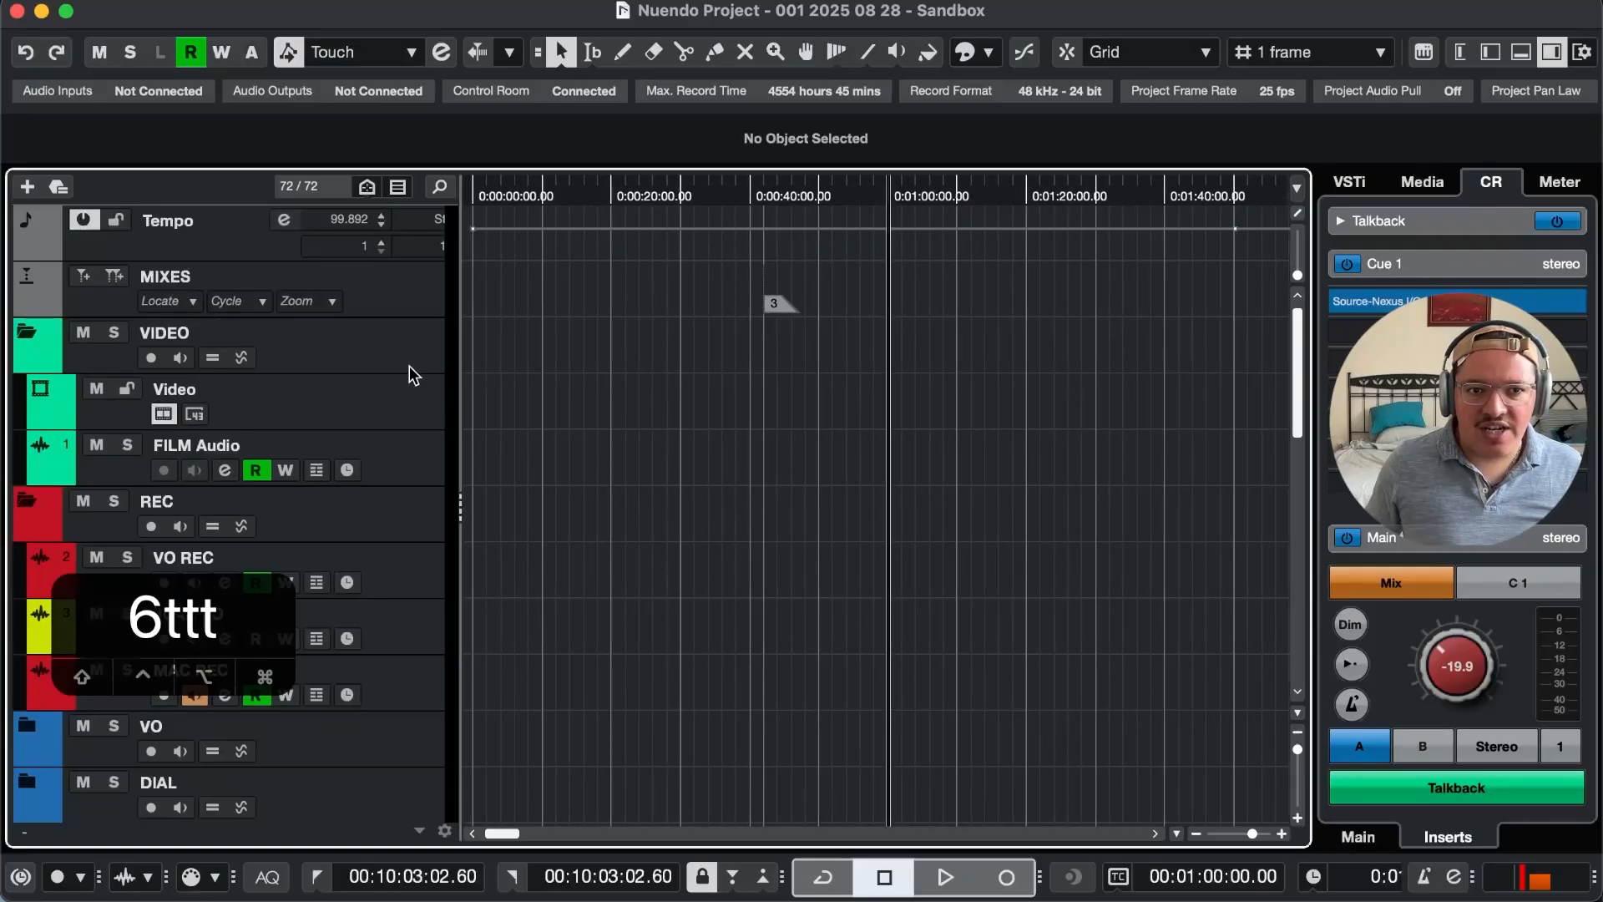
# Step: Select the Video and FILM Audio tracks together
pyautogui.click(377, 417)
pyautogui.click(392, 470)
pyautogui.keyDown('shift'); pyautogui.click(401, 409); pyautogui.keyUp('shift')
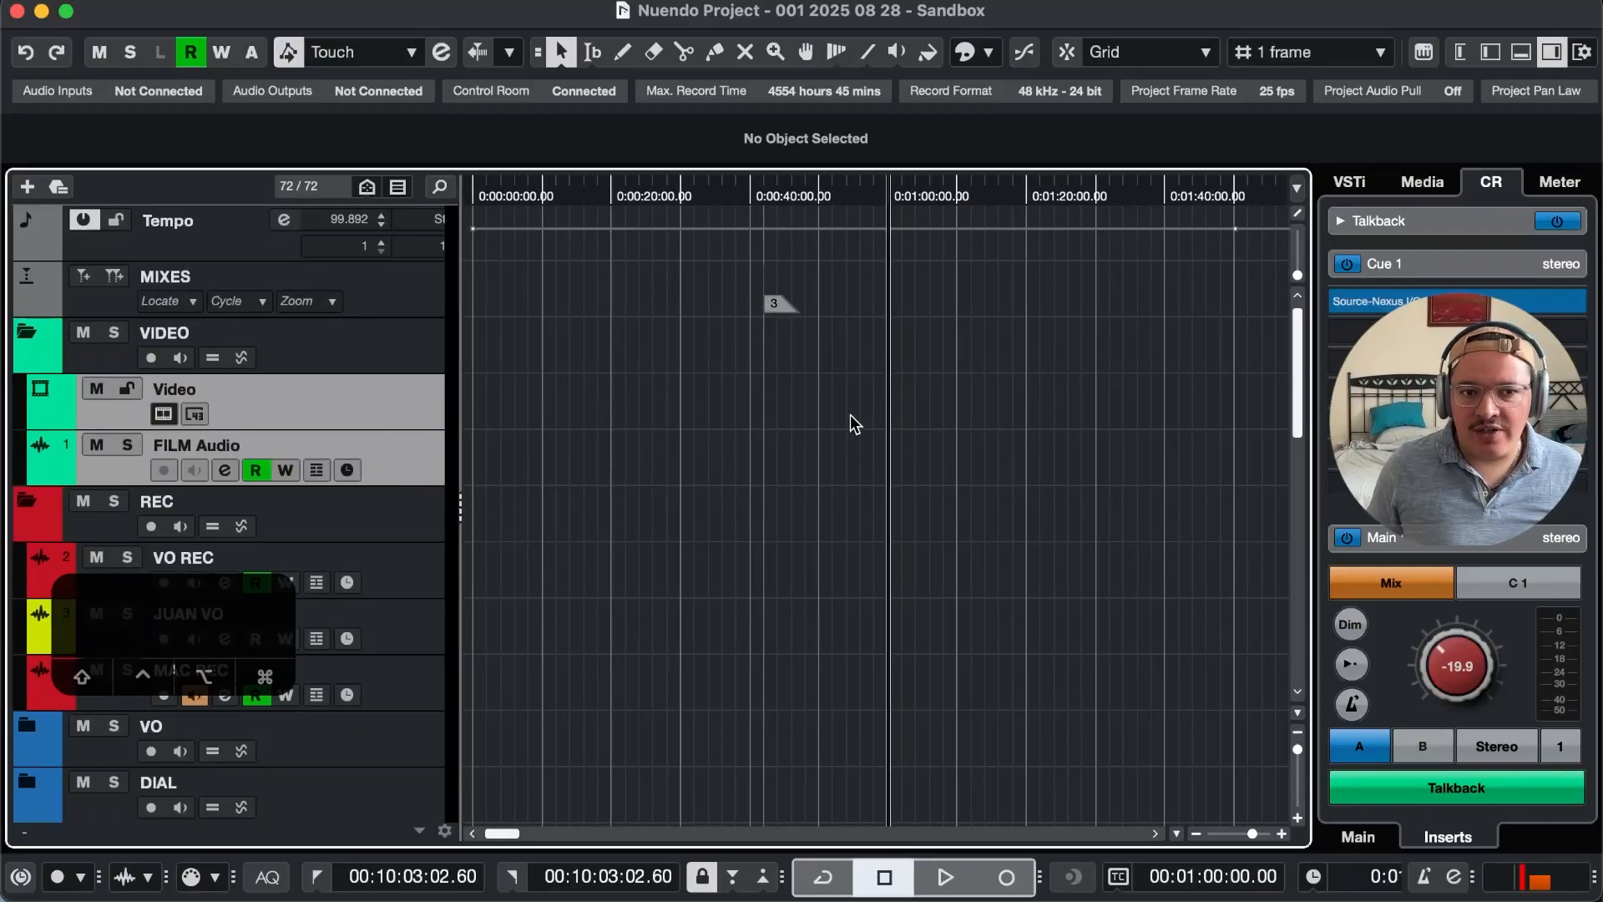
# Step: Open the transport time display's minutes for editing, step them up and down, and confirm the cursor at 00:01:00:00.00
pyautogui.click(921, 423)
pyautogui.press('KP_Multiply')
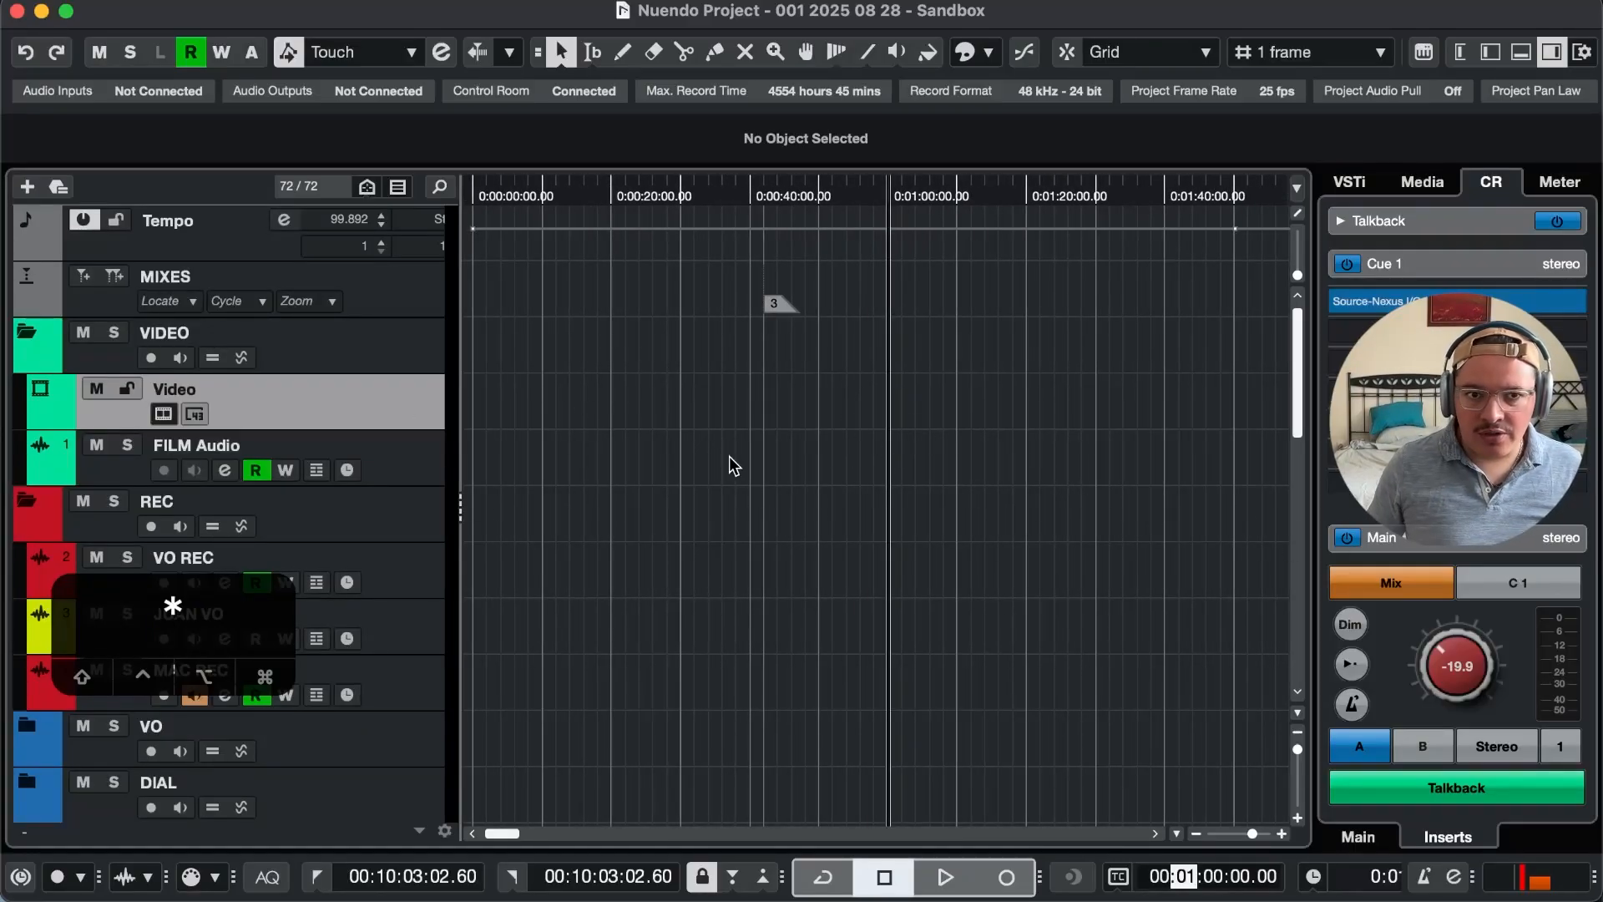
pyautogui.moveTo(1011, 560); pyautogui.dragTo(841, 614)
pyautogui.press('KP_Multiply')
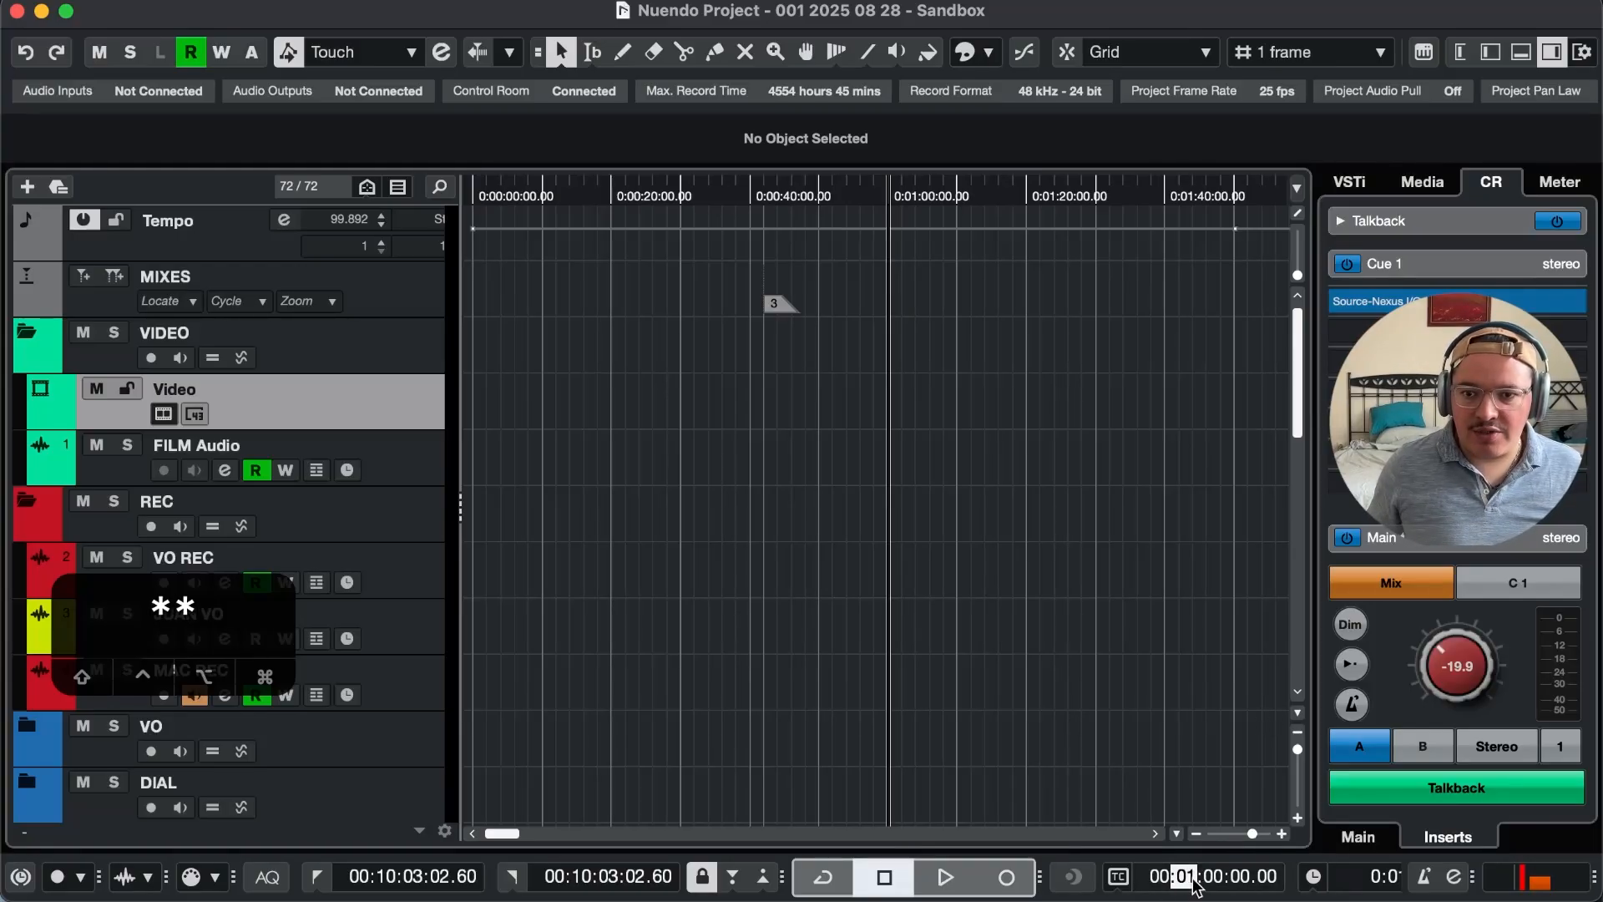
pyautogui.press('Down')
pyautogui.press('Up')
pyautogui.press('Up')
pyautogui.press('Down')
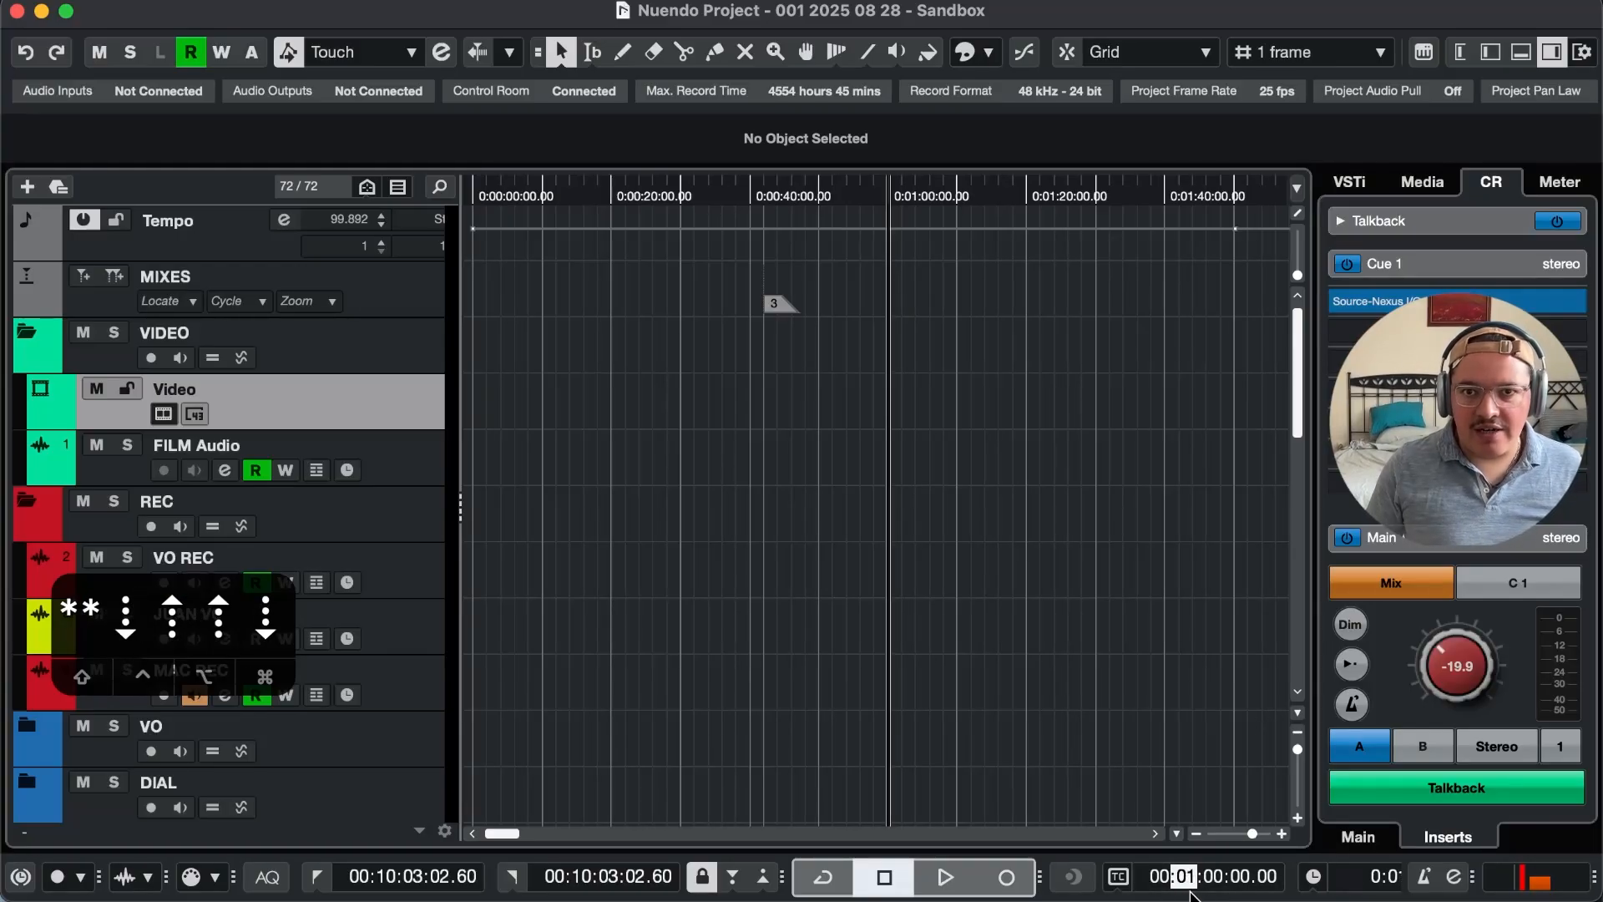
pyautogui.press('Down')
pyautogui.press('Up')
pyautogui.press('Return')
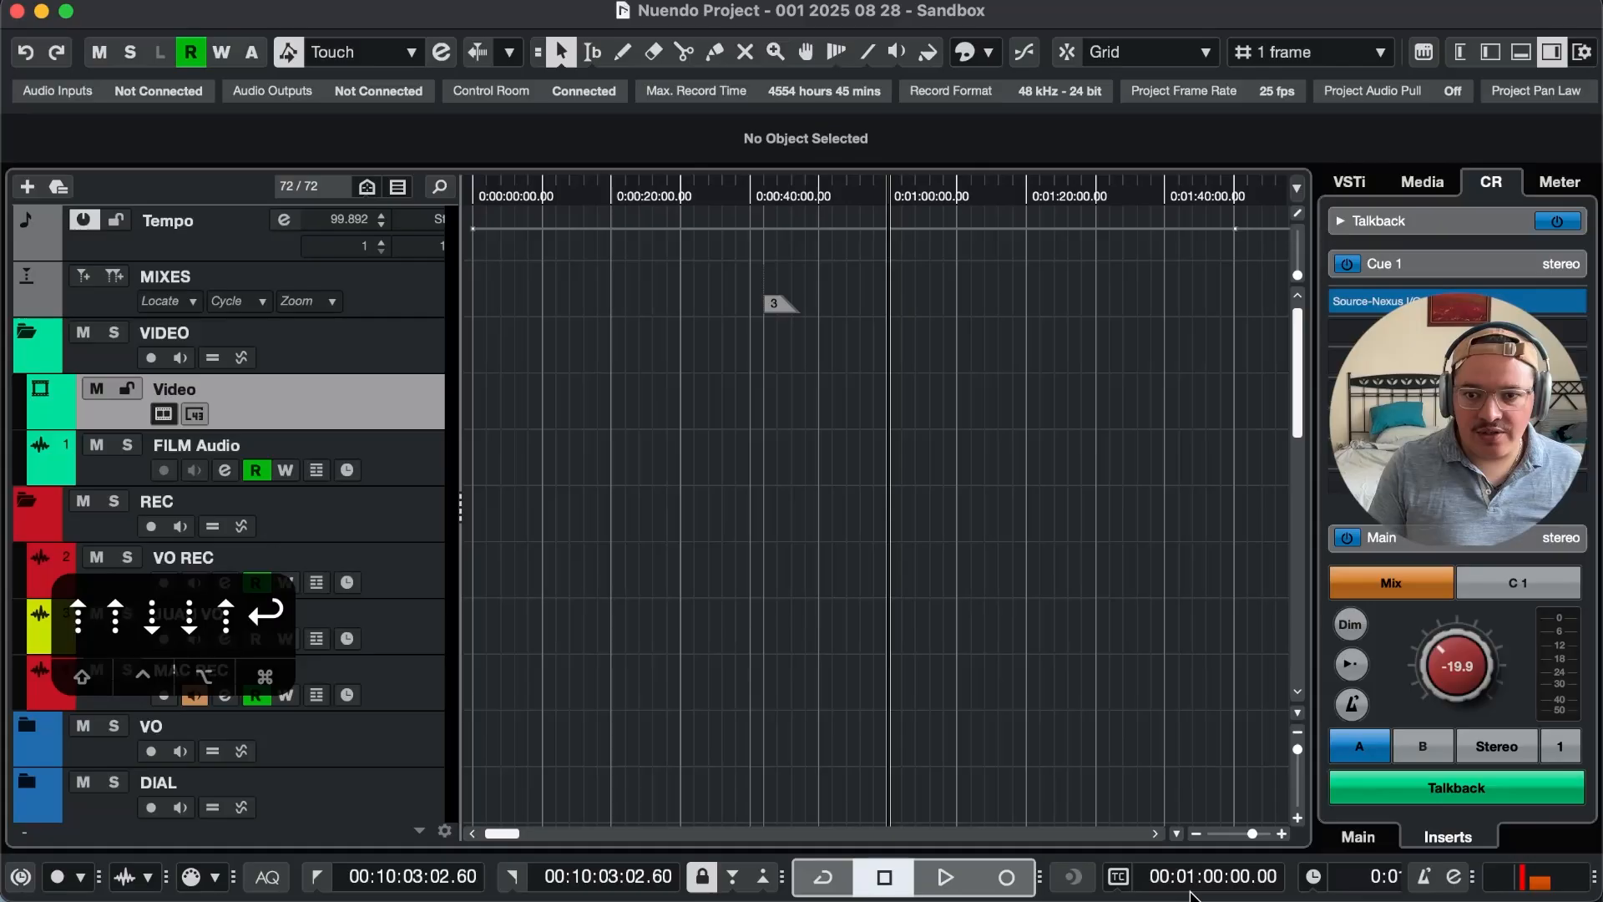
# Step: Hide the Time Displays section in the transport bar setup and close the setup list
pyautogui.rightClick(1294, 879)
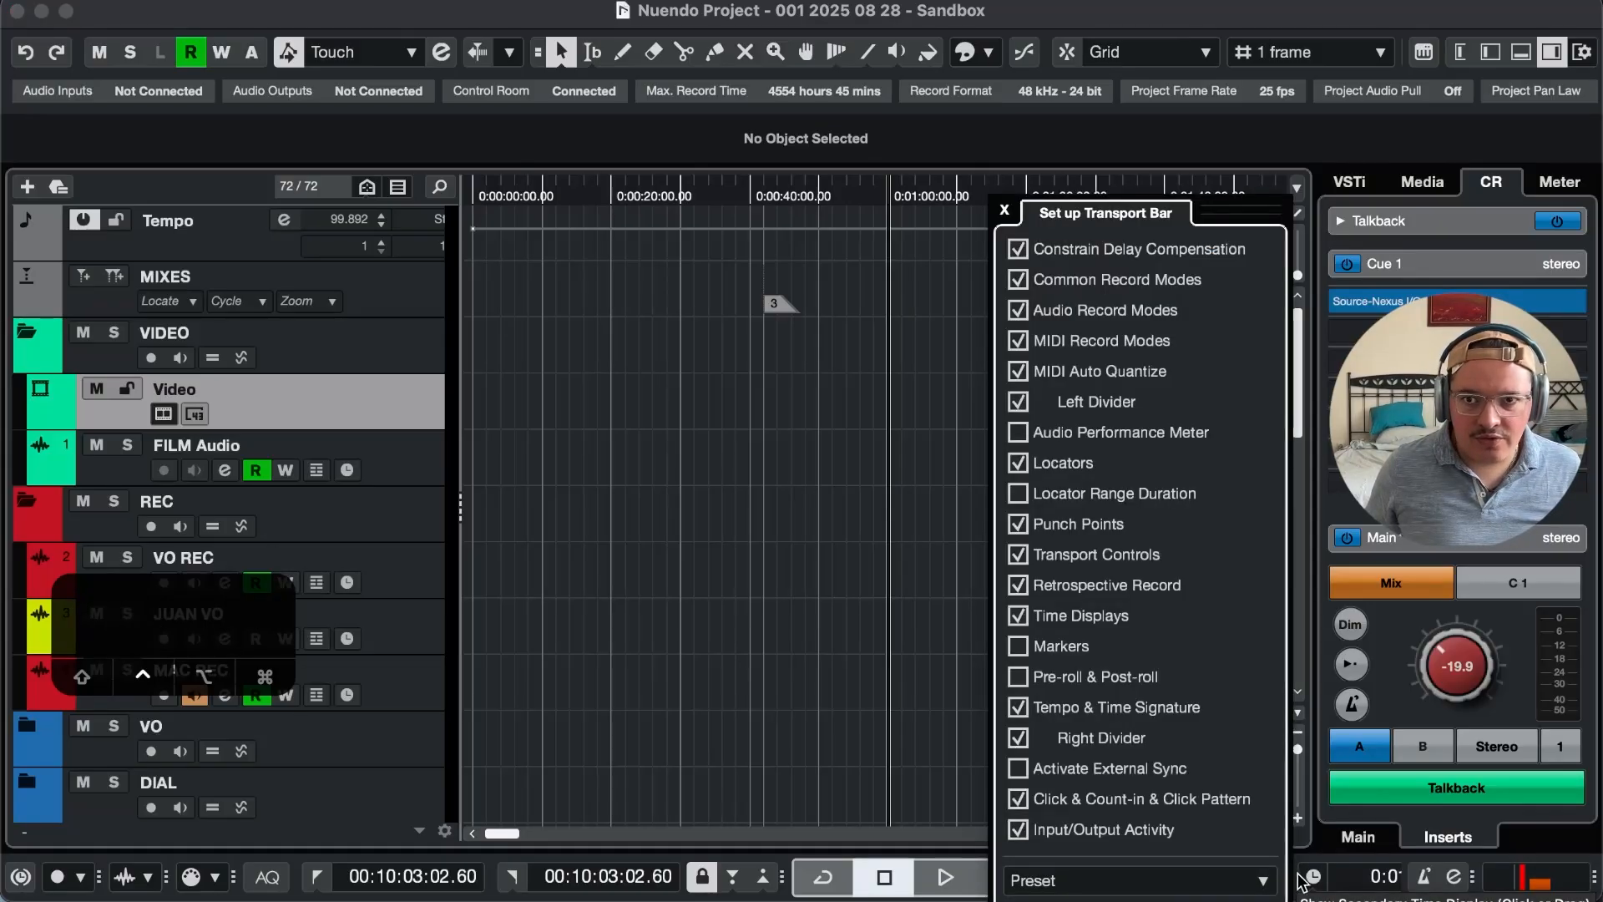
pyautogui.click(1016, 640)
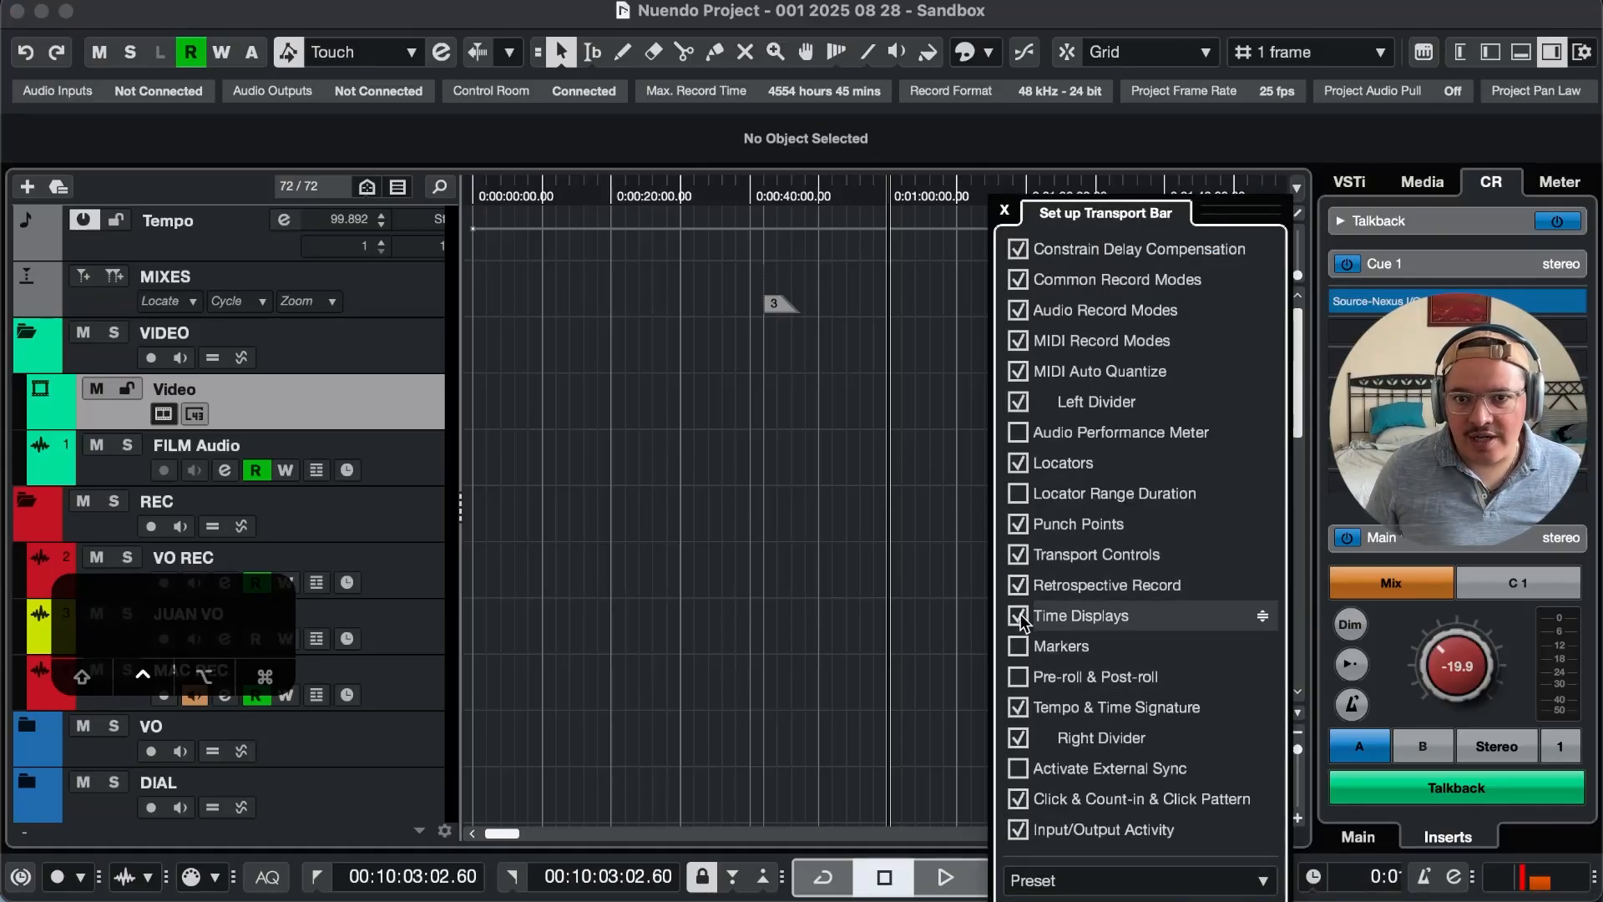
pyautogui.click(968, 605)
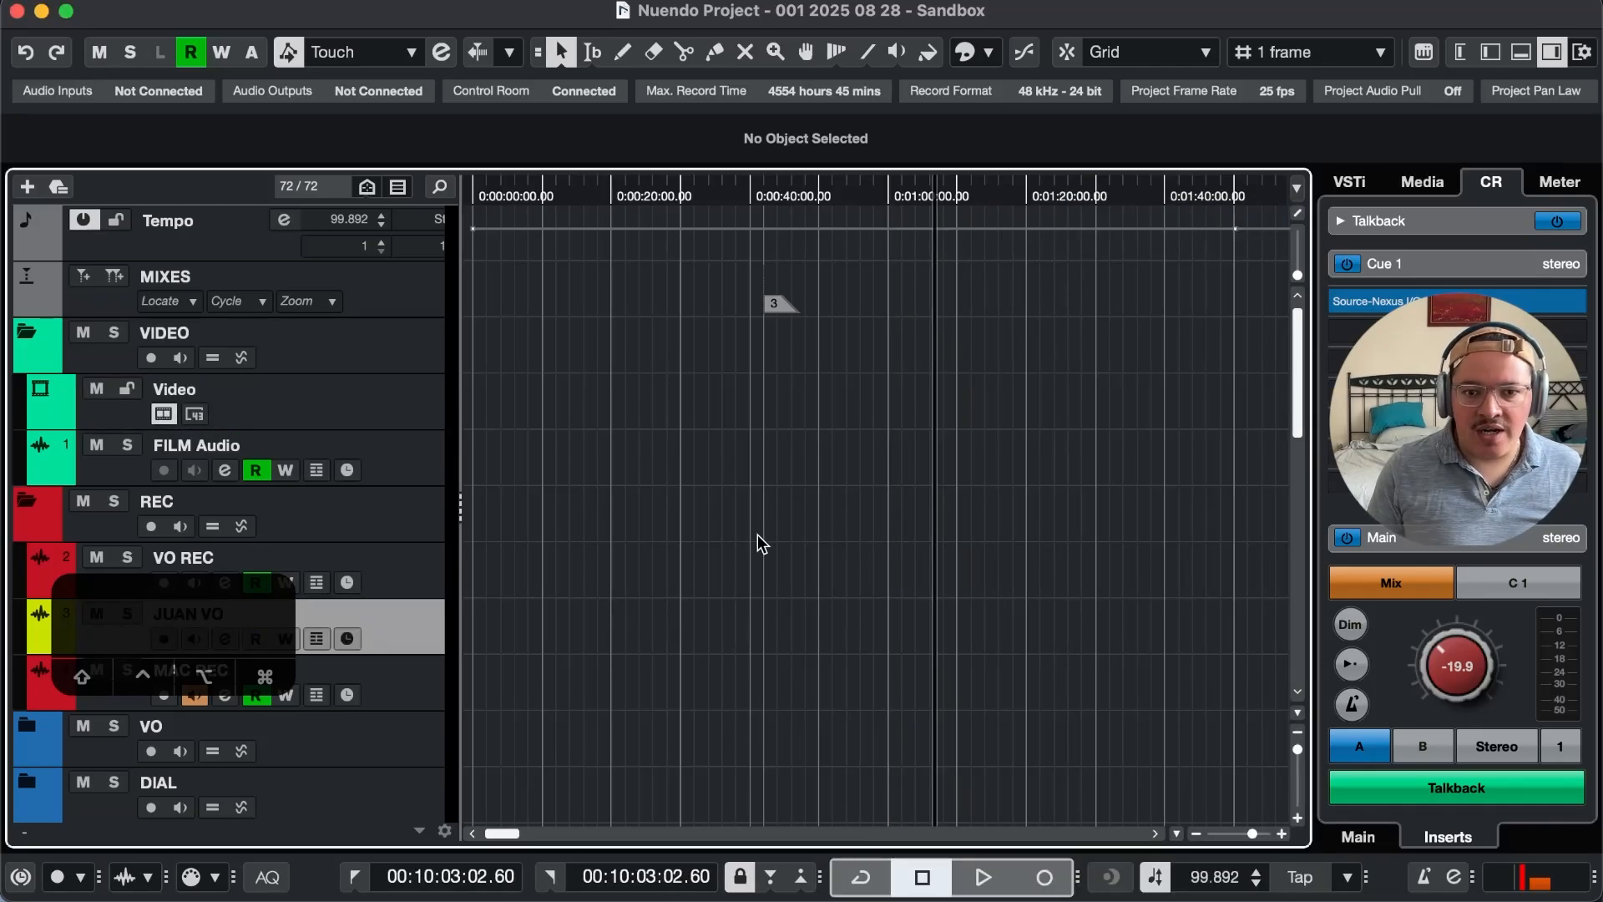
# Step: Open the floating time display for entry and step its minutes to place the cursor at 00:01:00:00.00
pyautogui.press('KP_Multiply')
pyautogui.press('KP_Multiply')
pyautogui.press('KP_Multiply')
pyautogui.press('KP_Multiply')
pyautogui.press('KP_Multiply')
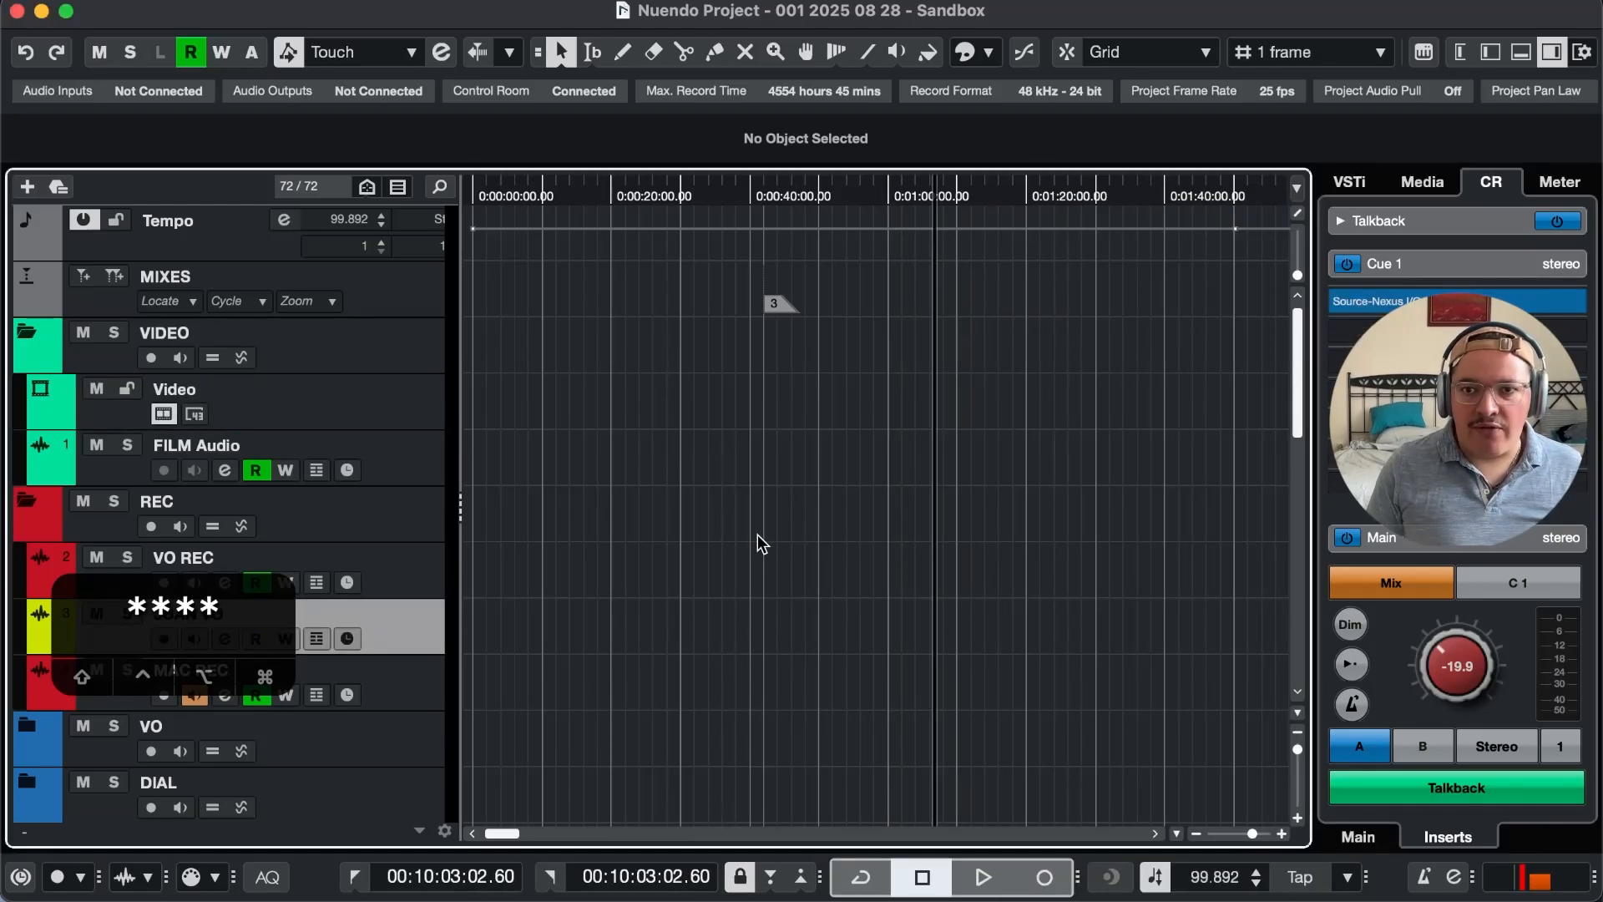
pyautogui.press('KP_Multiply')
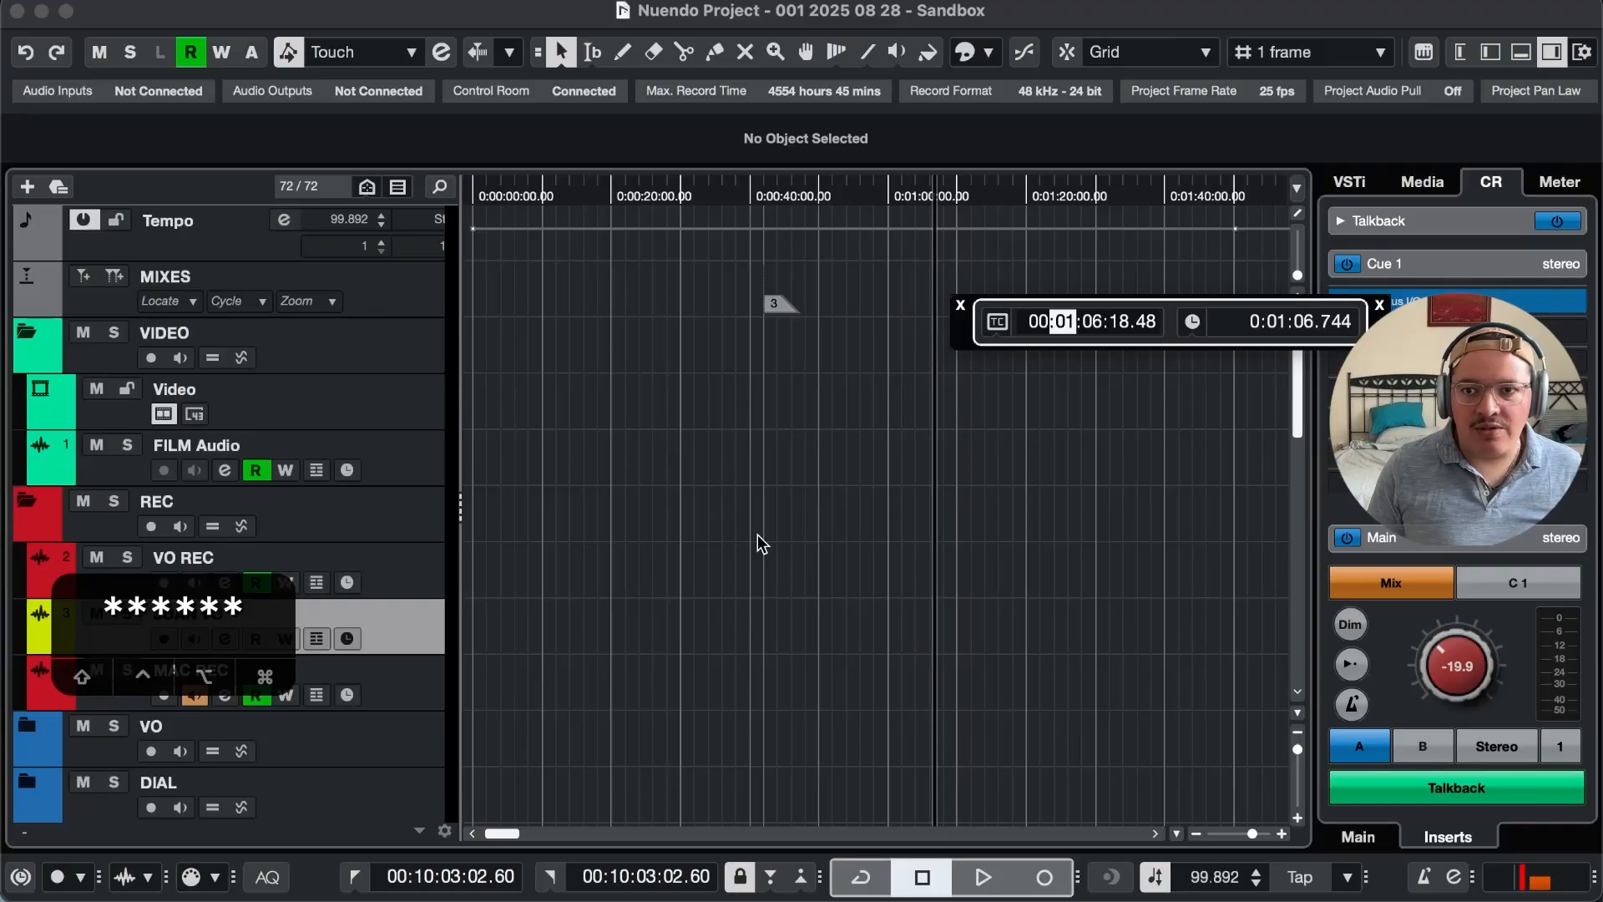
pyautogui.press('Up')
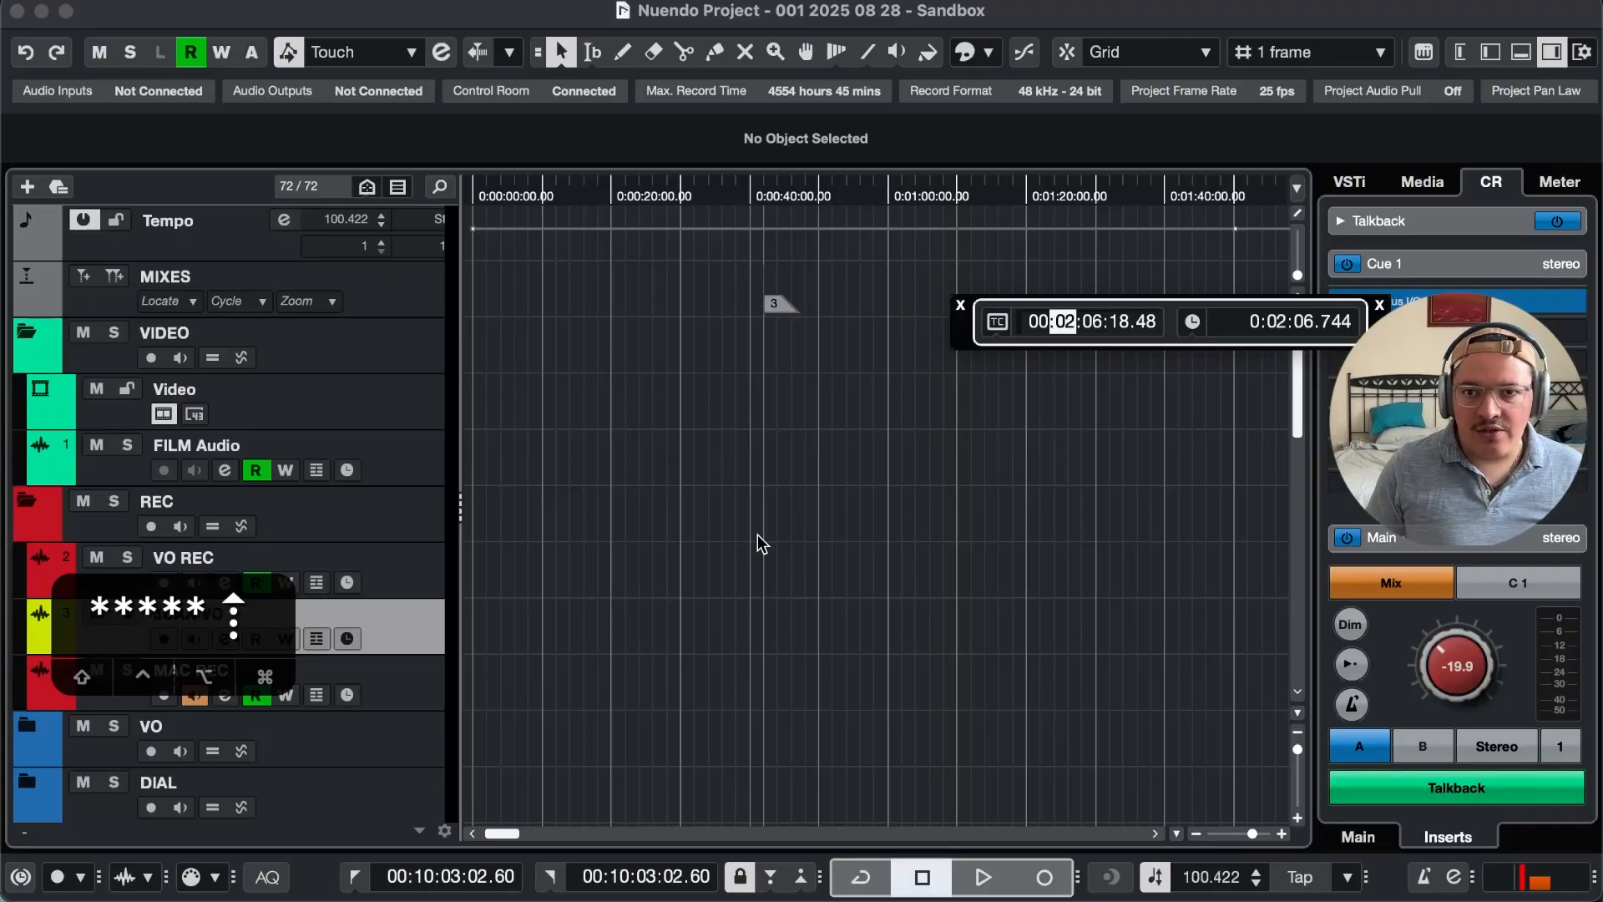
pyautogui.press('Down')
pyautogui.press('Down')
pyautogui.press('Down')
pyautogui.press('Down')
pyautogui.press('Up')
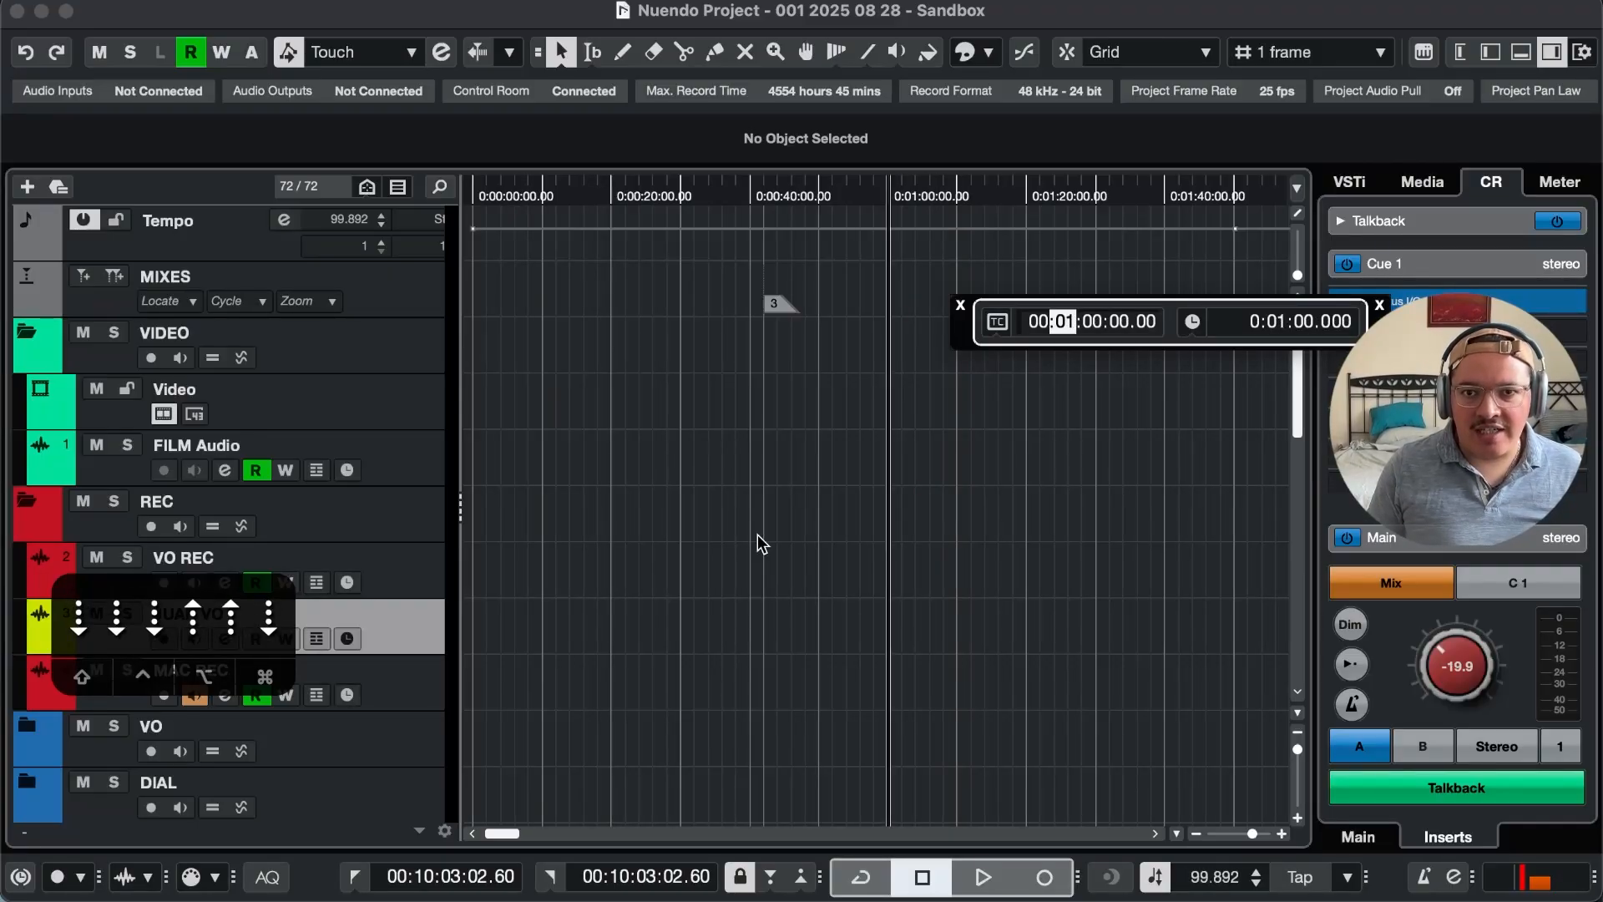
# Step: Step the time display's seconds down and up around the one-minute position, and confirm the cursor at 00:01:00:00.00
pyautogui.press('Right')
pyautogui.press('Down')
pyautogui.press('Down')
pyautogui.press('Down')
pyautogui.press('Down')
pyautogui.press('Down')
pyautogui.press('Down')
pyautogui.press('Up')
pyautogui.press('Up')
pyautogui.press('Up')
pyautogui.press('Up')
pyautogui.press('Up')
pyautogui.press('Up')
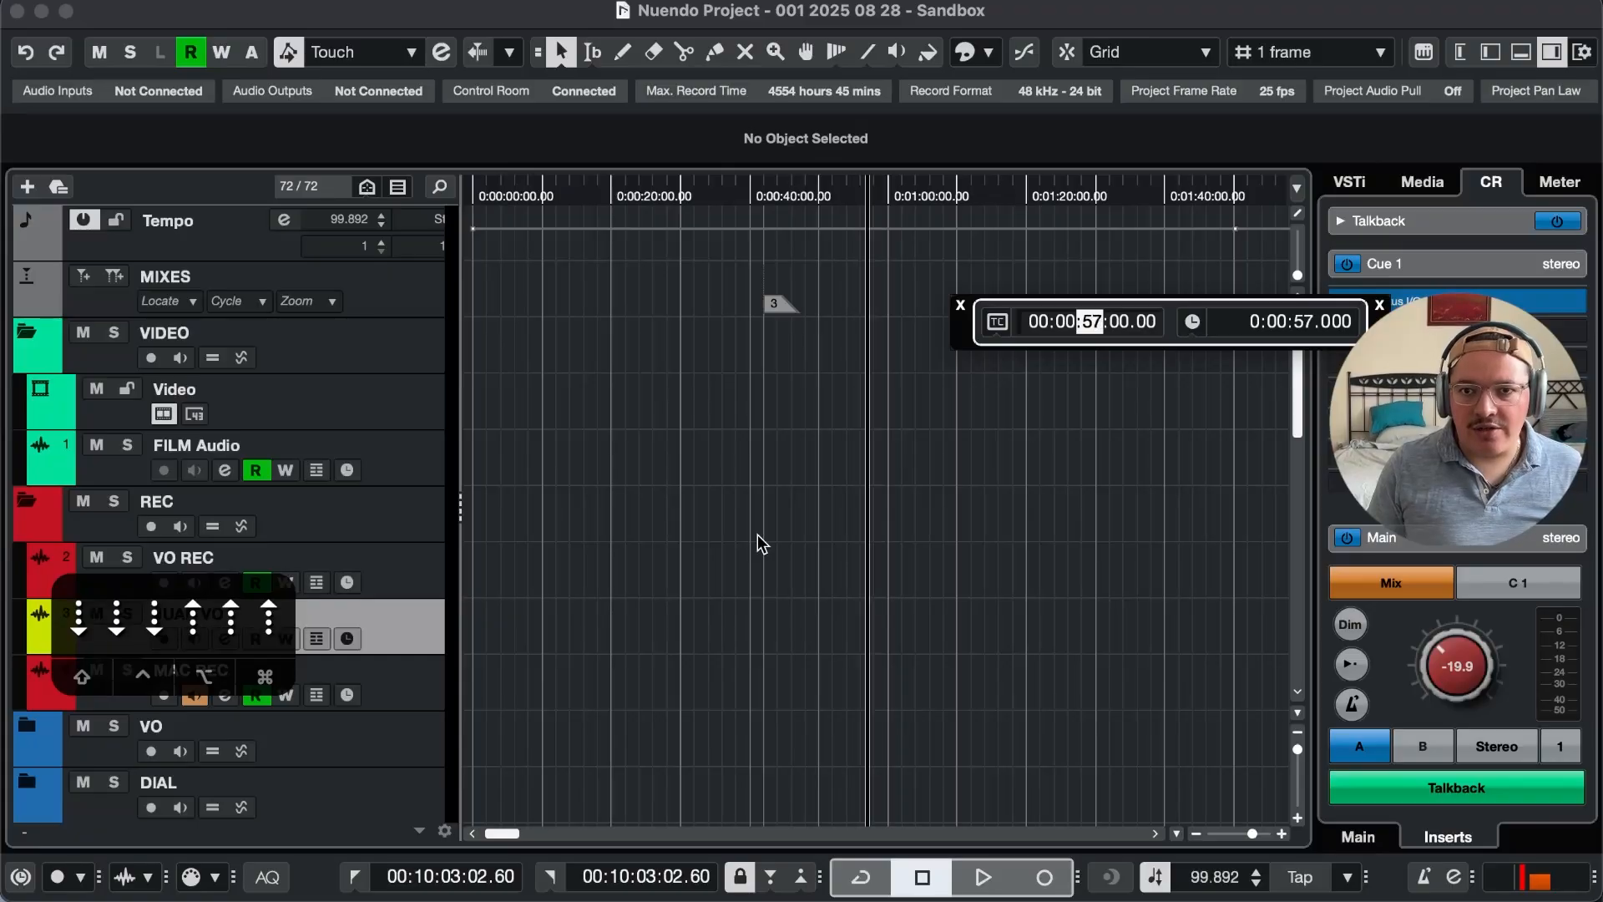
pyautogui.press('Down')
pyautogui.press('Down')
pyautogui.press('Down')
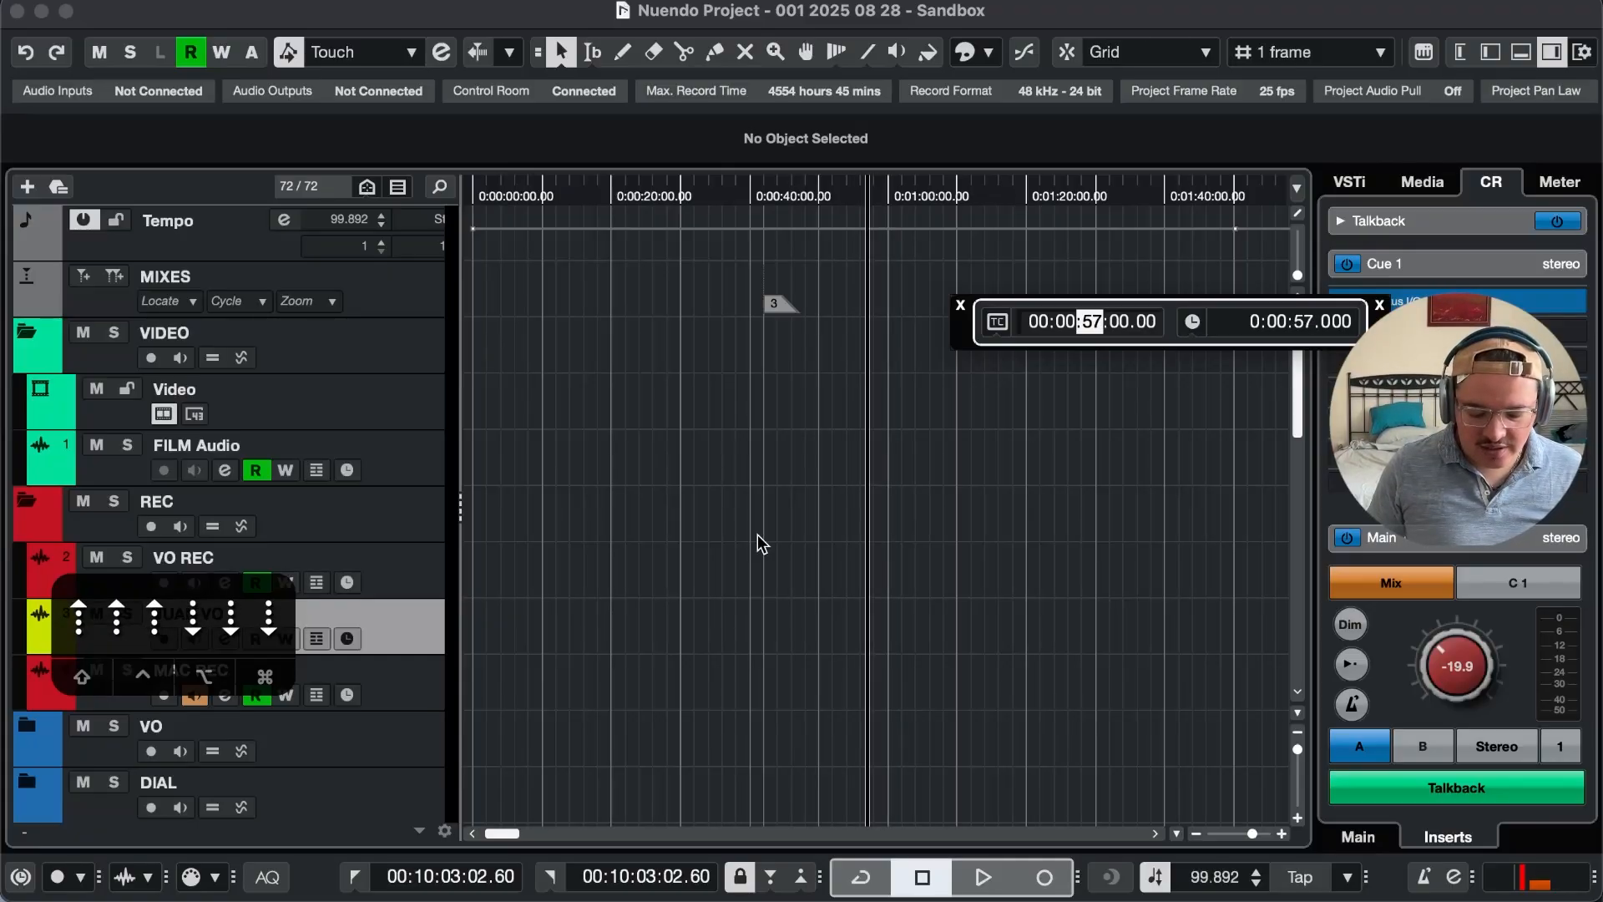
pyautogui.press('Down')
pyautogui.press('Up')
pyautogui.press('Up')
pyautogui.press('Down')
pyautogui.press('Down')
pyautogui.press('Down')
pyautogui.press('Down')
pyautogui.press('Down')
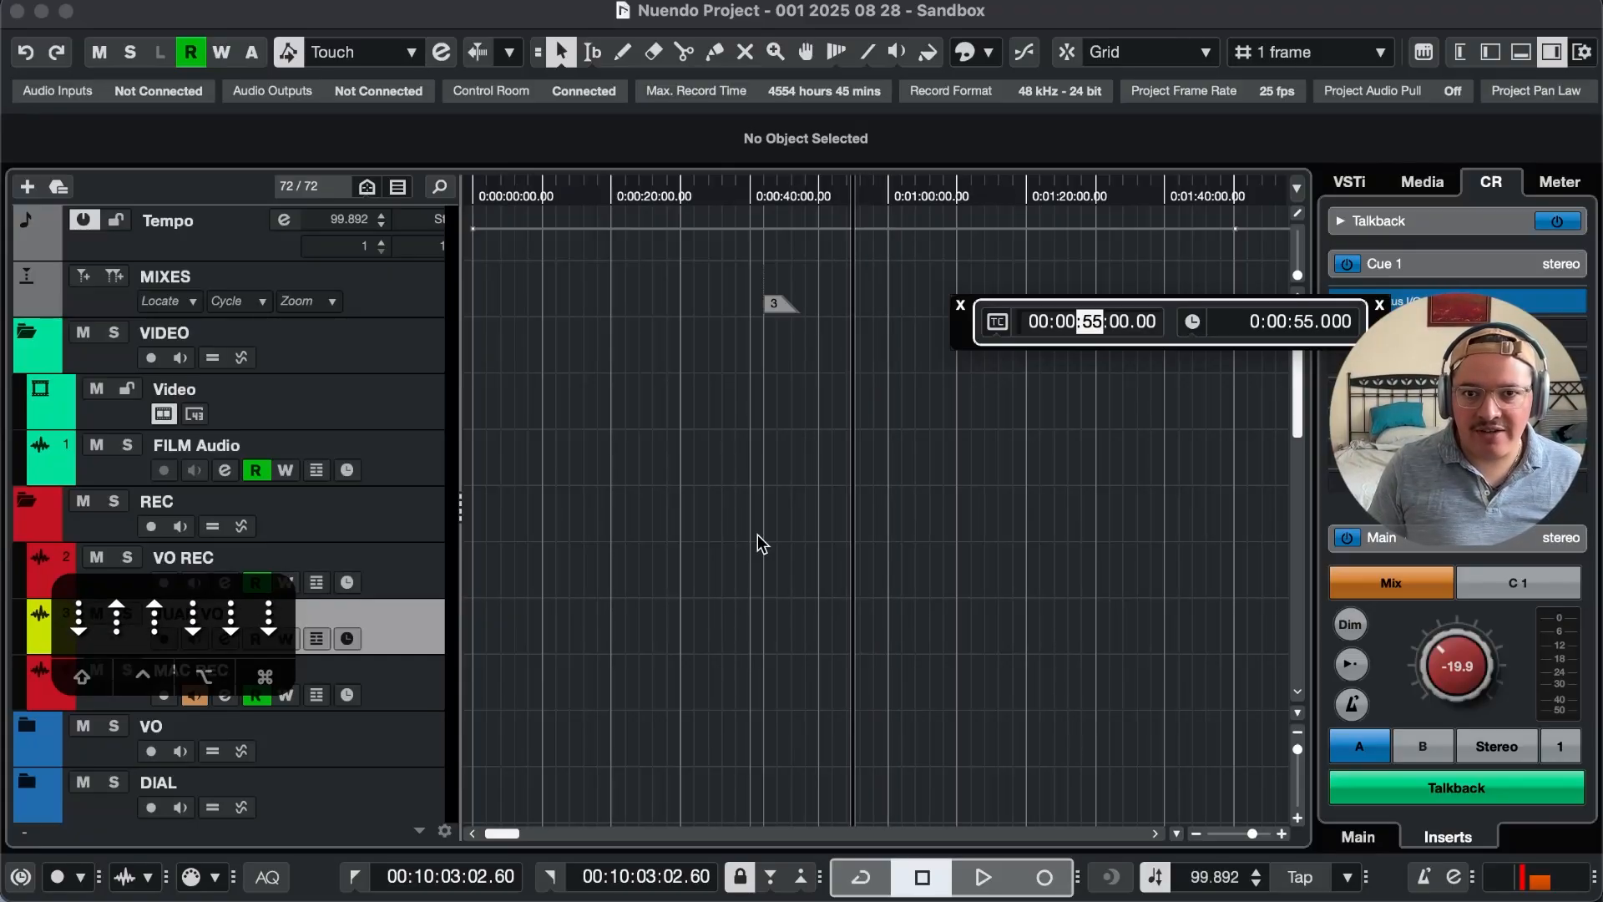
pyautogui.press('Up')
pyautogui.press('Up')
pyautogui.press('Up')
pyautogui.press('Up')
pyautogui.press('Up')
pyautogui.press('Up')
pyautogui.press('Up')
pyautogui.press('Down')
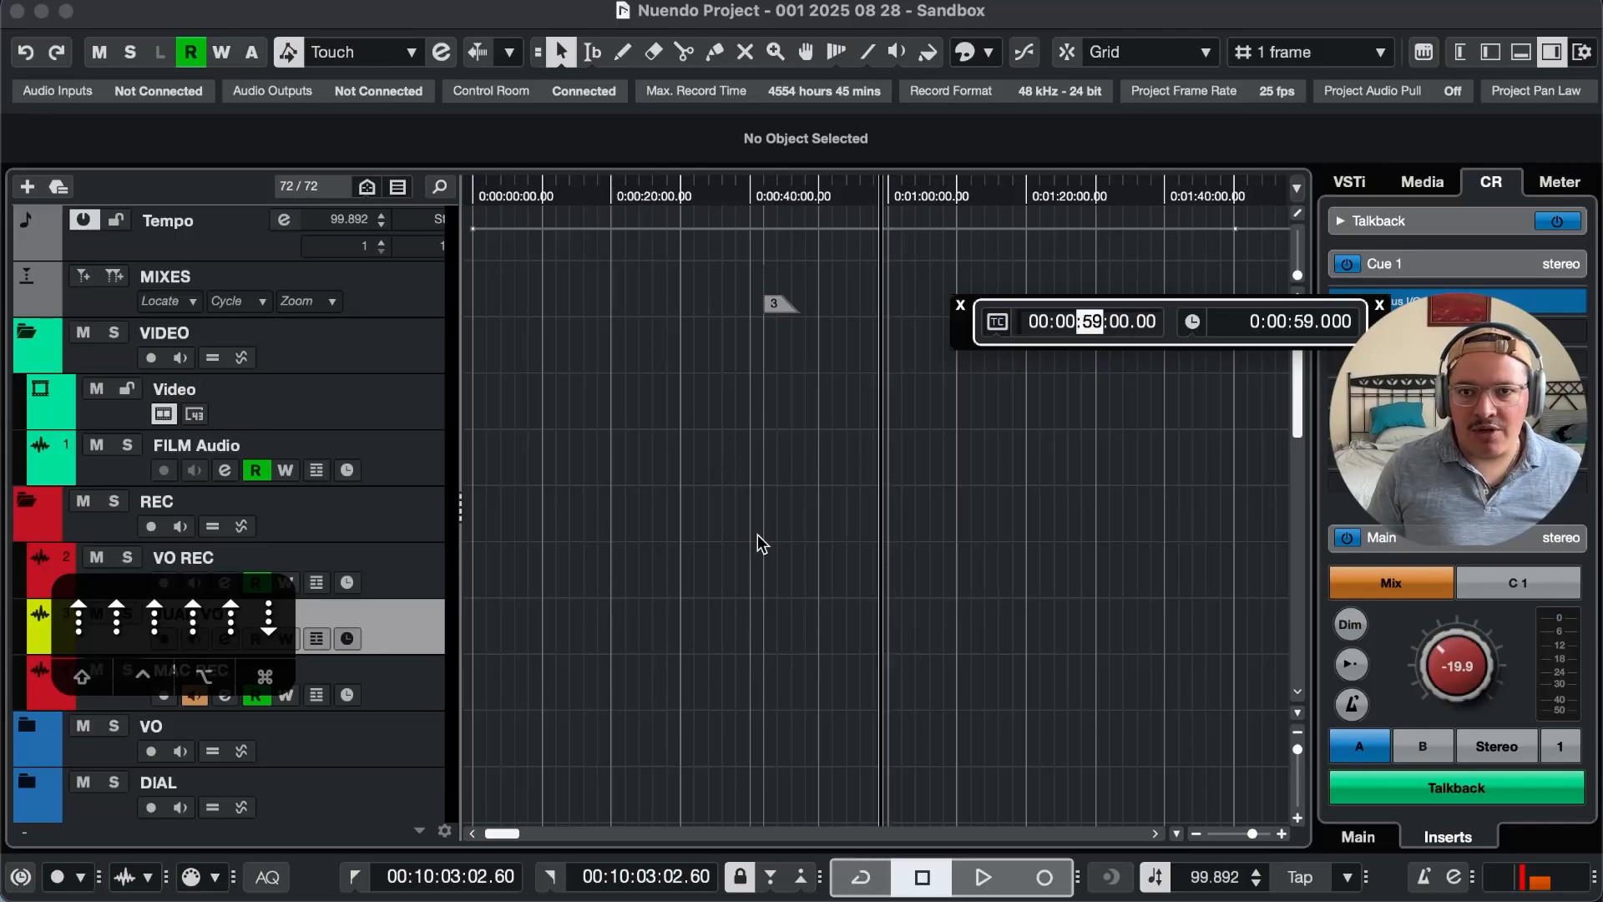
pyautogui.press('Up')
pyautogui.press('Return')
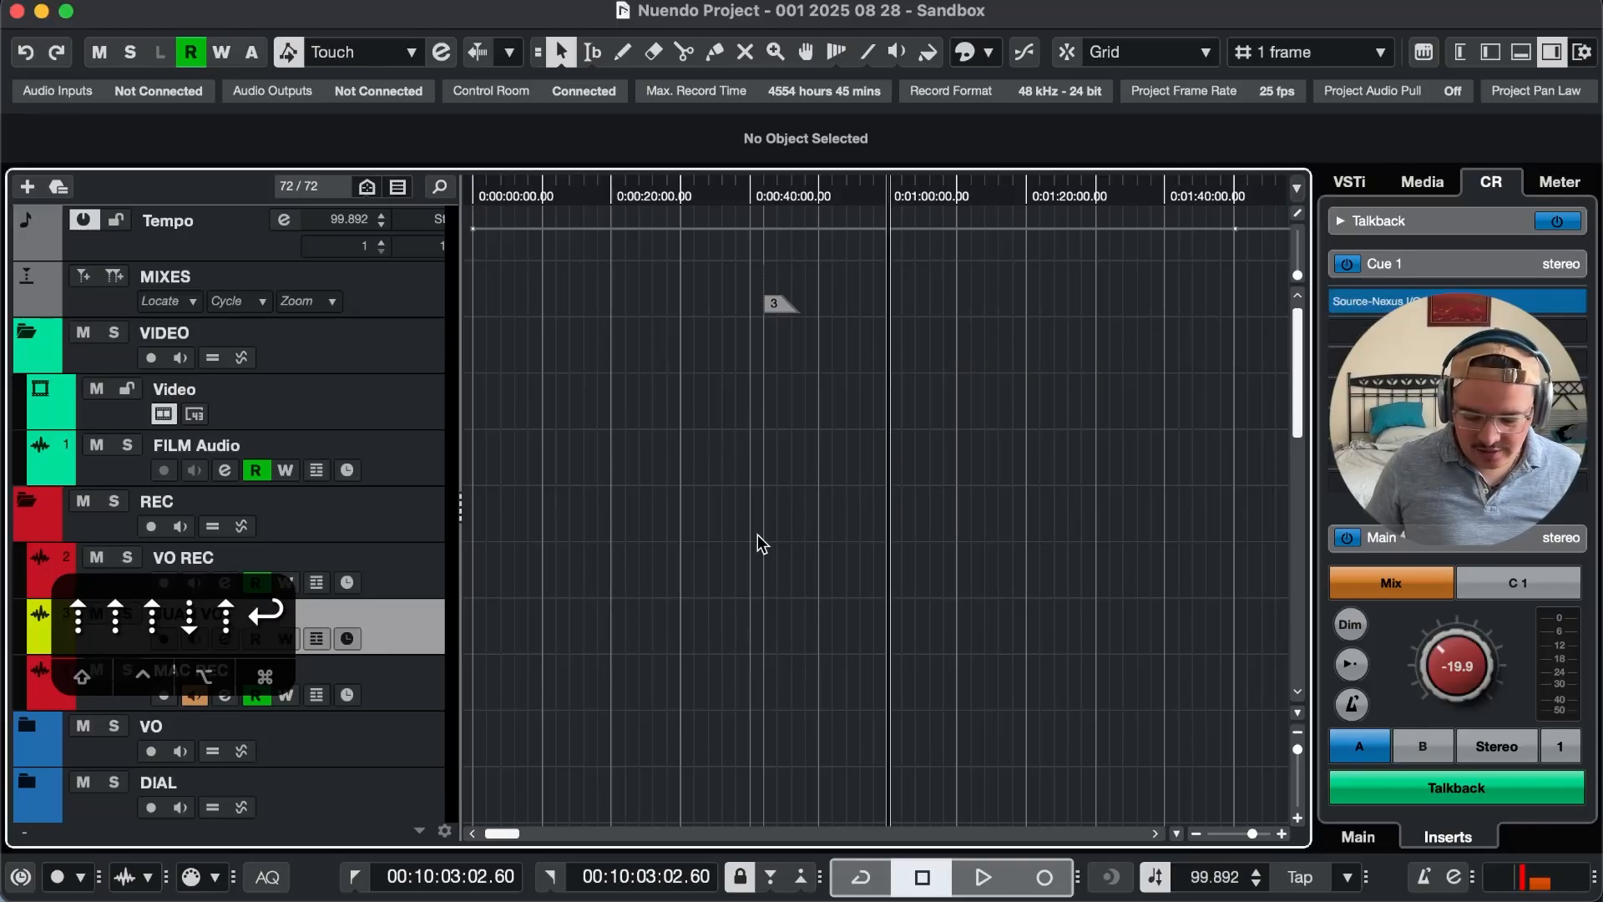
# Step: Set both the left and right locators to the cursor position at 00:01:00:00.00
pyautogui.press('super+4')
pyautogui.press('super+6')
# Step: Set markers 1 and 2 at the one-minute cursor position and delete marker 3 from the MIXES track
pyautogui.press('super+1')
pyautogui.press('super+2')
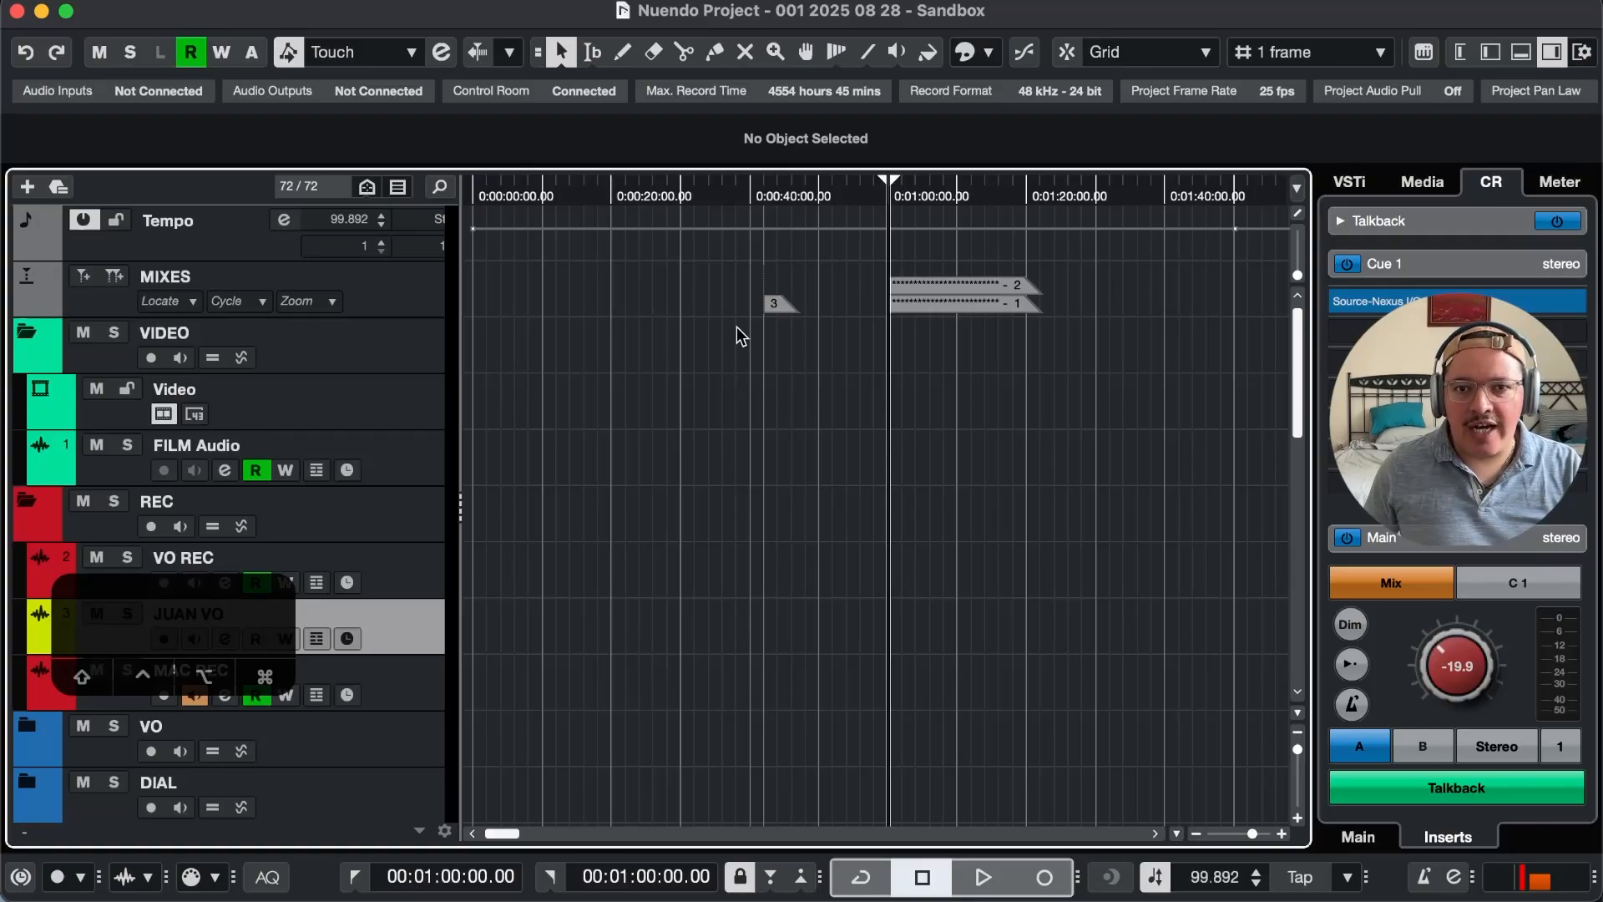
pyautogui.press('BackSpace')
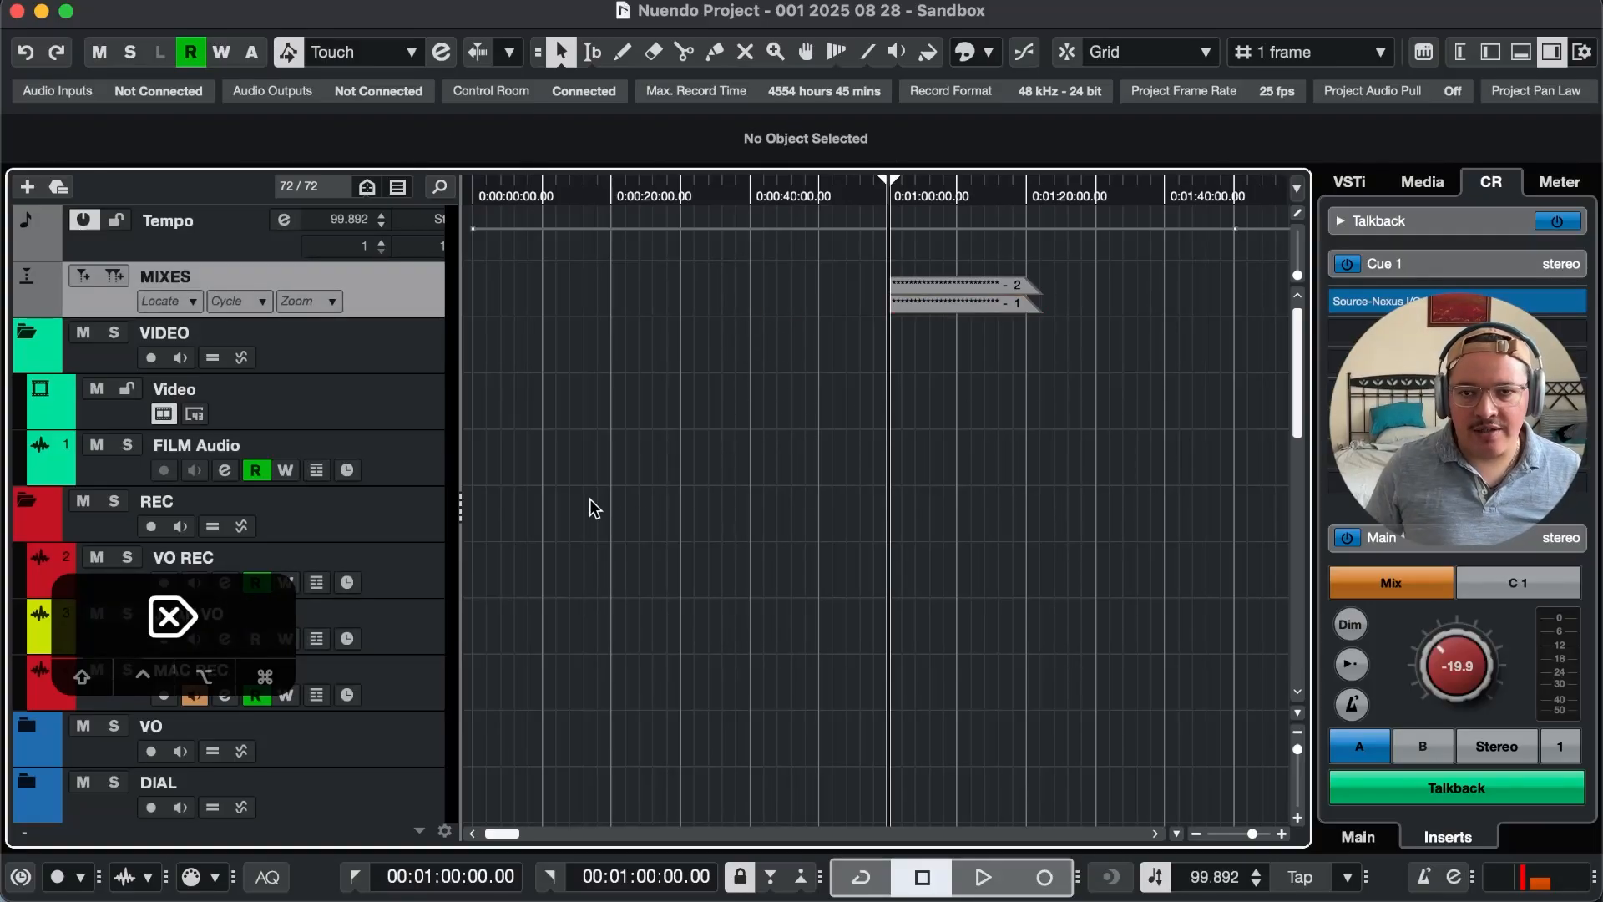
# Step: Wind the cursor forward and backward along the timeline on both sides of the one-minute markers
pyautogui.press('5')
pyautogui.press('5')
pyautogui.press('5')
pyautogui.press('5')
pyautogui.press('5')
pyautogui.press('5')
pyautogui.press('5')
pyautogui.press('5')
pyautogui.press('4')
pyautogui.press('4')
pyautogui.press('4')
pyautogui.press('4')
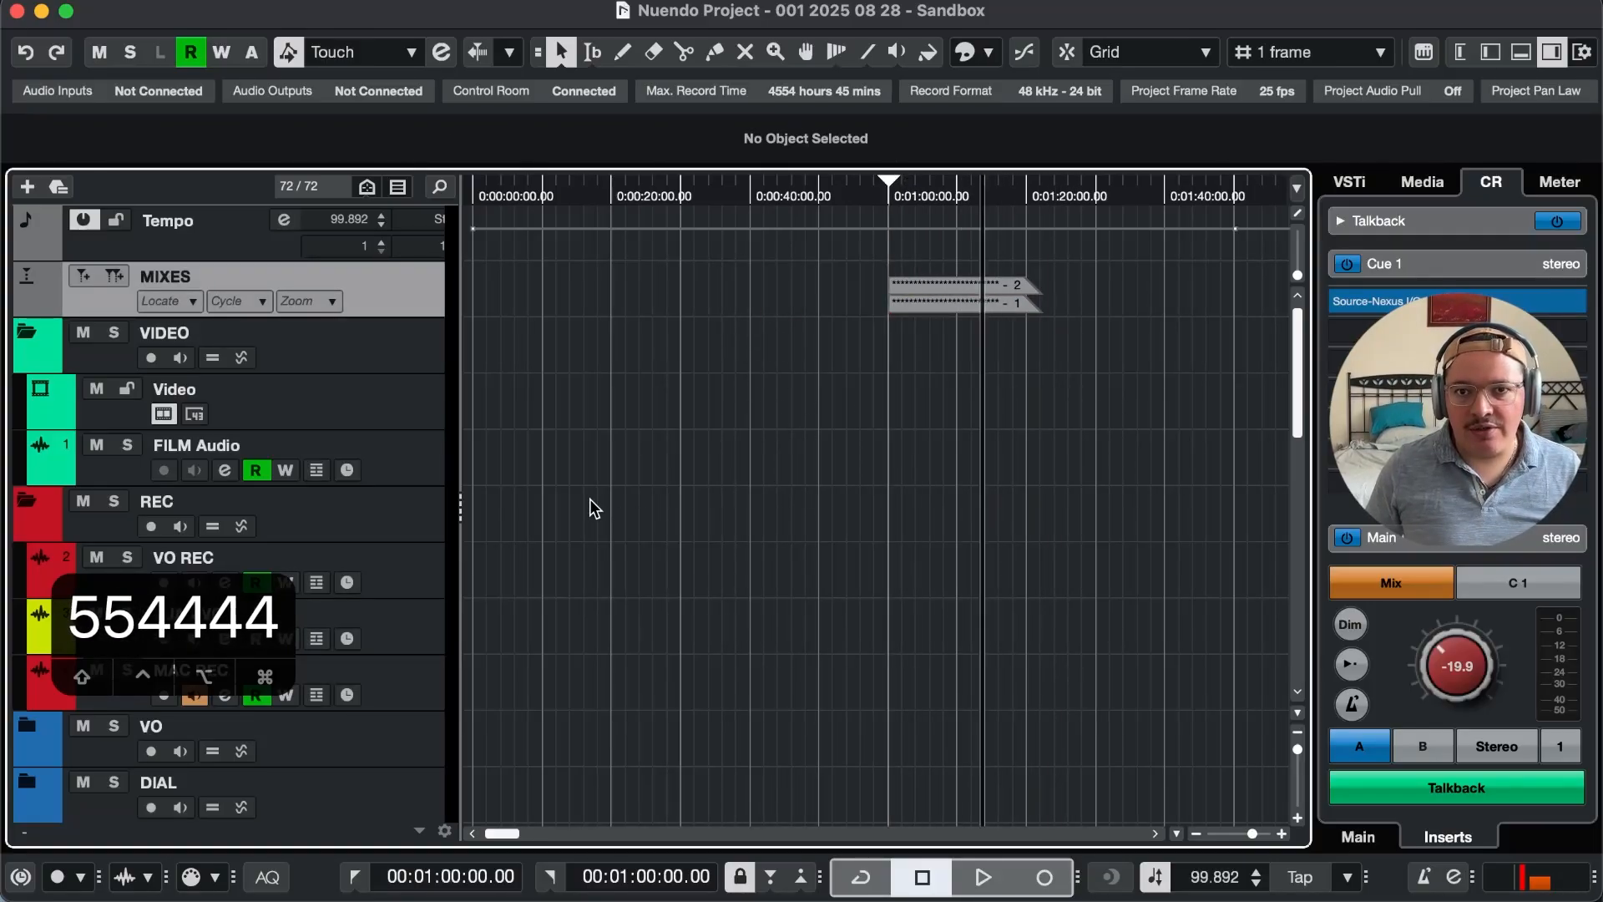
pyautogui.press('4')
pyautogui.press('4')
pyautogui.press('5')
pyautogui.press('5')
pyautogui.press('5')
pyautogui.press('5')
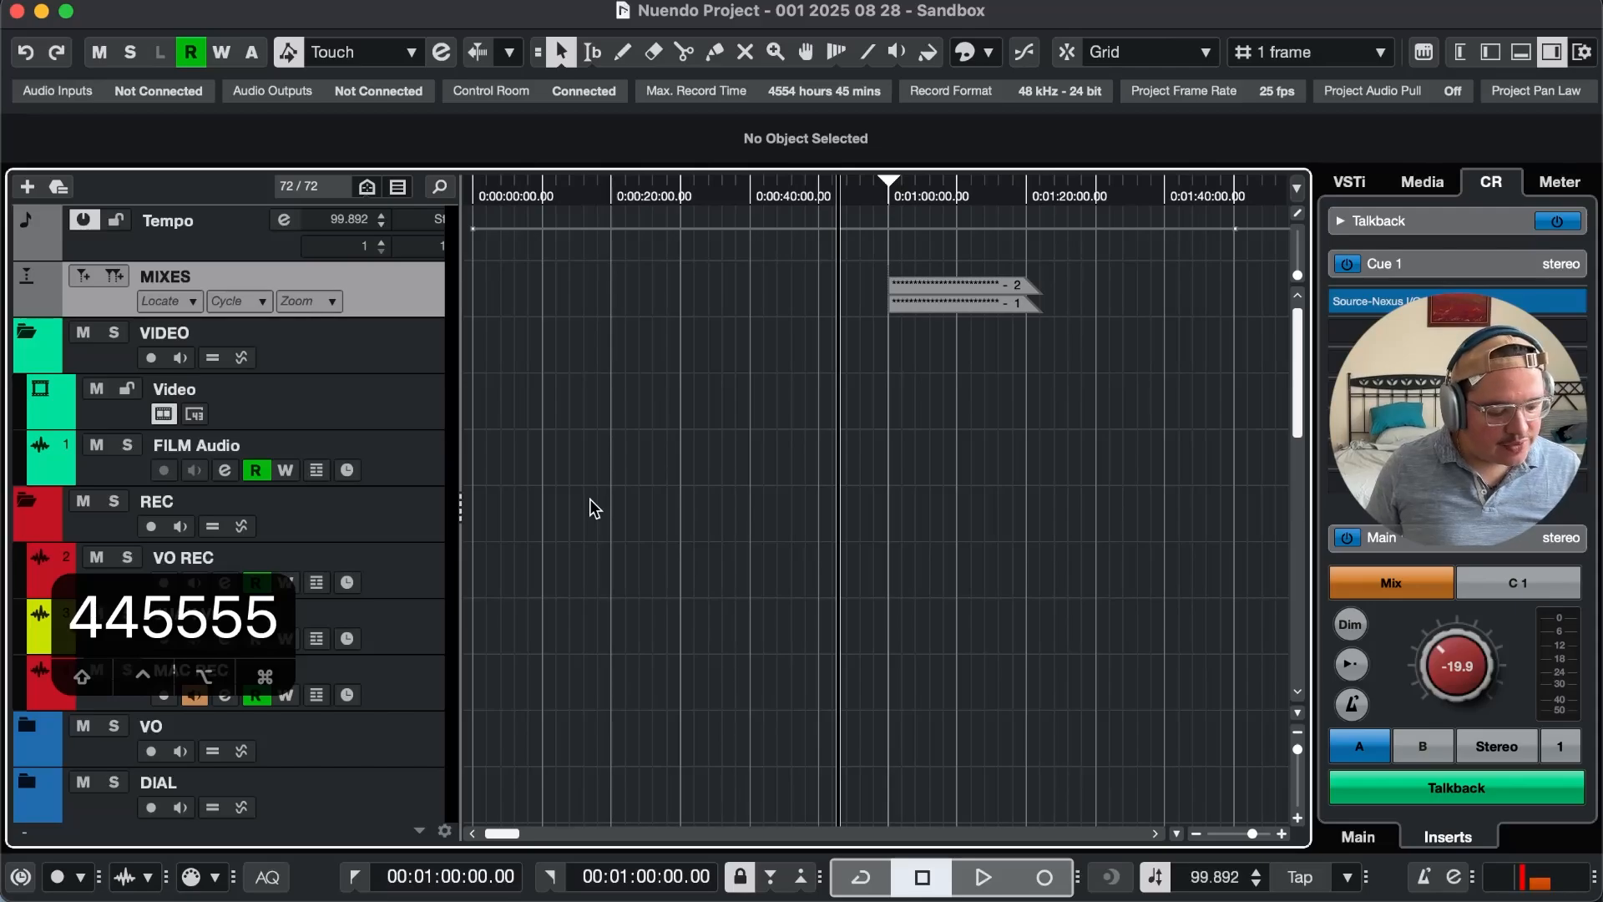
pyautogui.press('4')
pyautogui.press('4')
pyautogui.press('5')
pyautogui.press('5')
pyautogui.press('5')
pyautogui.press('5')
pyautogui.press('5')
pyautogui.press('5')
pyautogui.press('5')
pyautogui.press('5')
pyautogui.press('5')
pyautogui.press('5')
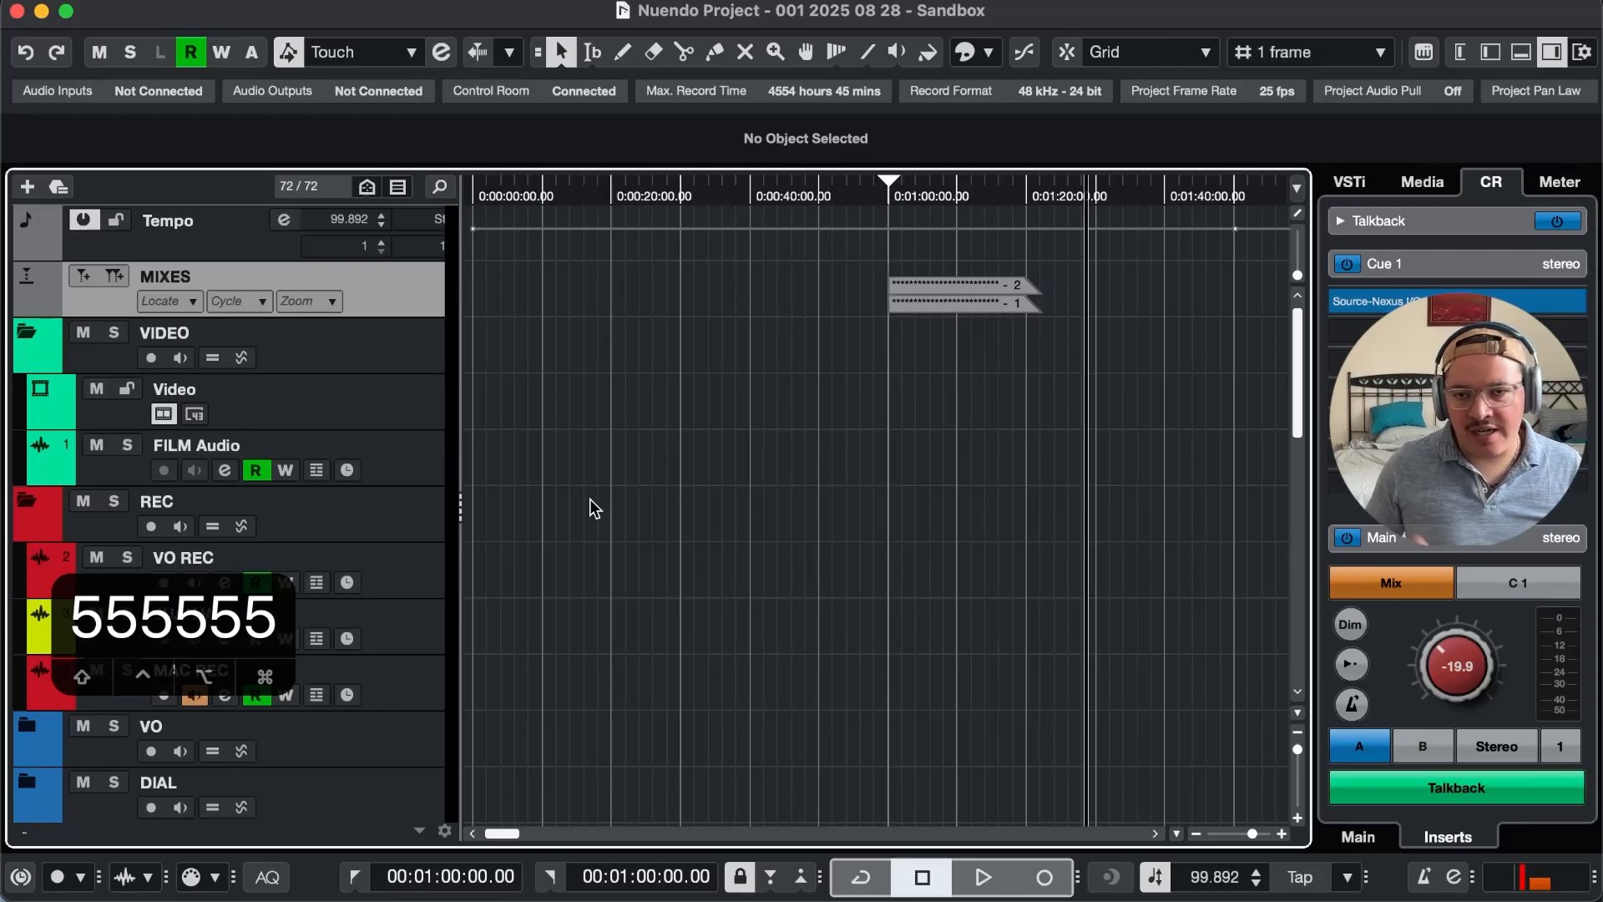
pyautogui.press('5')
pyautogui.press('4')
pyautogui.press('4')
pyautogui.press('4')
pyautogui.press('4')
pyautogui.press('4')
pyautogui.press('4')
pyautogui.press('4')
pyautogui.press('4')
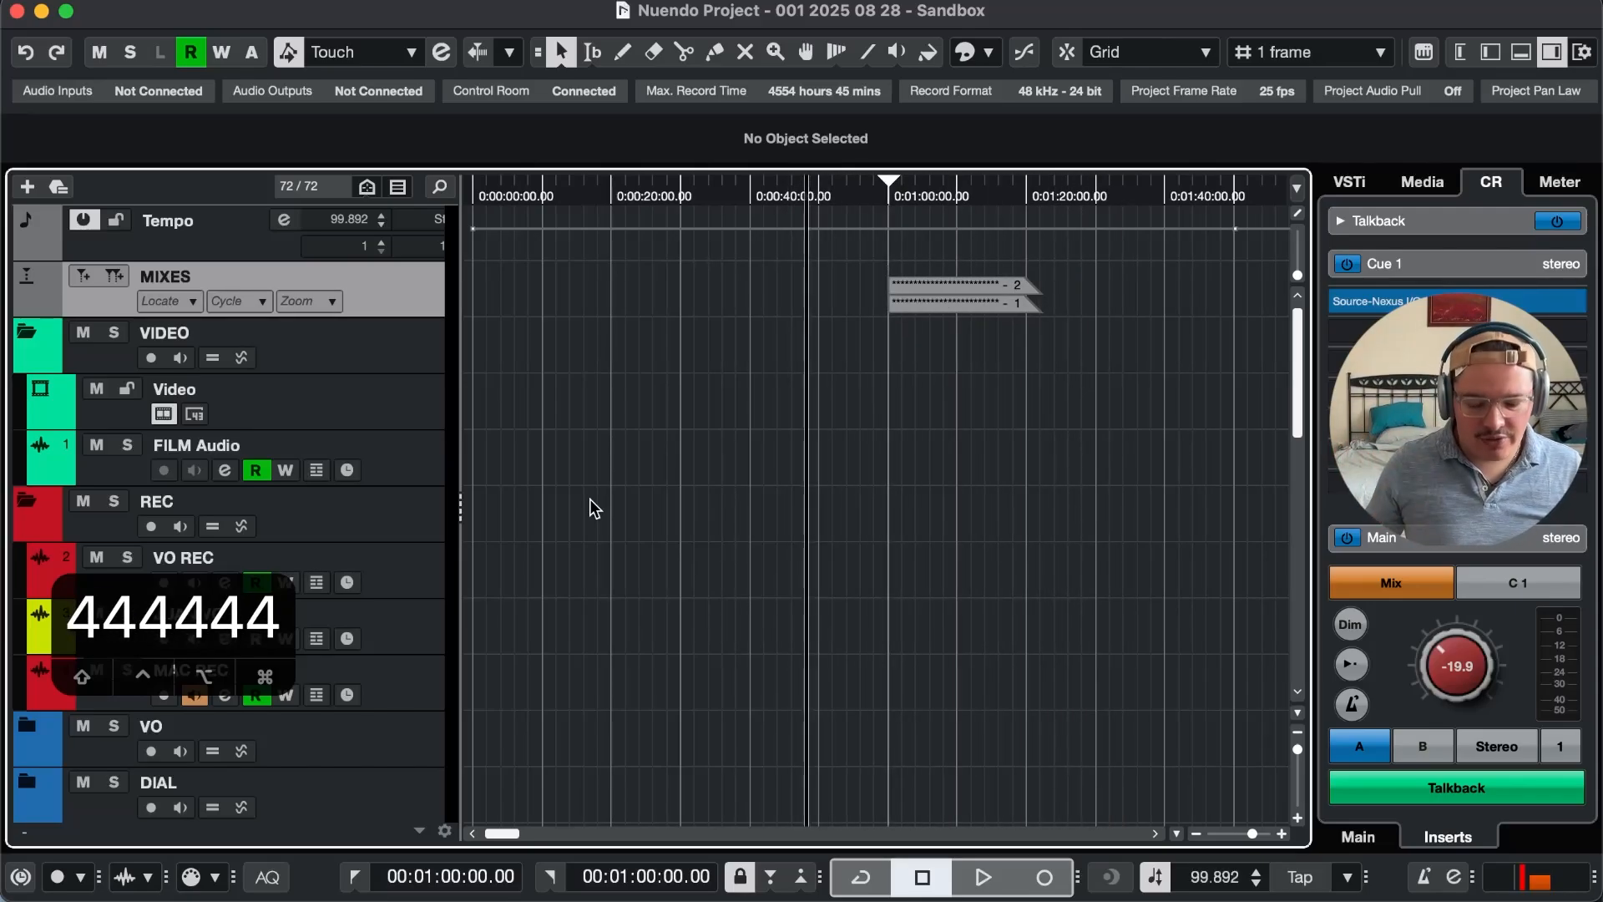
# Step: Examine the key assignments for Rewind, Set Marker and the locator commands in Key Commands, and close the window
pyautogui.press('k')
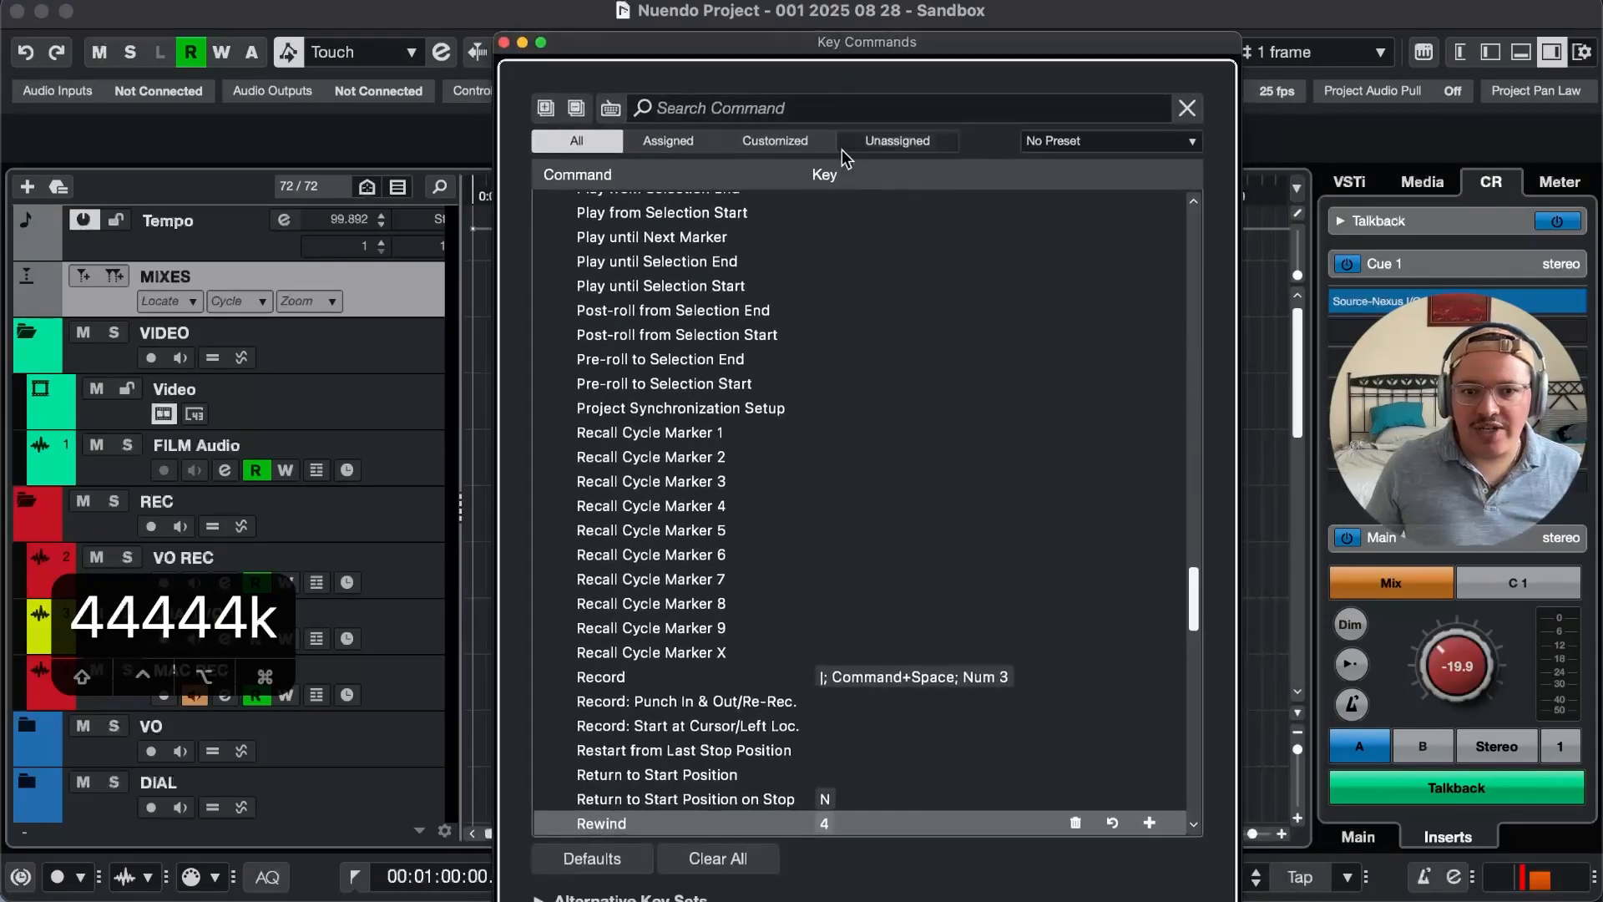
pyautogui.scroll(-8, 927, 555)
pyautogui.scroll(20, 968, 491)
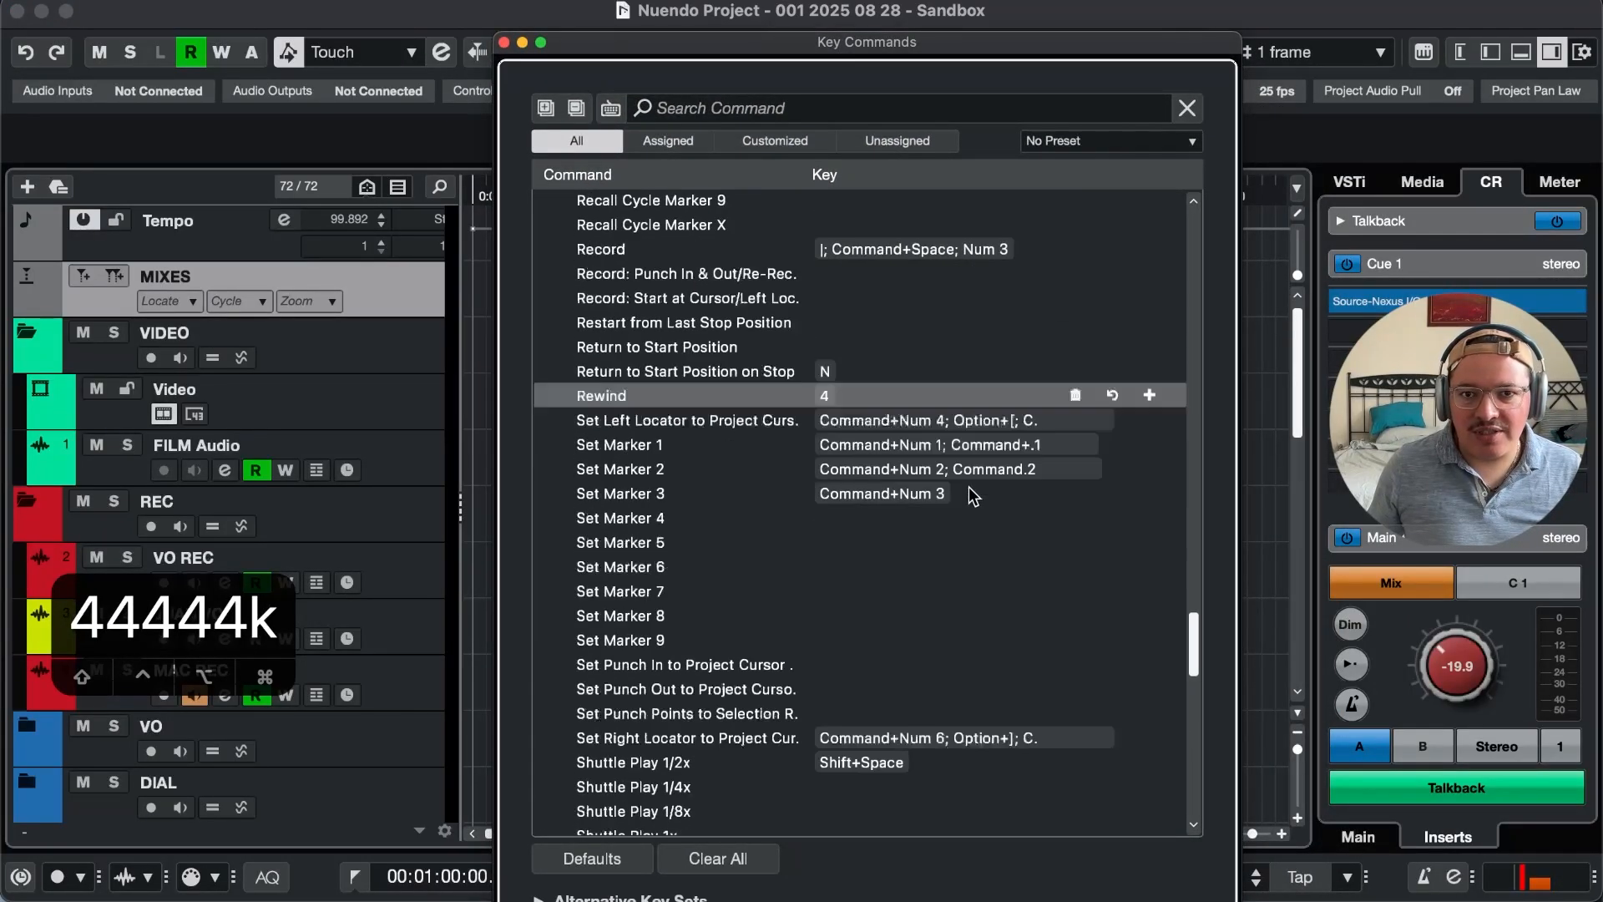
pyautogui.scroll(-4, 957, 559)
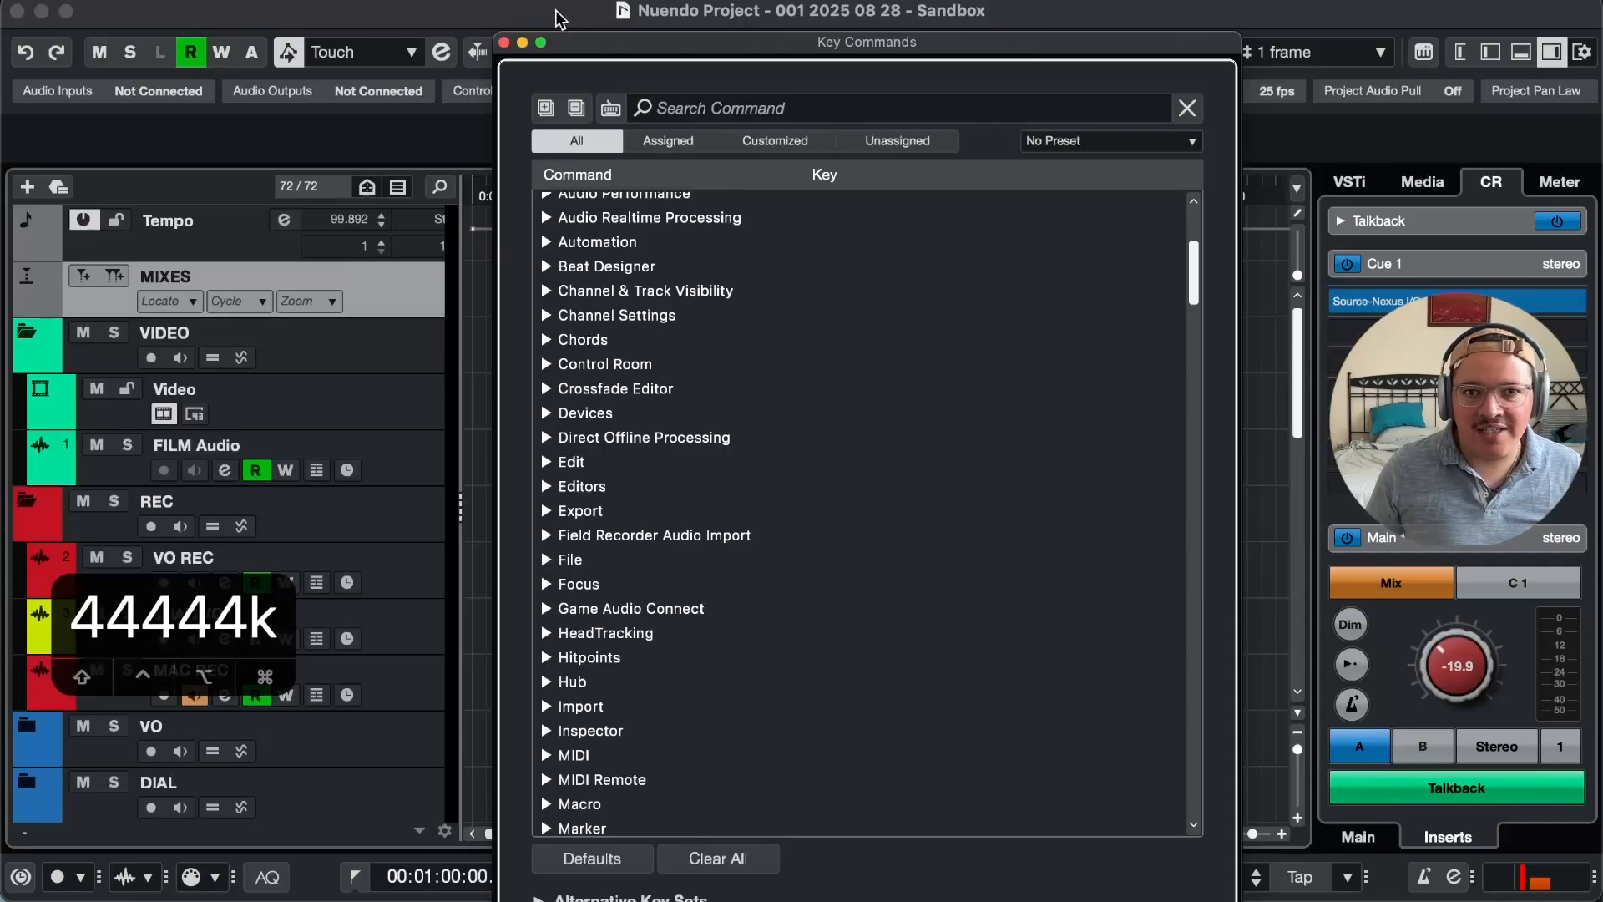
pyautogui.click(503, 42)
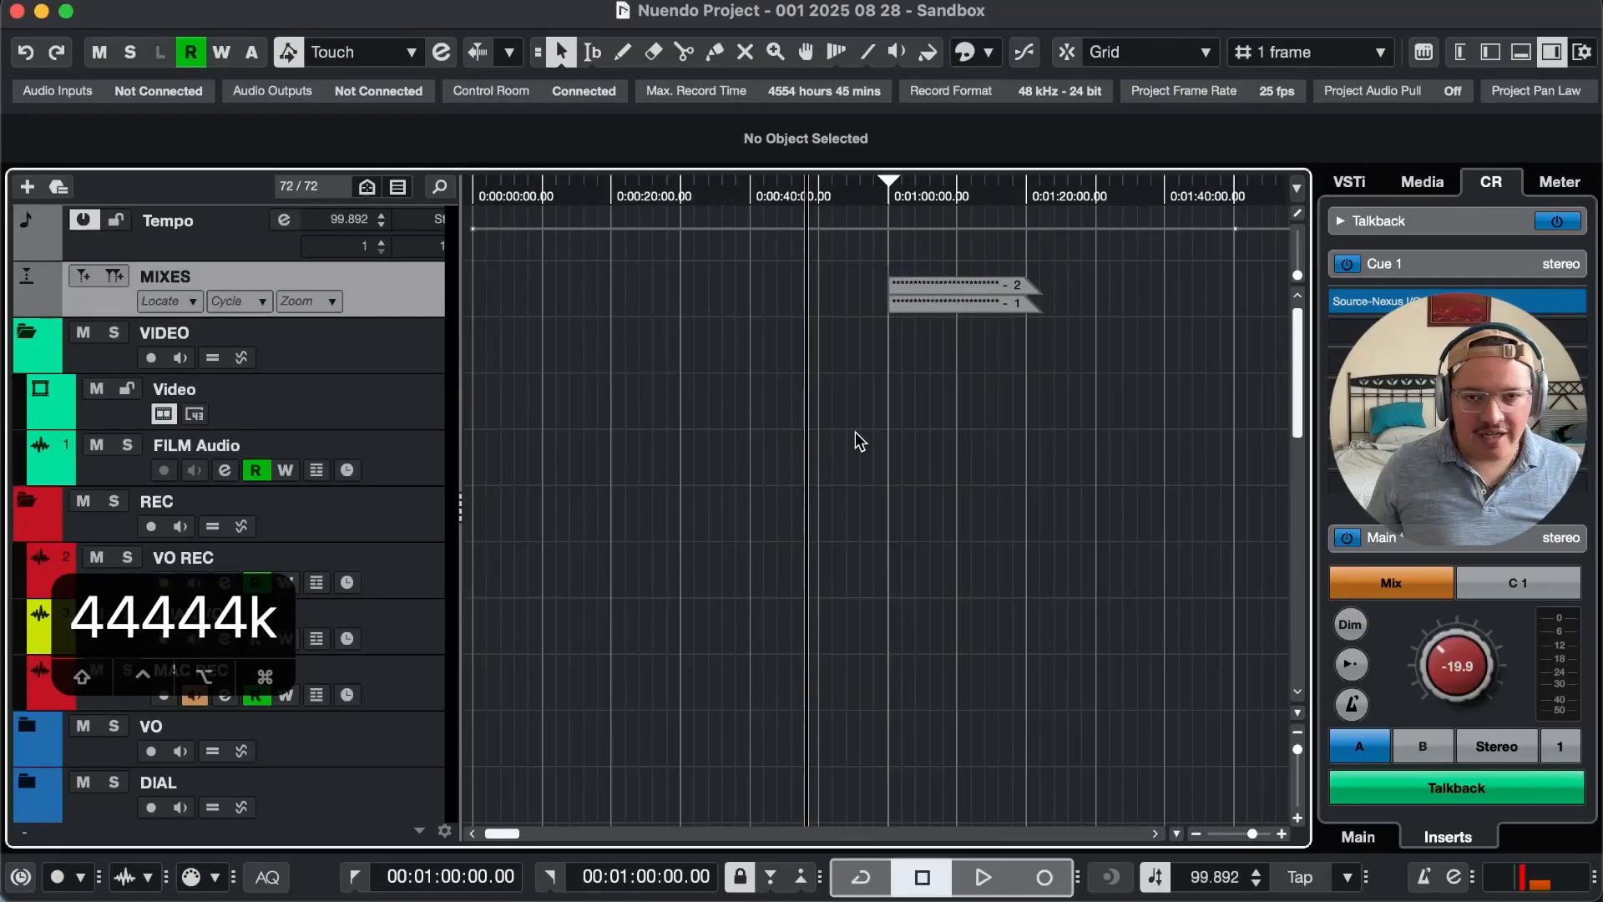
# Step: Use Forward and Rewind repeatedly to move the cursor past the one-minute point and back to about 27 seconds
pyautogui.press('4')
pyautogui.press('4')
pyautogui.press('5')
pyautogui.press('5')
pyautogui.press('5')
pyautogui.press('5')
pyautogui.press('4')
pyautogui.press('4')
pyautogui.press('4')
pyautogui.press('5')
pyautogui.press('5')
pyautogui.press('5')
pyautogui.press('5')
pyautogui.press('5')
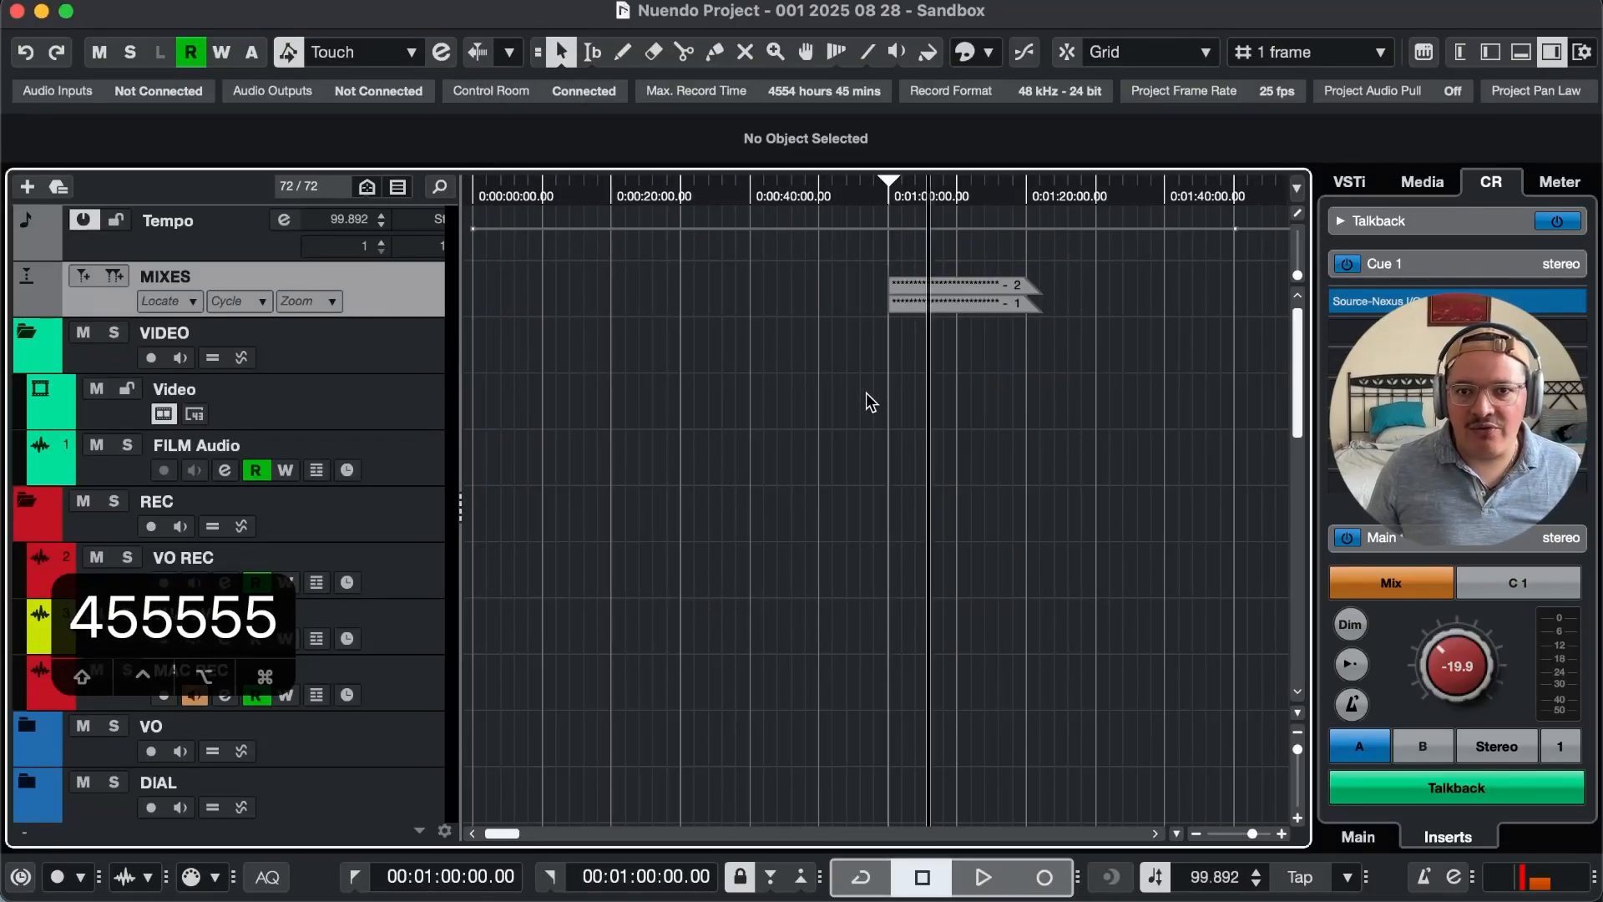
pyautogui.press('4')
pyautogui.press('4')
pyautogui.press('4')
pyautogui.press('4')
pyautogui.press('4')
pyautogui.press('5')
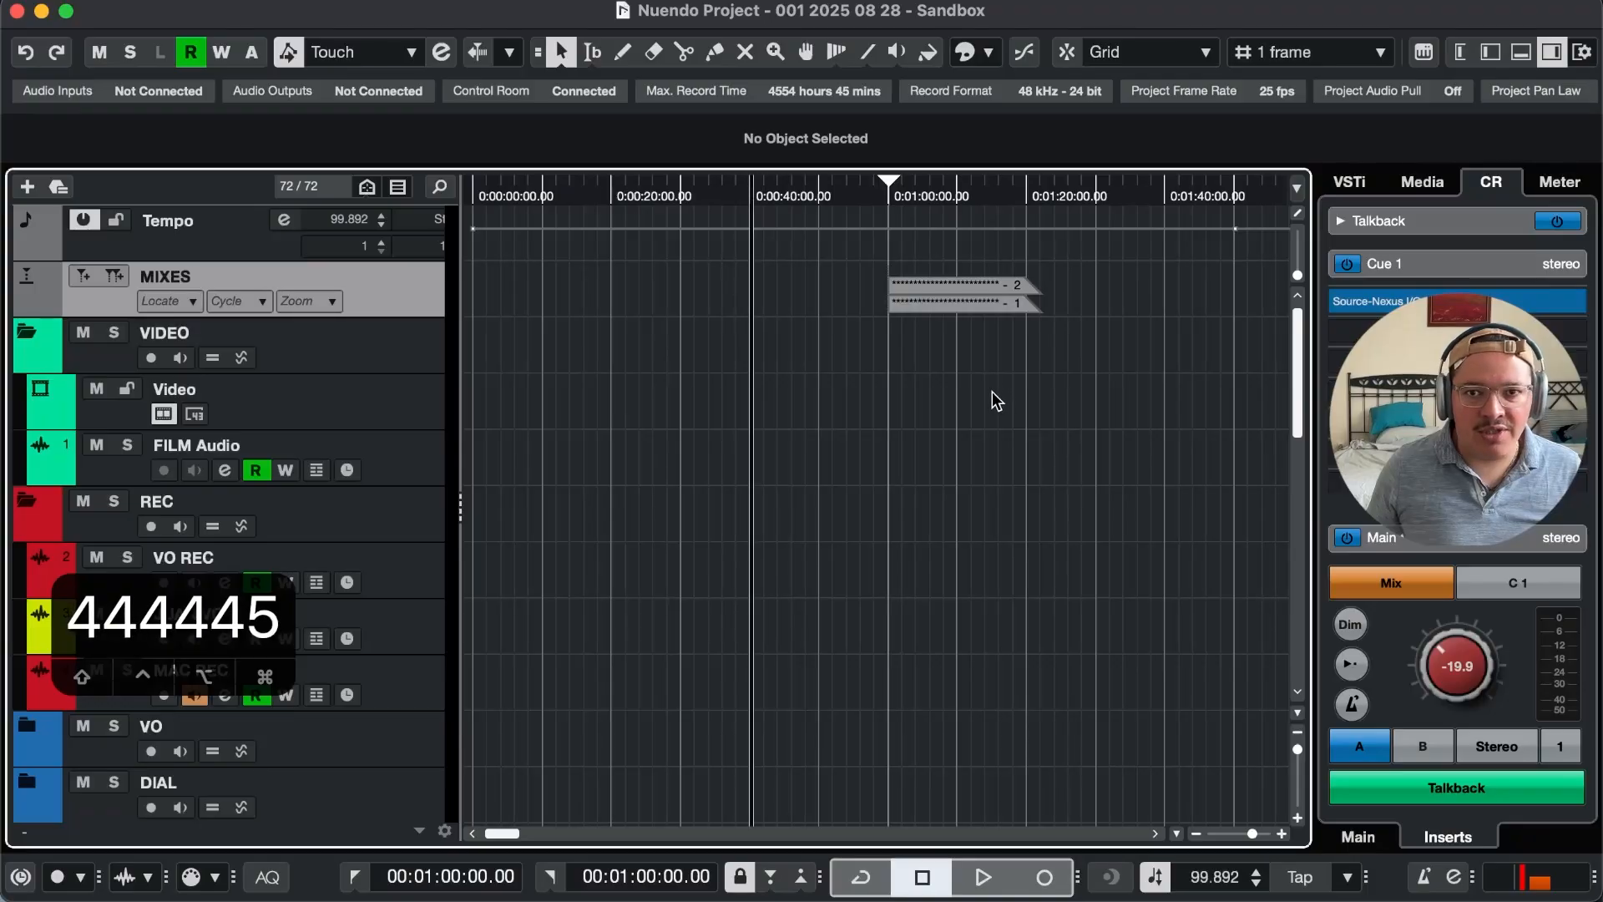
pyautogui.press('5')
pyautogui.press('5')
pyautogui.press('5')
pyautogui.press('5')
pyautogui.press('4')
pyautogui.press('4')
pyautogui.press('4')
pyautogui.press('4')
pyautogui.press('4')
pyautogui.press('4')
pyautogui.press('4')
pyautogui.press('4')
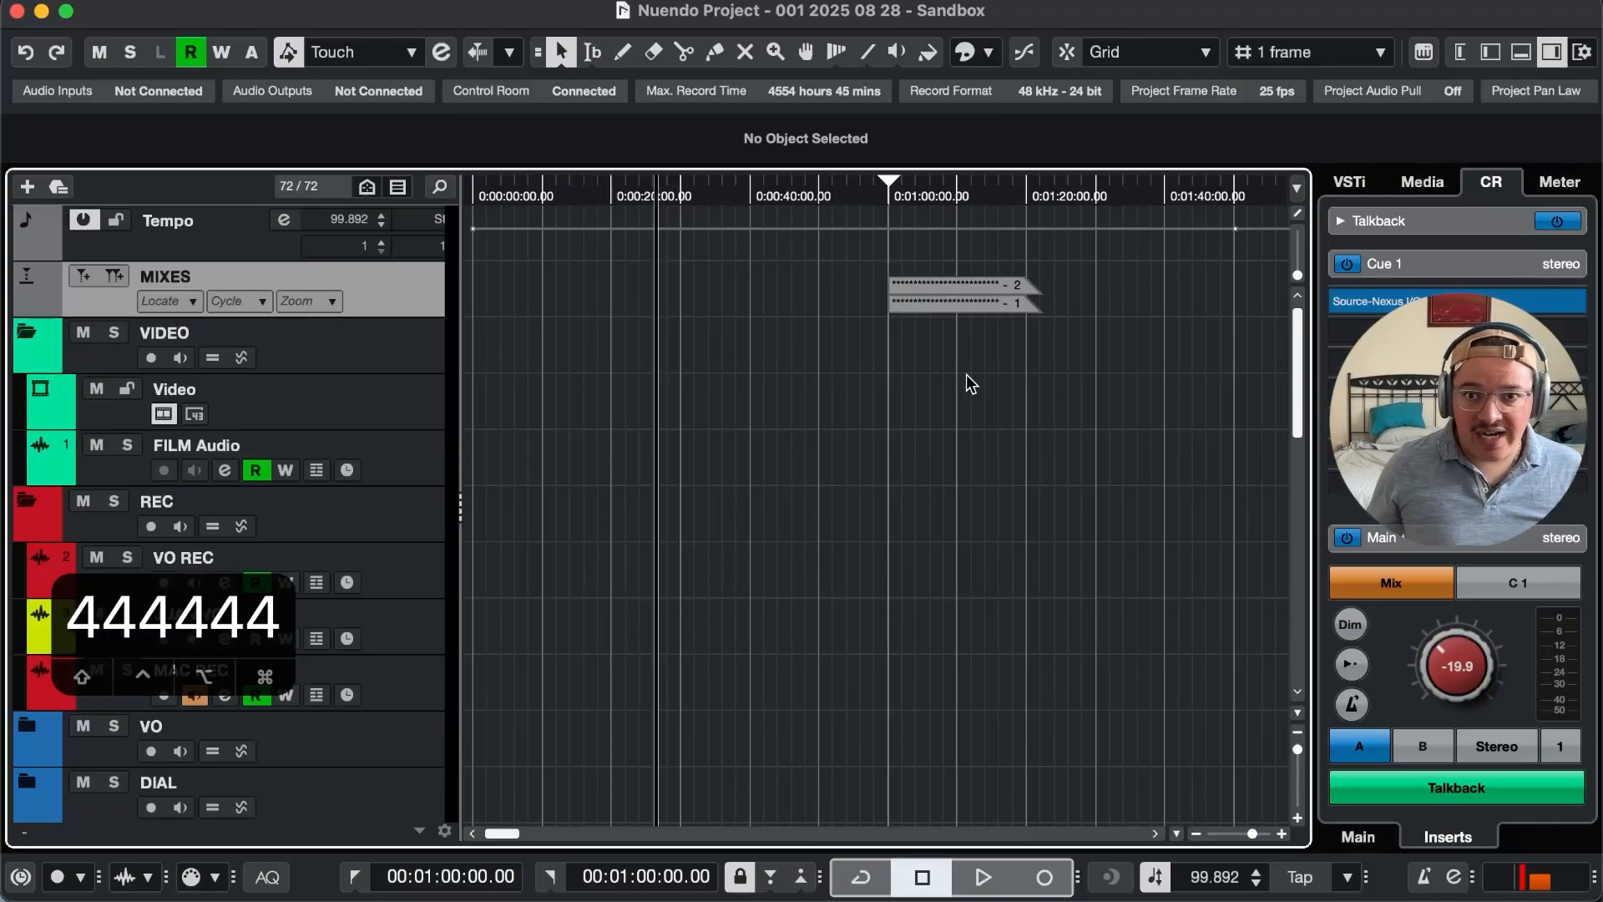
# Step: Locate the cursor alternately to the left and right locators at 00:01:00:00.00
pyautogui.press('2')
pyautogui.press('1')
pyautogui.press('2')
pyautogui.press('2')
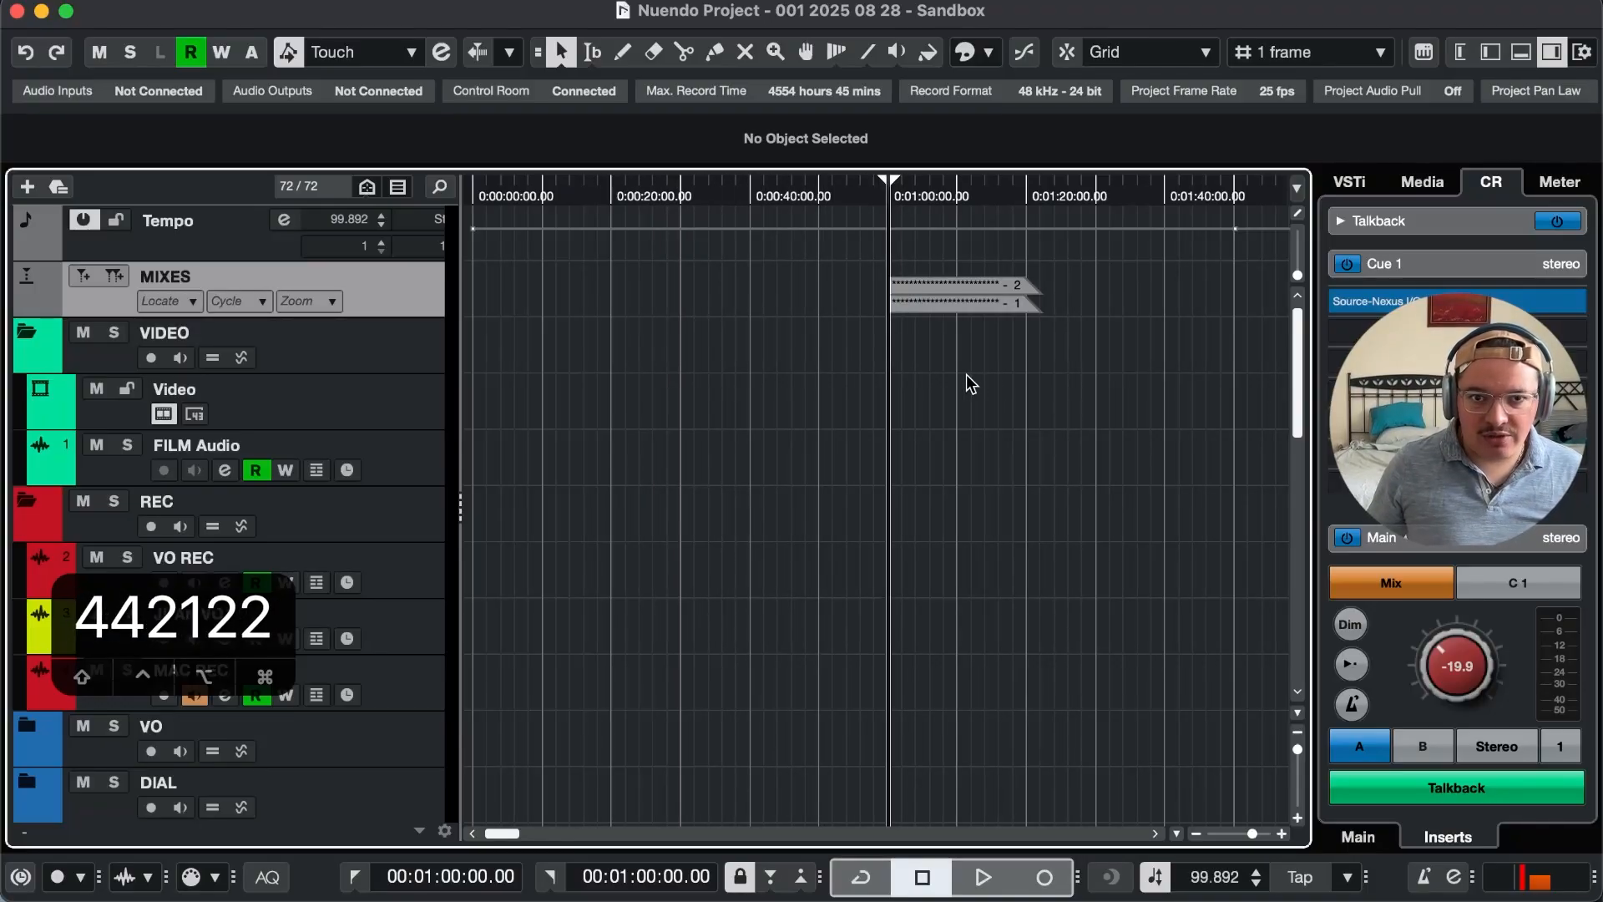
pyautogui.press('1')
pyautogui.press('1')
pyautogui.press('2')
pyautogui.press('2')
pyautogui.press('1')
pyautogui.press('2')
pyautogui.press('1')
pyautogui.press('2')
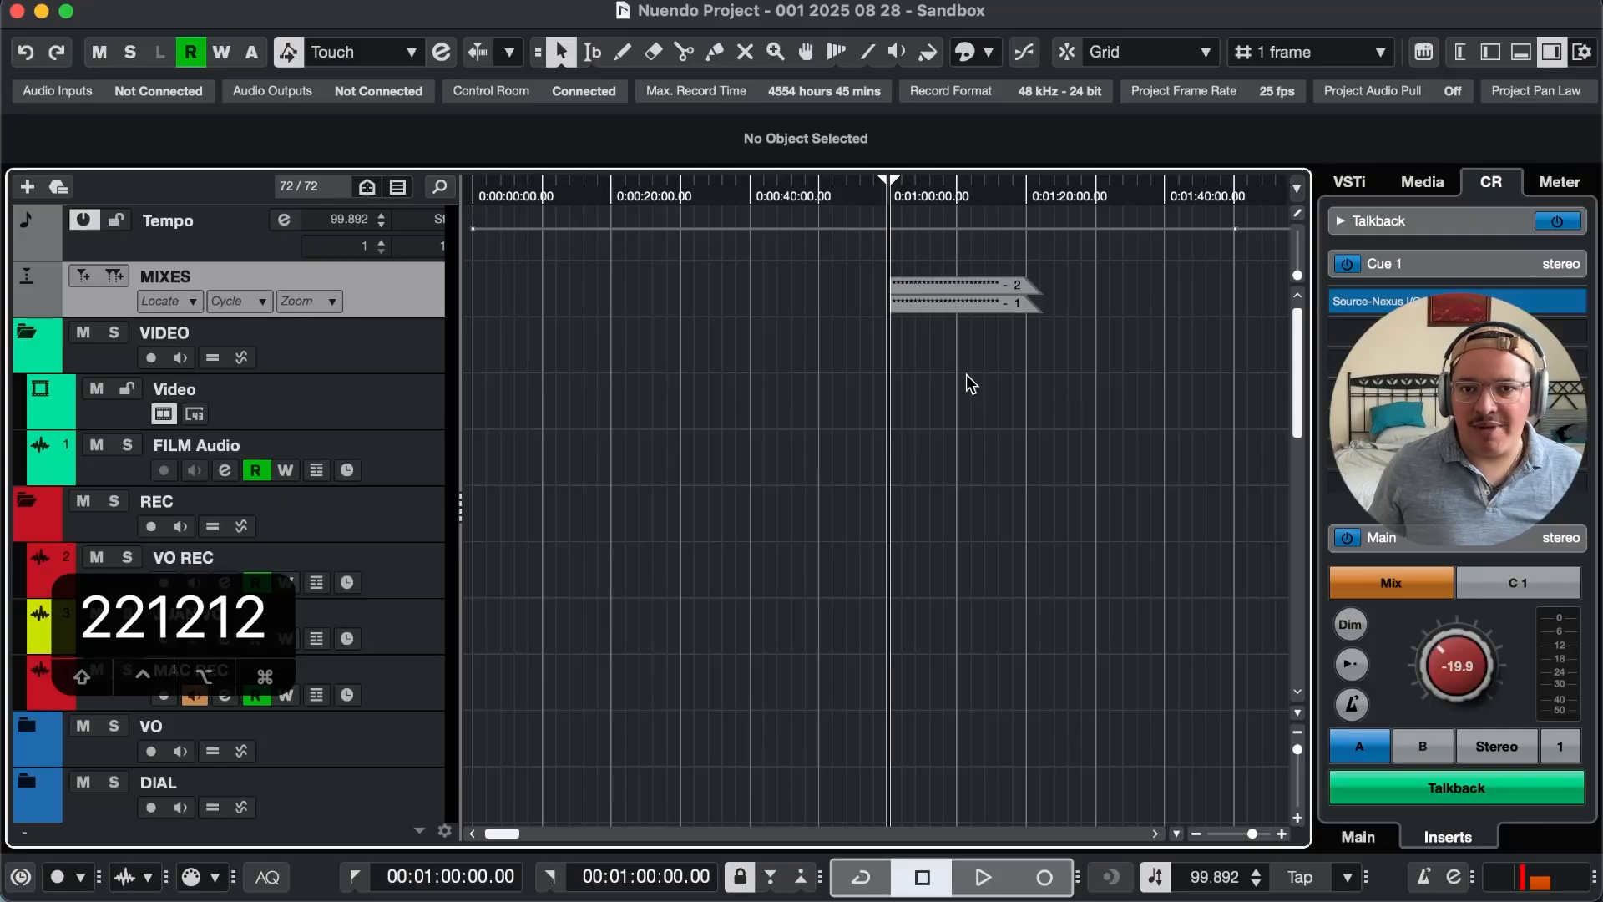
# Step: Rewind the cursor to about 46 seconds and return it to the left locator at 00:01:00:00.00
pyautogui.press('4')
pyautogui.press('4')
pyautogui.press('4')
pyautogui.press('4')
pyautogui.press('4')
pyautogui.press('2')
pyautogui.press('4')
pyautogui.press('4')
pyautogui.press('4')
pyautogui.press('4')
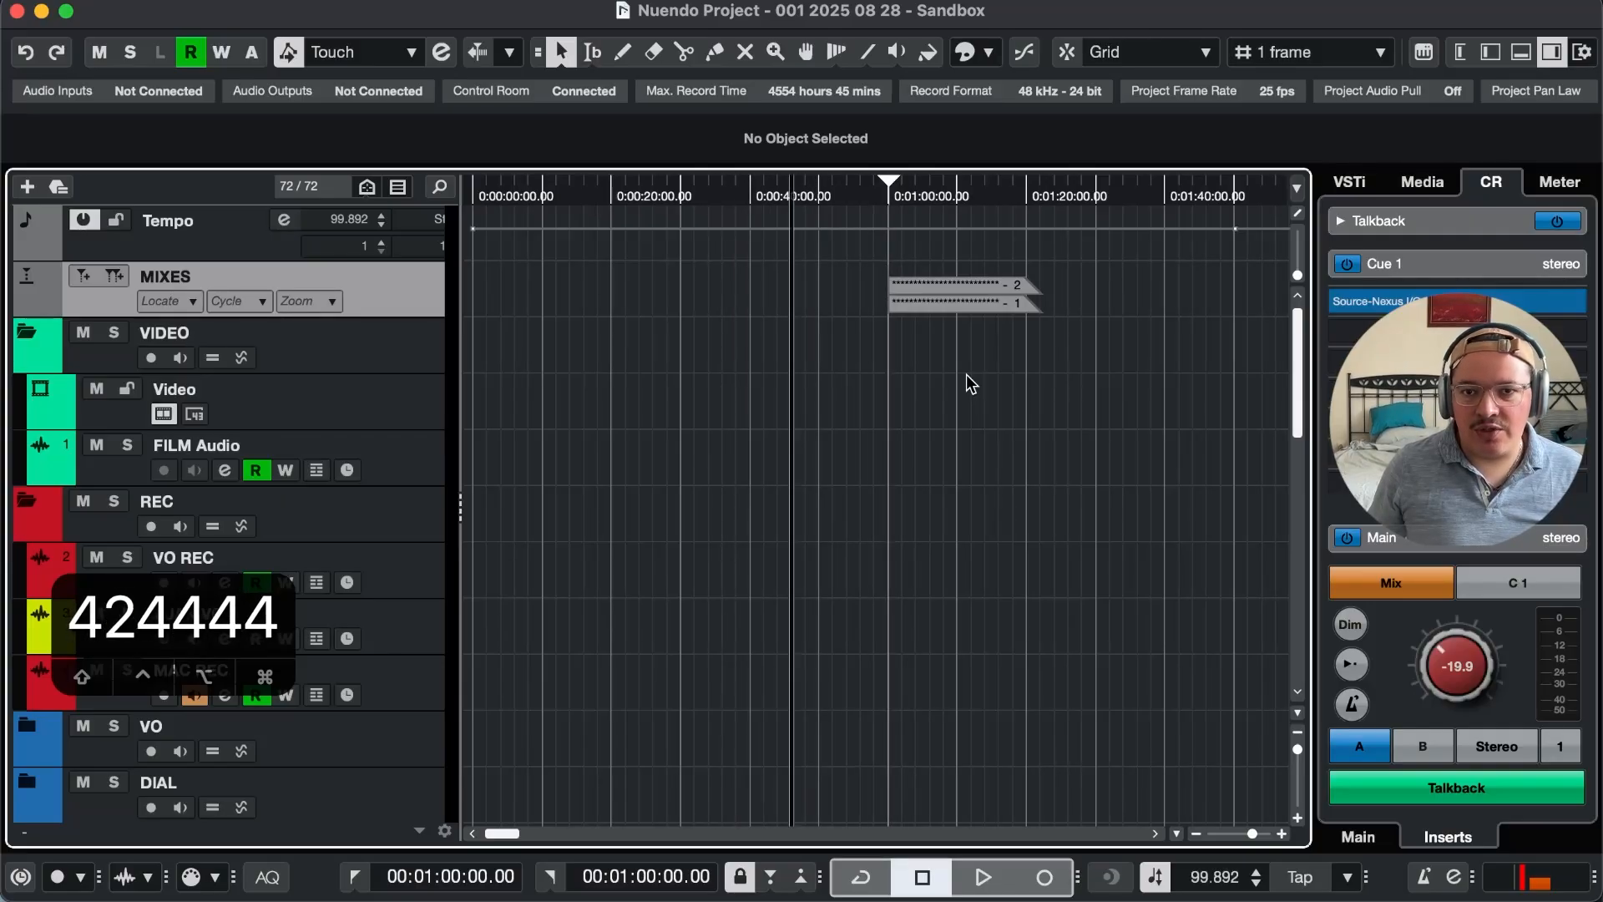
pyautogui.press('4')
pyautogui.press('1')
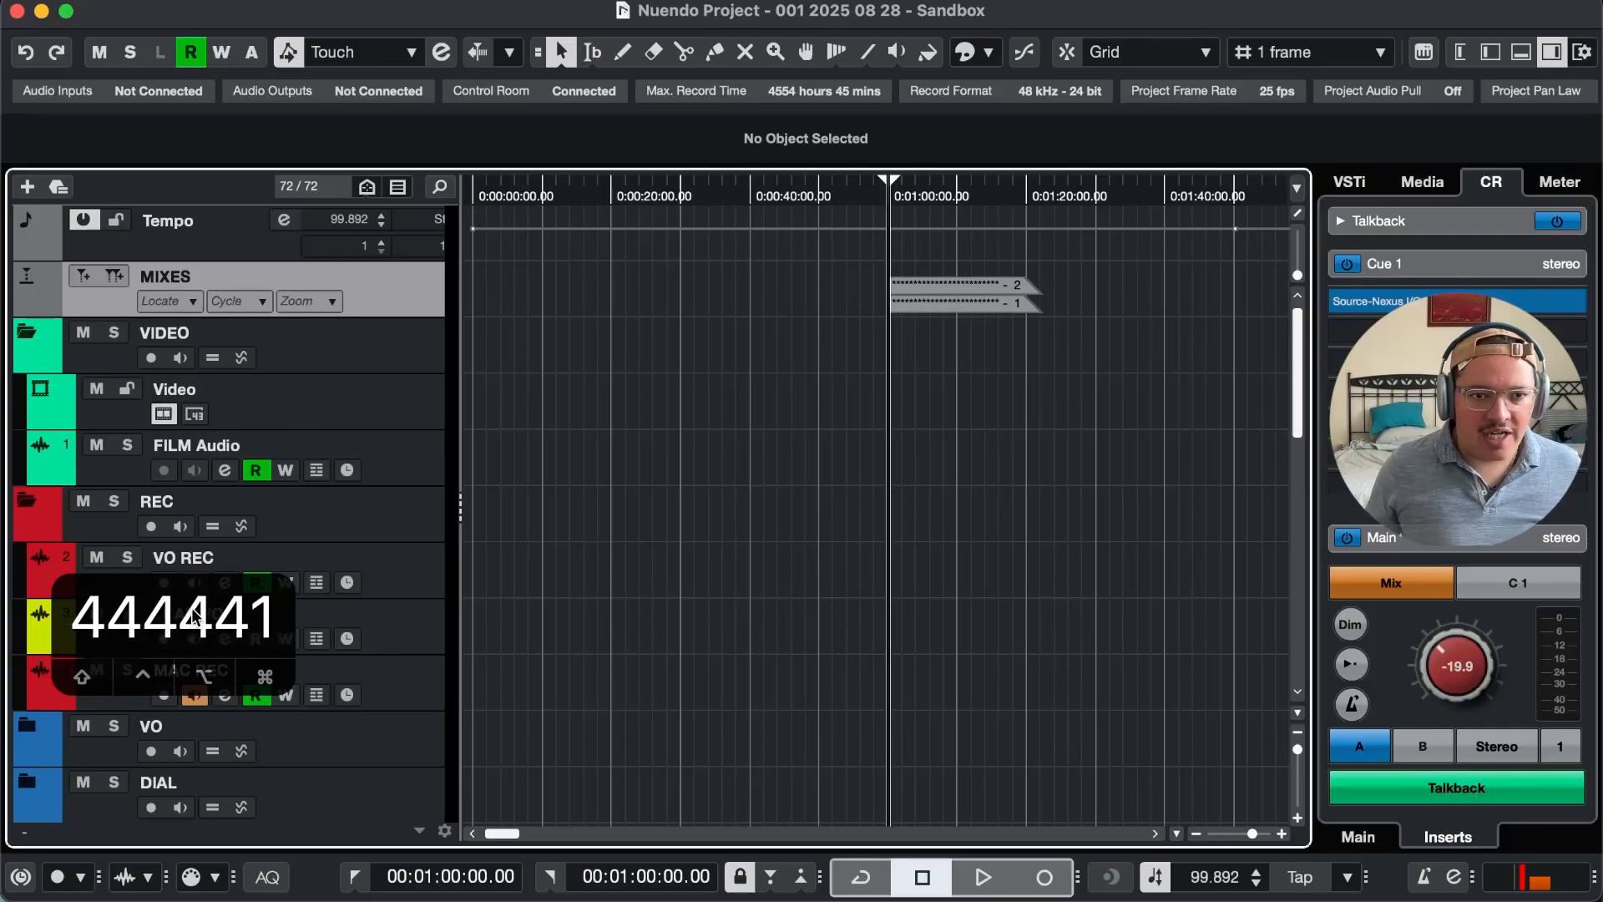
pyautogui.moveTo(193, 616); pyautogui.dragTo(216, 644)
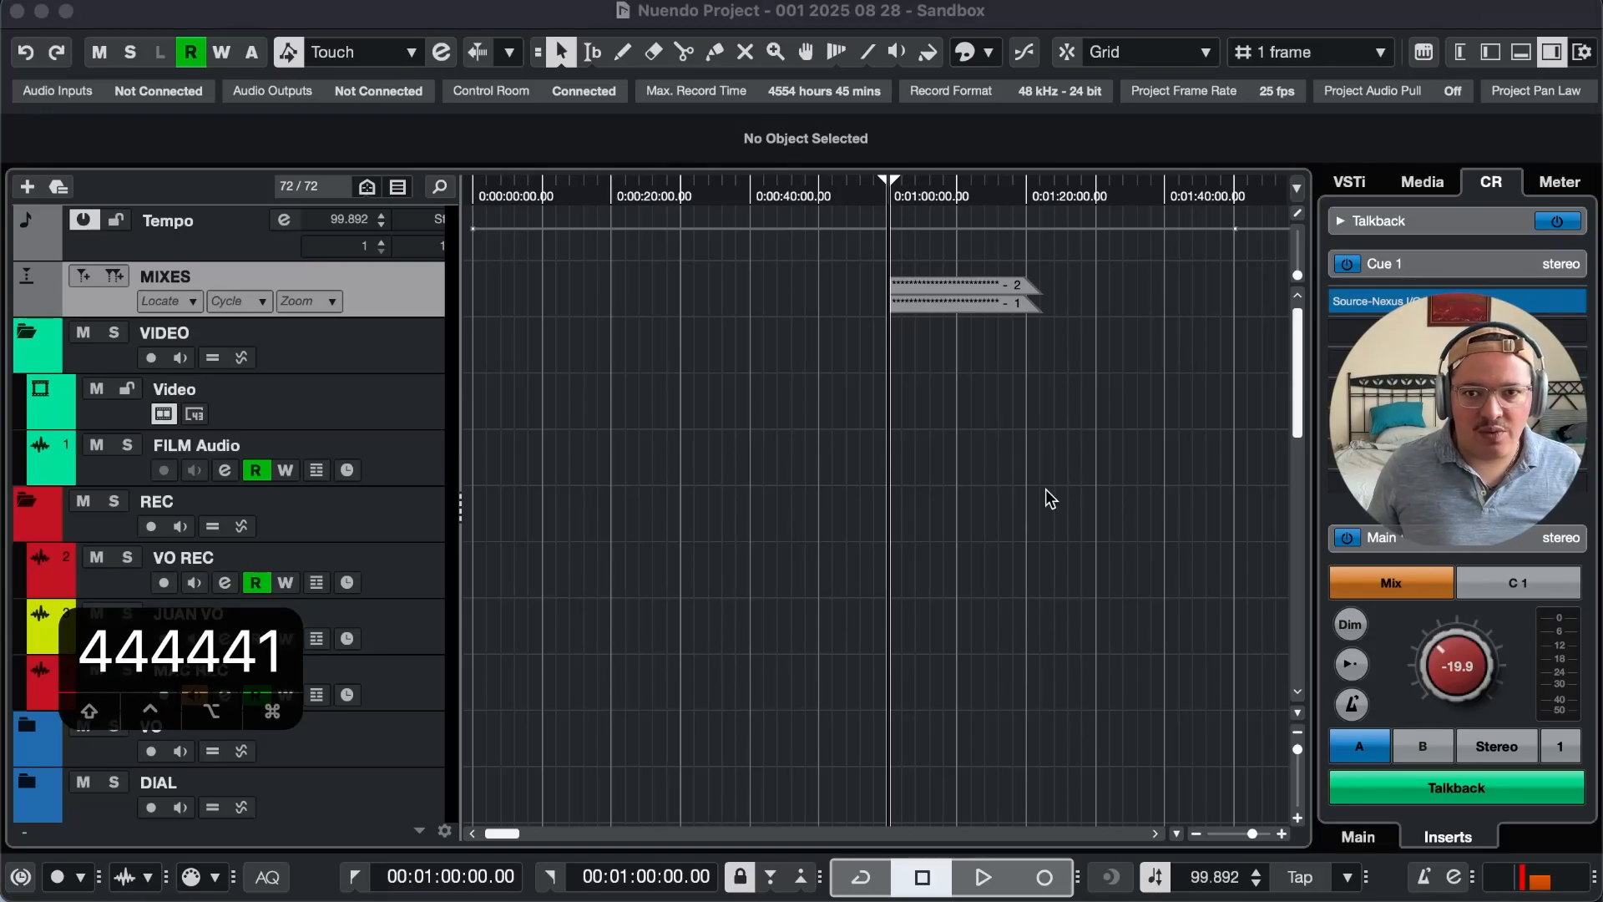
# Step: Cycle the Object Selection tool through Normal Sizing, Sizing Moves Contents and Sizing Applies Time Stretch
pyautogui.click(968, 458)
pyautogui.press('1')
pyautogui.press('1')
pyautogui.press('1')
pyautogui.press('1')
pyautogui.press('1')
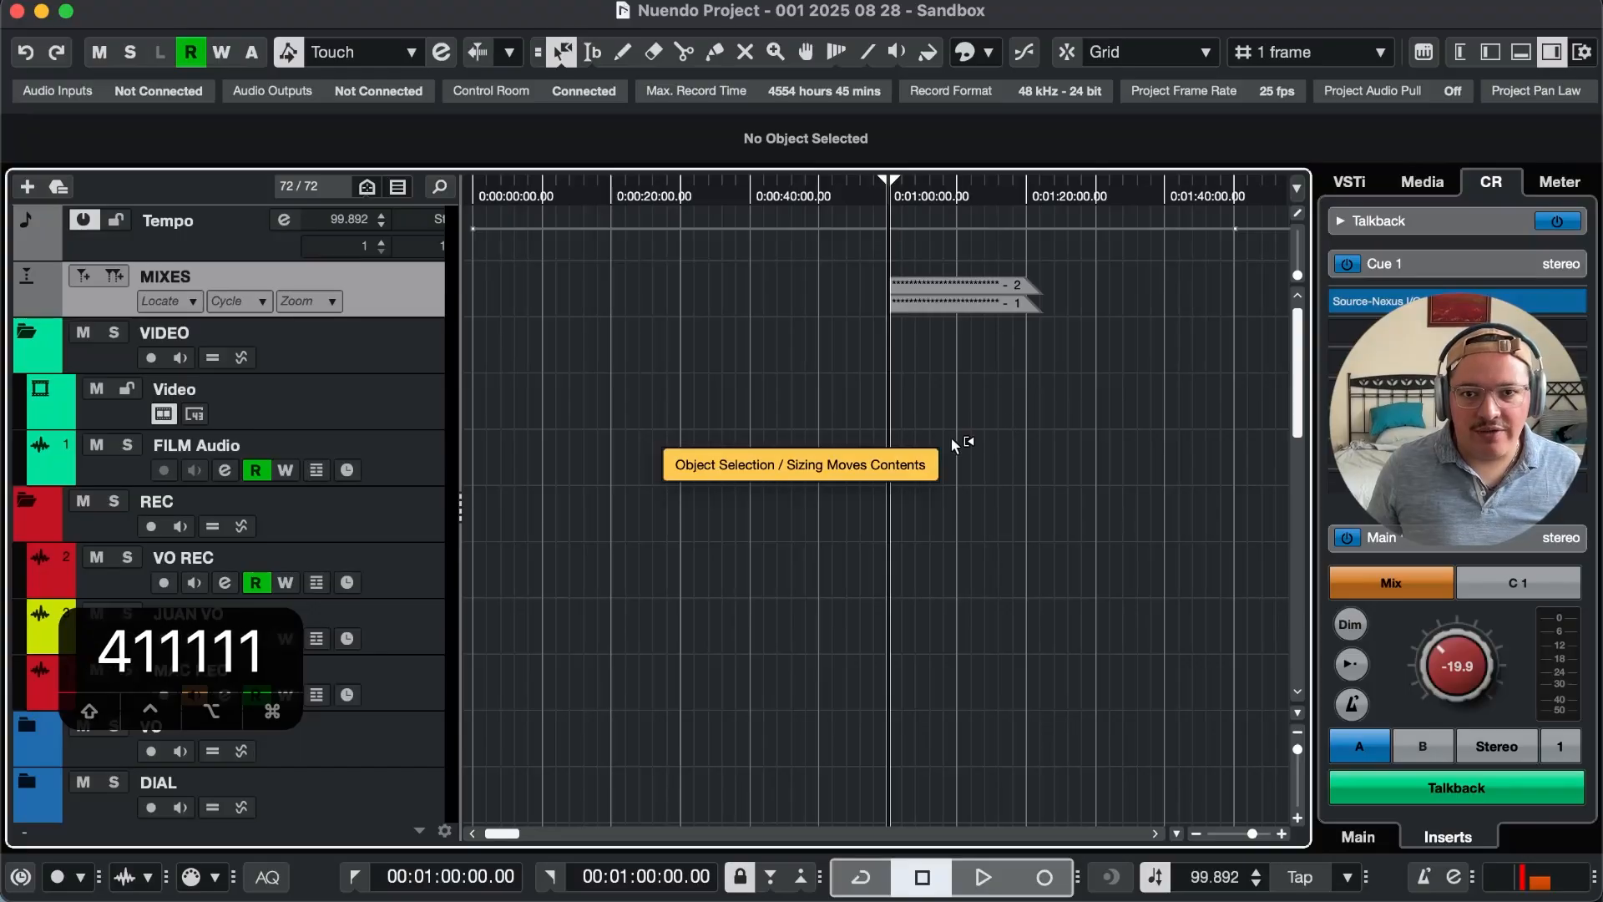
pyautogui.press('1')
pyautogui.press('1')
pyautogui.press('1')
pyautogui.press('1')
pyautogui.press('1')
pyautogui.press('1')
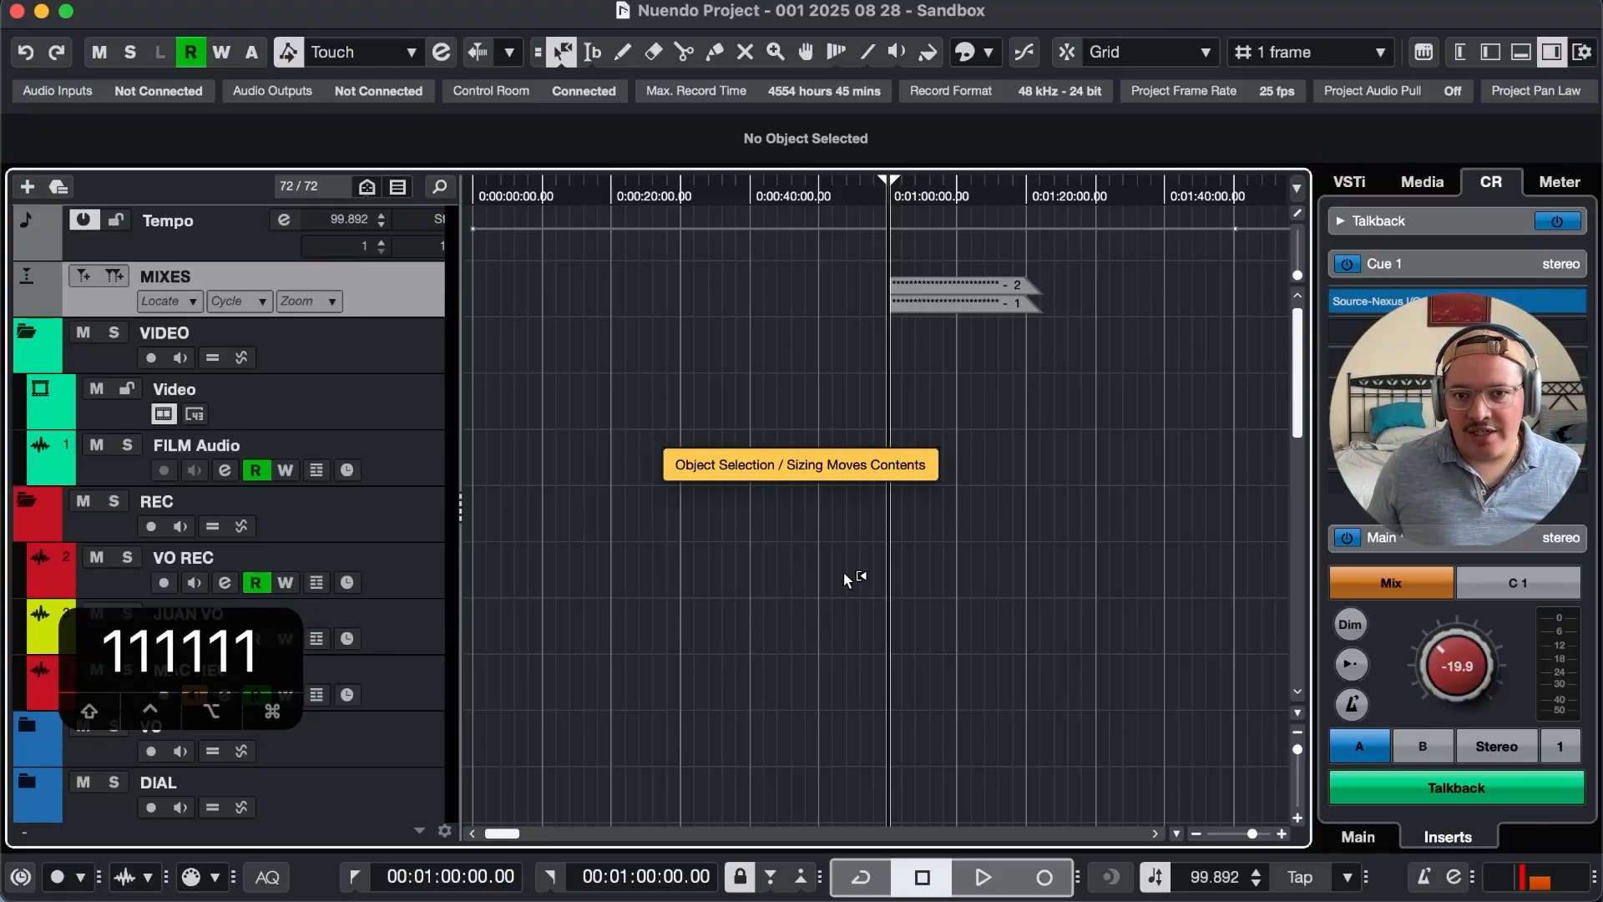
pyautogui.press('1')
pyautogui.press('1')
pyautogui.press('1')
pyautogui.press('1')
pyautogui.press('1')
pyautogui.press('1')
pyautogui.press('1')
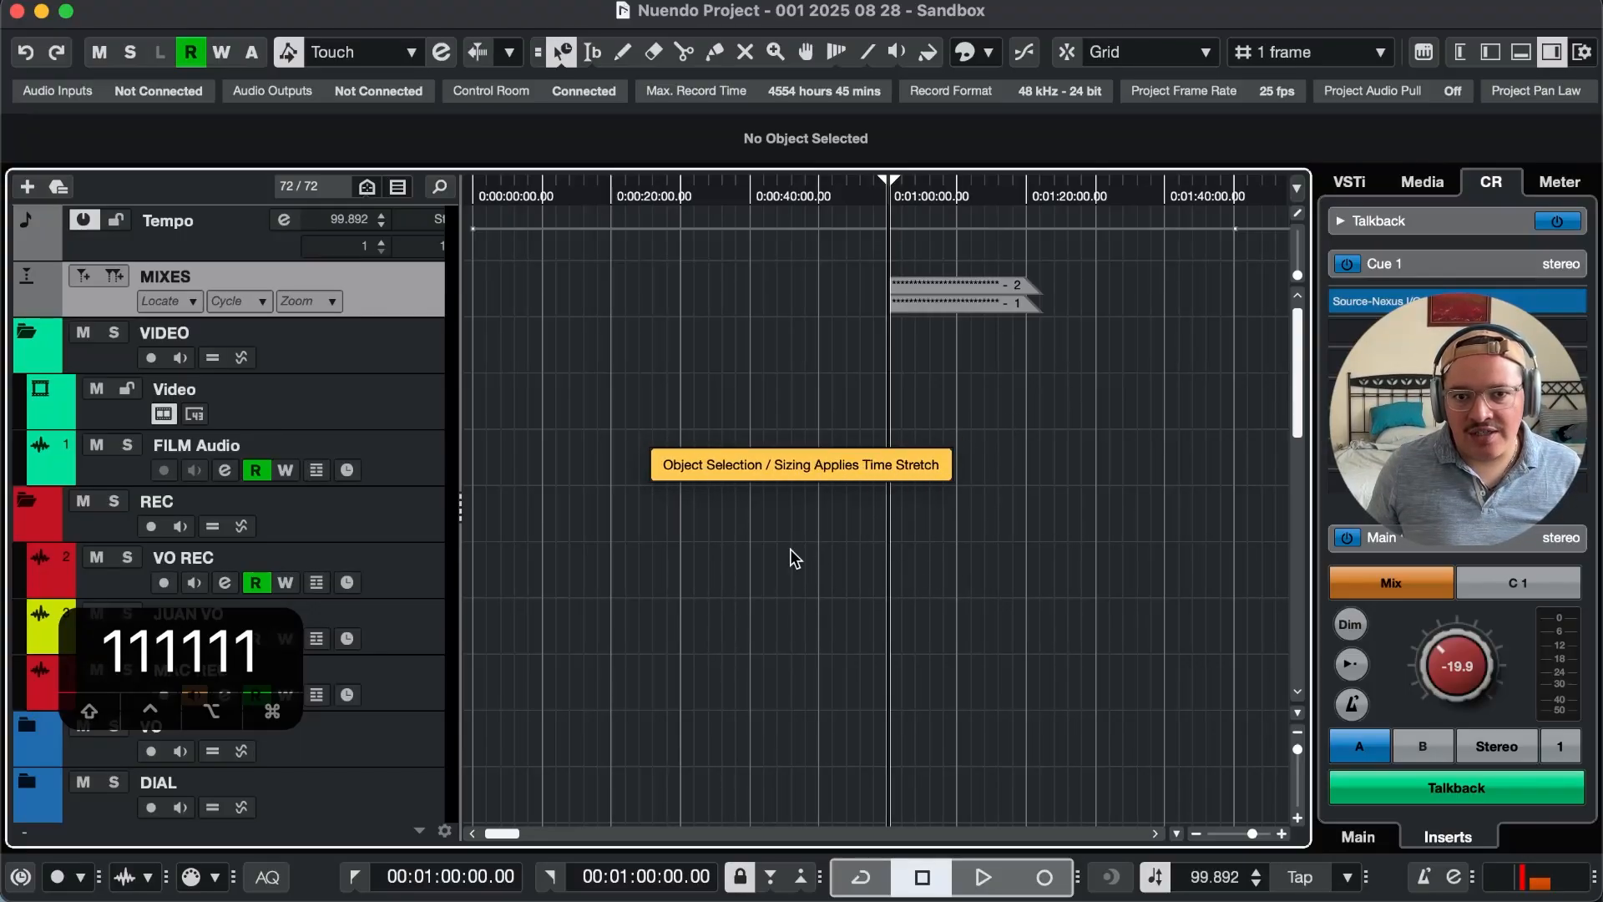
pyautogui.press('1')
pyautogui.press('1')
pyautogui.press('1')
pyautogui.press('1')
pyautogui.press('1')
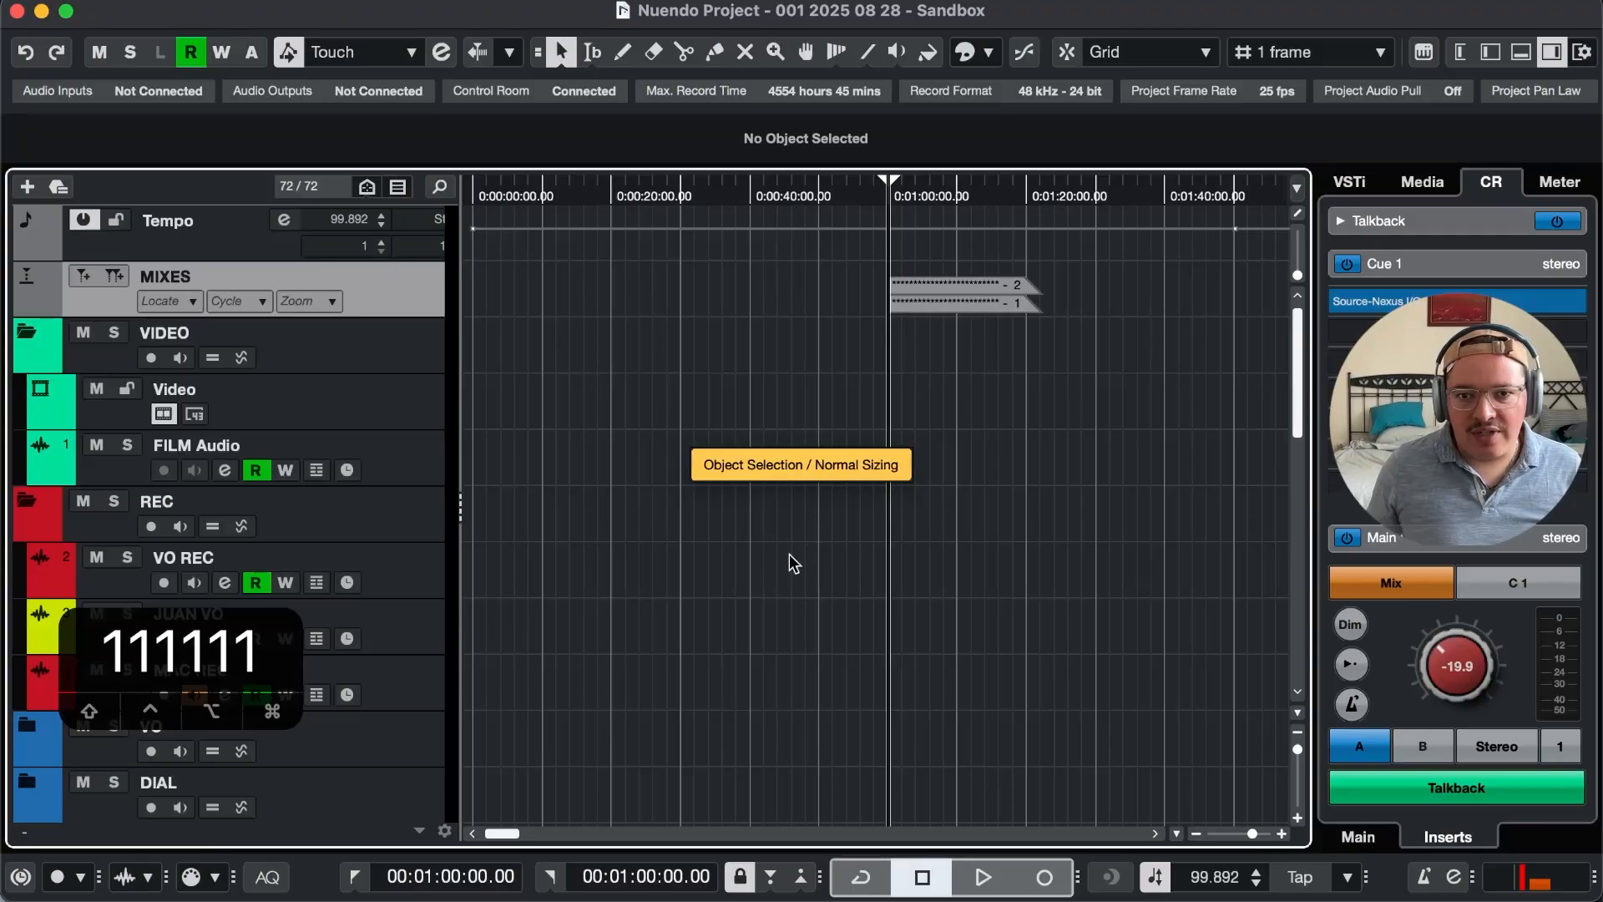
pyautogui.moveTo(805, 462); pyautogui.dragTo(735, 547)
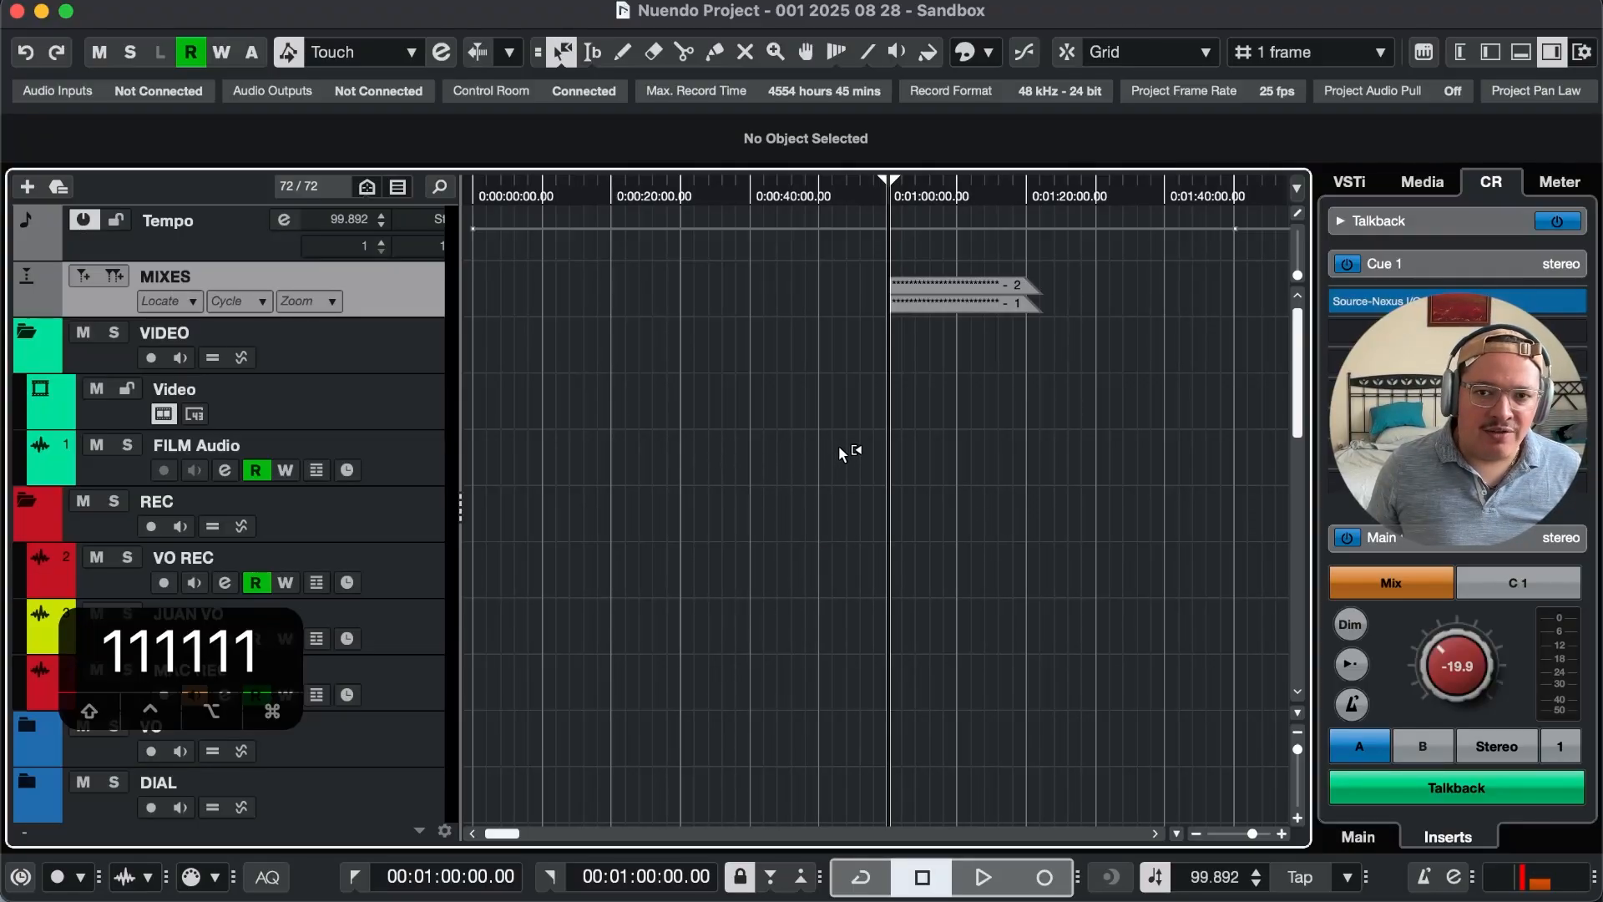
pyautogui.press('super+Tab')
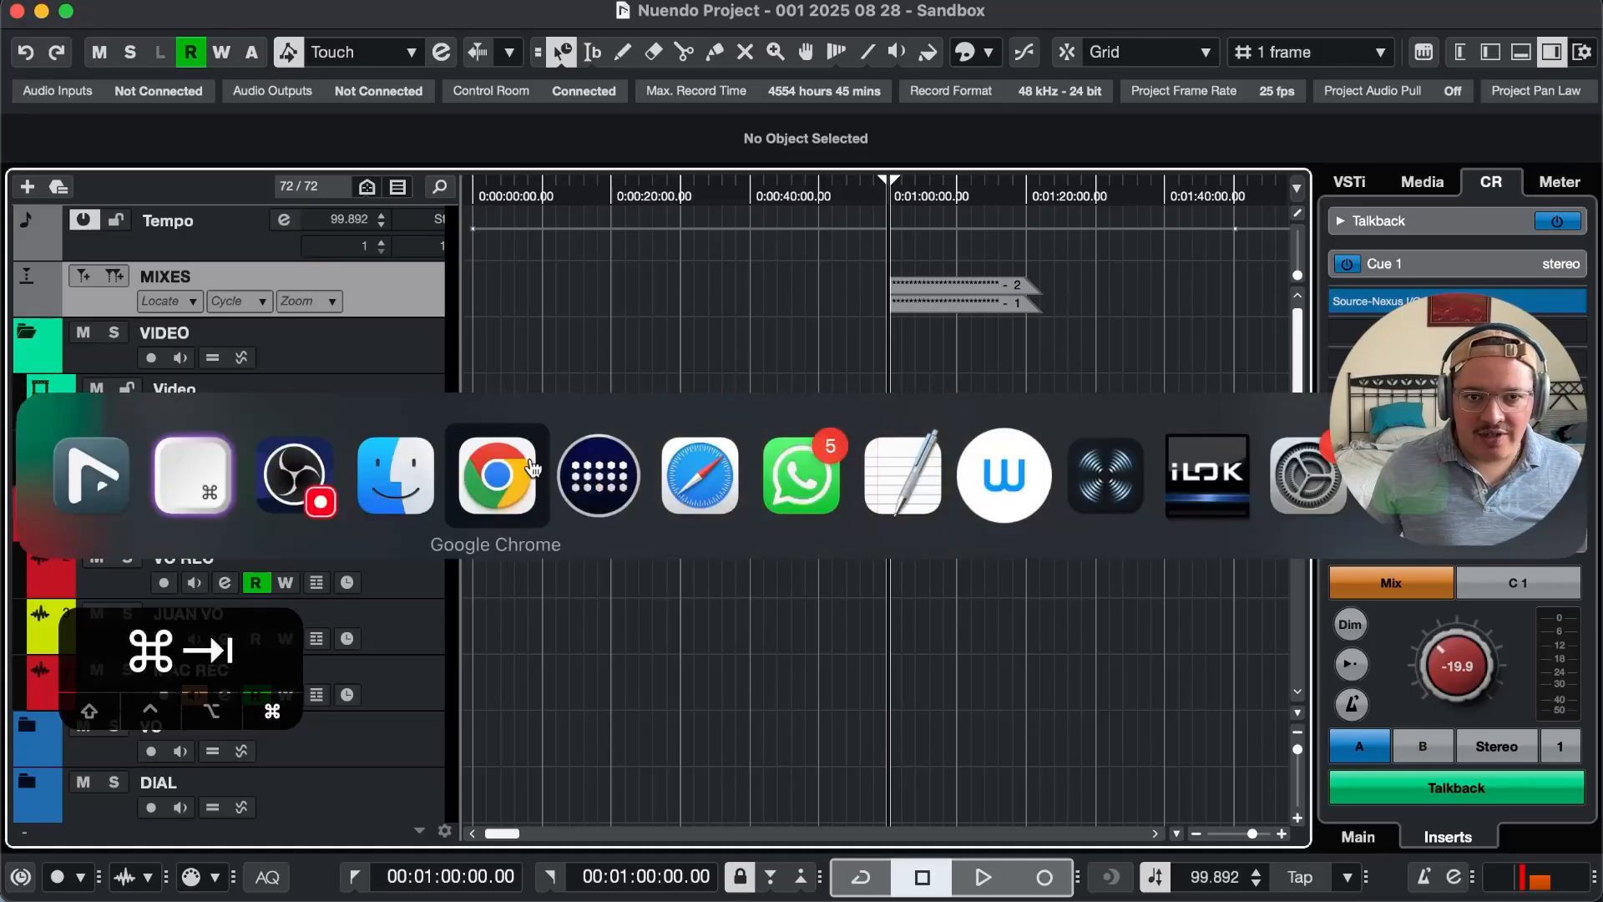
pyautogui.click(399, 483)
pyautogui.click(562, 264)
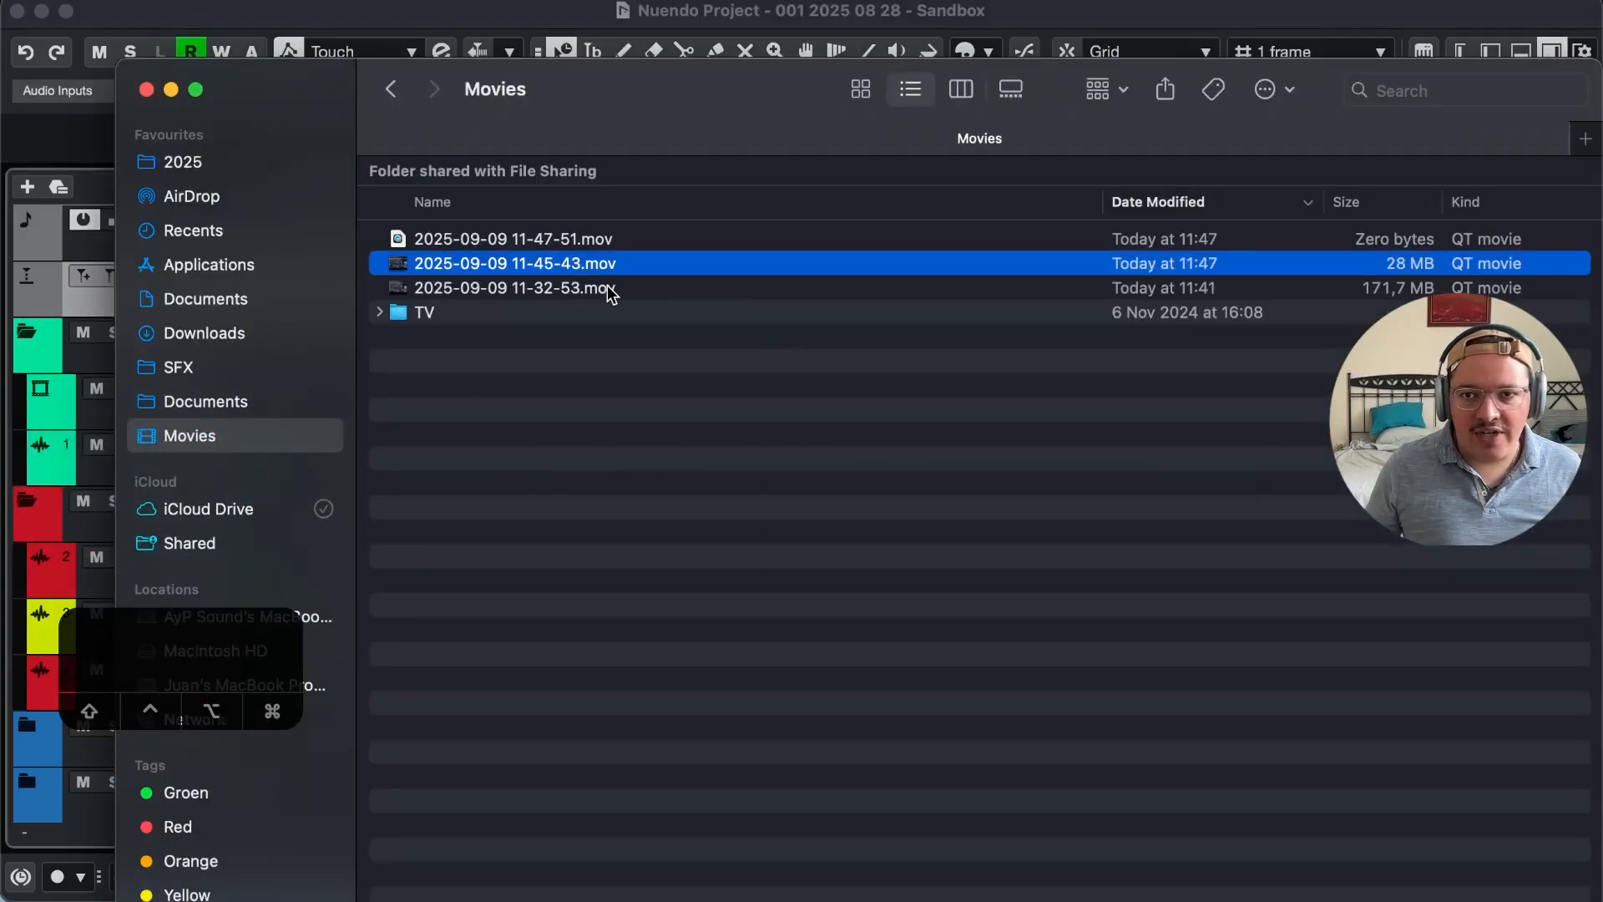
pyautogui.click(603, 290)
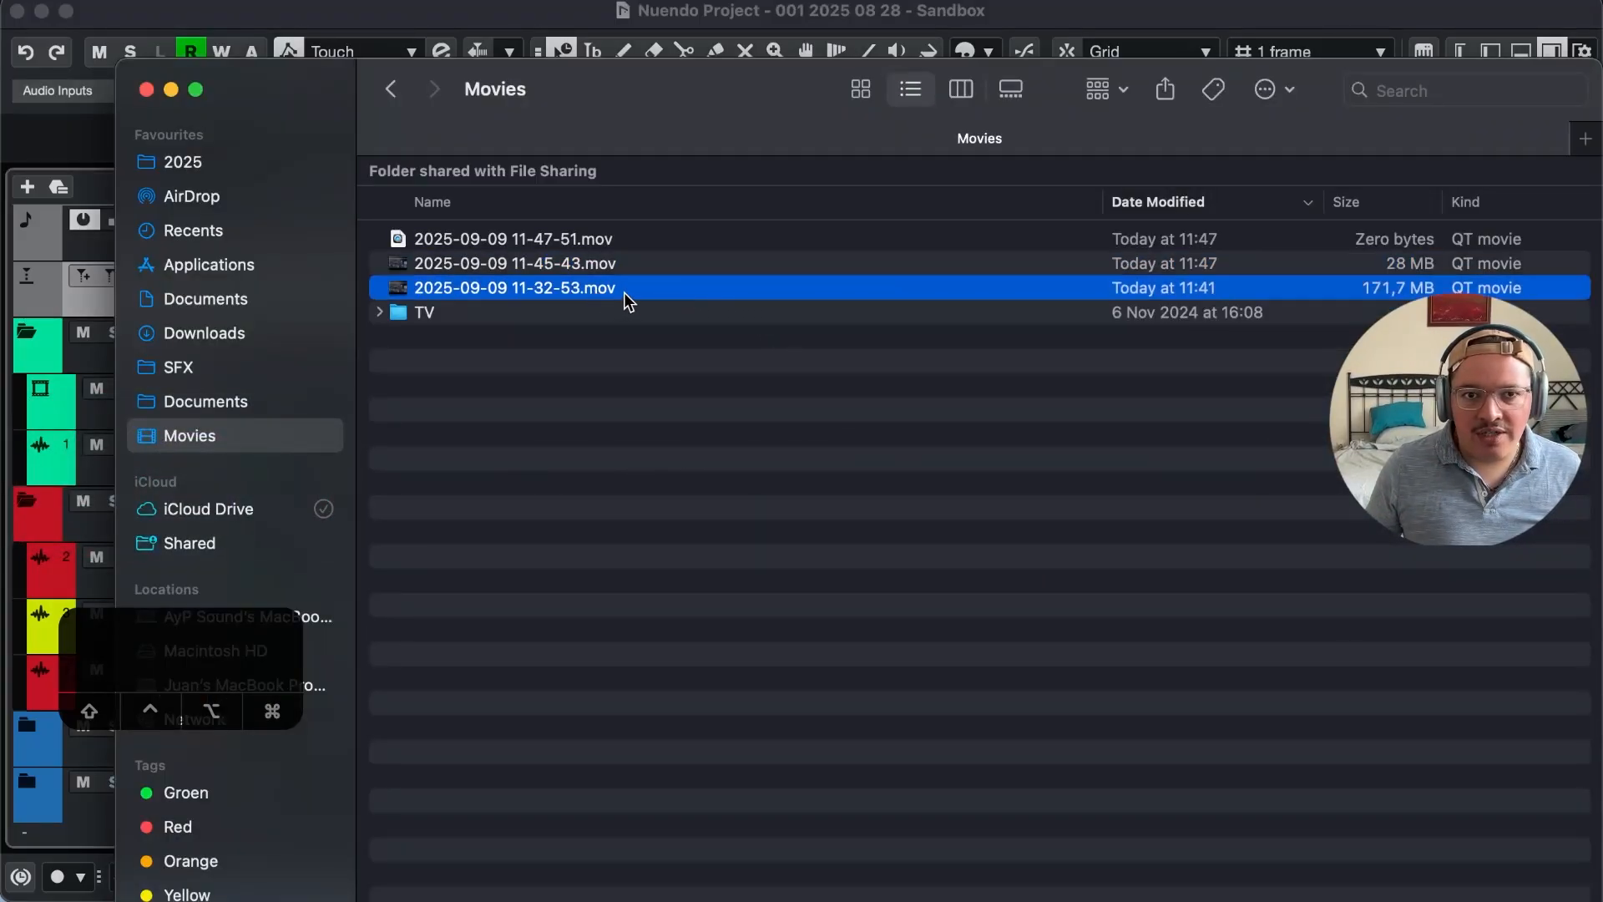
pyautogui.click(614, 267)
pyautogui.click(609, 286)
pyautogui.press('space')
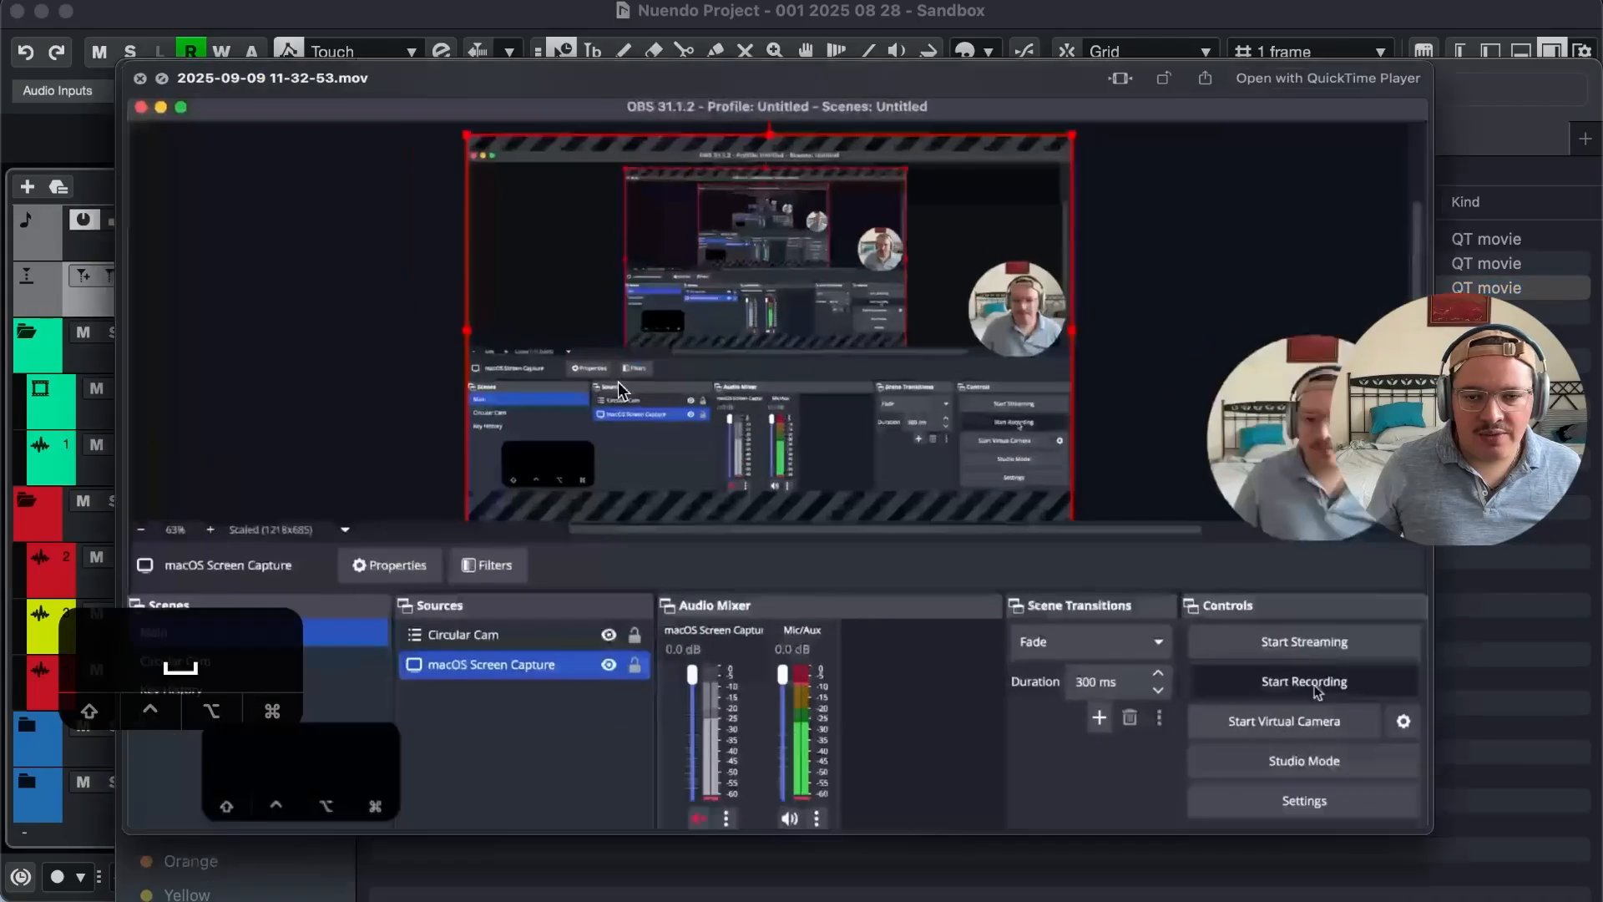
pyautogui.click(556, 873)
pyautogui.moveTo(555, 873); pyautogui.dragTo(1131, 877)
pyautogui.press('space')
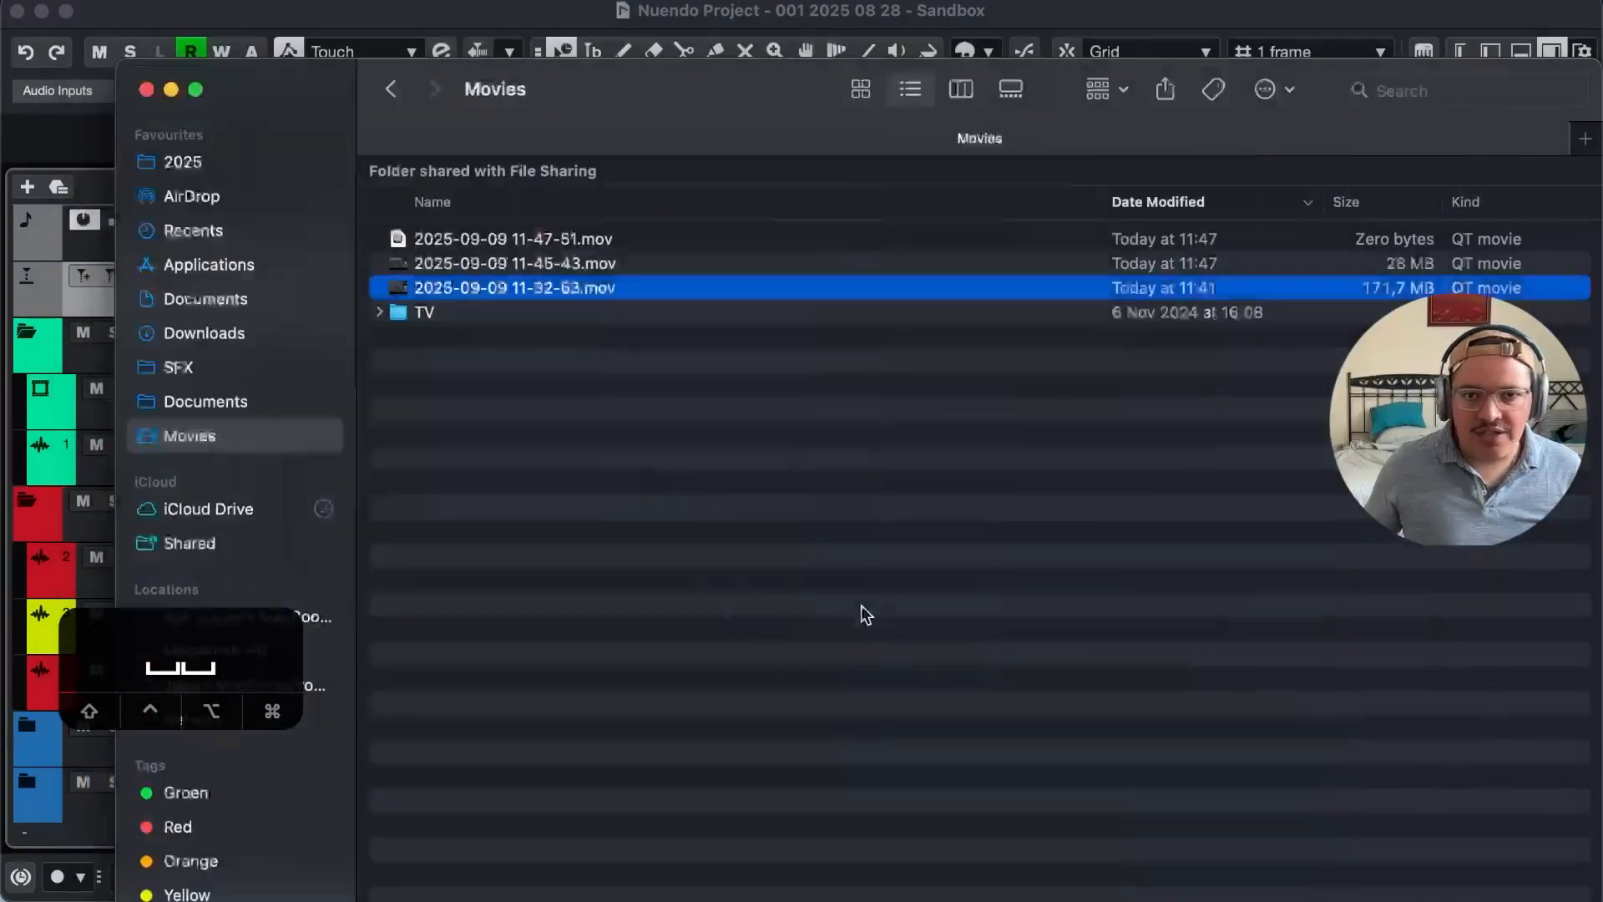
pyautogui.click(649, 349)
pyautogui.moveTo(594, 285); pyautogui.dragTo(1040, 405)
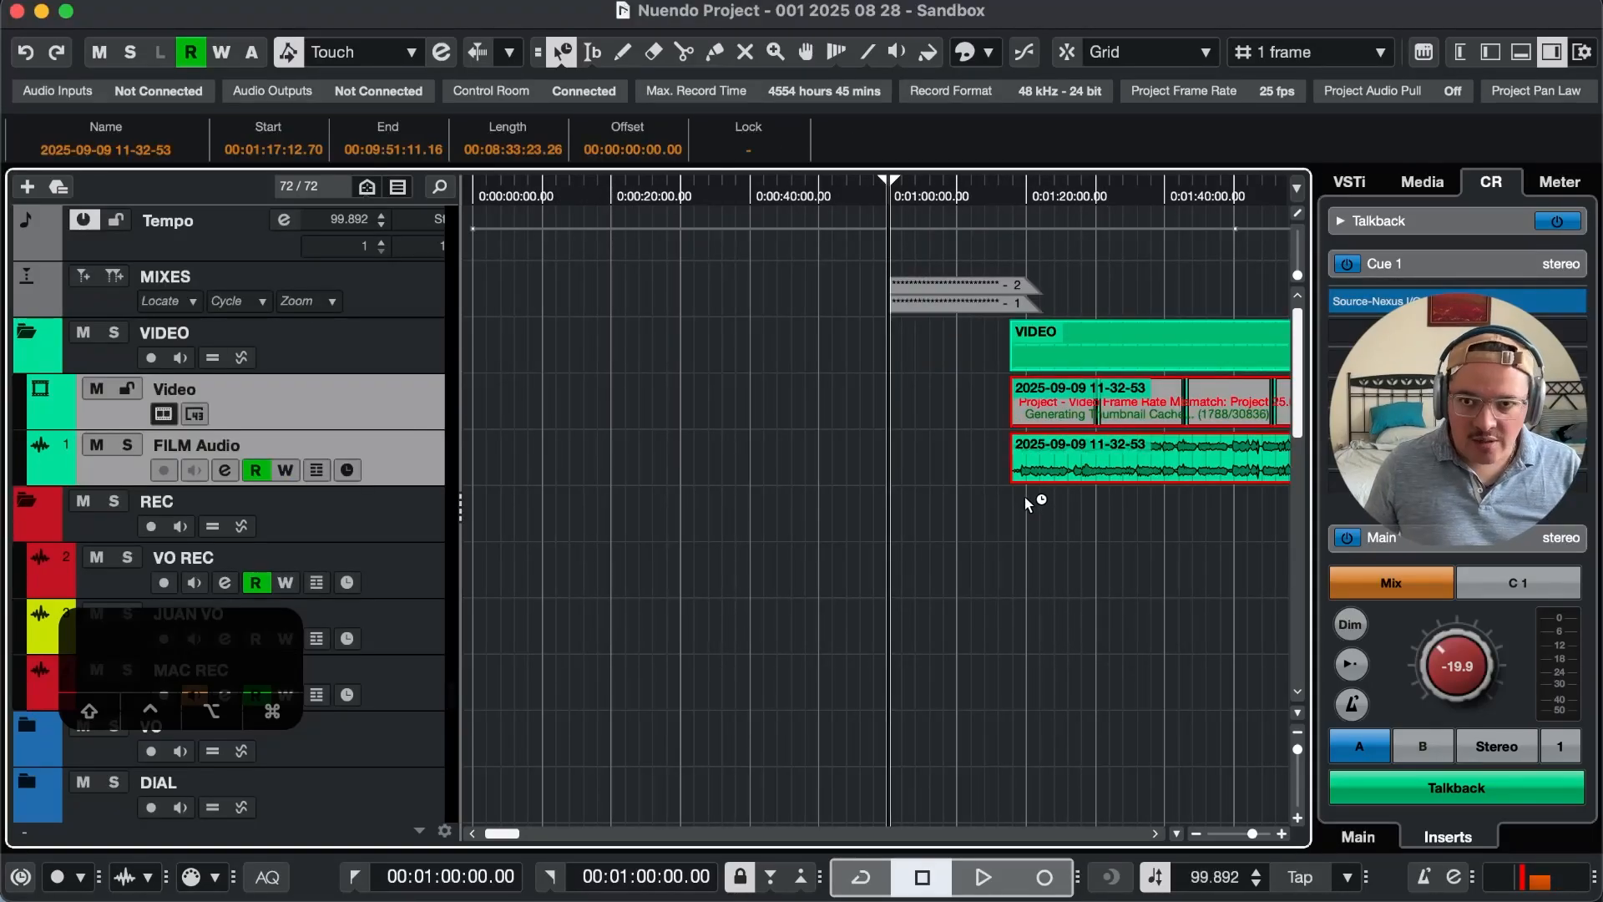
pyautogui.press('p')
pyautogui.press('1')
pyautogui.moveTo(1023, 537); pyautogui.dragTo(1011, 466)
# Step: Zoom out the timeline to show the full imported clip and enlarge the Video and FILM Audio track heights
pyautogui.press('r')
pyautogui.press('r')
pyautogui.press('r')
pyautogui.press('r')
pyautogui.press('r')
pyautogui.press('r')
pyautogui.press('r')
pyautogui.press('r')
pyautogui.press('r')
pyautogui.press('r')
pyautogui.moveTo(1085, 508); pyautogui.dragTo(1020, 469)
pyautogui.moveTo(801, 540); pyautogui.dragTo(768, 403)
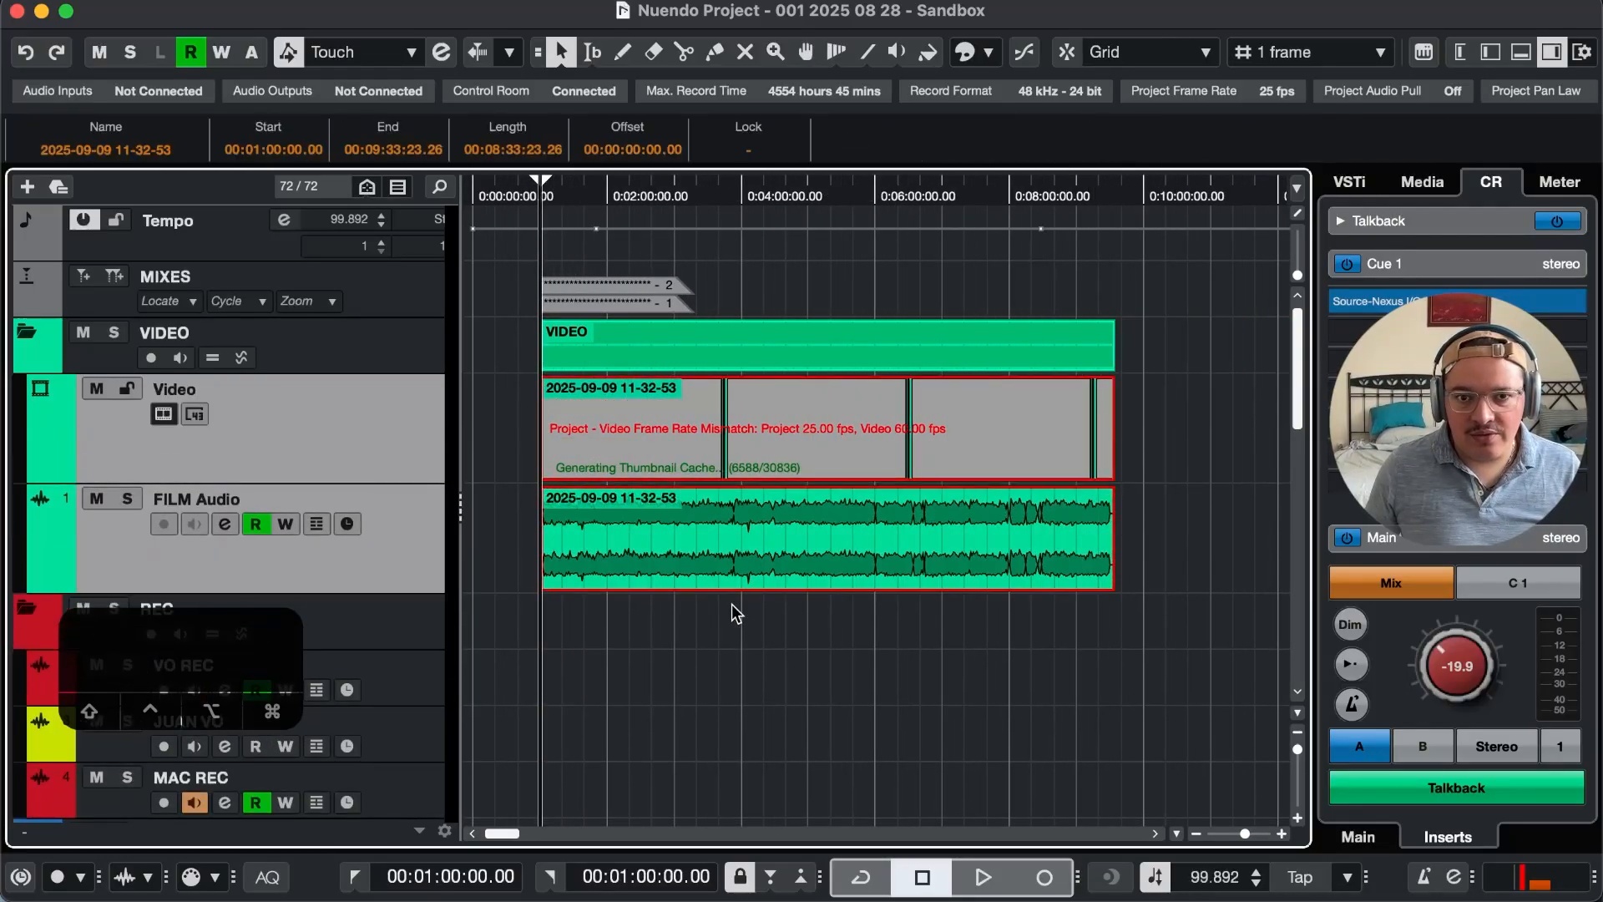
pyautogui.click(726, 490)
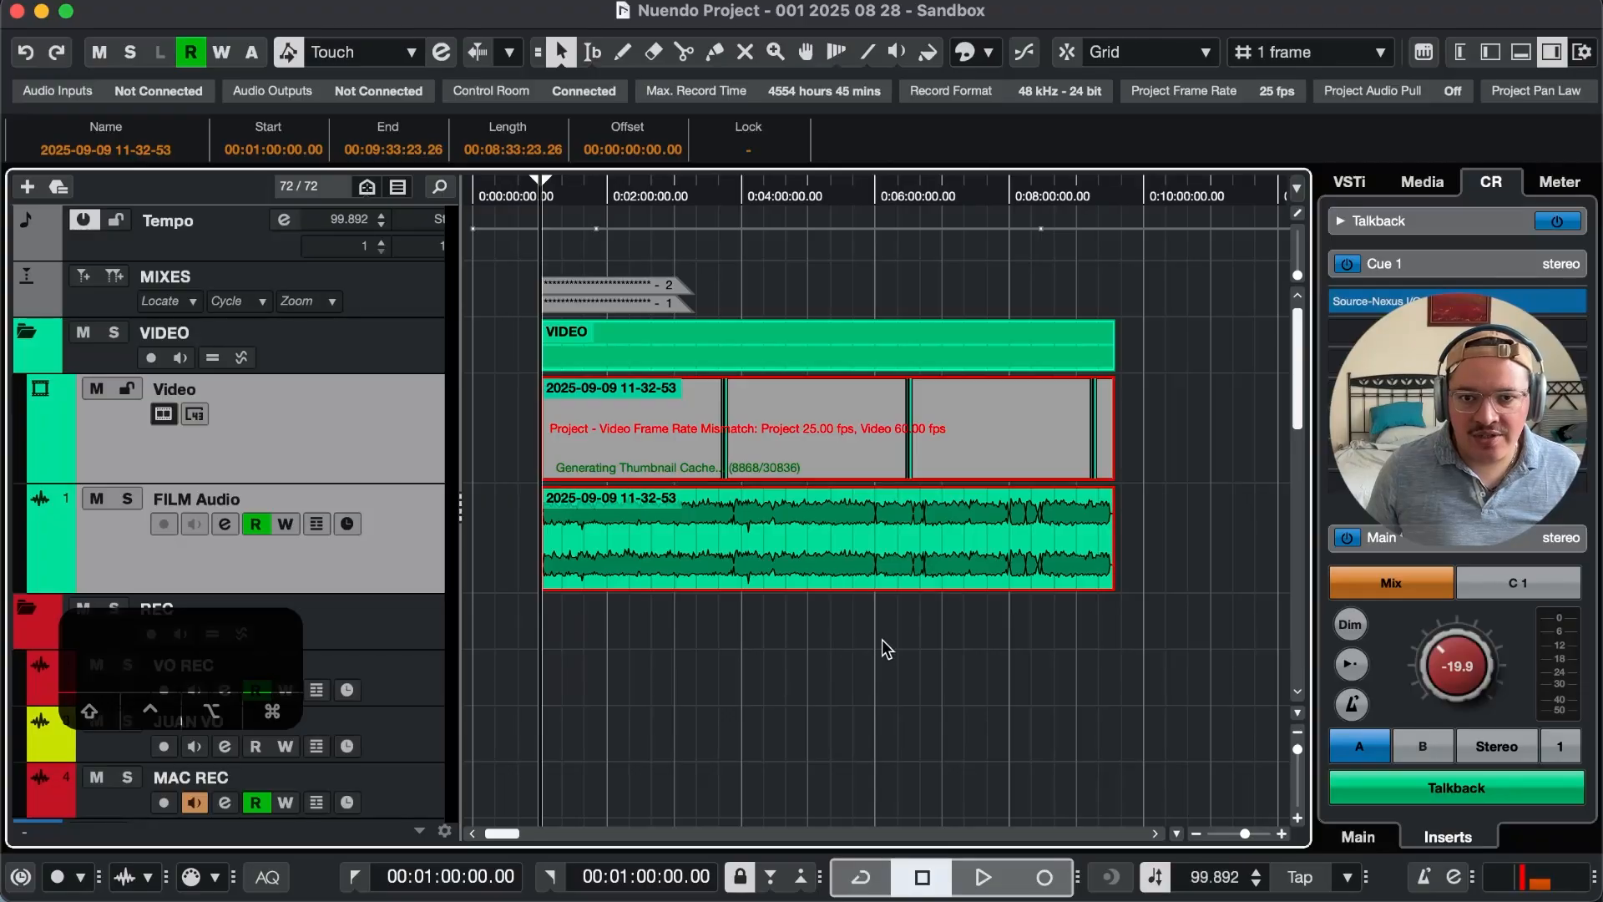
# Step: Zoom the timeline in on the imported clip's start and look over the Control Room inserts
pyautogui.hotkey('alt', 's')
pyautogui.hotkey('shift', 'r')
pyautogui.press('t')
pyautogui.press('t')
pyautogui.press('t')
pyautogui.press('t')
pyautogui.press('t')
pyautogui.press('t')
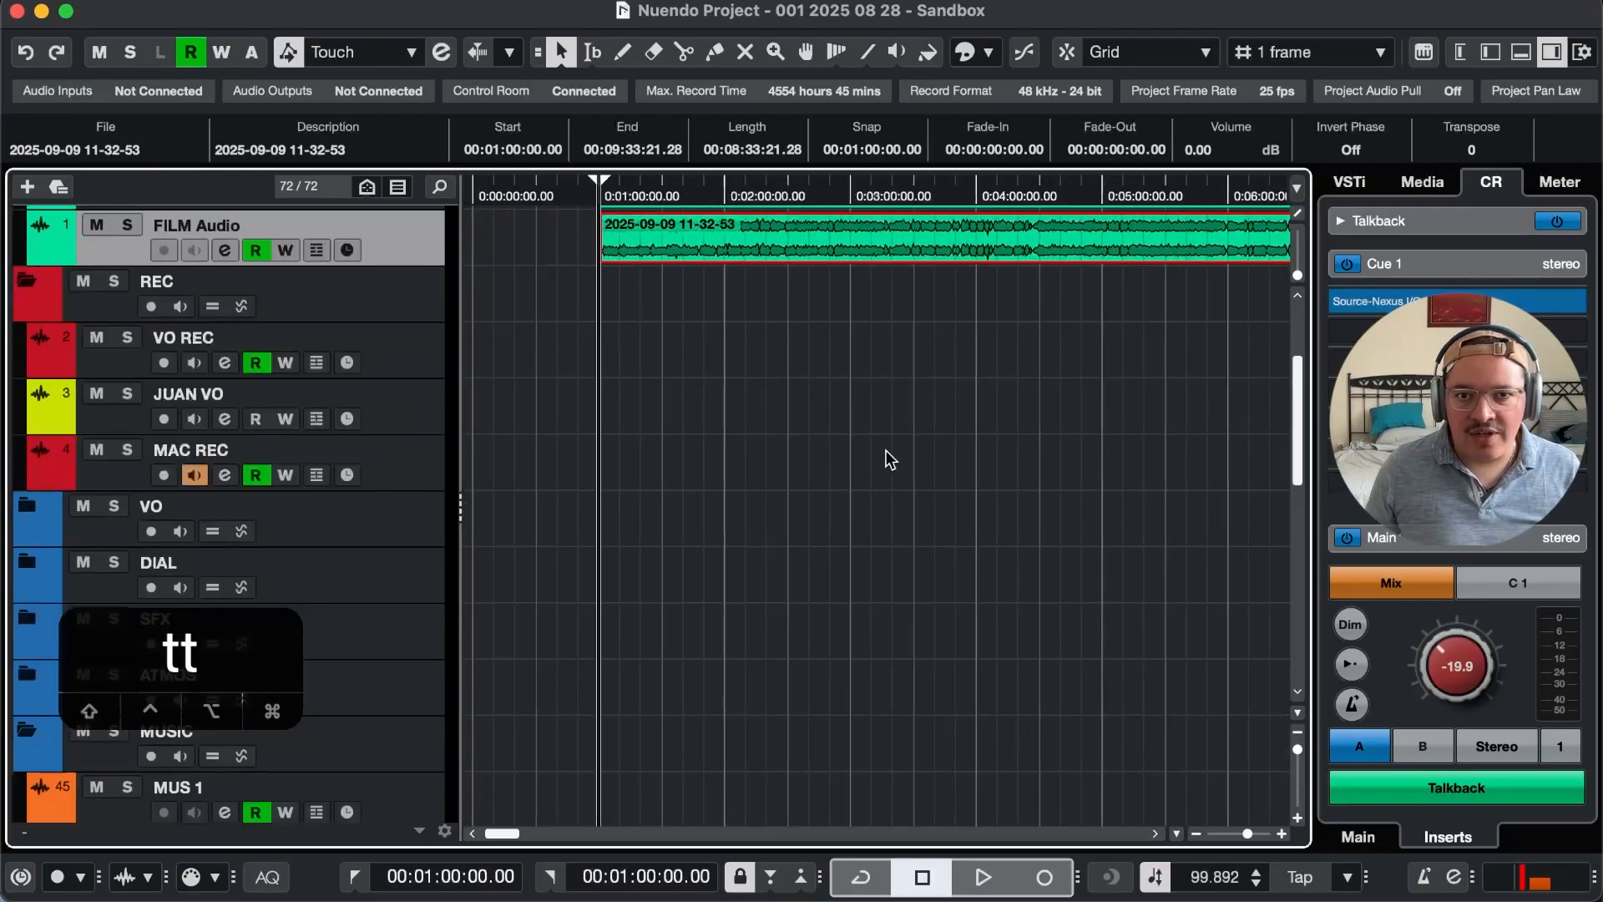
pyautogui.press('cmd+t')
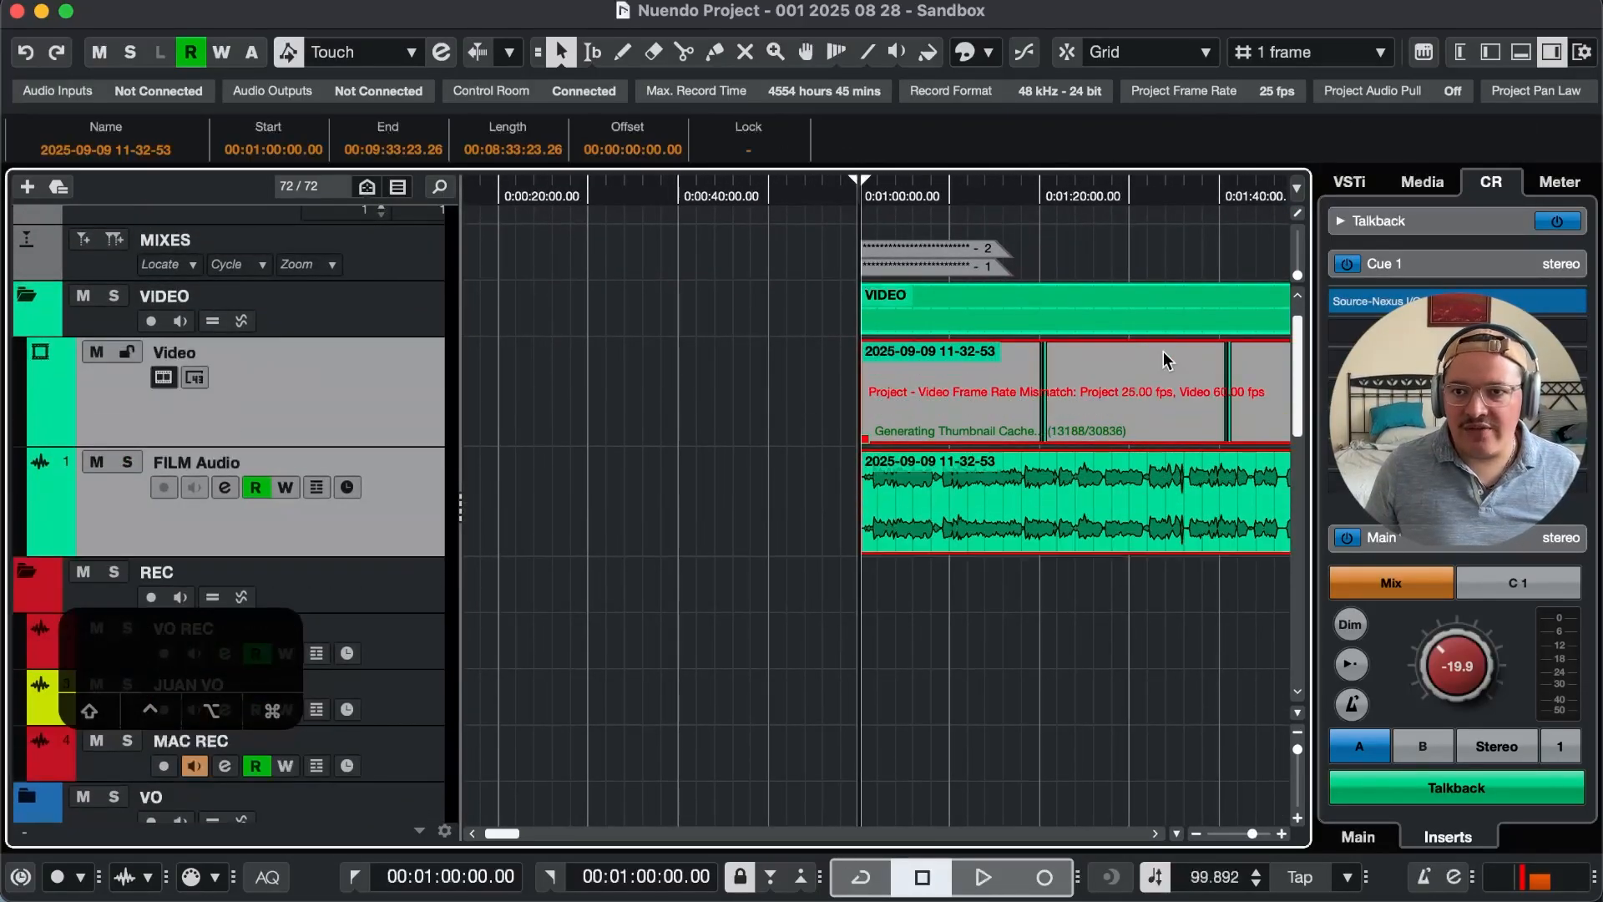
pyautogui.scroll(-2, 1406, 252)
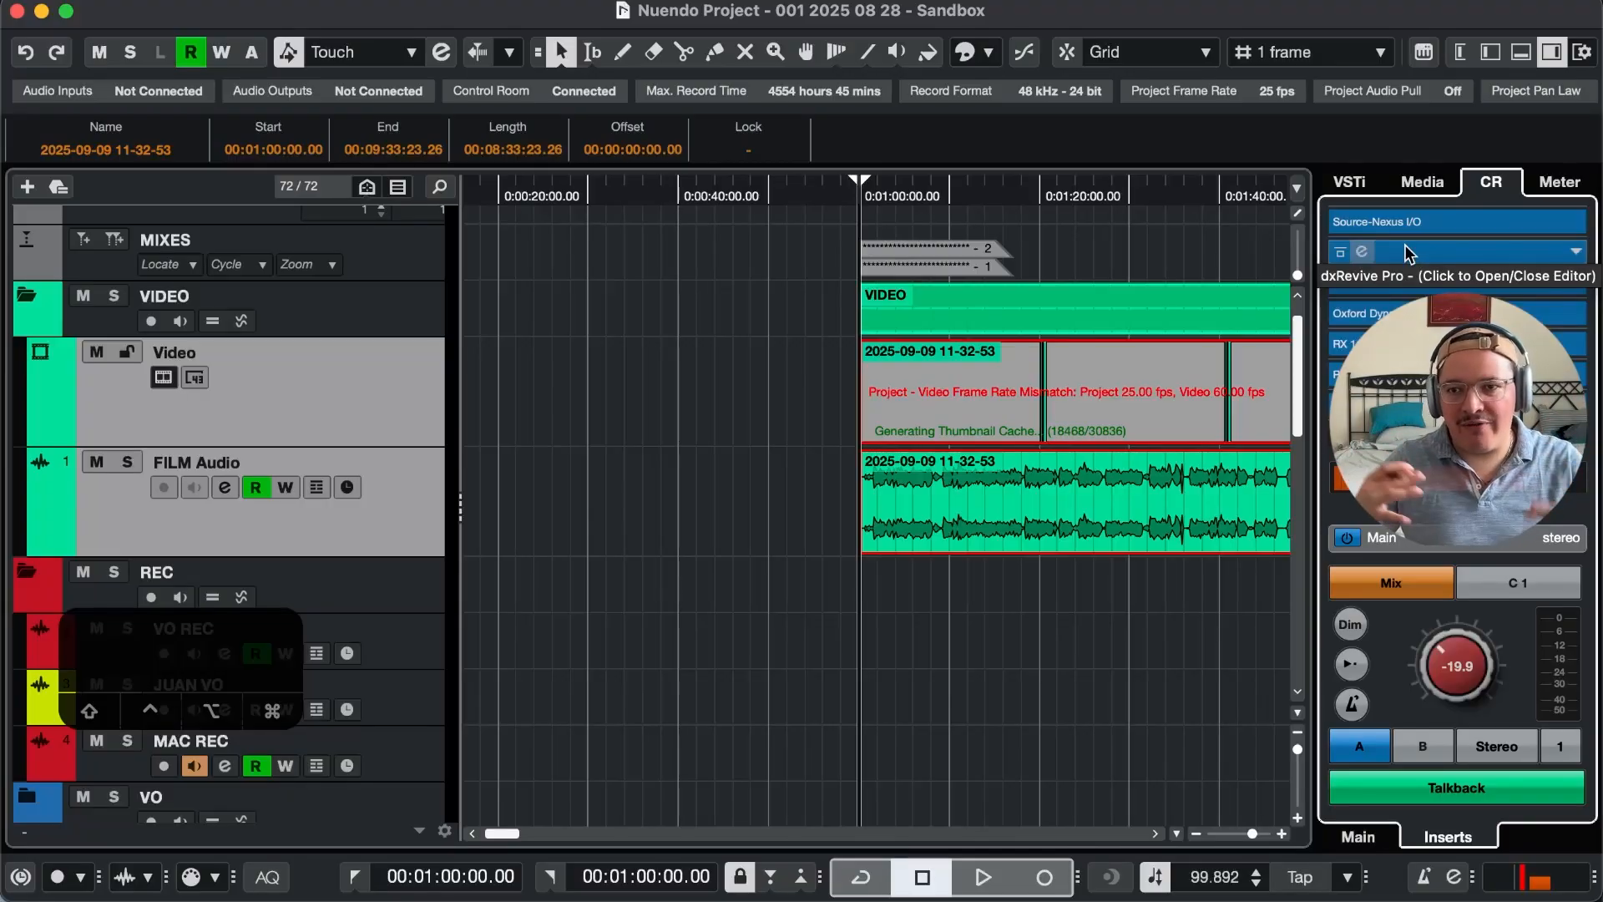
# Step: Deselect the clips and zoom the timeline out to show roughly the first three minutes
pyautogui.click(1025, 619)
pyautogui.press('r')
pyautogui.press('r')
pyautogui.press('r')
pyautogui.press('r')
pyautogui.press('r')
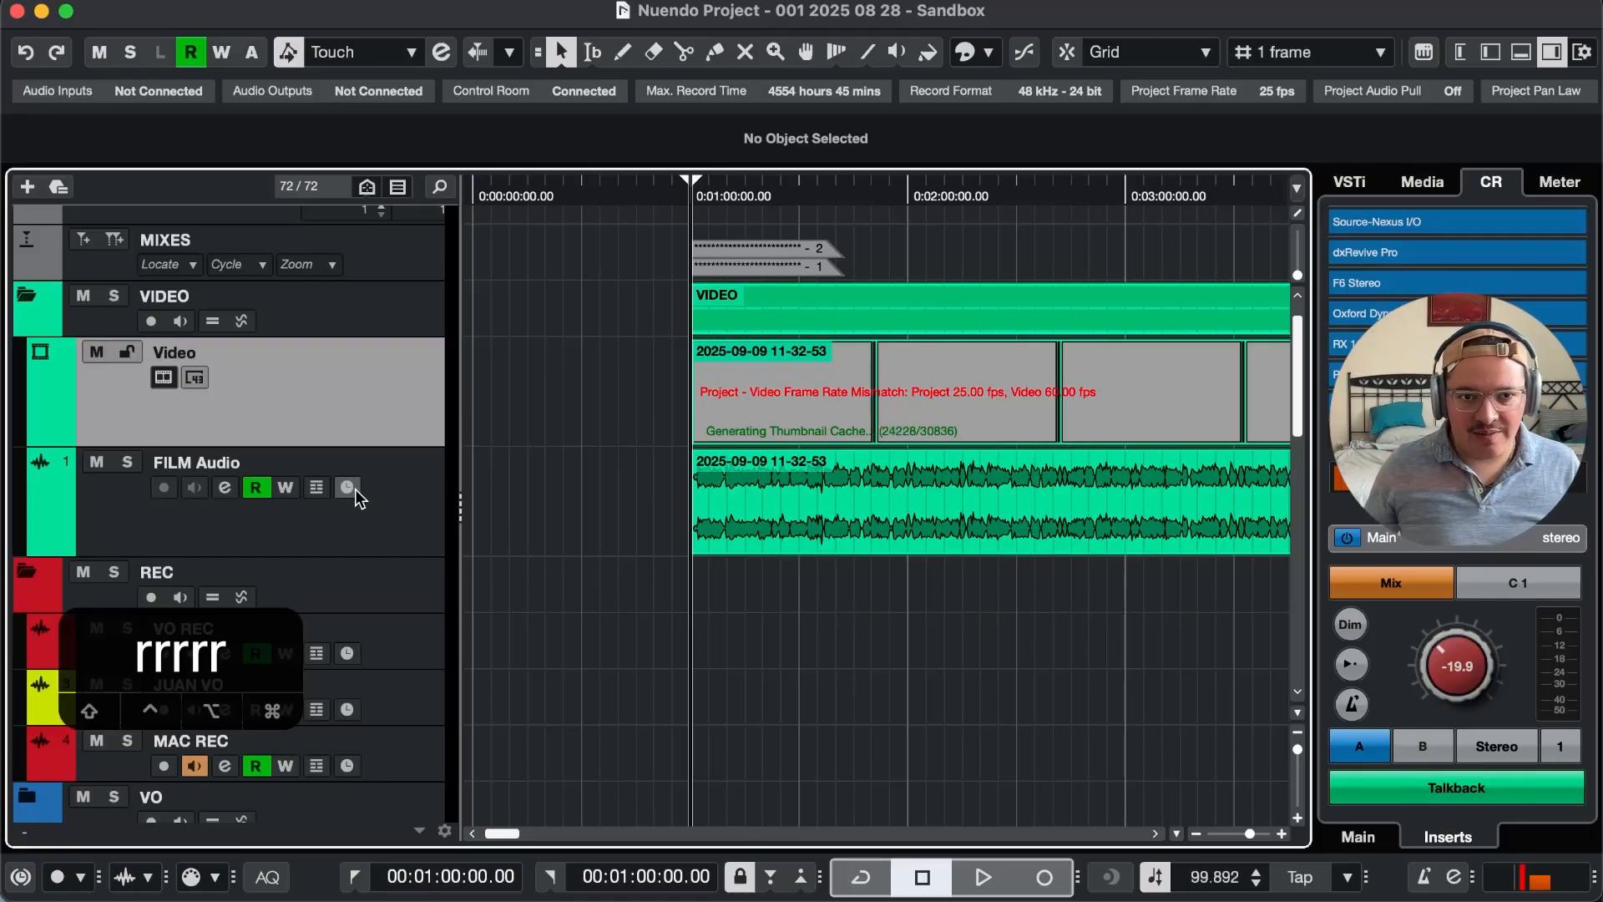
# Step: Open Direct Offline Processing for the audio clip on the FILM Audio track and reposition its window slightly
pyautogui.click(396, 527)
pyautogui.click(734, 547)
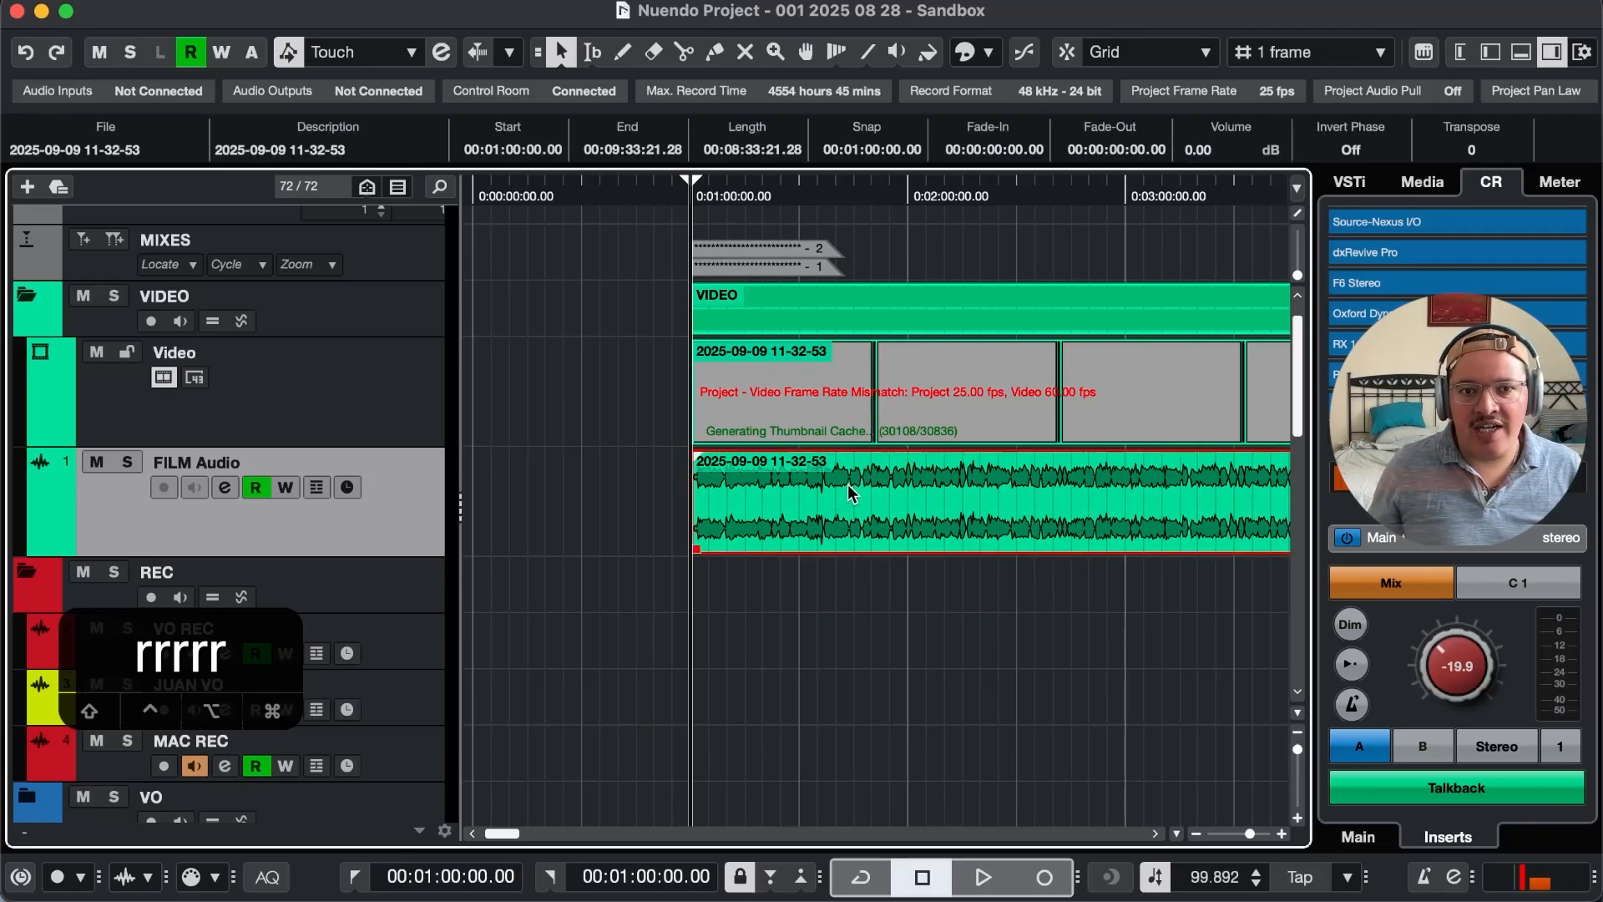
pyautogui.press('h')
pyautogui.press('h')
pyautogui.press('h')
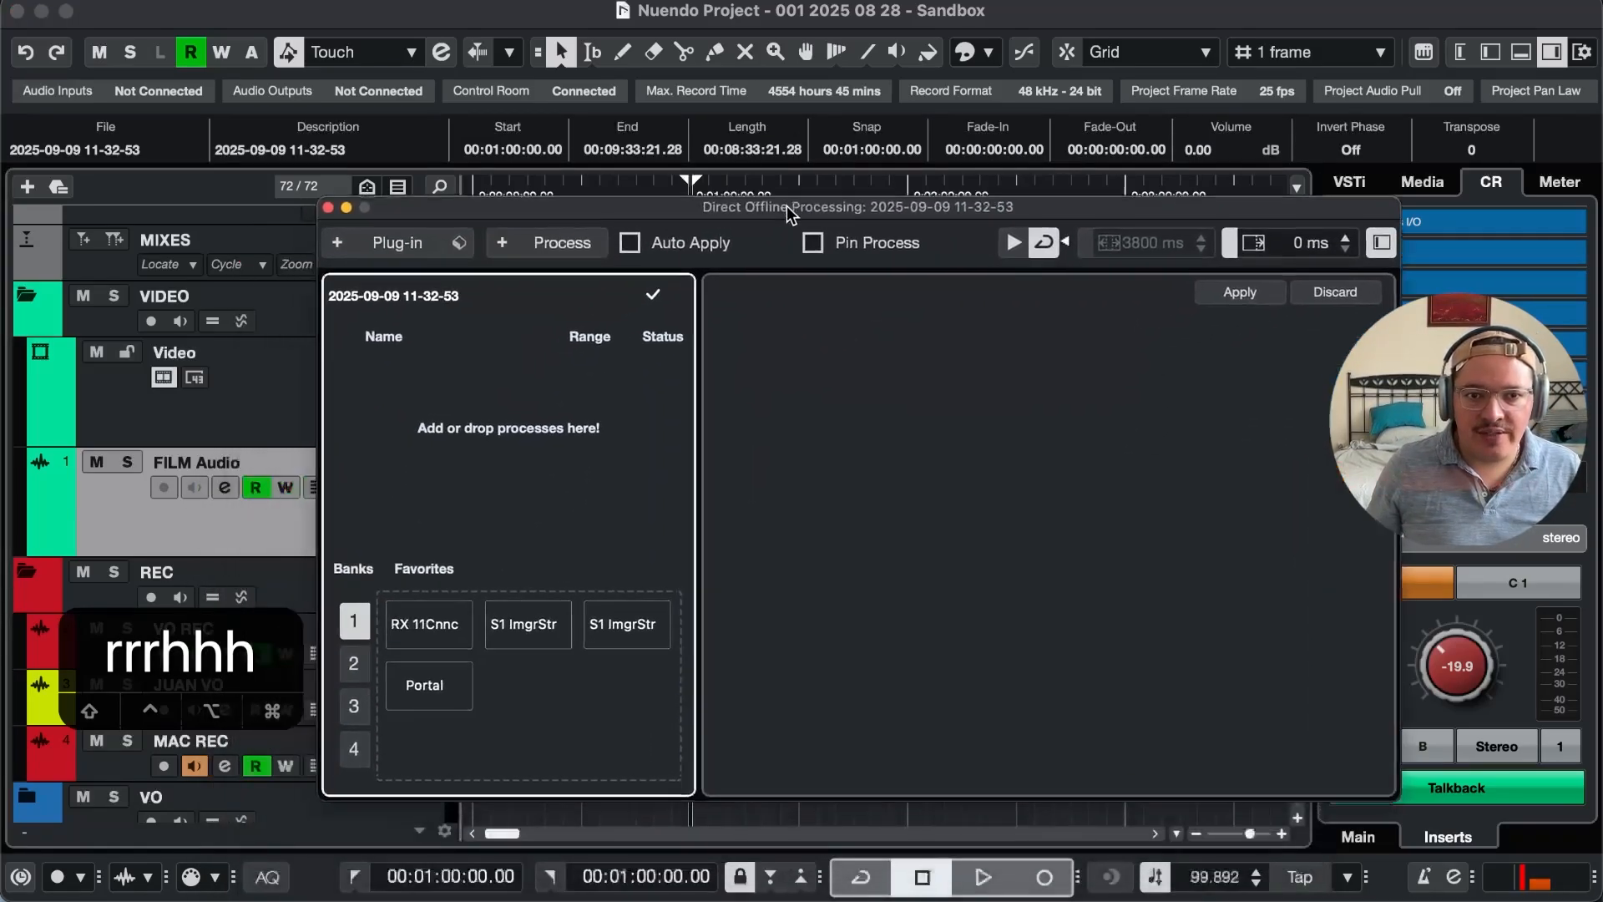
pyautogui.moveTo(787, 205); pyautogui.dragTo(776, 199)
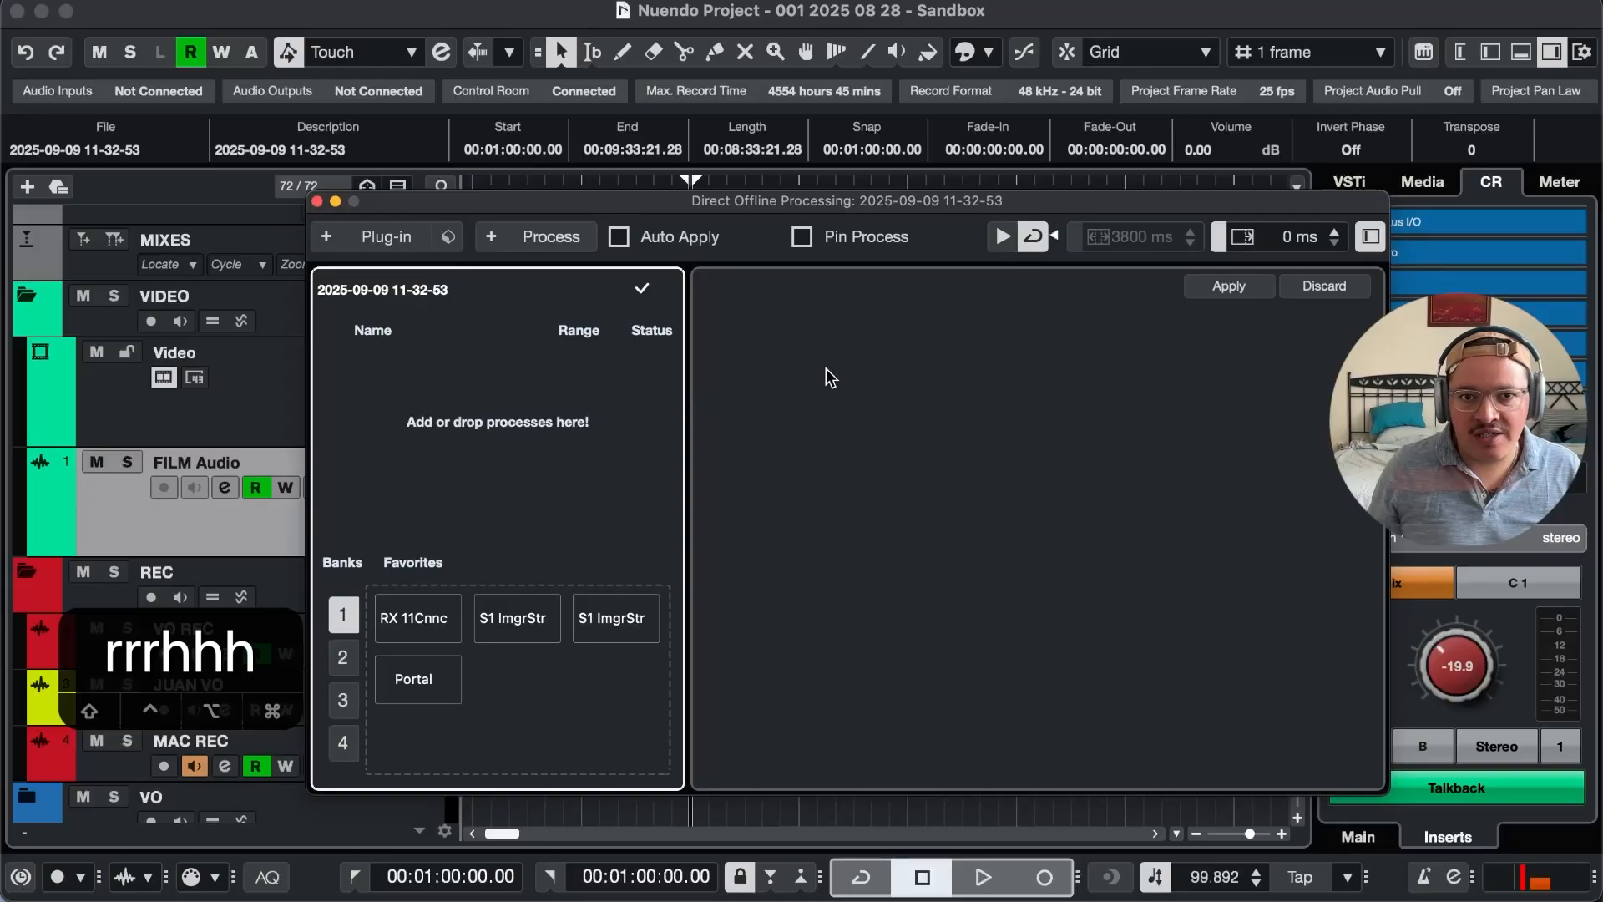
# Step: Send the audio clip to RX with the RX 11Cnnc favorite
pyautogui.press('h')
pyautogui.press('h')
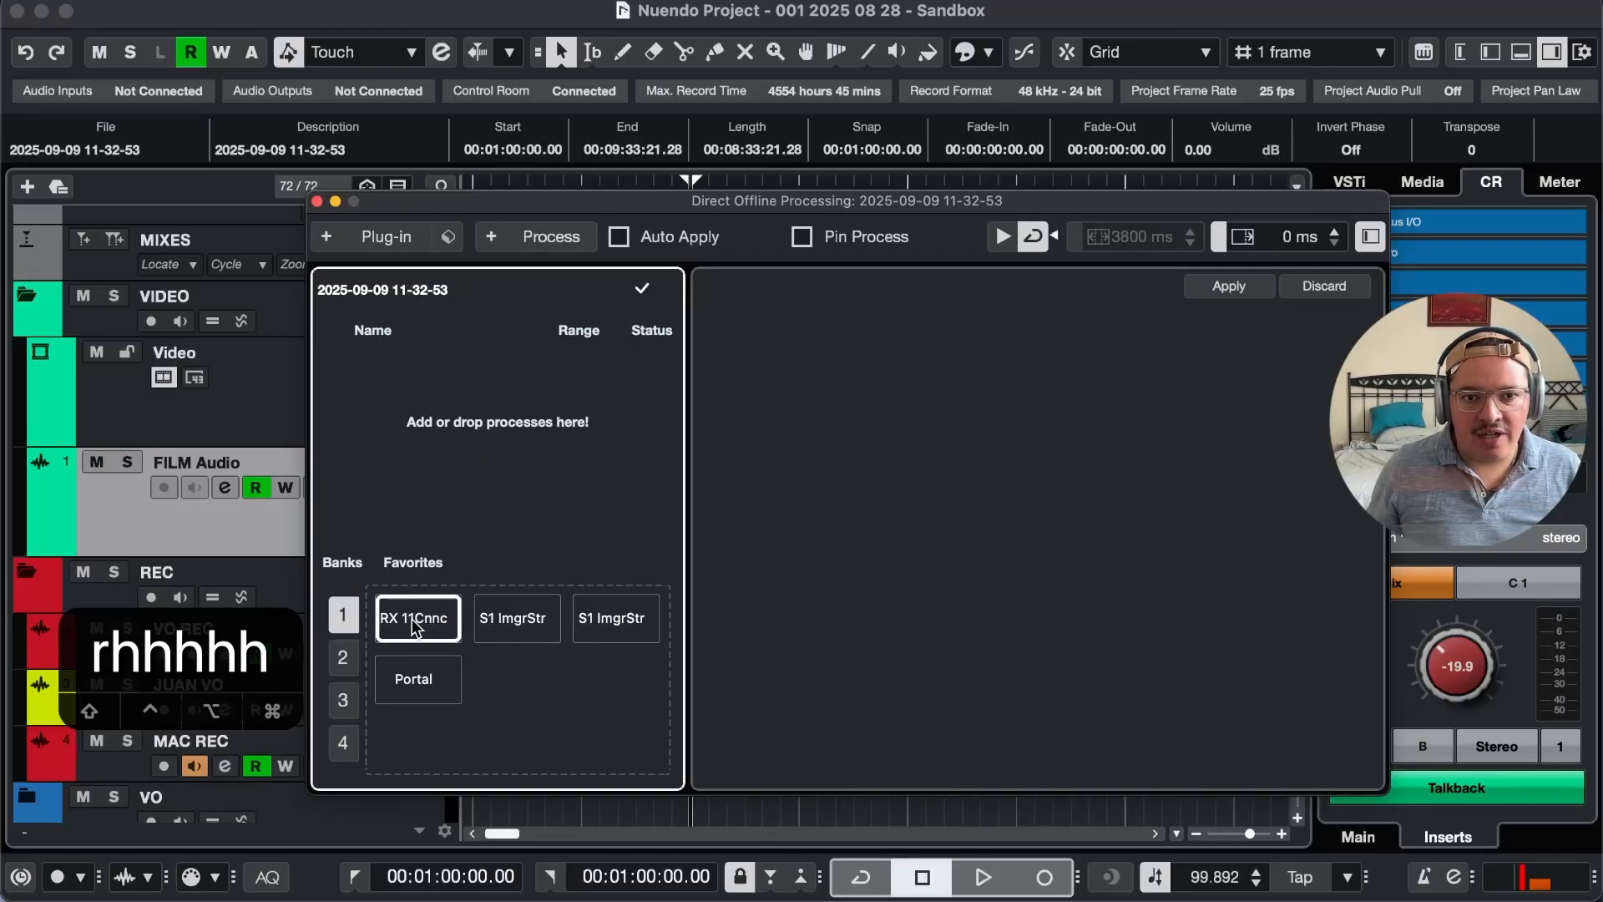
pyautogui.press('h')
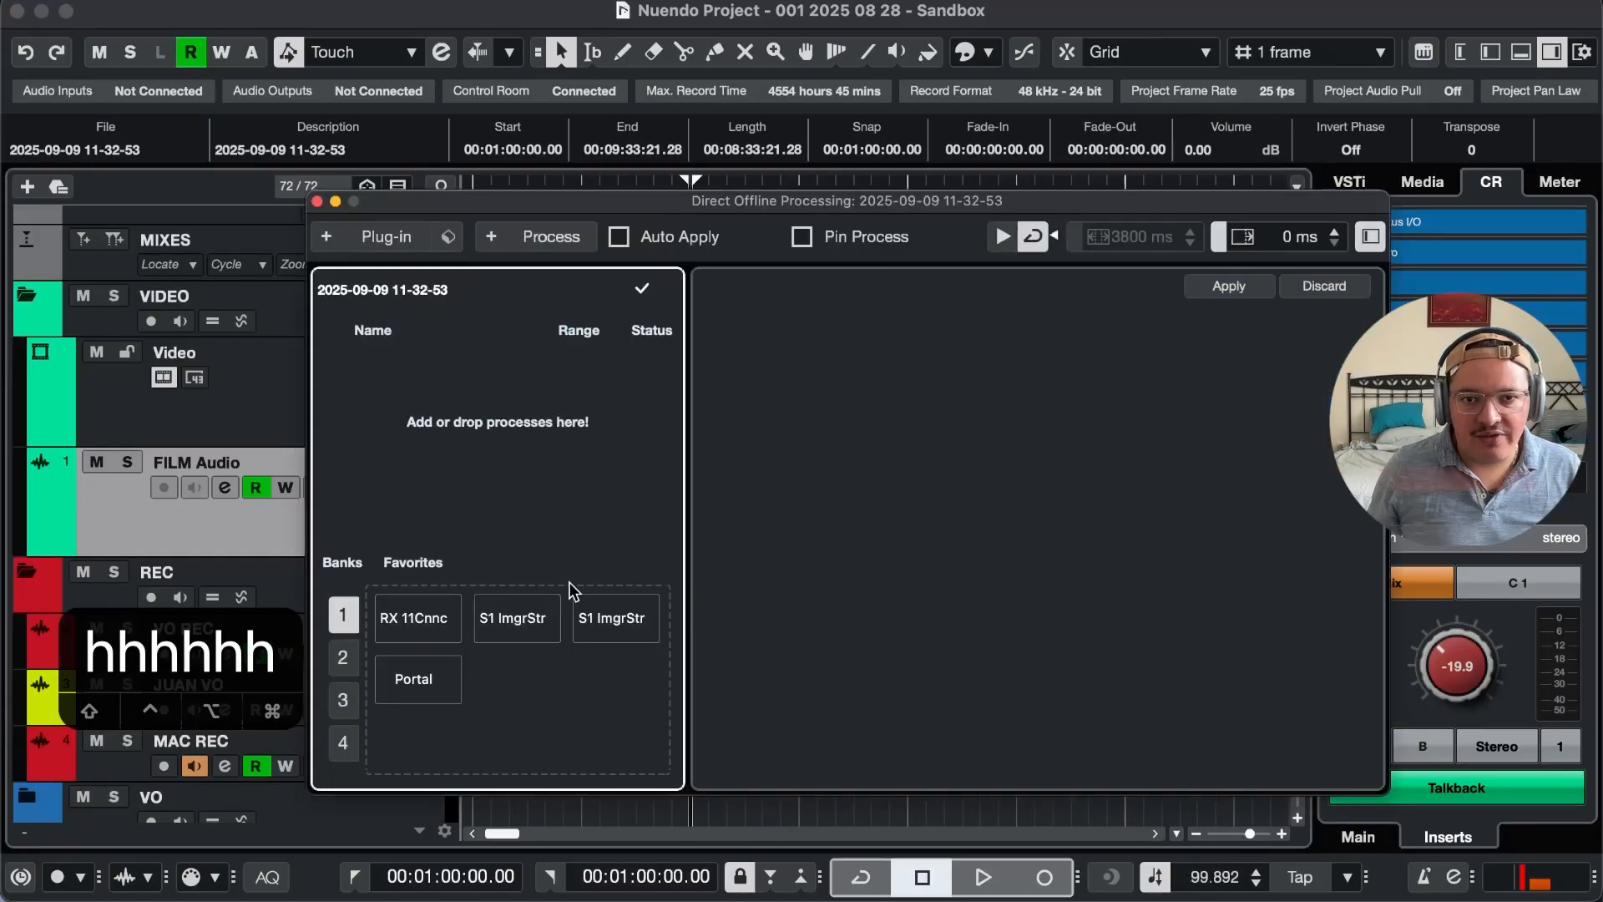
pyautogui.click(434, 628)
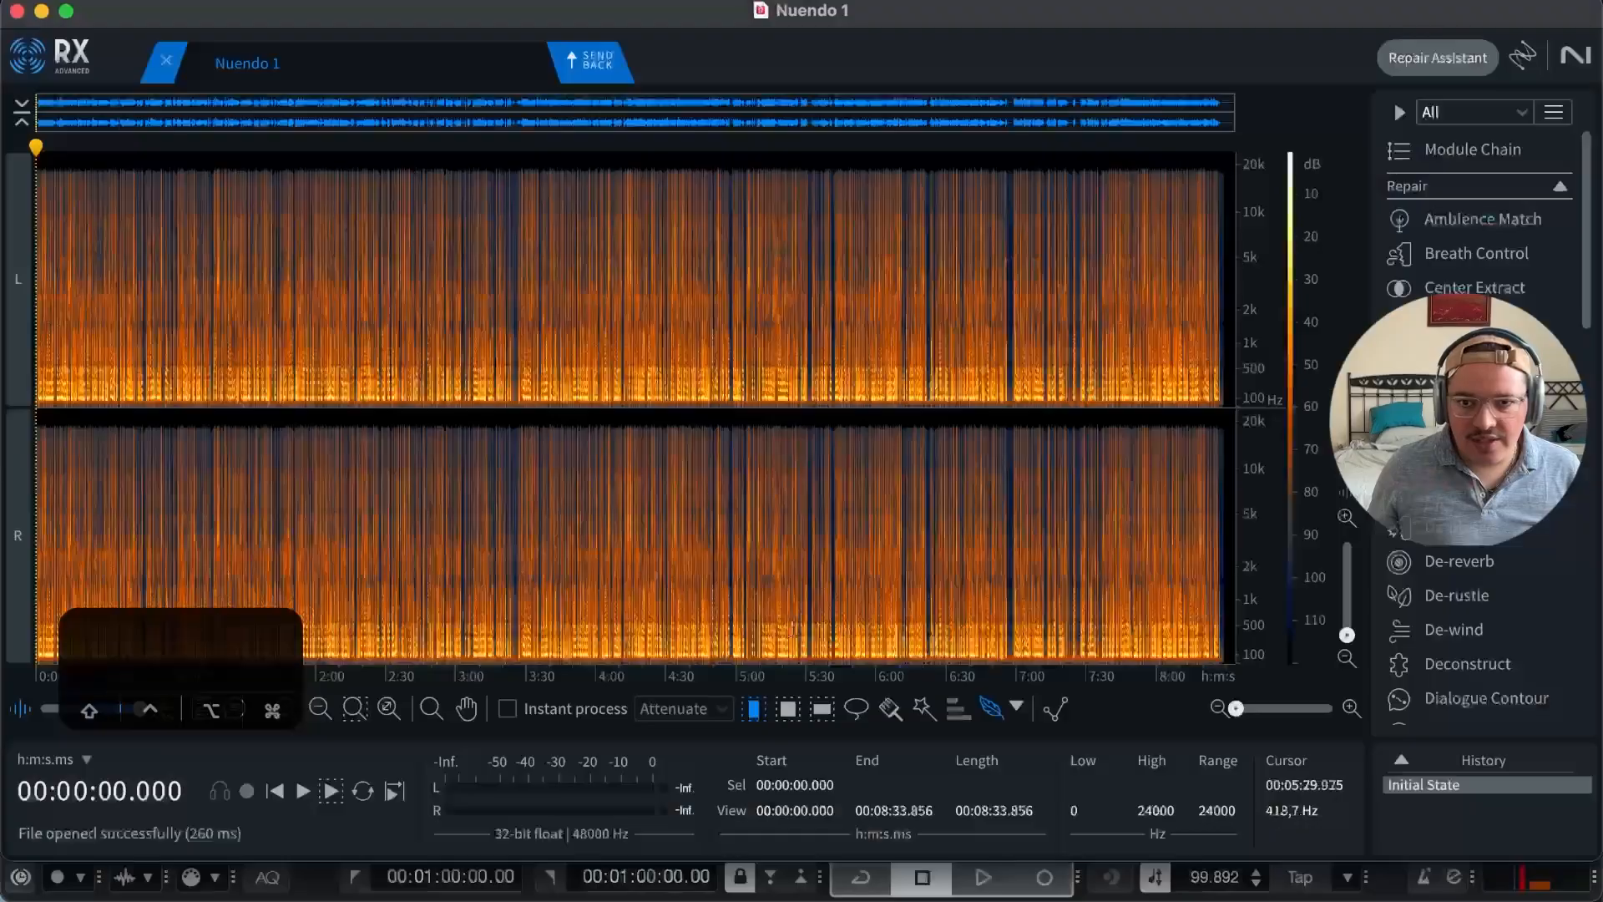
# Step: Switch back to RX and enlarge its editor window vertically to fill the screen
pyautogui.press('super+Tab')
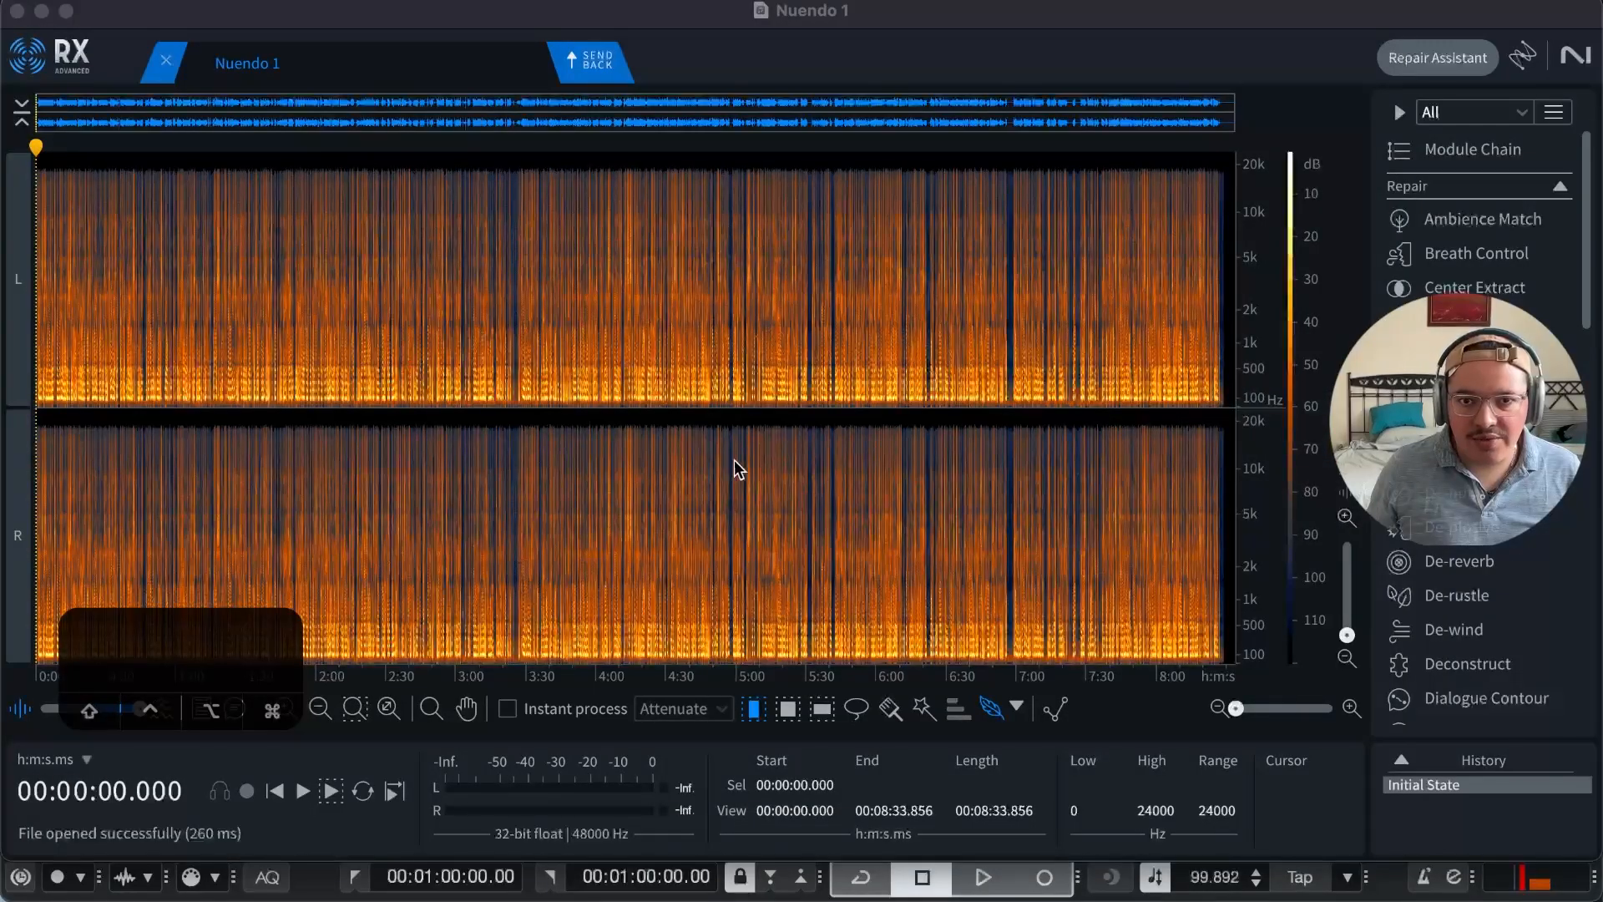
pyautogui.click(856, 462)
pyautogui.moveTo(1587, 856); pyautogui.dragTo(1587, 901)
pyautogui.press('super+Tab')
pyautogui.press('super+Tab')
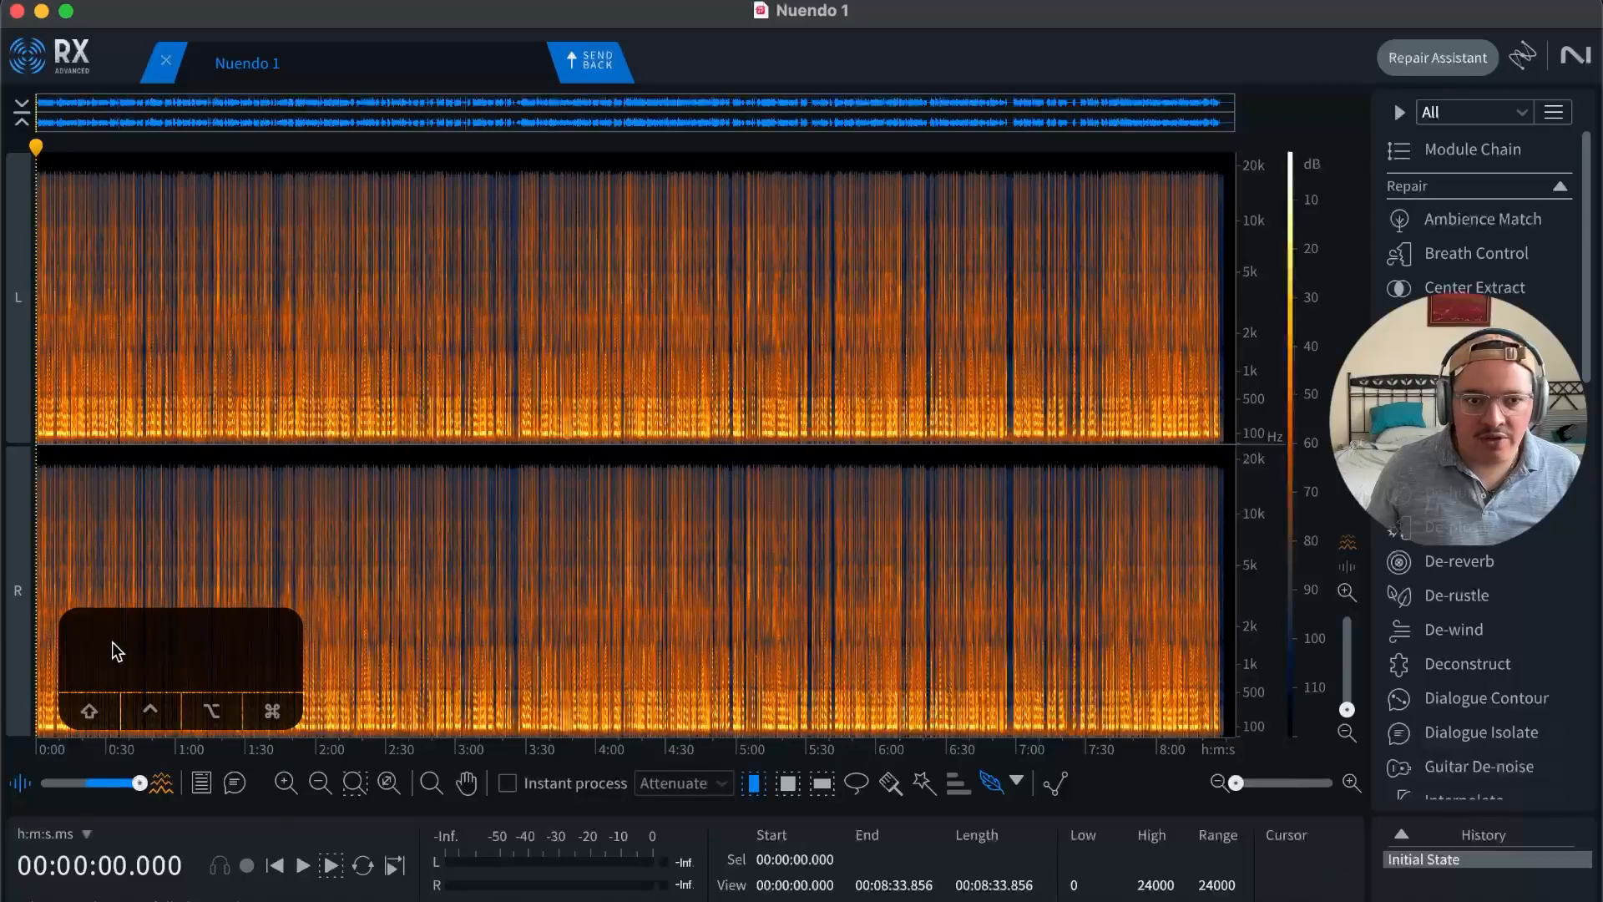
pyautogui.moveTo(156, 654)
pyautogui.mouseDown()
pyautogui.moveTo(117, 869)
pyautogui.moveTo(159, 839)
pyautogui.moveTo(153, 665)
pyautogui.moveTo(1009, 515)
pyautogui.moveTo(790, 567)
pyautogui.moveTo(1020, 88)
pyautogui.moveTo(1107, 134)
pyautogui.moveTo(204, 662)
pyautogui.moveTo(143, 616)
pyautogui.moveTo(144, 638)
pyautogui.mouseUp()
# Step: Place the playhead at 00:01:52.745, zoom in on the spectrogram, and show the first 16 seconds of the recording
pyautogui.press('t')
pyautogui.press('t')
pyautogui.click(297, 393)
pyautogui.press('t')
pyautogui.press('t')
pyautogui.press('t')
pyautogui.press('t')
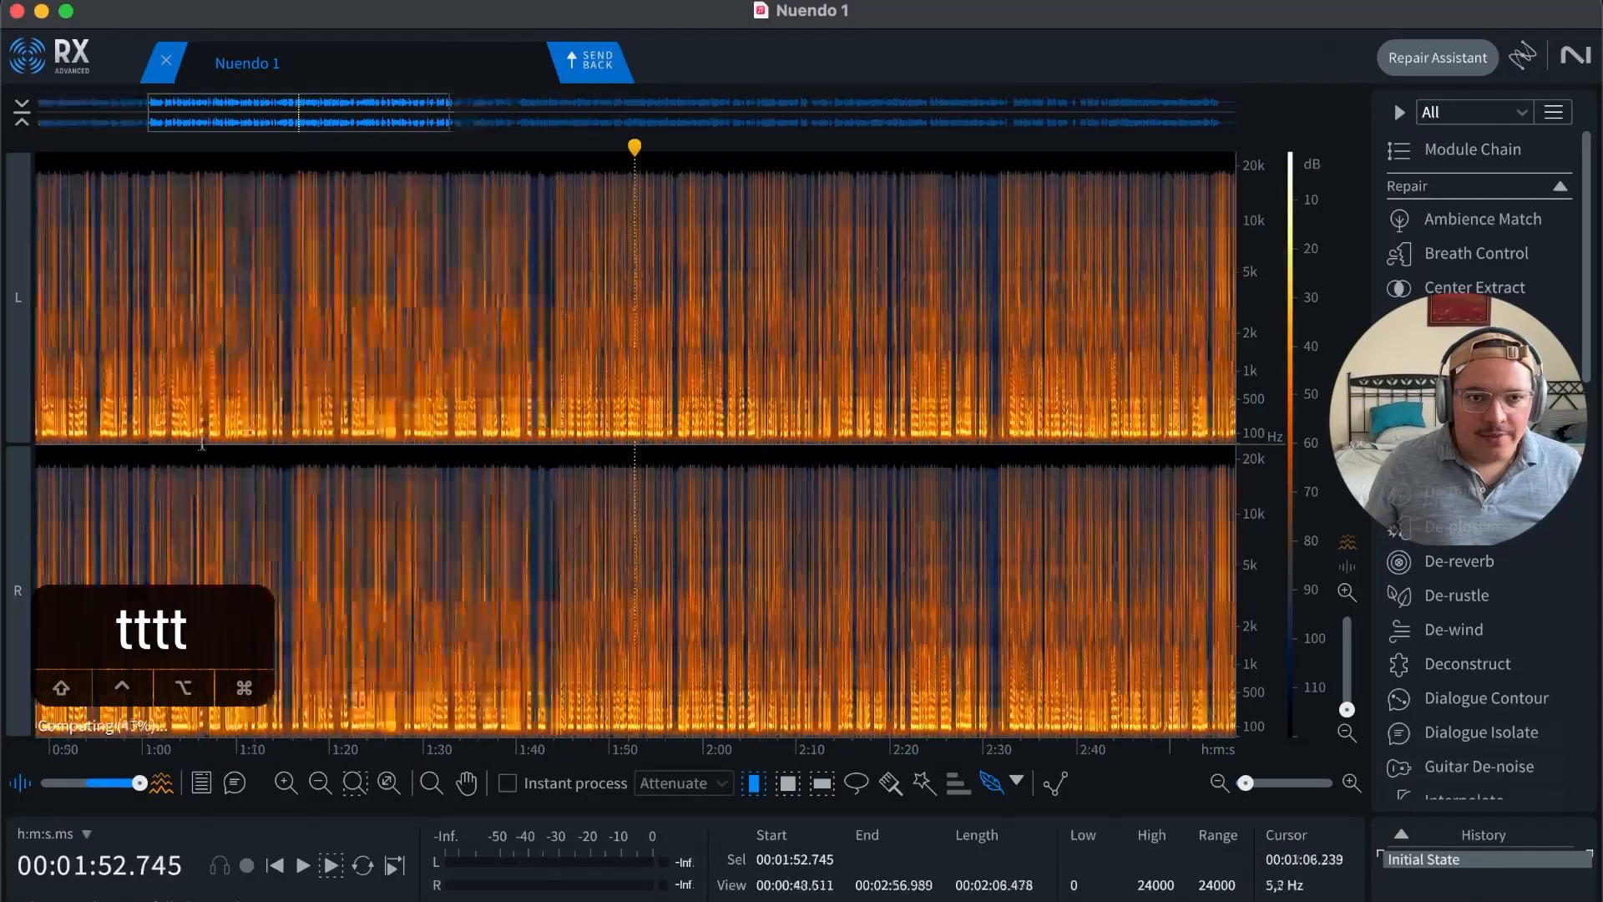
pyautogui.moveTo(301, 121); pyautogui.dragTo(50, 109)
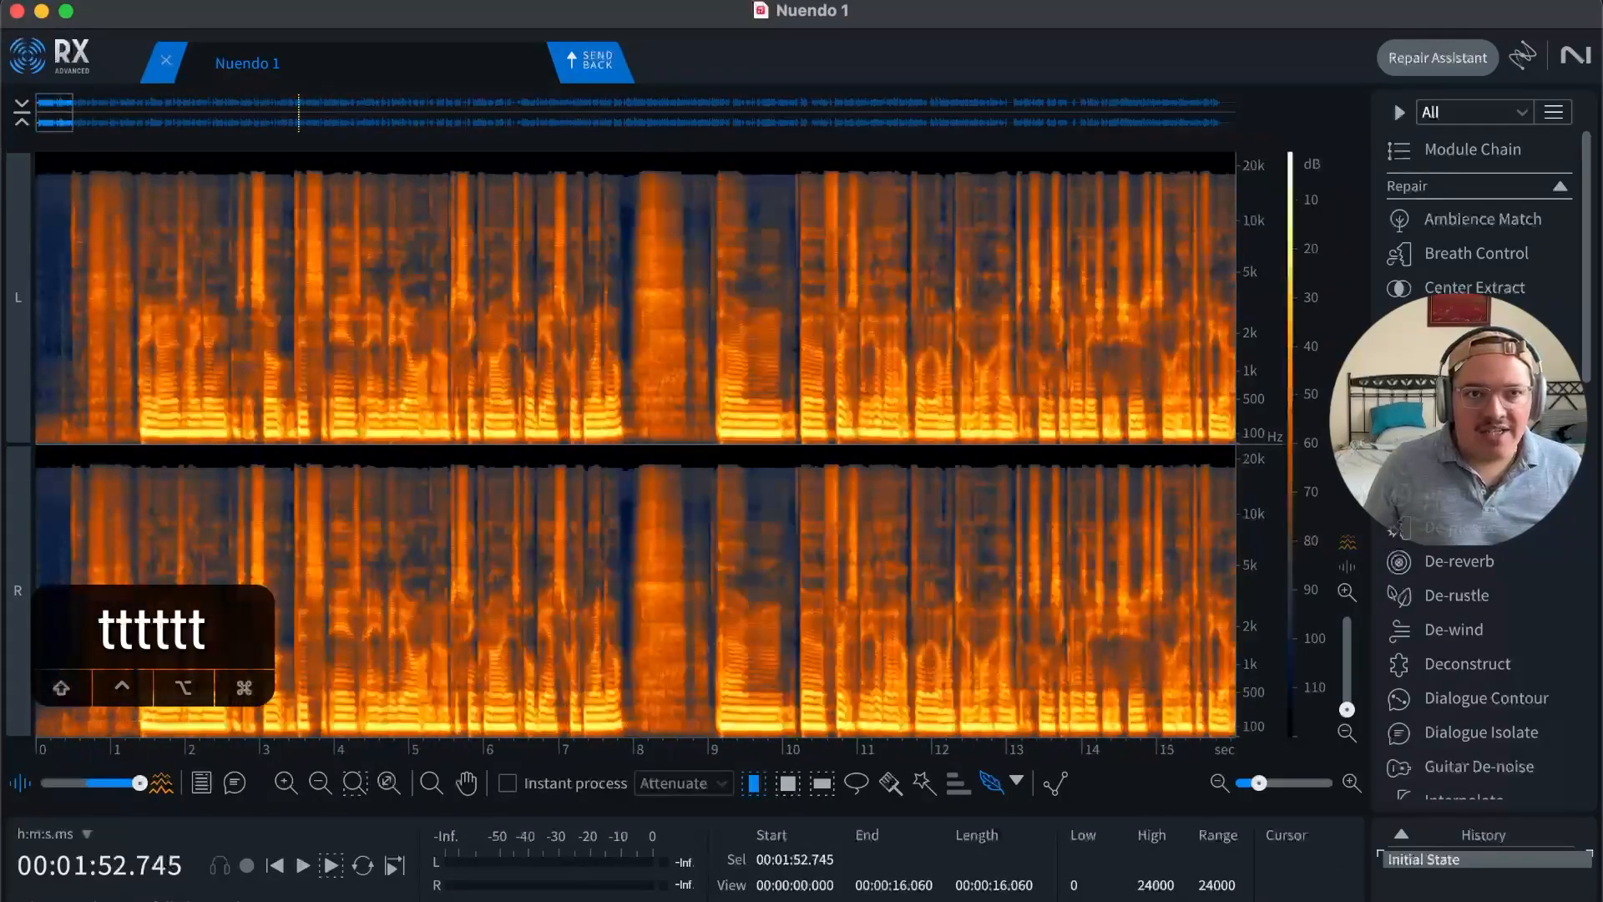
# Step: Examine the Keyboard shortcut settings in RX Preferences and cancel the dialog
pyautogui.click(84, 0)
pyautogui.click(125, 55)
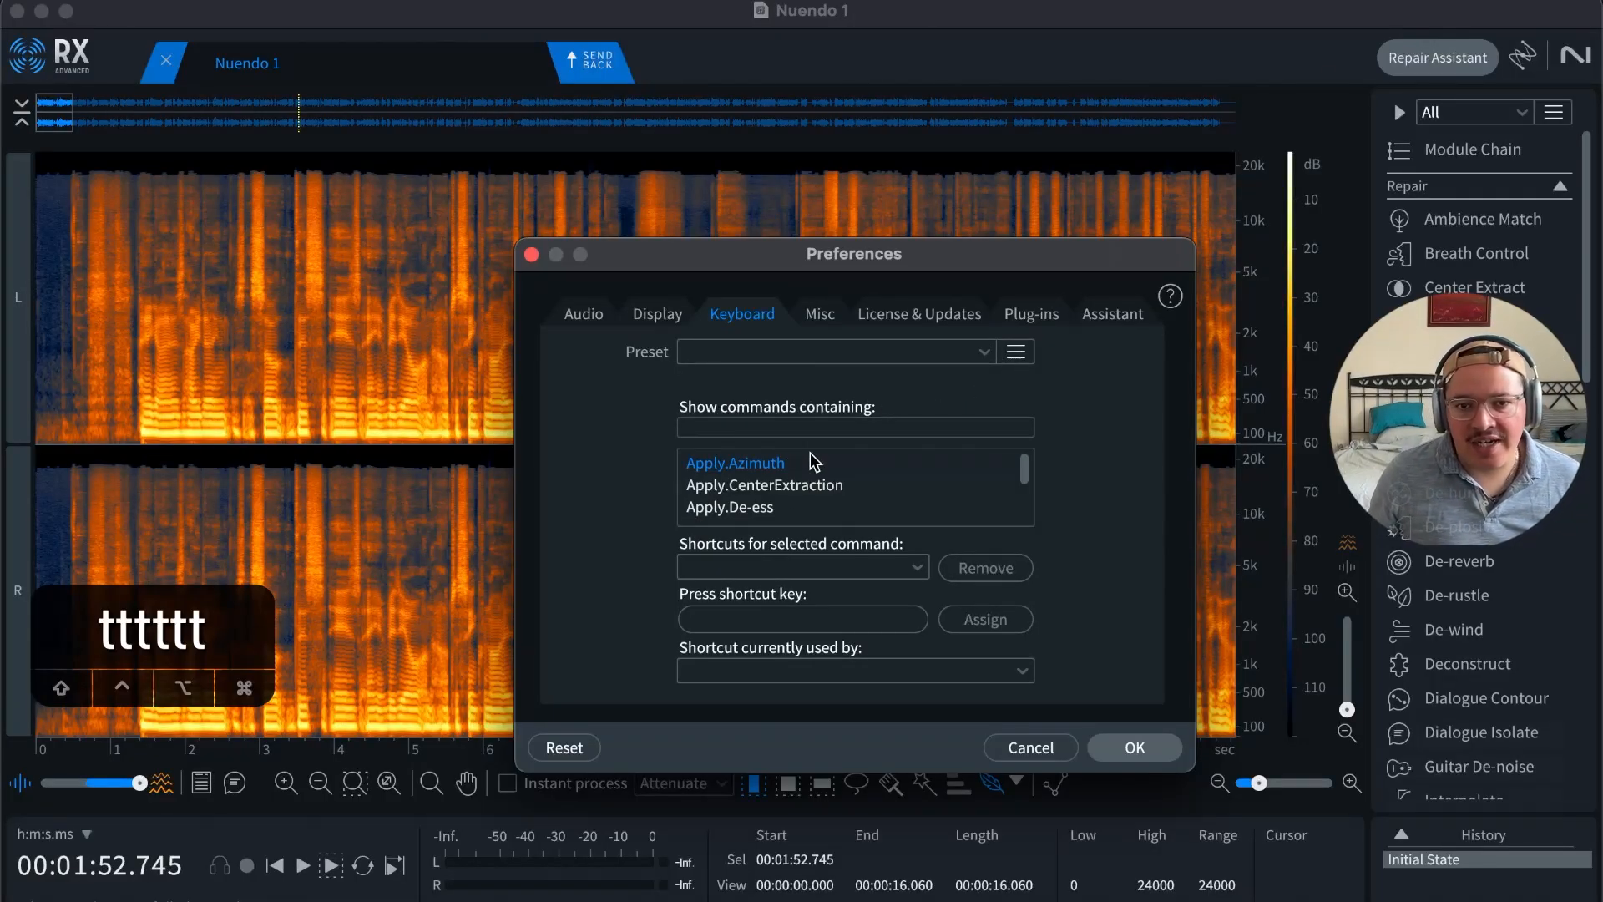
pyautogui.click(1030, 748)
# Step: Zoom the spectrogram out and in at several playhead positions, finishing with a close view around 00:06:33.598
pyautogui.press('r')
pyautogui.press('r')
pyautogui.press('r')
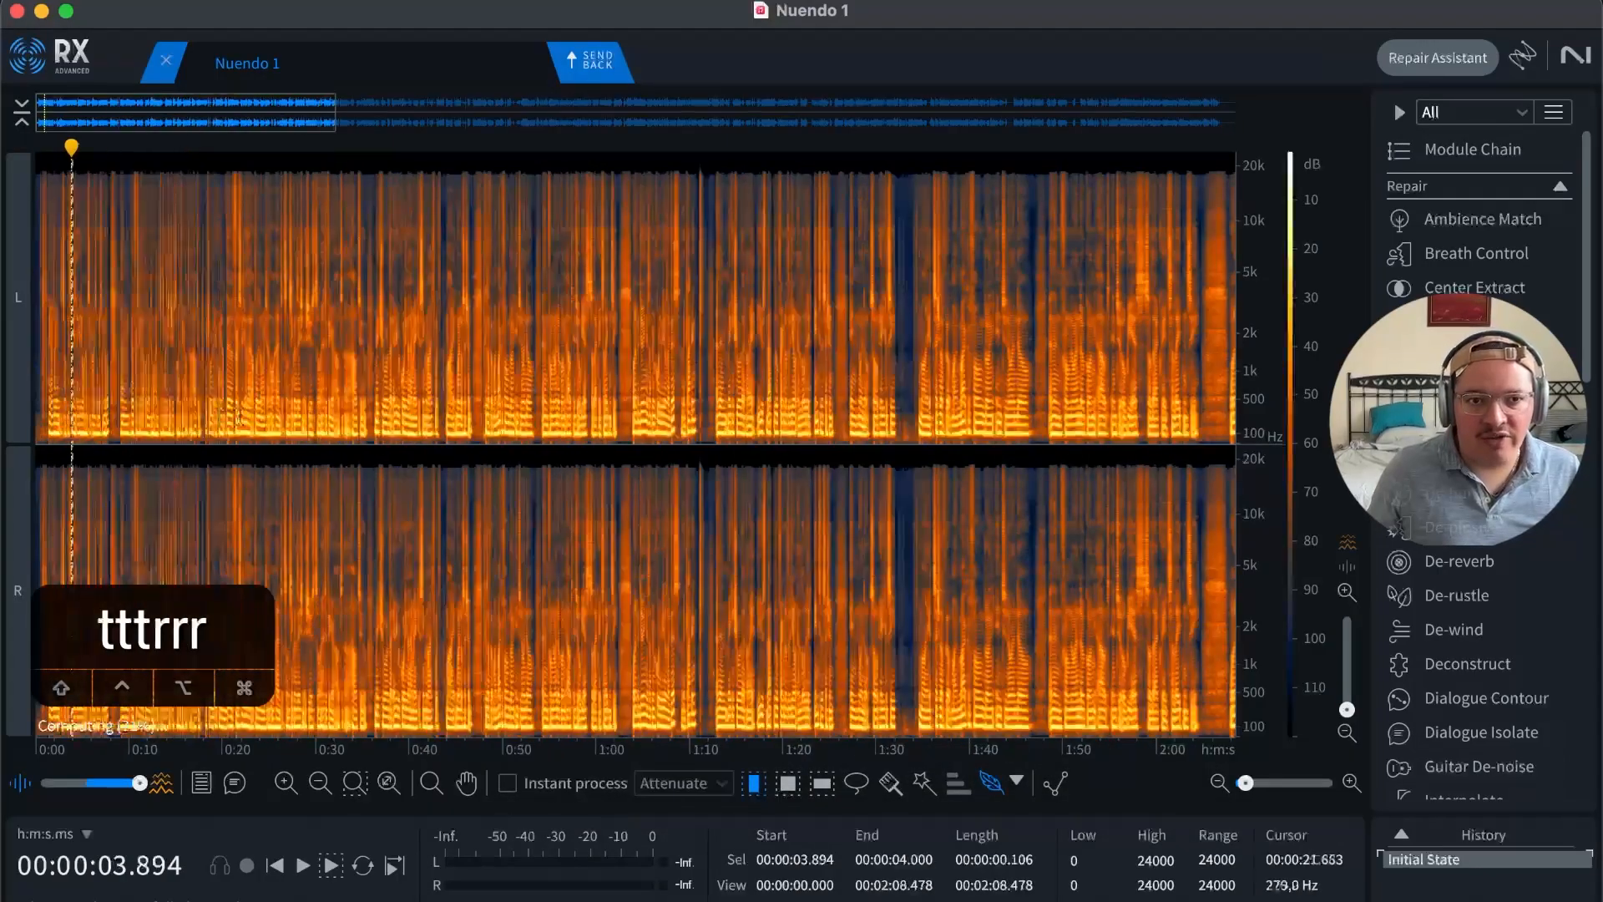
pyautogui.press('r')
pyautogui.press('r')
pyautogui.click(299, 470)
pyautogui.press('t')
pyautogui.press('r')
pyautogui.click(955, 461)
pyautogui.press('t')
pyautogui.press('r')
pyautogui.press('r')
pyautogui.press('t')
pyautogui.press('t')
pyautogui.press('t')
pyautogui.press('t')
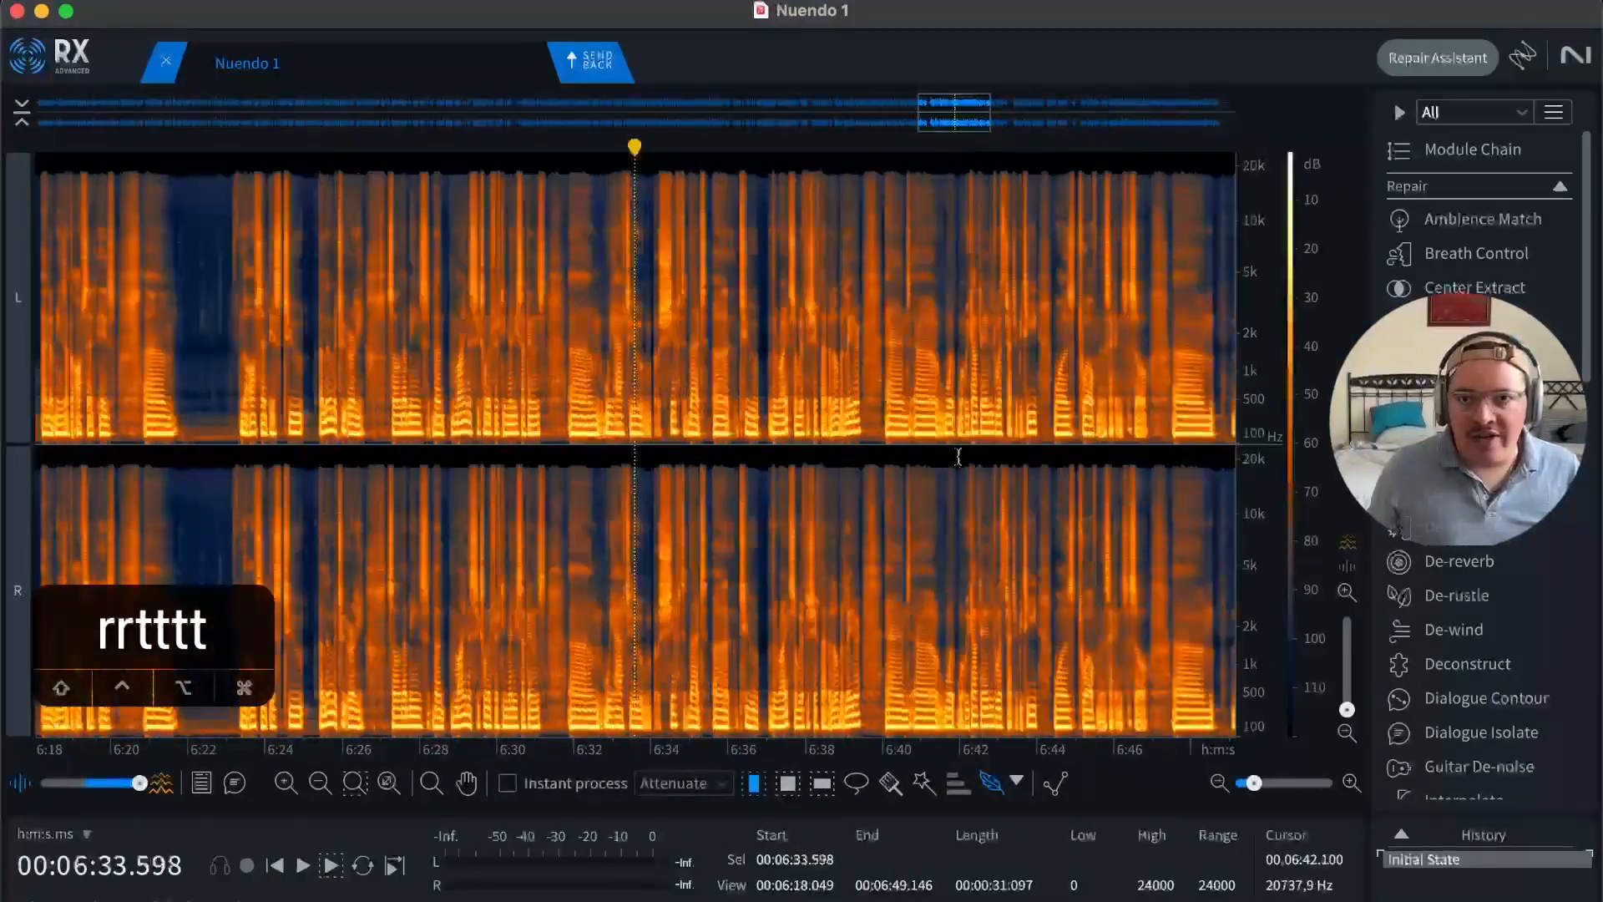
# Step: Move the view to around two minutes, make short time selections, place the playhead at 00:01:57.086 and zoom out
pyautogui.click(959, 457)
pyautogui.moveTo(959, 109); pyautogui.dragTo(318, 110)
pyautogui.moveTo(313, 436); pyautogui.dragTo(299, 433)
pyautogui.moveTo(537, 525); pyautogui.dragTo(552, 528)
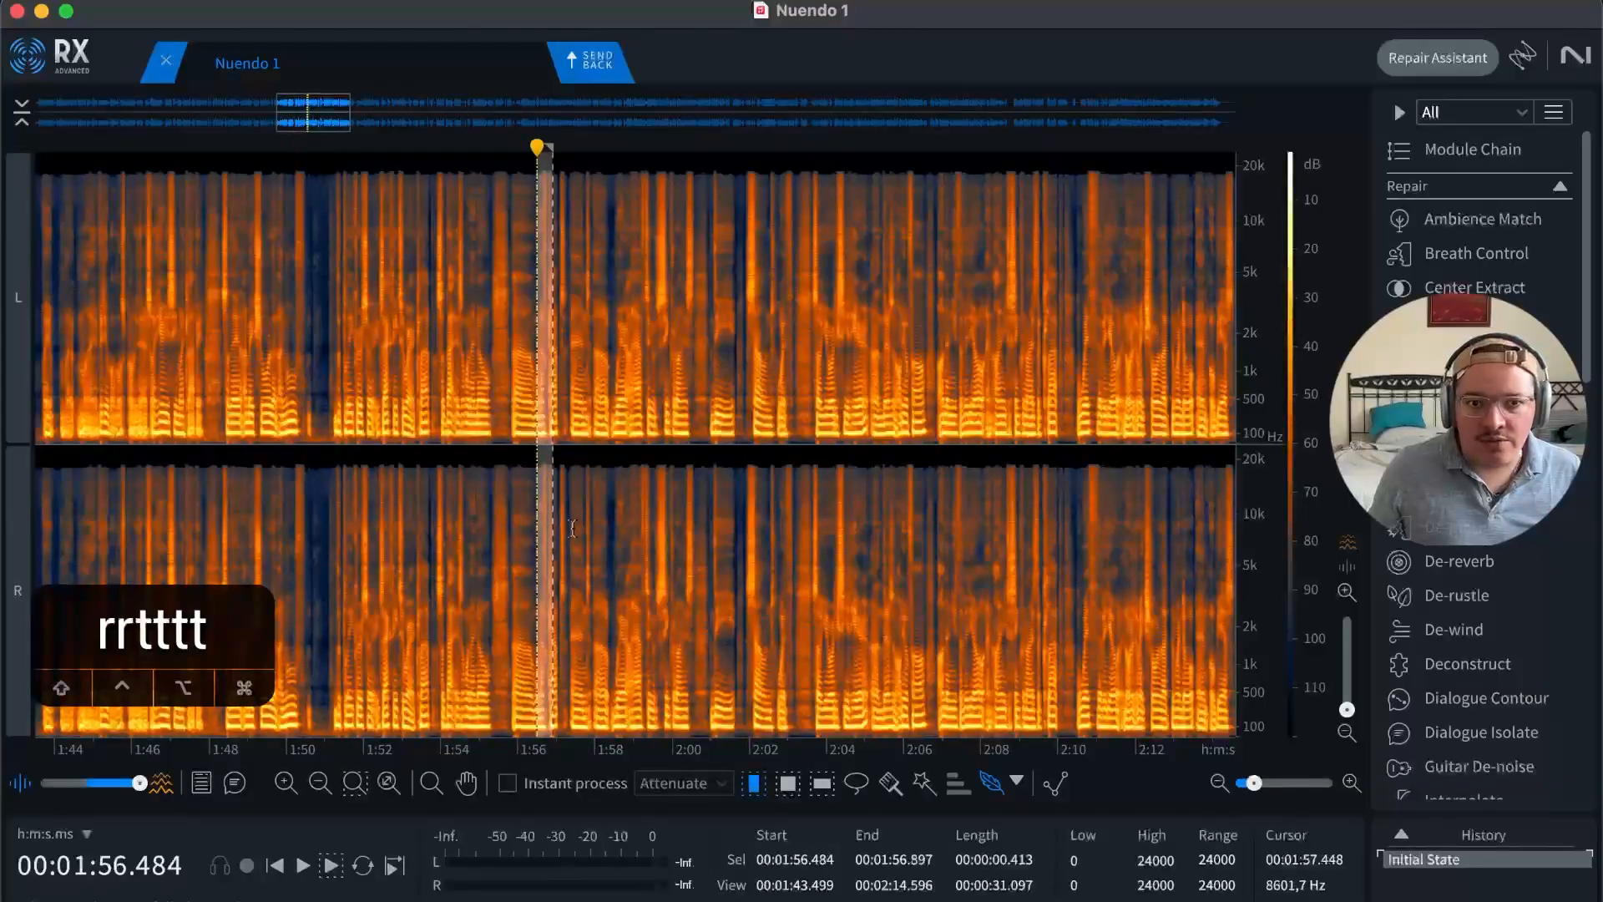
pyautogui.moveTo(764, 541); pyautogui.dragTo(826, 546)
pyautogui.click(941, 546)
pyautogui.click(560, 538)
pyautogui.press('r')
pyautogui.press('r')
pyautogui.press('r')
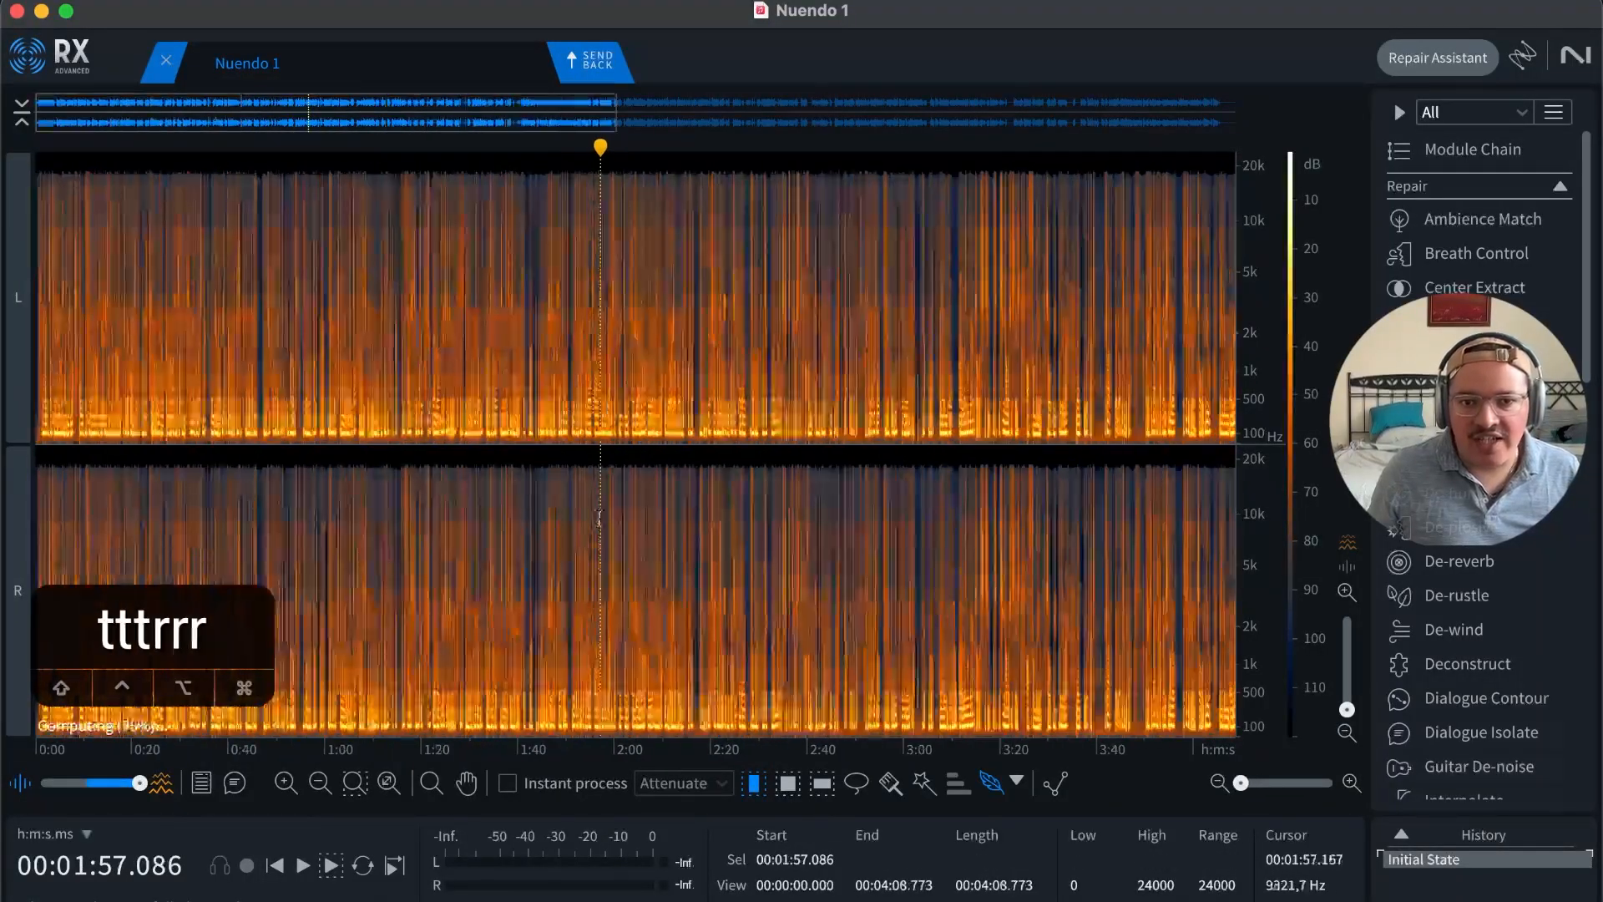
# Step: Zoom the spectrogram in and out repeatedly, finishing with a close one-second view around 28 seconds
pyautogui.press('r')
pyautogui.press('r')
pyautogui.press('t')
pyautogui.press('t')
pyautogui.press('t')
pyautogui.press('t')
pyautogui.press('r')
pyautogui.press('r')
pyautogui.press('r')
pyautogui.press('r')
pyautogui.press('r')
pyautogui.press('r')
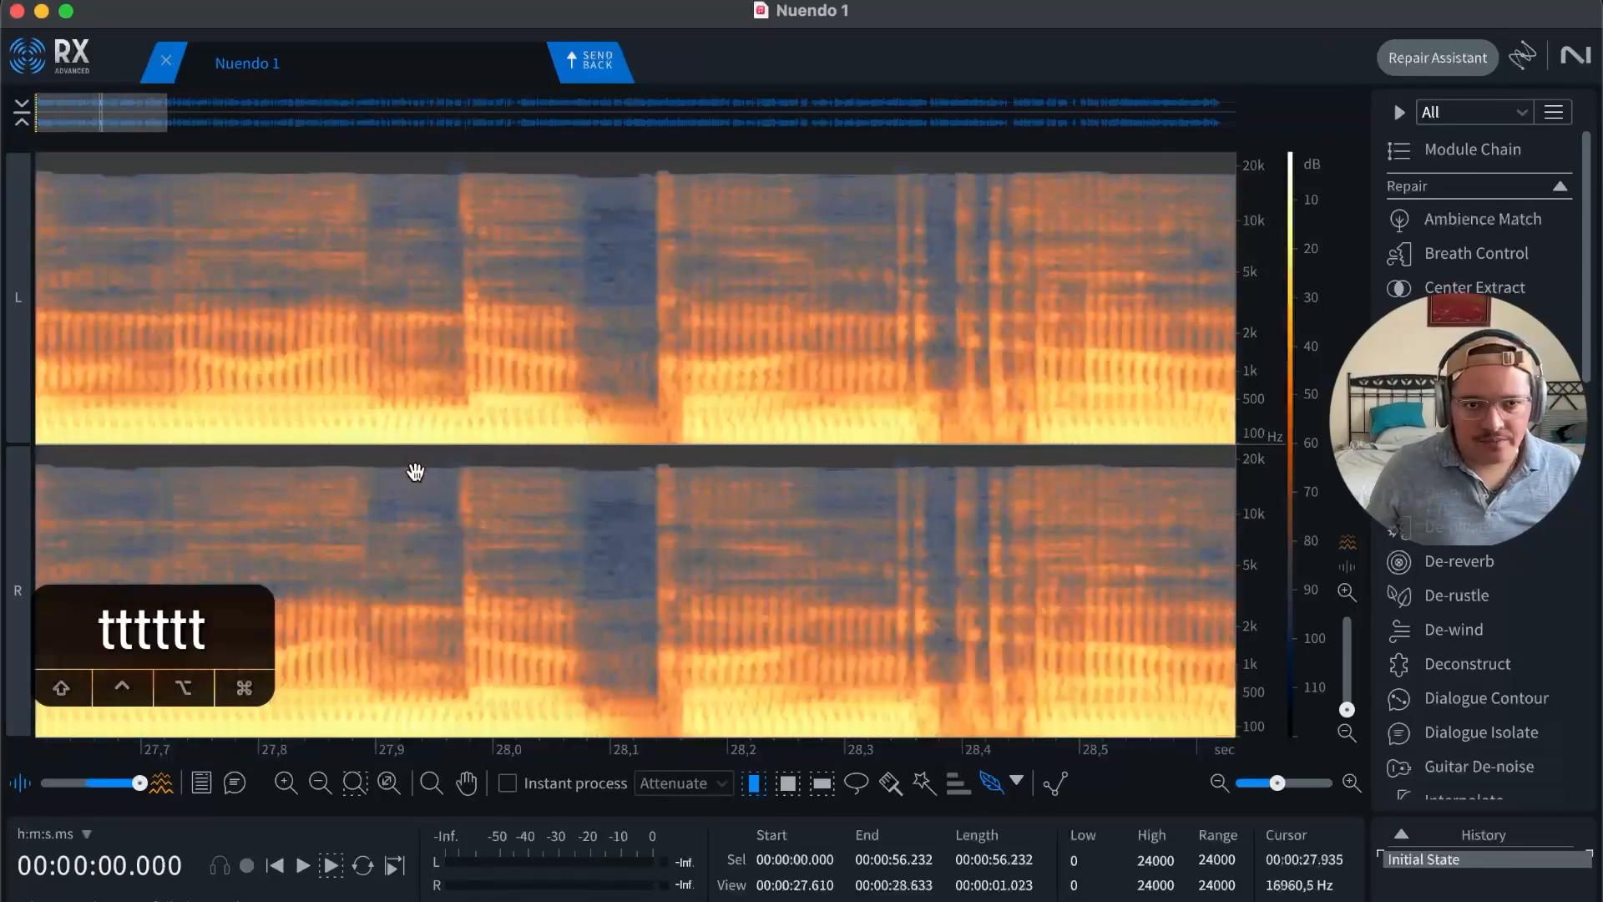
# Step: Place the playhead at 00:00:27.569 and zoom the spectrogram out to a view of about 16 seconds
pyautogui.click(440, 480)
pyautogui.press('r')
pyautogui.press('r')
pyautogui.press('r')
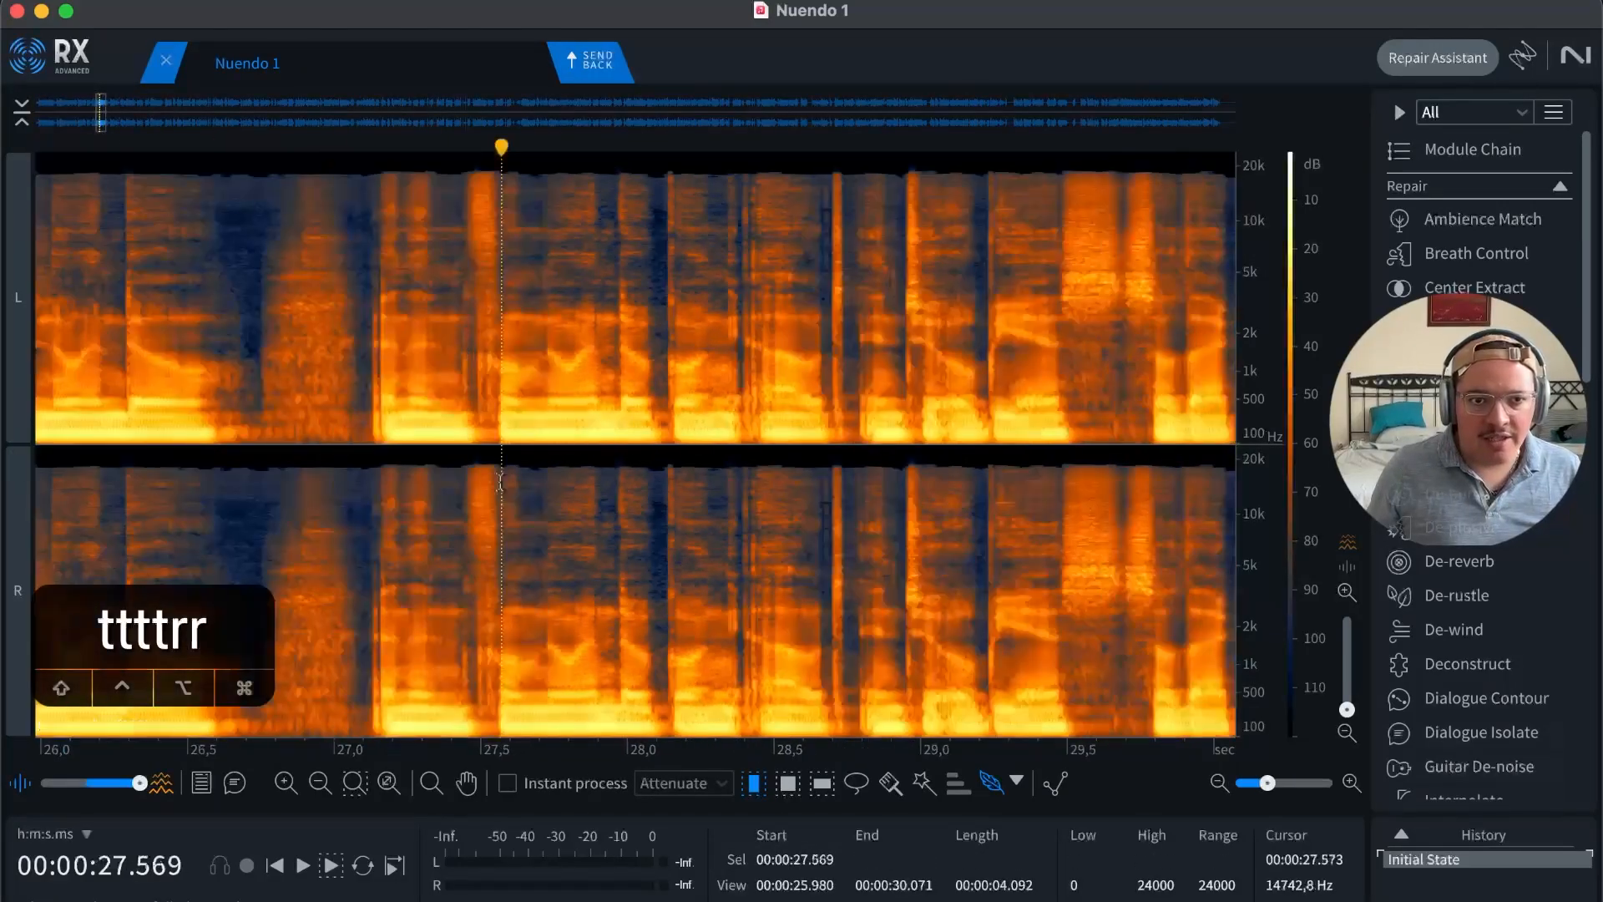
pyautogui.press('r')
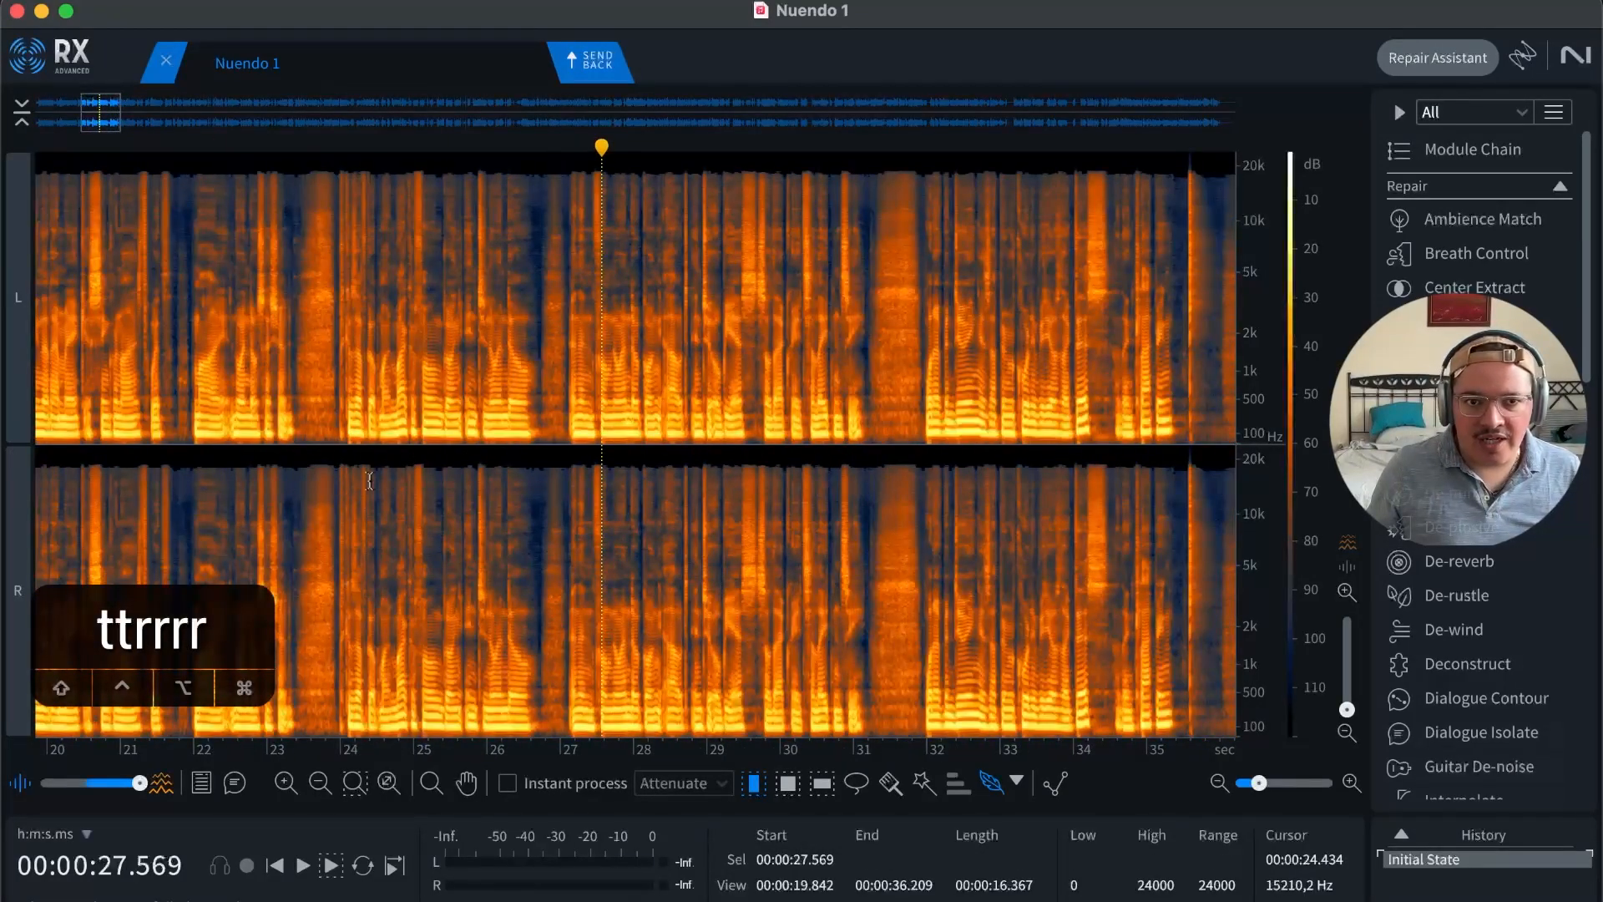
# Step: Place the playhead at 00:00:23.940 and zoom the spectrogram in to a view of about two seconds
pyautogui.click(326, 507)
pyautogui.press('t')
pyautogui.press('t')
pyautogui.press('t')
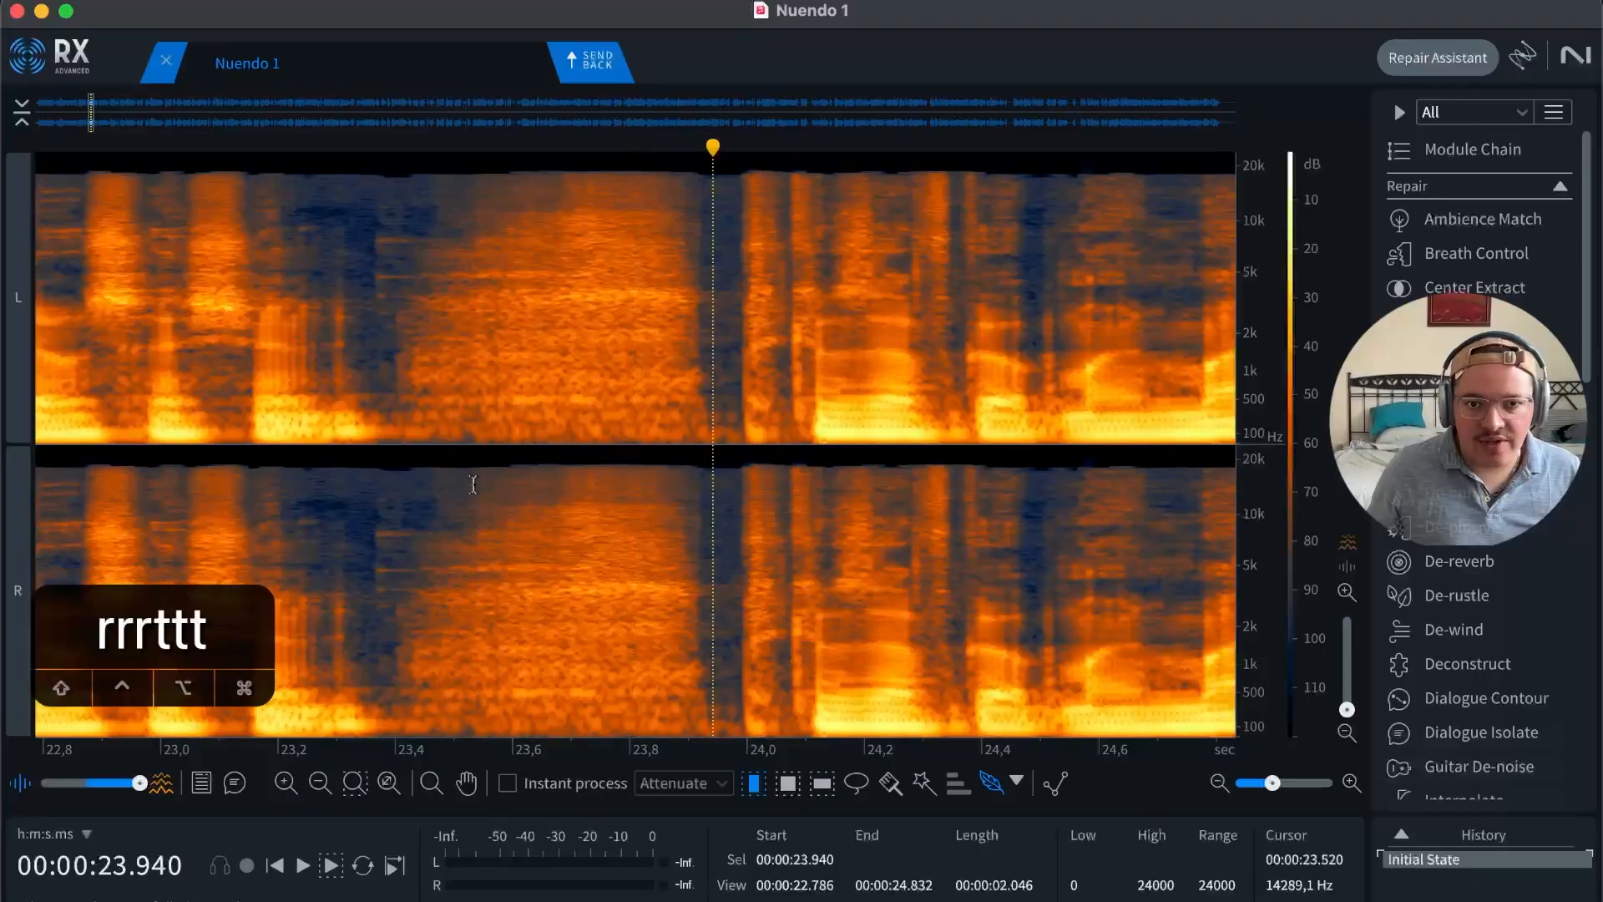
# Step: Select 00:00:23.368 to 00:00:24.000, replace the selection with the playhead at 00:00:24.046, and zoom out to about eight seconds
pyautogui.moveTo(376, 487); pyautogui.dragTo(743, 465)
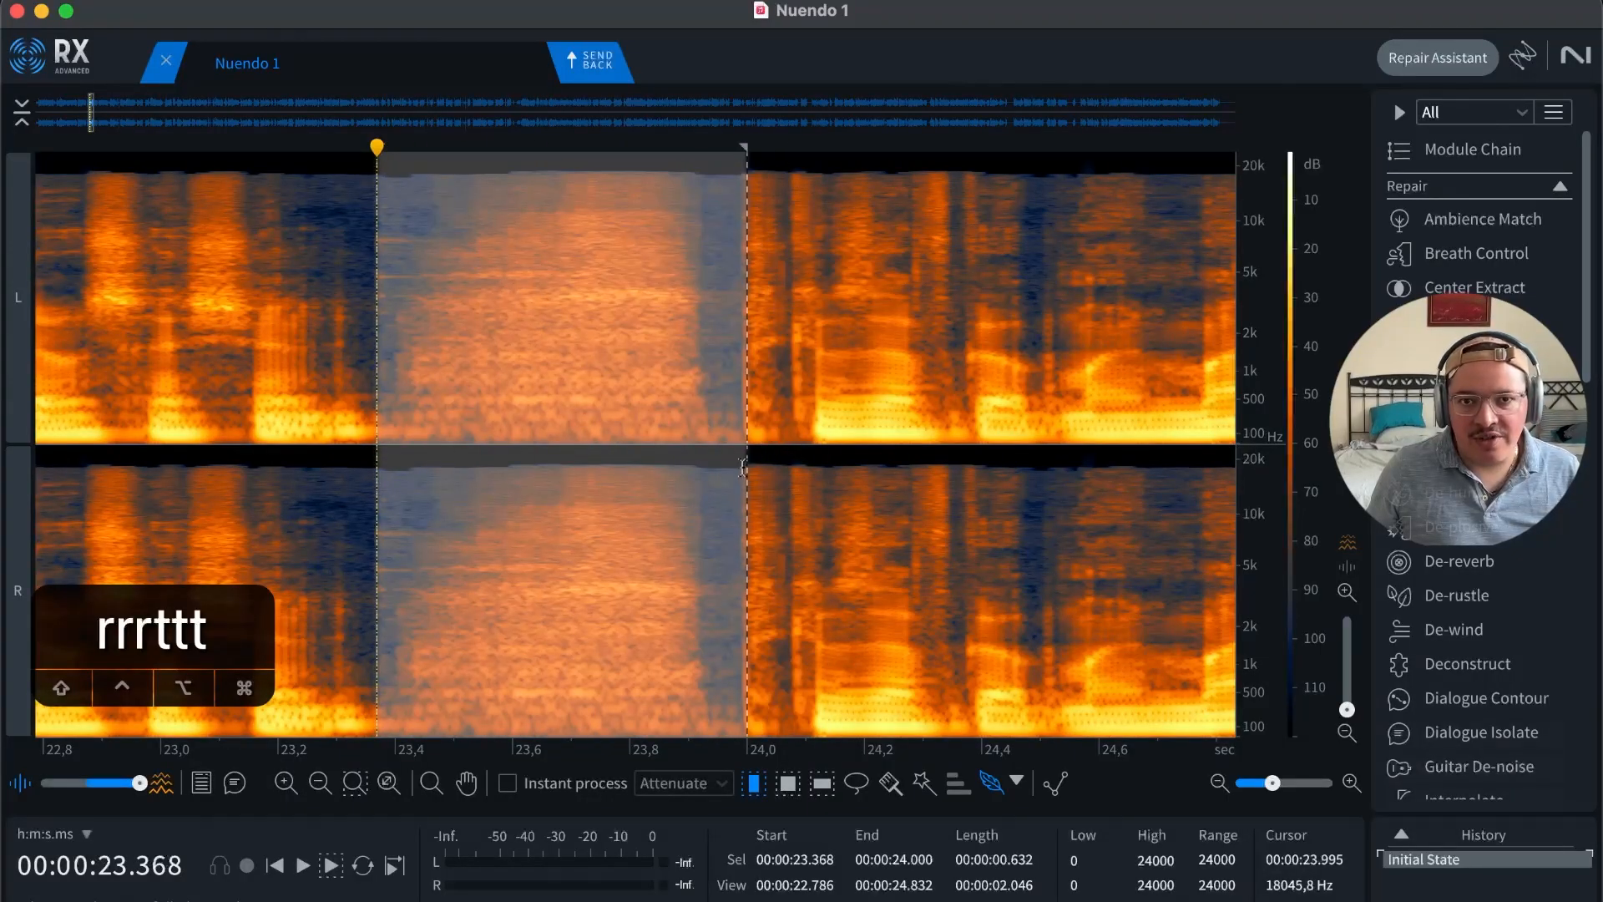
pyautogui.click(775, 489)
pyautogui.press('r')
pyautogui.press('r')
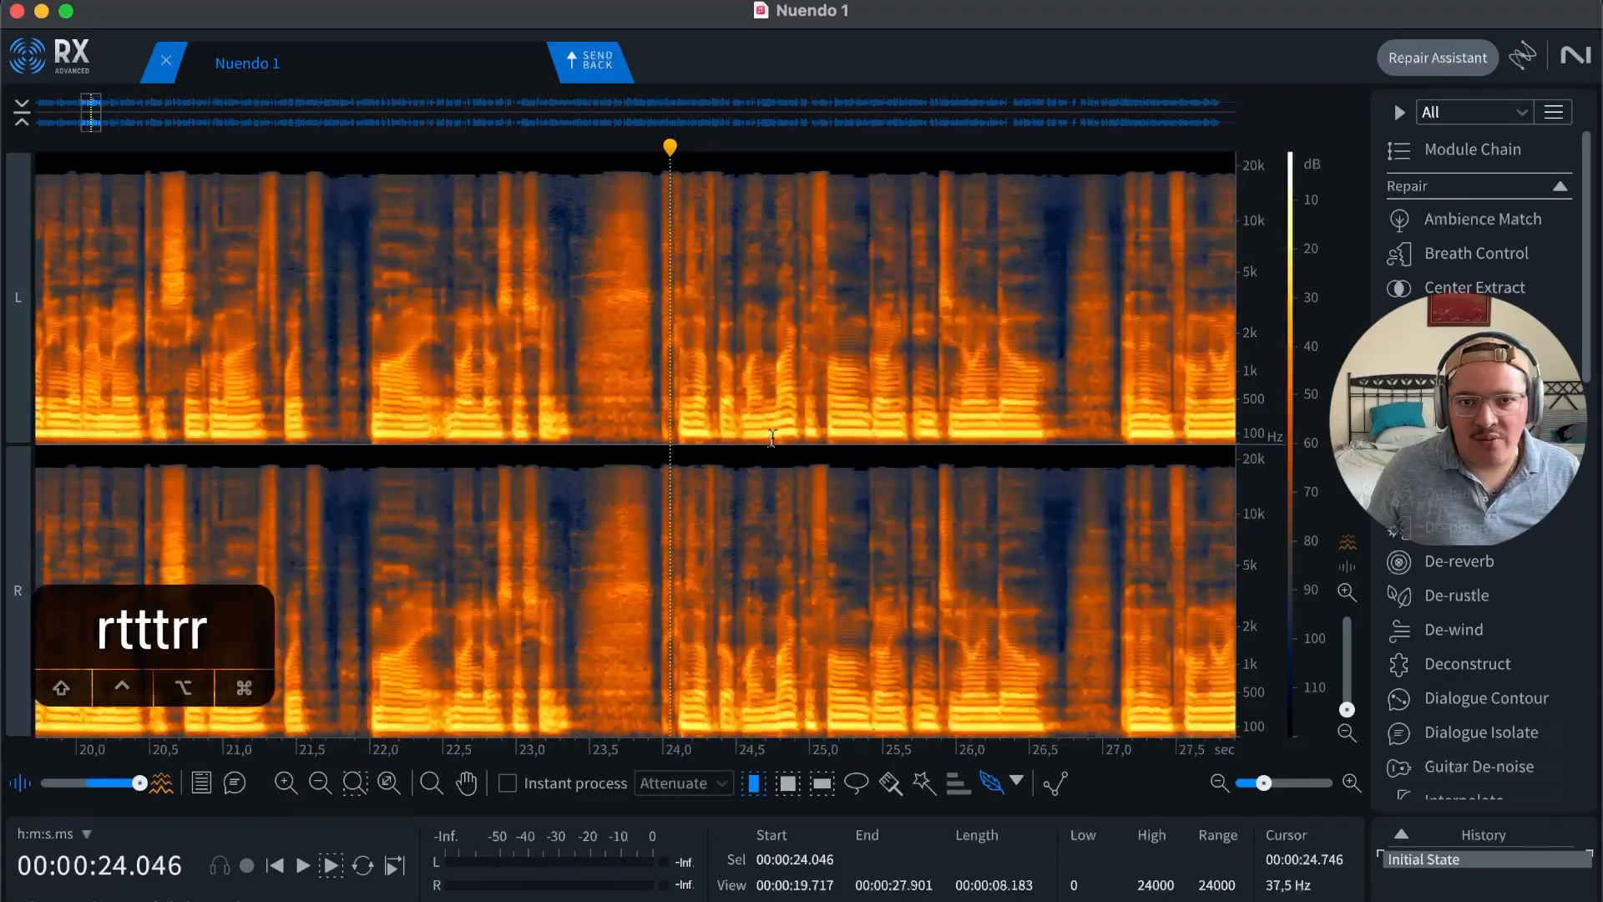
# Step: Place the playhead at 00:00:24.768 and zoom the spectrogram in and back out around it
pyautogui.click(777, 476)
pyautogui.press('t')
pyautogui.press('t')
pyautogui.press('t')
pyautogui.press('t')
pyautogui.press('r')
pyautogui.press('r')
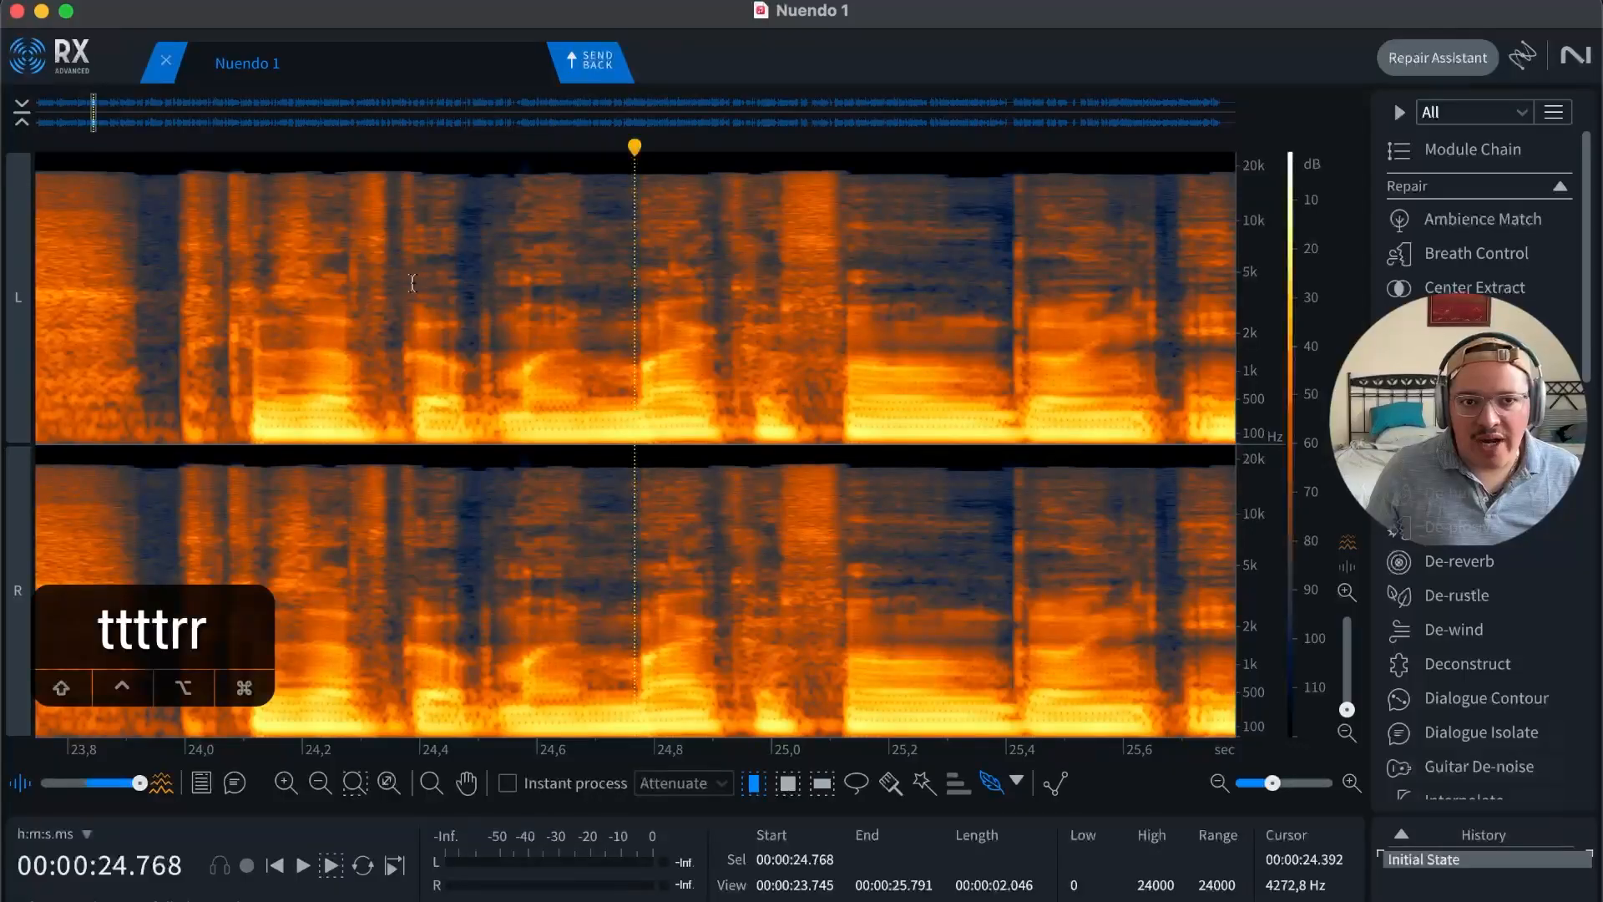
# Step: Make a short time selection, move the playhead to 00:00:25.975 and 00:00:29.373, and zoom out to about 33 seconds
pyautogui.moveTo(396, 288); pyautogui.dragTo(538, 322)
pyautogui.click(711, 405)
pyautogui.press('r')
pyautogui.click(990, 493)
pyautogui.press('r')
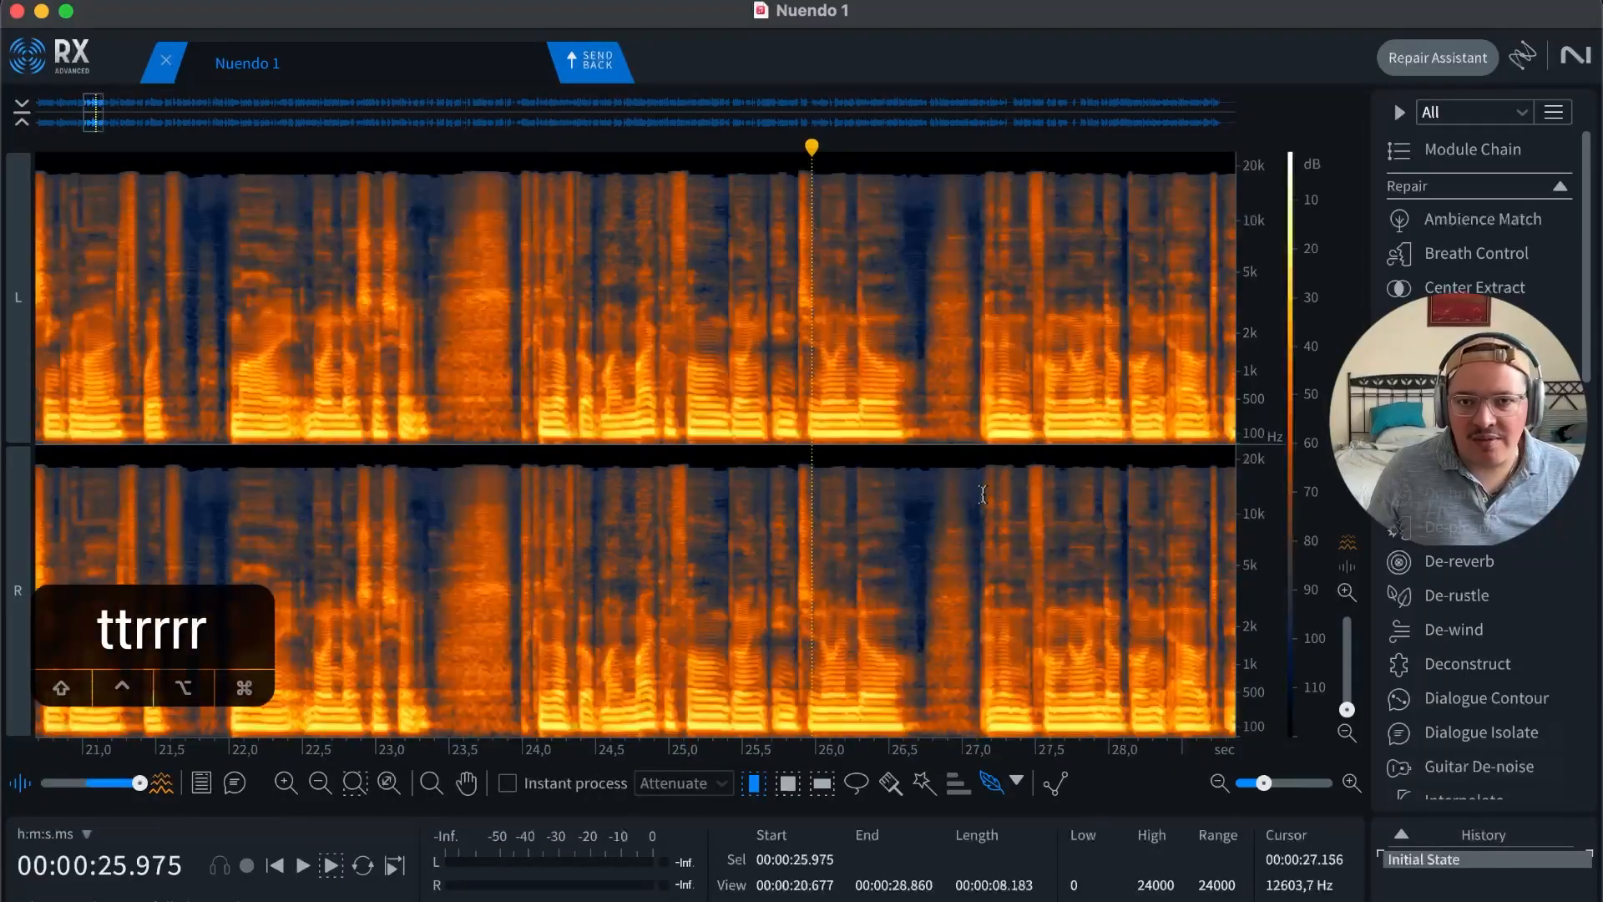
pyautogui.press('r')
pyautogui.click(972, 495)
pyautogui.press('r')
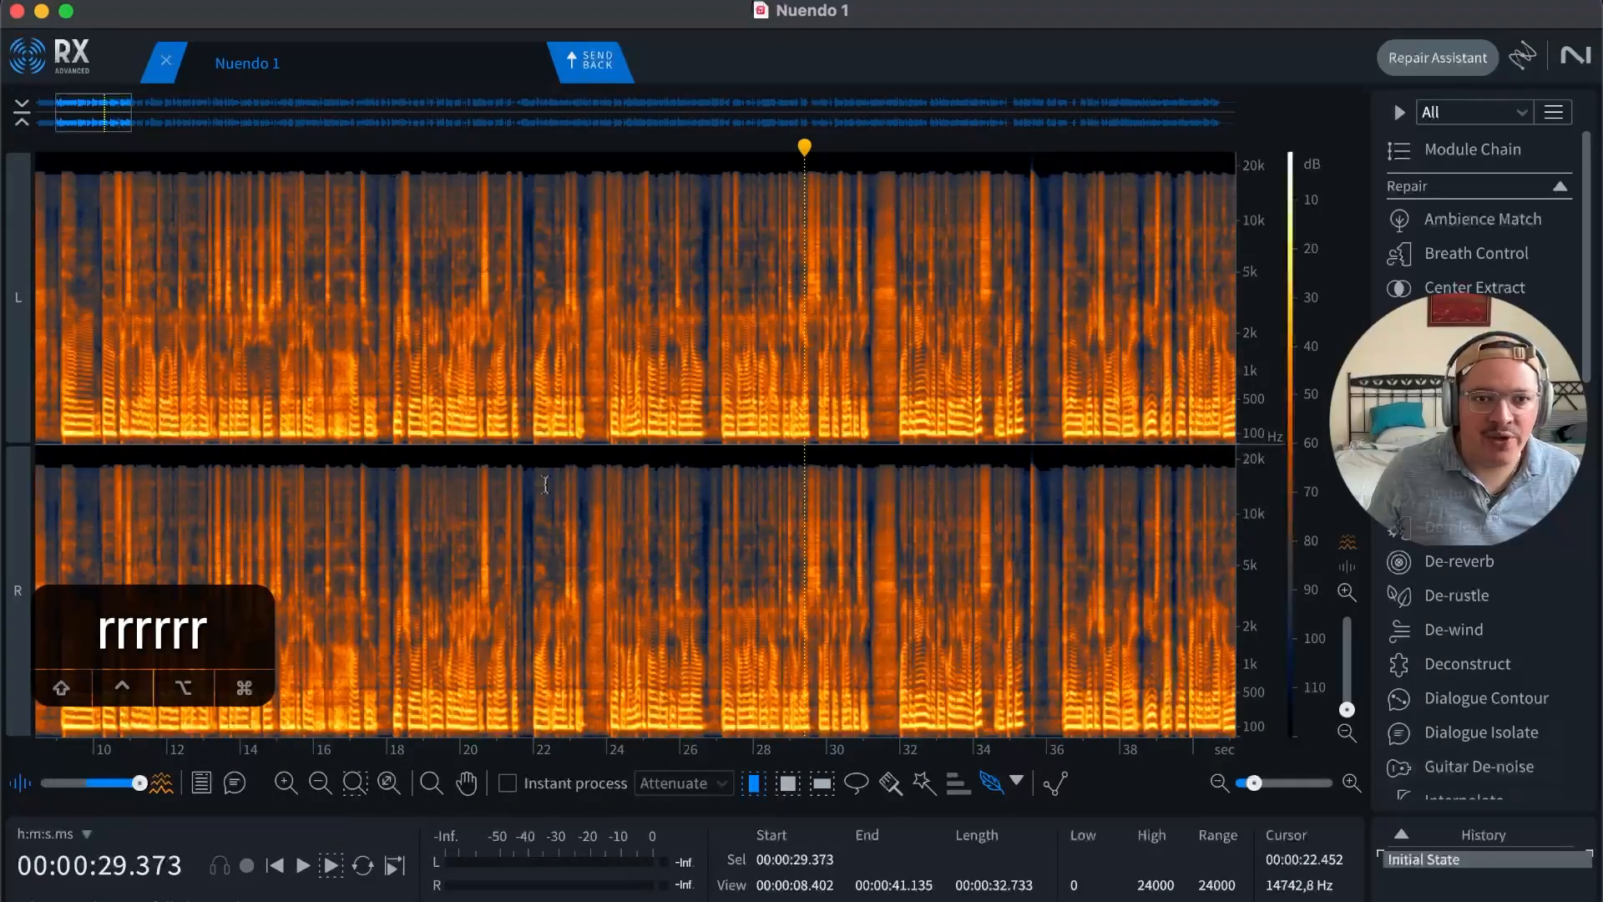
# Step: Switch to the Nuendo project and set the FILM Audio channel's input source to RX in its channel settings
pyautogui.press('g')
pyautogui.press('super+Tab')
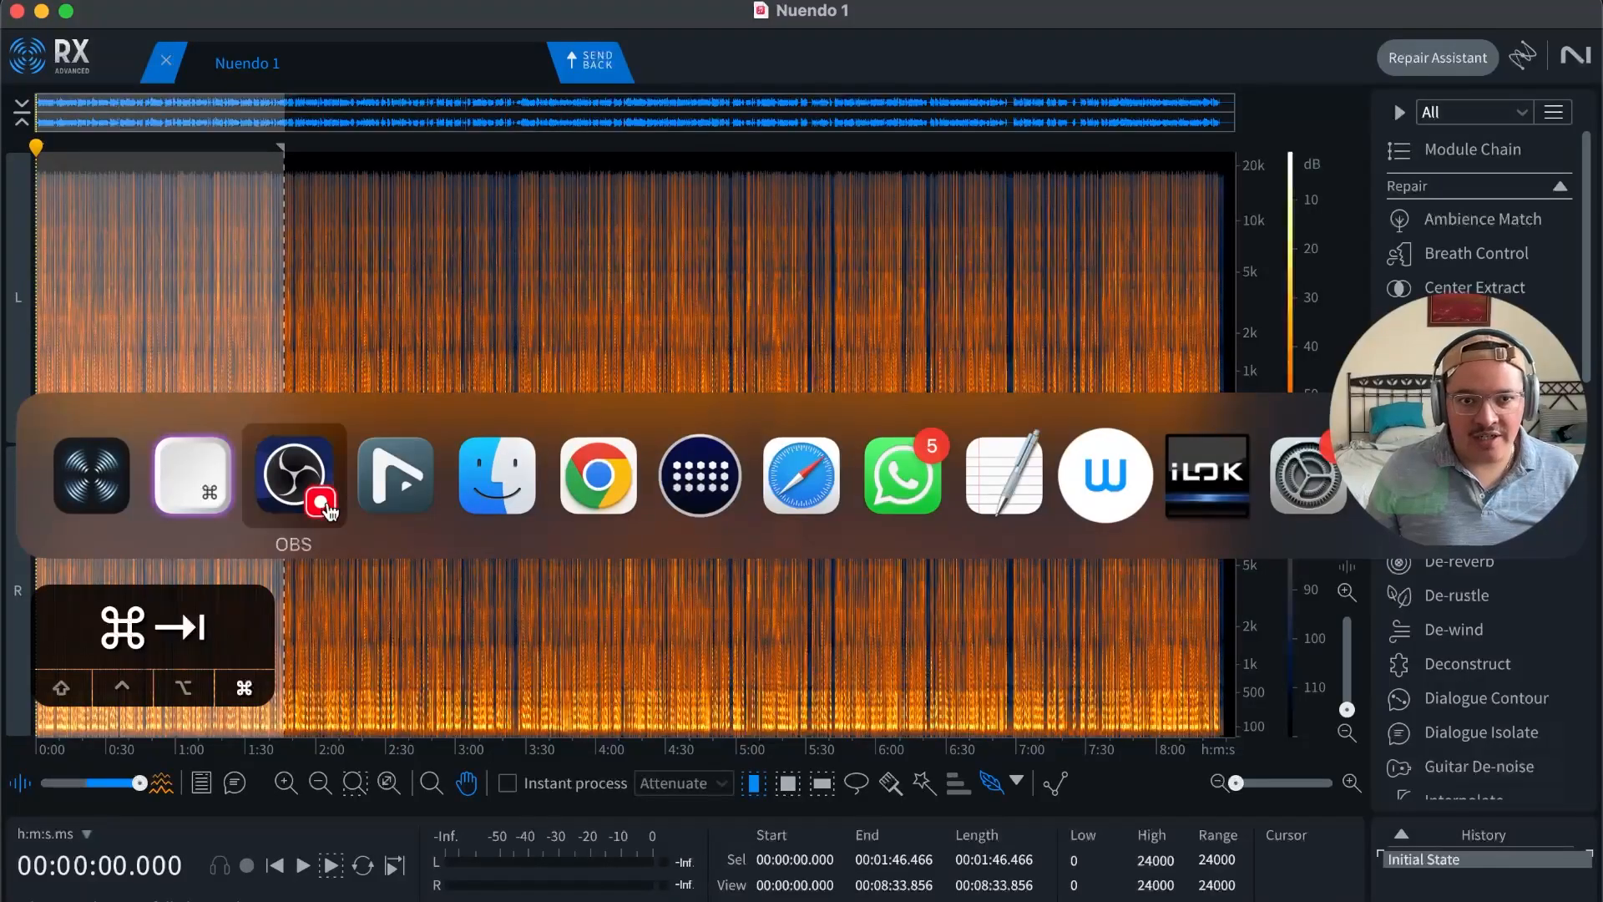
pyautogui.press('F2')
pyautogui.press('F2')
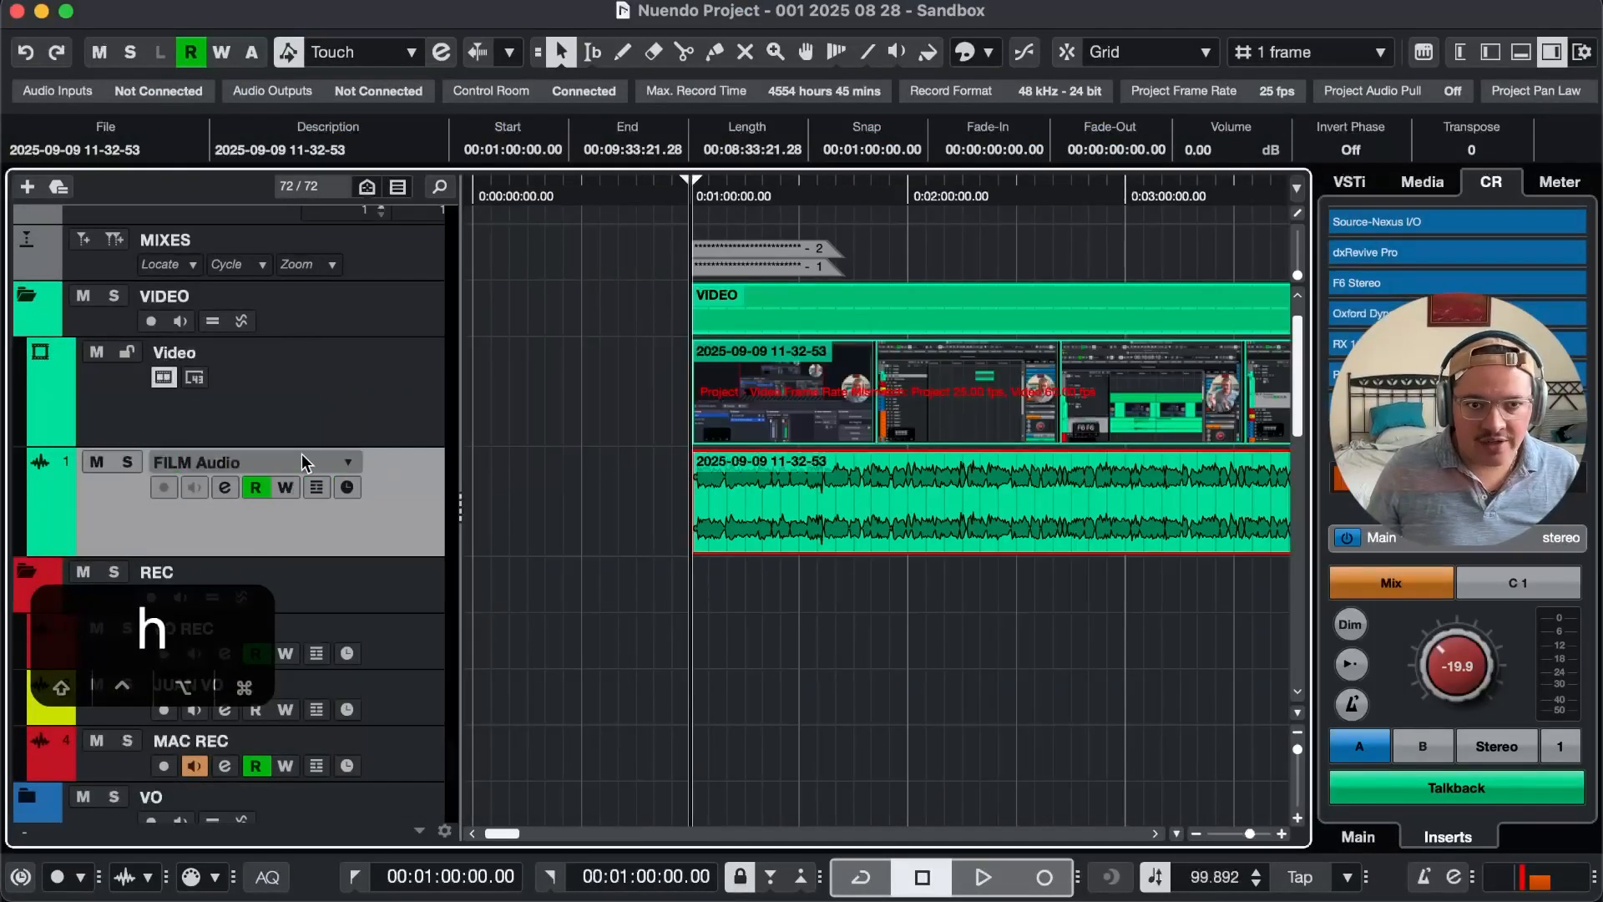
pyautogui.click(224, 487)
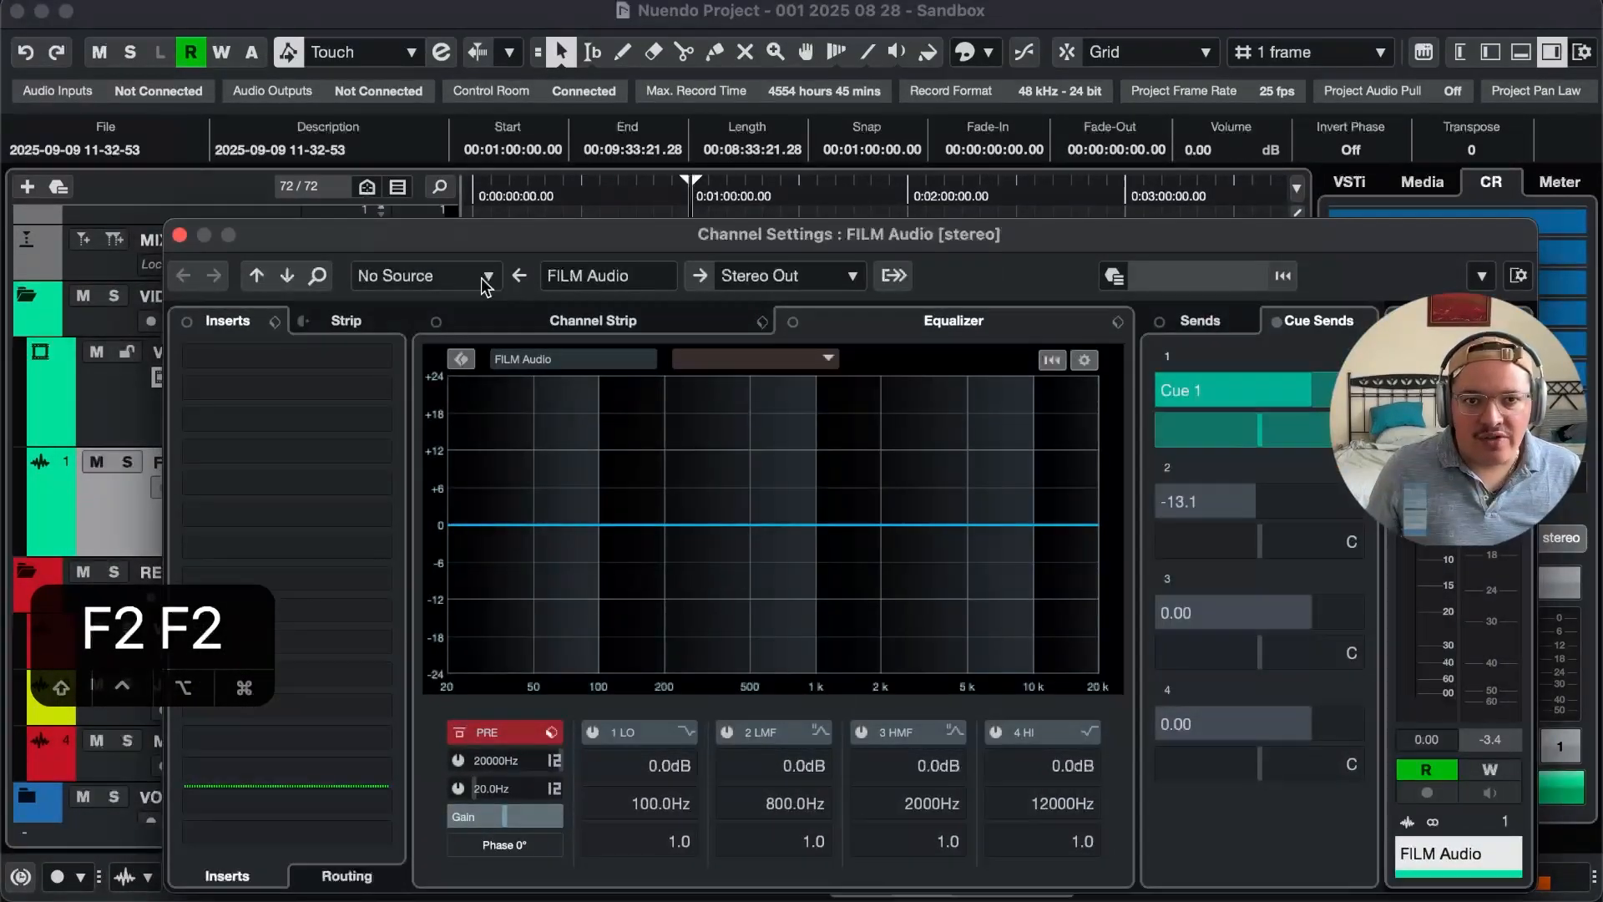
pyautogui.click(485, 280)
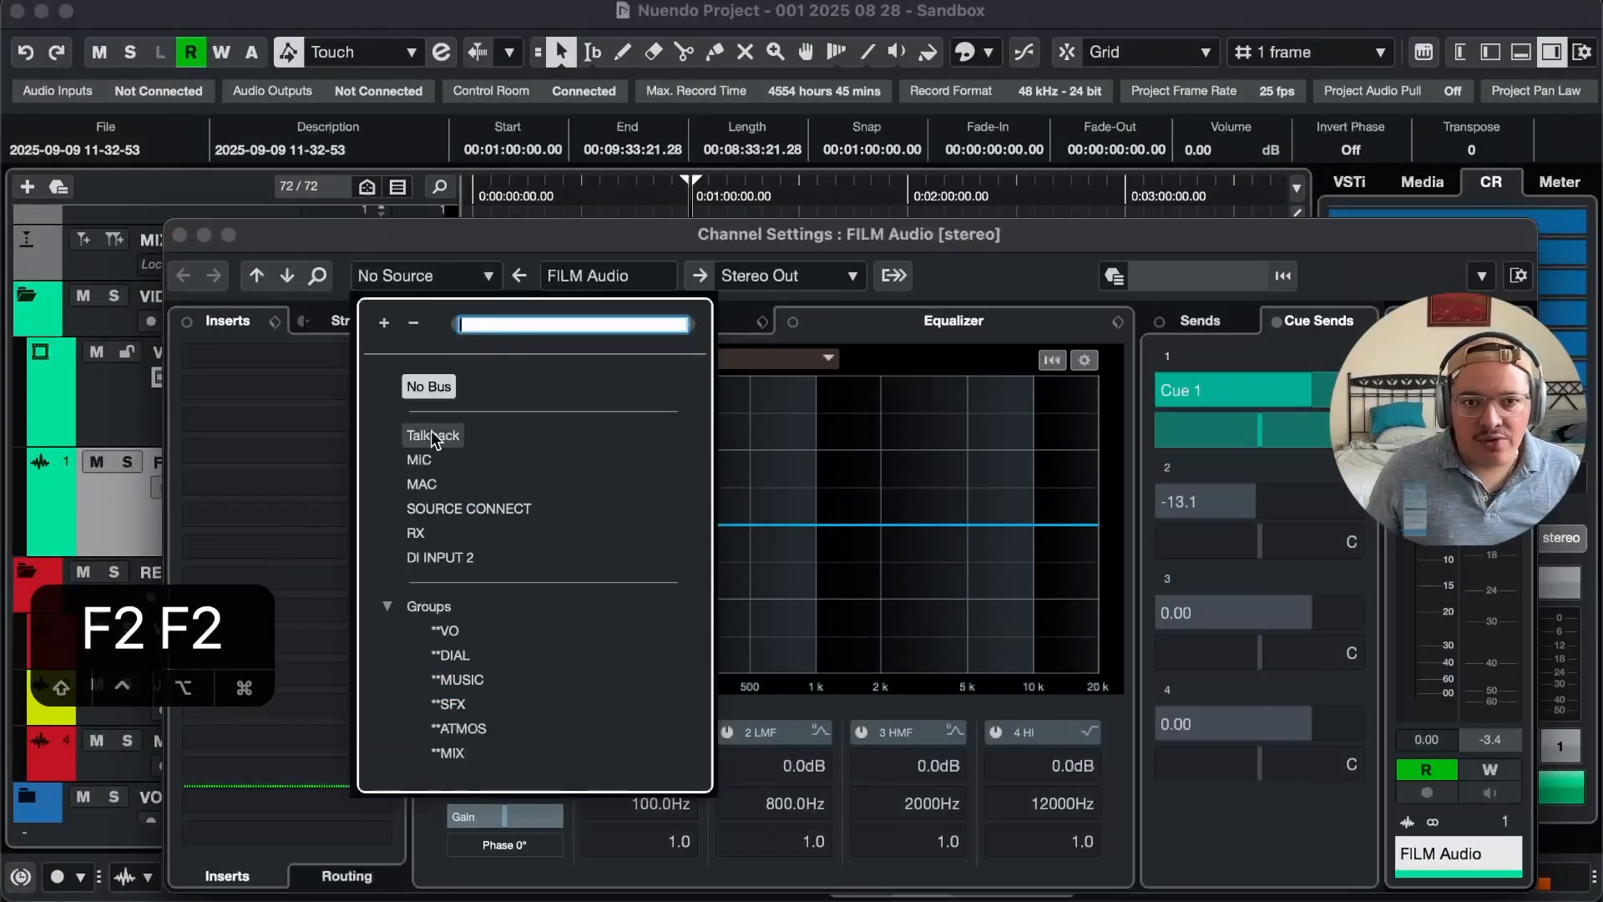
pyautogui.click(417, 533)
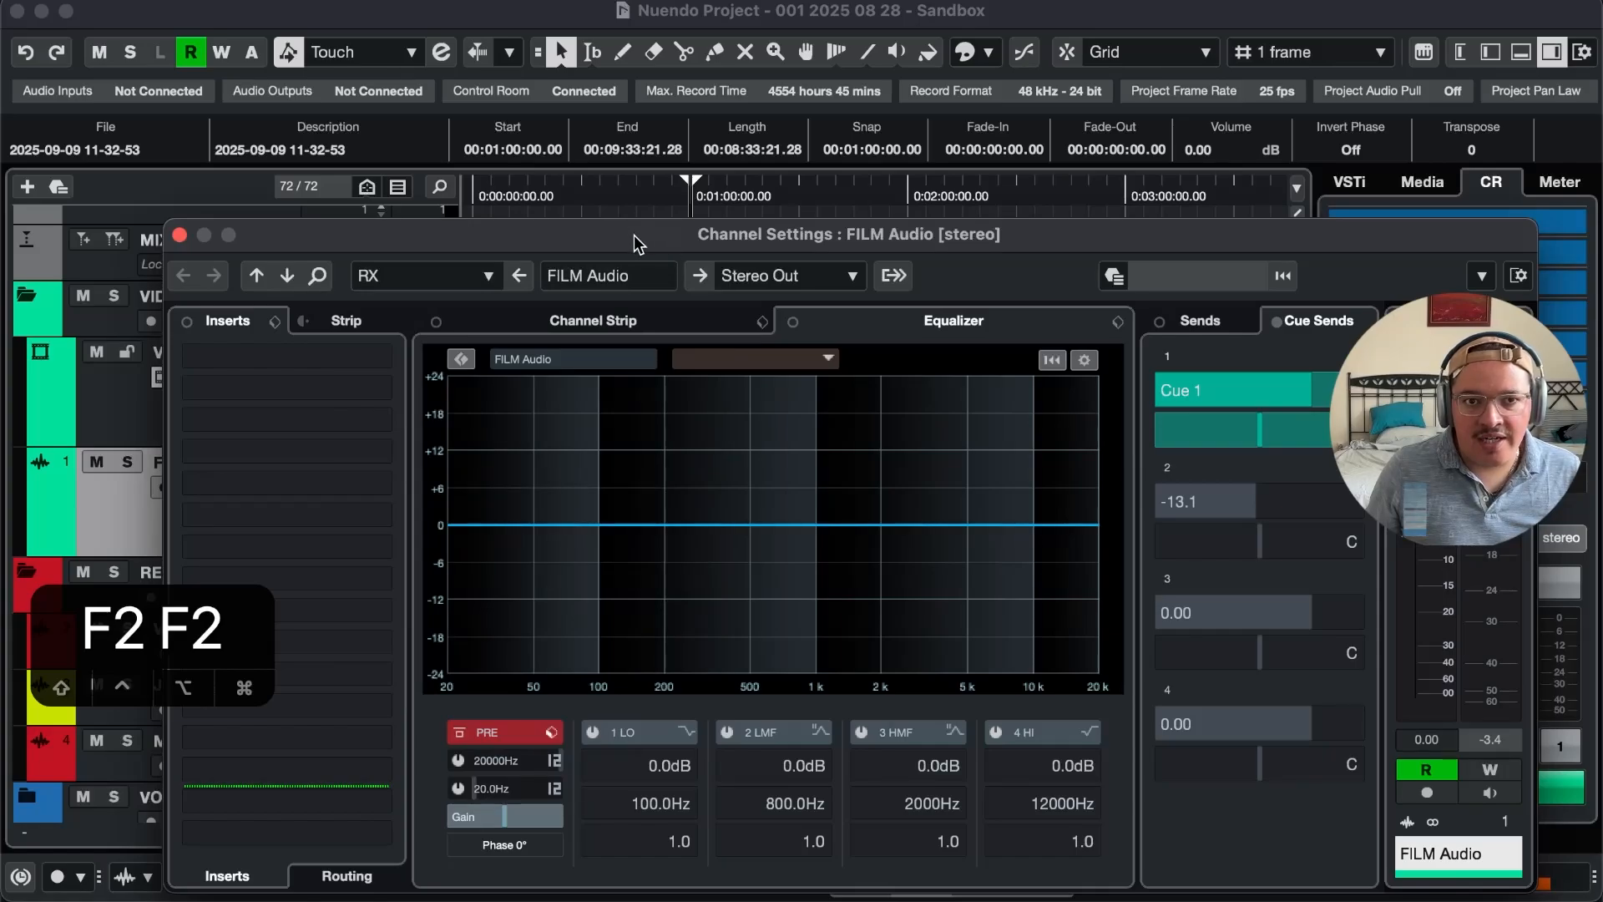
pyautogui.press('Escape')
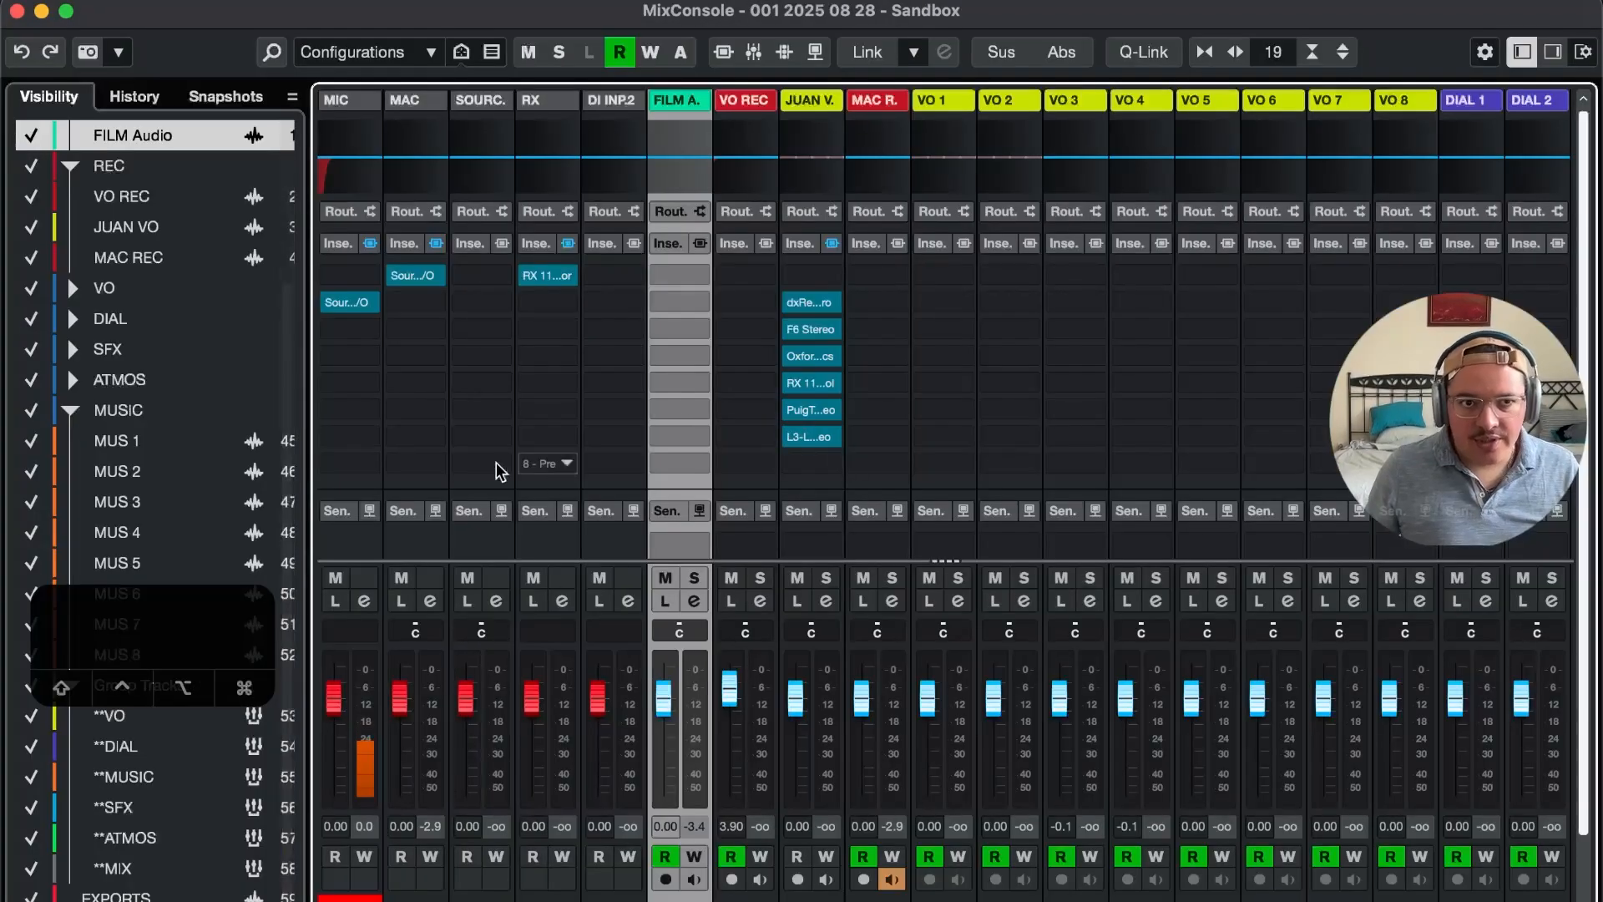
# Step: Inspect the RX 11 Monitor insert on the RX input channel in the MixConsole, and return to the project window
pyautogui.scroll(5, 92, 282)
pyautogui.click(130, 225)
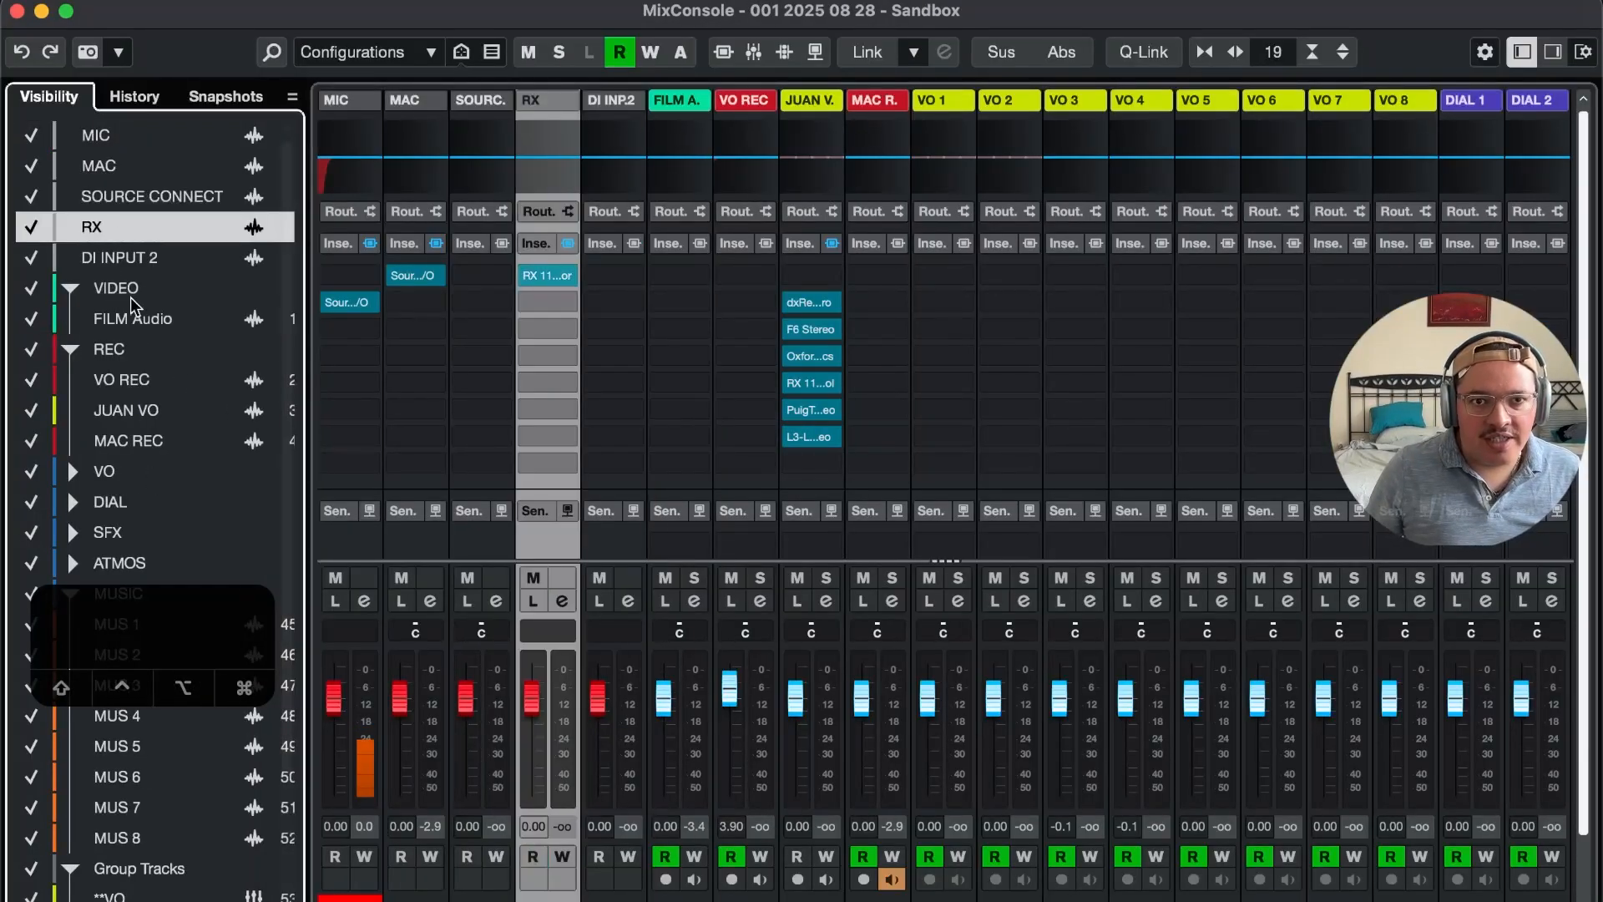
pyautogui.click(553, 275)
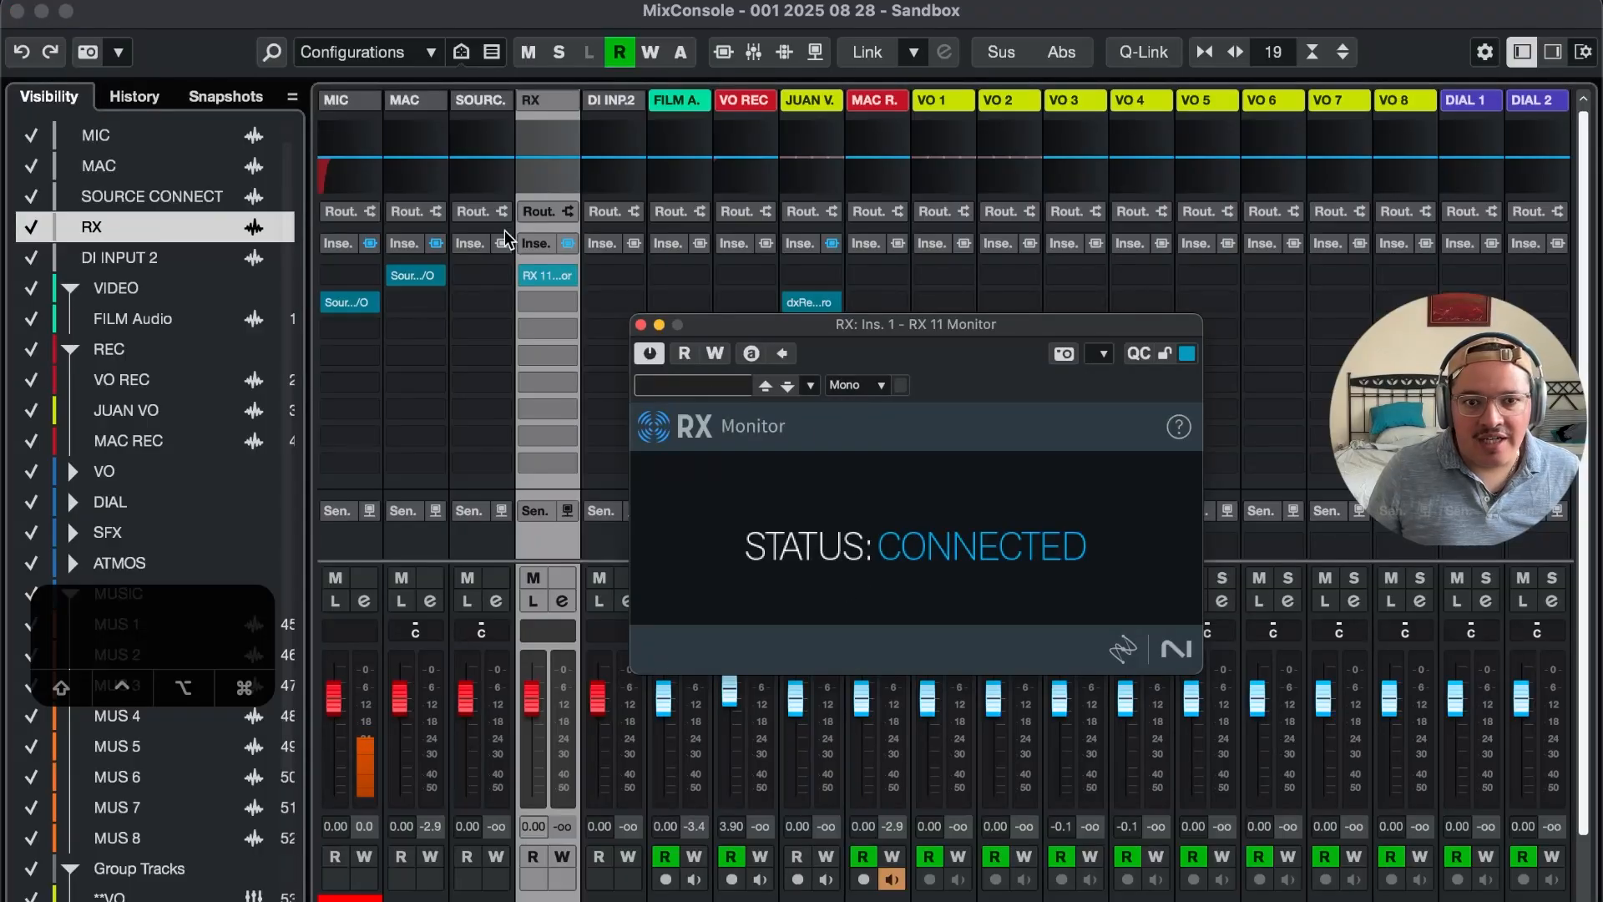
pyautogui.click(642, 326)
pyautogui.press('Escape')
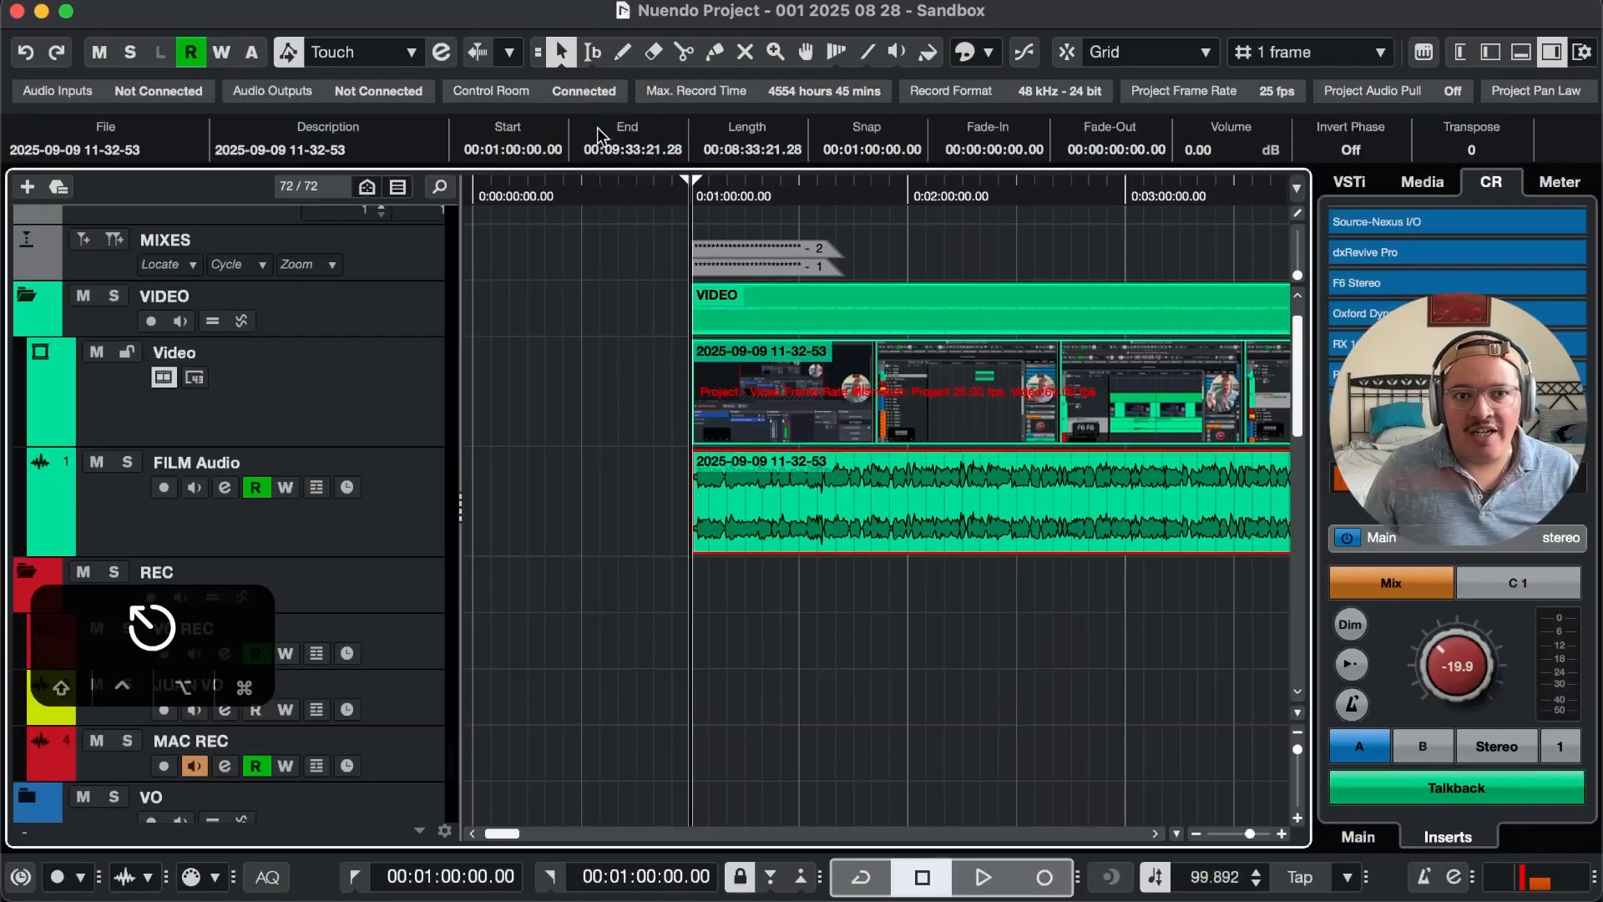
# Step: Play the project briefly and turn on input monitoring for the FILM Audio track
pyautogui.press('F2')
pyautogui.press('space')
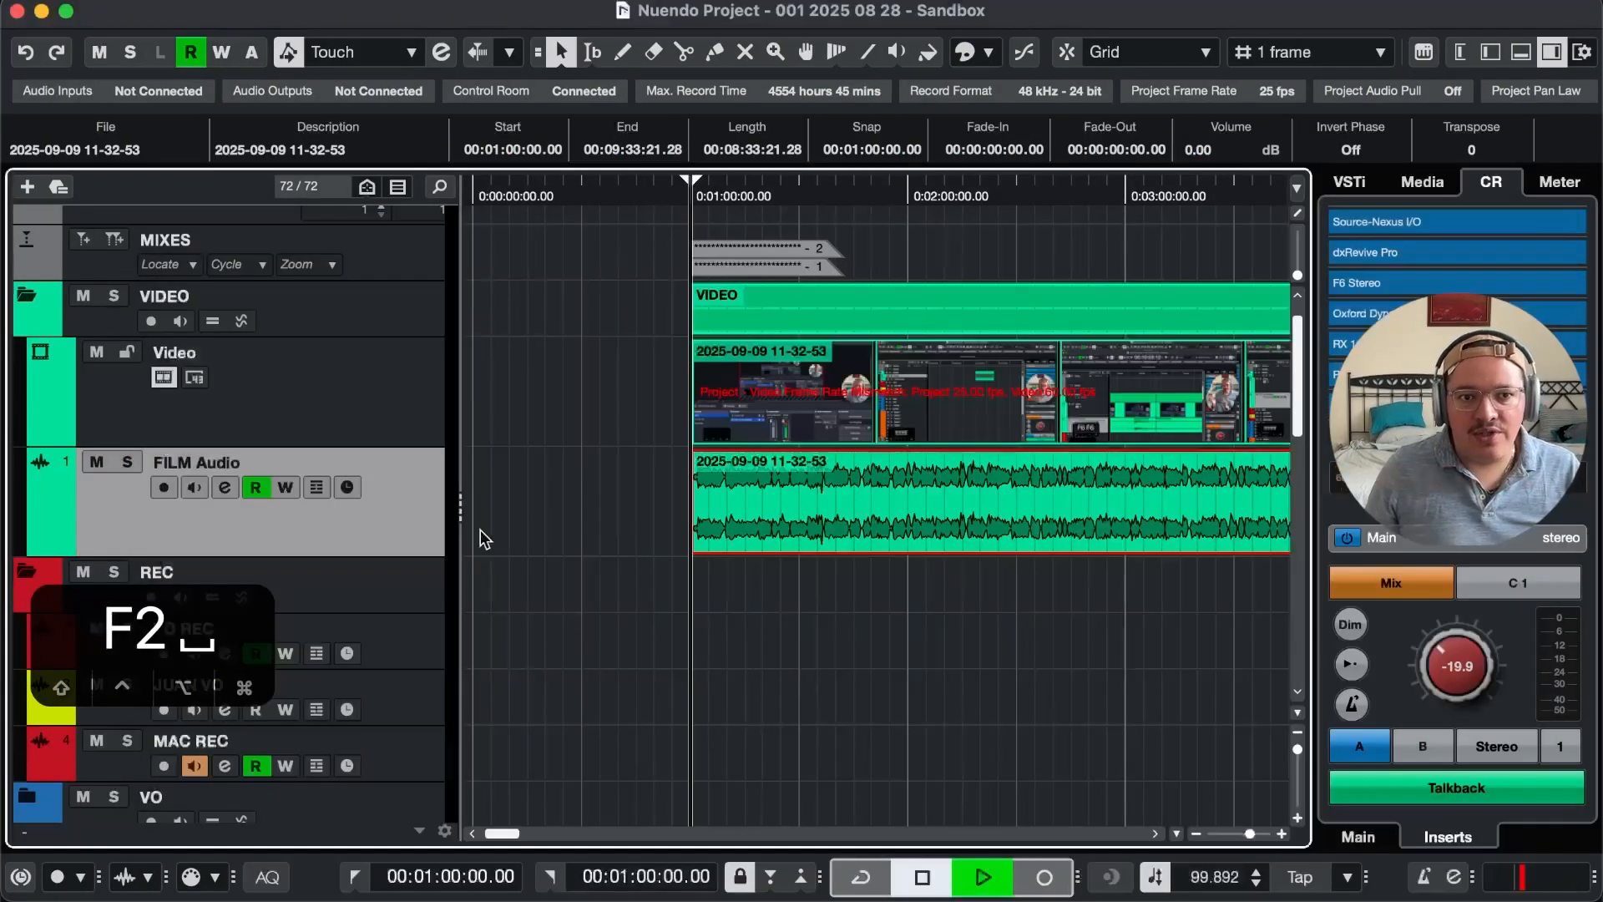
pyautogui.press('space')
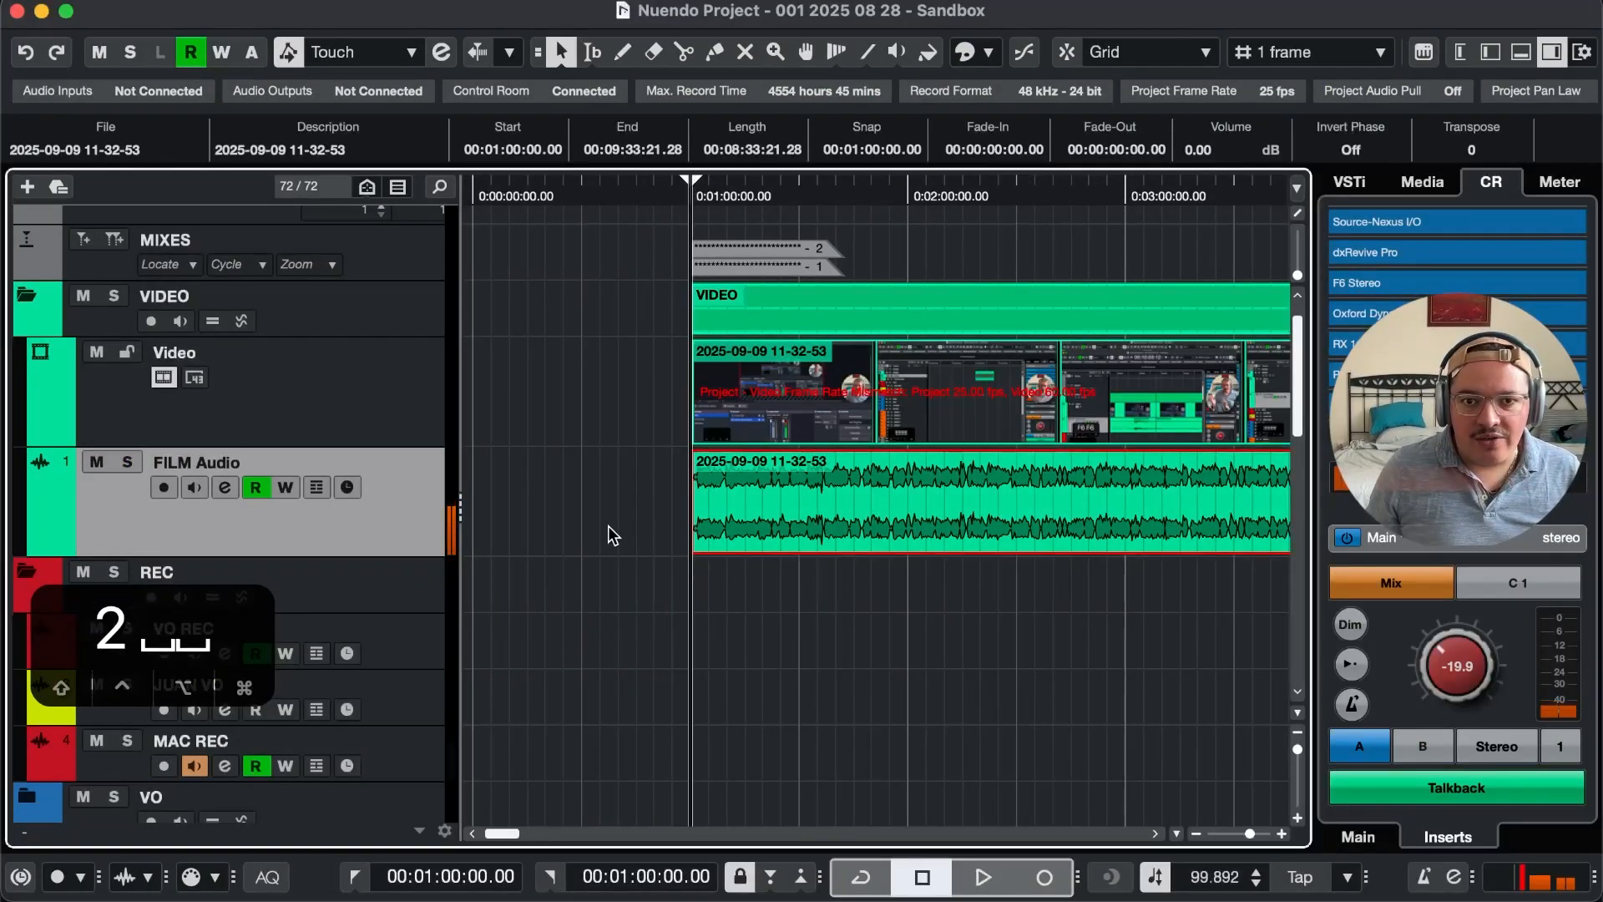
pyautogui.click(195, 490)
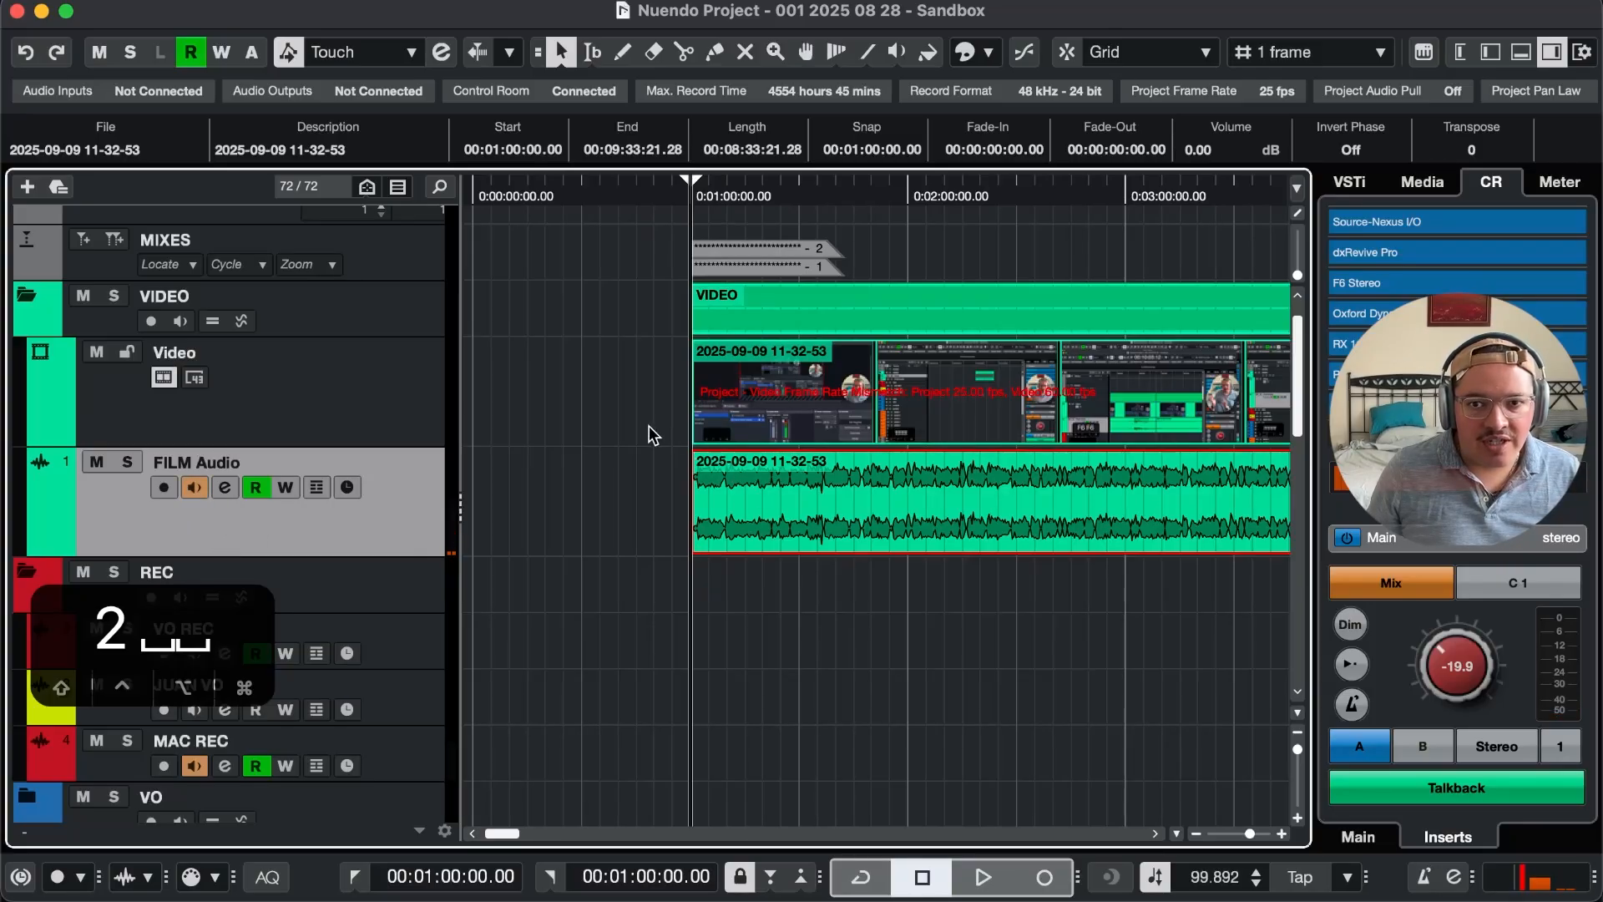
# Step: Play the project with FILM Audio monitored, zoom the timeline in and out around the clip's start, and stop playback
pyautogui.press('space')
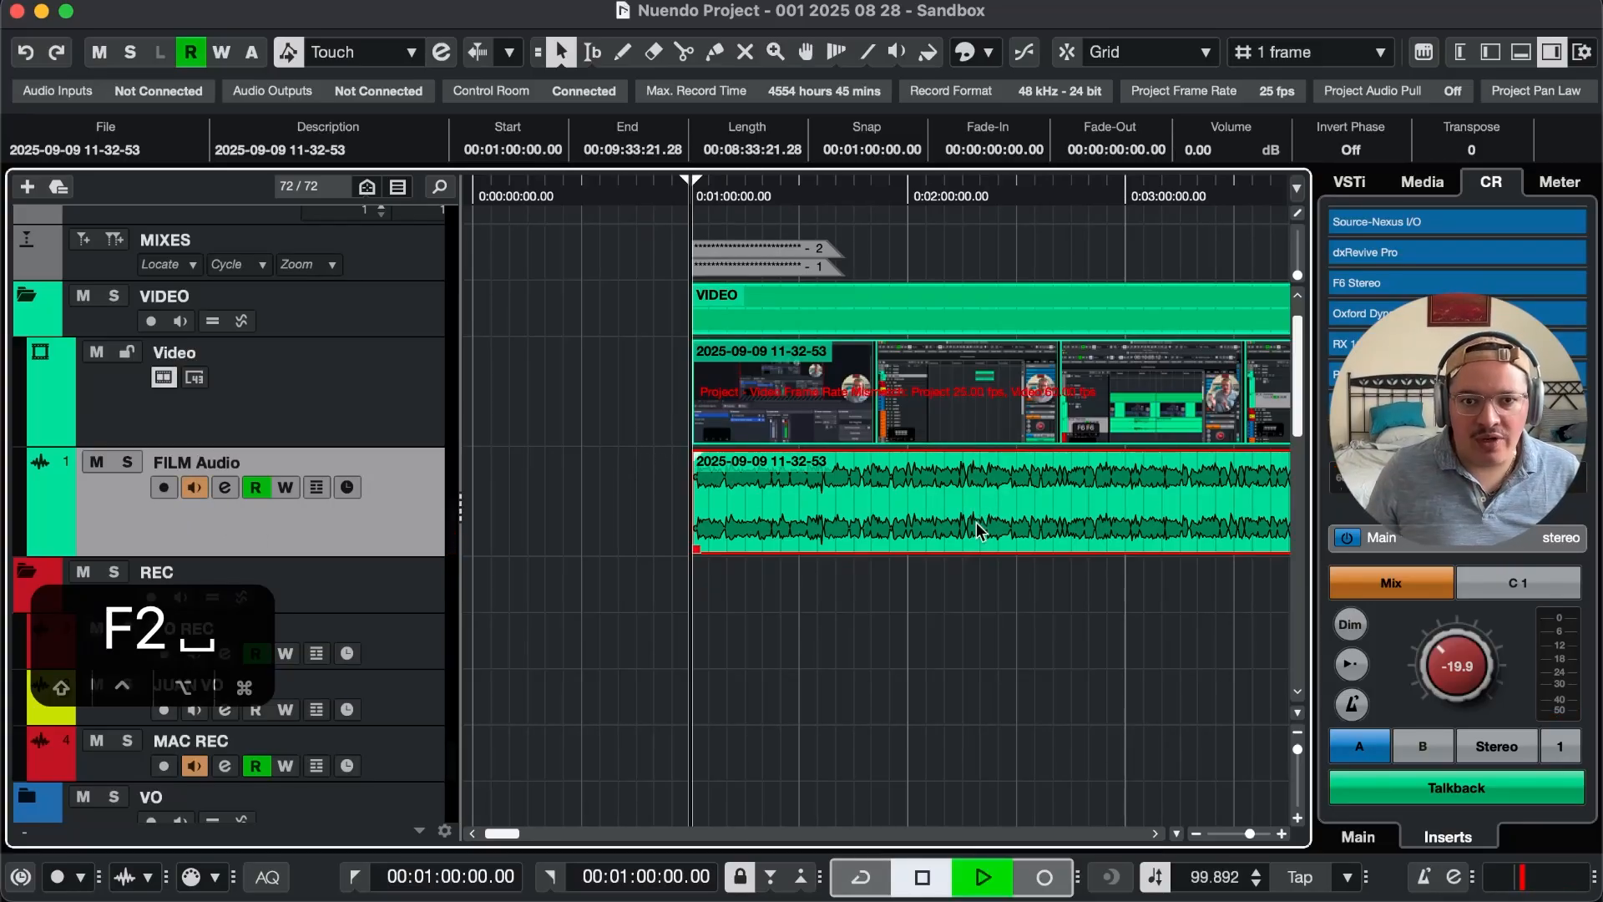
pyautogui.press('h')
pyautogui.press('h')
pyautogui.press('h')
pyautogui.press('h')
pyautogui.press('h')
pyautogui.press('h')
pyautogui.press('r')
pyautogui.press('r')
pyautogui.press('r')
pyautogui.press('r')
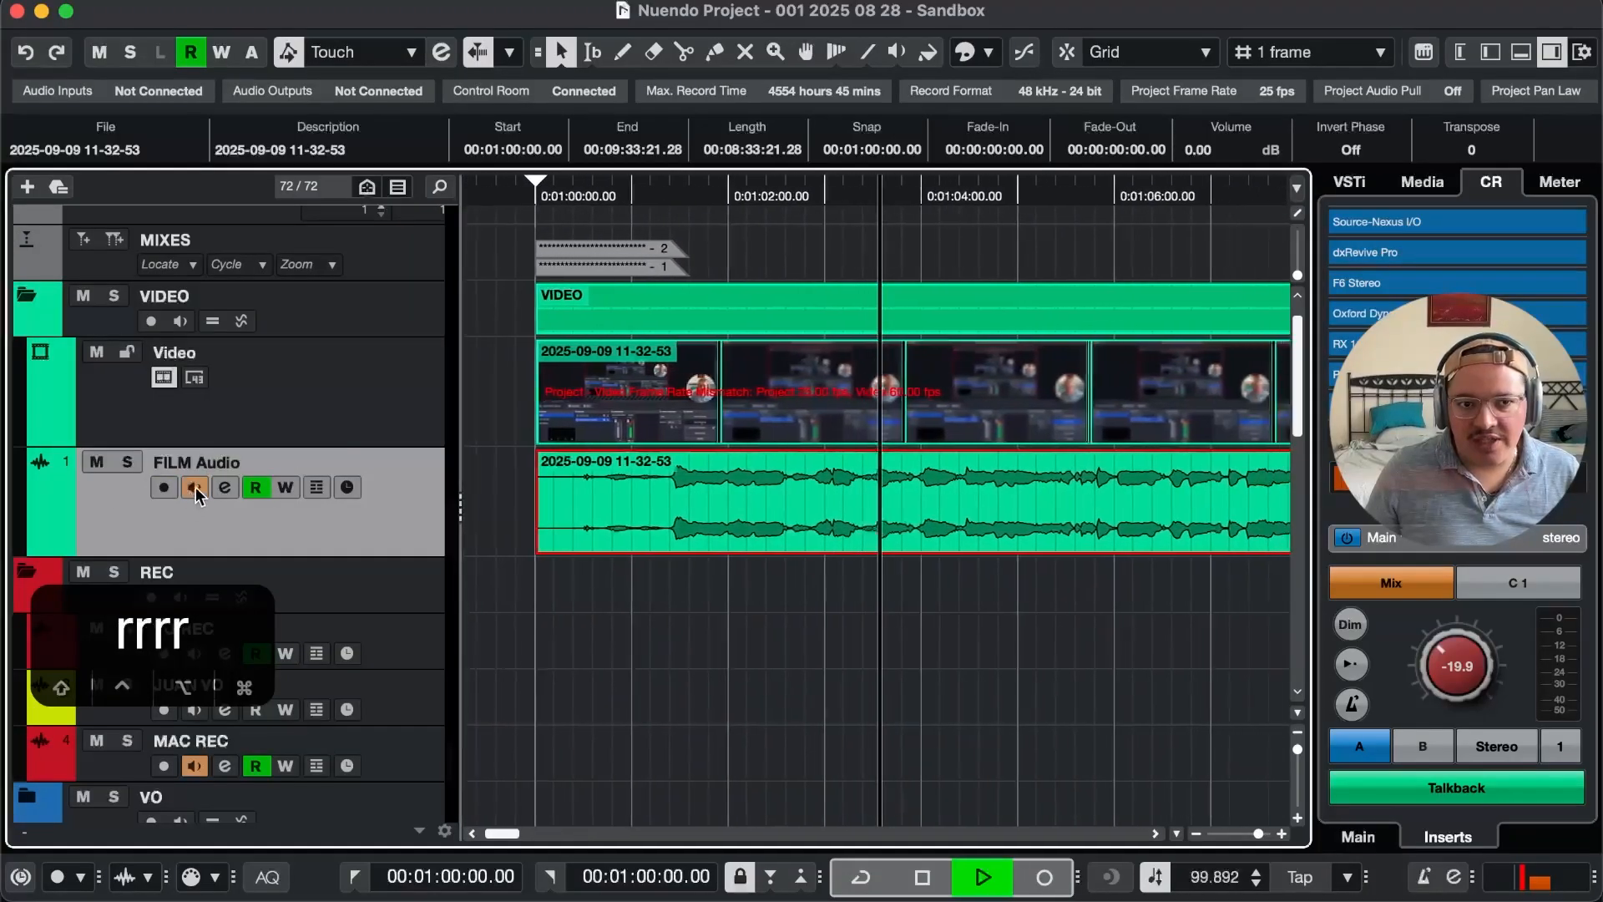
pyautogui.press('r')
pyautogui.hotkey('ctrl', 'a')
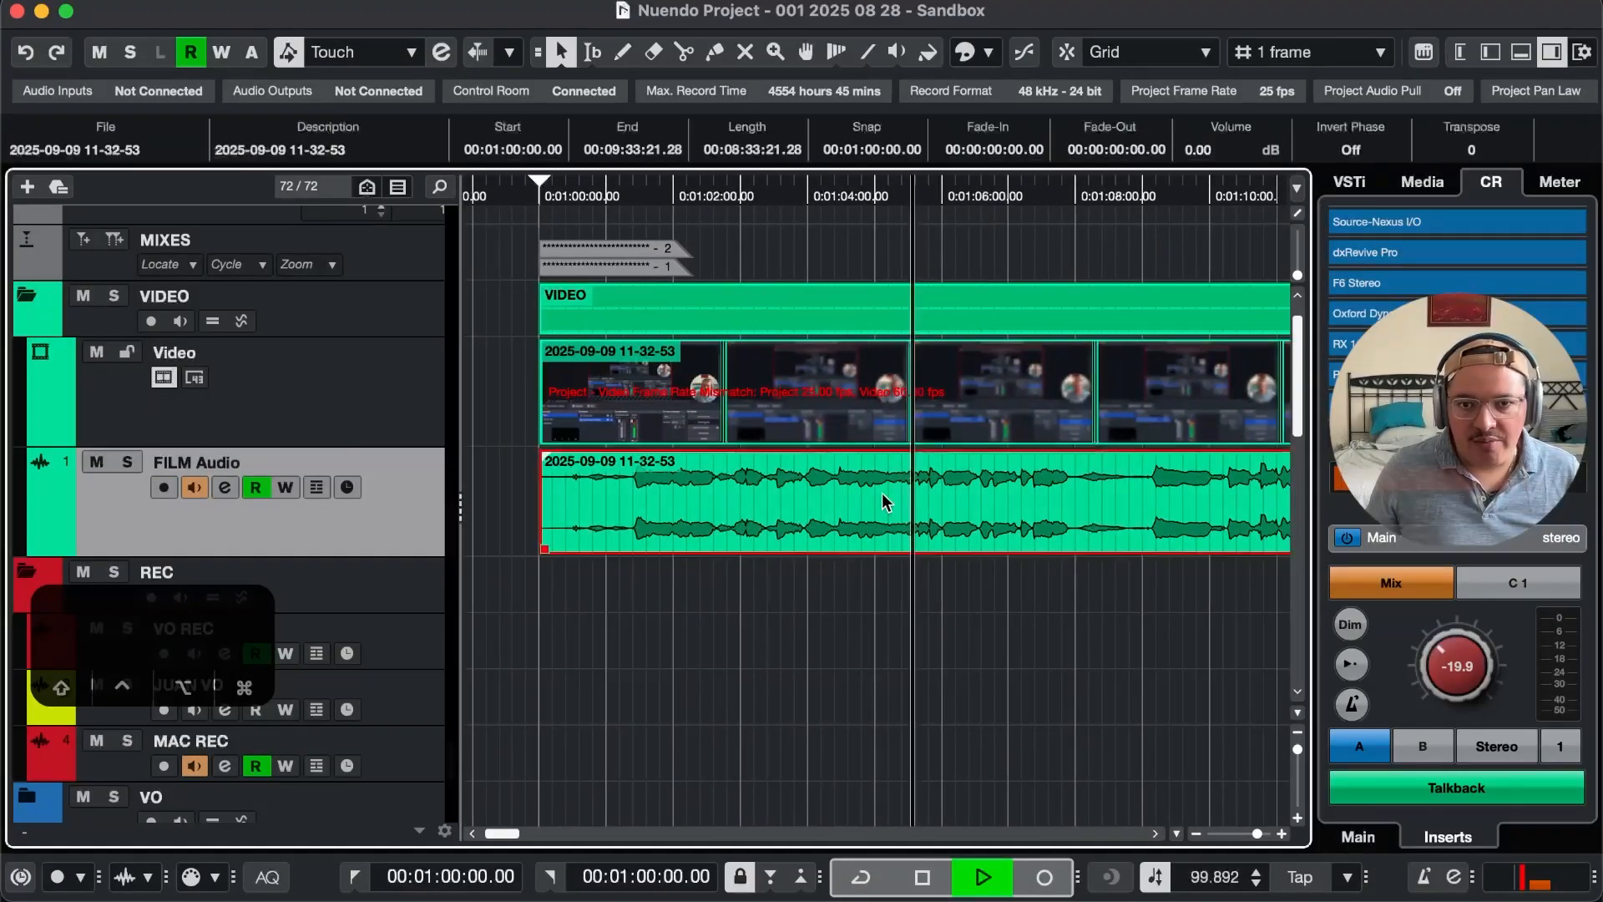
pyautogui.press('space')
pyautogui.press('g')
pyautogui.press('F2')
pyautogui.press('F2')
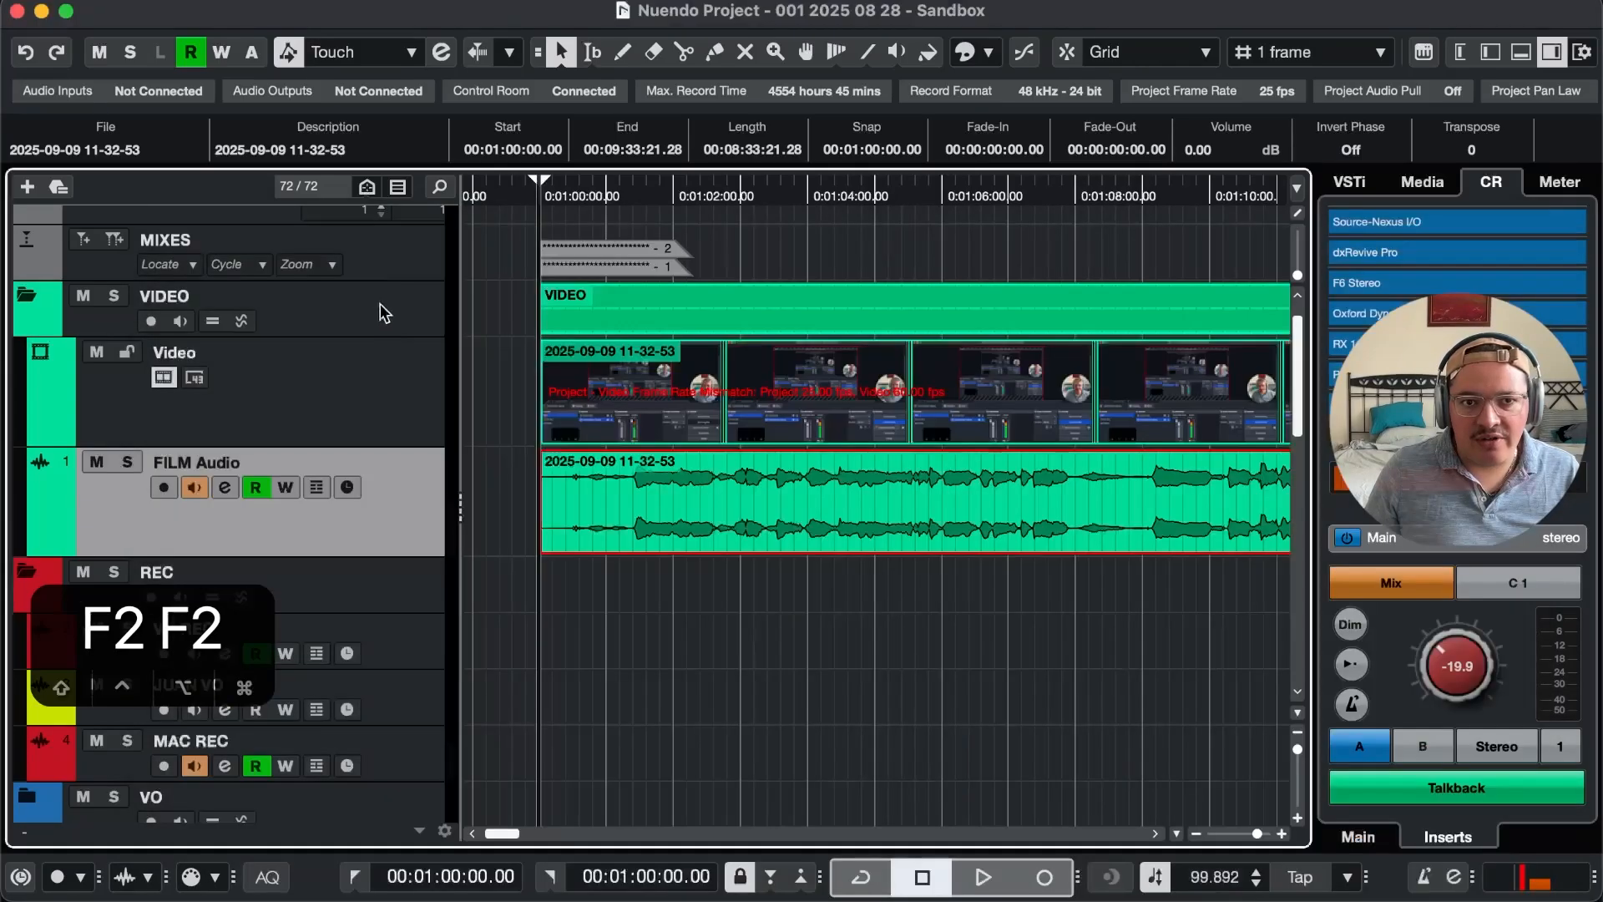
# Step: Switch to iZotope RX 11 Audio Editor, zoom in to the first four seconds of the recording, and play it
pyautogui.press('super+Tab')
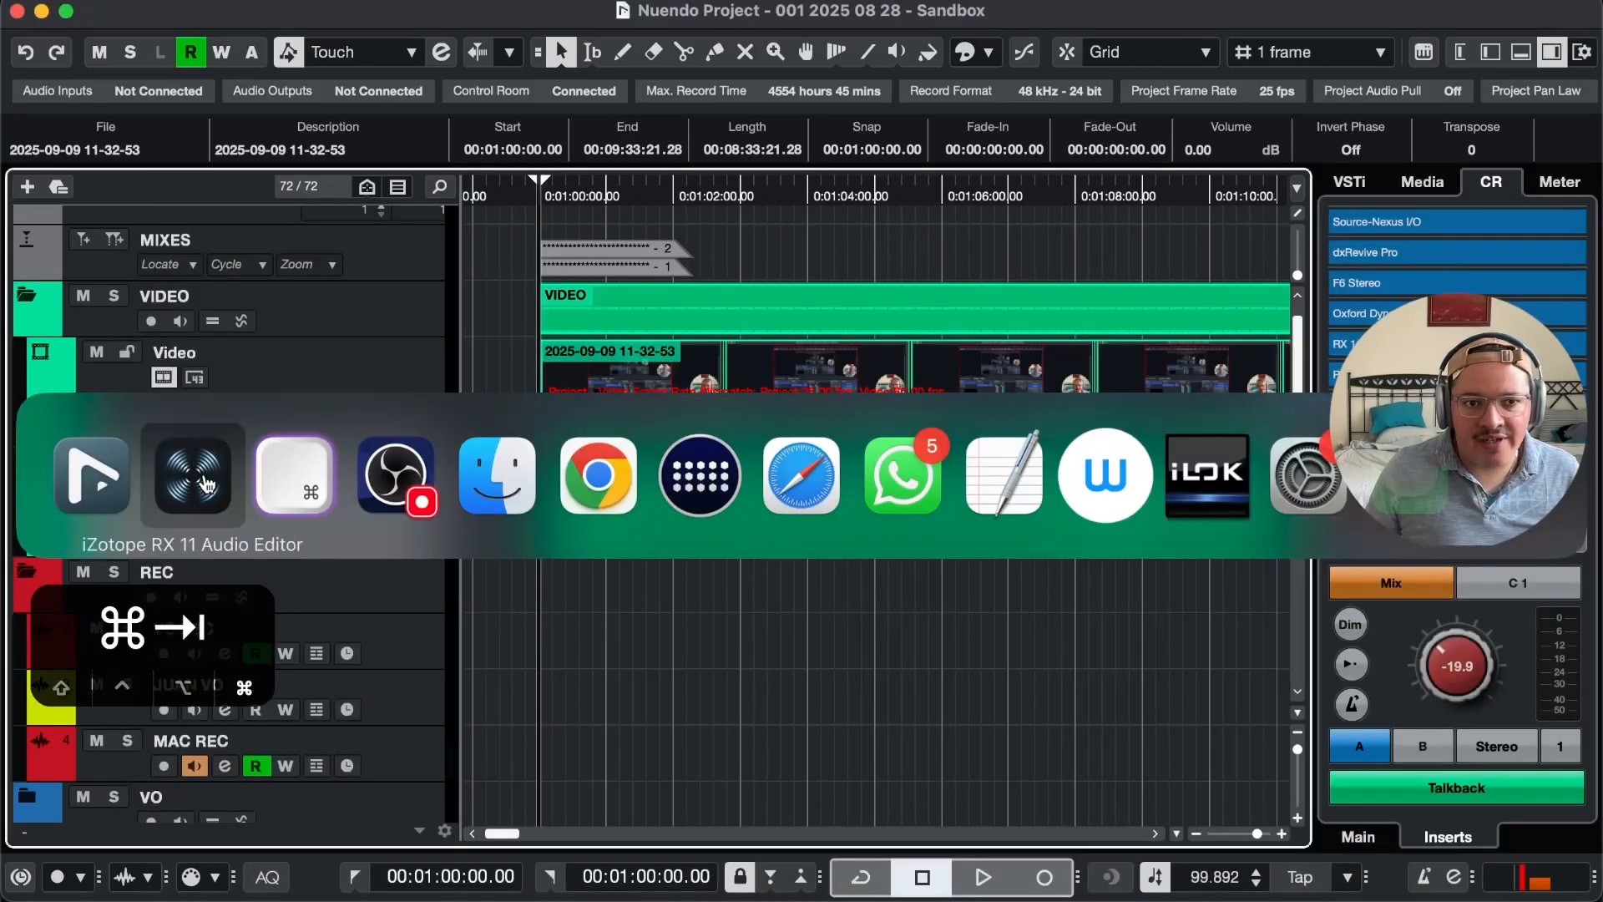
pyautogui.press('t')
pyautogui.press('t')
pyautogui.press('t')
pyautogui.press('t')
pyautogui.press('t')
pyautogui.press('t')
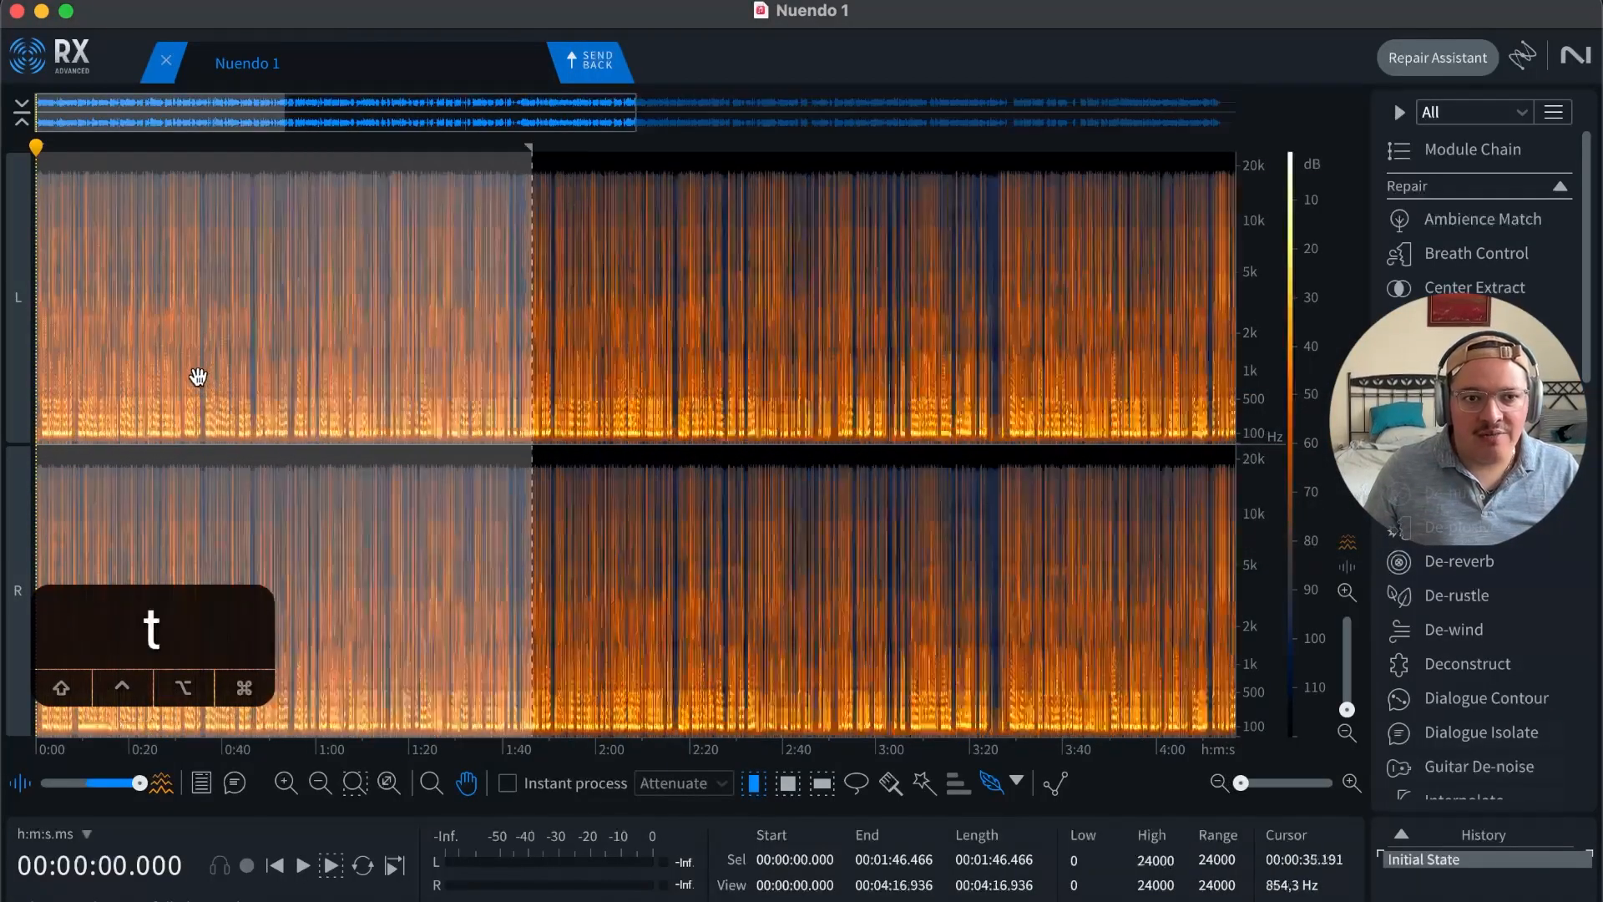
pyautogui.press('space')
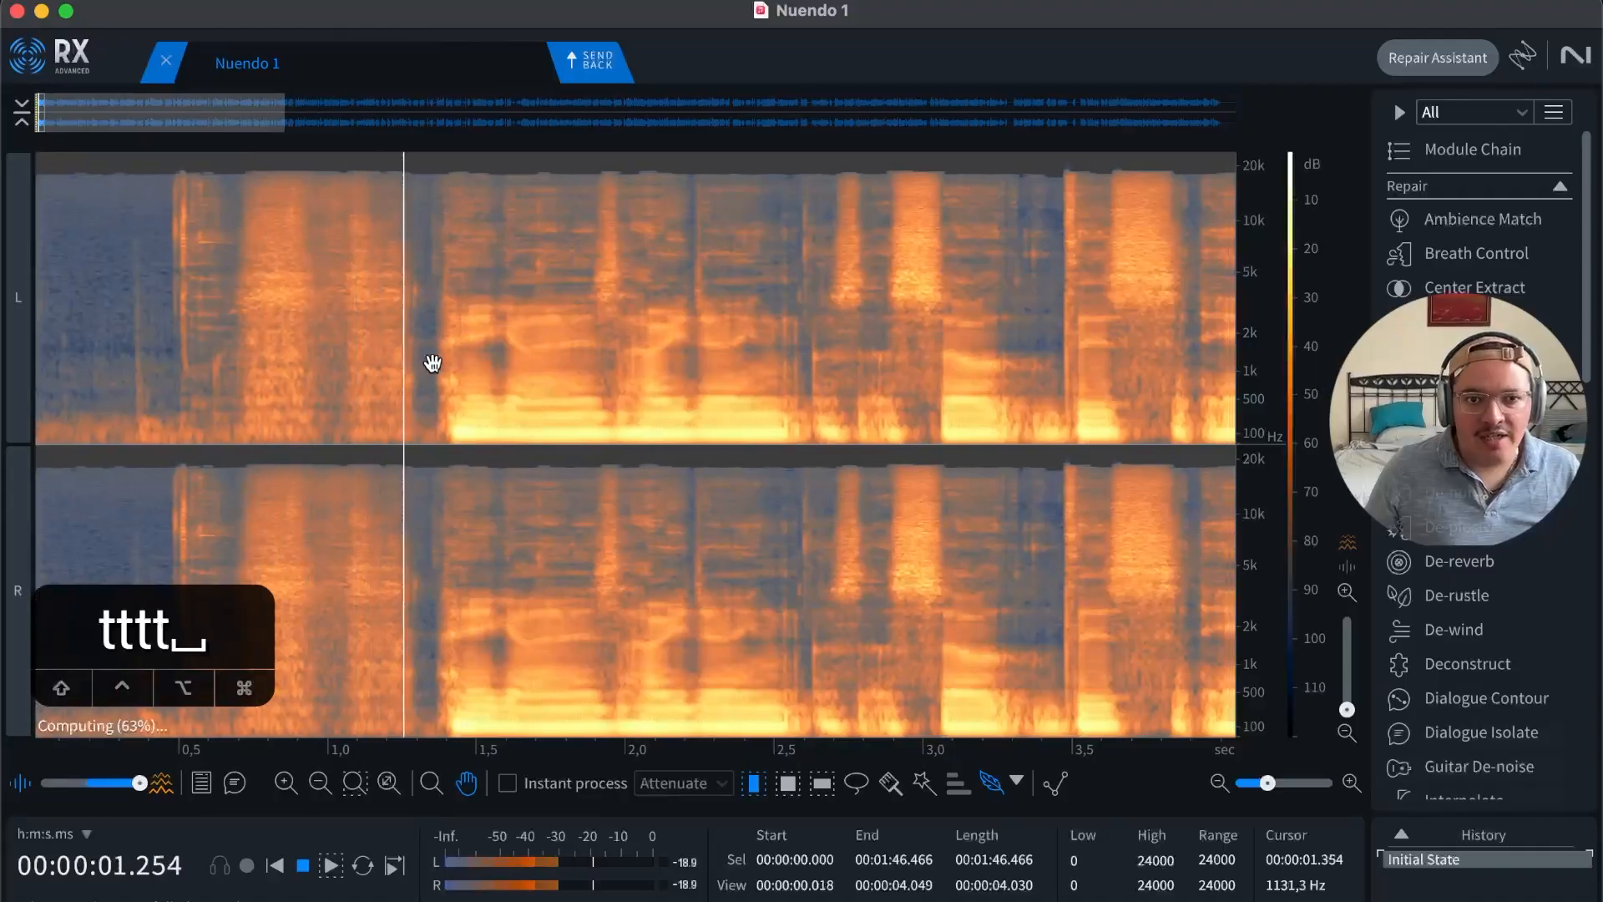
# Step: Stop playback and select 00:00:02.498 to 00:00:04.631 with the time selection tool in a 16-second view
pyautogui.press('1')
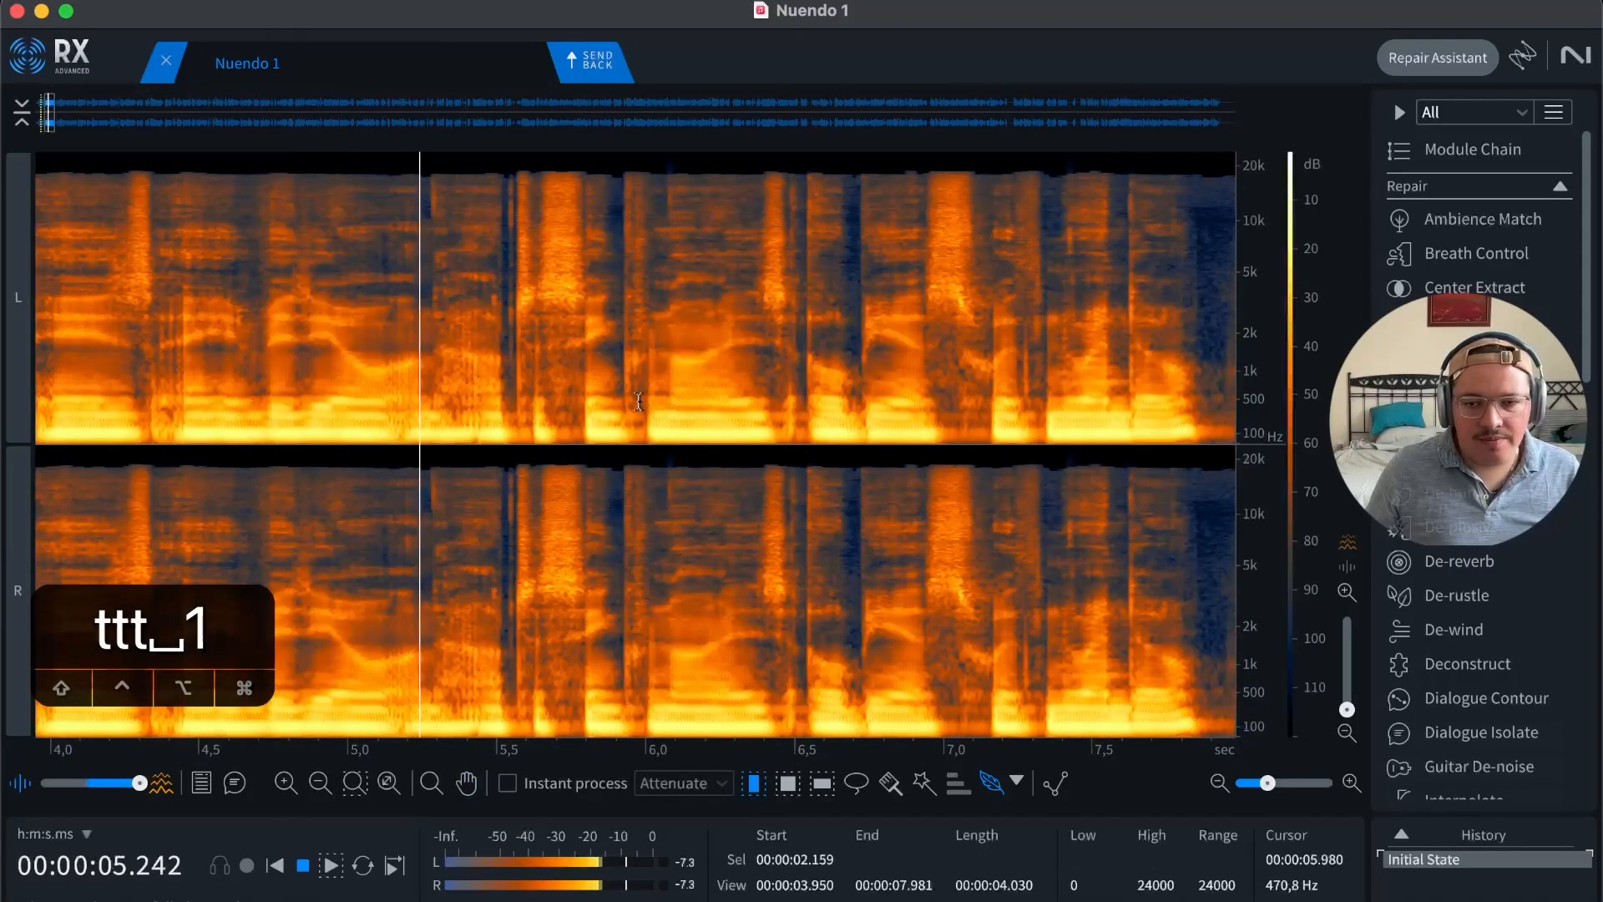
pyautogui.press('r')
pyautogui.press('space')
pyautogui.press('r')
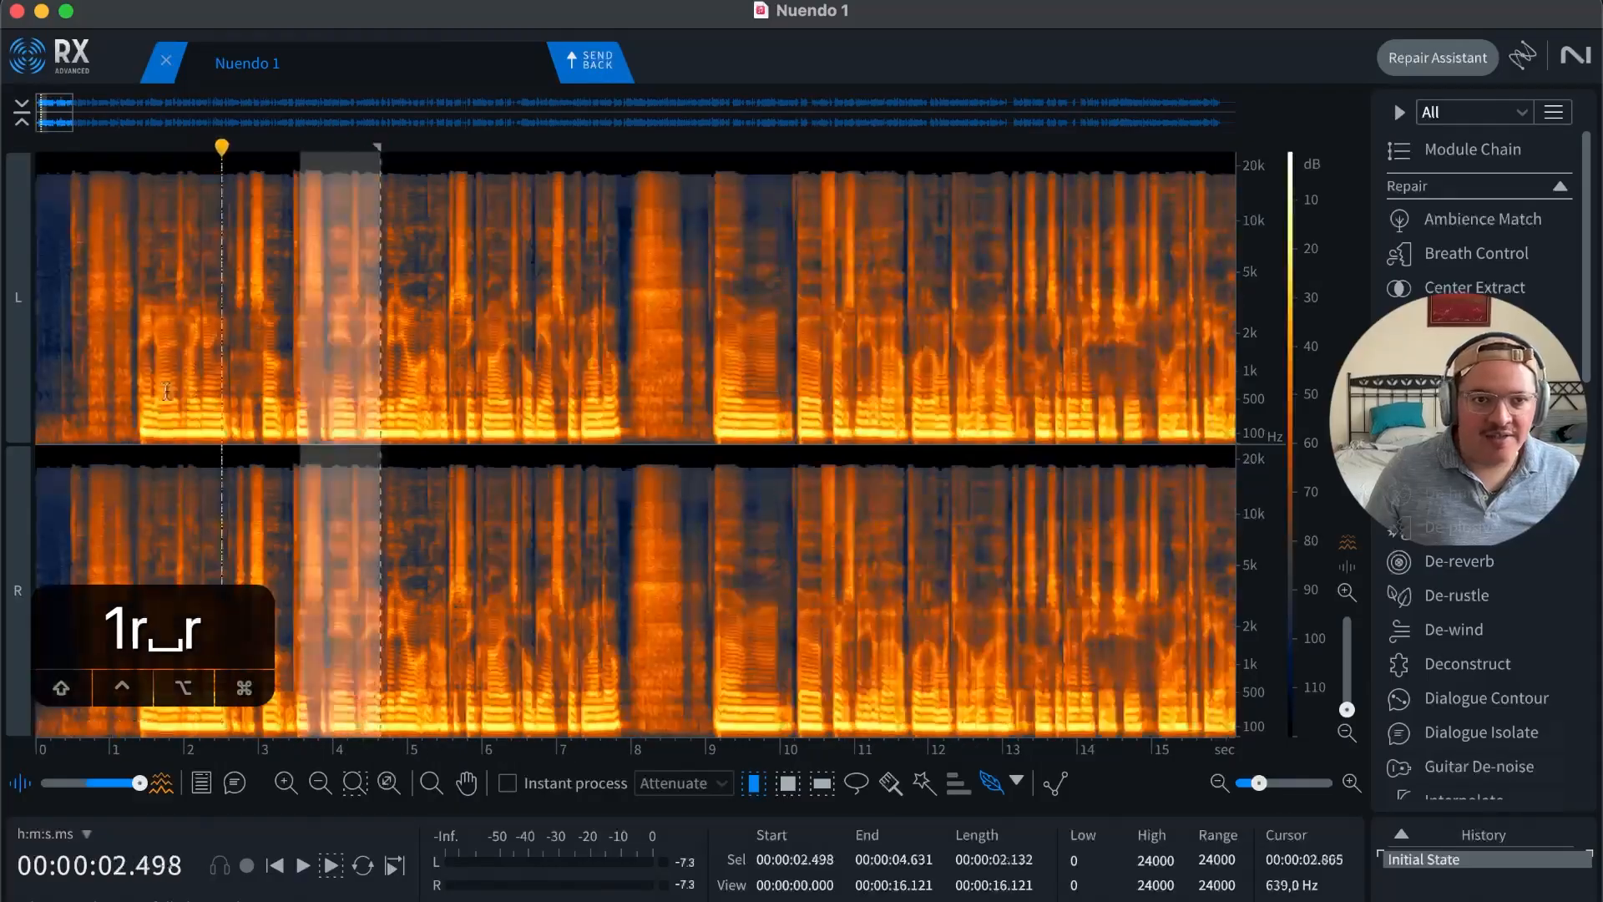
# Step: Try De-hum on the first 4.631 seconds of the recording and undo it
pyautogui.press('g')
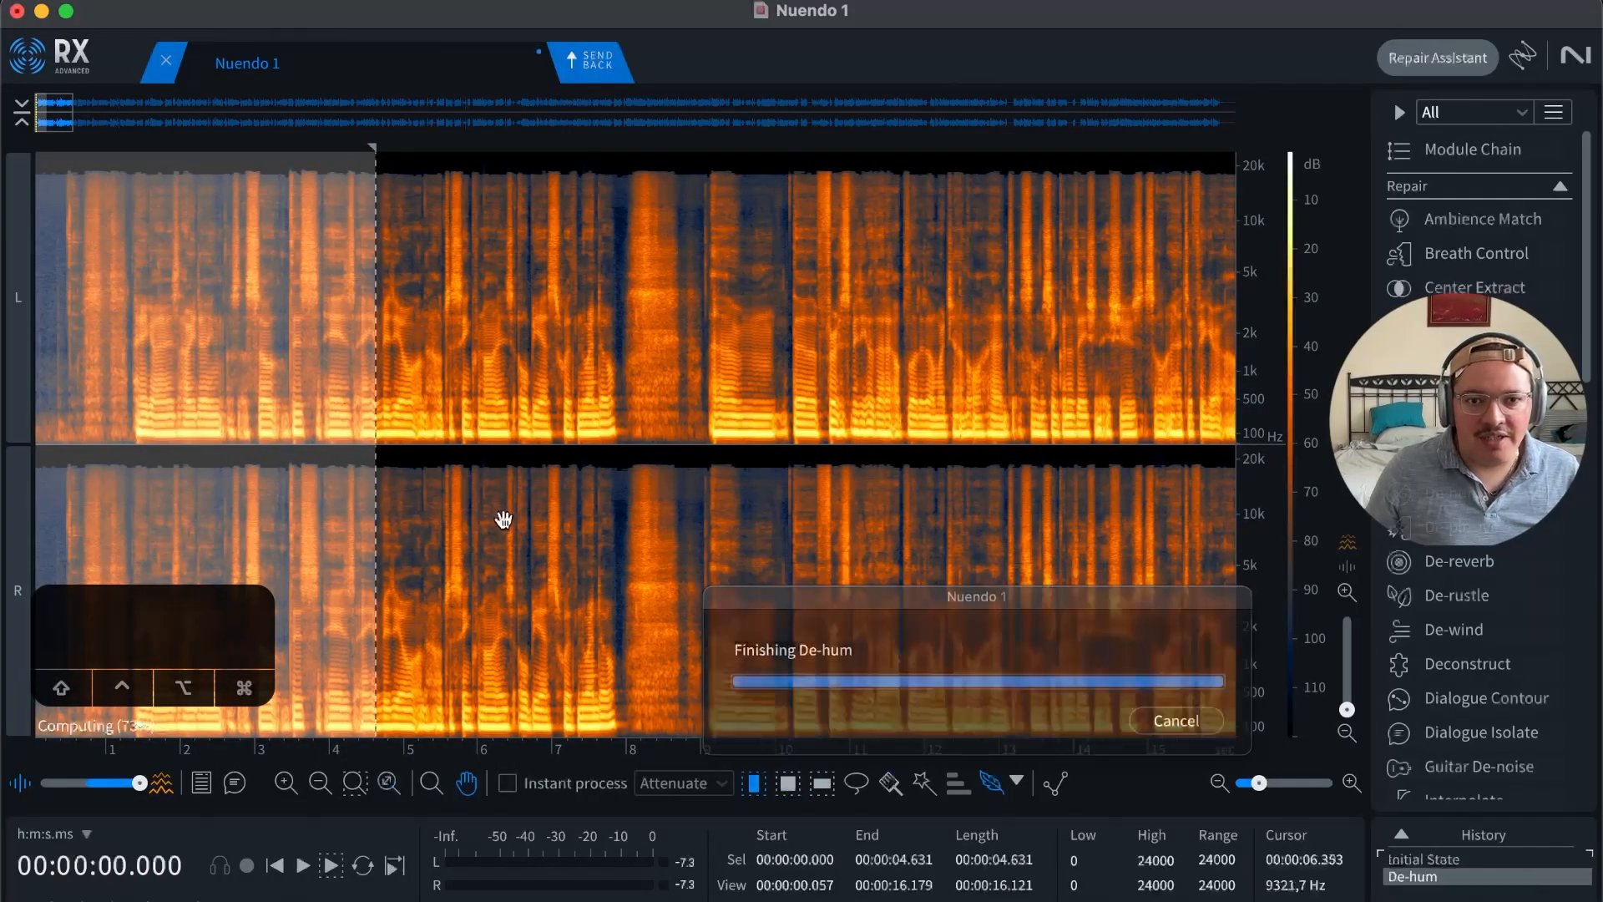
pyautogui.press('1')
pyautogui.press('z')
# Step: Zoom in to the first four seconds, place the playhead at 00:00:00.267, and briefly start and stop playback
pyautogui.press('t')
pyautogui.press('t')
pyautogui.click(155, 380)
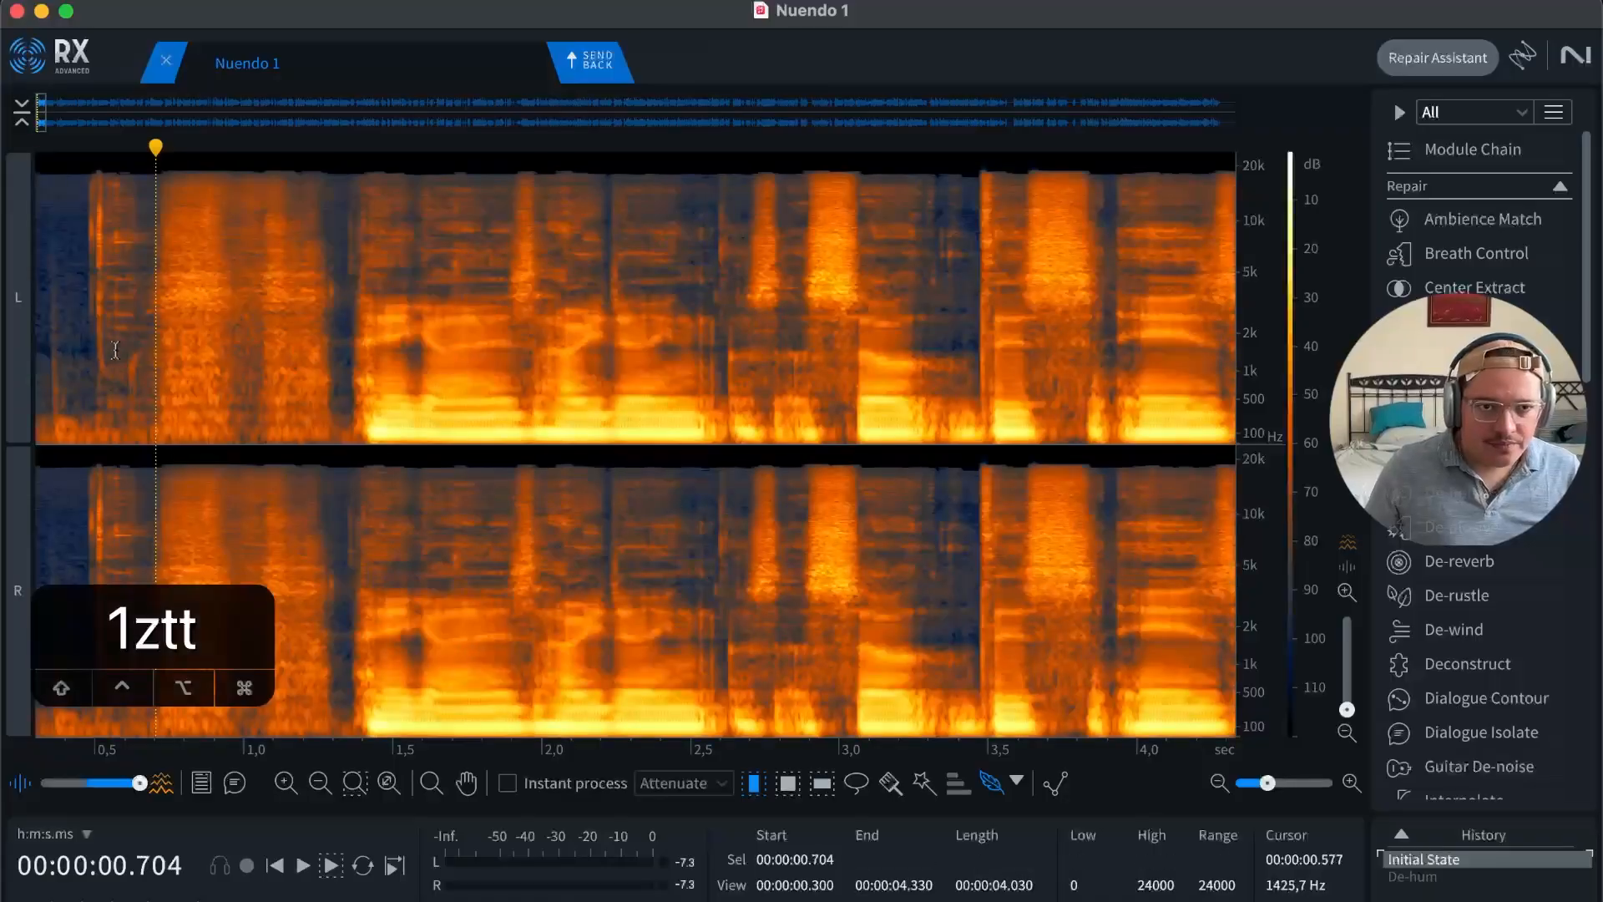
pyautogui.moveTo(211, 359); pyautogui.dragTo(25, 364)
pyautogui.click(237, 365)
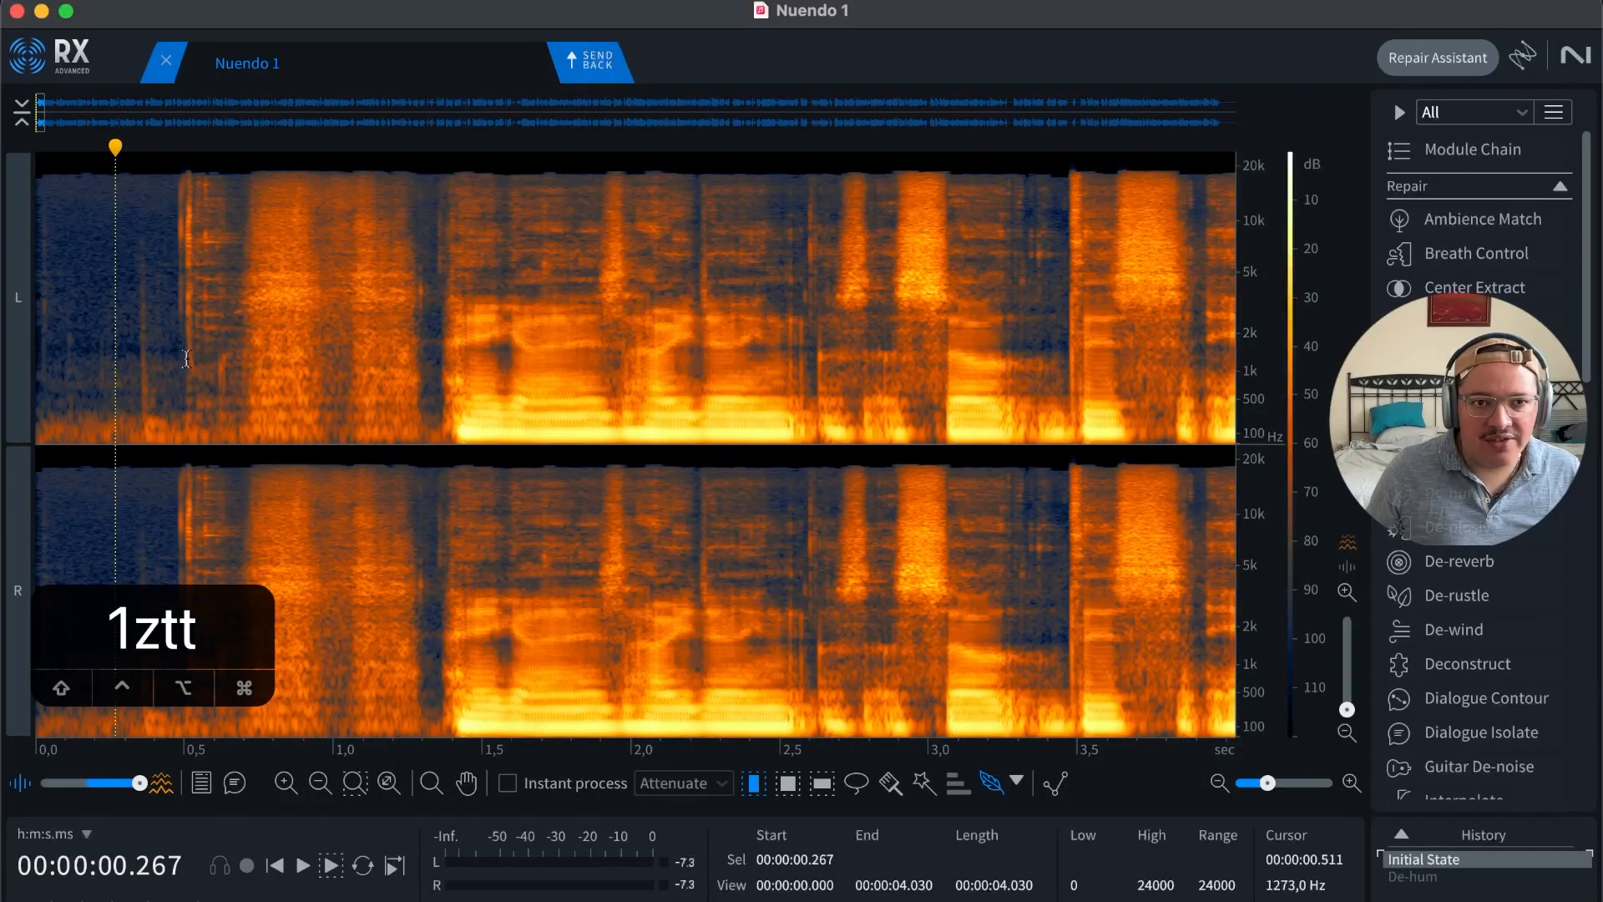
pyautogui.press('space')
pyautogui.press('space')
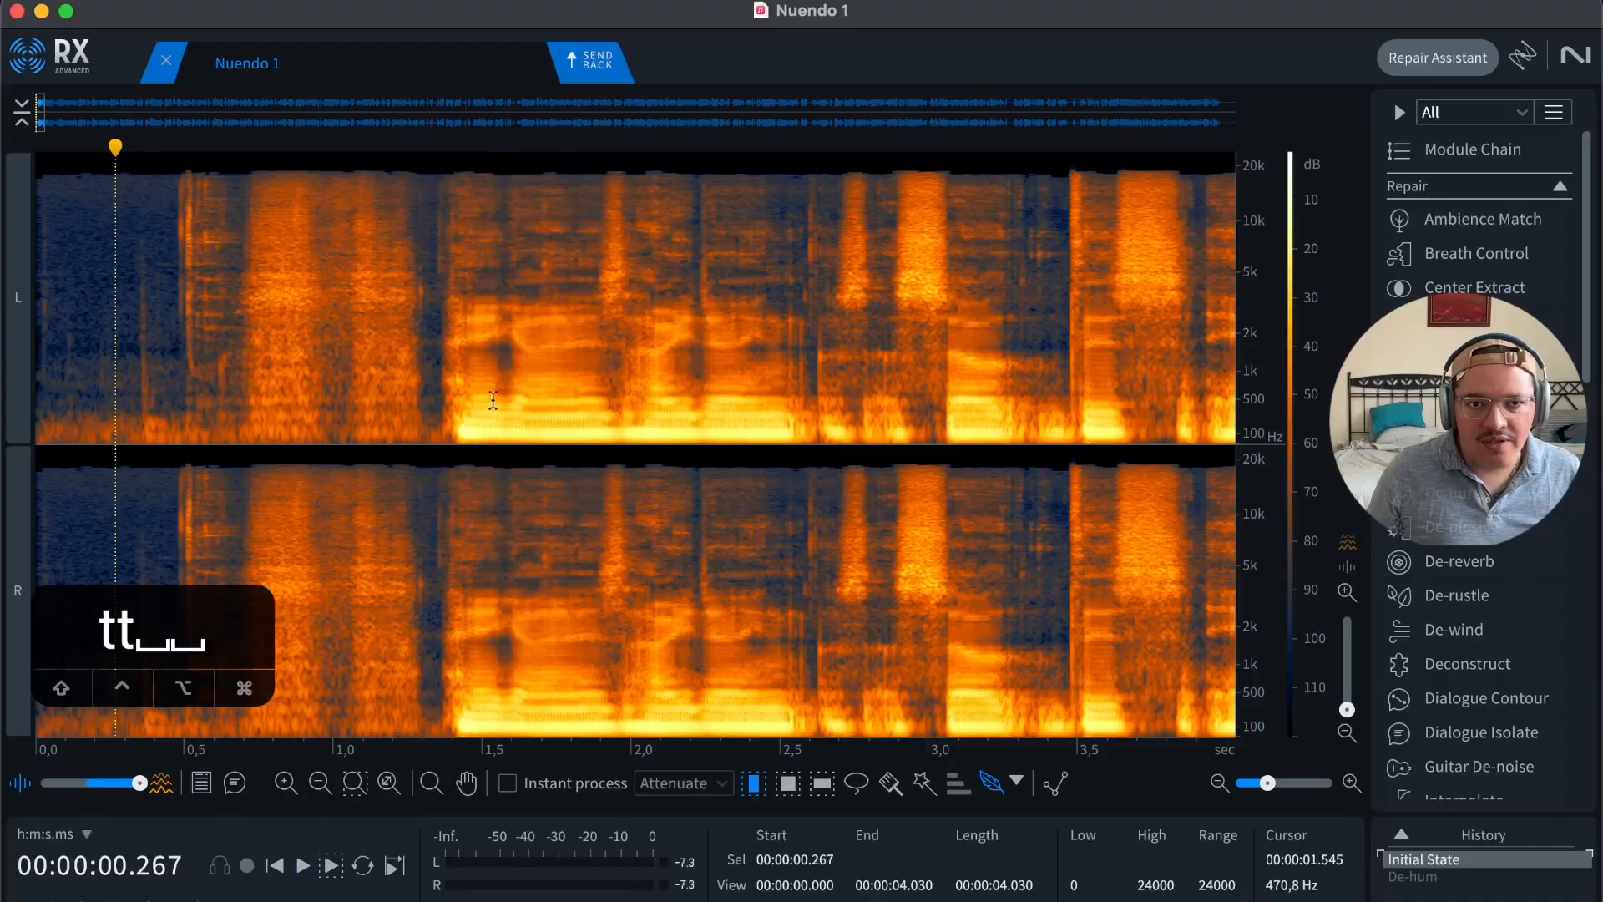
# Step: Silence about the first 1.4 seconds of the recording and select the range 00:00:01.221 to 00:00:02.047
pyautogui.moveTo(444, 407); pyautogui.dragTo(25, 369)
pyautogui.press('Delete')
pyautogui.moveTo(532, 366); pyautogui.dragTo(518, 368)
pyautogui.click(344, 383)
pyautogui.moveTo(398, 343); pyautogui.dragTo(643, 394)
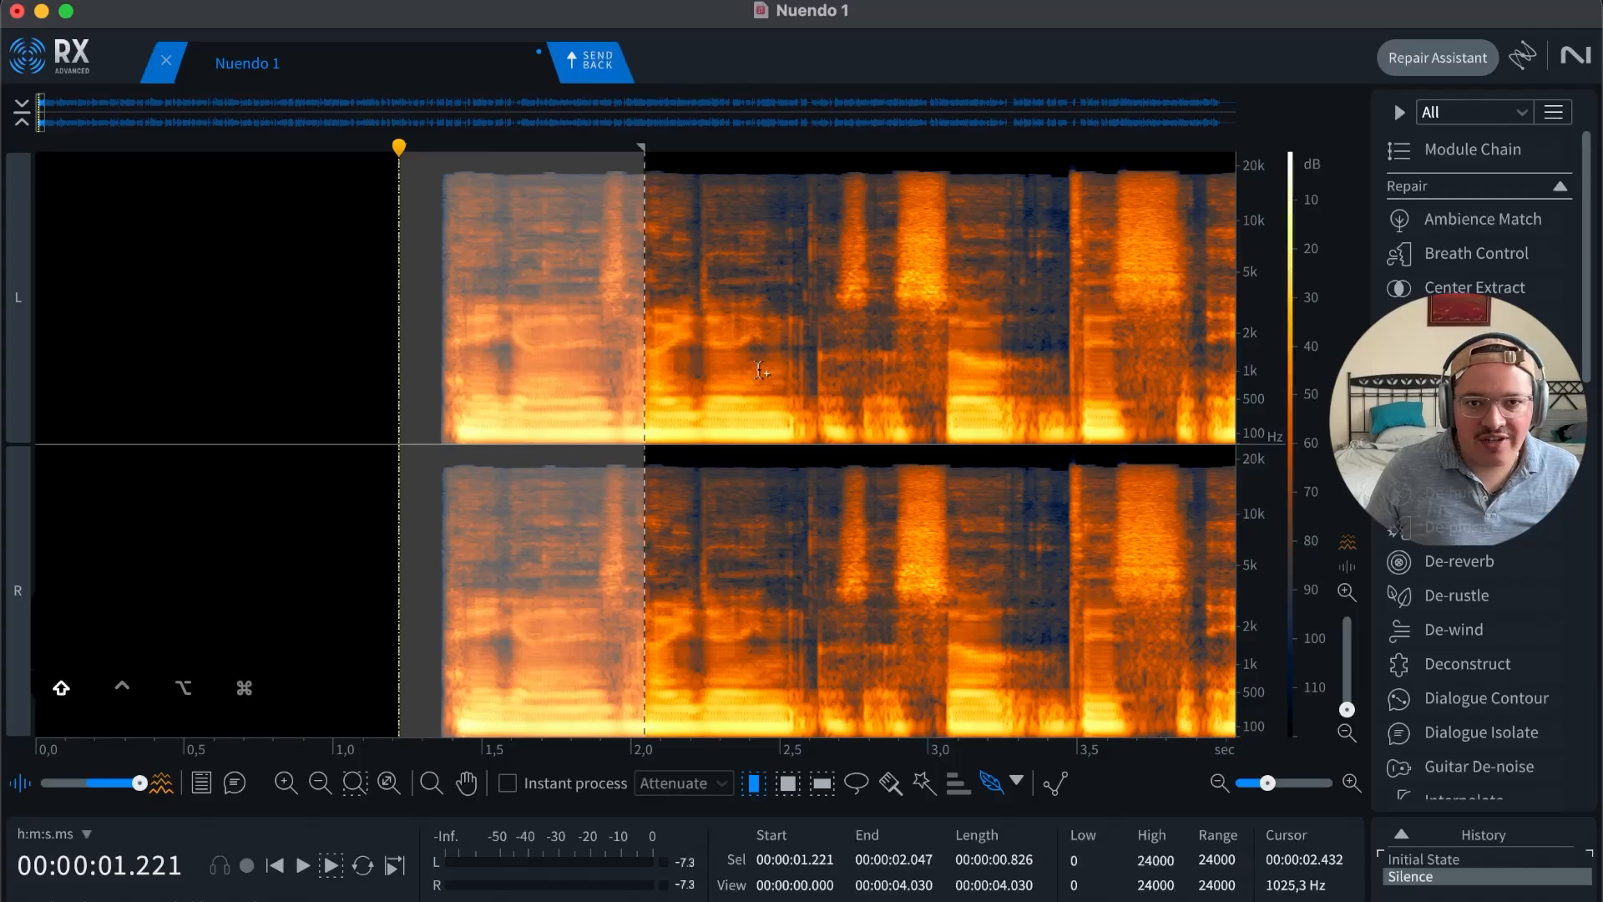
# Step: Try silencing the range 00:00:01.746 to 00:00:02.500, compare it using undo and redo, and leave the edit undone
pyautogui.moveTo(446, 385); pyautogui.dragTo(440, 387)
pyautogui.click(720, 371)
pyautogui.moveTo(556, 364); pyautogui.dragTo(780, 376)
pyautogui.press('Delete')
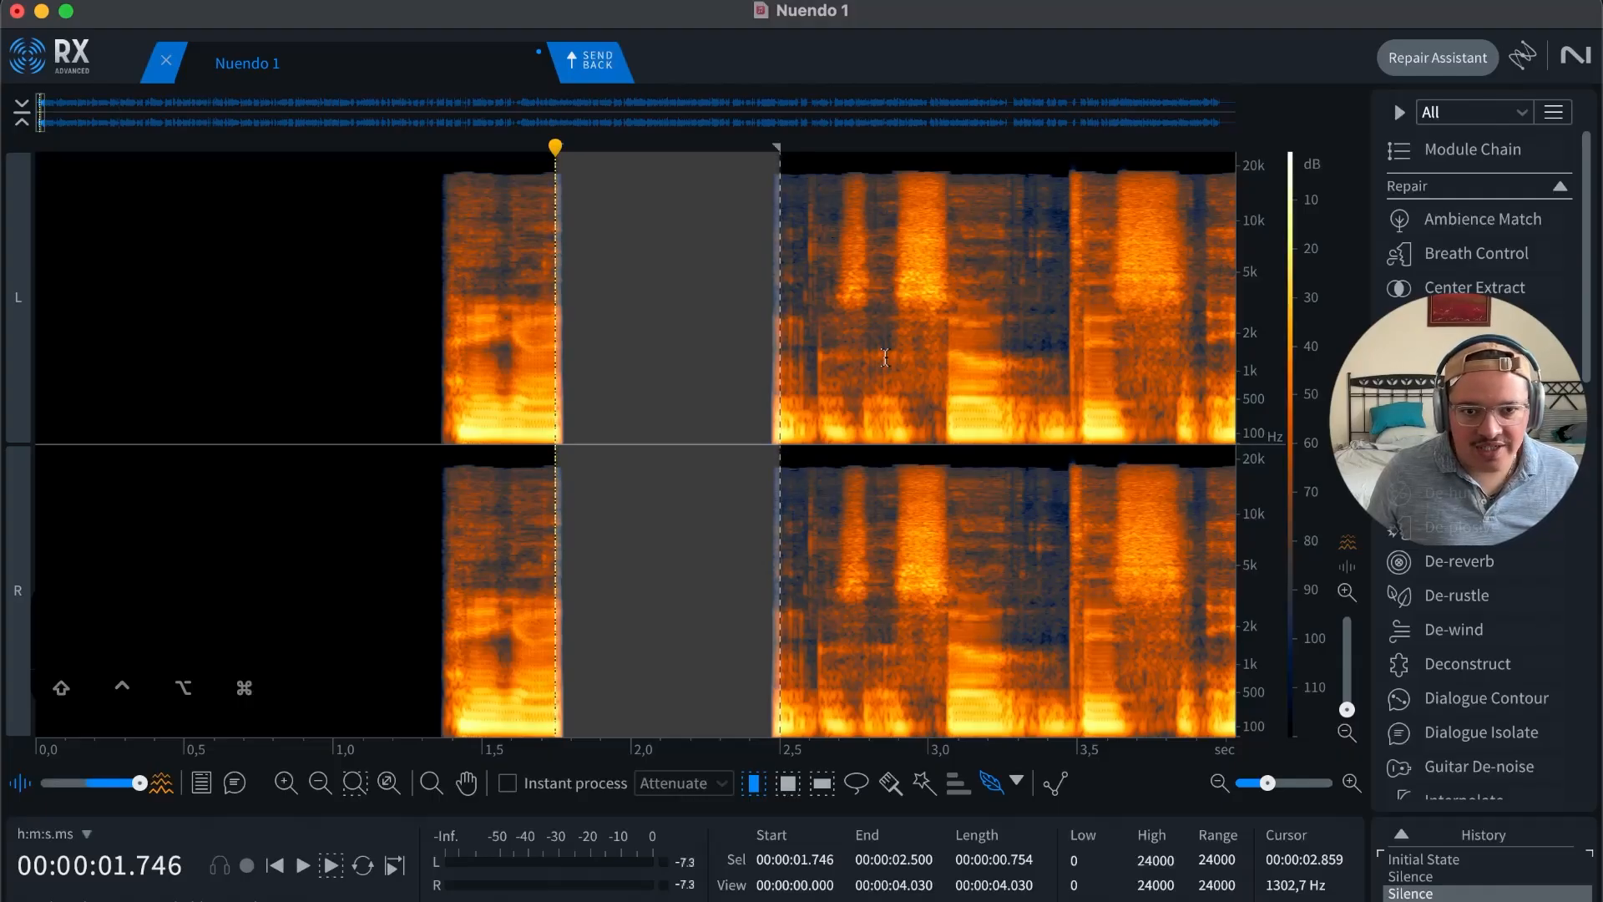
pyautogui.press('super+z')
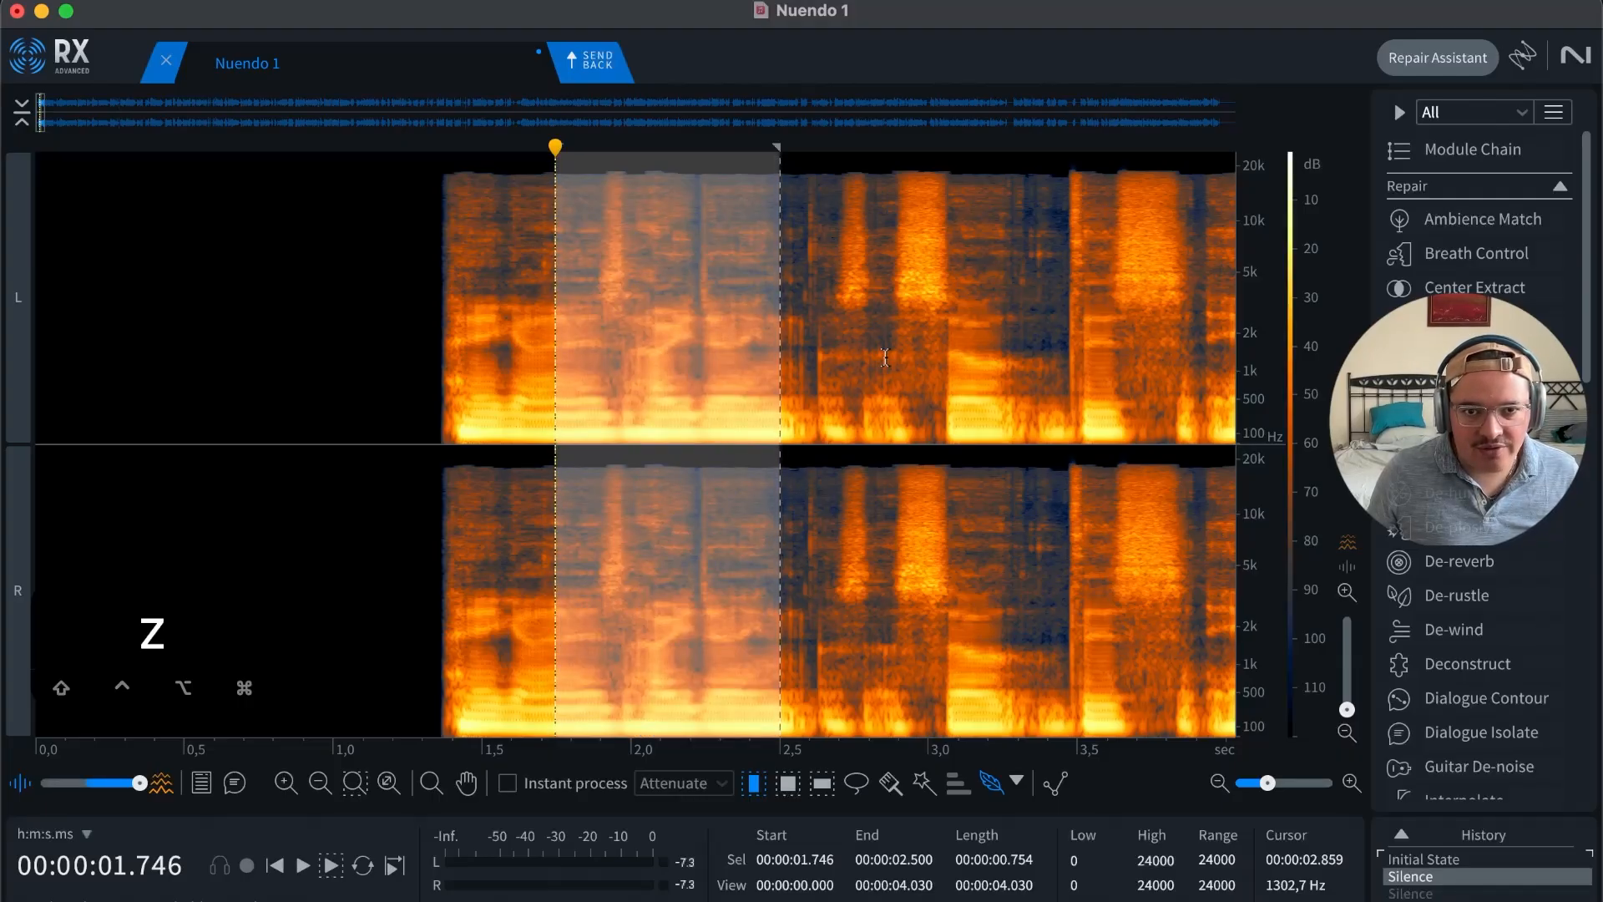
pyautogui.press('super+shift+z')
pyautogui.press('super+z')
pyautogui.press('super+shift+z')
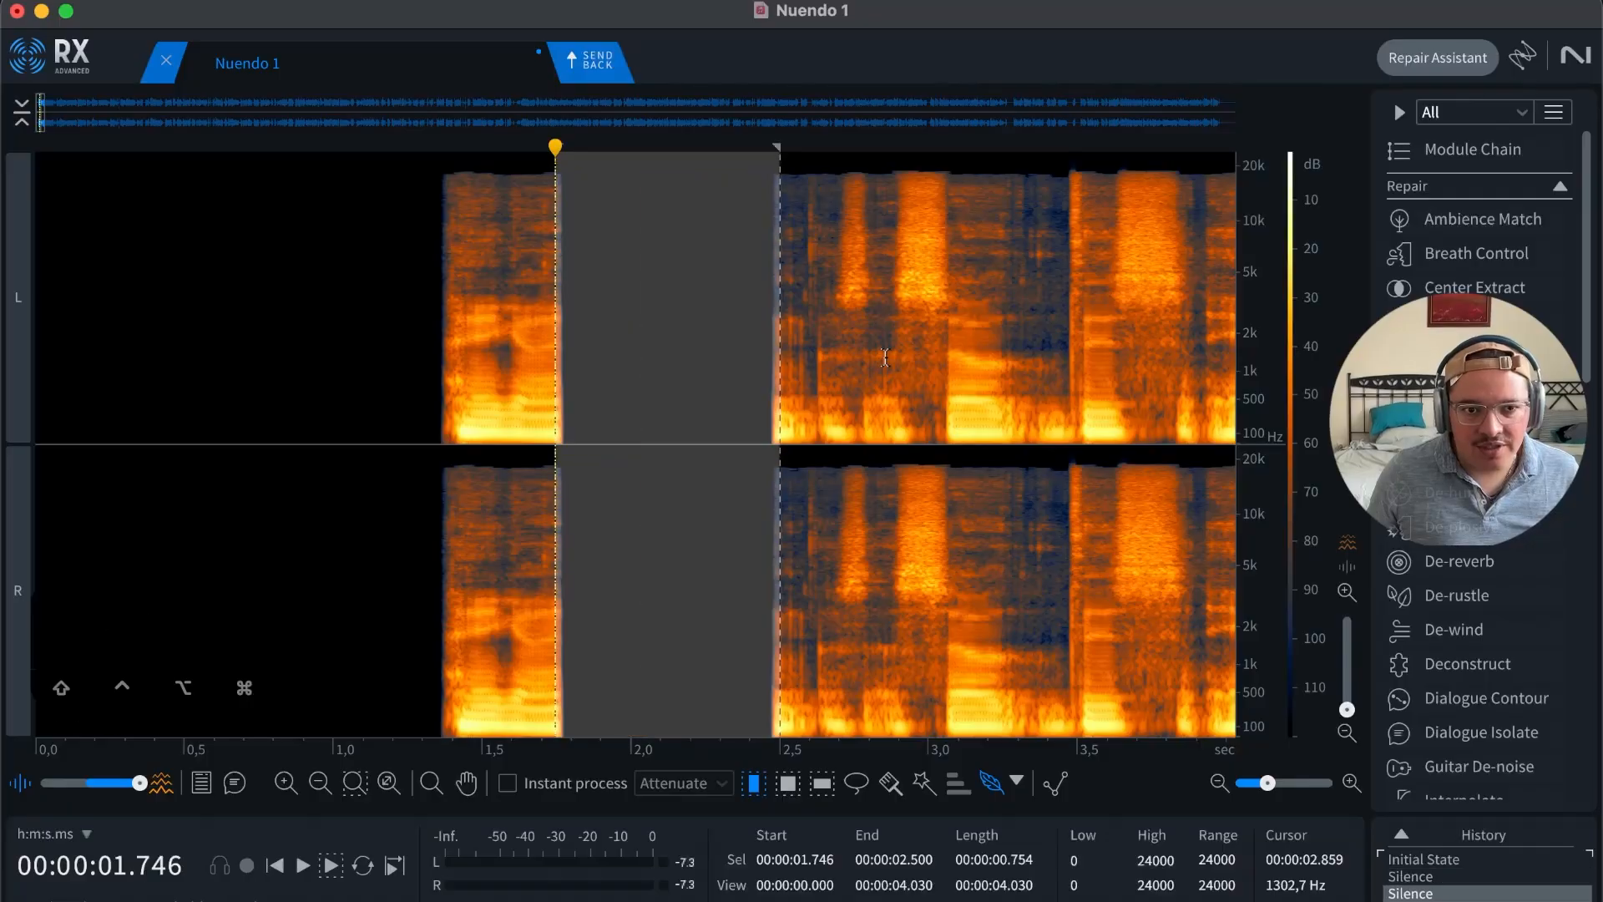
pyautogui.press('super+z')
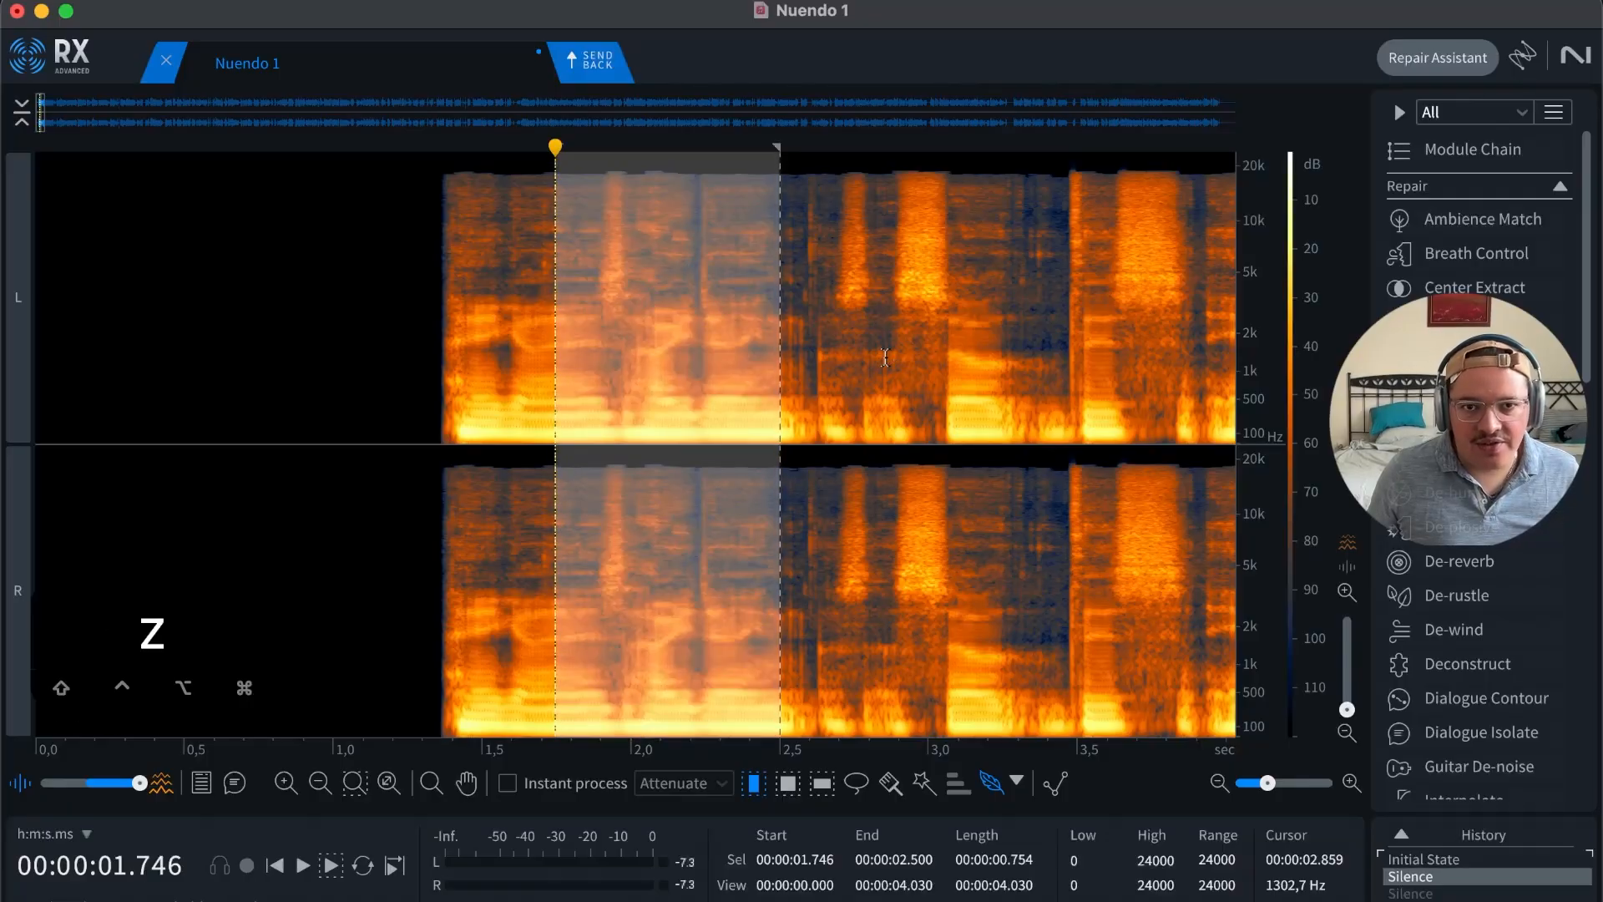
# Step: Switch to the Nuendo project and back to RX, then play the recording from 00:00:01.315 while zooming the timeline
pyautogui.press('super+Tab')
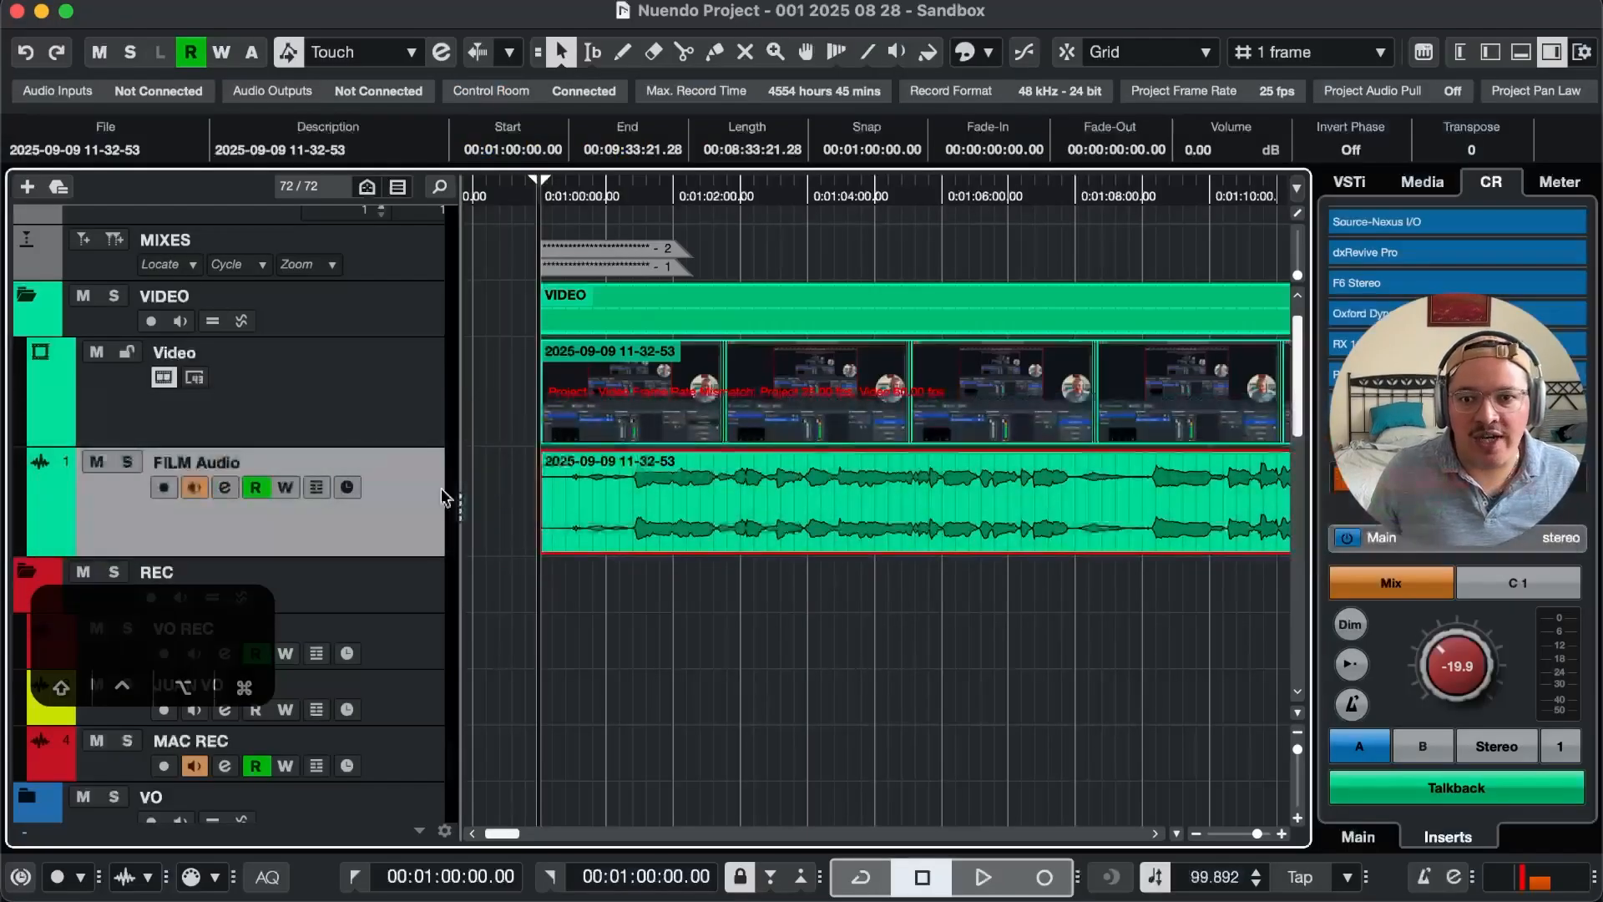
pyautogui.press('super+Tab')
pyautogui.click(427, 359)
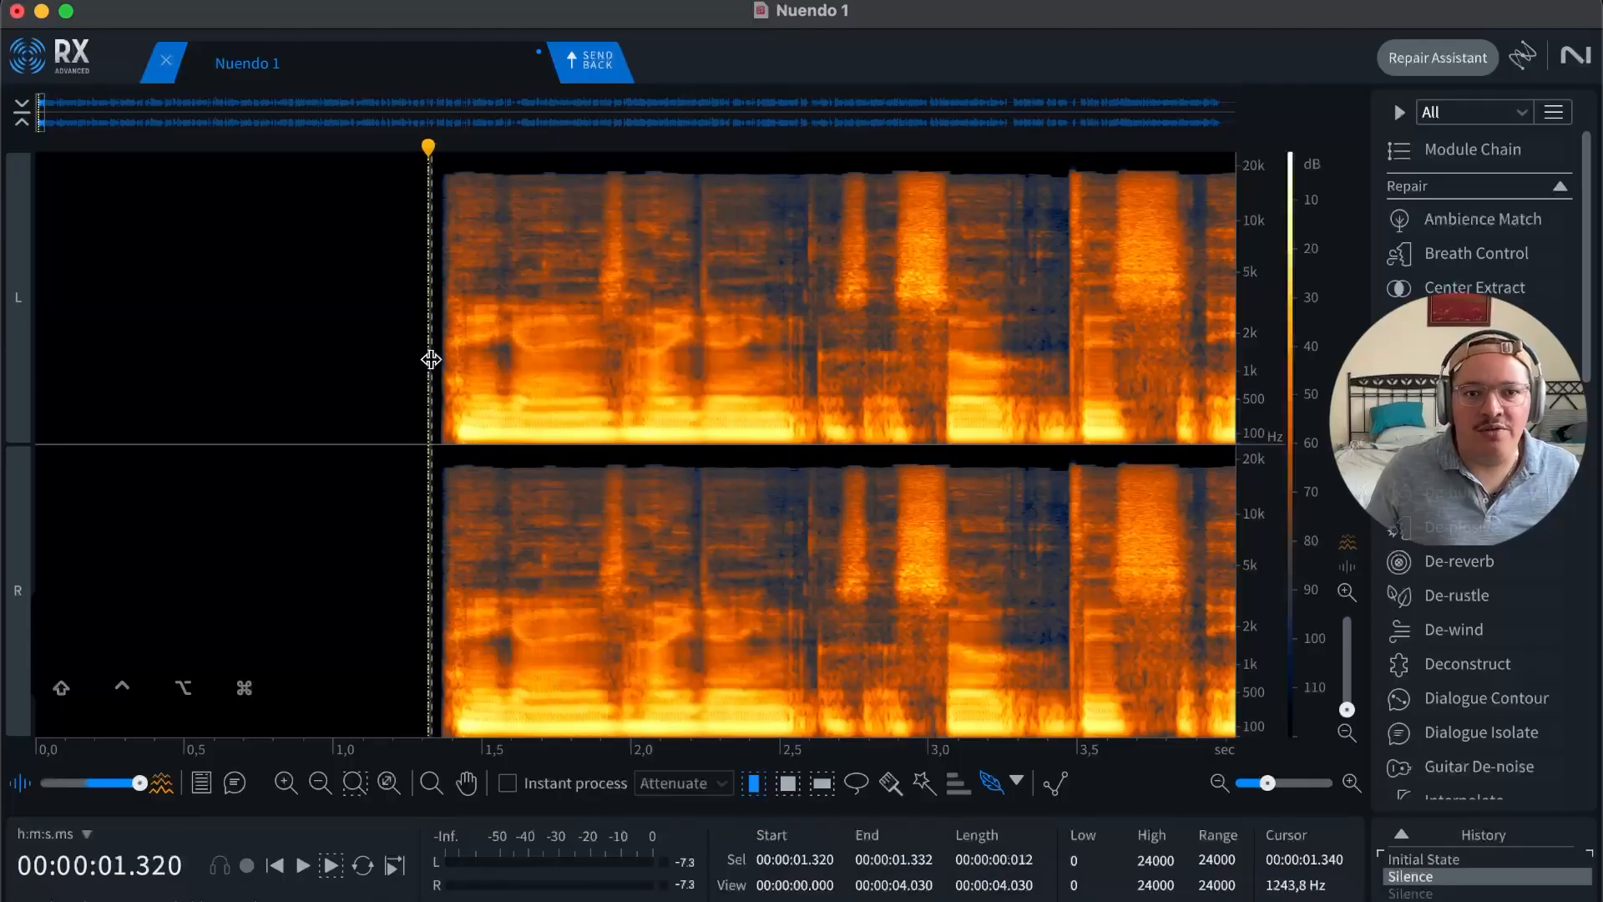
pyautogui.press('r')
pyautogui.press('space')
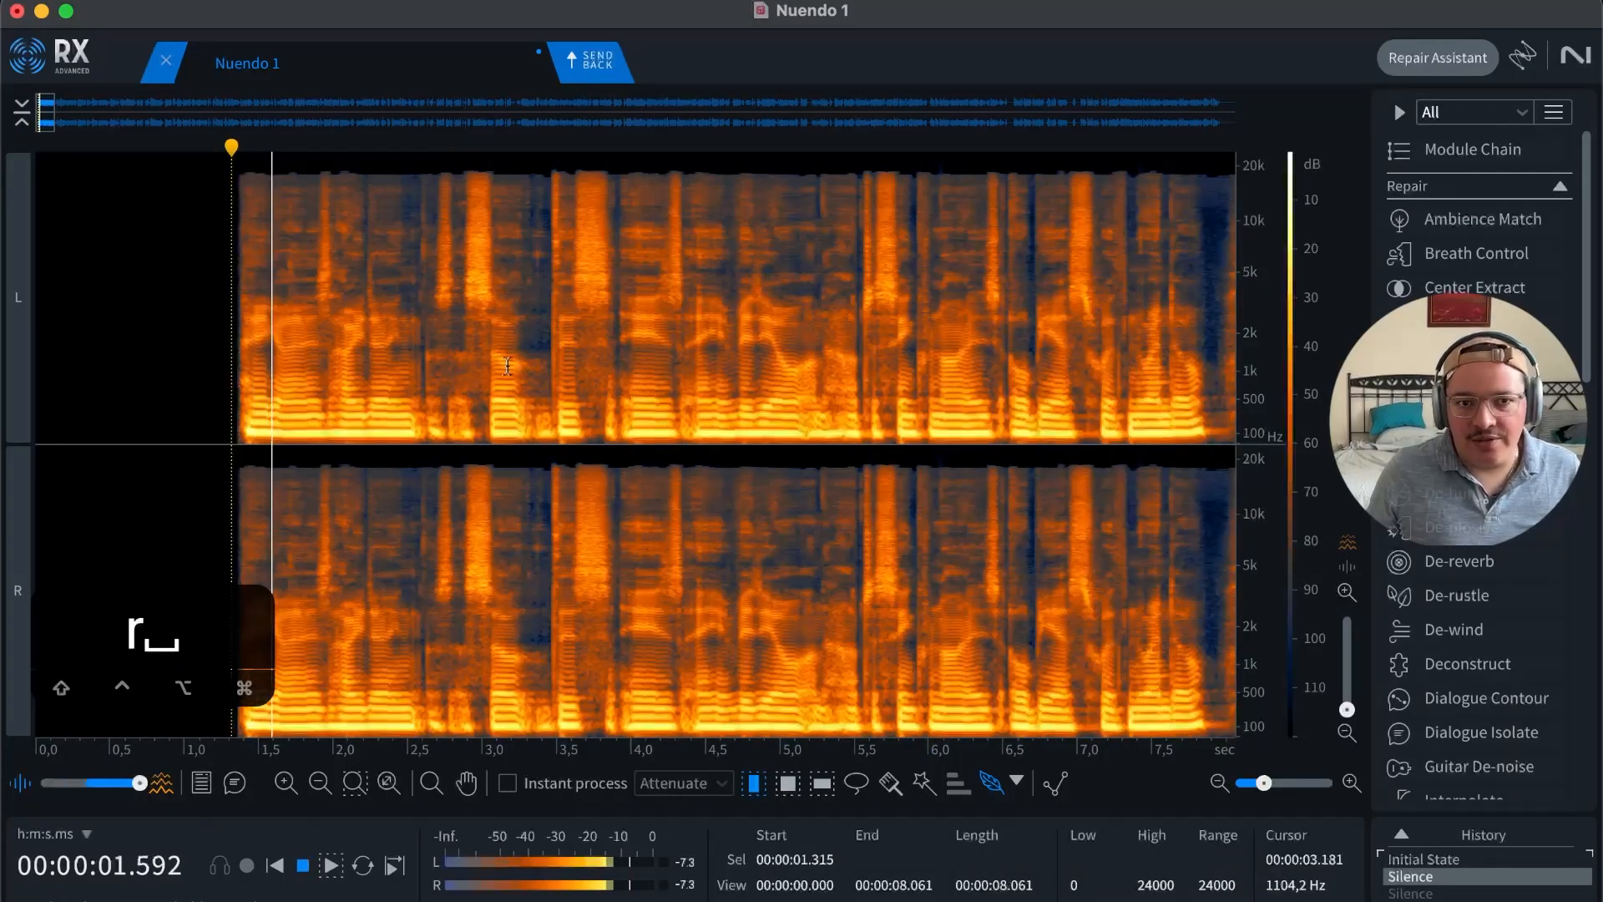
pyautogui.press('t')
pyautogui.press('t')
pyautogui.press('r')
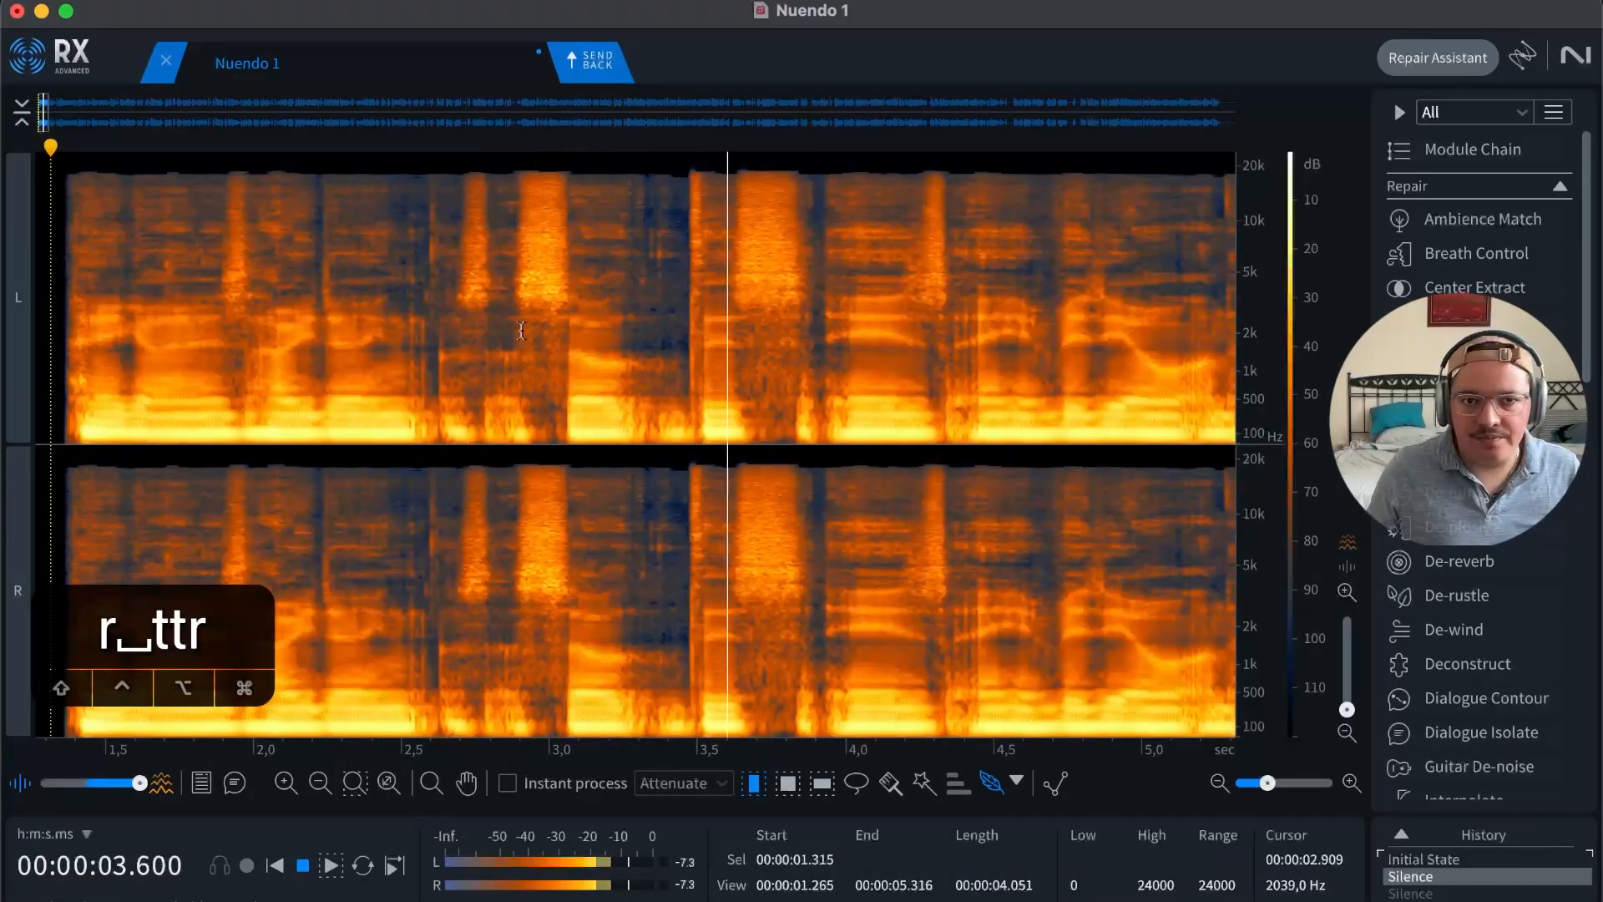
# Step: Move the playback start marker ahead to 00:00:05.500 and 00:00:07.178 during playback, zooming to about two seconds
pyautogui.click(847, 373)
pyautogui.press('r')
pyautogui.click(853, 376)
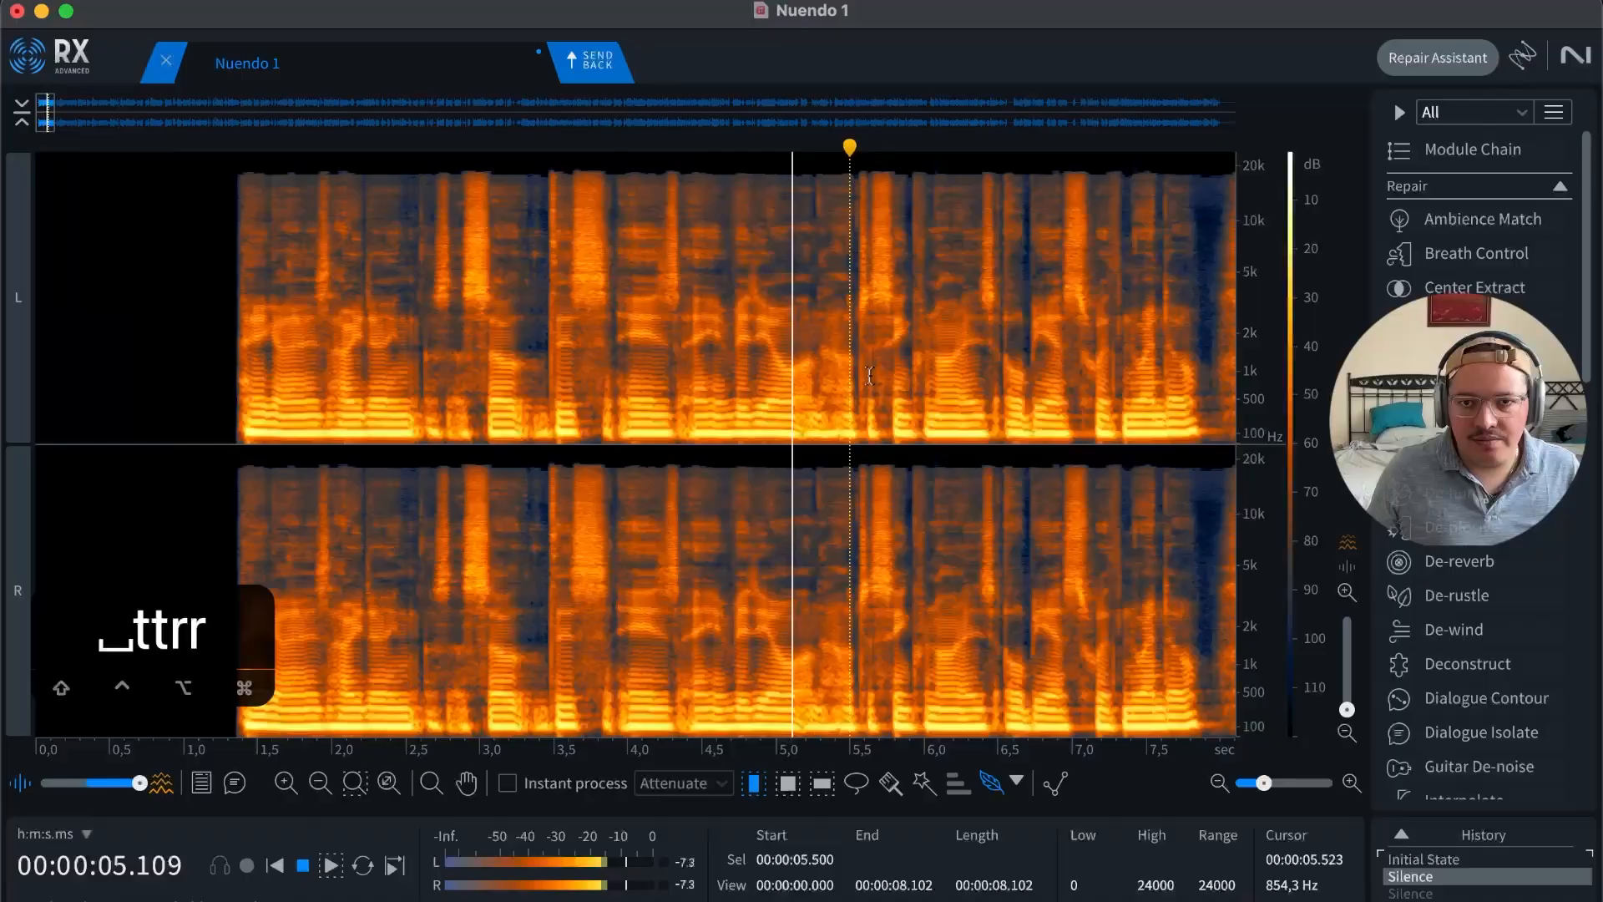
pyautogui.click(959, 367)
pyautogui.press('t')
pyautogui.click(922, 372)
pyautogui.press('t')
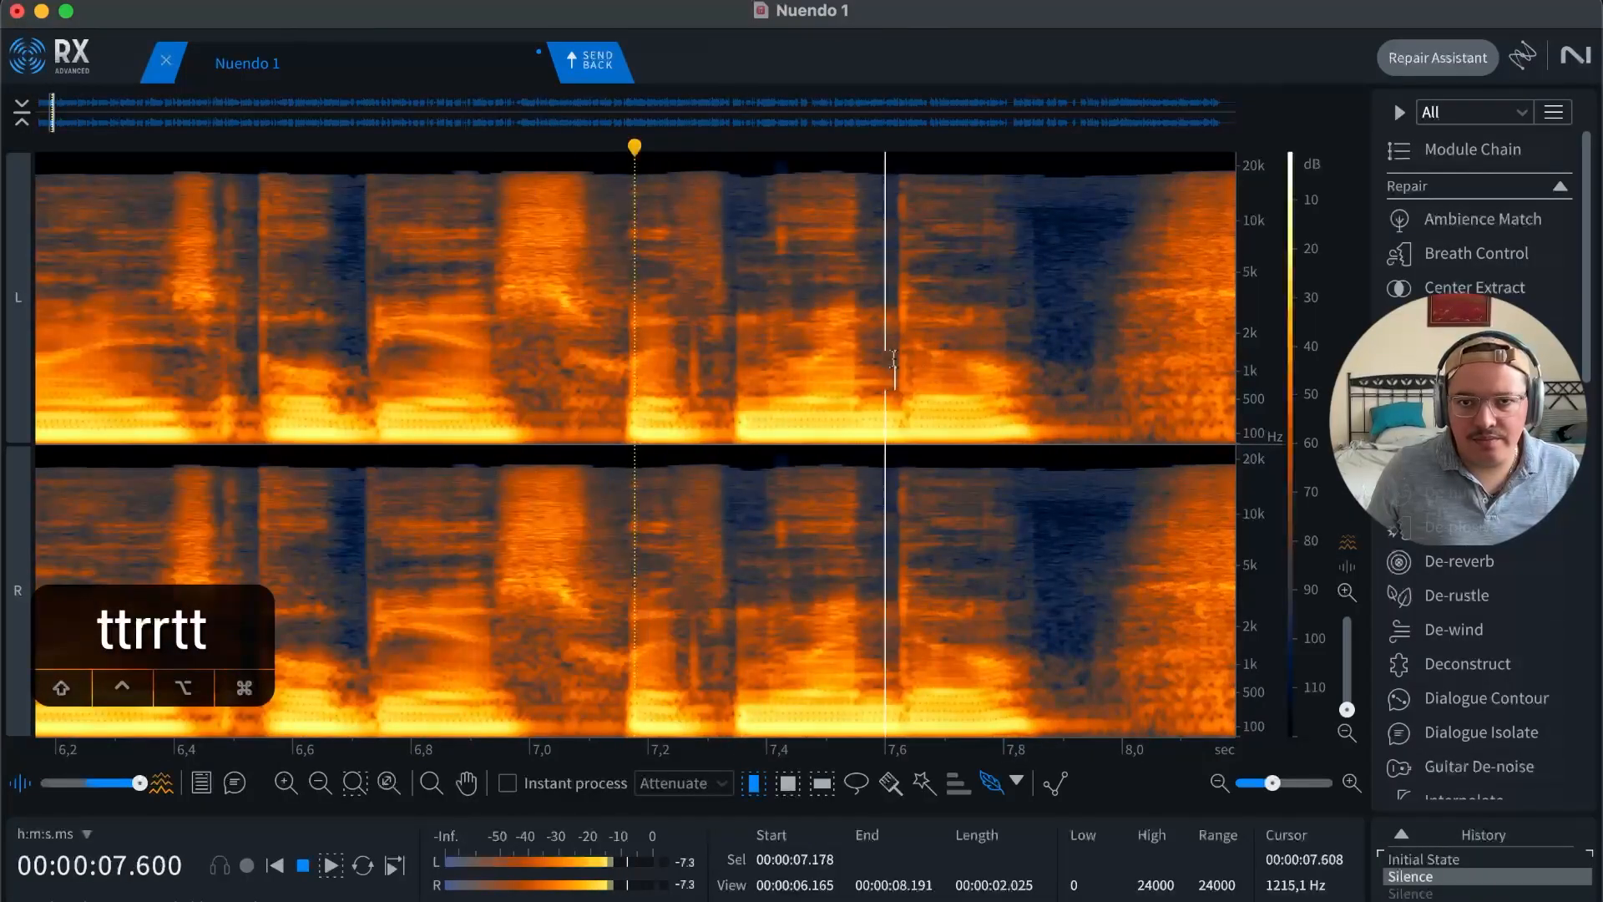
# Step: Stop playback and silence the breath in the range 00:00:07.923 to 00:00:09.101
pyautogui.press('r')
pyautogui.press('space')
pyautogui.click(978, 376)
pyautogui.press('t')
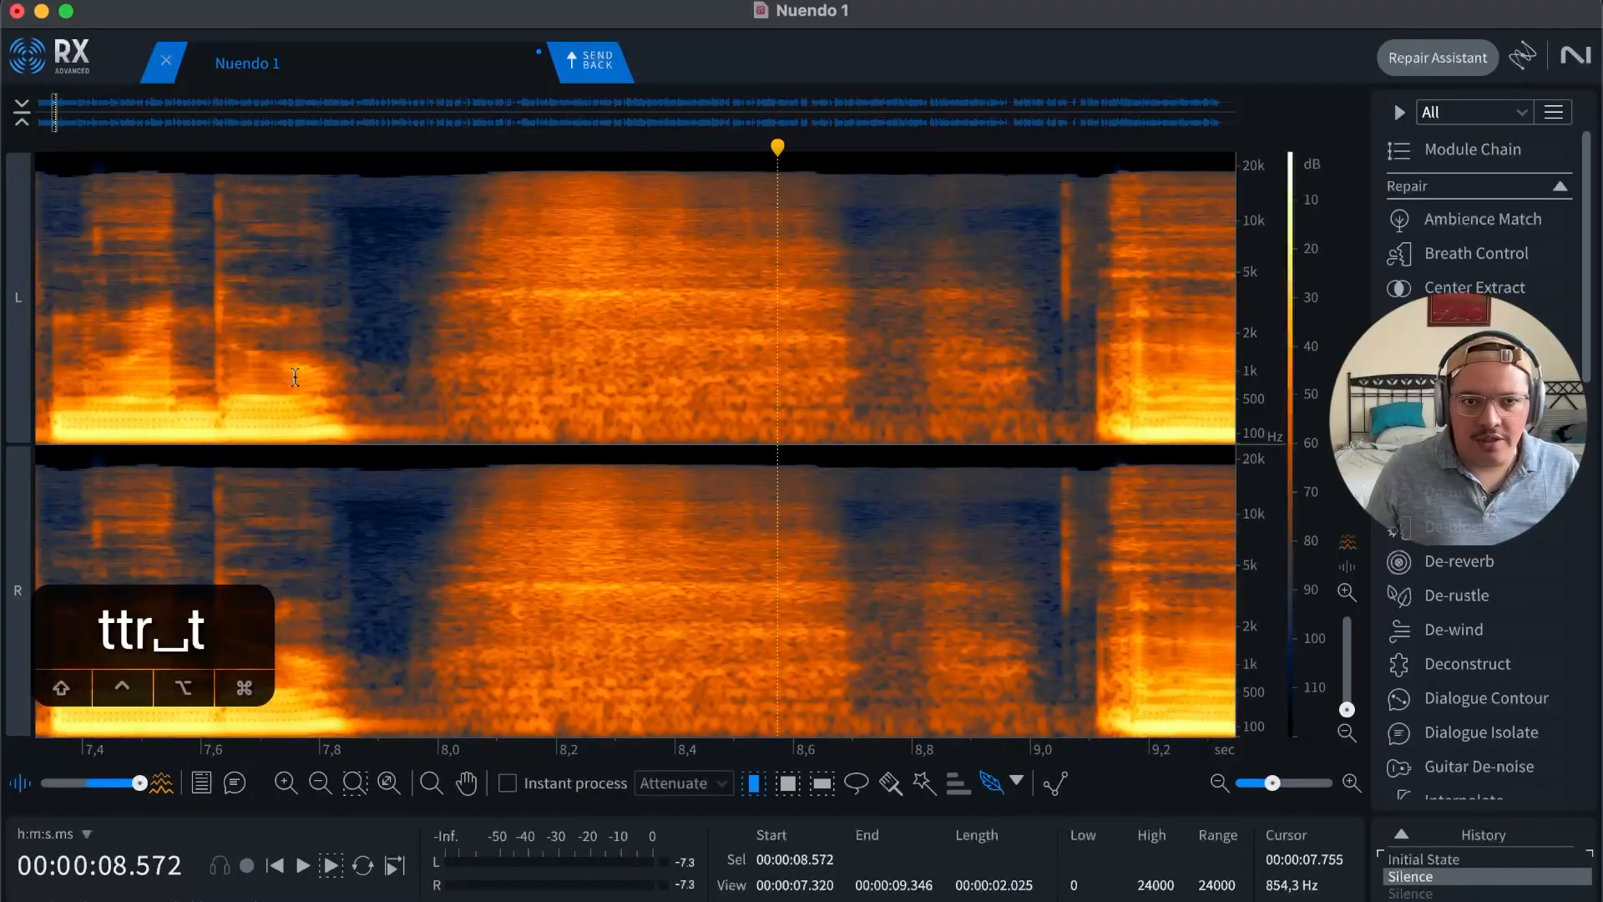
pyautogui.moveTo(392, 367); pyautogui.dragTo(1084, 367)
pyautogui.press('BackSpace')
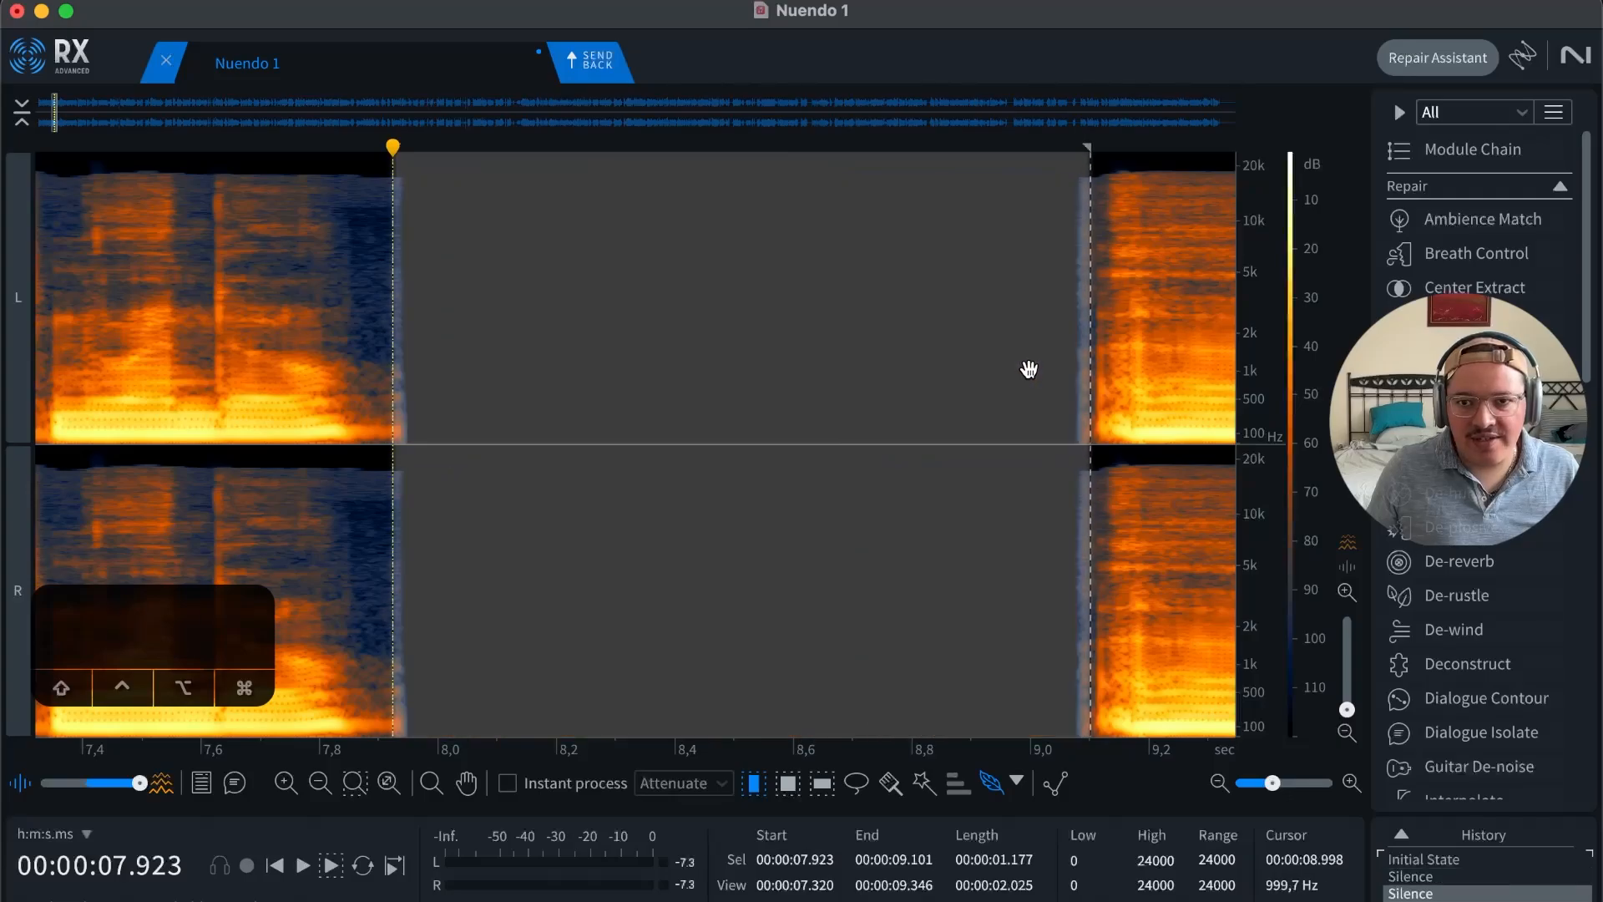
# Step: Audition the silenced passage from 00:00:07.026 and the speech following it from 00:00:09.093
pyautogui.click(992, 369)
pyautogui.press('r')
pyautogui.press('space')
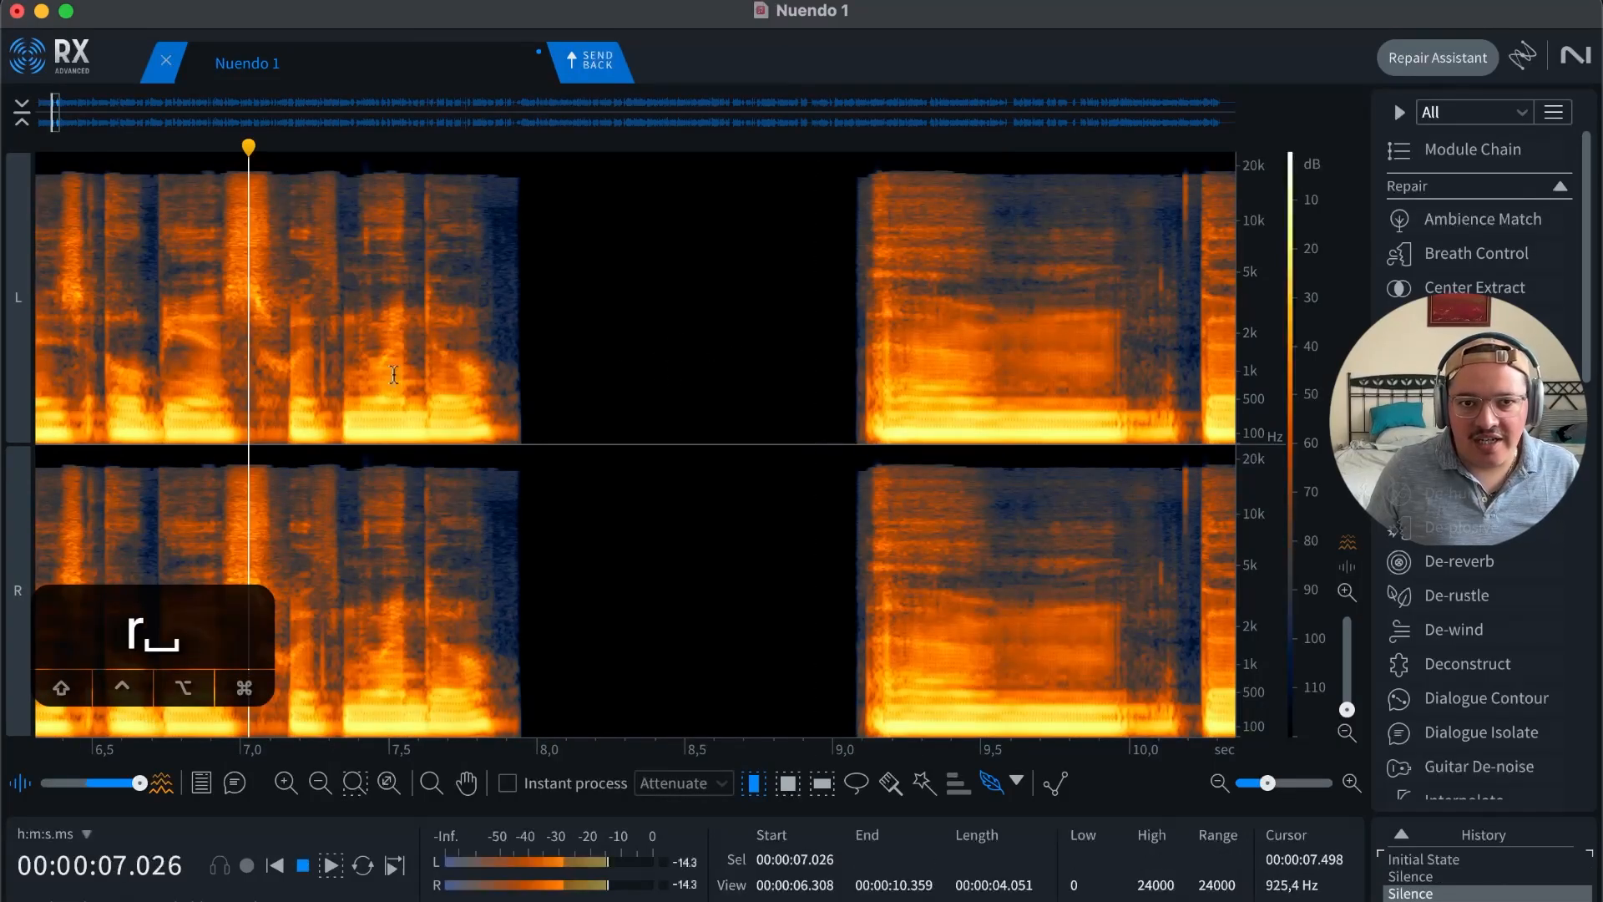
pyautogui.press('space')
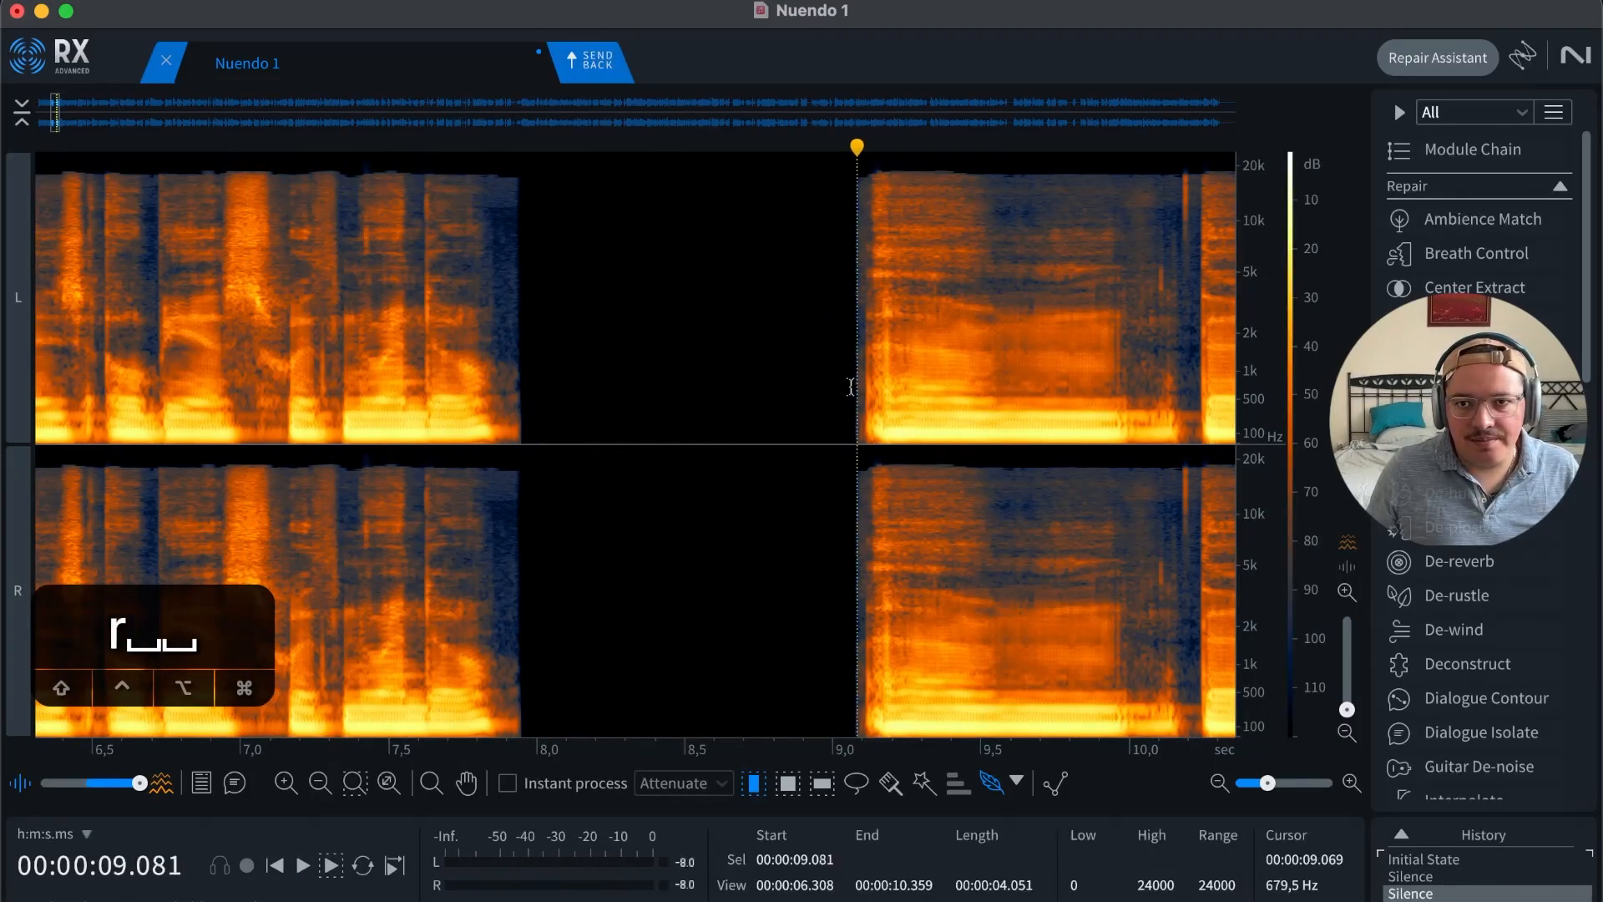
pyautogui.press('space')
pyautogui.click(924, 374)
pyautogui.click(861, 383)
pyautogui.press('space')
pyautogui.press('r')
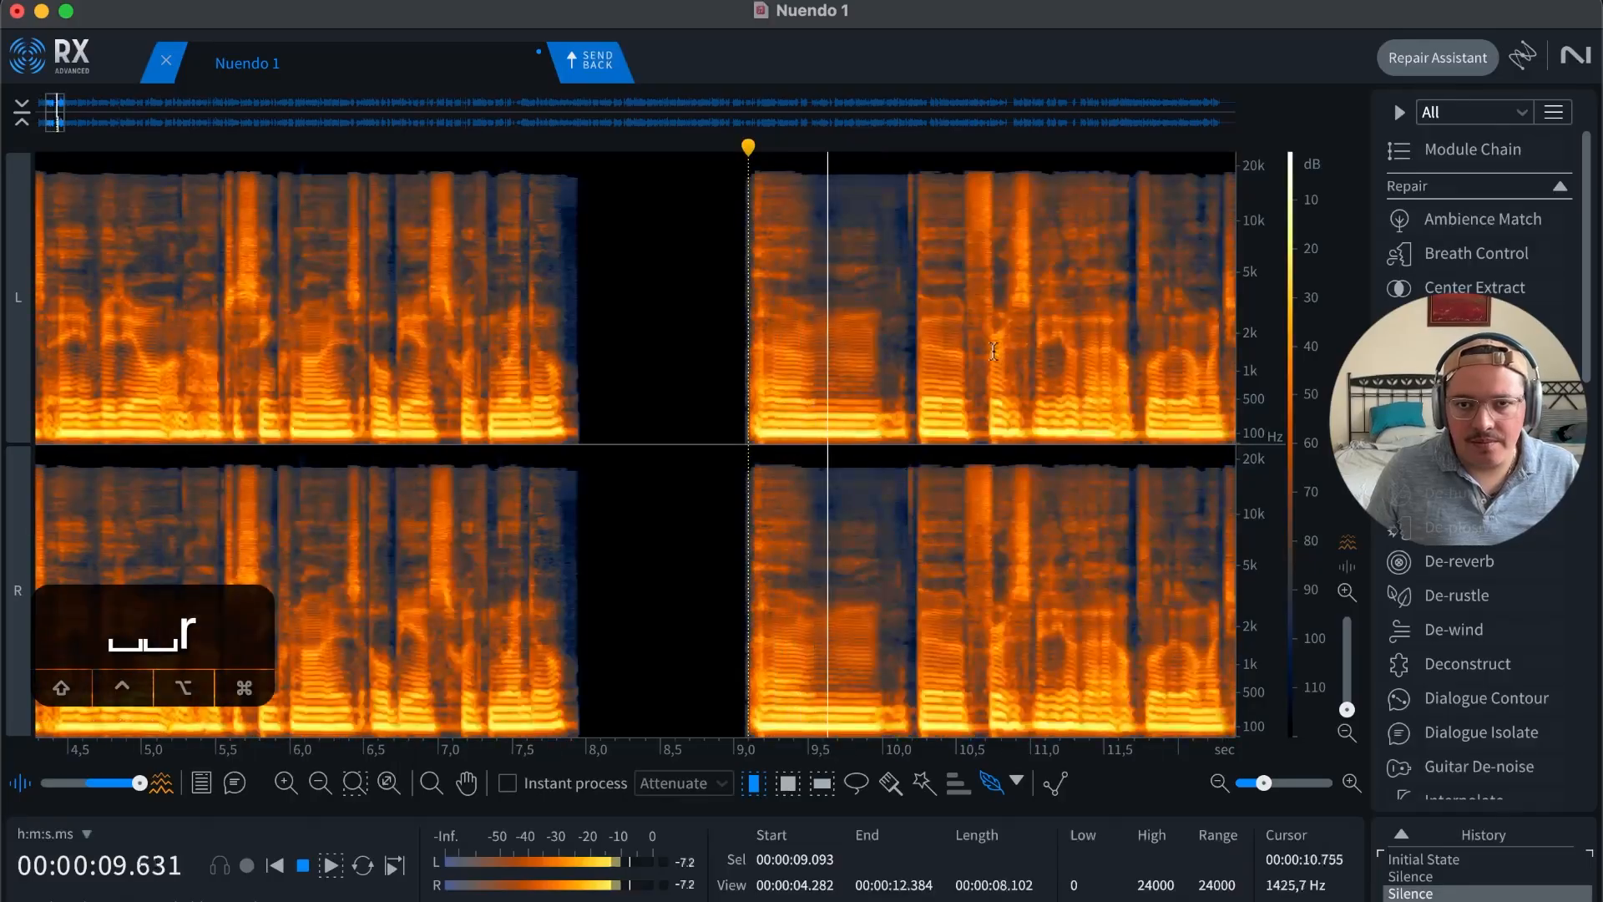
# Step: Stop playback and silence the range 00:00:09.015 to 00:00:10.246
pyautogui.press('t')
pyautogui.press('t')
pyautogui.press('r')
pyautogui.press('r')
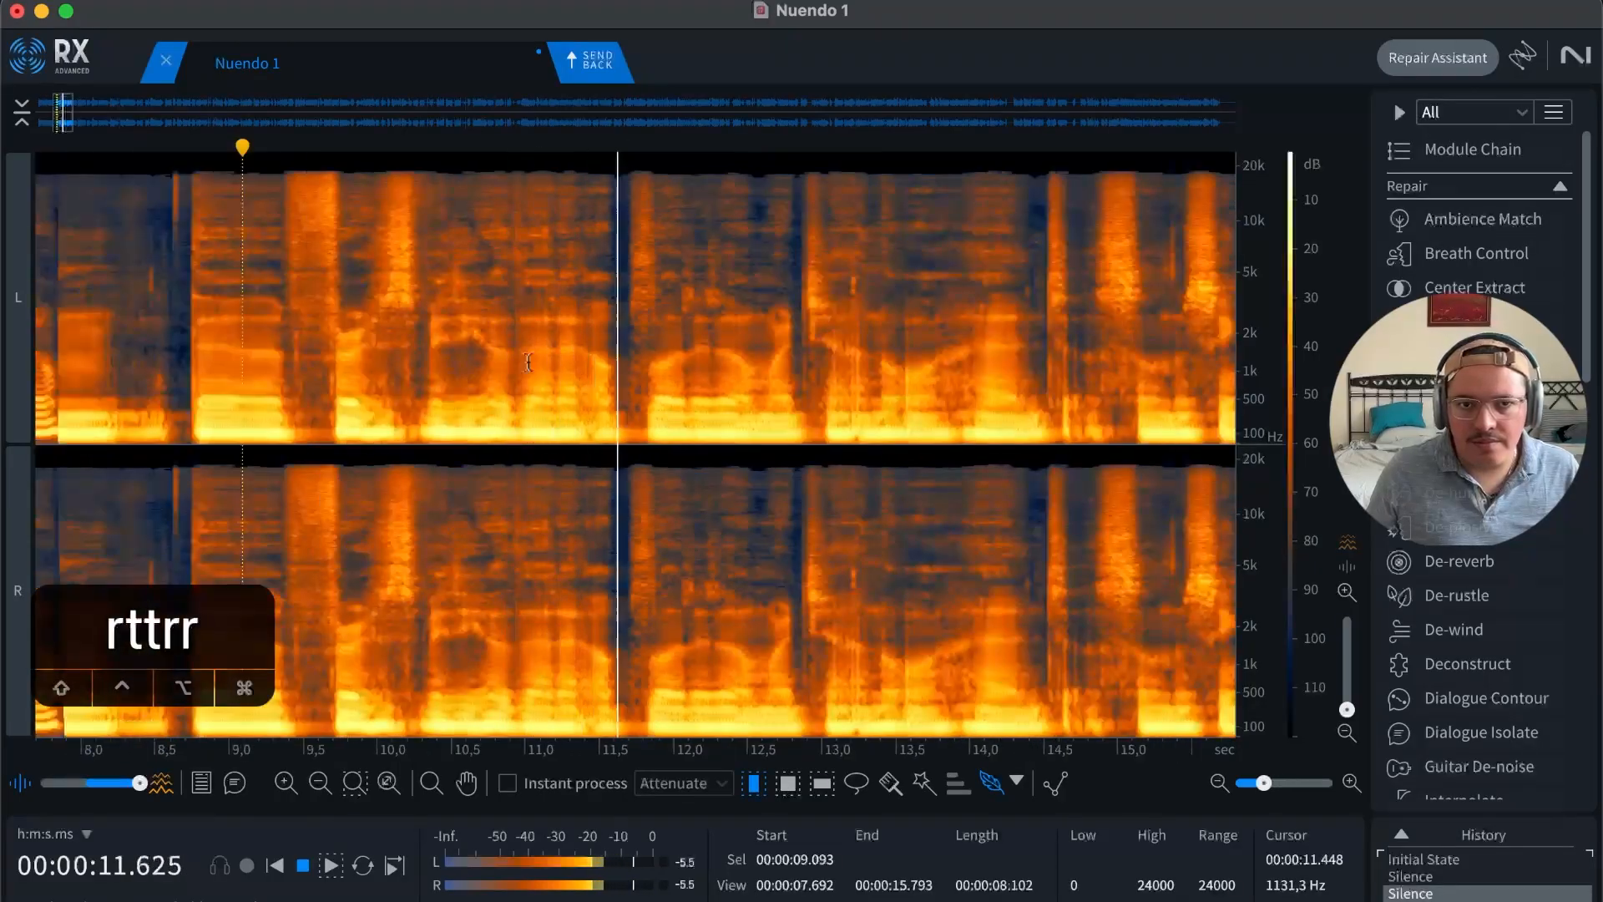
pyautogui.press('space')
pyautogui.press('t')
pyautogui.press('t')
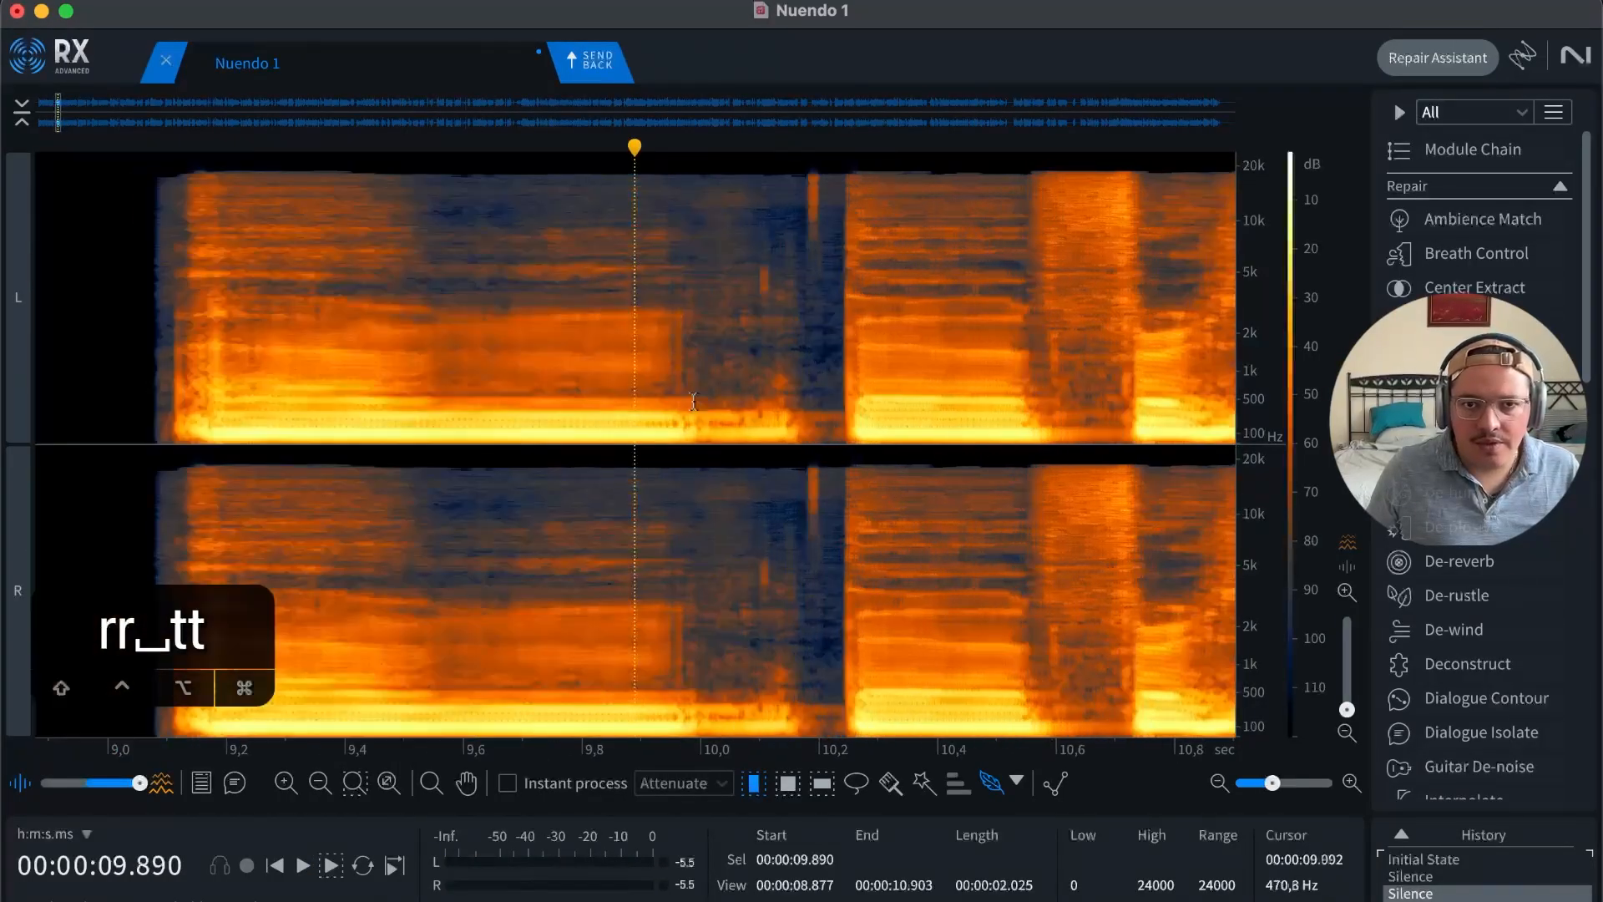
pyautogui.moveTo(116, 342); pyautogui.dragTo(844, 376)
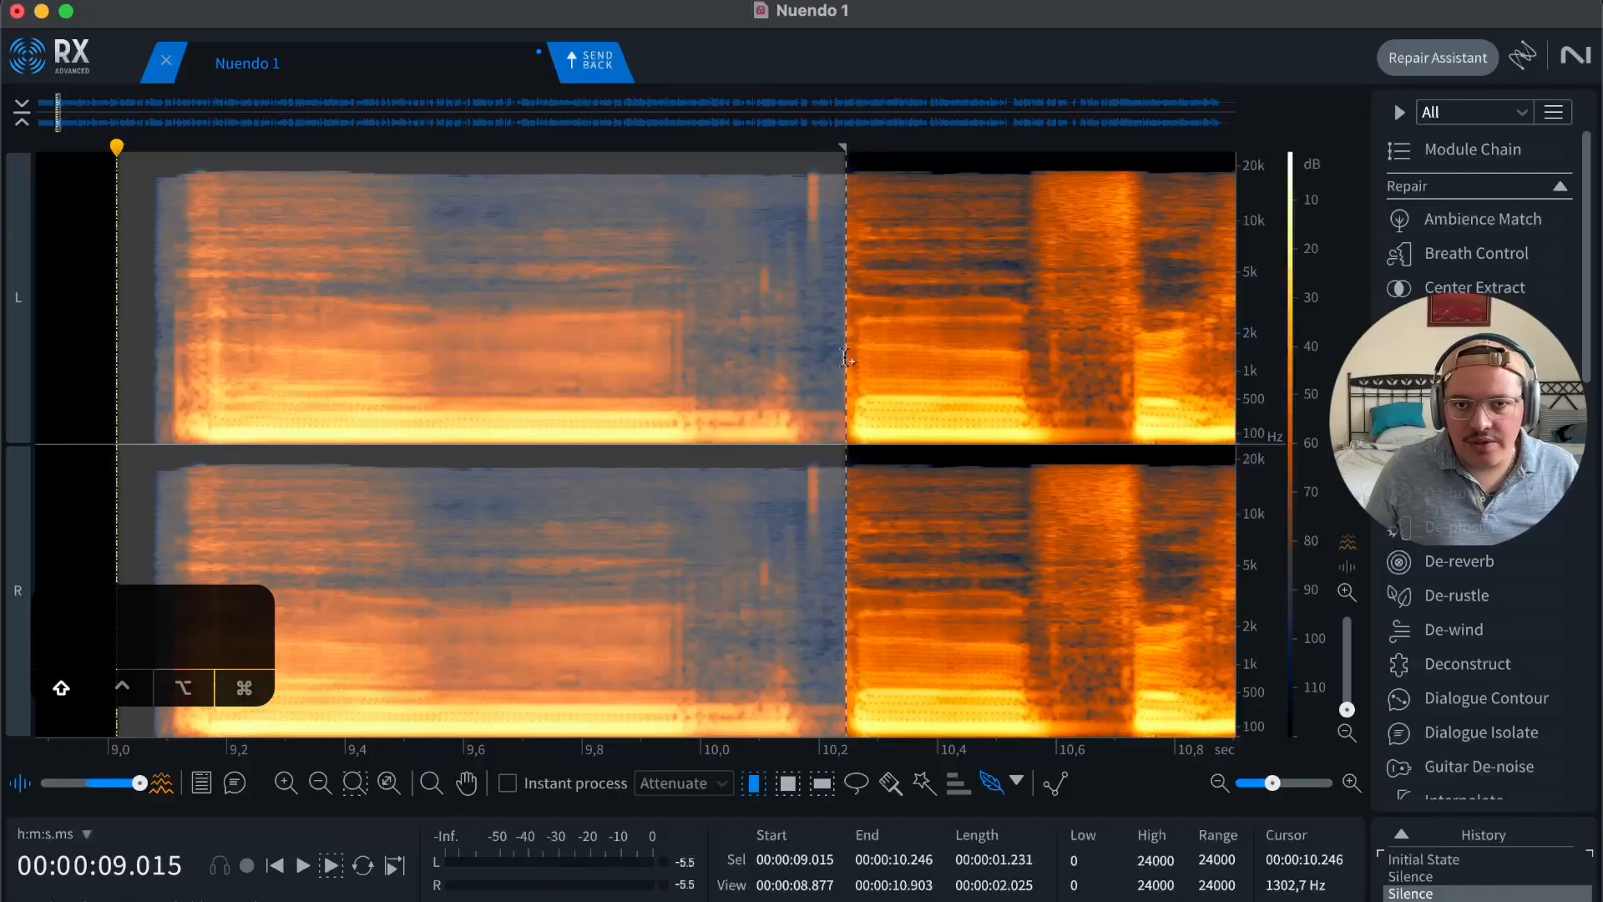
pyautogui.press('BackSpace')
# Step: Play on from 00:00:10.147, zooming in and out and setting the start marker to 00:00:14.295 and 00:00:18.201
pyautogui.click(785, 396)
pyautogui.press('r')
pyautogui.press('space')
pyautogui.press('r')
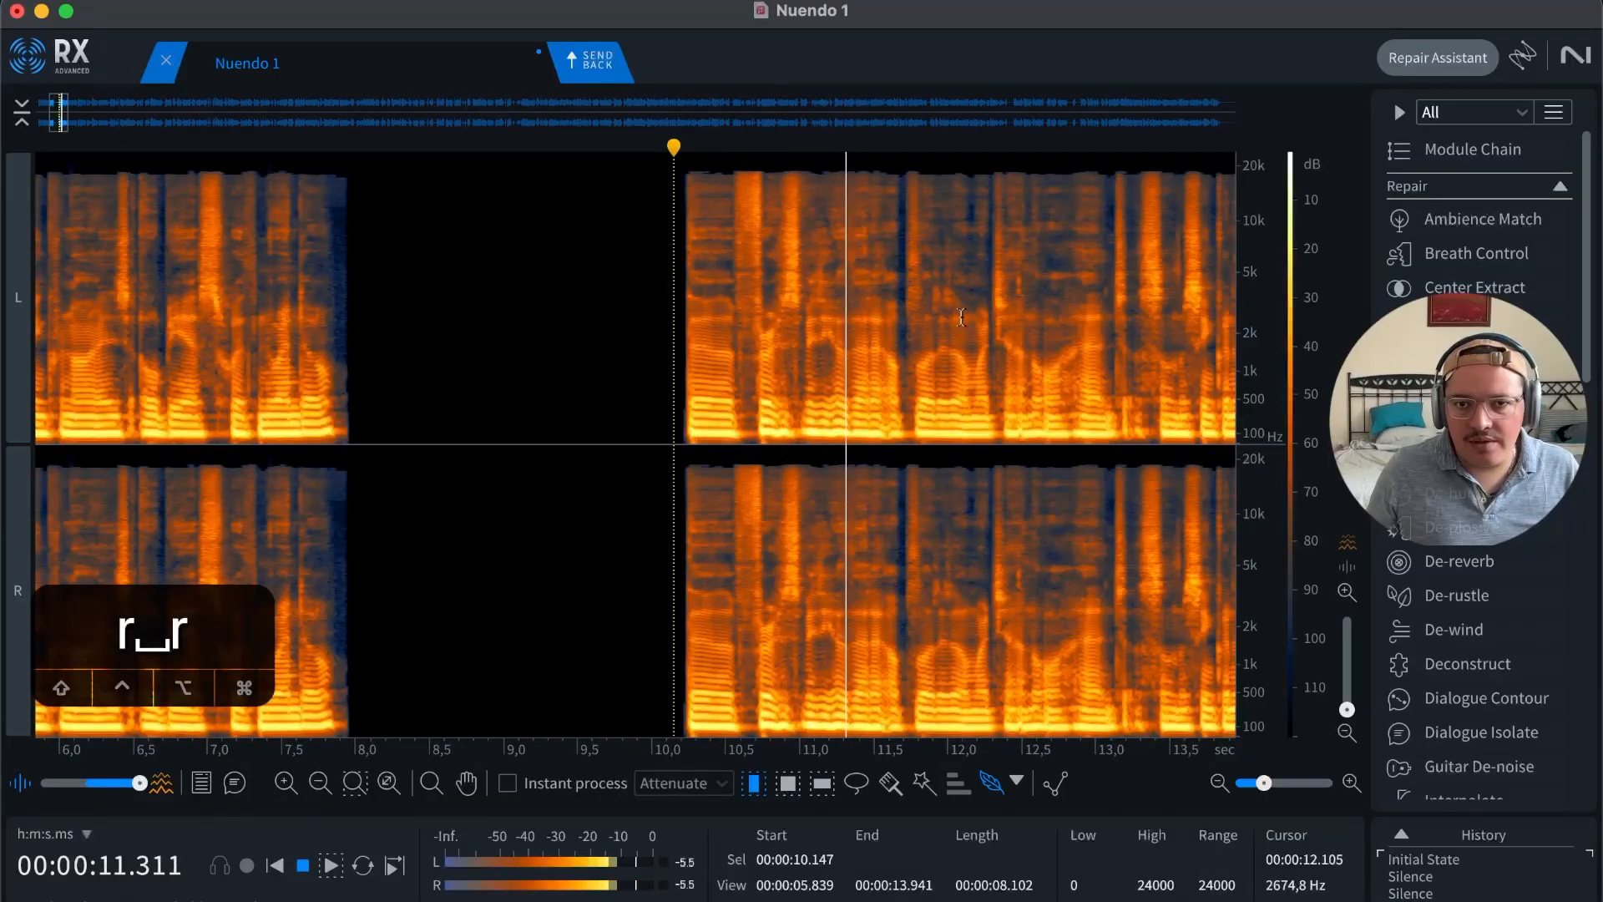
pyautogui.press('r')
pyautogui.press('t')
pyautogui.press('t')
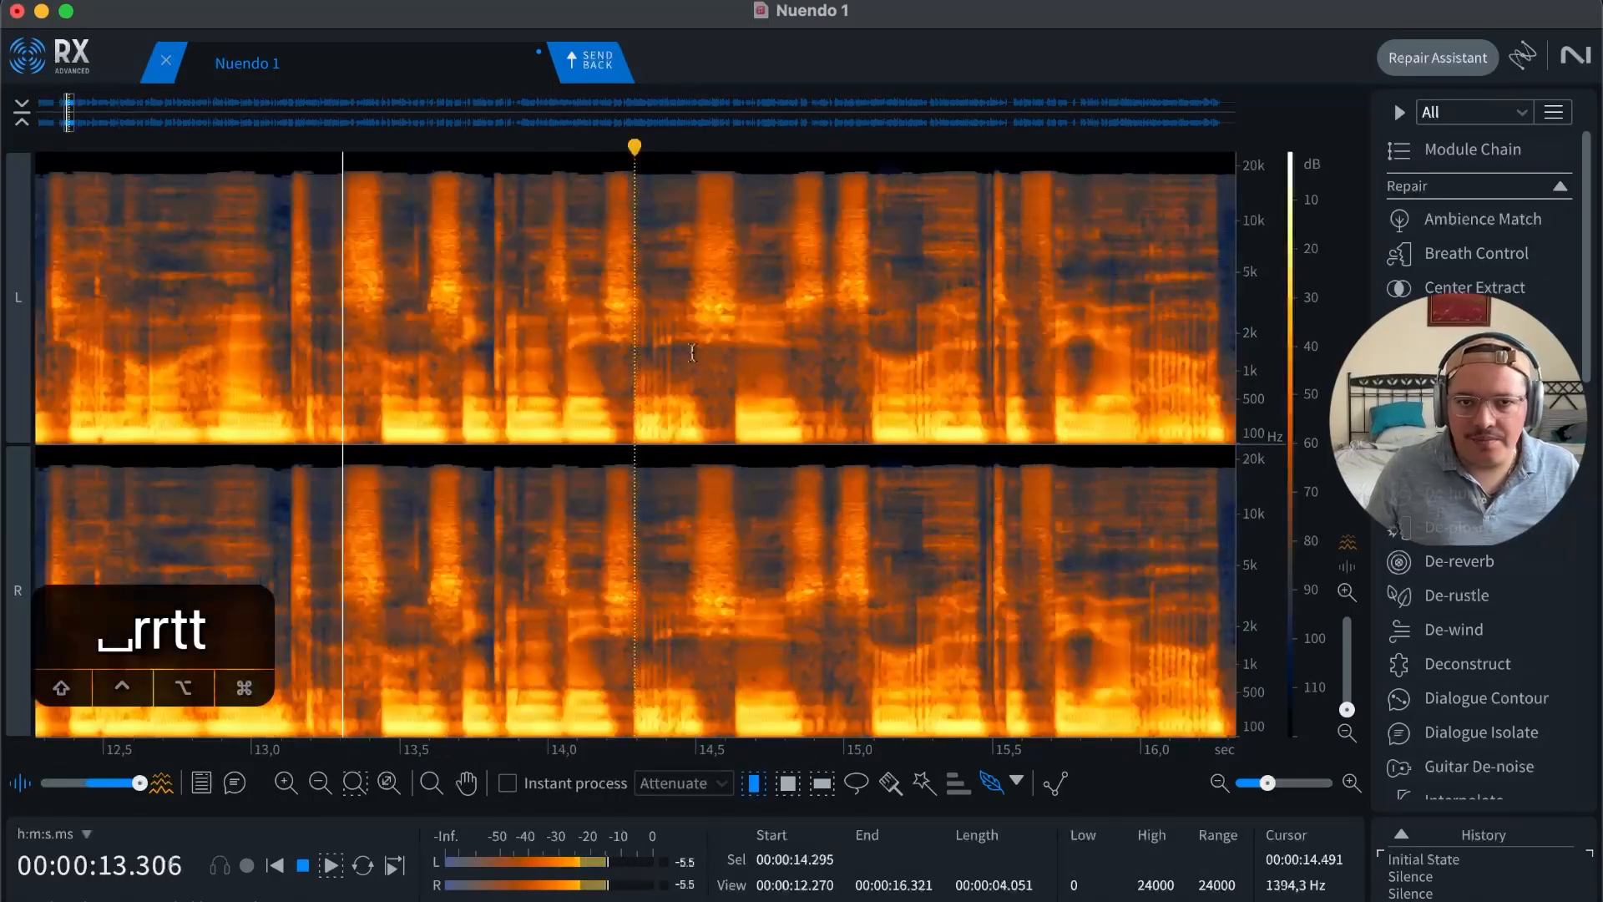
pyautogui.press('r')
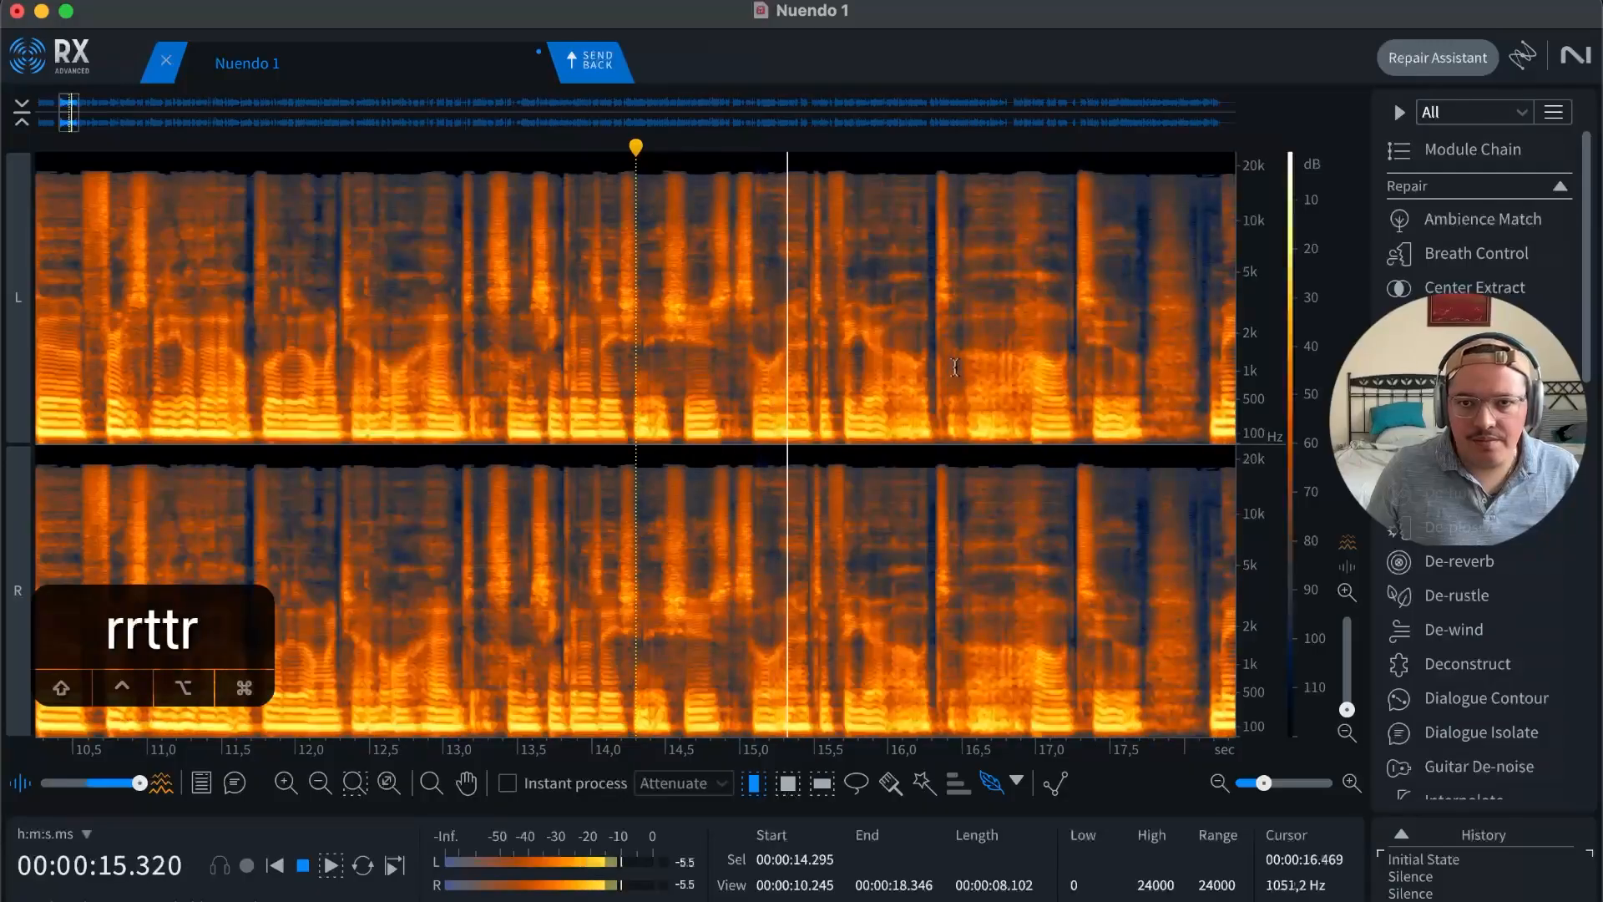
pyautogui.press('r')
pyautogui.press('t')
pyautogui.press('t')
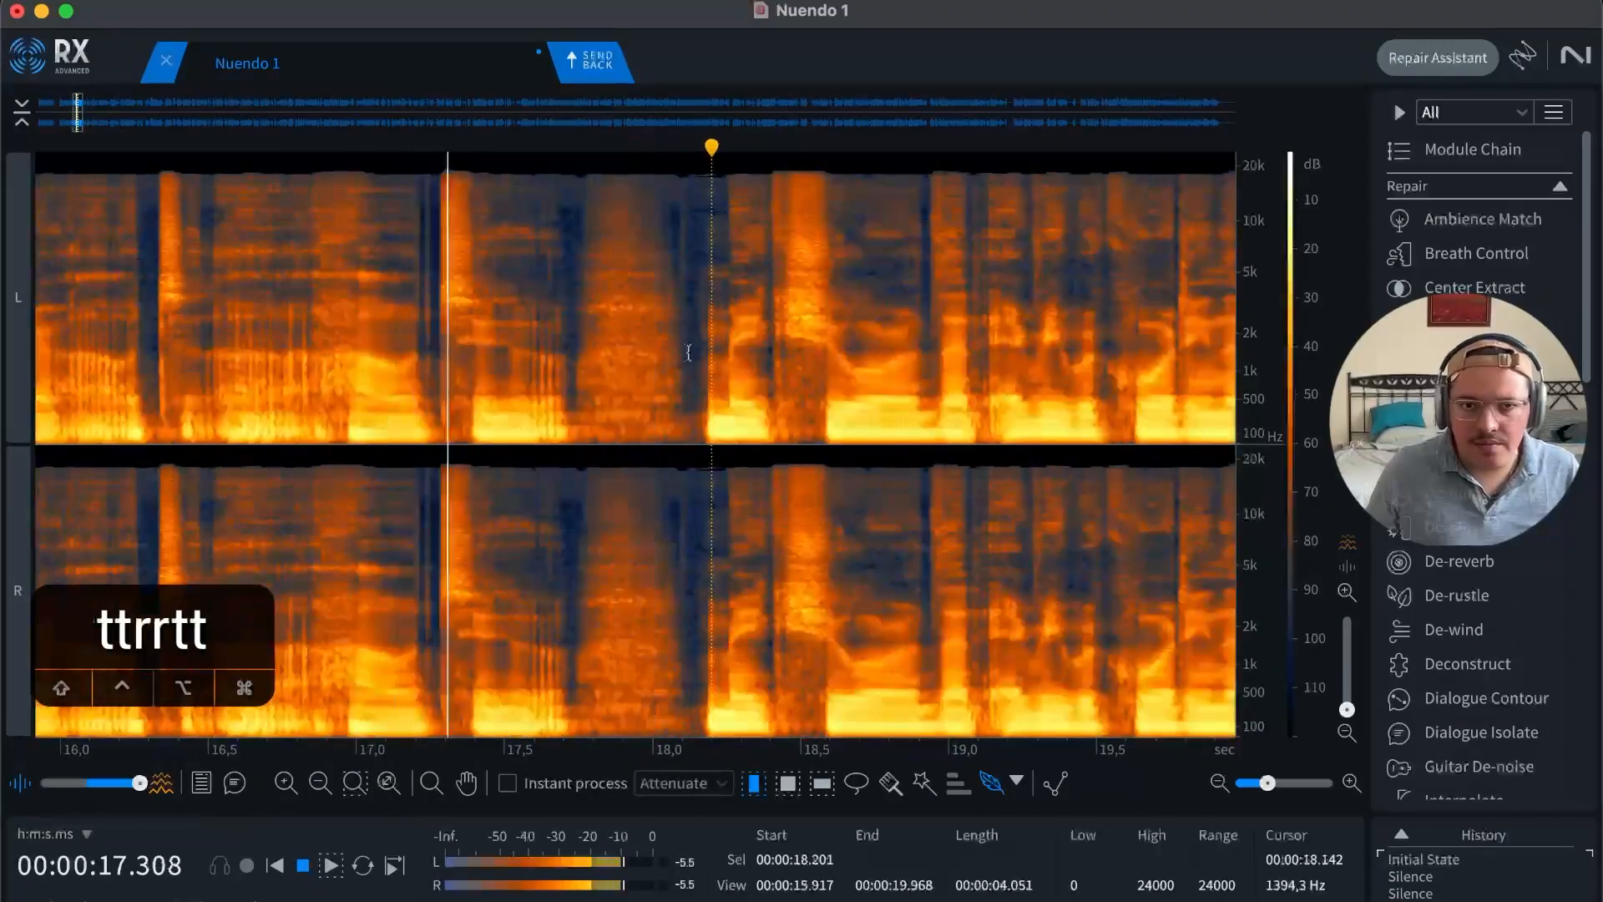
# Step: Select the range 00:00:17.712 to 00:00:20.096, audition it at several zoom levels, and shift the selection slightly later
pyautogui.press('t')
pyautogui.moveTo(346, 338)
pyautogui.mouseDown()
pyautogui.moveTo(568, 321)
pyautogui.moveTo(586, 352)
pyautogui.mouseUp()
pyautogui.press('r')
pyautogui.press('r')
pyautogui.press('r')
pyautogui.press('r')
pyautogui.press('r')
pyautogui.press('space')
pyautogui.press('r')
pyautogui.press('space')
pyautogui.press('t')
pyautogui.press('t')
pyautogui.press('t')
pyautogui.press('t')
pyautogui.press('t')
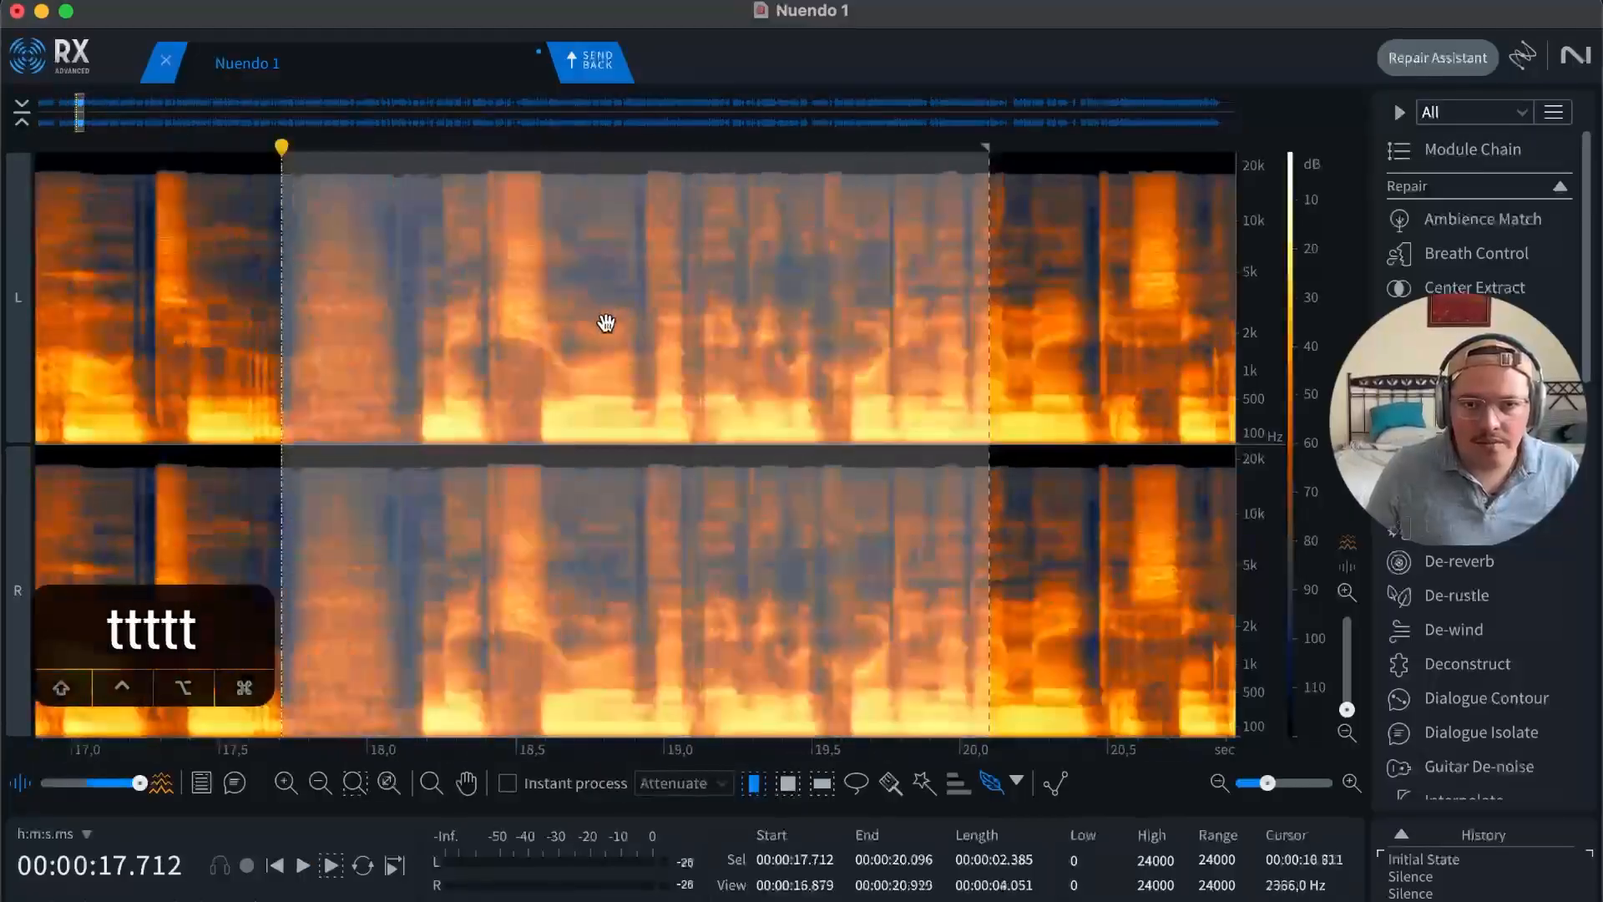
pyautogui.press('space')
pyautogui.press('space')
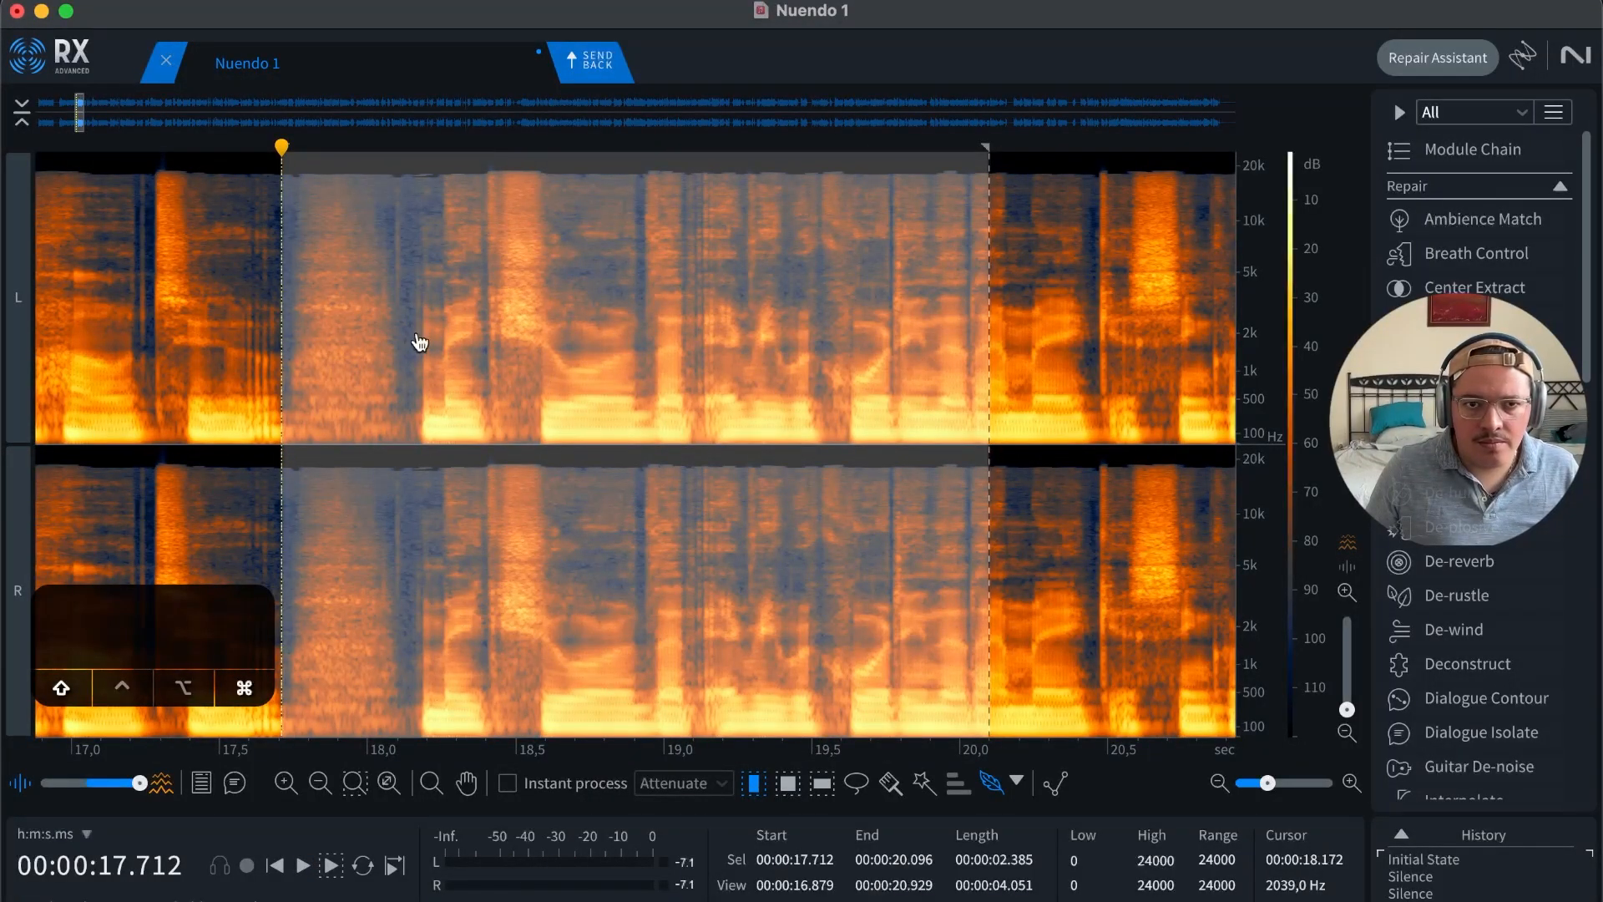
pyautogui.moveTo(415, 335)
pyautogui.mouseDown()
pyautogui.moveTo(458, 329)
pyautogui.moveTo(418, 339)
pyautogui.mouseUp()
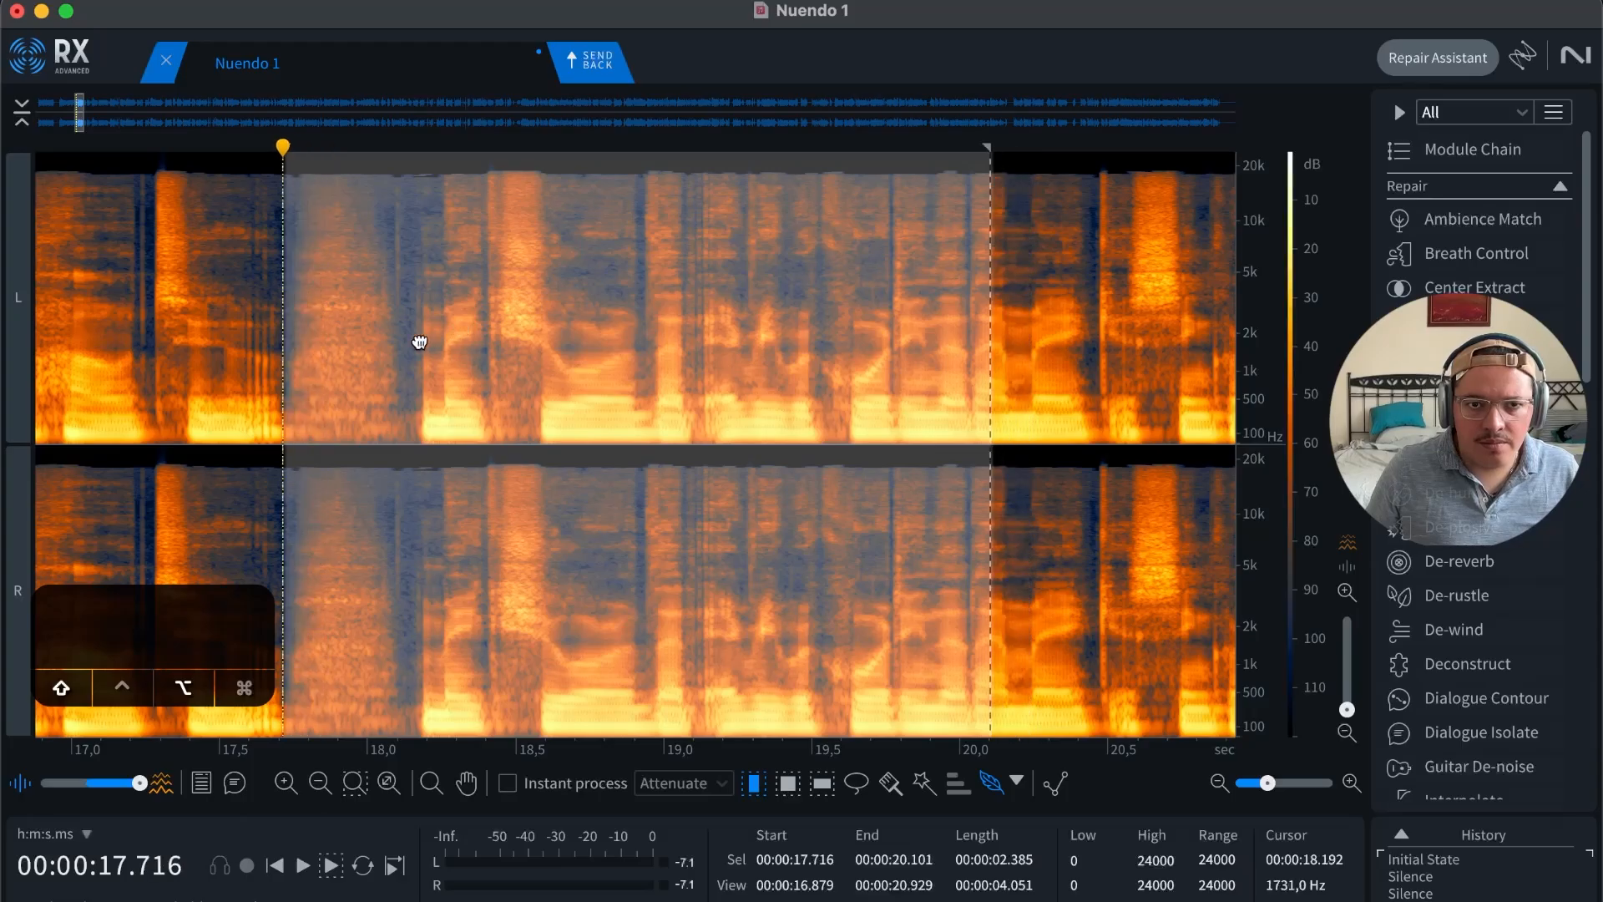
# Step: Clear the selection and silence the breath between about 17.7 and 18.2 seconds
pyautogui.click(435, 341)
pyautogui.click(280, 340)
pyautogui.press('t')
pyautogui.press('t')
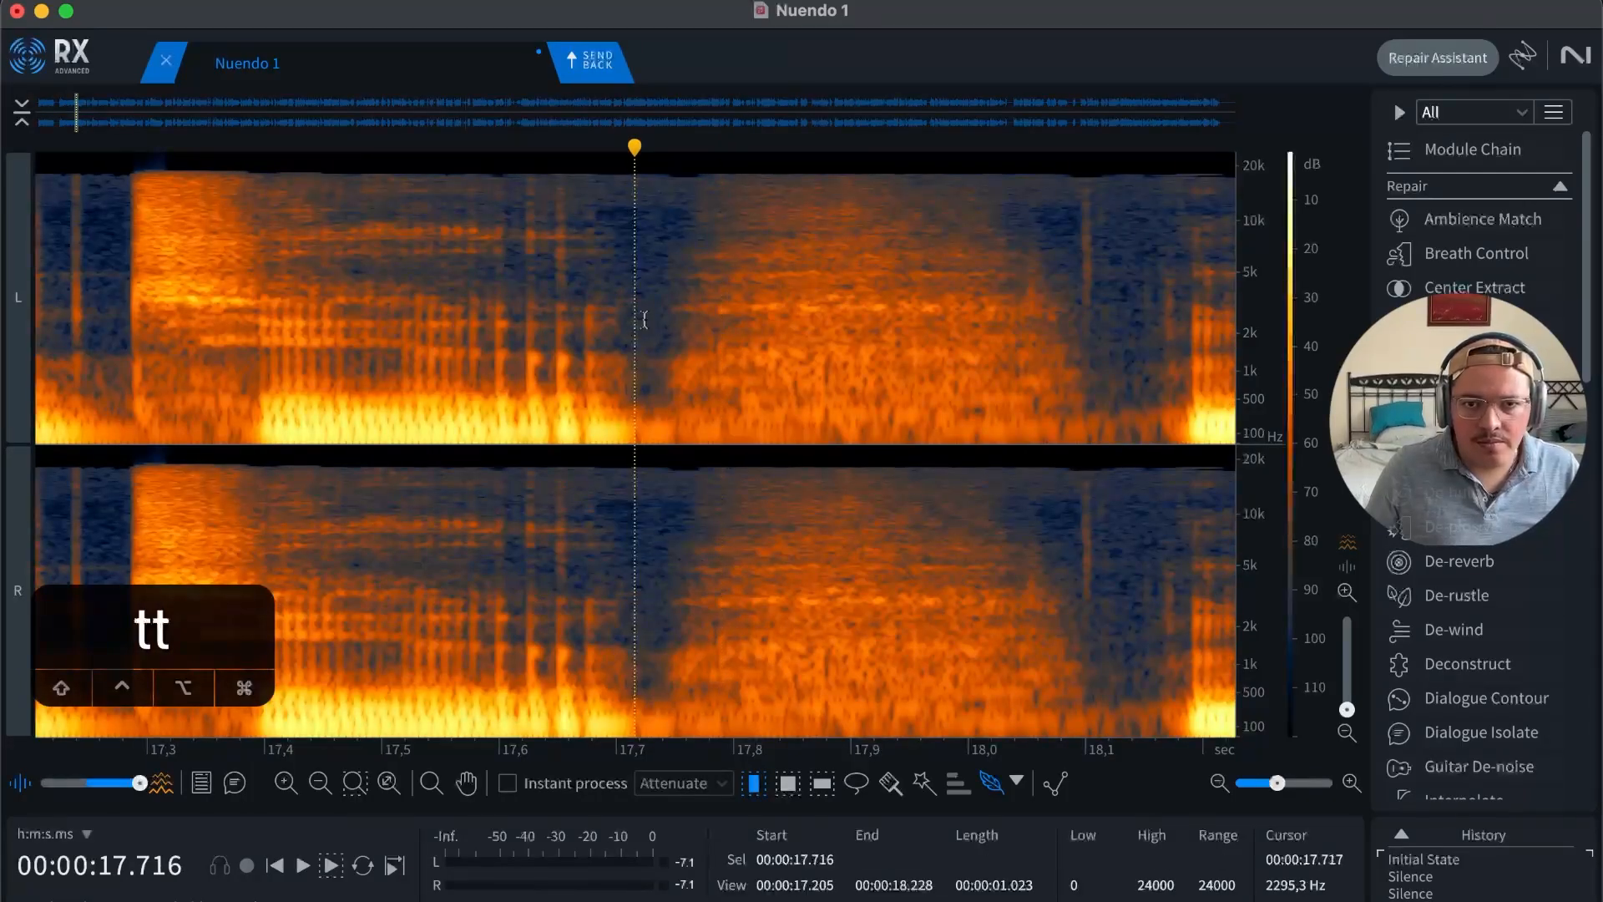
pyautogui.moveTo(644, 319); pyautogui.dragTo(1163, 304)
pyautogui.hotkey('shift', 's')
# Step: Play on from 00:00:18.084, moving the start marker ahead to 00:00:20.119 and 00:00:21.799, and stop playback there
pyautogui.press('r')
pyautogui.press('space')
pyautogui.press('r')
pyautogui.press('r')
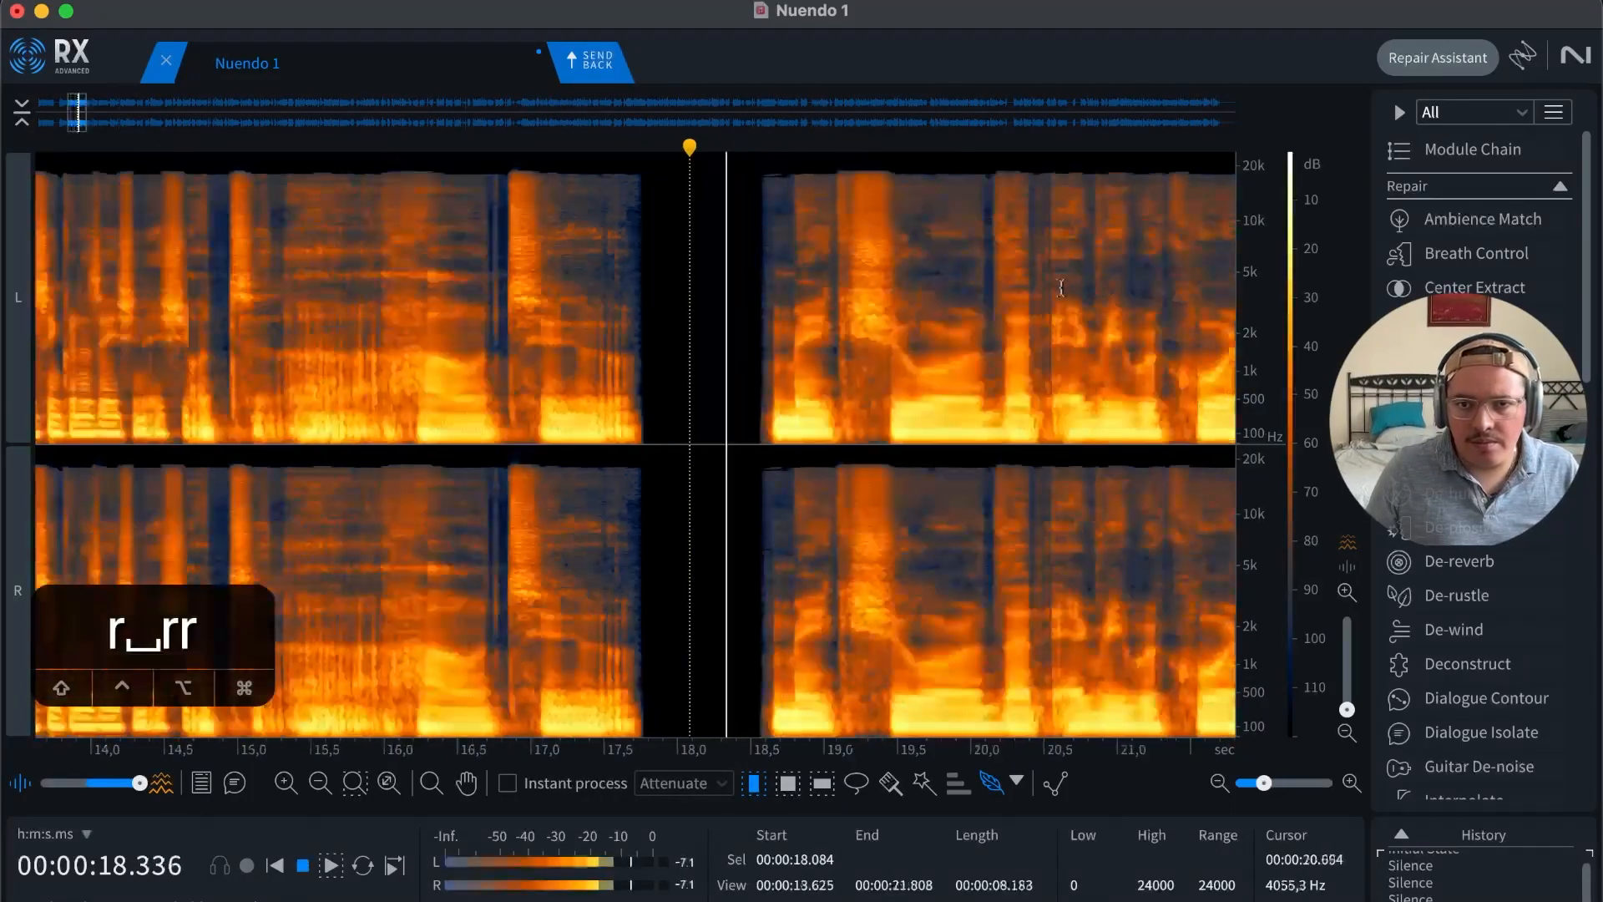
pyautogui.press('r')
pyautogui.click(934, 334)
pyautogui.press('t')
pyautogui.press('t')
pyautogui.press('t')
pyautogui.click(663, 329)
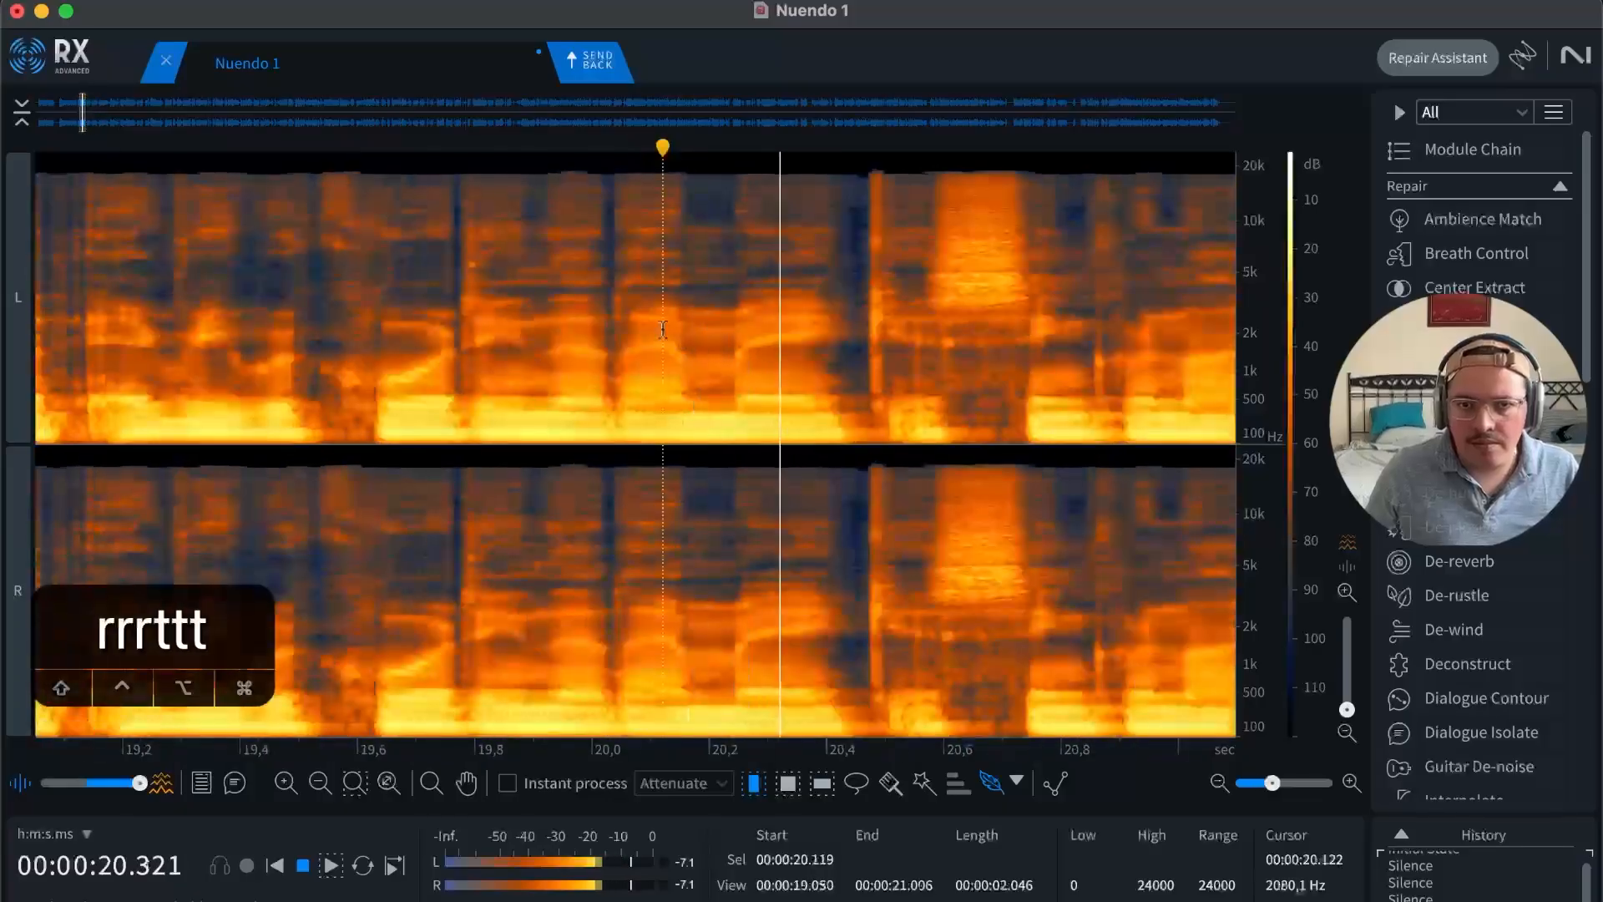
pyautogui.press('r')
pyautogui.click(1142, 283)
pyautogui.press('r')
pyautogui.press('space')
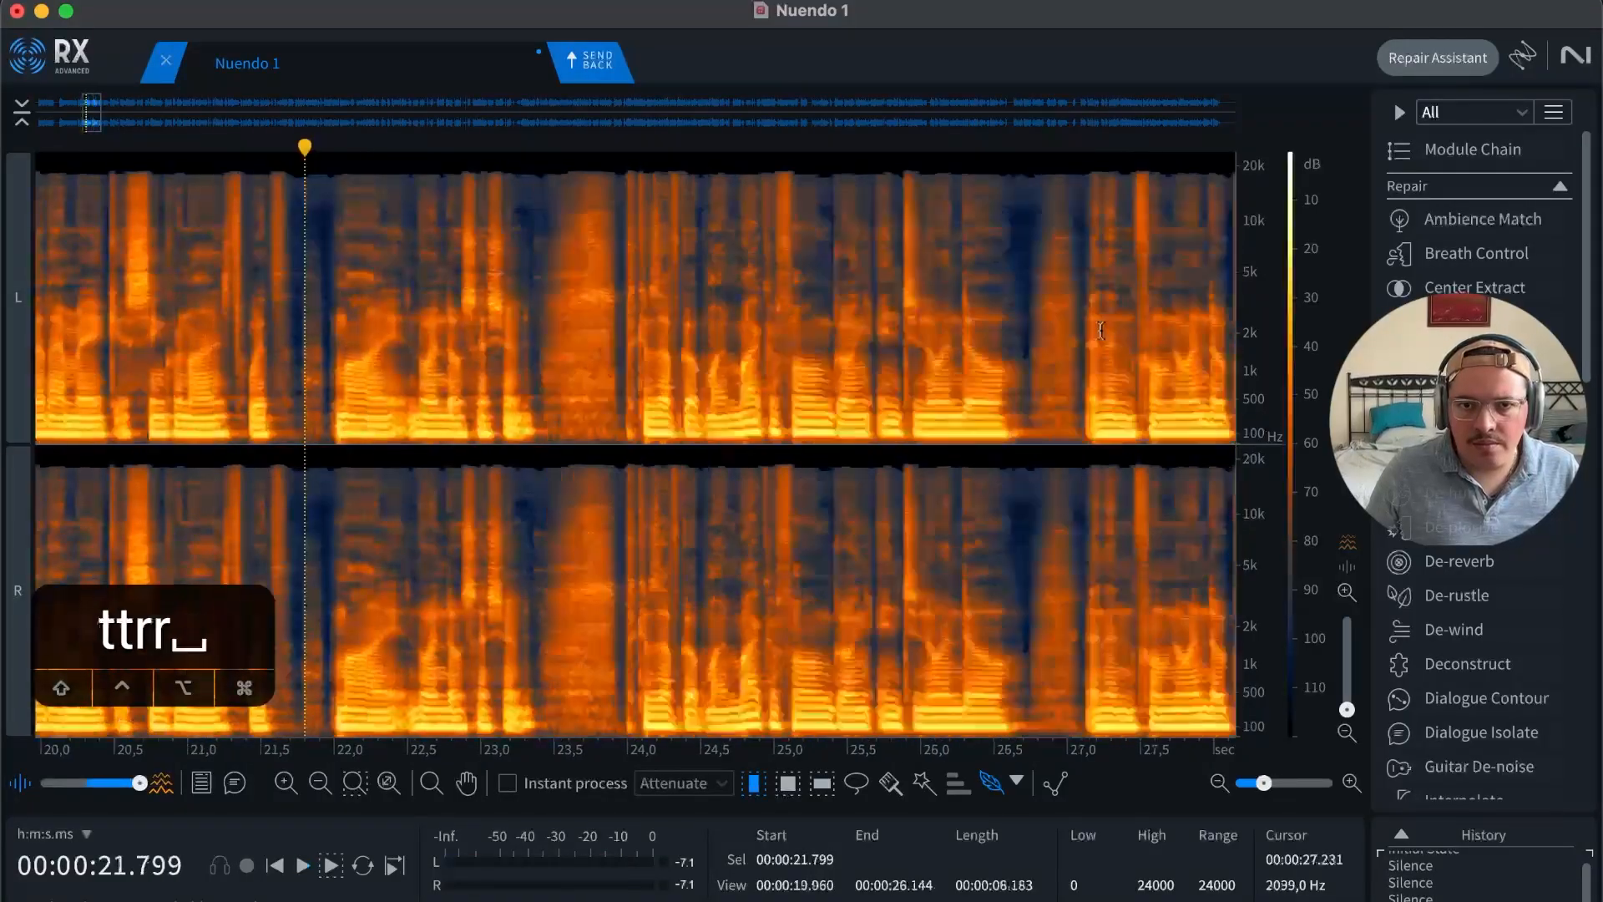
# Step: Zoom to a one-second view and silence the short gap between about 21.7 and 22.0 seconds
pyautogui.press('r')
pyautogui.press('r')
pyautogui.press('t')
pyautogui.press('t')
pyautogui.press('t')
pyautogui.press('t')
pyautogui.press('t')
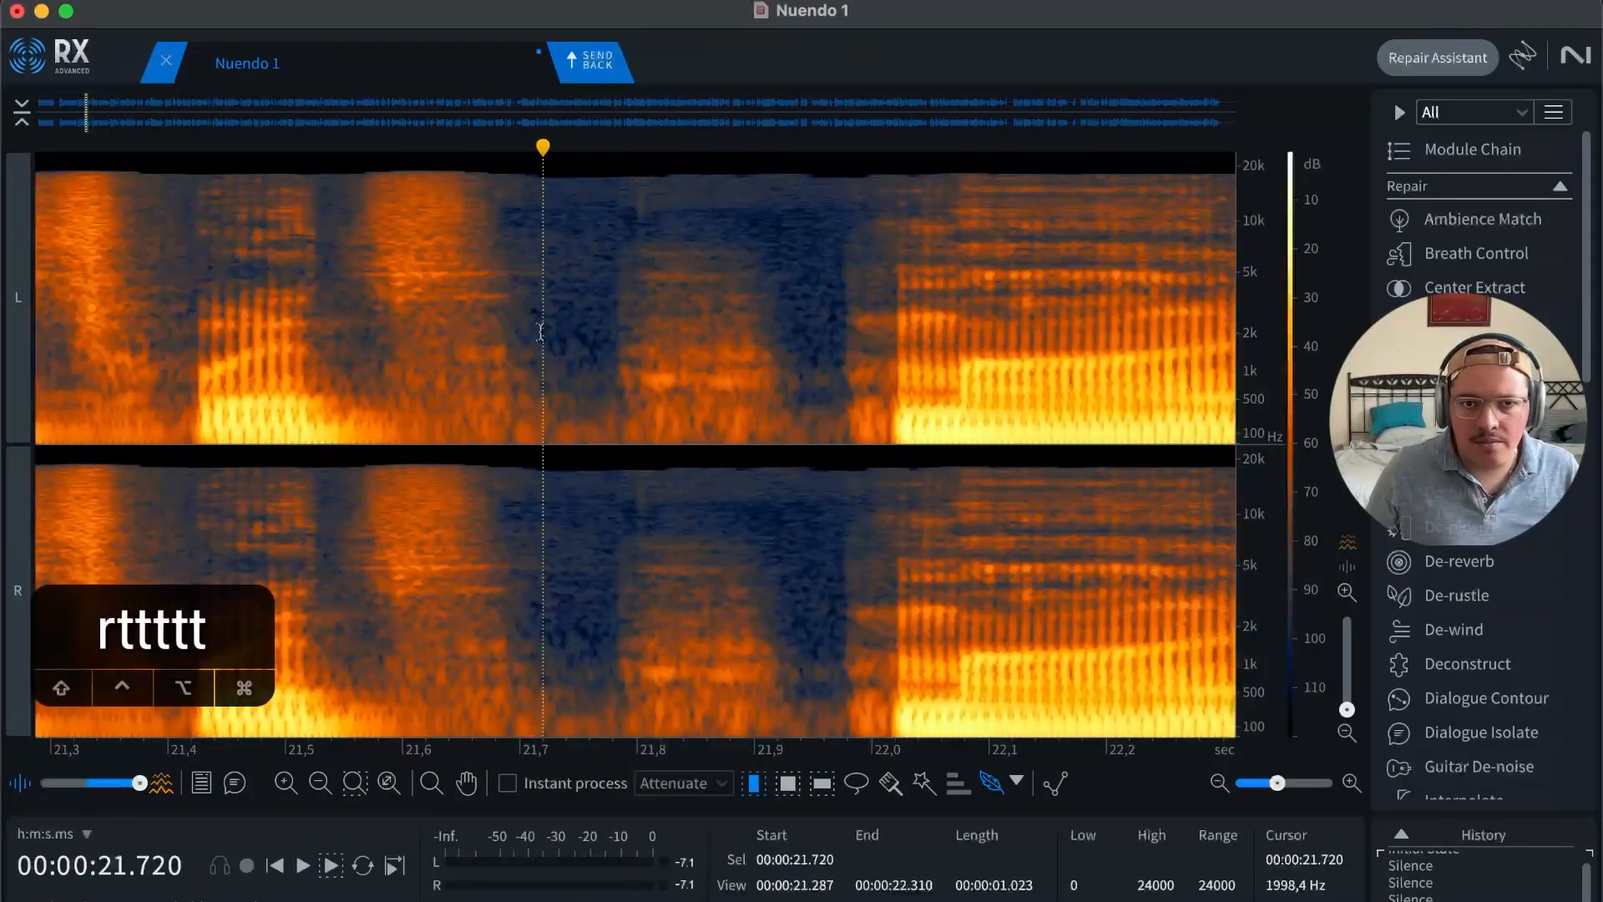
pyautogui.moveTo(543, 332); pyautogui.dragTo(862, 307)
pyautogui.press('Delete')
# Step: Zoom out to a four-second view and audition the edited gap from 00:00:20.759
pyautogui.press('r')
pyautogui.click(698, 347)
pyautogui.press('r')
pyautogui.click(331, 328)
pyautogui.press('space')
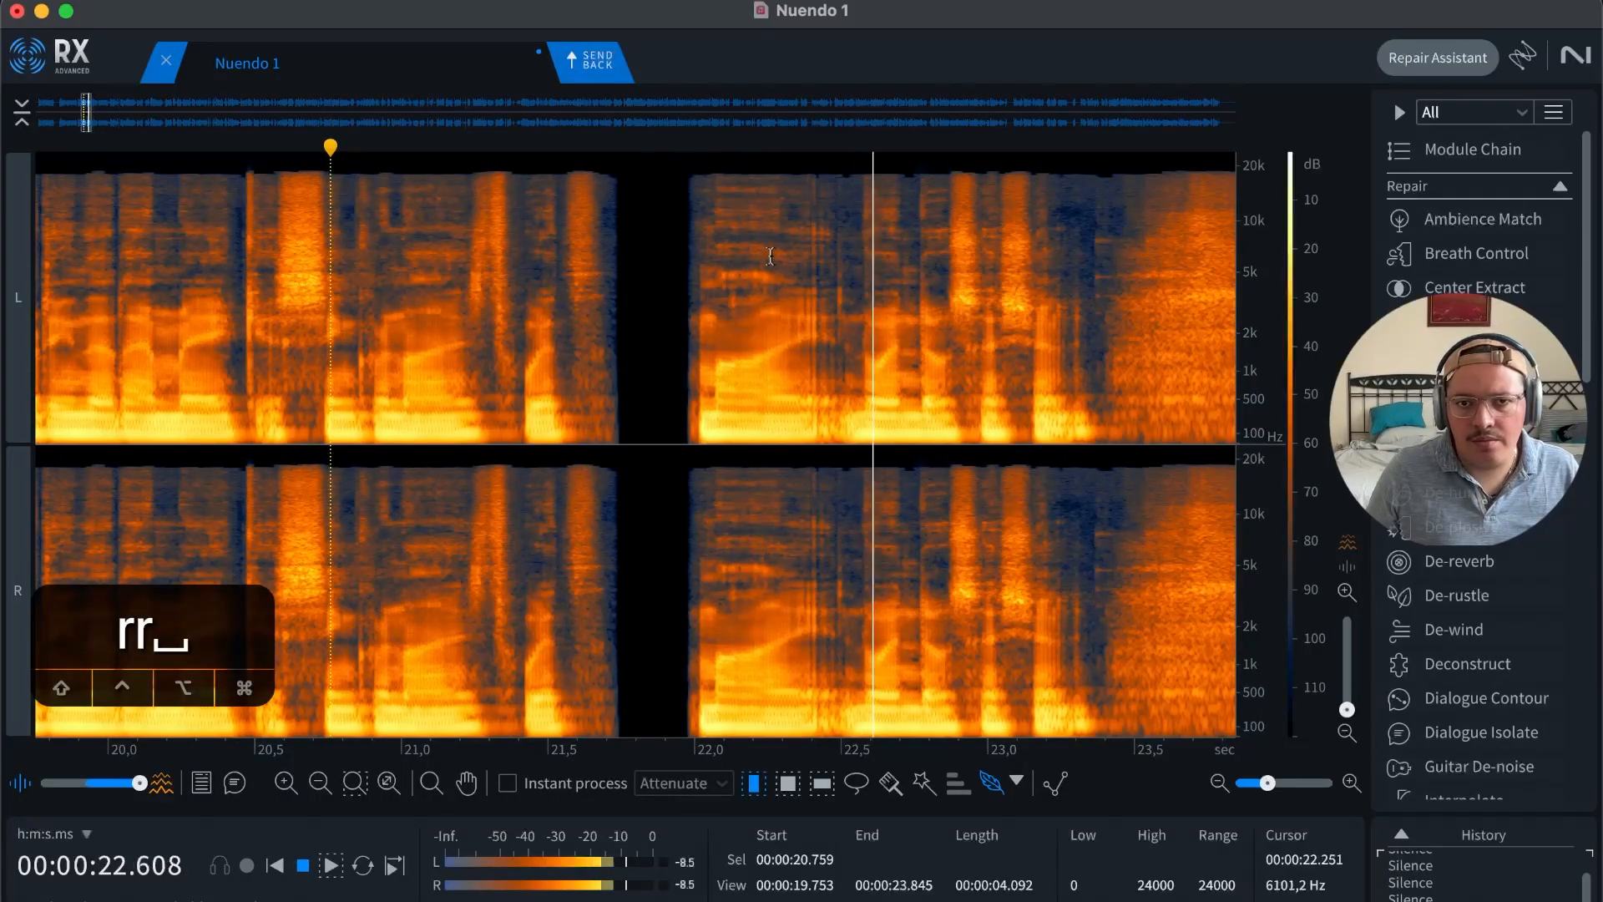
# Step: Stop playback and silence the breath between about 23.4 and 24.0 seconds
pyautogui.press('r')
pyautogui.press('space')
pyautogui.click(896, 293)
pyautogui.press('t')
pyautogui.press('t')
pyautogui.press('t')
pyautogui.moveTo(563, 331); pyautogui.dragTo(588, 327)
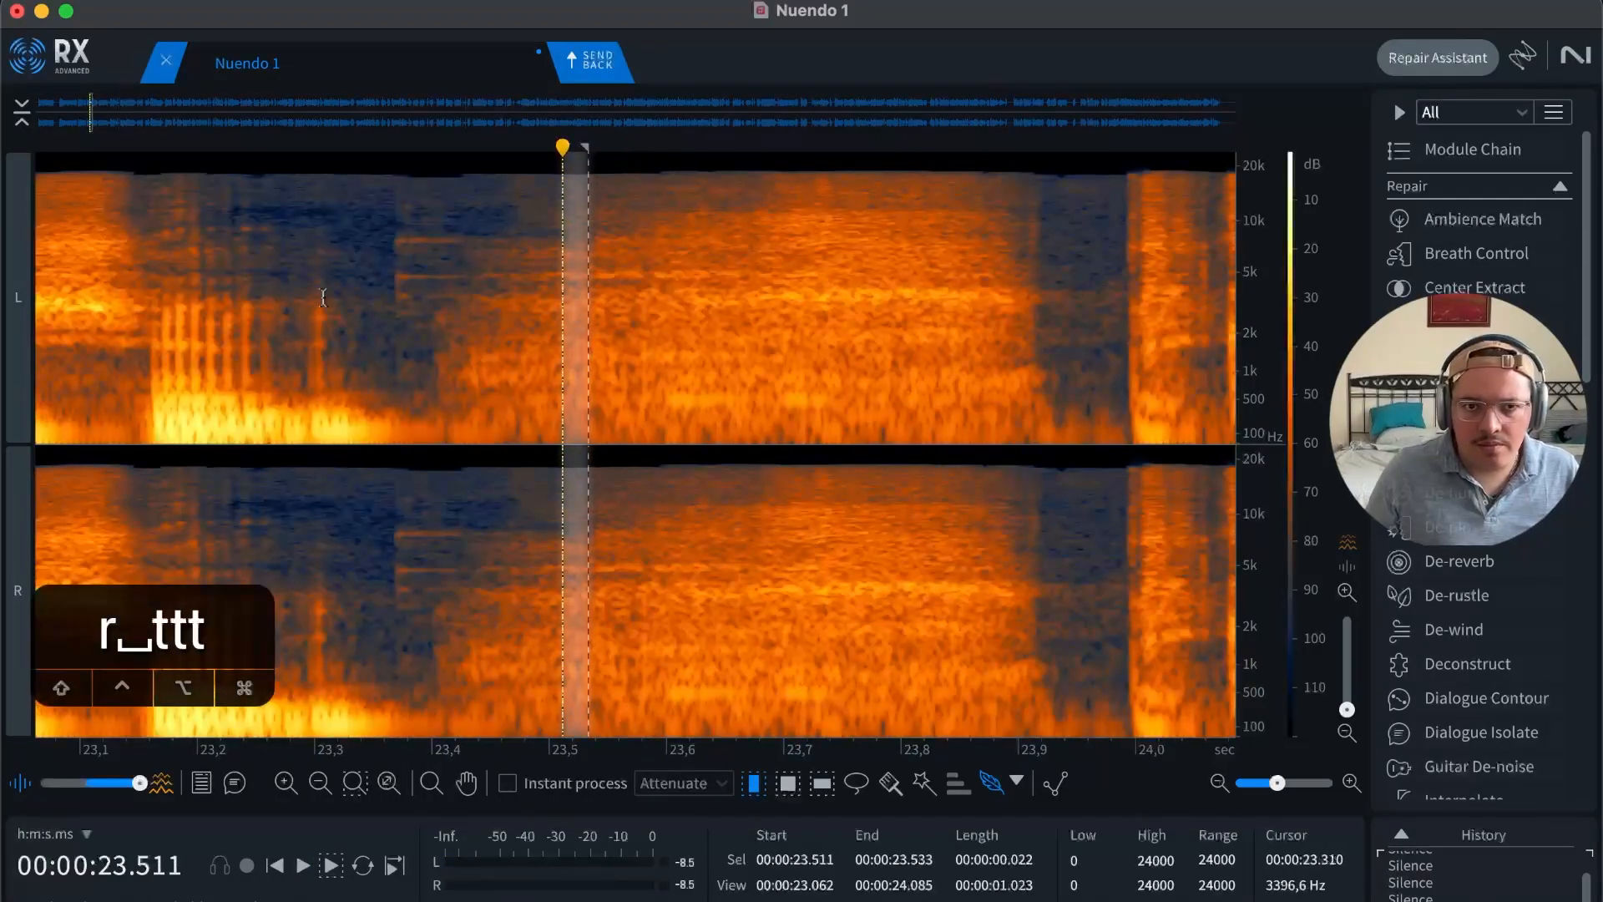
pyautogui.moveTo(392, 299); pyautogui.dragTo(1152, 311)
pyautogui.press('Delete')
# Step: Zoom out to an eight-second view and play the recording from 00:00:23.947, restarting playback once
pyautogui.click(1073, 318)
pyautogui.press('r')
pyautogui.press('r')
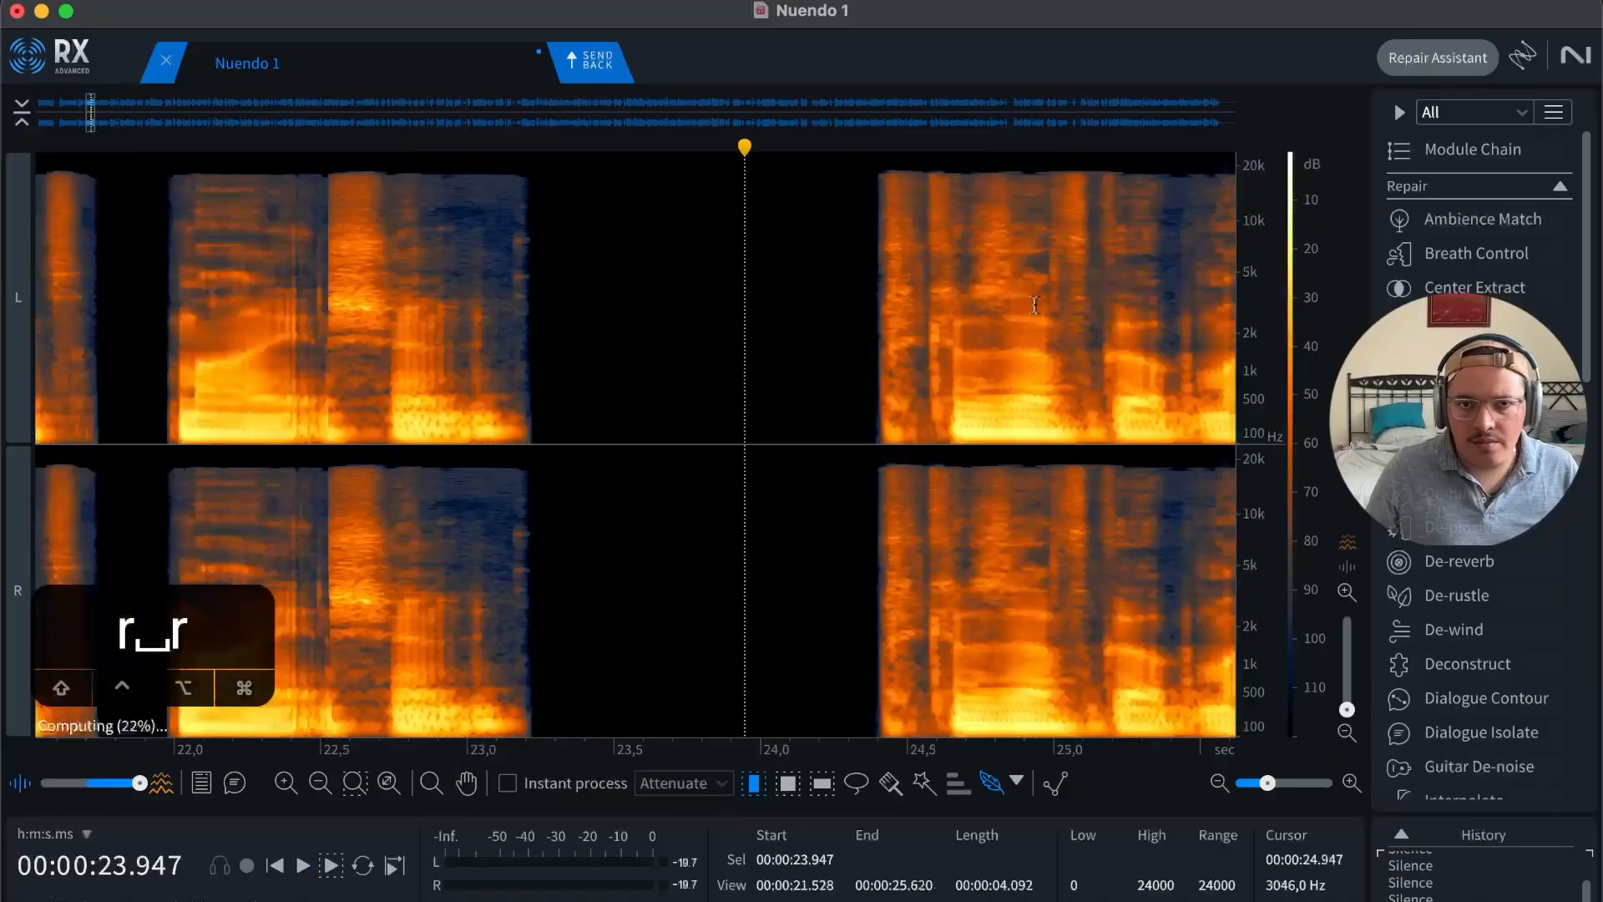
pyautogui.press('space')
pyautogui.press('r')
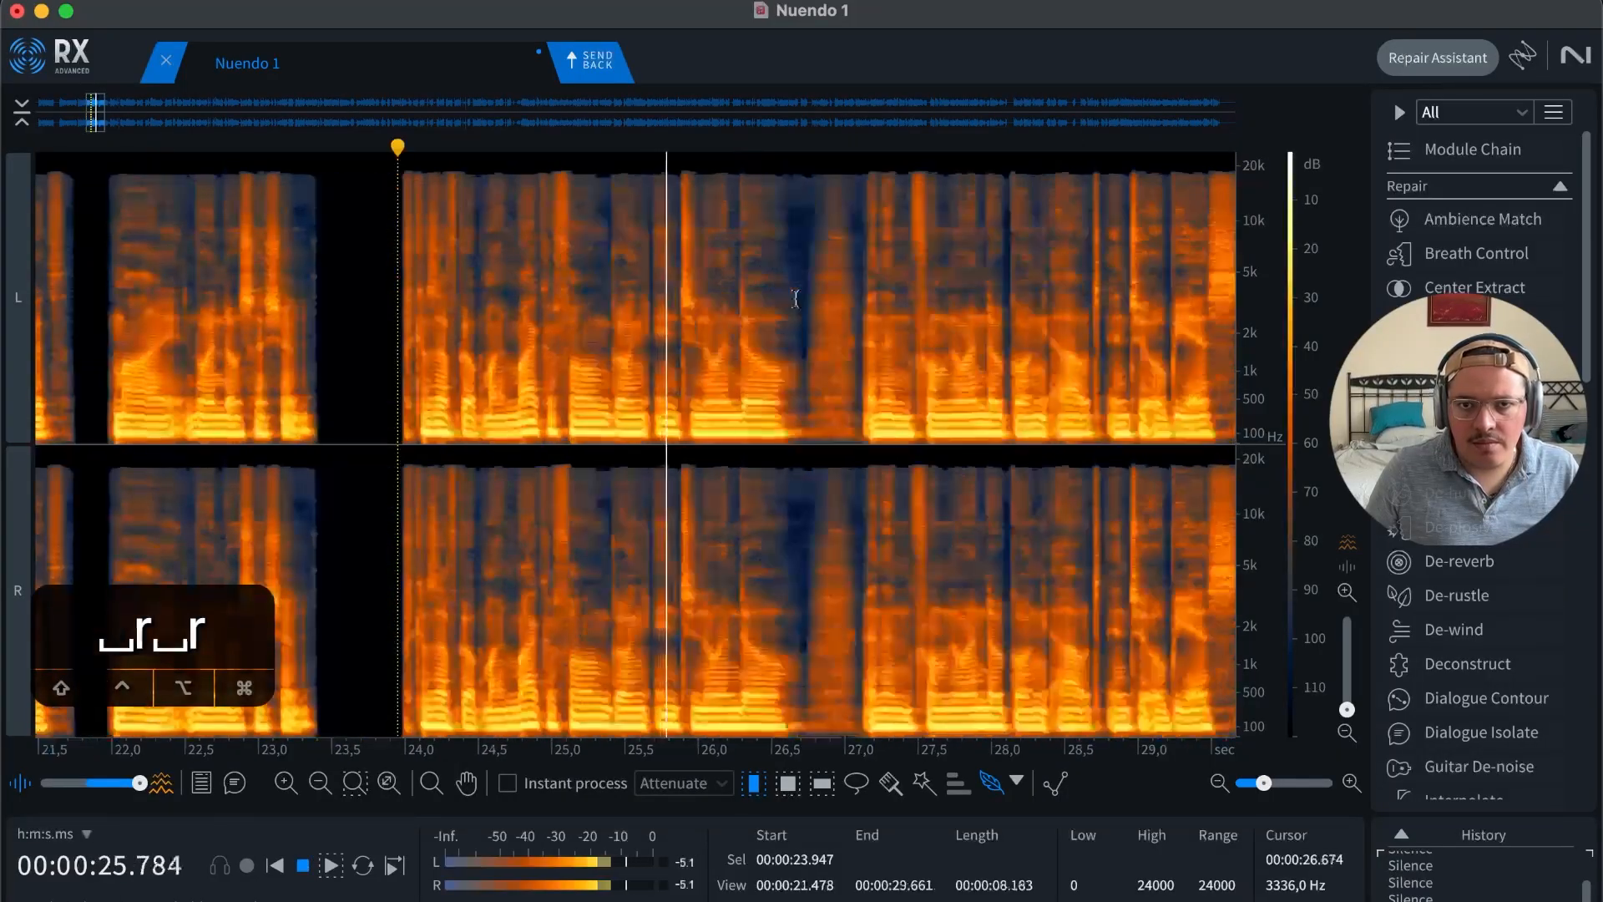
pyautogui.press('space')
pyautogui.press('space')
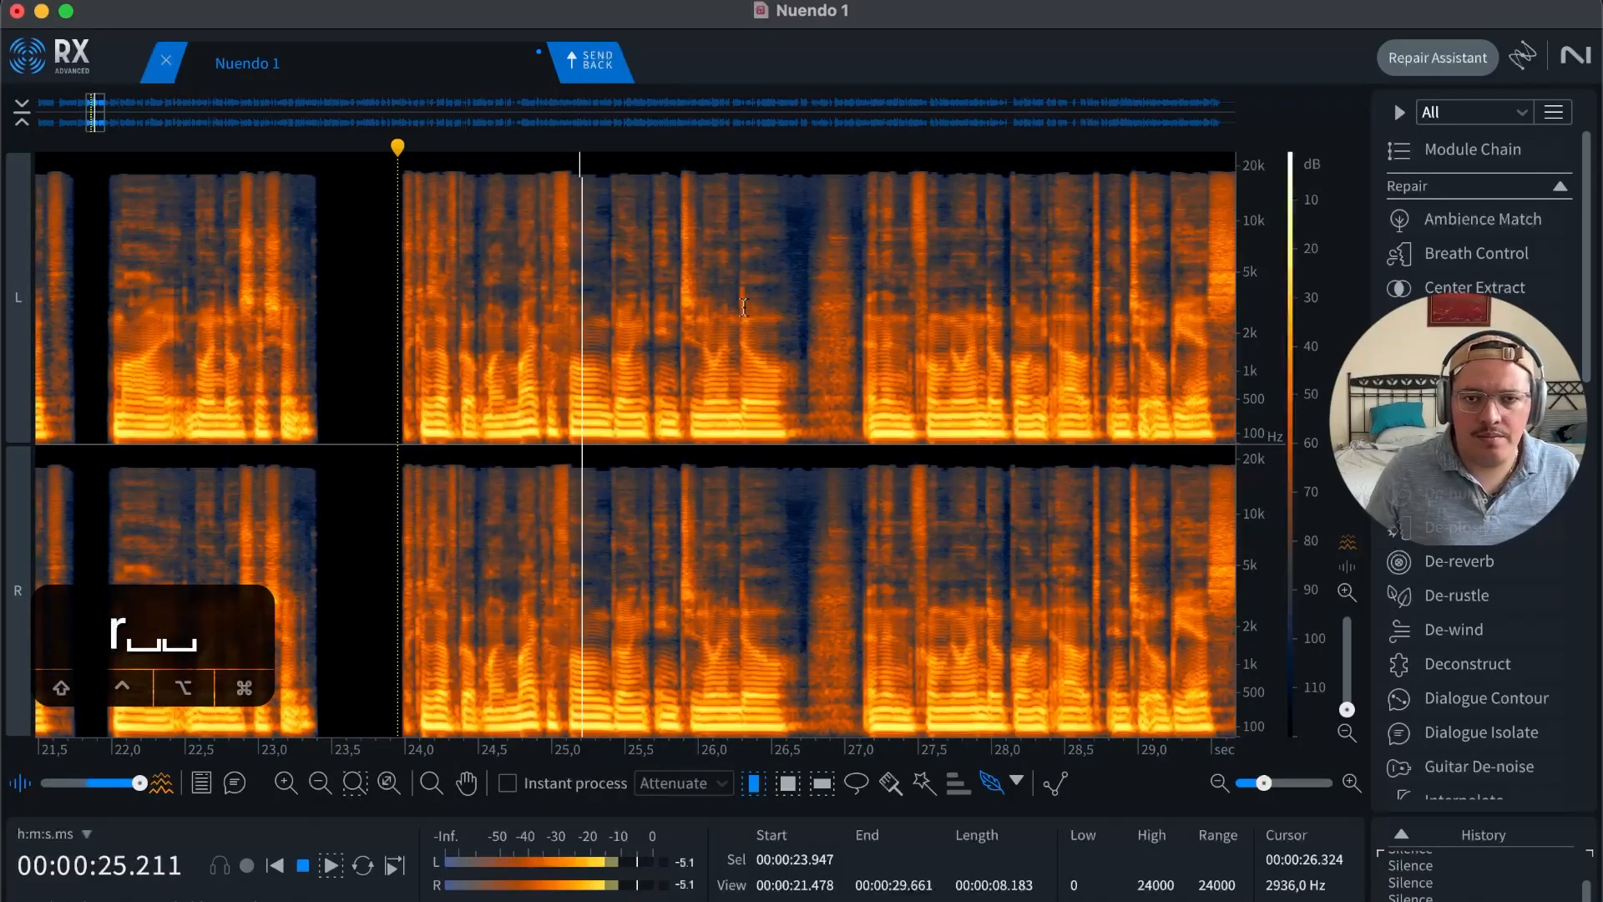
# Step: Silence the breath between about 26.7 and 27.1 seconds
pyautogui.press('t')
pyautogui.press('t')
pyautogui.press('t')
pyautogui.moveTo(474, 313); pyautogui.dragTo(949, 320)
pyautogui.press('BackSpace')
pyautogui.click(911, 332)
# Step: Audition the recording from 00:00:27.072 and zoom out to a sixteen-second view
pyautogui.press('r')
pyautogui.press('space')
pyautogui.press('r')
pyautogui.press('r')
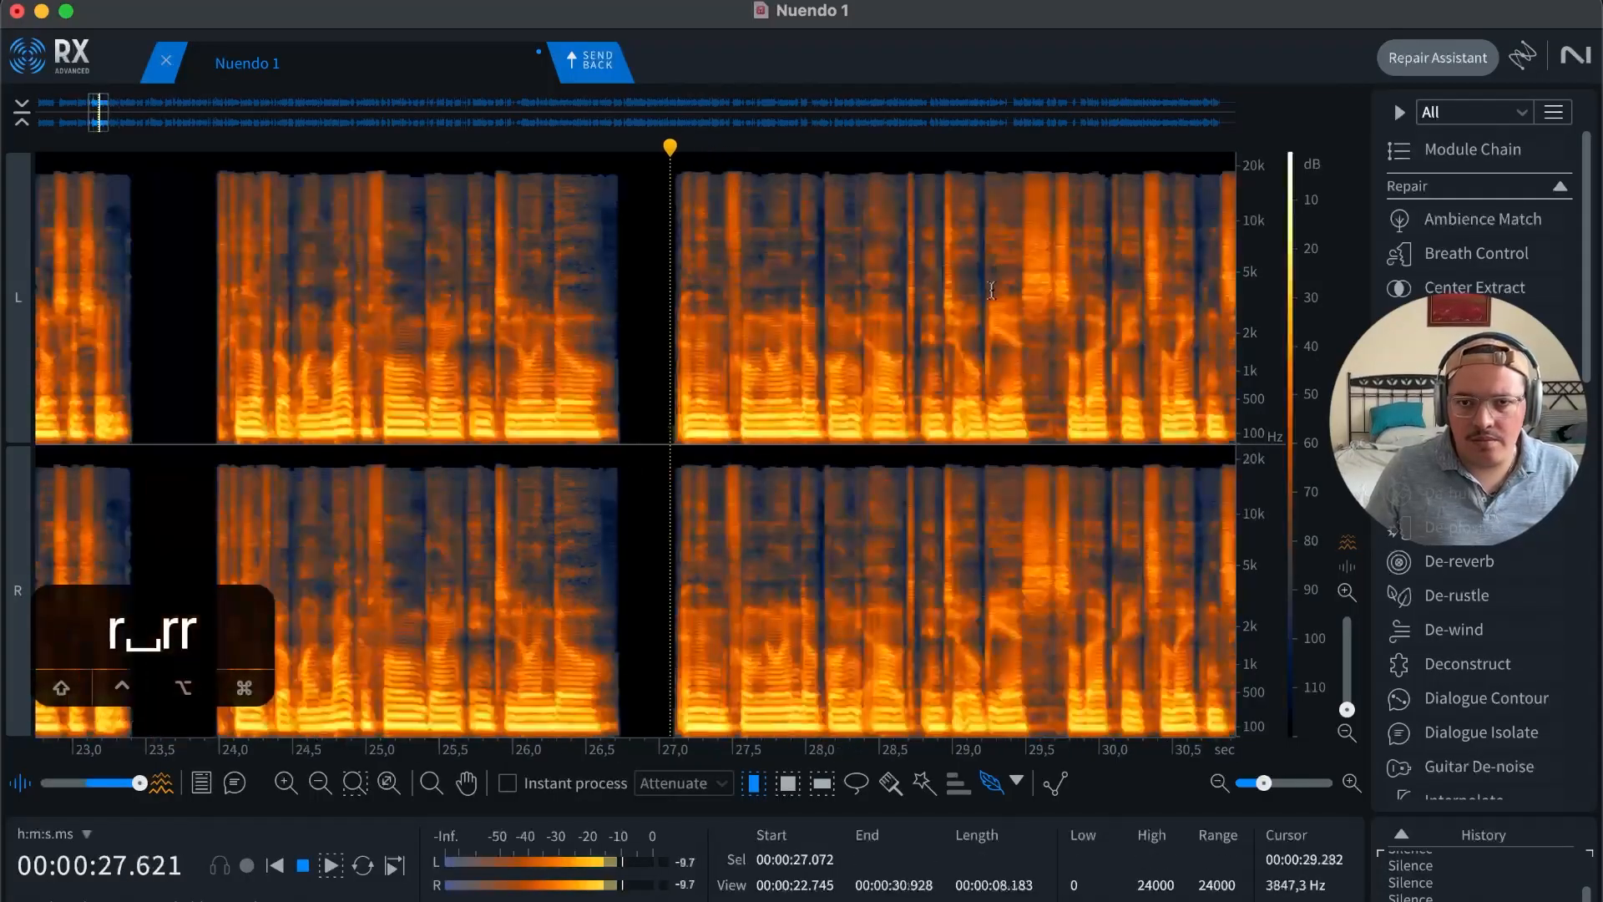
pyautogui.press('r')
pyautogui.press('space')
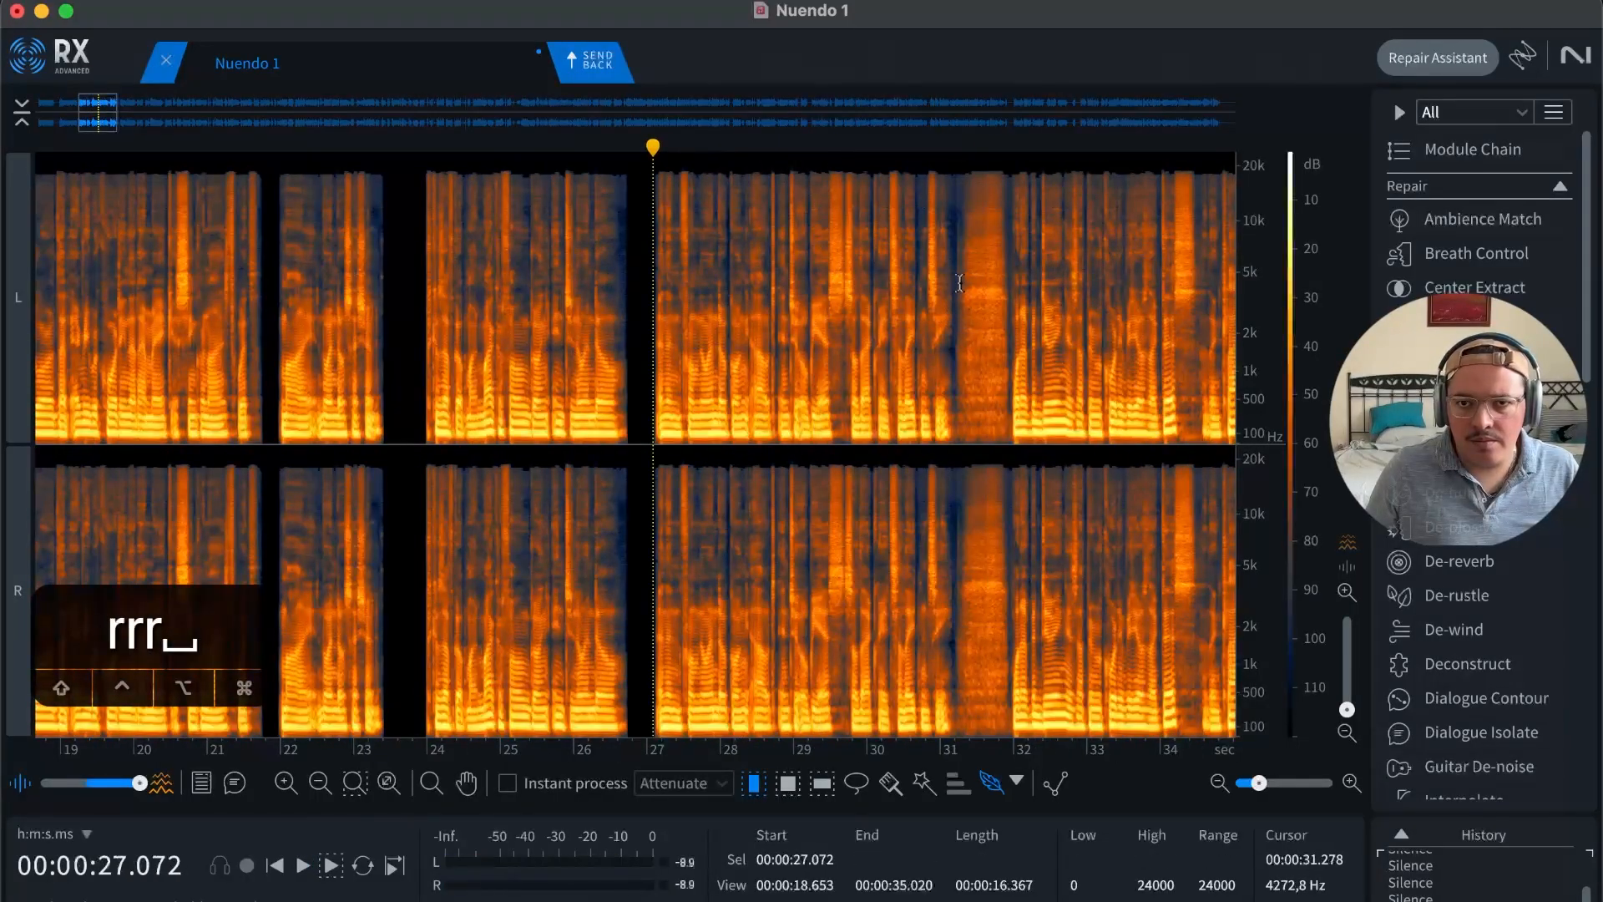
# Step: Silence the breath between about 31.2 and 32.0 seconds
pyautogui.click(960, 313)
pyautogui.press('t')
pyautogui.press('t')
pyautogui.press('t')
pyautogui.press('t')
pyautogui.press('r')
pyautogui.moveTo(604, 311); pyautogui.dragTo(1052, 310)
pyautogui.press('BackSpace')
# Step: Audition the recording from 00:00:31.830 and zoom to a four-second view around the pause near 36 seconds
pyautogui.press('r')
pyautogui.click(970, 315)
pyautogui.click(805, 306)
pyautogui.press('space')
pyautogui.press('r')
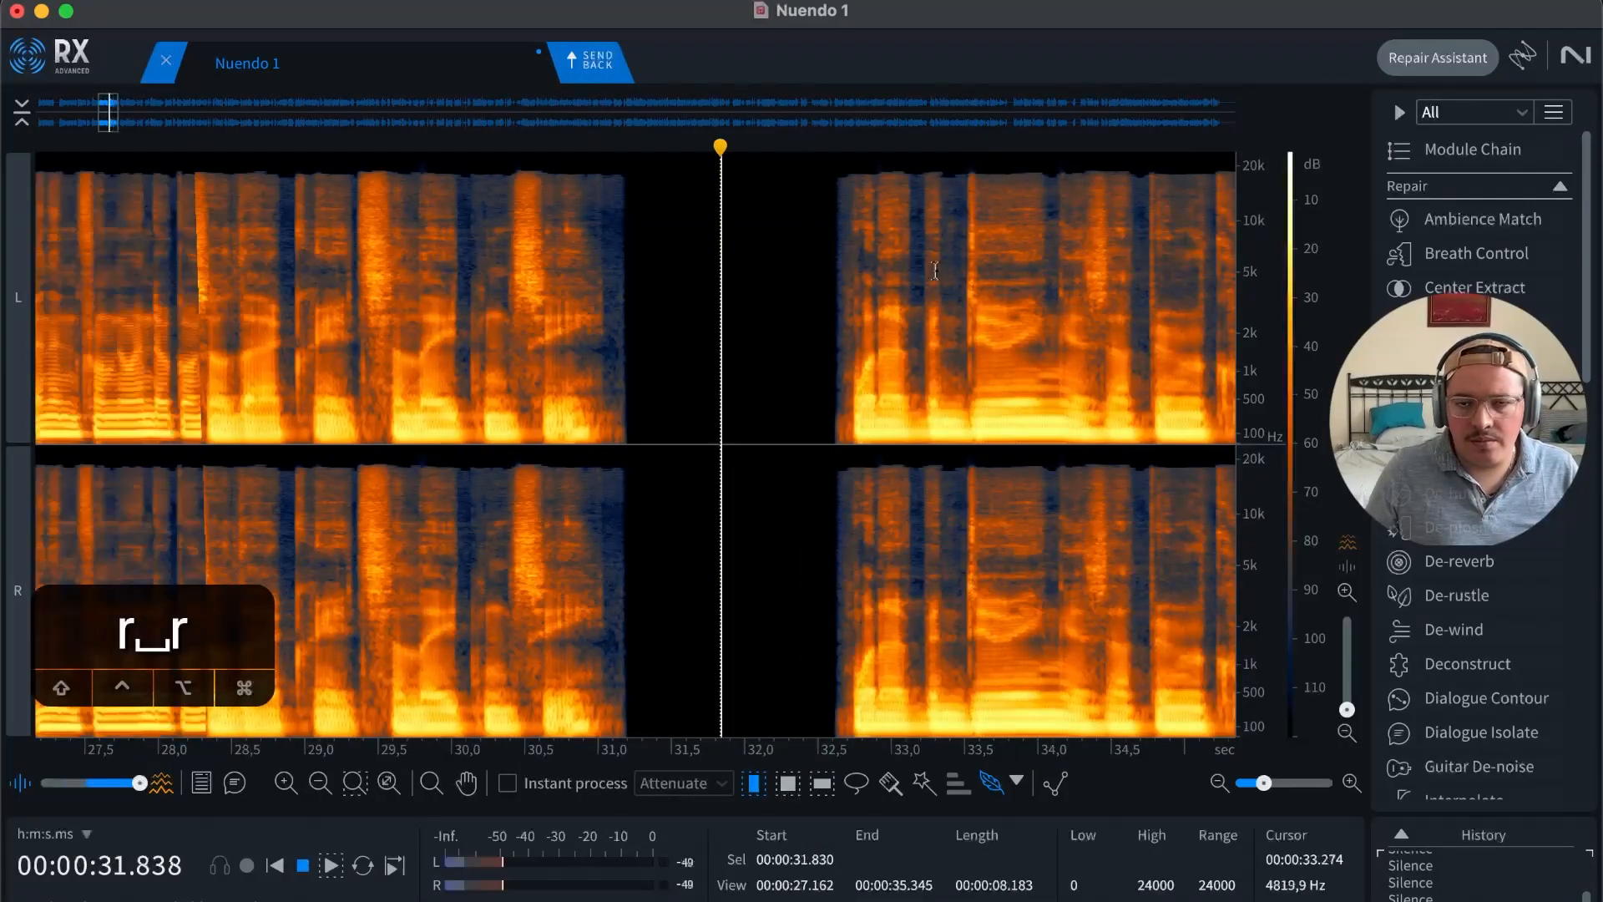
pyautogui.press('r')
pyautogui.press('t')
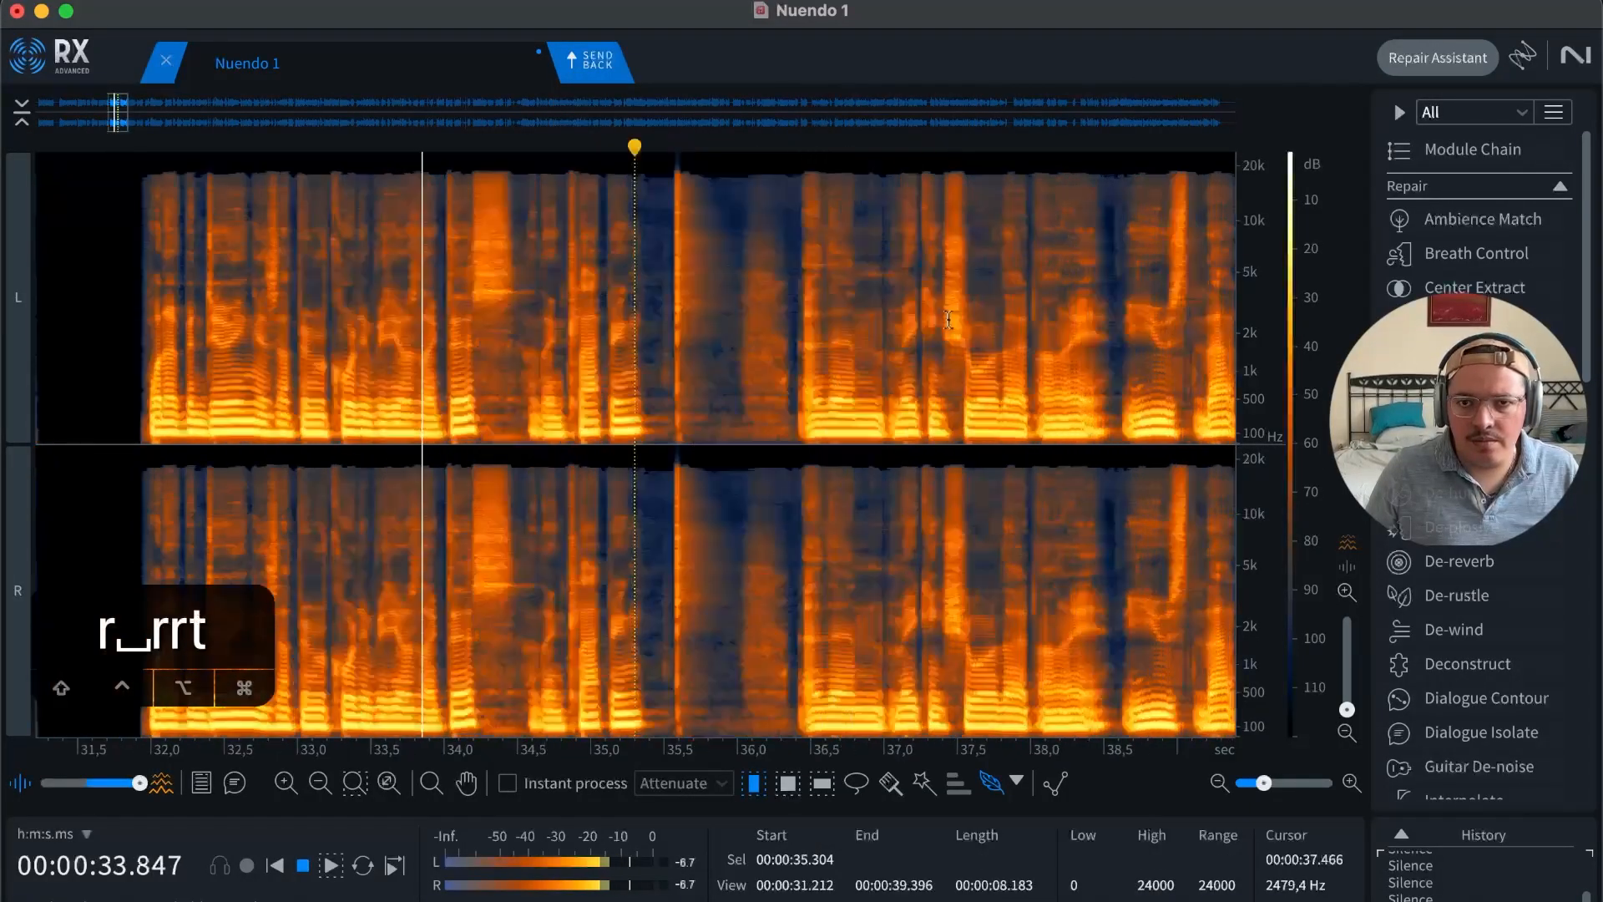
pyautogui.press('t')
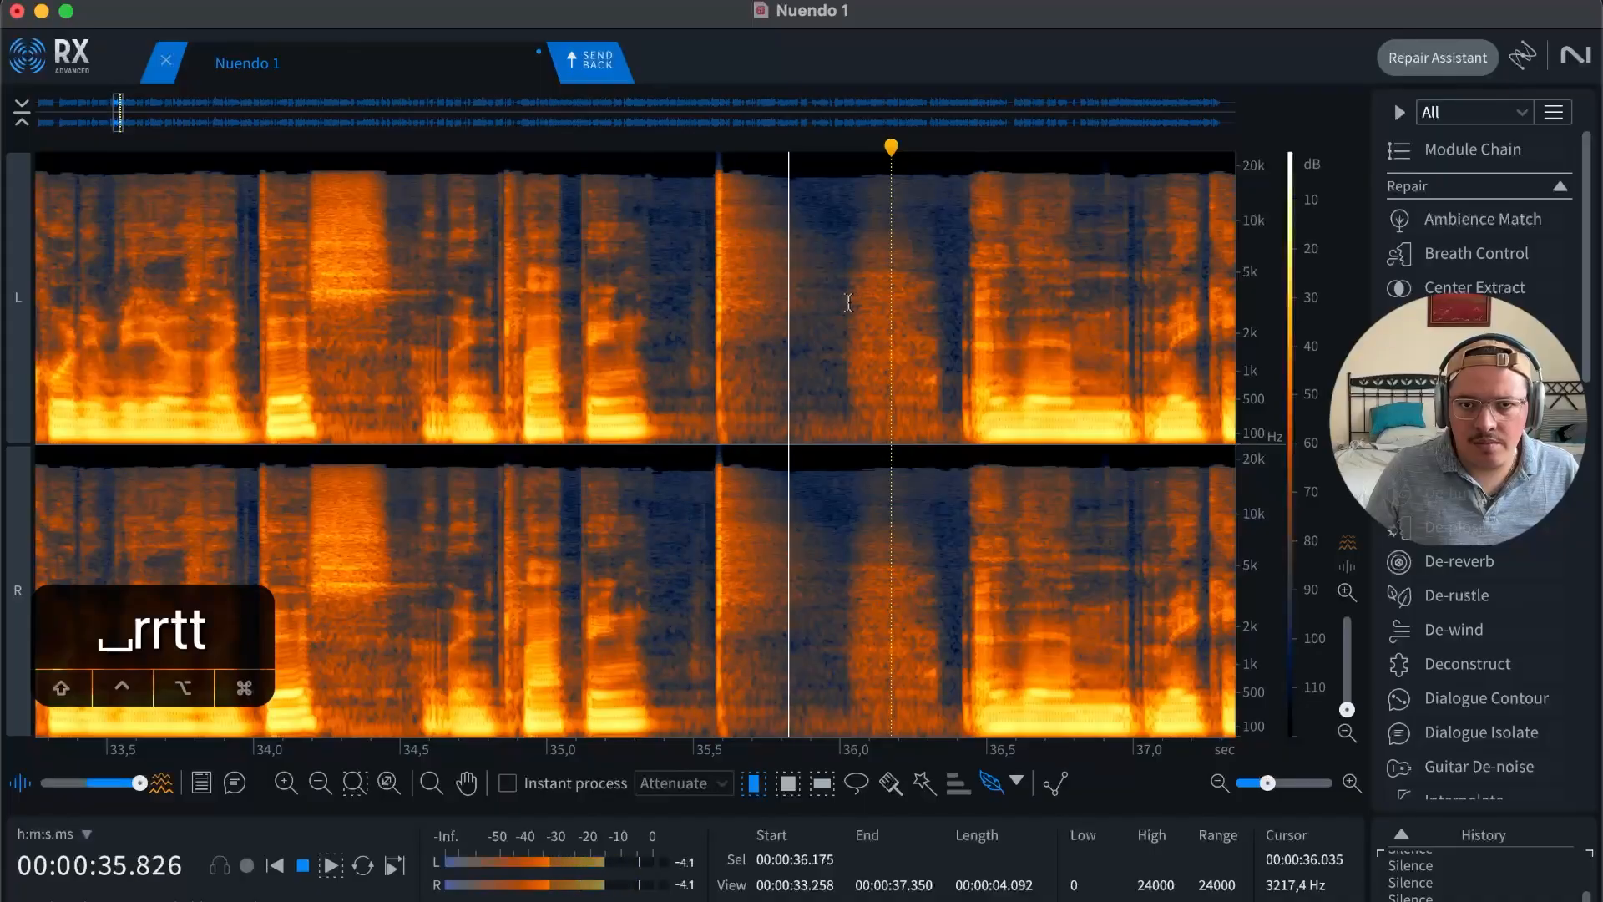
pyautogui.press('space')
# Step: Silence the breath between about 36.0 and 36.4 seconds
pyautogui.press('t')
pyautogui.press('t')
pyautogui.moveTo(651, 321); pyautogui.dragTo(1097, 324)
pyautogui.hotkey('shift', 'BackSpace')
# Step: Audition the recording from 00:00:35.176 in a sixteen-second view and stop with the playhead at 00:00:42.833
pyautogui.press('r')
pyautogui.click(744, 338)
pyautogui.press('r')
pyautogui.click(394, 342)
pyautogui.press('space')
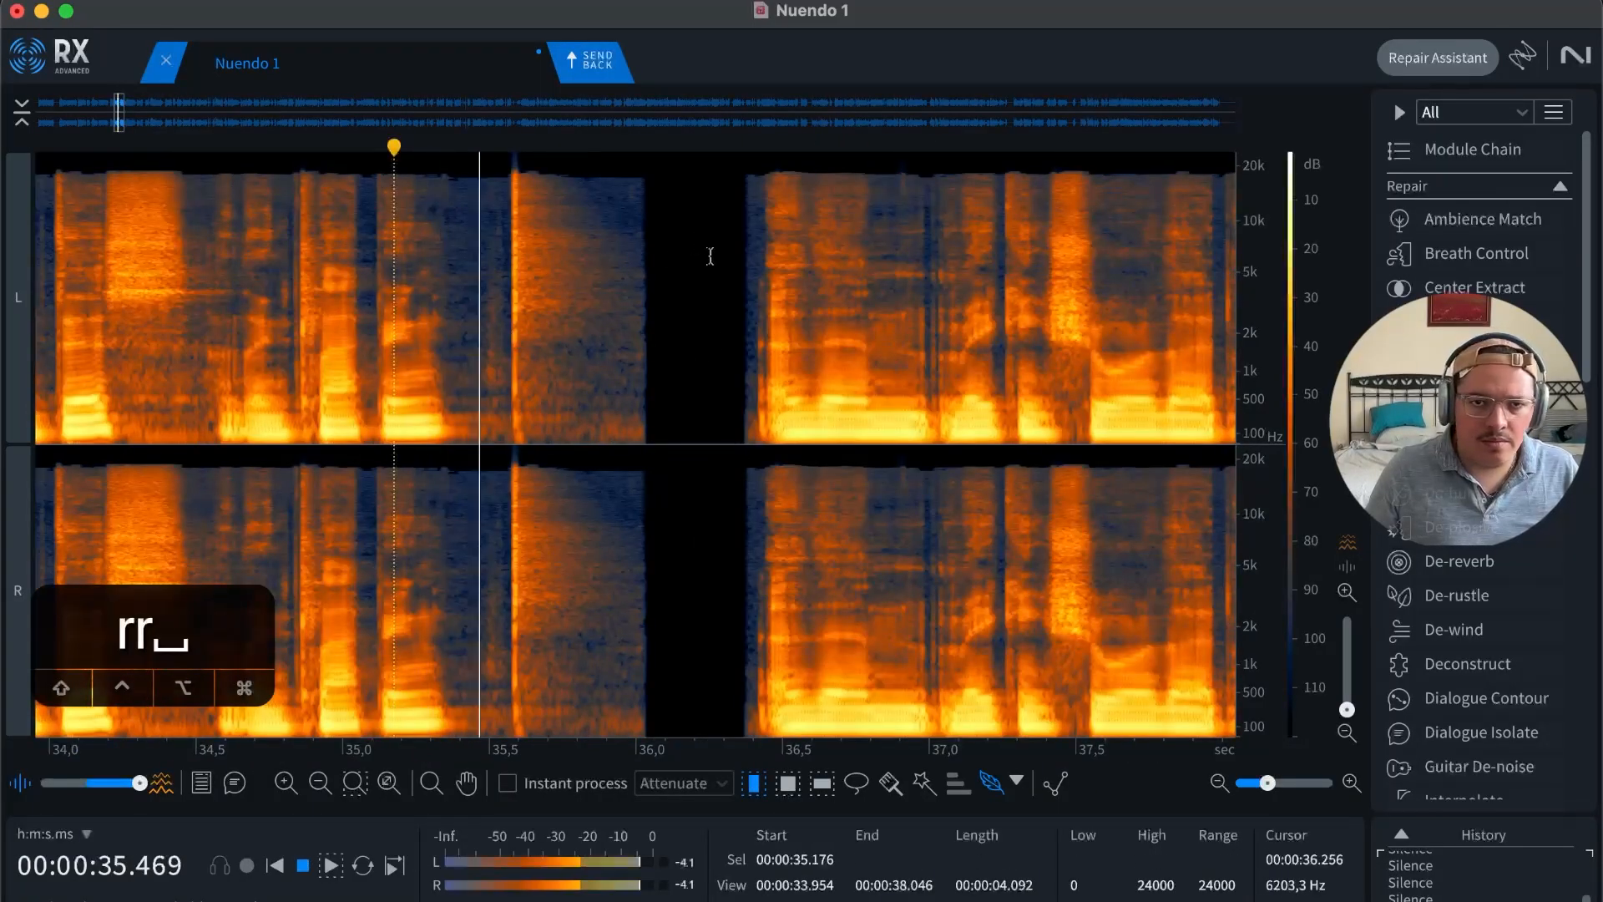
pyautogui.press('r')
pyautogui.press('r')
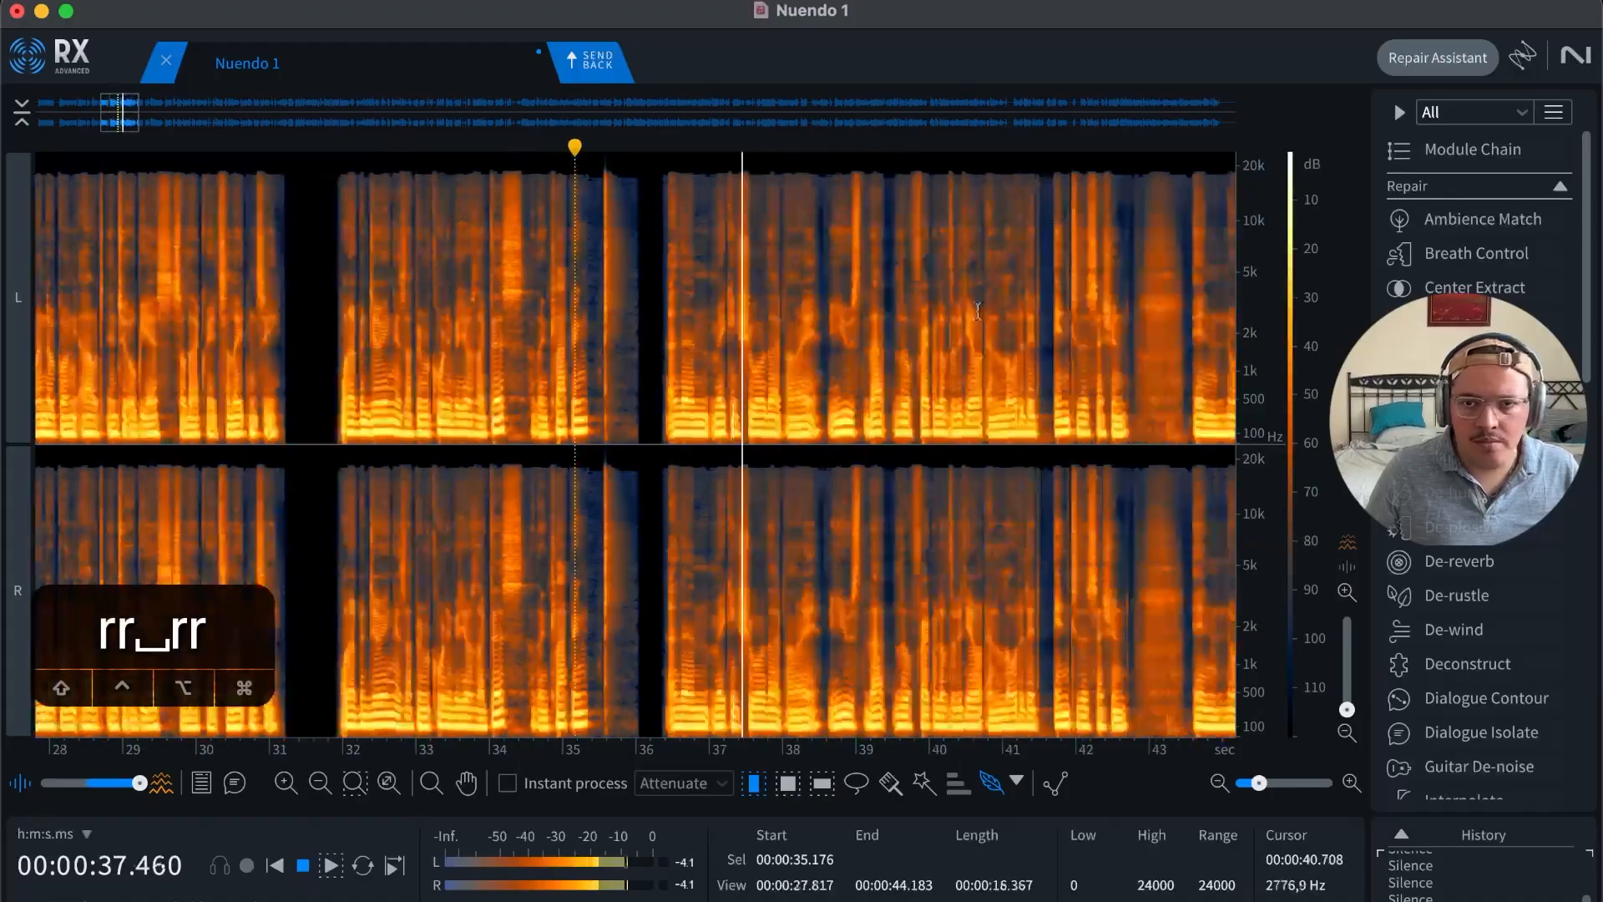
pyautogui.click(1067, 292)
pyautogui.click(1119, 302)
pyautogui.click(1136, 309)
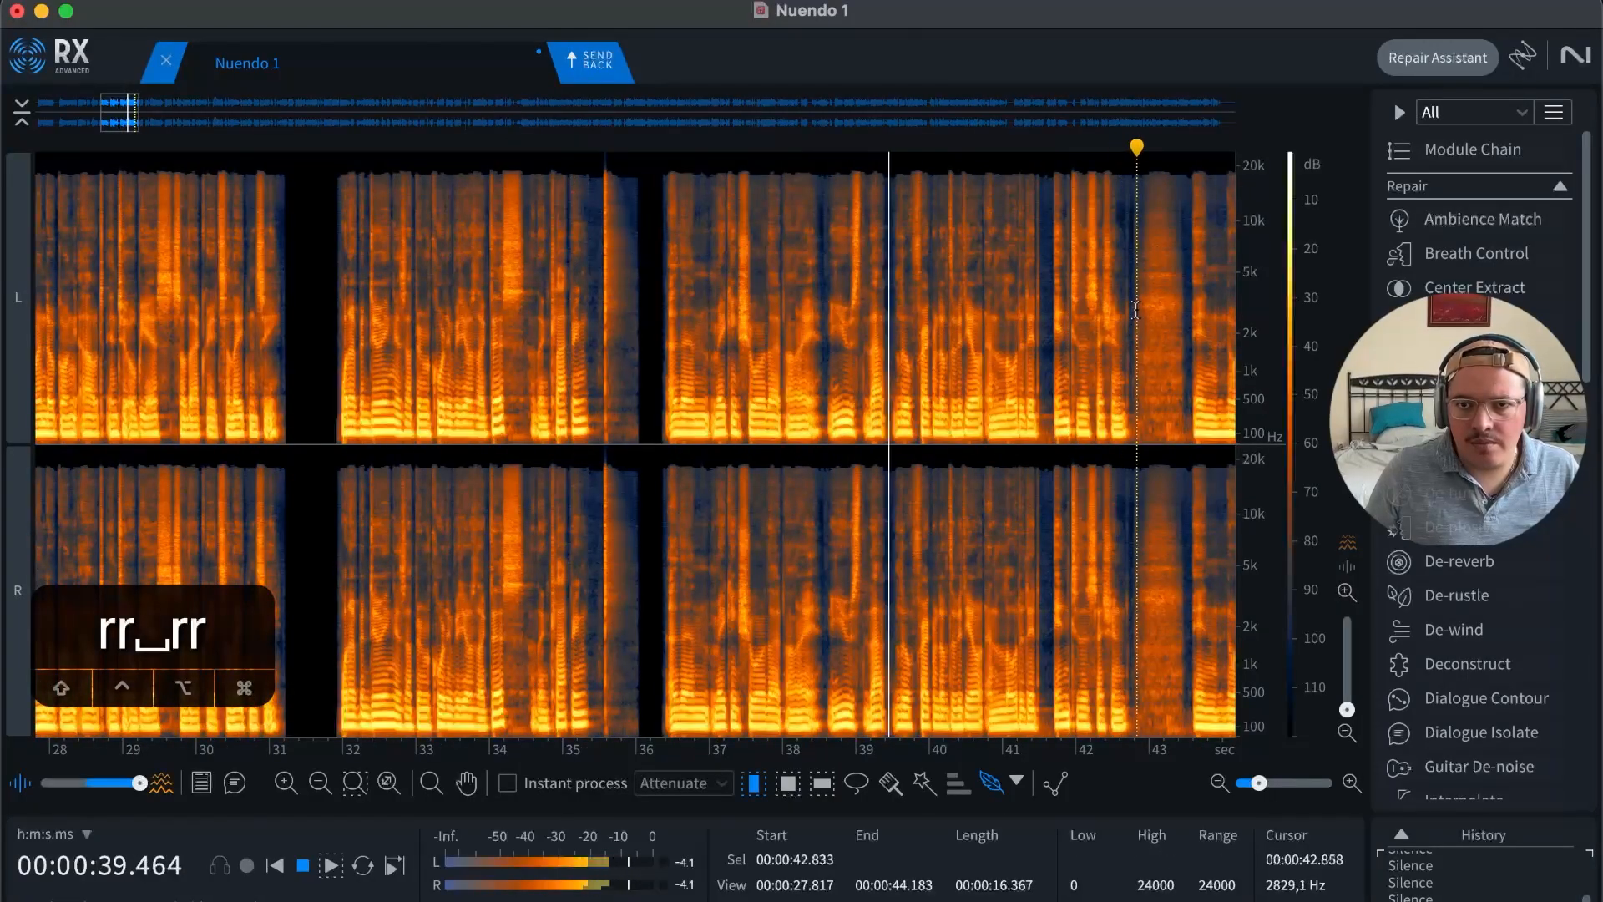
pyautogui.press('space')
# Step: Zoom to a two-second view and audition the lead-in to the breath from 00:00:42.425 and again from 00:00:42.025
pyautogui.press('r')
pyautogui.press('t')
pyautogui.press('t')
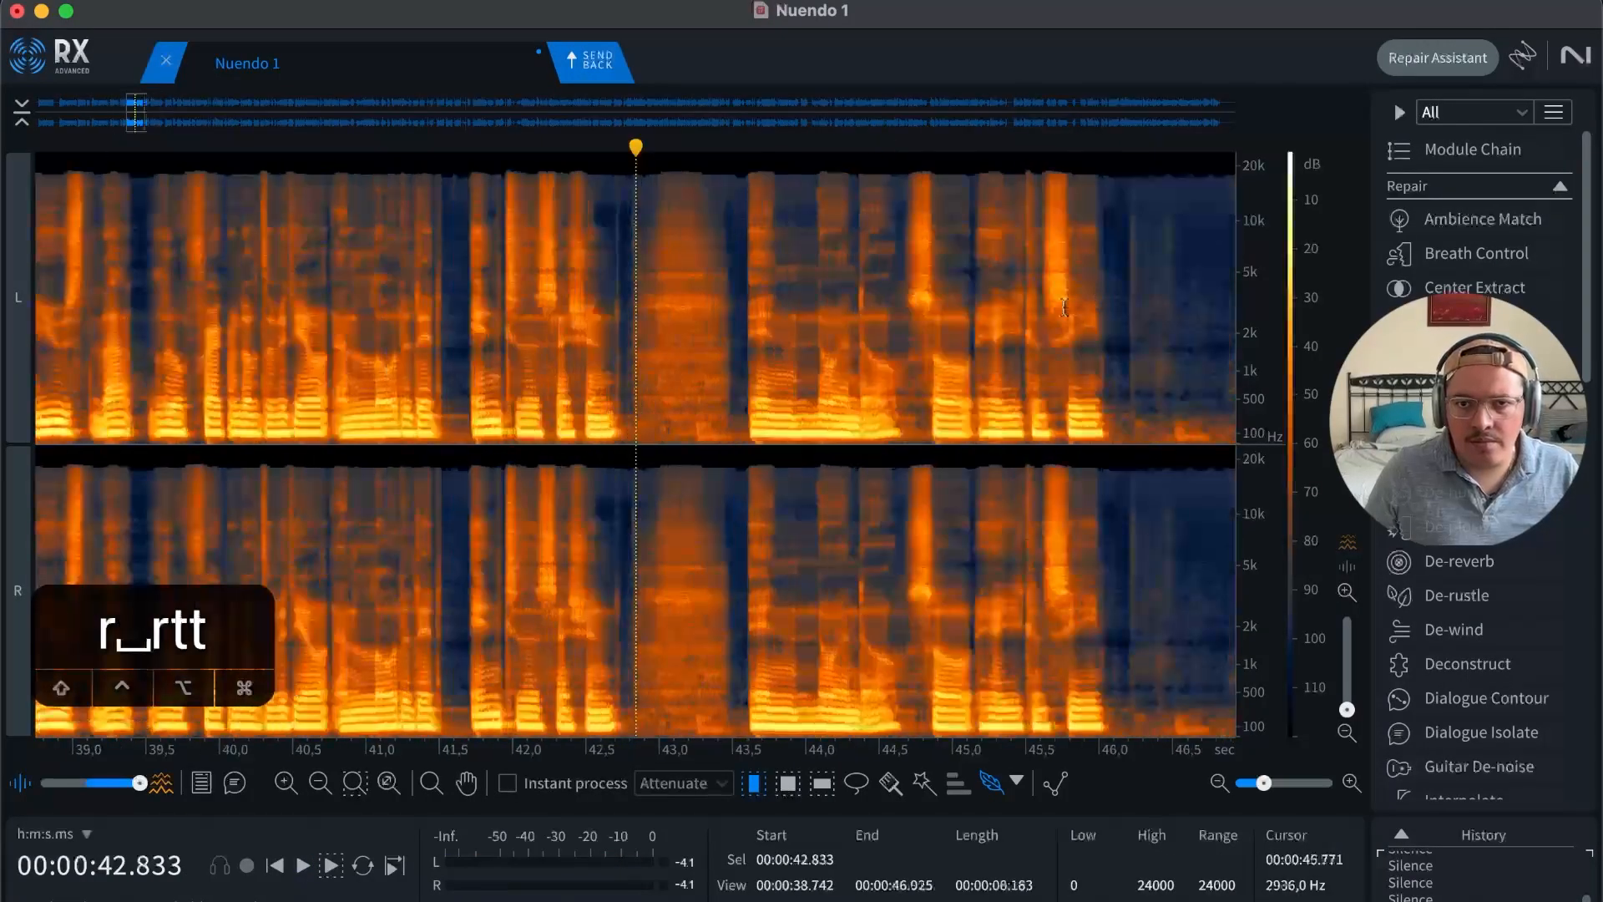
pyautogui.press('t')
pyautogui.press('t')
pyautogui.press('t')
pyautogui.press('r')
pyautogui.click(396, 342)
pyautogui.press('space')
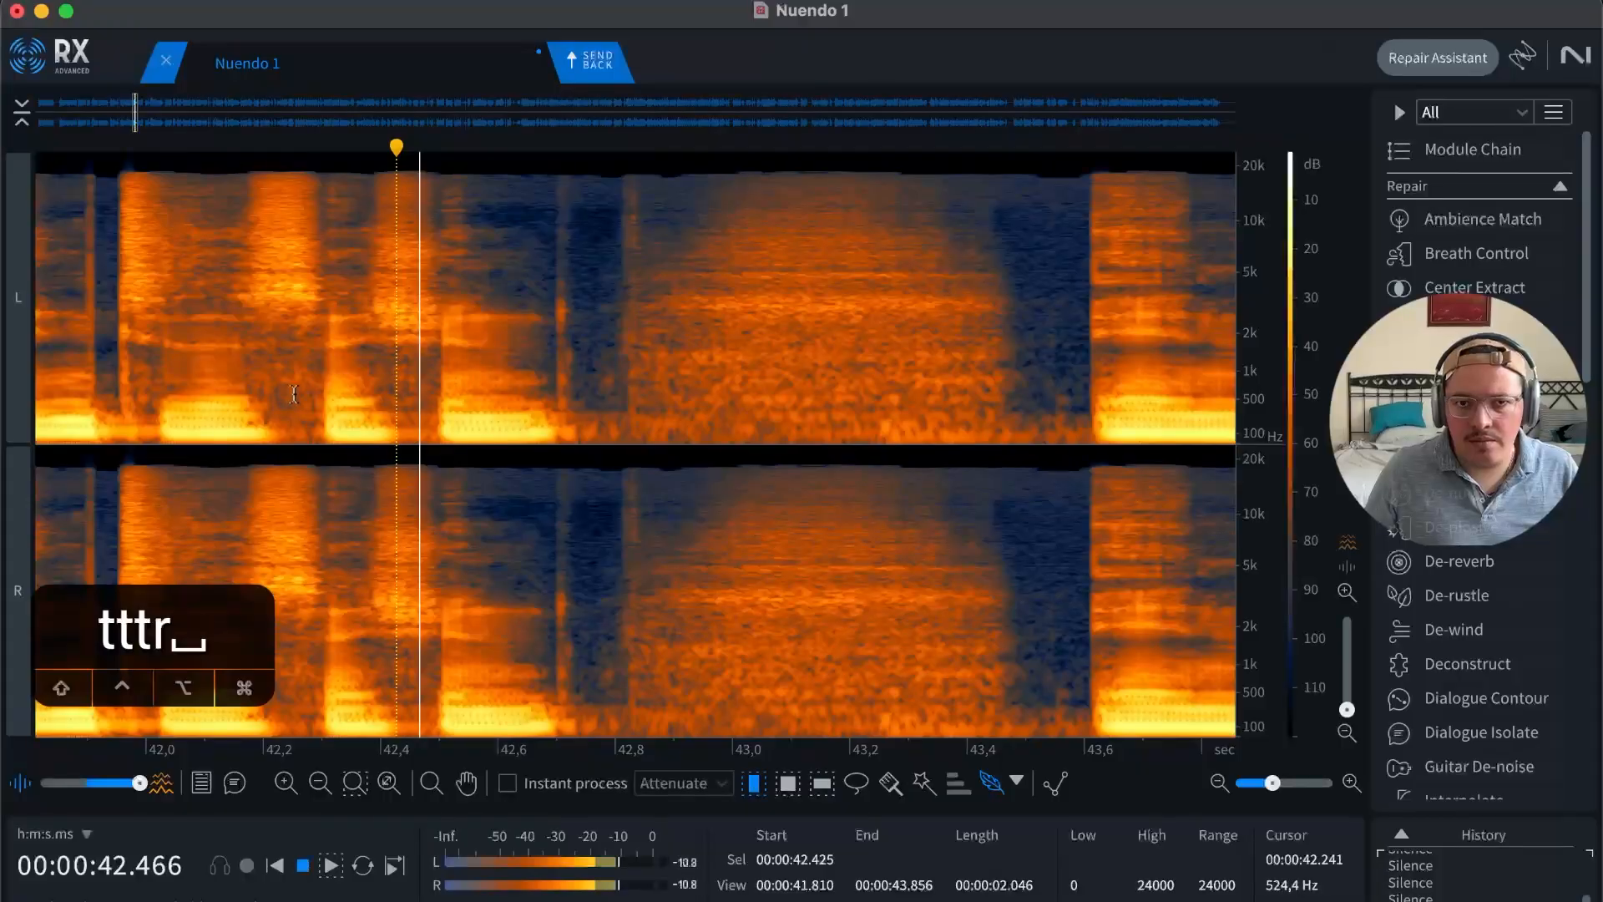
pyautogui.press('space')
pyautogui.click(162, 322)
pyautogui.press('space')
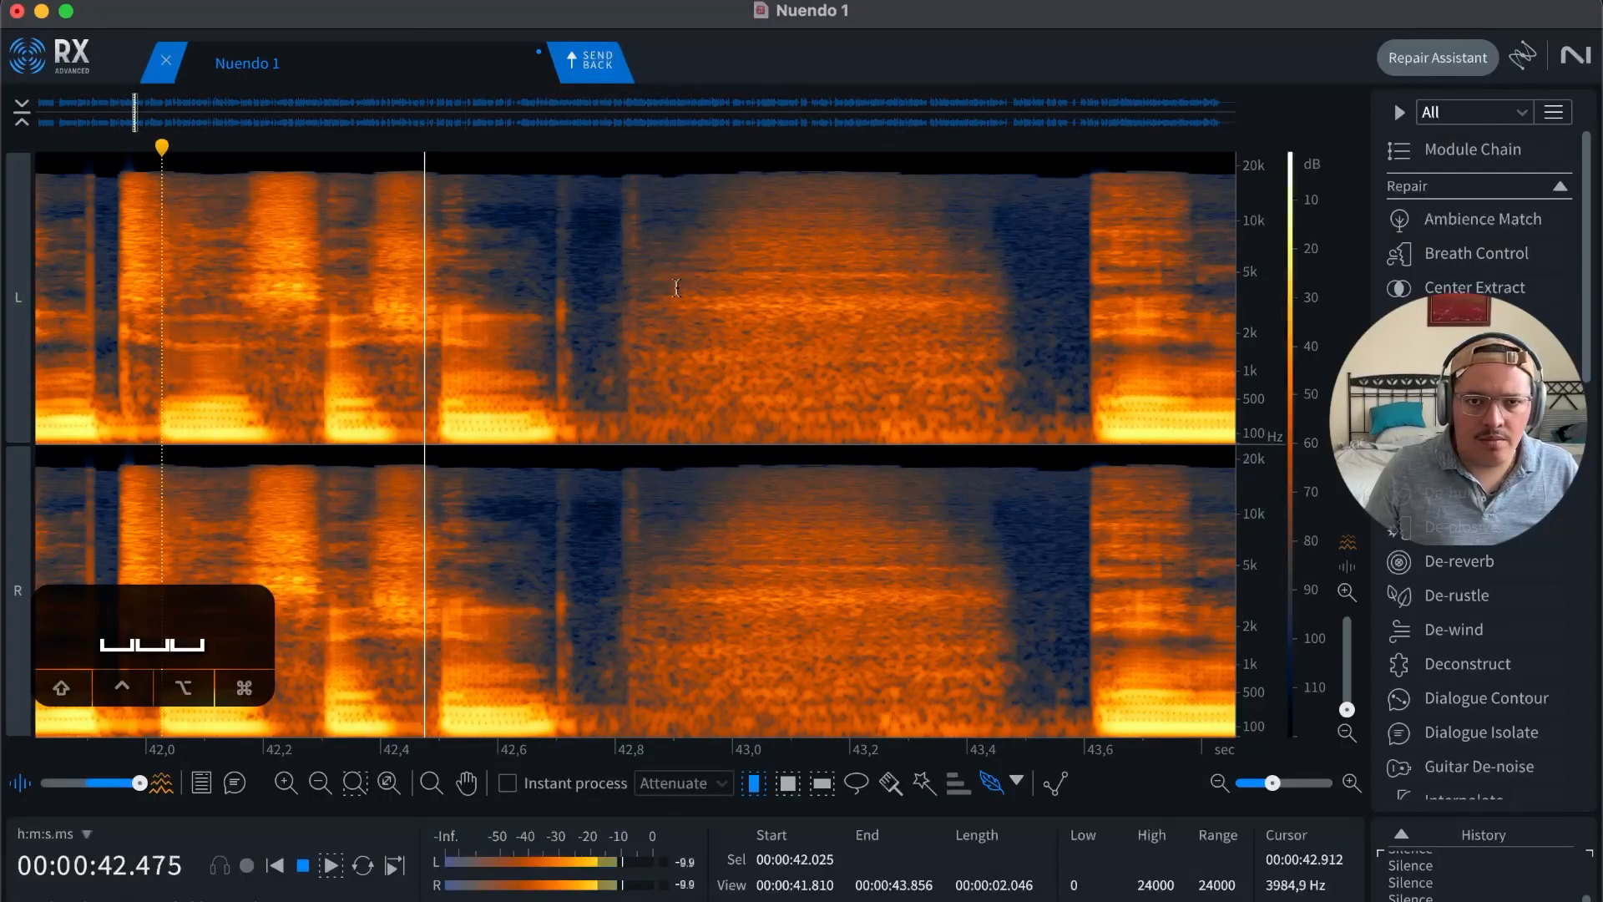
pyautogui.press('space')
# Step: Silence the breath between about 42.8 and 43.6 seconds
pyautogui.moveTo(608, 286); pyautogui.dragTo(993, 294)
pyautogui.press('BackSpace')
pyautogui.click(1028, 319)
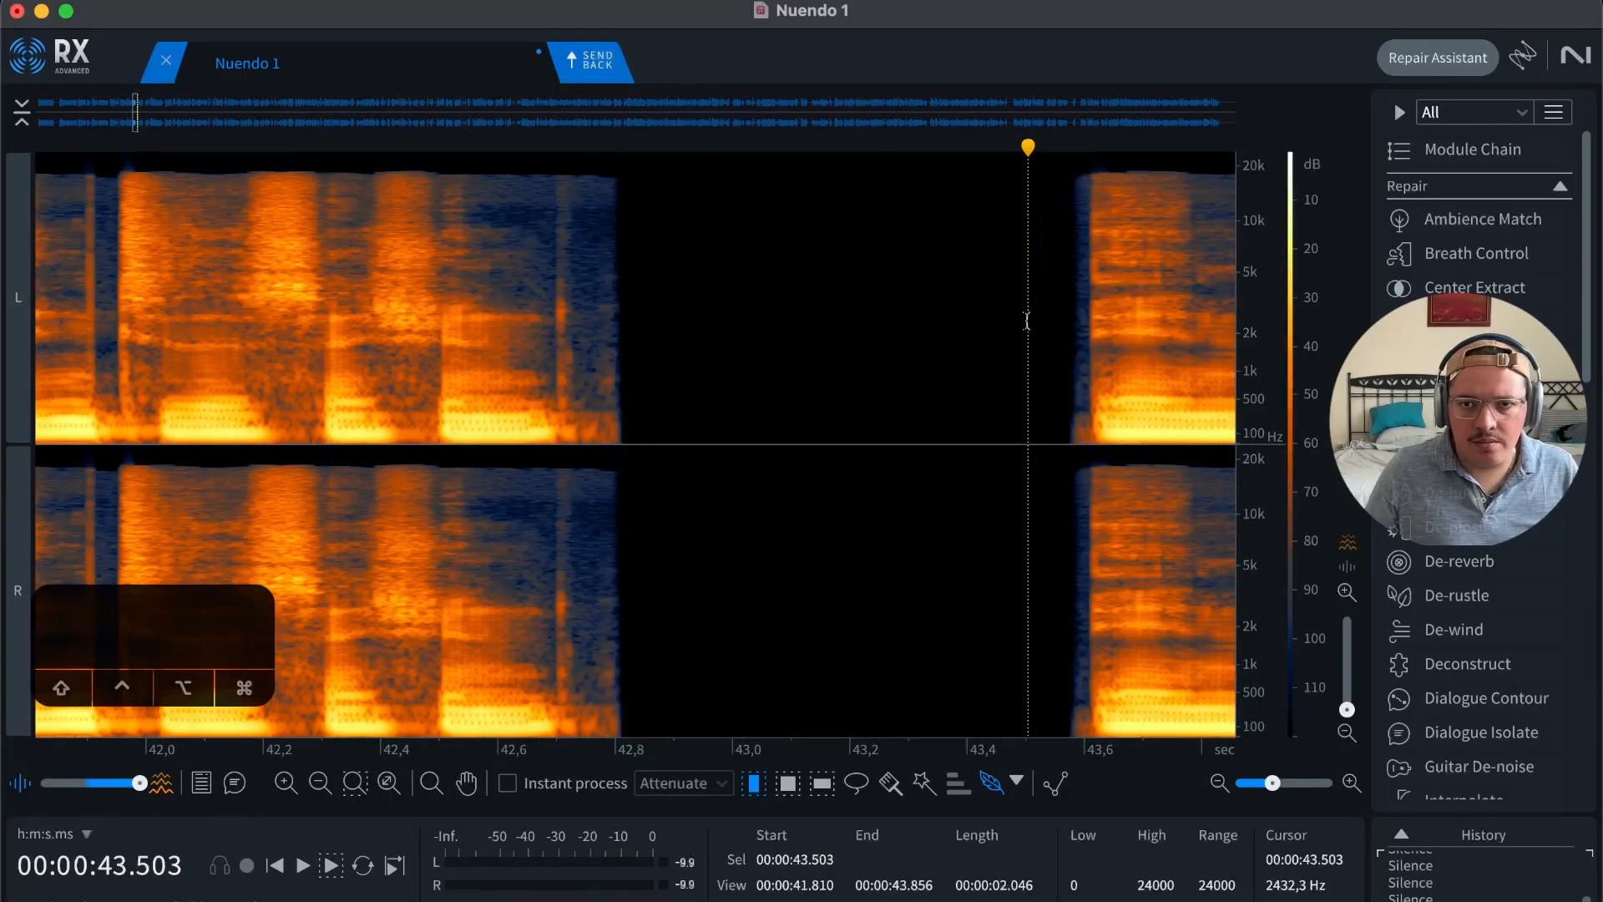
# Step: Play the recording from 00:00:43.503 and zoom out to a sixteen-second view
pyautogui.press('r')
pyautogui.press('space')
pyautogui.press('r')
pyautogui.press('r')
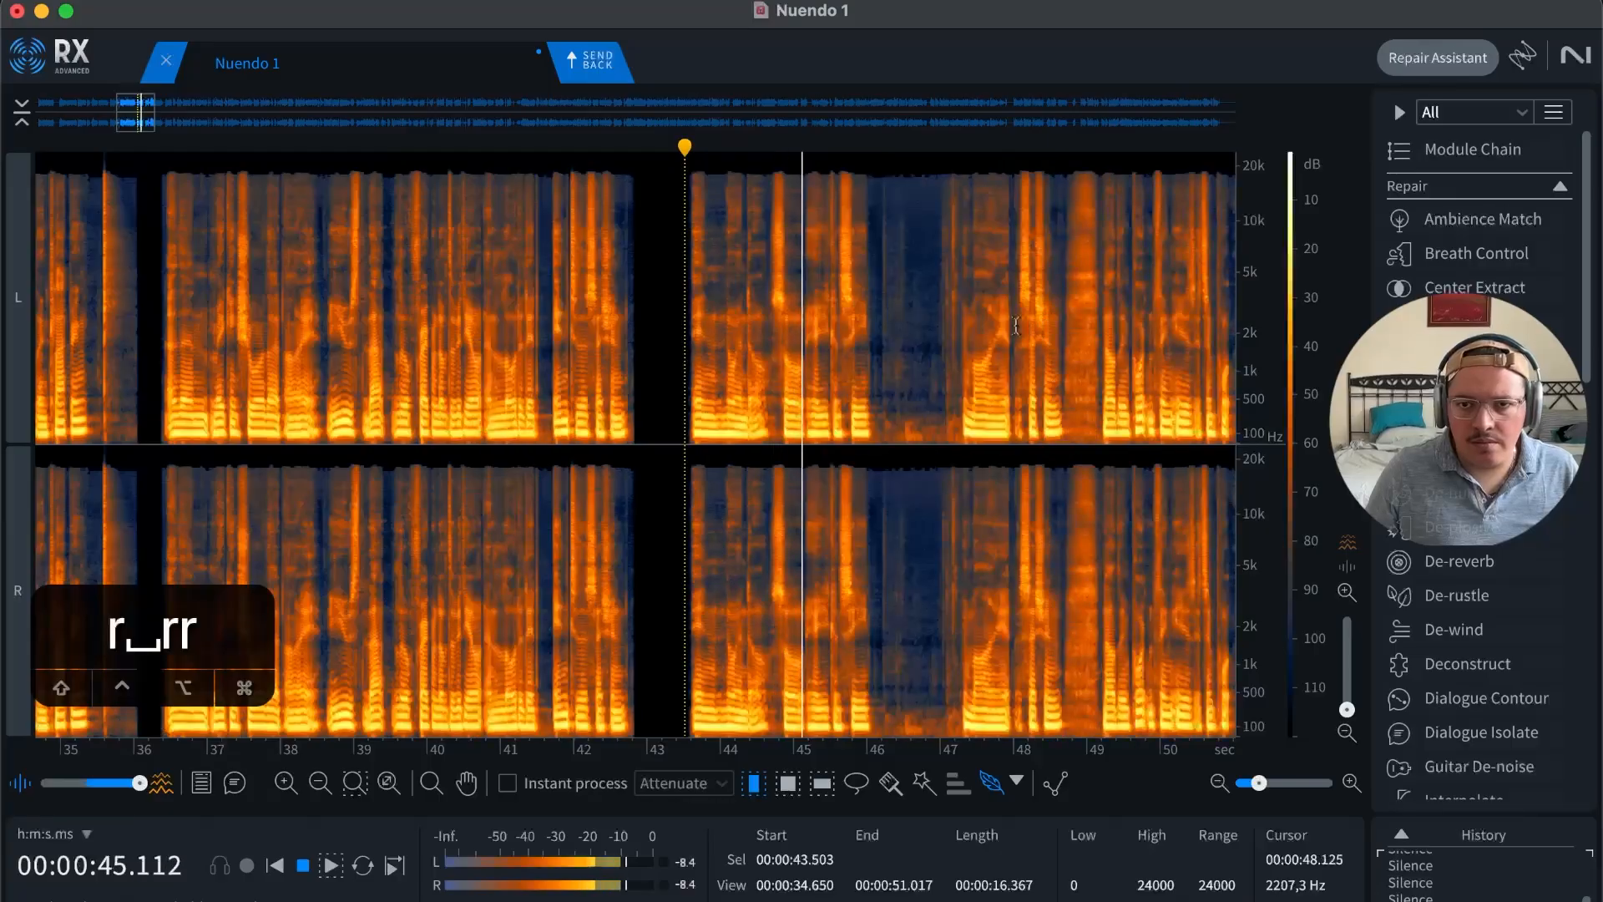
# Step: Stop playback and apply Mouth De-click to the clicks in the pause between about 46.0 and 47.3 seconds
pyautogui.press('t')
pyautogui.press('t')
pyautogui.press('t')
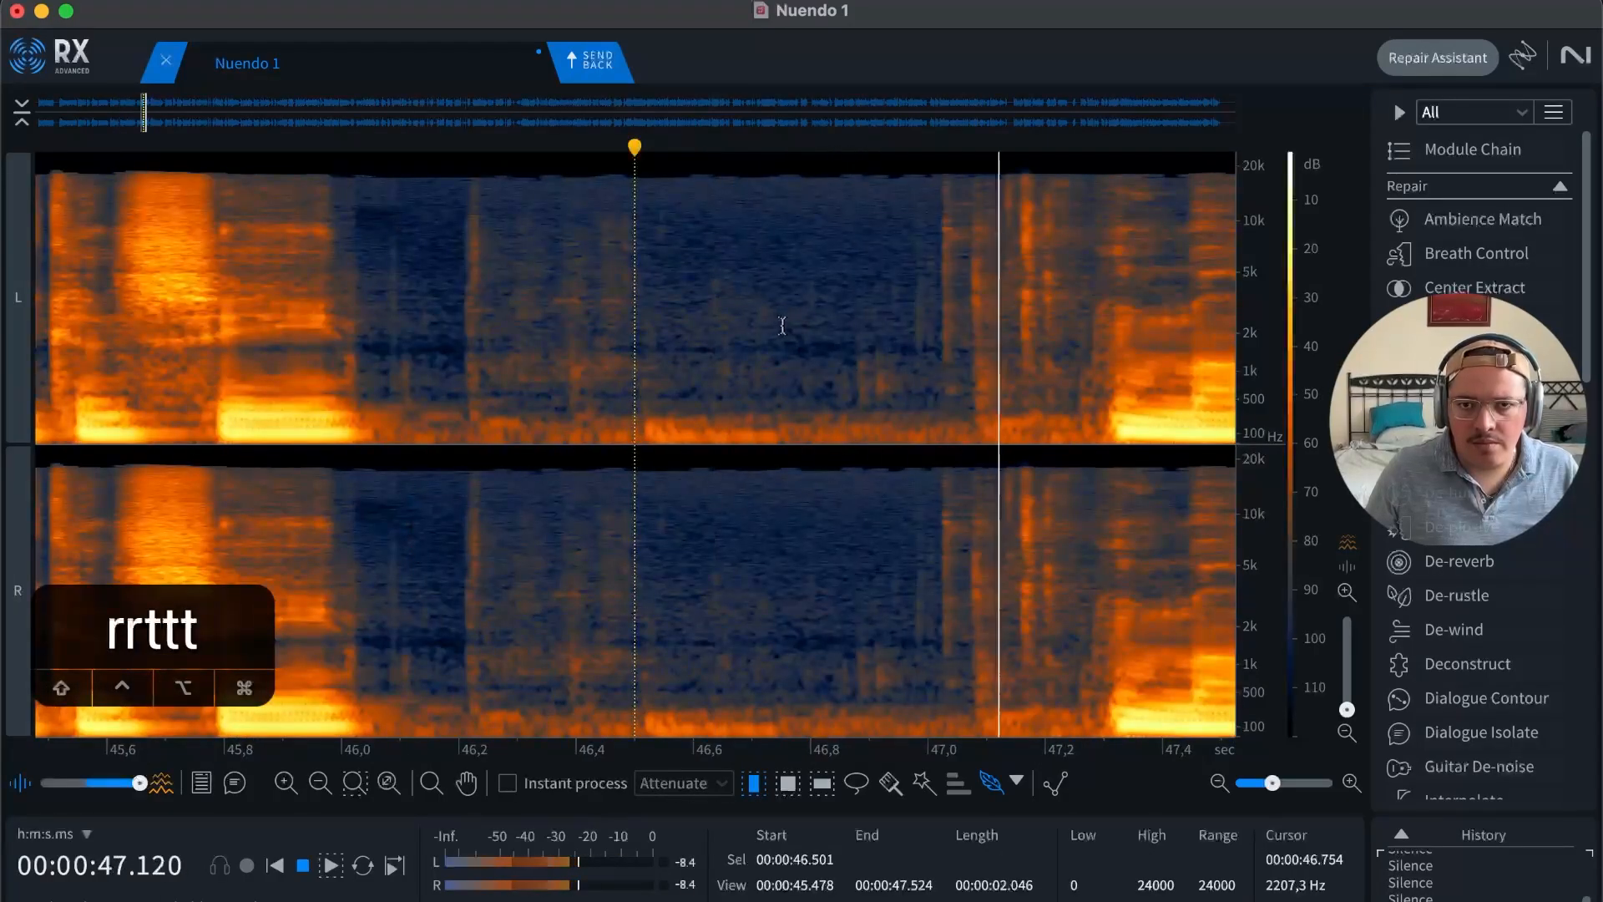
pyautogui.press('r')
pyautogui.click(731, 336)
pyautogui.press('space')
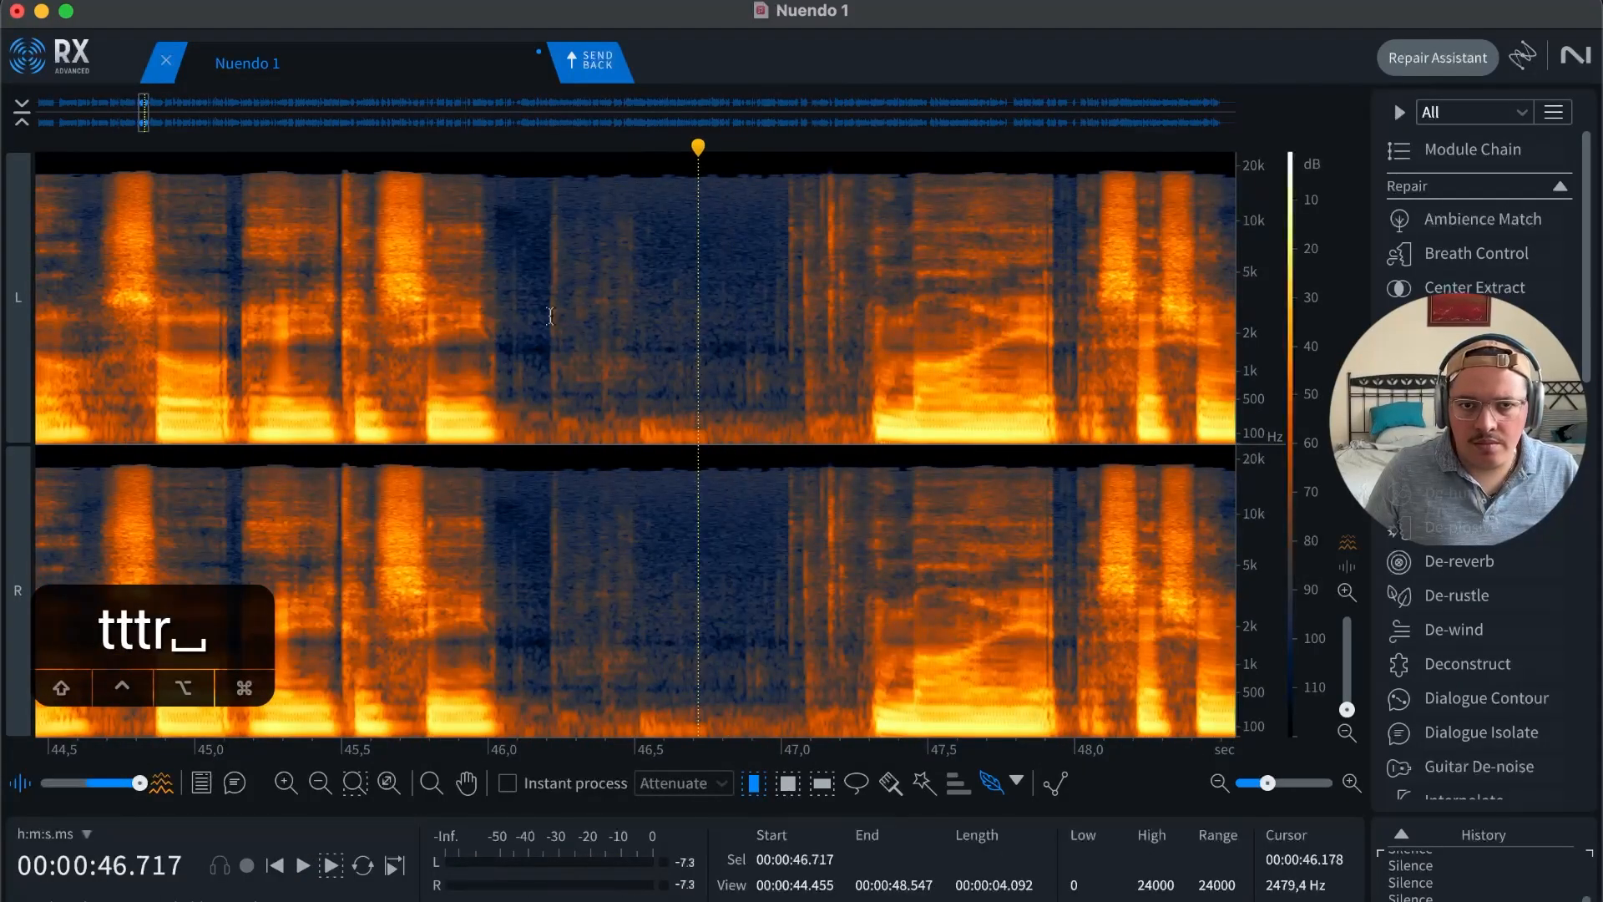
pyautogui.moveTo(529, 334); pyautogui.dragTo(1047, 327)
pyautogui.press('m')
pyautogui.click(607, 354)
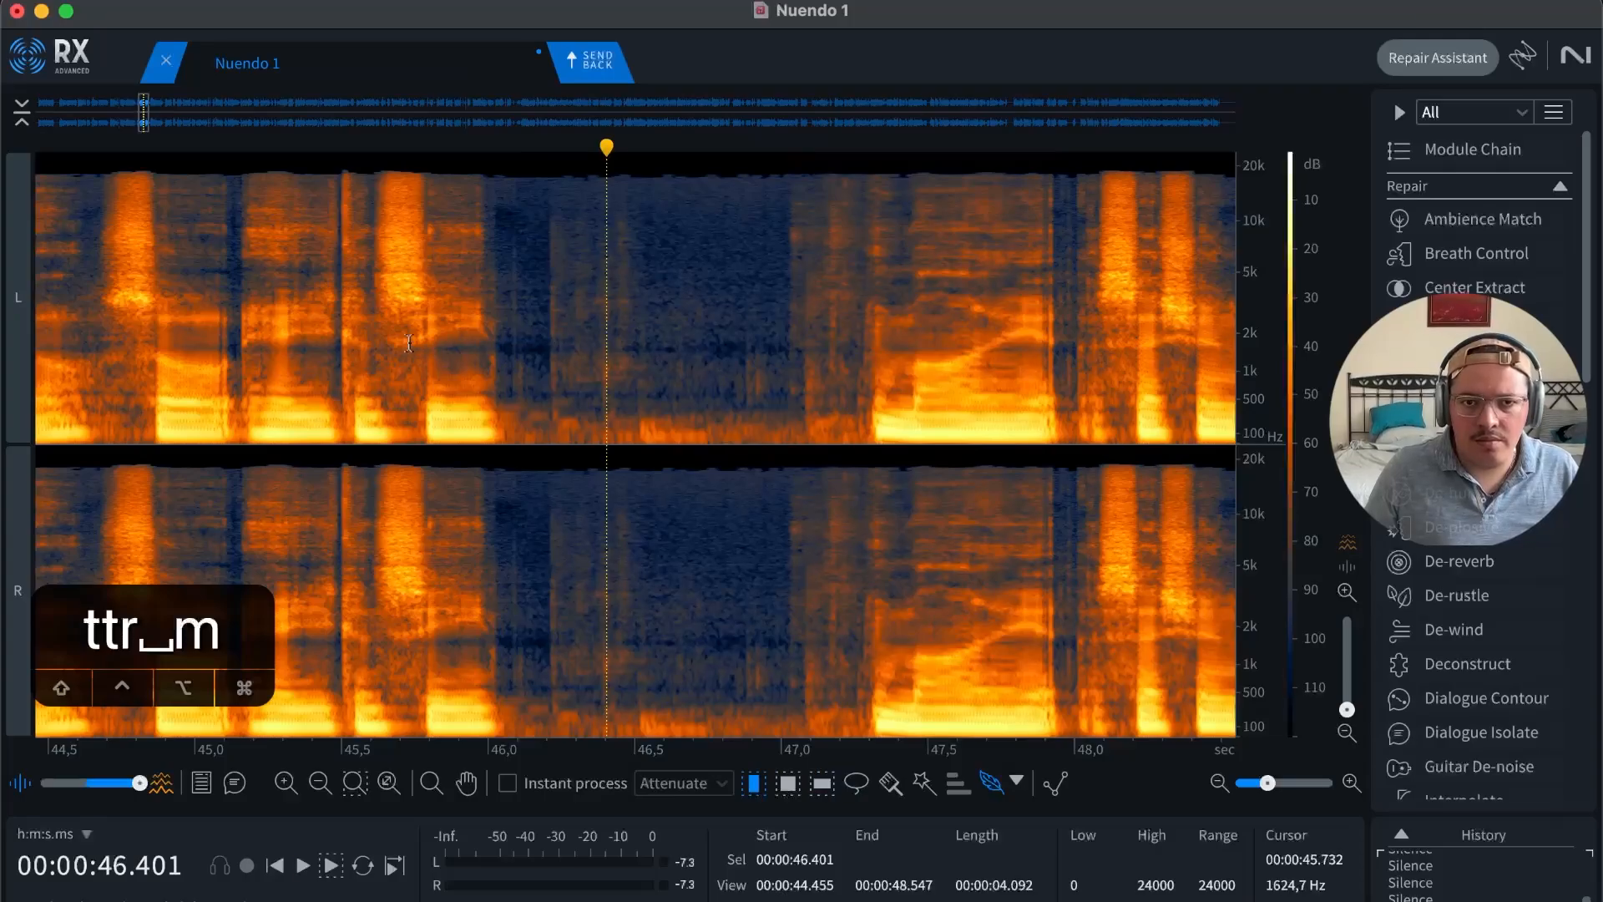
# Step: Audition the de-clicked pause from 00:00:46.401 and zoom out to a 32-second view
pyautogui.press('space')
pyautogui.press('r')
pyautogui.press('r')
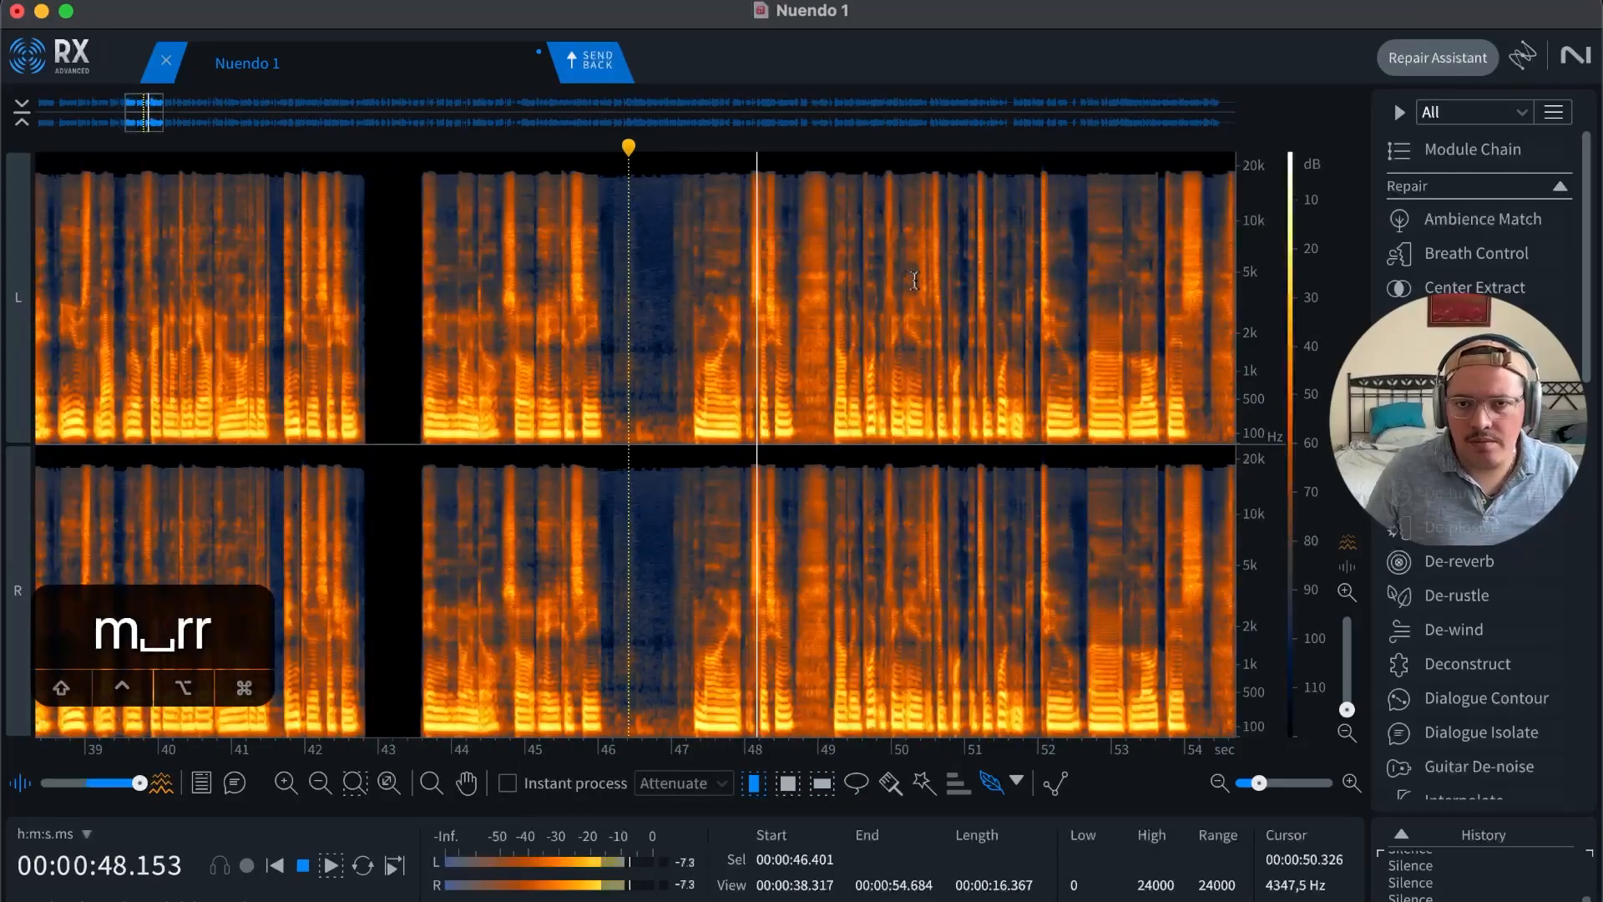
pyautogui.press('r')
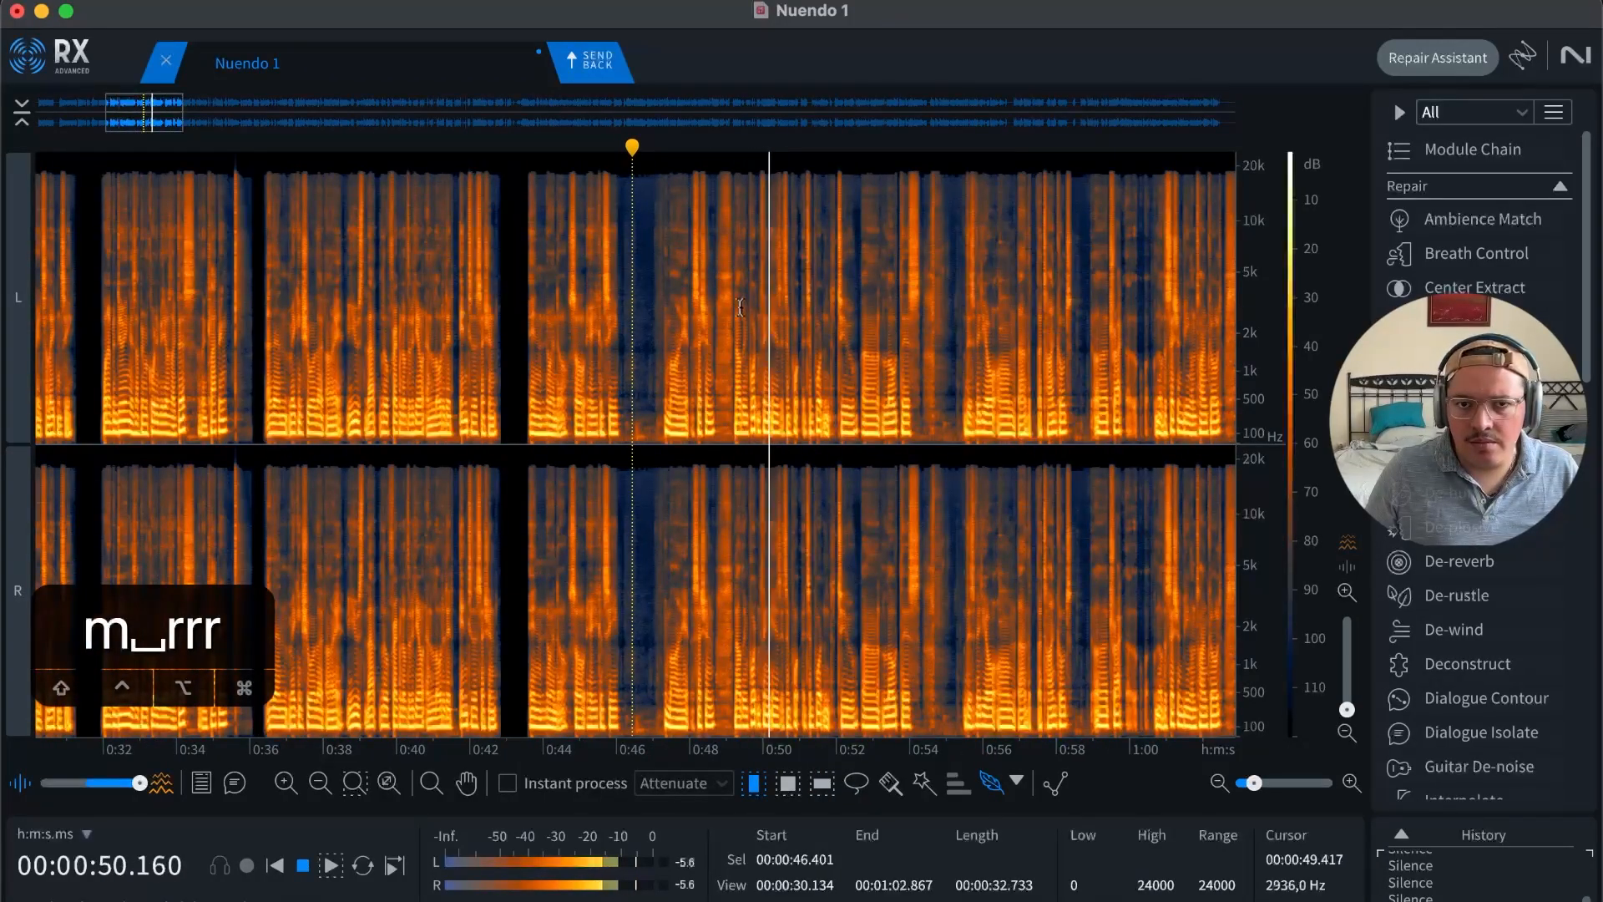
pyautogui.press('space')
# Step: Silence the breath between about 48.7 and 49.2 seconds
pyautogui.press('t')
pyautogui.press('t')
pyautogui.press('t')
pyautogui.press('t')
pyautogui.press('t')
pyautogui.moveTo(424, 288); pyautogui.dragTo(1038, 288)
pyautogui.hotkey('shift', 's')
# Step: Audition the recording from 00:00:49.110 and zoom out to a sixteen-second view
pyautogui.click(924, 290)
pyautogui.press('r')
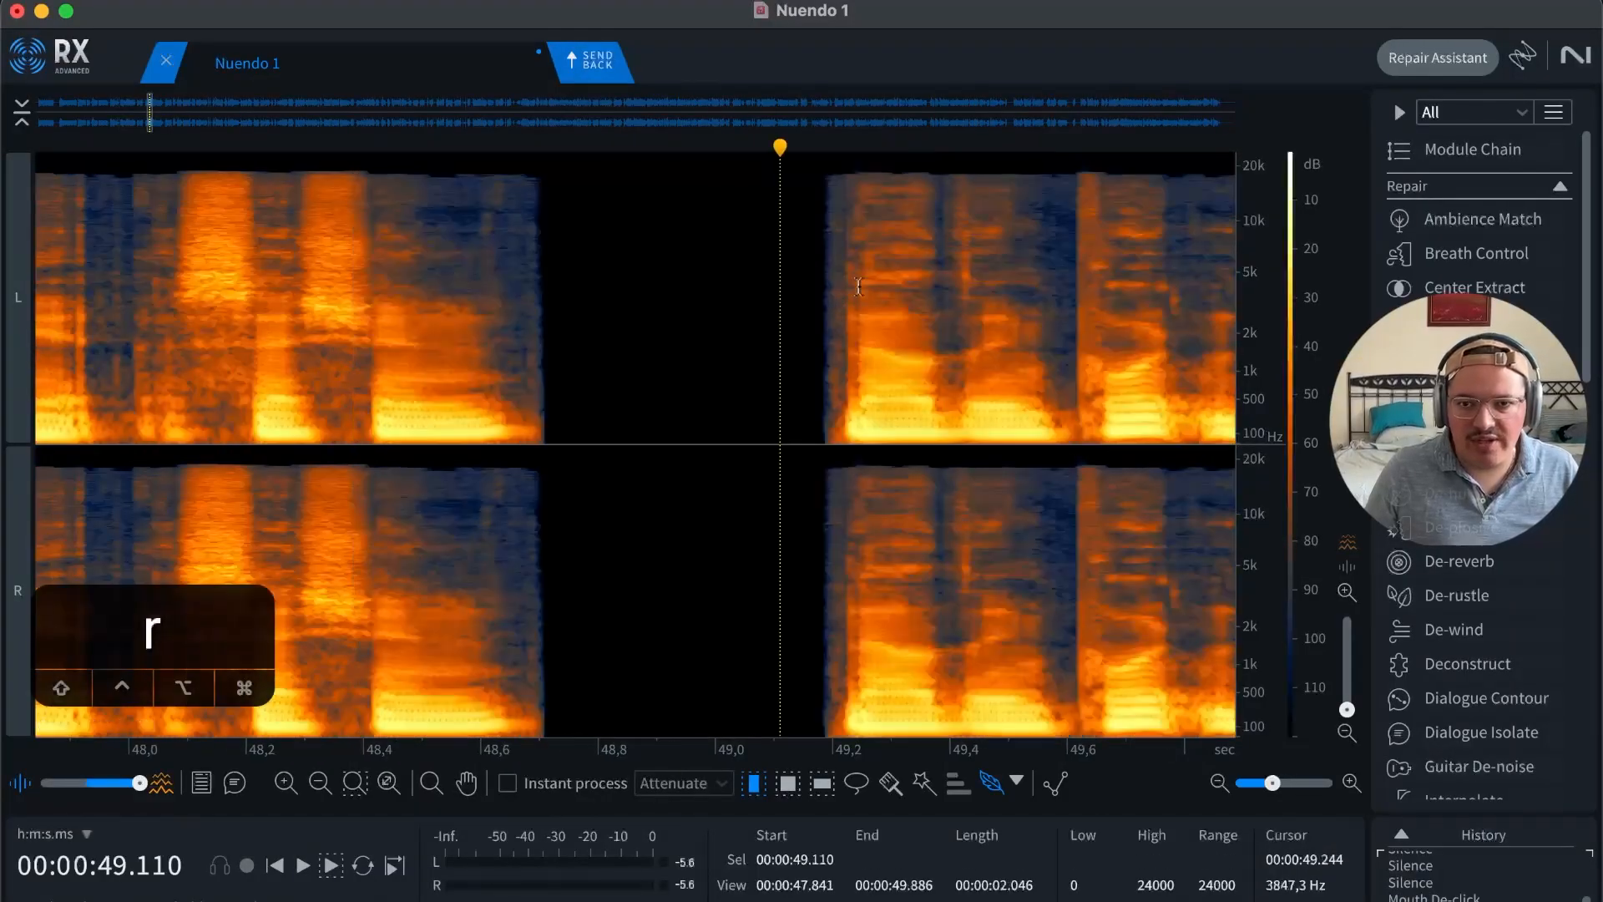
pyautogui.press('space')
pyautogui.press('r')
pyautogui.press('r')
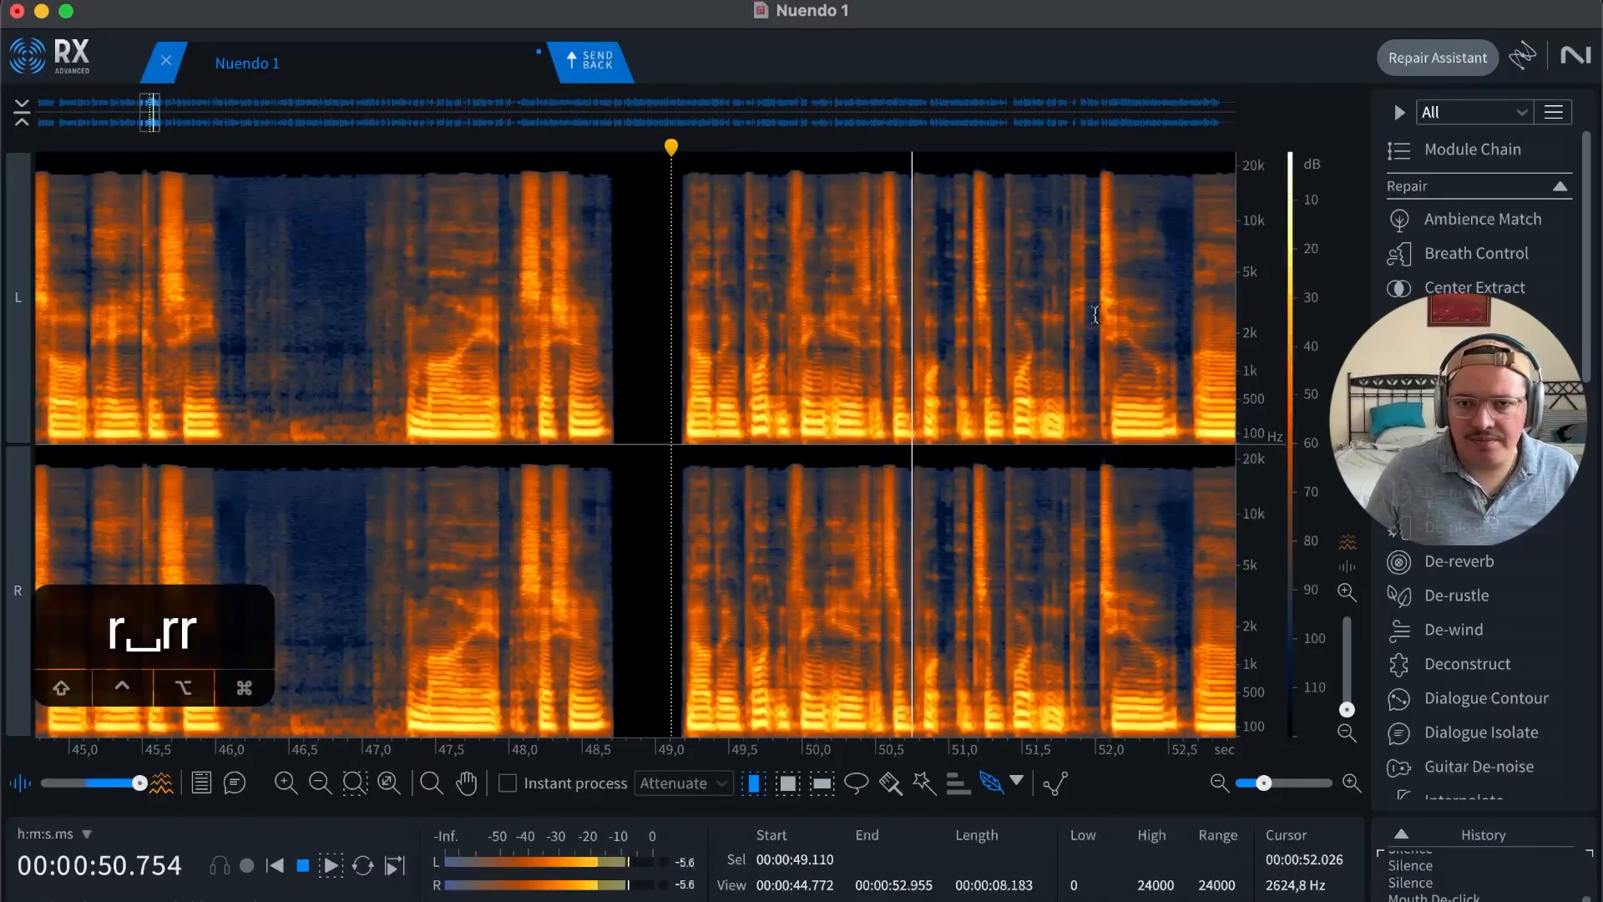
pyautogui.press('r')
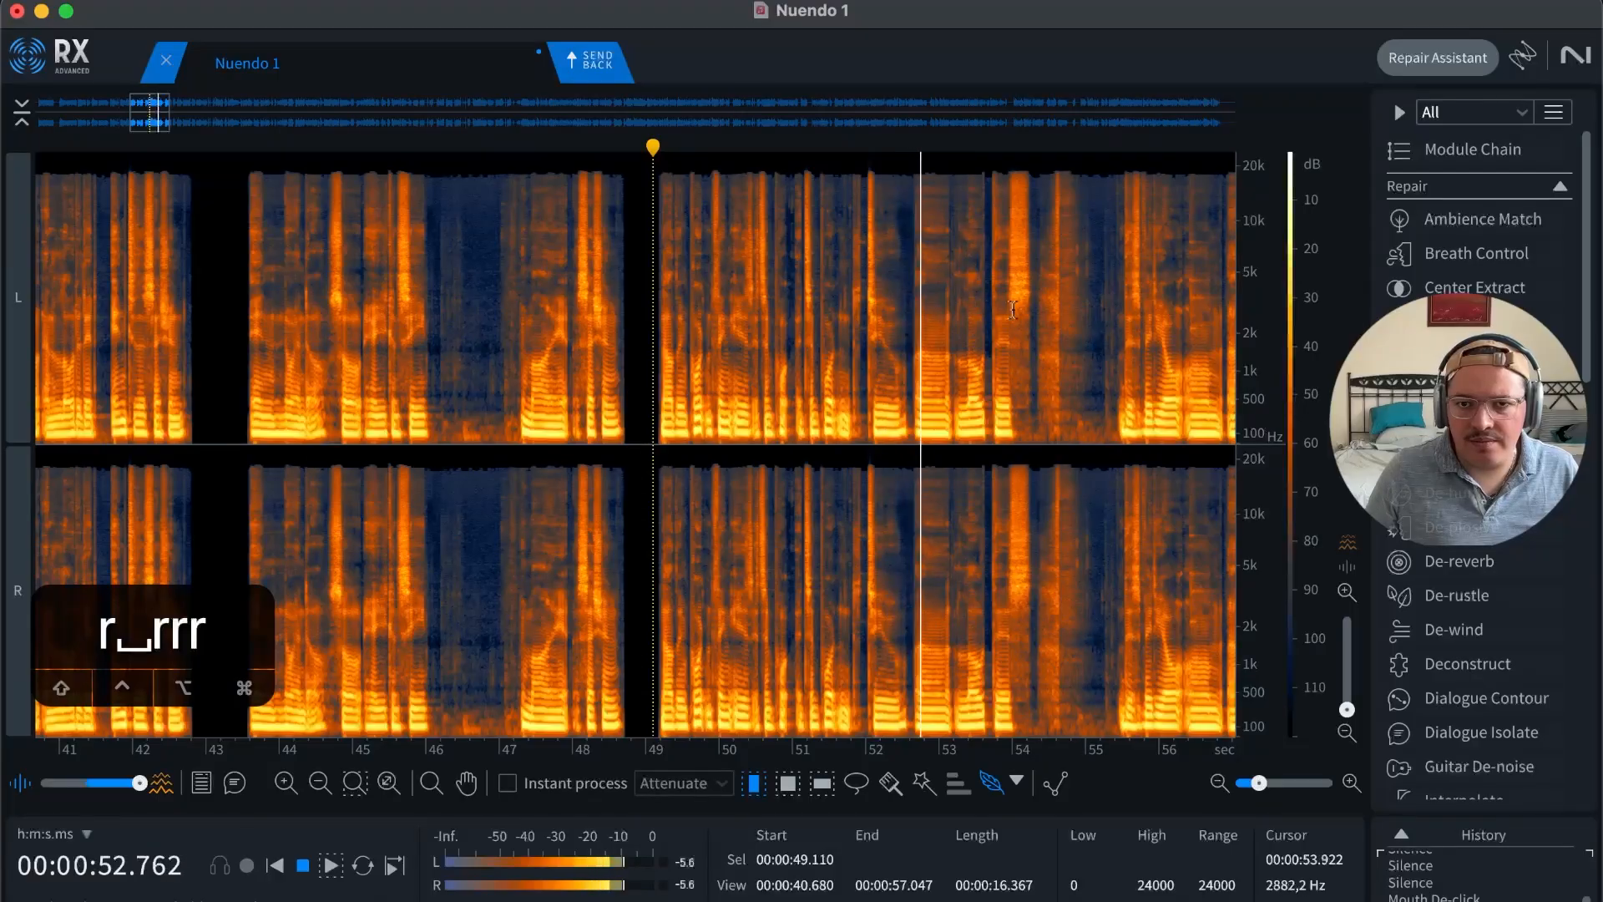
pyautogui.press('space')
# Step: Play the recording from 00:00:50.715 and zoom to a one-second view around 00:00:51.182
pyautogui.click(773, 317)
pyautogui.press('t')
pyautogui.press('space')
pyautogui.press('t')
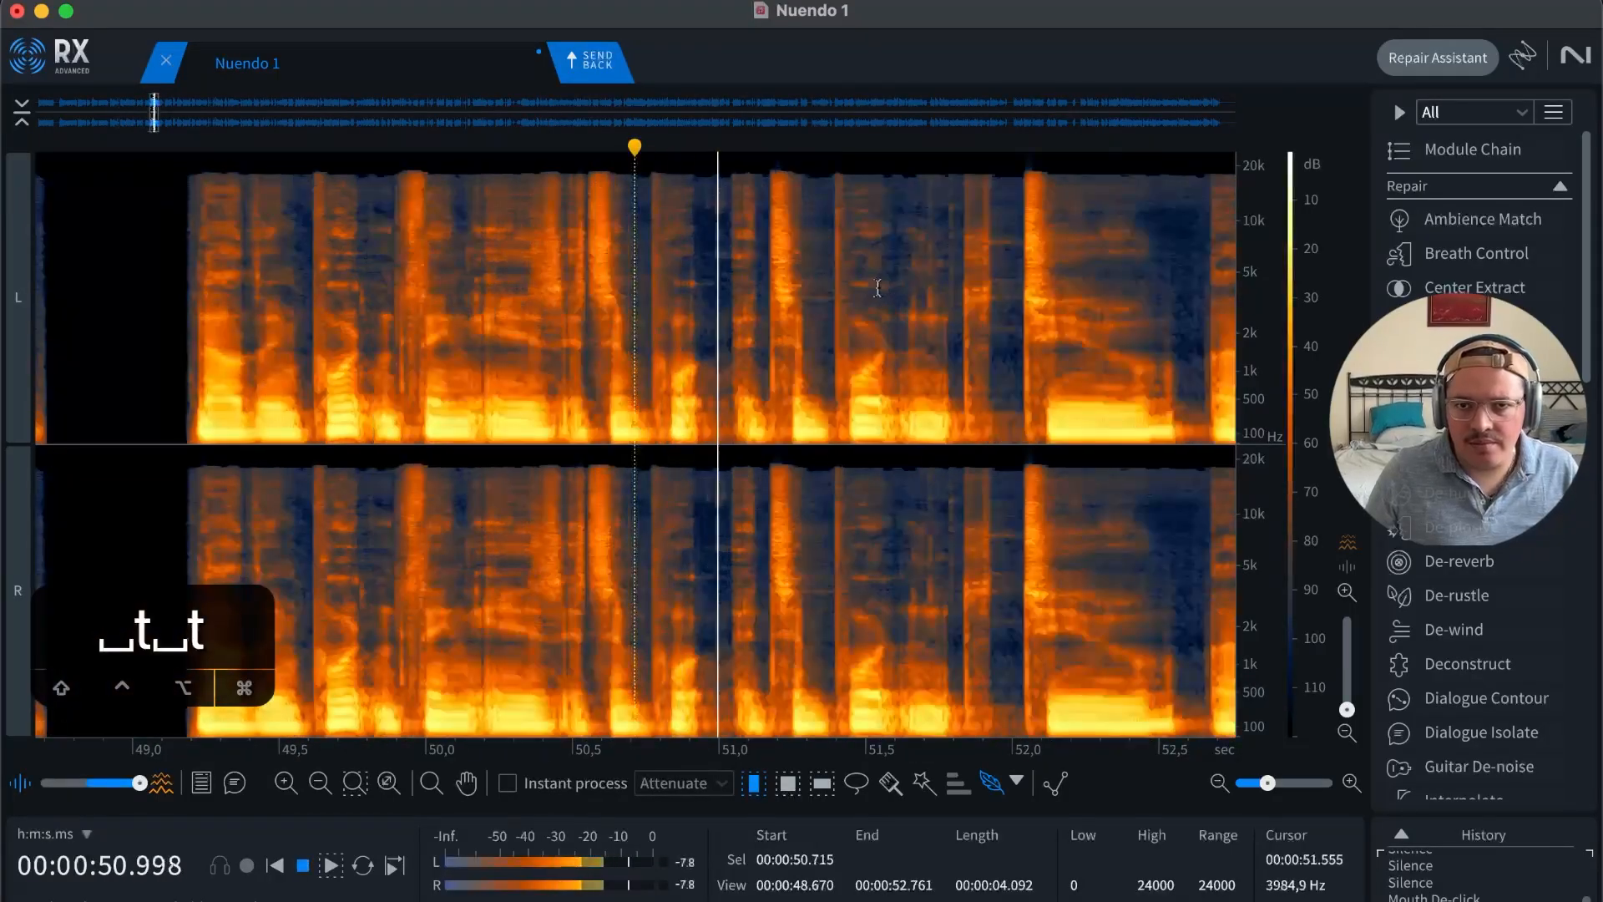
pyautogui.press('t')
pyautogui.press('t')
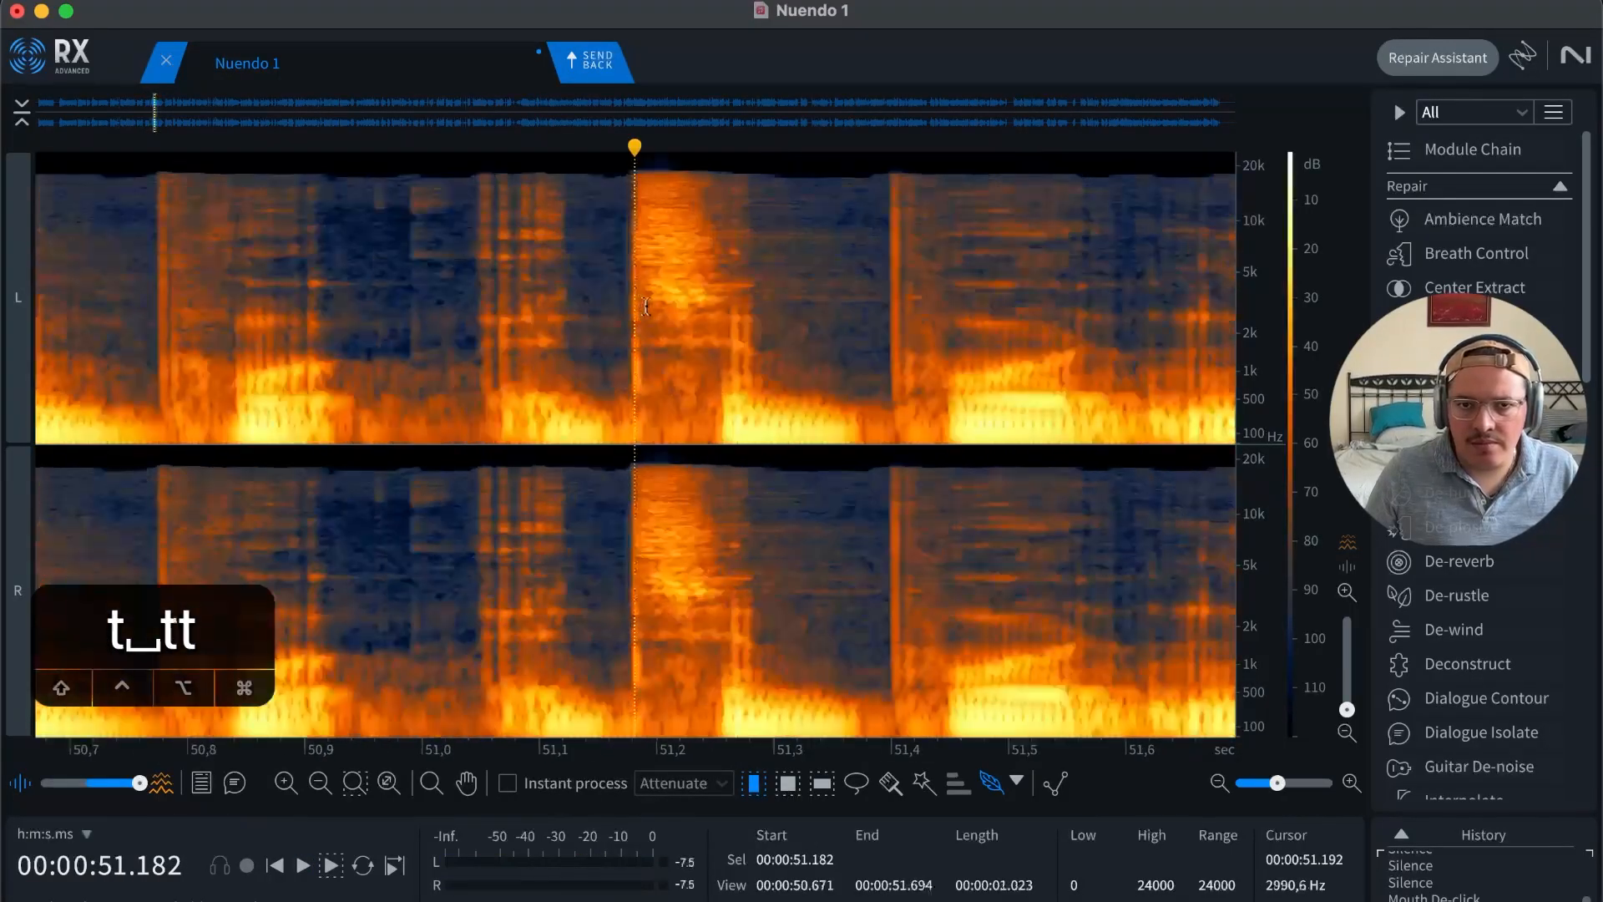
# Step: Zoom out to a four-second view and audition the words from 00:00:51.161 and again from 00:00:51.000
pyautogui.press('r')
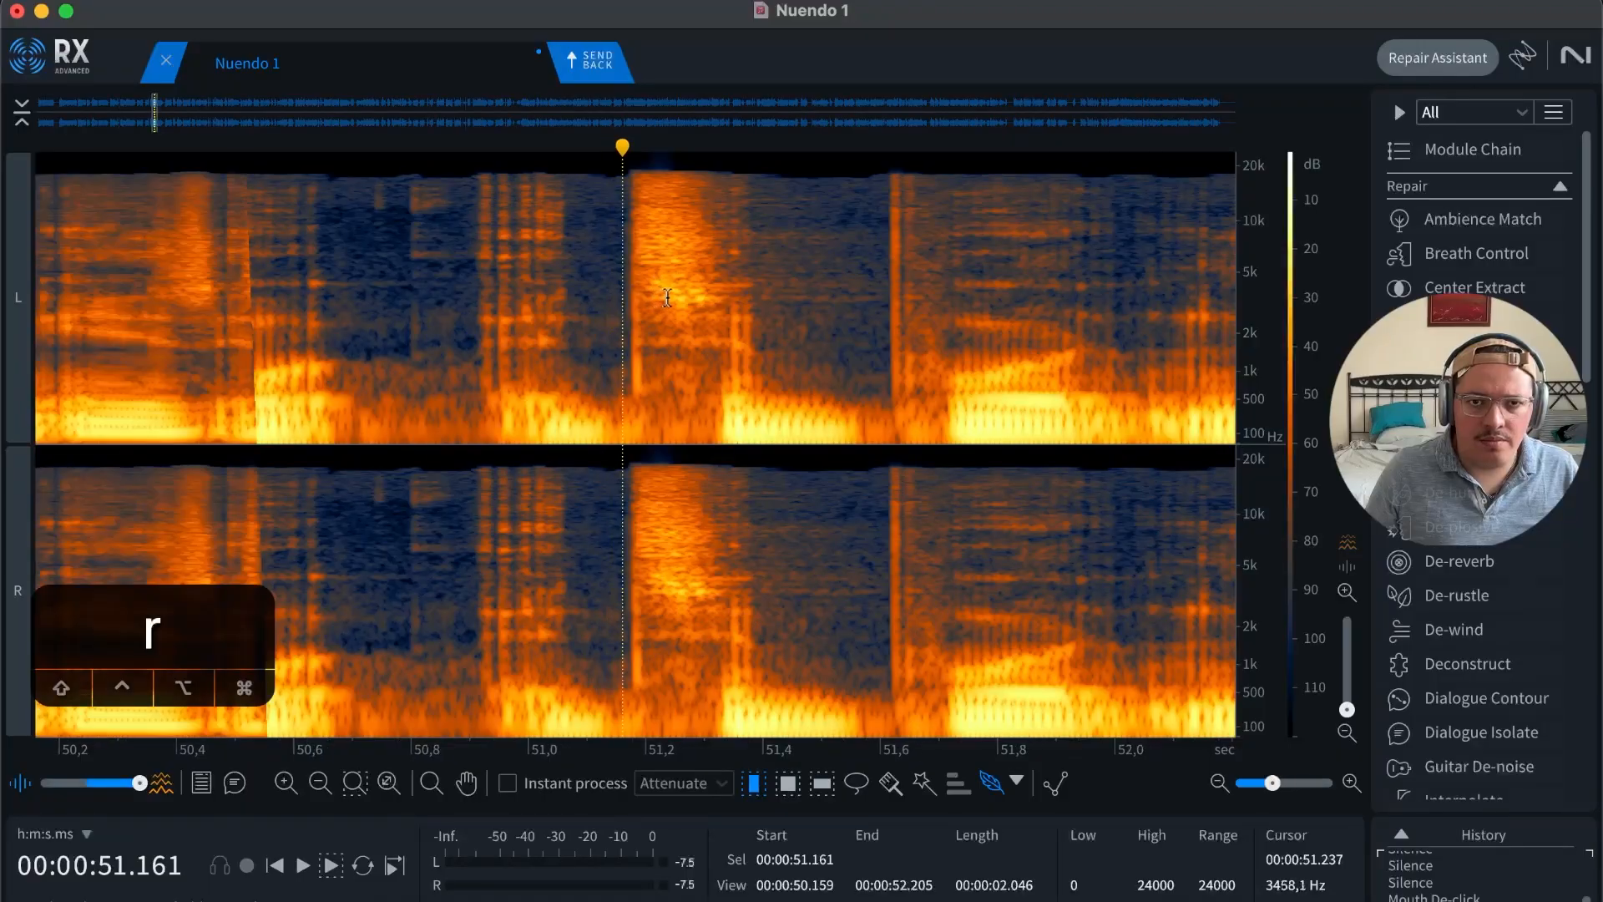
pyautogui.press('space')
pyautogui.press('r')
pyautogui.press('space')
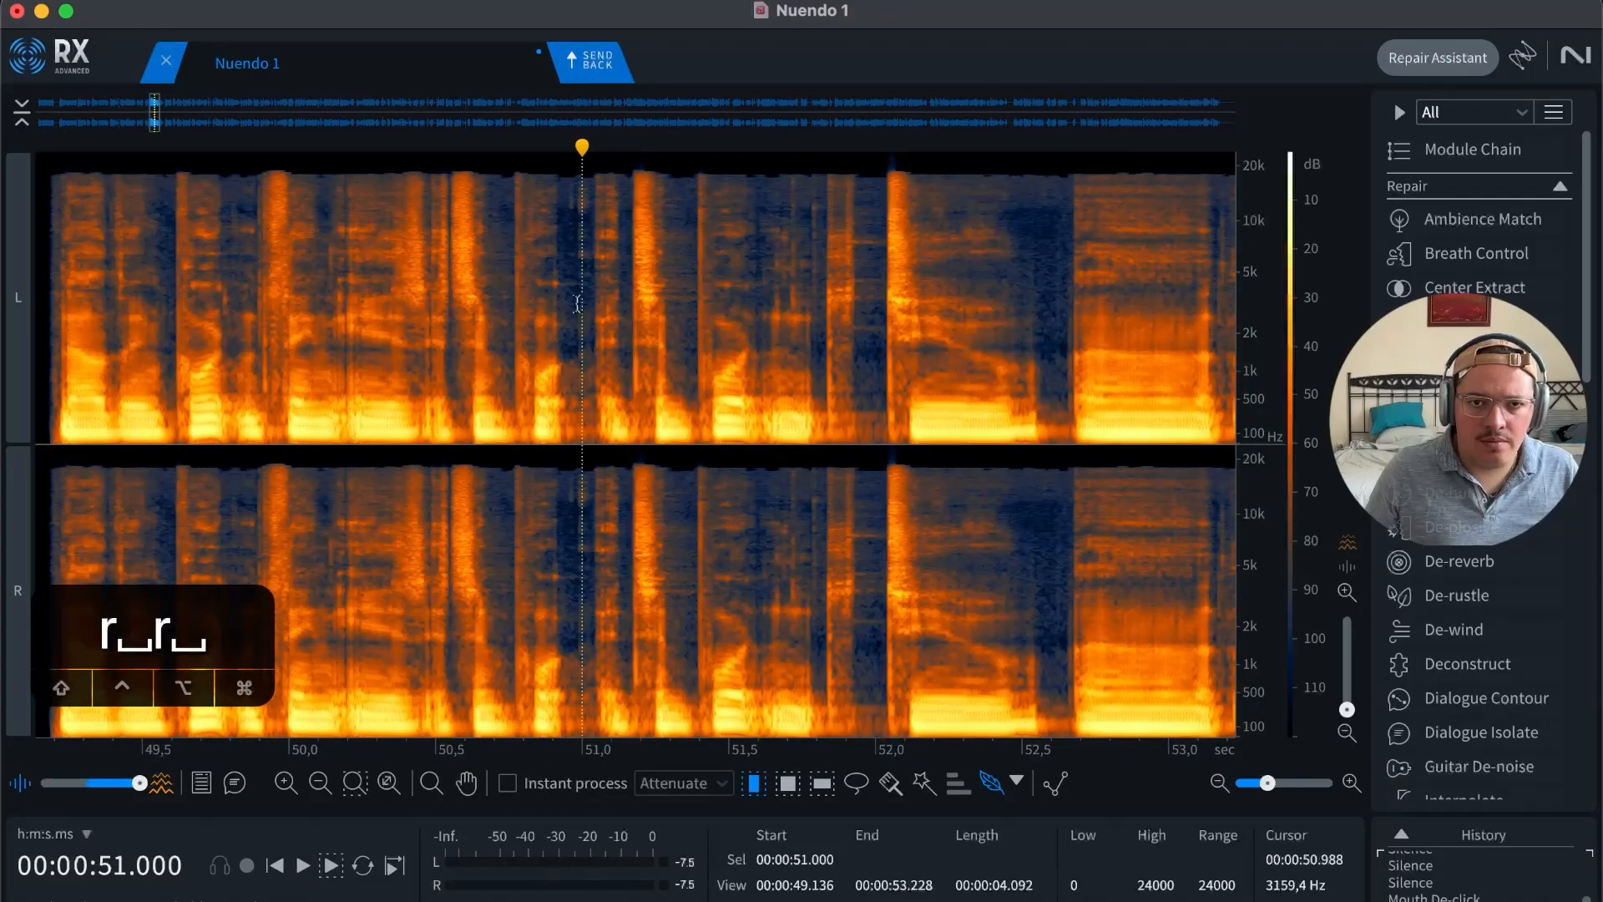
pyautogui.press('space')
pyautogui.press('space')
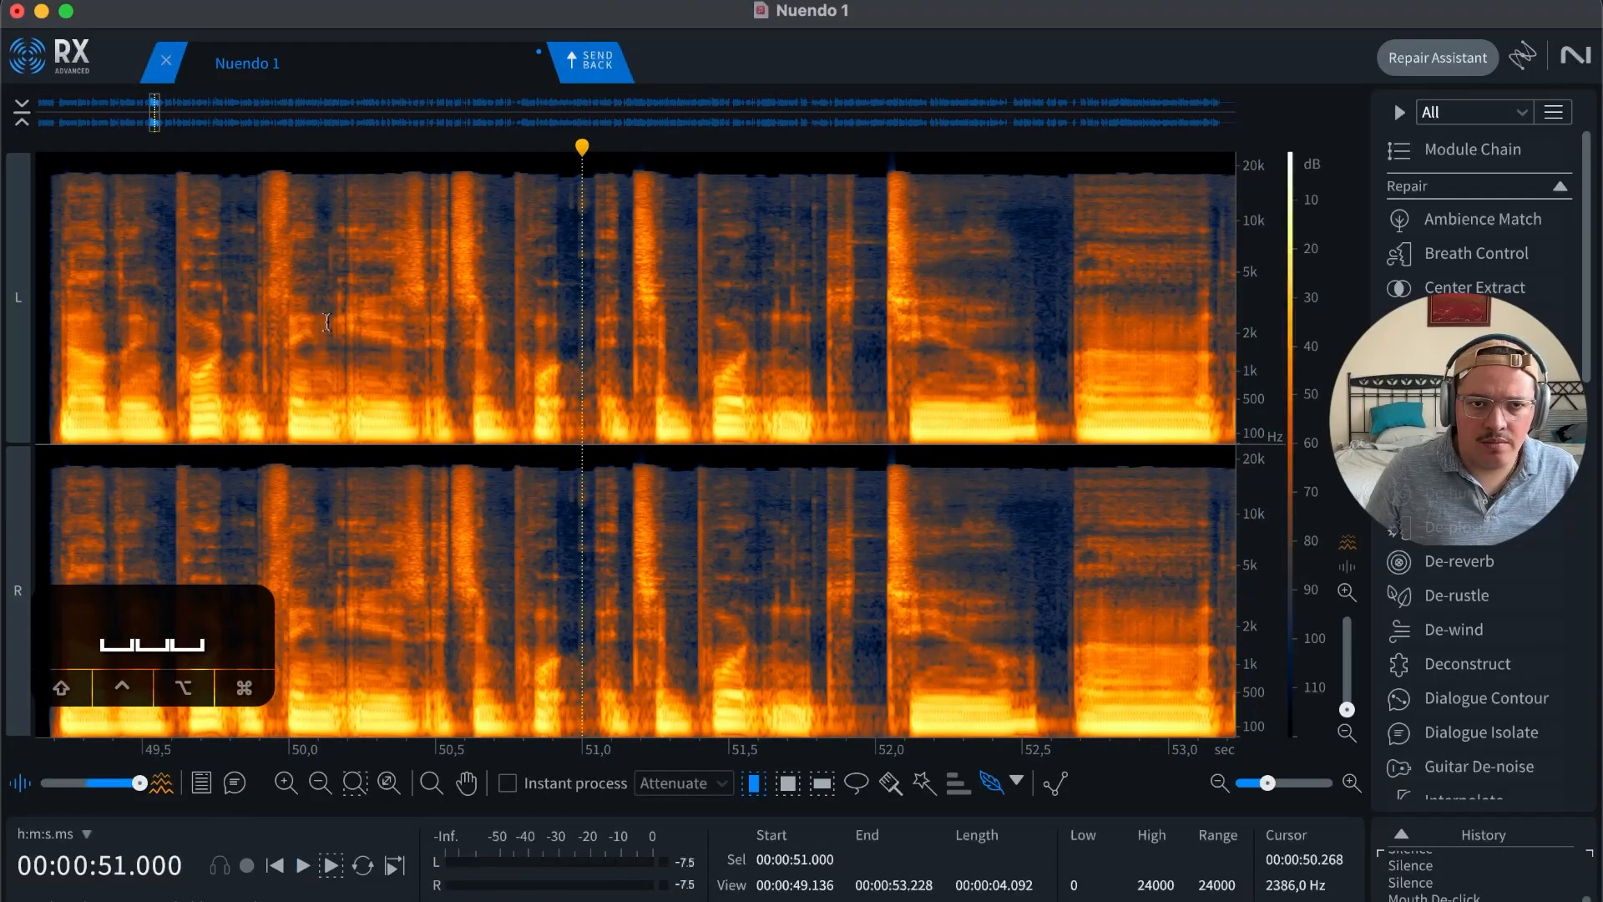
# Step: Audition the phrase from 00:00:49.199 in an eight-second view and from 00:00:51.000 in a four-second view
pyautogui.press('r')
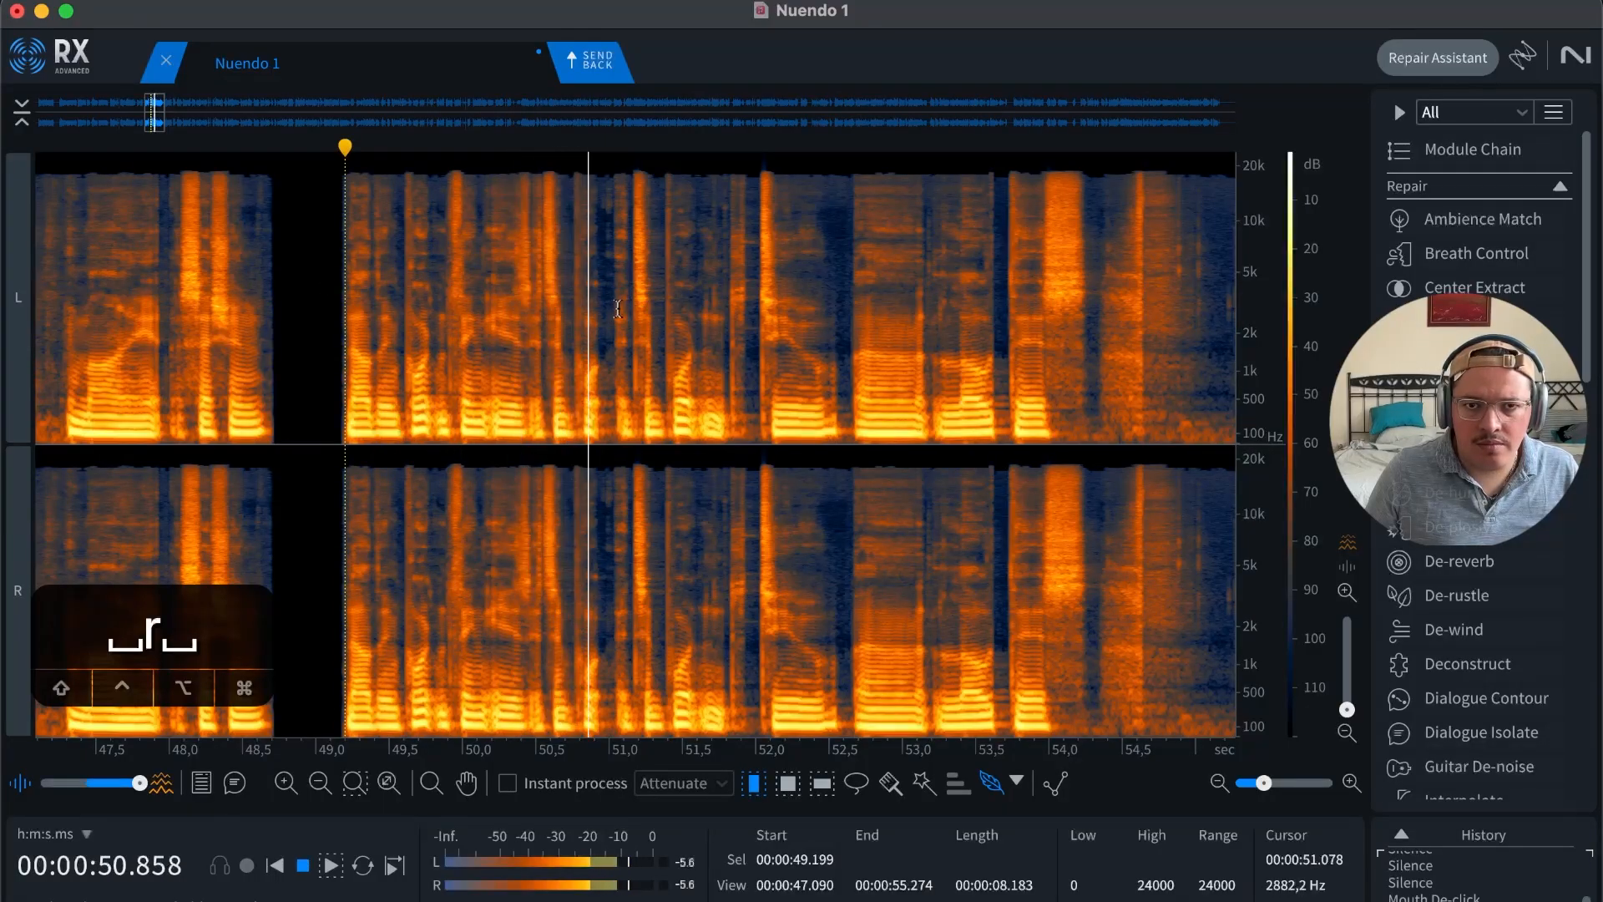
pyautogui.press('space')
pyautogui.press('t')
pyautogui.press('space')
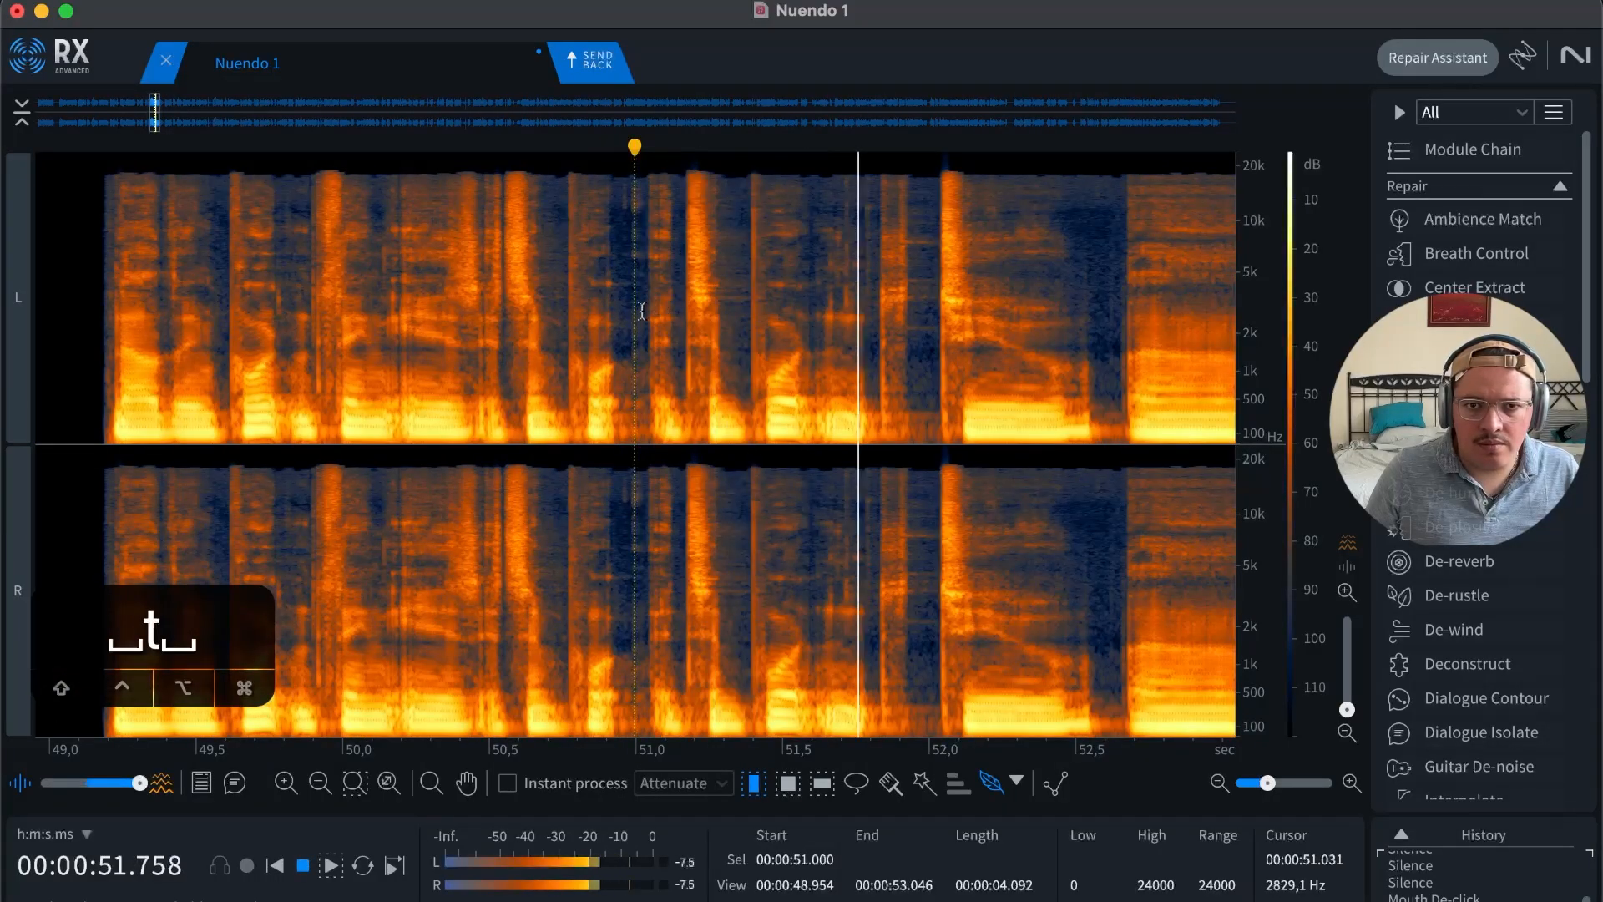
pyautogui.press('space')
# Step: Select the unwanted words from 00:00:49.152 to 00:00:51.000 and silence them
pyautogui.keyDown('shift'); pyautogui.click(92, 330); pyautogui.keyUp('shift')
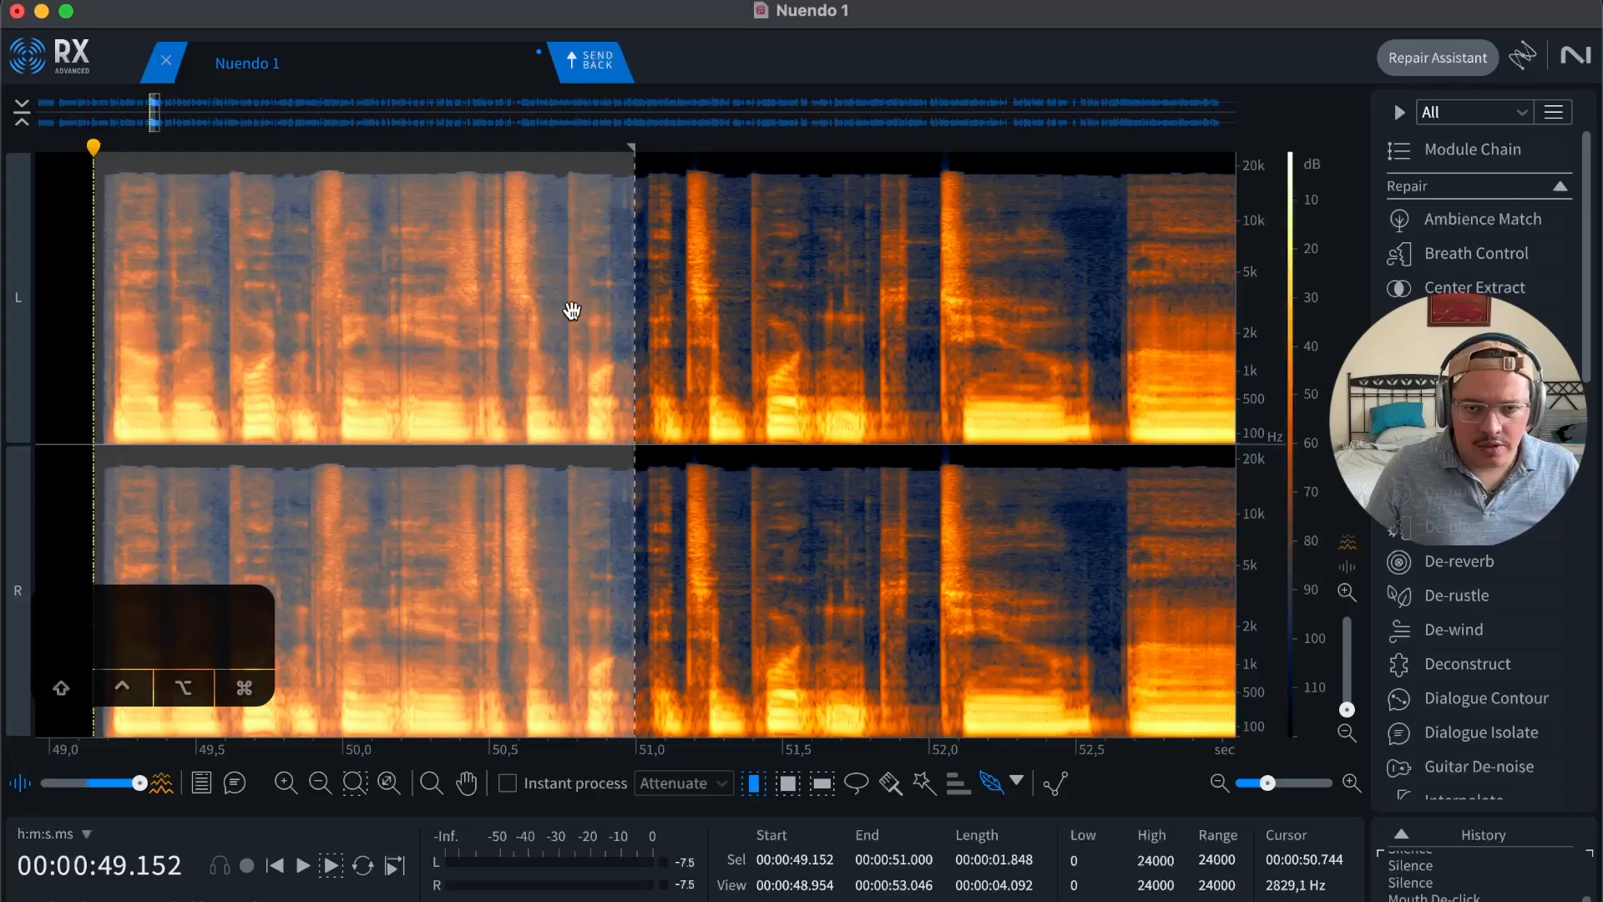
pyautogui.press('1')
pyautogui.click(658, 343)
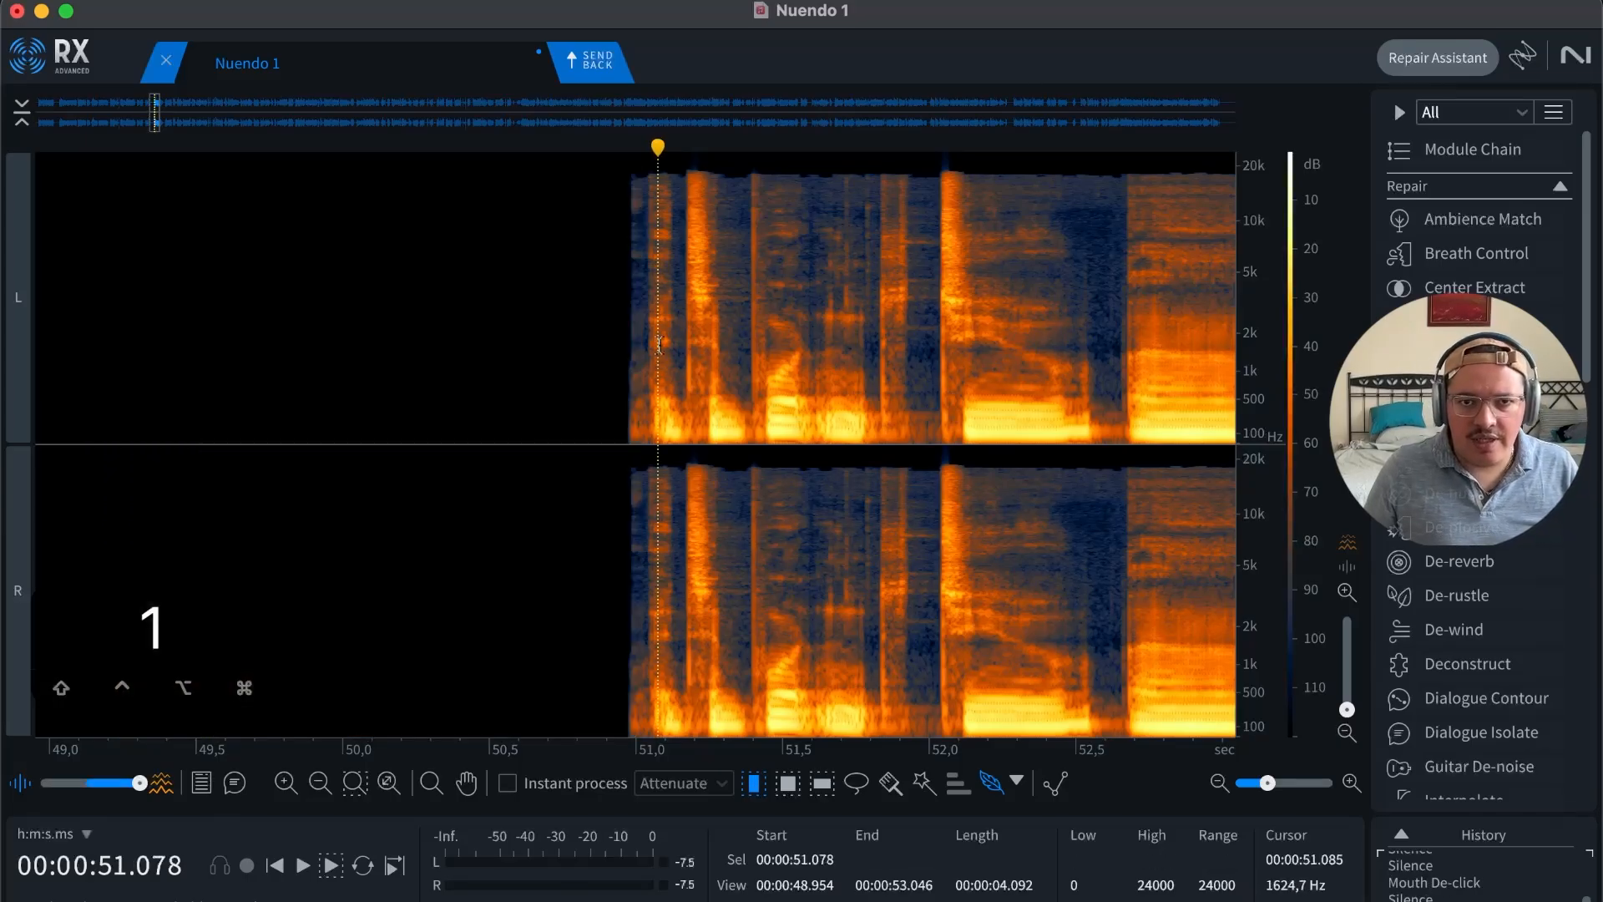
# Step: Audition the recording after the silenced words, with the playhead at 00:00:50.856, and zoom out to a sixteen-second view
pyautogui.press('t')
pyautogui.press('space')
pyautogui.press('t')
pyautogui.press('r')
pyautogui.press('r')
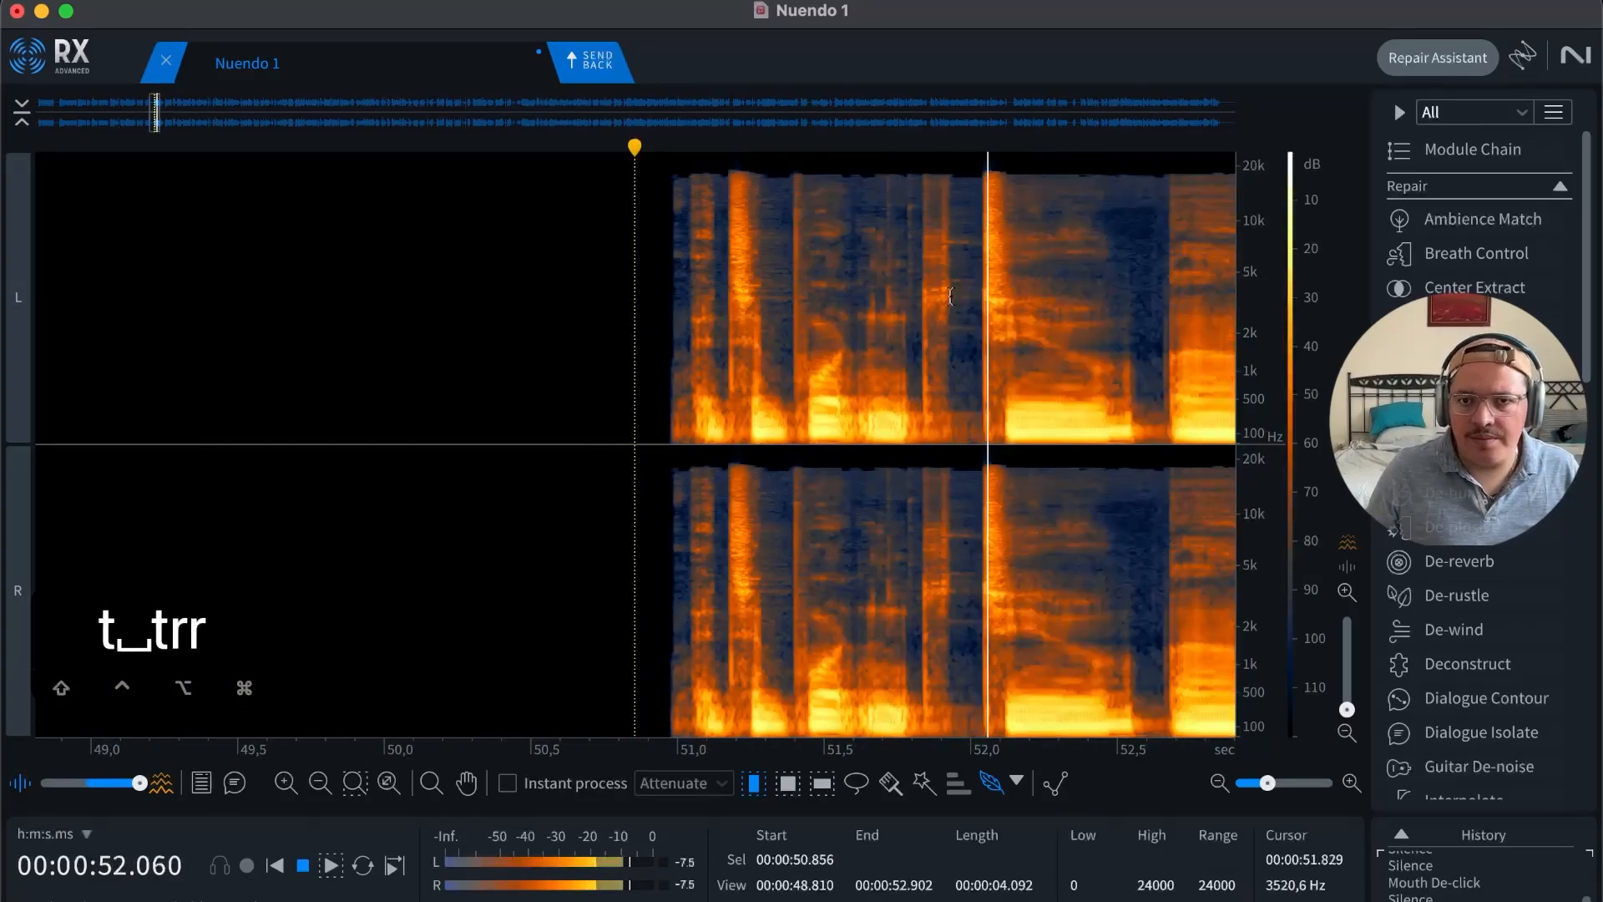
pyautogui.press('r')
pyautogui.press('r')
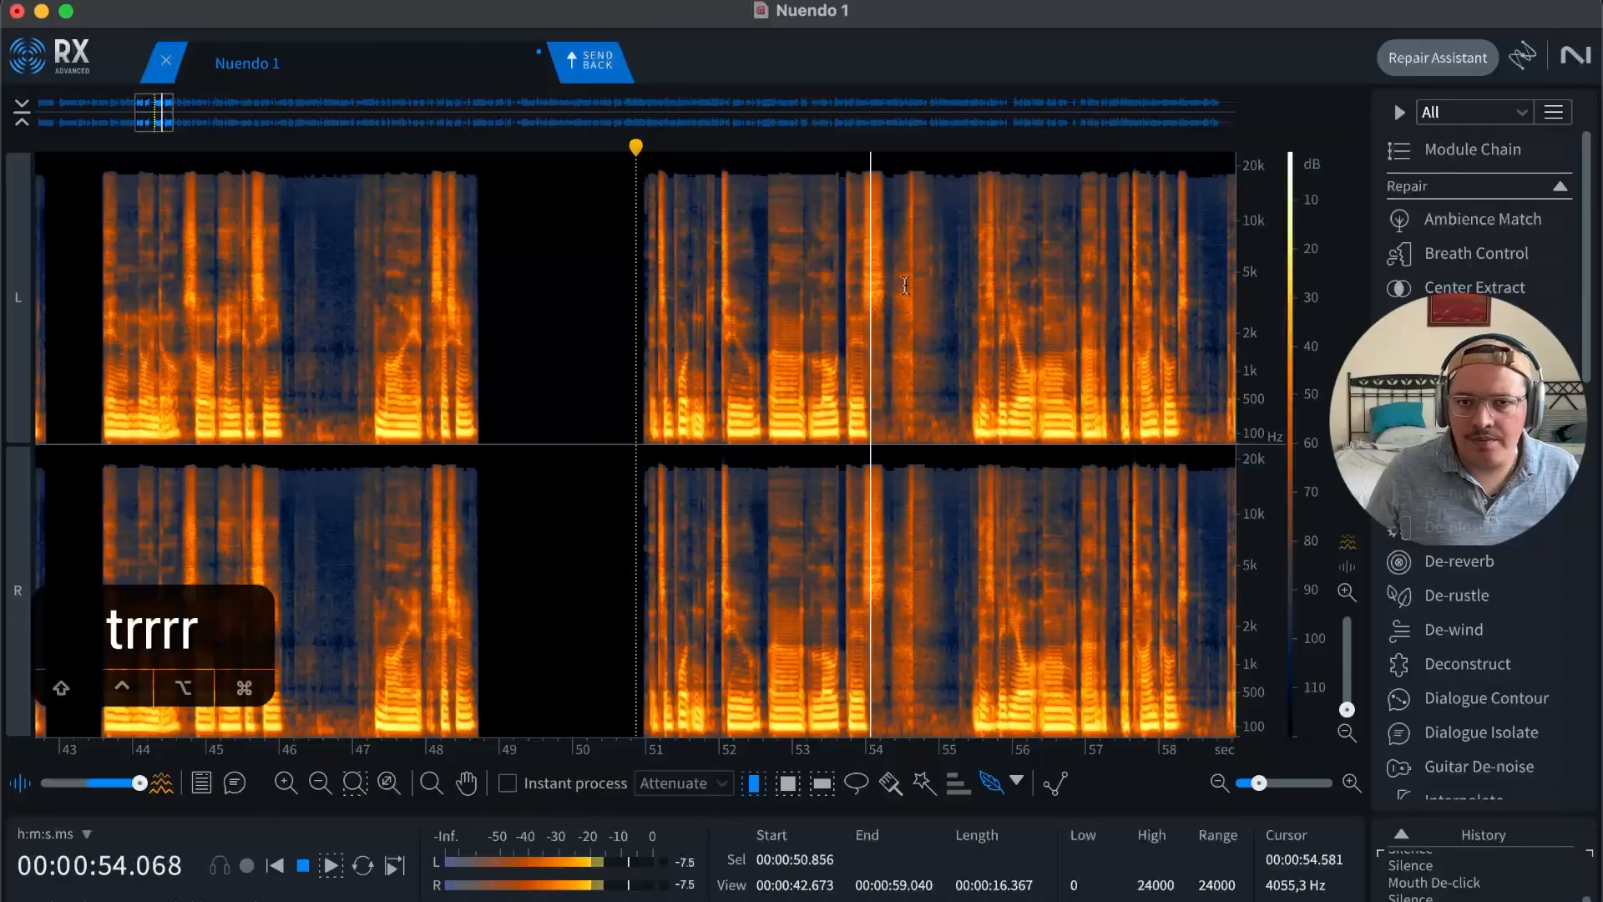
pyautogui.press('space')
# Step: Audition the sound starting at 00:00:52.658 and zoom to a two-second view around it
pyautogui.press('t')
pyautogui.press('t')
pyautogui.press('space')
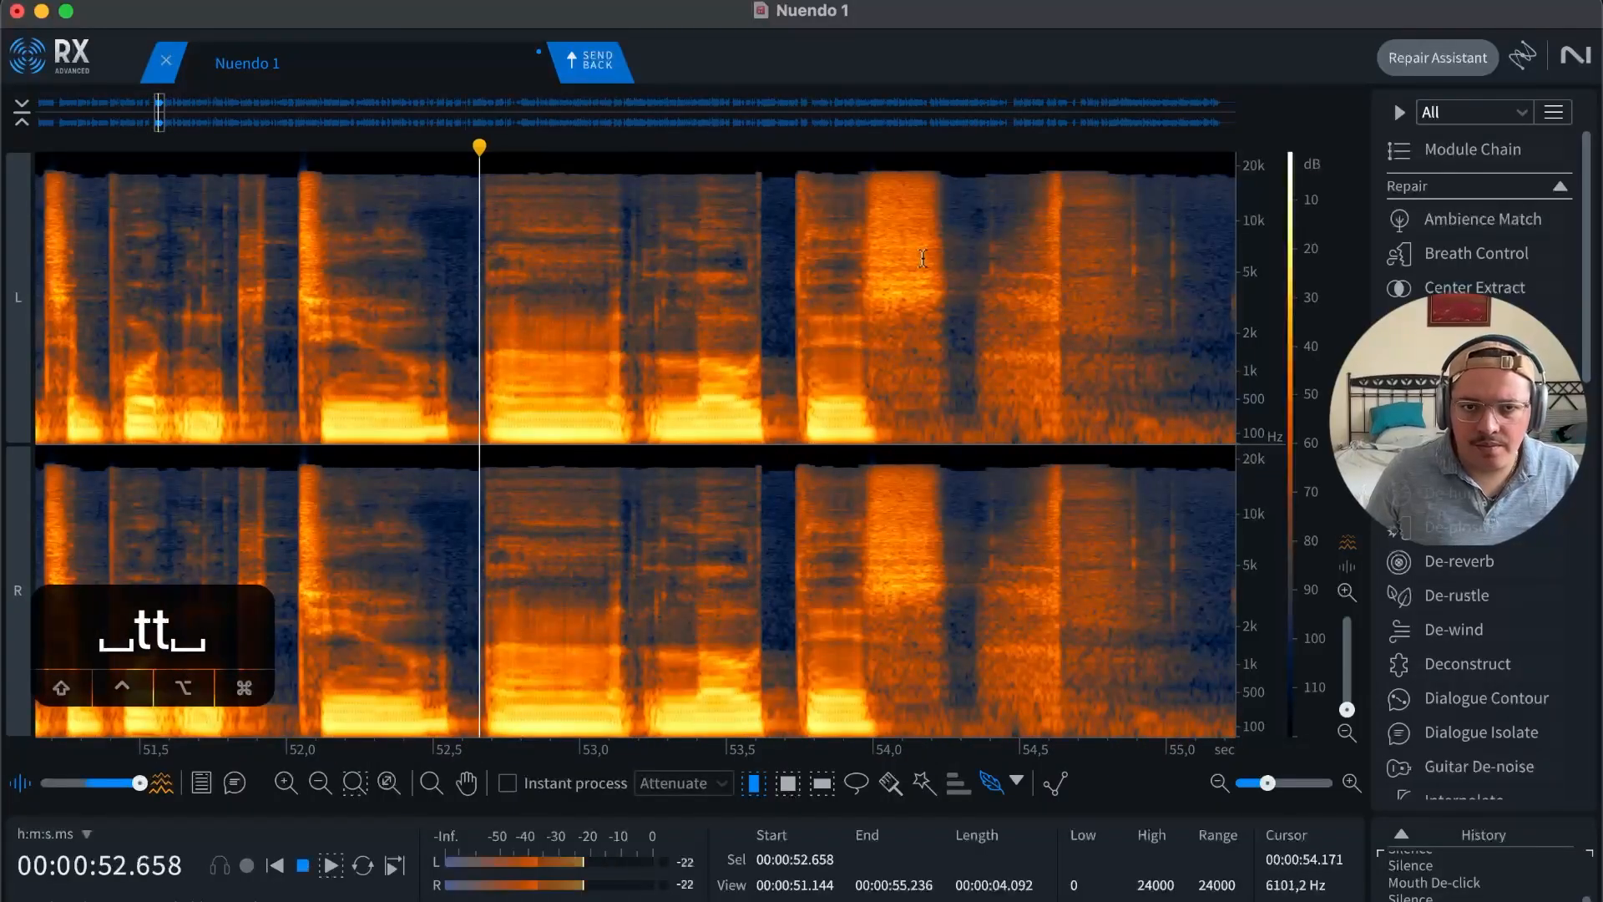
pyautogui.press('t')
pyautogui.press('r')
pyautogui.press('space')
pyautogui.press('t')
# Step: Silence the sound from 00:00:52.611 to 00:00:53.200 and zoom out to a four-second view
pyautogui.moveTo(835, 304); pyautogui.dragTo(846, 304)
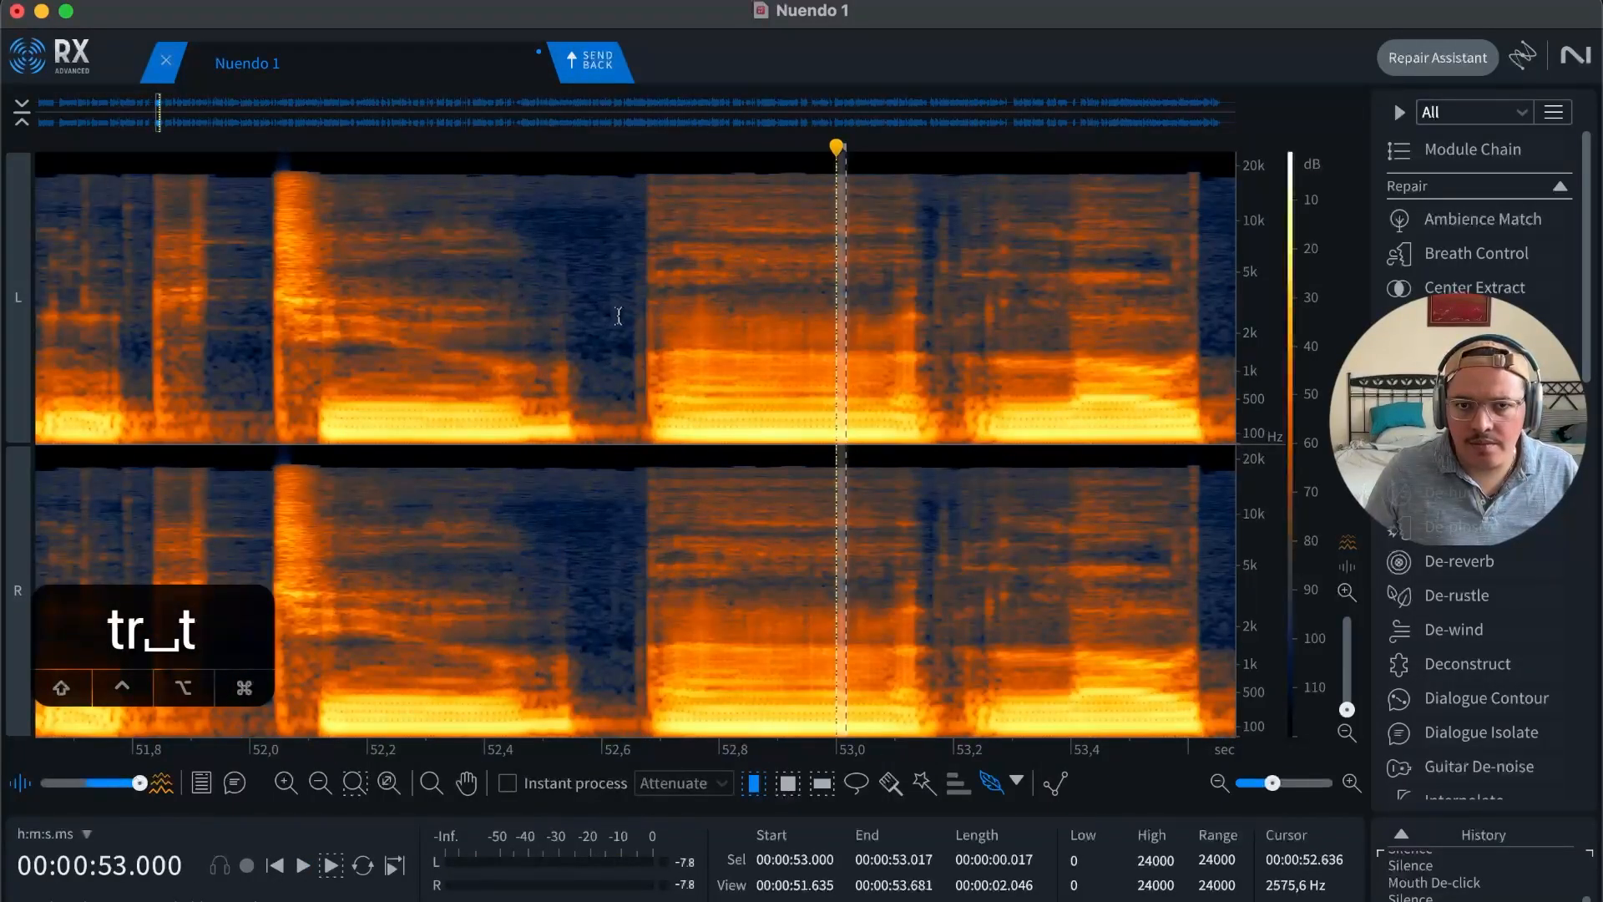
pyautogui.moveTo(607, 315); pyautogui.dragTo(954, 315)
pyautogui.press('Delete')
pyautogui.press('r')
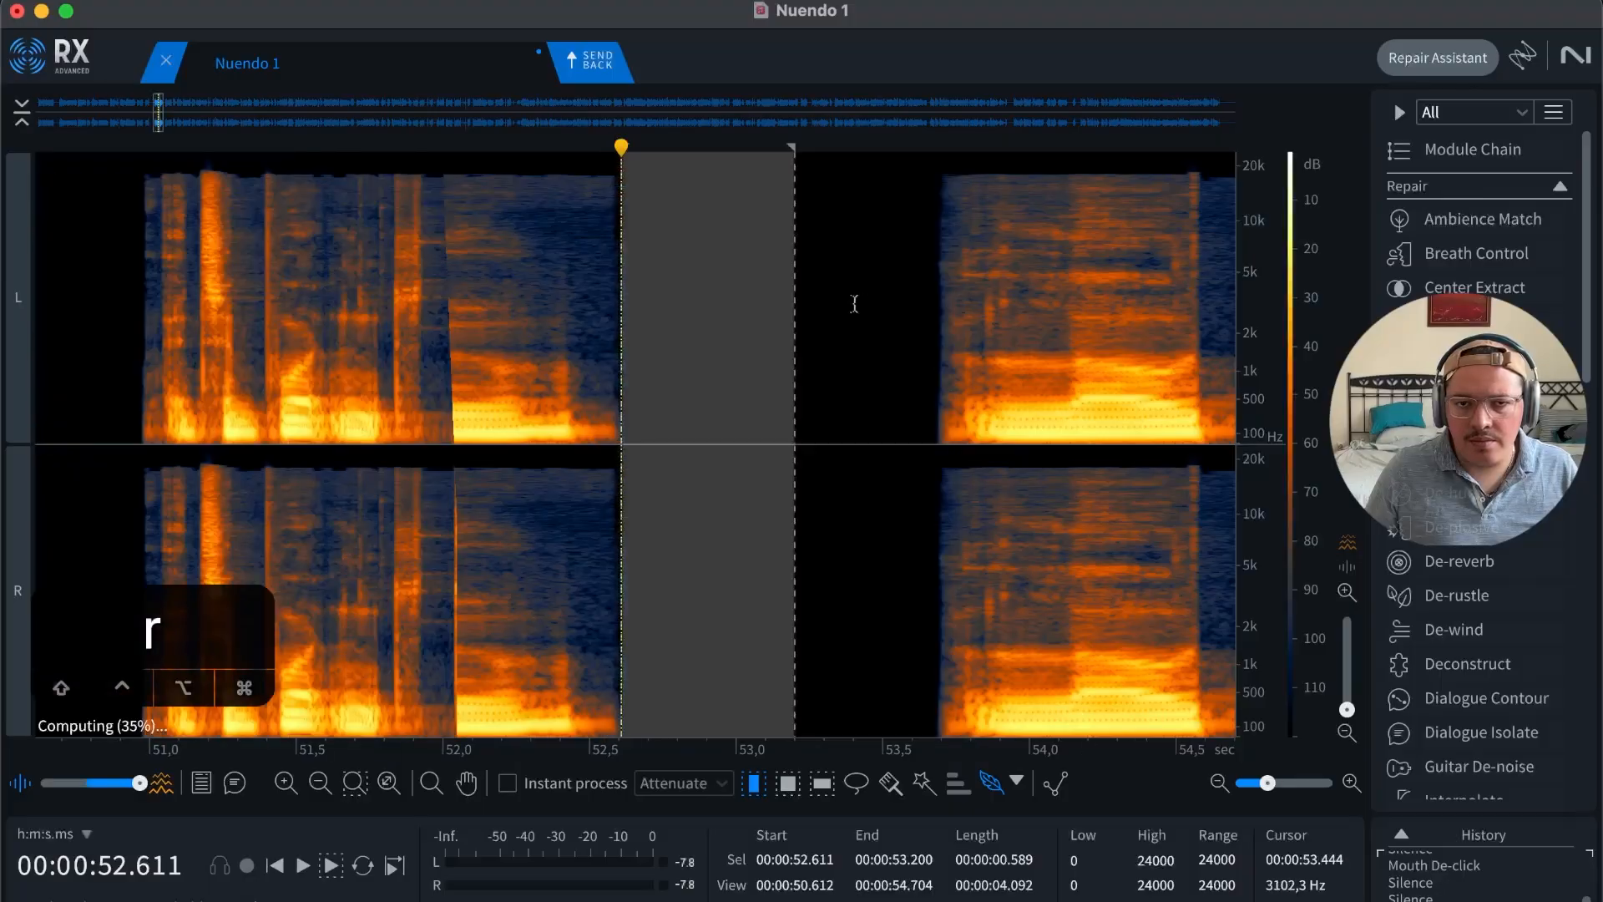
# Step: Audition the recording from 00:00:52.000 and silence the gap from about 00:00:54.4 to 00:00:55.4
pyautogui.press('space')
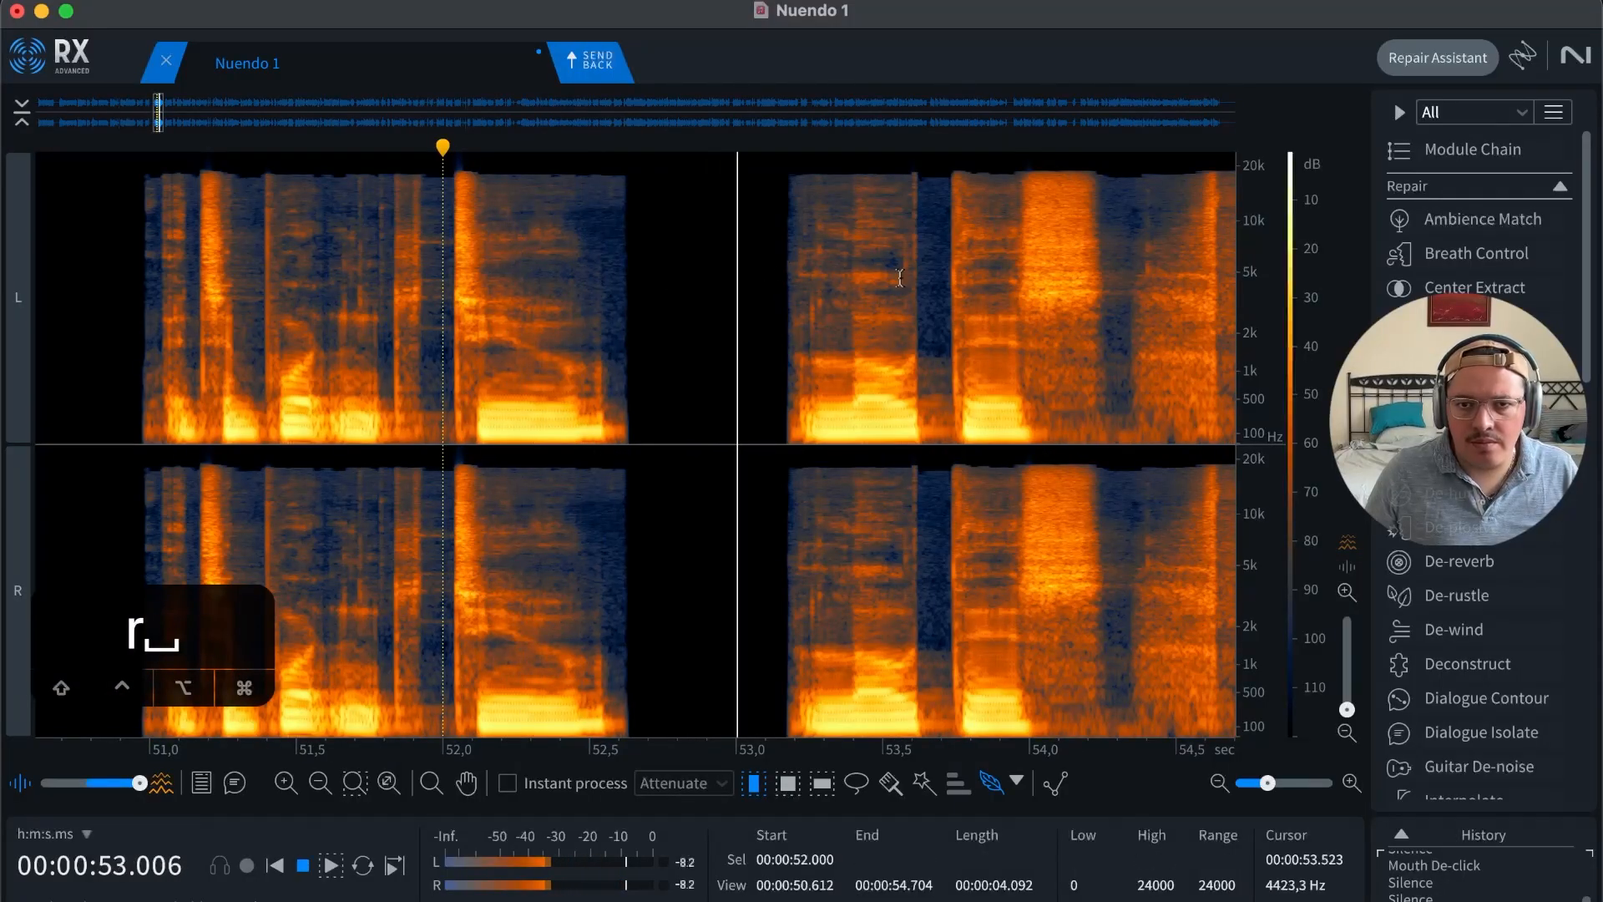
pyautogui.press('r')
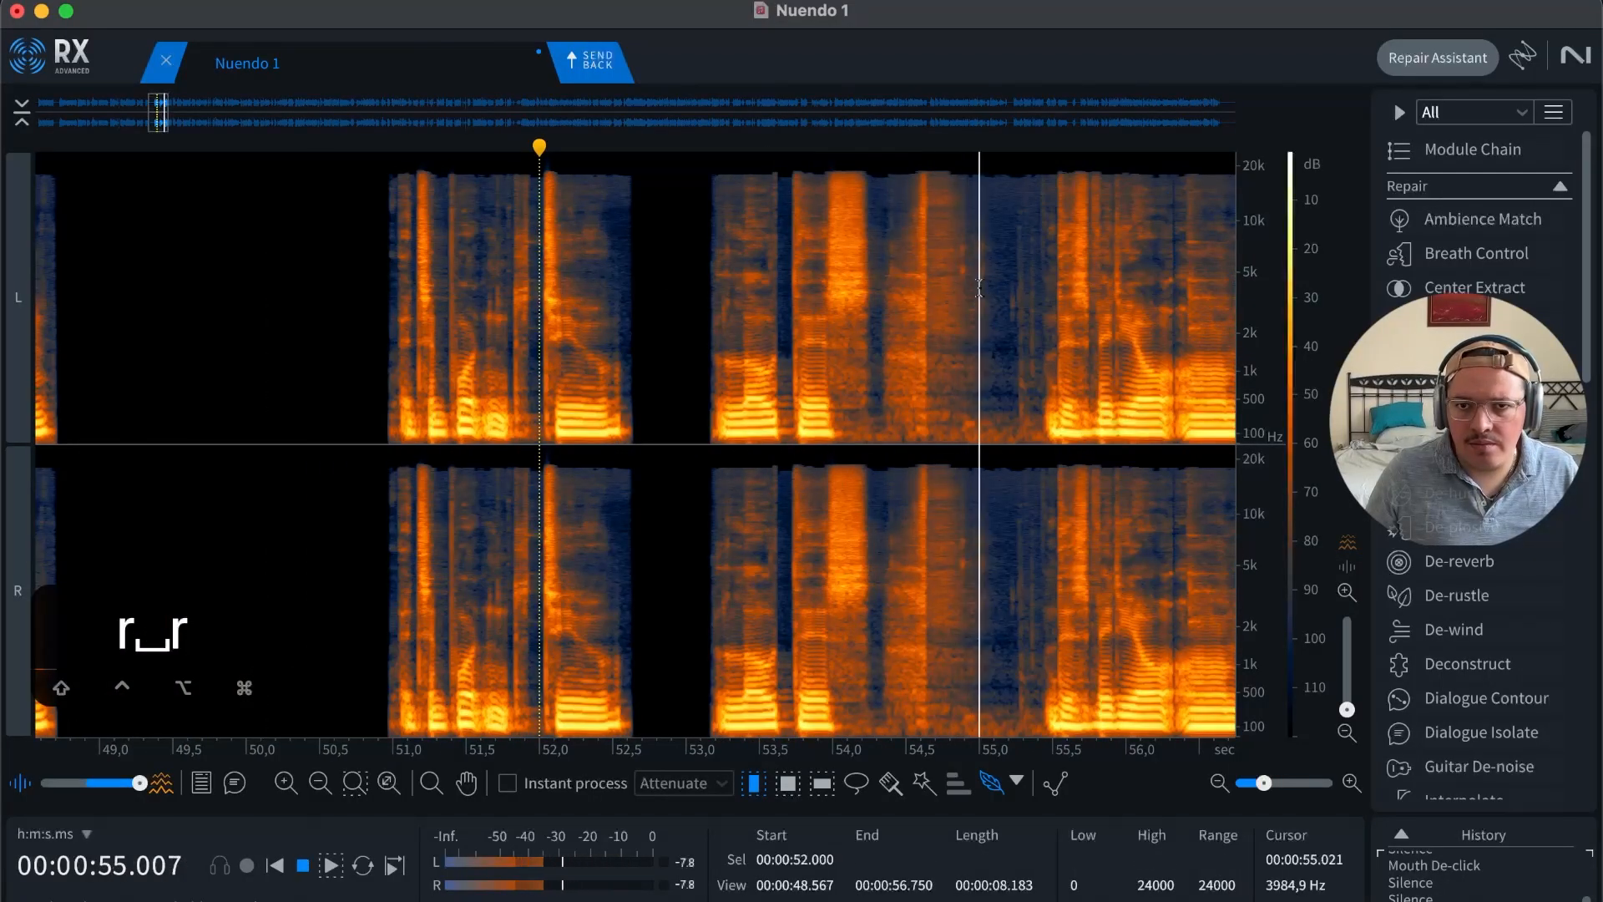
pyautogui.press('t')
pyautogui.press('t')
pyautogui.moveTo(251, 340); pyautogui.dragTo(895, 342)
pyautogui.press('BackSpace')
# Step: Audition the recording from 00:00:55.347 and 00:00:56.500, and silence the section from about 00:00:56.9 to 00:00:57.45
pyautogui.press('space')
pyautogui.press('r')
pyautogui.press('r')
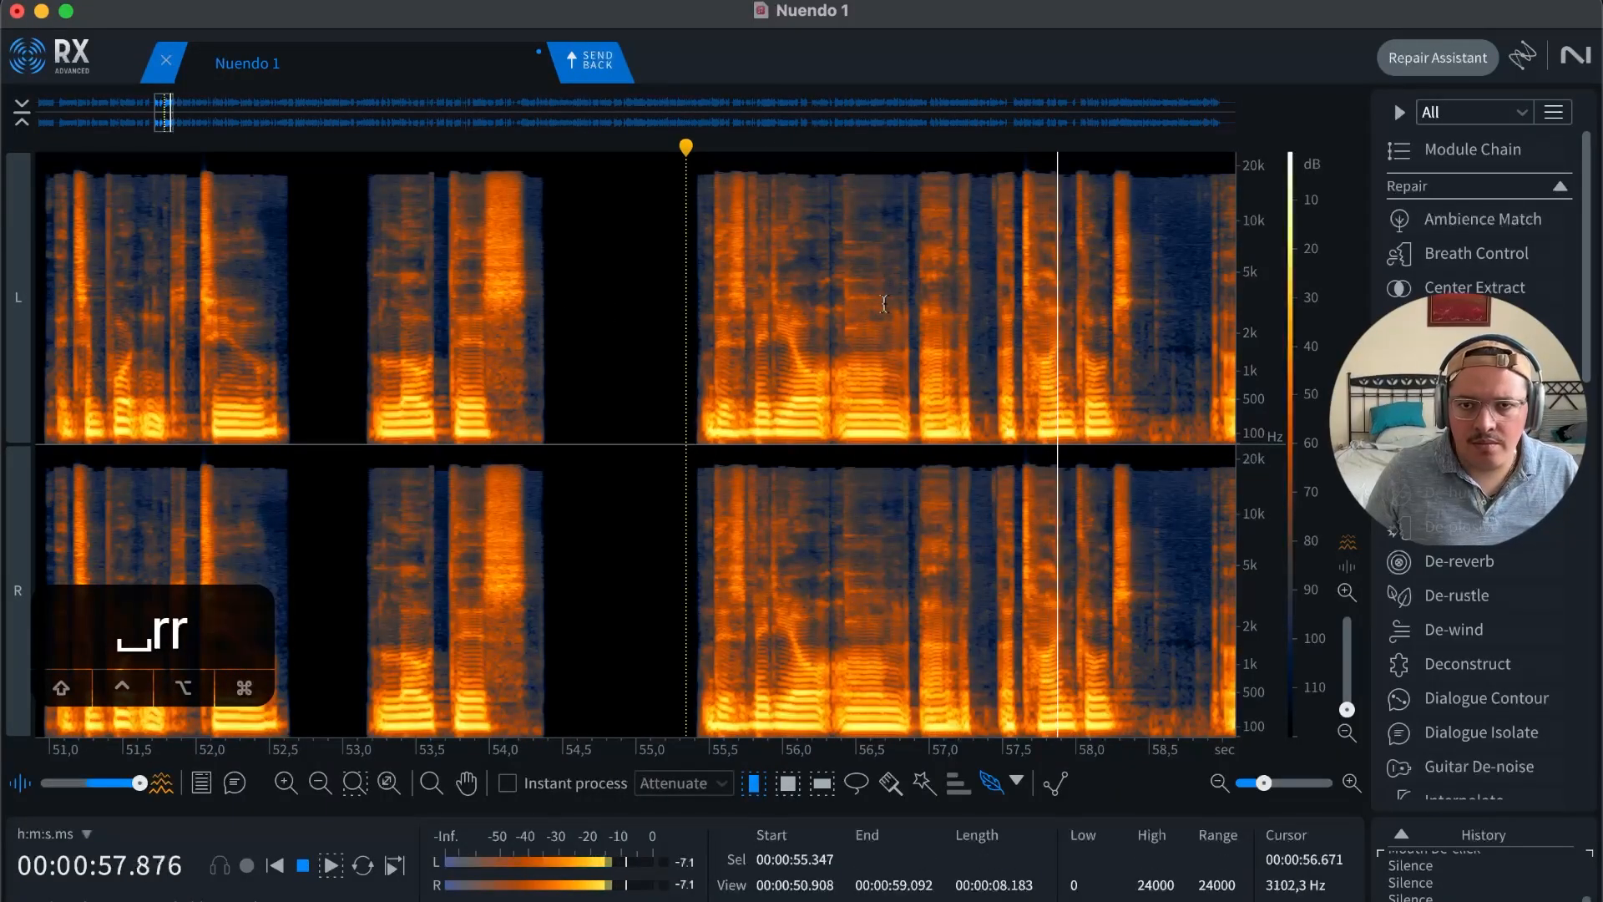
pyautogui.press('space')
pyautogui.press('space')
pyautogui.press('t')
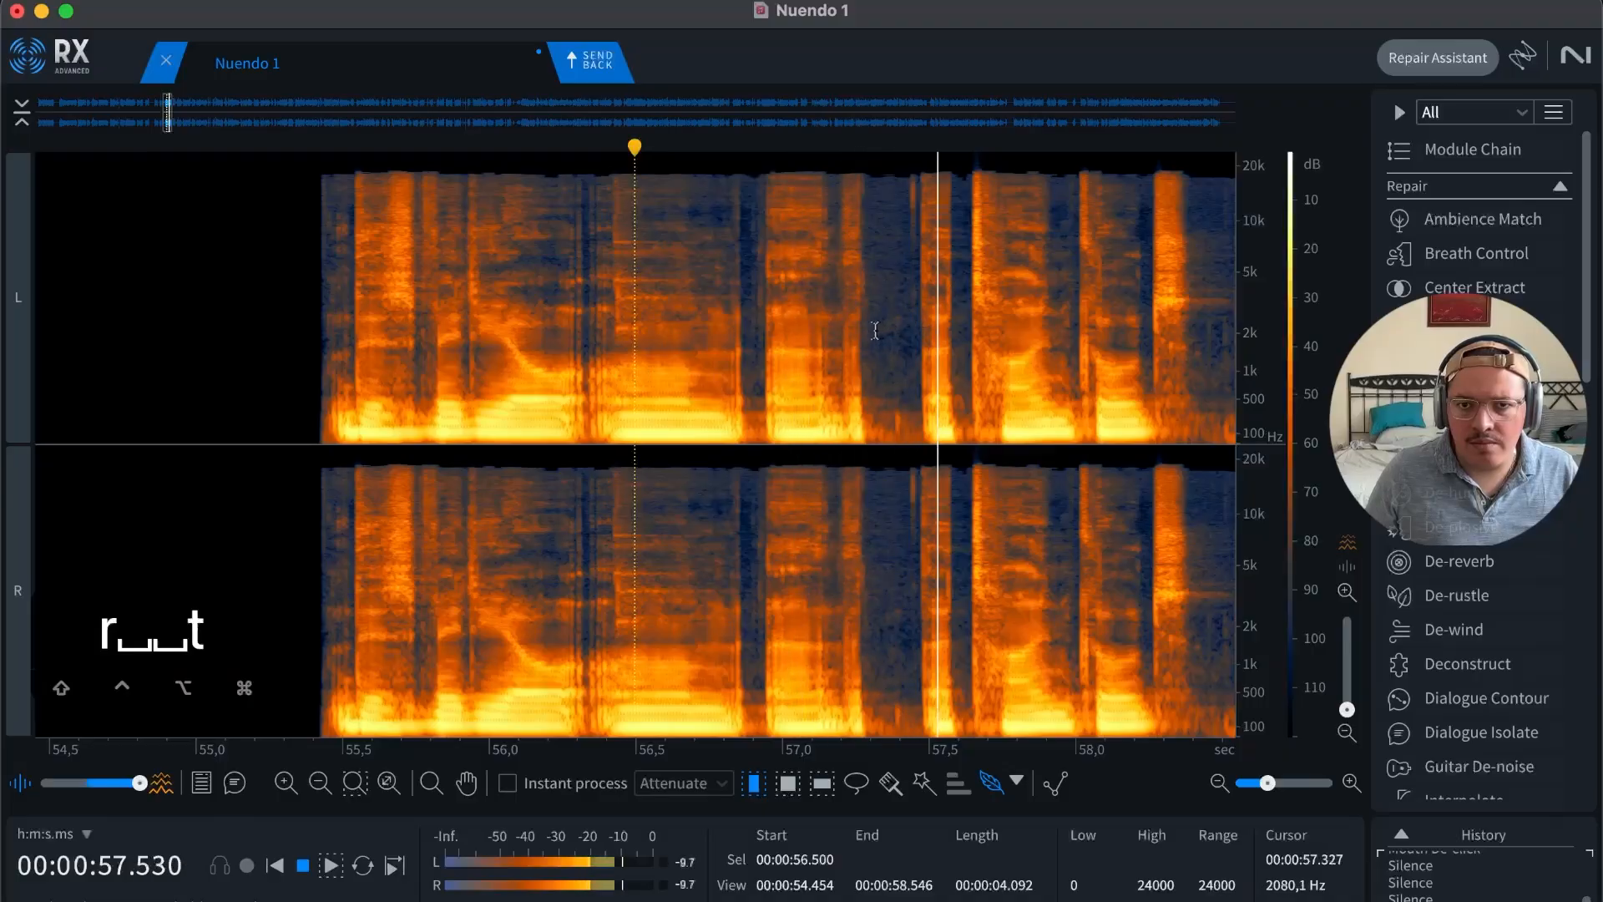
pyautogui.press('space')
pyautogui.press('t')
pyautogui.moveTo(447, 322); pyautogui.dragTo(776, 321)
pyautogui.click(708, 322)
# Step: Audition the recording from 00:00:57.338 and zoom to a two-second view with the playhead at 00:00:59.344
pyautogui.press('r')
pyautogui.press('space')
pyautogui.press('r')
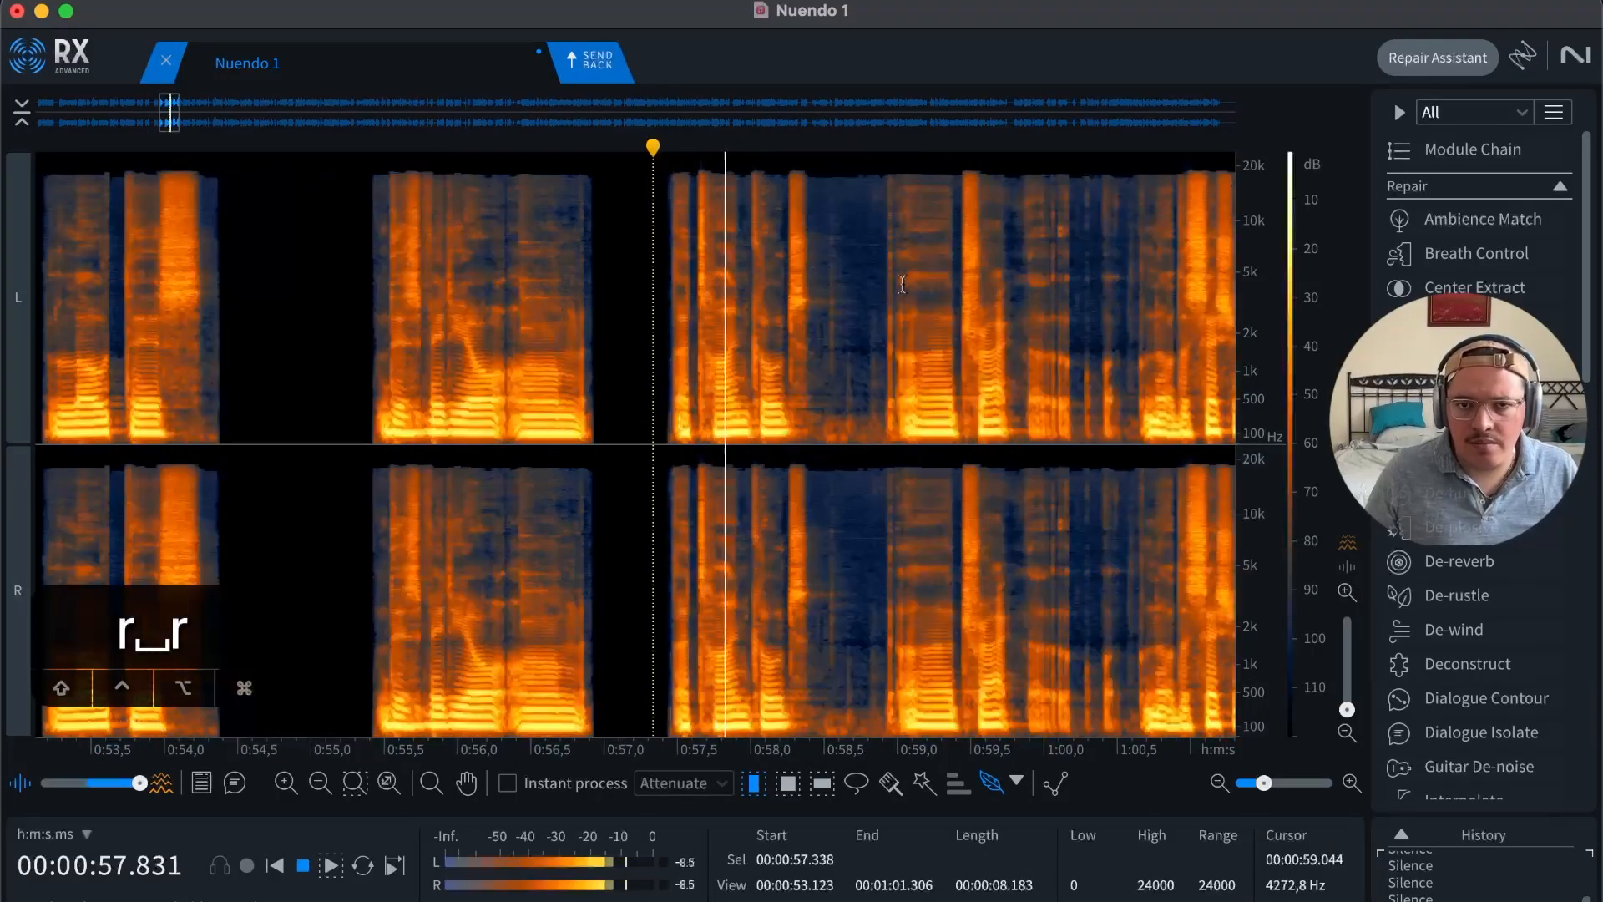
pyautogui.press('space')
pyautogui.press('t')
pyautogui.press('t')
pyautogui.click(804, 326)
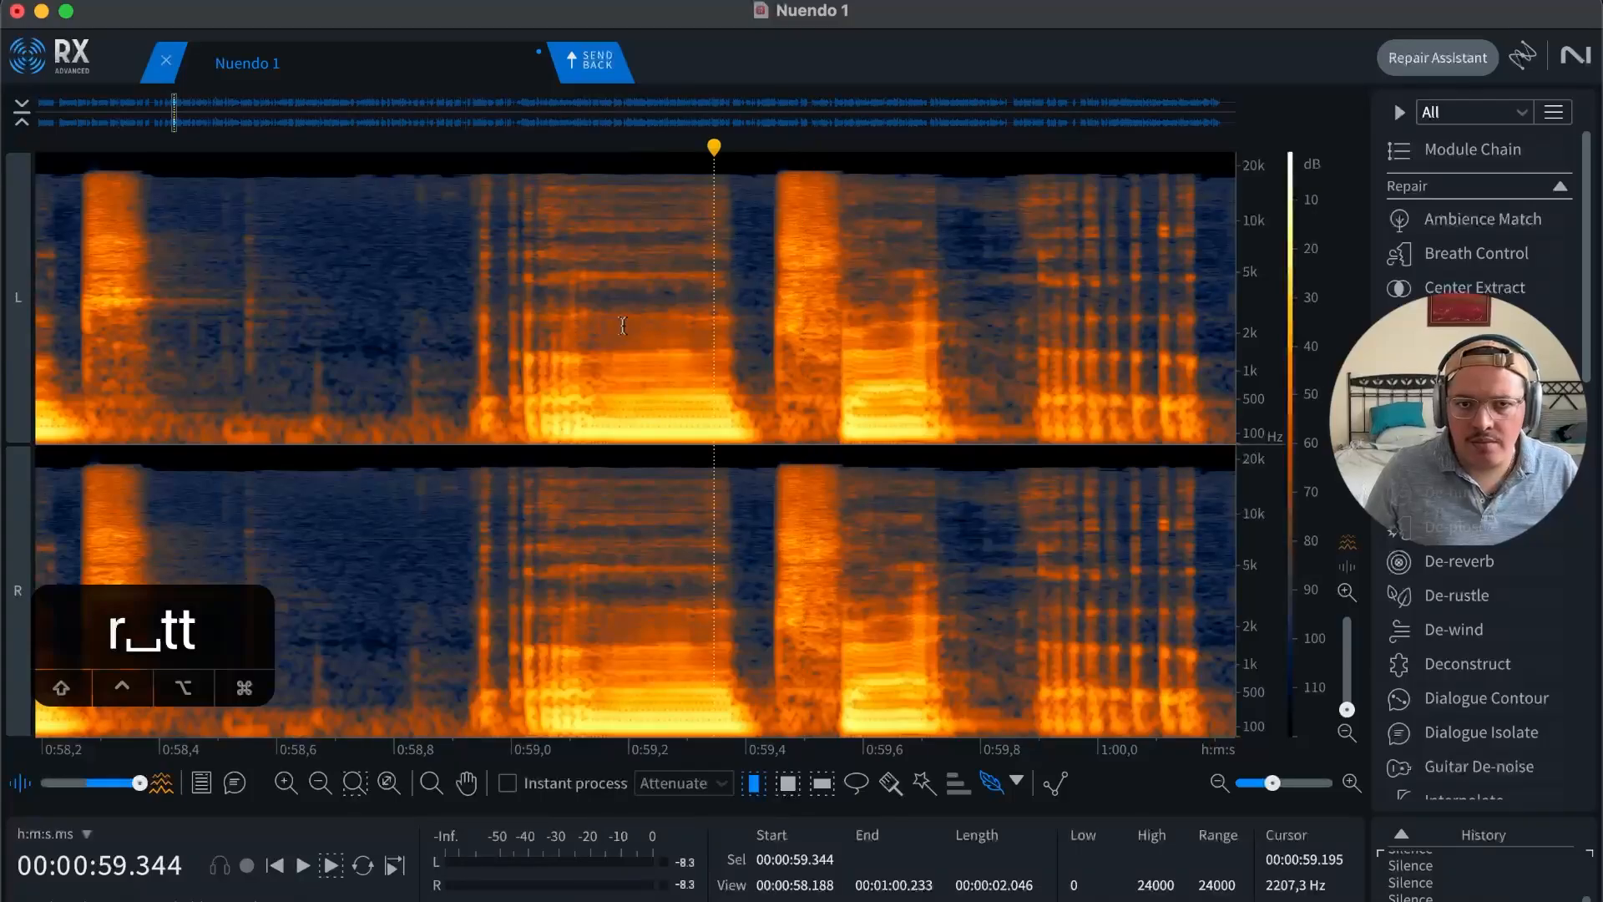
# Step: Audition the recording from 00:00:58.500 and silence the section from 00:00:58.899 to 00:00:59.445
pyautogui.moveTo(347, 320); pyautogui.dragTo(352, 320)
pyautogui.press('r')
pyautogui.click(427, 334)
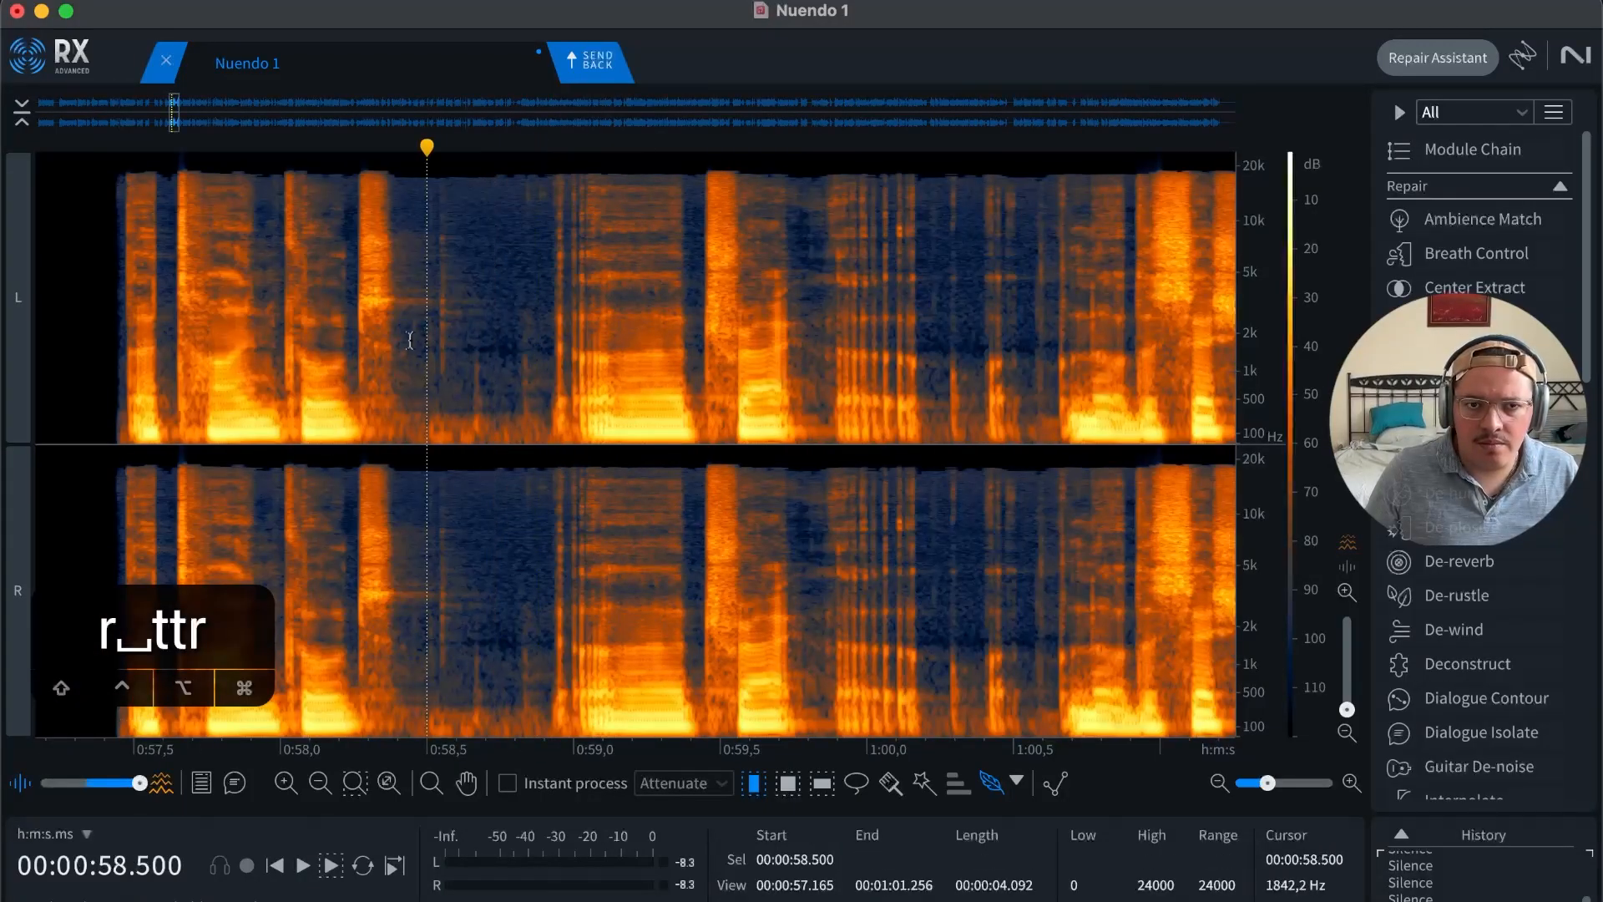
pyautogui.press('space')
pyautogui.press('space')
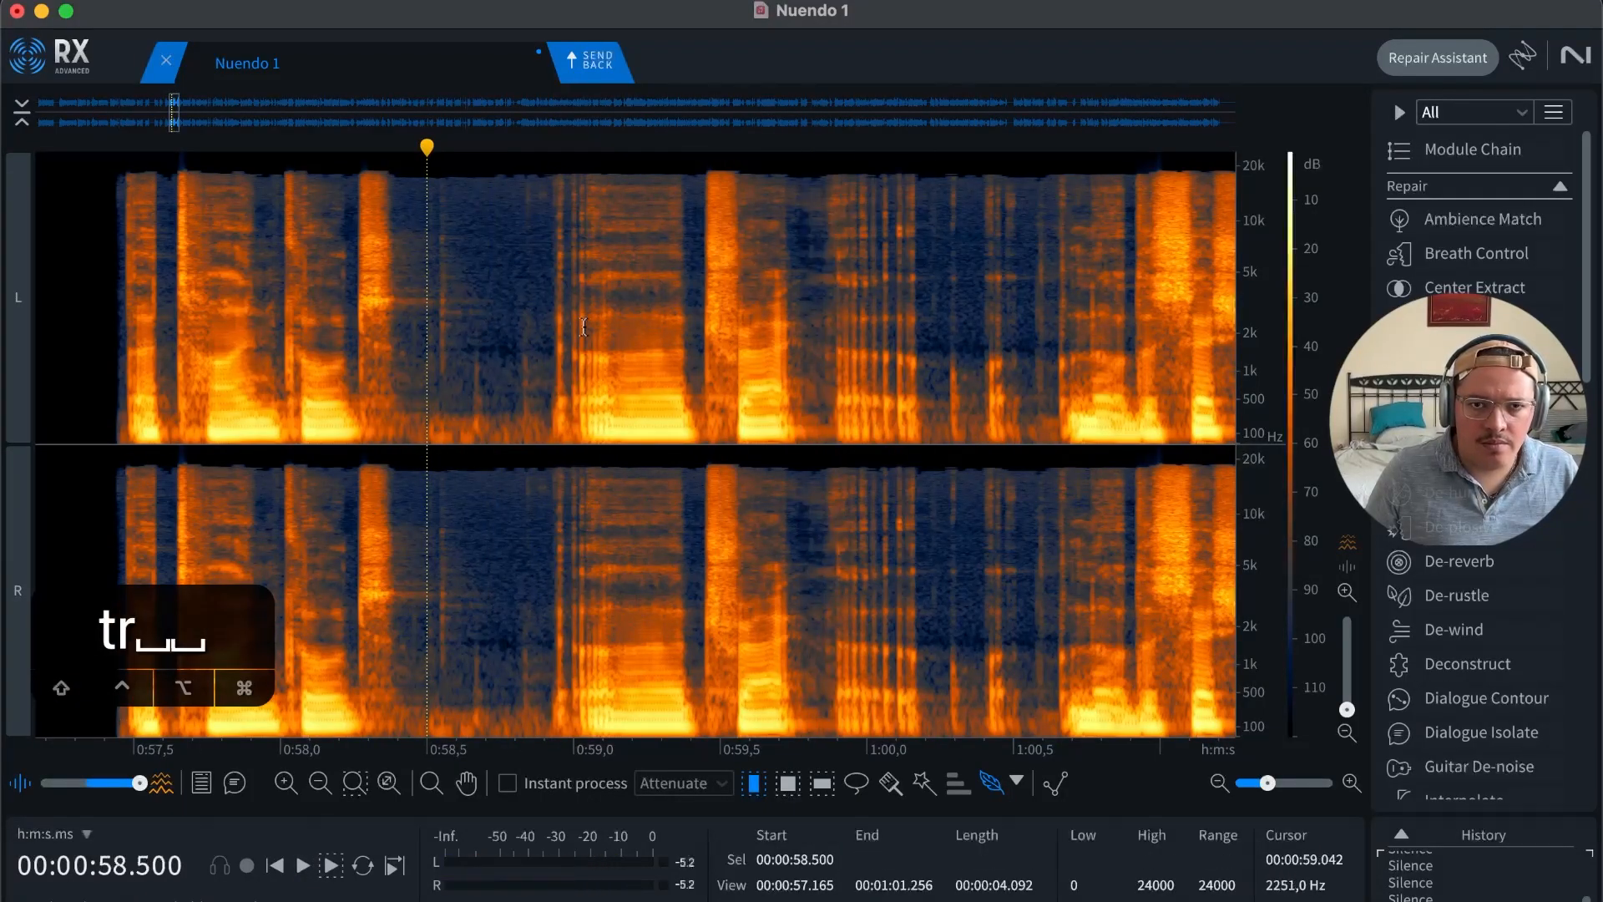
pyautogui.moveTo(544, 330); pyautogui.dragTo(706, 329)
pyautogui.press('BackSpace')
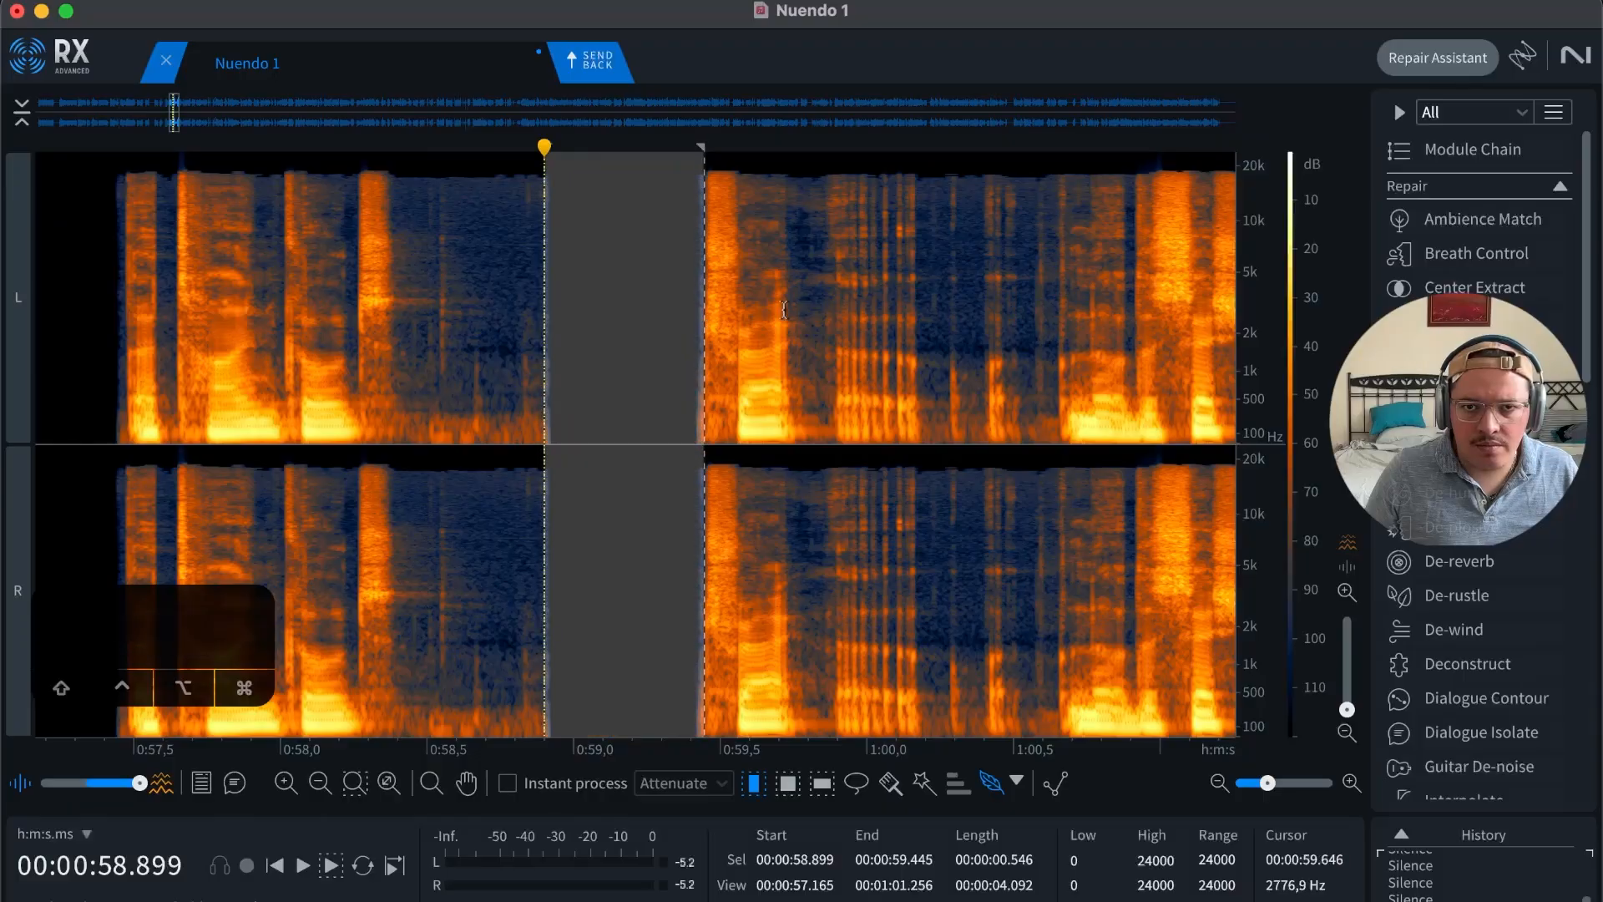
# Step: Audition from 00:00:59.254, silence the section from about 00:00:59.85 to 00:01:00.64 and zoom out to an eight-second view
pyautogui.click(647, 311)
pyautogui.press('space')
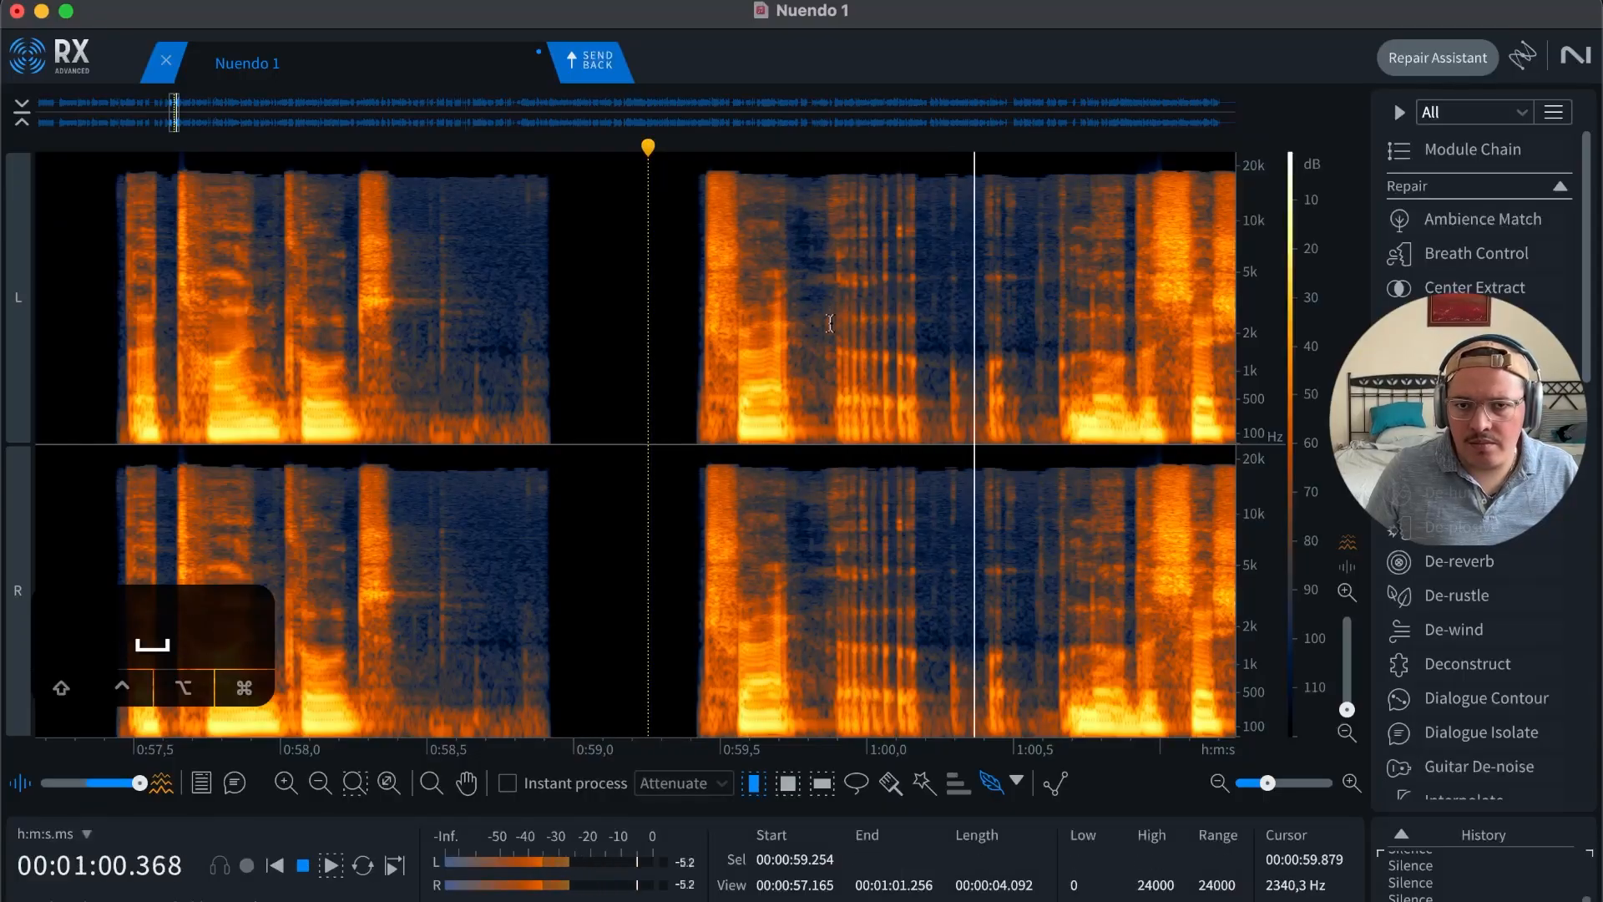
pyautogui.press('space')
pyautogui.moveTo(824, 331); pyautogui.dragTo(1054, 329)
pyautogui.press('space')
pyautogui.press('space')
pyautogui.press('BackSpace')
pyautogui.click(1023, 329)
pyautogui.press('r')
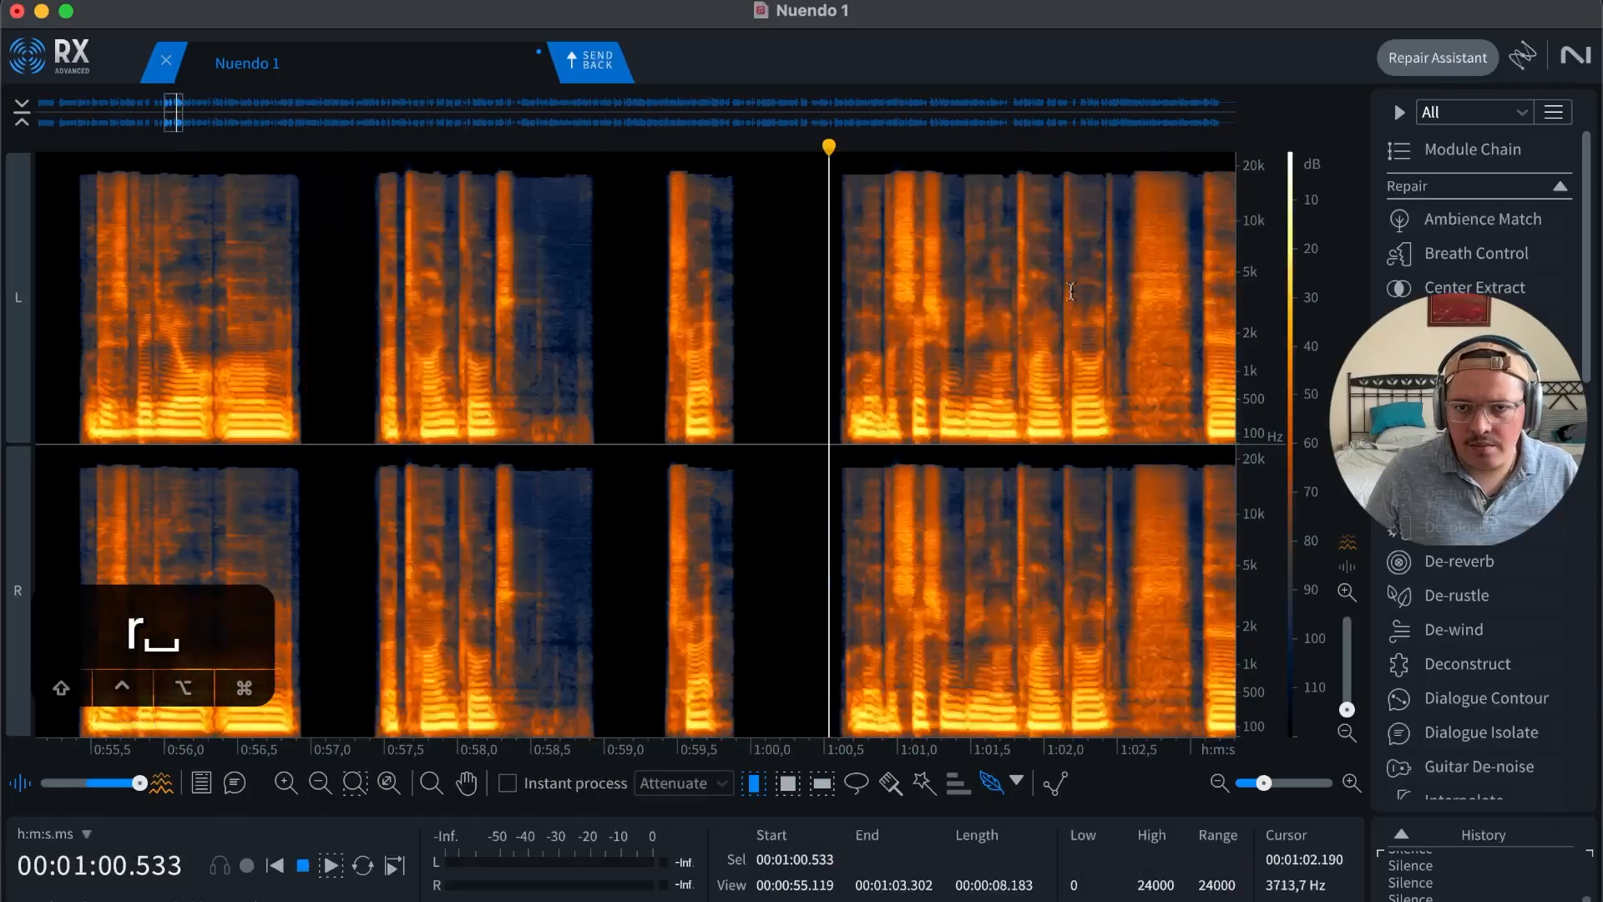
# Step: Audition the recording from 00:01:00.533 and silence the breath from about 00:01:02.55 to 00:01:03.1
pyautogui.press('space')
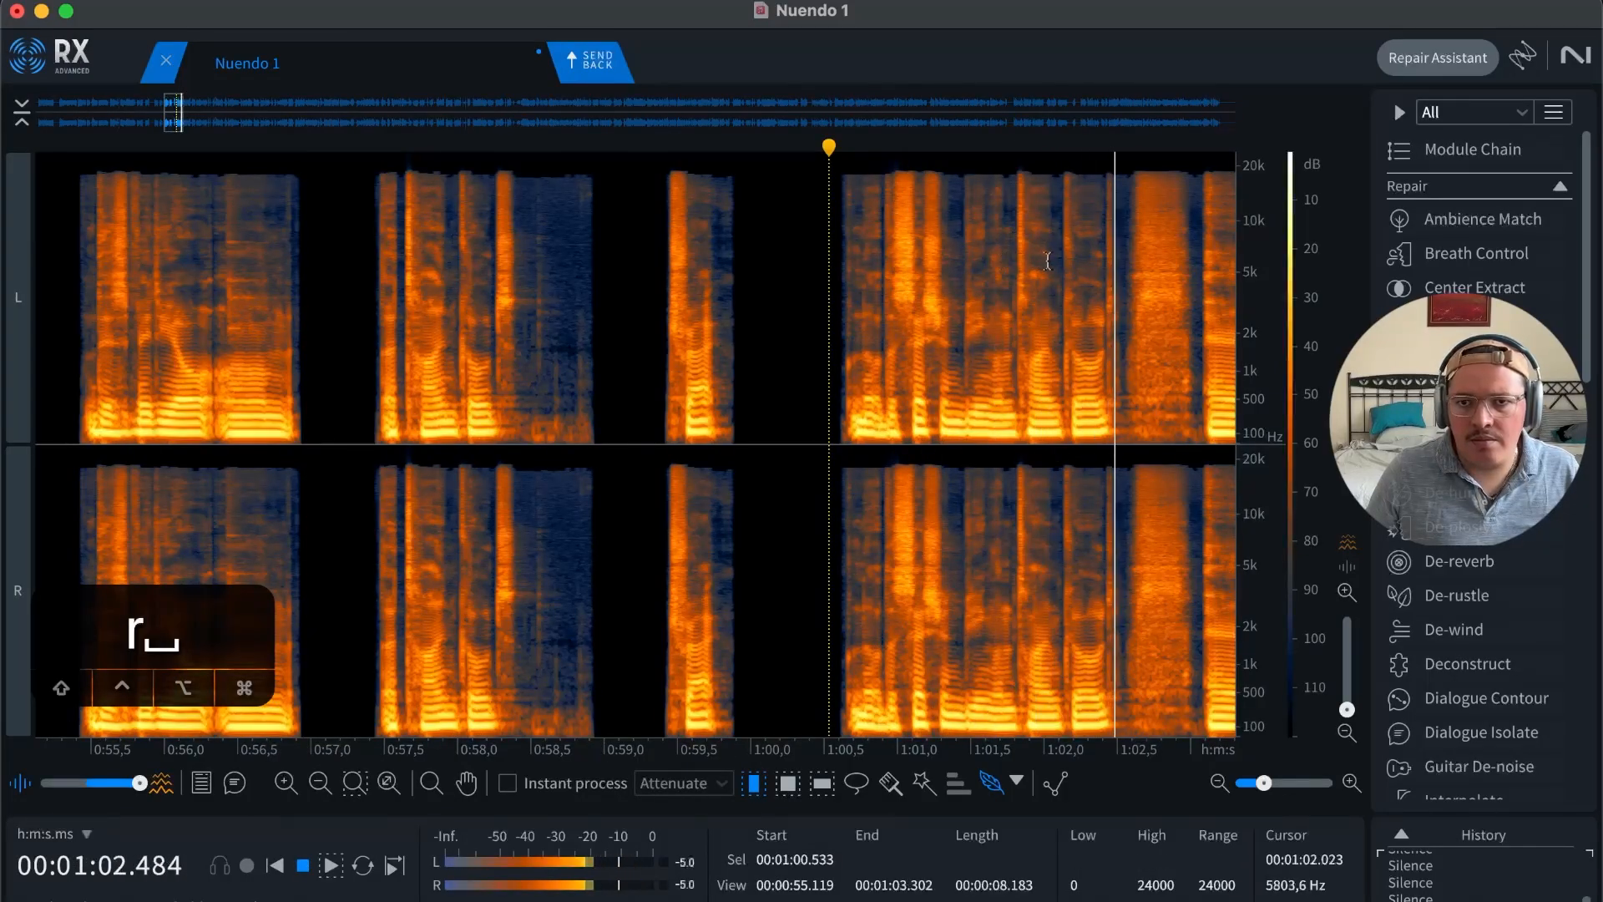
pyautogui.press('space')
pyautogui.press('t')
pyautogui.press('t')
pyautogui.press('t')
pyautogui.moveTo(275, 299); pyautogui.dragTo(957, 277)
pyautogui.click(373, 301)
pyautogui.press('BackSpace')
pyautogui.click(880, 301)
# Step: Audition the recording from 00:01:03.028 and silence the section from about 00:01:06.5 to 00:01:07.1
pyautogui.press('r')
pyautogui.press('space')
pyautogui.press('r')
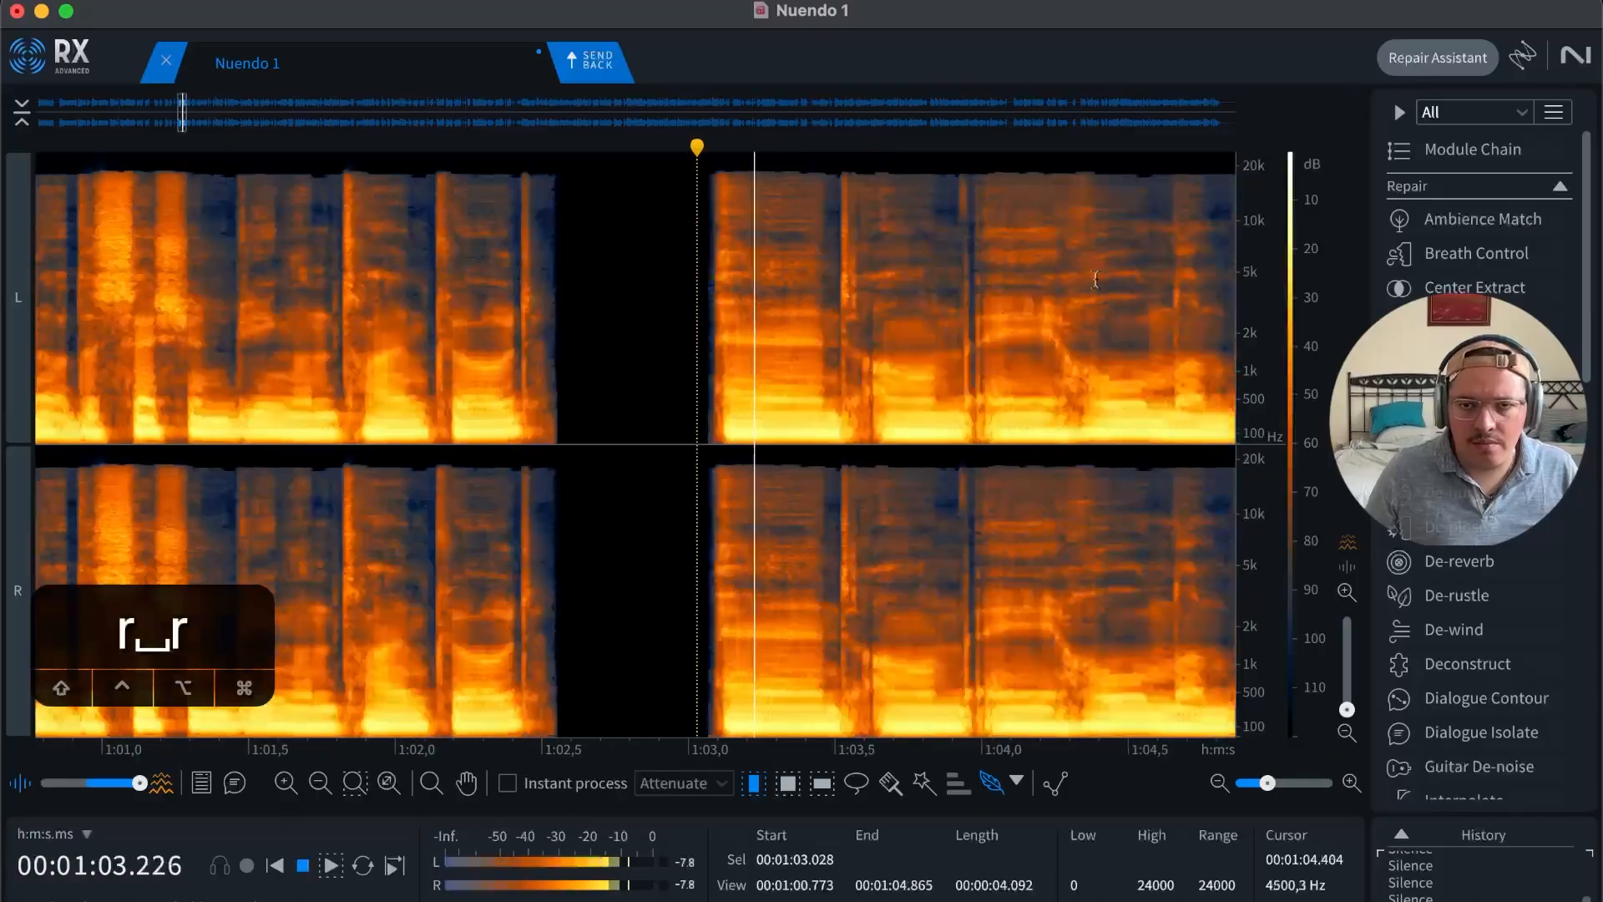
pyautogui.press('r')
pyautogui.press('r')
pyautogui.press('t')
pyautogui.press('t')
pyautogui.press('t')
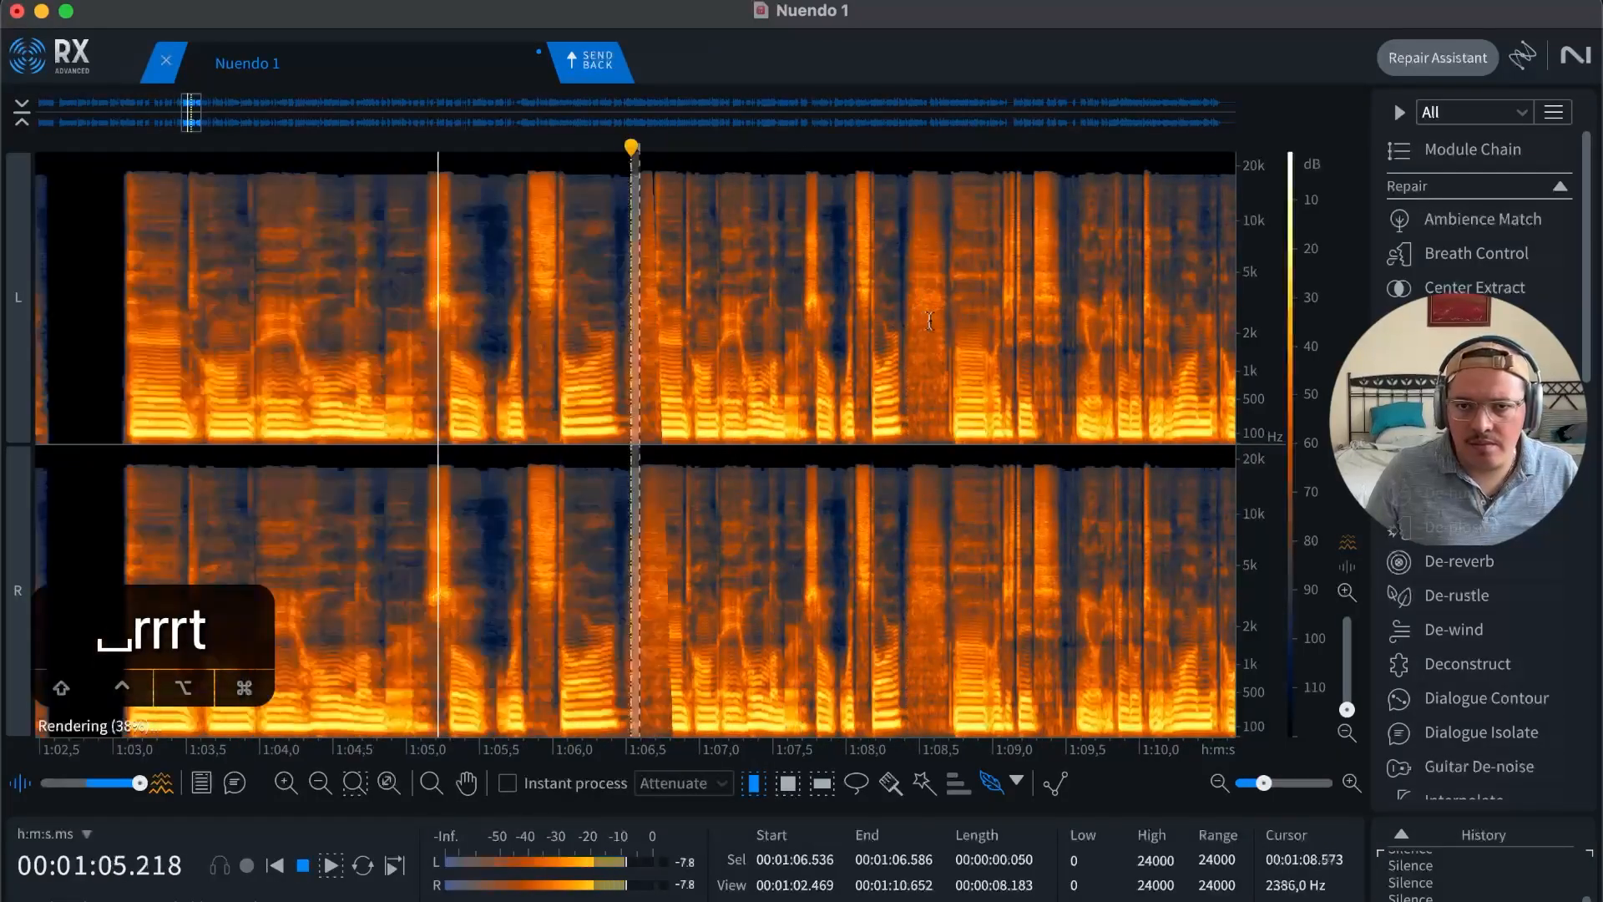
pyautogui.press('space')
pyautogui.moveTo(589, 313); pyautogui.dragTo(957, 304)
pyautogui.press('BackSpace')
pyautogui.click(884, 304)
# Step: Audition the recording from 00:01:06.985 and zoom out to a view of about 32 seconds
pyautogui.press('space')
pyautogui.press('r')
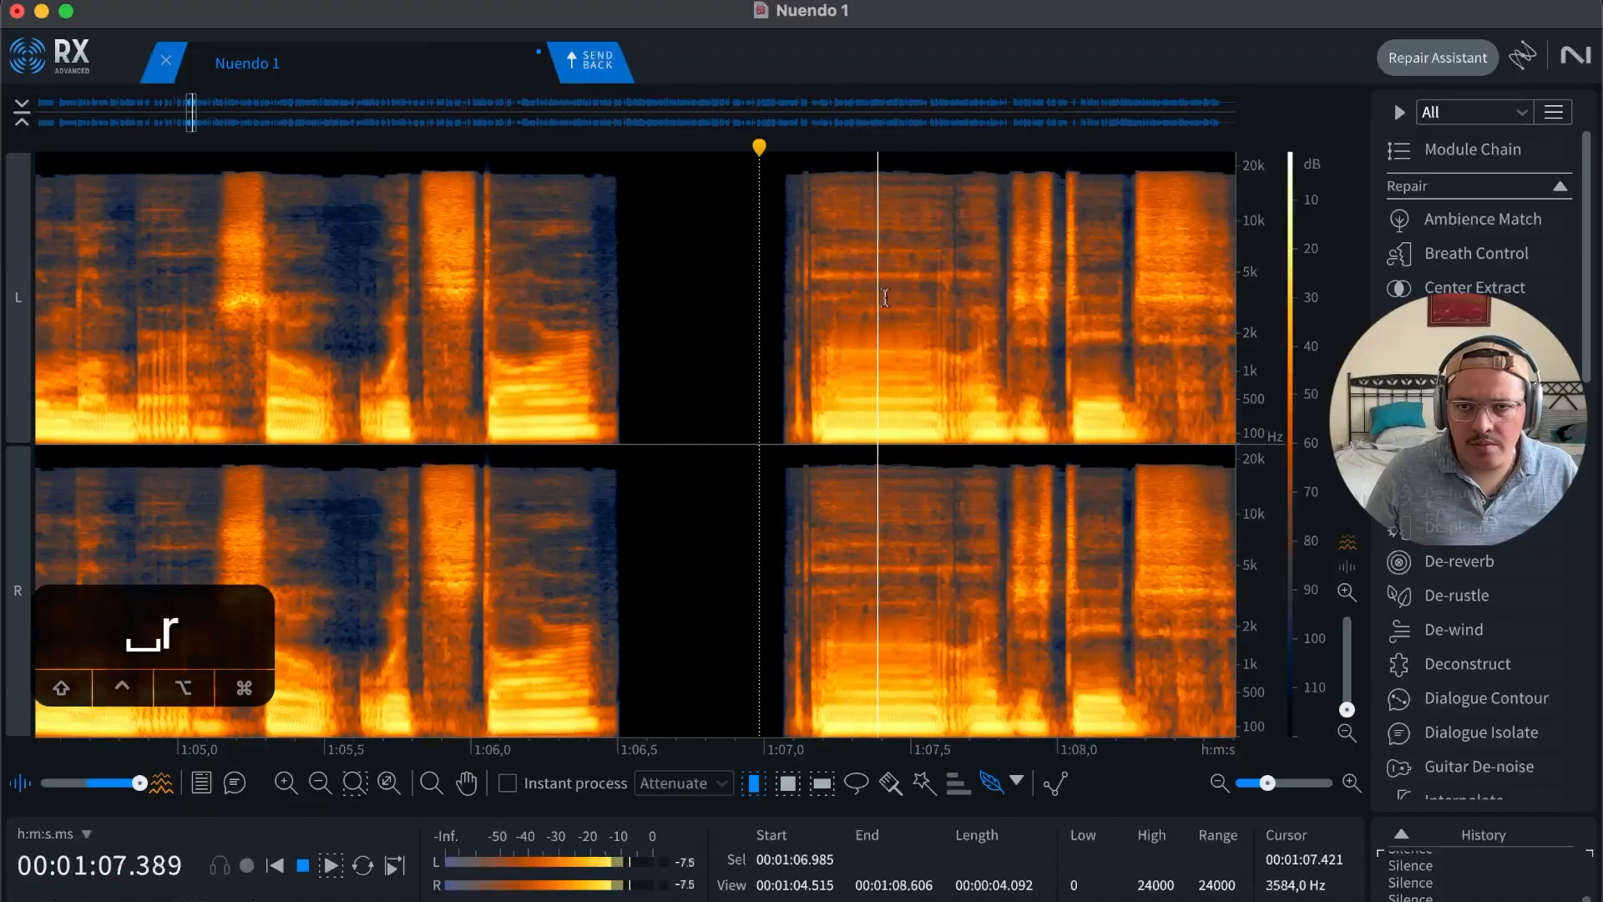
pyautogui.press('r')
pyautogui.press('r')
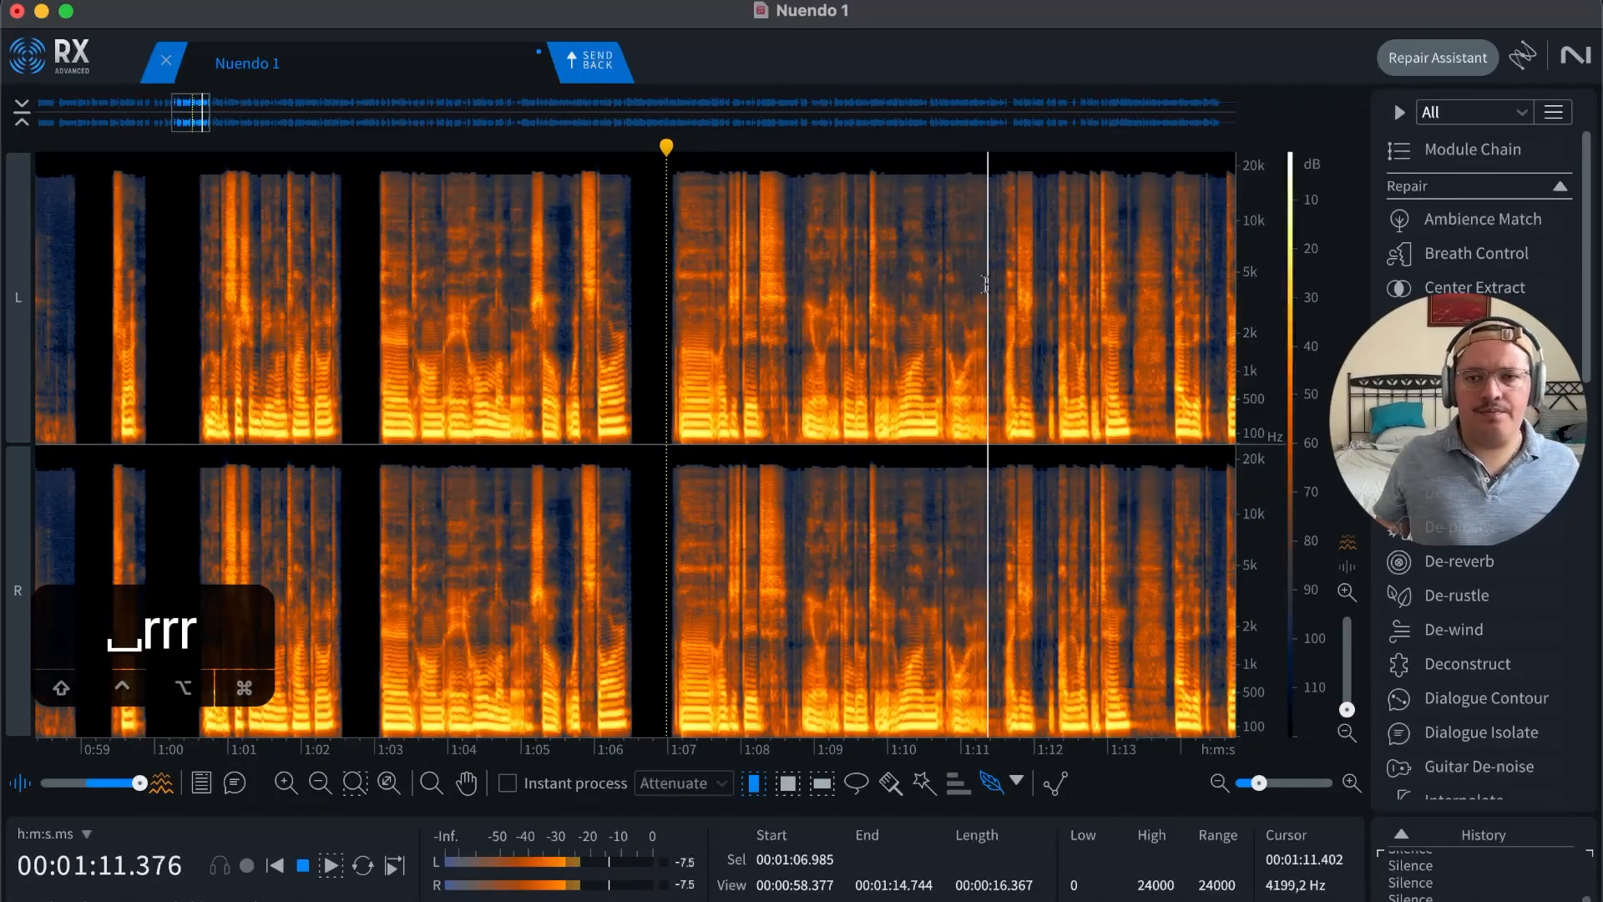
pyautogui.press('r')
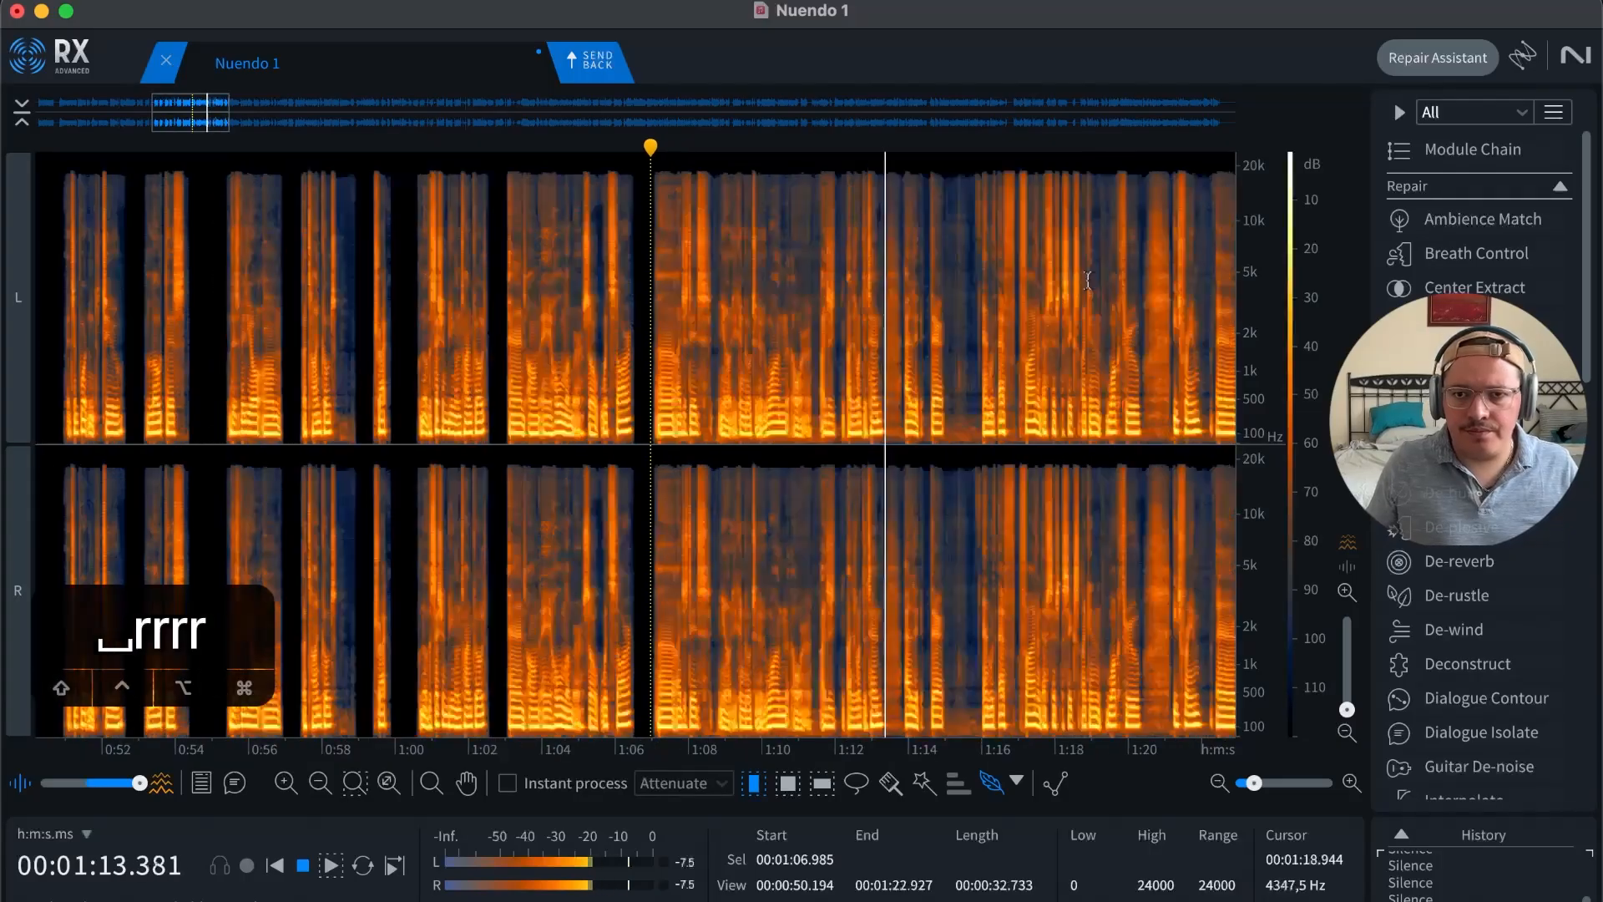
# Step: Stop playback, zoom to a one-second view and silence the breath from about 00:01:13.34 to 00:01:13.86
pyautogui.press('space')
pyautogui.press('t')
pyautogui.press('t')
pyautogui.press('t')
pyautogui.press('t')
pyautogui.press('t')
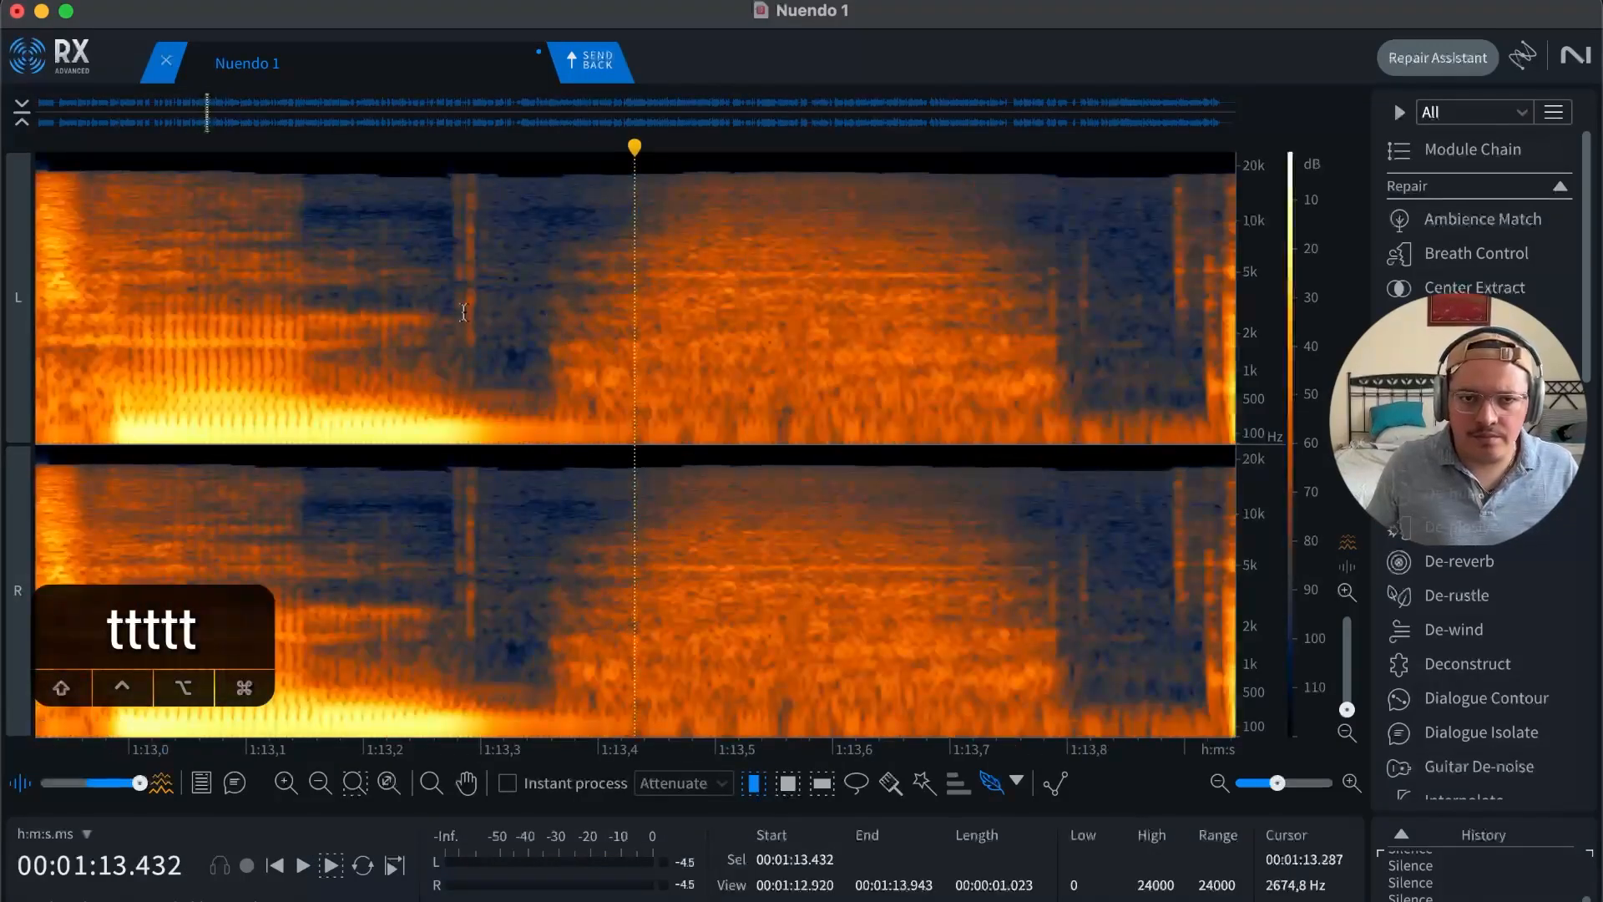
pyautogui.moveTo(499, 275); pyautogui.dragTo(1169, 273)
pyautogui.press('Delete')
# Step: Apply Mouth De-click to the word ending before the silenced breath, from 00:01:13.145 to 00:01:13.335
pyautogui.click(320, 317)
pyautogui.moveTo(522, 326); pyautogui.dragTo(299, 327)
pyautogui.press('m')
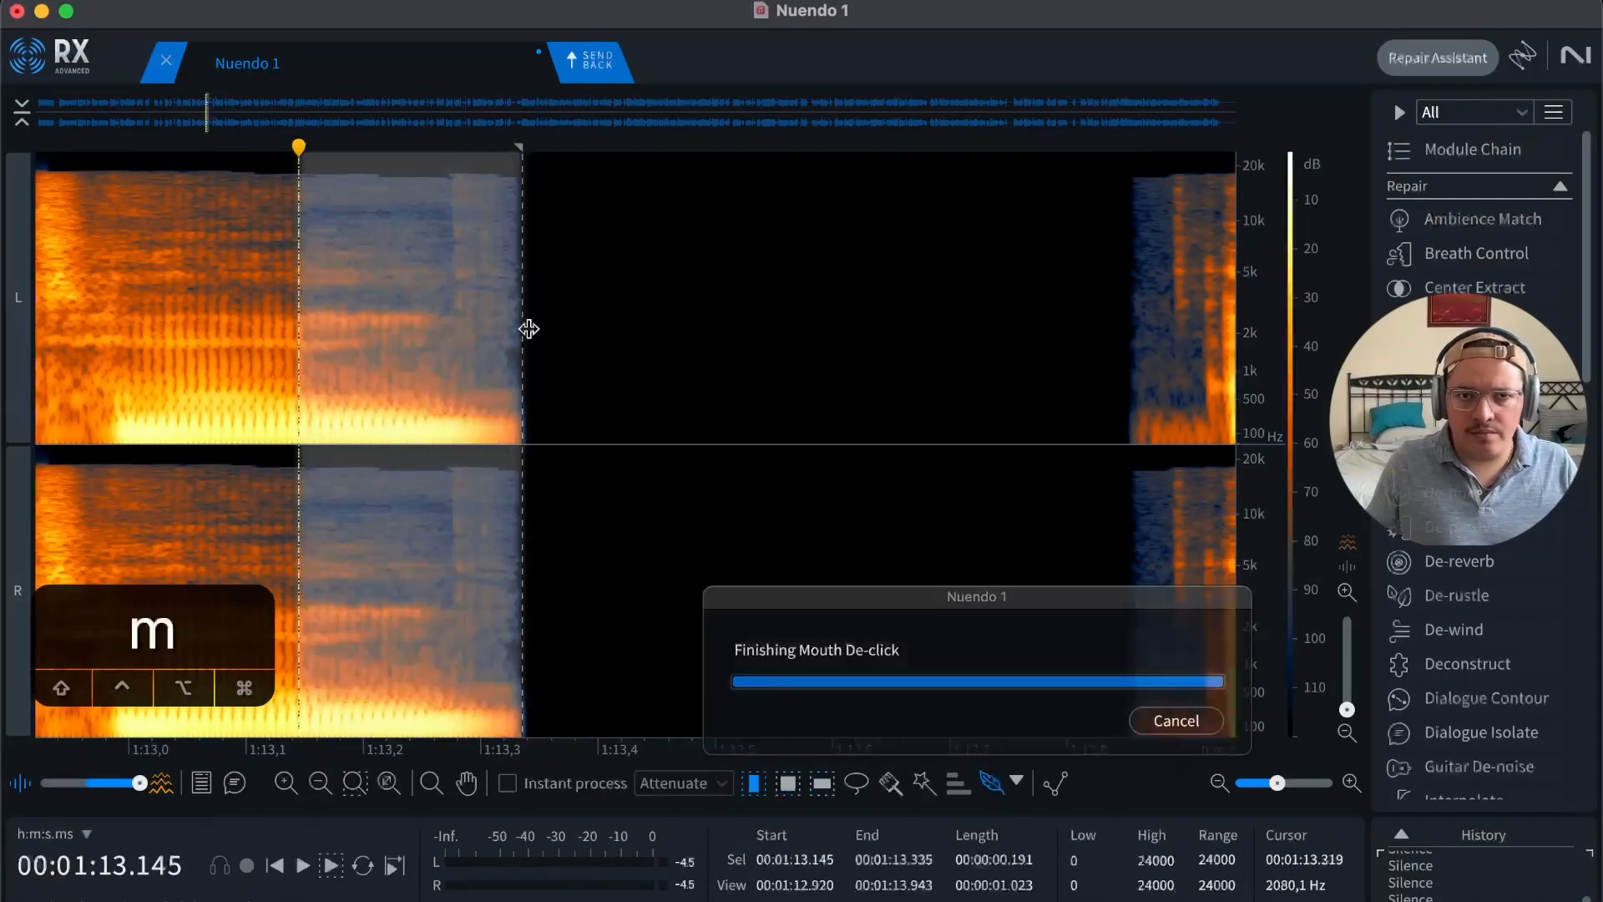
pyautogui.moveTo(634, 309); pyautogui.dragTo(643, 308)
# Step: Audition the recording from 00:01:13.783 and 00:01:13.878, and zoom out to a sixteen-second view
pyautogui.press('r')
pyautogui.press('space')
pyautogui.press('r')
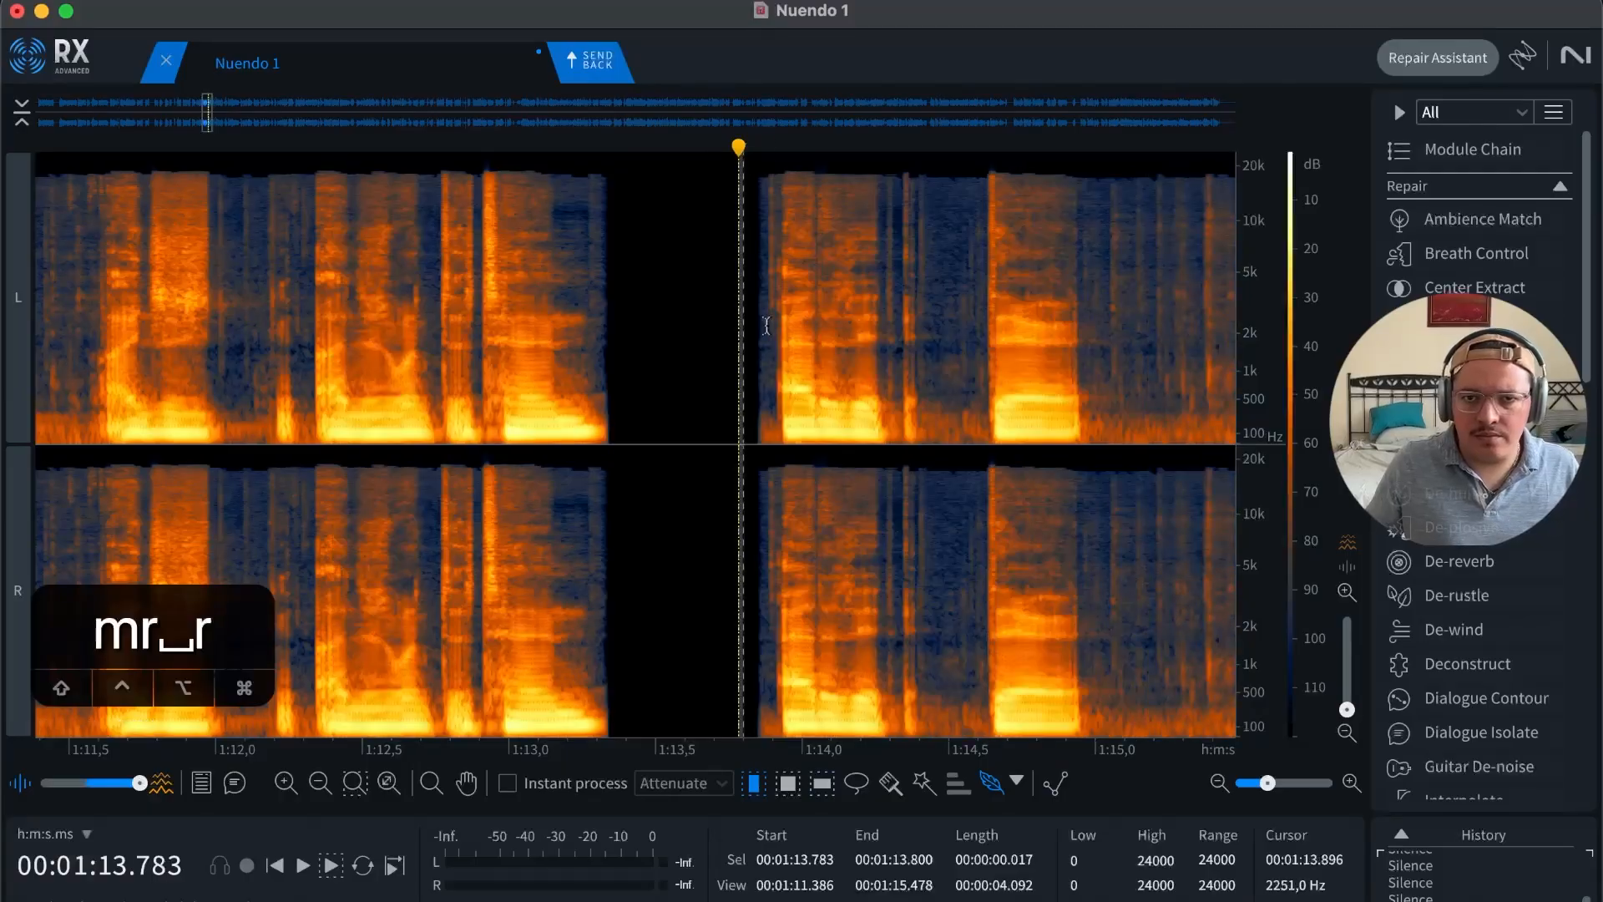
pyautogui.press('space')
pyautogui.press('r')
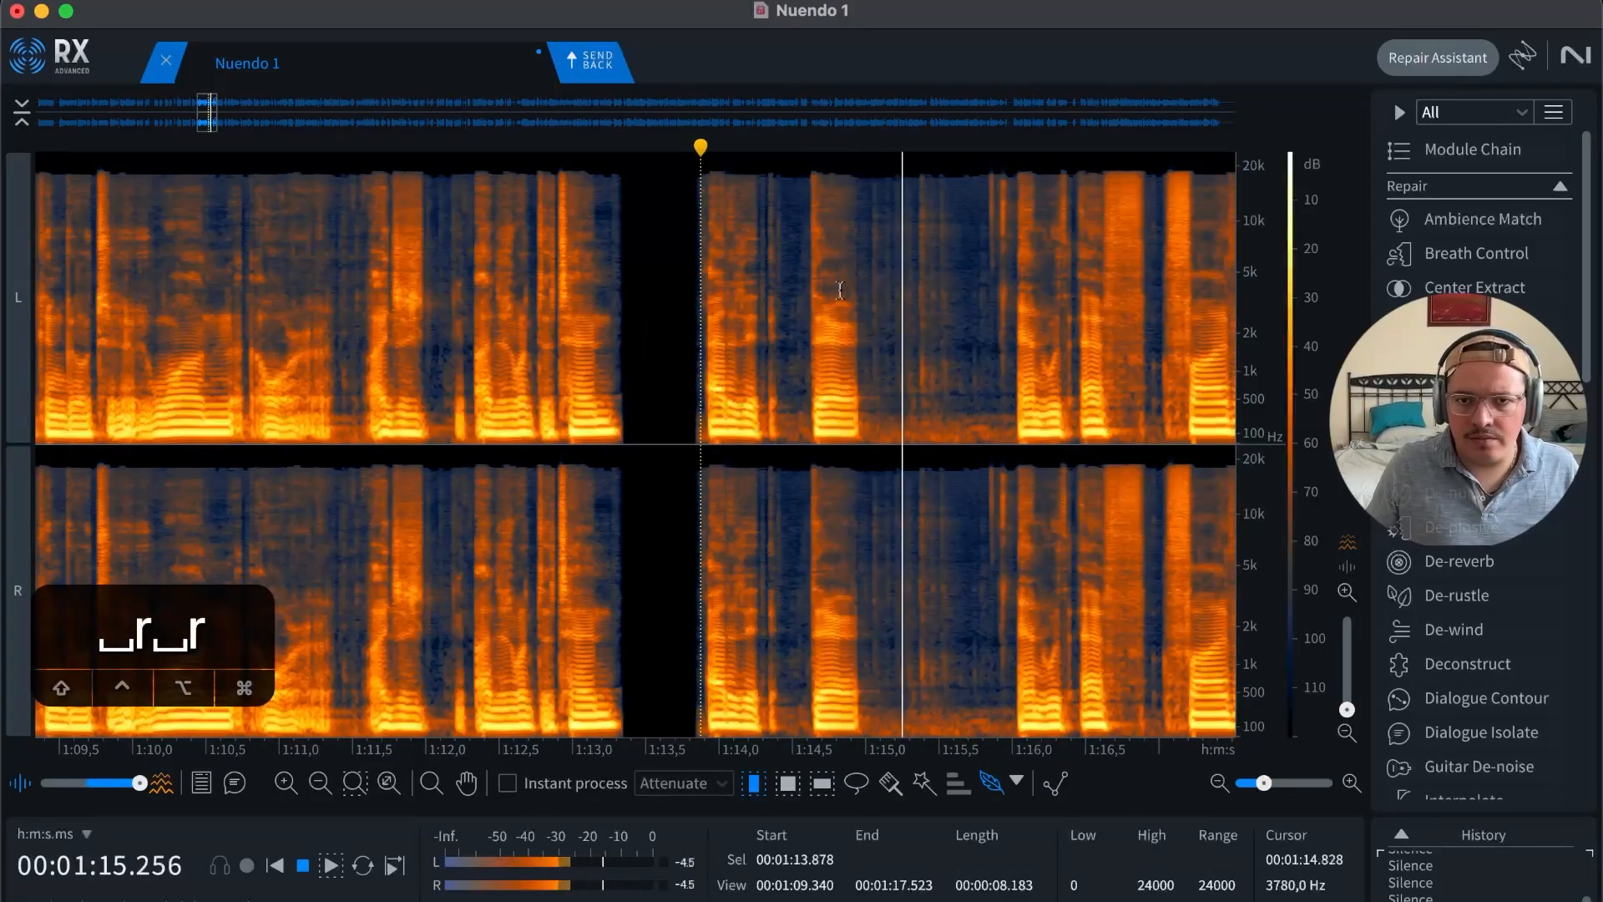
pyautogui.click(885, 289)
pyautogui.press('r')
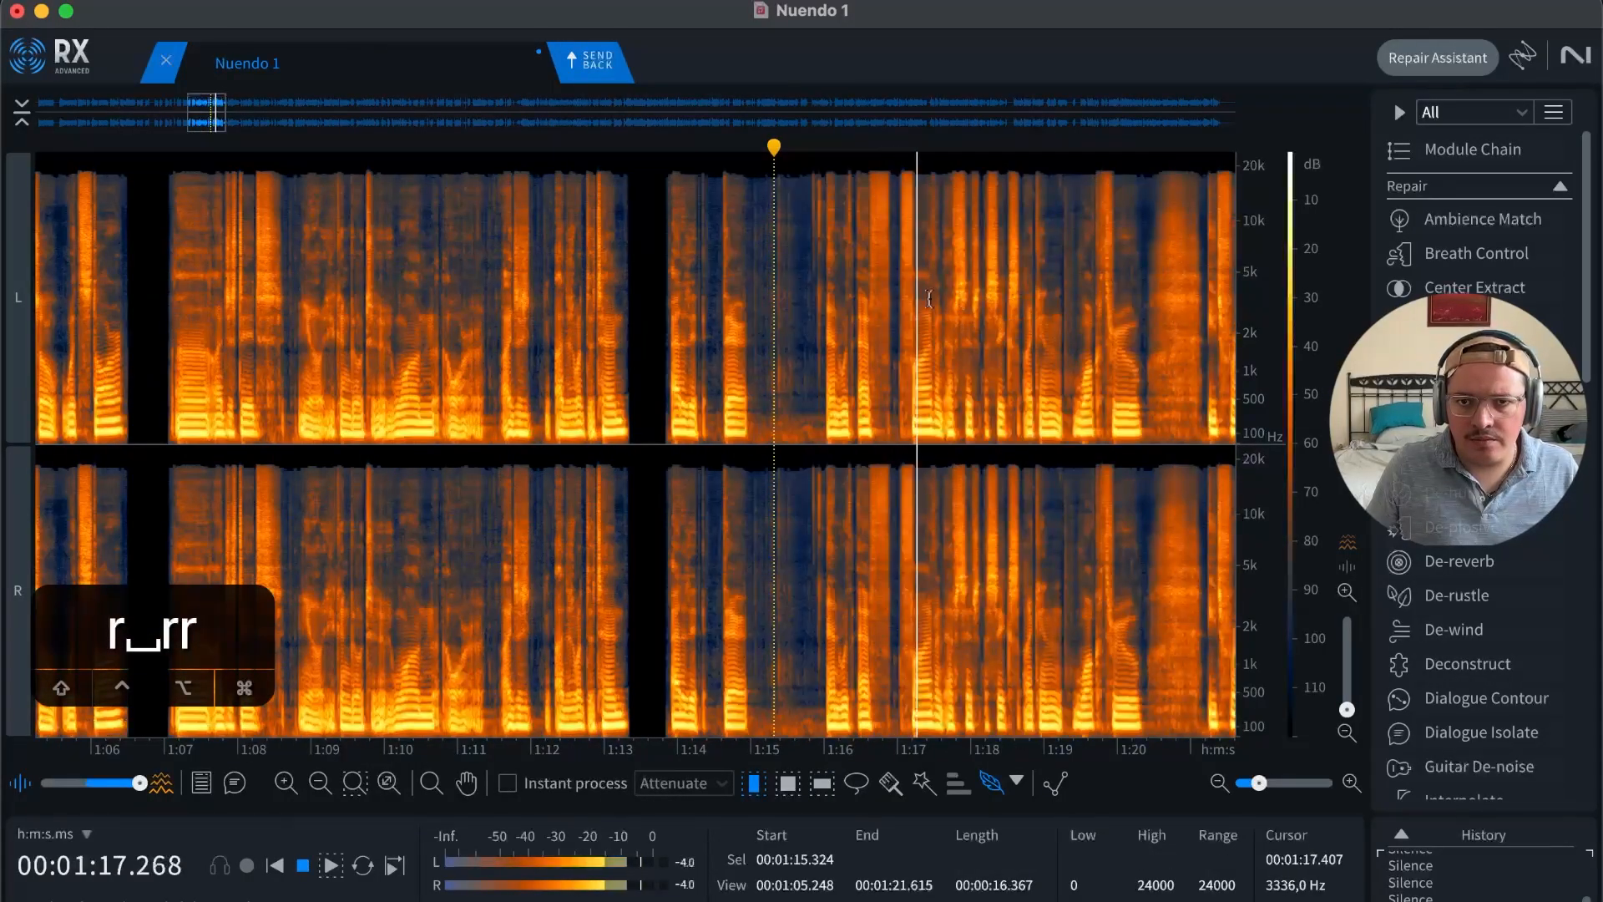
# Step: Zoom in around 00:01:20.383 and silence the breath from about 00:01:20.4 to 00:01:21.2
pyautogui.click(1003, 288)
pyautogui.click(1148, 279)
pyautogui.press('t')
pyautogui.press('t')
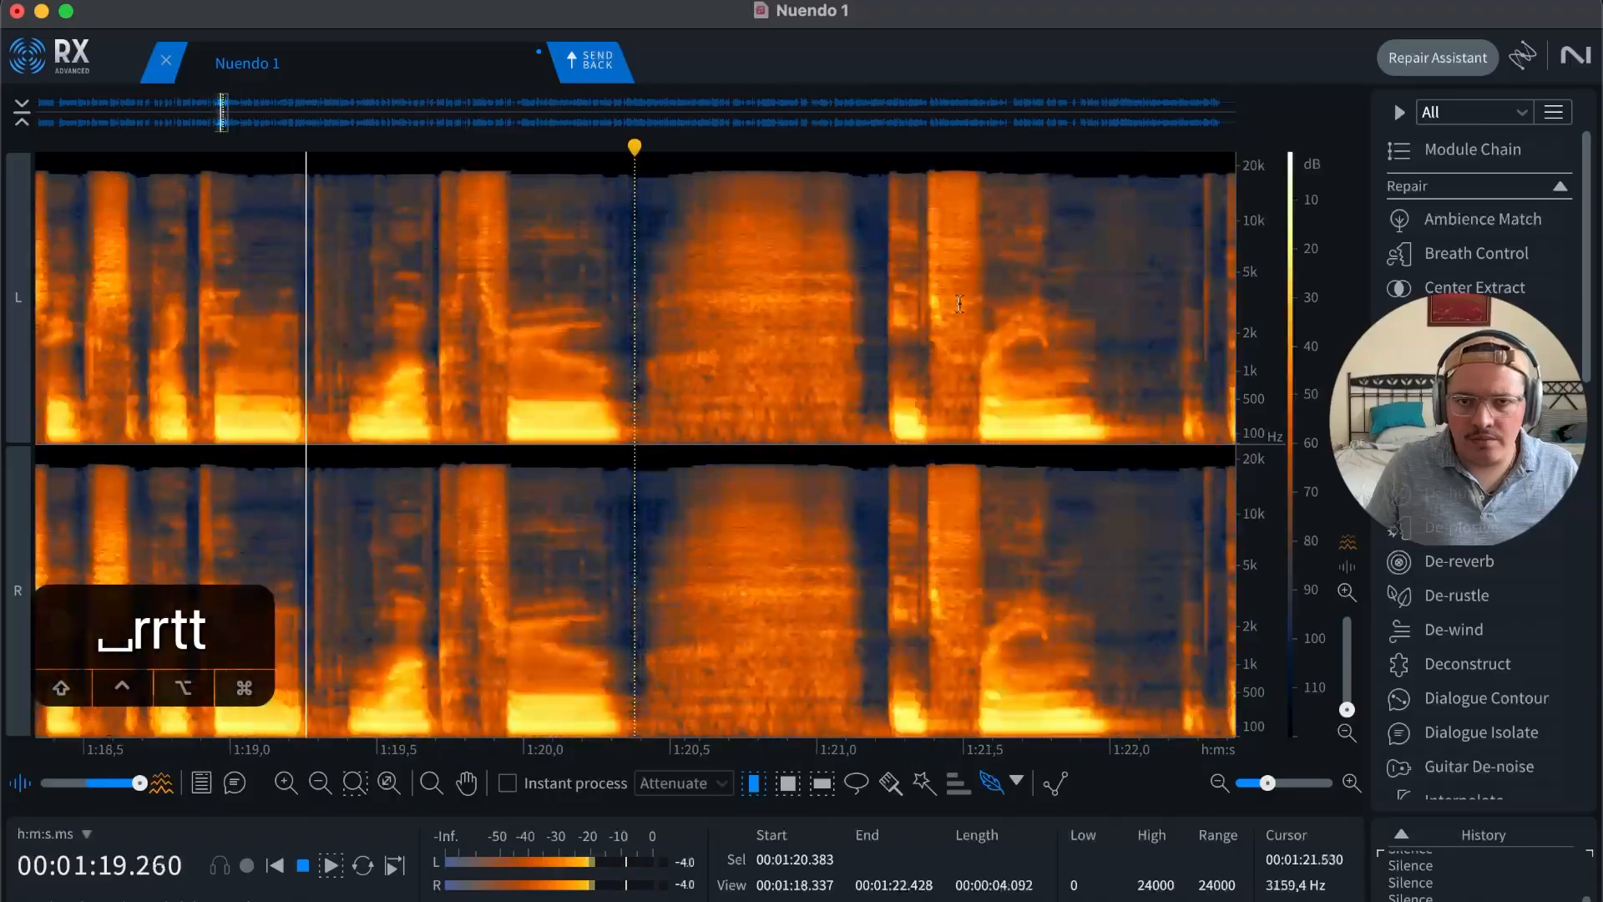
pyautogui.press('t')
pyautogui.press('space')
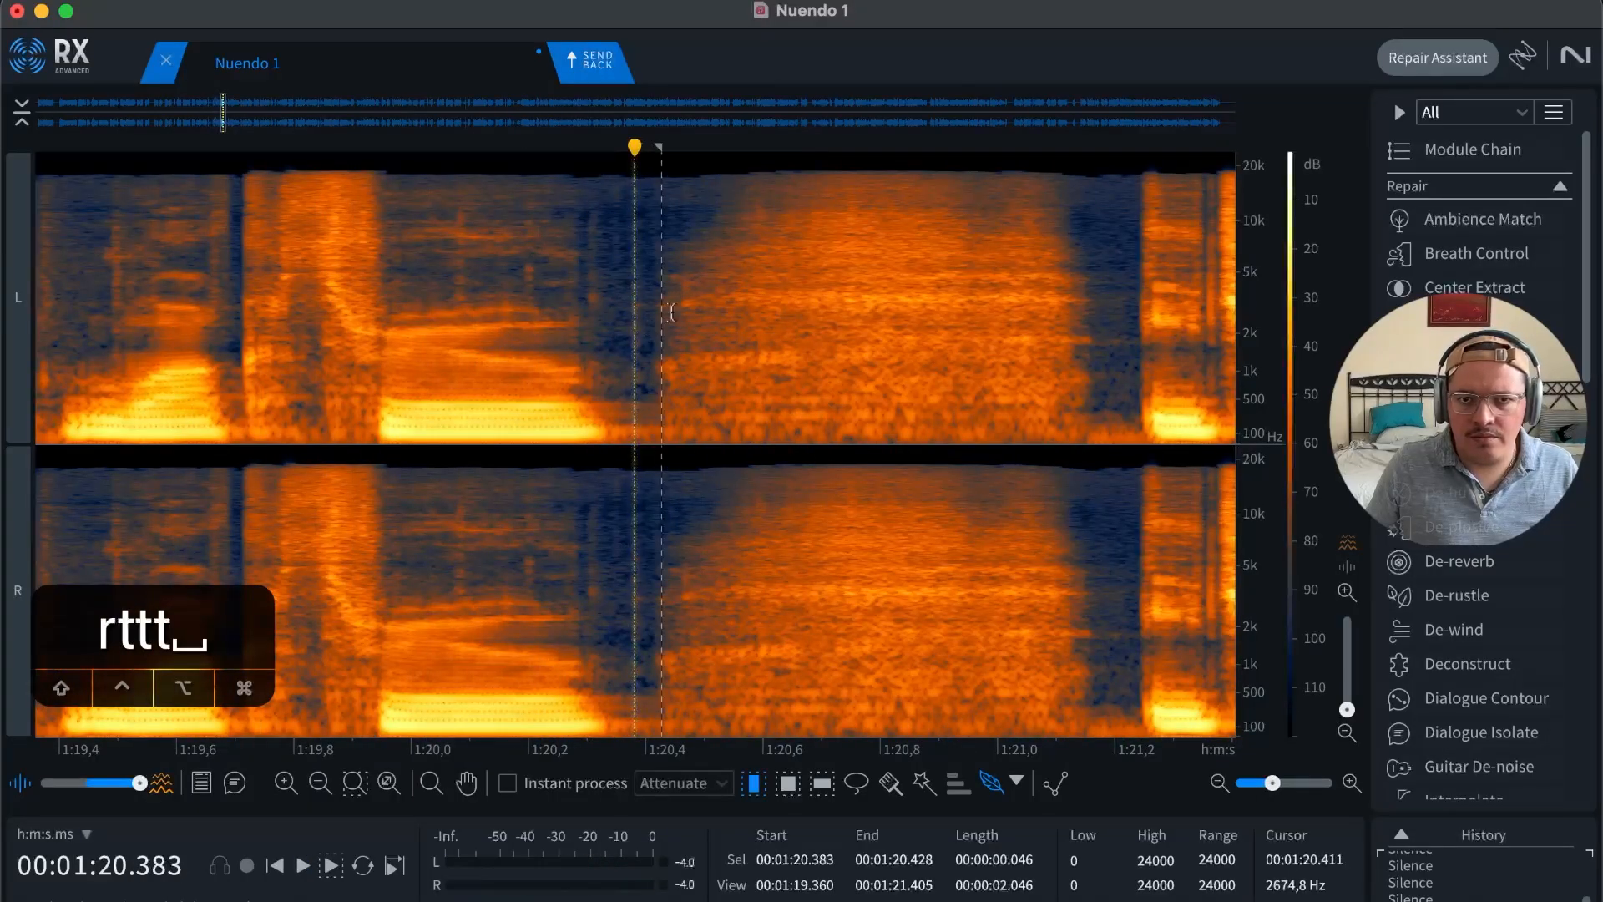
pyautogui.moveTo(671, 312); pyautogui.dragTo(1142, 284)
pyautogui.press('Delete')
pyautogui.click(1020, 297)
# Step: Audition the recording from 00:01:21.038 and set an eight-second view covering the next breath near 00:01:27
pyautogui.press('space')
pyautogui.press('r')
pyautogui.press('r')
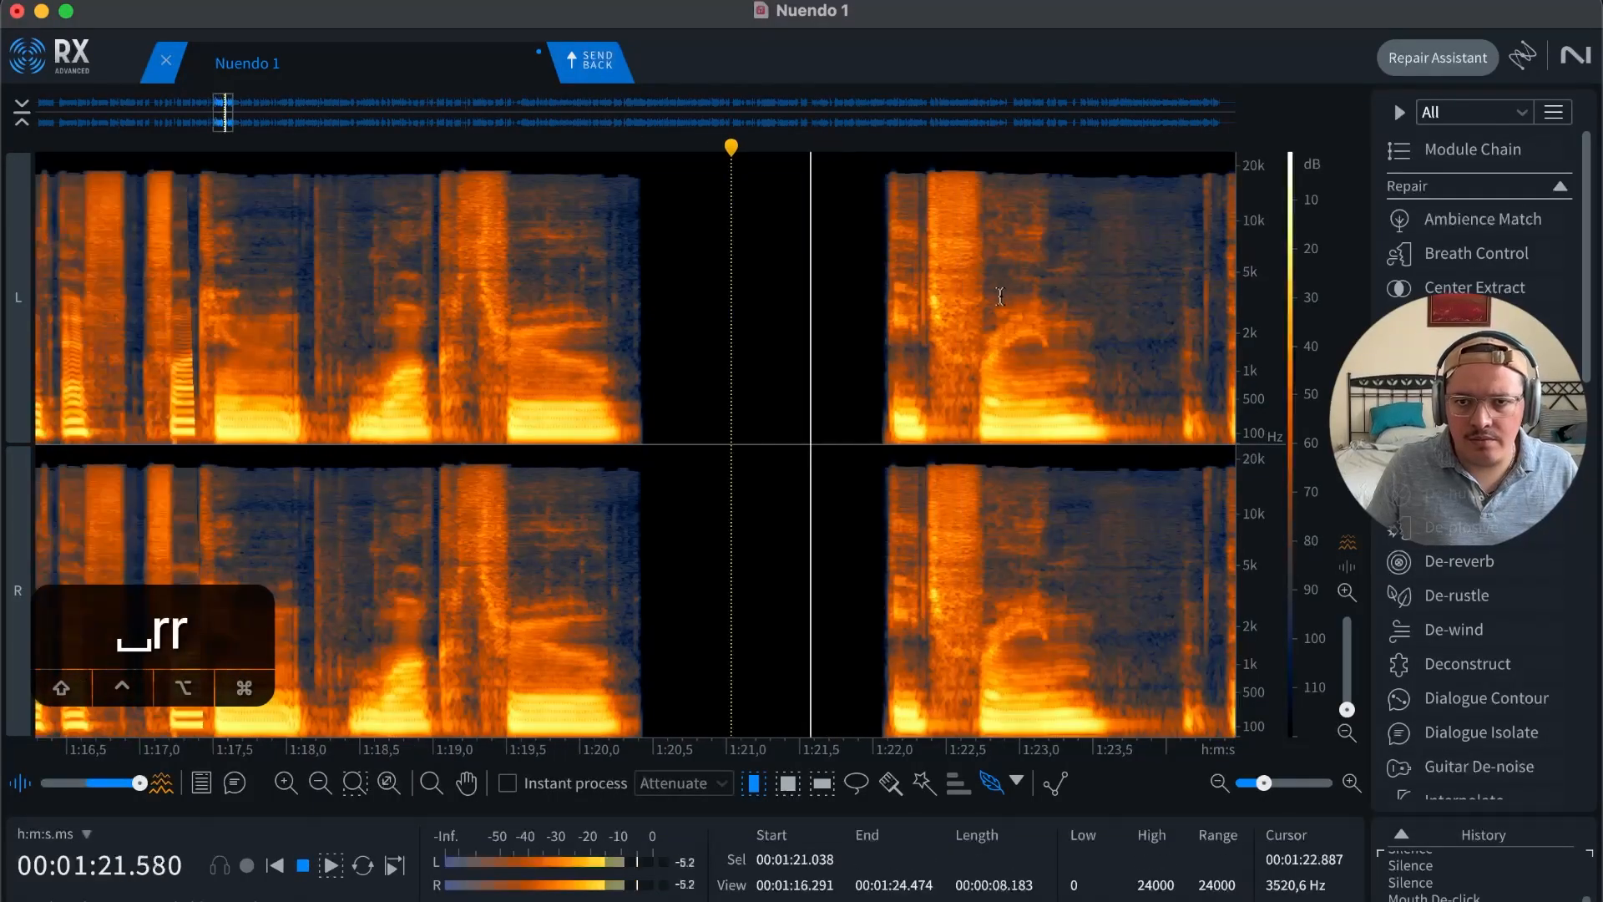
pyautogui.press('r')
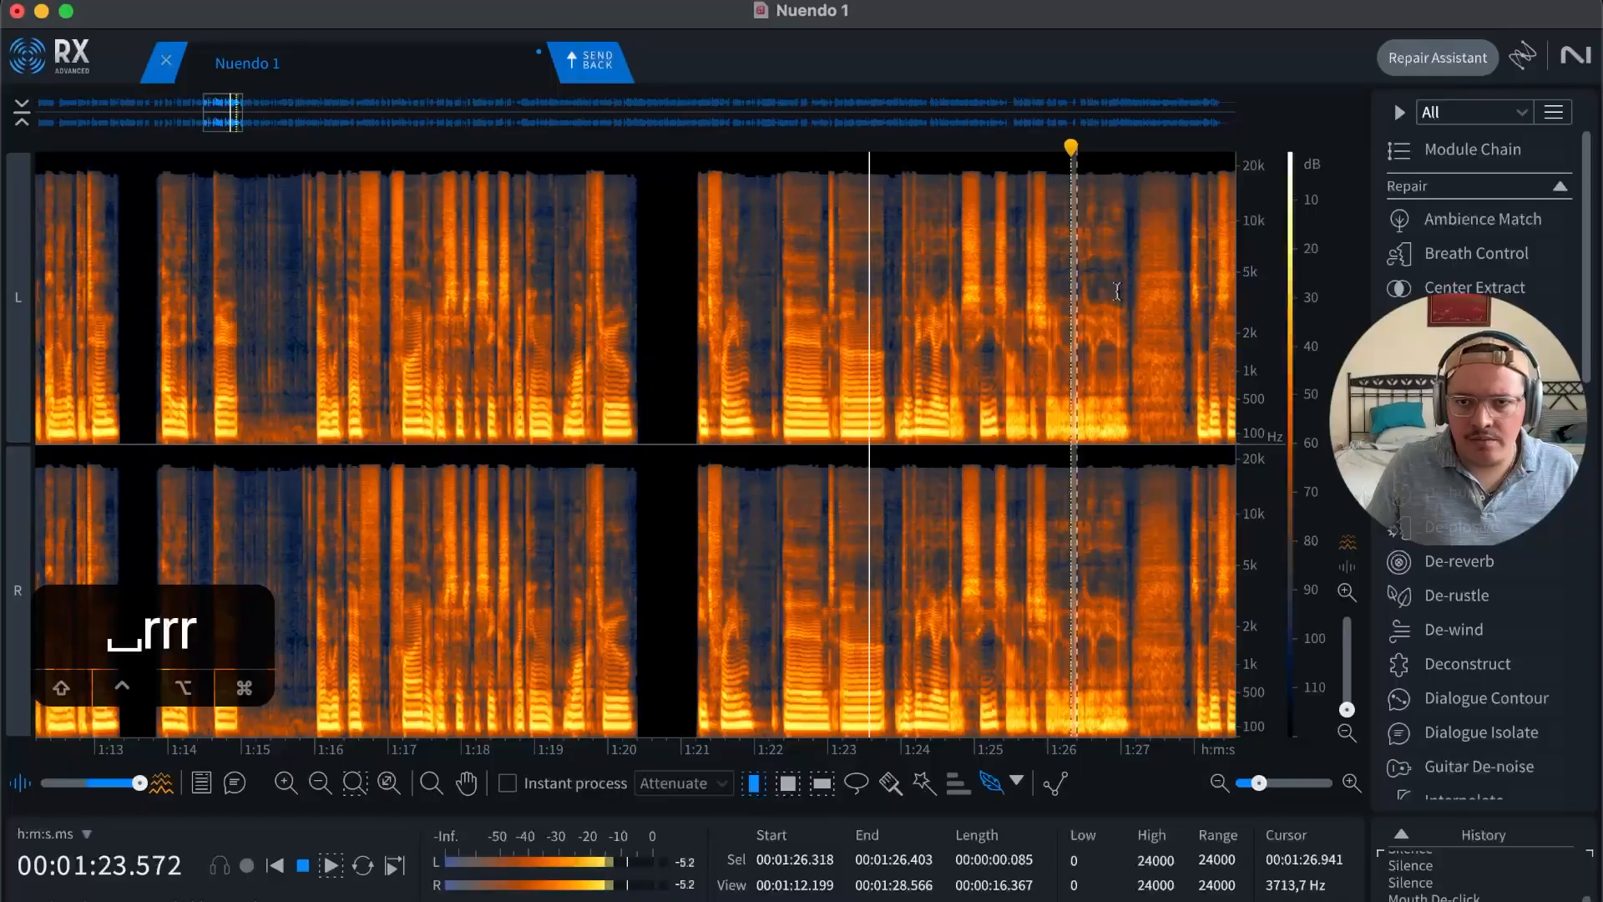
pyautogui.press('t')
pyautogui.press('t')
pyautogui.press('r')
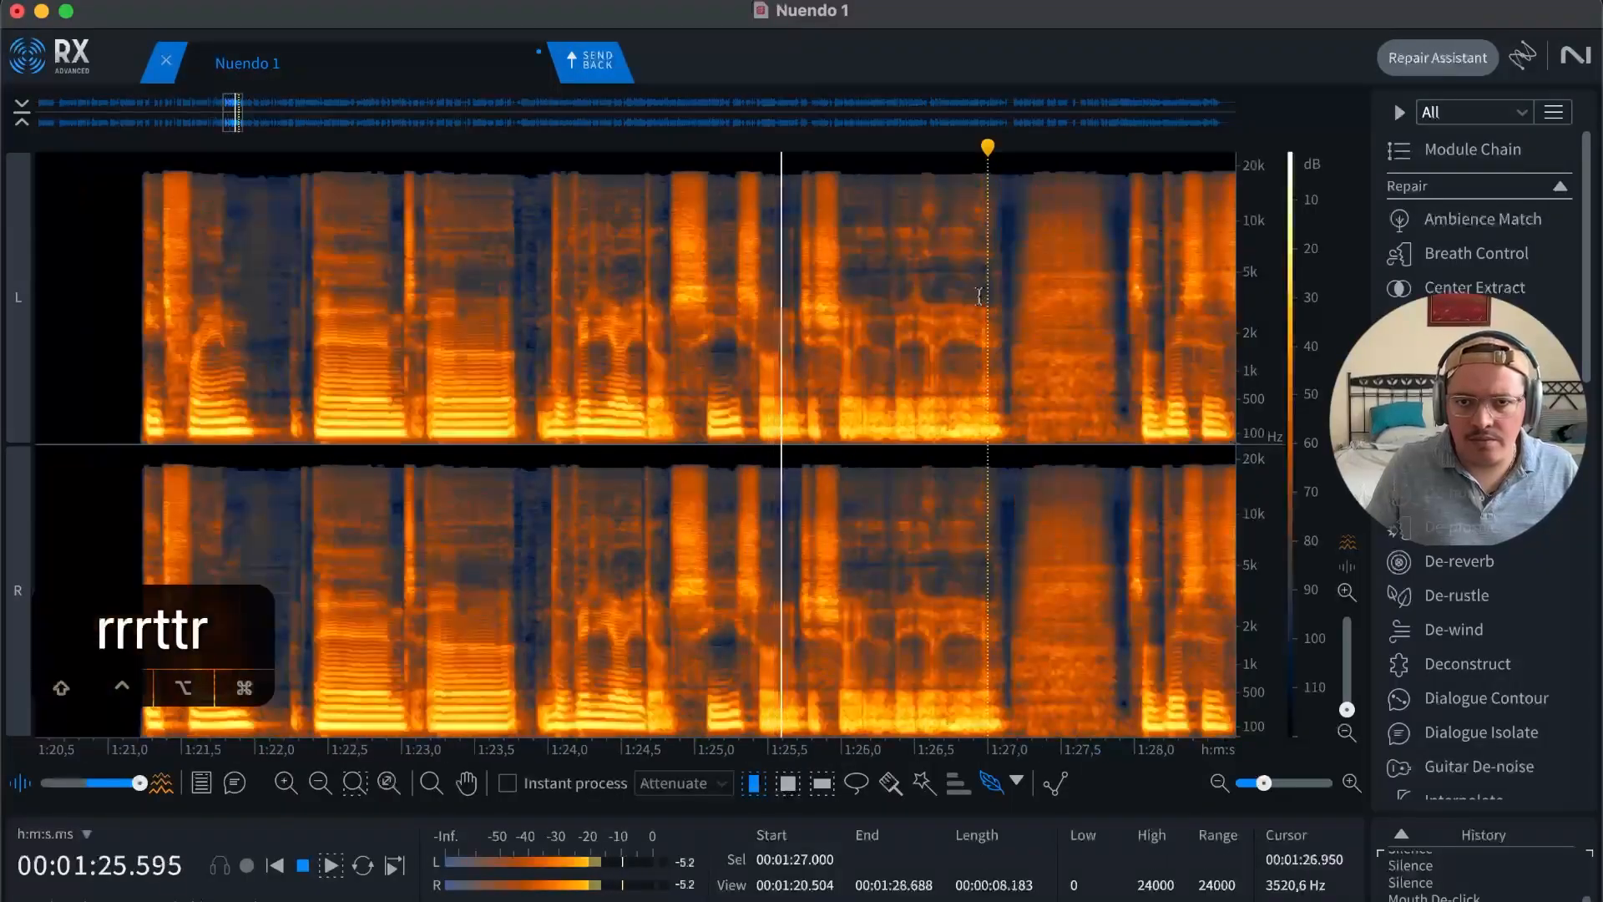
# Step: Stop playback and silence the breath from about 00:01:27.15 to 00:01:27.95, leaving the playhead at 00:01:27.800
pyautogui.click(1015, 288)
pyautogui.press('space')
pyautogui.press('t')
pyautogui.press('t')
pyautogui.press('t')
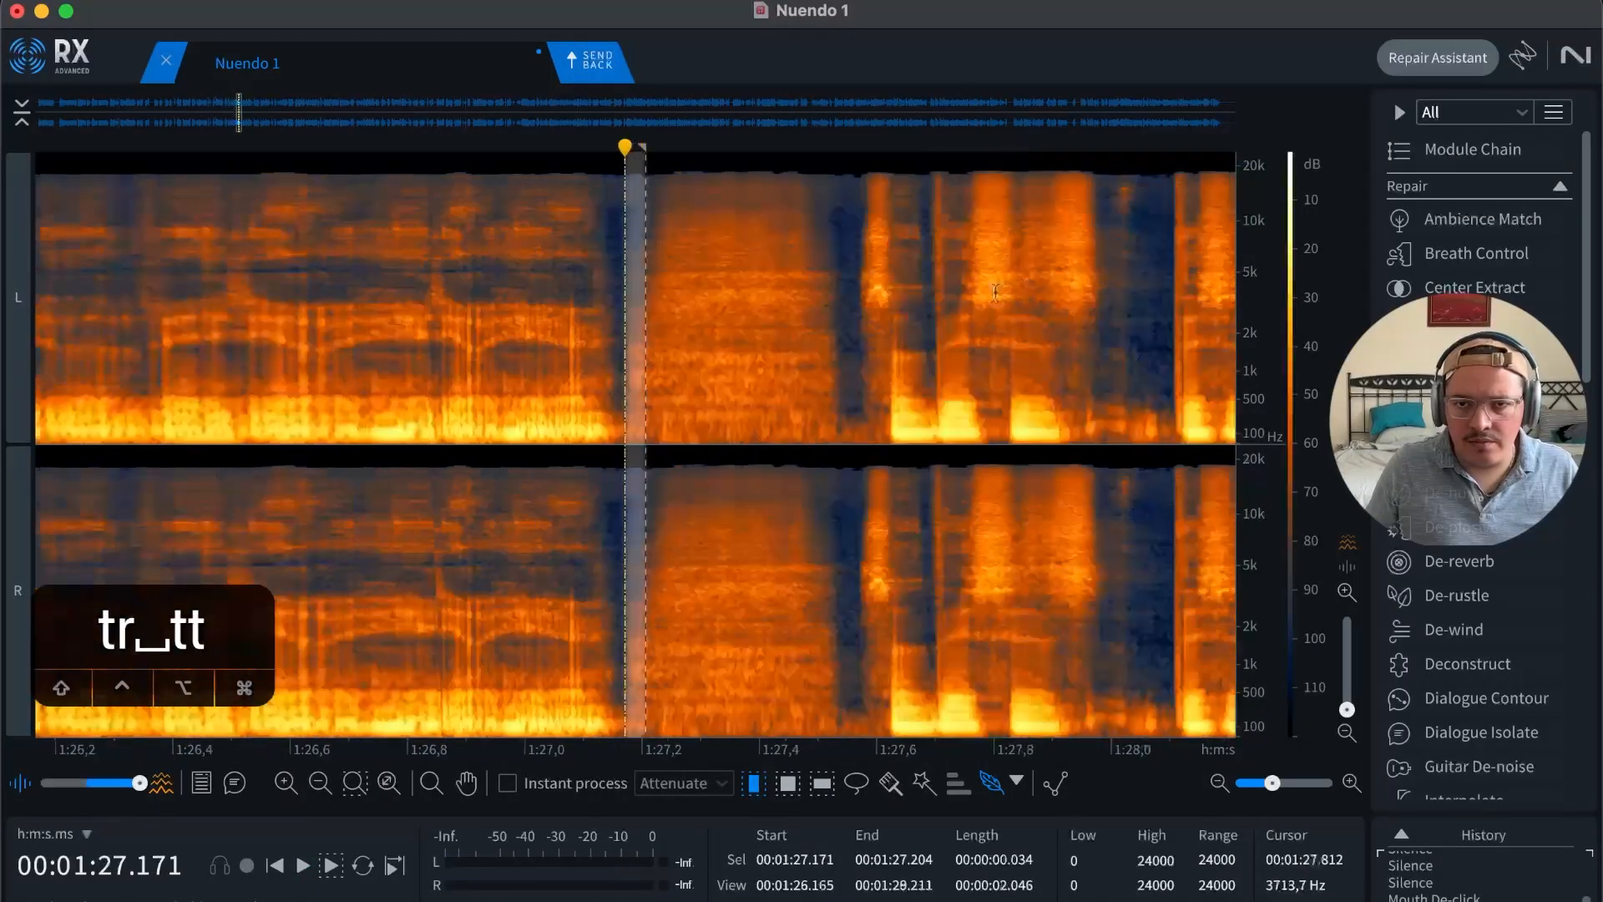
pyautogui.press('r')
pyautogui.moveTo(600, 318); pyautogui.dragTo(1091, 309)
pyautogui.press('BackSpace')
pyautogui.click(993, 302)
# Step: Audition the recording from 00:01:27.800 and silence the breath from about 00:01:32.95 to 00:01:33.45
pyautogui.press('space')
pyautogui.press('r')
pyautogui.press('r')
pyautogui.press('r')
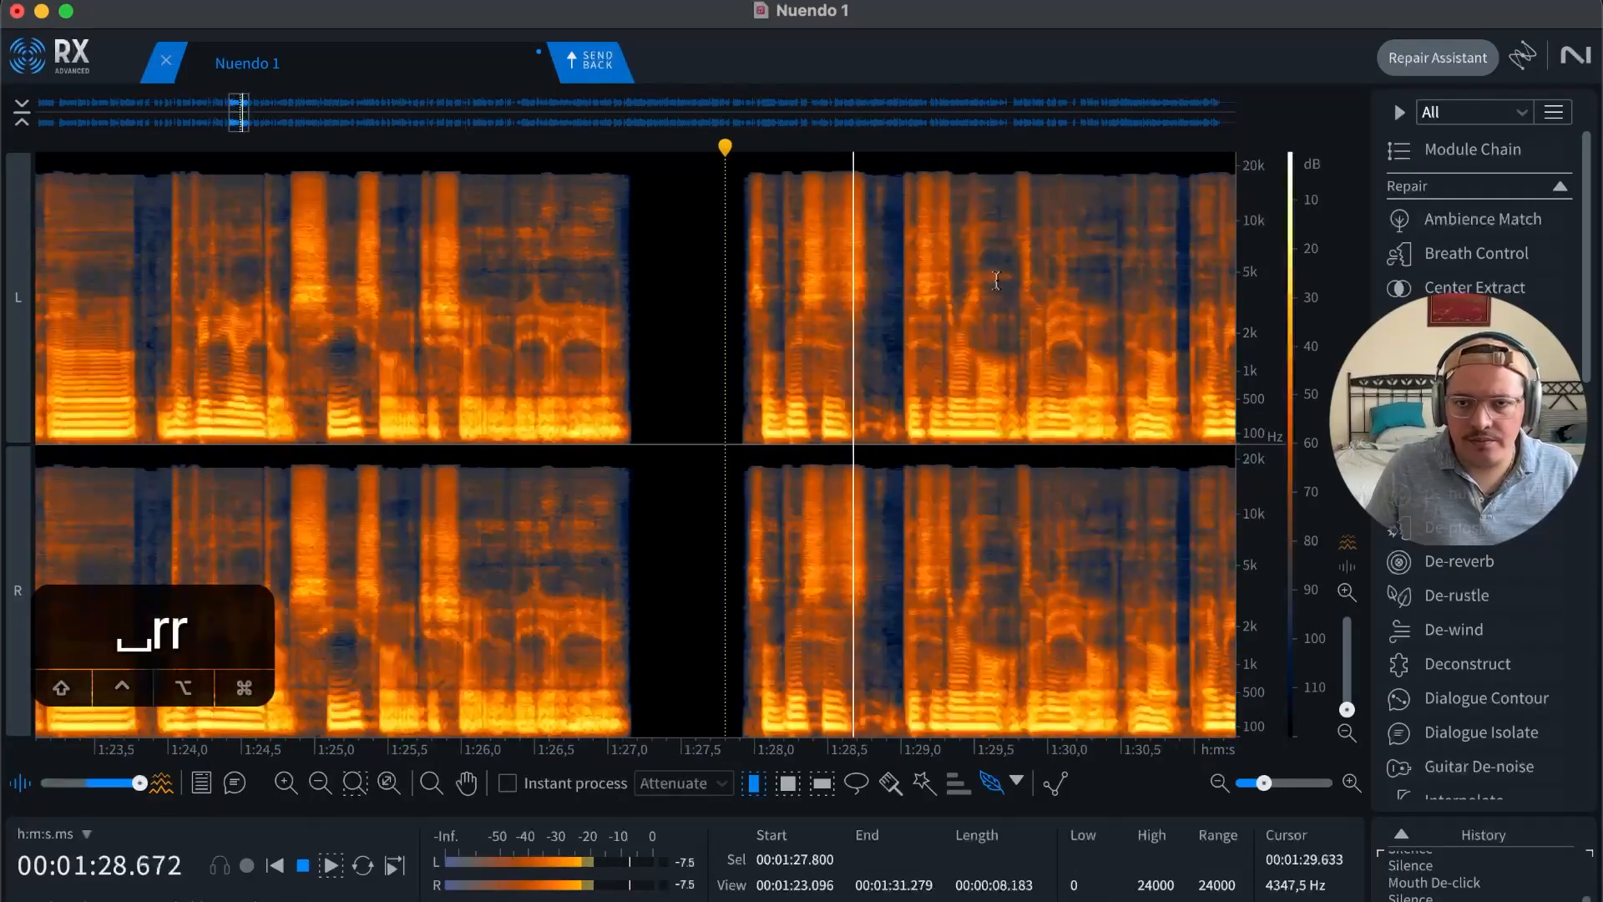
pyautogui.press('t')
pyautogui.press('t')
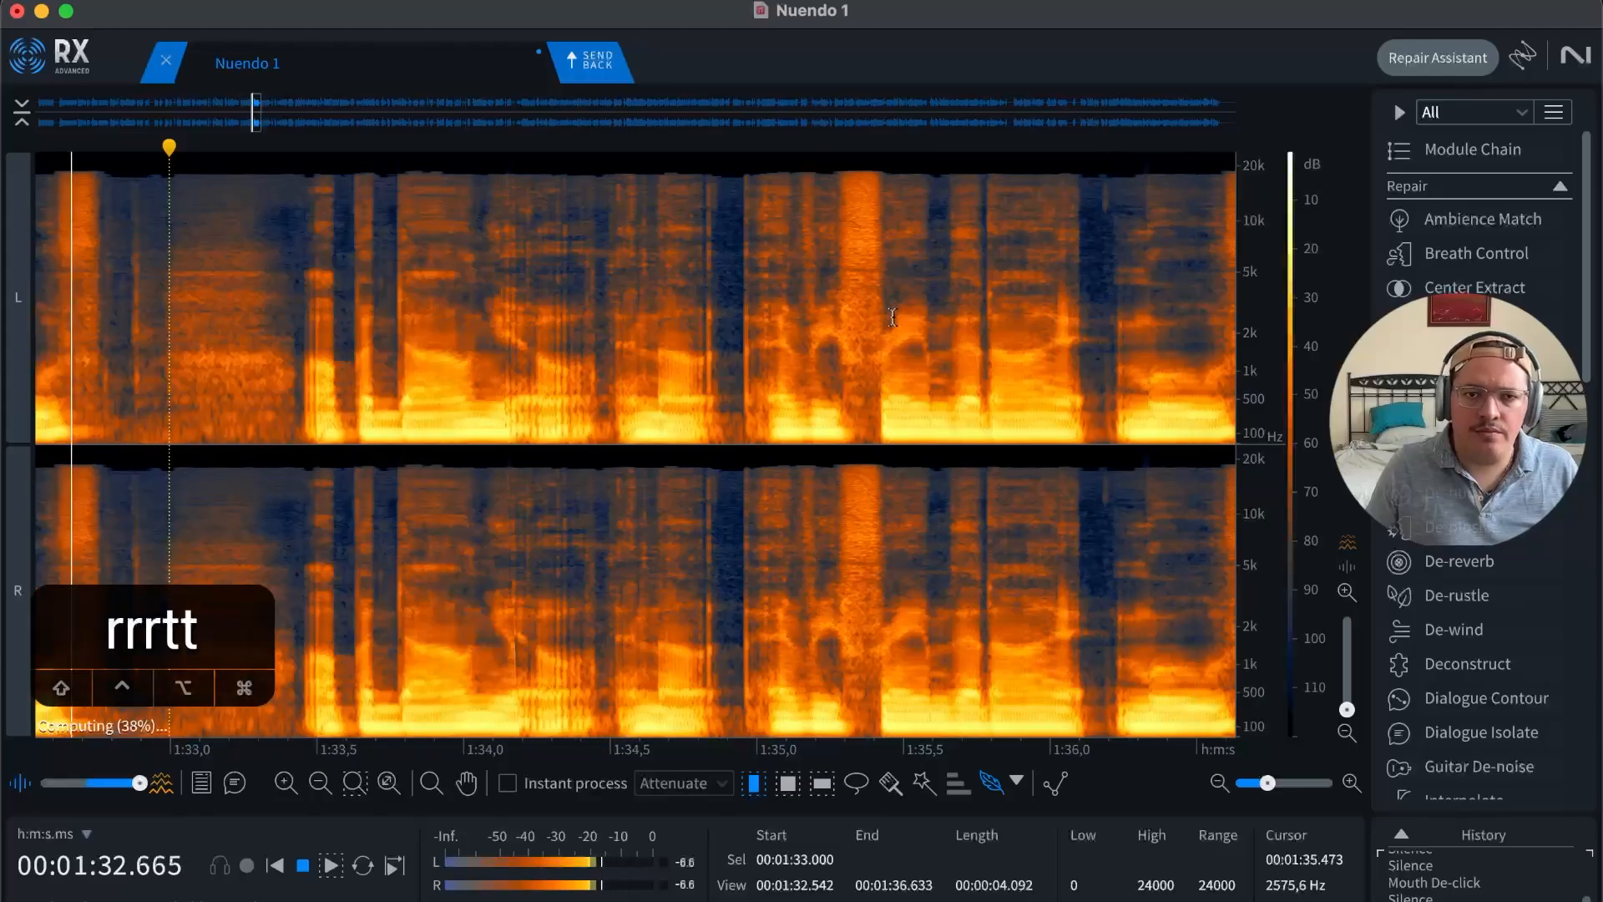
pyautogui.press('space')
pyautogui.press('t')
pyautogui.moveTo(592, 318); pyautogui.dragTo(906, 324)
pyautogui.press('Delete')
pyautogui.click(789, 325)
# Step: Audition the audio around the silenced breath, starting from 00:01:32.200 and 00:01:33.531, and zoom out to an eight-second view
pyautogui.moveTo(254, 336); pyautogui.dragTo(239, 337)
pyautogui.click(165, 334)
pyautogui.press('space')
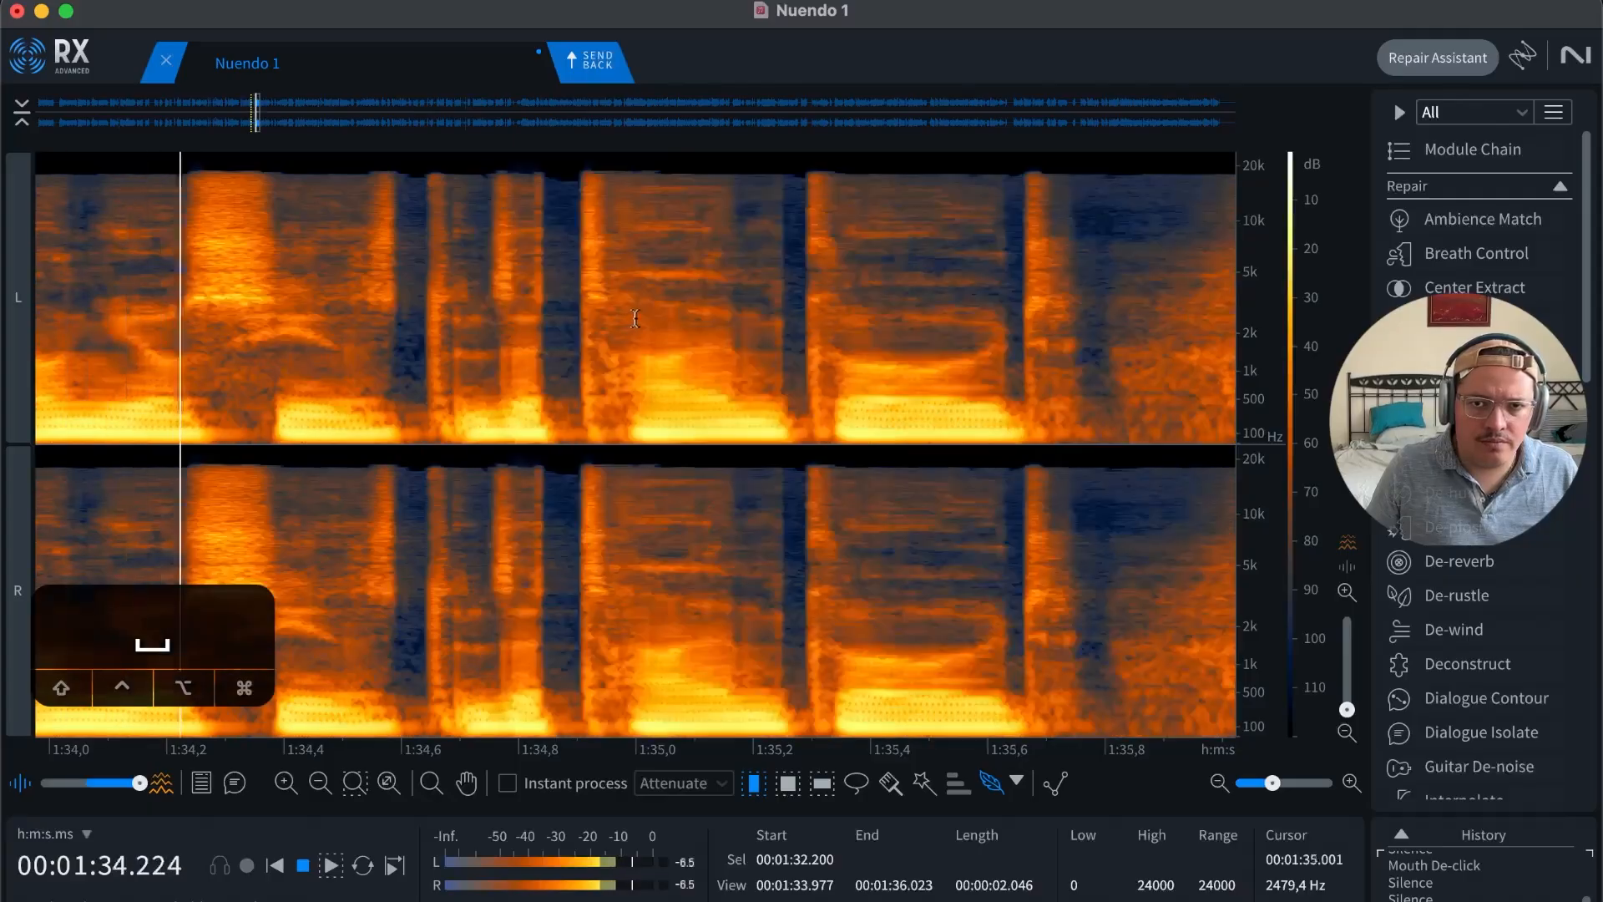
pyautogui.press('r')
pyautogui.press('space')
pyautogui.click(887, 294)
pyautogui.press('t')
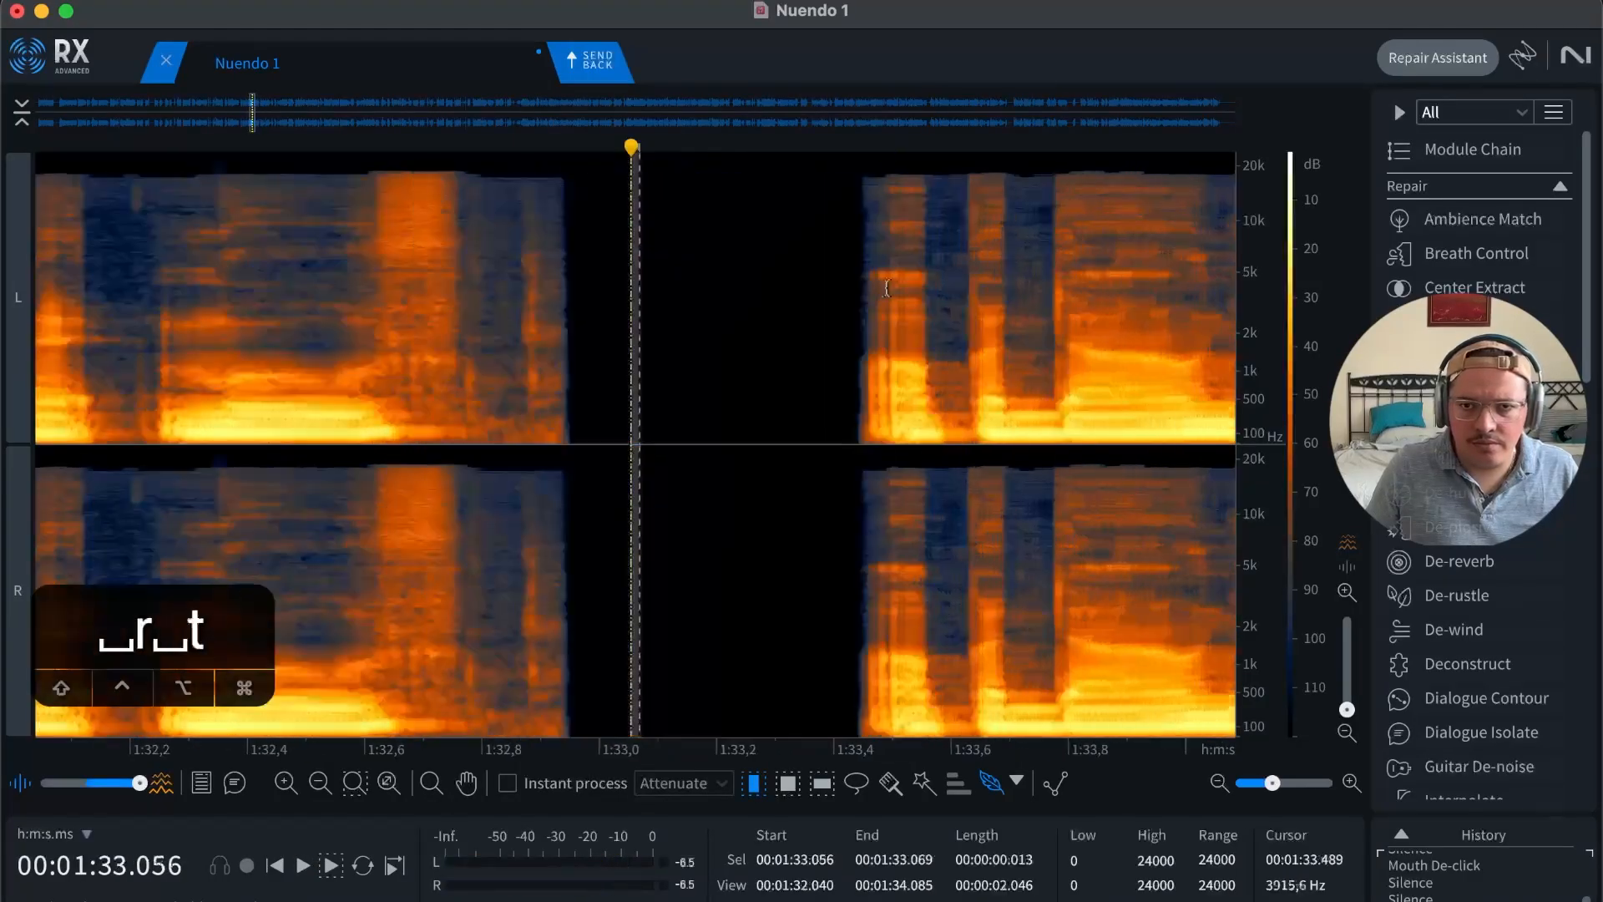
pyautogui.click(911, 292)
pyautogui.press('space')
pyautogui.press('r')
pyautogui.press('r')
pyautogui.press('space')
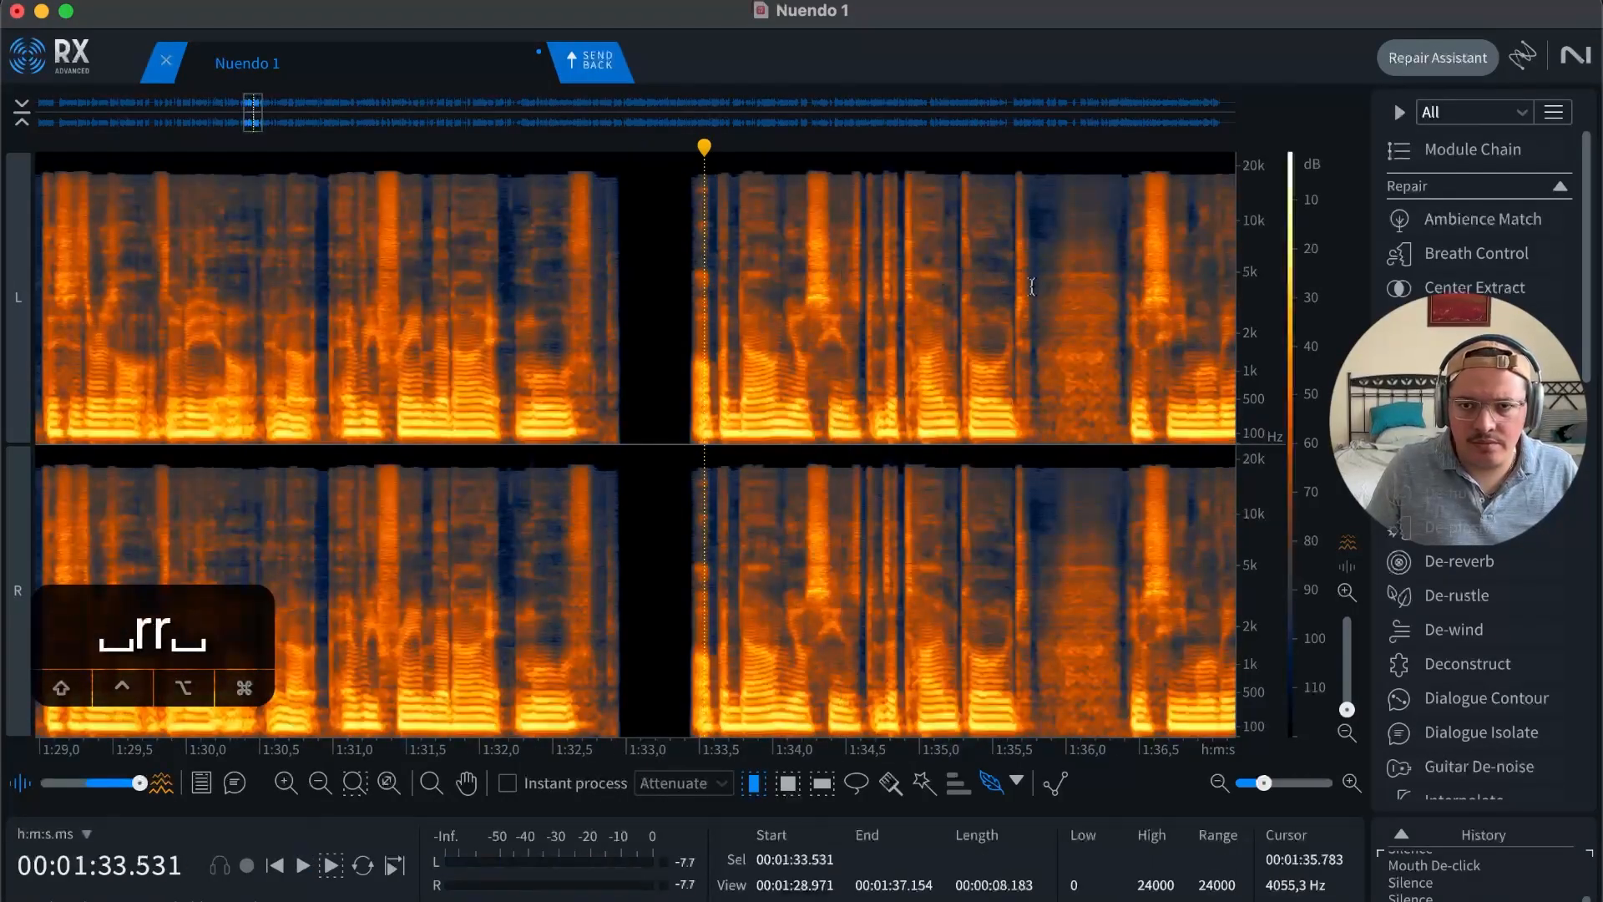
# Step: Zoom in on the breath near 00:01:36 and silence it from about 00:01:35.8 to 00:01:36.4
pyautogui.click(1032, 287)
pyautogui.press('t')
pyautogui.press('t')
pyautogui.moveTo(646, 318); pyautogui.dragTo(1011, 302)
pyautogui.press('Delete')
# Step: Audition the recording from 00:01:36.335 and zoom out to a sixteen-second view
pyautogui.press('space')
pyautogui.press('r')
pyautogui.press('r')
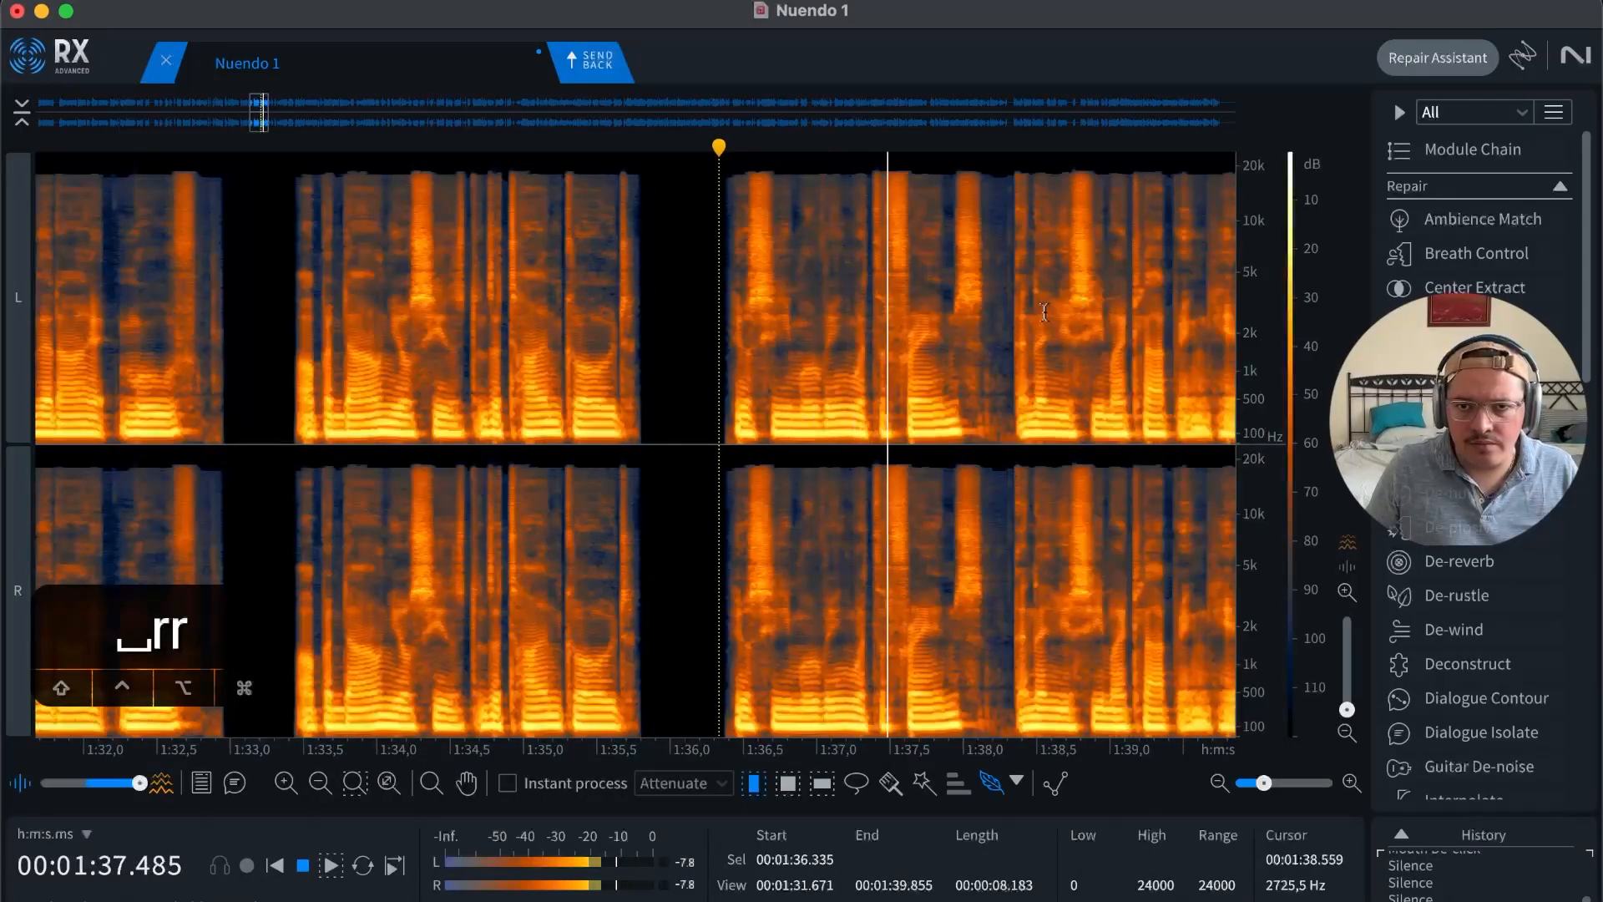
pyautogui.press('r')
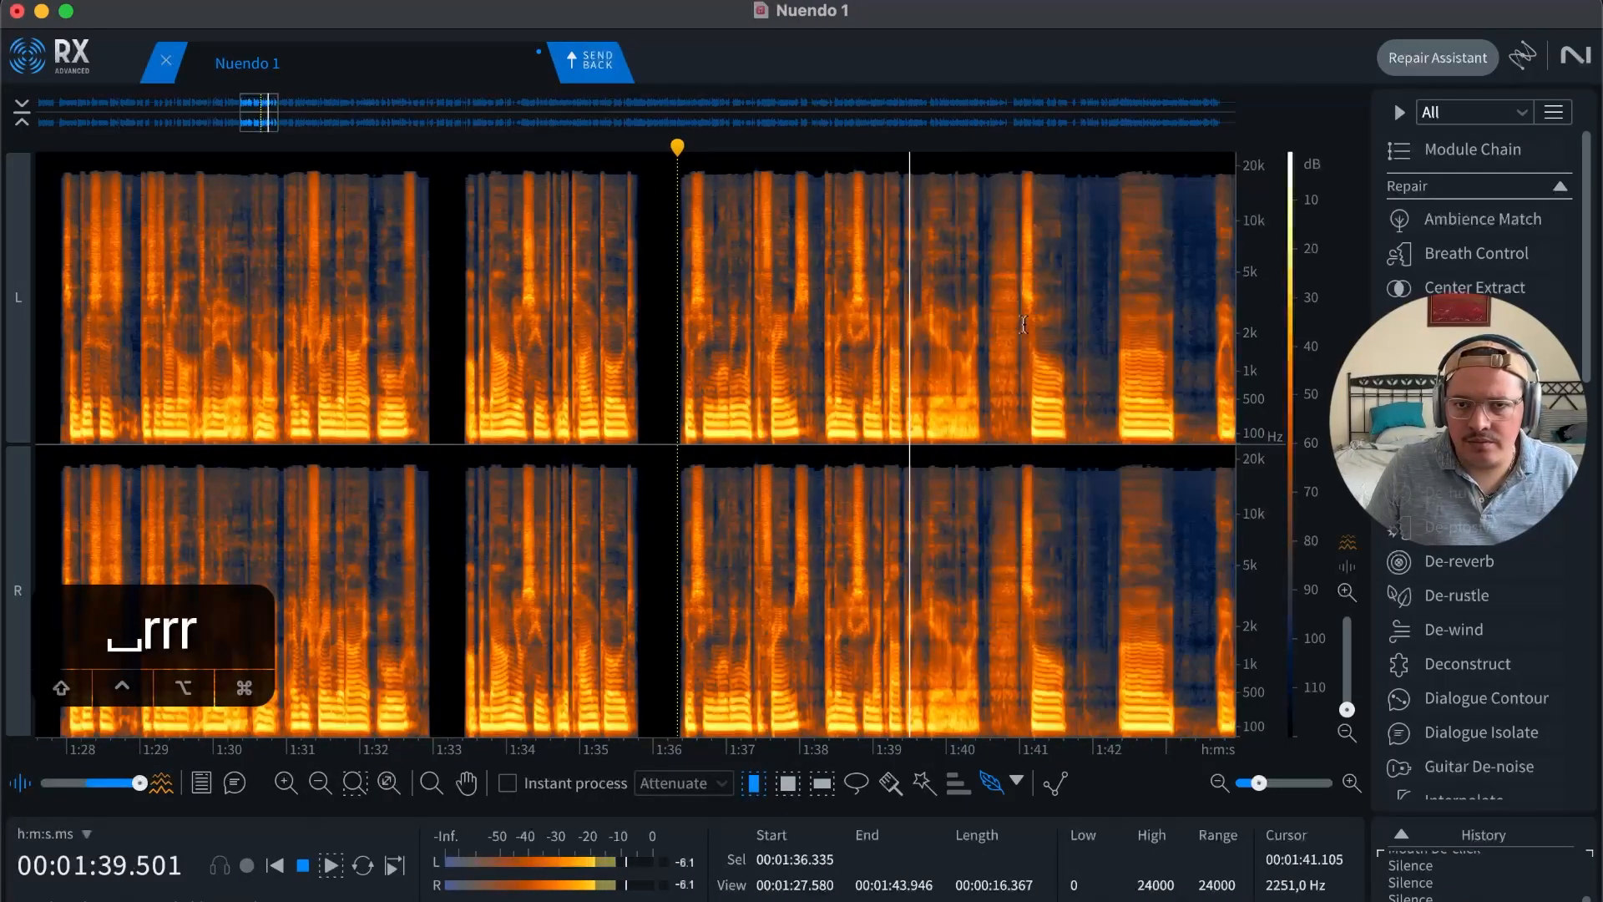
# Step: Zoom in on the breath near 00:01:40.7 and silence it from about 00:01:40.5 to 00:01:41.0
pyautogui.press('space')
pyautogui.press('t')
pyautogui.press('t')
pyautogui.press('t')
pyautogui.press('t')
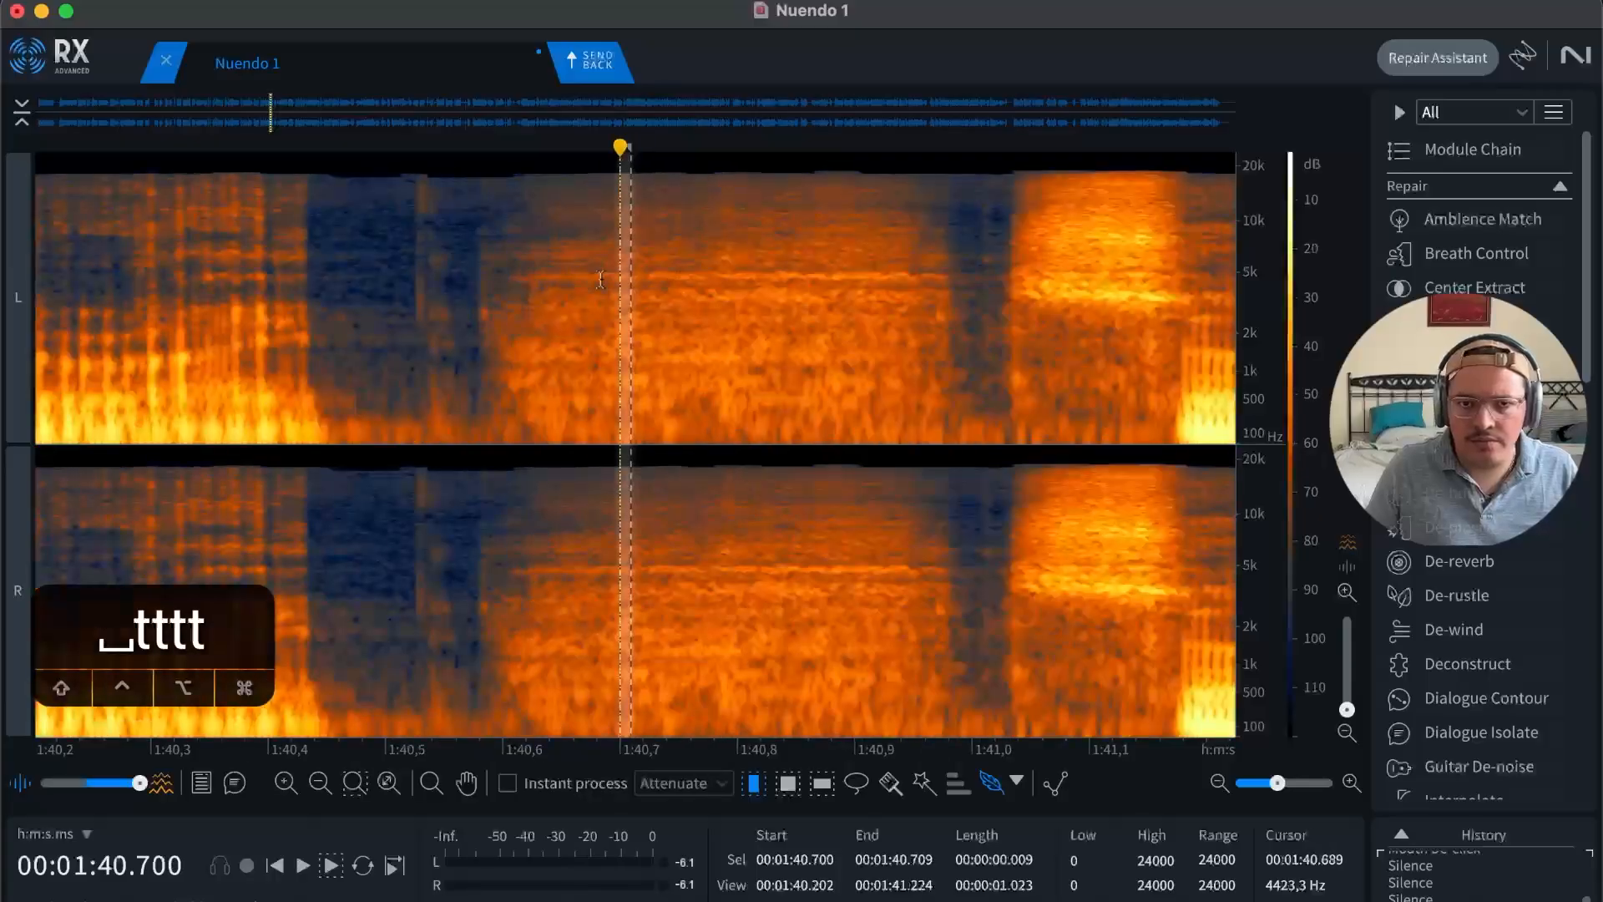
pyautogui.moveTo(405, 306); pyautogui.dragTo(959, 306)
pyautogui.press('BackSpace')
# Step: Audition the recording from 00:01:40.886 while zooming out to a view of about 32 seconds
pyautogui.click(838, 293)
pyautogui.press('r')
pyautogui.press('space')
pyautogui.press('r')
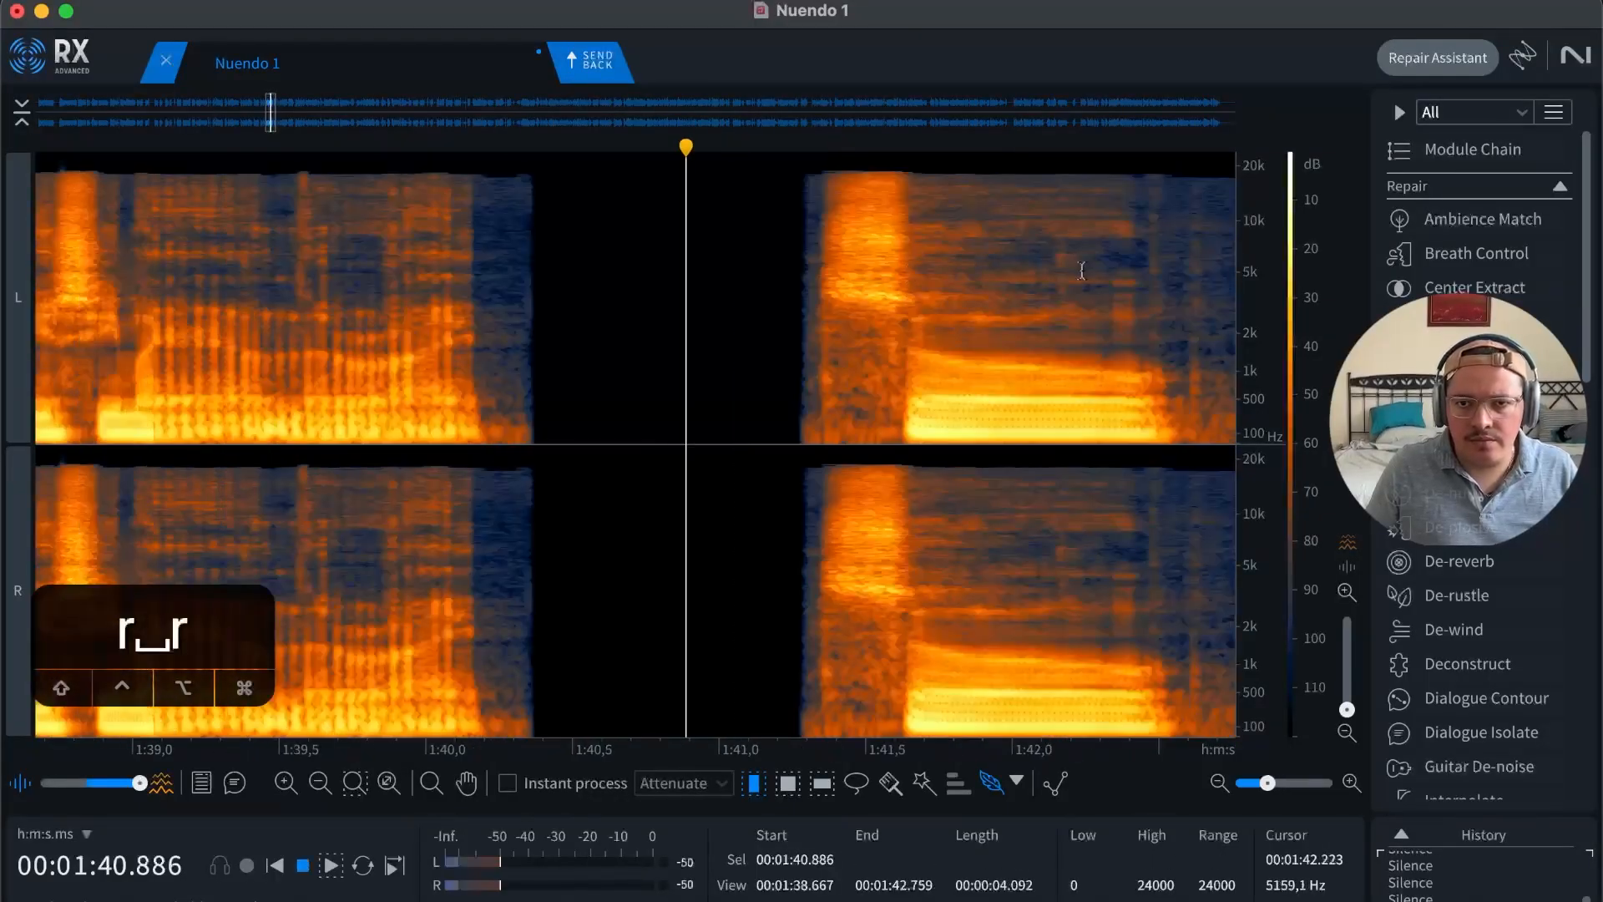
pyautogui.press('r')
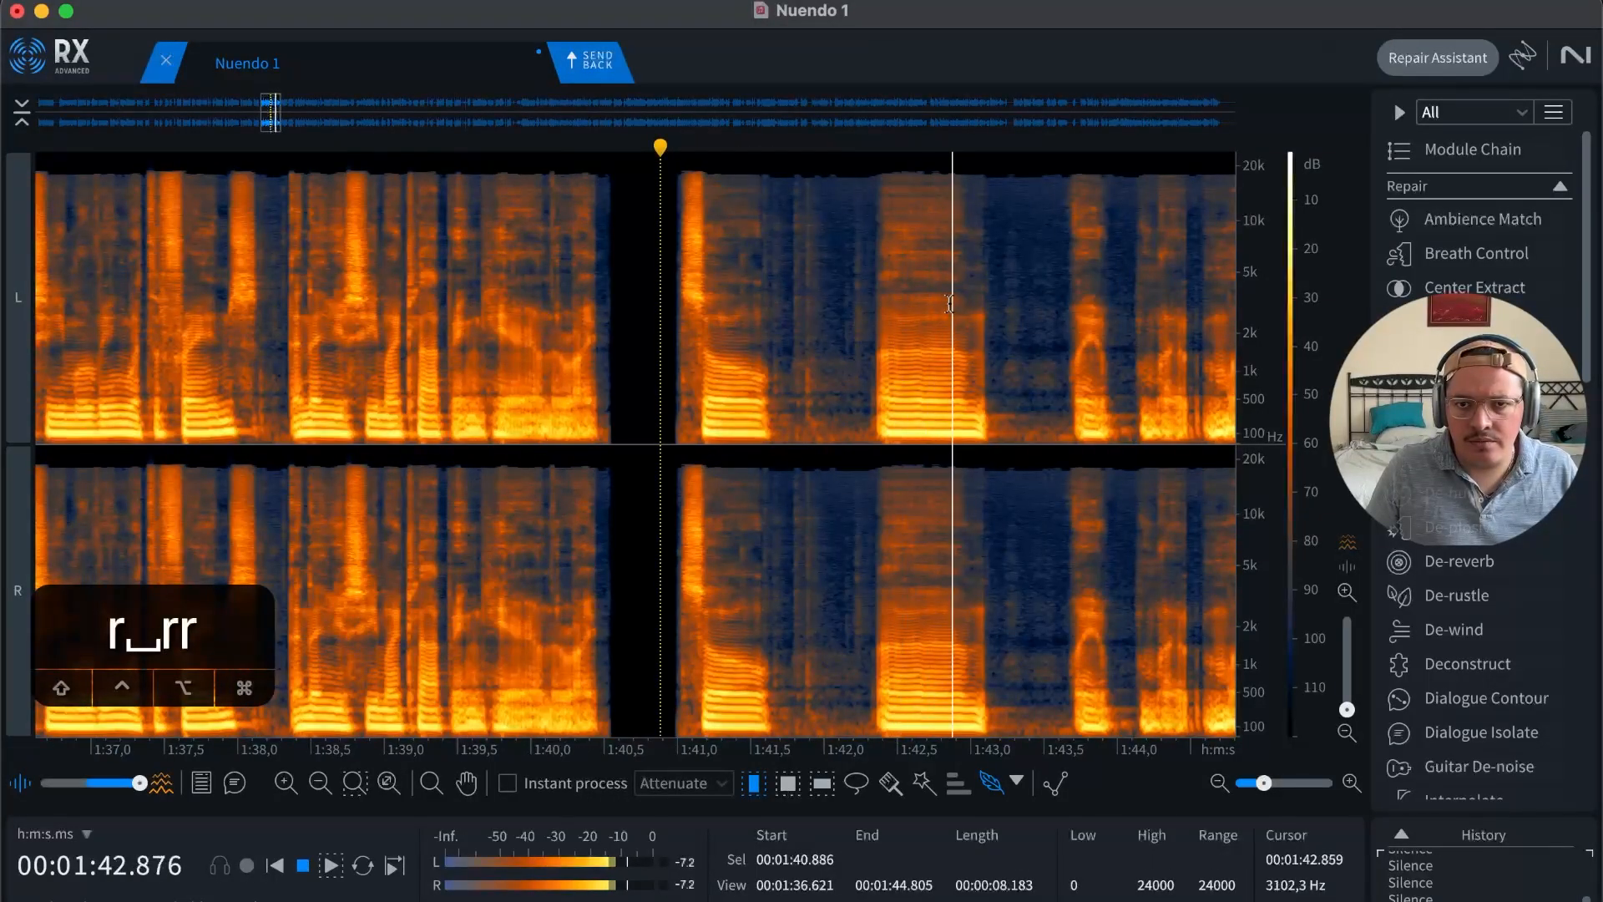
pyautogui.press('r')
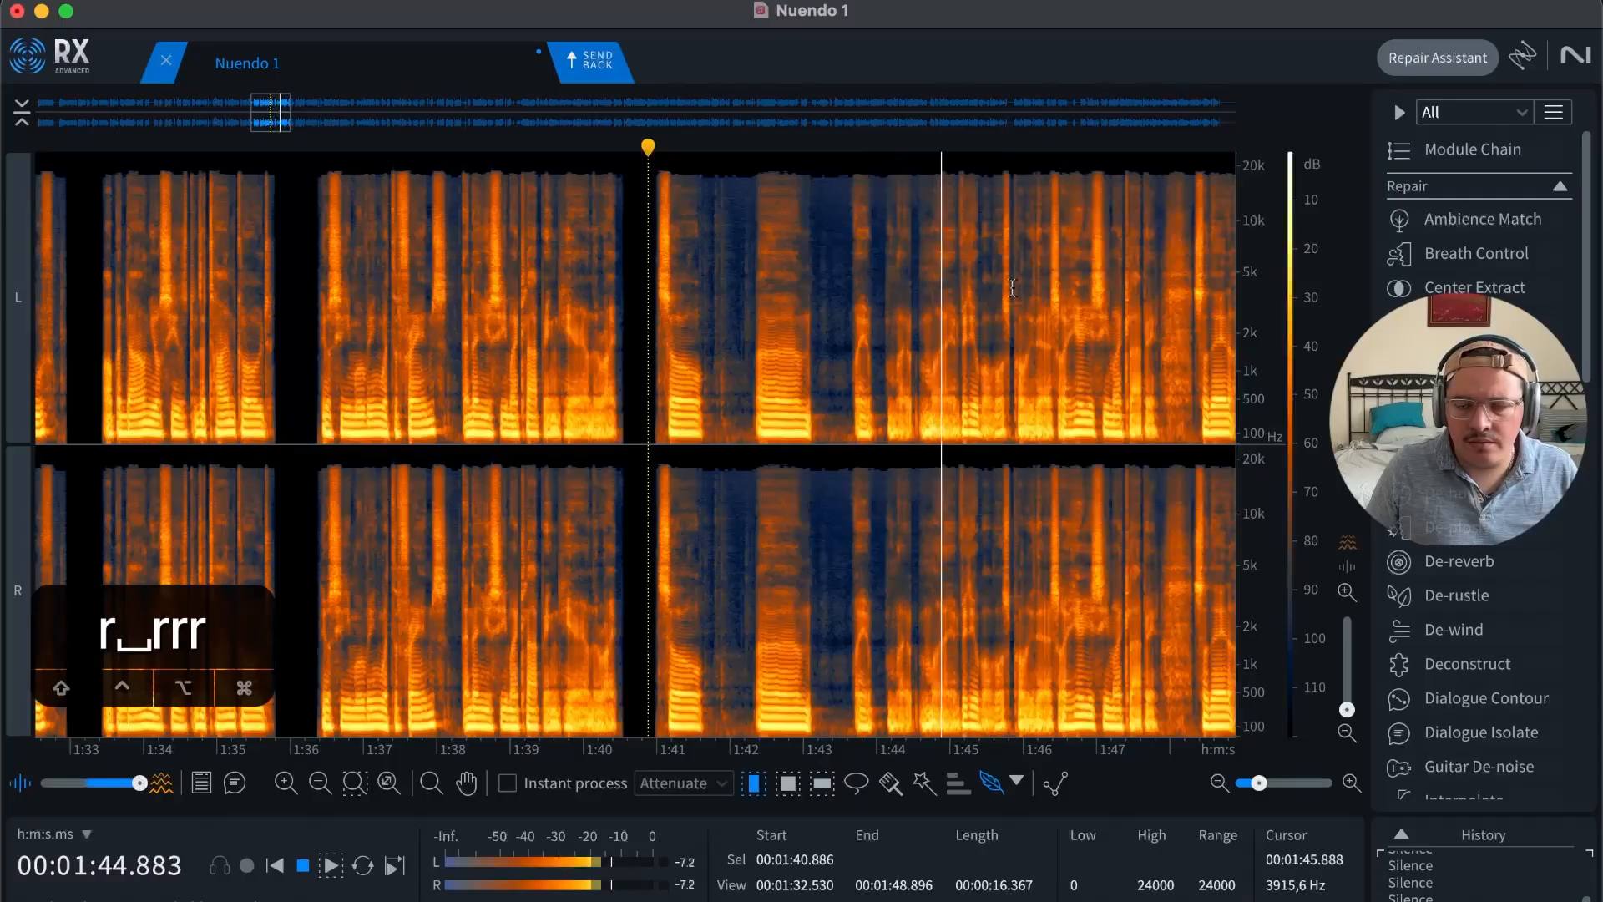
pyautogui.press('t')
pyautogui.press('r')
pyautogui.press('r')
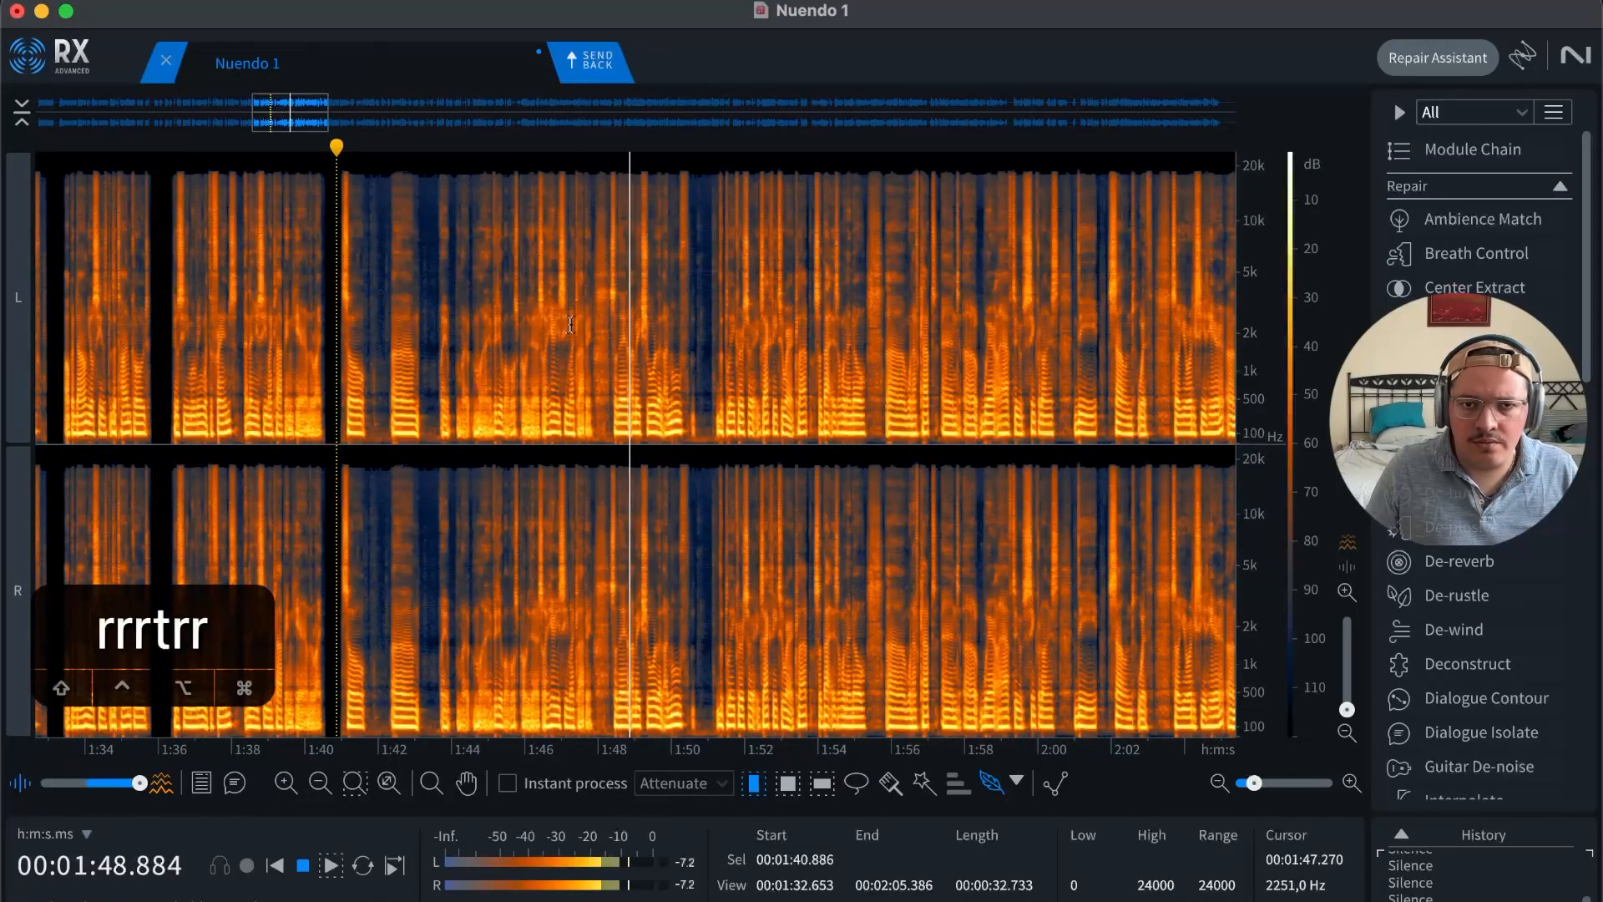
# Step: Stop playback, zoom in on the breath near 00:01:48 and silence it from about 00:01:47.87 to 00:01:48.33
pyautogui.press('space')
pyautogui.click(616, 288)
pyautogui.click(599, 288)
pyautogui.press('t')
pyautogui.press('t')
pyautogui.press('t')
pyautogui.press('t')
pyautogui.press('t')
pyautogui.click(680, 299)
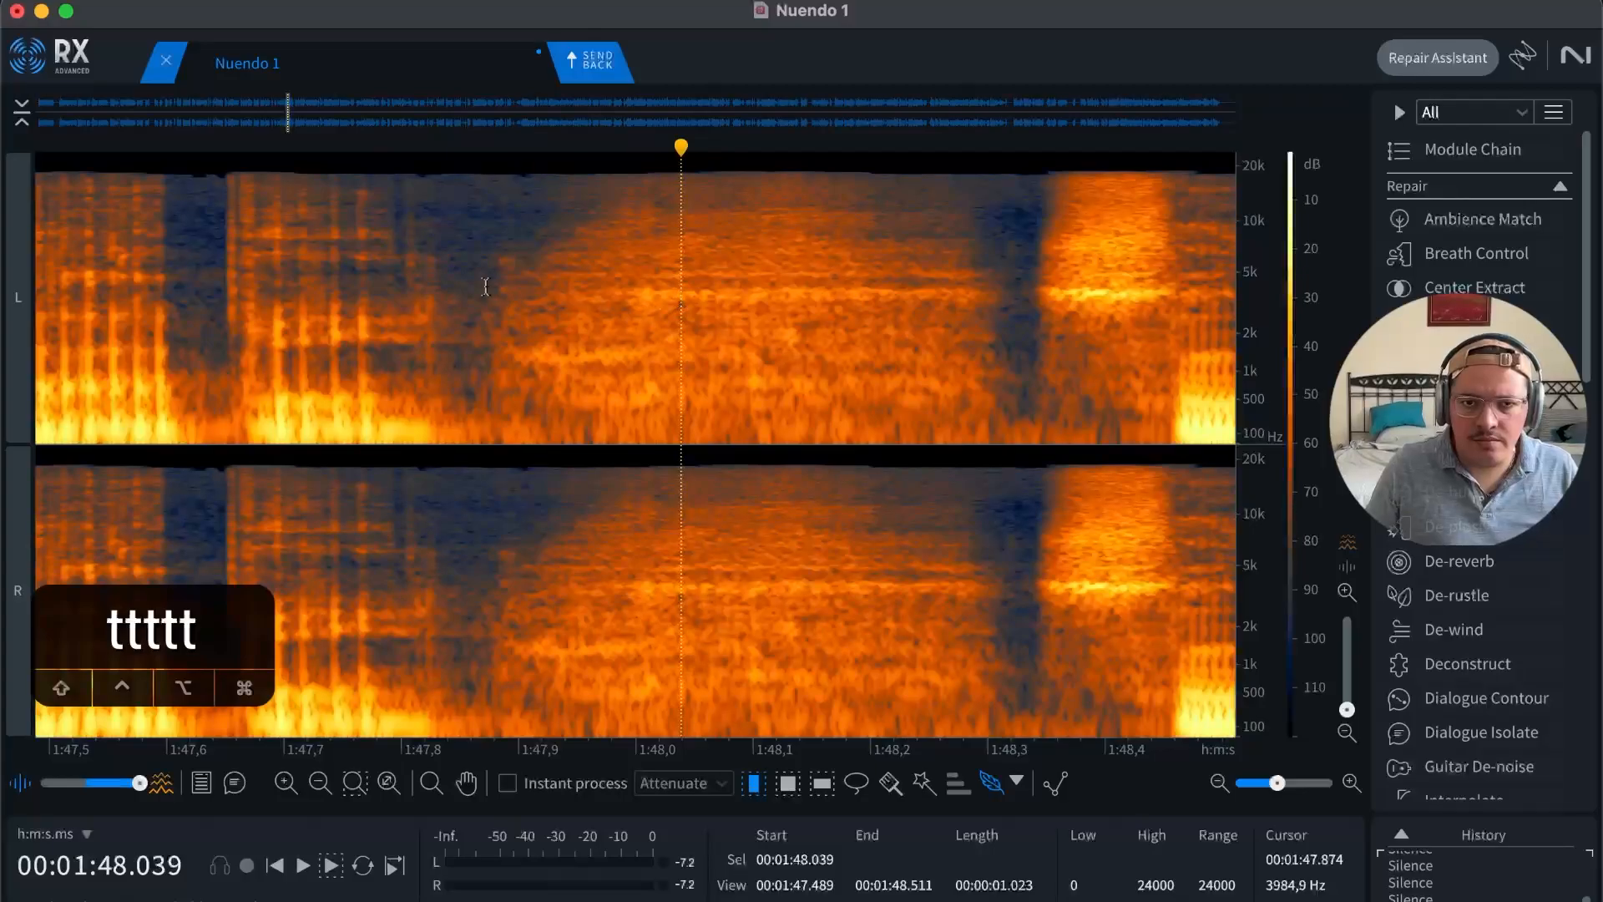
pyautogui.moveTo(483, 287); pyautogui.dragTo(1022, 286)
pyautogui.hotkey('shift', 'BackSpace')
# Step: Audition the recording from 00:01:48.228, place the cursor at 00:01:50.789 and zoom out to a sixteen-second view
pyautogui.click(903, 304)
pyautogui.press('r')
pyautogui.press('space')
pyautogui.press('r')
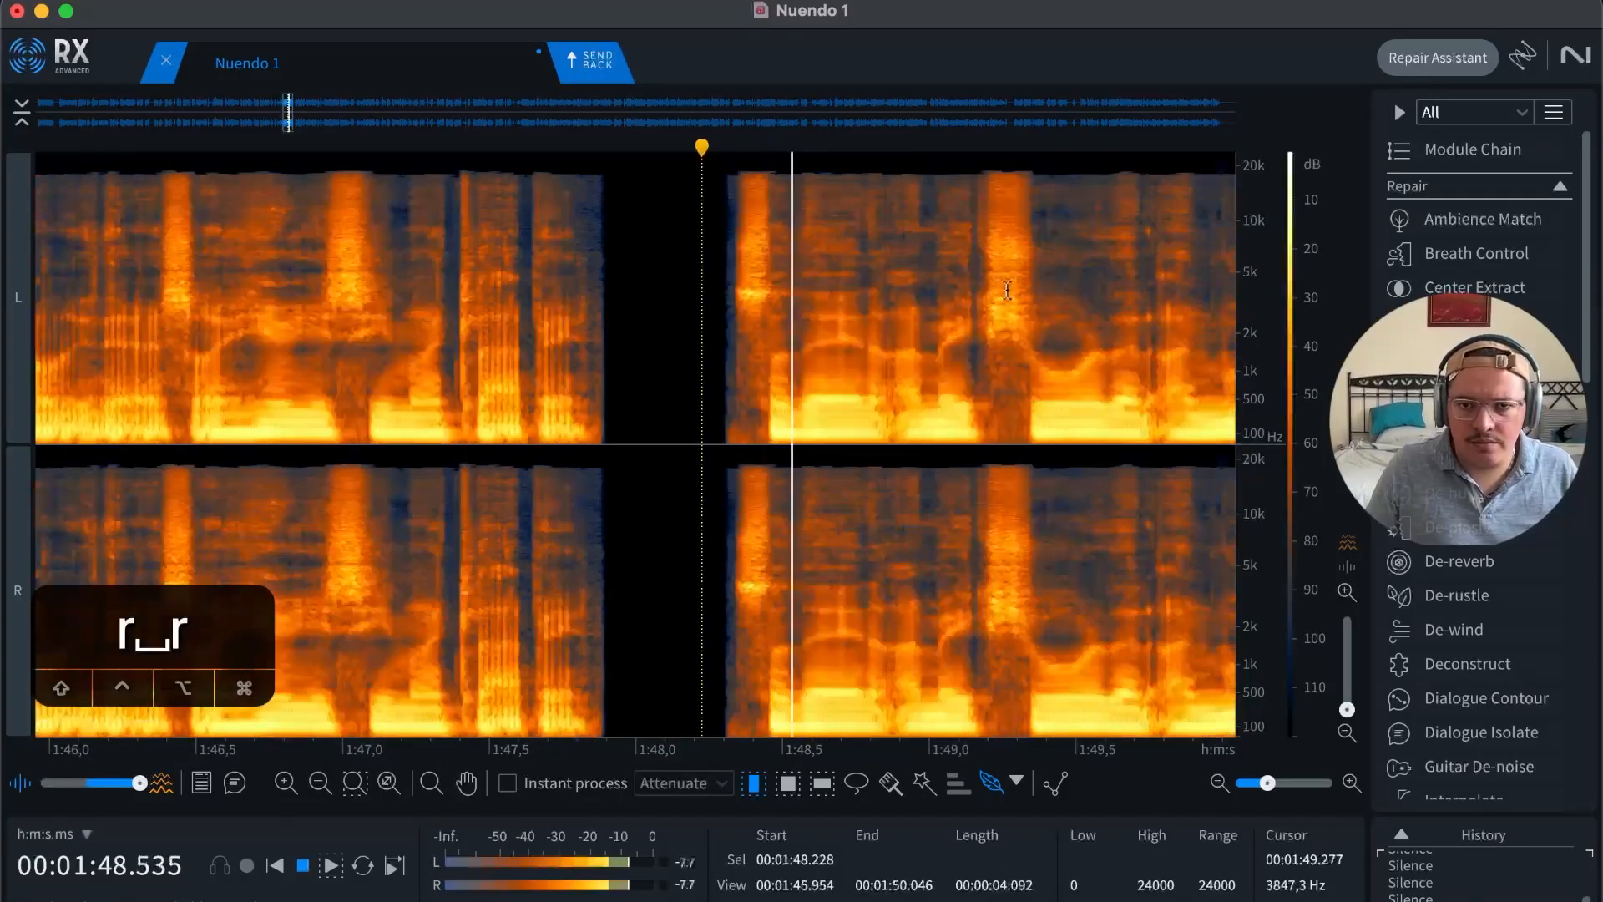
pyautogui.press('r')
pyautogui.click(1044, 306)
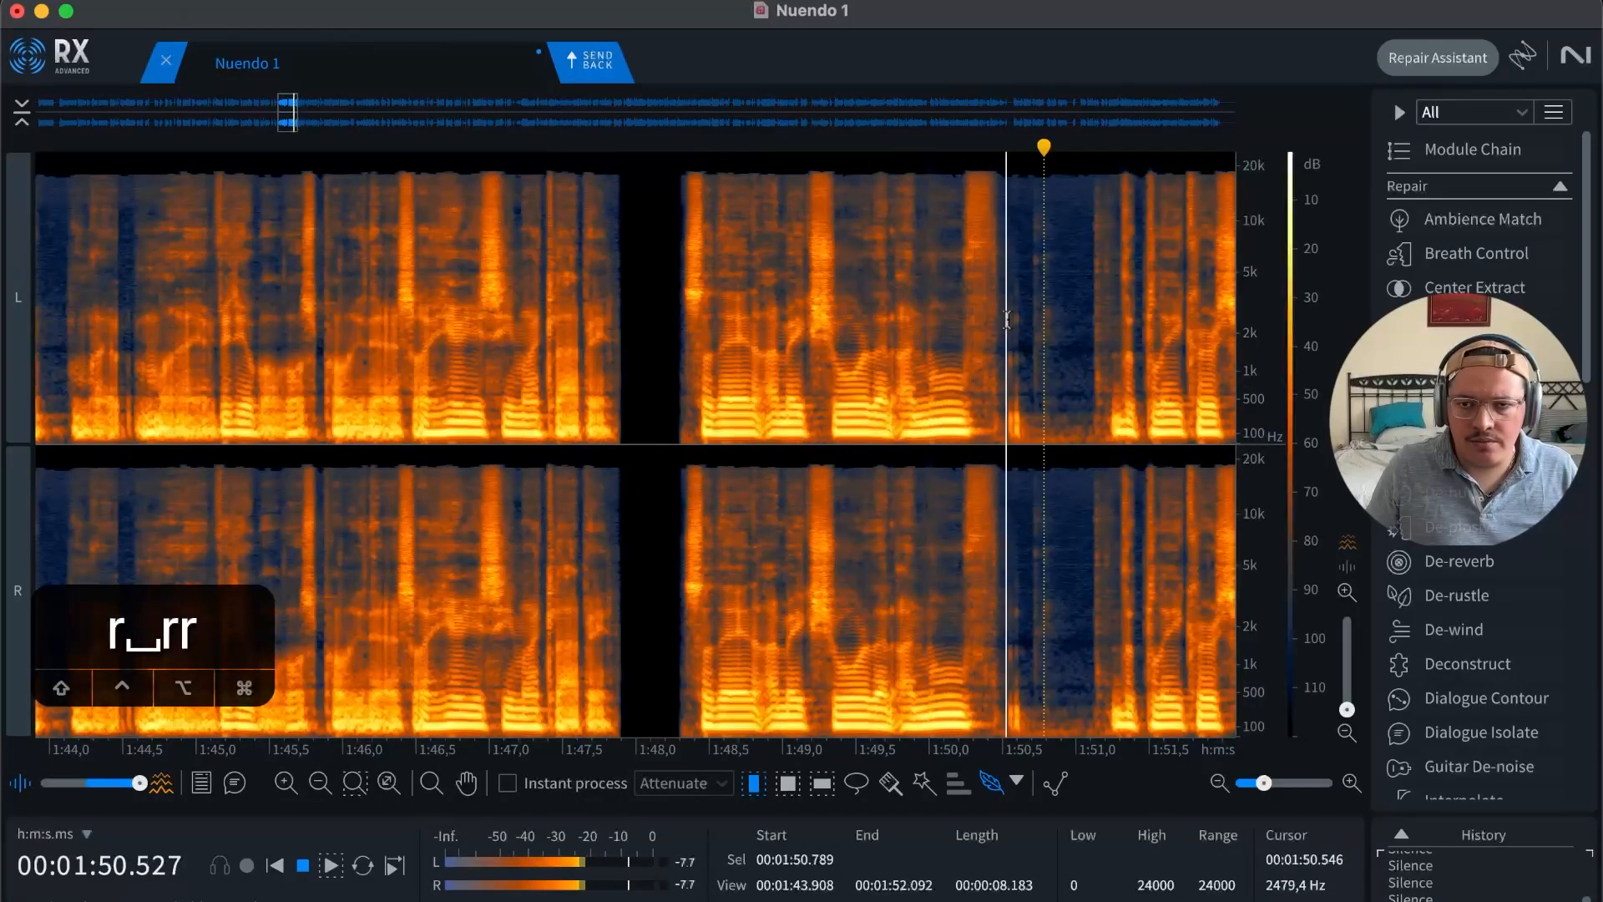
pyautogui.press('r')
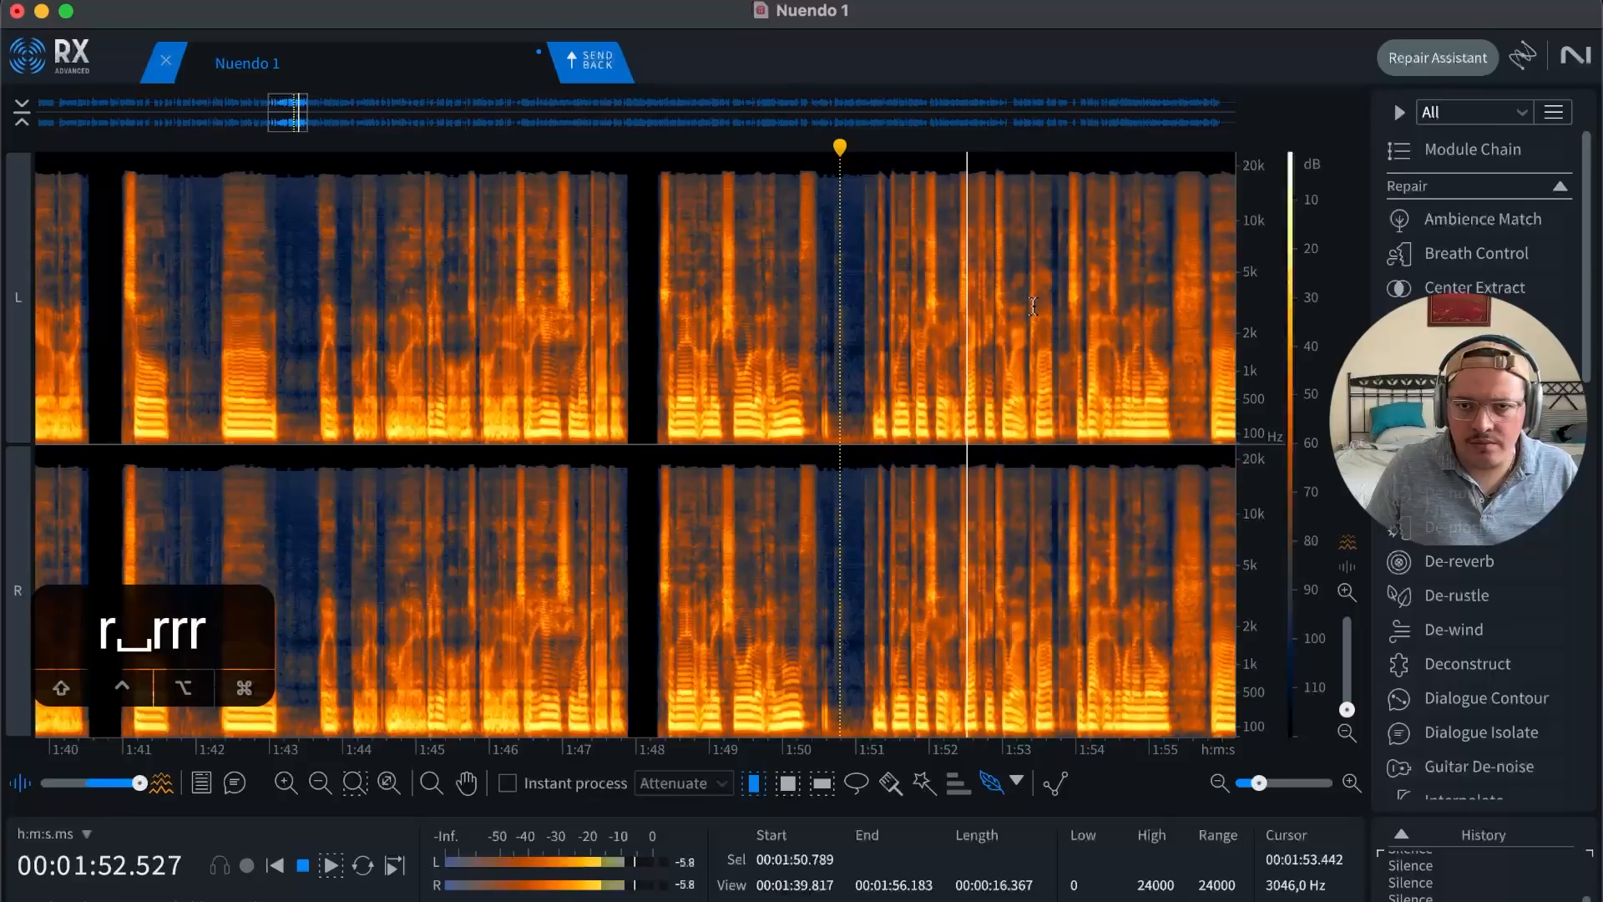
# Step: Zoom in on the breath near 00:01:55.5 and silence it from about 00:01:55.3 to 00:01:55.8
pyautogui.click(1035, 307)
pyautogui.press('t')
pyautogui.press('t')
pyautogui.press('t')
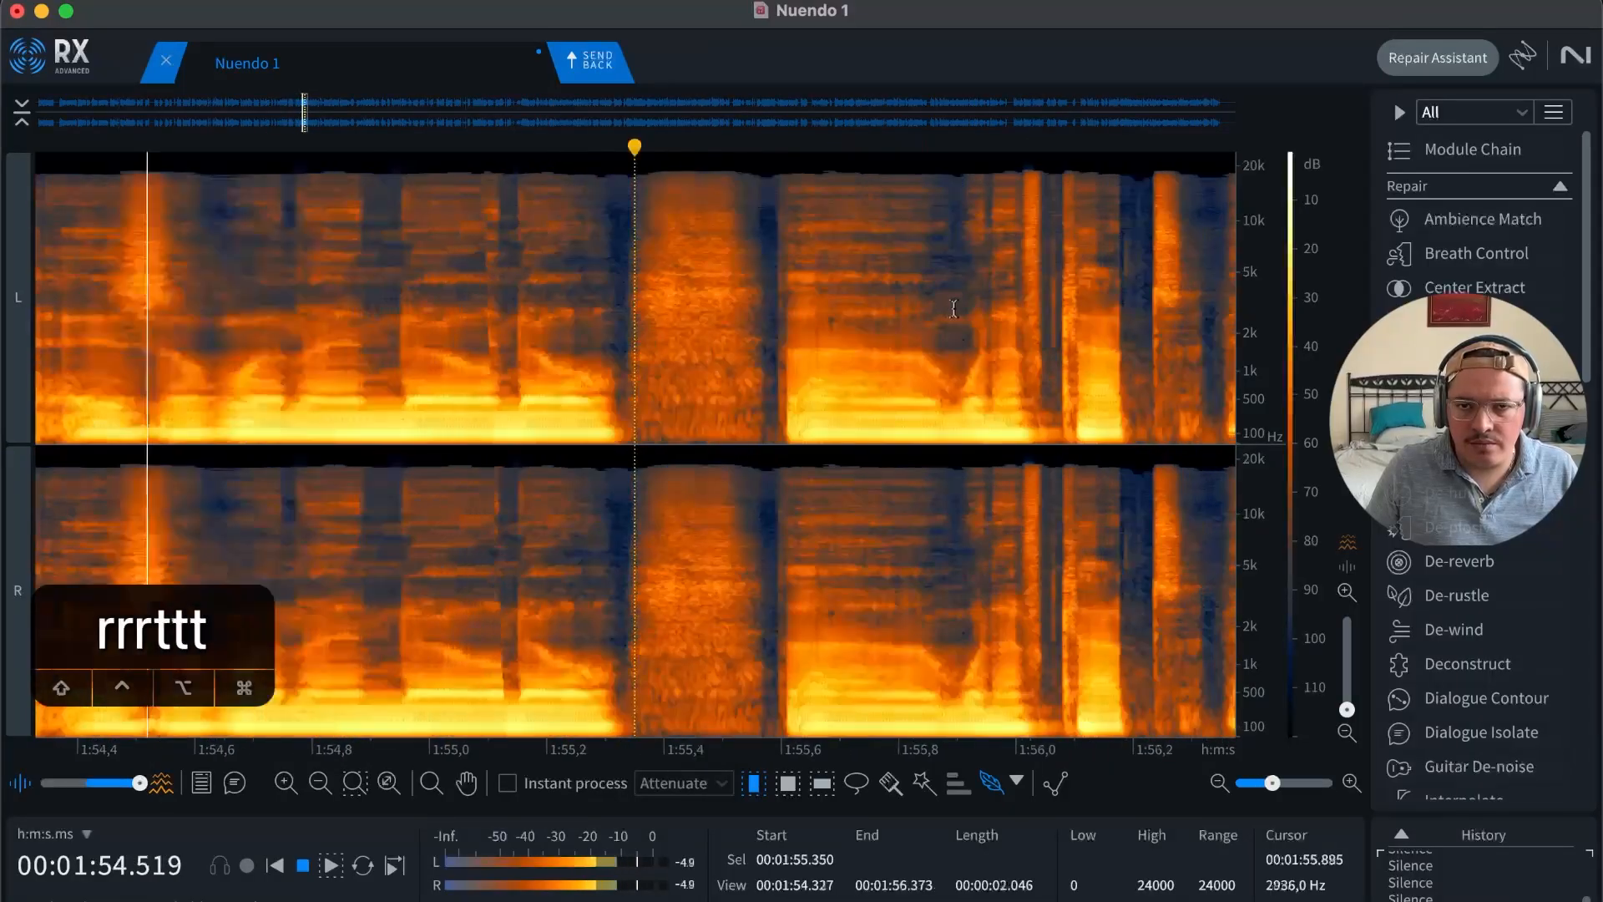
pyautogui.press('space')
pyautogui.click(701, 304)
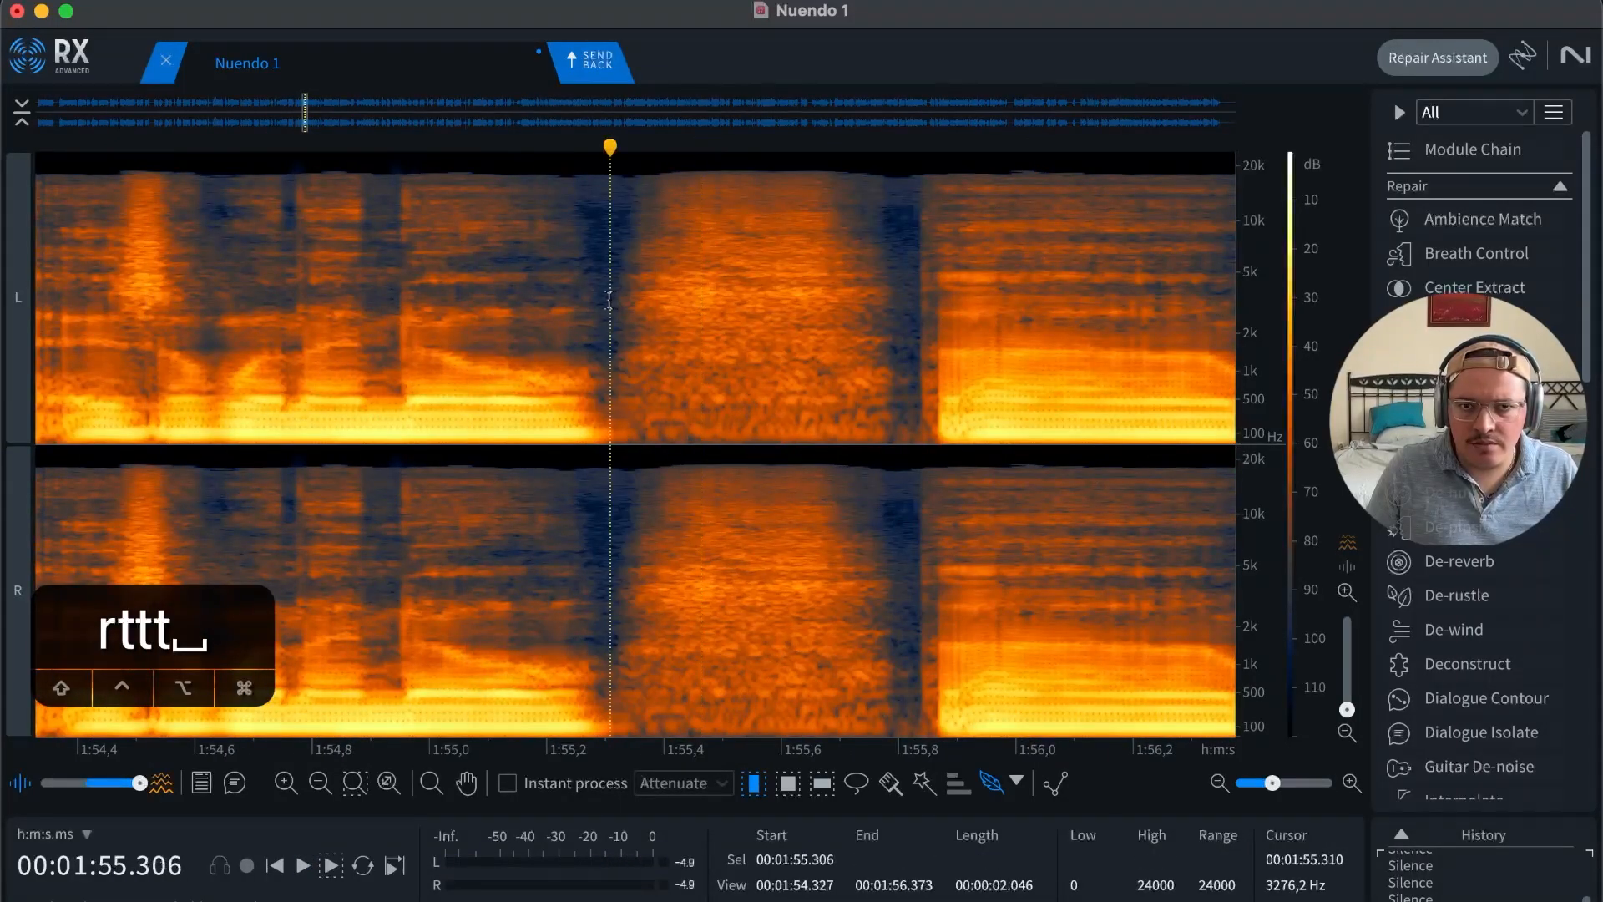
pyautogui.moveTo(608, 299); pyautogui.dragTo(898, 288)
pyautogui.press('BackSpace')
# Step: Audition the following speech, then silence the breath from about 00:02:00.6 to 00:02:01.0
pyautogui.press('r')
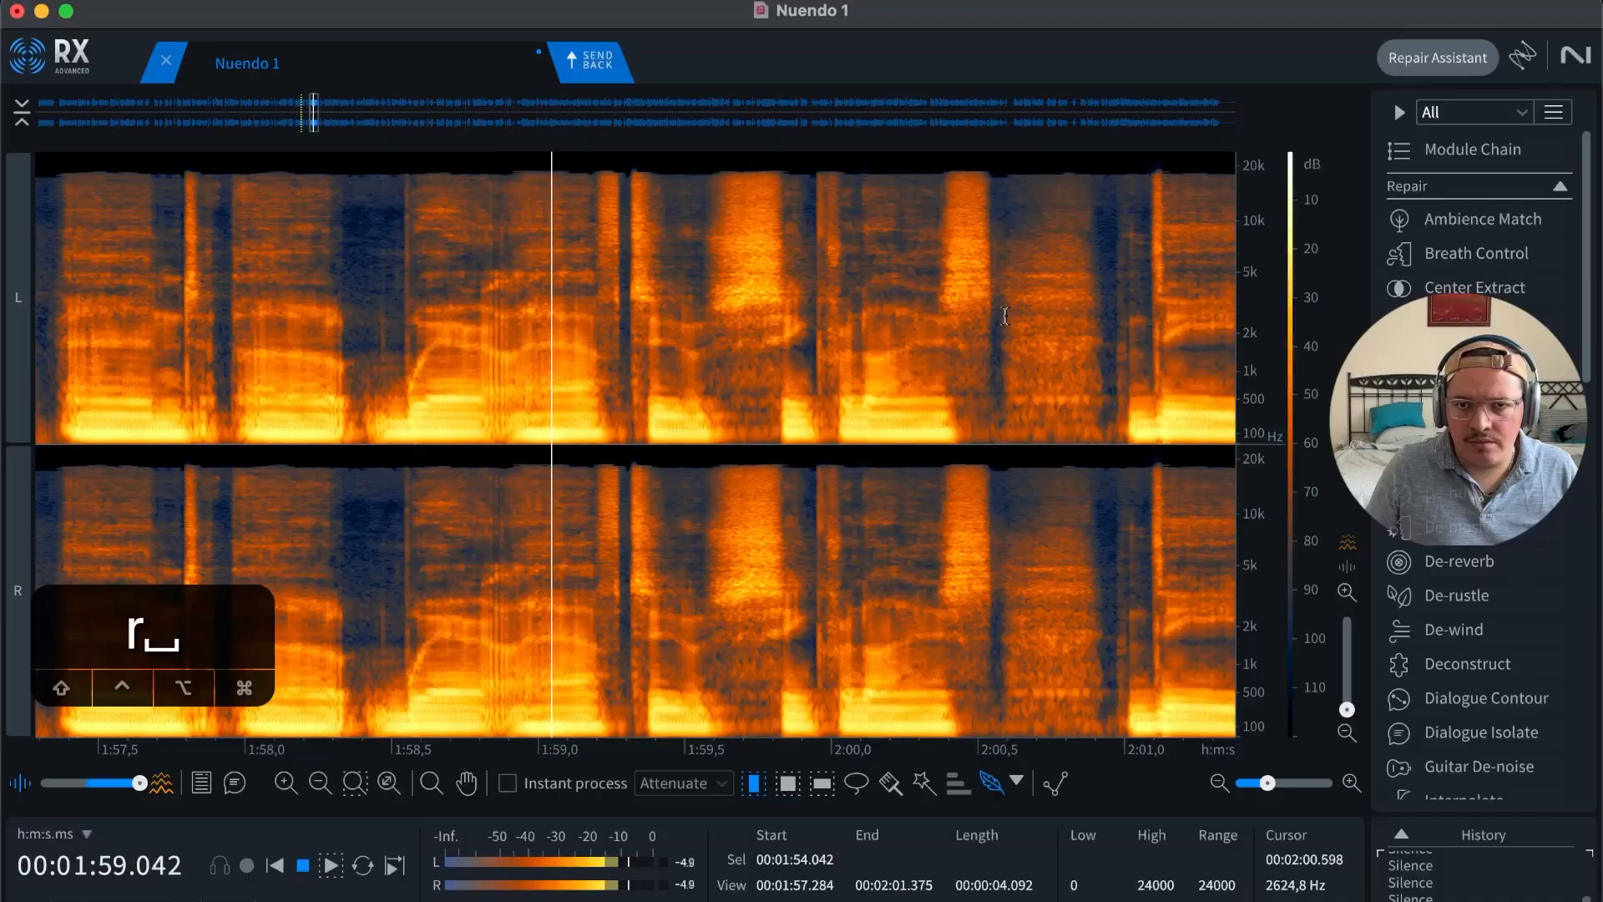
pyautogui.click(999, 317)
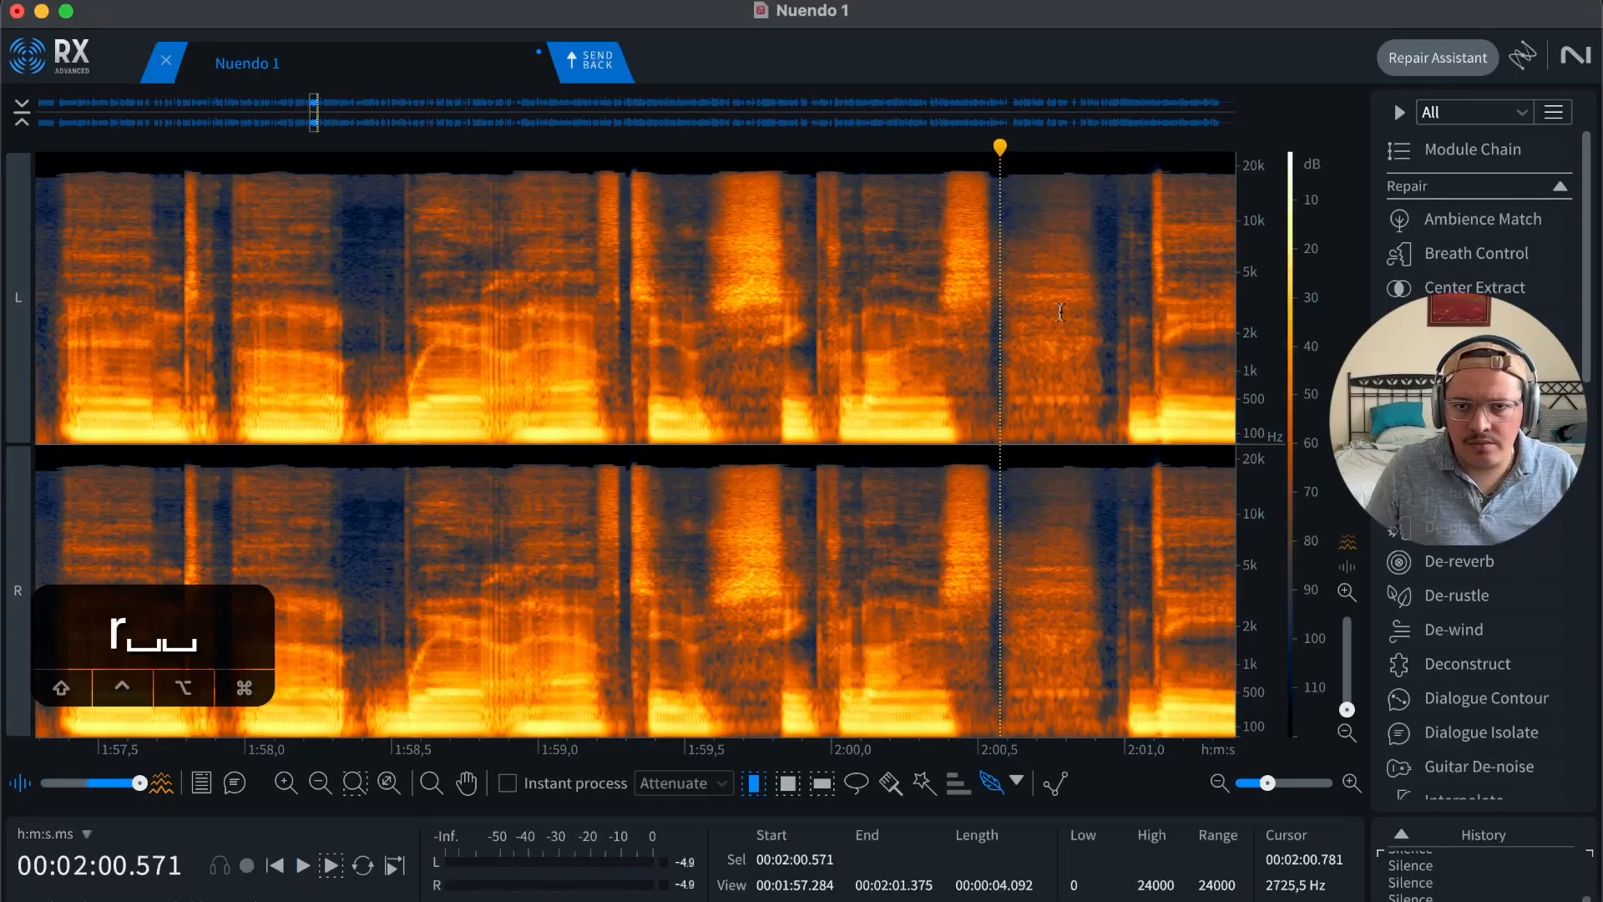
pyautogui.press('t')
pyautogui.press('t')
pyautogui.press('t')
pyautogui.moveTo(633, 306); pyautogui.dragTo(1099, 285)
pyautogui.press('BackSpace')
# Step: Audition the recording from 00:02:00.877 and zoom out to a sixteen-second view
pyautogui.click(994, 316)
pyautogui.press('space')
pyautogui.press('r')
pyautogui.press('r')
pyautogui.press('r')
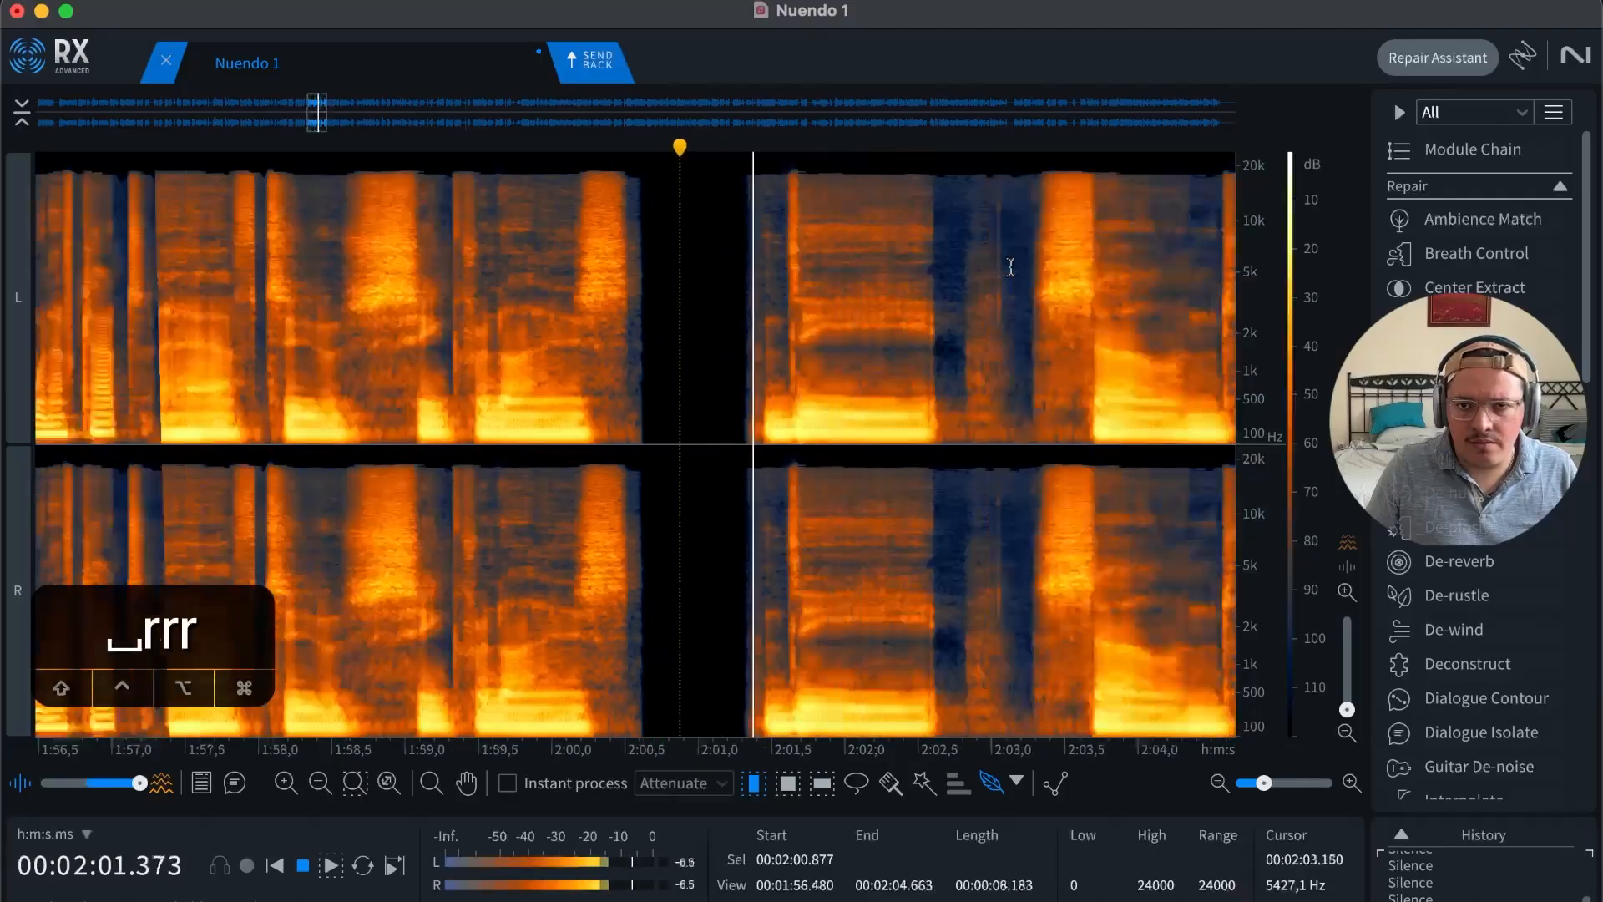
pyautogui.press('r')
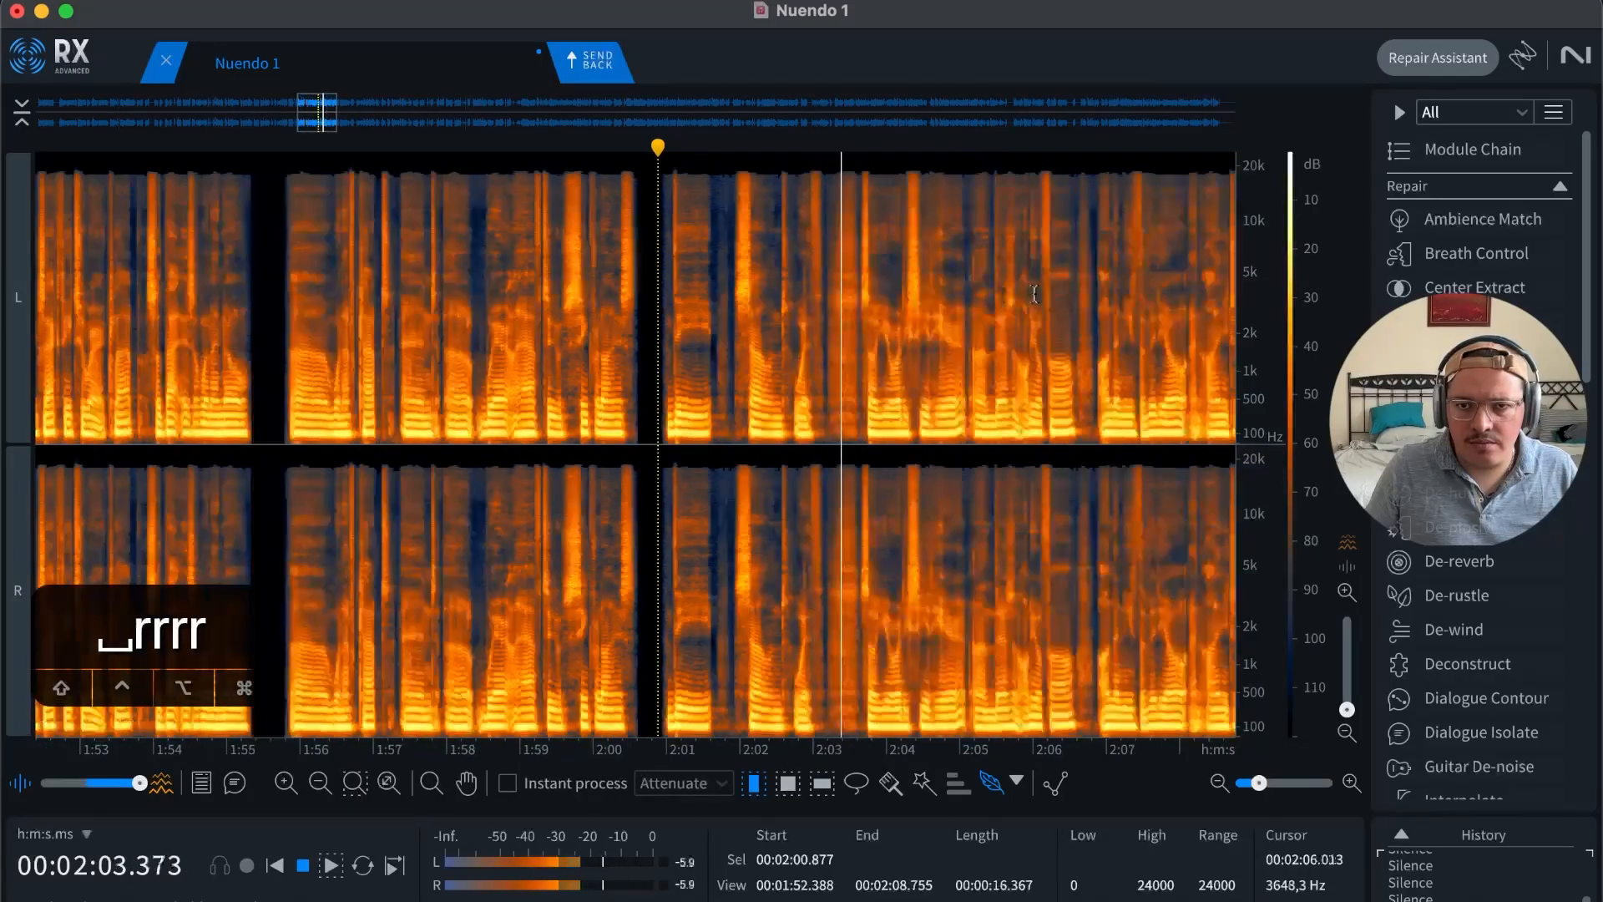
# Step: Stop playback and silence the breath from about 00:02:03.2 to 00:02:03.6
pyautogui.press('space')
pyautogui.moveTo(831, 288); pyautogui.dragTo(827, 287)
pyautogui.press('t')
pyautogui.press('t')
pyautogui.press('t')
pyautogui.press('t')
pyautogui.moveTo(585, 292); pyautogui.dragTo(1123, 293)
pyautogui.press('BackSpace')
# Step: Audition the recording from 00:02:03.584 and zoom out to inspect the speech that follows
pyautogui.click(1071, 294)
pyautogui.press('r')
pyautogui.press('space')
pyautogui.press('r')
pyautogui.press('r')
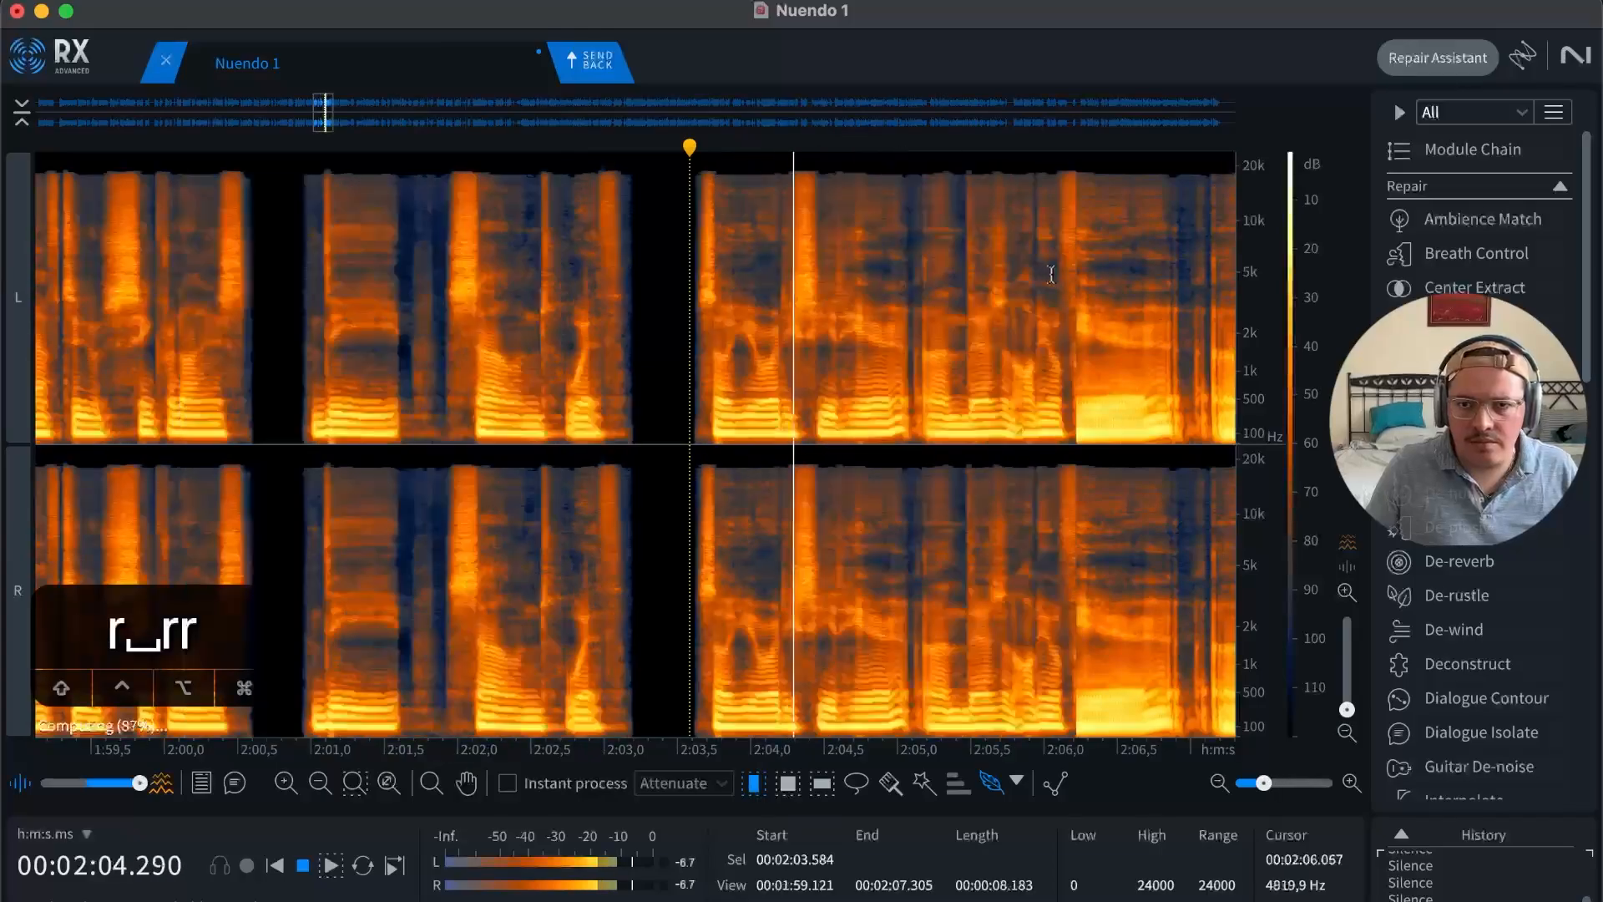
pyautogui.press('r')
# Step: Zoom in on the short breath after 00:02:06.5 and silence it from about 00:02:06.6 to 00:02:06.9
pyautogui.press('t')
pyautogui.press('t')
pyautogui.press('t')
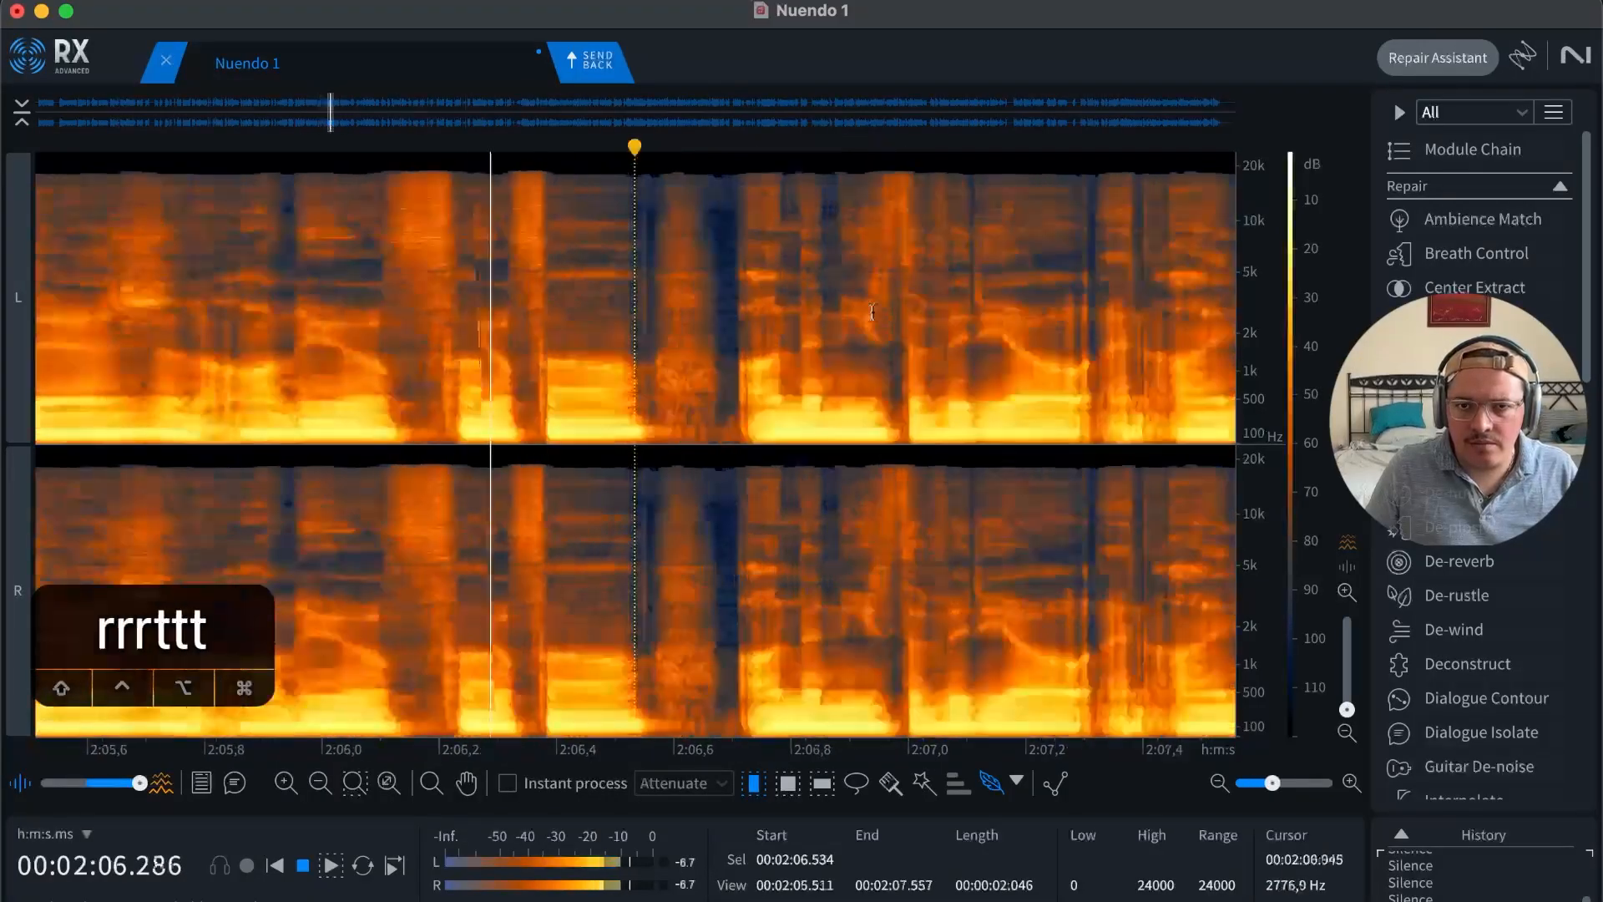
pyautogui.press('space')
pyautogui.press('space')
pyautogui.press('t')
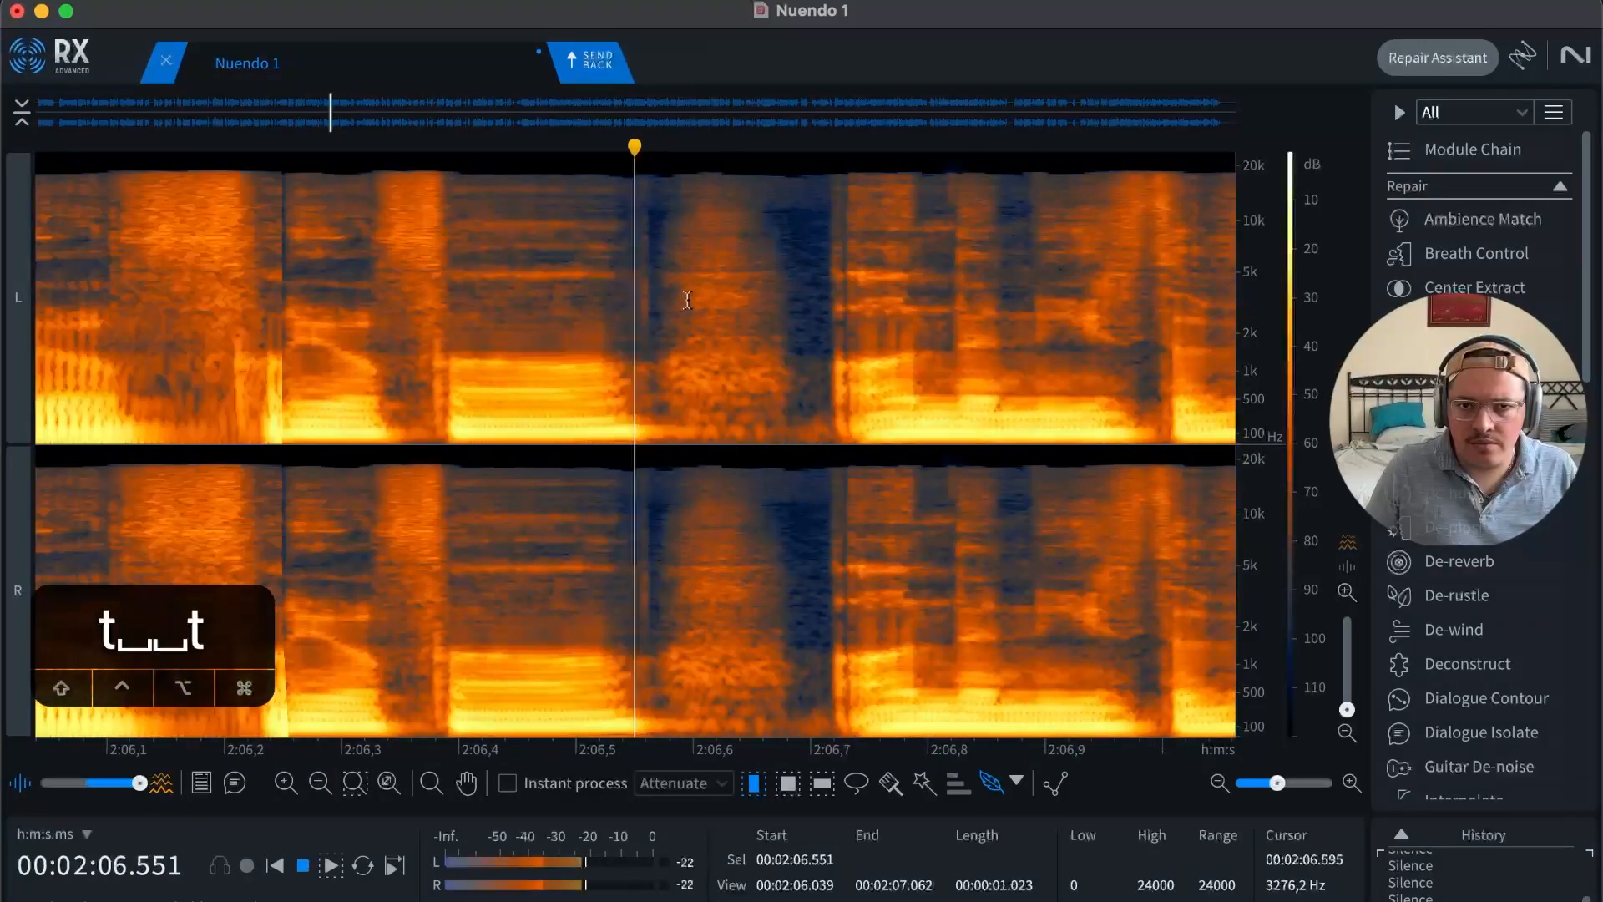
pyautogui.press('space')
pyautogui.moveTo(670, 299); pyautogui.dragTo(1036, 274)
pyautogui.hotkey('shift', 's')
# Step: Audition the silenced breath in context from 00:02:05.334 and zoom out to an eight-second view
pyautogui.click(949, 288)
pyautogui.press('r')
pyautogui.press('r')
pyautogui.click(437, 338)
pyautogui.press('space')
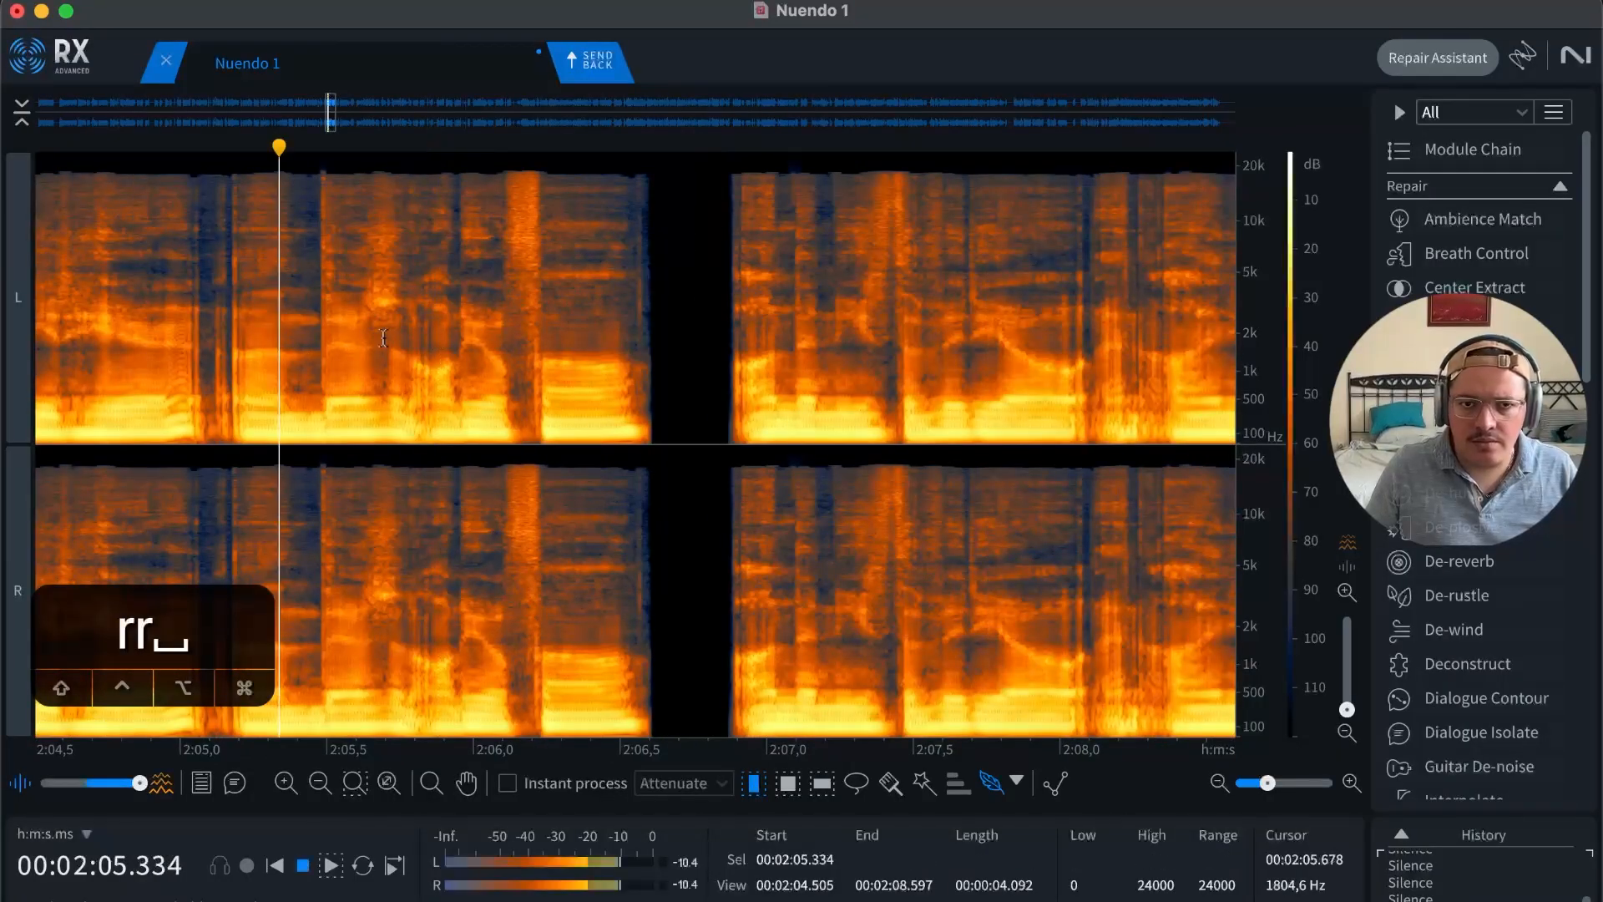
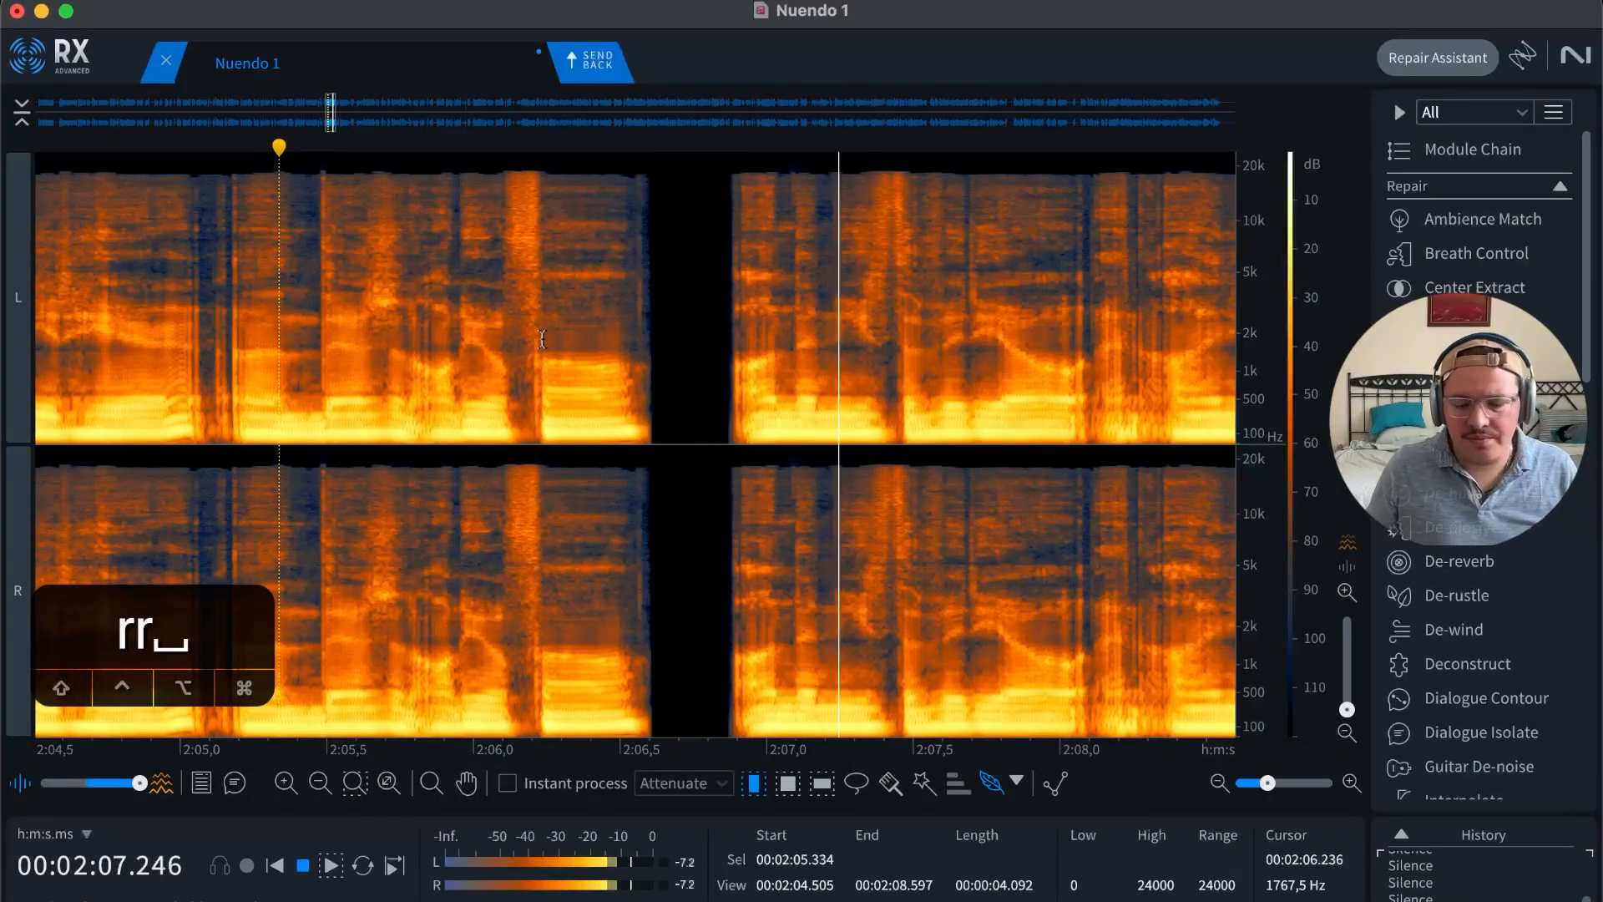
pyautogui.press('r')
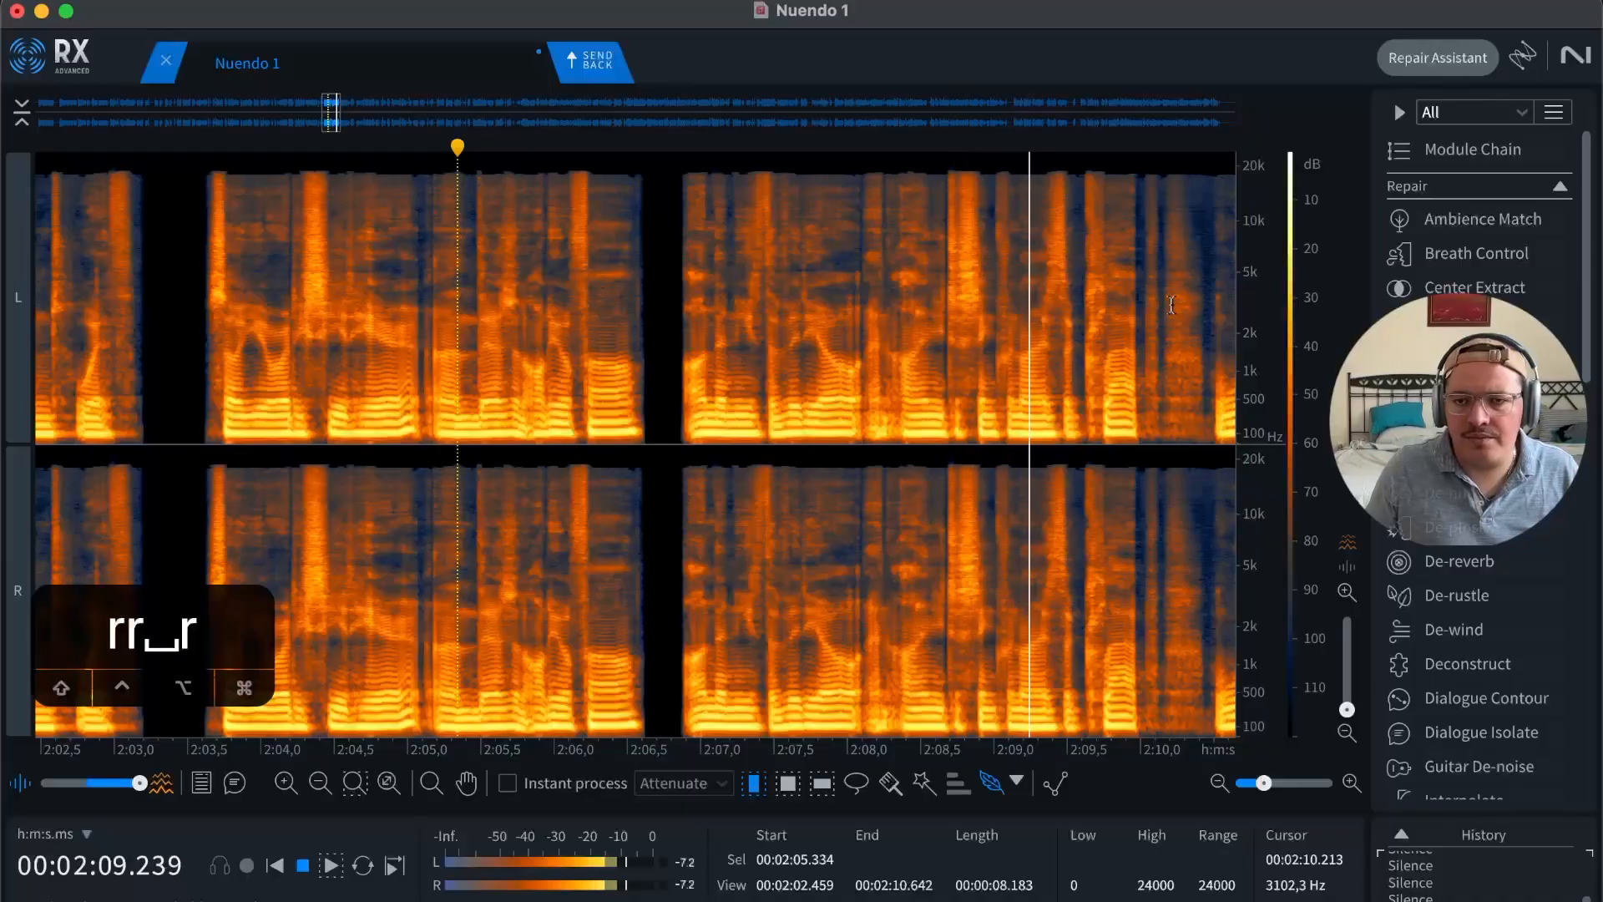
# Step: Zoom in on the noise near 00:02:10 and silence it from 00:02:10.006 to 00:02:10.500
pyautogui.press('space')
pyautogui.press('t')
pyautogui.press('t')
pyautogui.press('t')
pyautogui.press('t')
pyautogui.press('r')
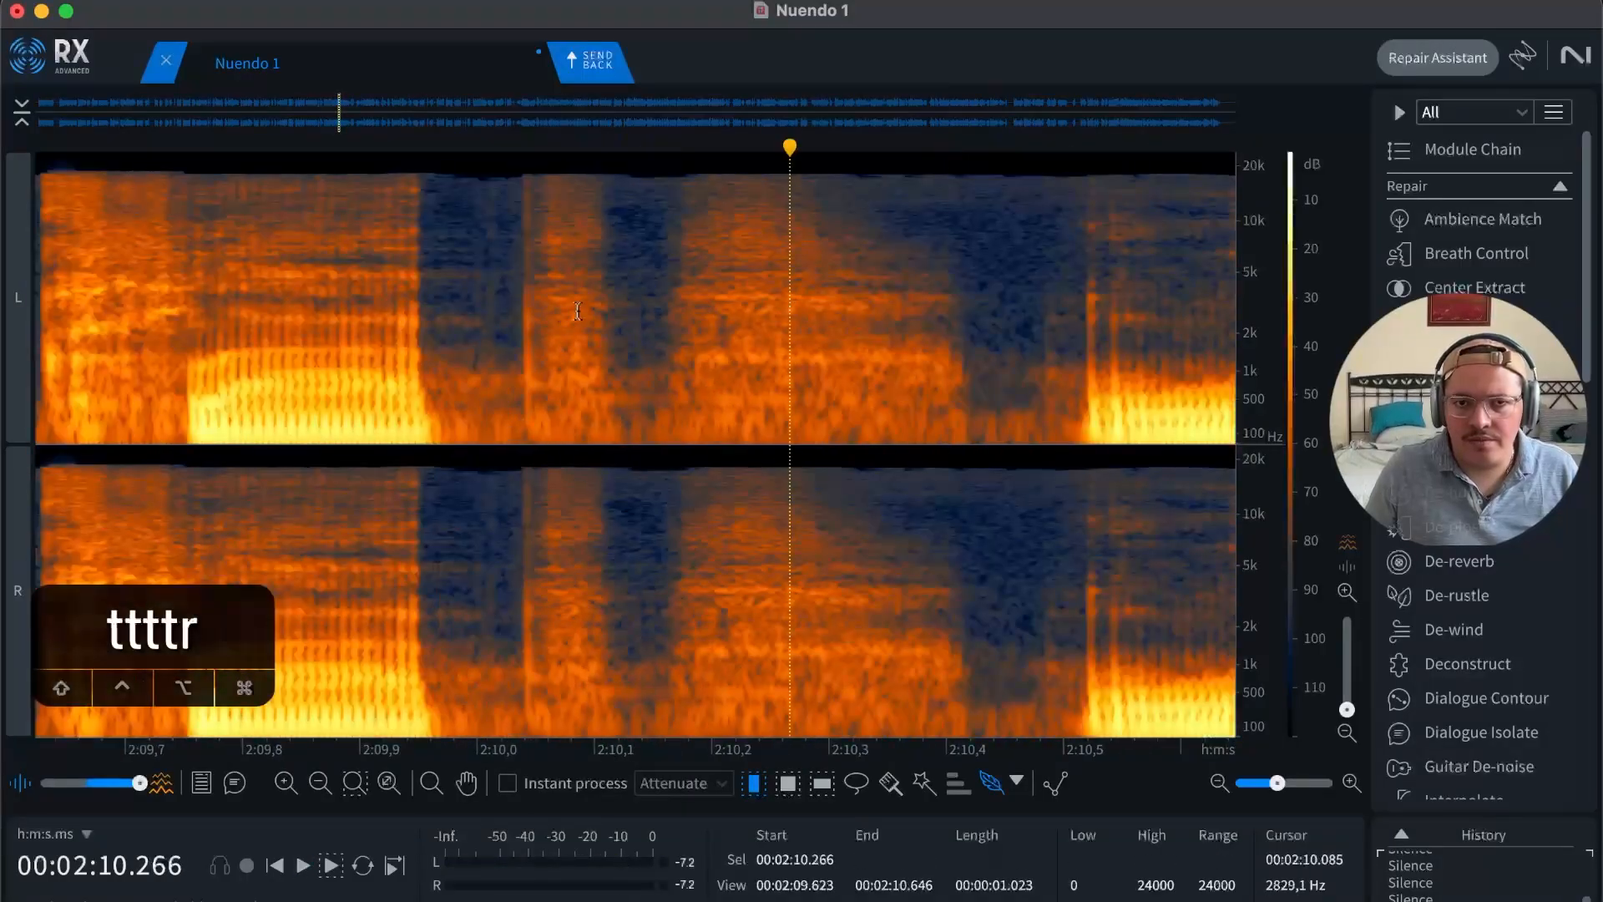
pyautogui.moveTo(522, 322); pyautogui.dragTo(1060, 316)
pyautogui.press('Delete')
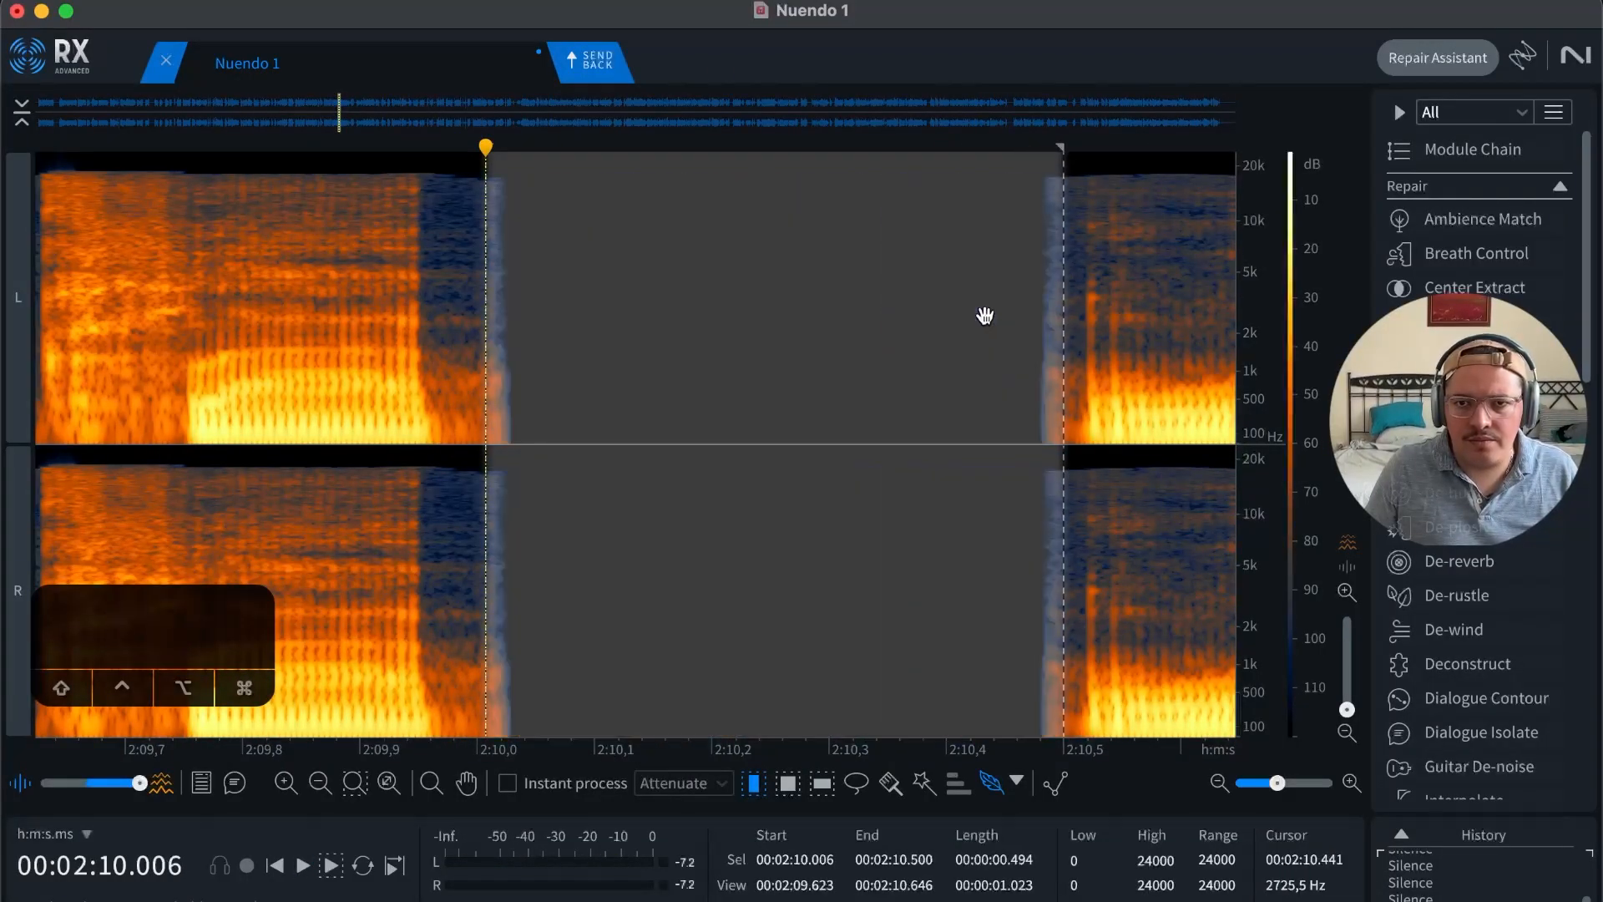
# Step: Audition the recording from 00:02:10.413 and zoom out to inspect the next phrases
pyautogui.click(962, 313)
pyautogui.press('r')
pyautogui.press('space')
pyautogui.press('r')
pyautogui.press('r')
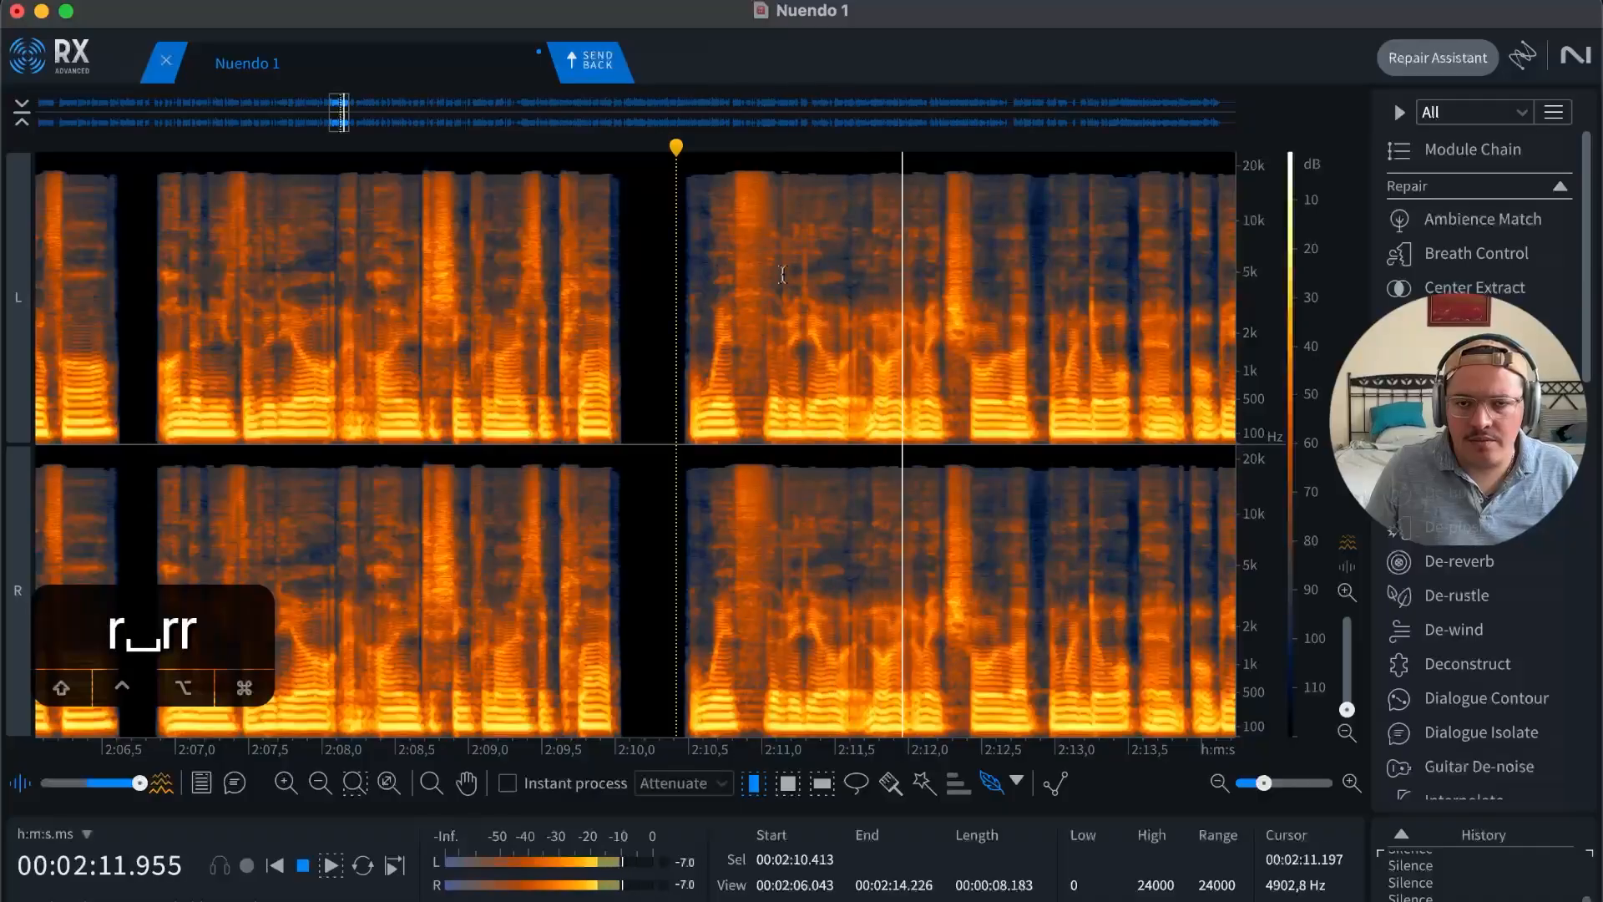
pyautogui.press('r')
# Step: Zoom in on the breath near 00:02:14.8, fine-tune the selection from 00:02:14.558 to 00:02:15.240 and silence it
pyautogui.press('space')
pyautogui.click(964, 302)
pyautogui.press('t')
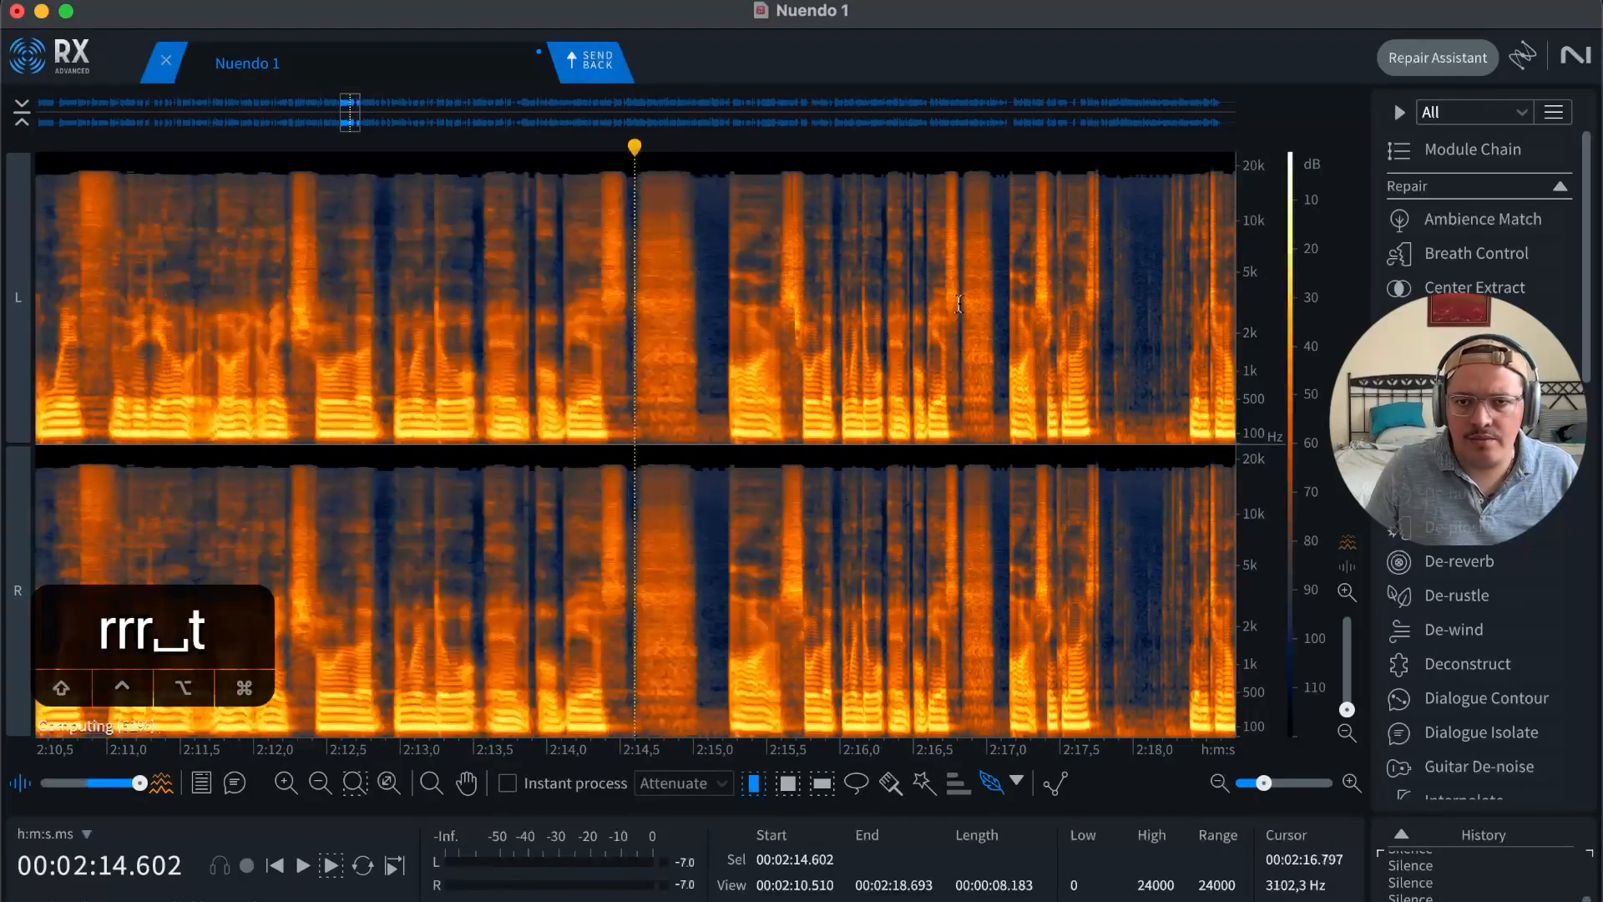
pyautogui.press('t')
pyautogui.press('t')
pyautogui.press('t')
pyautogui.moveTo(729, 304); pyautogui.dragTo(719, 304)
pyautogui.moveTo(572, 303); pyautogui.dragTo(912, 311)
pyautogui.press('r')
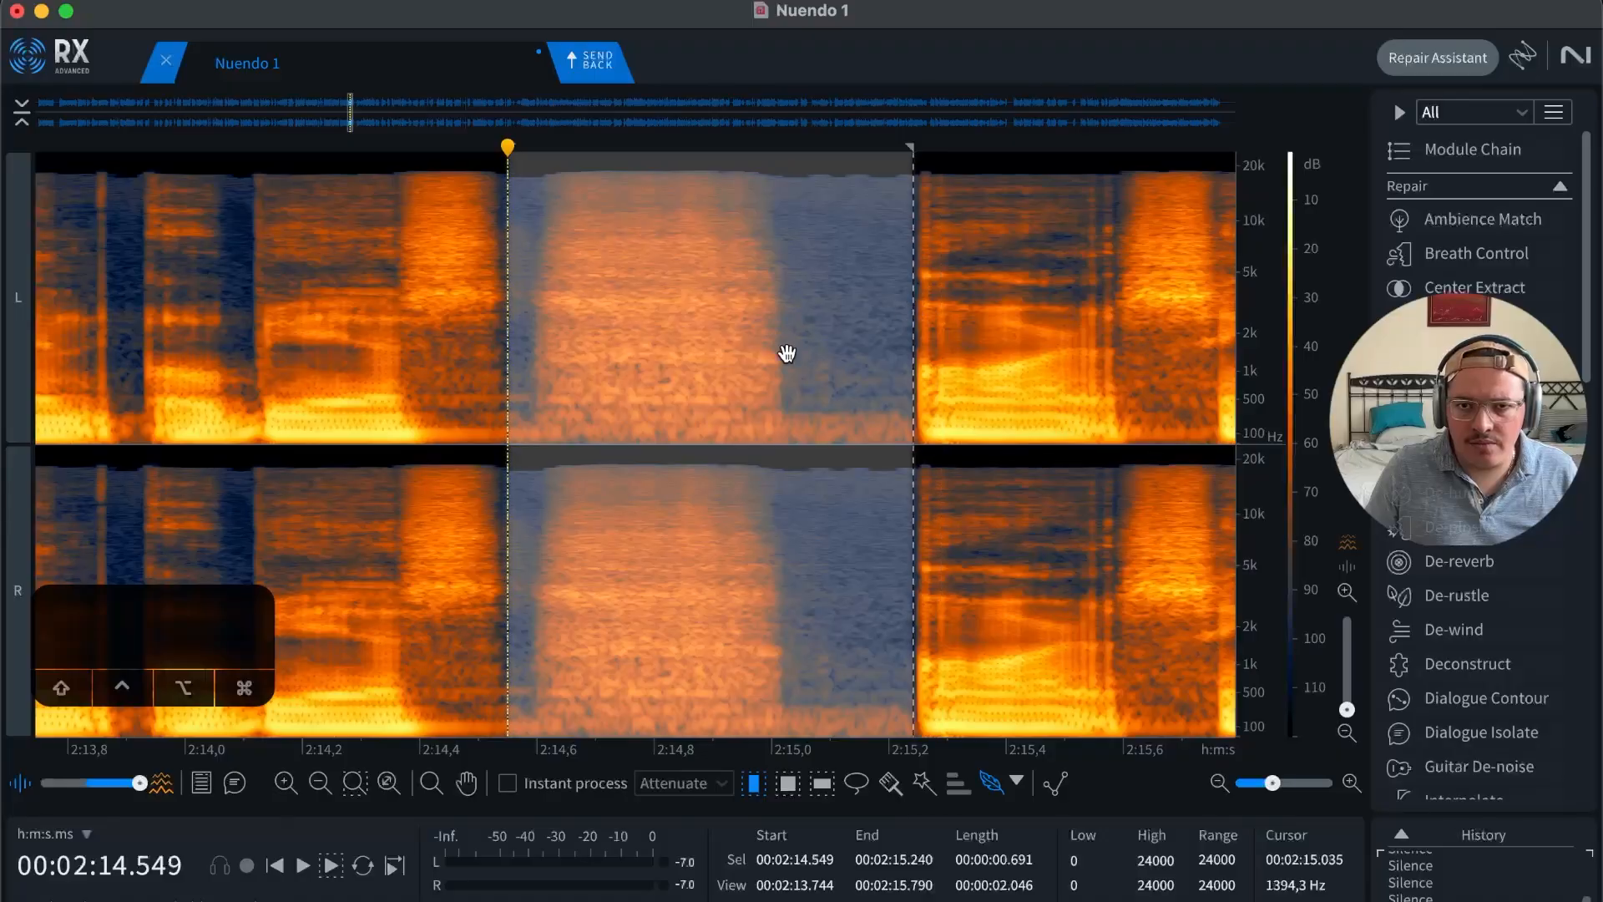
pyautogui.moveTo(506, 302); pyautogui.dragTo(512, 304)
pyautogui.press('1')
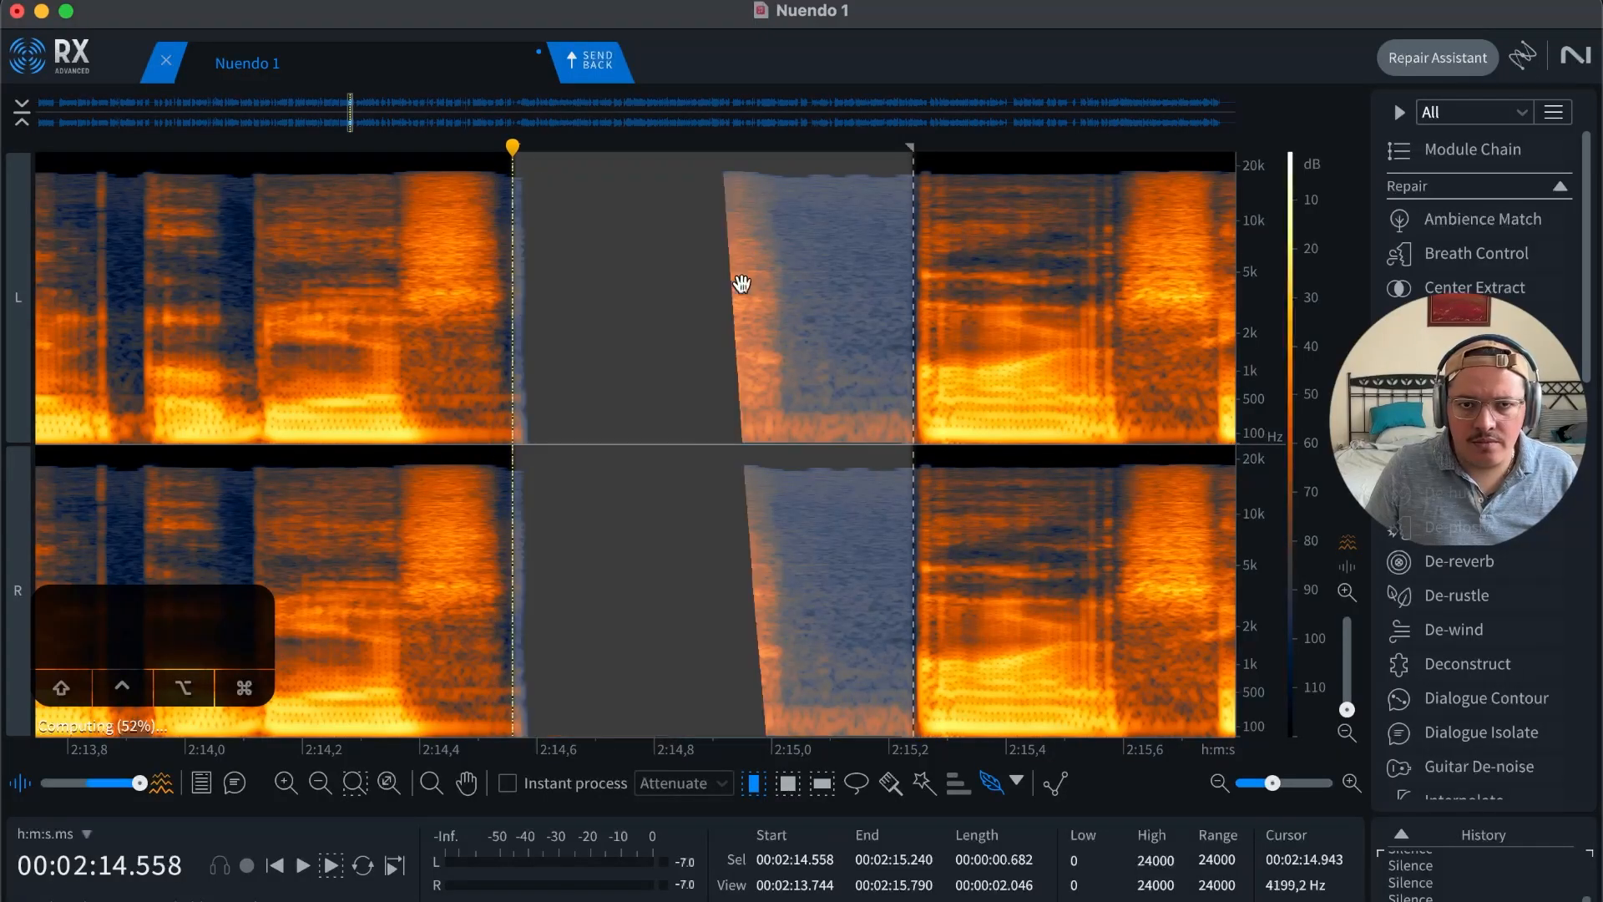
# Step: Audition the recording from 00:02:15.156 and zoom out to a sixteen-second view
pyautogui.click(864, 296)
pyautogui.press('space')
pyautogui.press('r')
pyautogui.press('r')
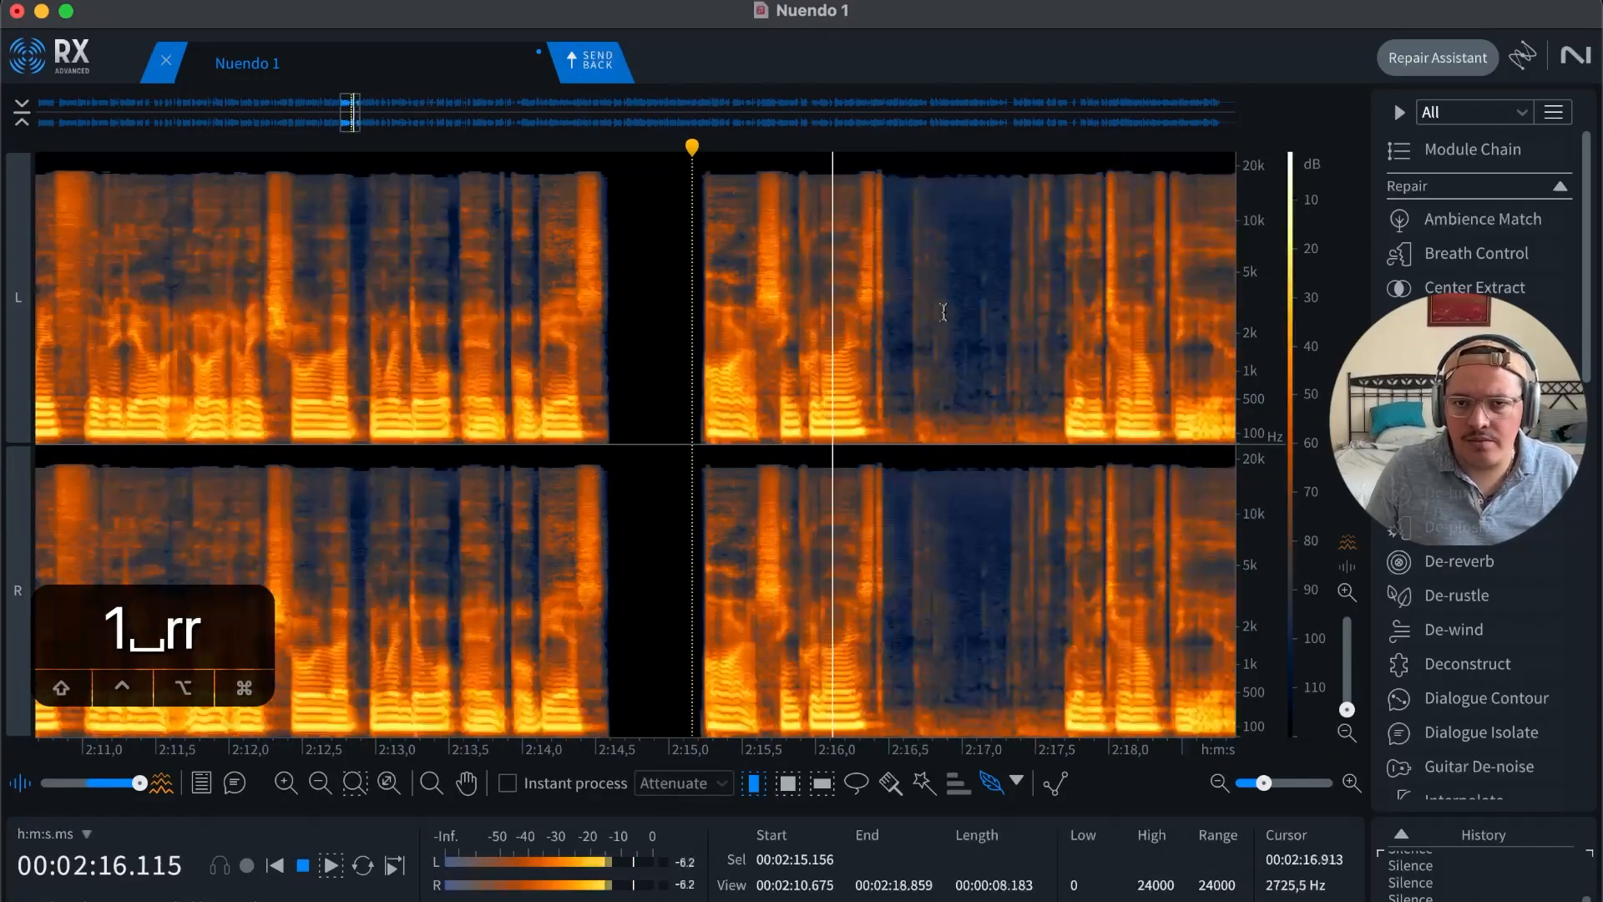
pyautogui.press('r')
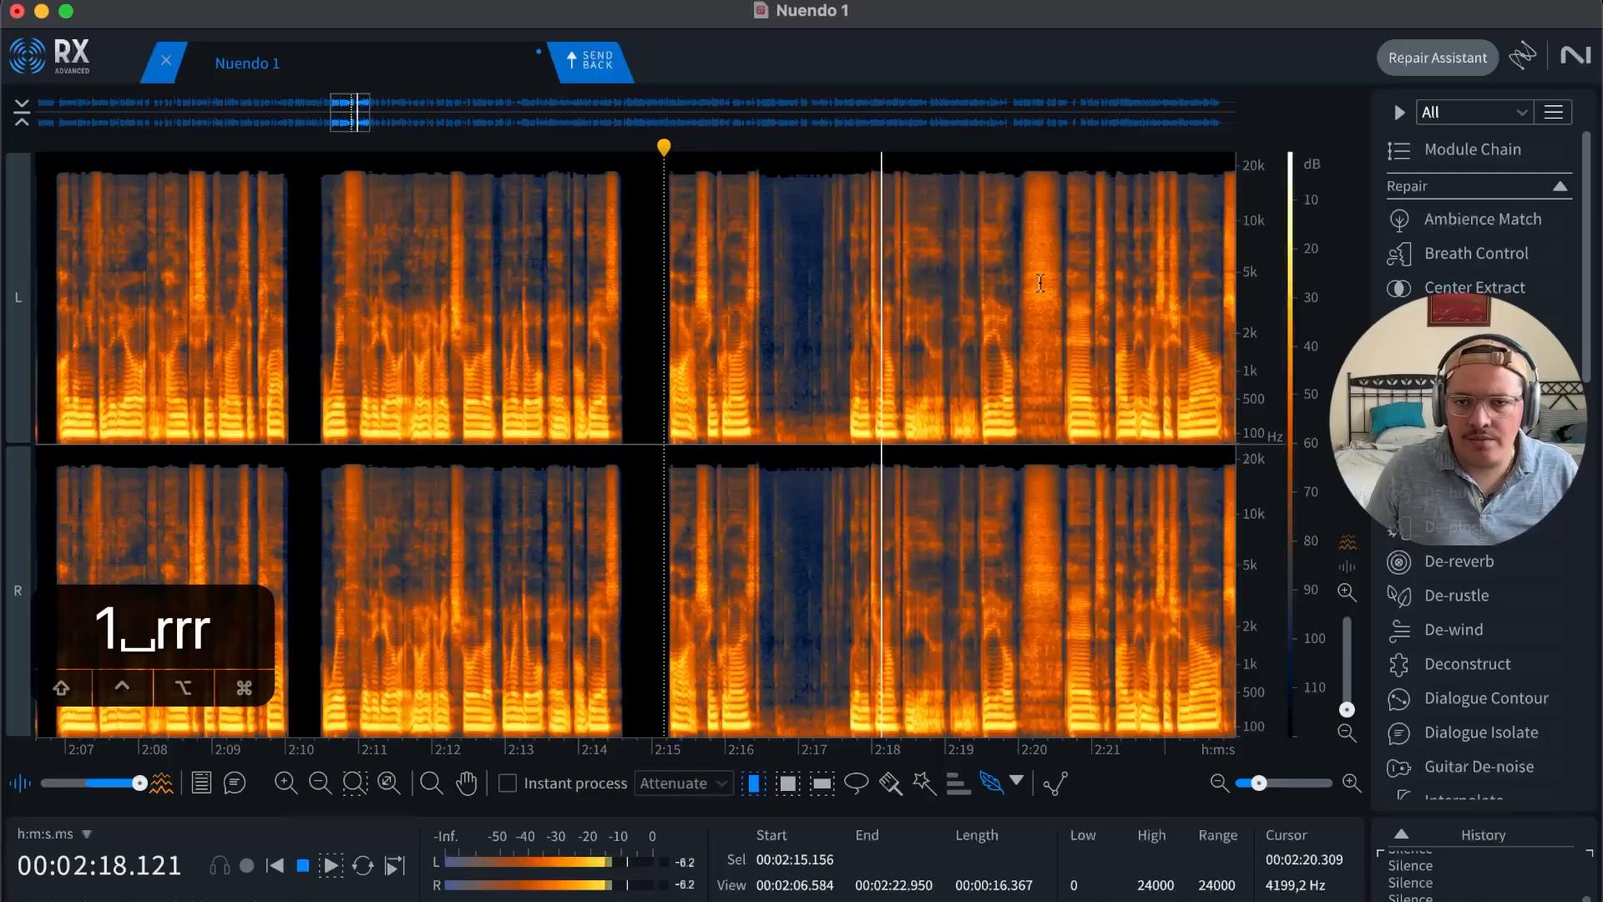
# Step: Zoom in on the breath after 00:02:20 and silence it from about 00:02:20.0 to 00:02:20.6
pyautogui.click(1039, 283)
pyautogui.press('space')
pyautogui.press('t')
pyautogui.press('t')
pyautogui.press('t')
pyautogui.moveTo(626, 290); pyautogui.dragTo(962, 280)
pyautogui.hotkey('shift', 's')
# Step: Audition the speech following the silenced breath near 00:02:20 and zoom out to a sixteen-second view
pyautogui.press('r')
pyautogui.press('space')
pyautogui.press('r')
pyautogui.press('r')
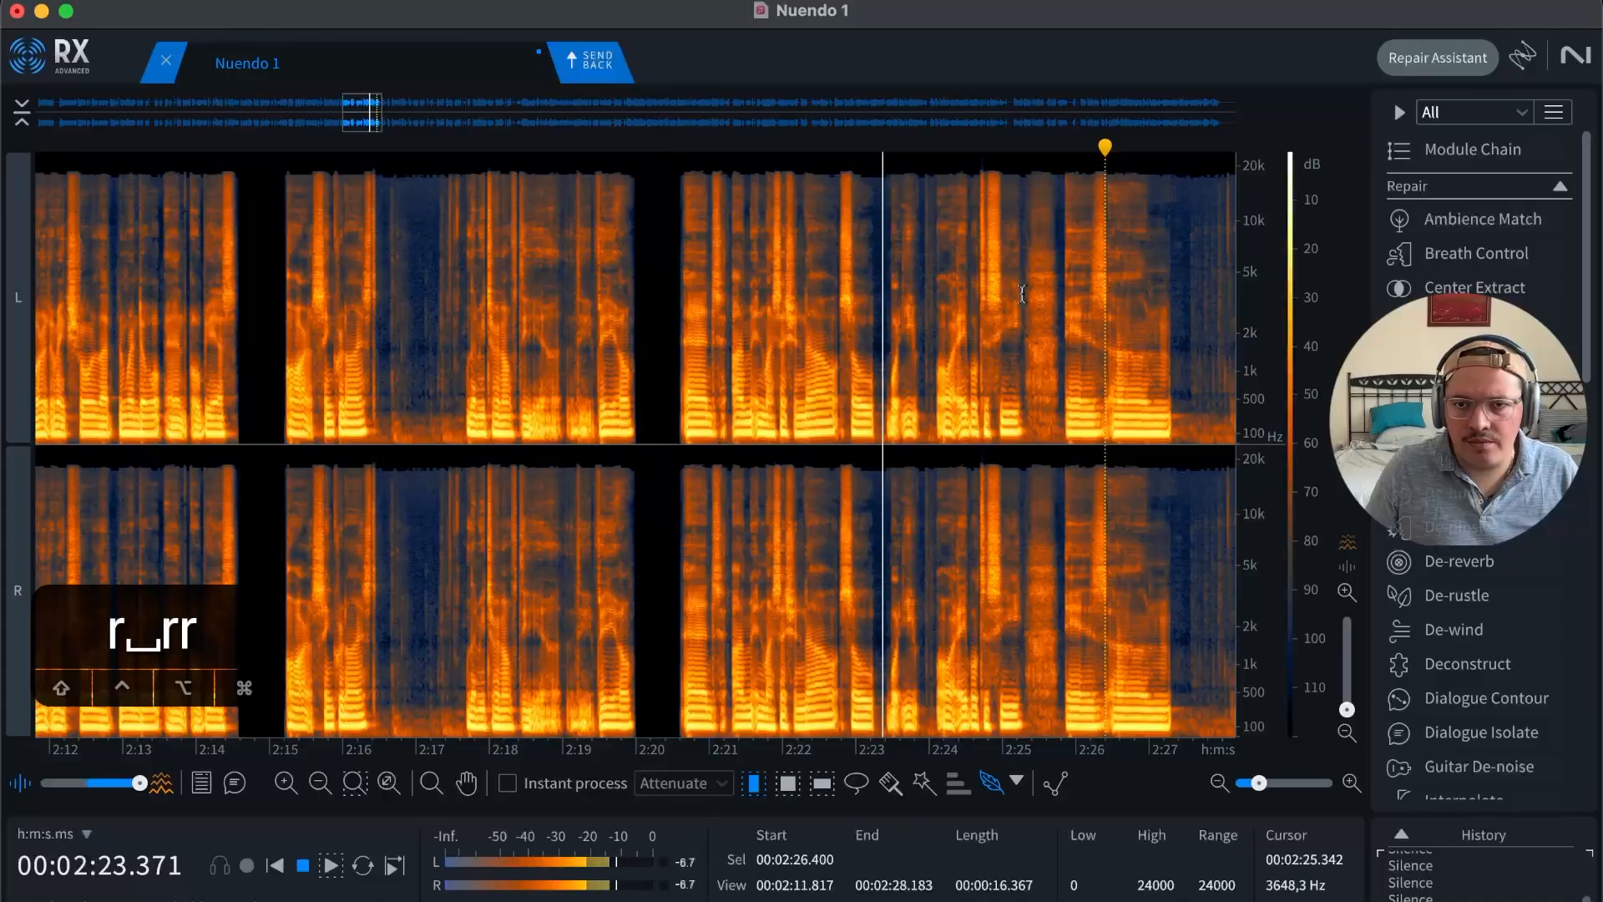
# Step: Stop playback, zoom in on the breath near 00:02:25.5 and silence it from 00:02:25.282 to 00:02:25.832
pyautogui.press('space')
pyautogui.press('t')
pyautogui.press('t')
pyautogui.press('t')
pyautogui.moveTo(586, 261); pyautogui.dragTo(907, 261)
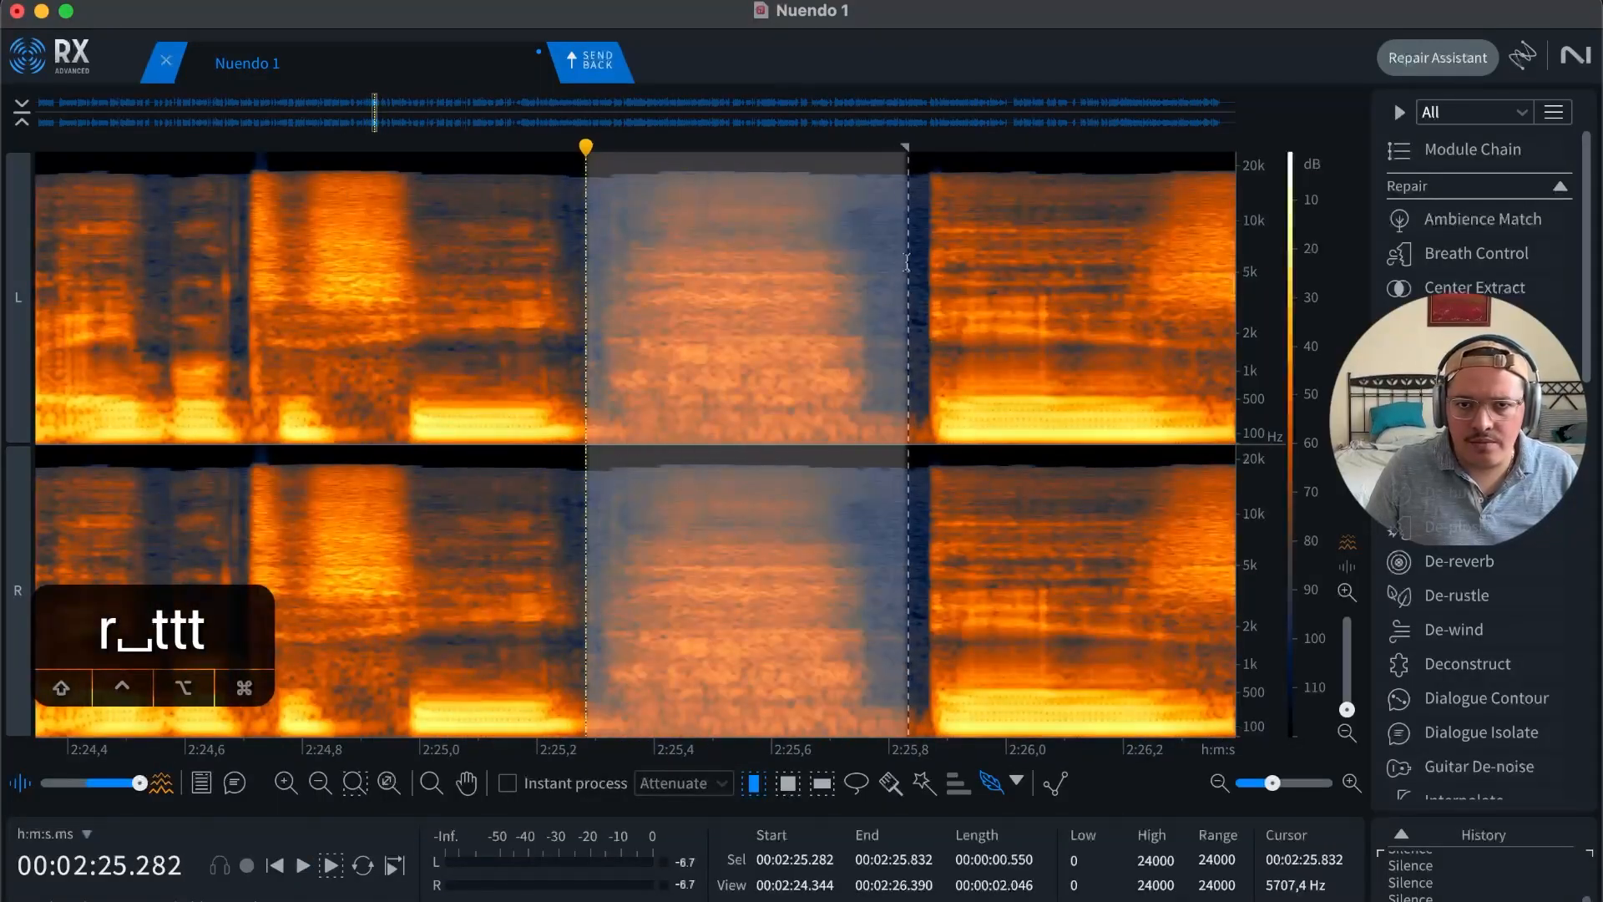
# Step: Audition the recording from 00:02:25.774 and zoom out to an eight-second view
pyautogui.press('r')
pyautogui.press('space')
pyautogui.press('r')
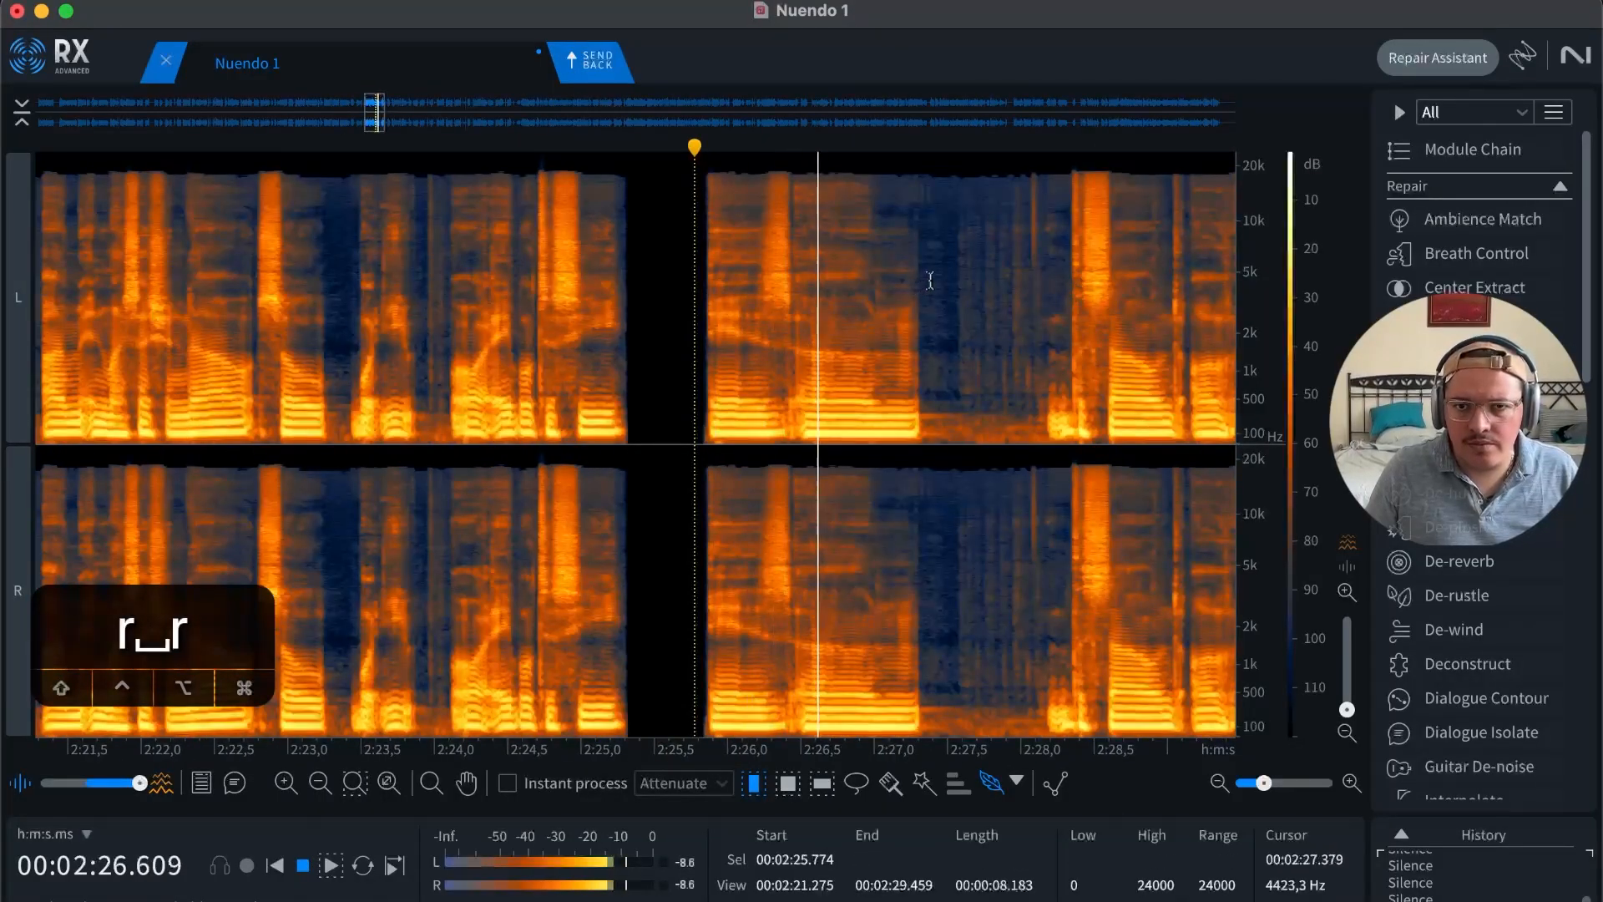
# Step: Stop playback and silence the noisy gap between words from about 00:02:27.3 to 00:02:28.3
pyautogui.press('space')
pyautogui.click(924, 286)
pyautogui.press('t')
pyautogui.press('t')
pyautogui.doubleClick(651, 290)
pyautogui.press('r')
pyautogui.click(731, 305)
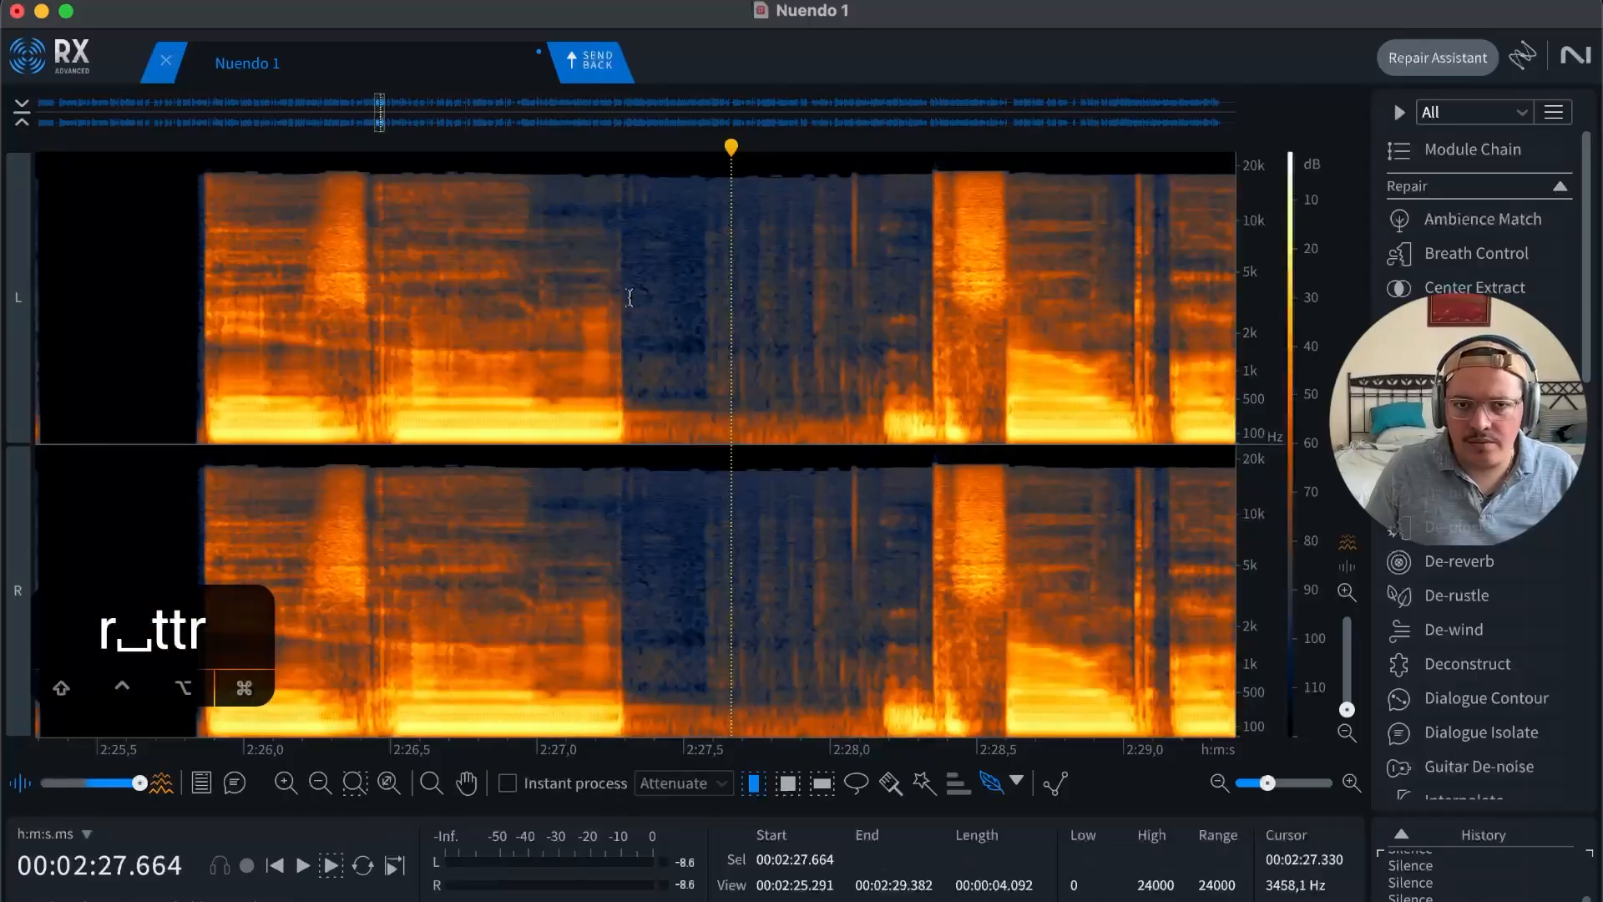
pyautogui.moveTo(620, 303); pyautogui.dragTo(938, 282)
pyautogui.hotkey('shift', 's')
# Step: Audition the silenced gap, apply Silence there again and play from 00:02:27.893 in an eight-second view
pyautogui.click(774, 301)
pyautogui.press('space')
pyautogui.press('space')
pyautogui.hotkey('shift', 's')
pyautogui.click(889, 280)
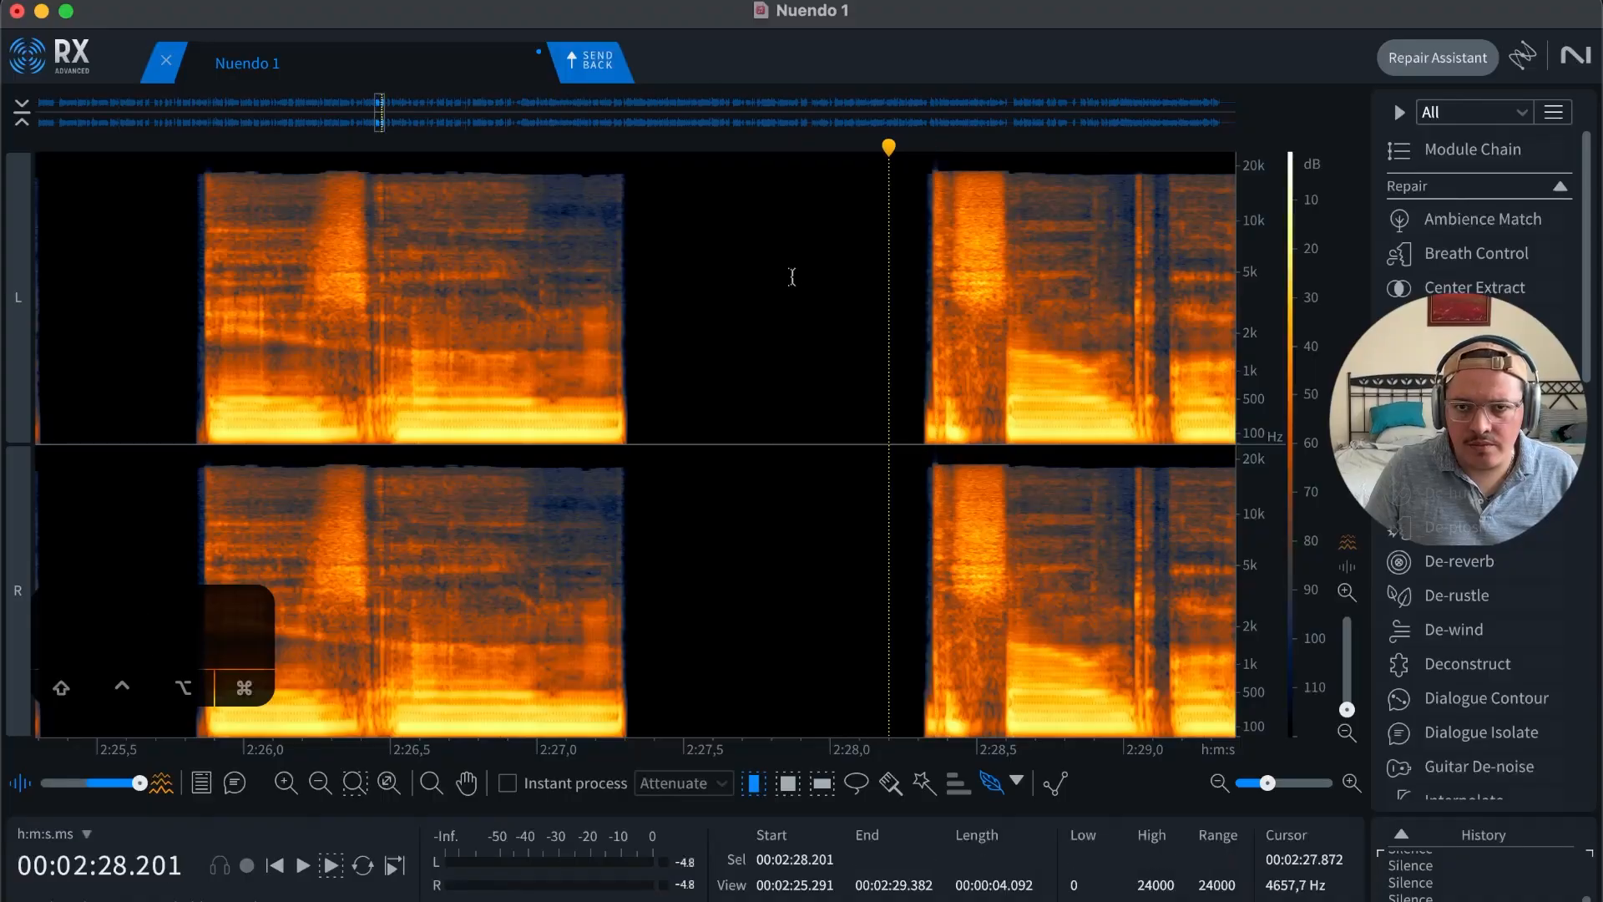
pyautogui.press('r')
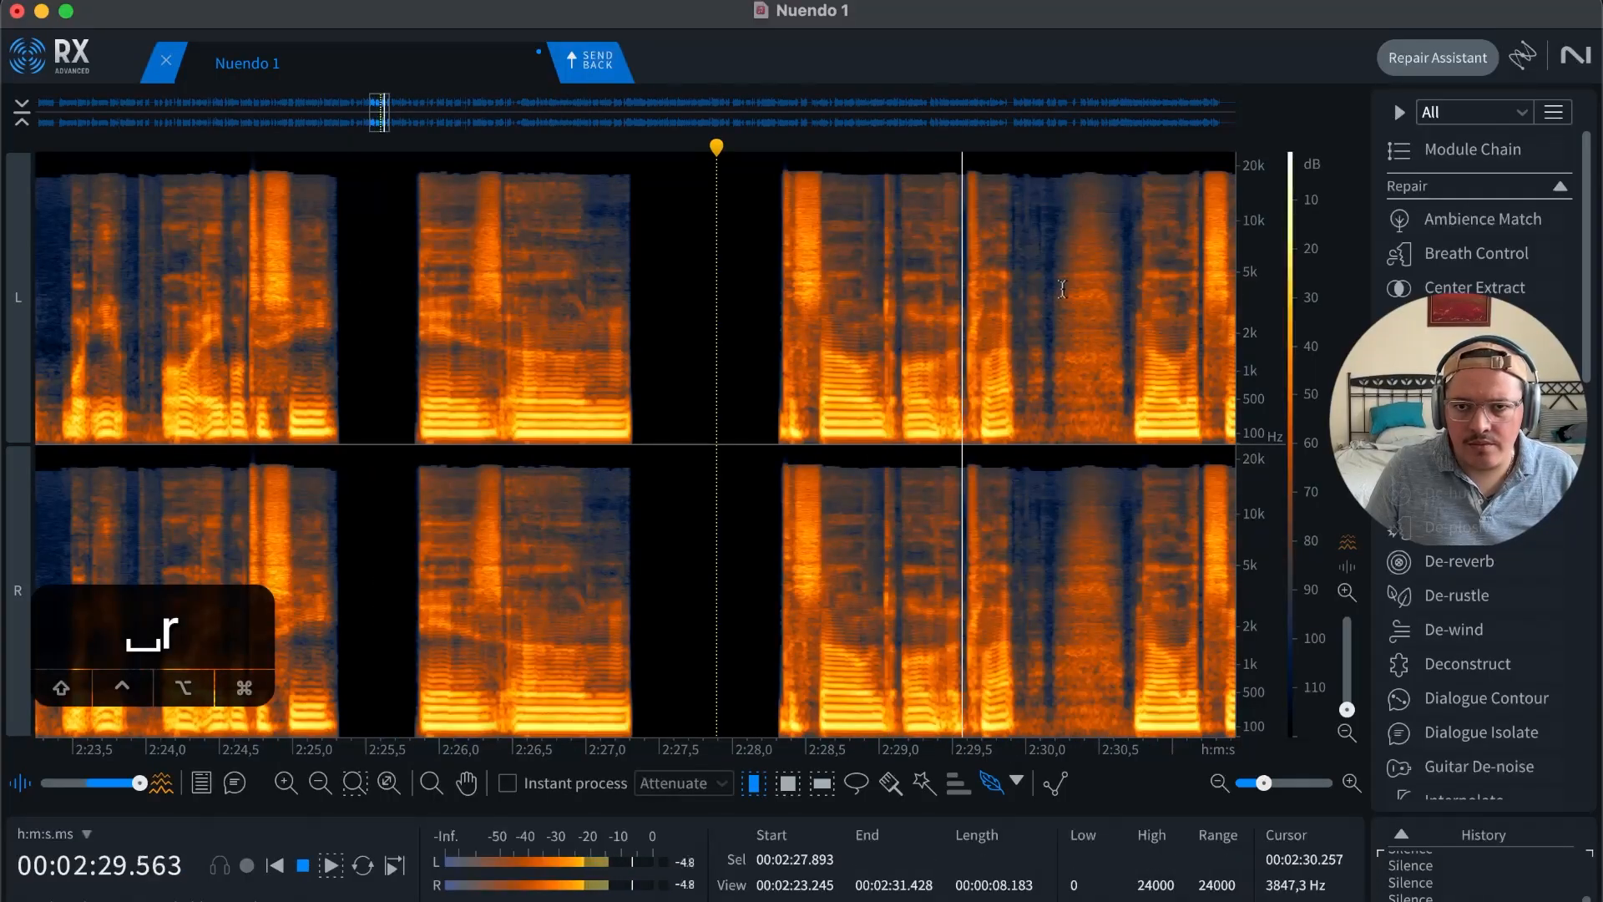
# Step: Stop playback, zoom in on the breath near 00:02:30.4 and silence it from about 00:02:30.17 to 00:02:30.73
pyautogui.press('space')
pyautogui.press('t')
pyautogui.press('t')
pyautogui.press('t')
pyautogui.press('r')
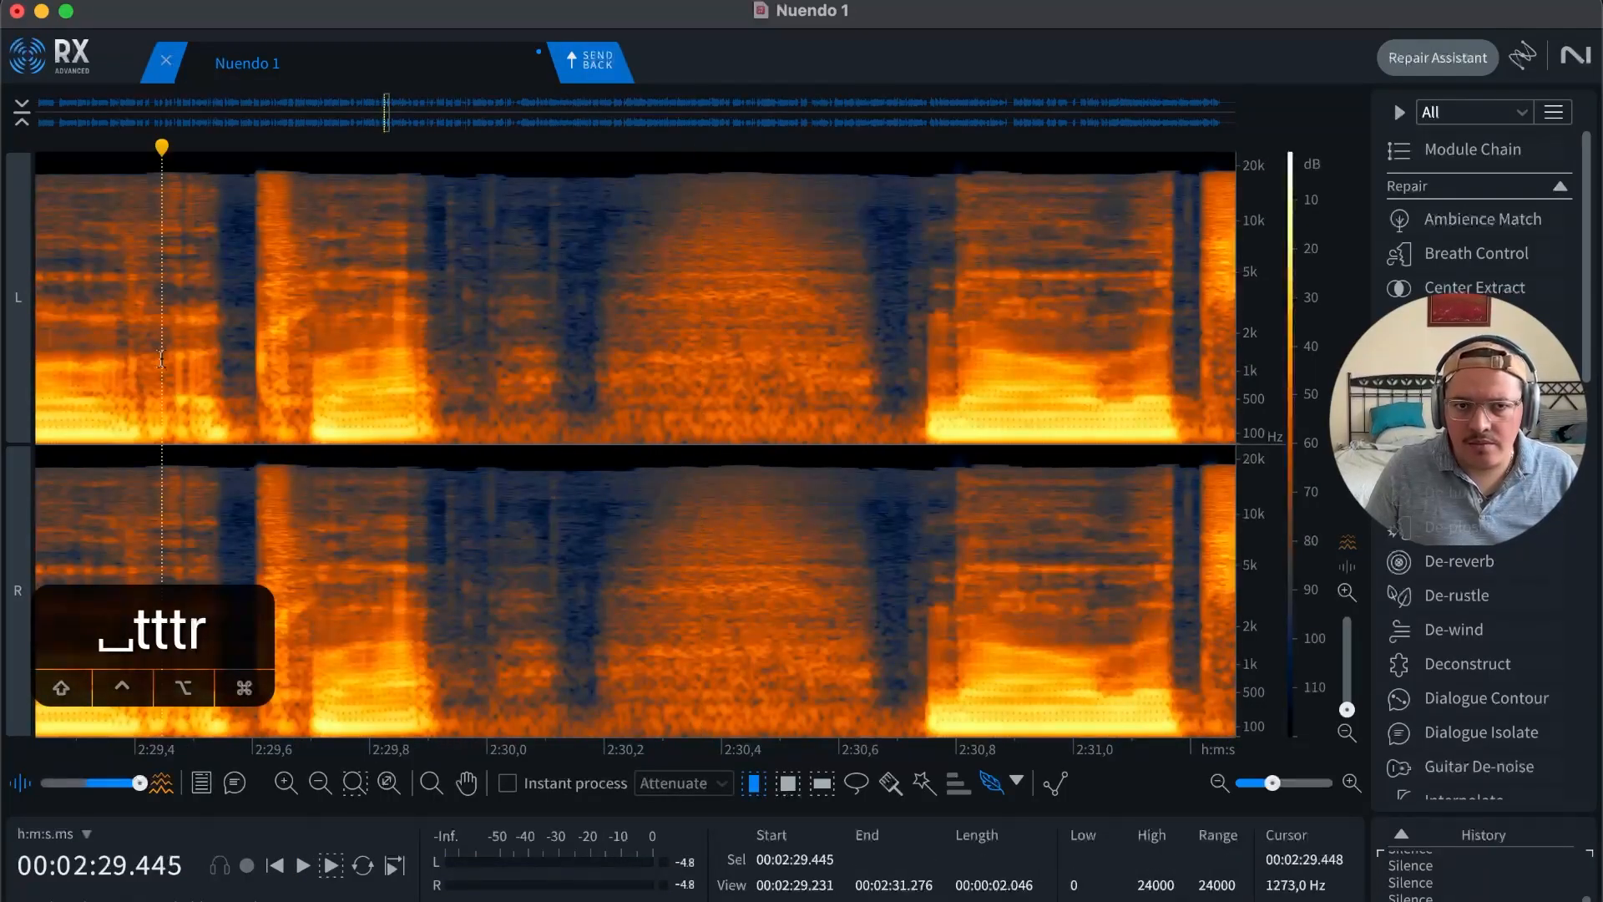
pyautogui.press('space')
pyautogui.press('space')
pyautogui.moveTo(587, 310); pyautogui.dragTo(913, 295)
pyautogui.press('Delete')
# Step: Audition the recording from 00:02:30.577 and examine the speech around 00:02:37.070 in a two-second view
pyautogui.click(824, 305)
pyautogui.press('space')
pyautogui.press('r')
pyautogui.press('r')
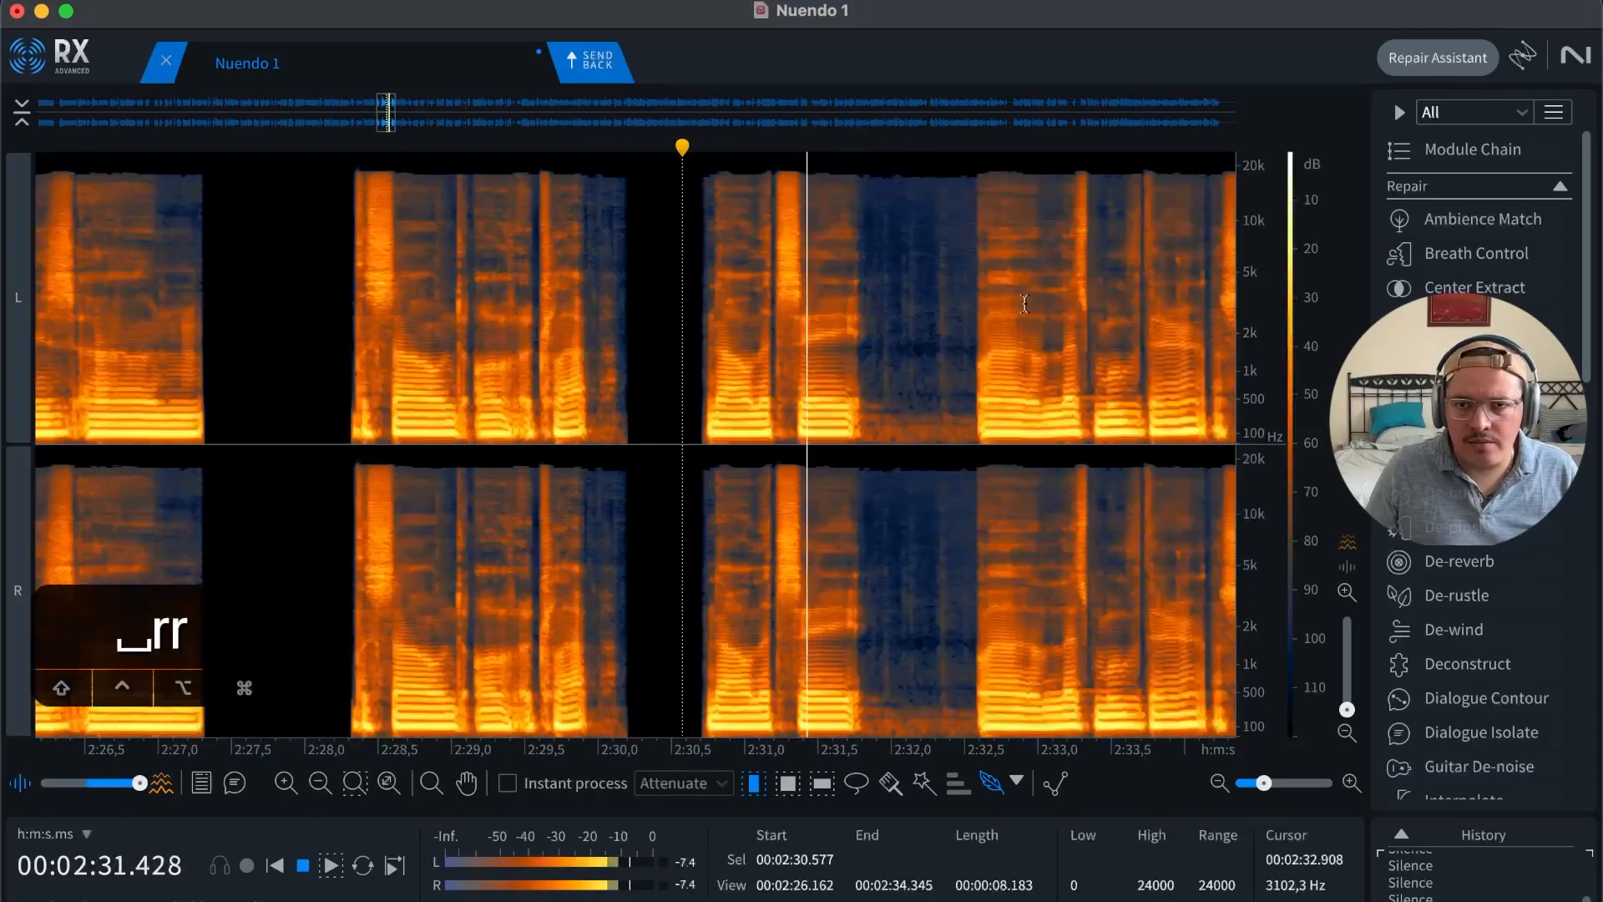
pyautogui.press('r')
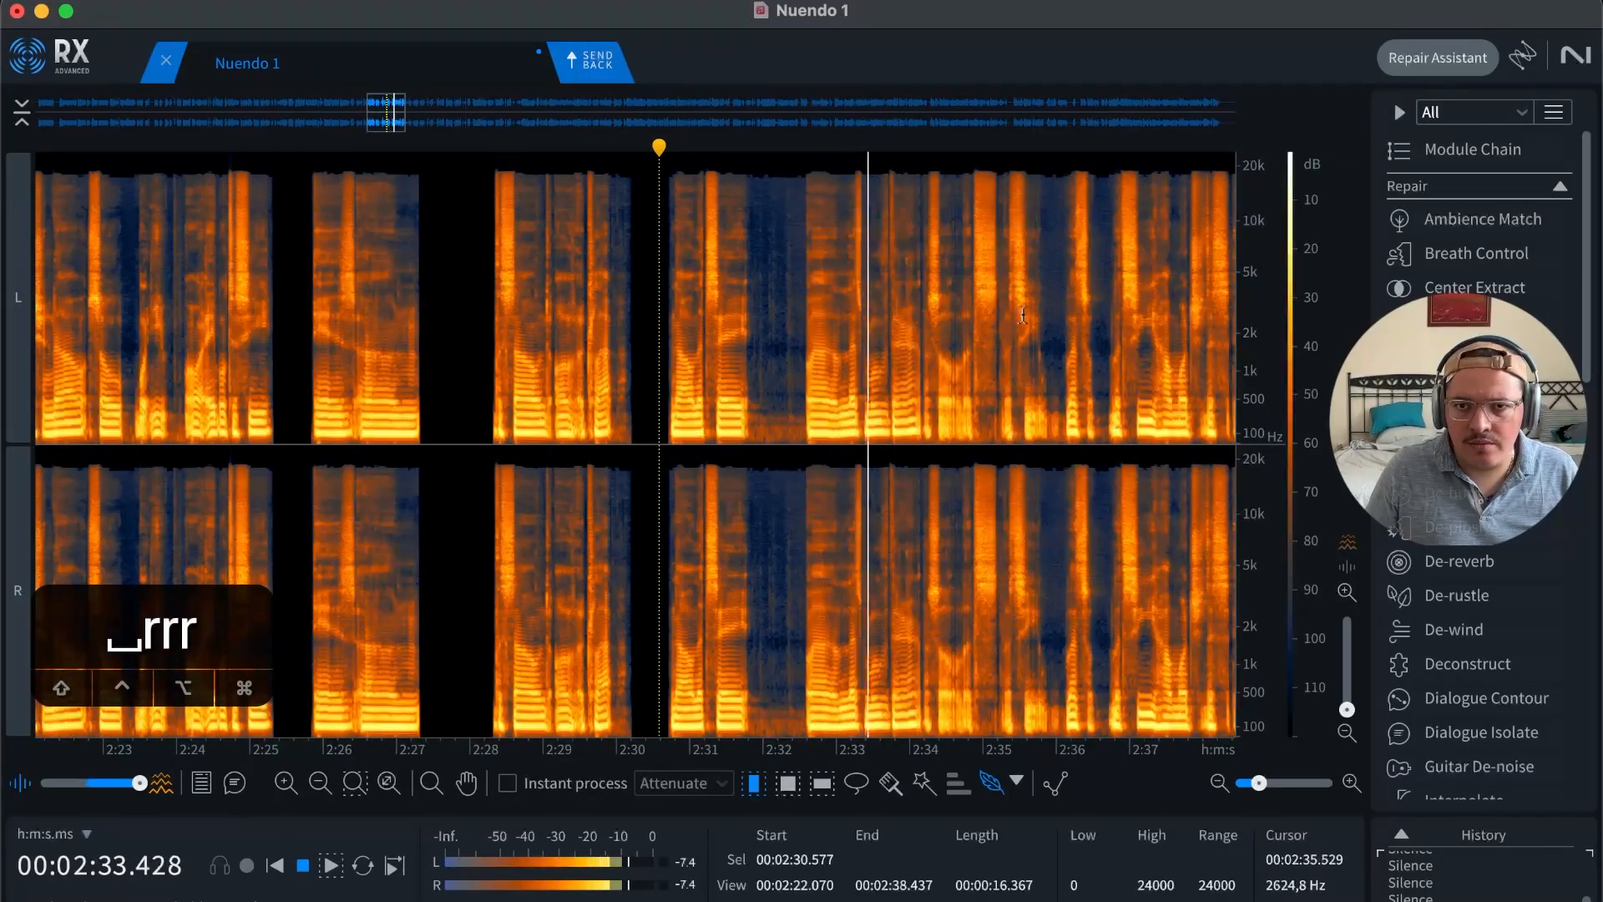
pyautogui.press('r')
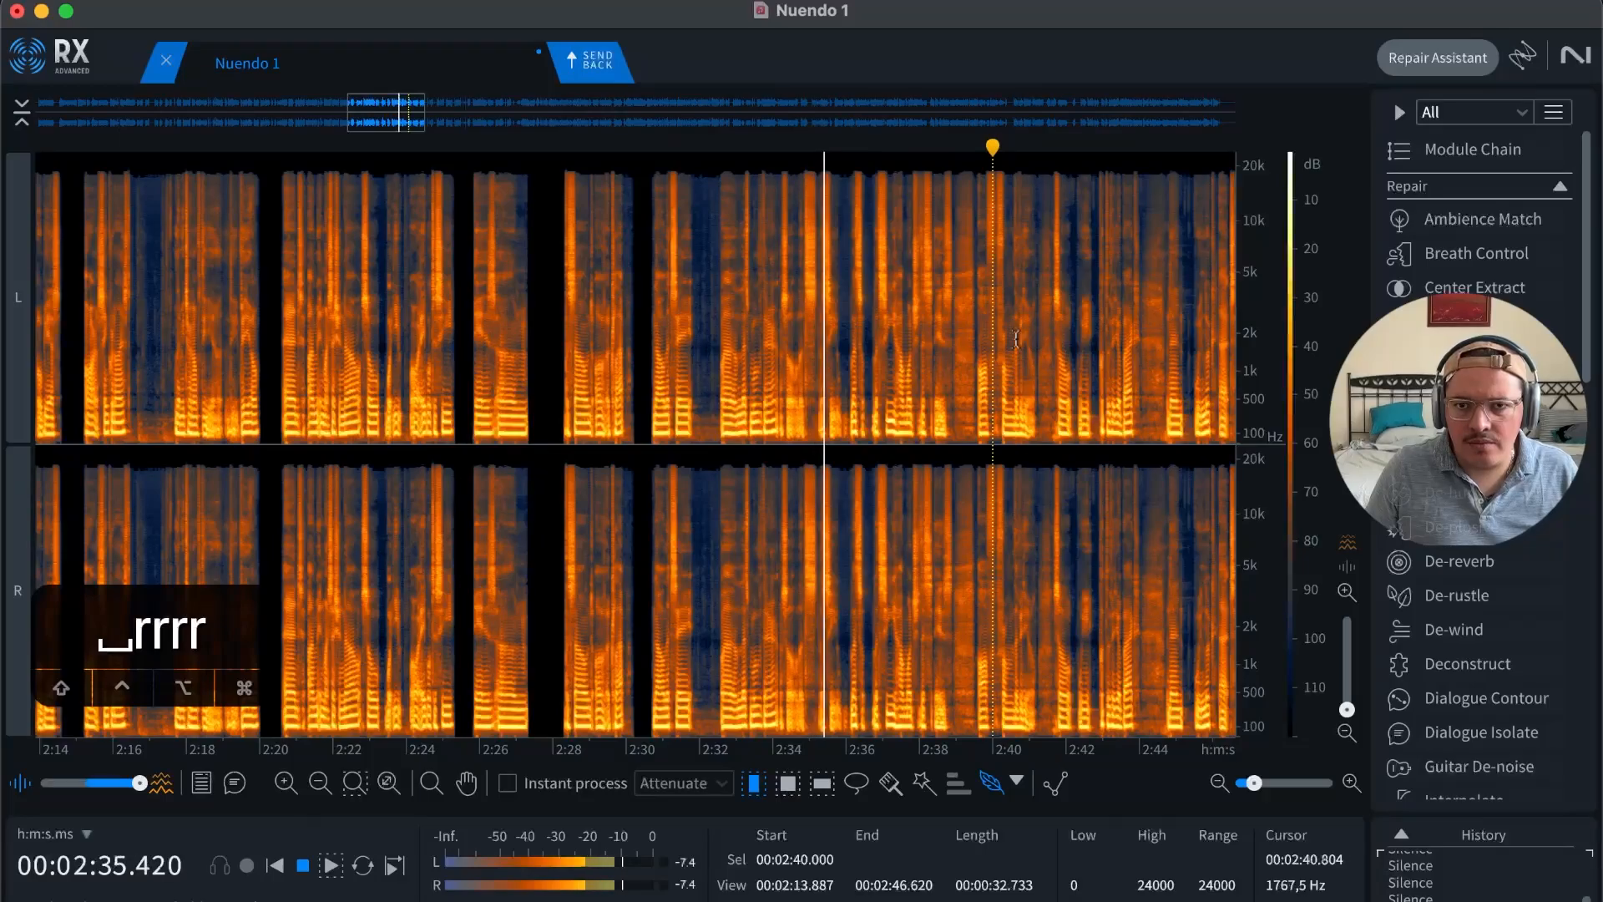
pyautogui.press('t')
pyautogui.press('t')
pyautogui.press('t')
pyautogui.press('t')
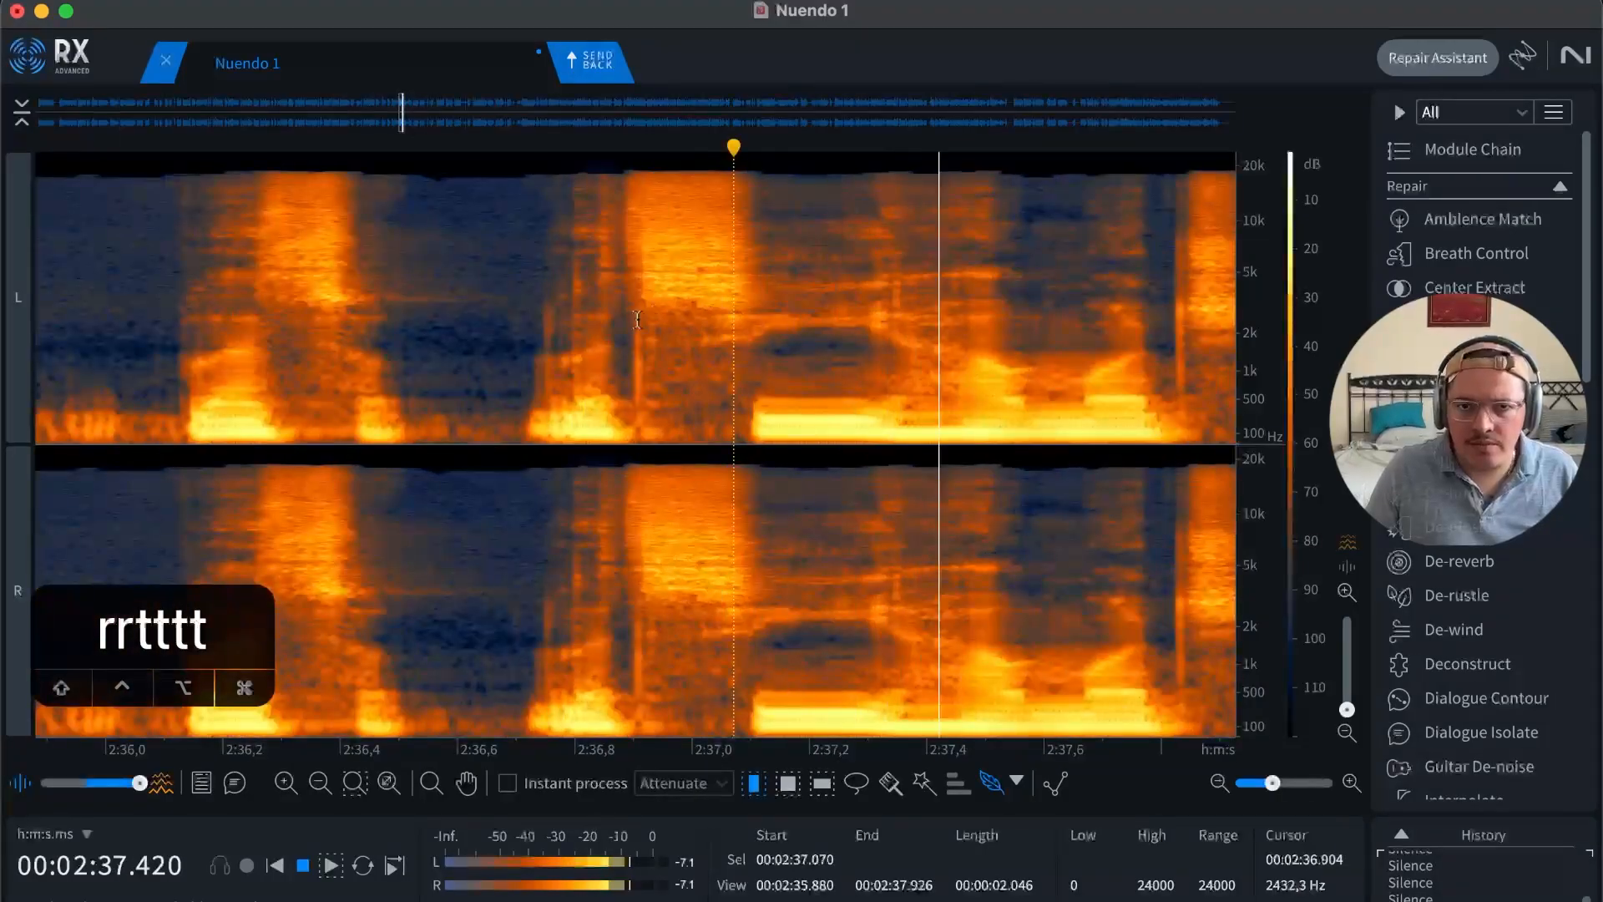
# Step: Stop playback at the breath near 00:02:39.2 and silence it from about 00:02:38.90 to 00:02:39.57
pyautogui.press('r')
pyautogui.press('r')
pyautogui.press('t')
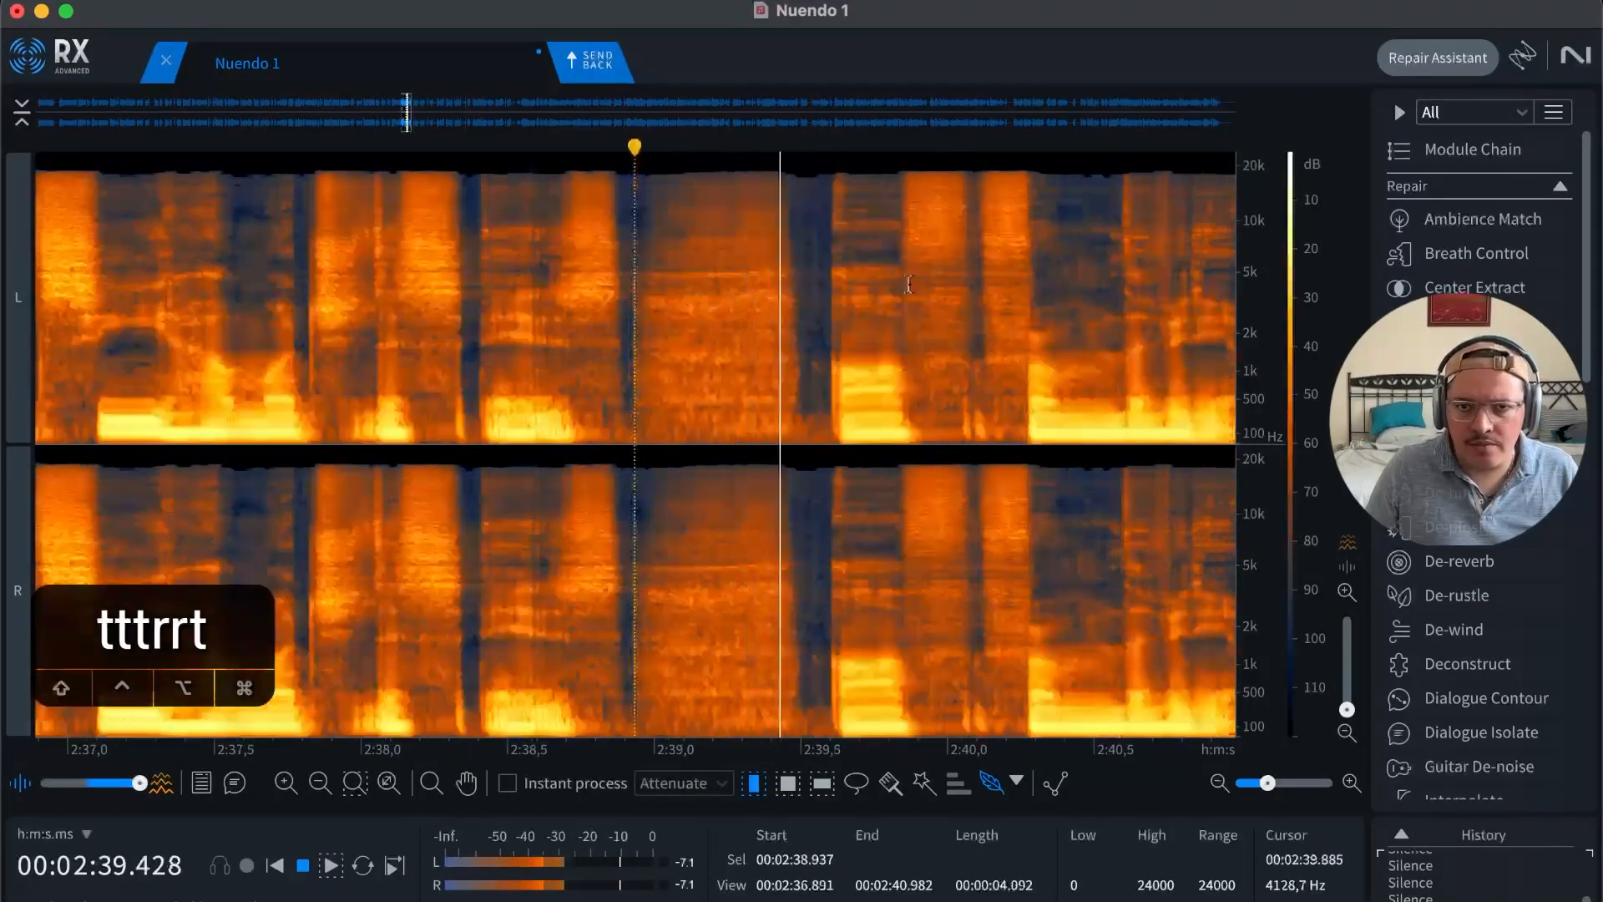
pyautogui.press('t')
pyautogui.press('t')
pyautogui.press('r')
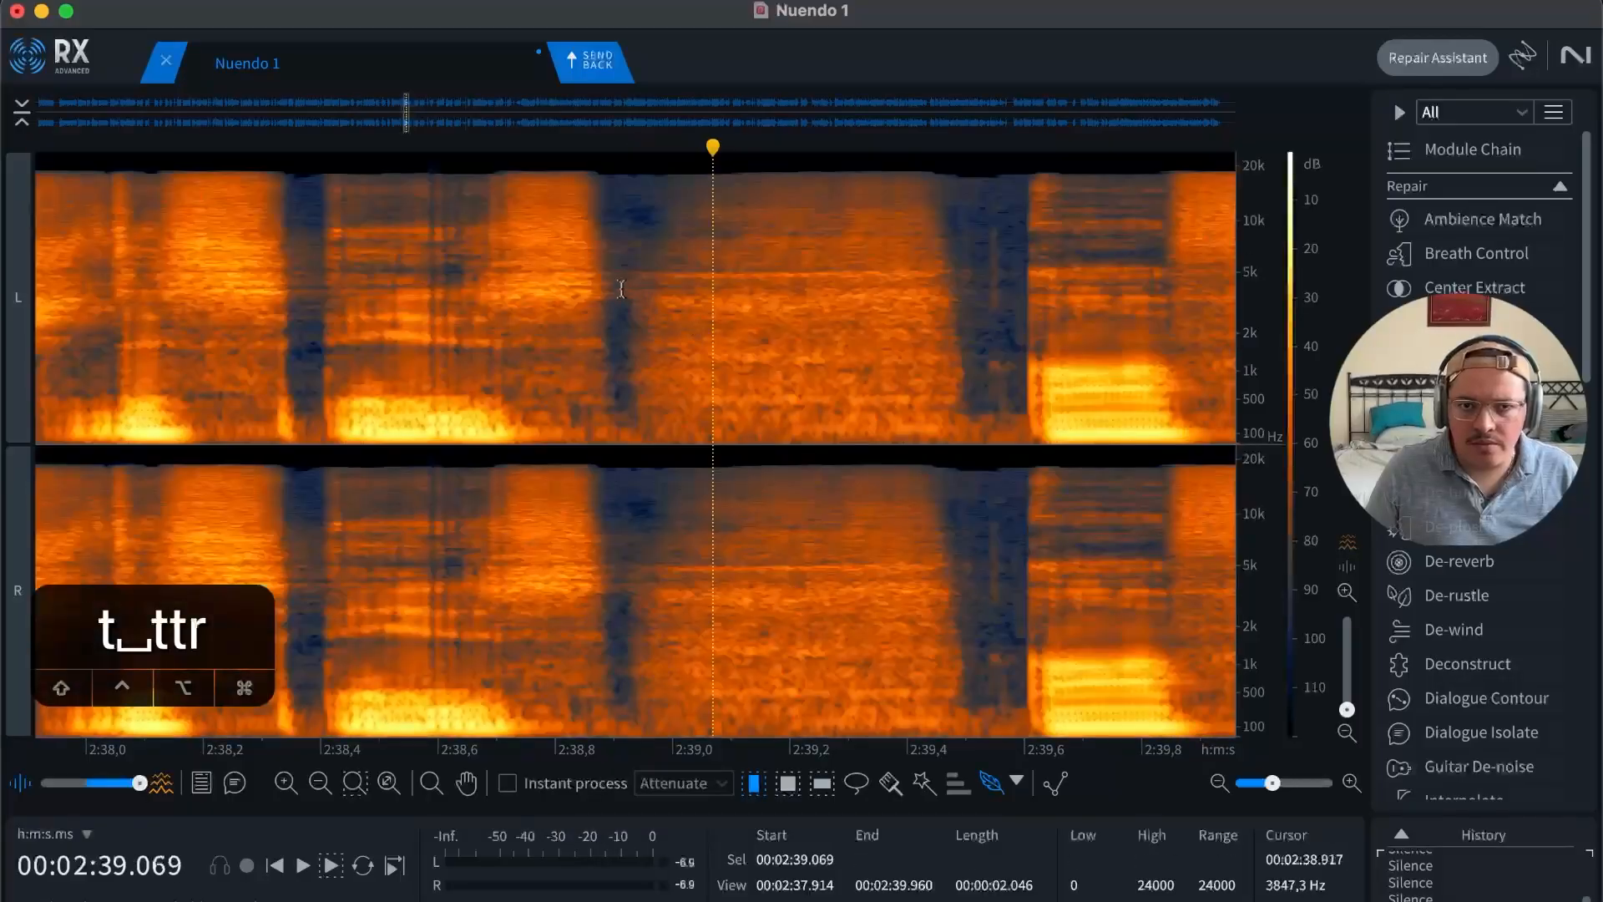
pyautogui.moveTo(611, 283); pyautogui.dragTo(1007, 262)
pyautogui.hotkey('shift', 'Delete')
# Step: Audition the silenced gap from 00:02:39.434 in a wider view
pyautogui.click(927, 269)
pyautogui.press('r')
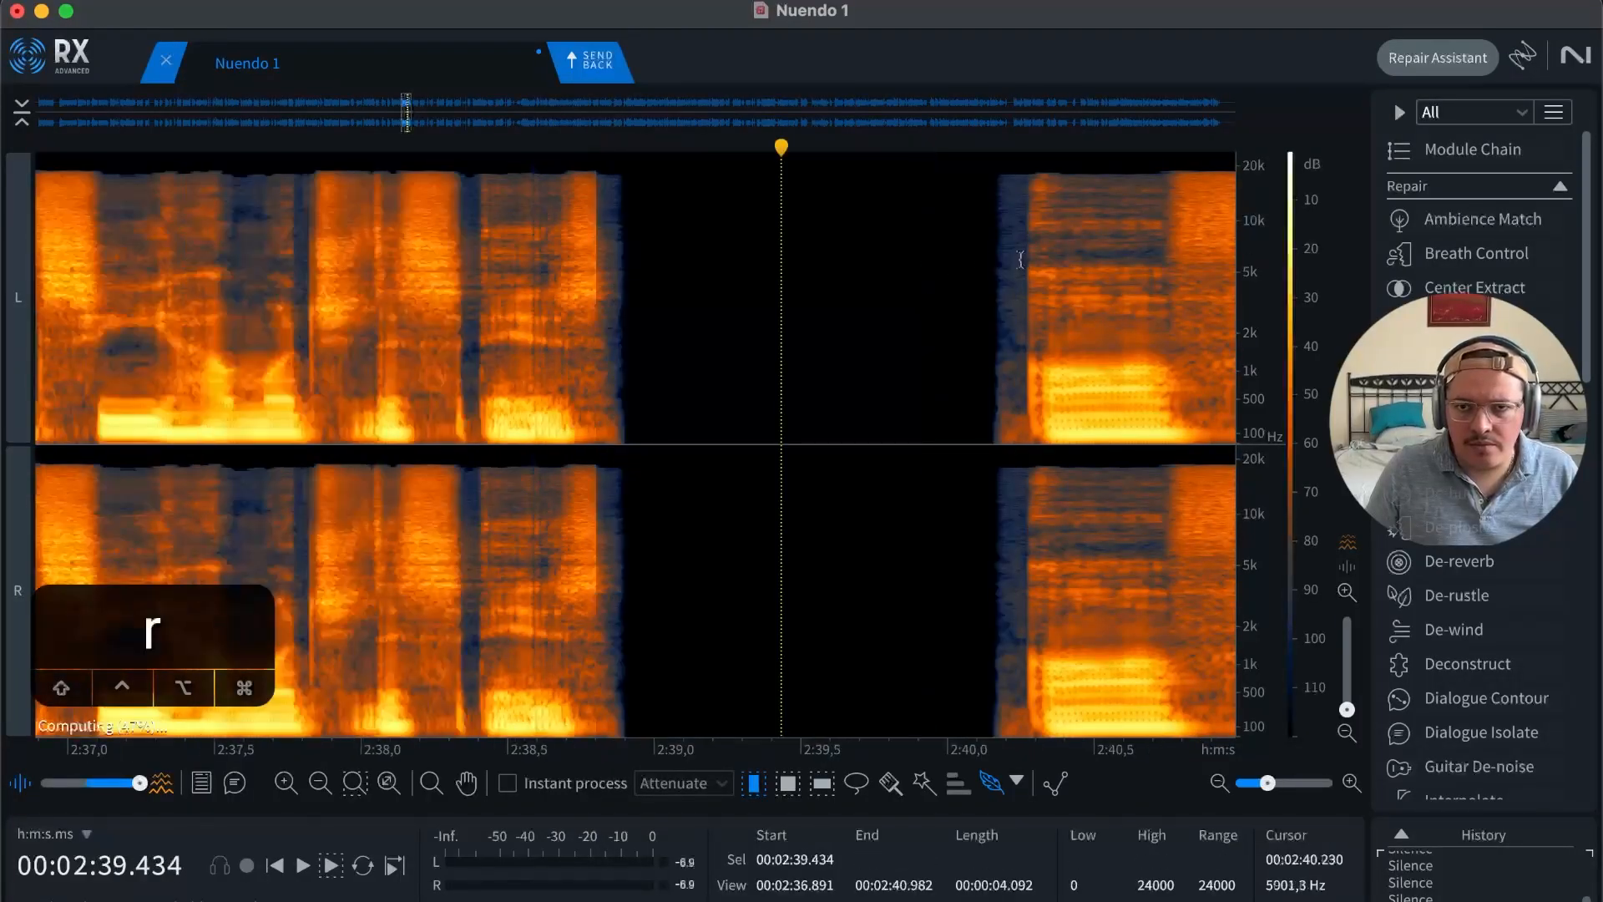
pyautogui.press('space')
pyautogui.press('r')
# Step: Zoom in on the breath near 00:02:41.4 and silence it from about 00:02:41.22 to 00:02:41.67
pyautogui.press('t')
pyautogui.press('t')
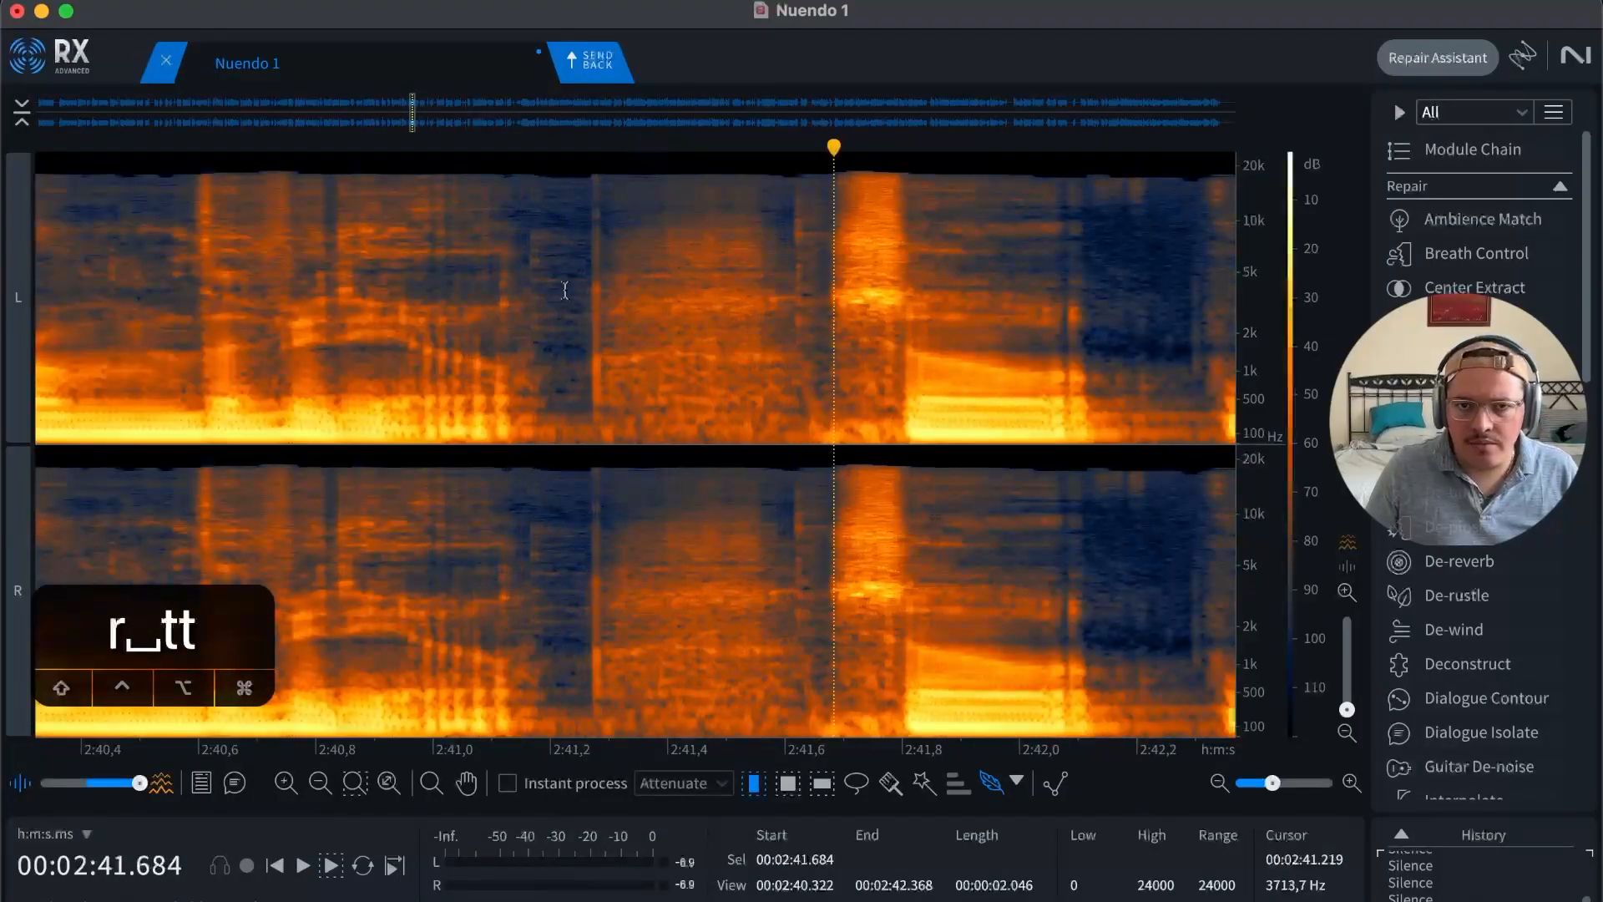
pyautogui.moveTo(564, 282); pyautogui.dragTo(825, 278)
pyautogui.hotkey('shift', 's')
# Step: Audition the edit from 00:02:41.557 and zoom out to an eight-second view
pyautogui.click(760, 278)
pyautogui.press('r')
pyautogui.press('space')
pyautogui.press('r')
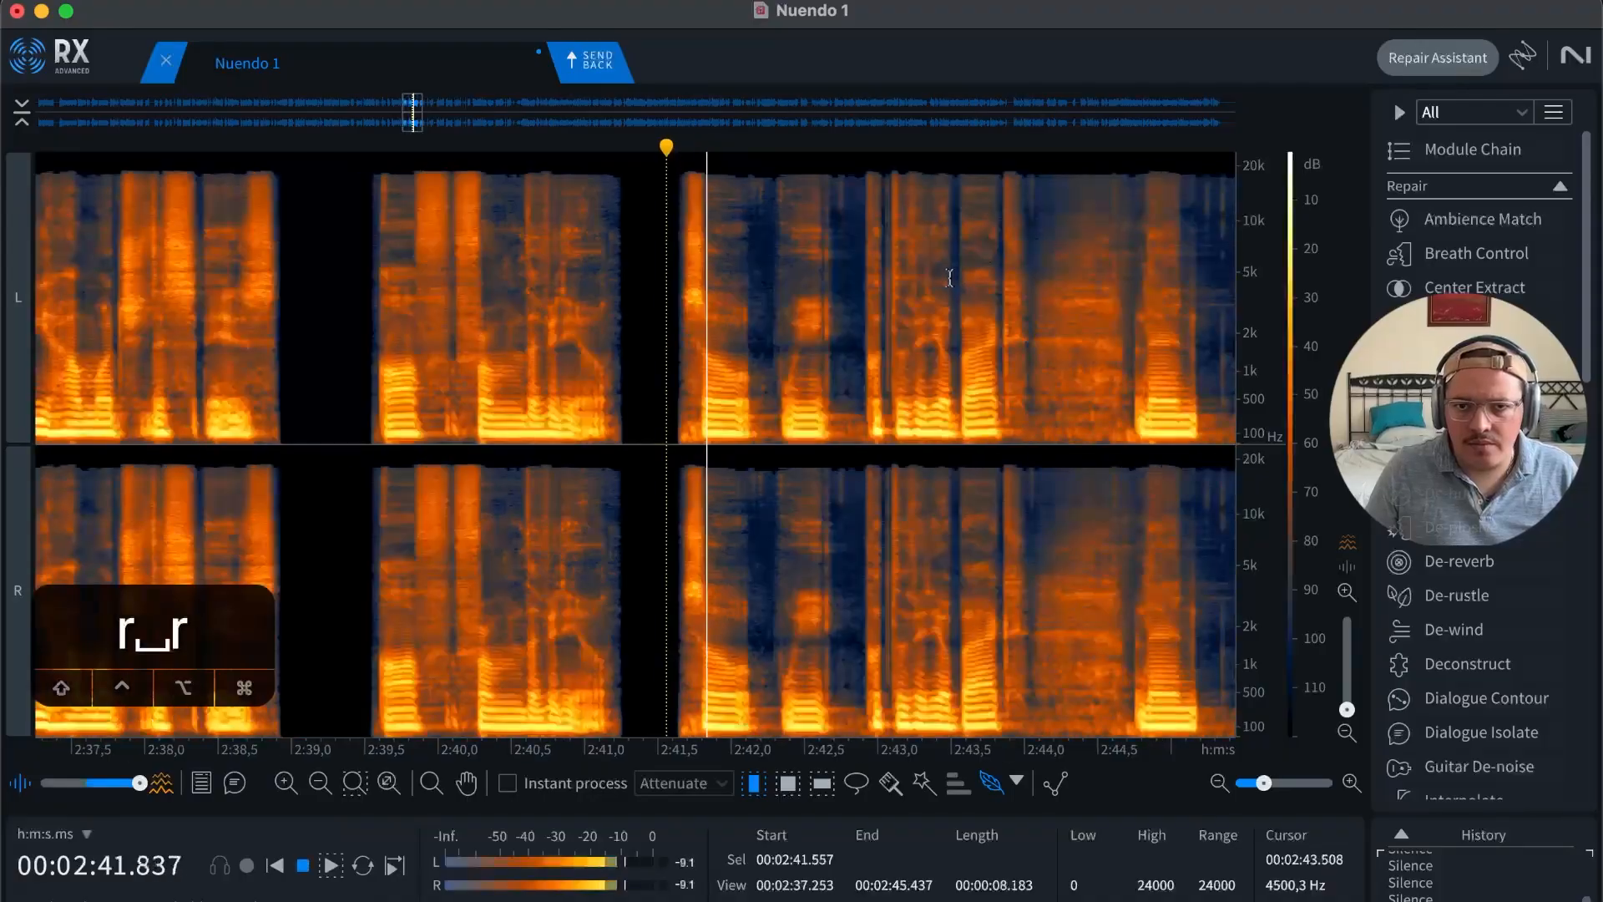
# Step: Stop playback, zoom in on the breath near 00:02:44.4 and silence it from about 00:02:44.04 to 00:02:44.75
pyautogui.click(1055, 289)
pyautogui.press('t')
pyautogui.press('space')
pyautogui.press('t')
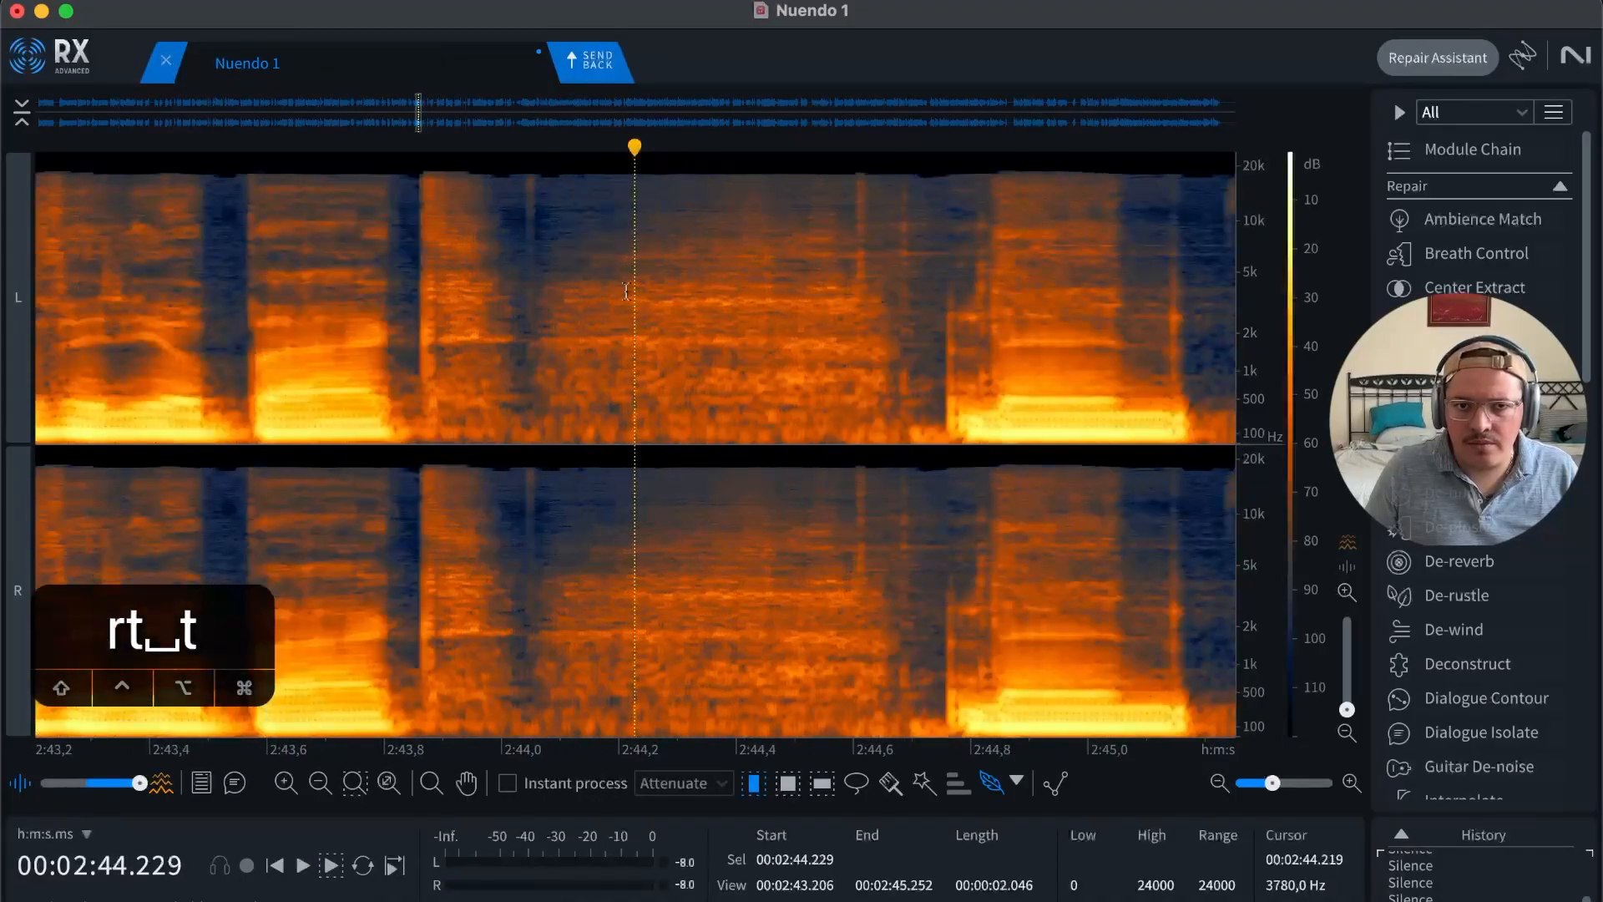
pyautogui.moveTo(526, 301); pyautogui.dragTo(939, 300)
pyautogui.hotkey('shift', 's')
# Step: Audition the recording from 00:02:44.659 and zoom out to a sixteen-second view
pyautogui.click(887, 301)
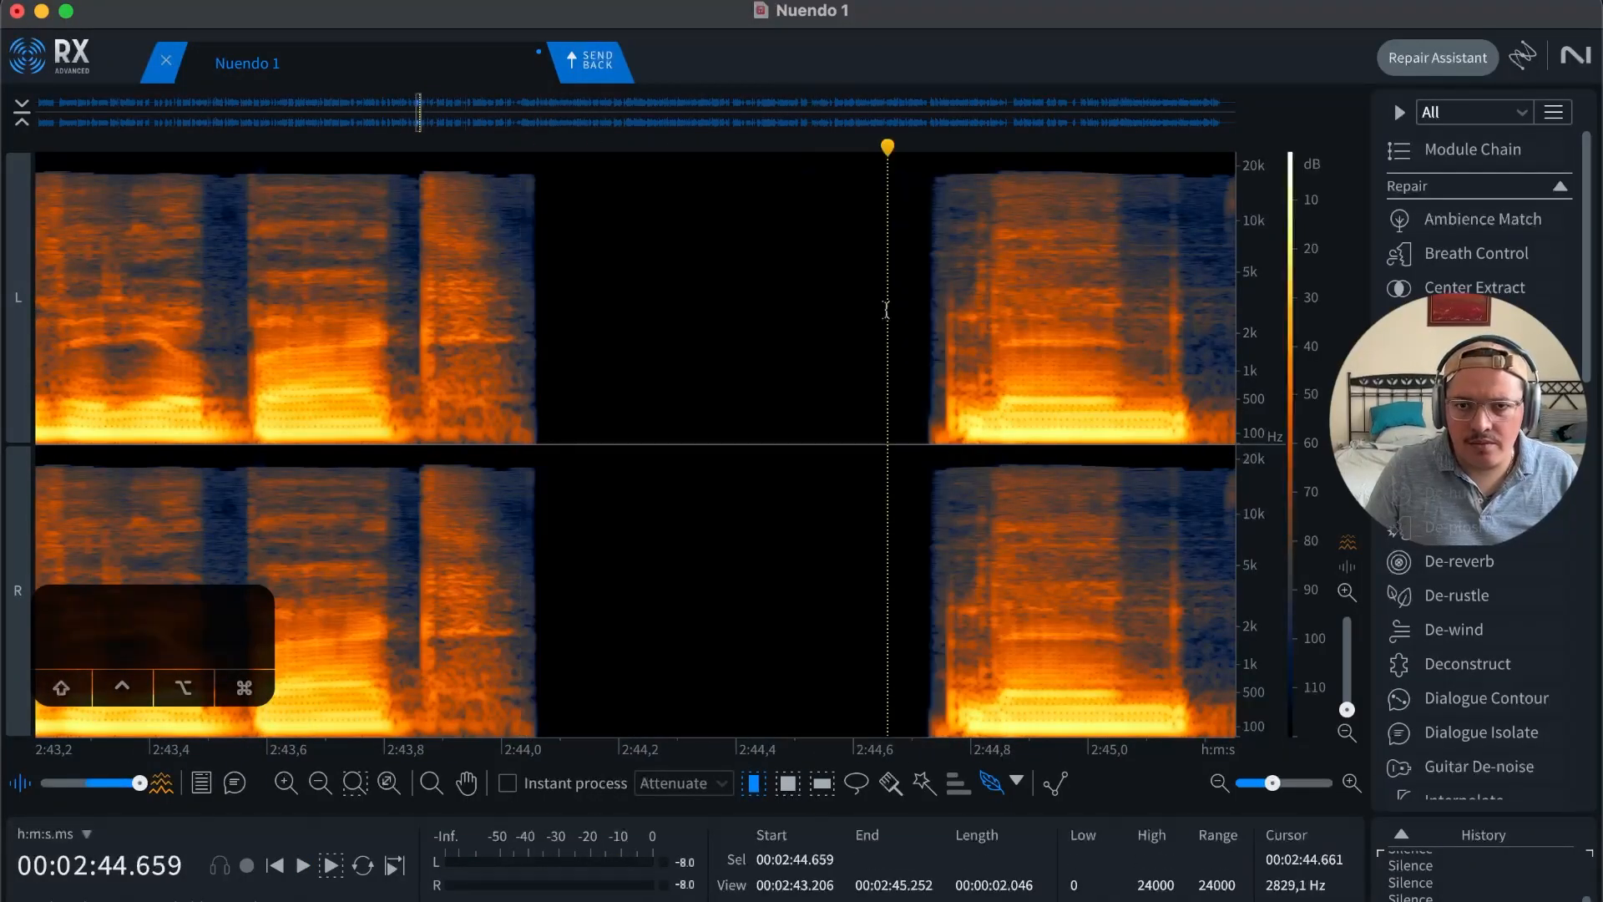
pyautogui.press('r')
pyautogui.press('space')
pyautogui.press('r')
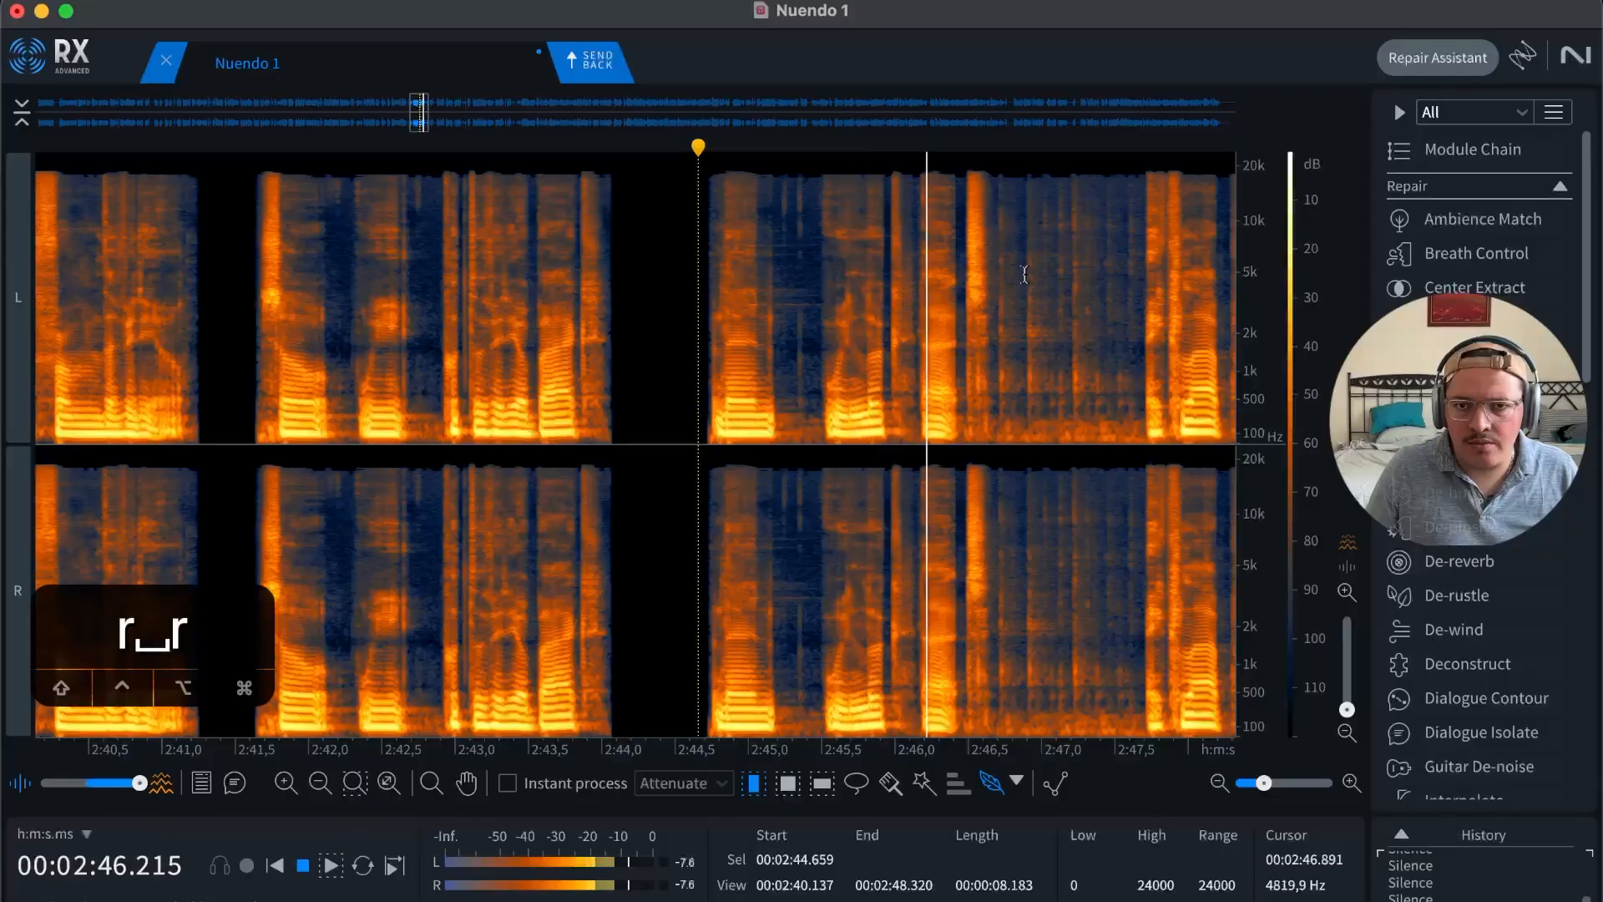
pyautogui.press('r')
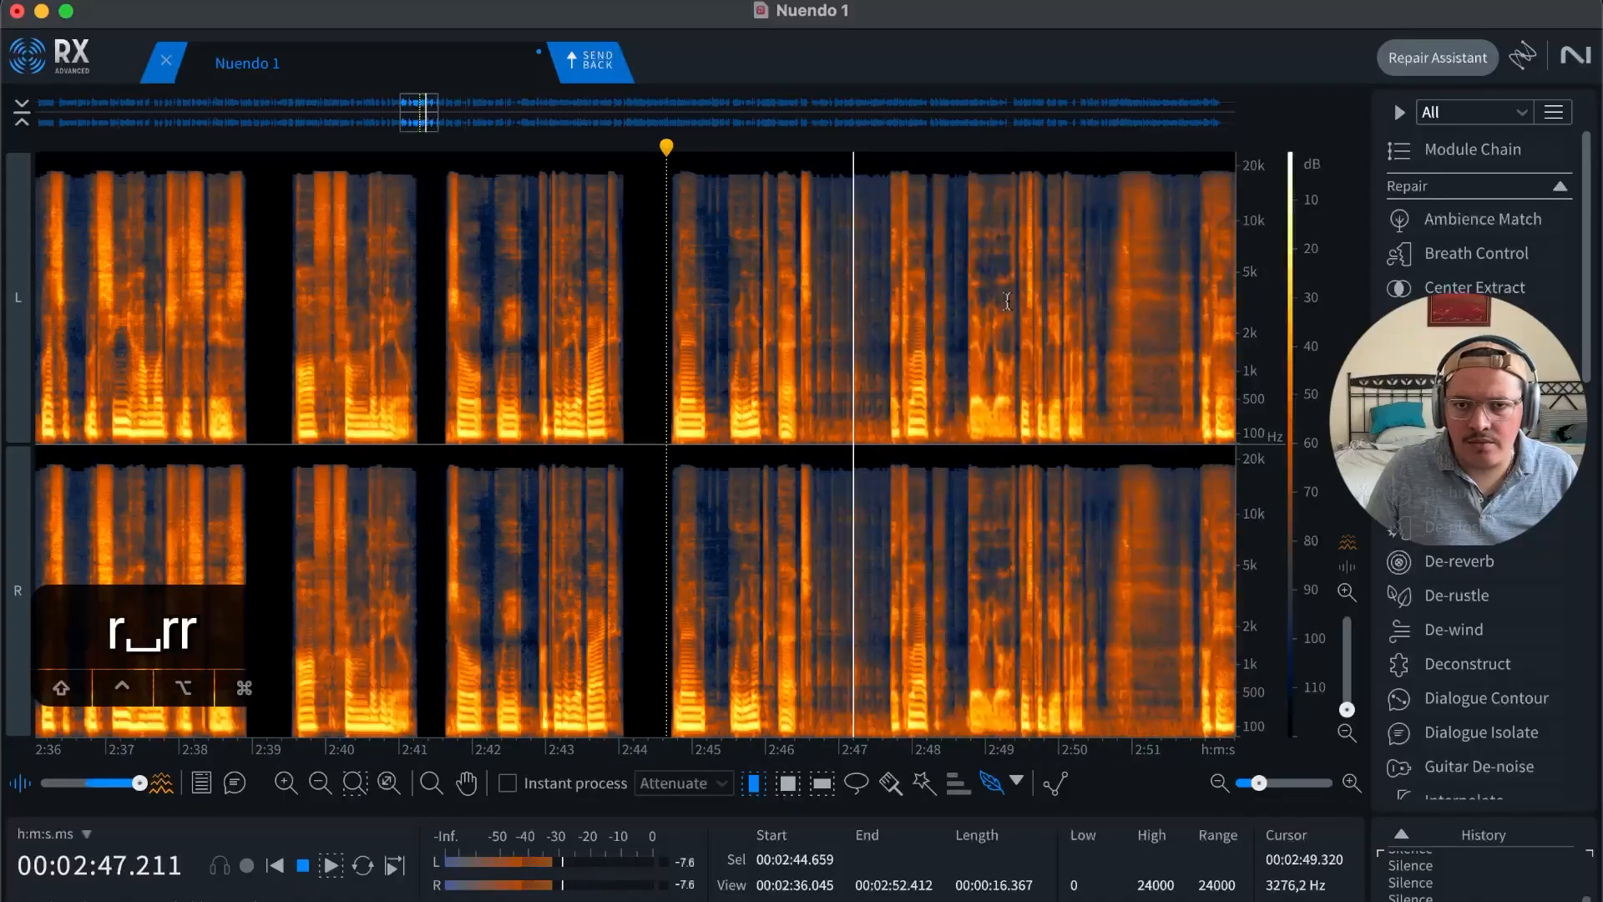
# Step: Audition the breath from 00:02:50.645 in a four-second view and silence it from about 00:02:50.6 to 00:02:51.9
pyautogui.press('space')
pyautogui.click(1117, 303)
pyautogui.press('t')
pyautogui.press('t')
pyautogui.press('t')
pyautogui.press('space')
pyautogui.press('r')
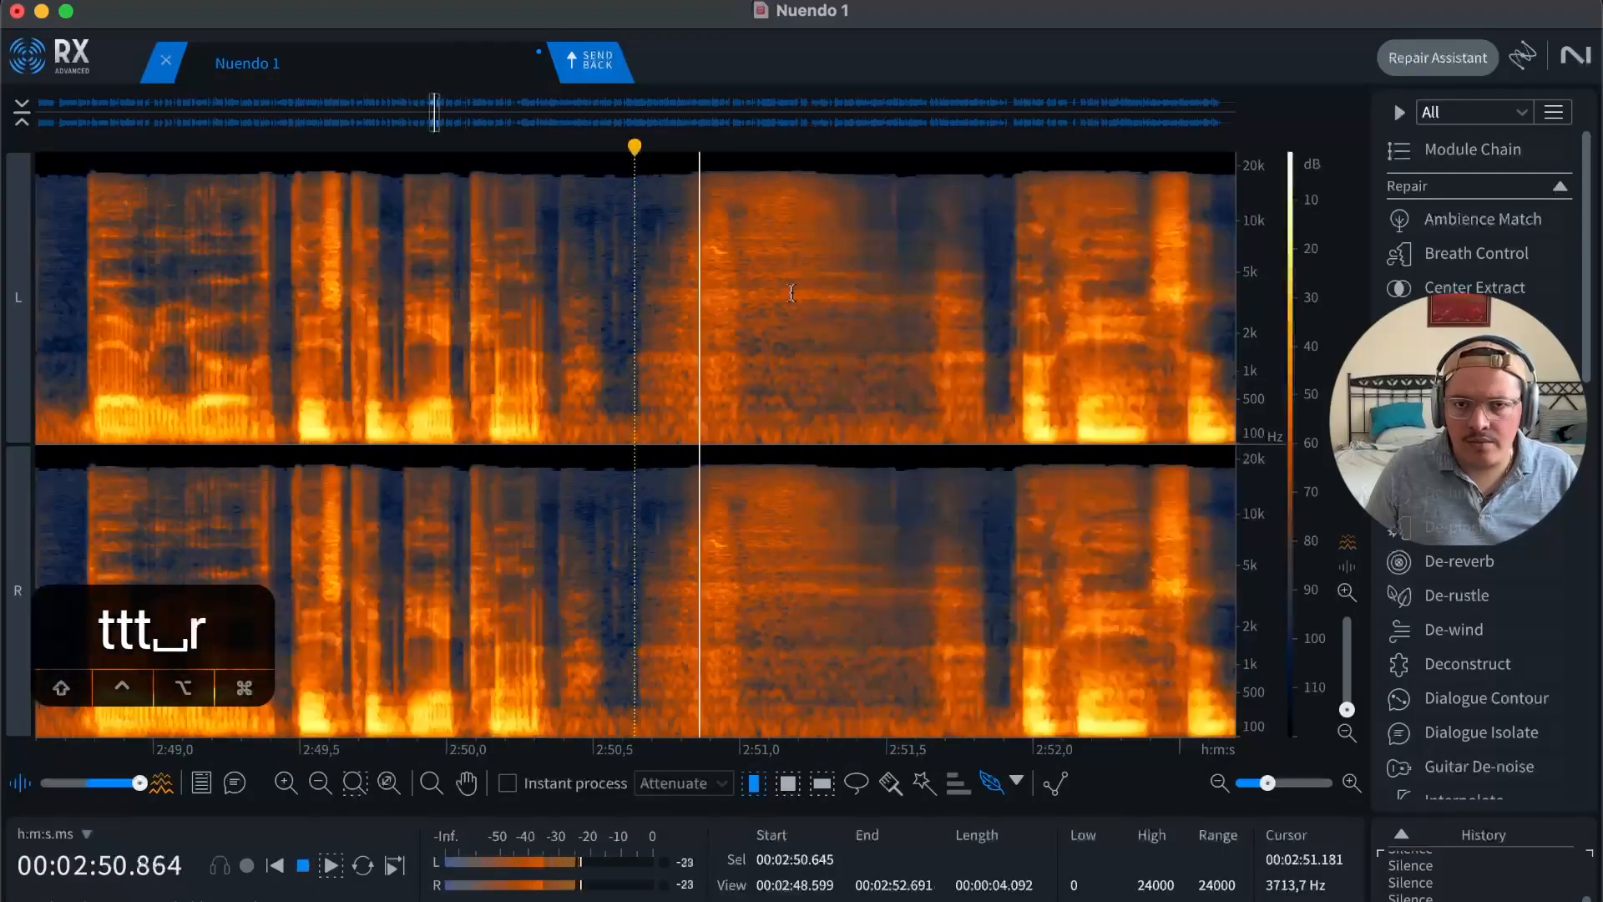
pyautogui.press('space')
pyautogui.moveTo(624, 311); pyautogui.dragTo(1004, 286)
pyautogui.press('BackSpace')
# Step: Audition the edit from 00:02:49.754 and bring the breath near 00:02:59 into a four-second view
pyautogui.click(375, 343)
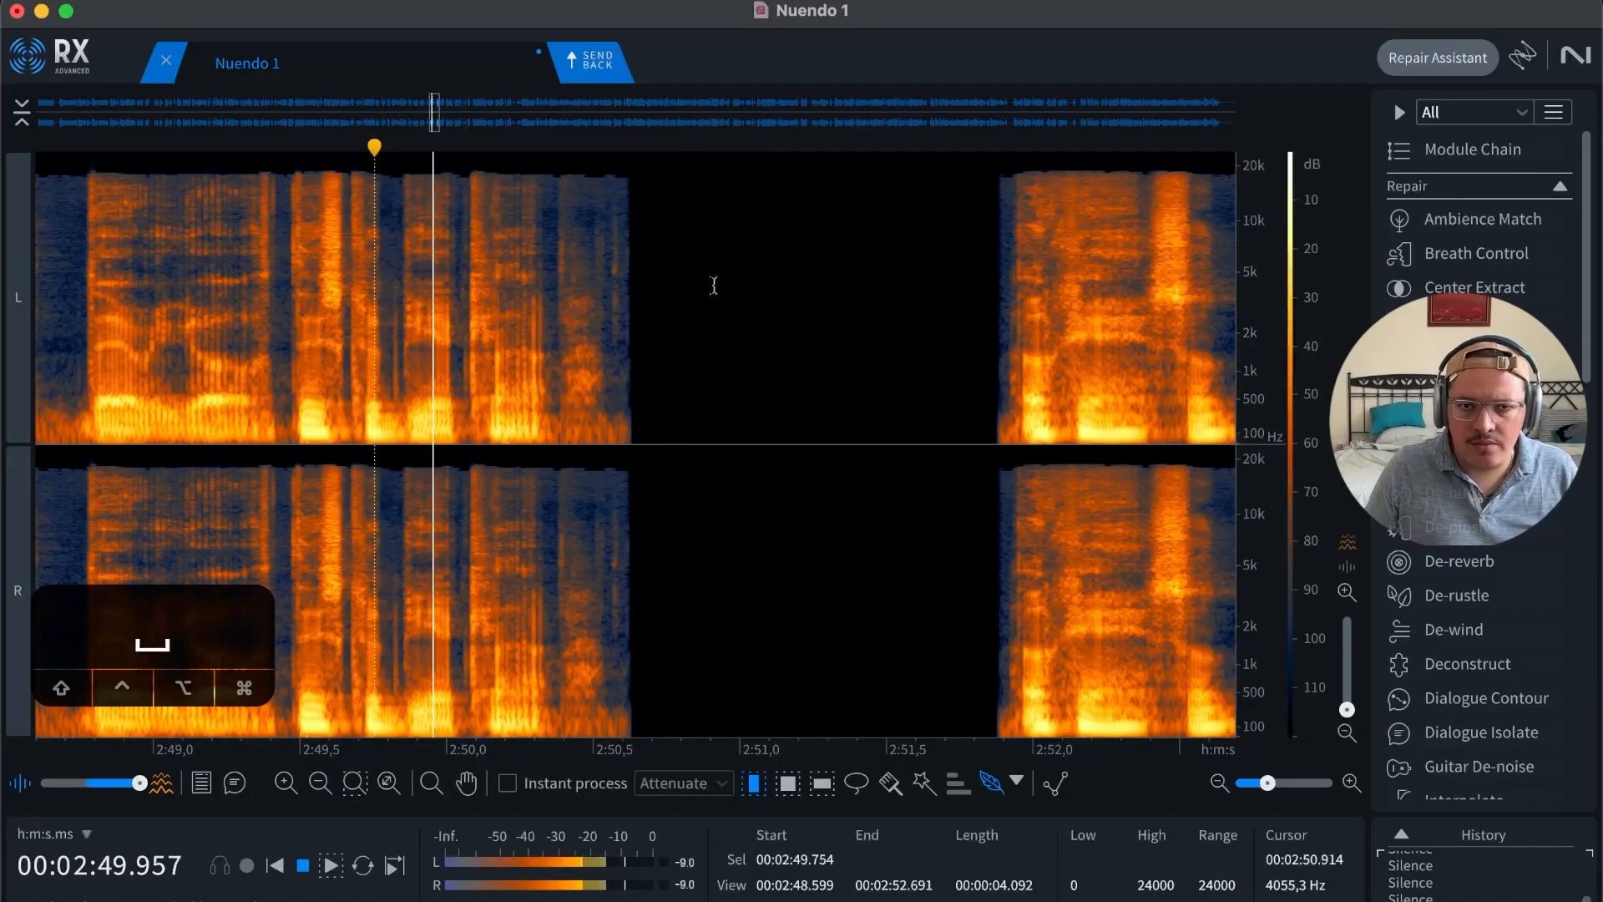
pyautogui.press('r')
pyautogui.press('r')
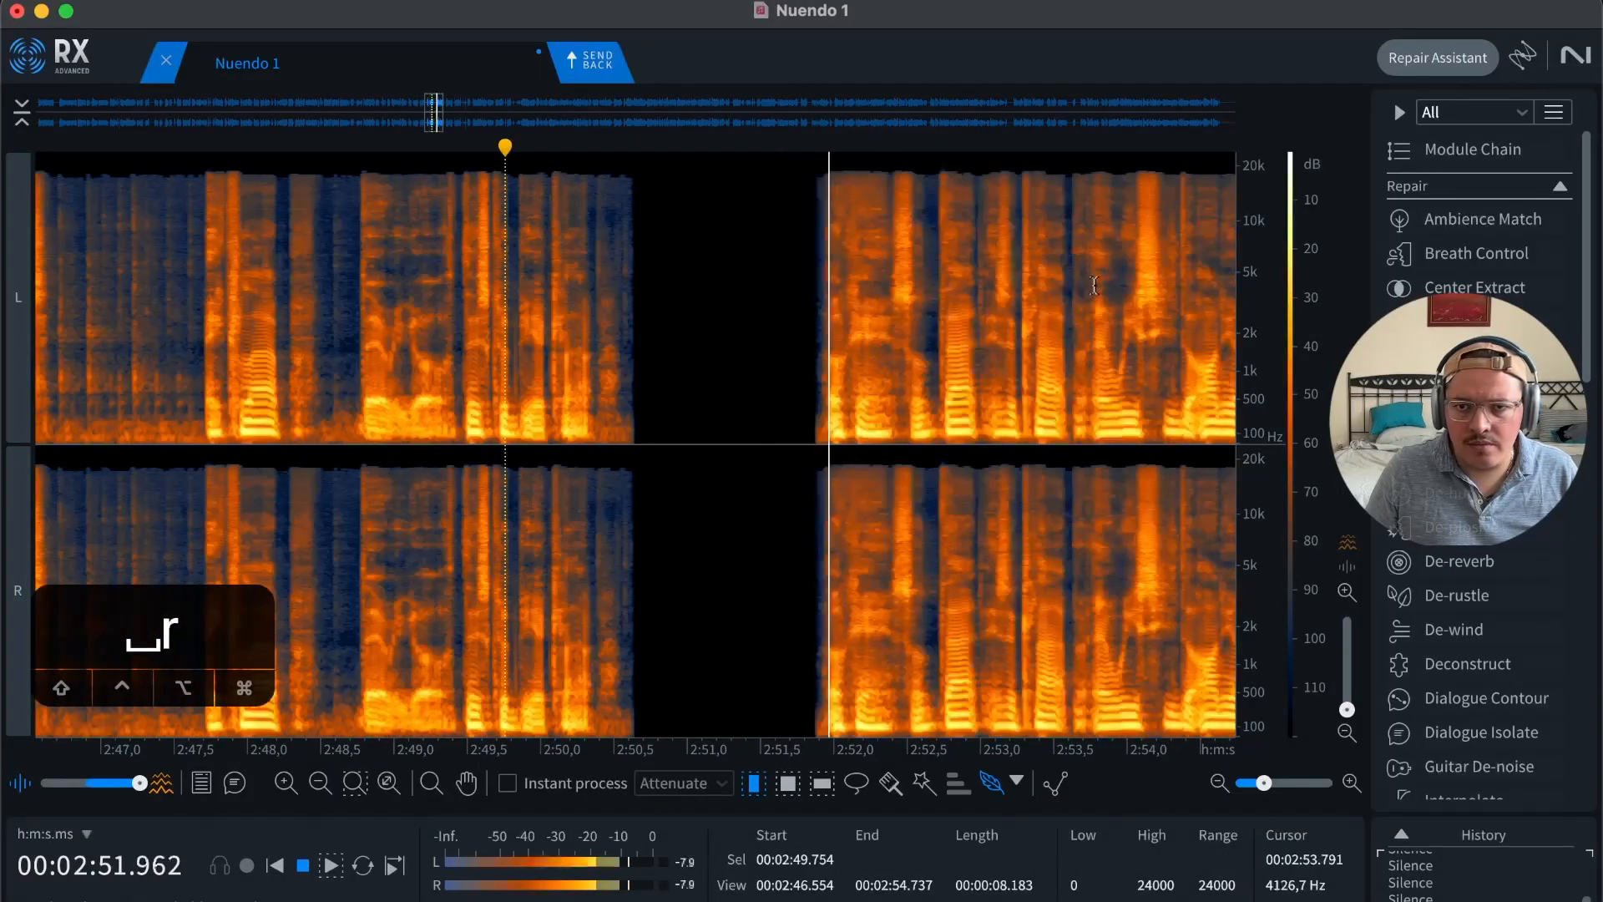
pyautogui.moveTo(980, 302); pyautogui.dragTo(984, 302)
pyautogui.click(1020, 302)
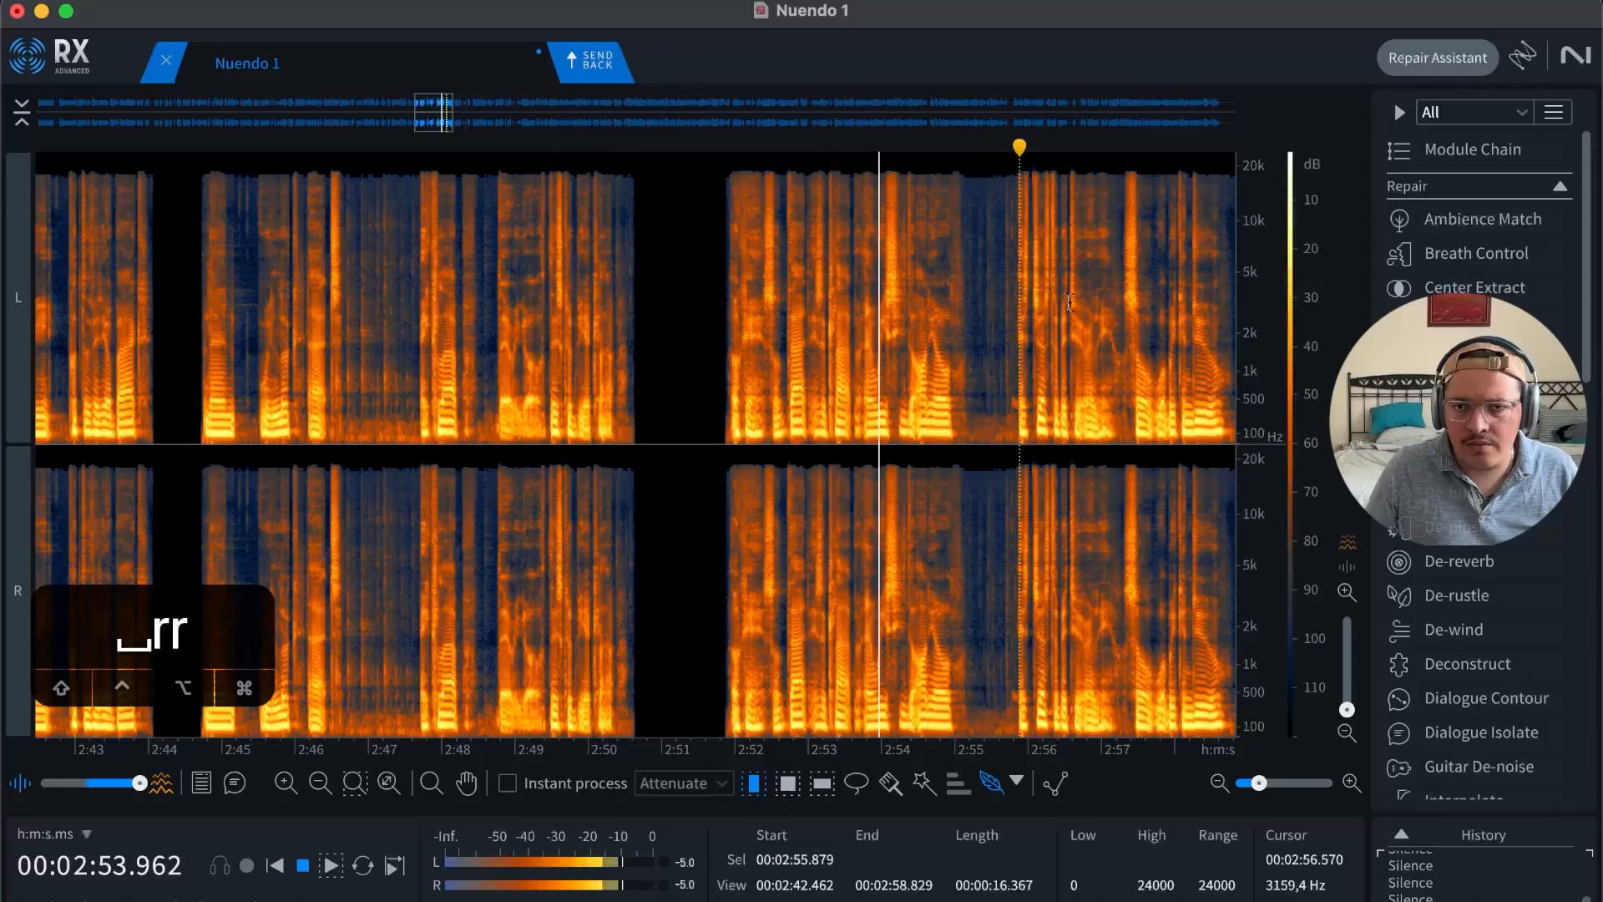
pyautogui.click(1085, 303)
pyautogui.press('r')
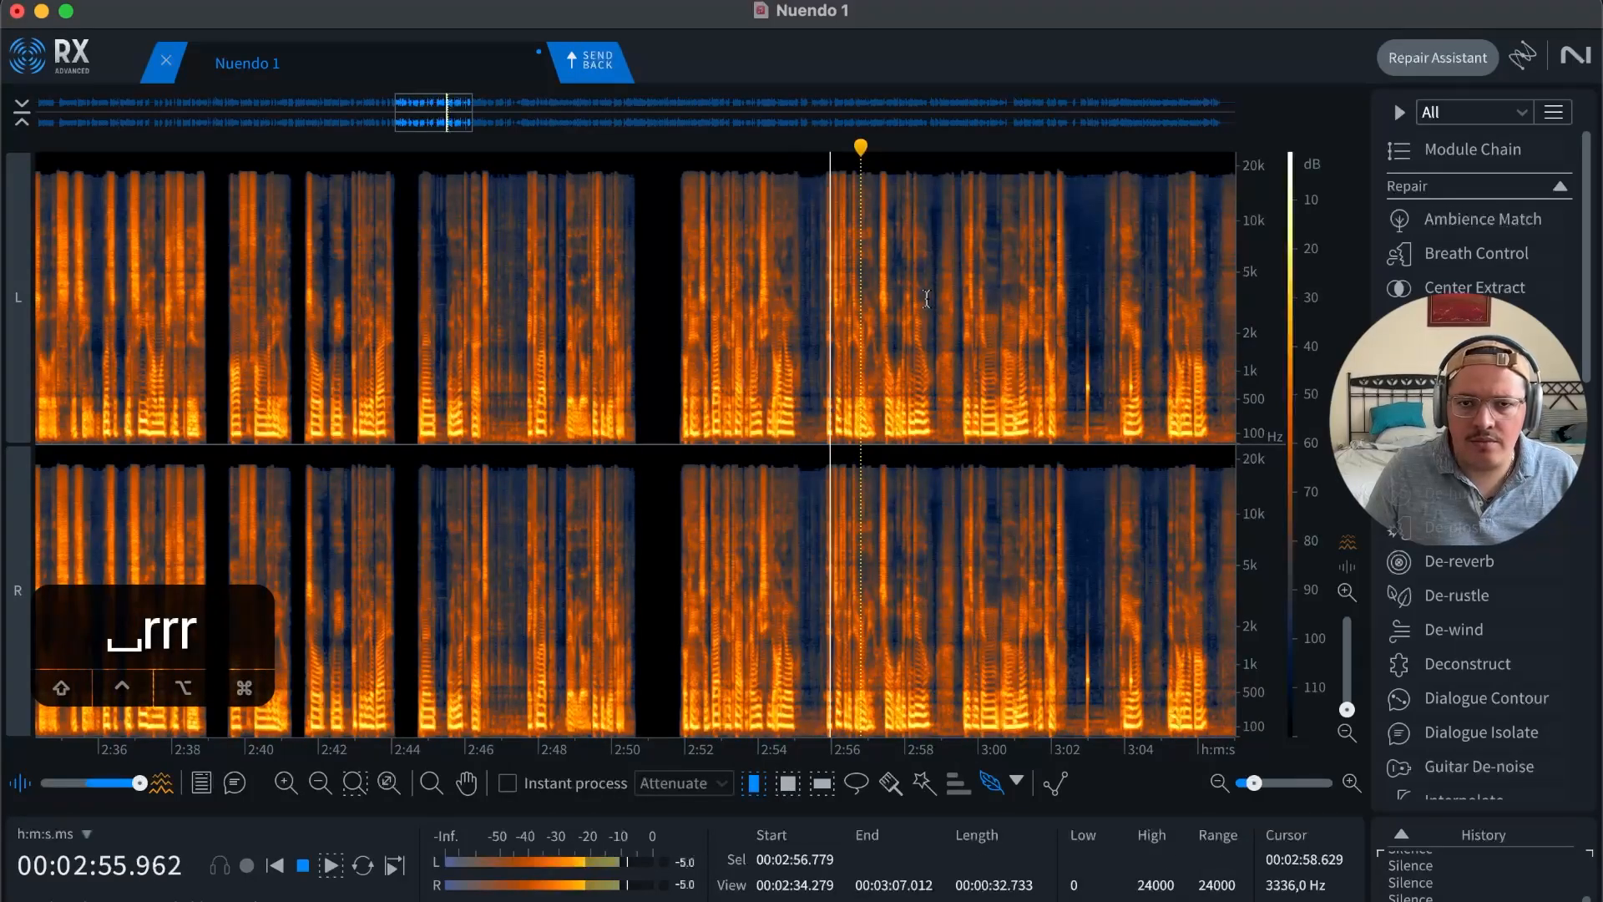
pyautogui.moveTo(936, 296); pyautogui.dragTo(939, 296)
pyautogui.press('t')
pyautogui.press('t')
pyautogui.press('t')
# Step: Stop playback and silence the breath from 00:02:58.831 to 00:02:59.456
pyautogui.click(856, 297)
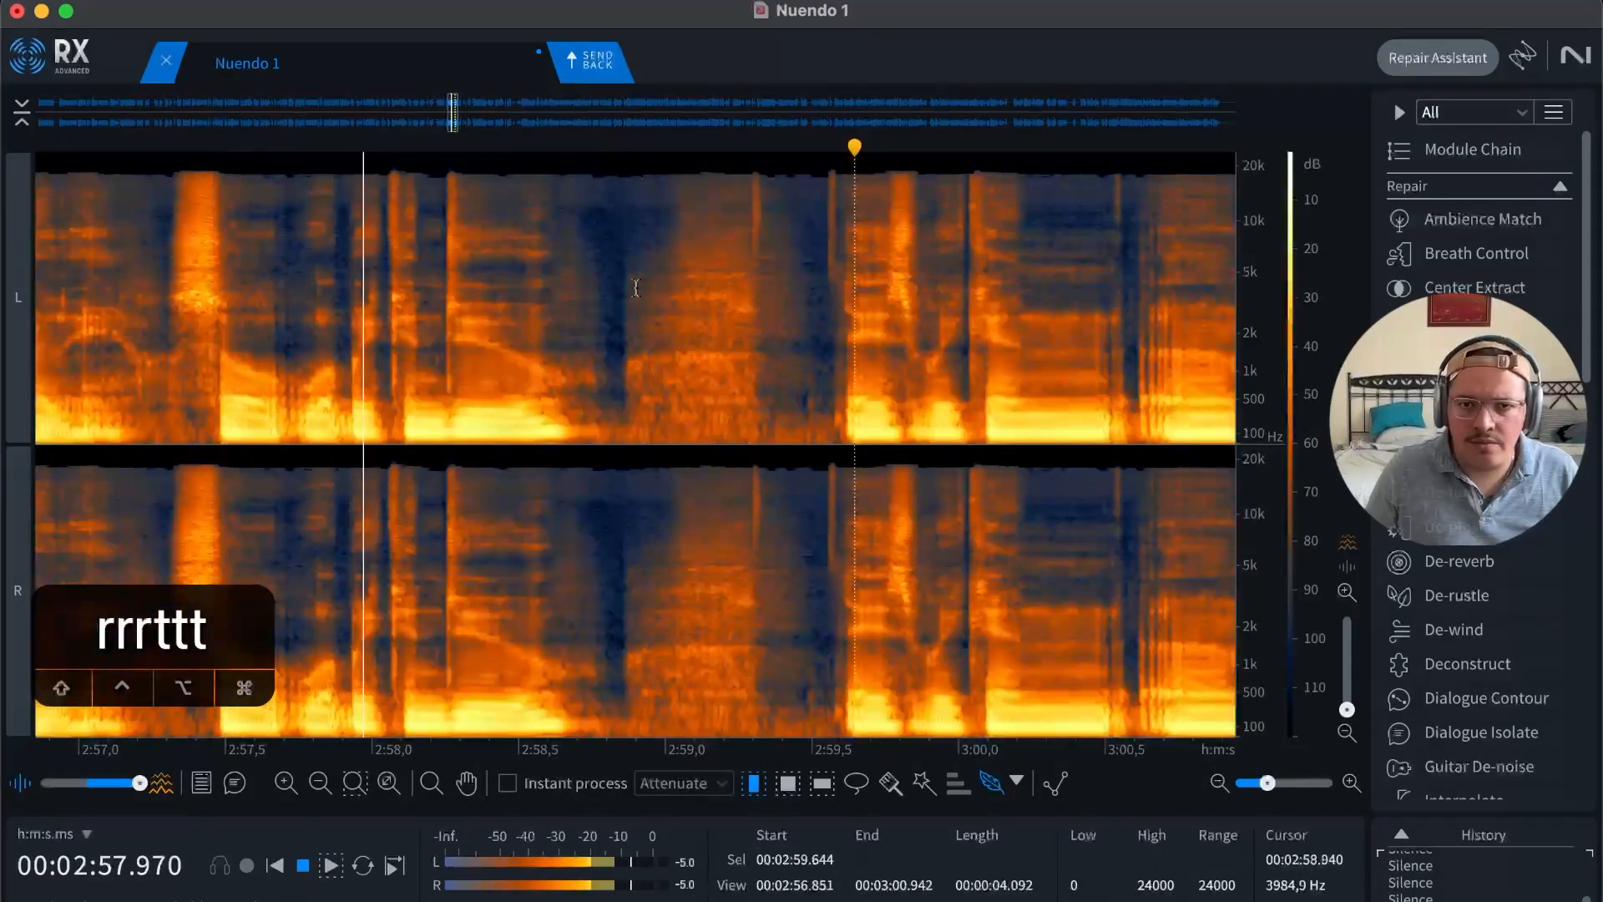
pyautogui.press('t')
pyautogui.press('r')
pyautogui.press('space')
pyautogui.press('t')
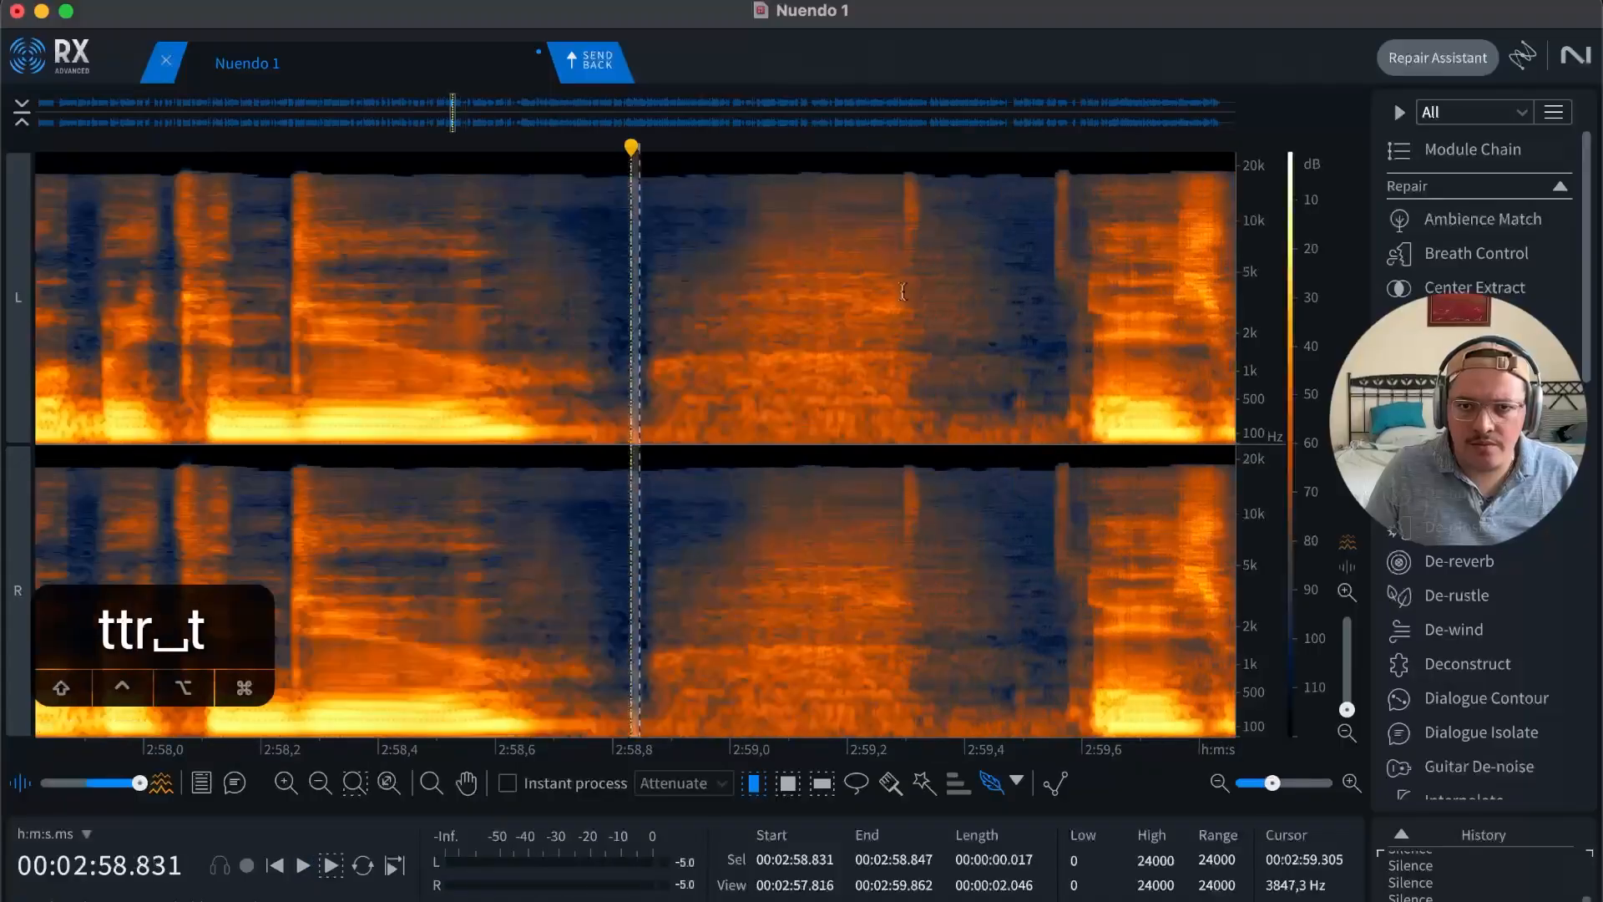
pyautogui.moveTo(630, 303); pyautogui.dragTo(996, 299)
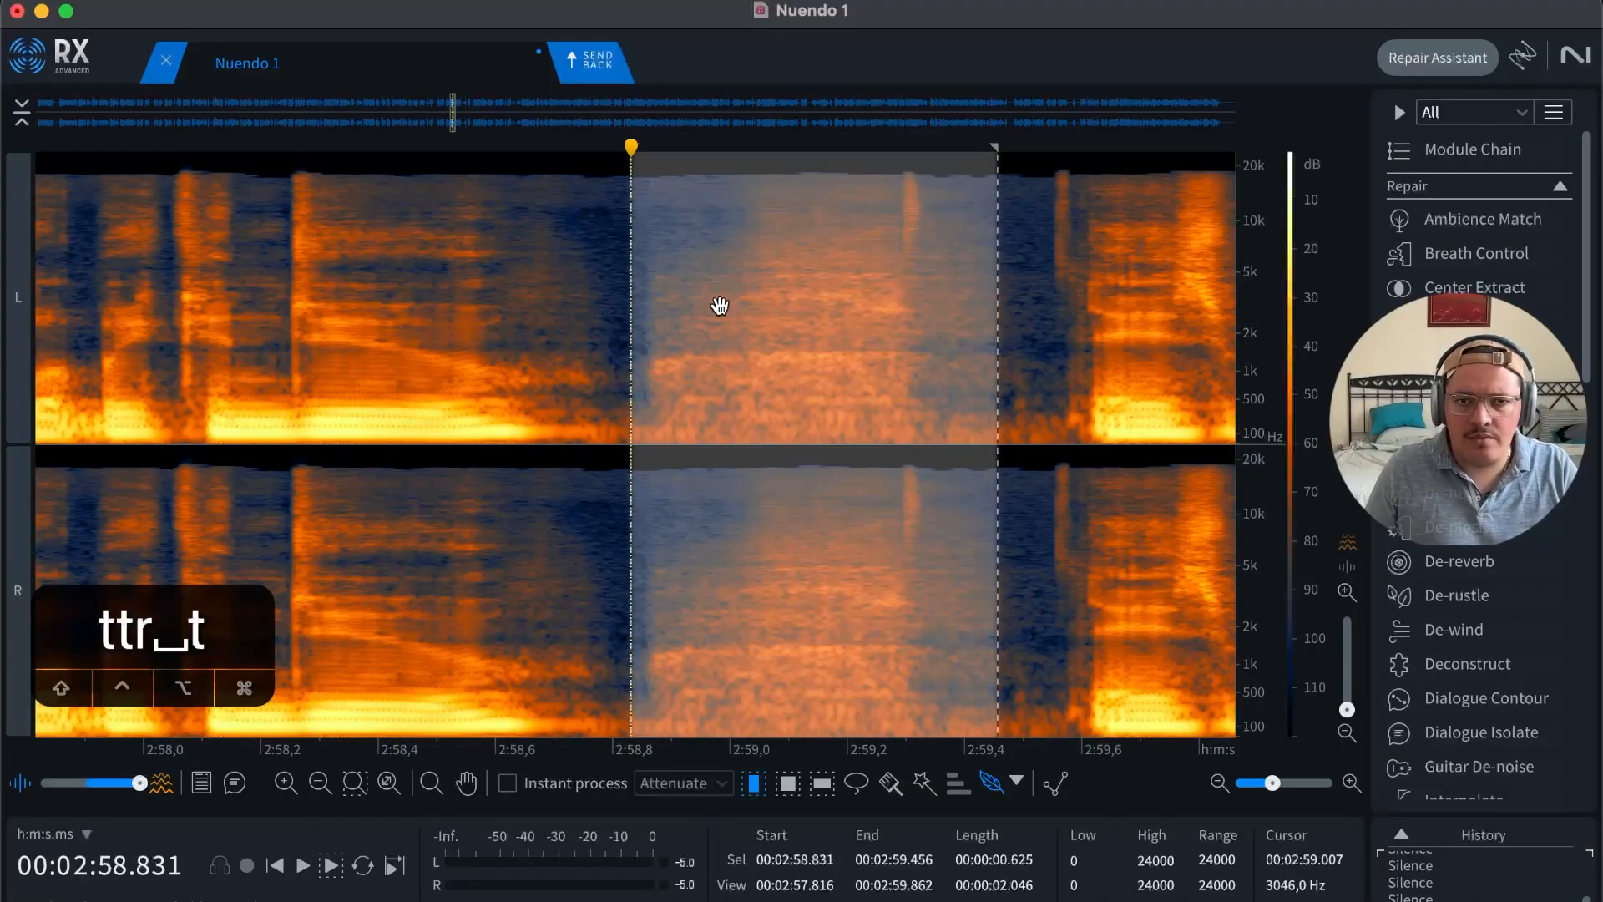
pyautogui.press('BackSpace')
pyautogui.press('z')
pyautogui.hotkey('shift', 'BackSpace')
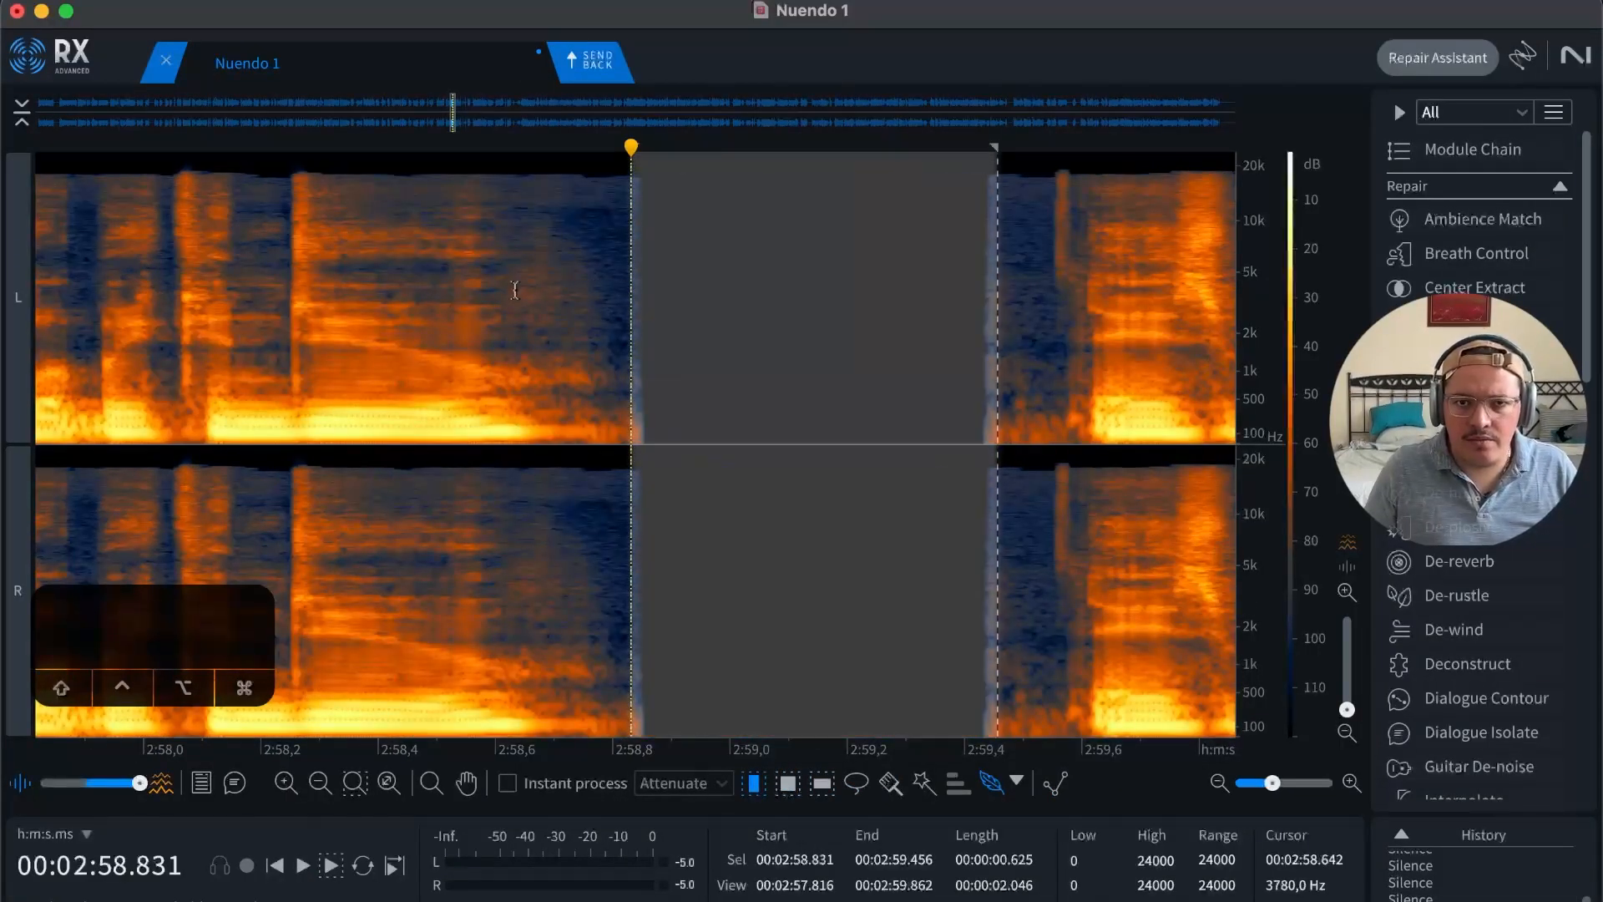
# Step: Audition the silenced breath from 00:02:58.361 and zoom out to a sixteen-second view
pyautogui.click(355, 306)
pyautogui.press('space')
pyautogui.press('r')
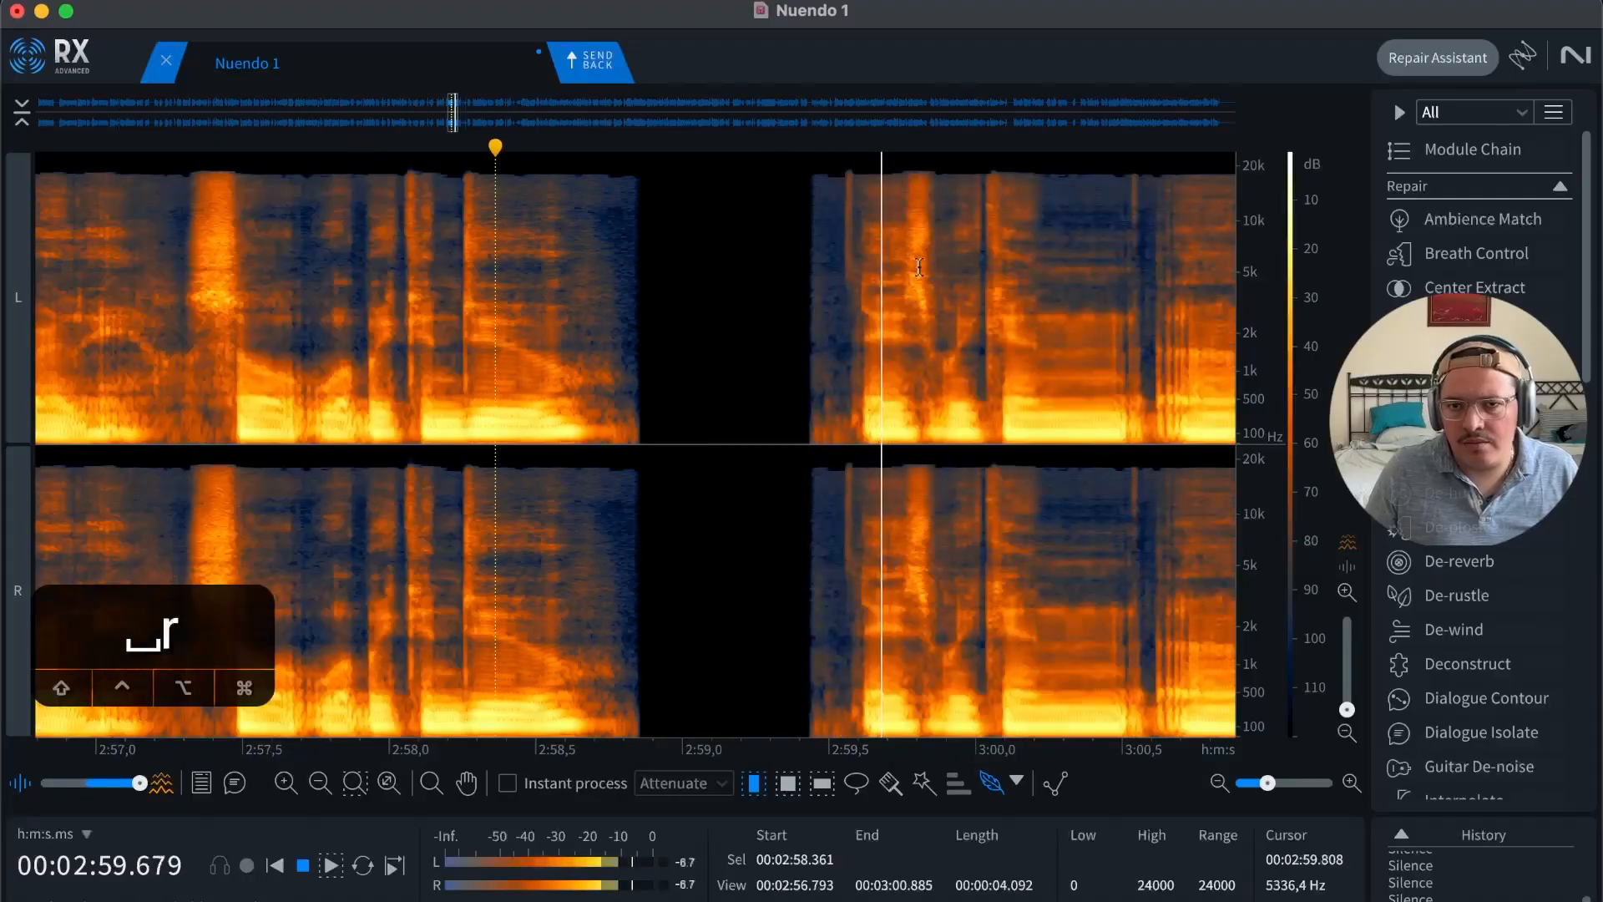
pyautogui.press('r')
pyautogui.press('r')
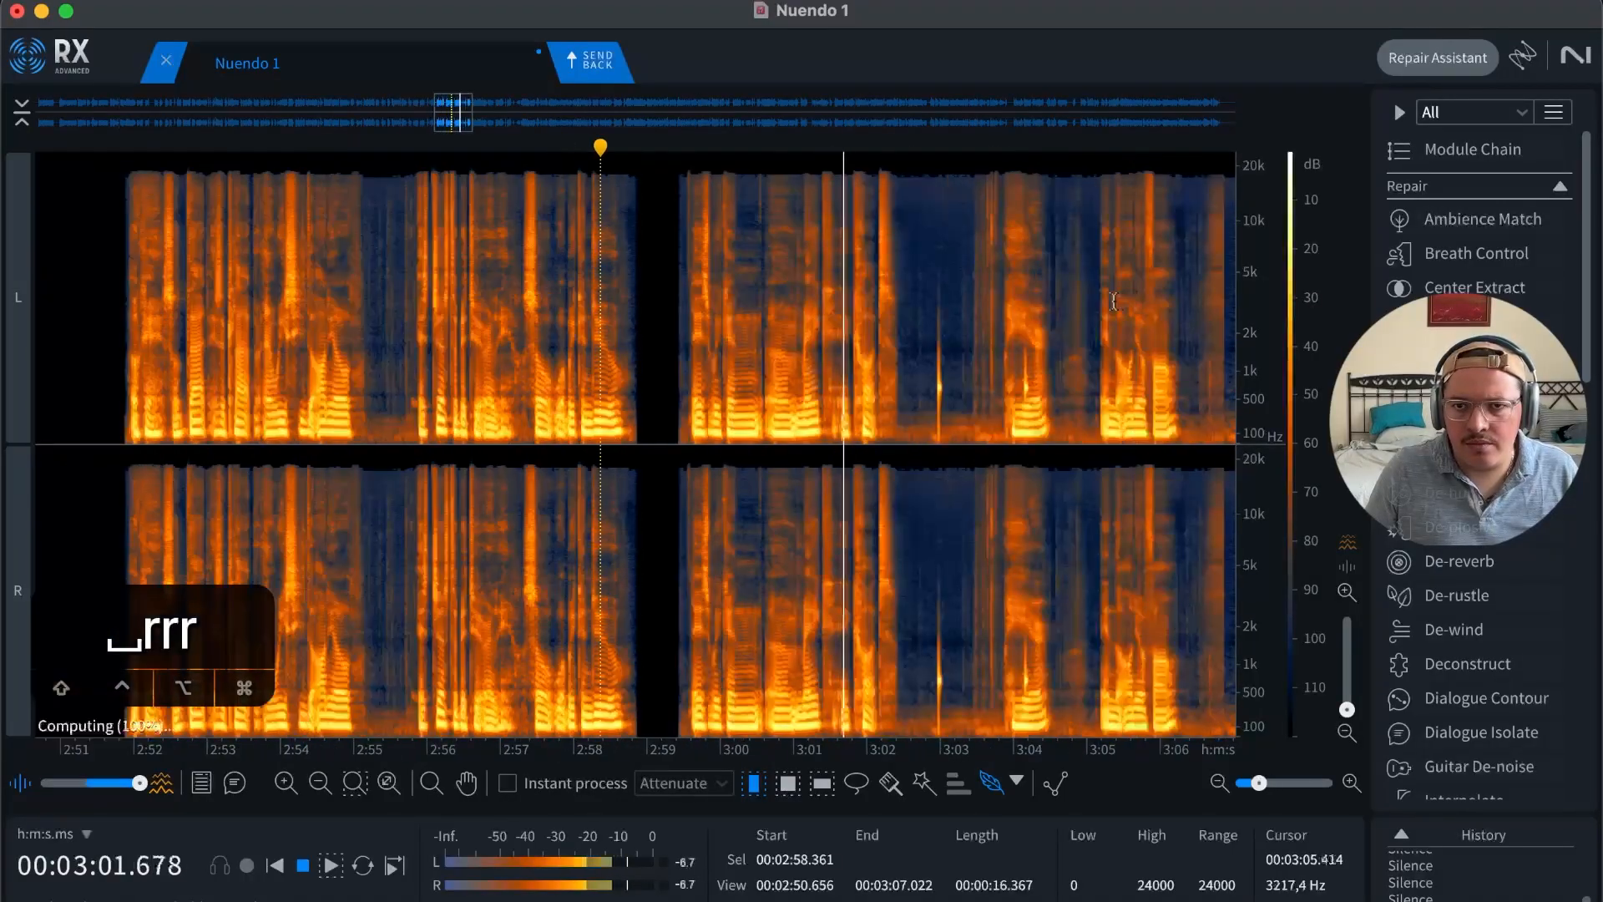
# Step: Zoom in to a two-second view around the click near 00:03:03.0 and audition the pause from 00:03:02.445
pyautogui.press('space')
pyautogui.press('t')
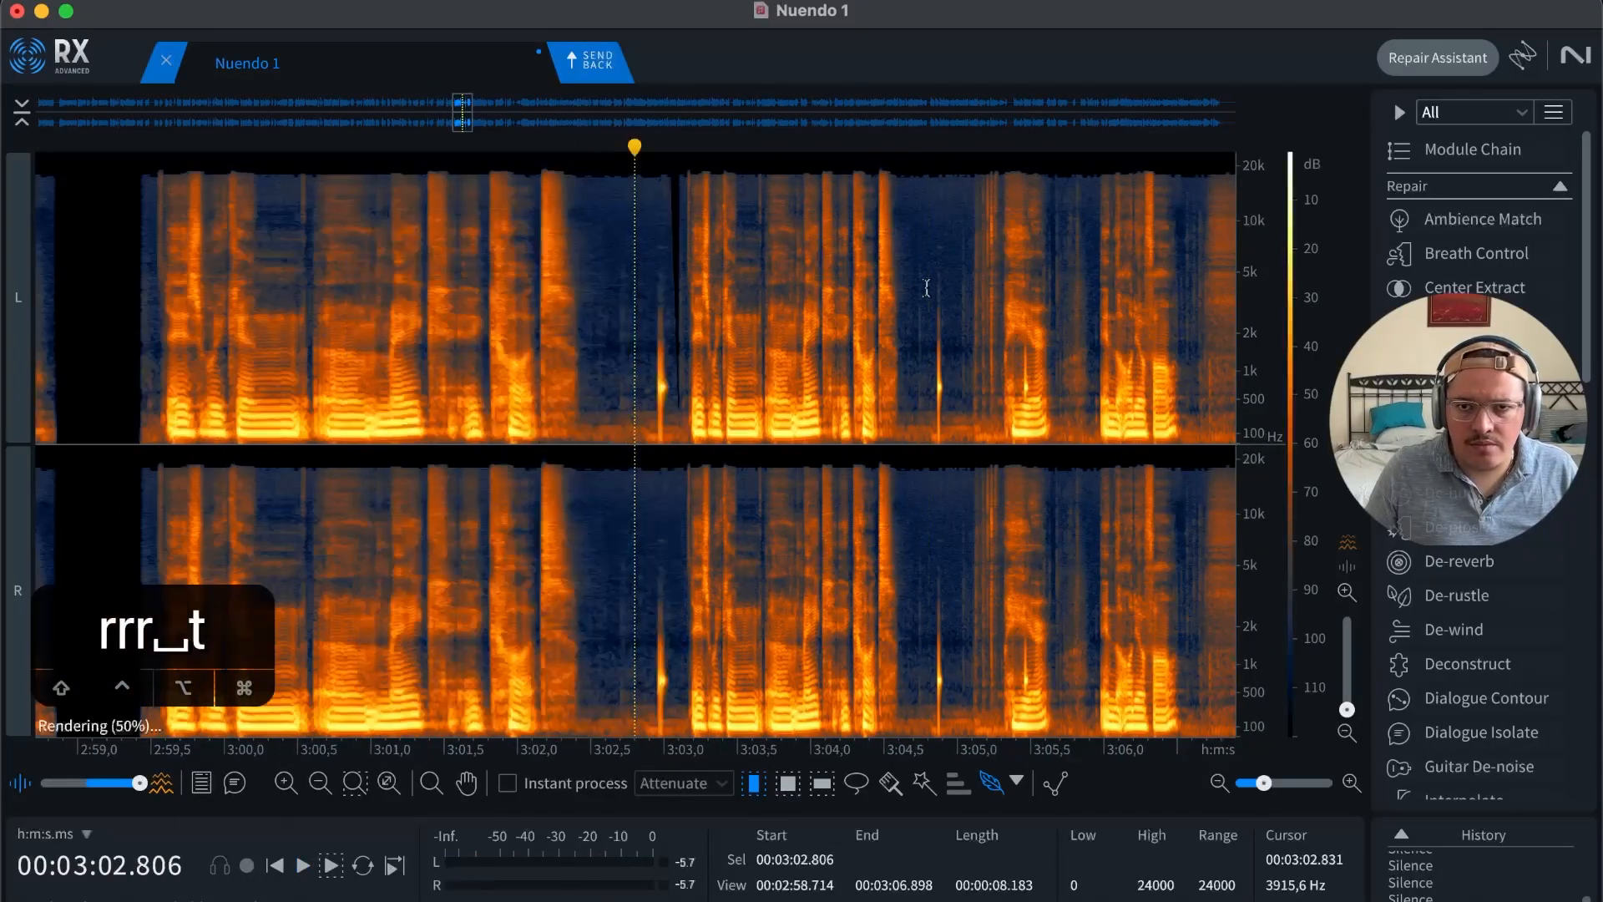
pyautogui.press('t')
pyautogui.press('t')
pyautogui.click(378, 326)
pyautogui.press('space')
pyautogui.press('space')
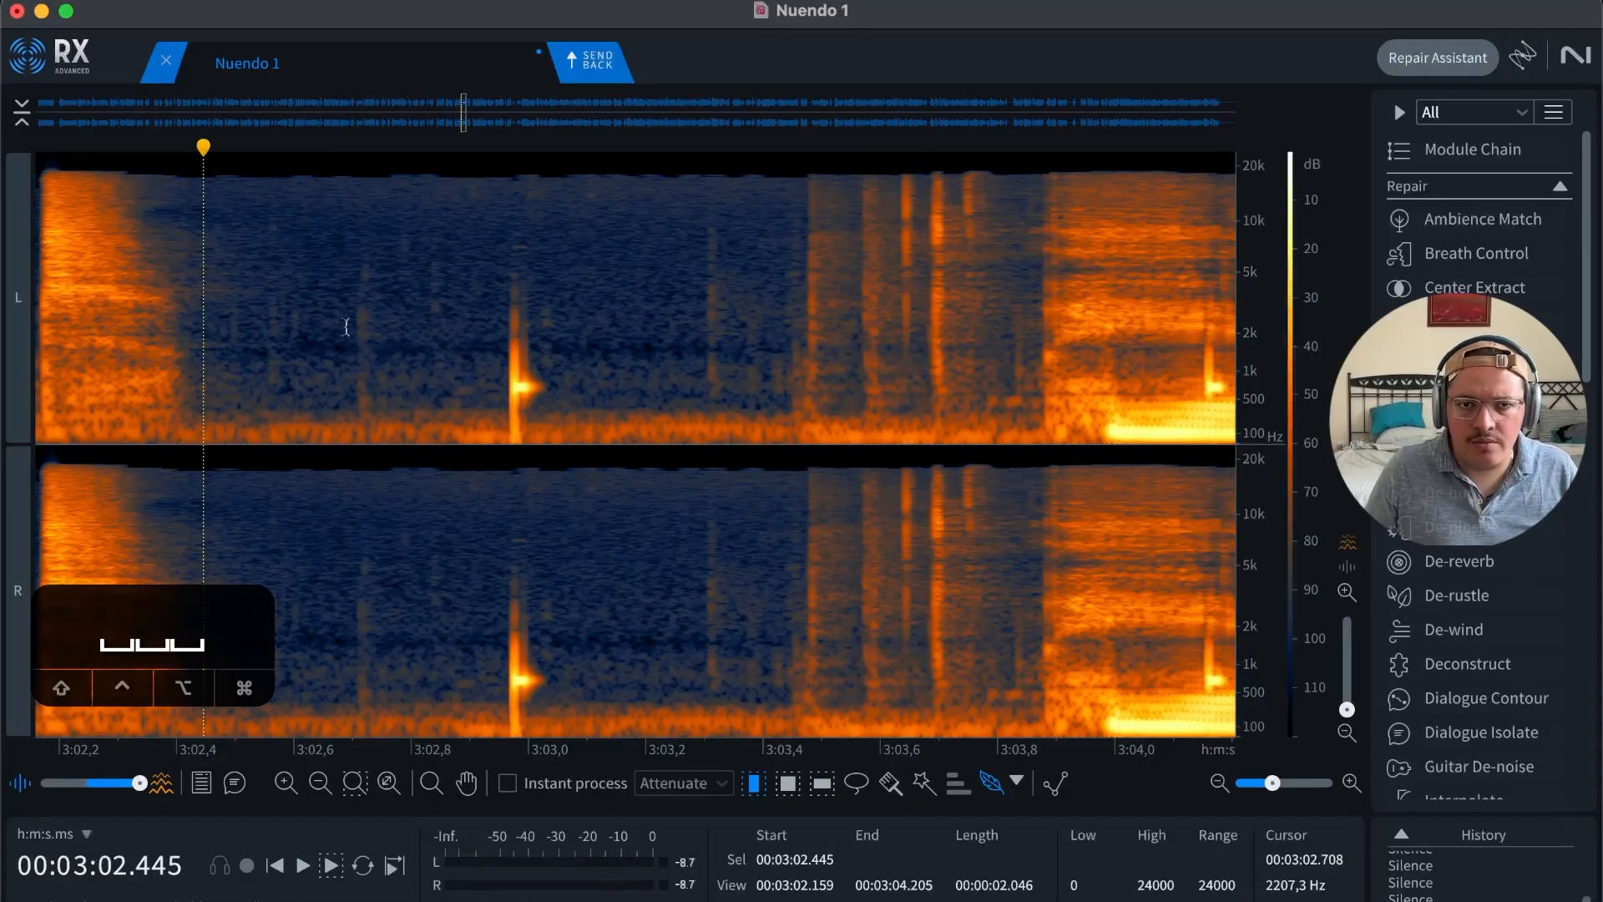
# Step: Try to repair the clicks from 00:03:03.305 to 00:03:03.742 and undo that edit
pyautogui.moveTo(708, 291); pyautogui.dragTo(963, 289)
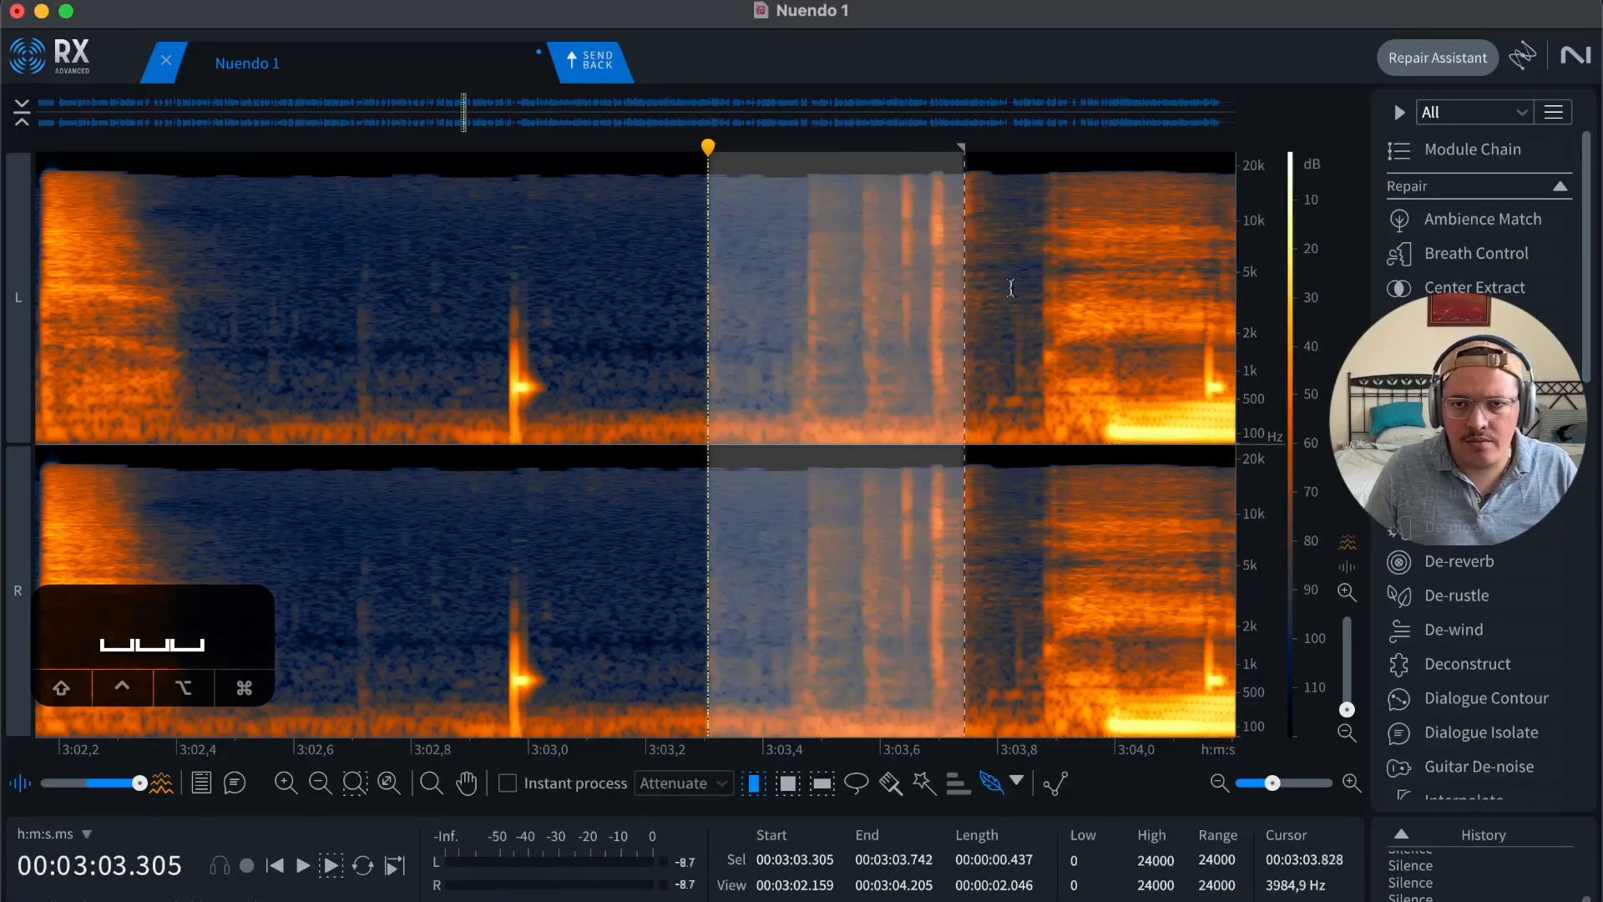
pyautogui.press('m')
pyautogui.click(730, 321)
pyautogui.press('super+z')
# Step: Audition the recording from 00:03:02.000 and zoom out to a thirty-two-second view
pyautogui.click(404, 320)
pyautogui.press('r')
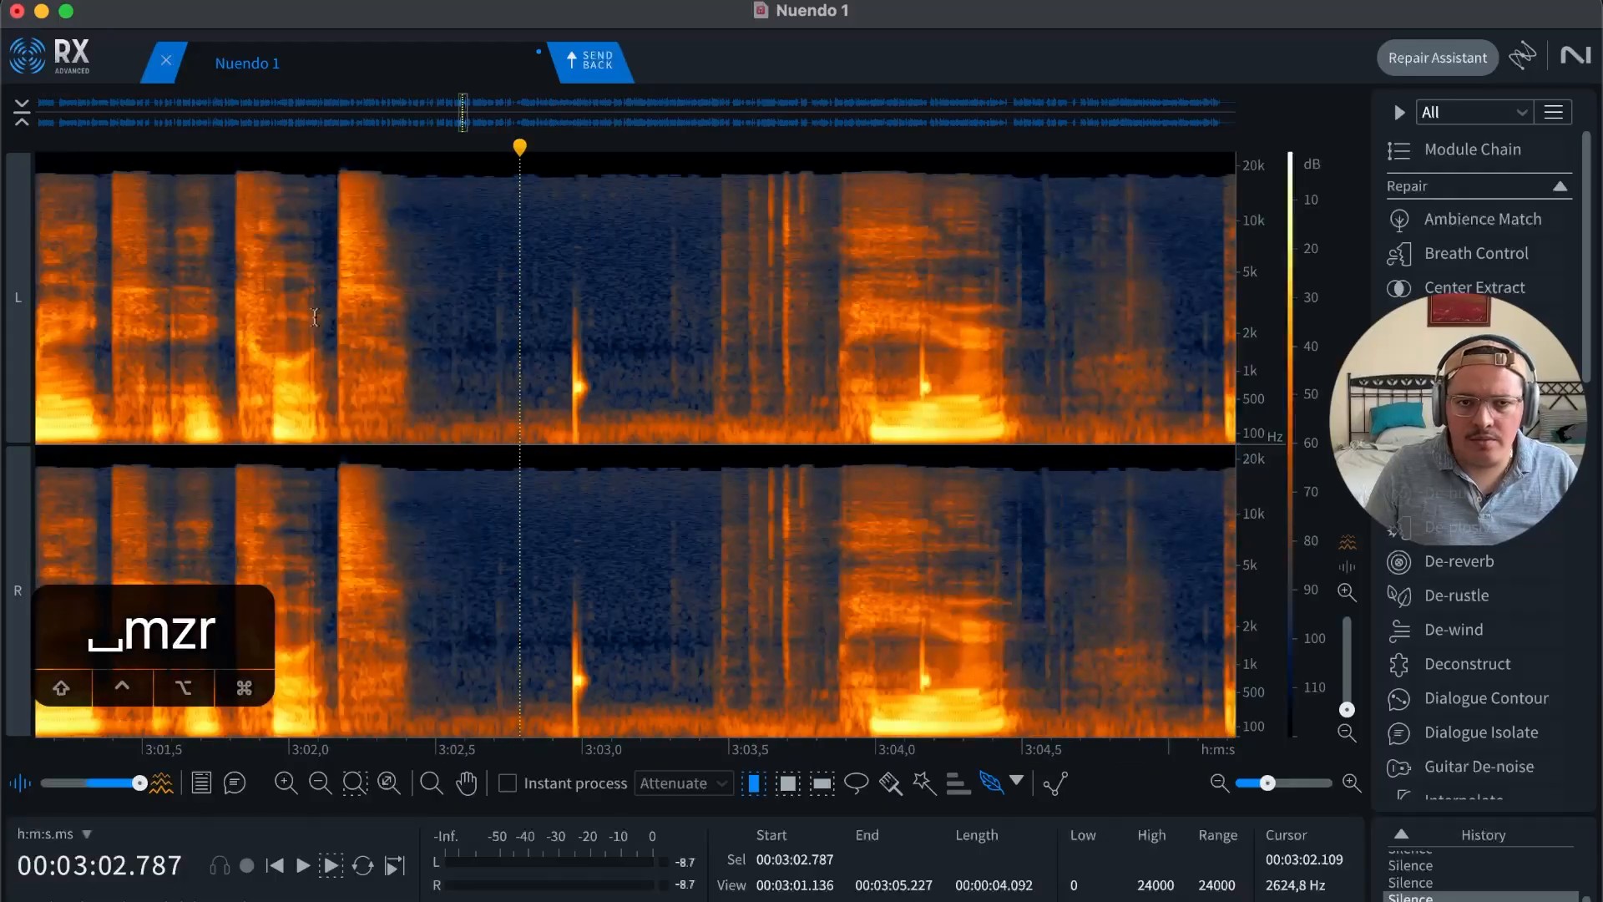
pyautogui.press('space')
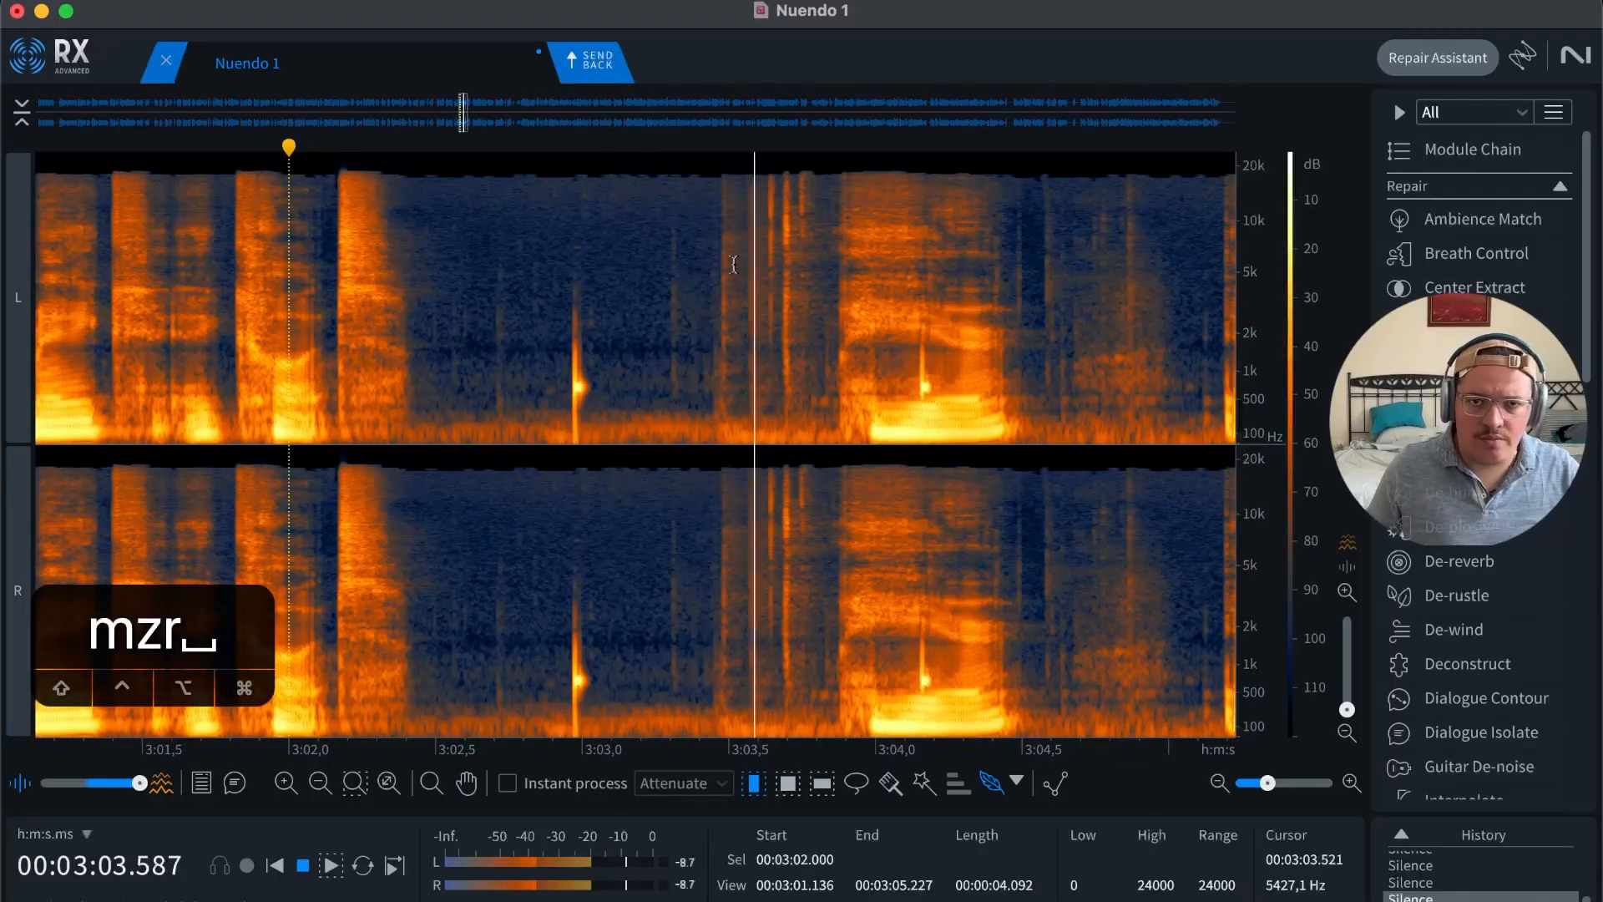
pyautogui.press('r')
pyautogui.press('r')
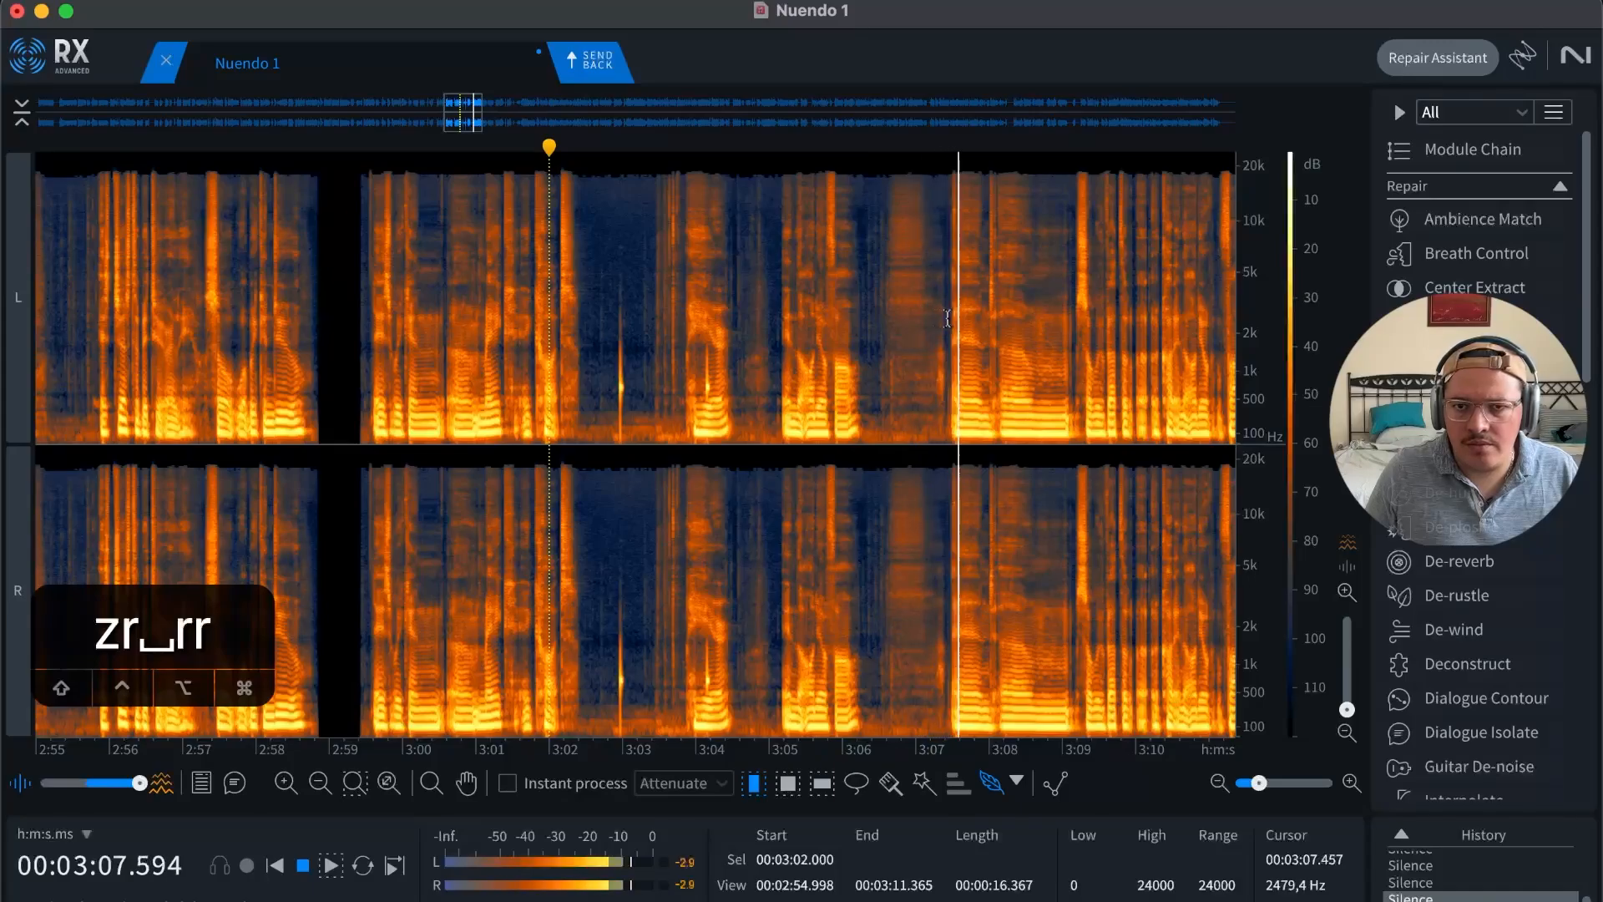
pyautogui.press('r')
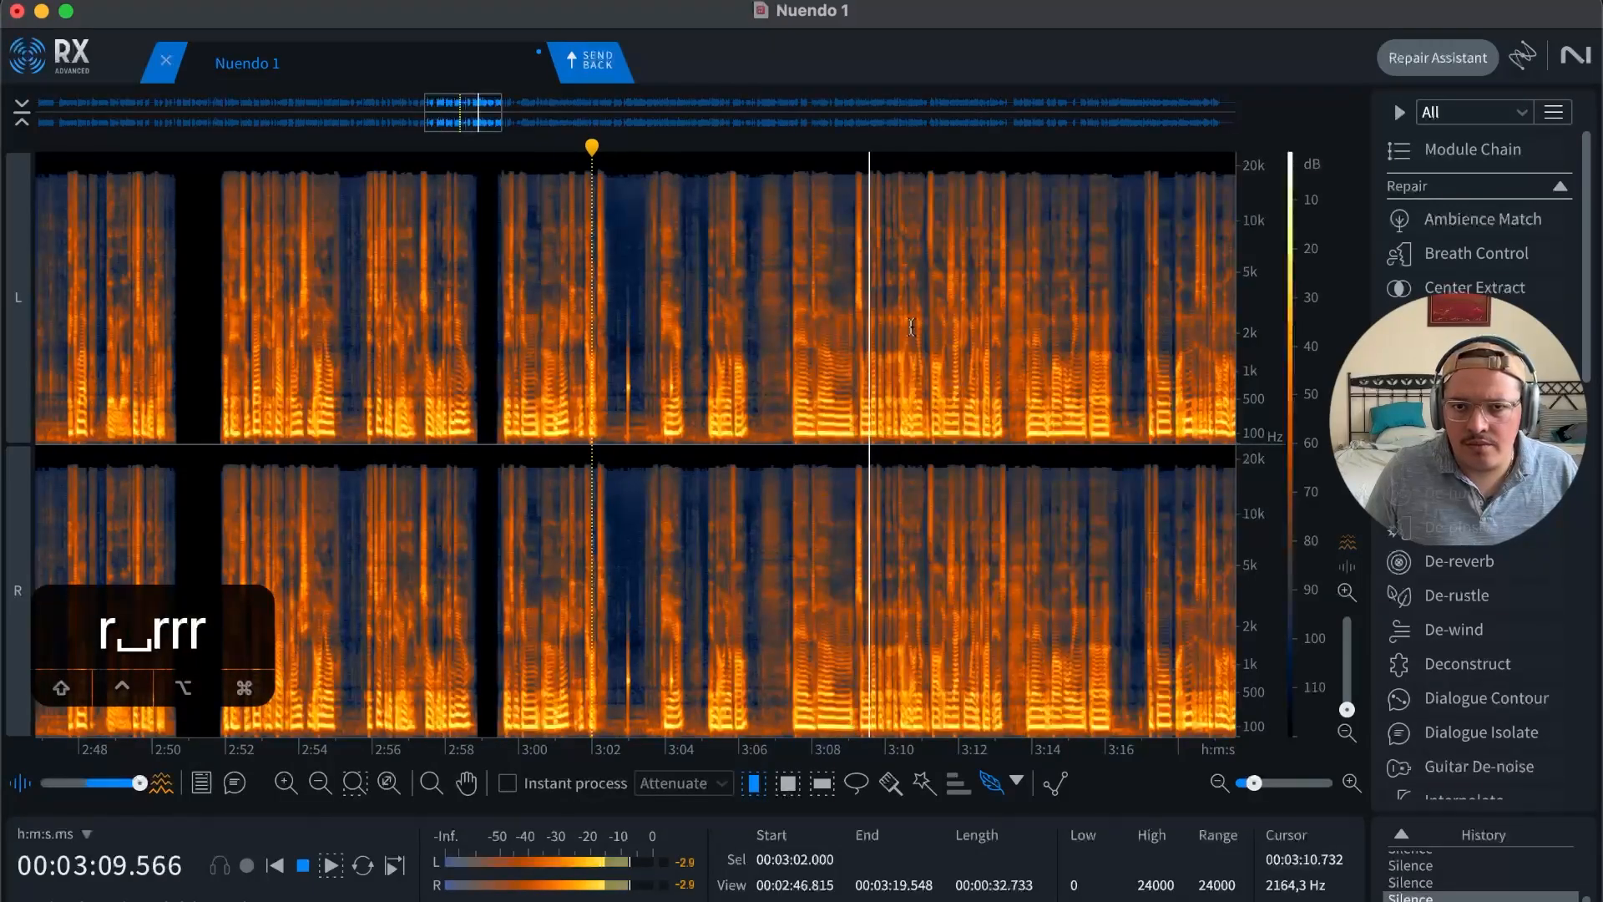
# Step: Silence the breath from 00:03:13.340 to 00:03:13.854
pyautogui.press('t')
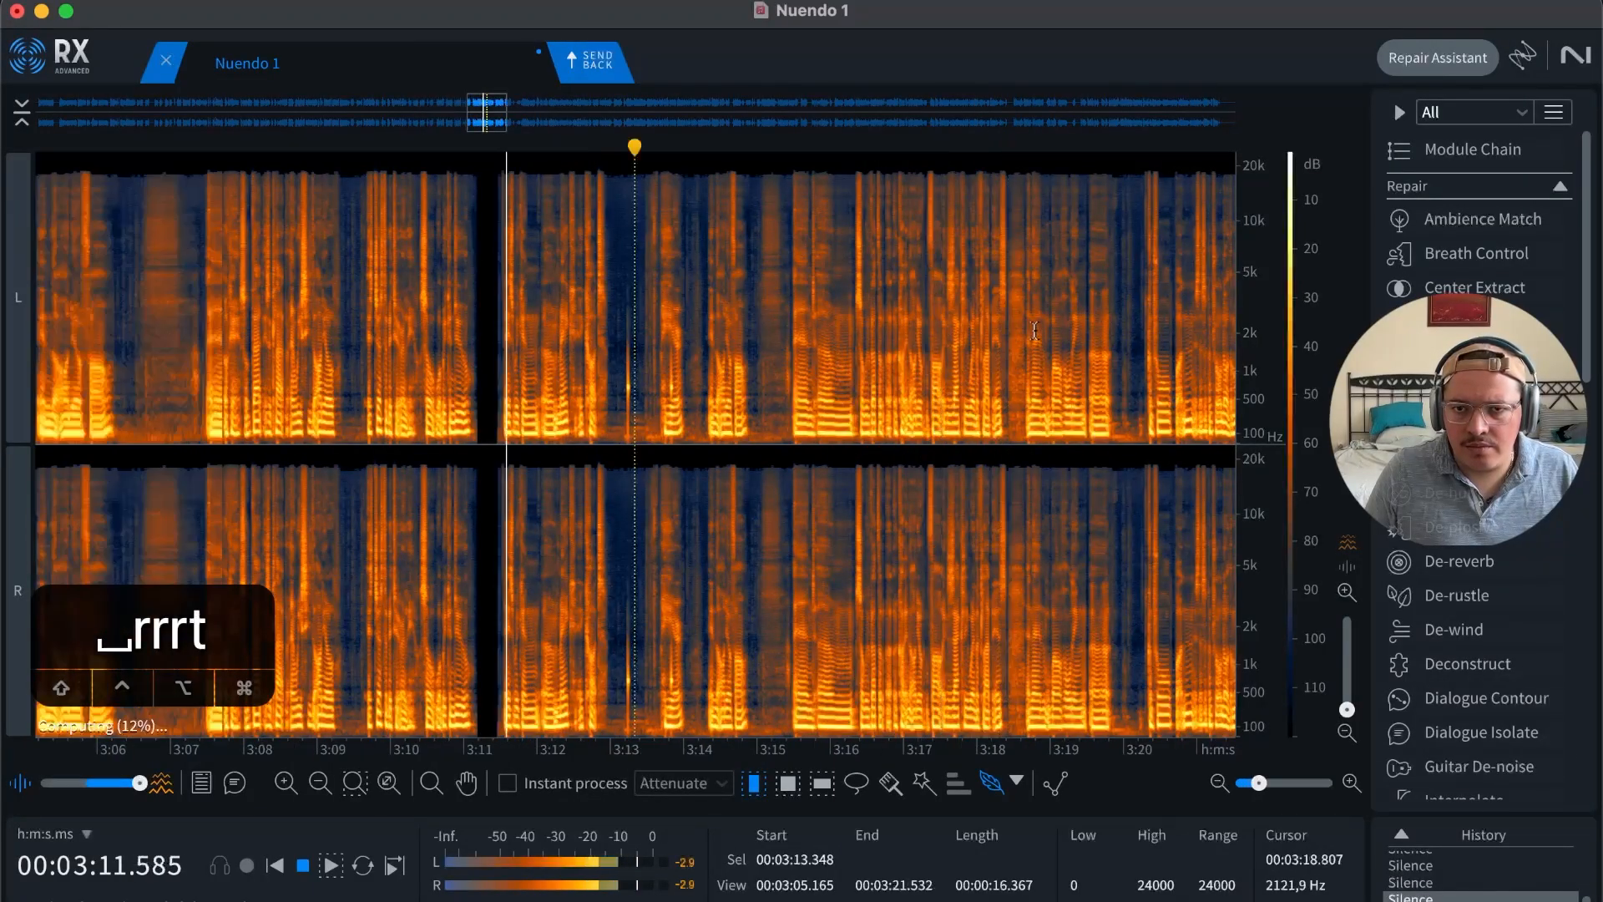
pyautogui.press('t')
pyautogui.press('t')
pyautogui.press('t')
pyautogui.press('r')
pyautogui.press('space')
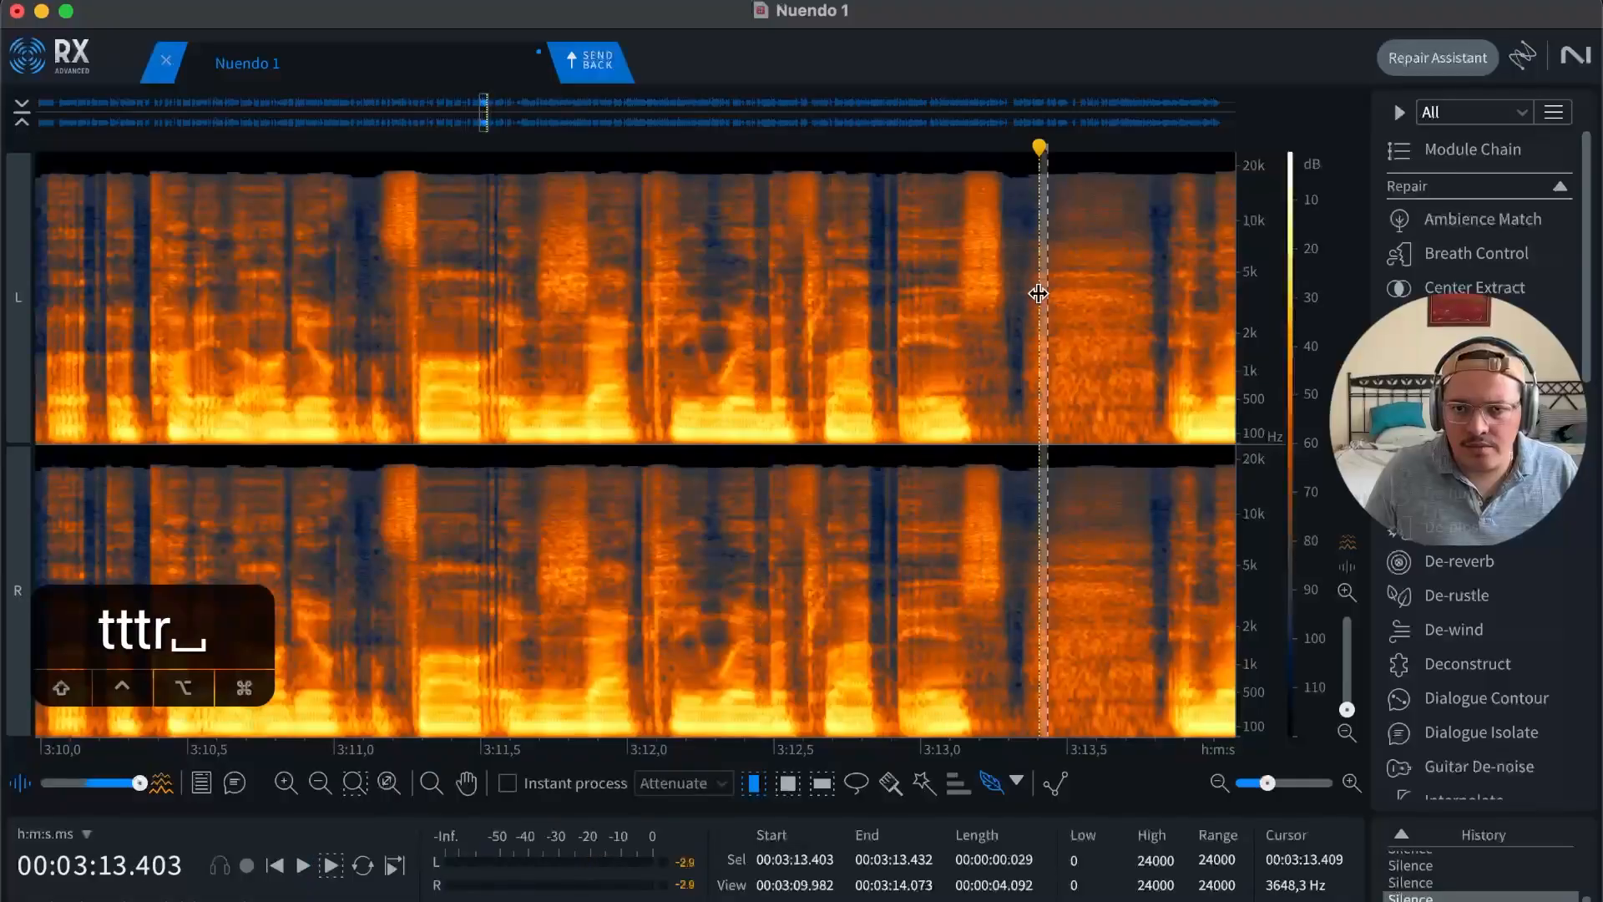
pyautogui.press('t')
pyautogui.press('t')
pyautogui.press('r')
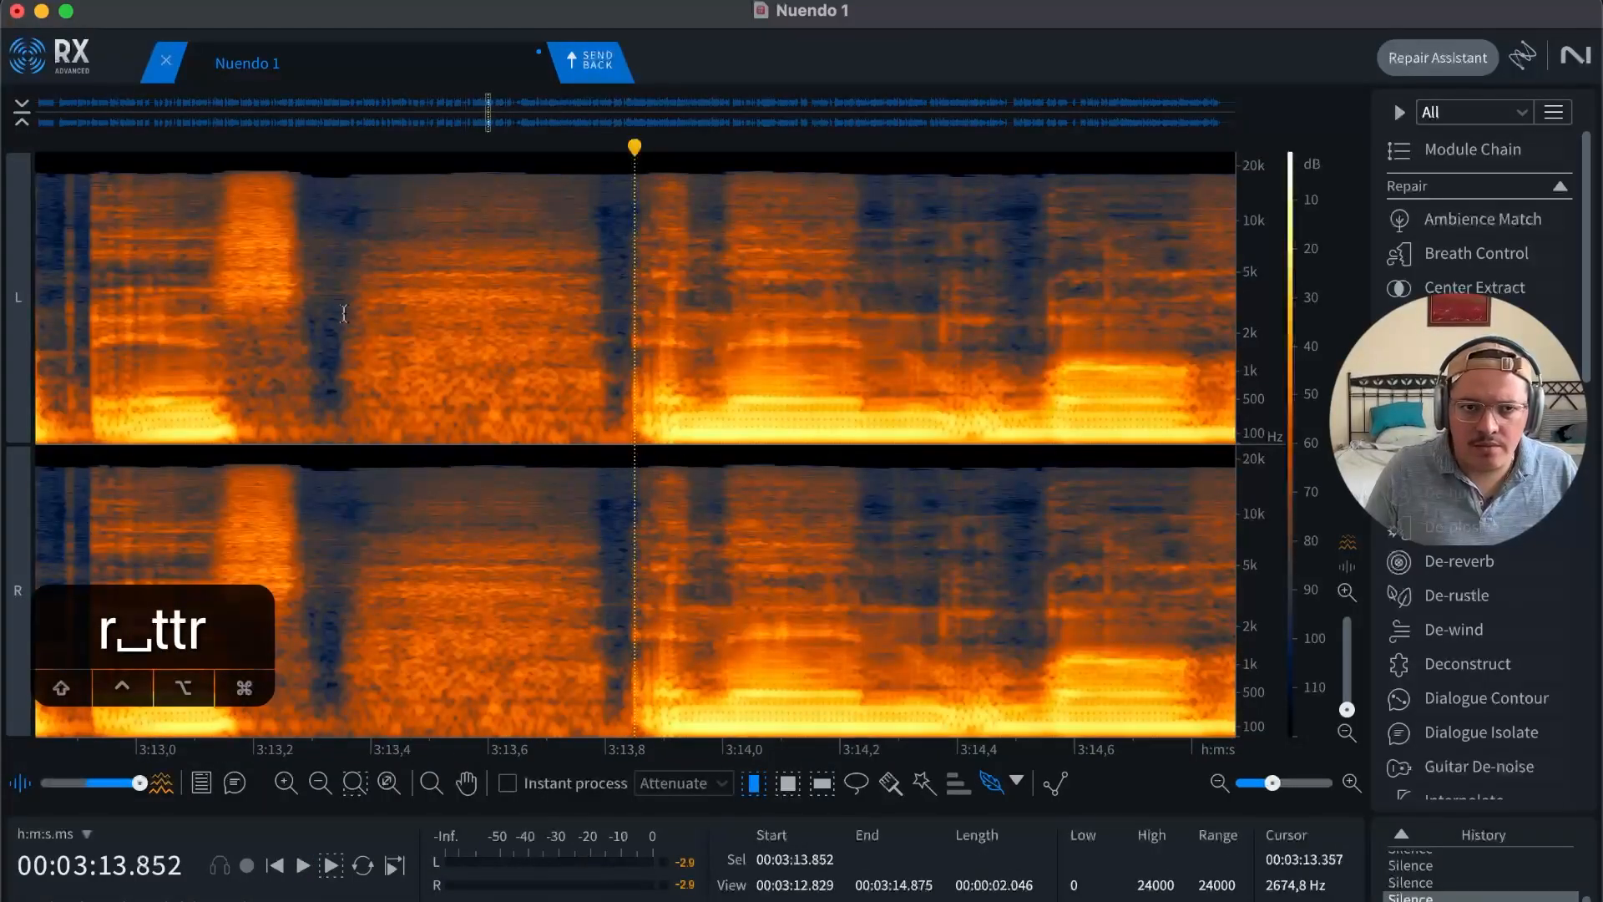
pyautogui.moveTo(335, 313); pyautogui.dragTo(635, 318)
pyautogui.press('BackSpace')
# Step: Audition the silenced breath from 00:03:13.728 through the following speech and widen the view to sixteen seconds
pyautogui.press('space')
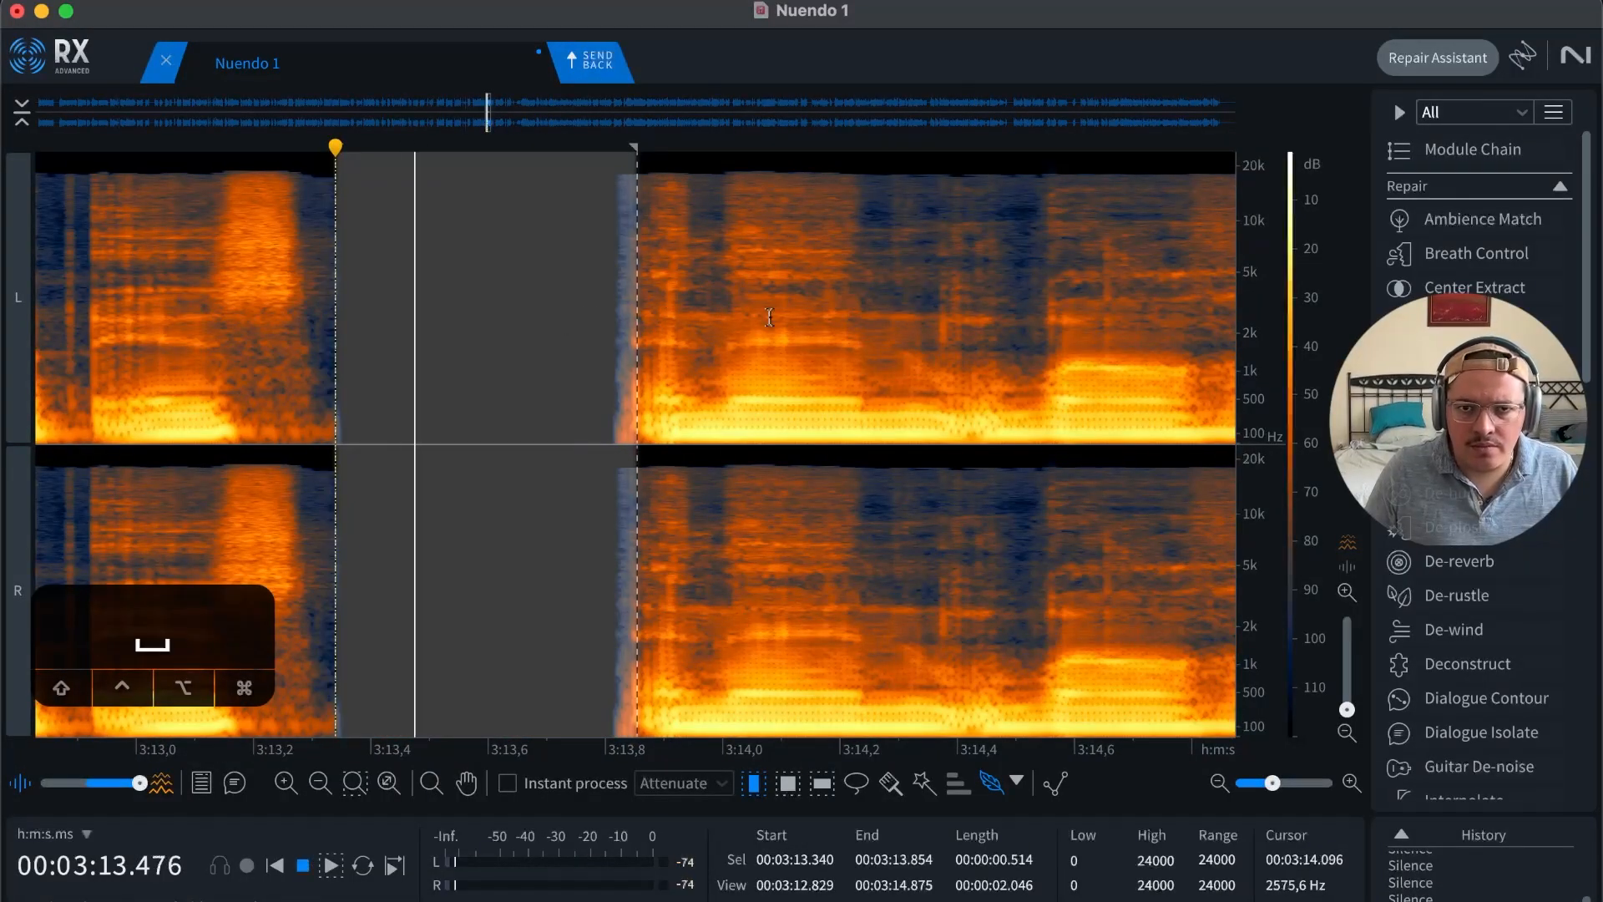
pyautogui.press('space')
pyautogui.press('r')
pyautogui.press('r')
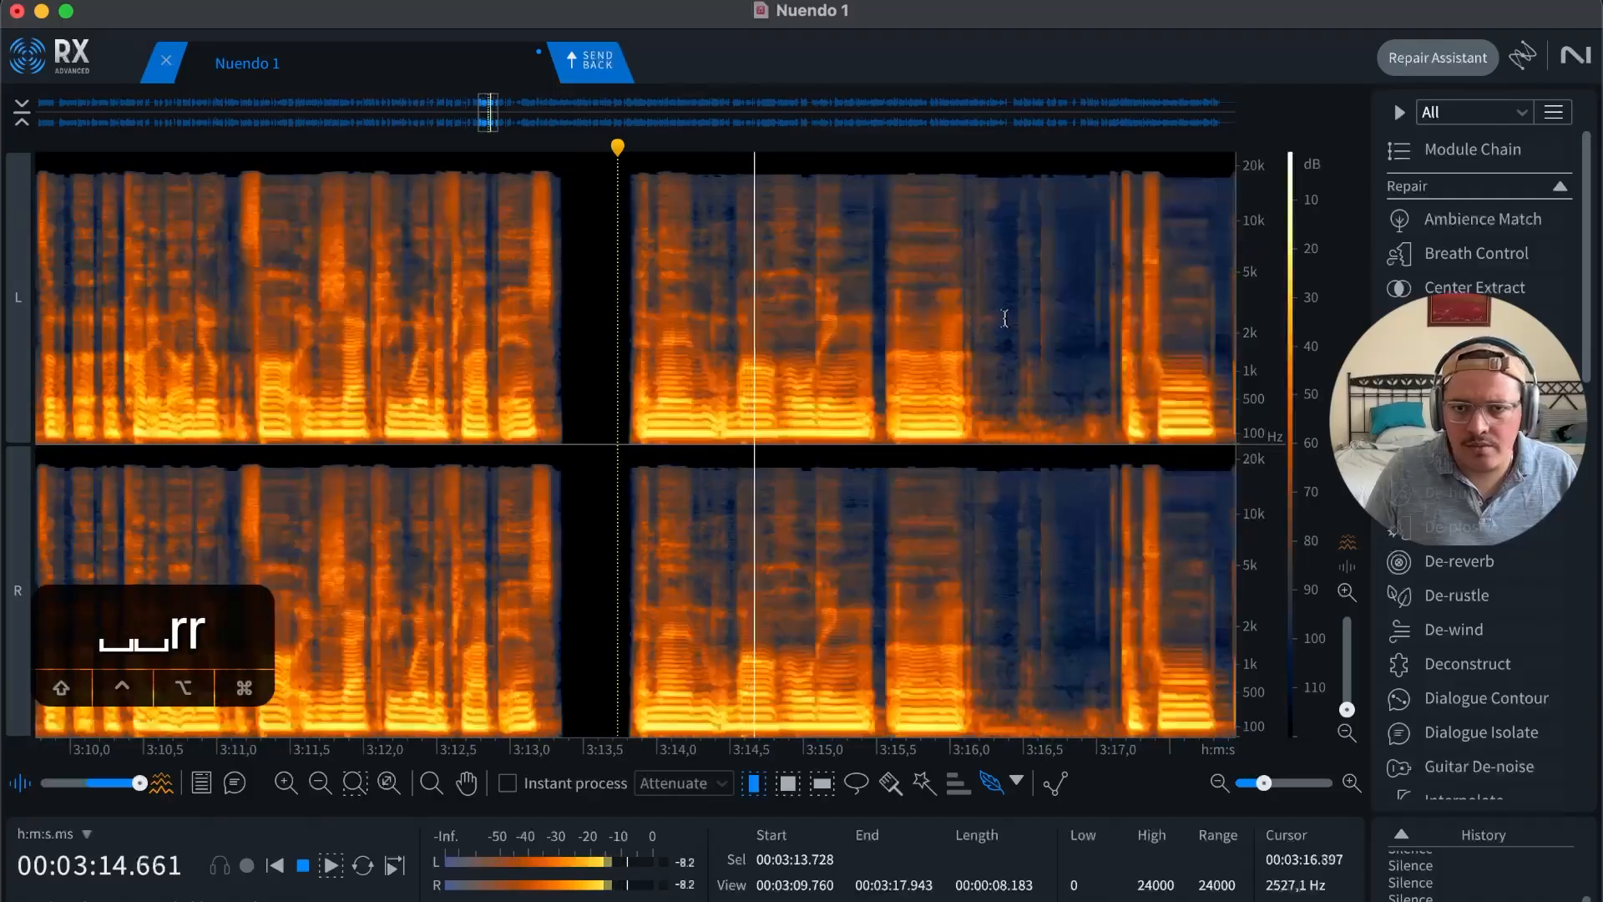
pyautogui.press('t')
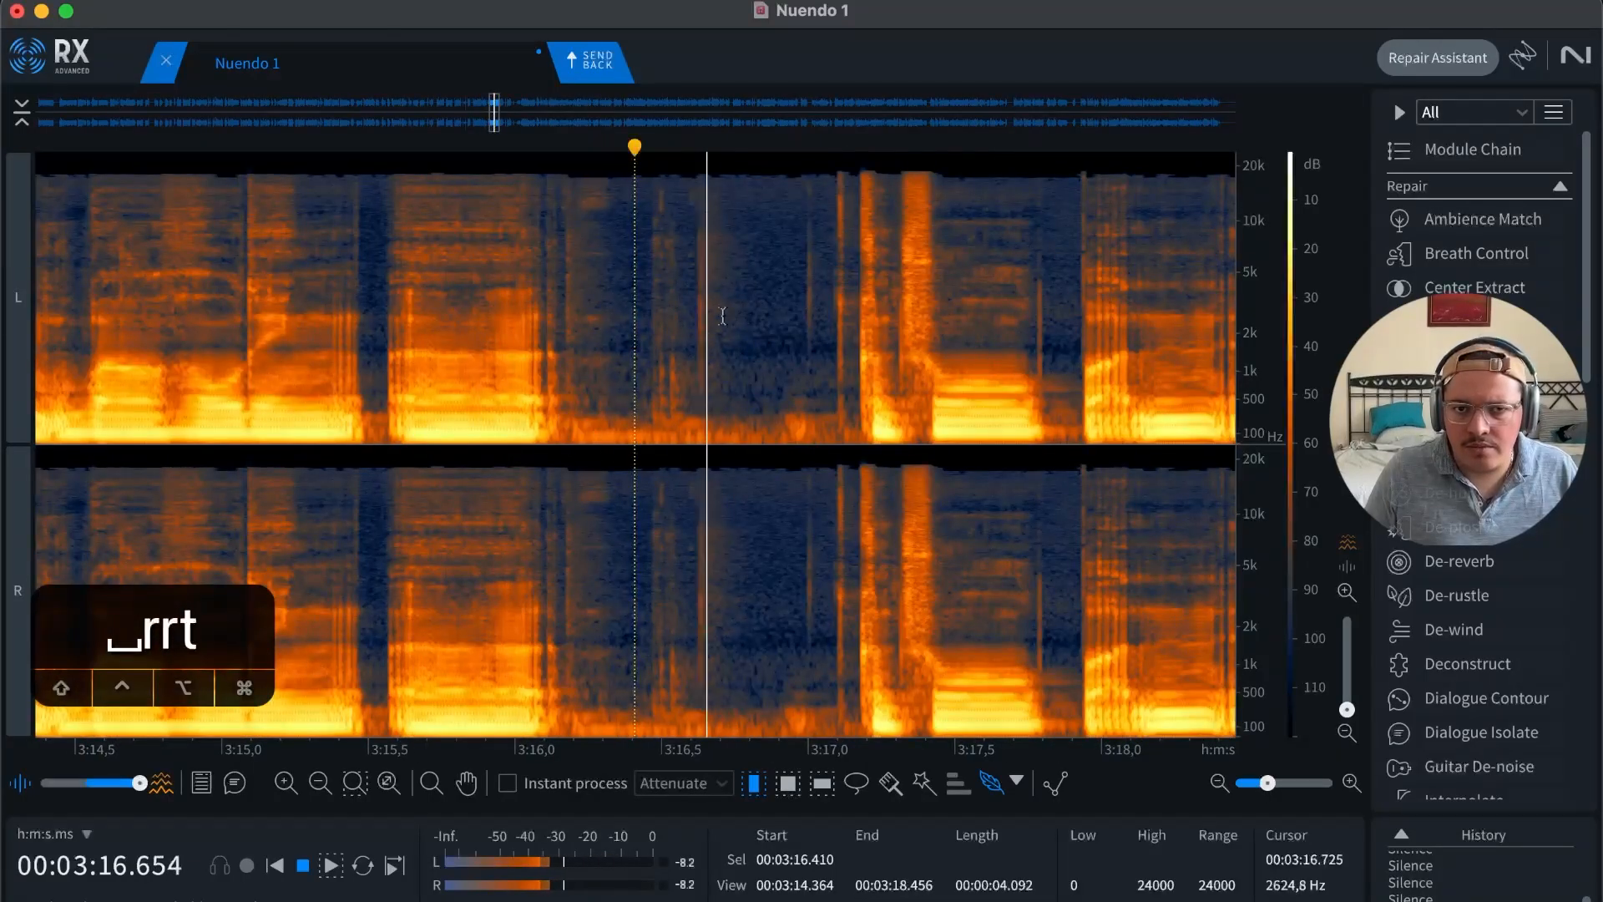
pyautogui.press('r')
pyautogui.press('r')
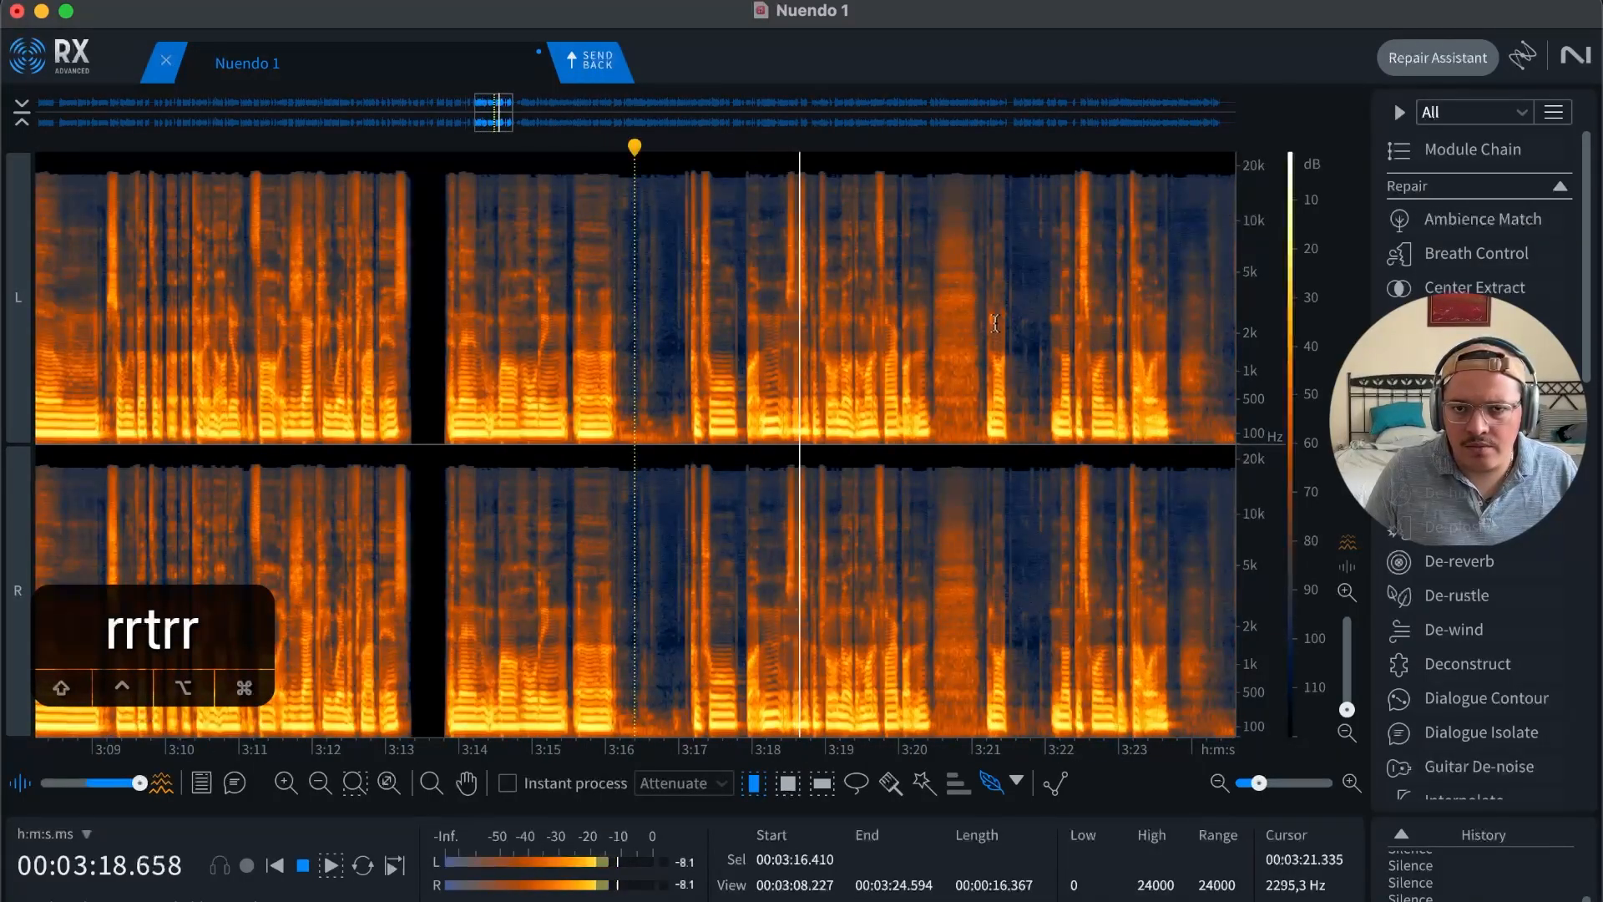
# Step: Silence the breath from 00:03:20.457 to about 00:03:21.2
pyautogui.press('space')
pyautogui.click(951, 311)
pyautogui.press('t')
pyautogui.press('t')
pyautogui.click(704, 305)
pyautogui.press('t')
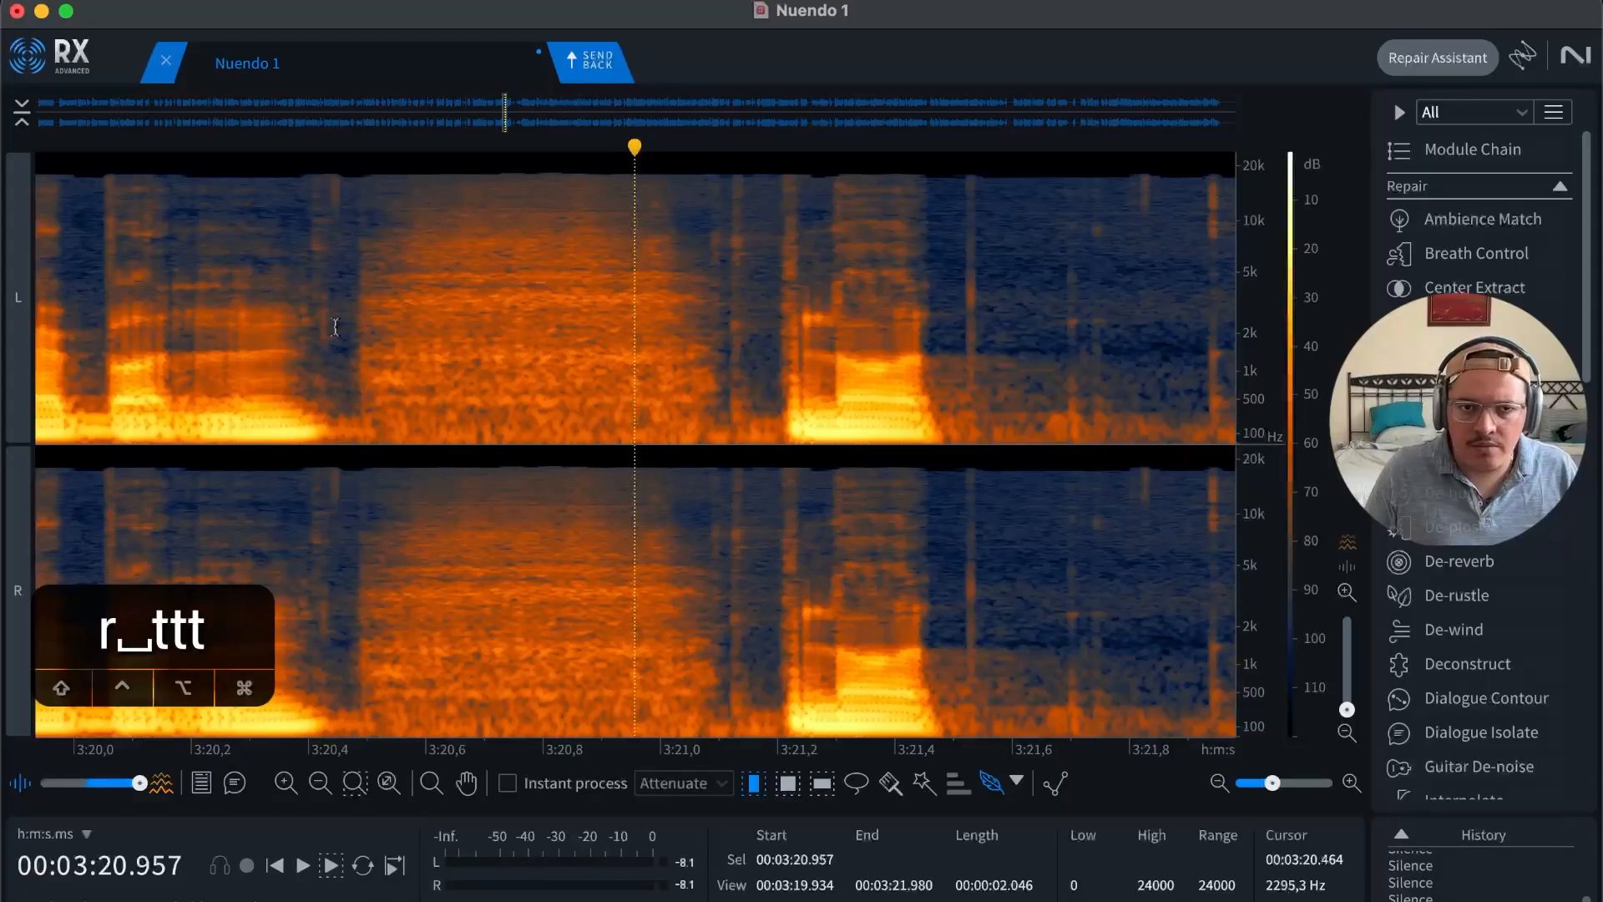
pyautogui.moveTo(340, 326); pyautogui.dragTo(776, 326)
pyautogui.press('BackSpace')
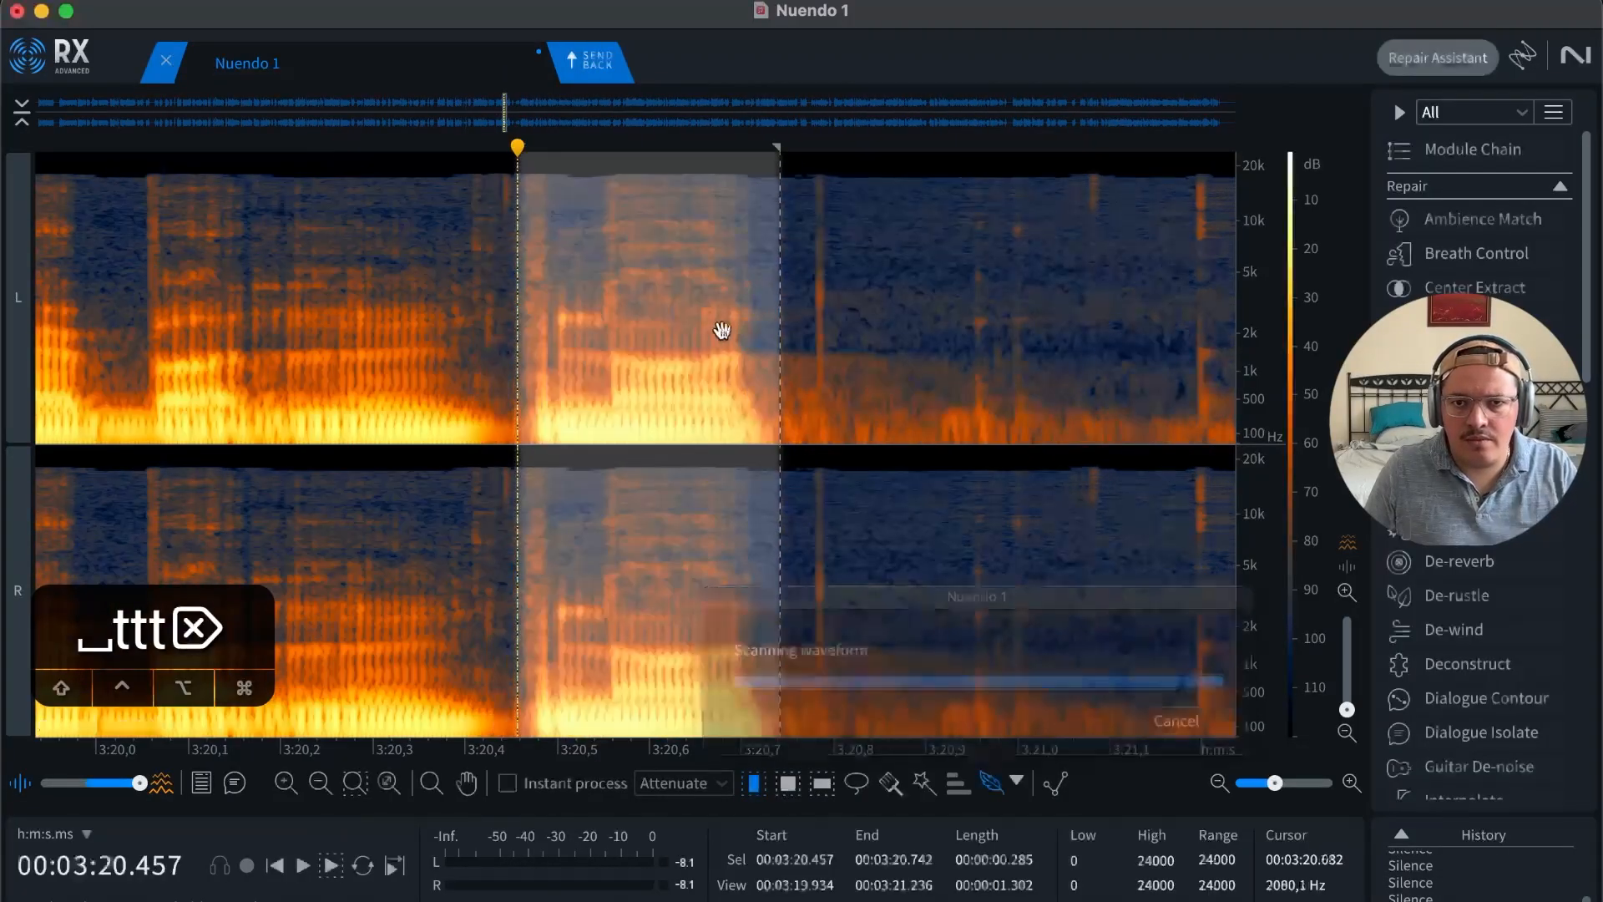
# Step: Audition the recording from 00:03:21.012 and zoom out to a thirty-two-second view
pyautogui.click(666, 333)
pyautogui.press('space')
pyautogui.press('r')
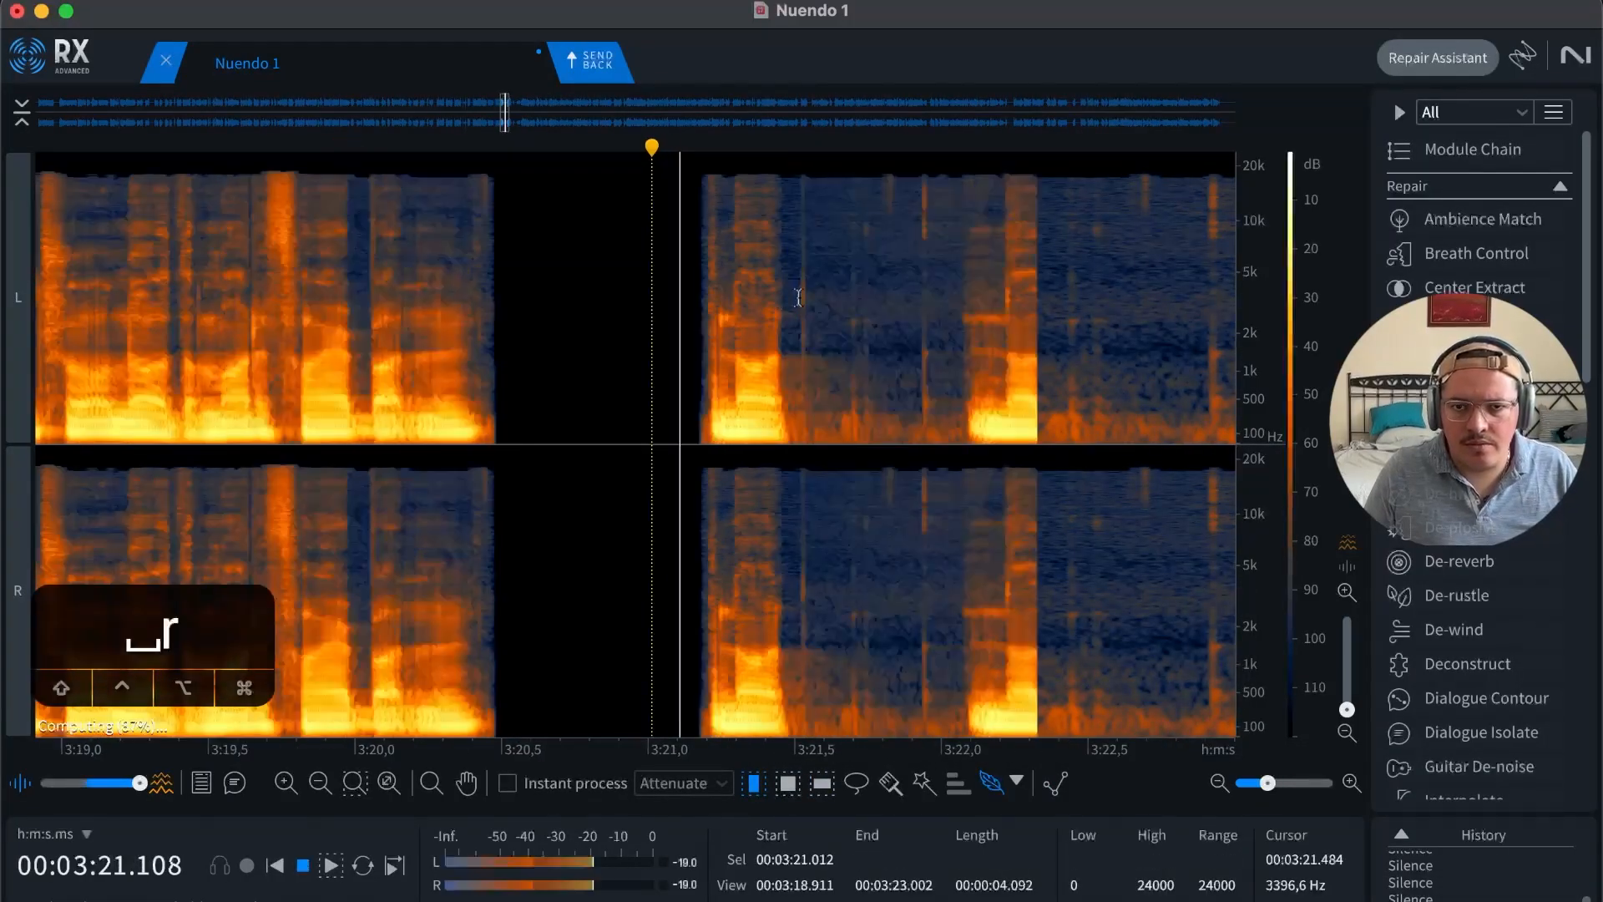
pyautogui.press('r')
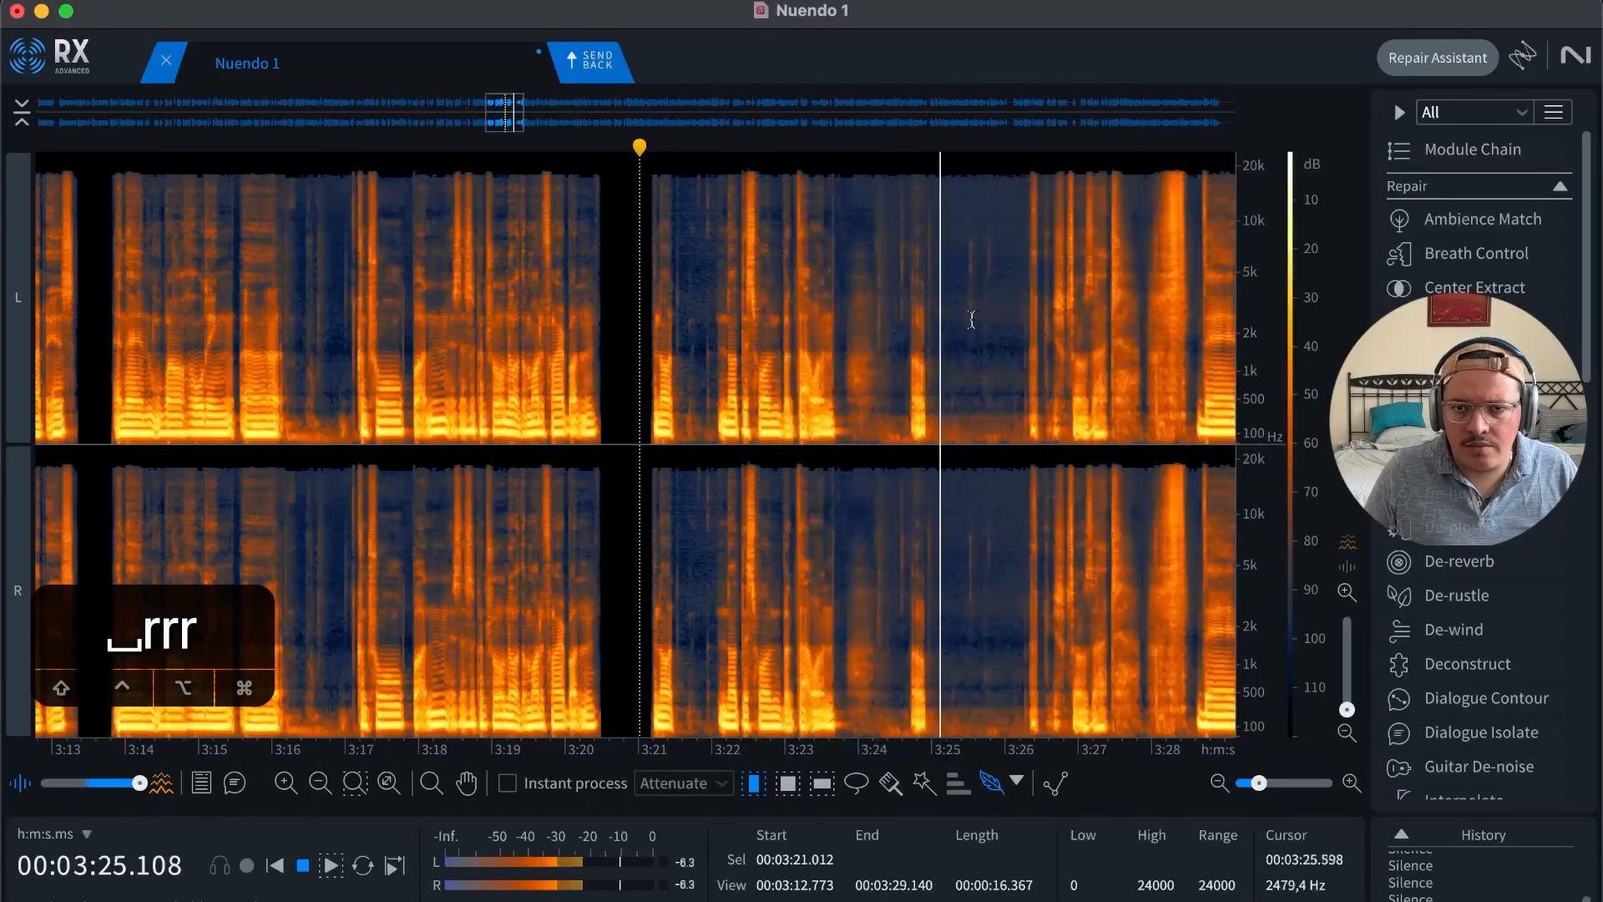
pyautogui.press('r')
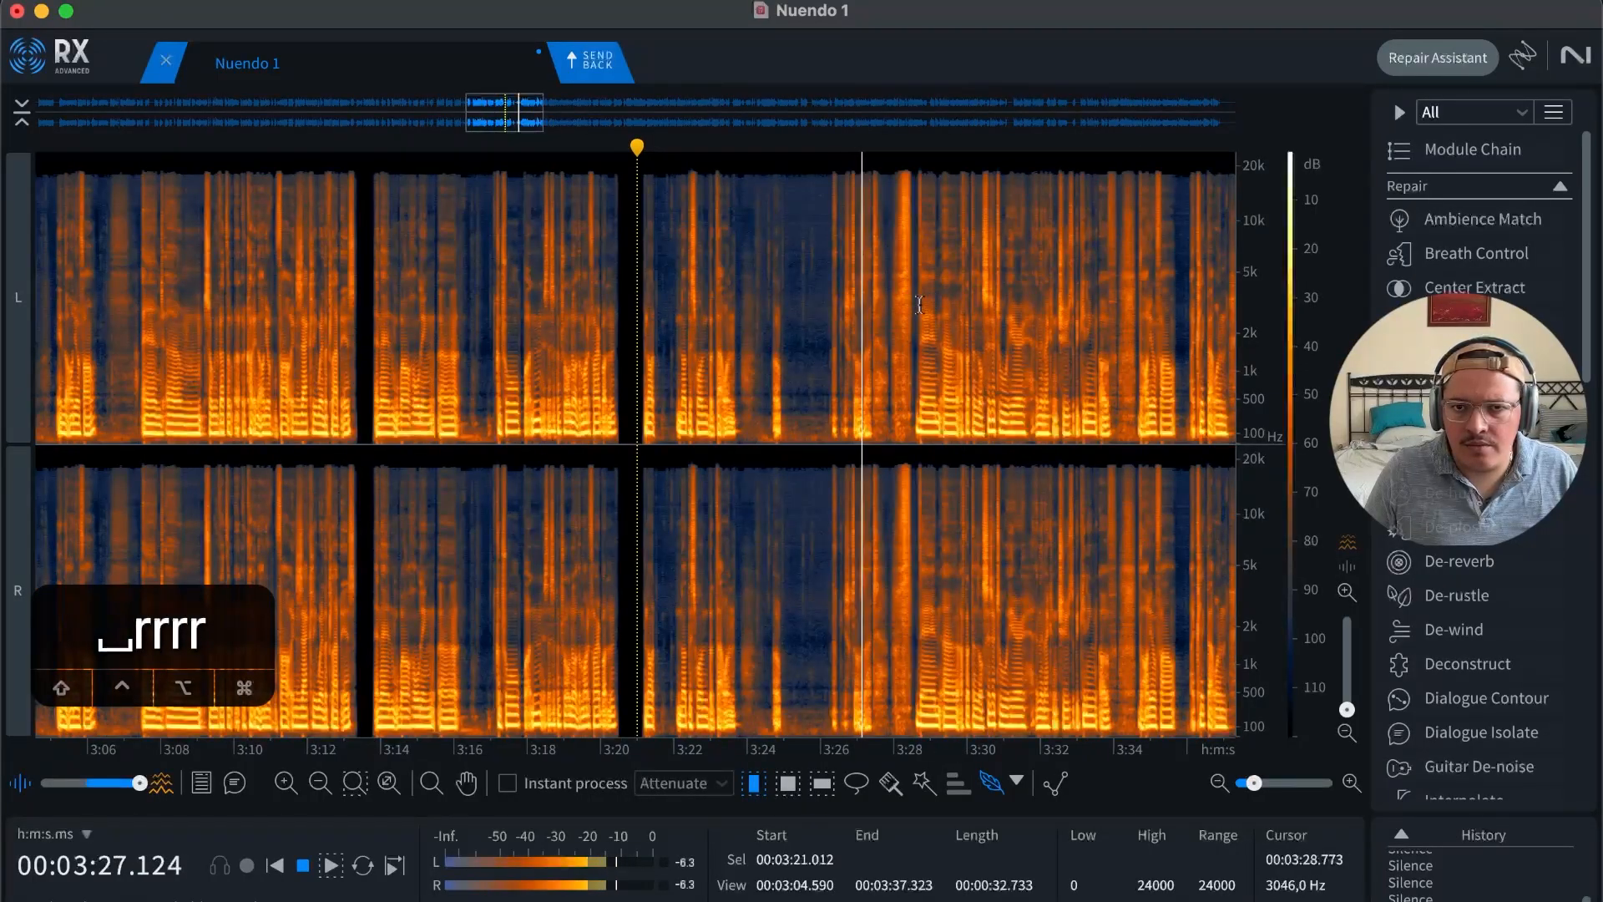
# Step: Silence the breath from about 00:03:27.9 to 00:03:28.6
pyautogui.press('t')
pyautogui.press('t')
pyautogui.press('t')
pyautogui.press('space')
pyautogui.moveTo(528, 300); pyautogui.dragTo(744, 322)
pyautogui.press('BackSpace')
# Step: Audition the recording from 00:03:28.467 up to the breath near 00:03:34.4
pyautogui.click(707, 336)
pyautogui.press('r')
pyautogui.press('space')
pyautogui.press('r')
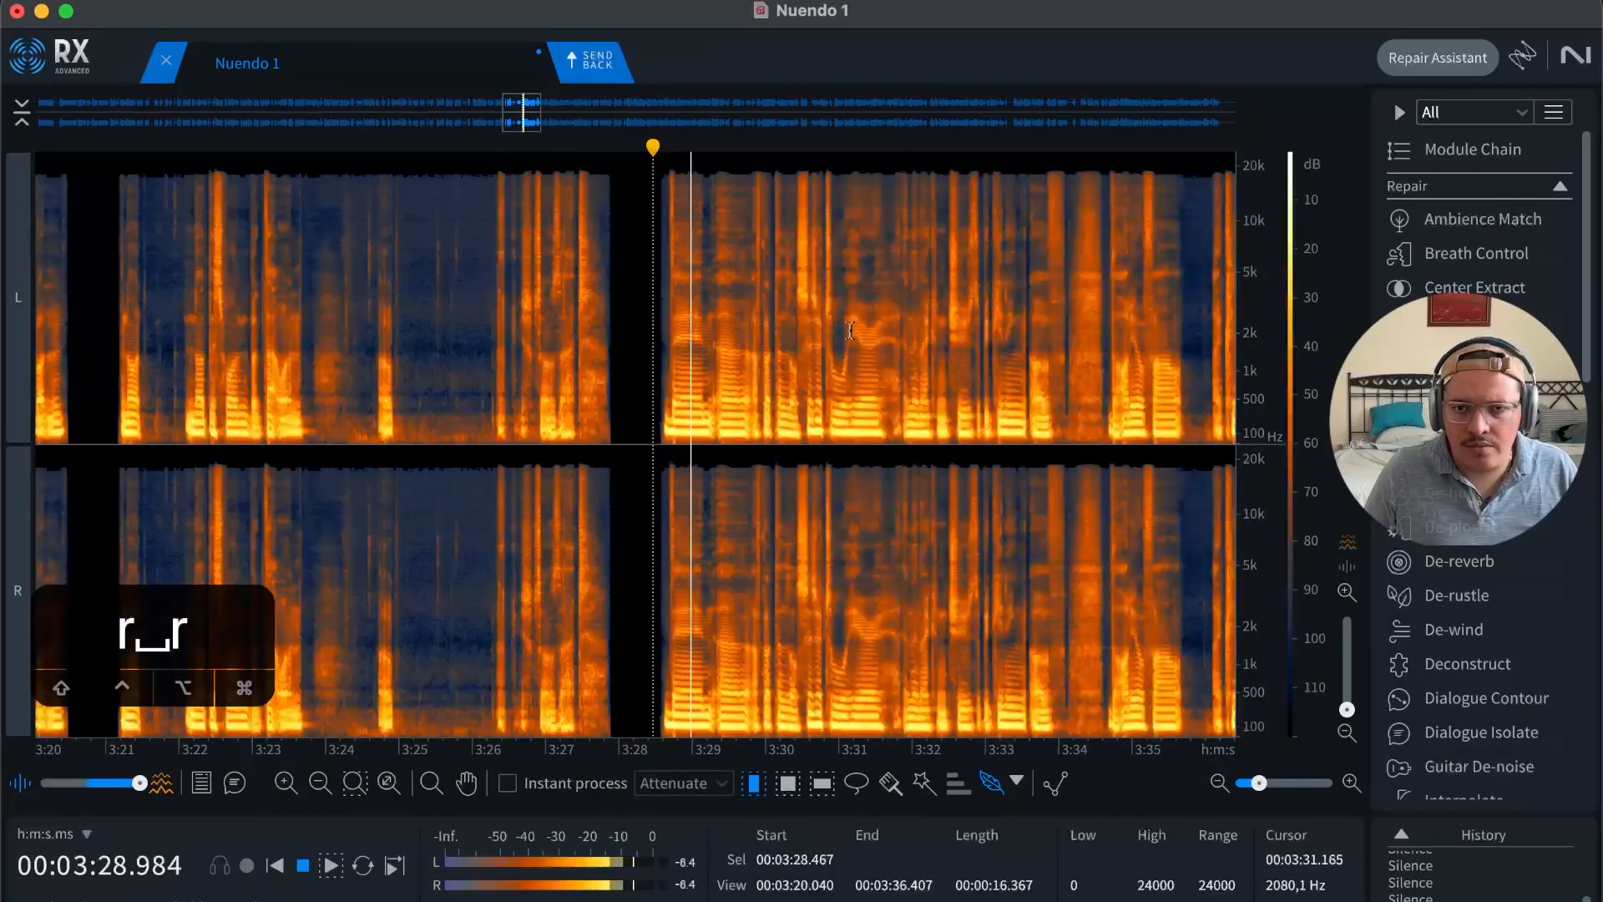
pyautogui.click(958, 344)
pyautogui.press('t')
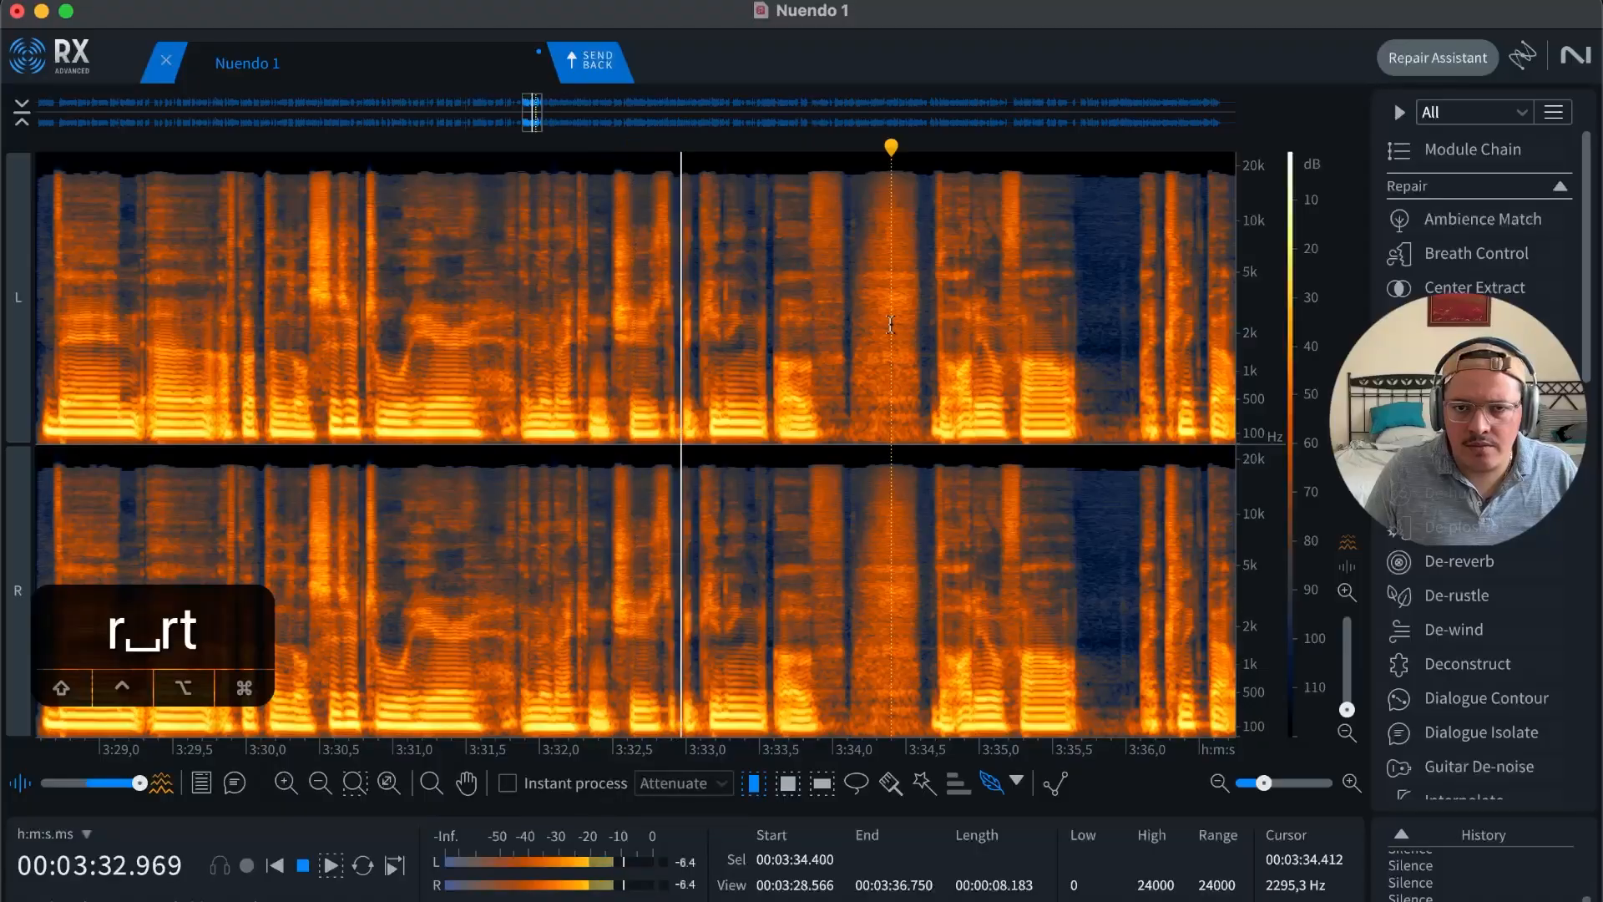
pyautogui.press('t')
pyautogui.press('t')
pyautogui.press('t')
pyautogui.press('r')
pyautogui.press('r')
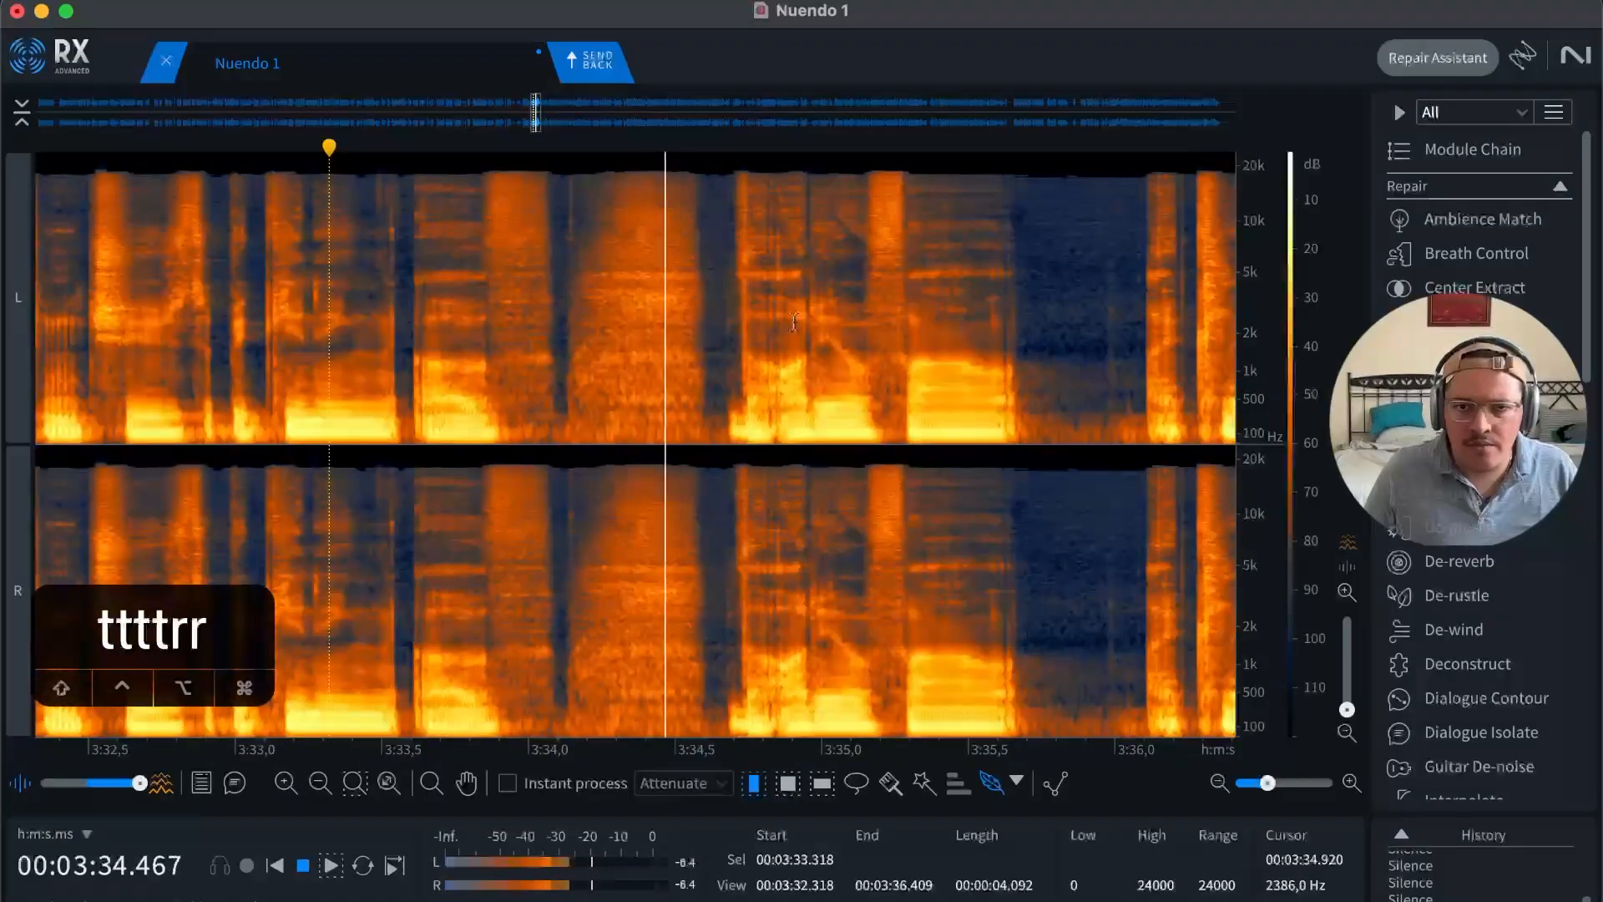
# Step: Silence the breath from about 00:03:34.1 to 00:03:34.7
pyautogui.press('space')
pyautogui.click(569, 307)
pyautogui.press('t')
pyautogui.click(605, 317)
pyautogui.click(642, 319)
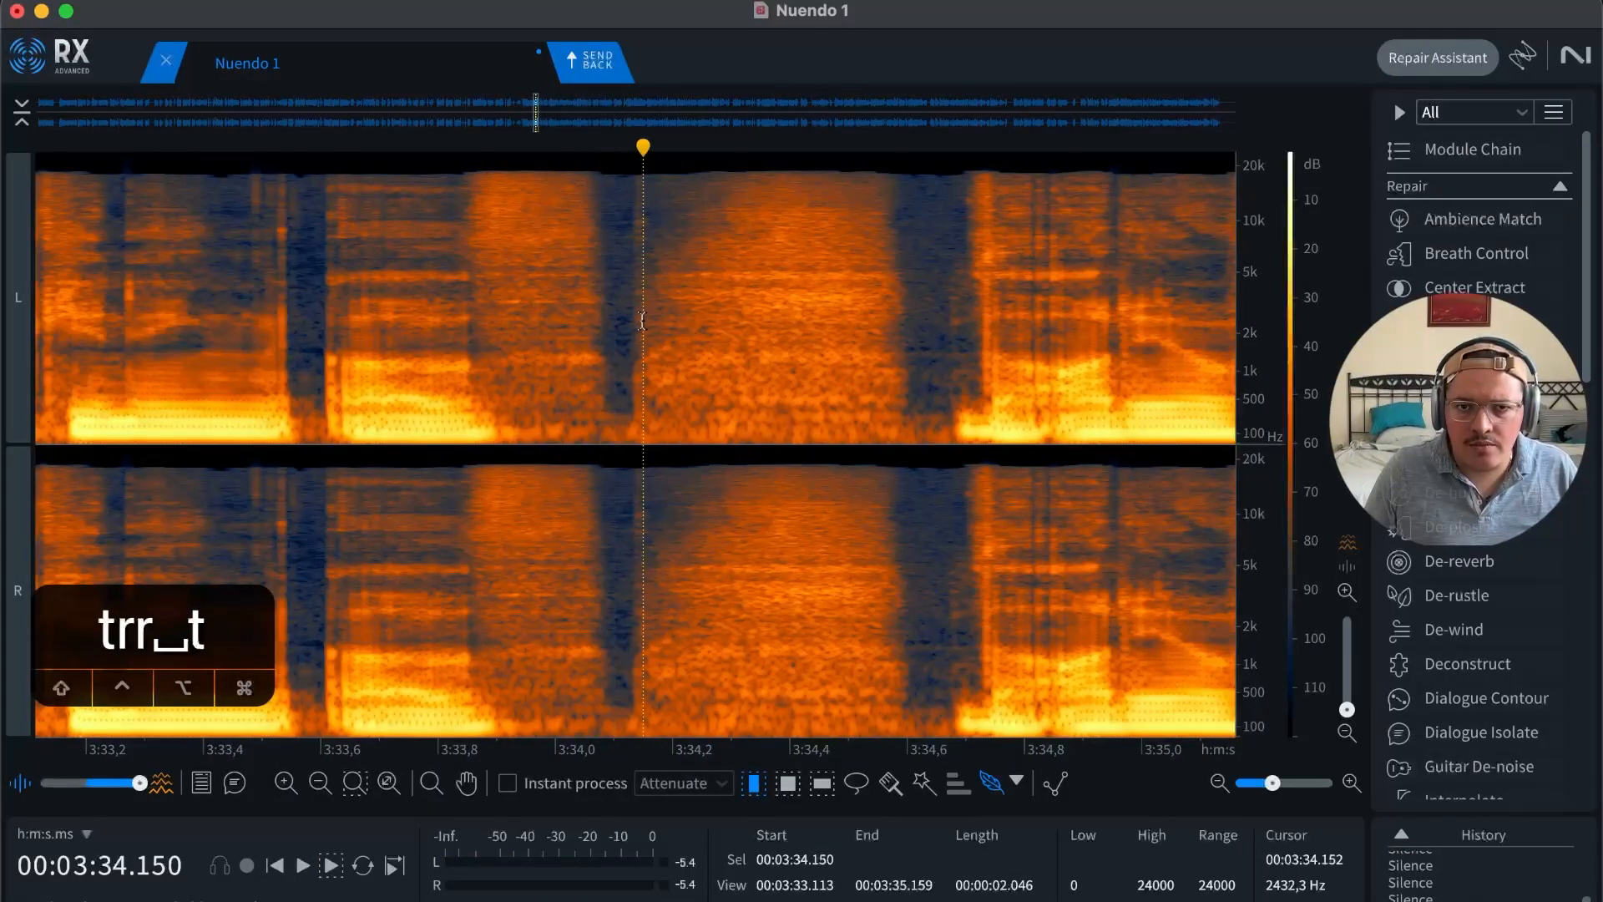
pyautogui.moveTo(620, 320); pyautogui.dragTo(949, 314)
pyautogui.press('Delete')
# Step: Audition the speech from 00:03:33.072 across the silenced breath and zoom out to a sixteen-second view
pyautogui.click(736, 326)
pyautogui.press('r')
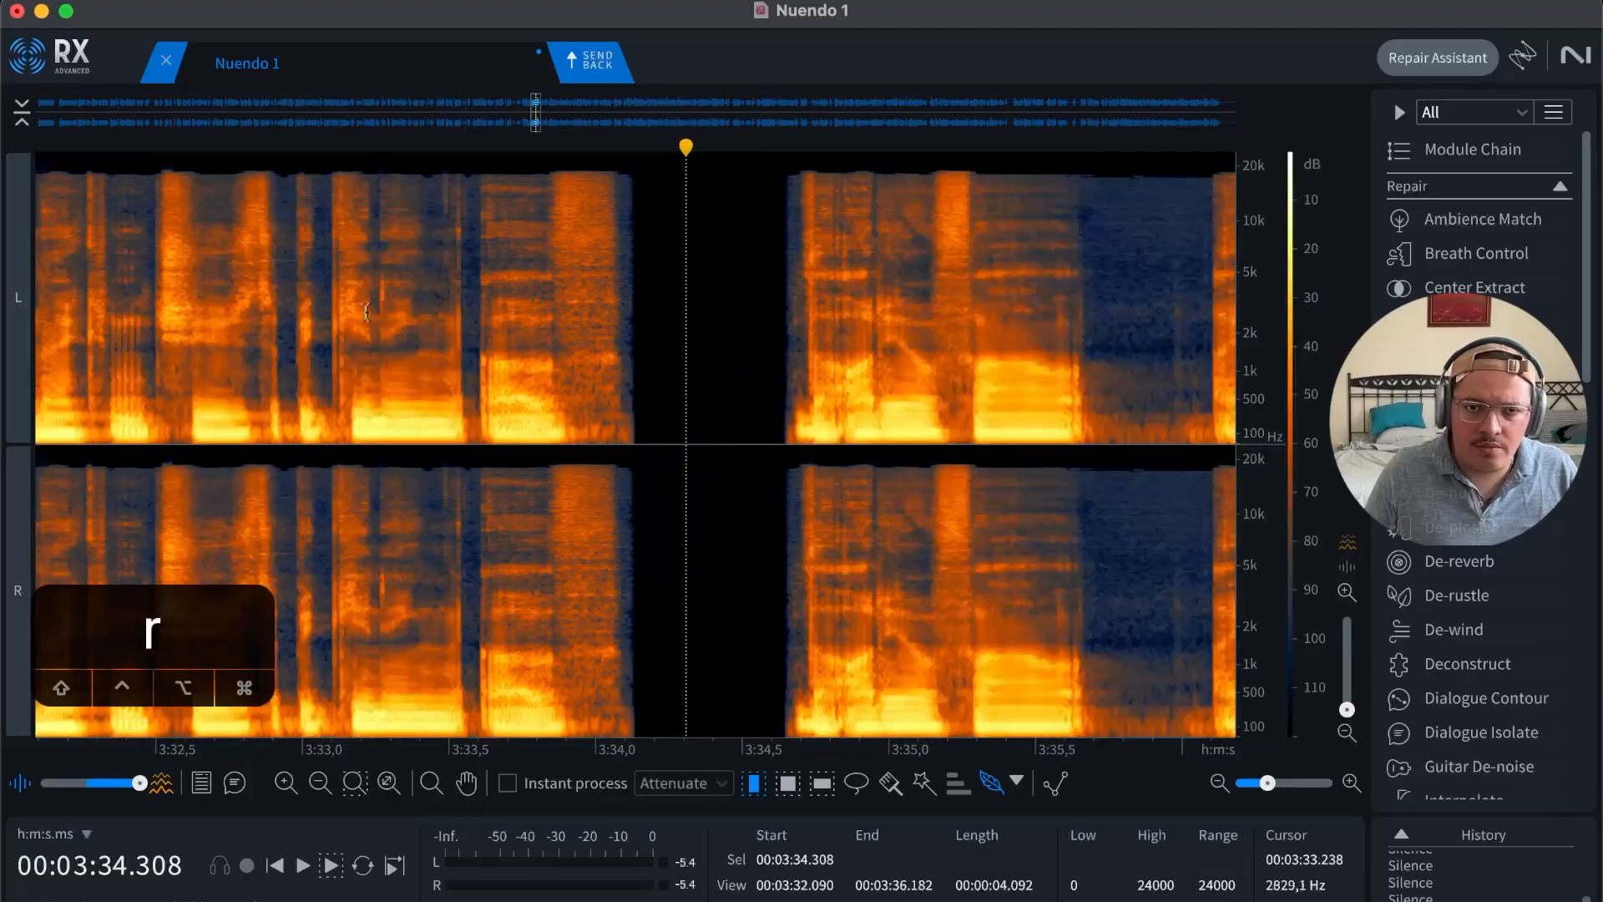
pyautogui.click(358, 311)
pyautogui.press('space')
pyautogui.click(400, 318)
pyautogui.click(323, 337)
pyautogui.press('space')
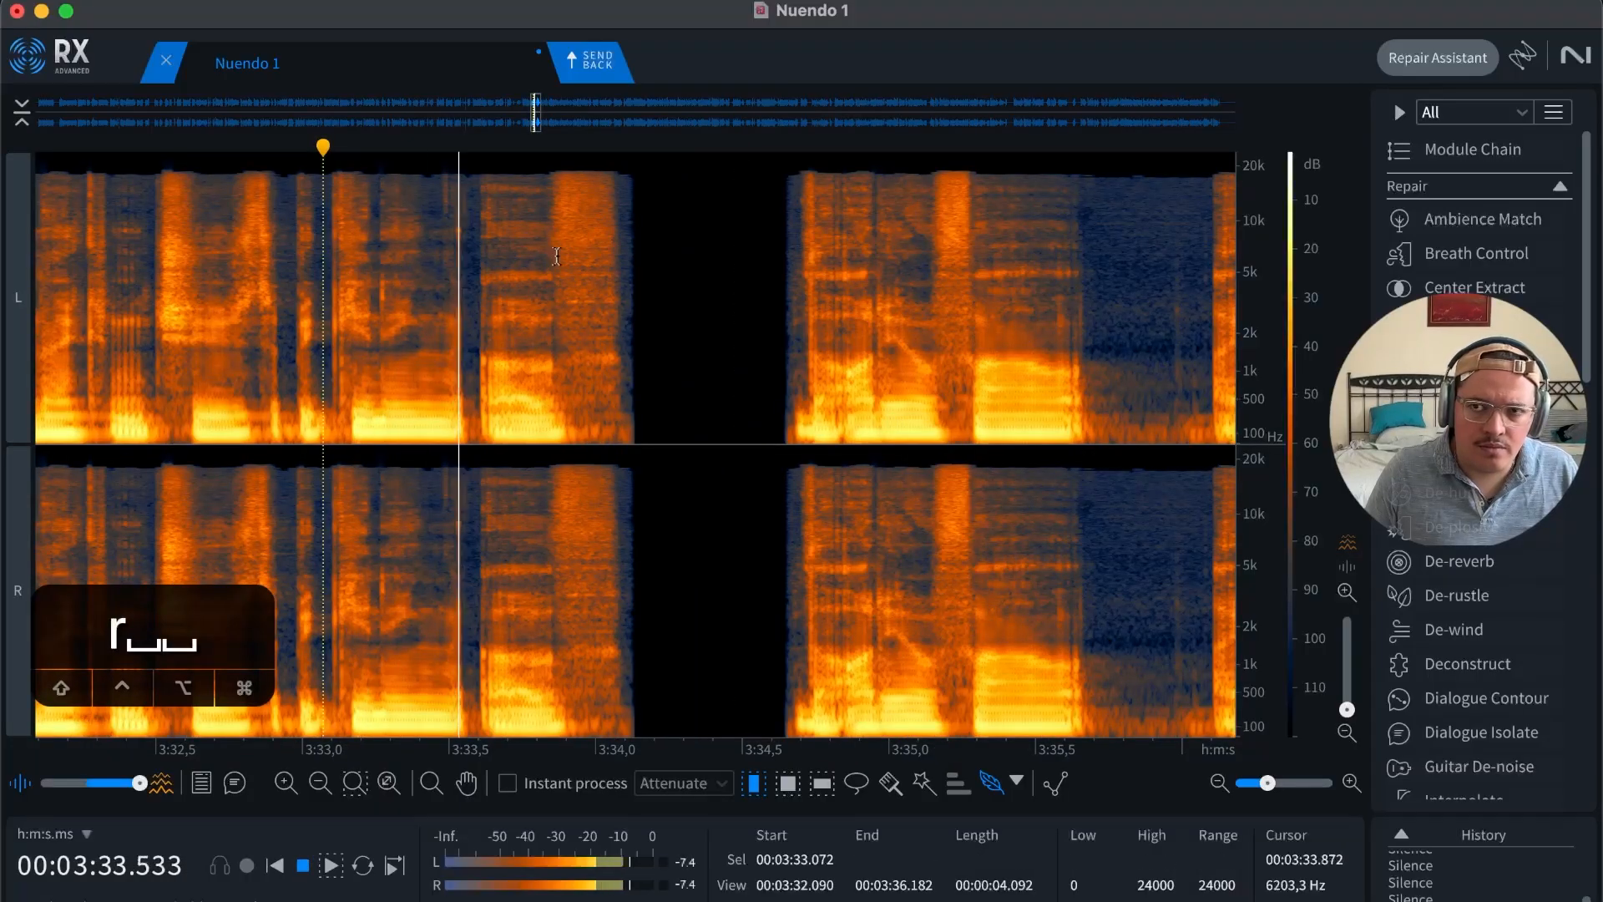
pyautogui.press('r')
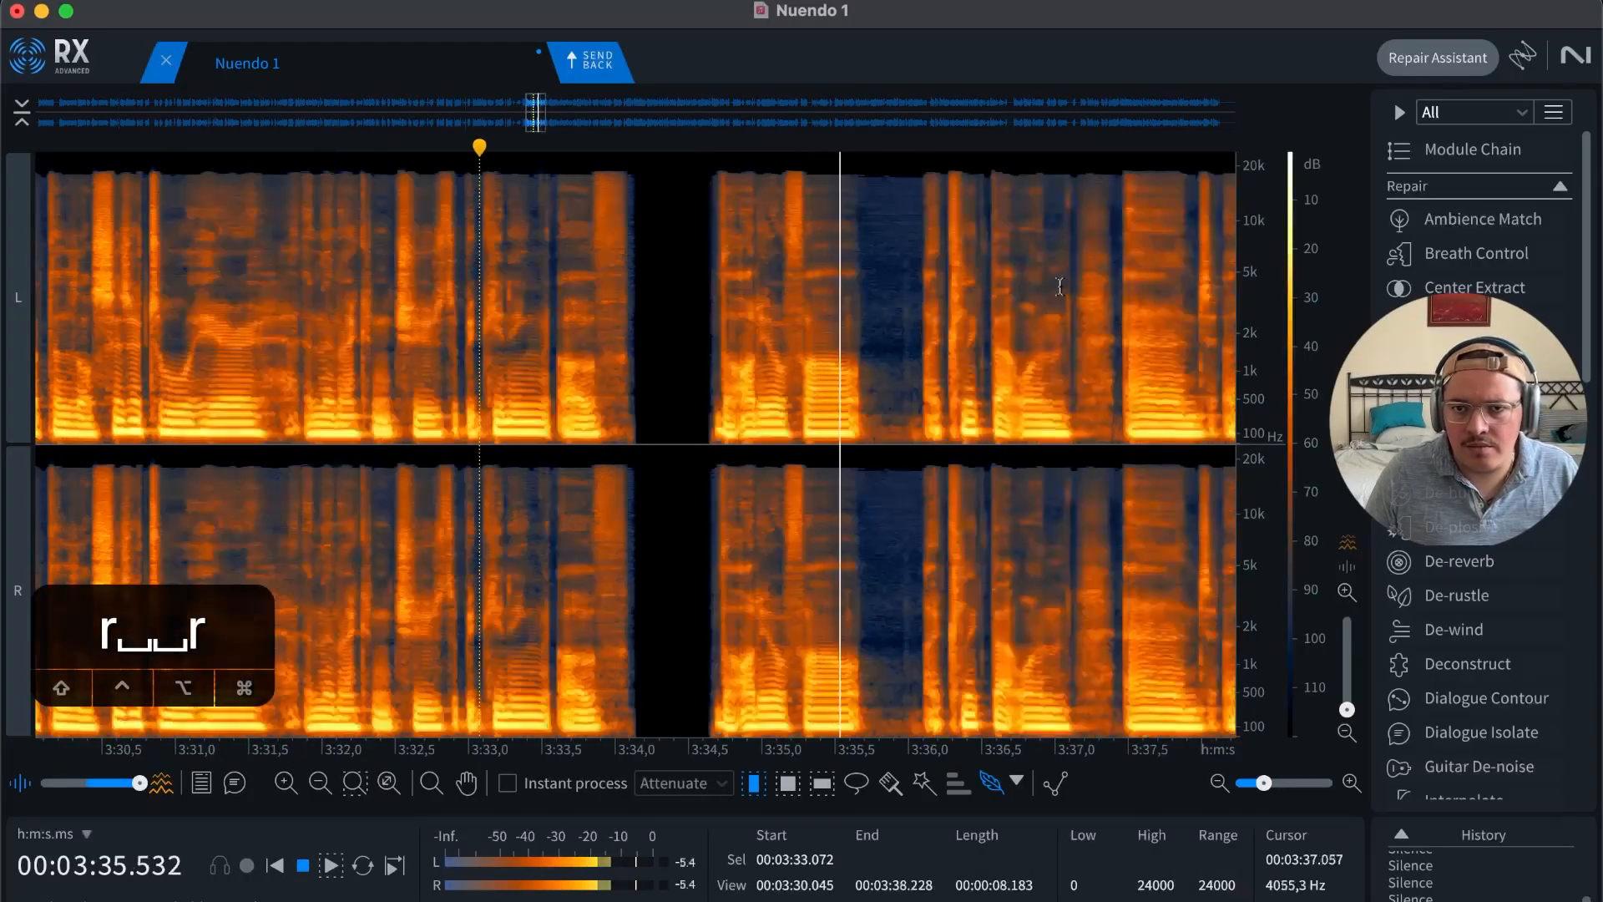
pyautogui.press('r')
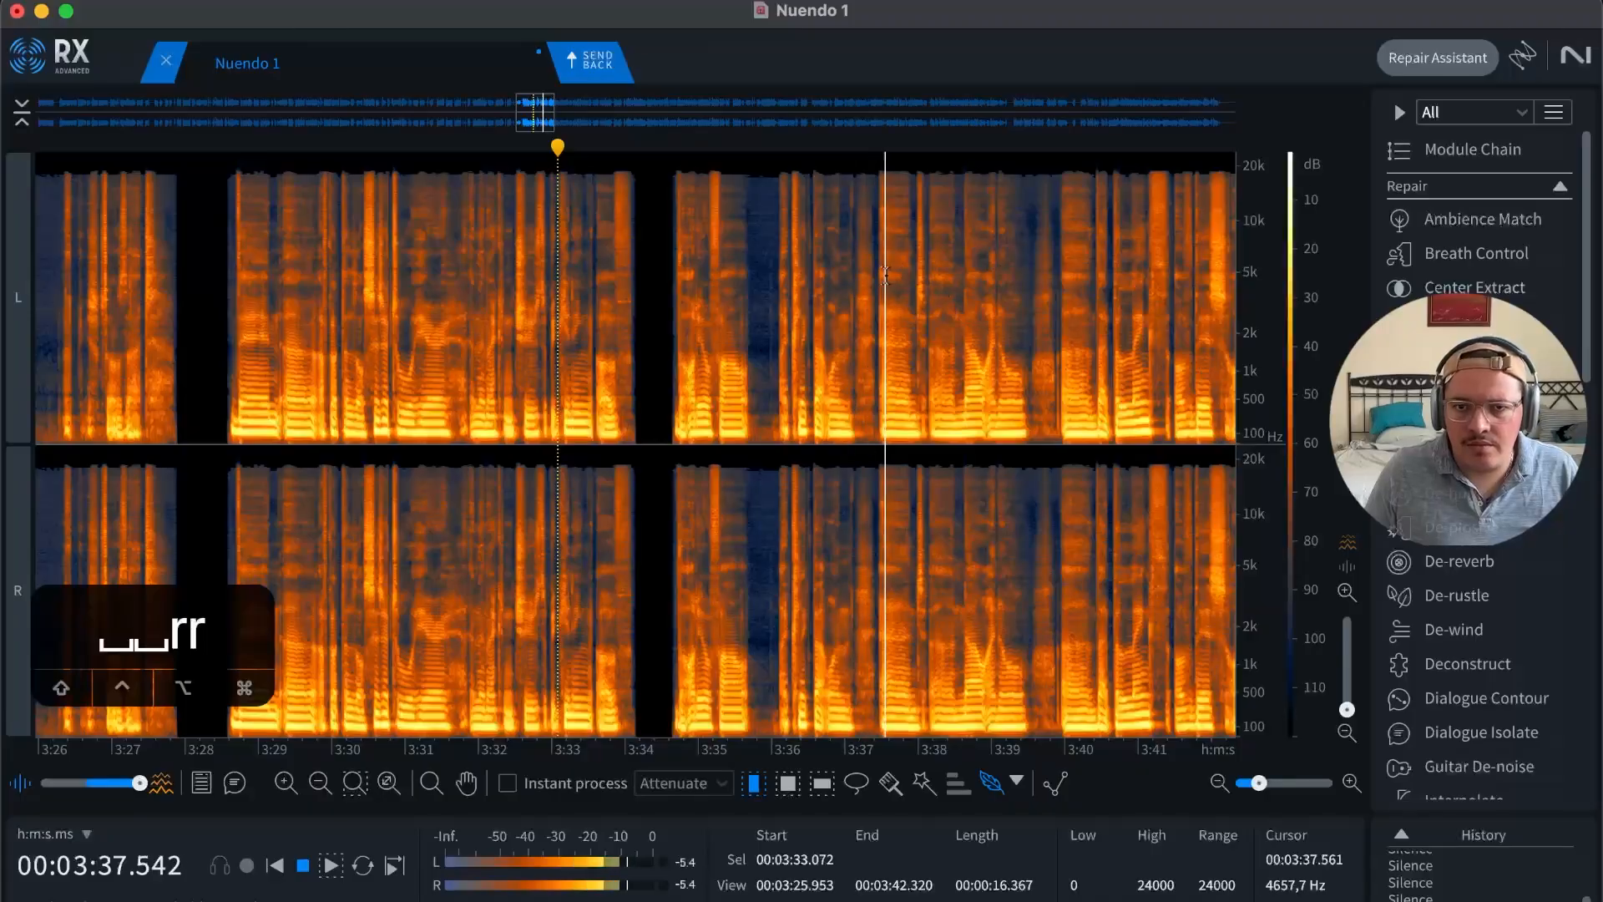
# Step: Silence the breath from about 00:03:37.1 to 00:03:37.4
pyautogui.press('space')
pyautogui.click(884, 275)
pyautogui.press('t')
pyautogui.press('t')
pyautogui.press('t')
pyautogui.press('t')
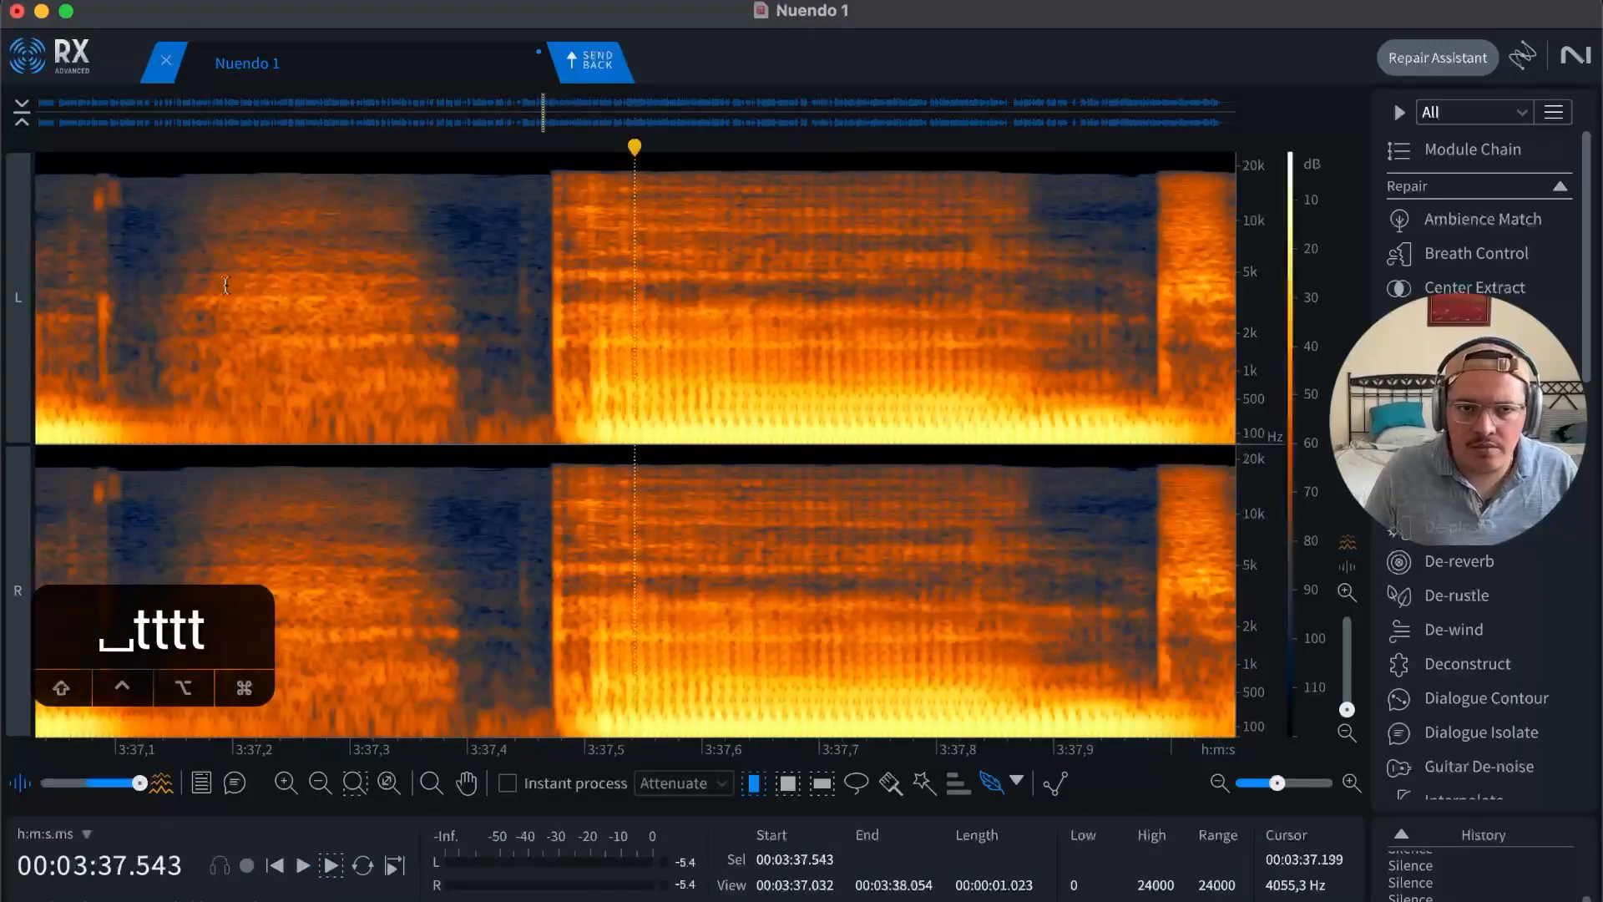
pyautogui.moveTo(136, 316); pyautogui.dragTo(518, 316)
pyautogui.hotkey('shift', 's')
# Step: Audition the edit from 00:03:37.400 and zoom out to an eight-second view
pyautogui.click(465, 316)
pyautogui.press('space')
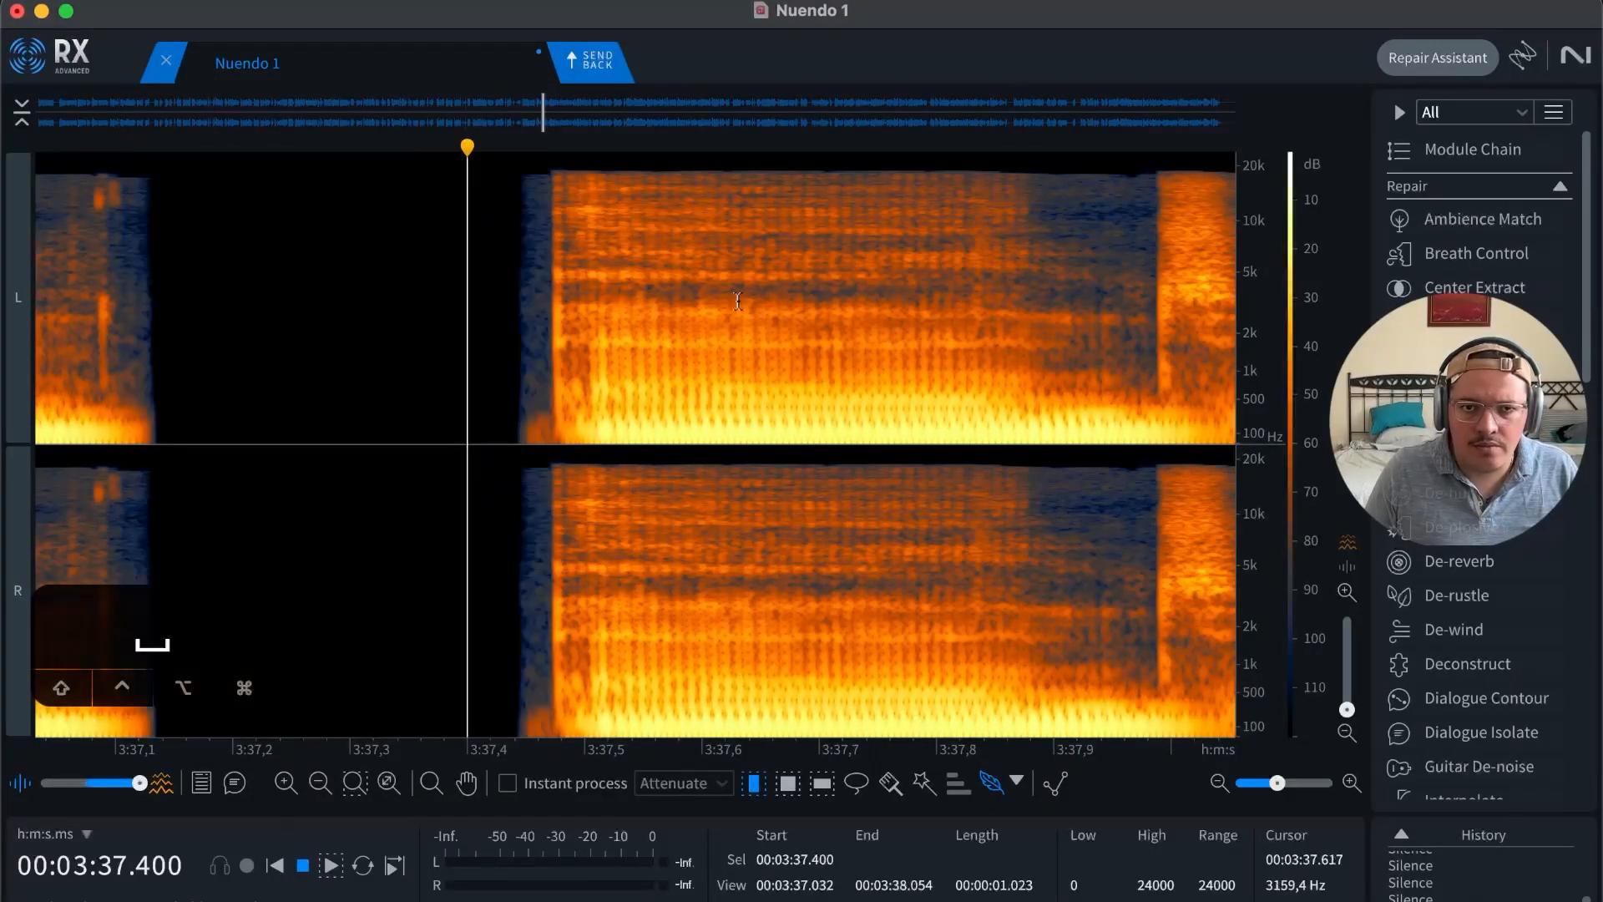
pyautogui.press('r')
pyautogui.press('r')
pyautogui.press('r')
# Step: Silence the breath from 00:03:39.503 to 00:03:39.942
pyautogui.click(939, 309)
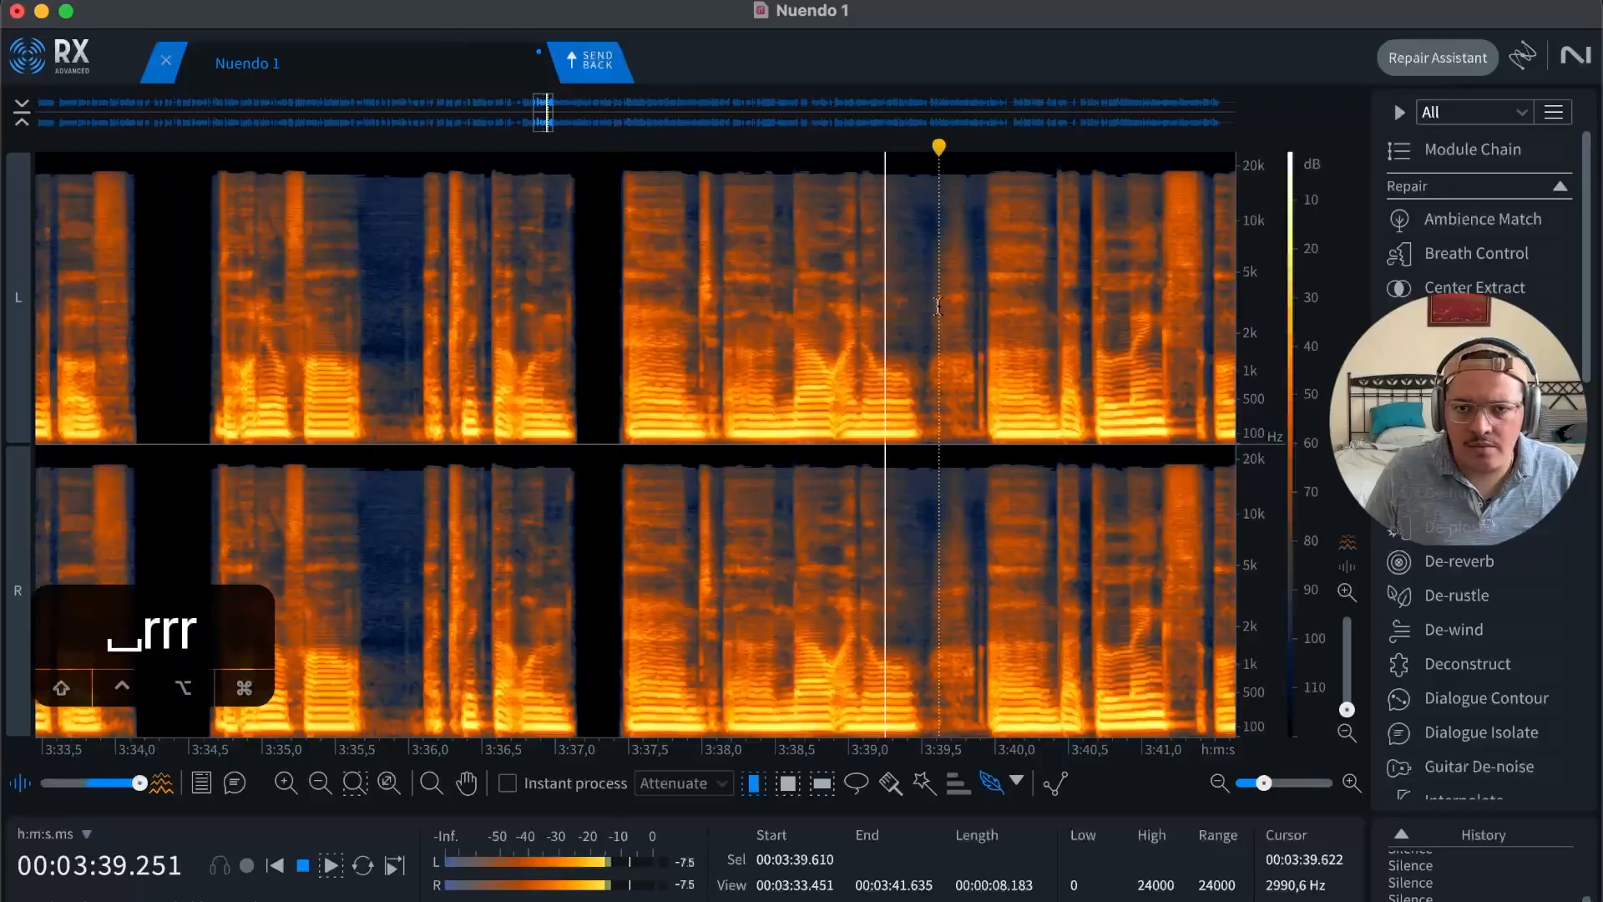
pyautogui.press('t')
pyautogui.press('t')
pyautogui.click(865, 312)
pyautogui.press('space')
pyautogui.moveTo(575, 310); pyautogui.dragTo(831, 307)
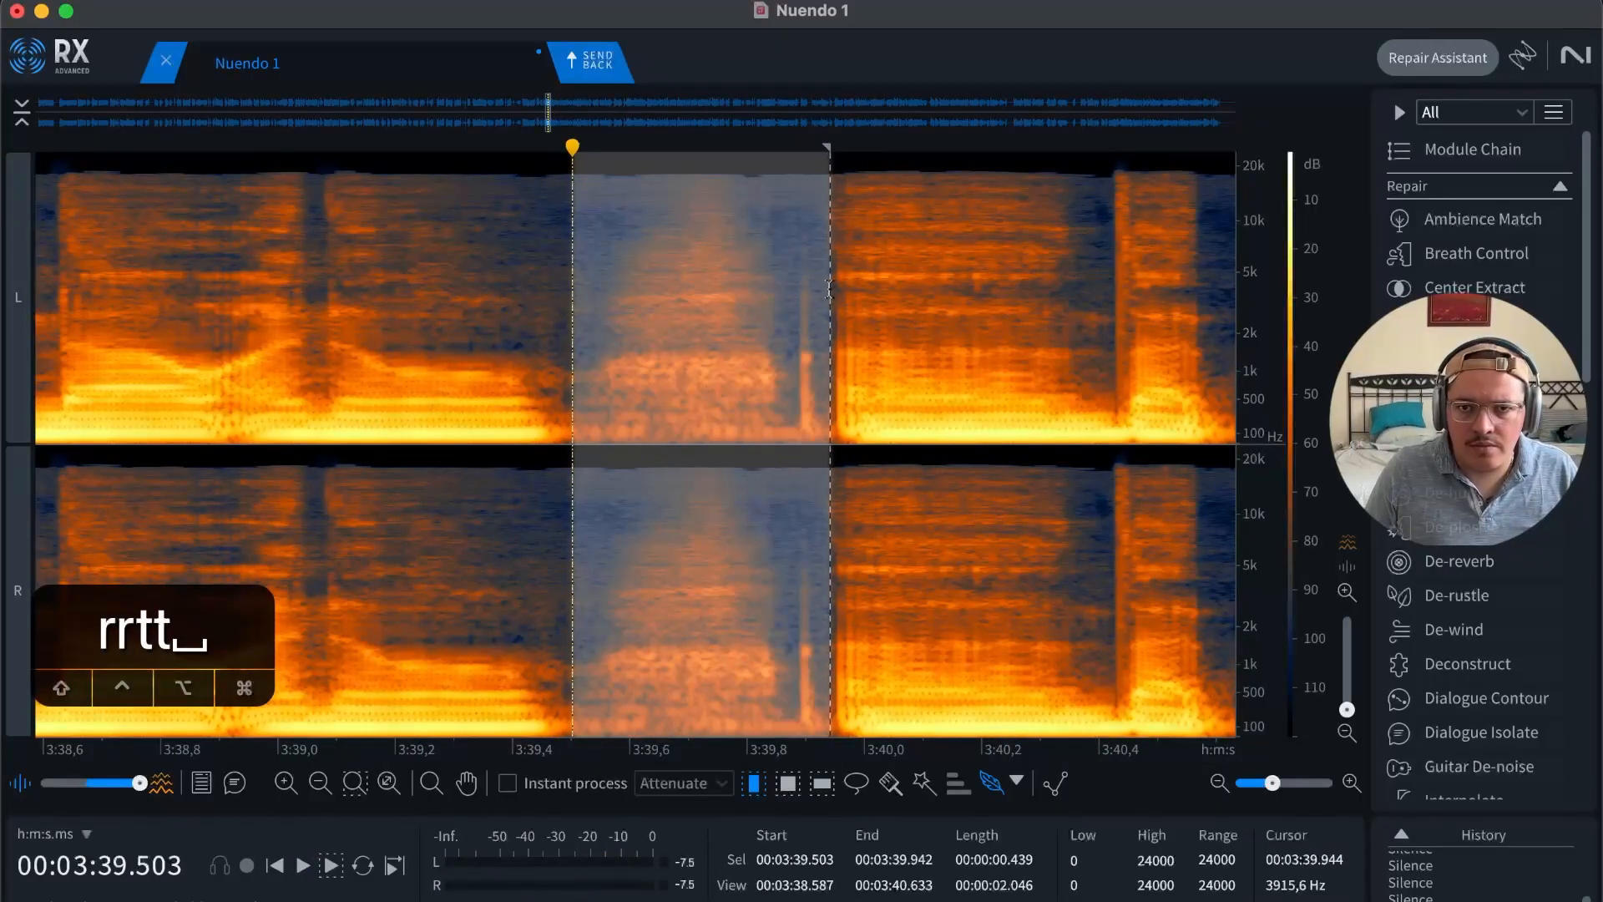
pyautogui.hotkey('shift', 's')
# Step: Audition the silenced gap from 00:03:39.726 and zoom out to an eight-second view
pyautogui.click(706, 302)
pyautogui.press('r')
pyautogui.press('r')
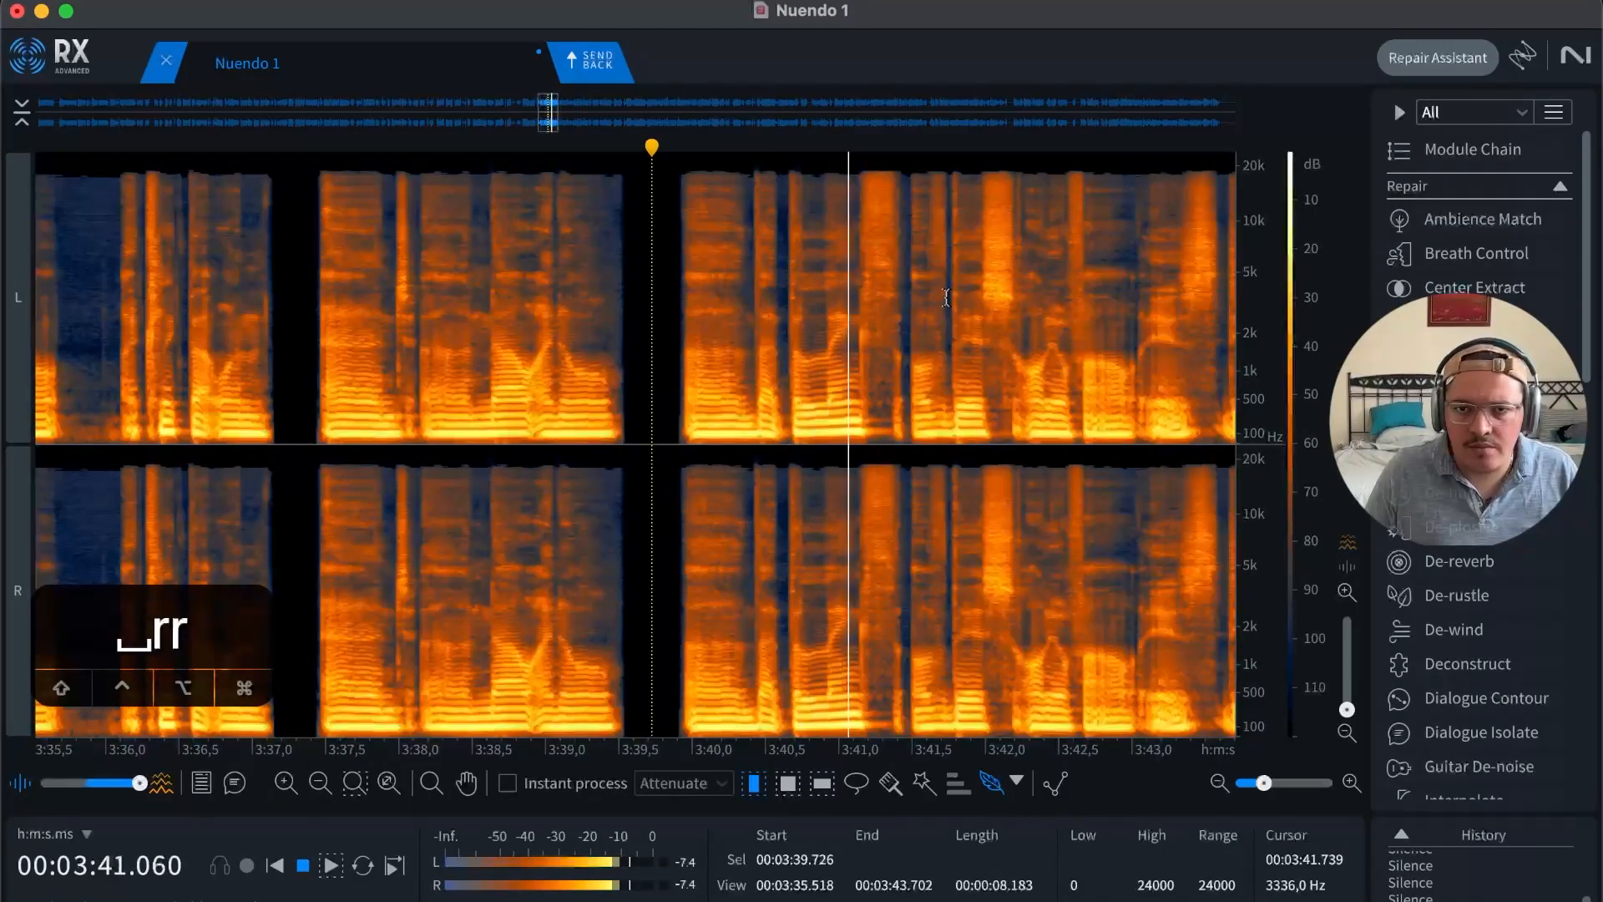
# Step: Extend the silenced gap at 00:03:39.9 to about 00:03:40.4, removing the sound that follows it
pyautogui.press('space')
pyautogui.press('t')
pyautogui.press('t')
pyautogui.moveTo(549, 276); pyautogui.dragTo(871, 280)
pyautogui.hotkey('shift', 's')
# Step: Audition the extended gap from 00:03:40.352 and zoom out to a sixteen-second view
pyautogui.click(823, 293)
pyautogui.press('space')
pyautogui.press('r')
pyautogui.press('r')
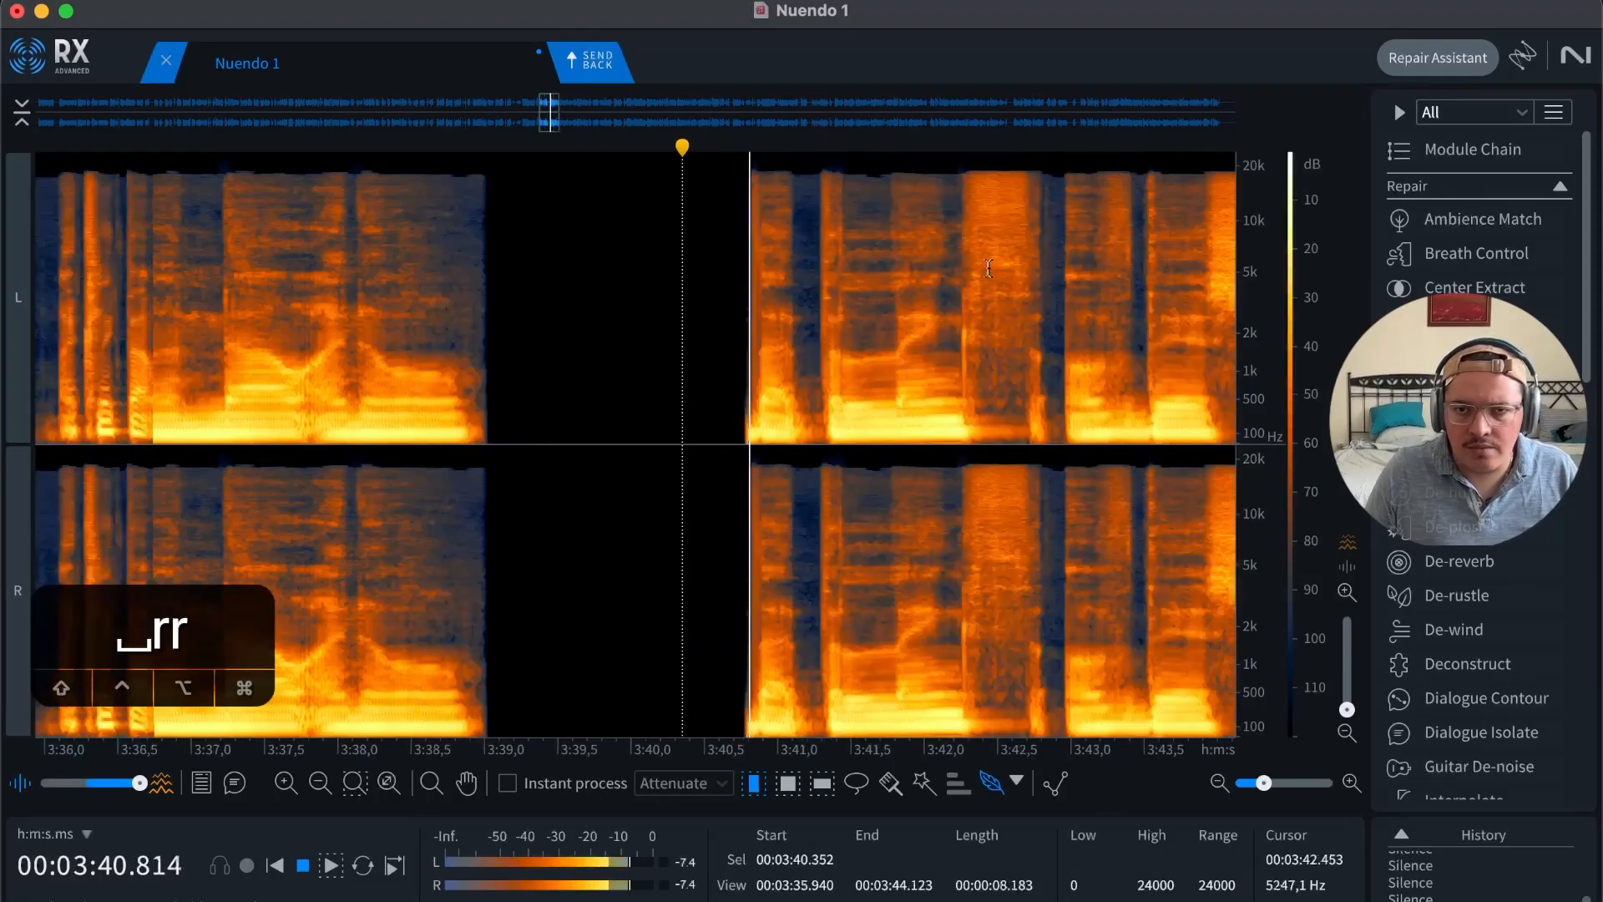
pyautogui.press('r')
# Step: Silence the breath from about 00:03:44.1 to 00:03:44.6 and audition the edit from 00:03:44.479
pyautogui.click(934, 326)
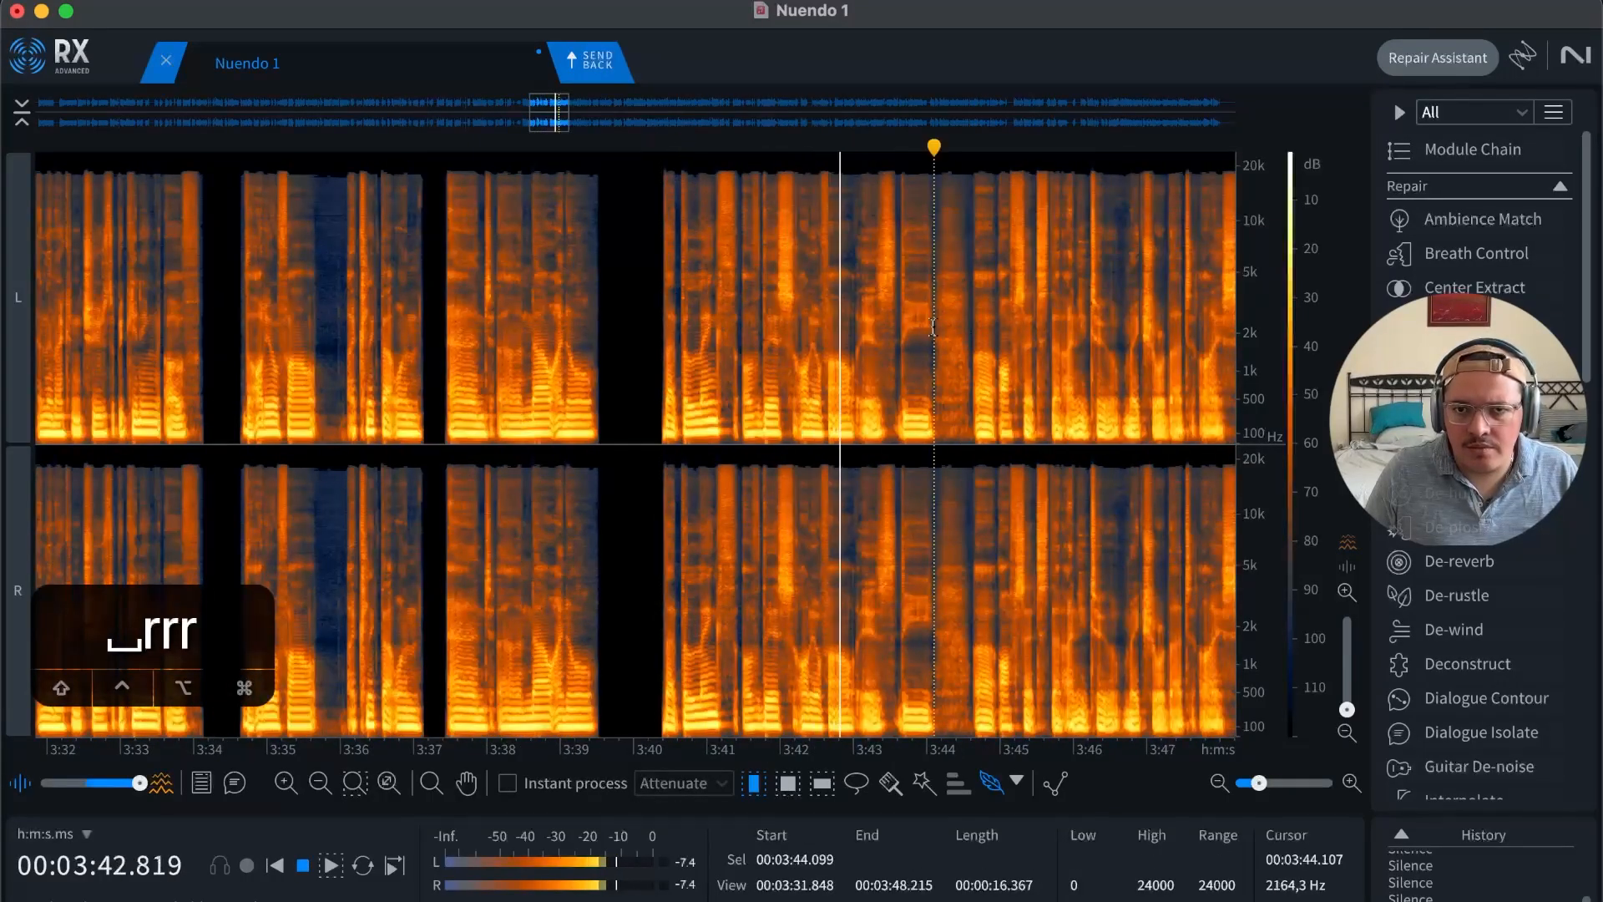
pyautogui.press('t')
pyautogui.press('t')
pyautogui.press('t')
pyautogui.click(856, 323)
pyautogui.press('space')
pyautogui.moveTo(635, 317); pyautogui.dragTo(928, 301)
pyautogui.hotkey('shift', 's')
pyautogui.press('space')
pyautogui.press('r')
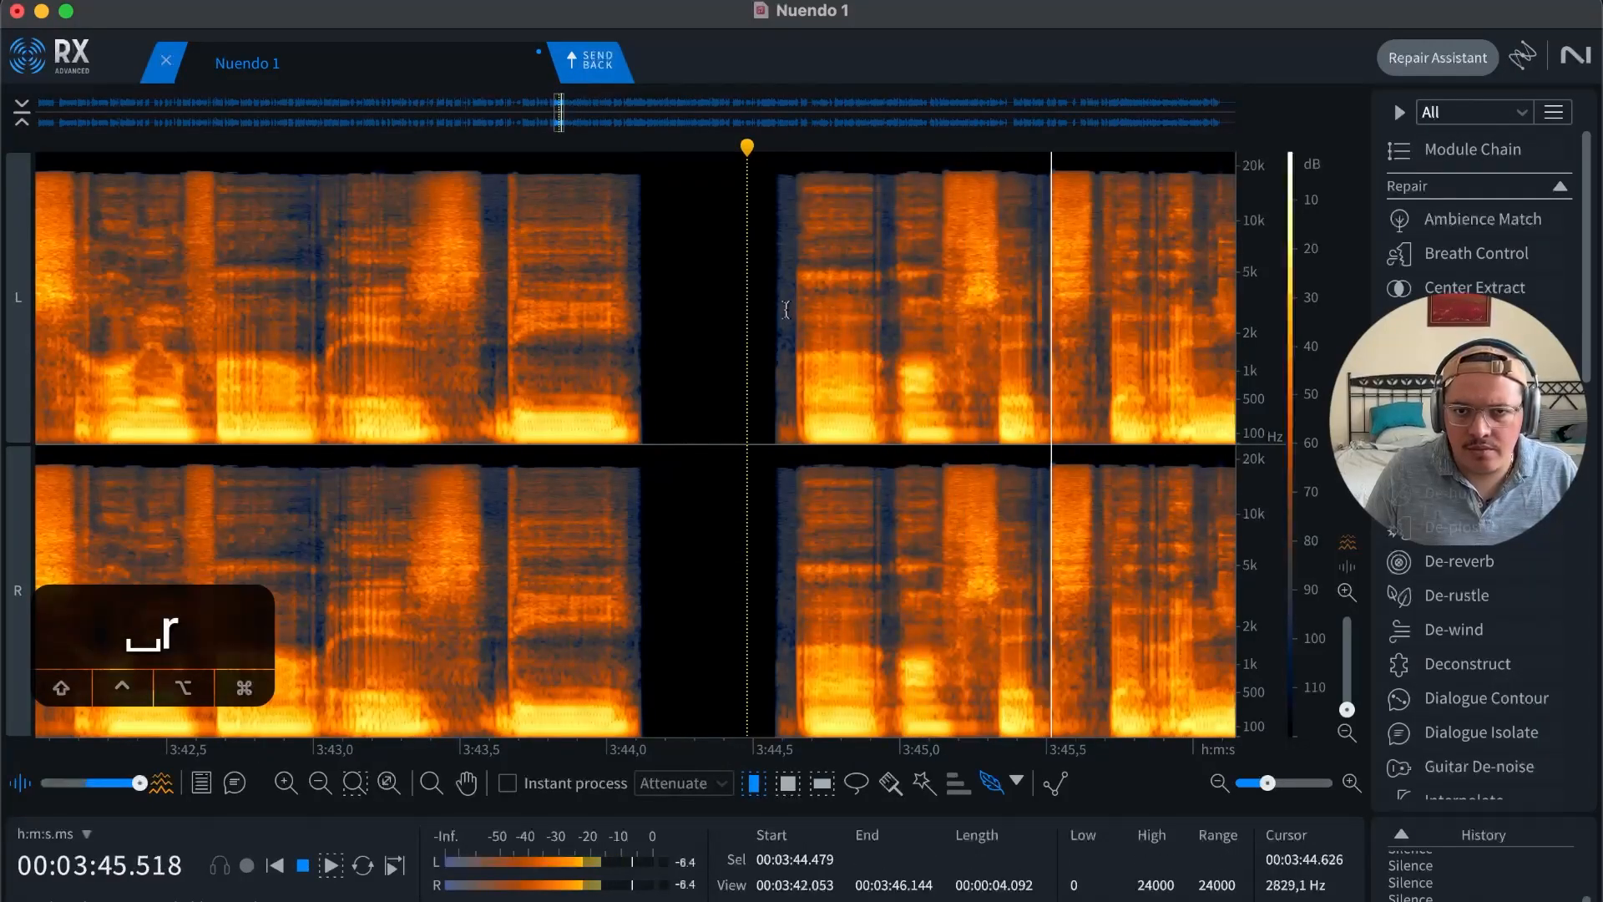
# Step: Silence the unwanted sound after the gap, from about 00:03:44.5 to 00:03:45.0
pyautogui.press('space')
pyautogui.moveTo(753, 310); pyautogui.dragTo(899, 309)
pyautogui.hotkey('shift', 's')
# Step: Audition the widened gap from 00:03:44.826 and zoom out to a sixteen-second view
pyautogui.click(848, 329)
pyautogui.press('space')
pyautogui.press('r')
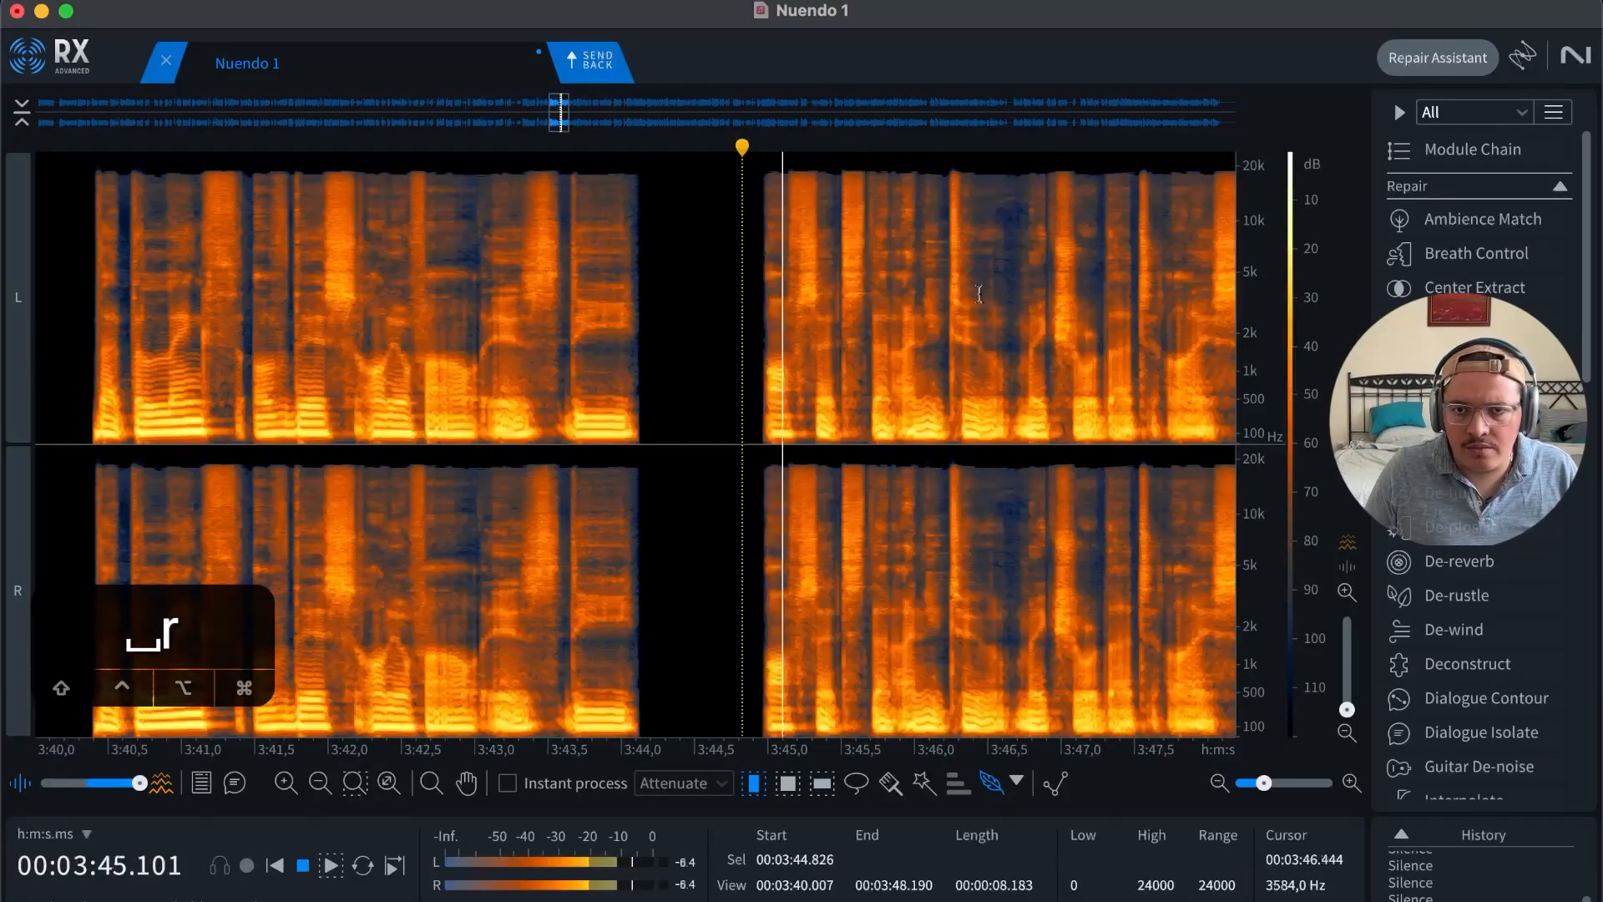
pyautogui.press('r')
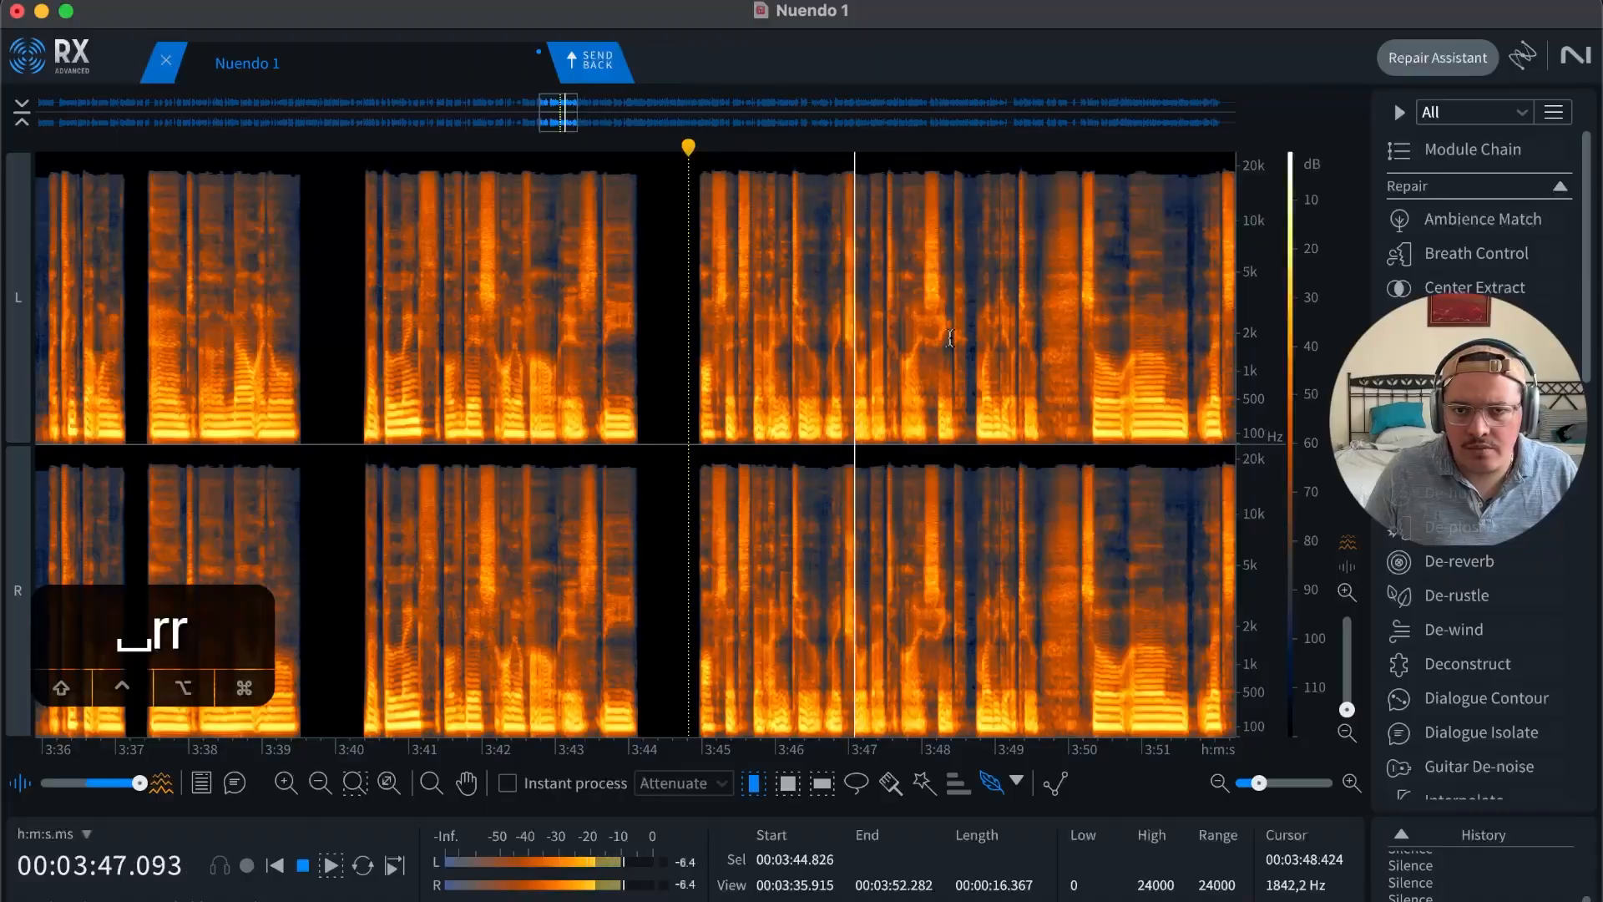
# Step: Silence the breath from 00:03:49.600 to 00:03:50.170
pyautogui.press('t')
pyautogui.press('t')
pyautogui.press('t')
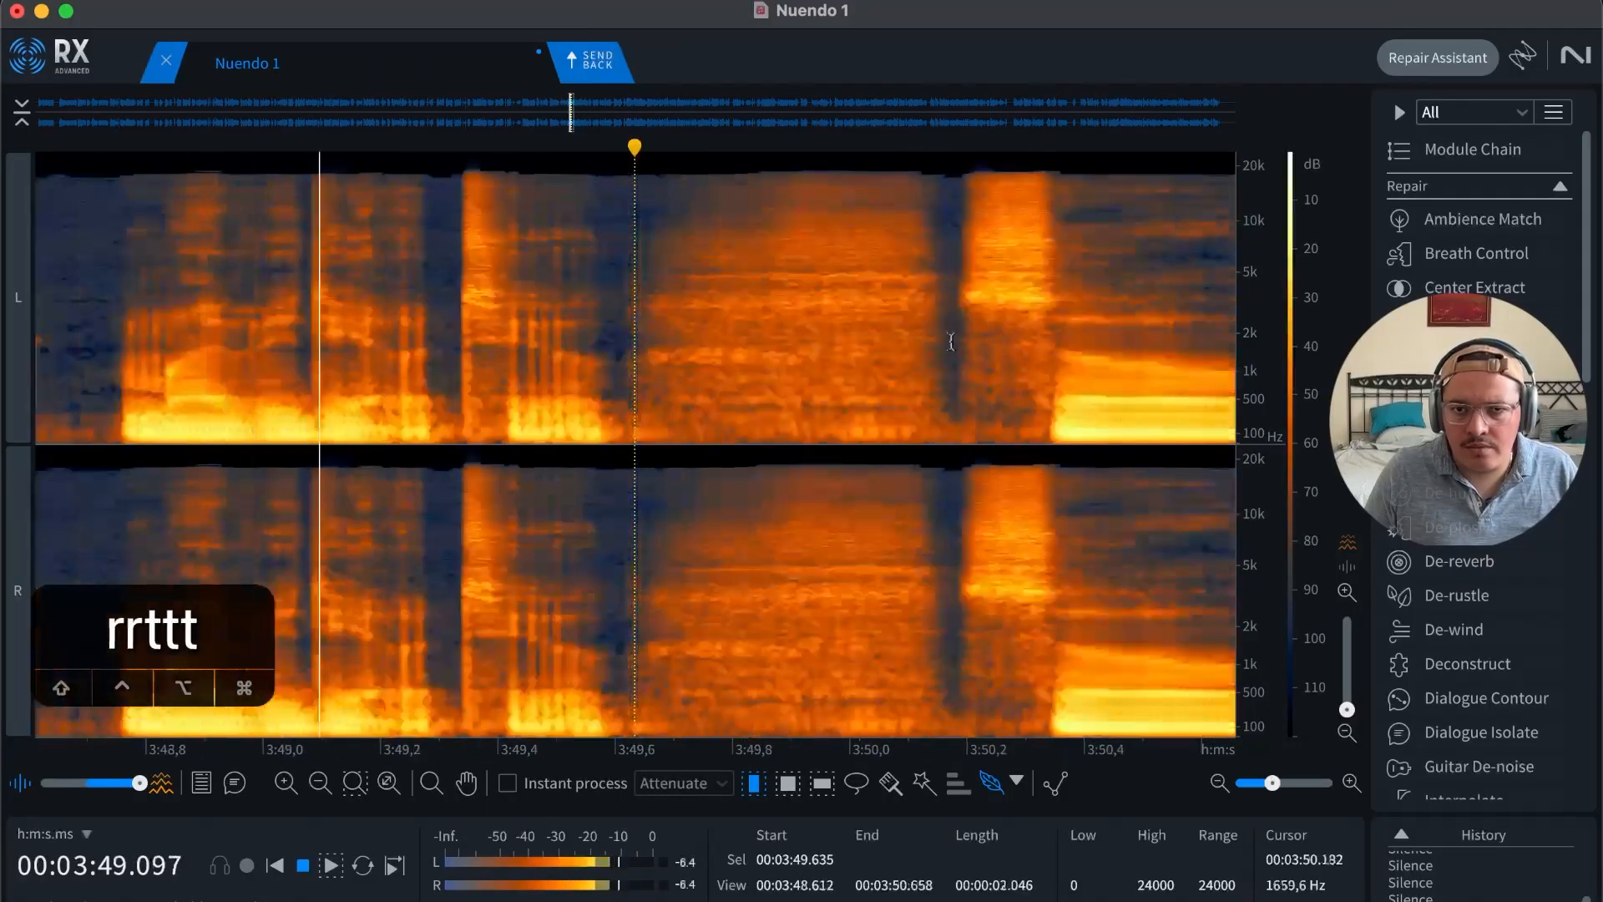
pyautogui.press('space')
pyautogui.moveTo(620, 301); pyautogui.dragTo(951, 298)
pyautogui.hotkey('shift', 's')
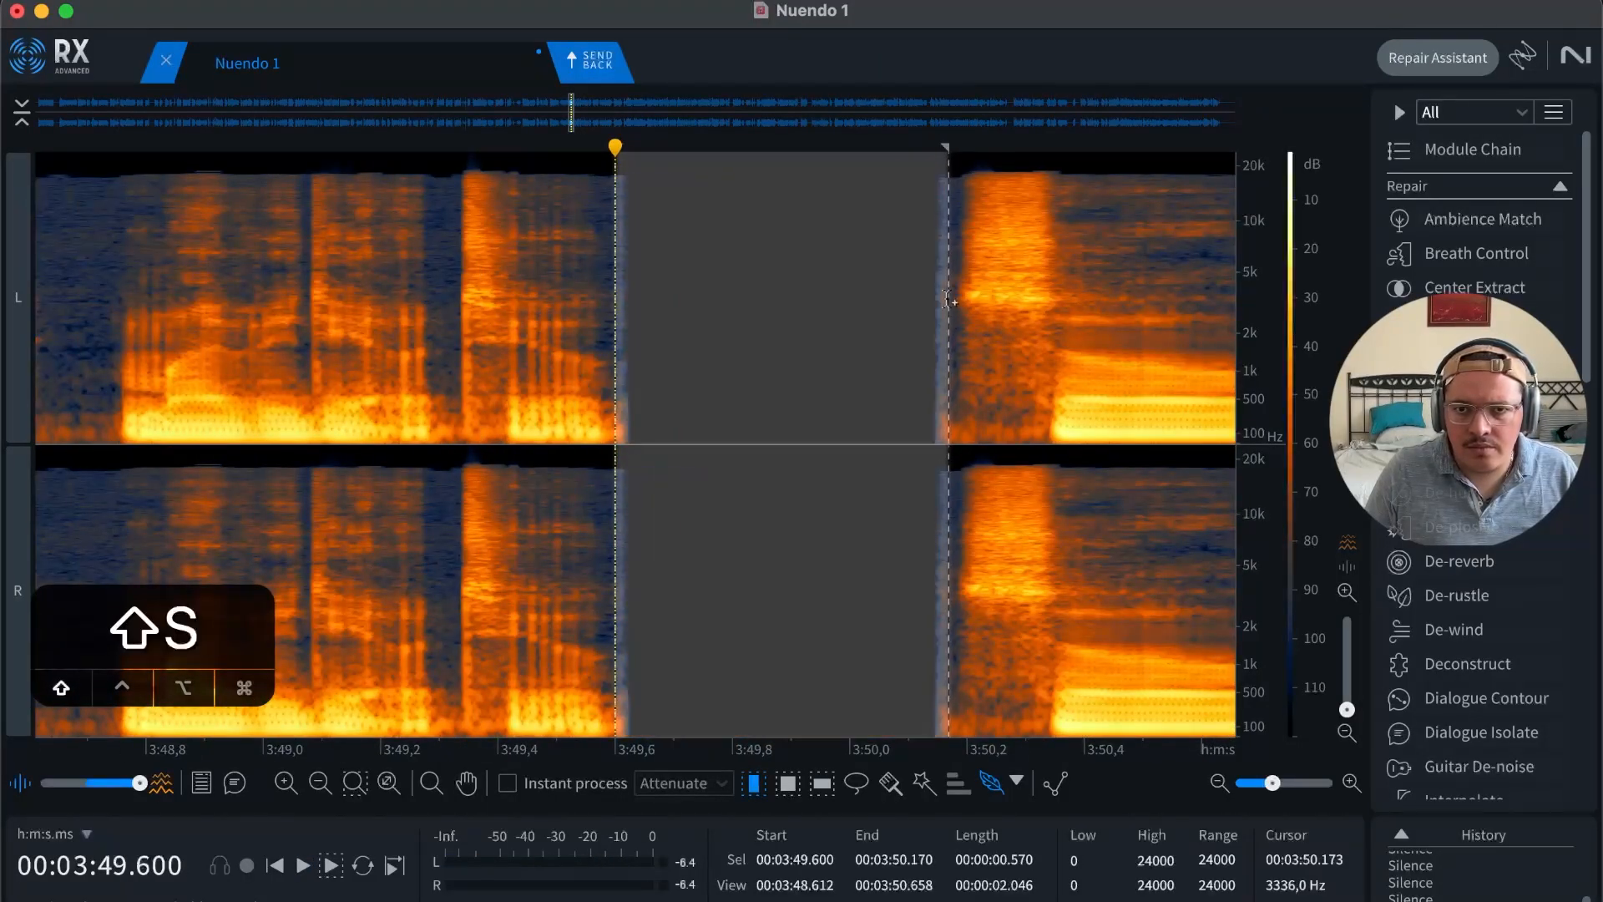
# Step: Audition the speech after the silenced breath from 00:03:50.053, zooming out to an eight-second view
pyautogui.click(880, 292)
pyautogui.press('space')
pyautogui.press('r')
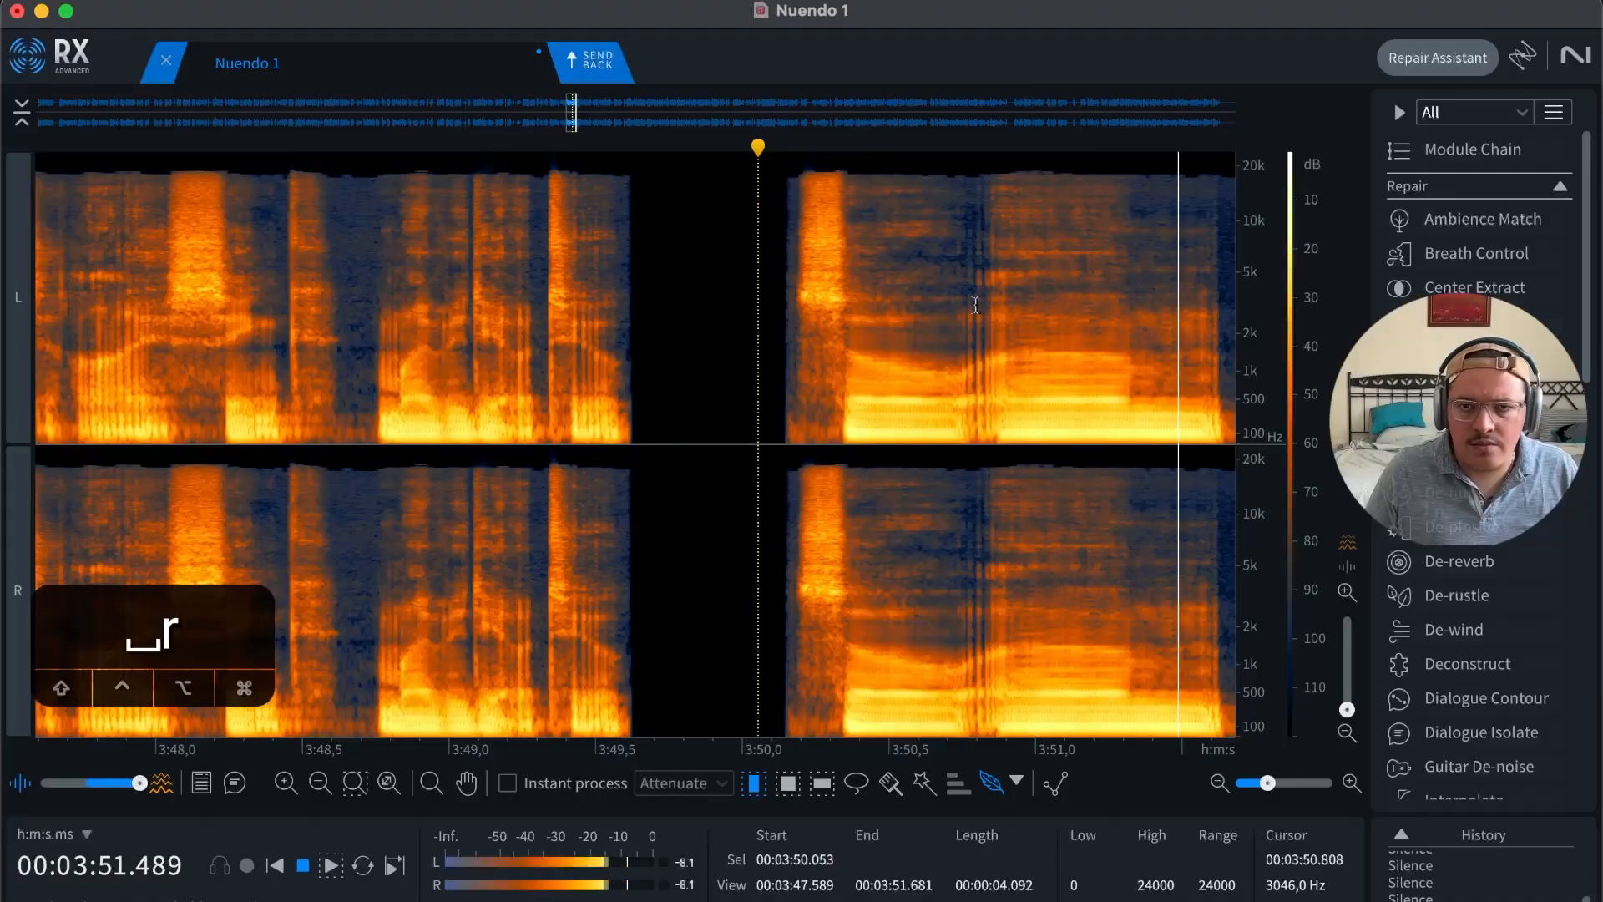
pyautogui.press('r')
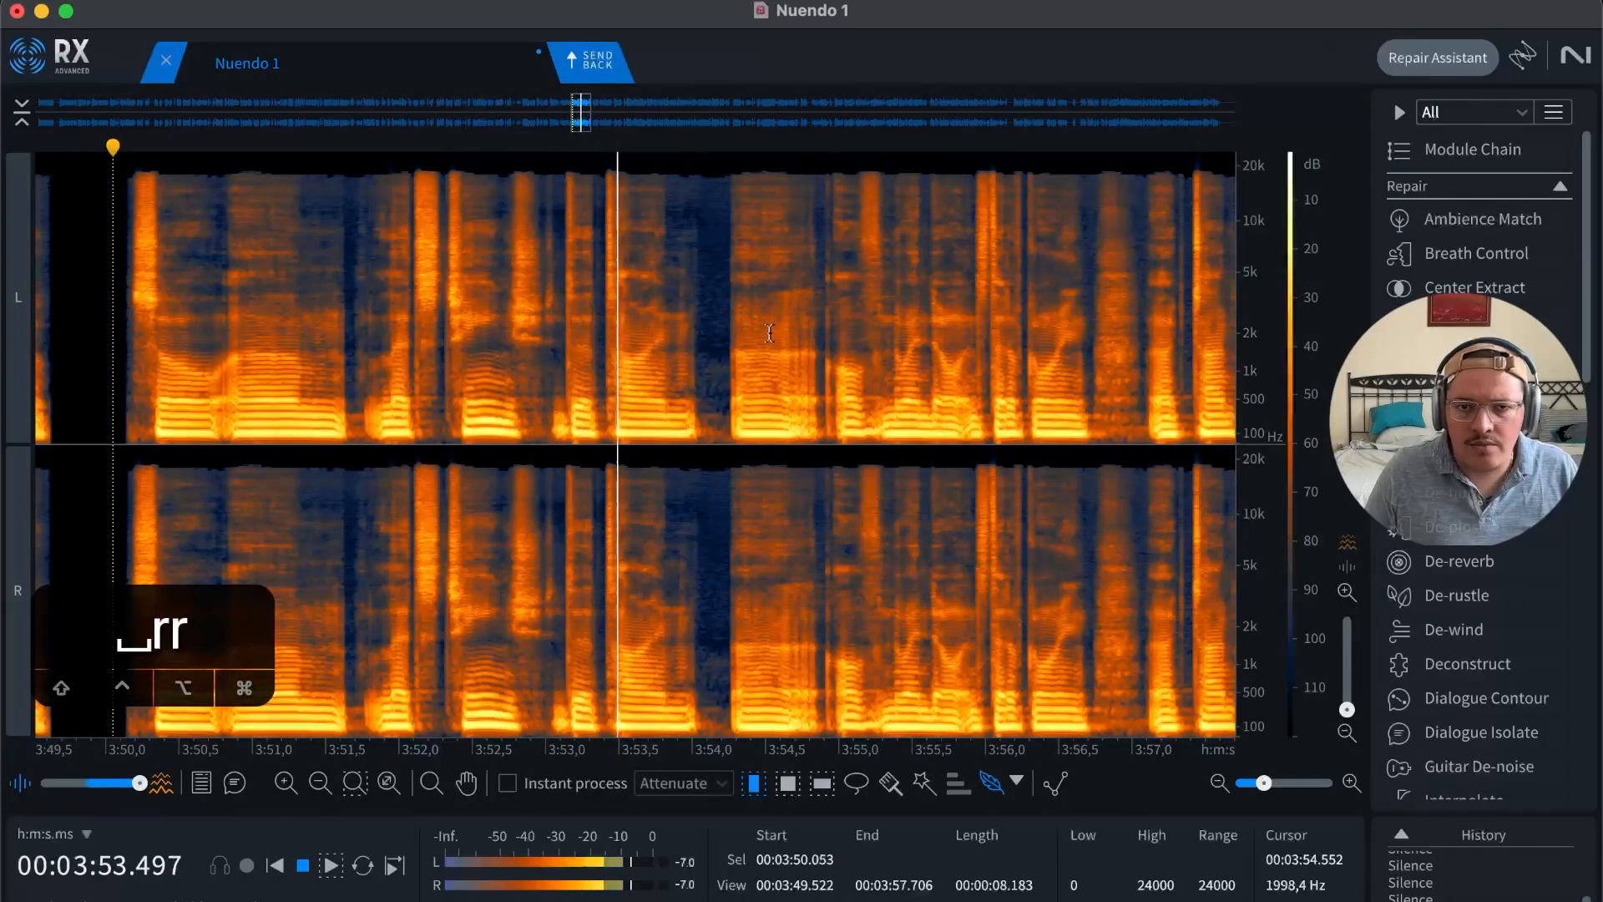
pyautogui.press('space')
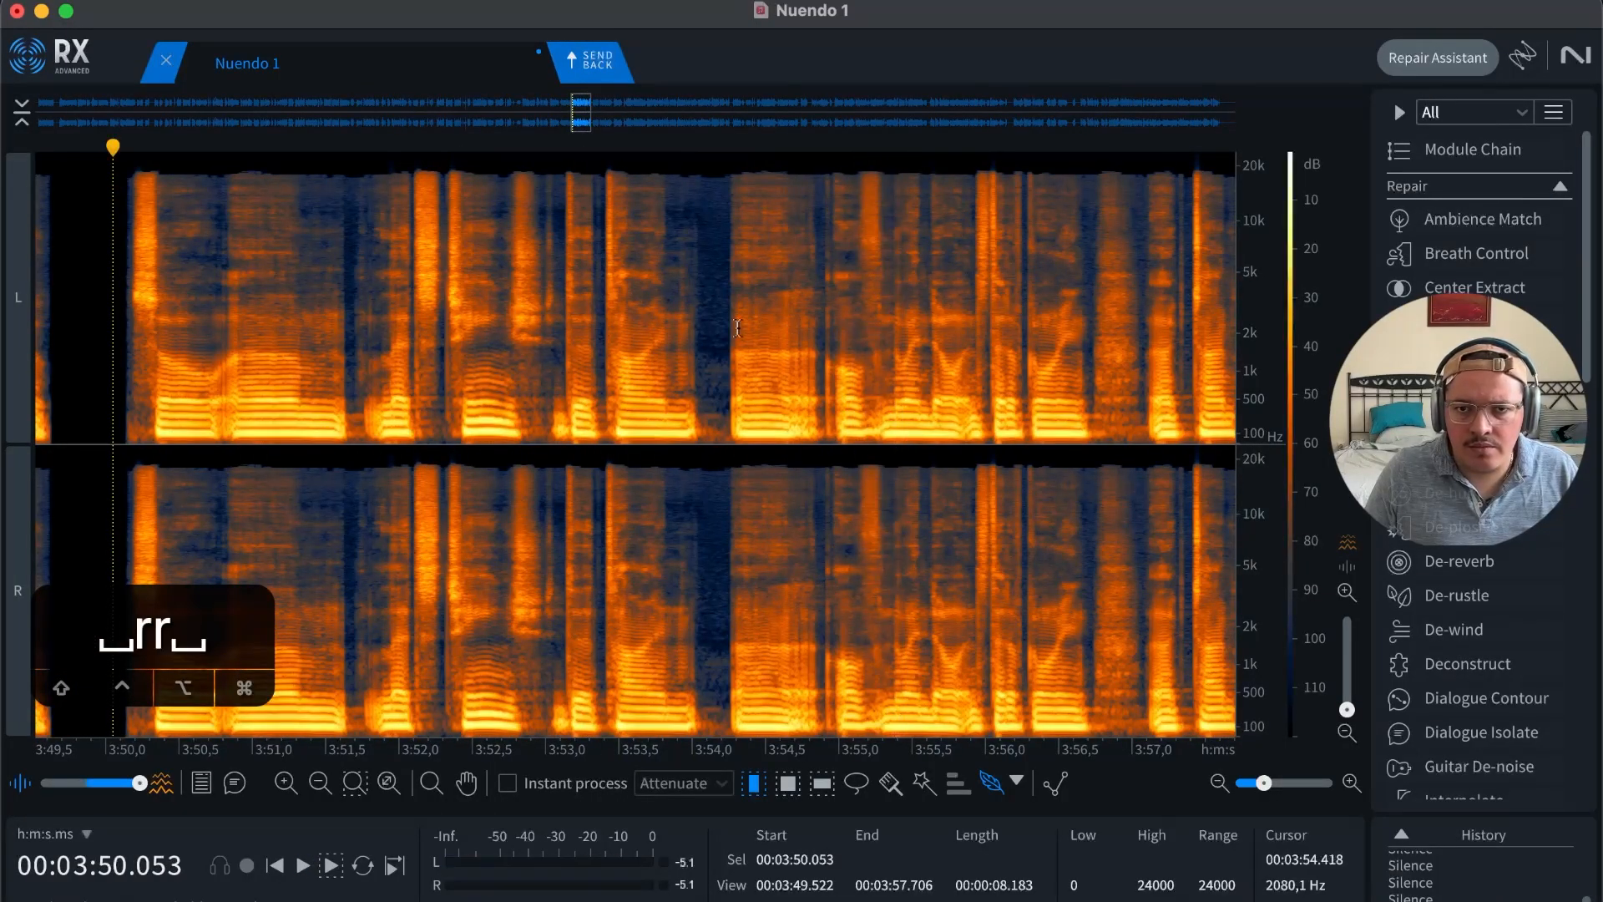
# Step: Silence the unwanted sound between the phrases, from about 00:03:54.2 to 00:03:54.9
pyautogui.click(752, 317)
pyautogui.press('t')
pyautogui.press('t')
pyautogui.click(648, 292)
pyautogui.moveTo(603, 292); pyautogui.dragTo(1017, 274)
pyautogui.press('Delete')
# Step: Audition the speech after the silenced section from 00:03:54.786, zooming out to a sixteen-second view
pyautogui.click(941, 297)
pyautogui.press('r')
pyautogui.press('r')
pyautogui.press('space')
pyautogui.press('r')
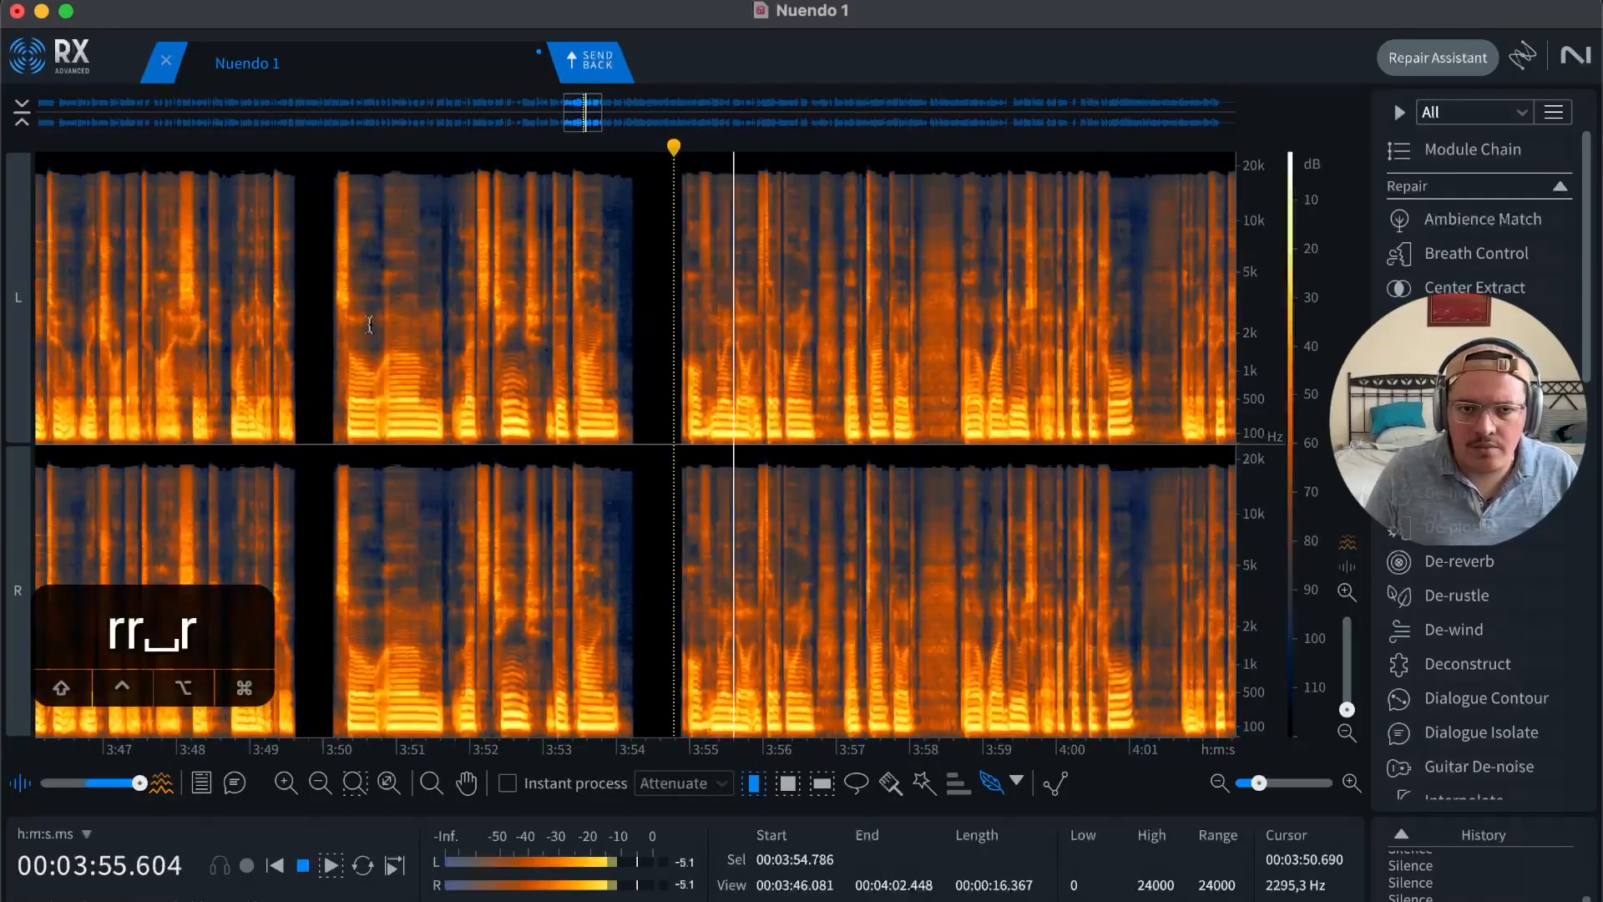
pyautogui.press('space')
# Step: Replay the phrase from 00:03:50.231 and inspect it closely around 00:03:51.078
pyautogui.click(338, 323)
pyautogui.press('space')
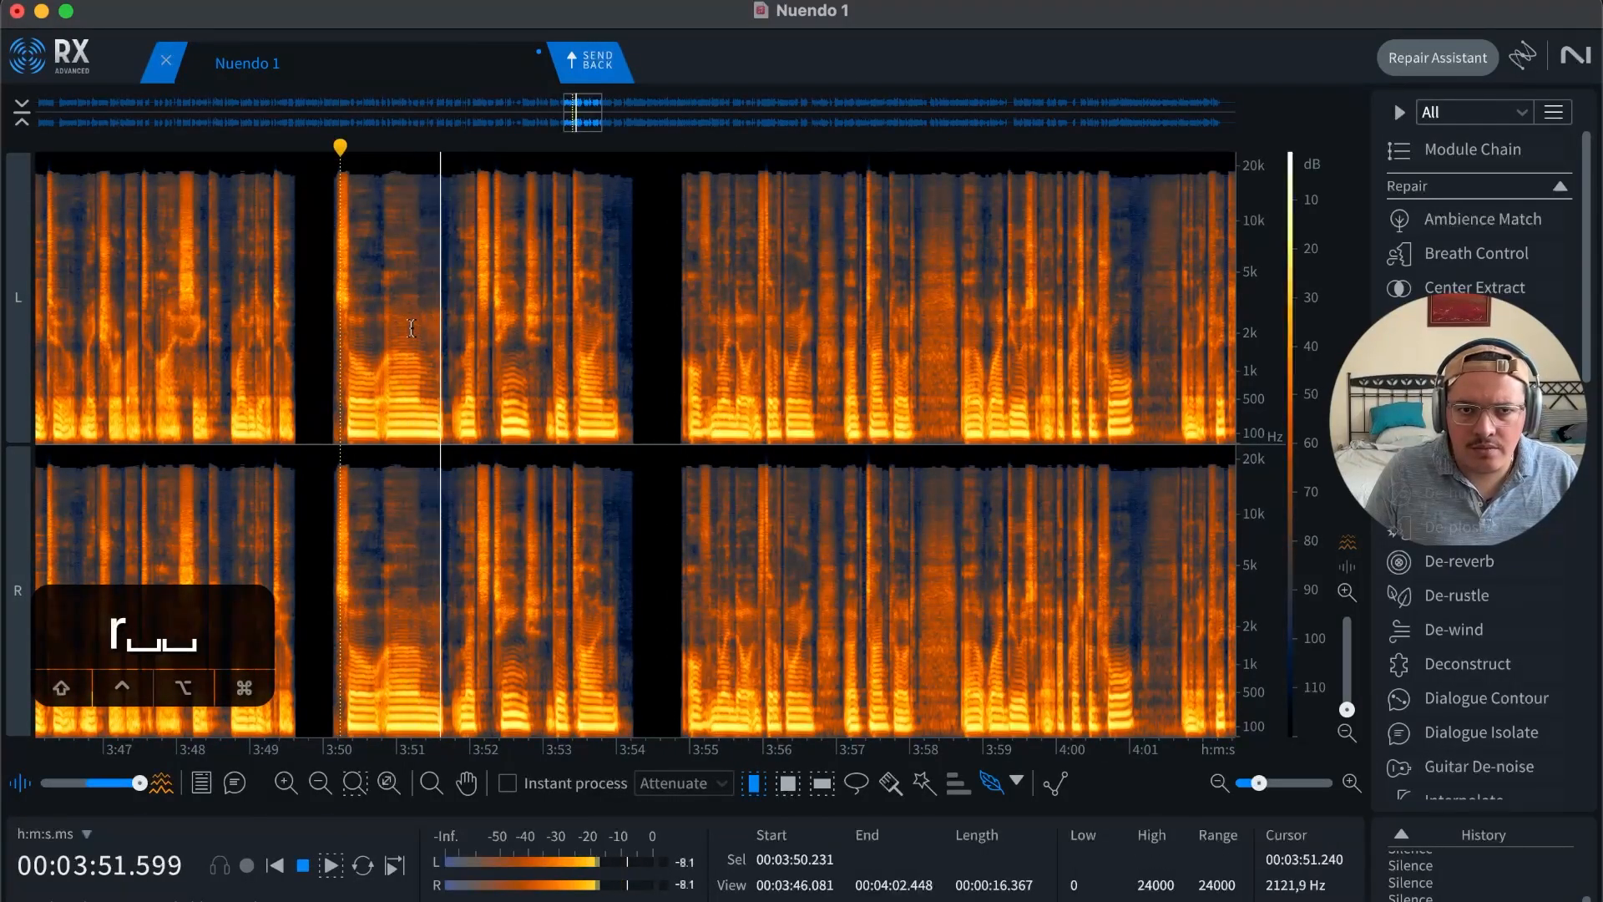
pyautogui.click(403, 322)
pyautogui.press('t')
pyautogui.press('t')
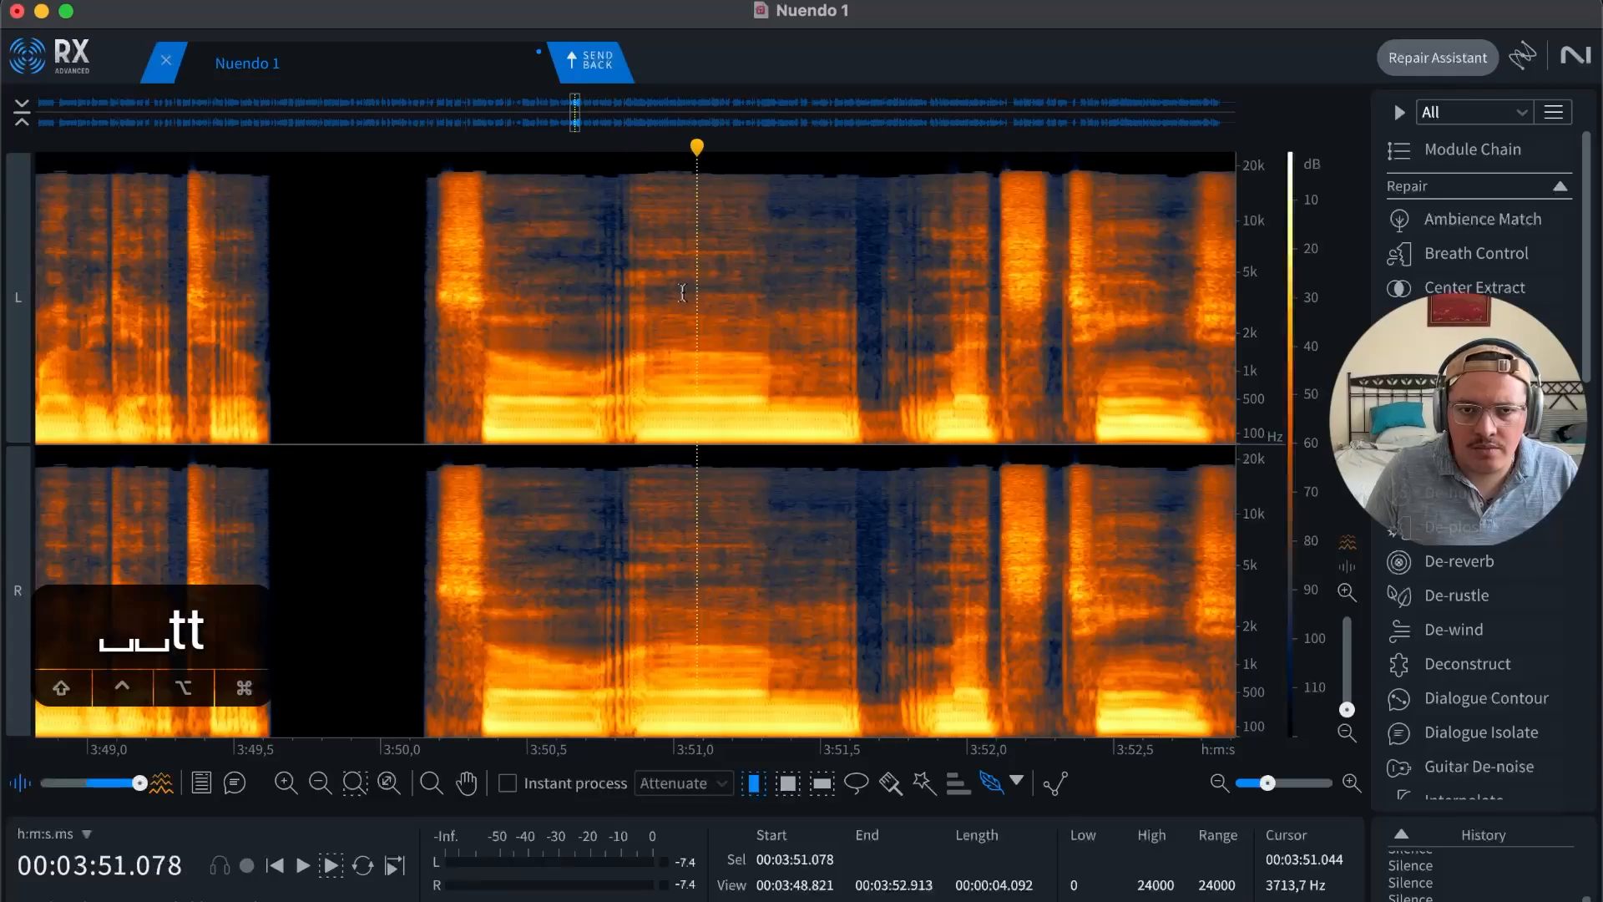
pyautogui.press('r')
pyautogui.press('r')
# Step: Audition the speech from 00:03:54.897 up to the next breath
pyautogui.click(930, 275)
pyautogui.press('space')
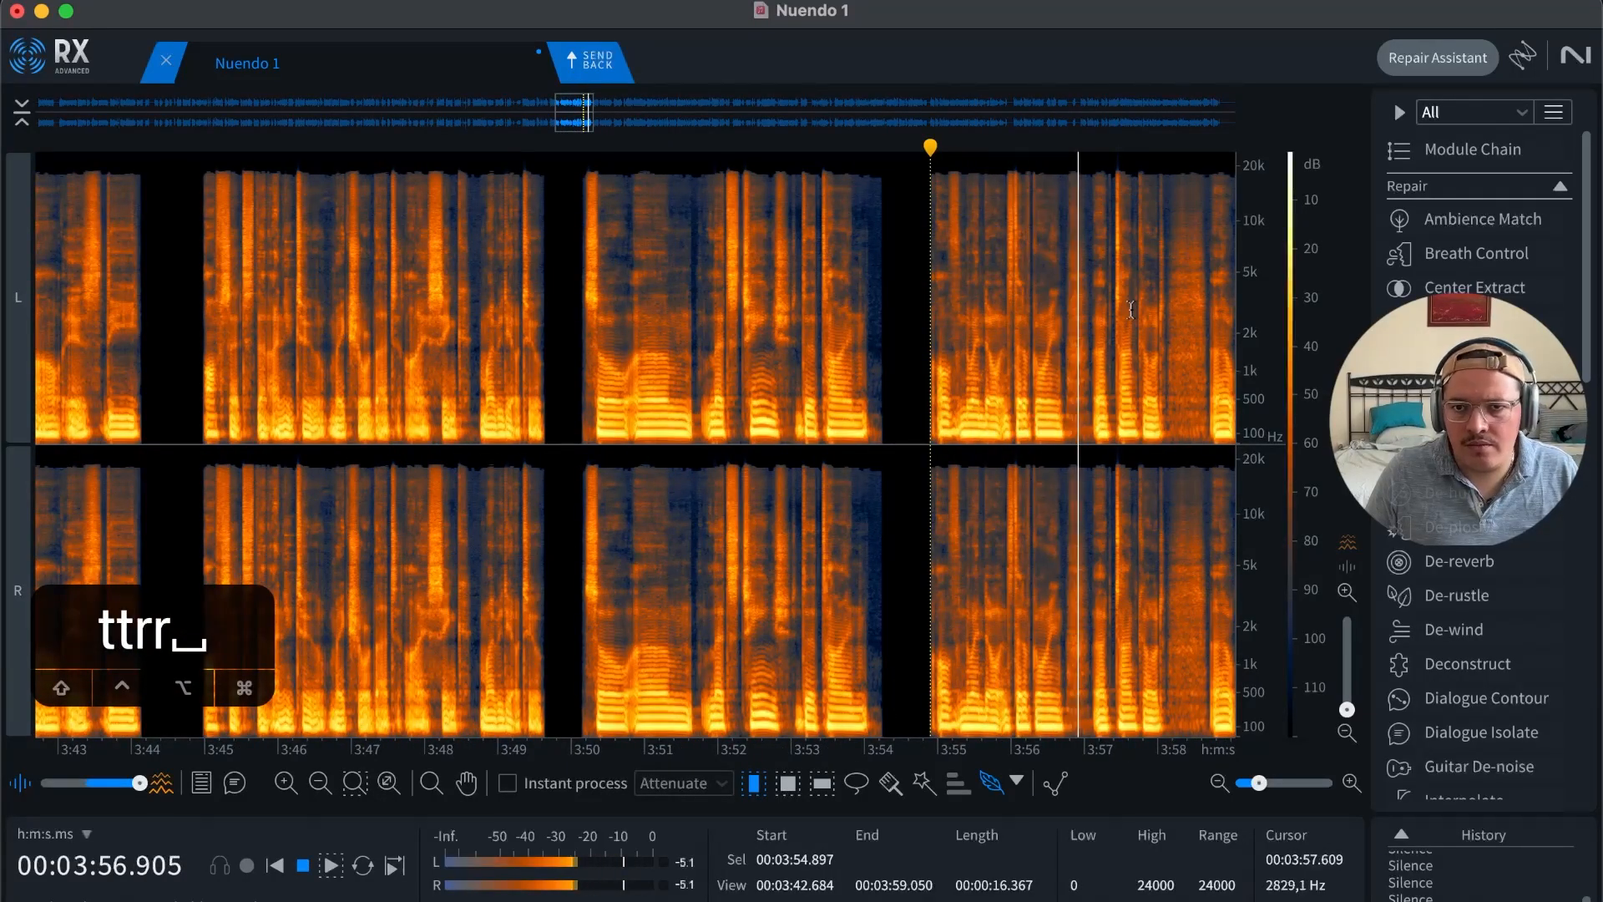
pyautogui.press('r')
pyautogui.press('space')
# Step: Silence the breath from 00:03:56.720 to 00:03:57.106
pyautogui.click(863, 302)
pyautogui.press('t')
pyautogui.press('t')
pyautogui.press('t')
pyautogui.press('t')
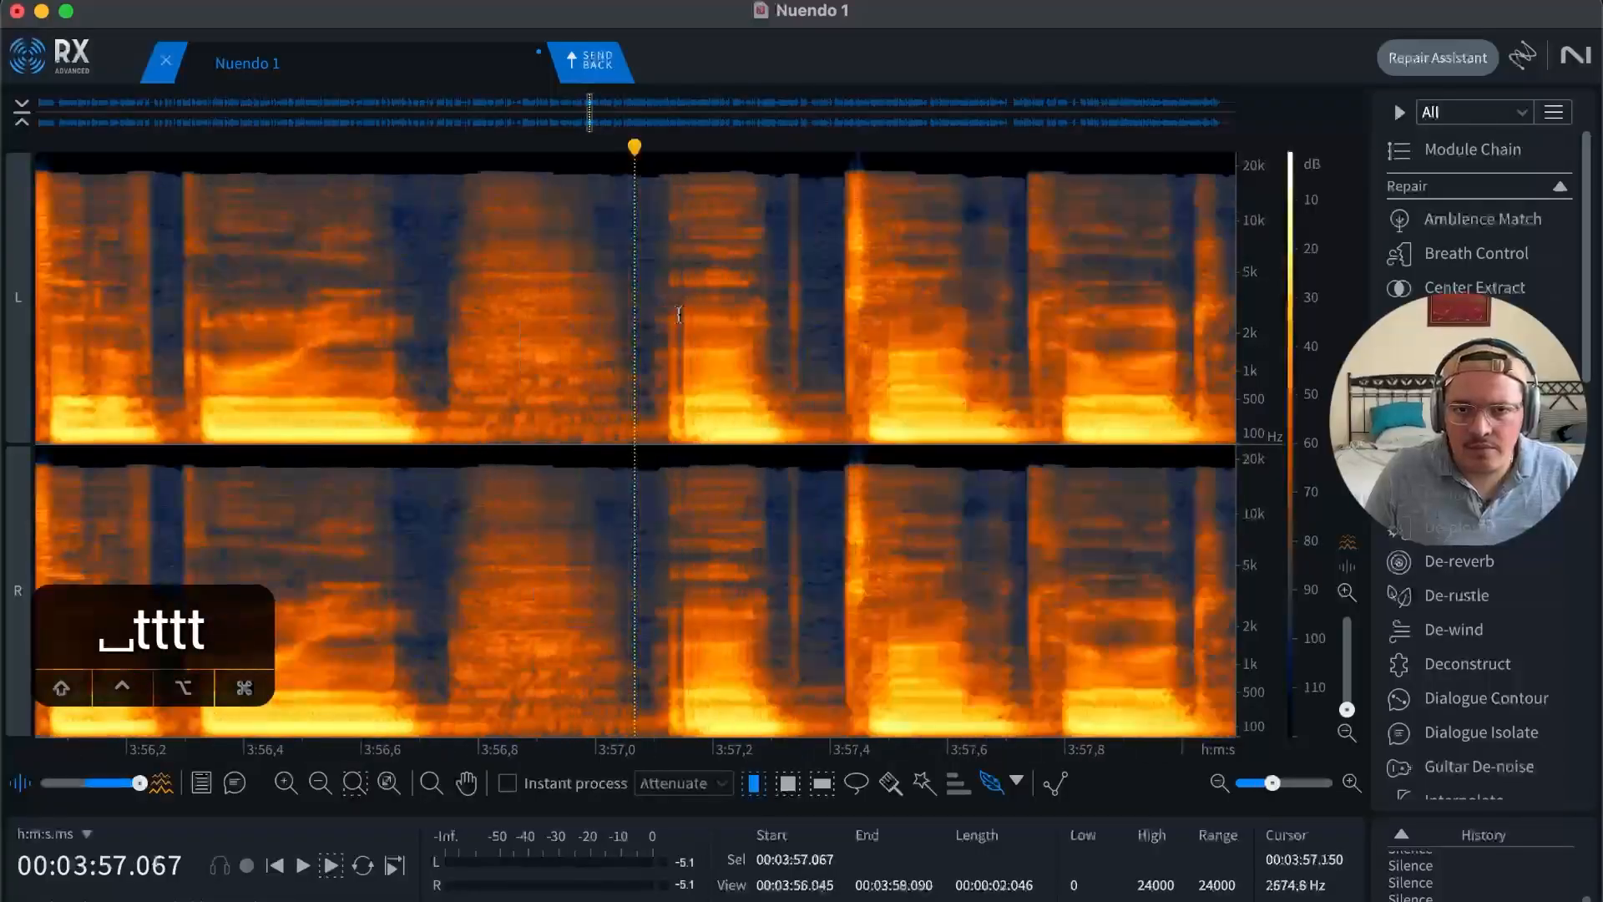
pyautogui.moveTo(432, 328); pyautogui.dragTo(658, 325)
pyautogui.press('Delete')
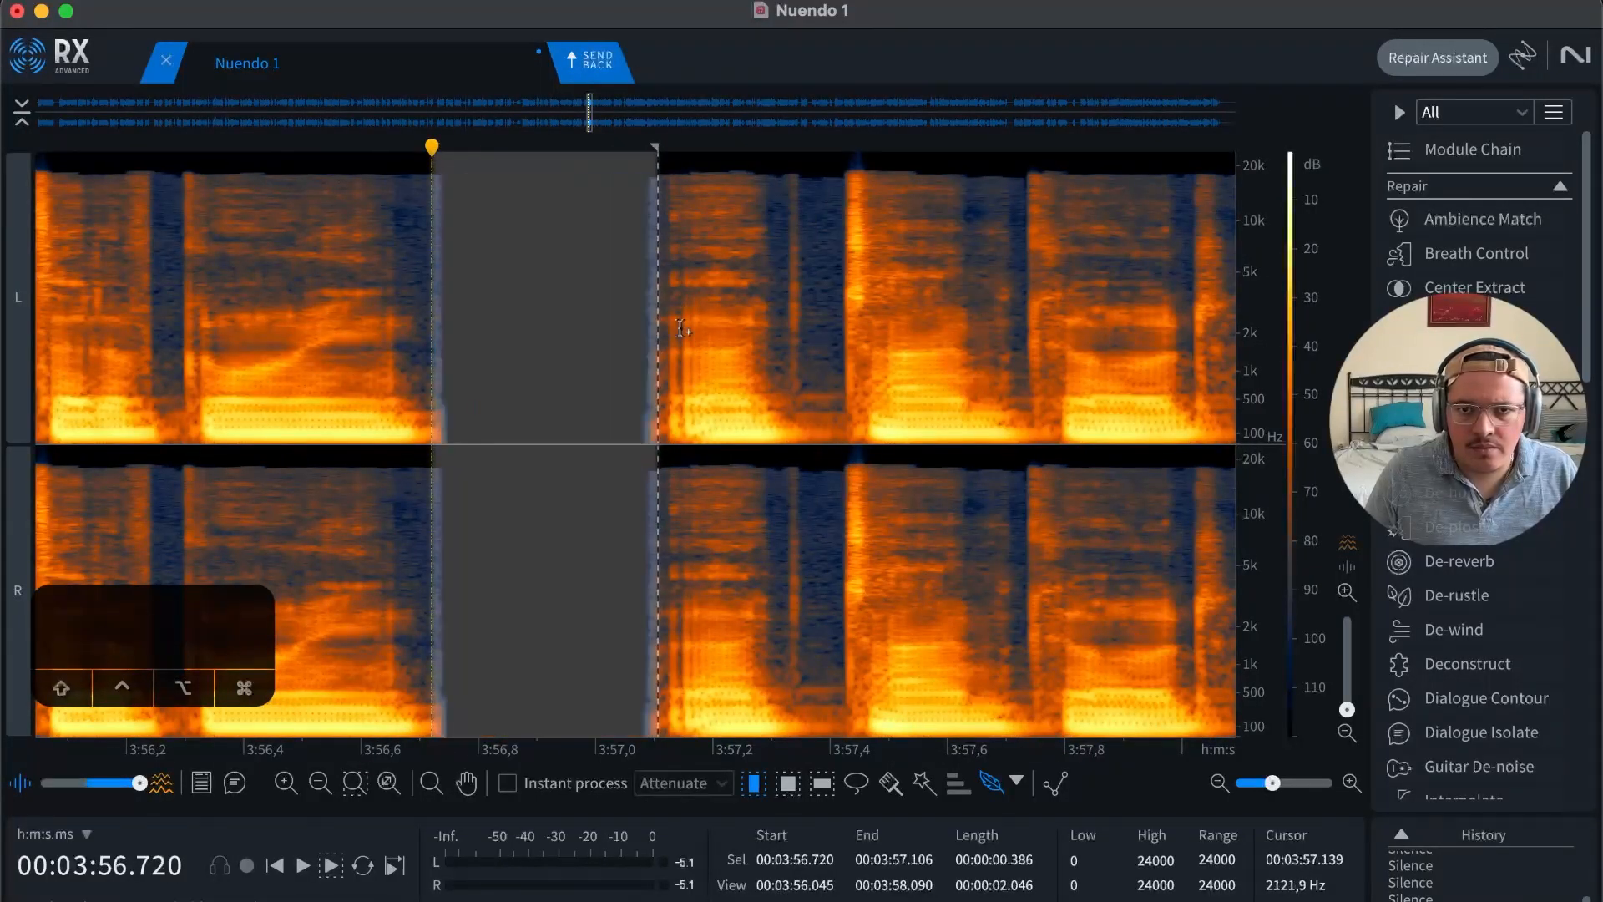
# Step: Audition the speech after the silenced breath from about 00:03:57.05, zooming out to a four-second view
pyautogui.click(724, 325)
pyautogui.click(626, 325)
pyautogui.press('space')
pyautogui.press('r')
pyautogui.press('space')
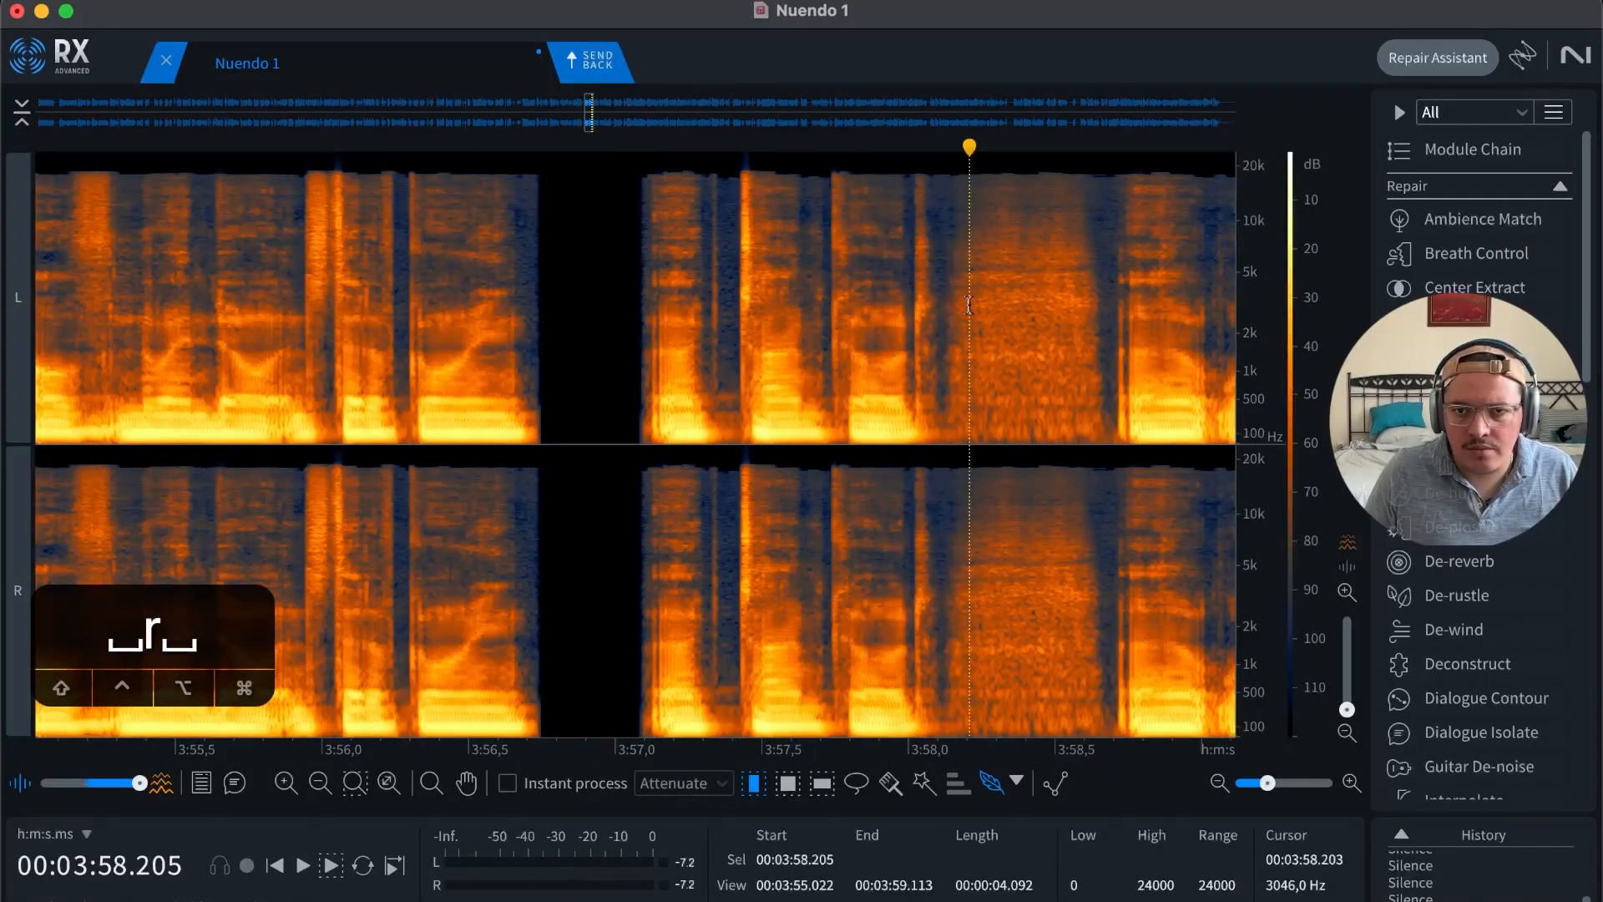
# Step: Silence the next breath, from about 00:03:58.1 to 00:03:58.7
pyautogui.press('t')
pyautogui.click(890, 321)
pyautogui.moveTo(585, 325); pyautogui.dragTo(925, 330)
pyautogui.press('Delete')
# Step: Audition the transition out of the new gap from 00:03:58.600, zooming out to an eight-second view
pyautogui.click(868, 337)
pyautogui.press('space')
pyautogui.press('r')
pyautogui.press('r')
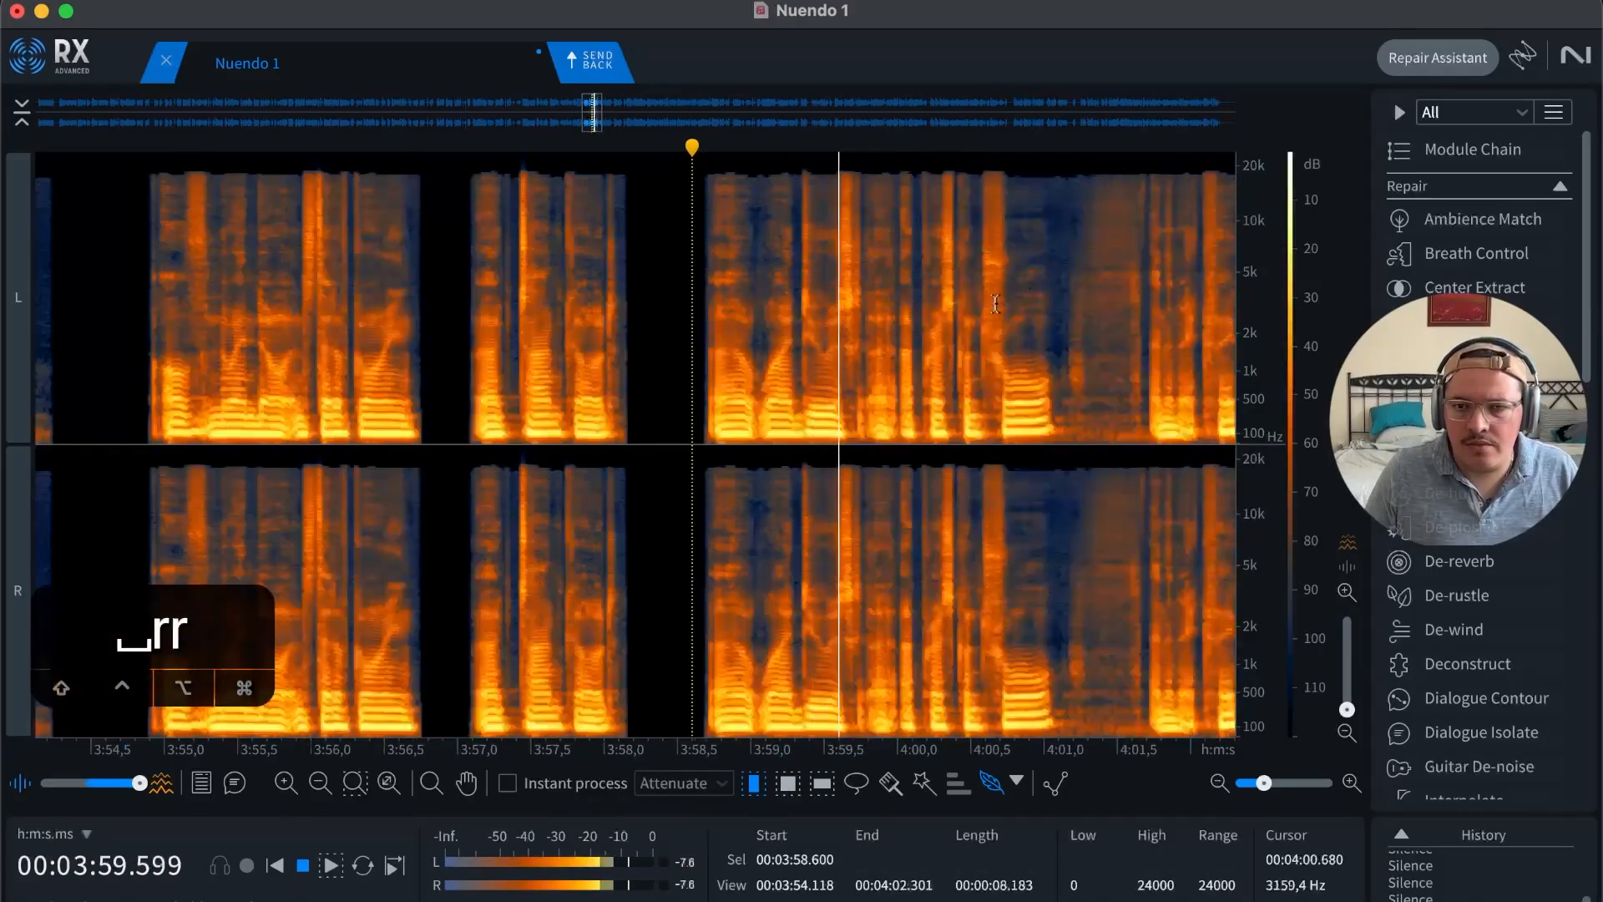
pyautogui.press('space')
# Step: Zoom in on the breath around 00:04:01.400 to a two-second view
pyautogui.press('t')
pyautogui.press('t')
pyautogui.press('t')
pyautogui.press('r')
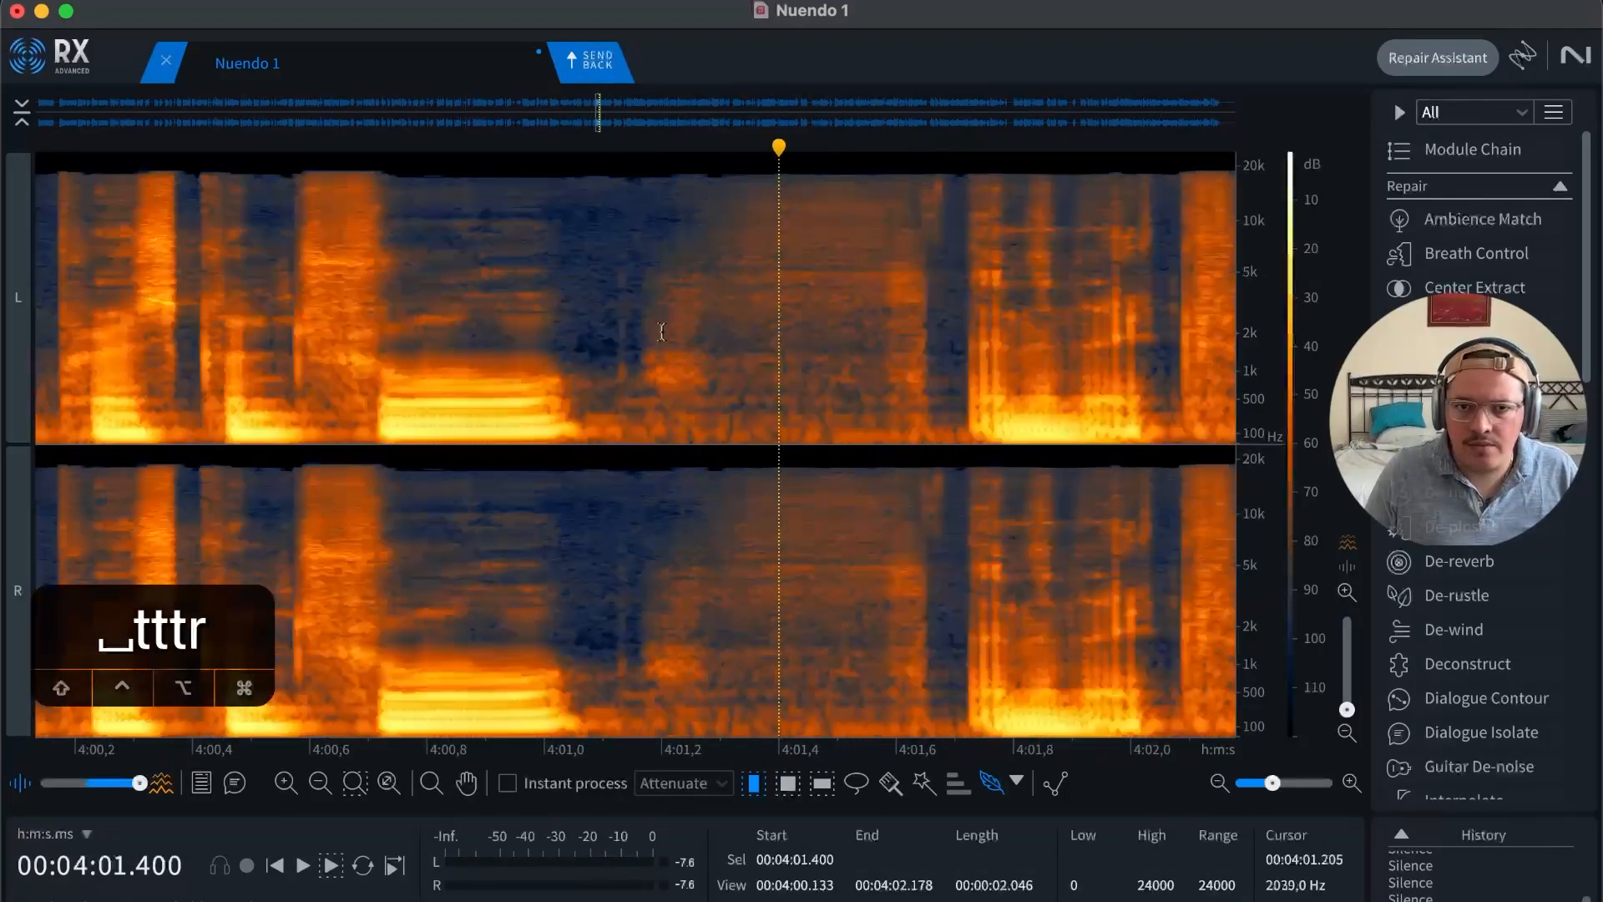
# Step: Silence the breath from about 4:01.1 to 4:01.7 and play on from inside the gap
pyautogui.moveTo(600, 322); pyautogui.dragTo(952, 312)
pyautogui.press('Delete')
pyautogui.click(918, 312)
pyautogui.press('space')
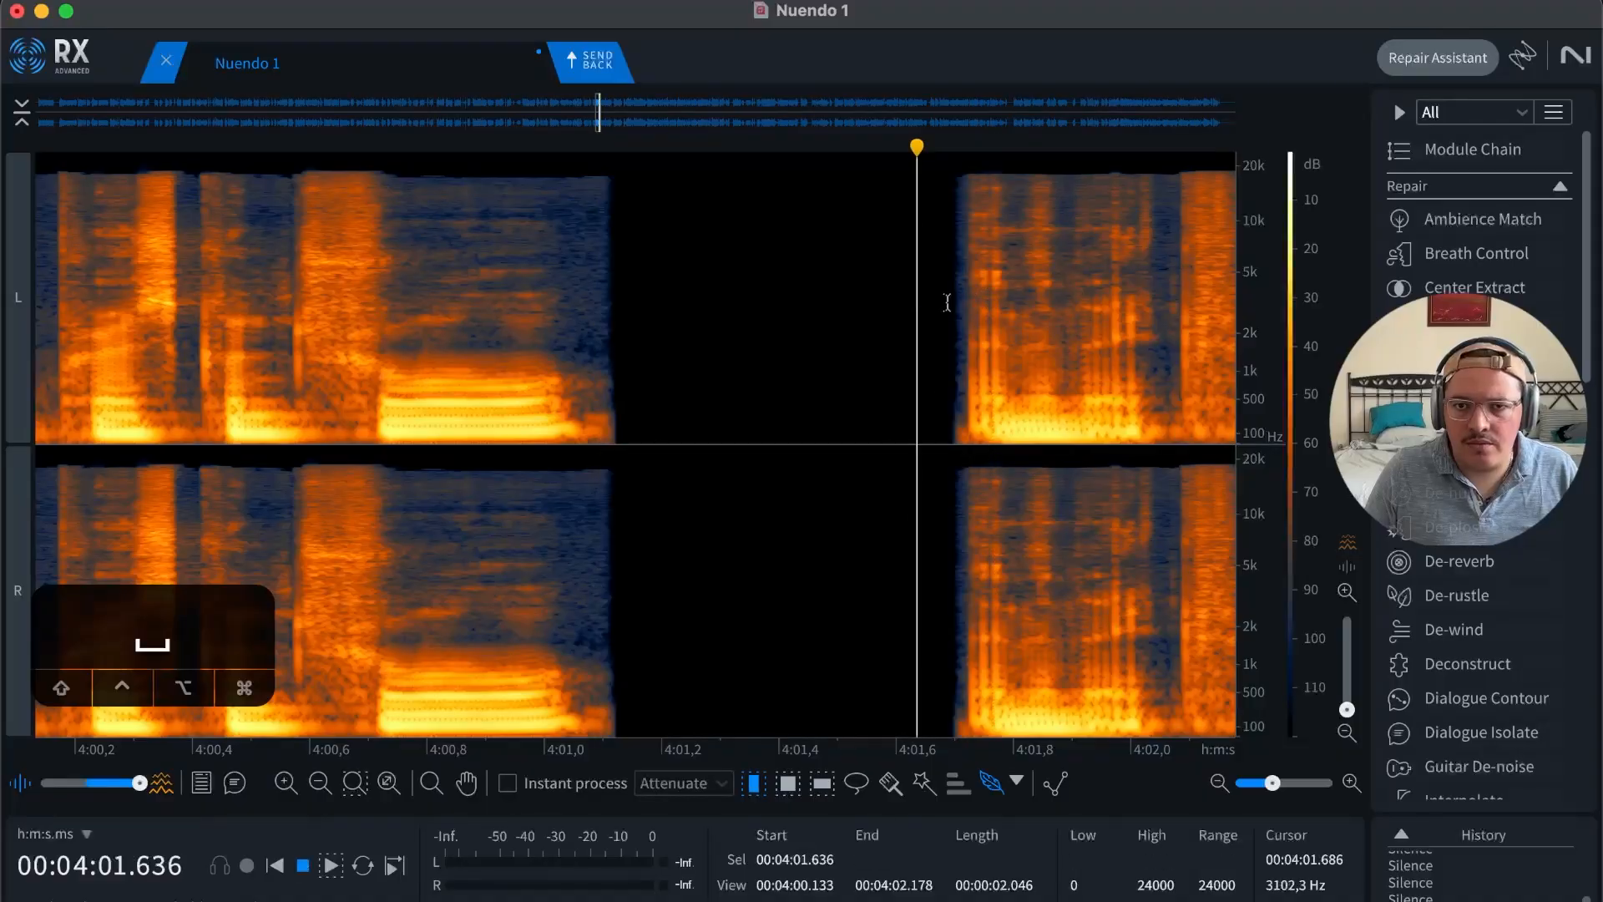
# Step: Silence the next breath, from about 4:06.90 to 4:07.75, and resume playback from inside that gap
pyautogui.press('r')
pyautogui.press('r')
pyautogui.press('r')
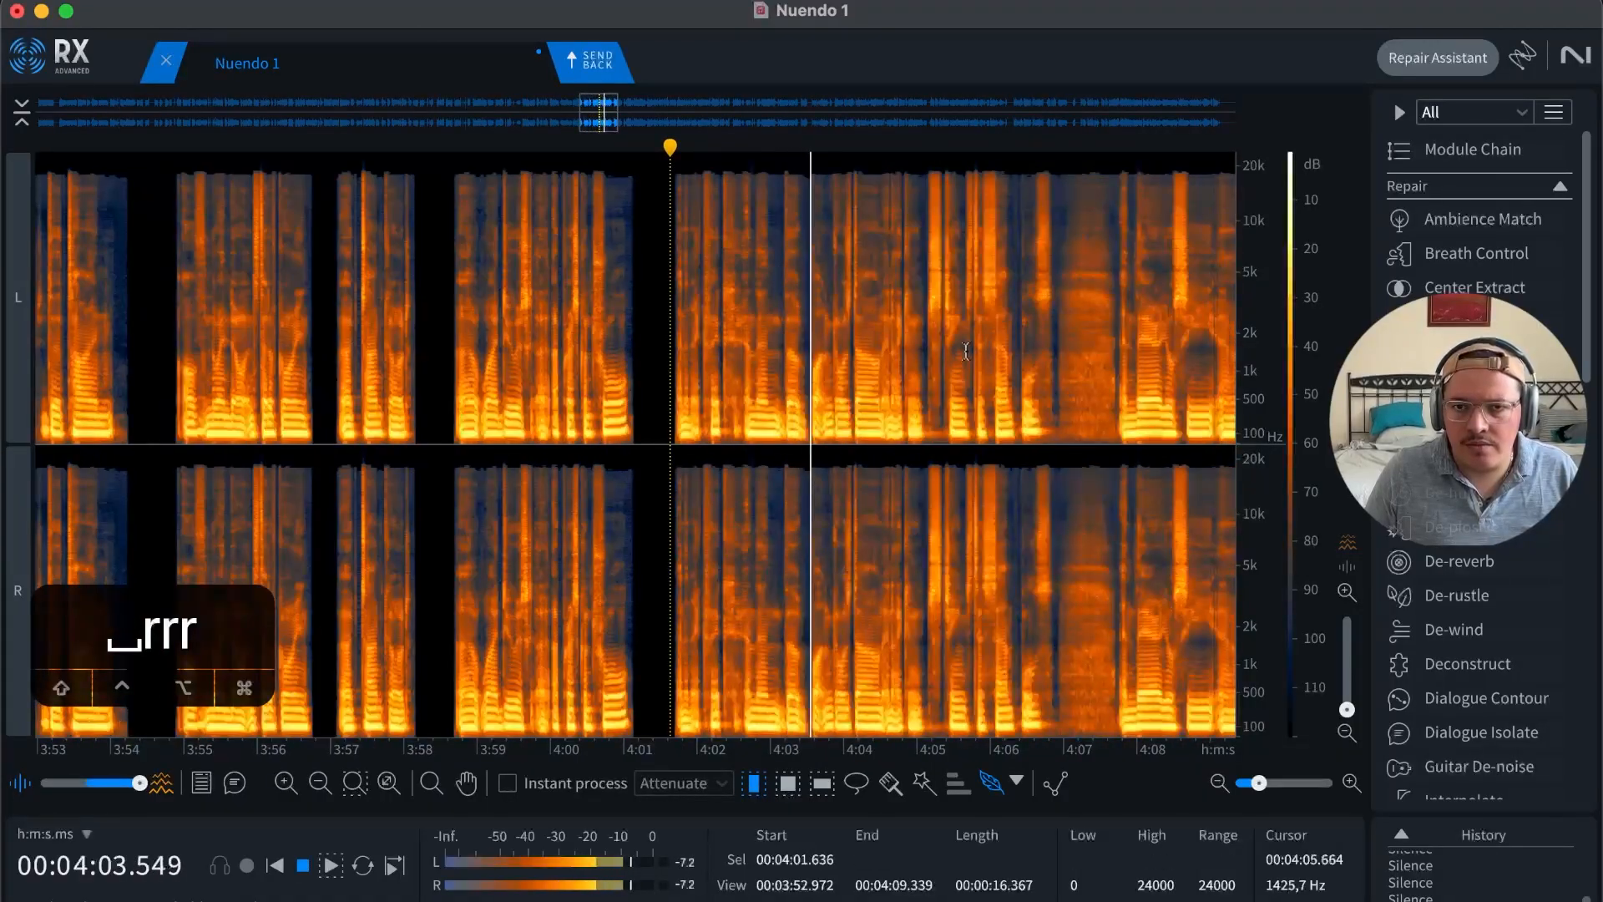
pyautogui.press('space')
pyautogui.press('t')
pyautogui.press('t')
pyautogui.press('t')
pyautogui.click(814, 324)
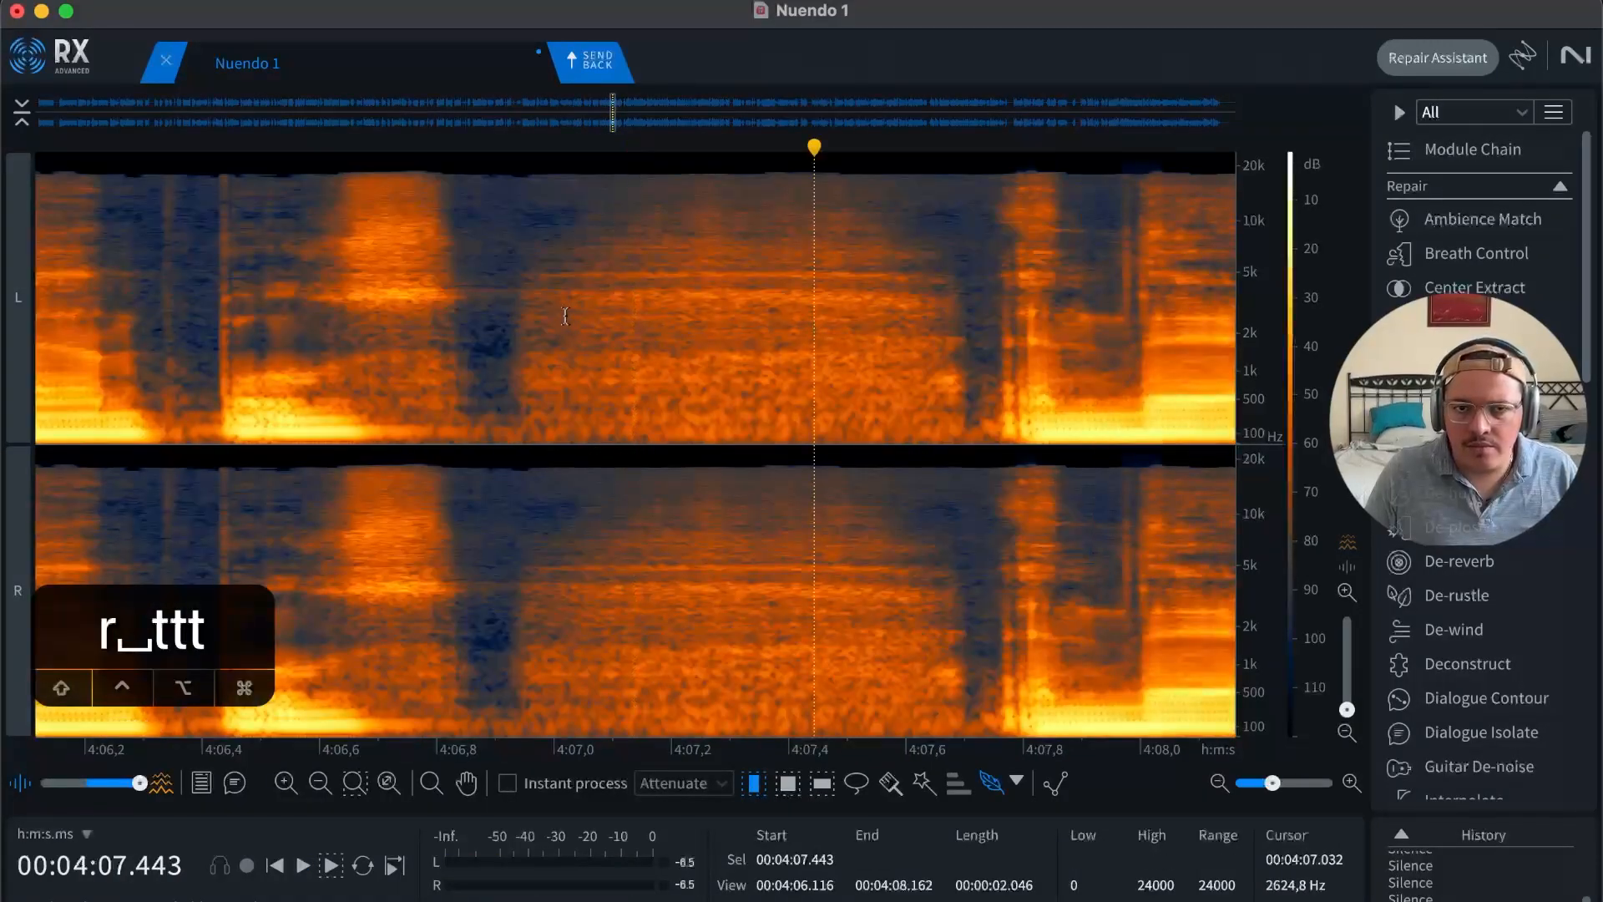
pyautogui.moveTo(483, 323); pyautogui.dragTo(987, 339)
pyautogui.hotkey('shift', 's')
pyautogui.press('r')
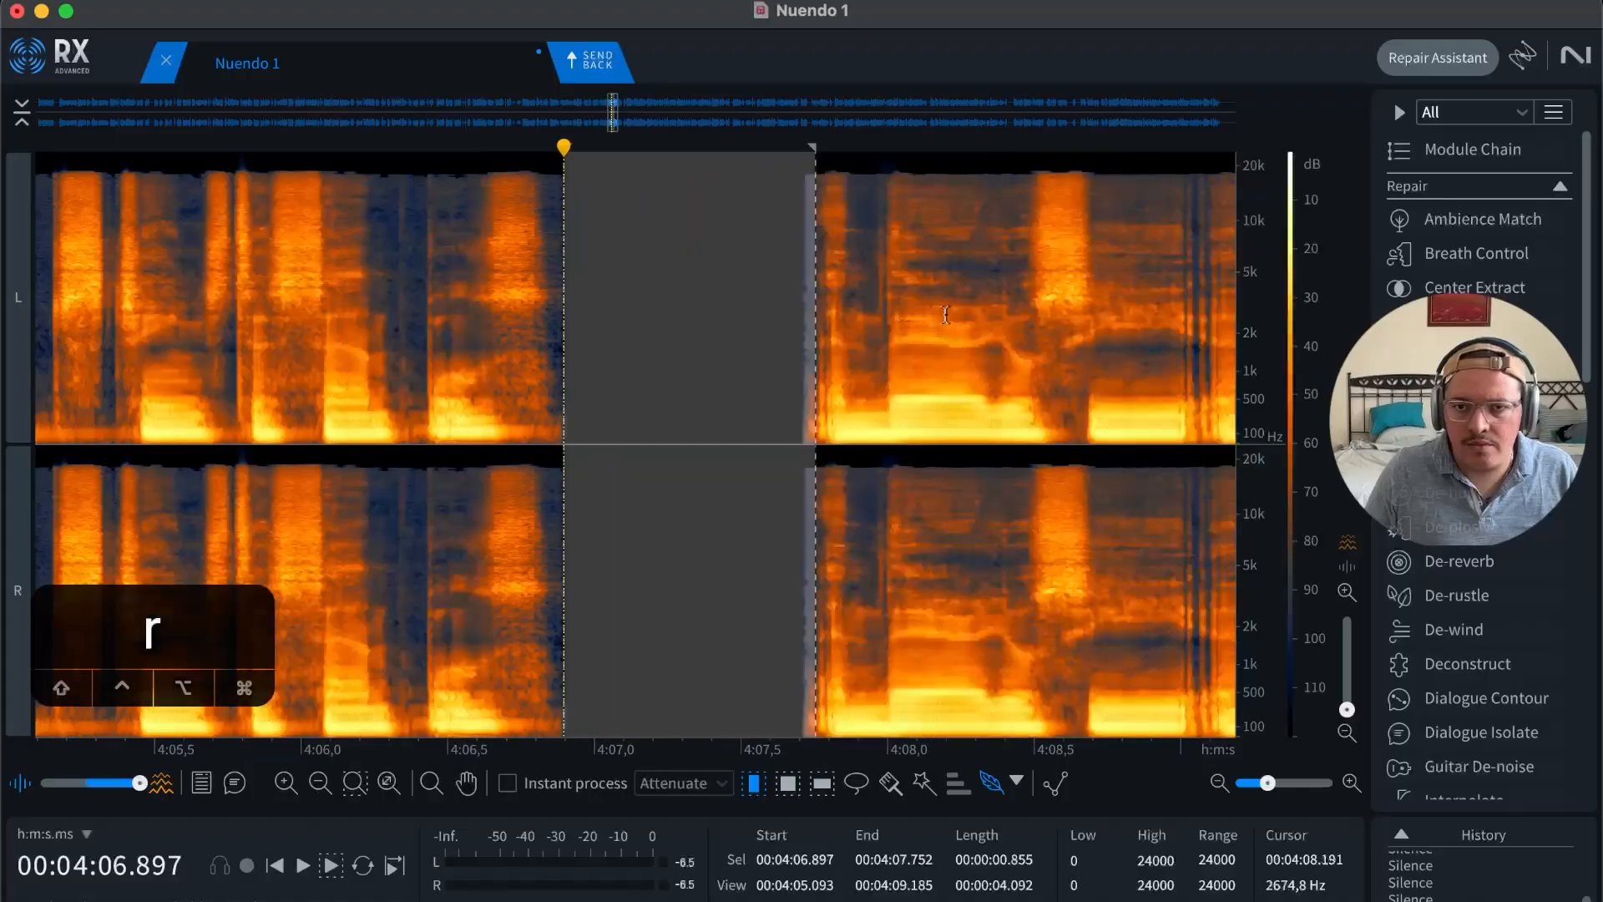
pyautogui.click(752, 349)
pyautogui.press('r')
pyautogui.press('space')
# Step: Silence the loud breath from about 4:12.56 to 4:13.22 and play on from the silenced section
pyautogui.press('r')
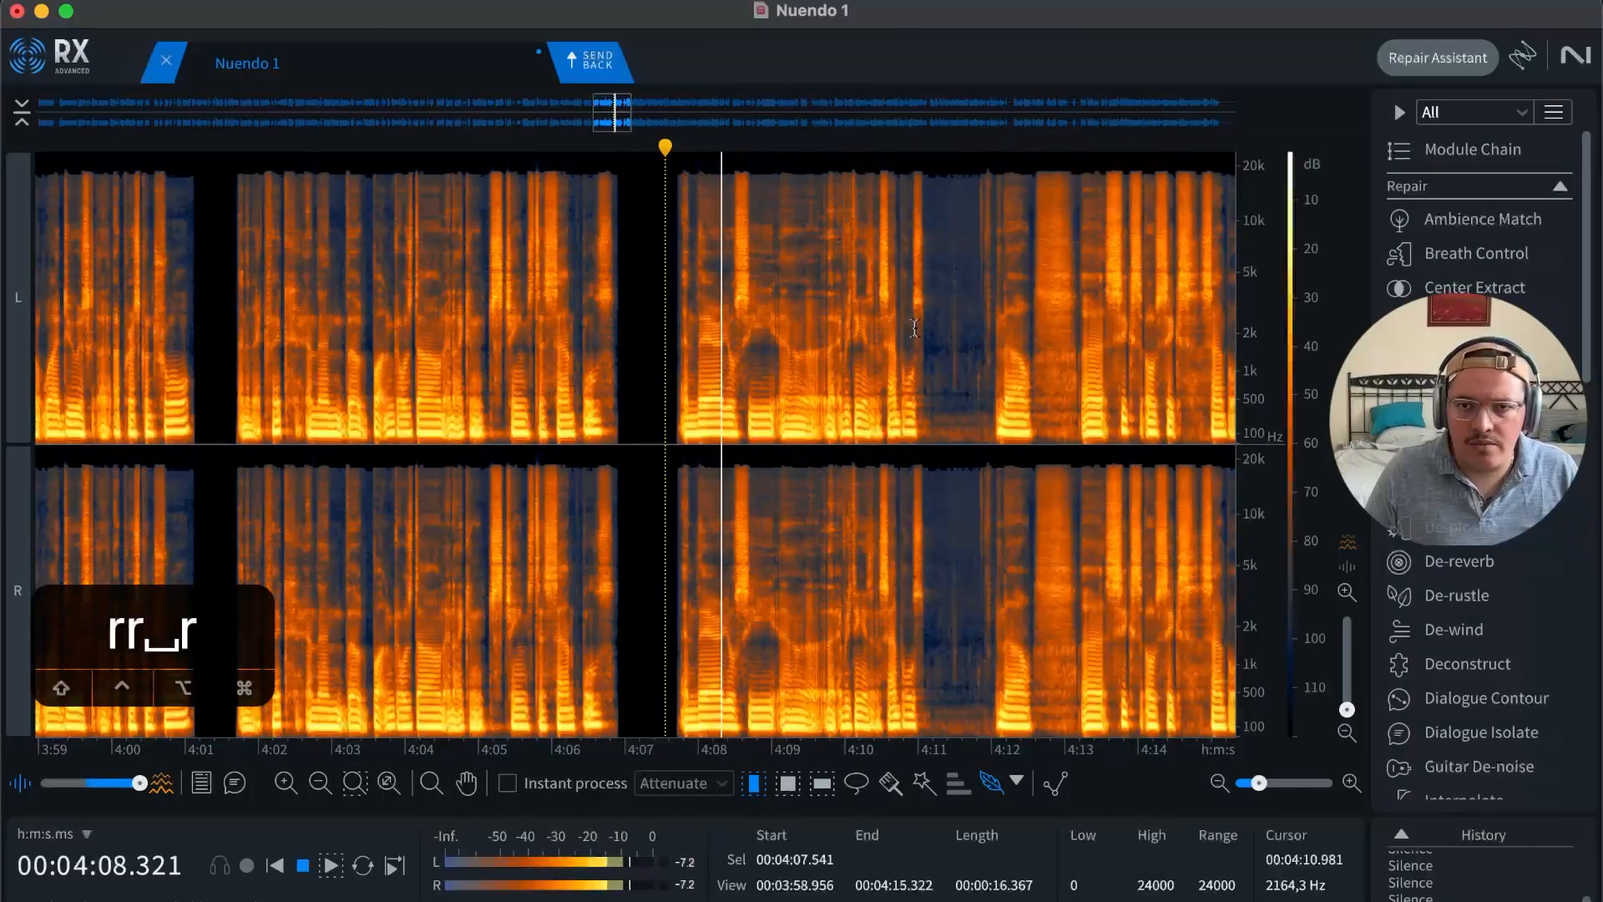
pyautogui.click(924, 331)
pyautogui.press('t')
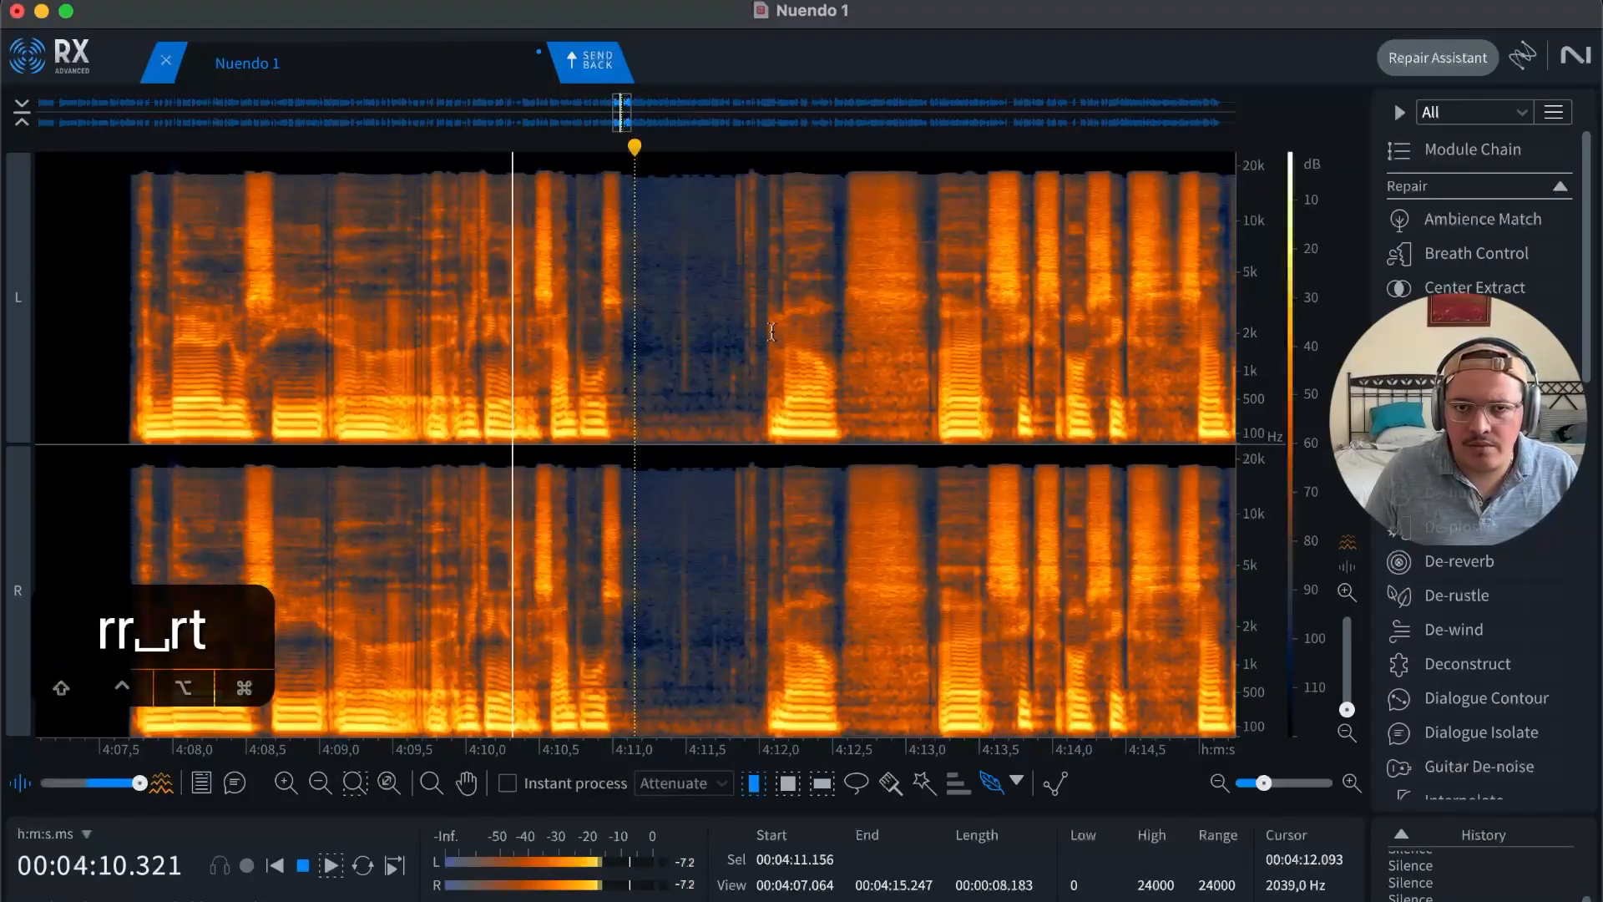
pyautogui.click(841, 338)
pyautogui.press('t')
pyautogui.press('t')
pyautogui.click(845, 338)
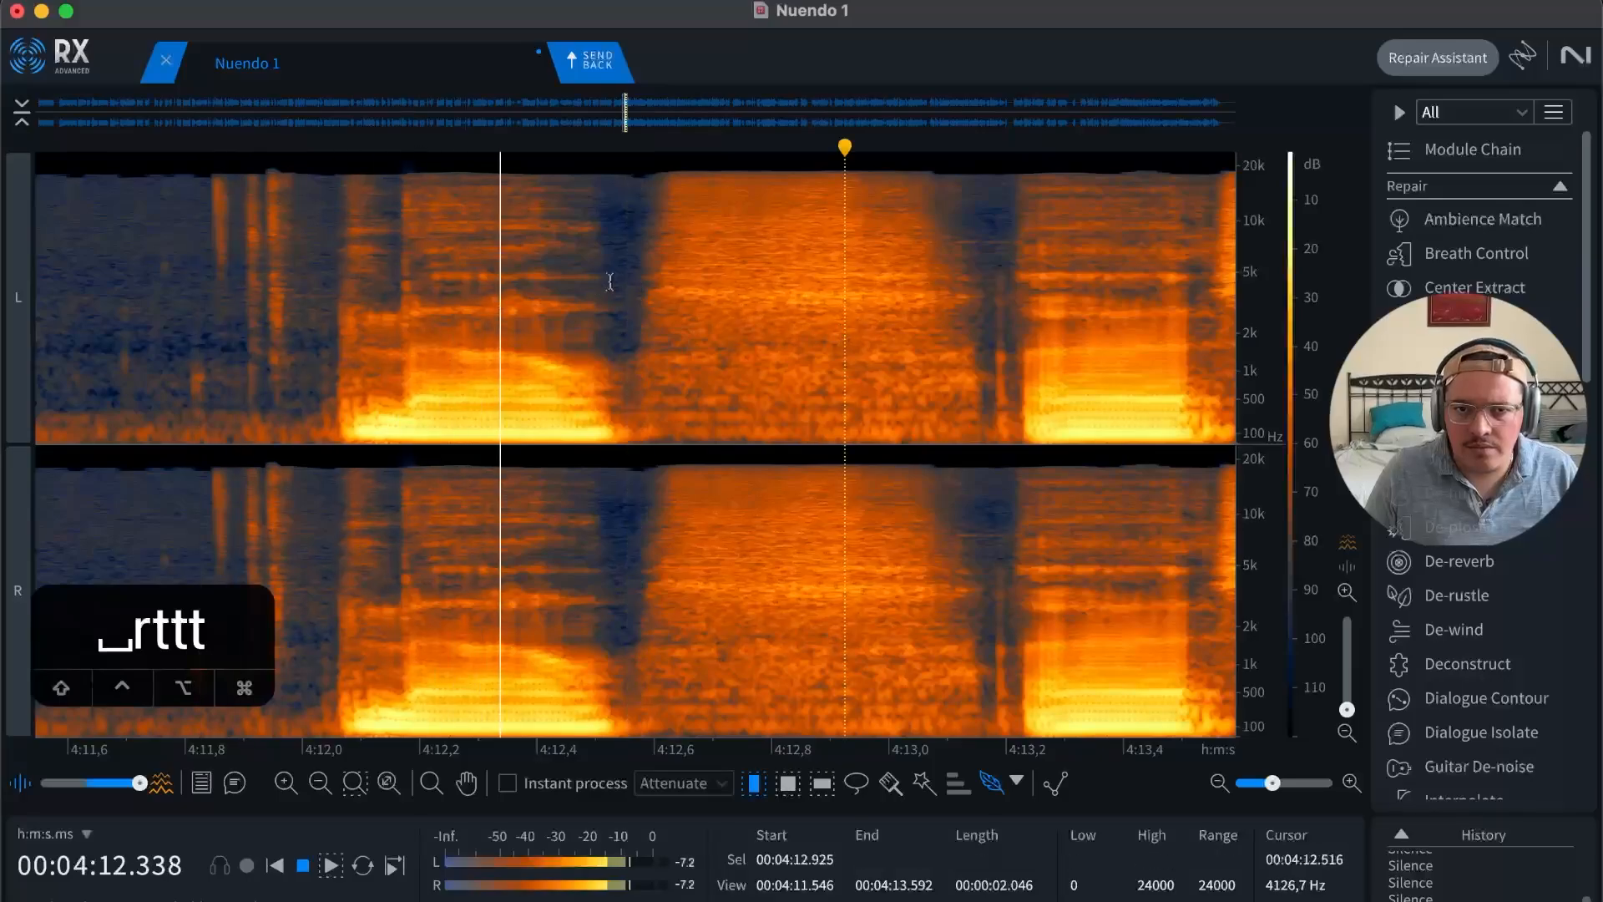
pyautogui.press('space')
pyautogui.moveTo(629, 297); pyautogui.dragTo(1019, 322)
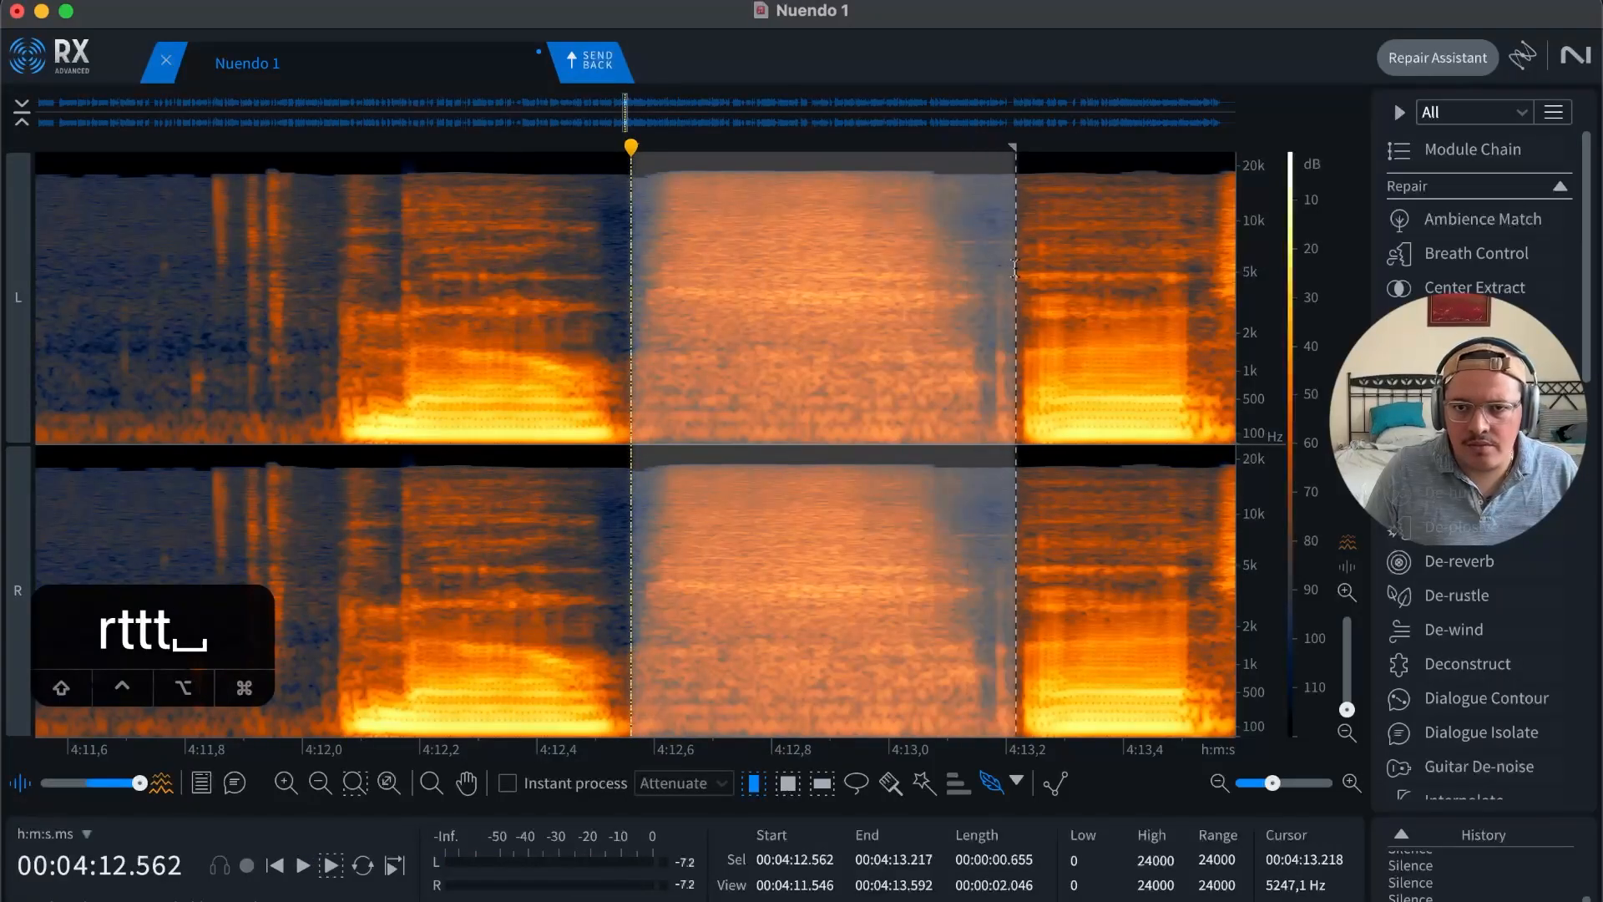
pyautogui.press('BackSpace')
pyautogui.click(919, 321)
pyautogui.press('r')
pyautogui.press('space')
# Step: Extend the silenced gap at 4:13 by silencing through to about 4:13.57, and resume playback from 4:13.38
pyautogui.press('r')
pyautogui.press('r')
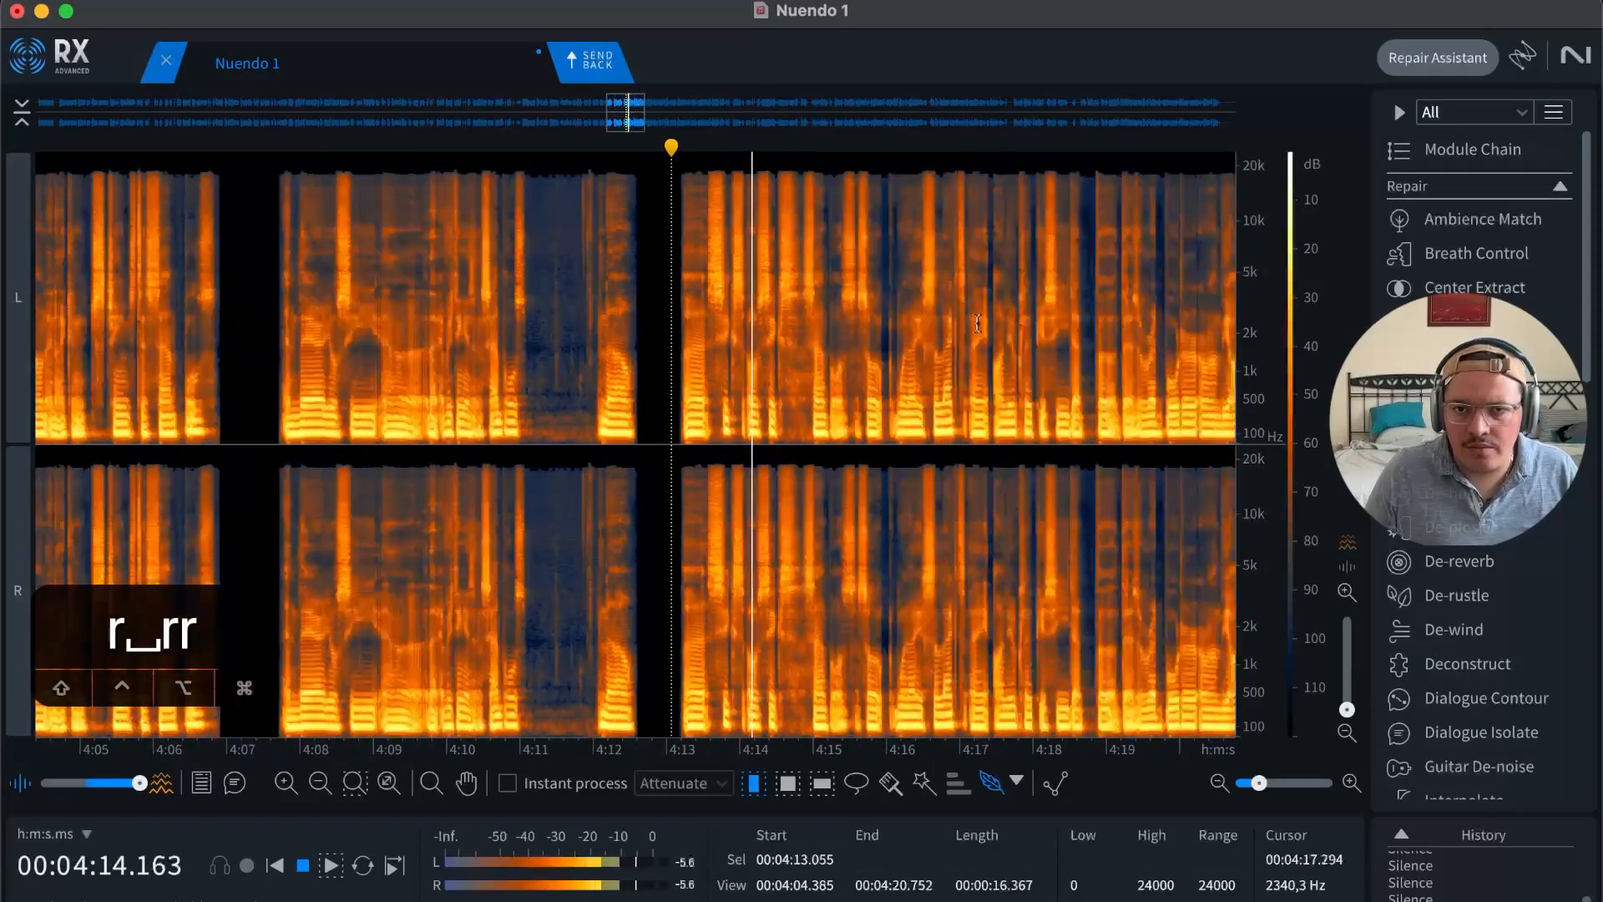
pyautogui.press('t')
pyautogui.press('space')
pyautogui.press('t')
pyautogui.press('space')
pyautogui.press('t')
pyautogui.press('t')
pyautogui.press('r')
pyautogui.press('space')
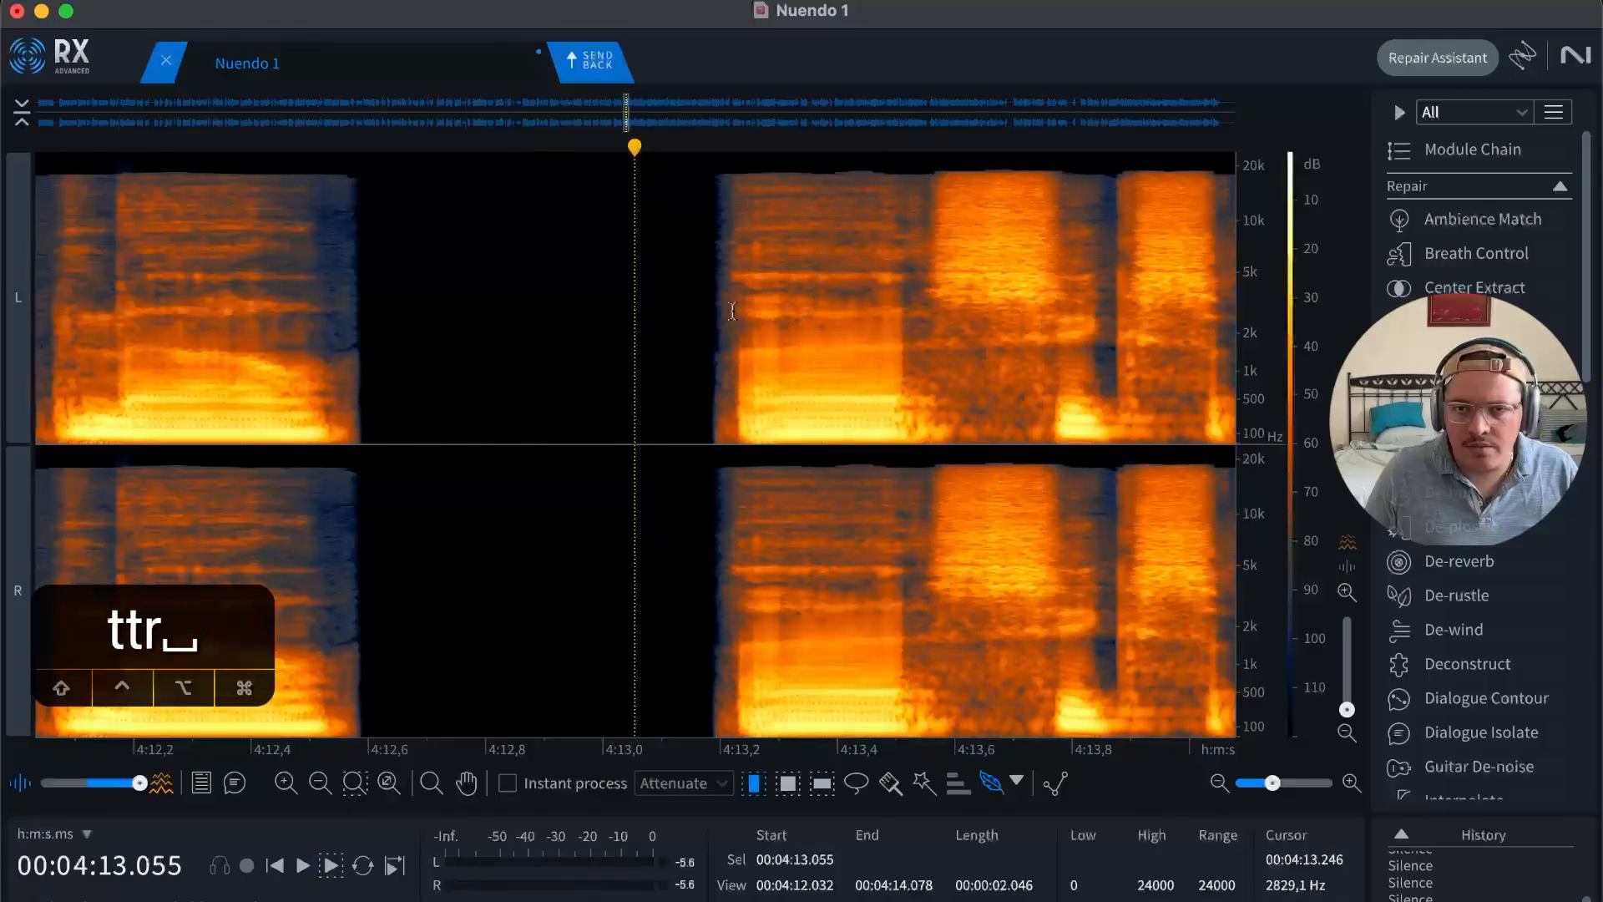
pyautogui.moveTo(636, 309); pyautogui.dragTo(938, 307)
pyautogui.hotkey('shift', 'BackSpace')
pyautogui.click(824, 311)
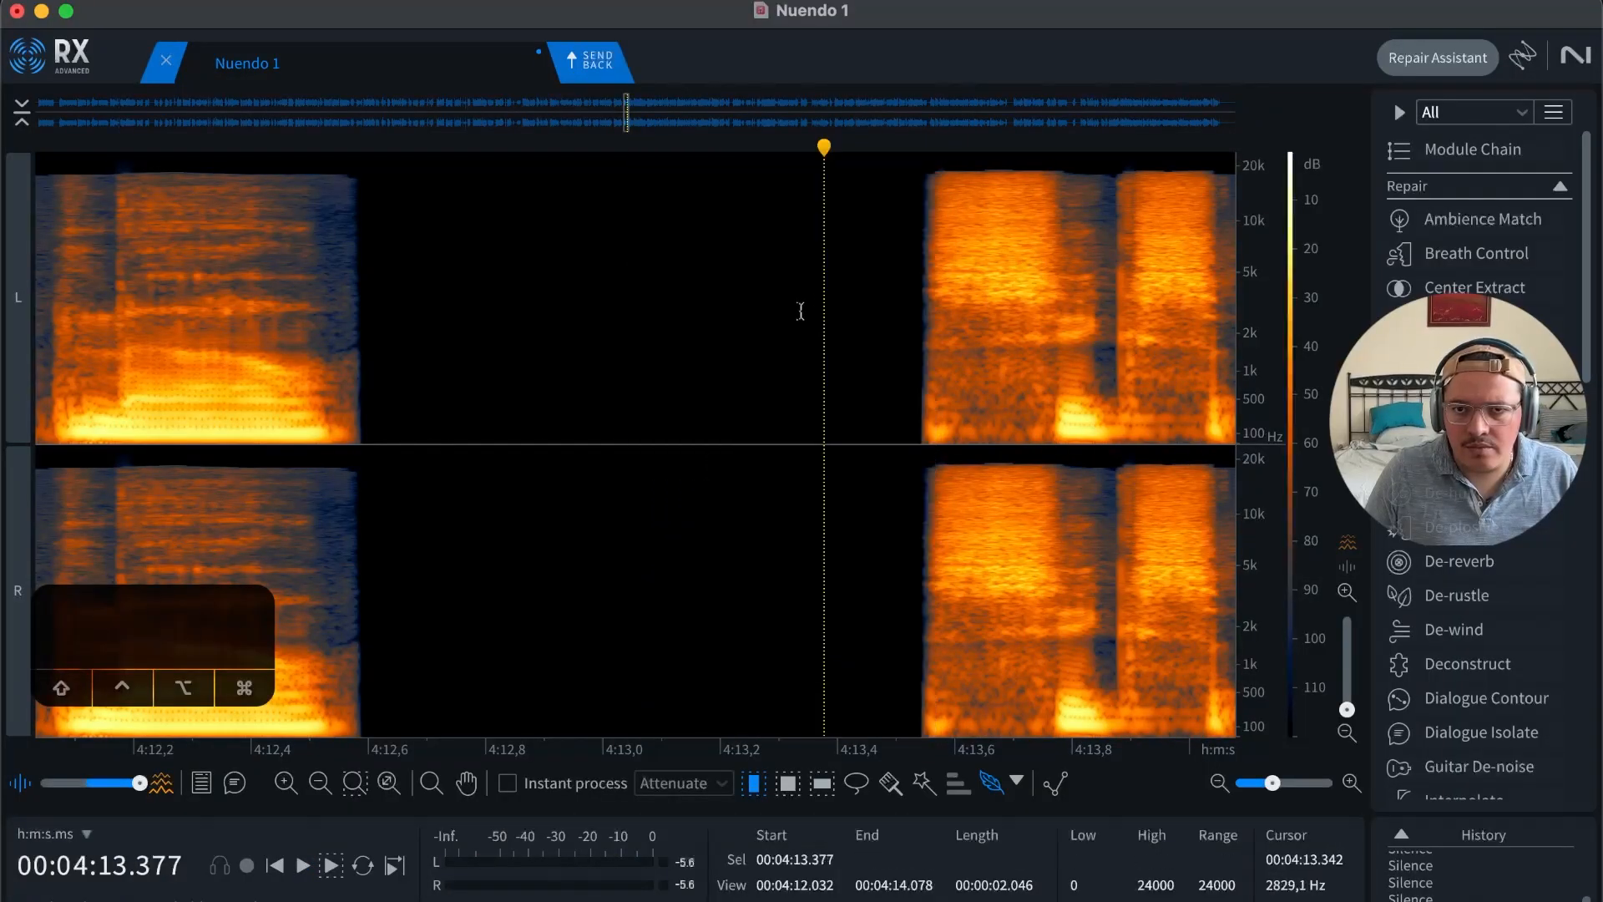
pyautogui.press('space')
# Step: Silence the breath between phrases from about 4:21.3 to 4:22.0 and audition the edit
pyautogui.press('r')
pyautogui.press('r')
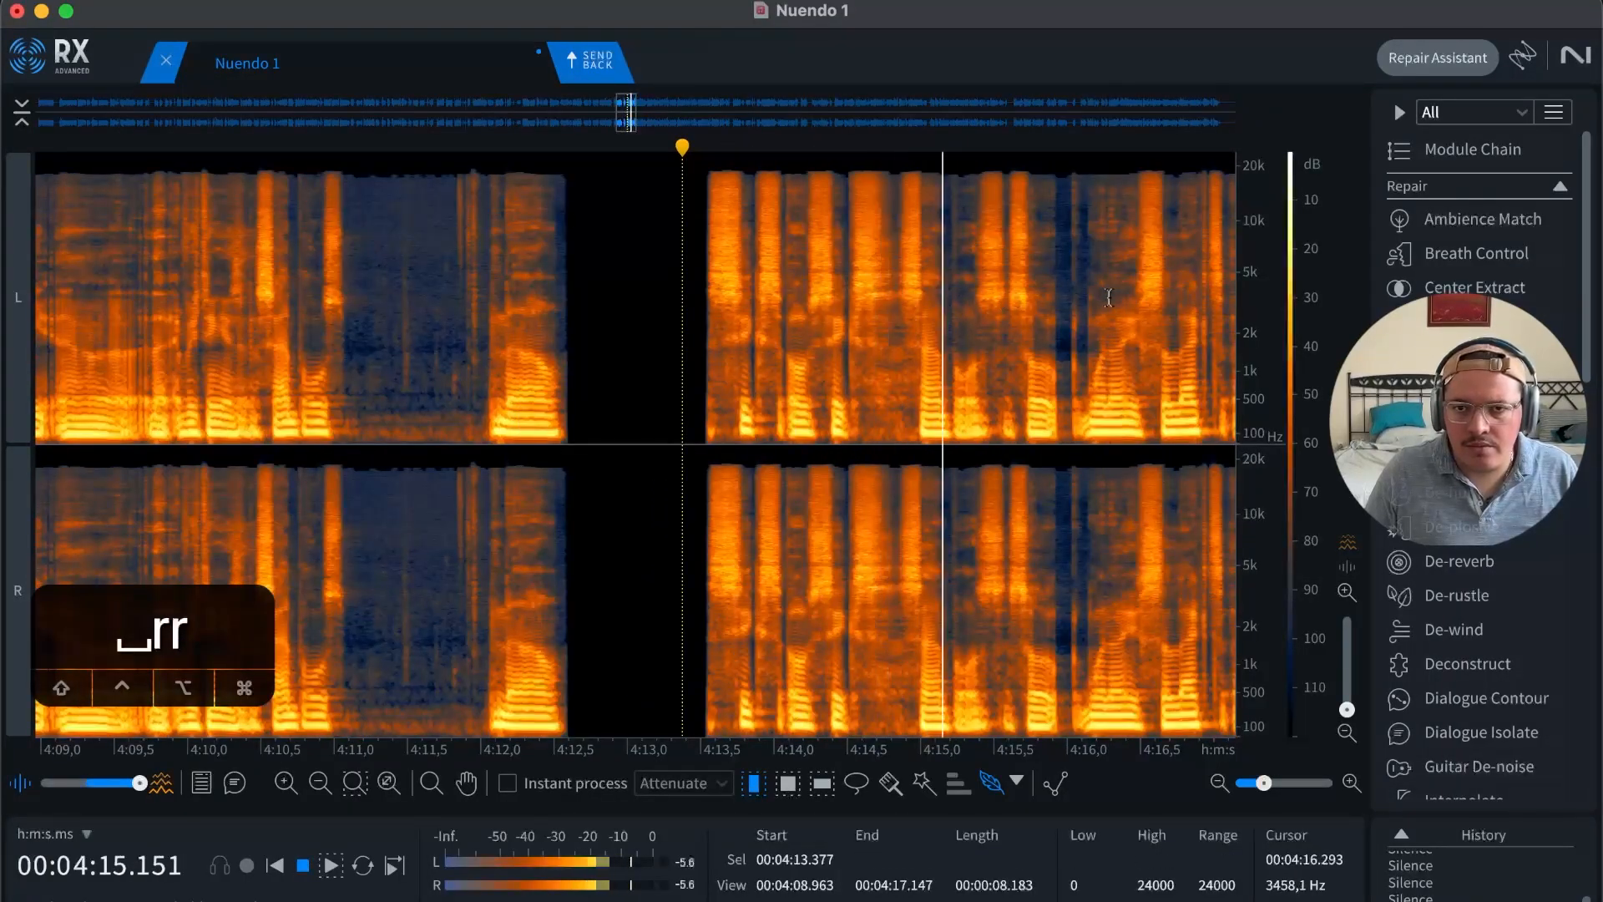
pyautogui.press('r')
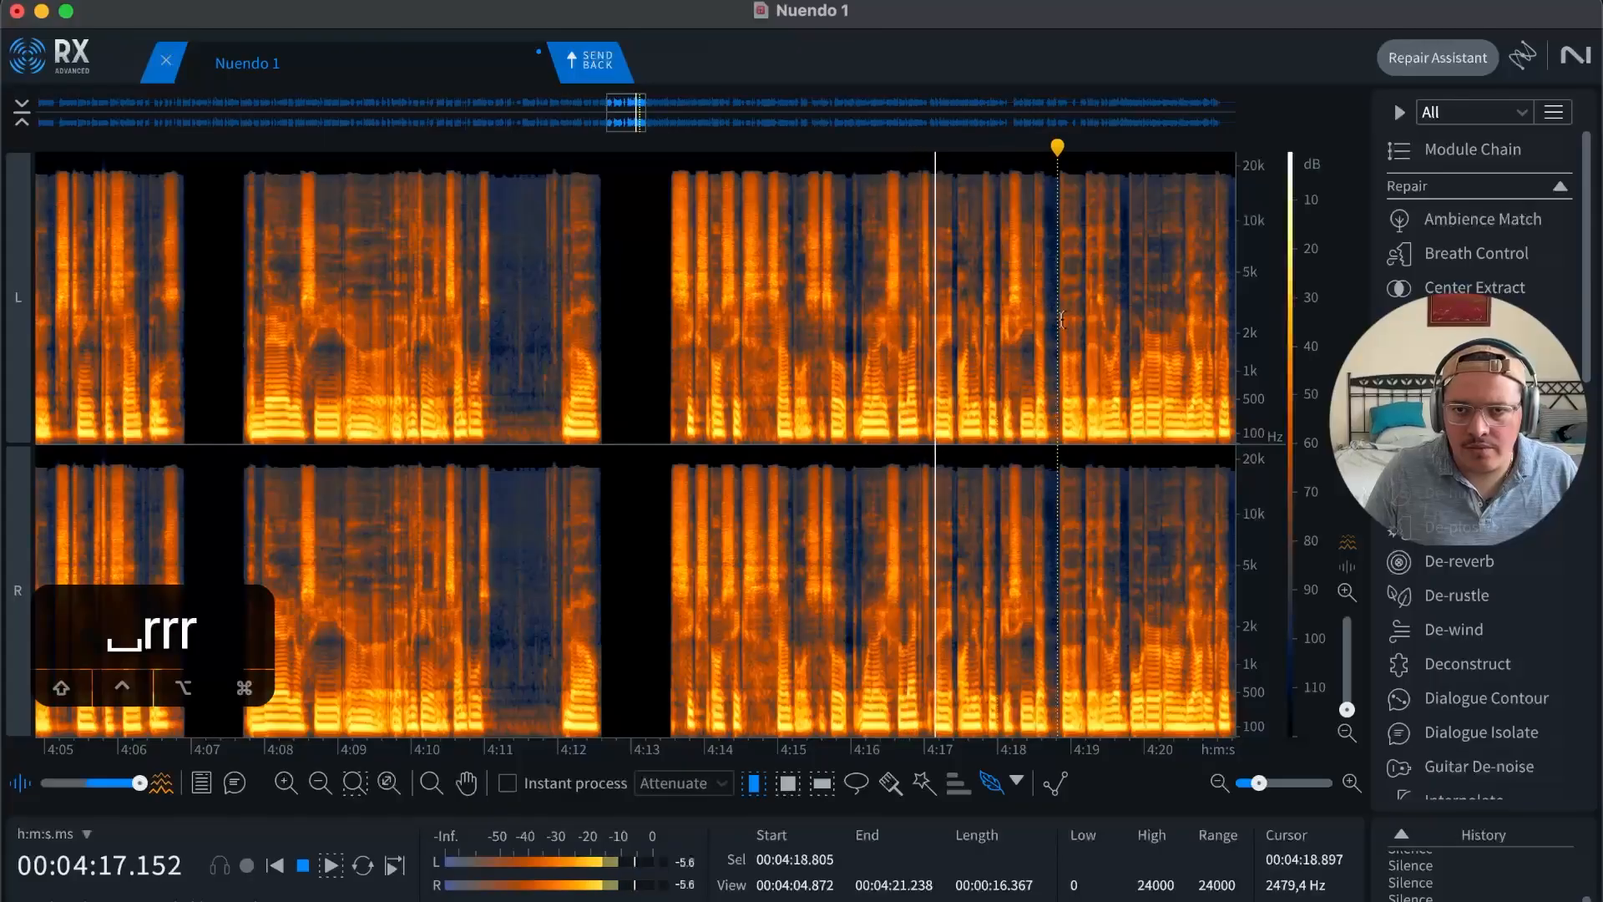
pyautogui.press('r')
pyautogui.press('t')
pyautogui.press('t')
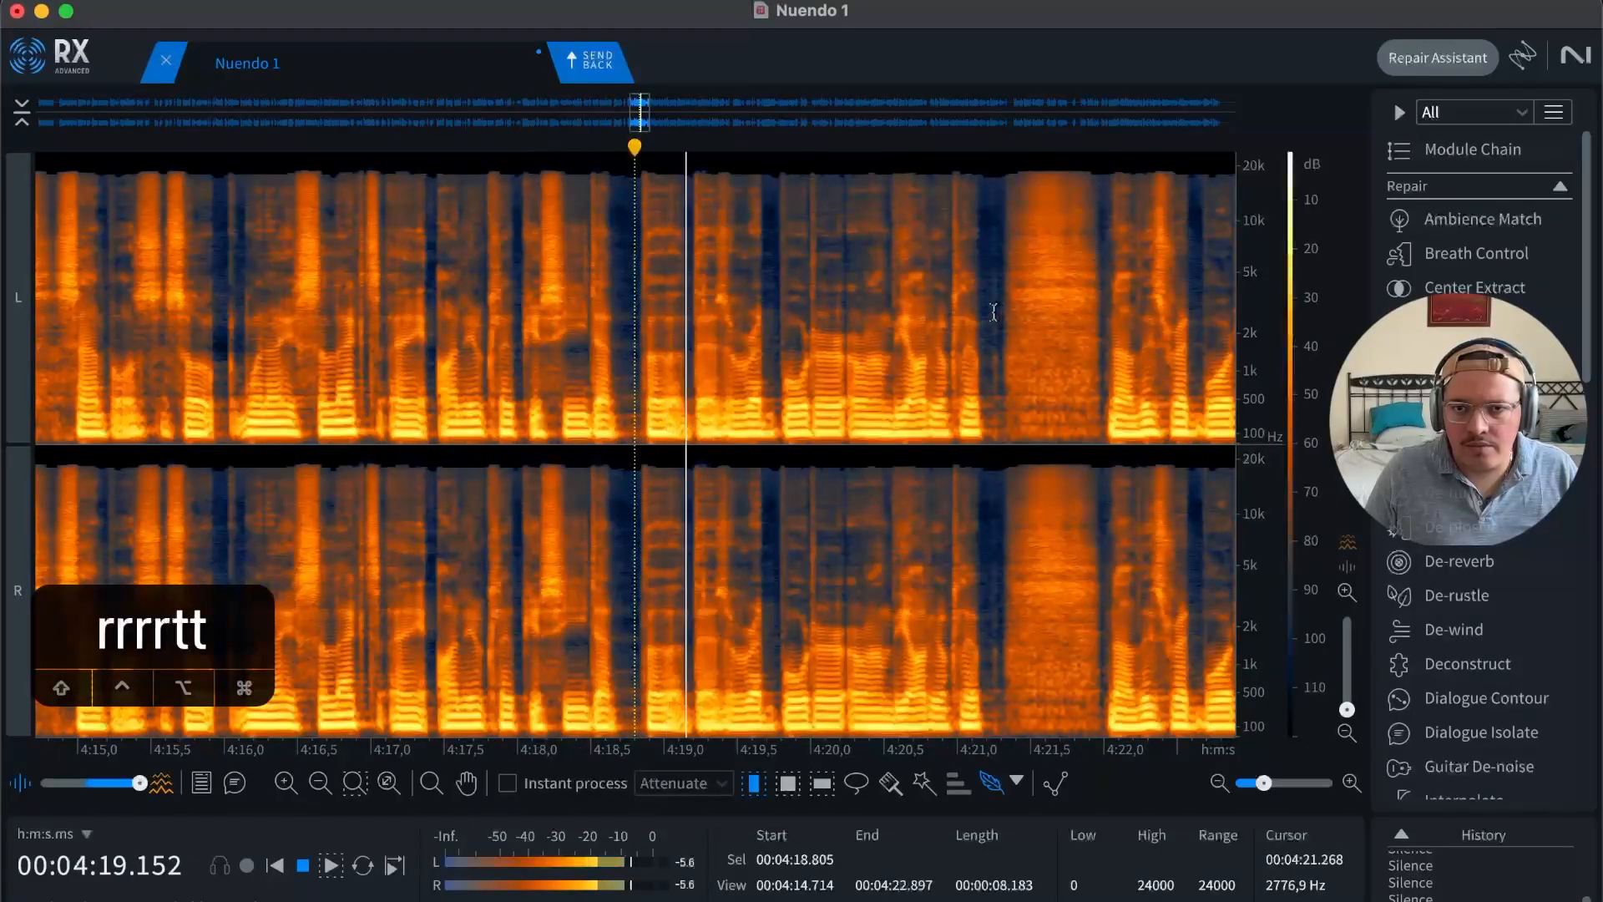
pyautogui.click(994, 314)
pyautogui.press('t')
pyautogui.press('t')
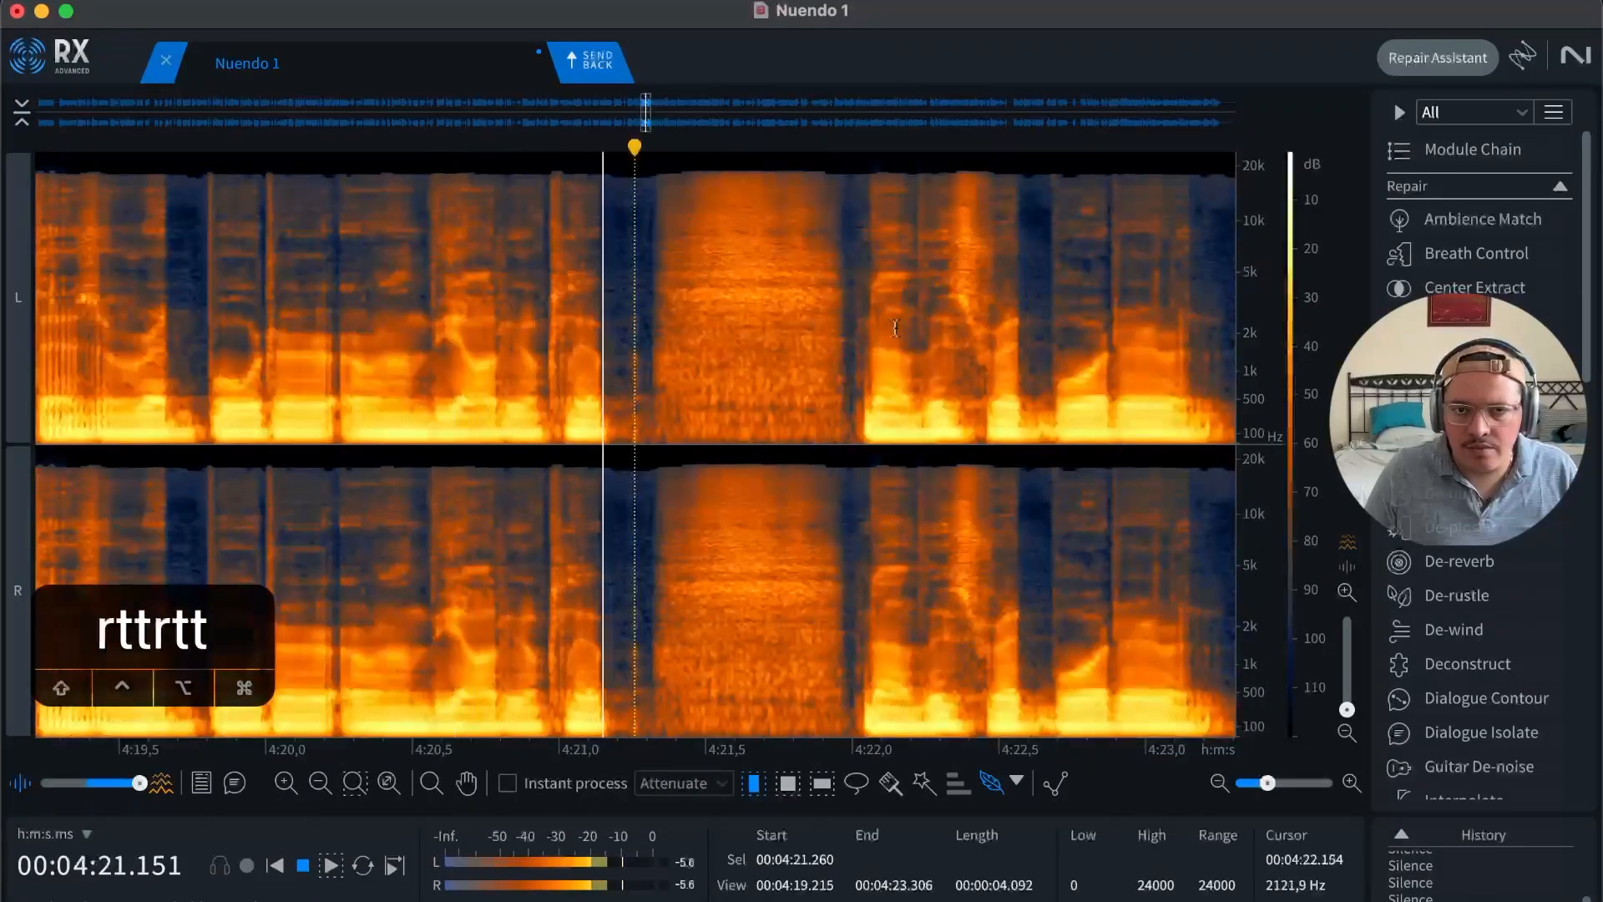
pyautogui.press('t')
pyautogui.press('space')
pyautogui.moveTo(649, 338); pyautogui.dragTo(1089, 334)
pyautogui.press('Delete')
pyautogui.click(819, 335)
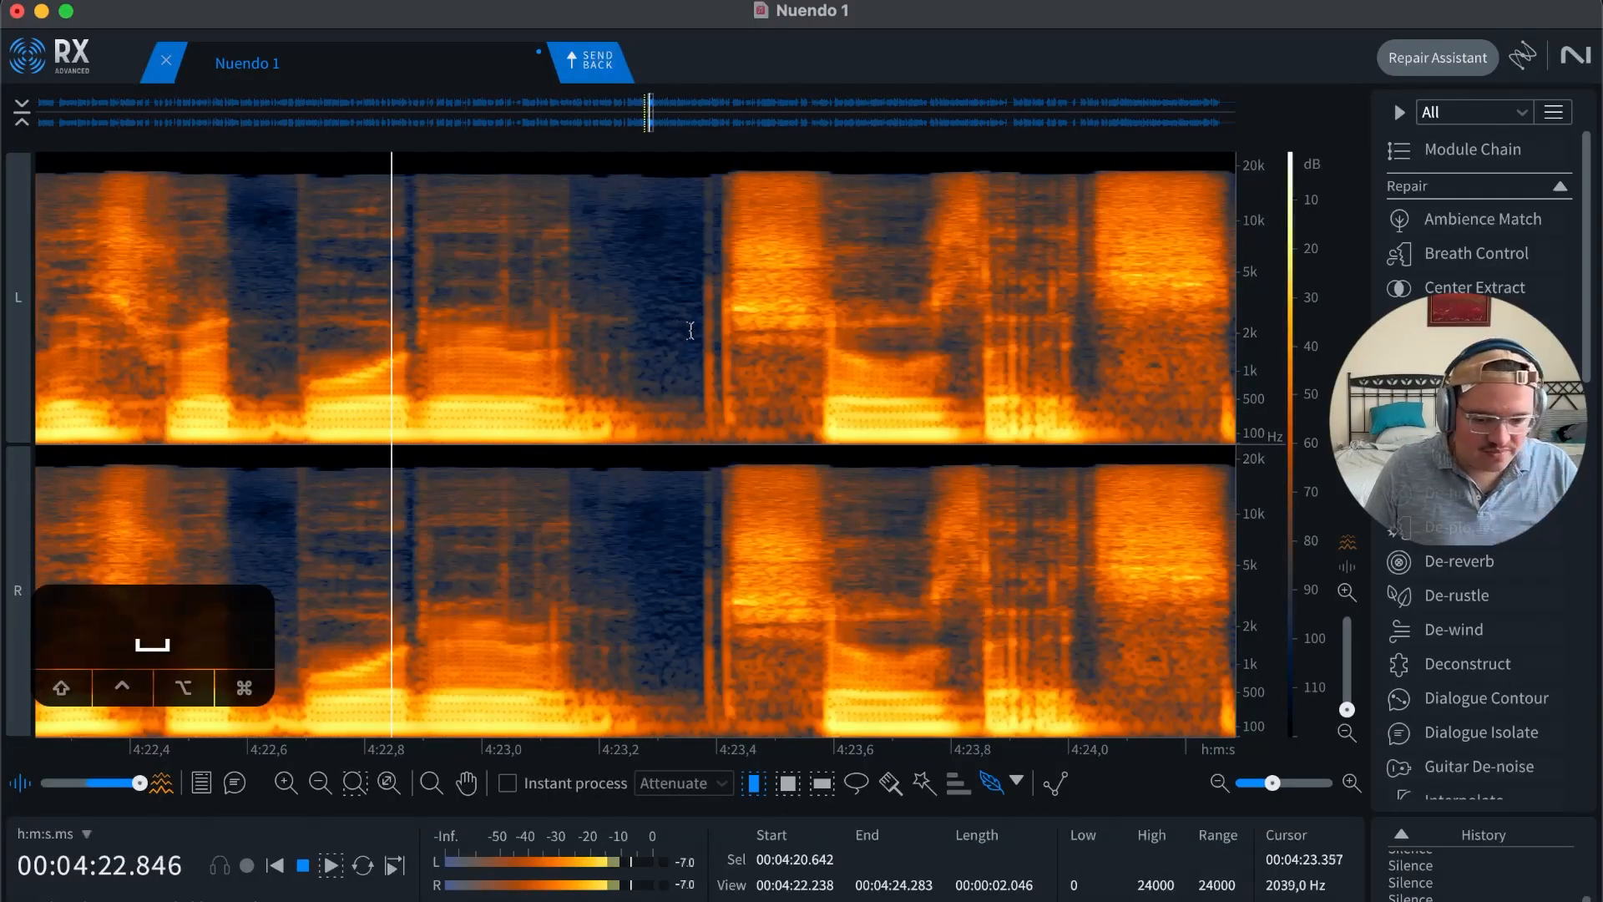
# Step: Silence the unwanted sound from about 4:24.30 to 4:24.75 and play on from the gap at 4:24.64
pyautogui.press('r')
pyautogui.press('r')
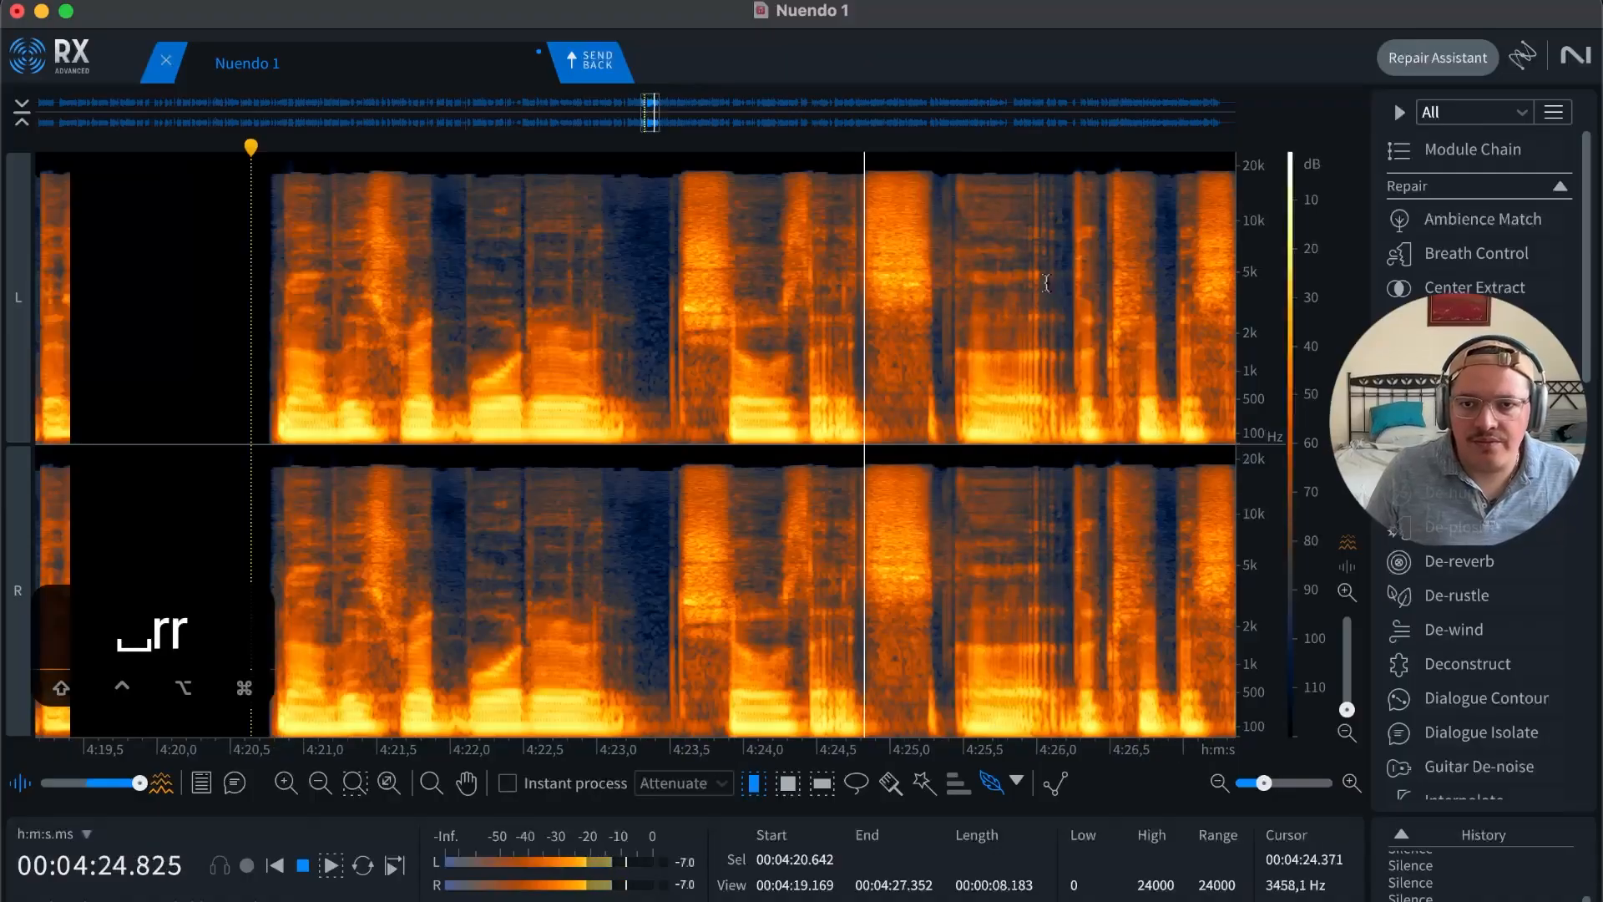
pyautogui.press('space')
pyautogui.press('t')
pyautogui.press('t')
pyautogui.press('t')
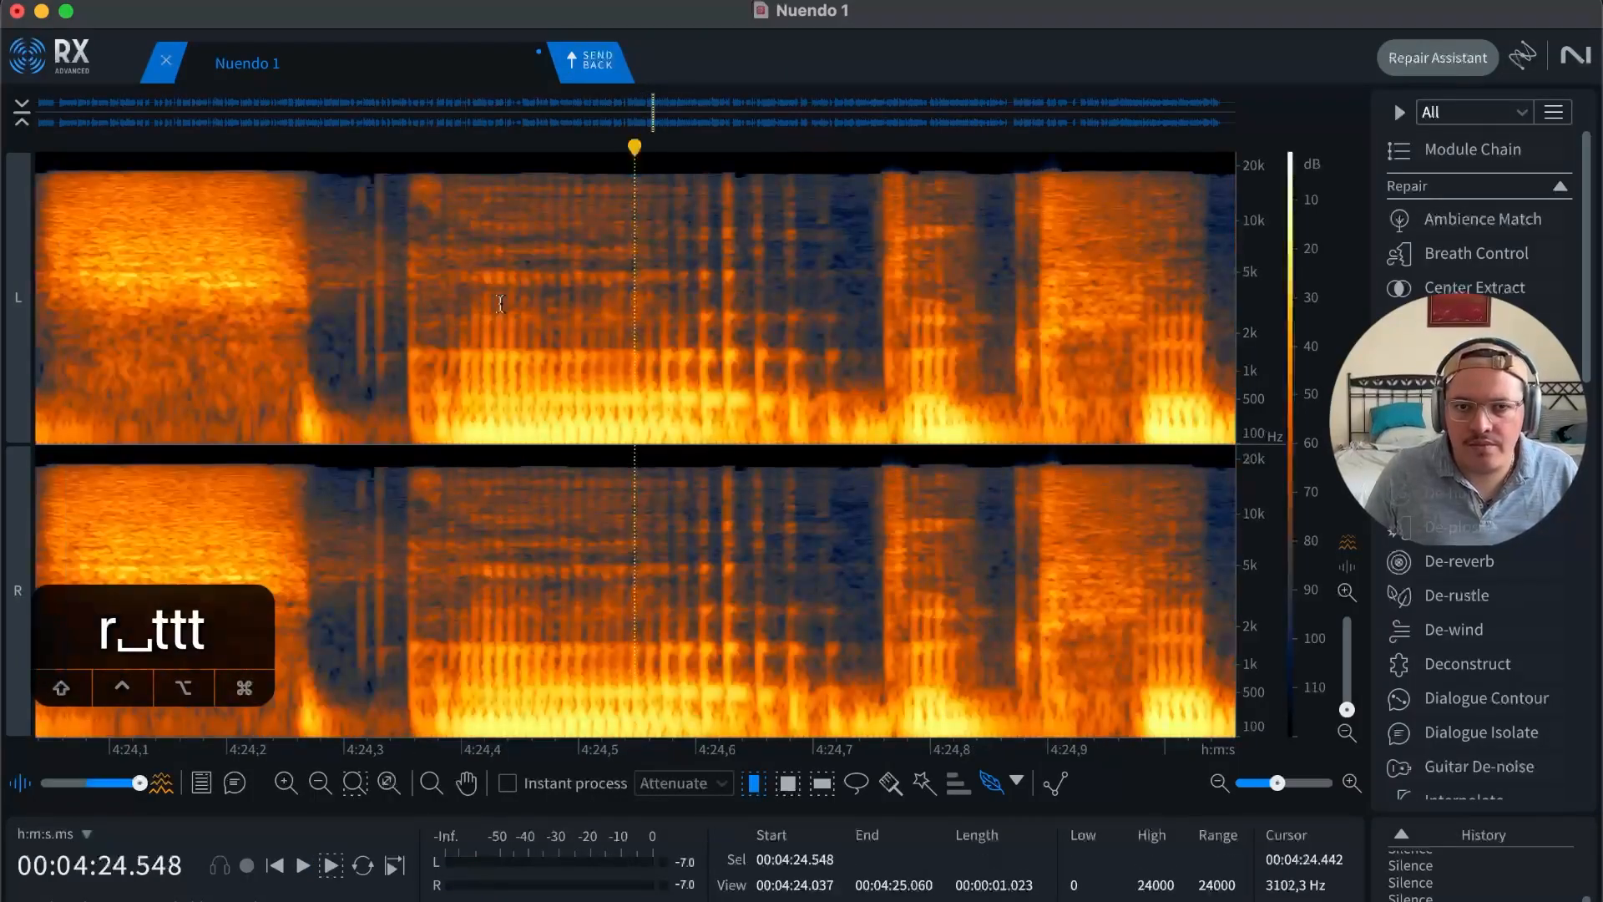
pyautogui.moveTo(344, 288); pyautogui.dragTo(866, 299)
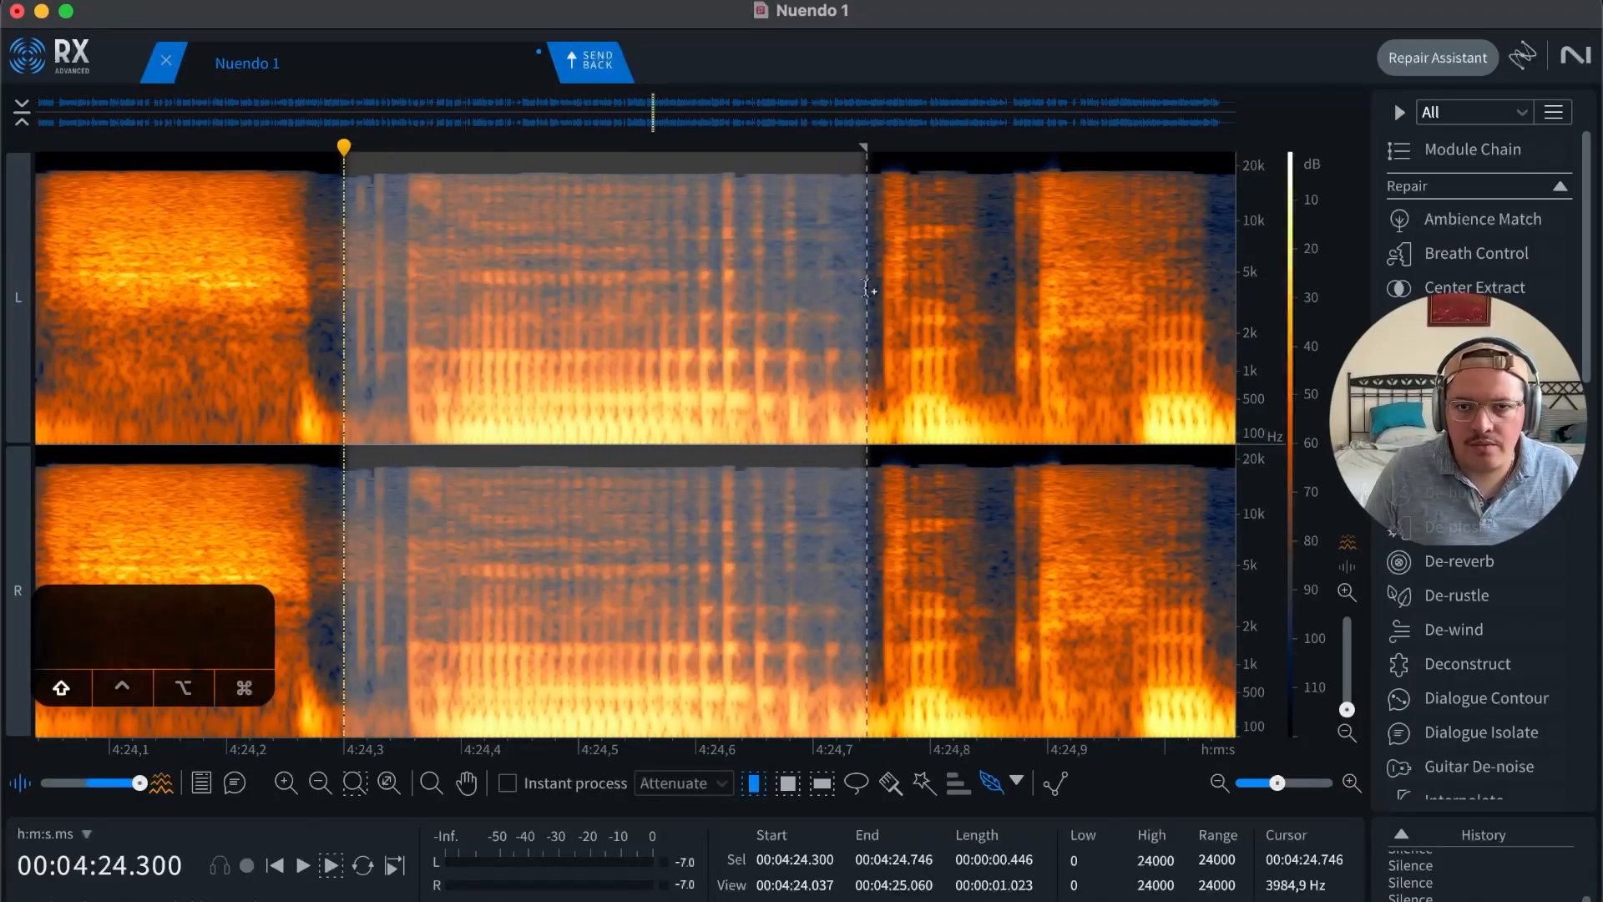
pyautogui.press('BackSpace')
pyautogui.click(743, 299)
pyautogui.press('space')
# Step: Silence the short breath from about 4:29.05 to 4:29.45 and continue playback from within the gap
pyautogui.press('r')
pyautogui.press('r')
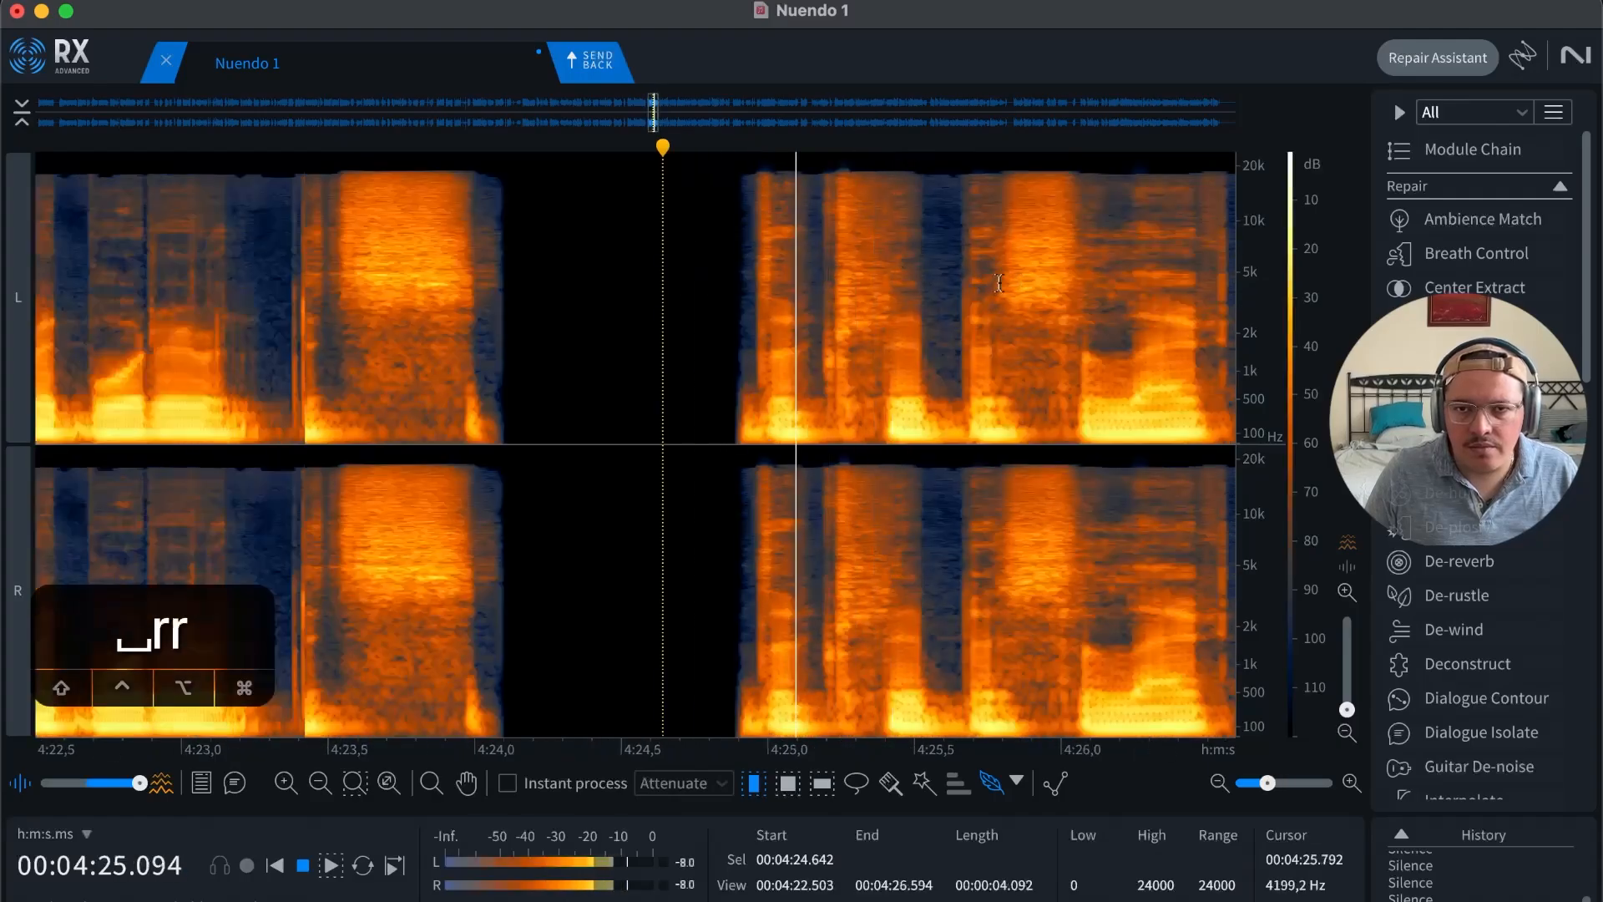
pyautogui.press('r')
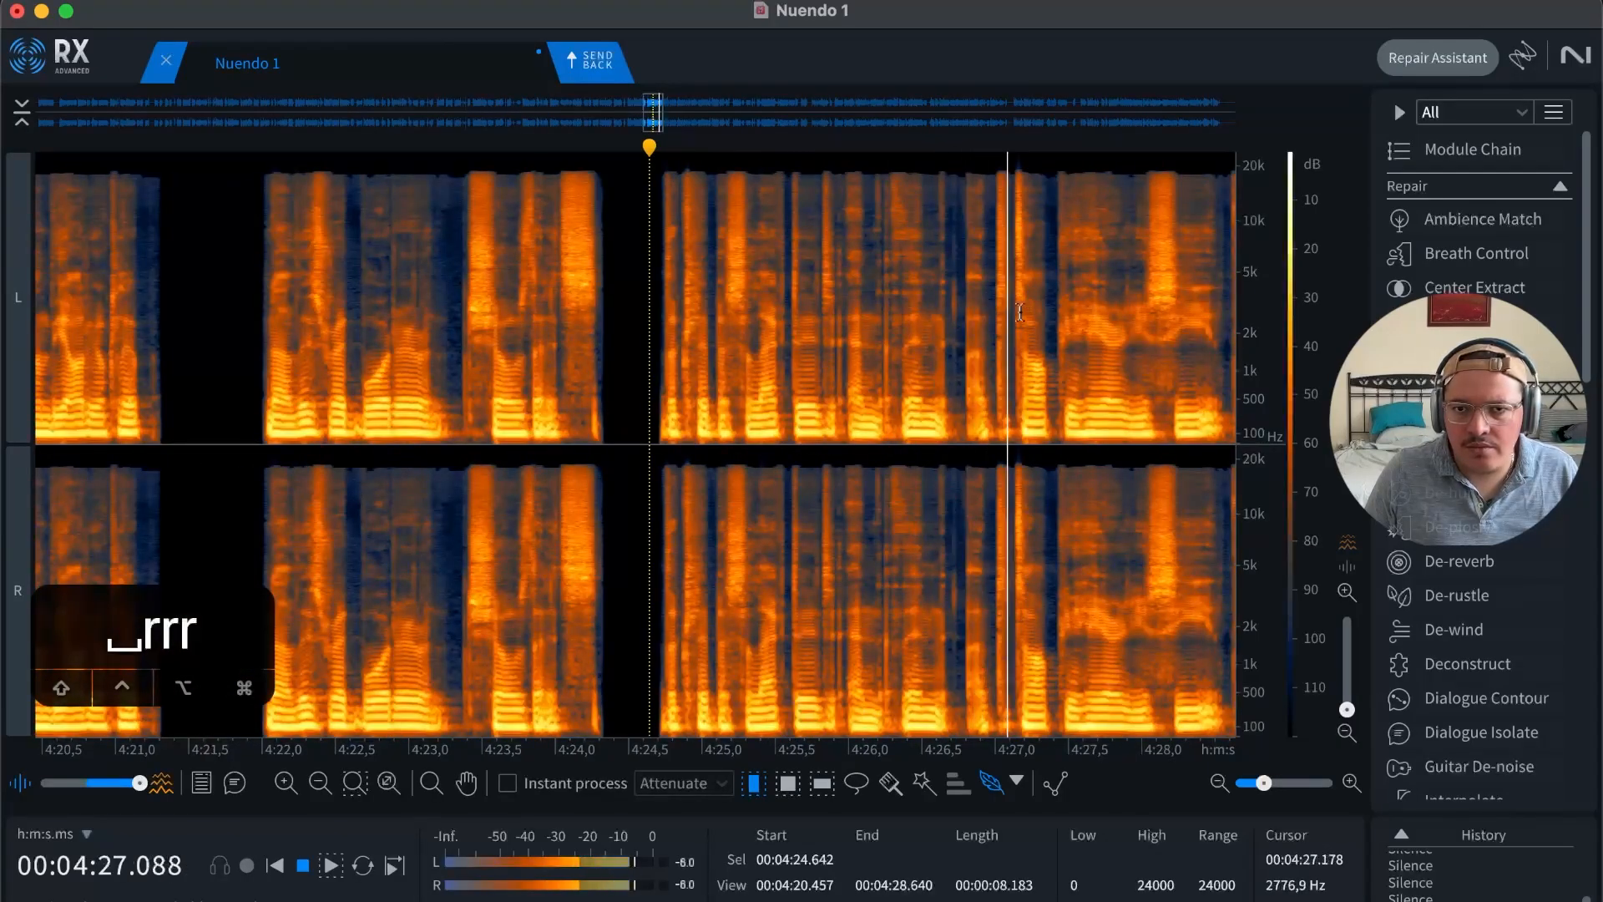
pyautogui.press('r')
pyautogui.press('t')
pyautogui.press('t')
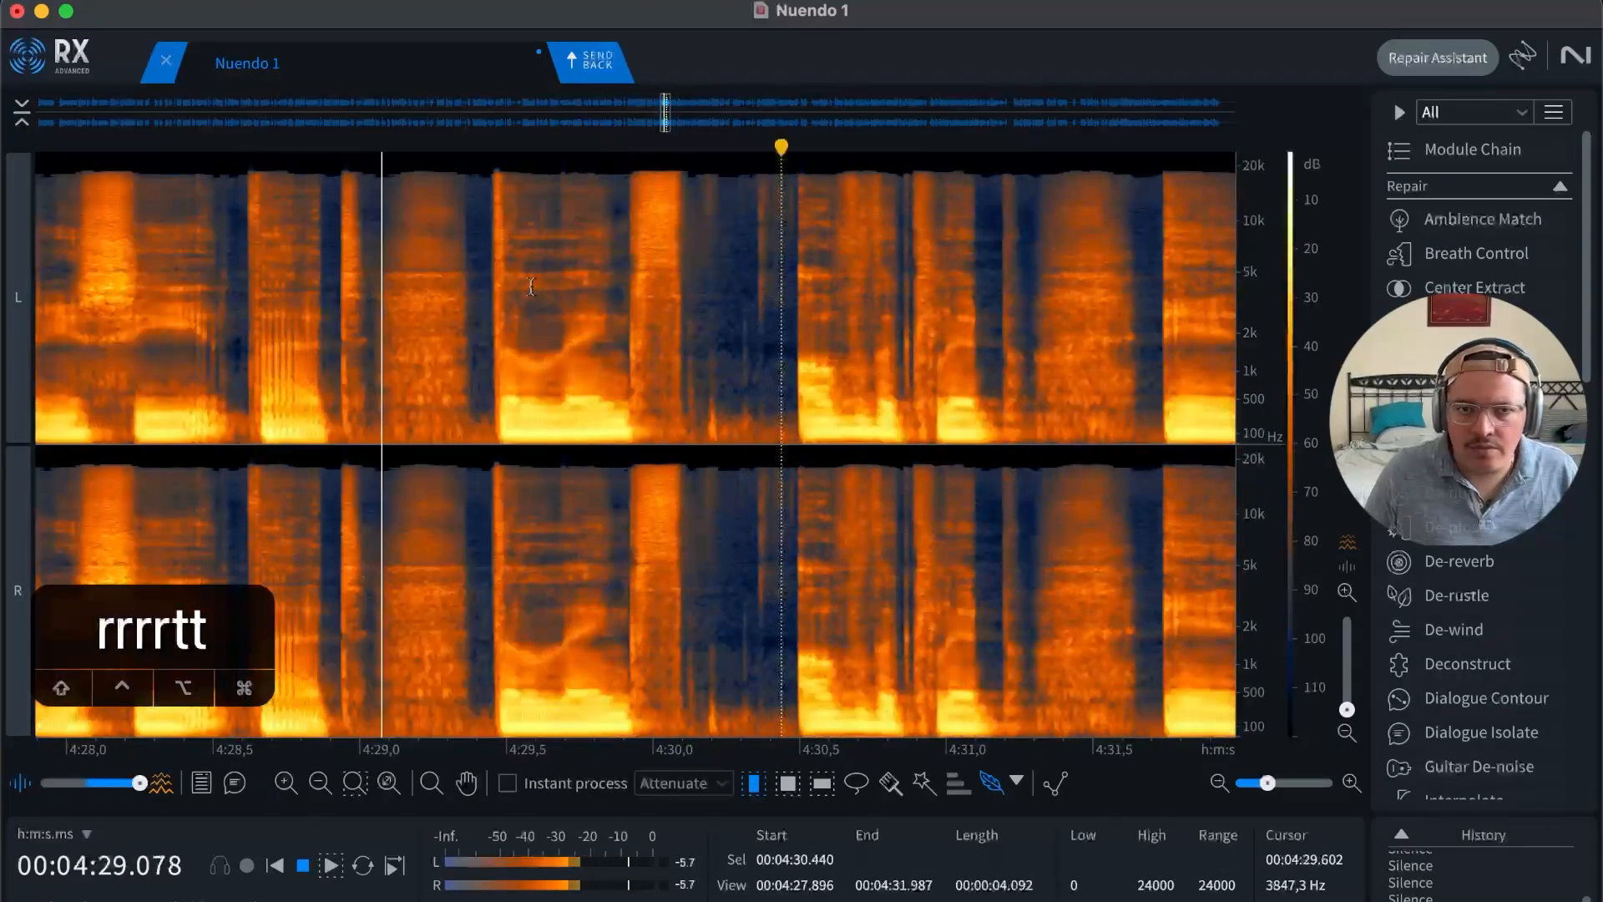
pyautogui.press('space')
pyautogui.press('t')
pyautogui.press('t')
pyautogui.moveTo(578, 293); pyautogui.dragTo(1068, 288)
pyautogui.press('BackSpace')
pyautogui.click(990, 307)
pyautogui.press('r')
pyautogui.press('space')
# Step: Silence the breath from about 4:31.28 to 4:31.74 and resume playback at 4:31.67
pyautogui.press('r')
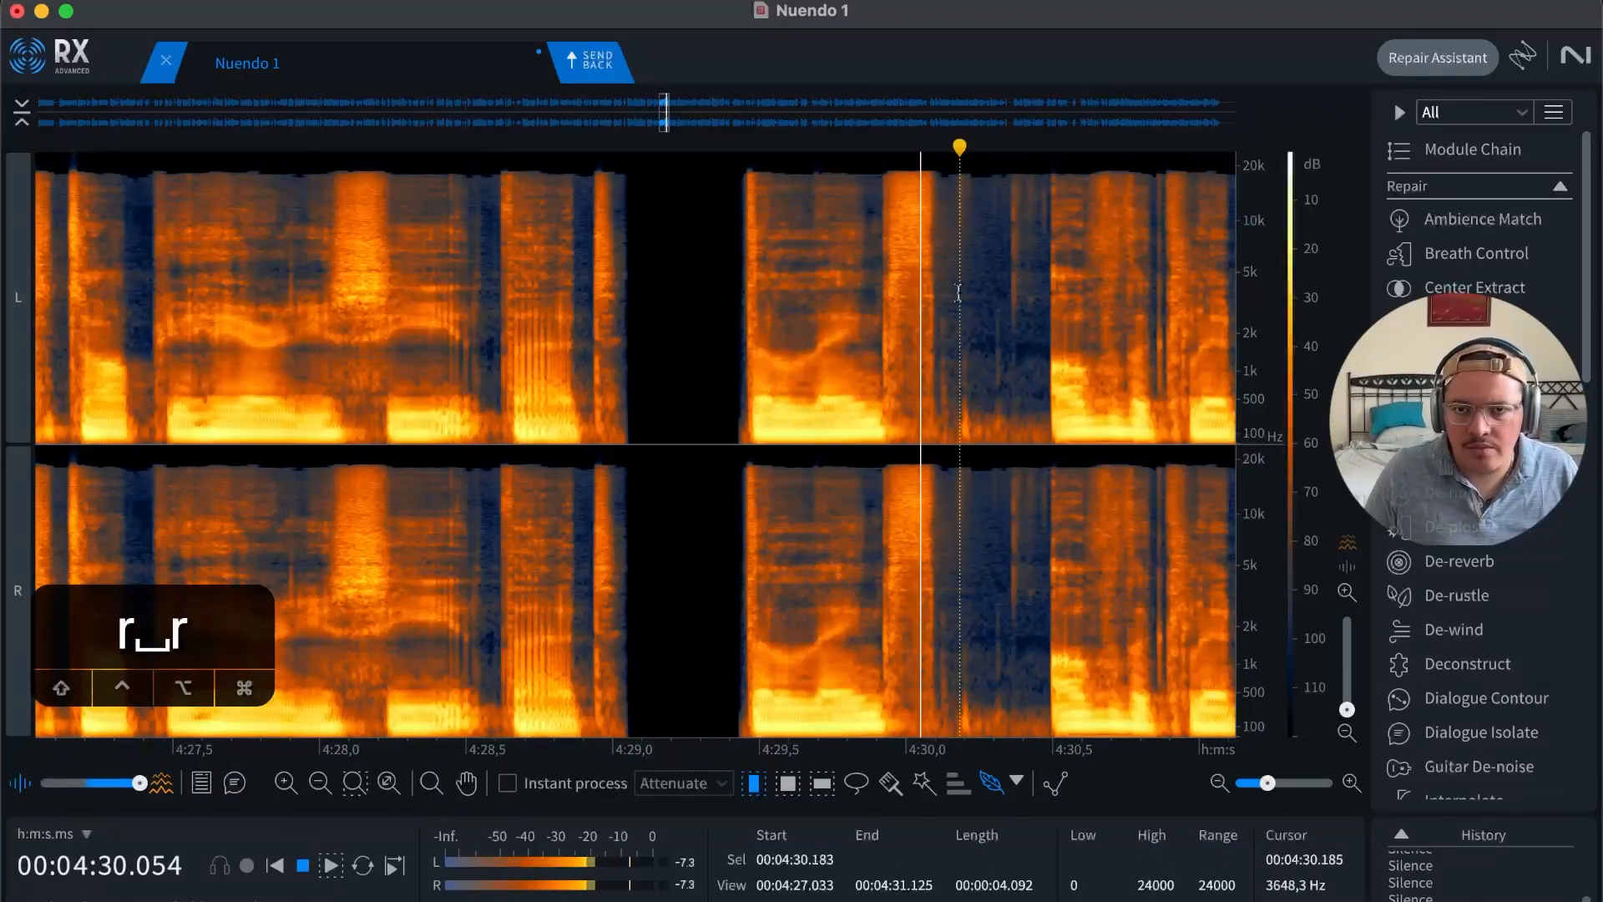
pyautogui.press('t')
pyautogui.press('r')
pyautogui.press('space')
pyautogui.press('t')
pyautogui.press('t')
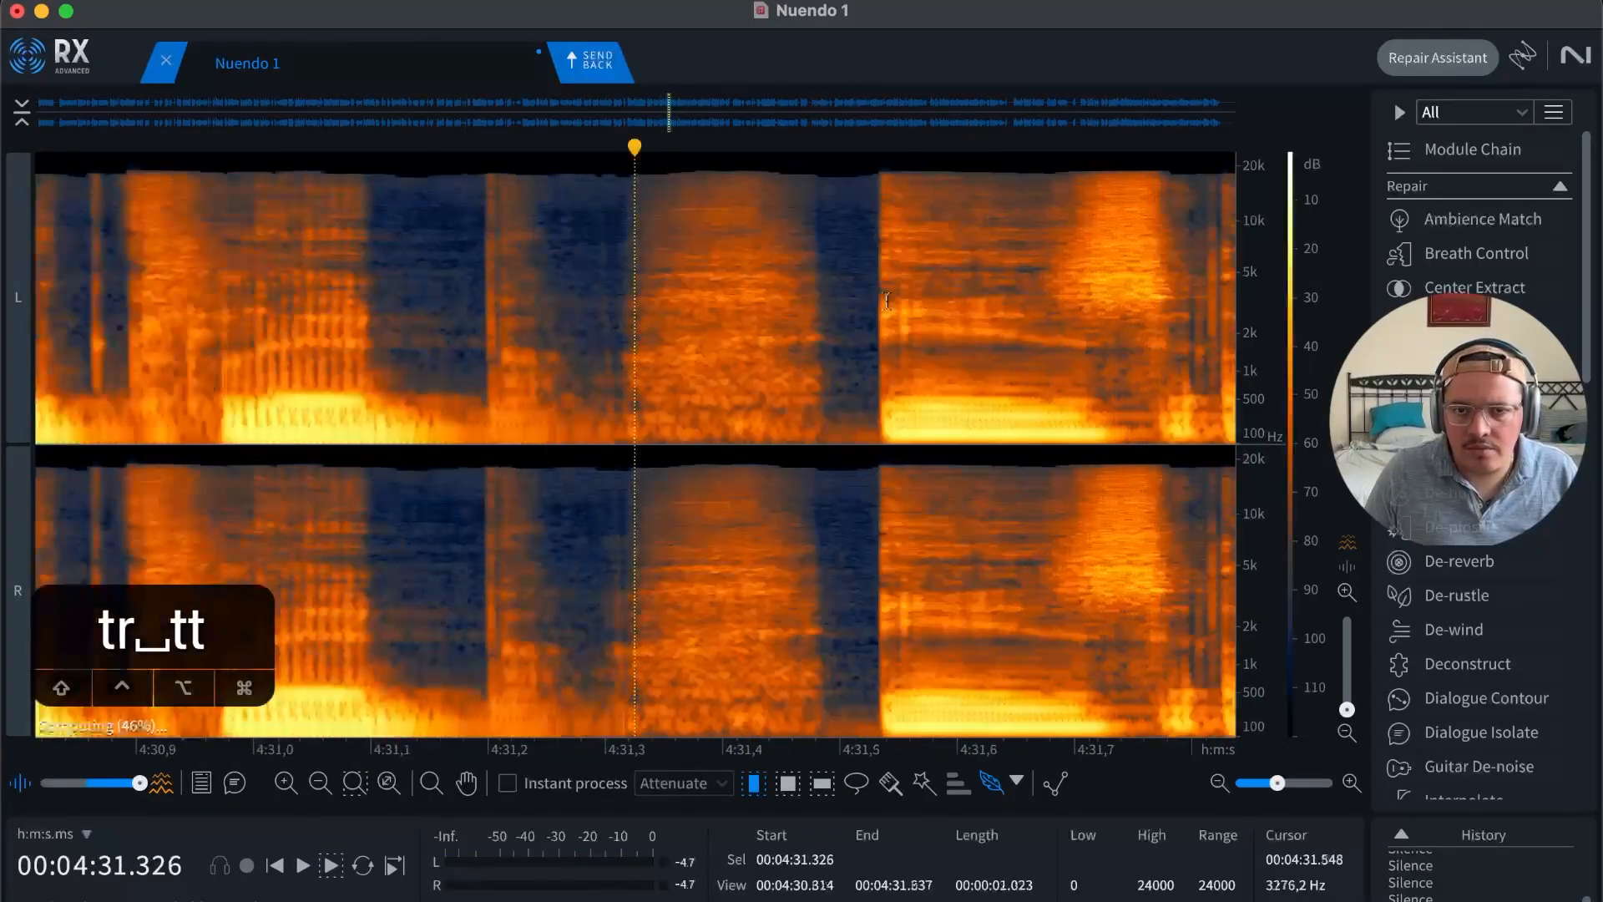
pyautogui.click(839, 310)
pyautogui.moveTo(581, 331); pyautogui.dragTo(1122, 311)
pyautogui.hotkey('shift', 's')
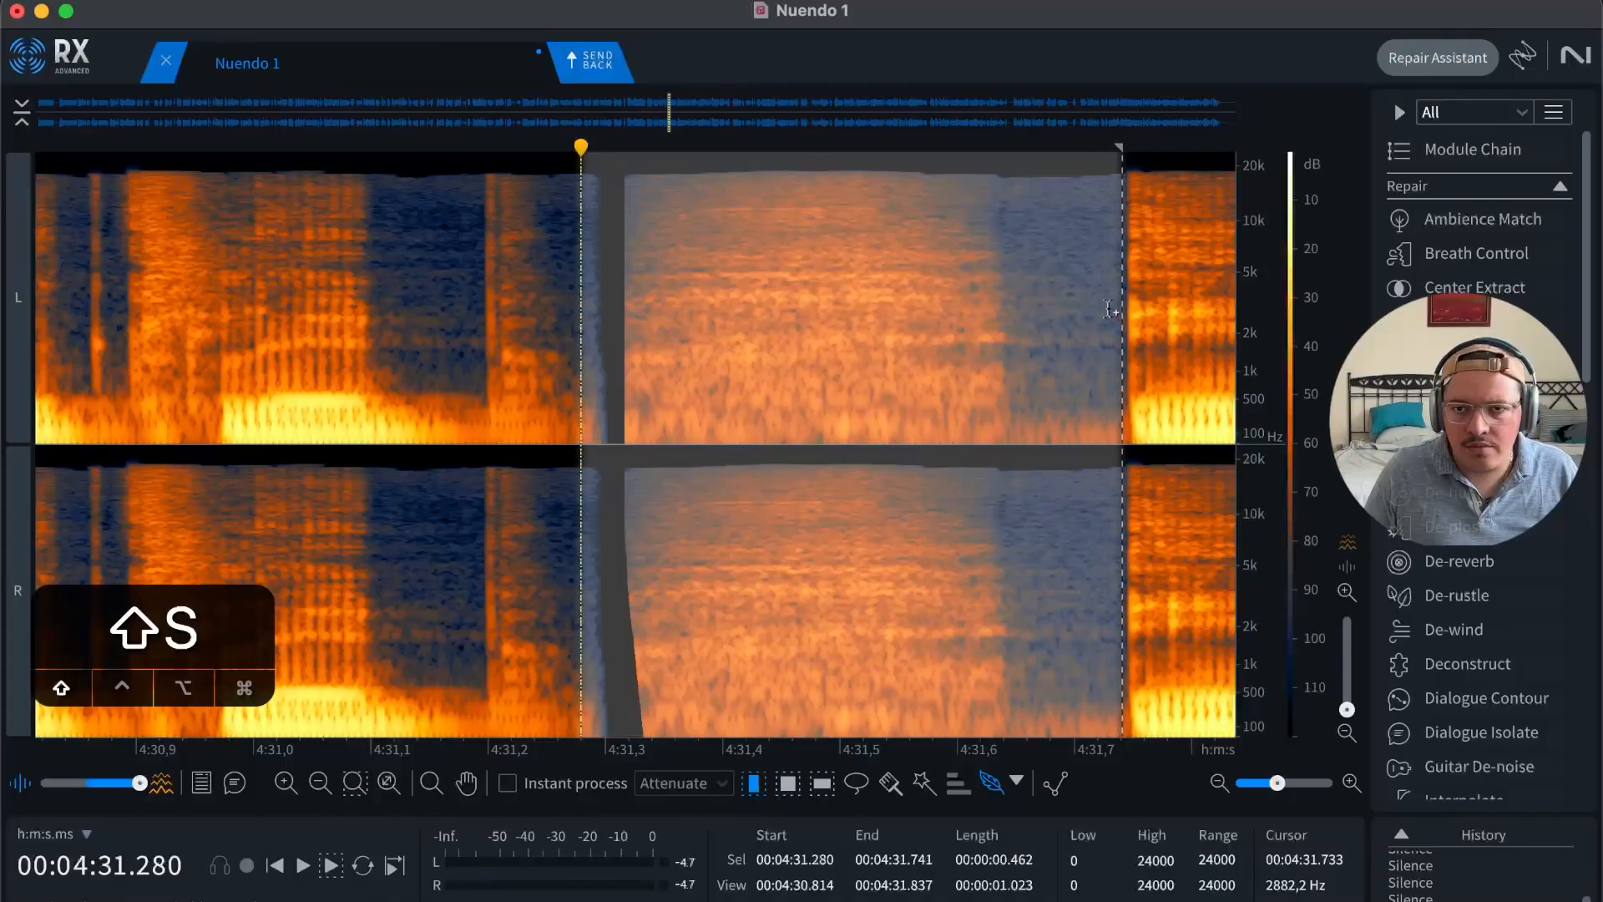
pyautogui.click(1042, 306)
pyautogui.press('r')
pyautogui.press('space')
# Step: Silence the breath from about 4:34.42 to 4:34.76 and play on from 4:34.70
pyautogui.press('r')
pyautogui.press('r')
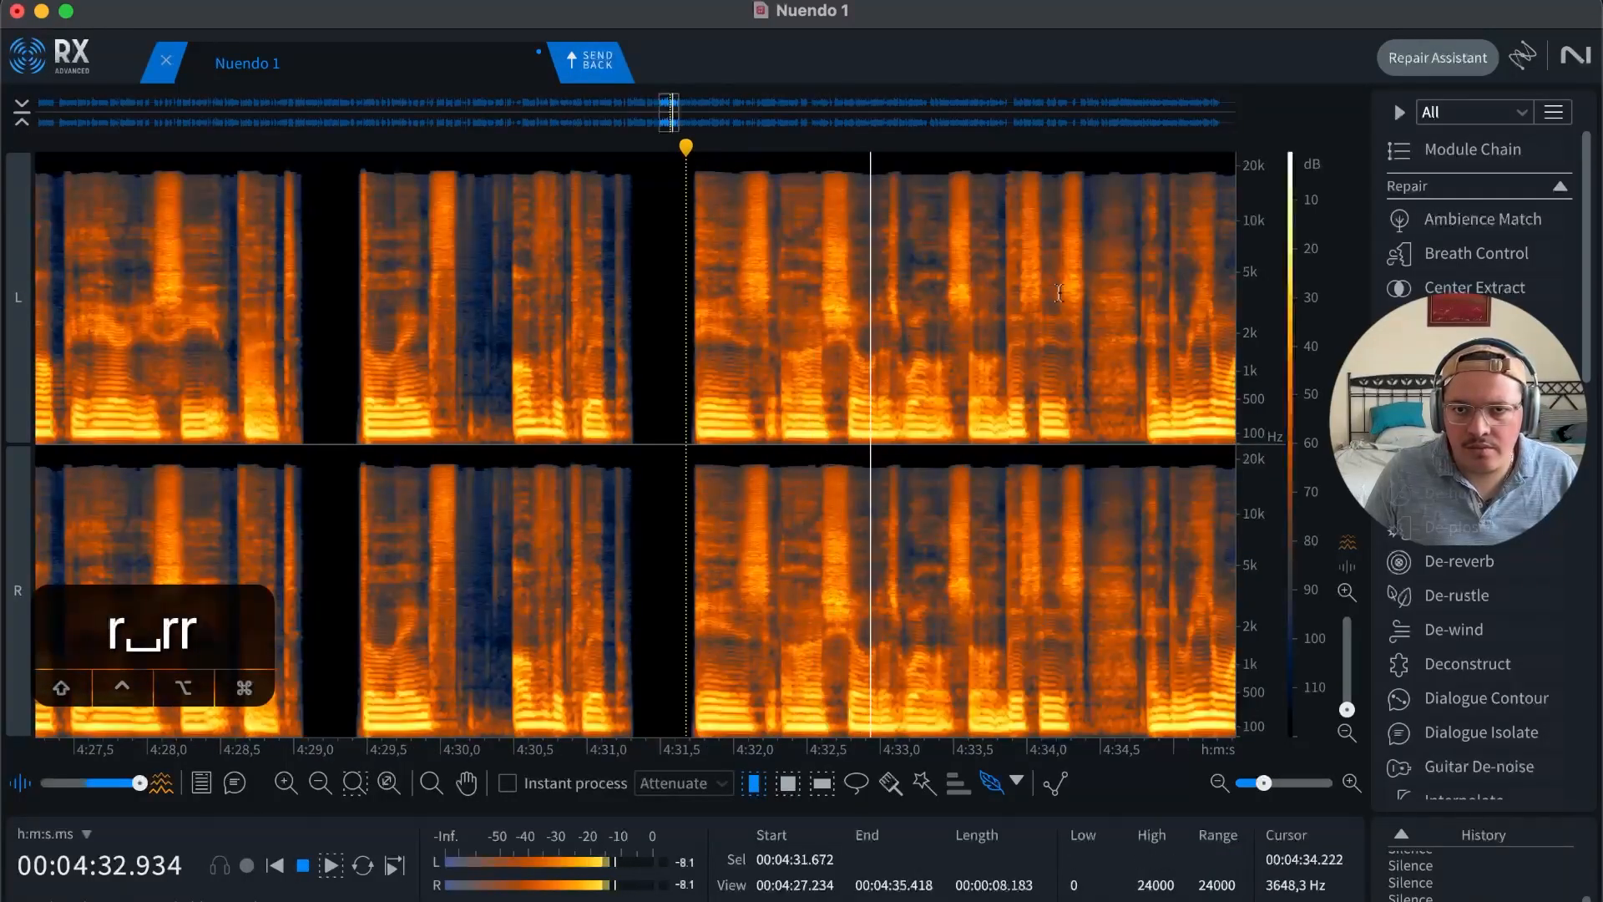
pyautogui.press('t')
pyautogui.press('t')
pyautogui.press('space')
pyautogui.press('t')
pyautogui.click(704, 307)
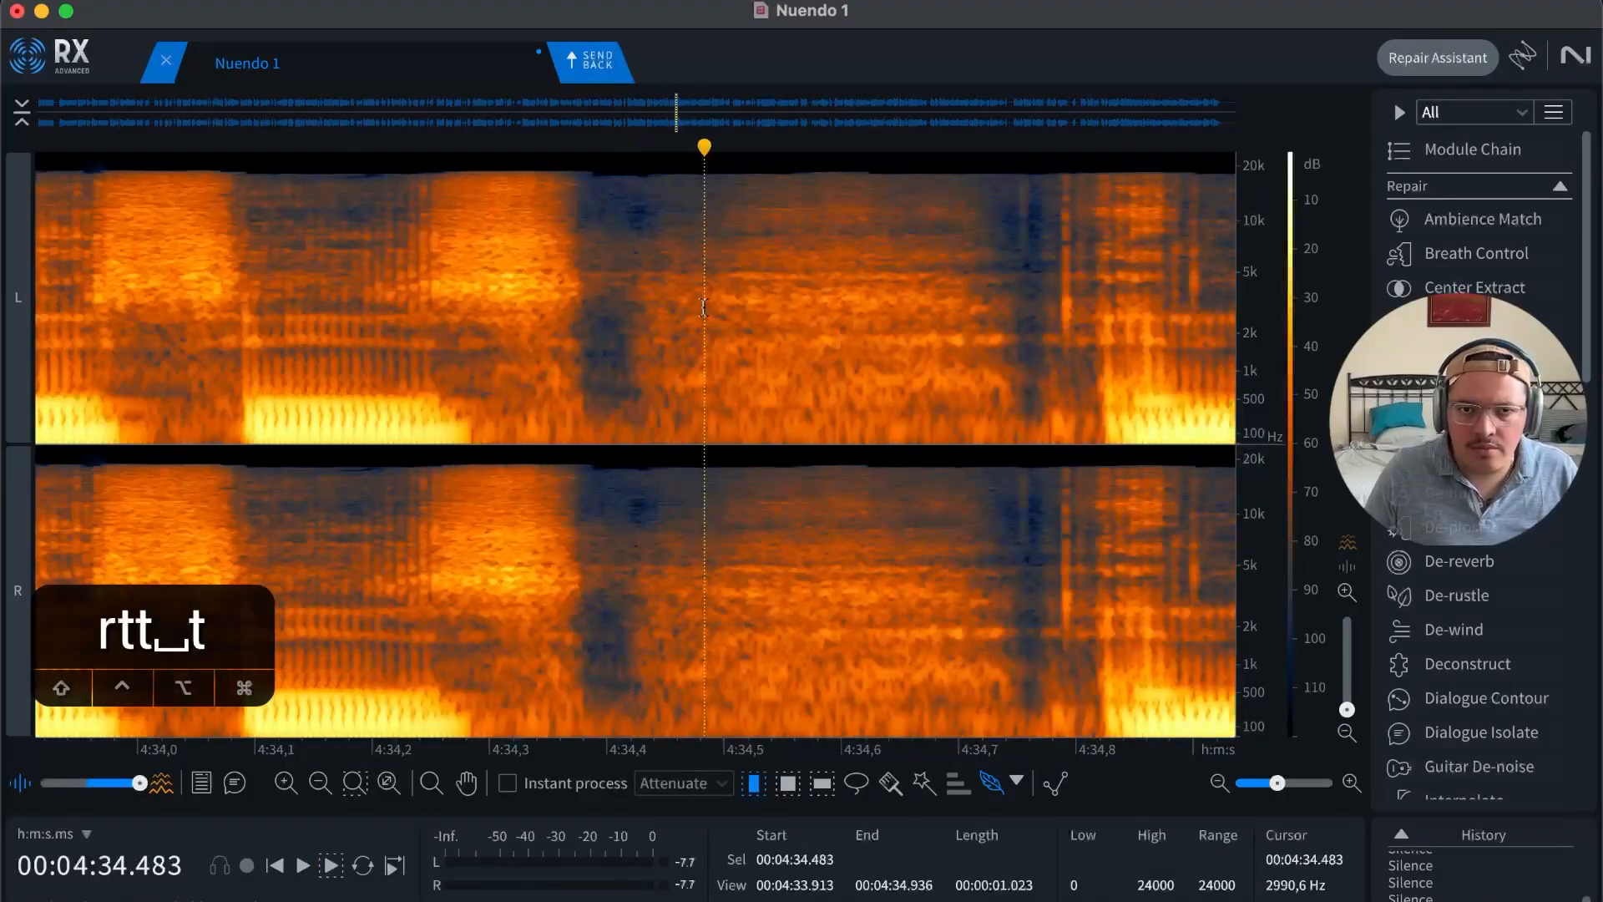
pyautogui.moveTo(631, 311); pyautogui.dragTo(1029, 310)
pyautogui.hotkey('shift', 's')
pyautogui.click(958, 308)
pyautogui.press('r')
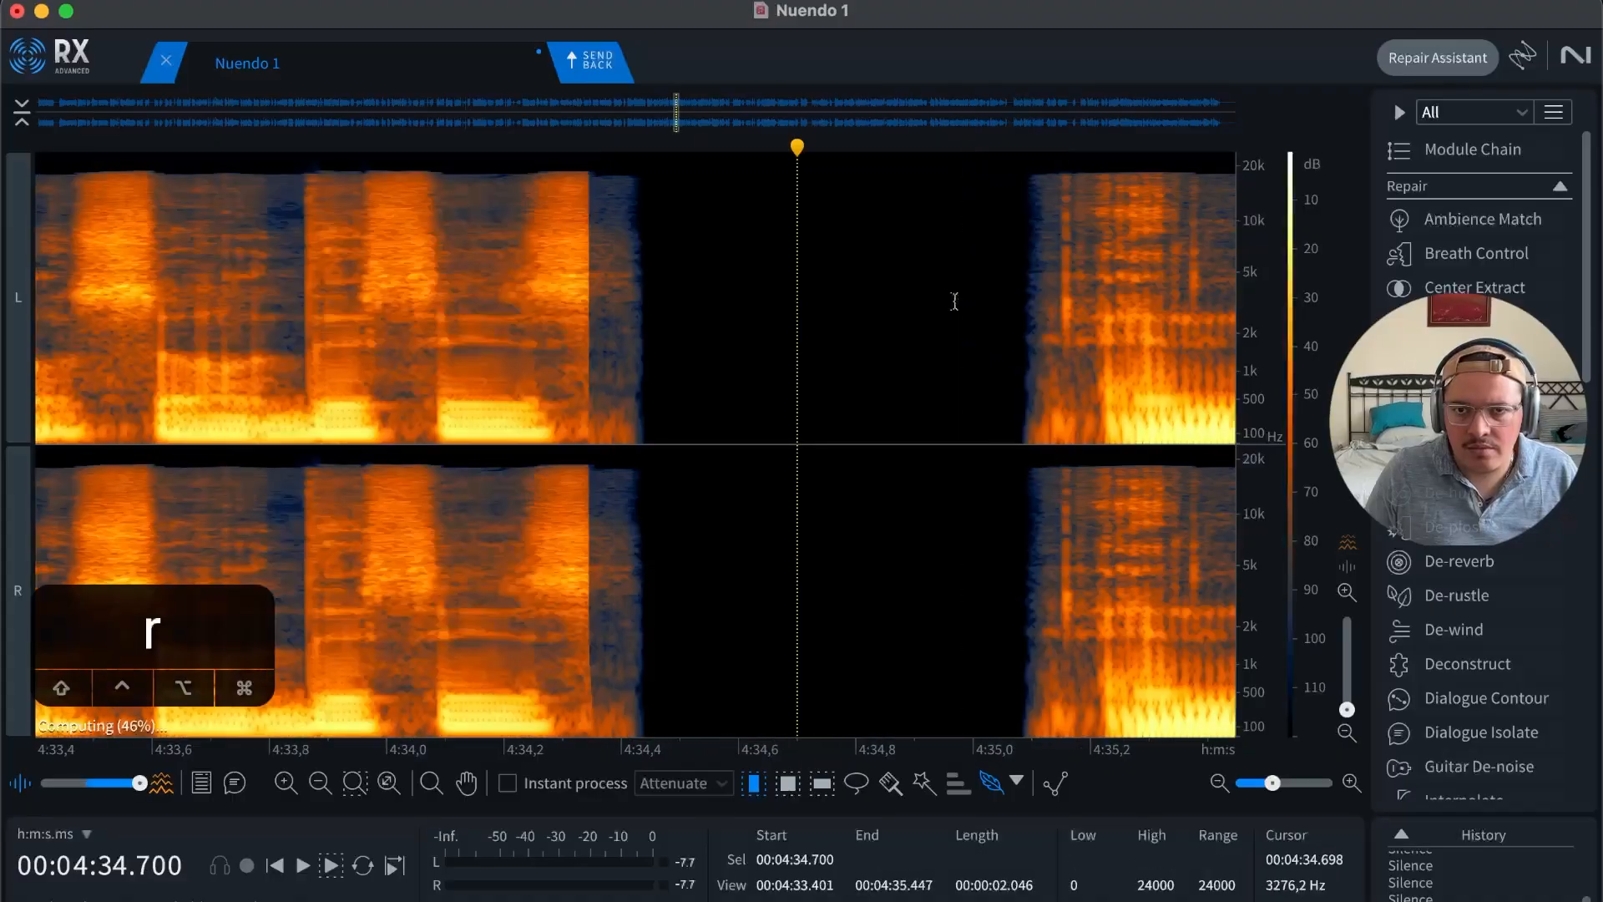
pyautogui.press('space')
# Step: Silence the breath from about 4:40.43 to 4:40.85 and resume playback from 4:40.78
pyautogui.press('r')
pyautogui.press('r')
pyautogui.press('r')
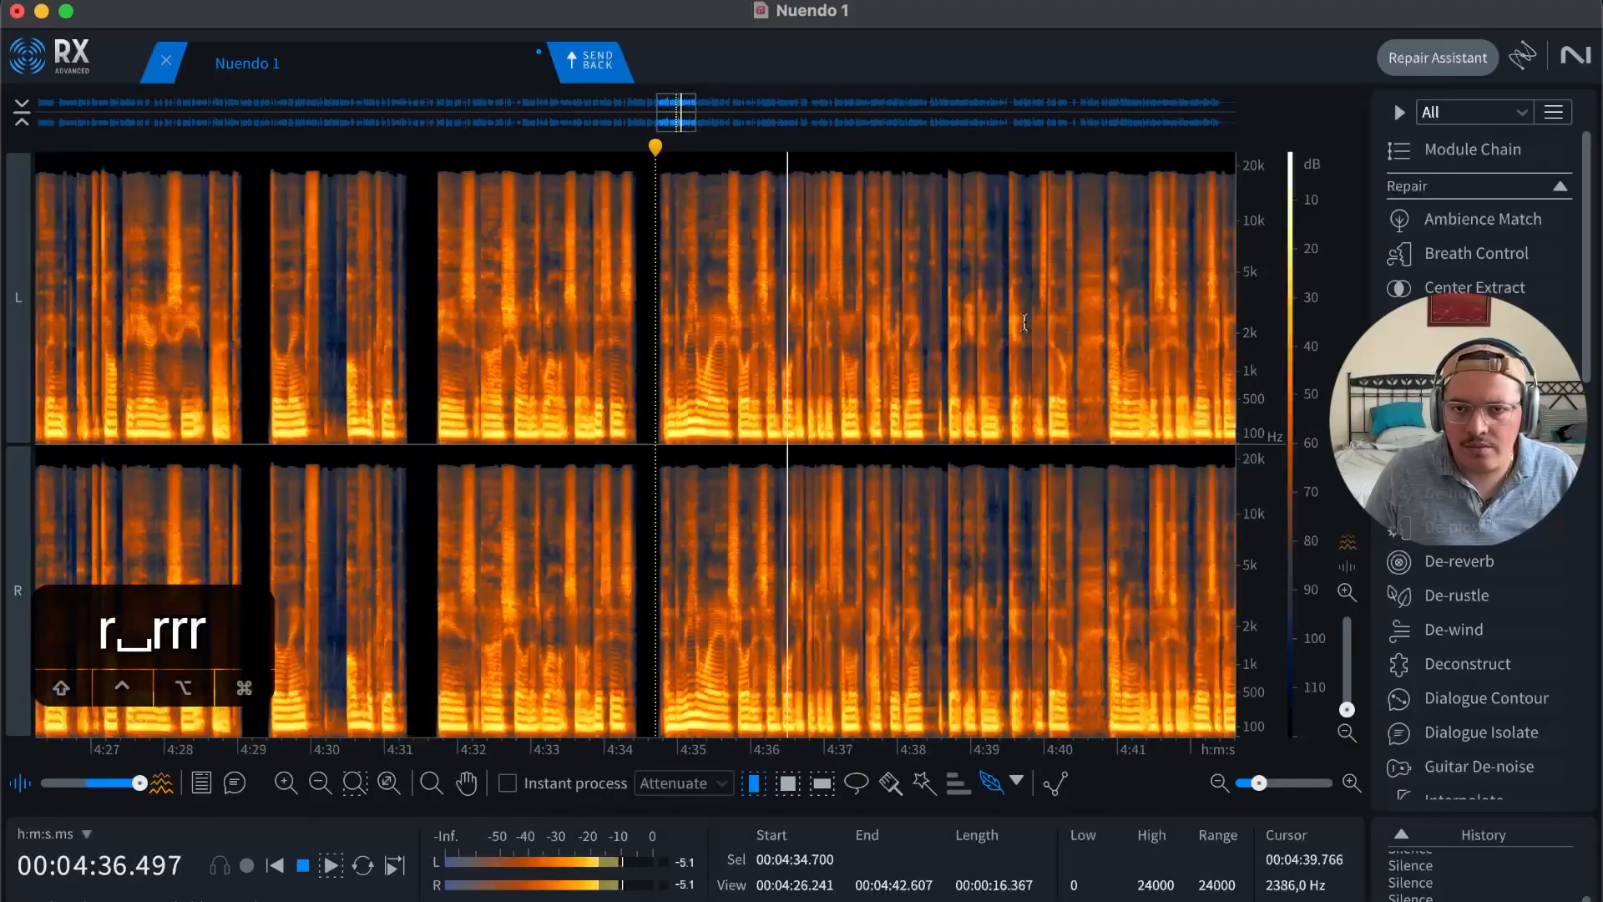
pyautogui.click(1077, 321)
pyautogui.press('space')
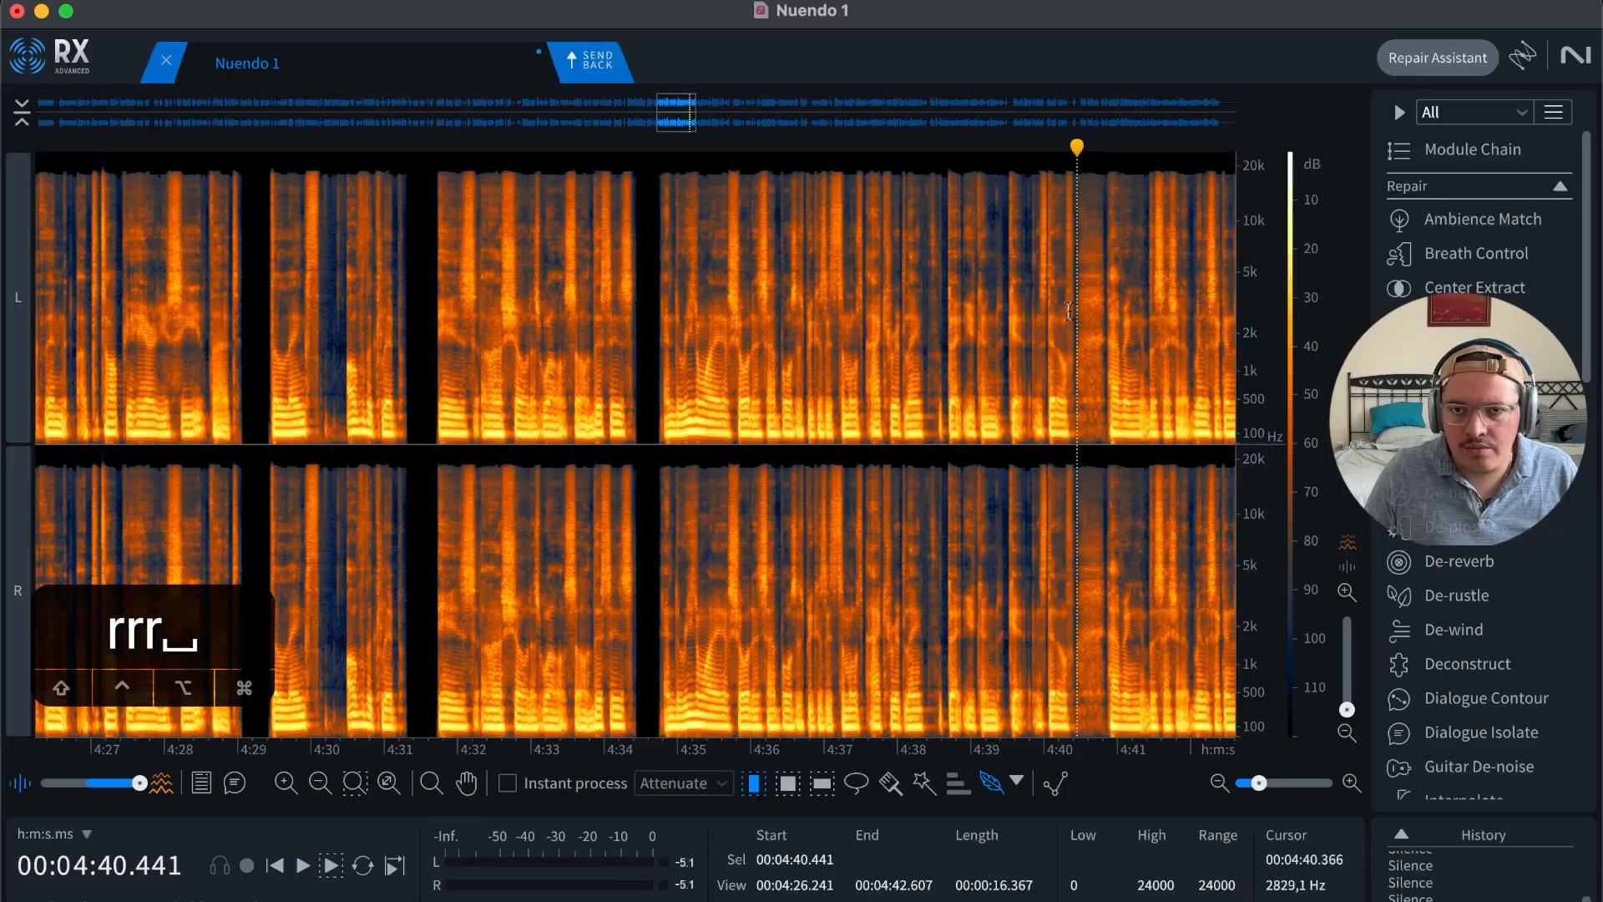
pyautogui.press('t')
pyautogui.press('t')
pyautogui.press('t')
pyautogui.press('t')
pyautogui.press('space')
pyautogui.press('space')
pyautogui.moveTo(617, 294); pyautogui.dragTo(1114, 289)
pyautogui.press('Delete')
pyautogui.click(1036, 310)
pyautogui.press('space')
# Step: Silence the breath from about 4:43.28 to 4:43.75 and audition the edit from 4:42.77
pyautogui.press('r')
pyautogui.press('r')
pyautogui.press('r')
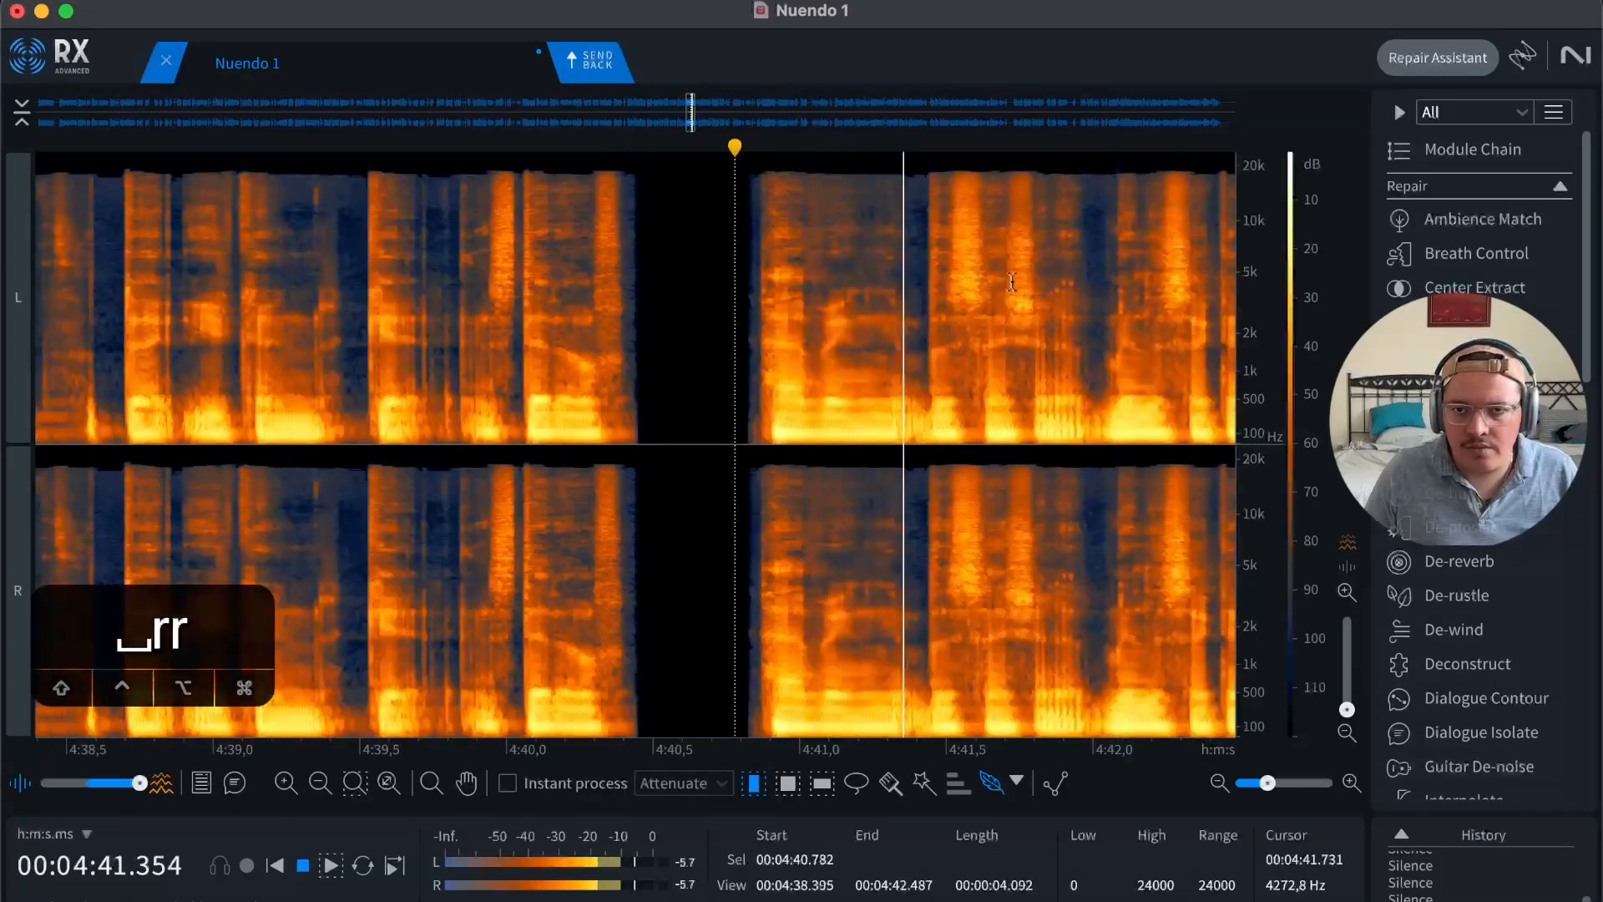
pyautogui.press('t')
pyautogui.press('t')
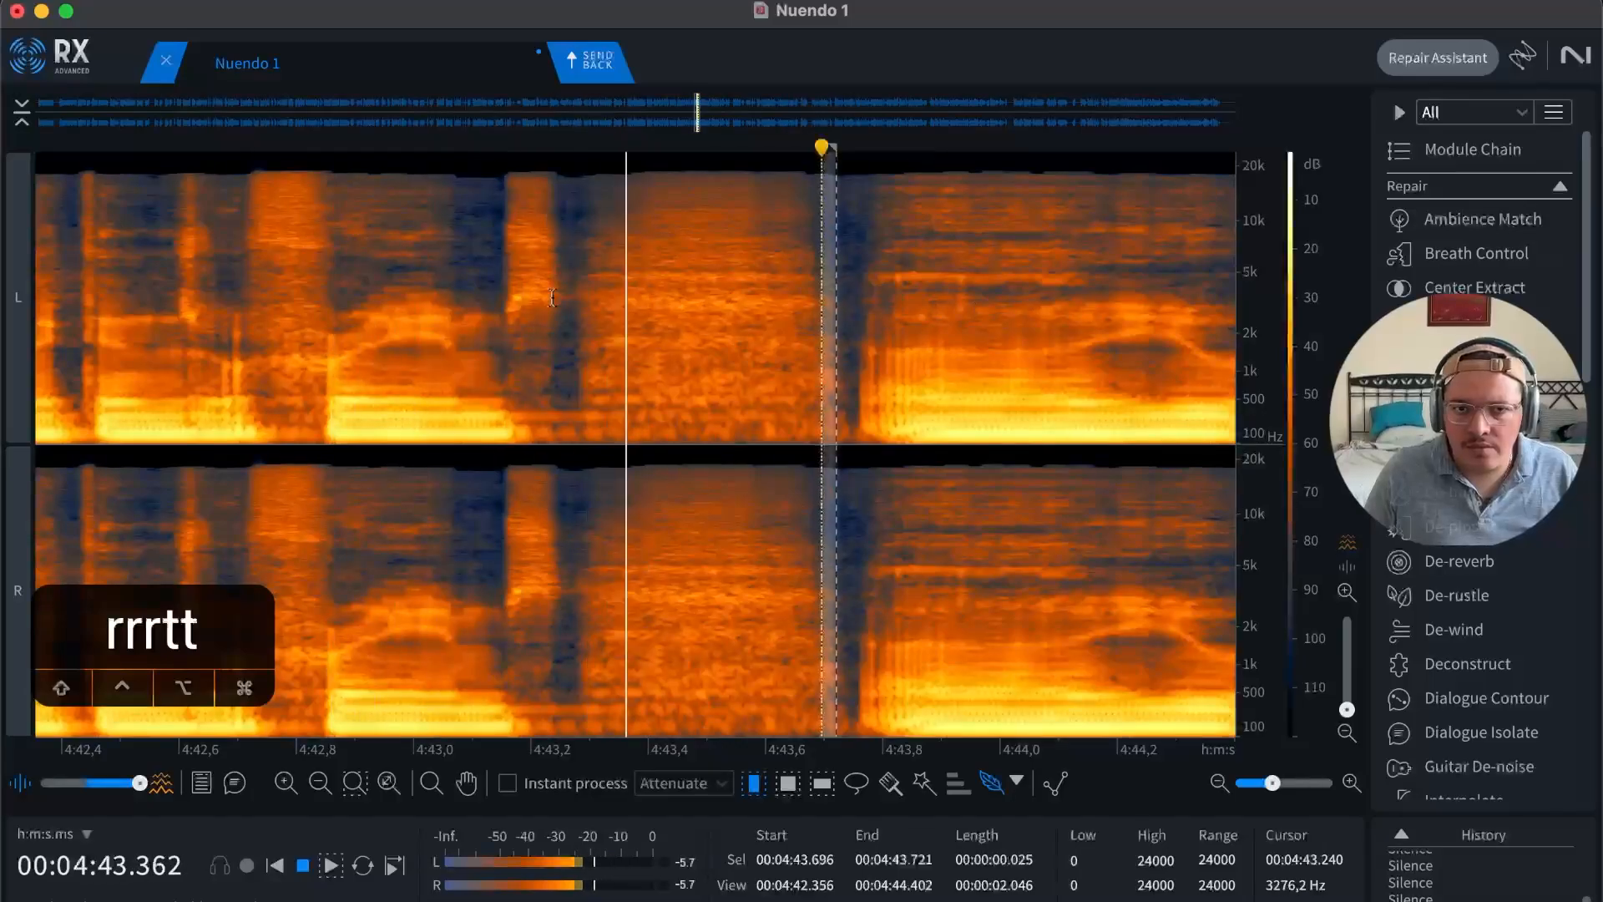
pyautogui.press('space')
pyautogui.moveTo(577, 276); pyautogui.dragTo(847, 275)
pyautogui.press('Delete')
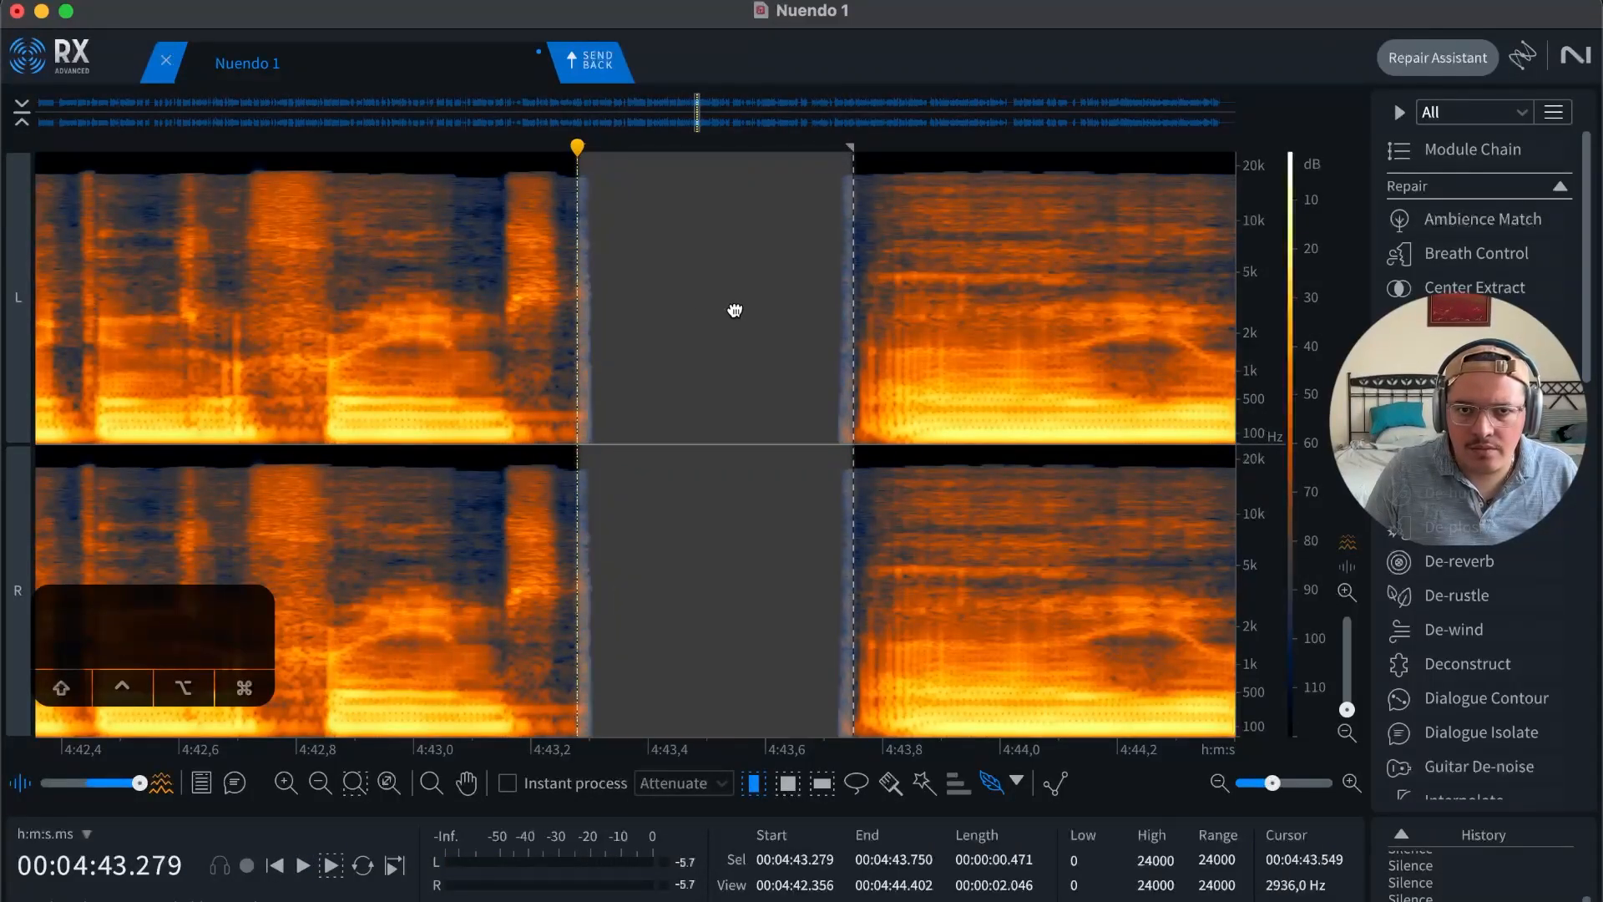
pyautogui.click(607, 318)
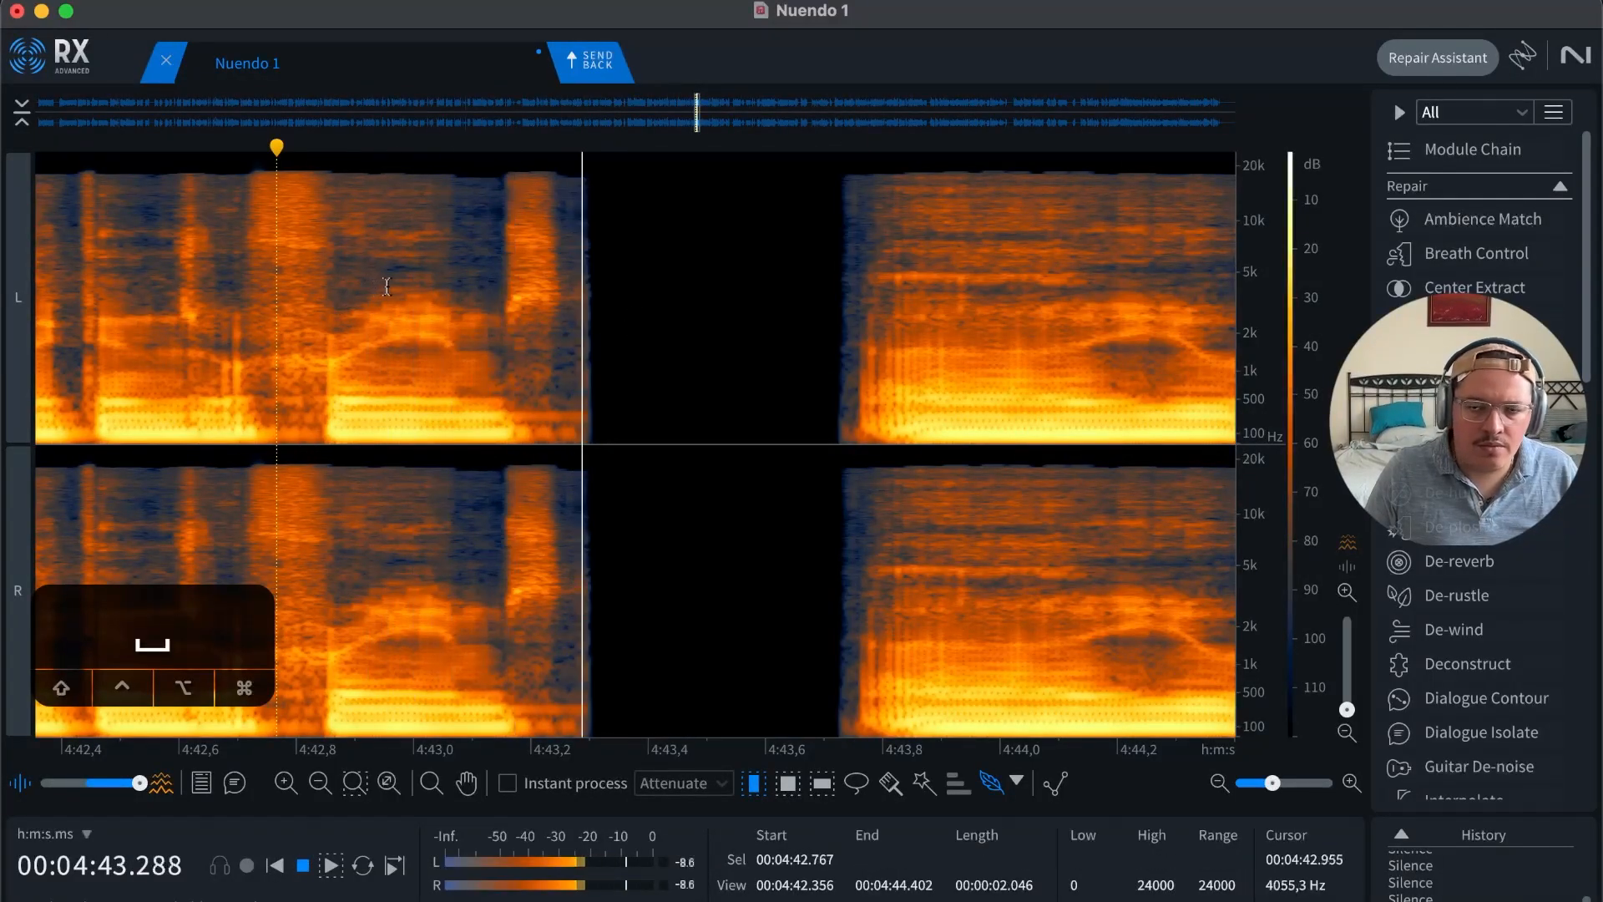
pyautogui.press('r')
pyautogui.press('r')
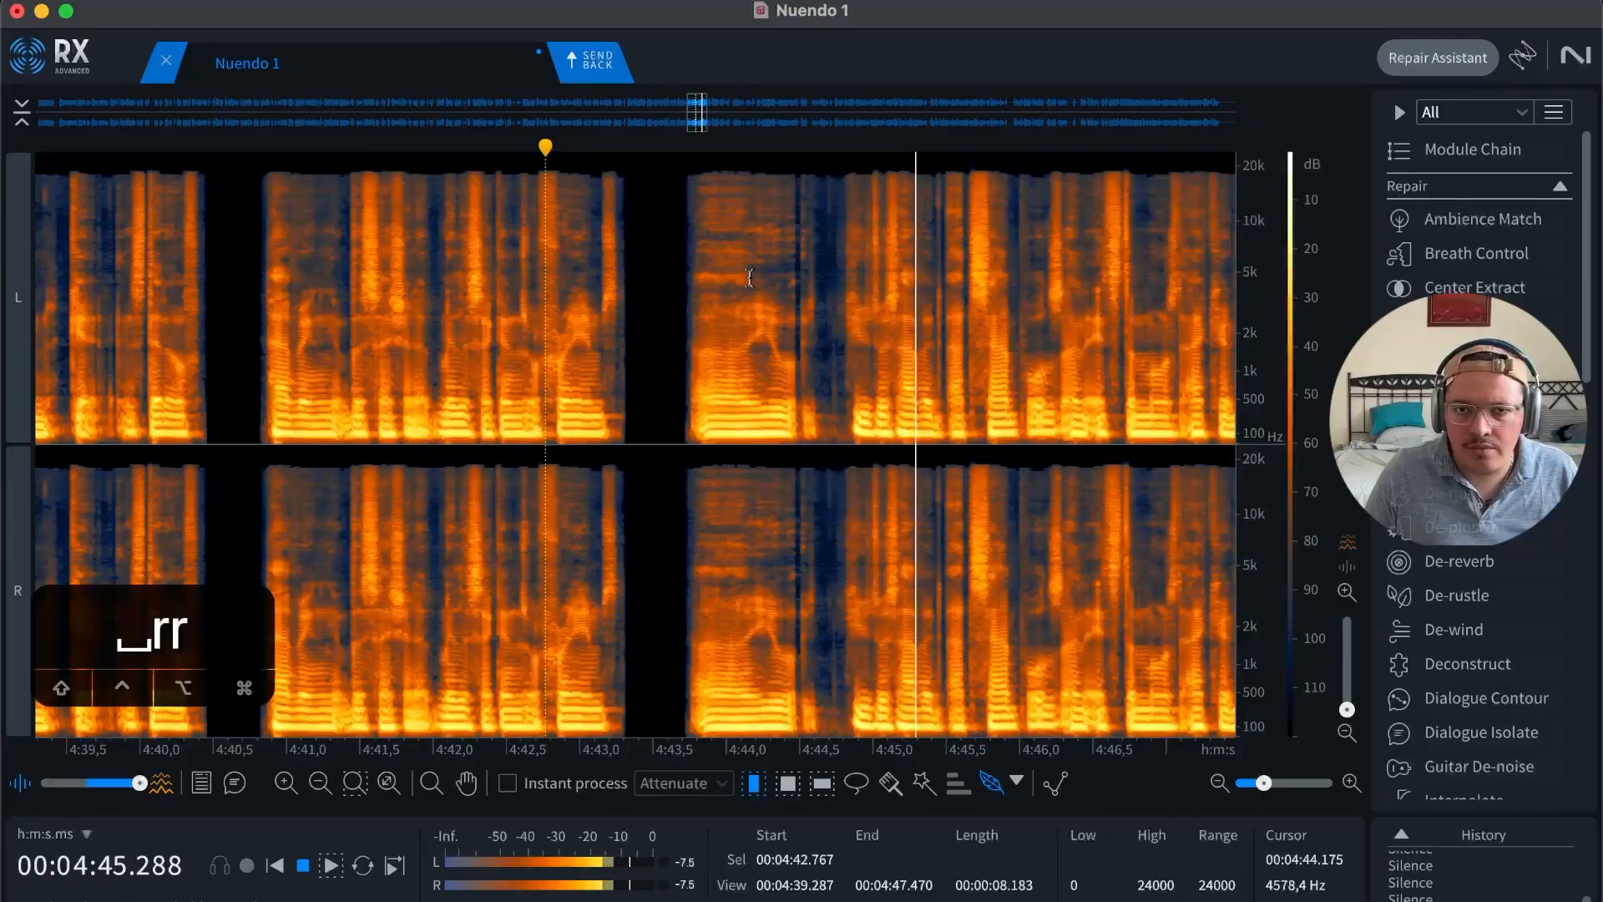
# Step: Silence the unwanted sound from about 4:43.73 to 4:44.79 and resume playback from 4:44.55
pyautogui.press('space')
pyautogui.press('t')
pyautogui.press('t')
pyautogui.press('r')
pyautogui.moveTo(298, 287); pyautogui.dragTo(609, 288)
pyautogui.press('Delete')
pyautogui.click(538, 304)
pyautogui.press('space')
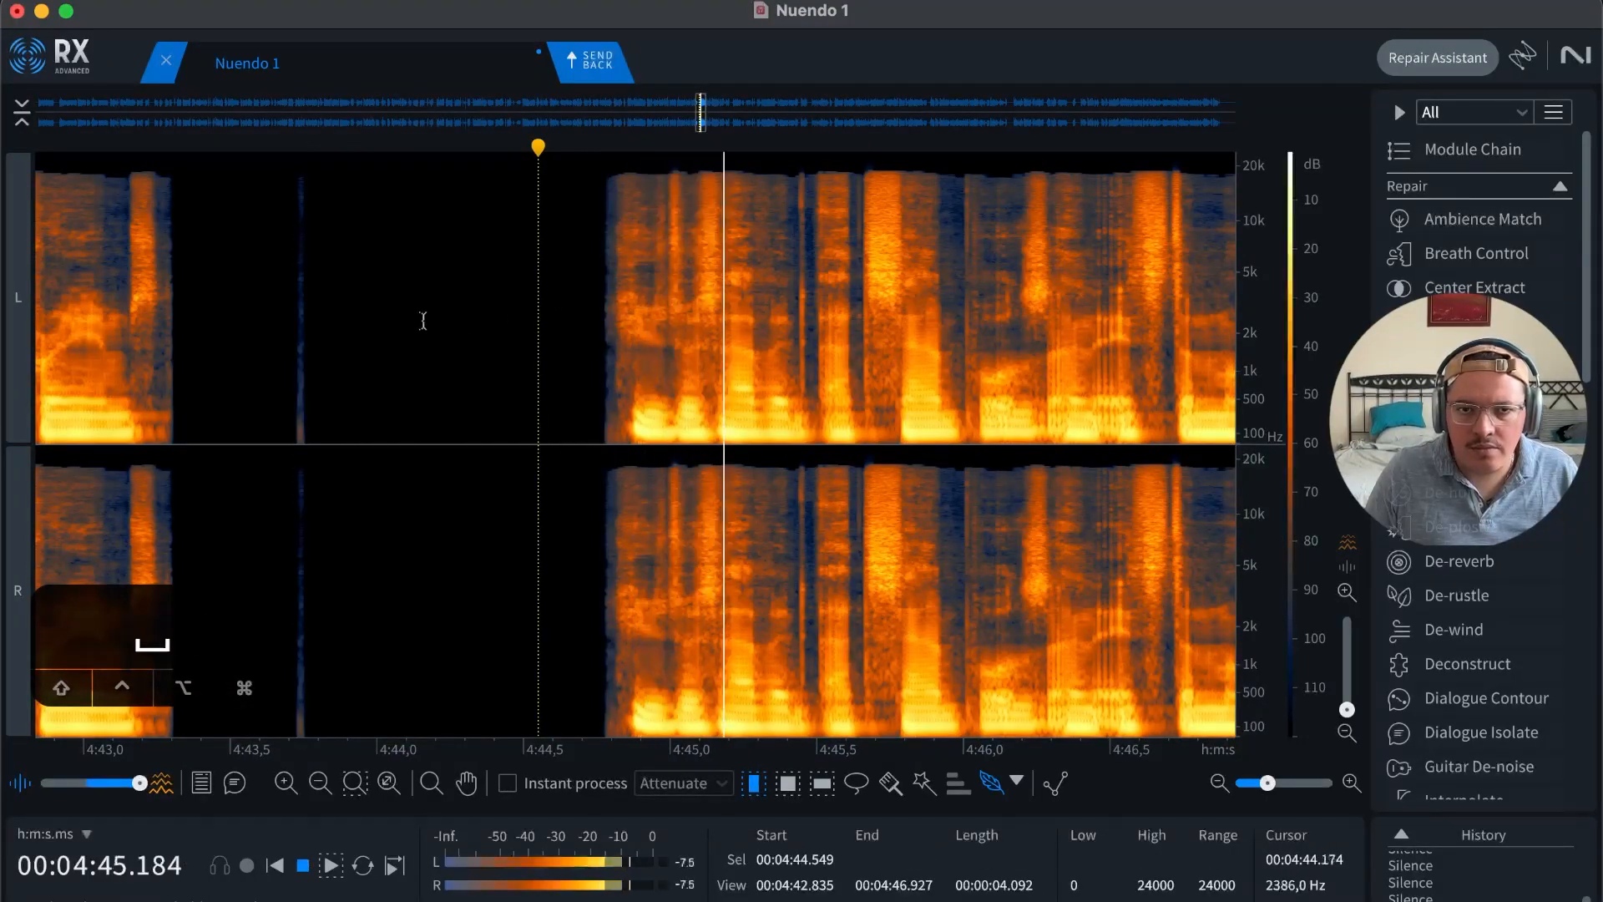
# Step: Silence the leftover sliver of sound between about 4:43.63 and 4:44.00 and play on from 4:44.68
pyautogui.press('space')
pyautogui.moveTo(268, 347); pyautogui.dragTo(376, 339)
pyautogui.press('Delete')
pyautogui.click(492, 338)
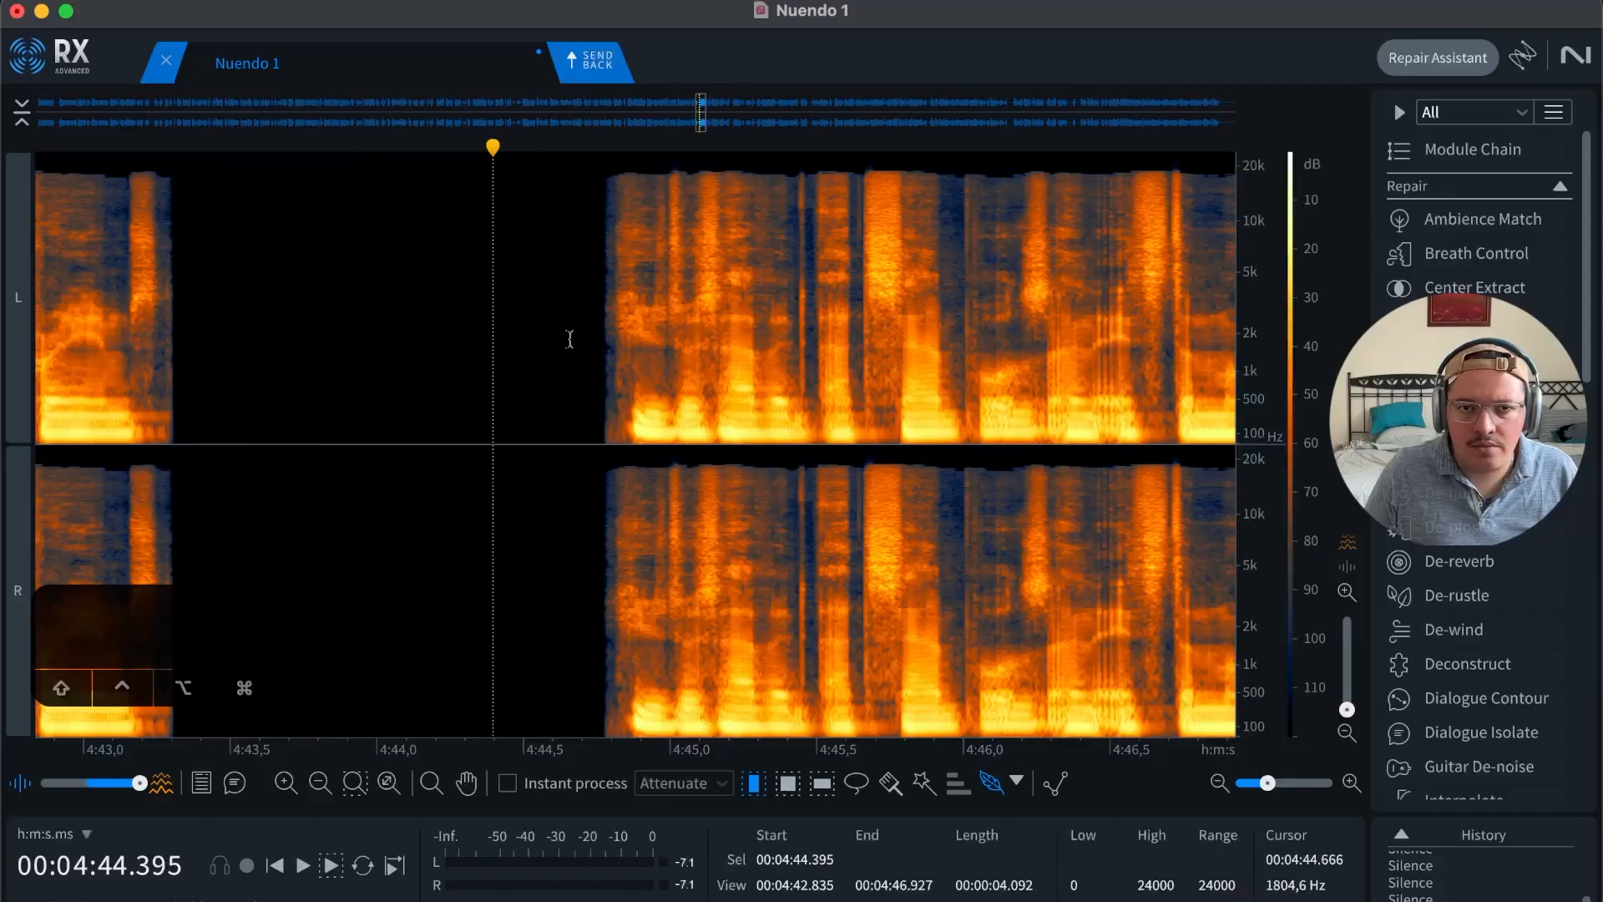
pyautogui.press('r')
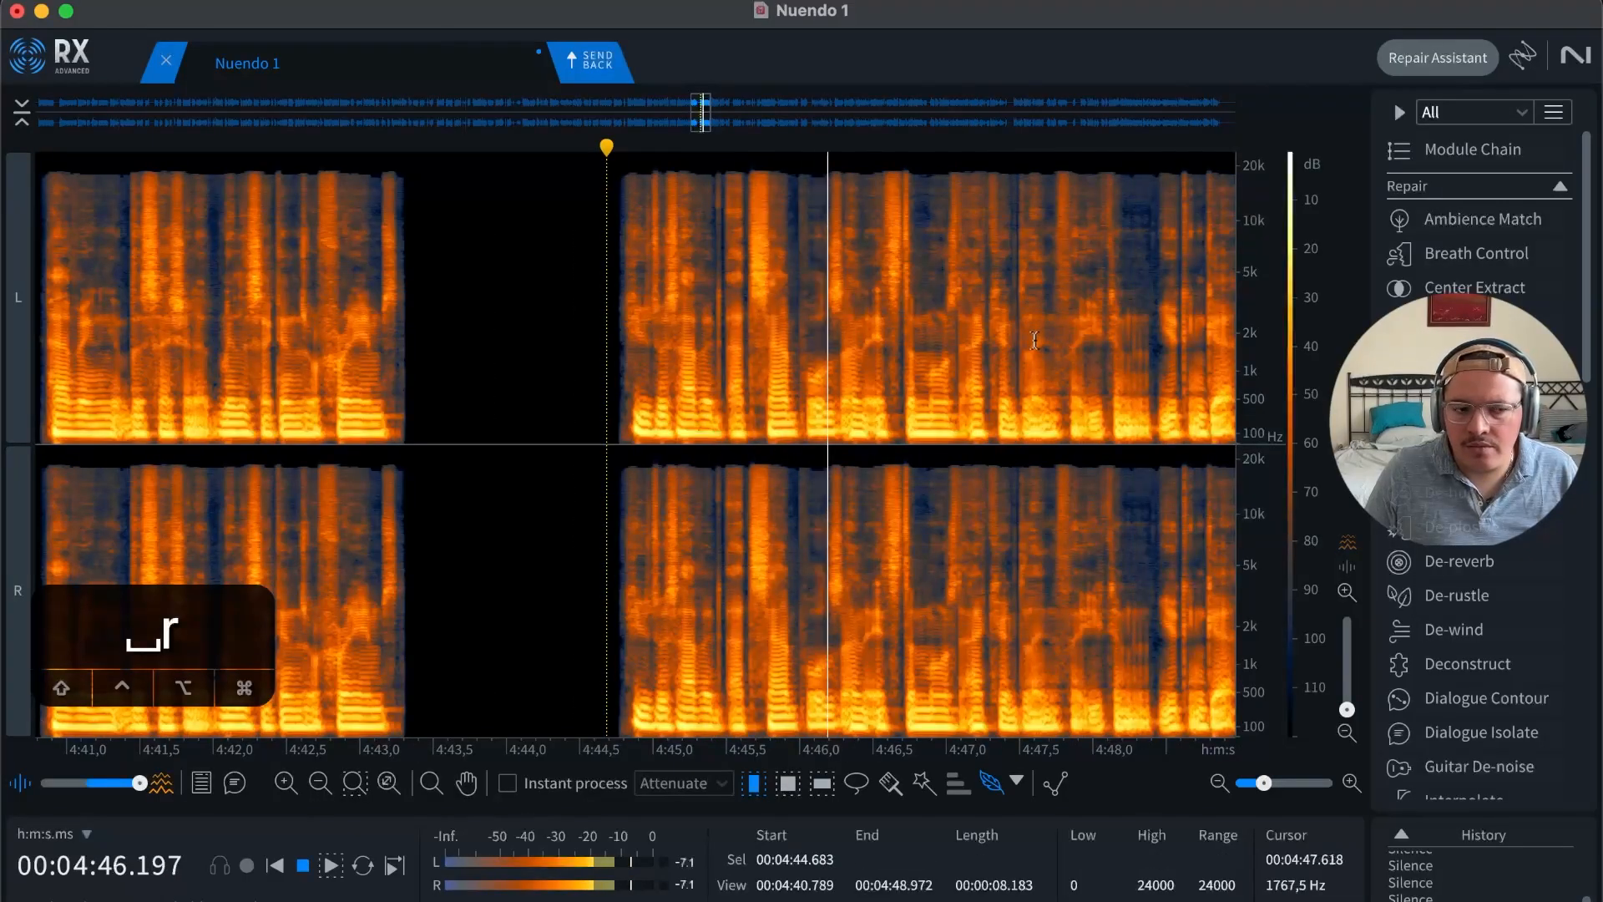
# Step: Silence the breath from about 4:49.03 to 4:49.77 and resume playback from 4:49.56
pyautogui.press('r')
pyautogui.press('t')
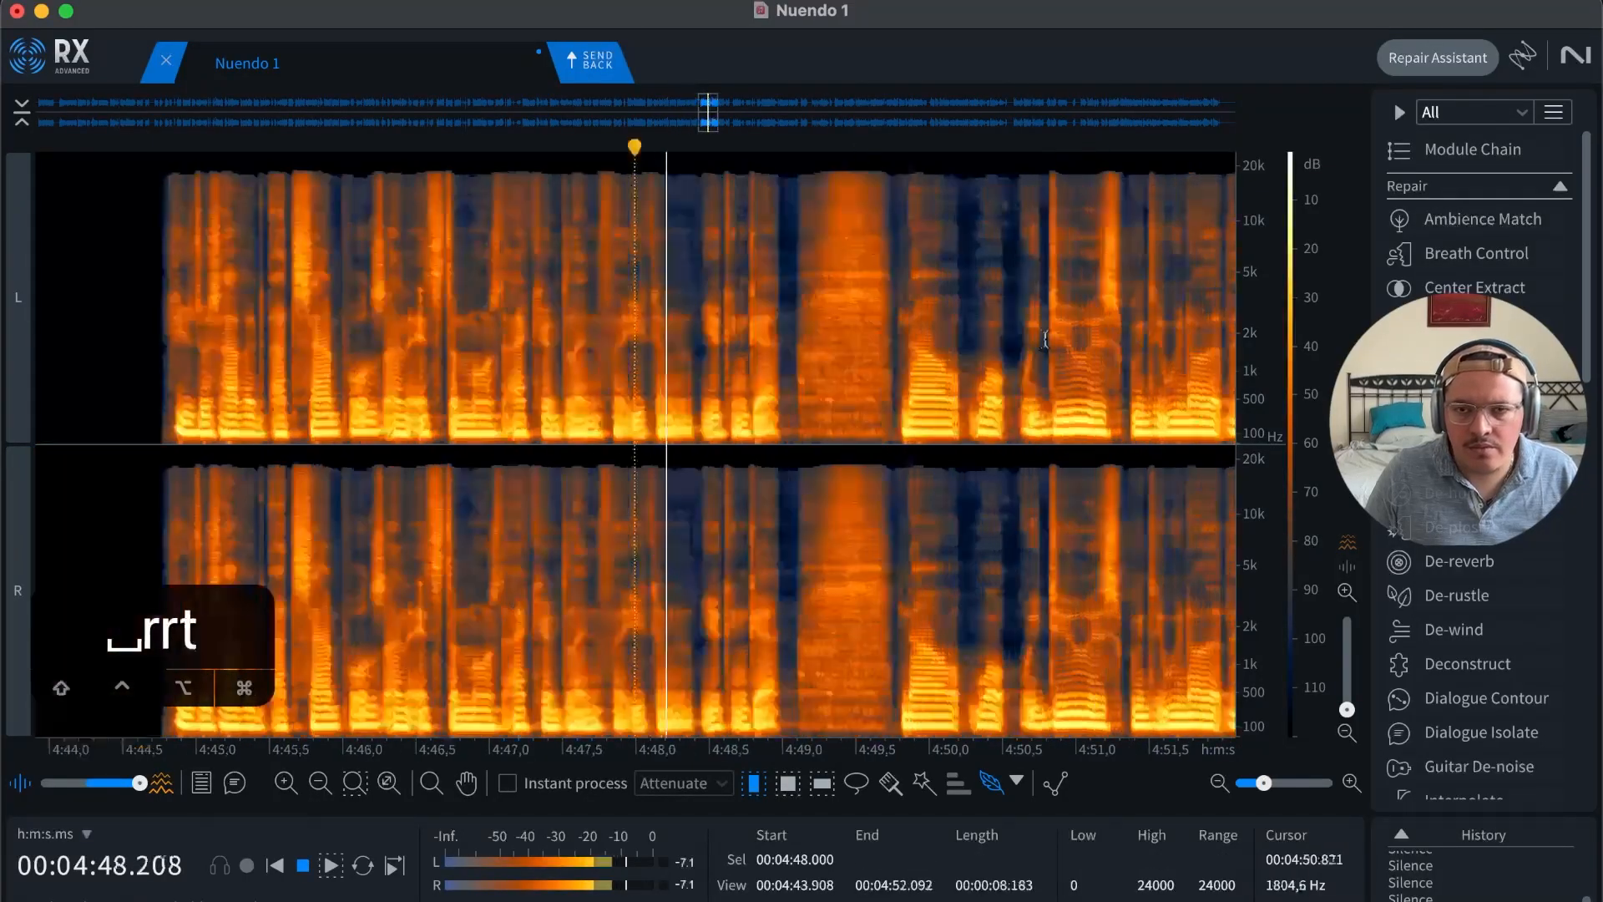
pyautogui.press('t')
pyautogui.press('space')
pyautogui.press('t')
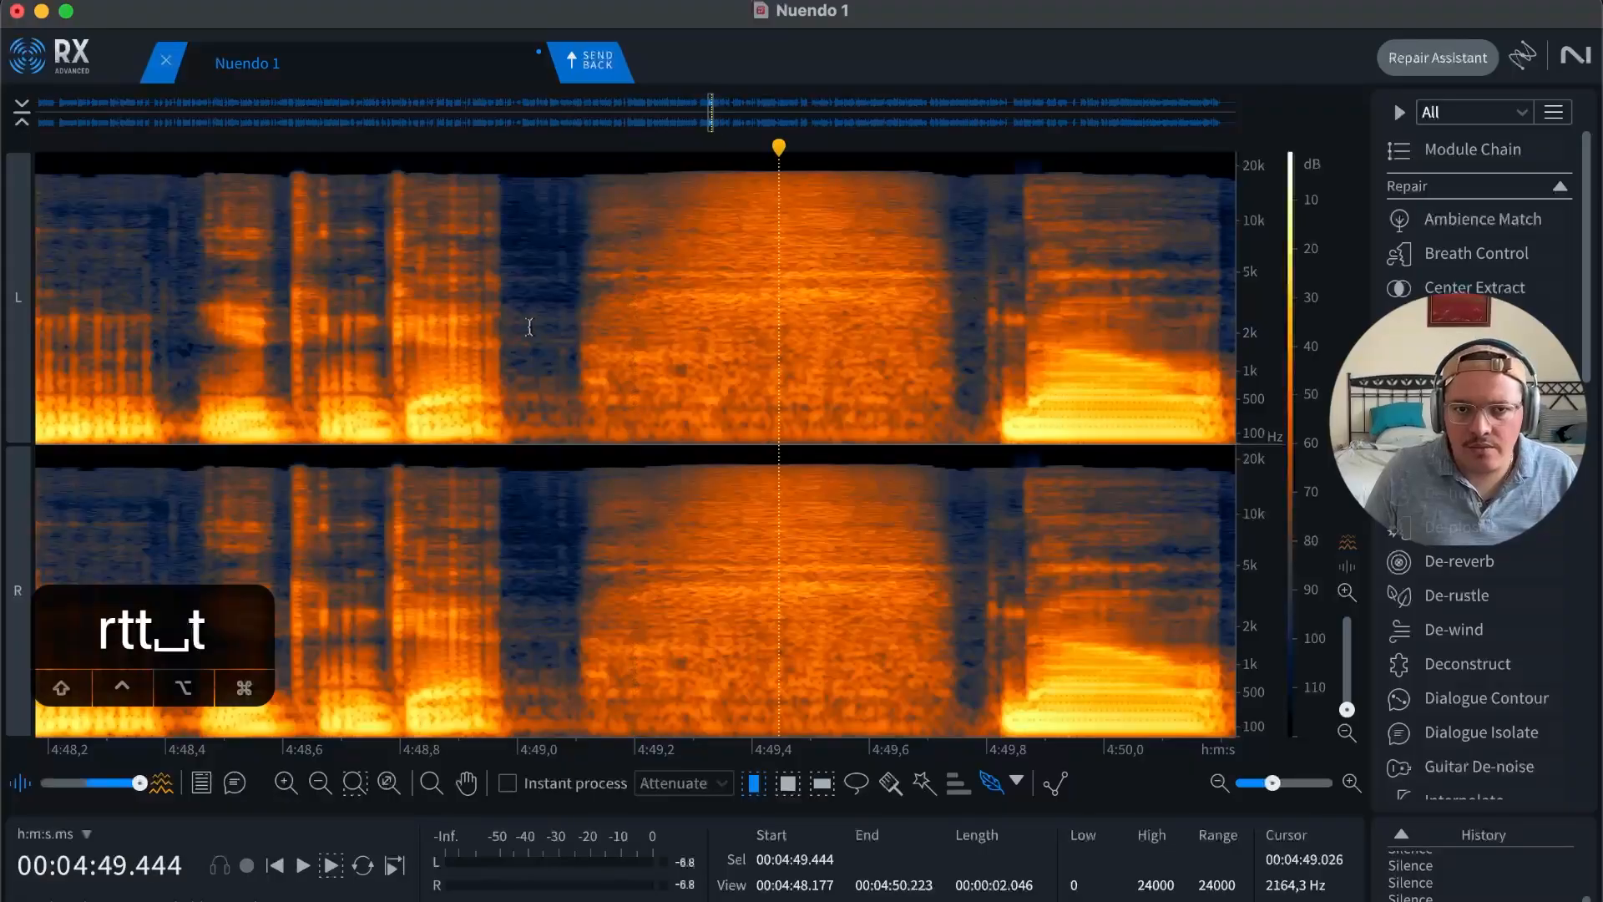
pyautogui.moveTo(534, 326); pyautogui.dragTo(969, 327)
pyautogui.press('Delete')
pyautogui.press('space')
pyautogui.press('r')
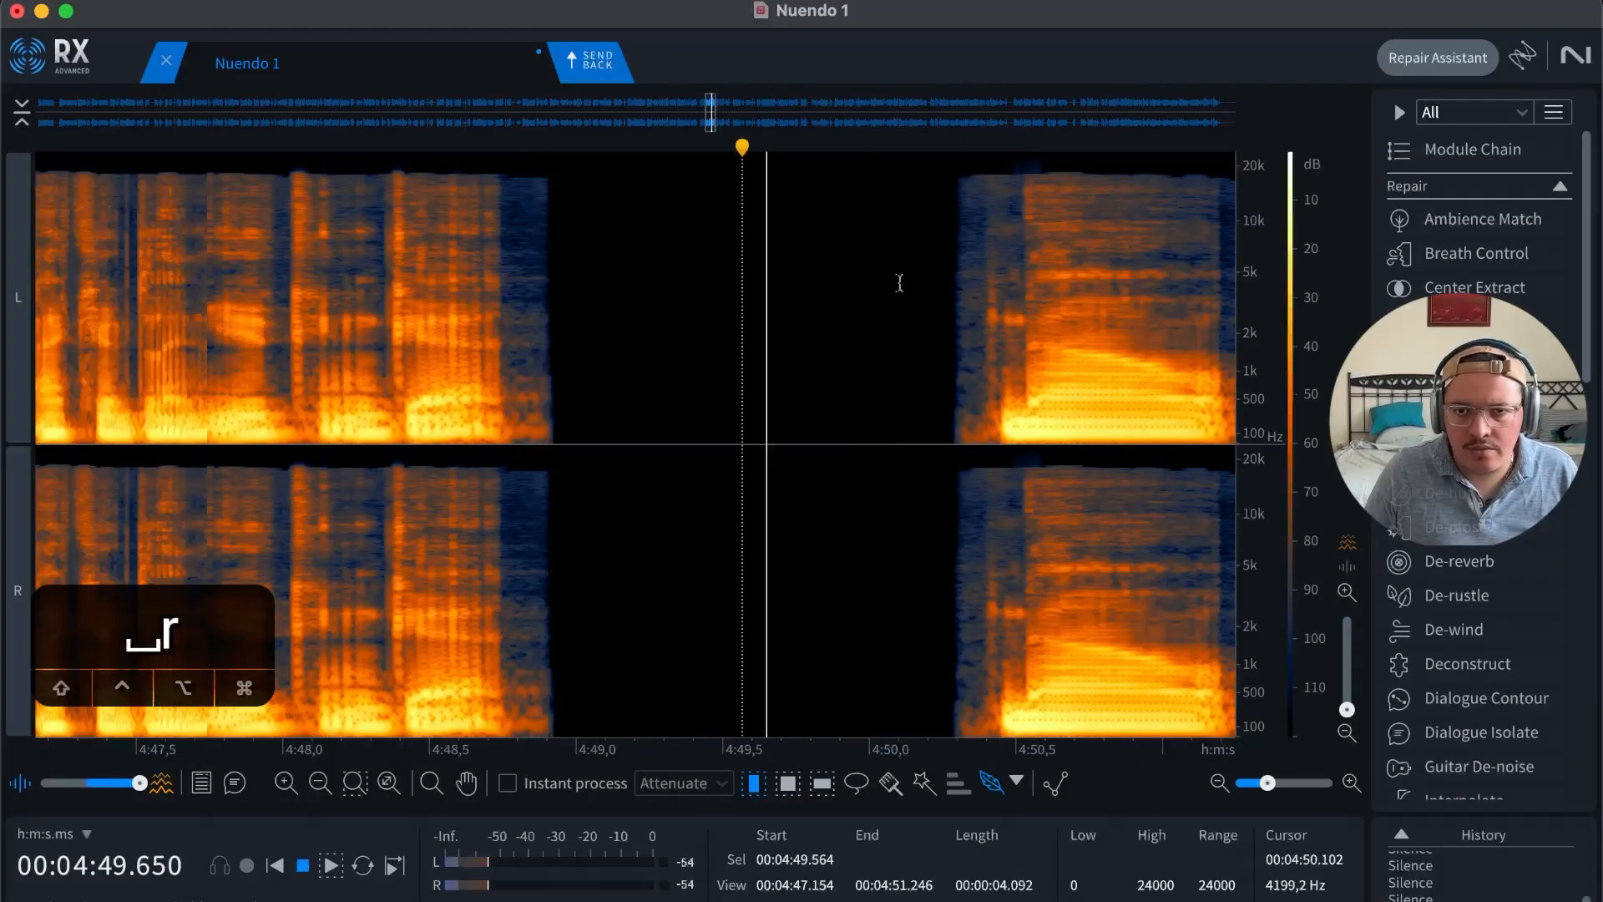
# Step: Silence the breath from about 4:55.06 to 4:55.59 and audition the edit from 4:54.57
pyautogui.press('r')
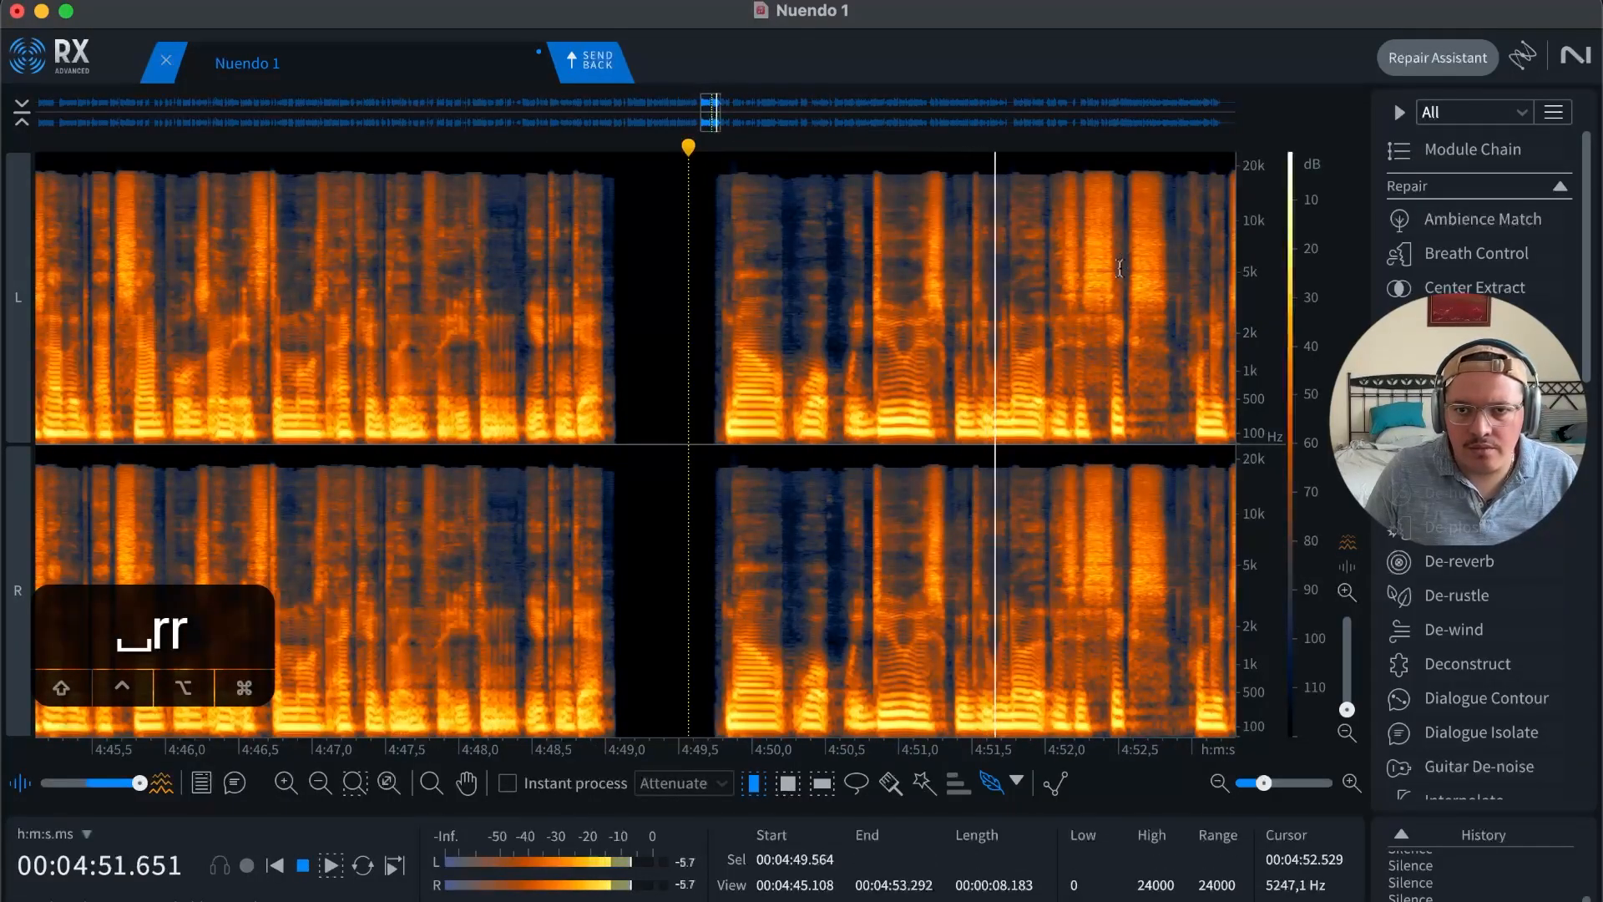
pyautogui.press('r')
pyautogui.press('t')
pyautogui.press('t')
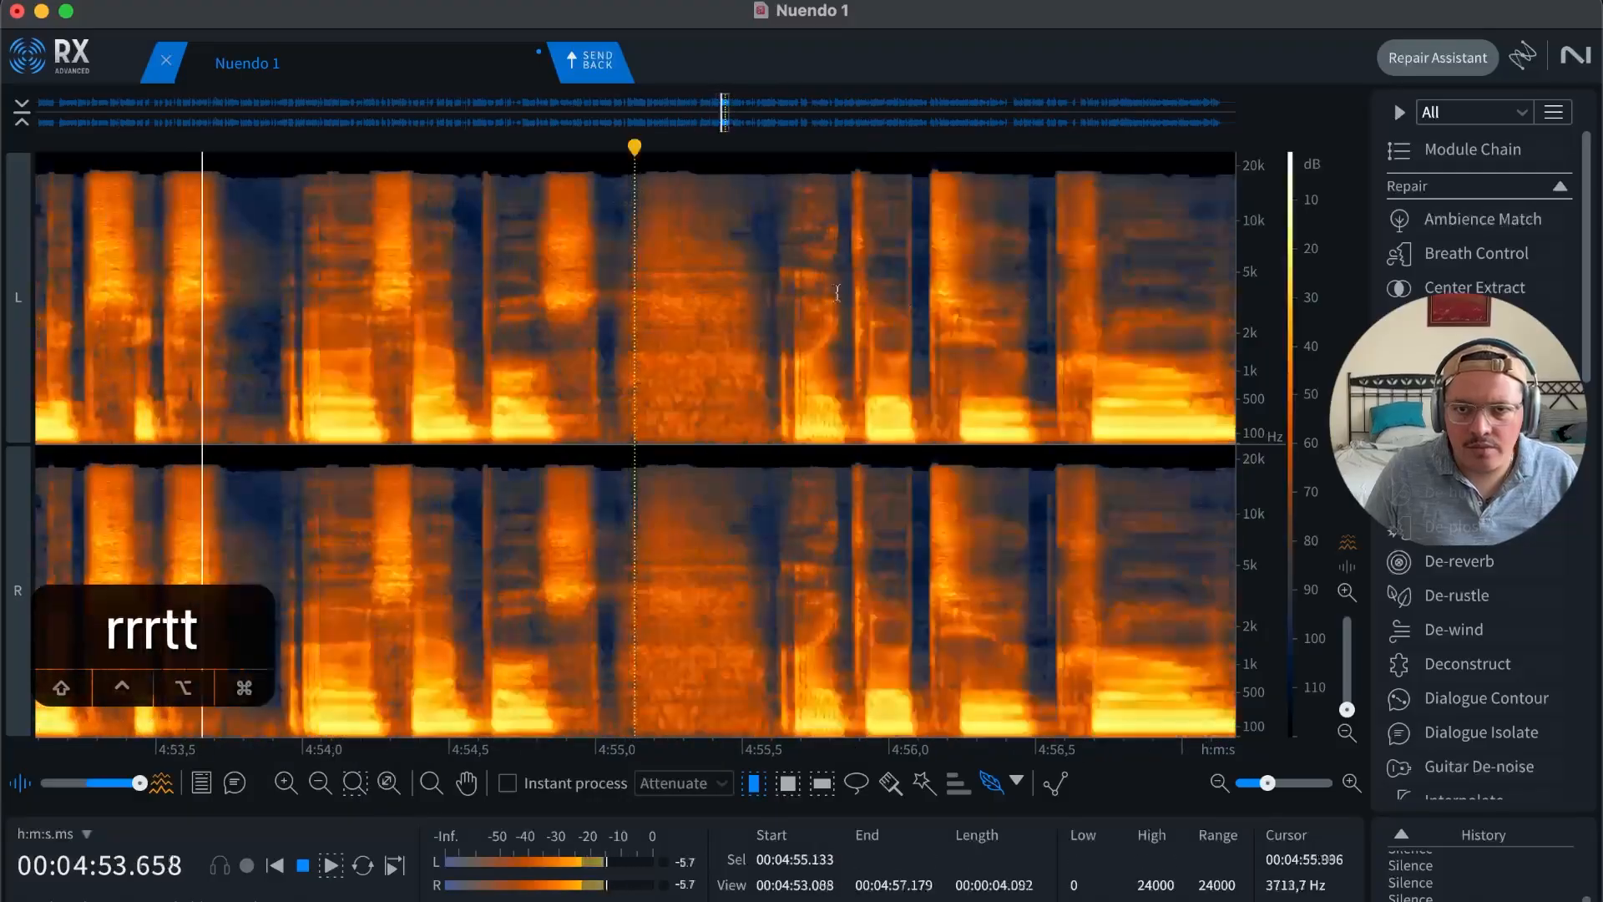
pyautogui.press('t')
pyautogui.press('space')
pyautogui.moveTo(602, 314); pyautogui.dragTo(919, 329)
pyautogui.press('Delete')
pyautogui.click(731, 341)
pyautogui.click(317, 359)
pyautogui.press('space')
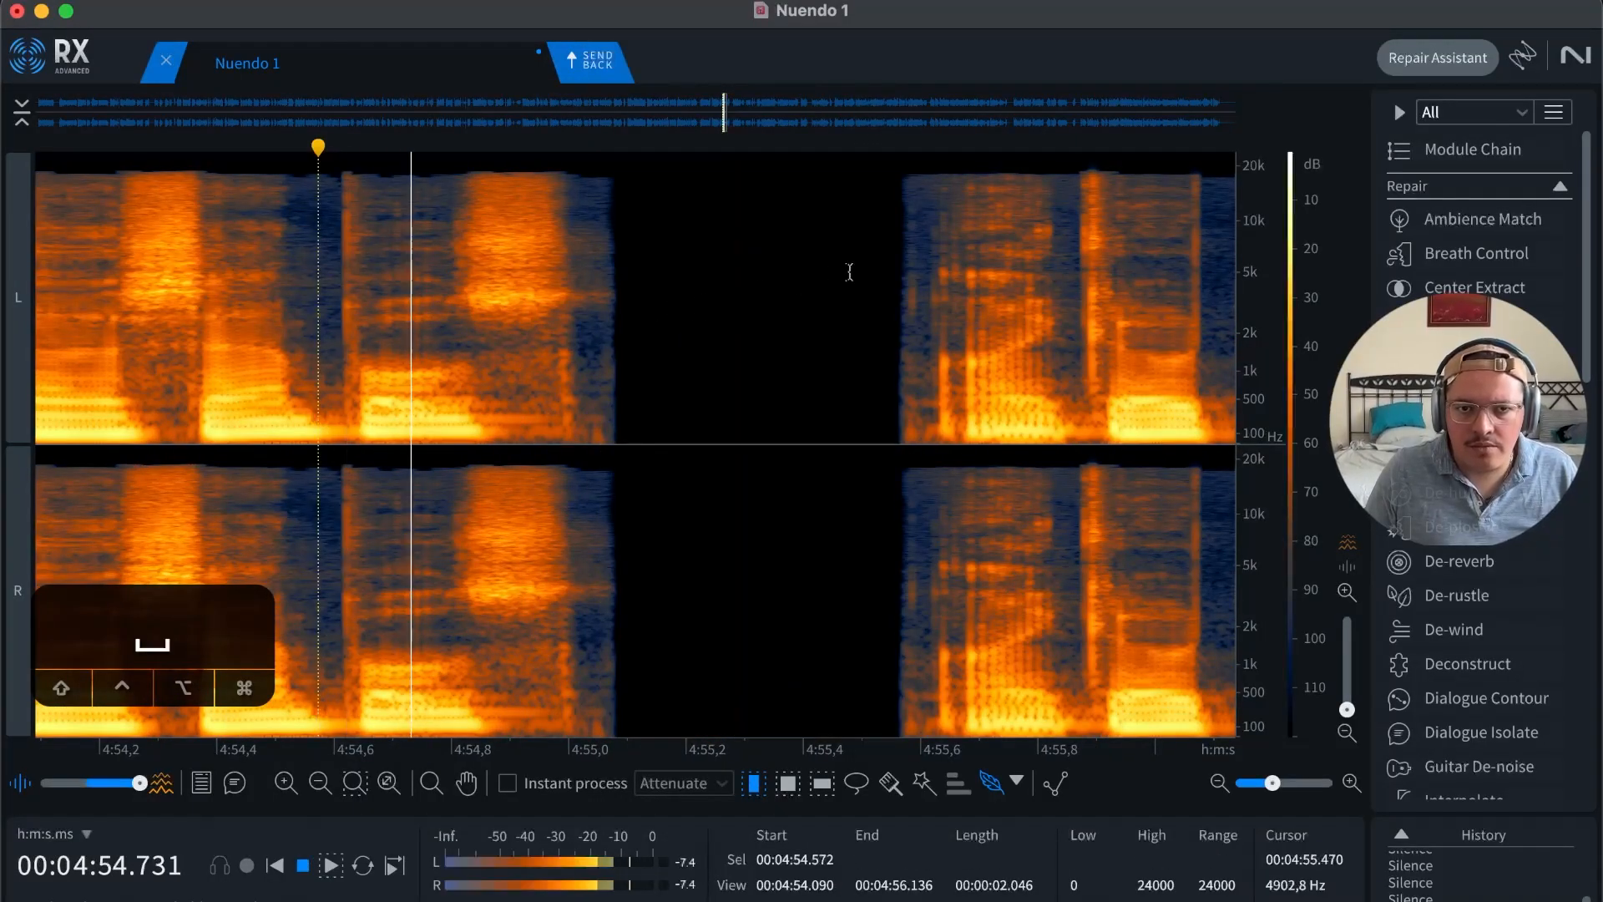
pyautogui.press('r')
pyautogui.press('r')
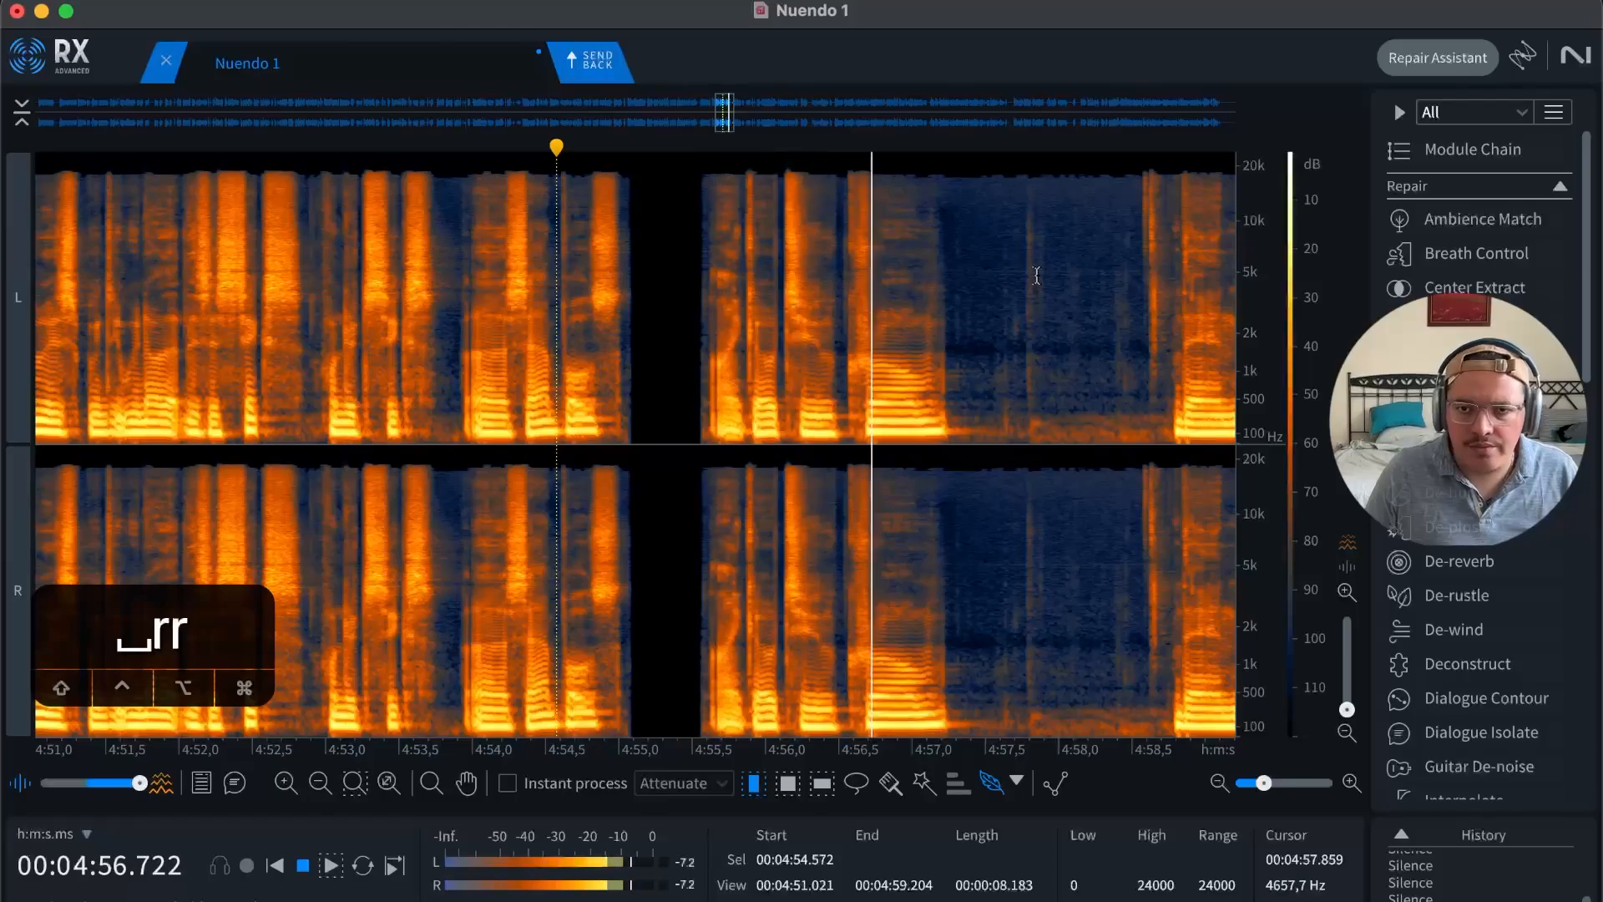
# Step: Silence the breath from about 5:02.11 to 5:02.69 and resume playback from 5:02.44
pyautogui.press('r')
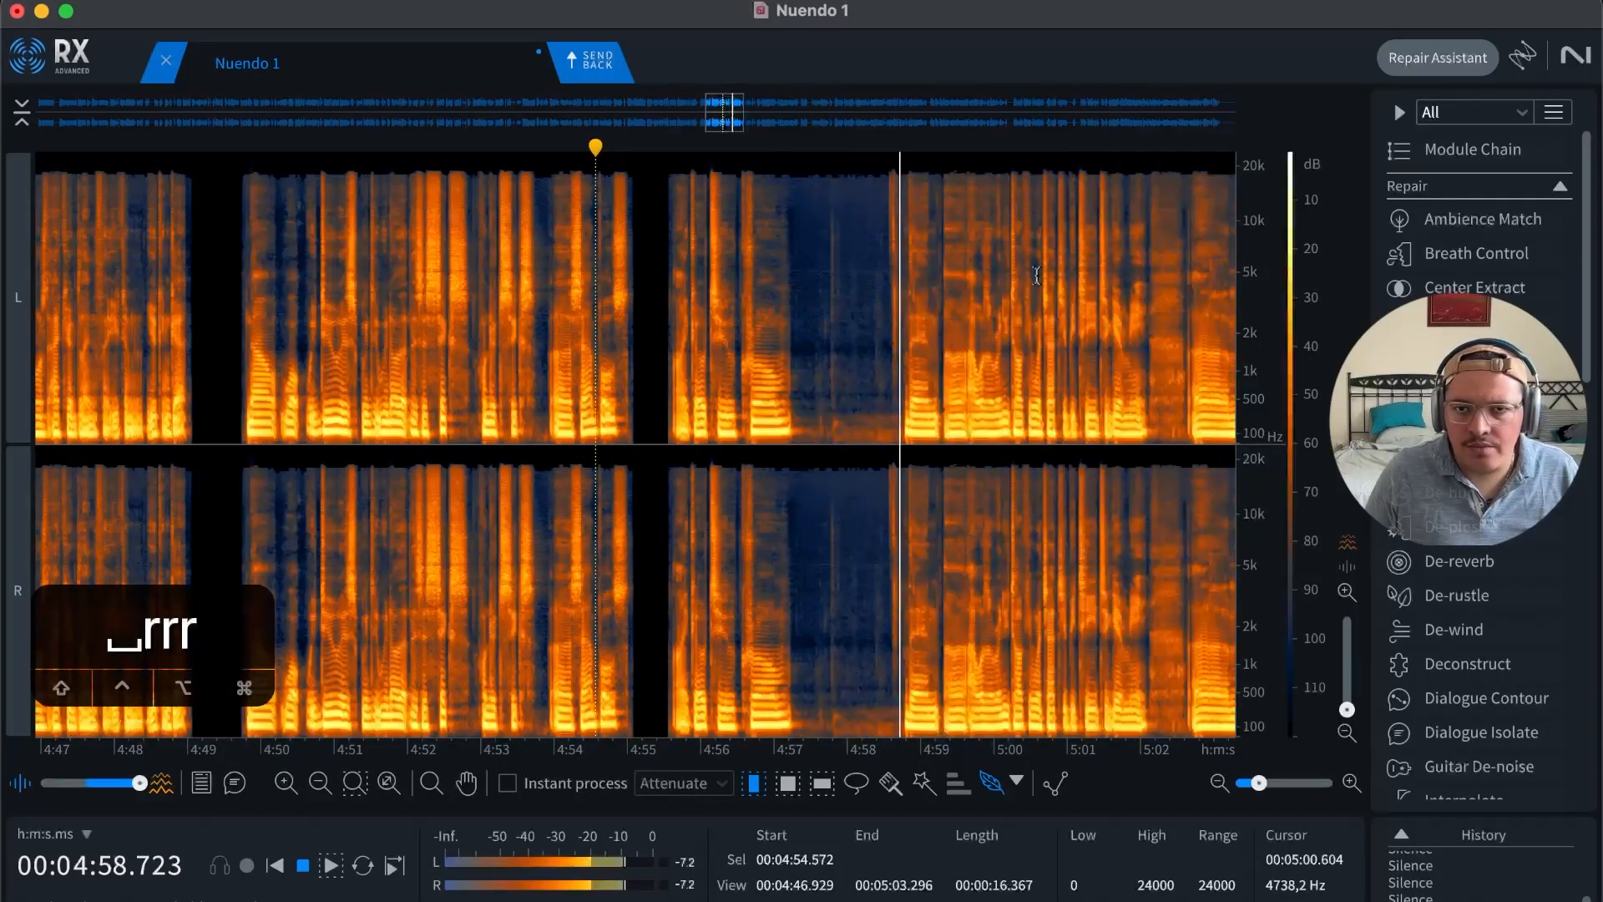
pyautogui.click(1164, 303)
pyautogui.press('t')
pyautogui.press('t')
pyautogui.press('t')
pyautogui.press('t')
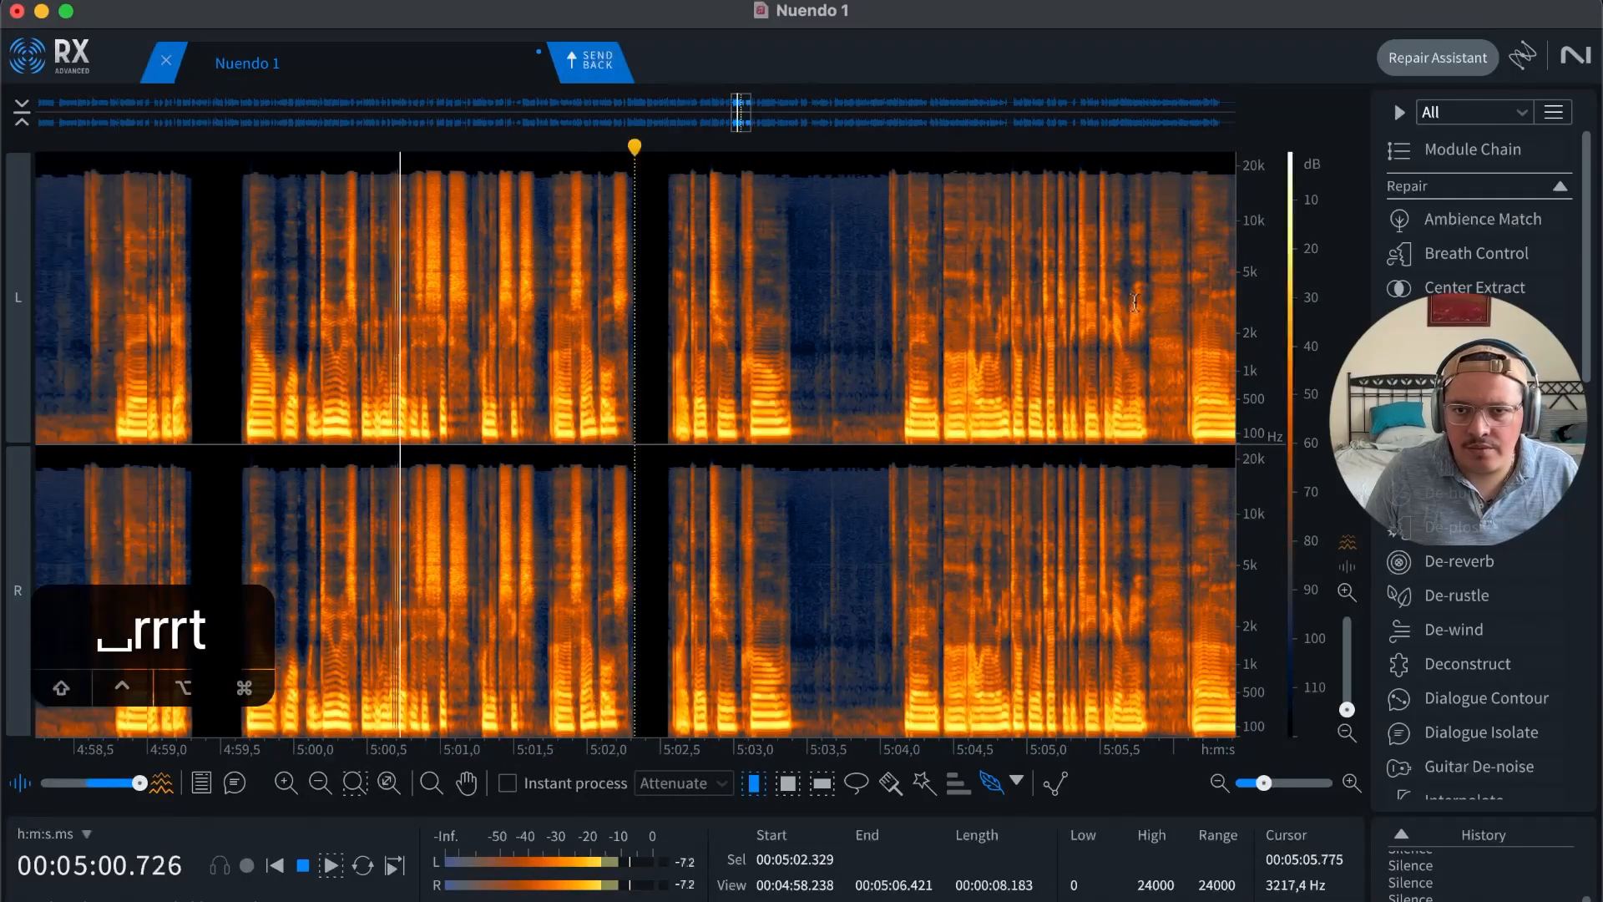
pyautogui.press('r')
pyautogui.press('space')
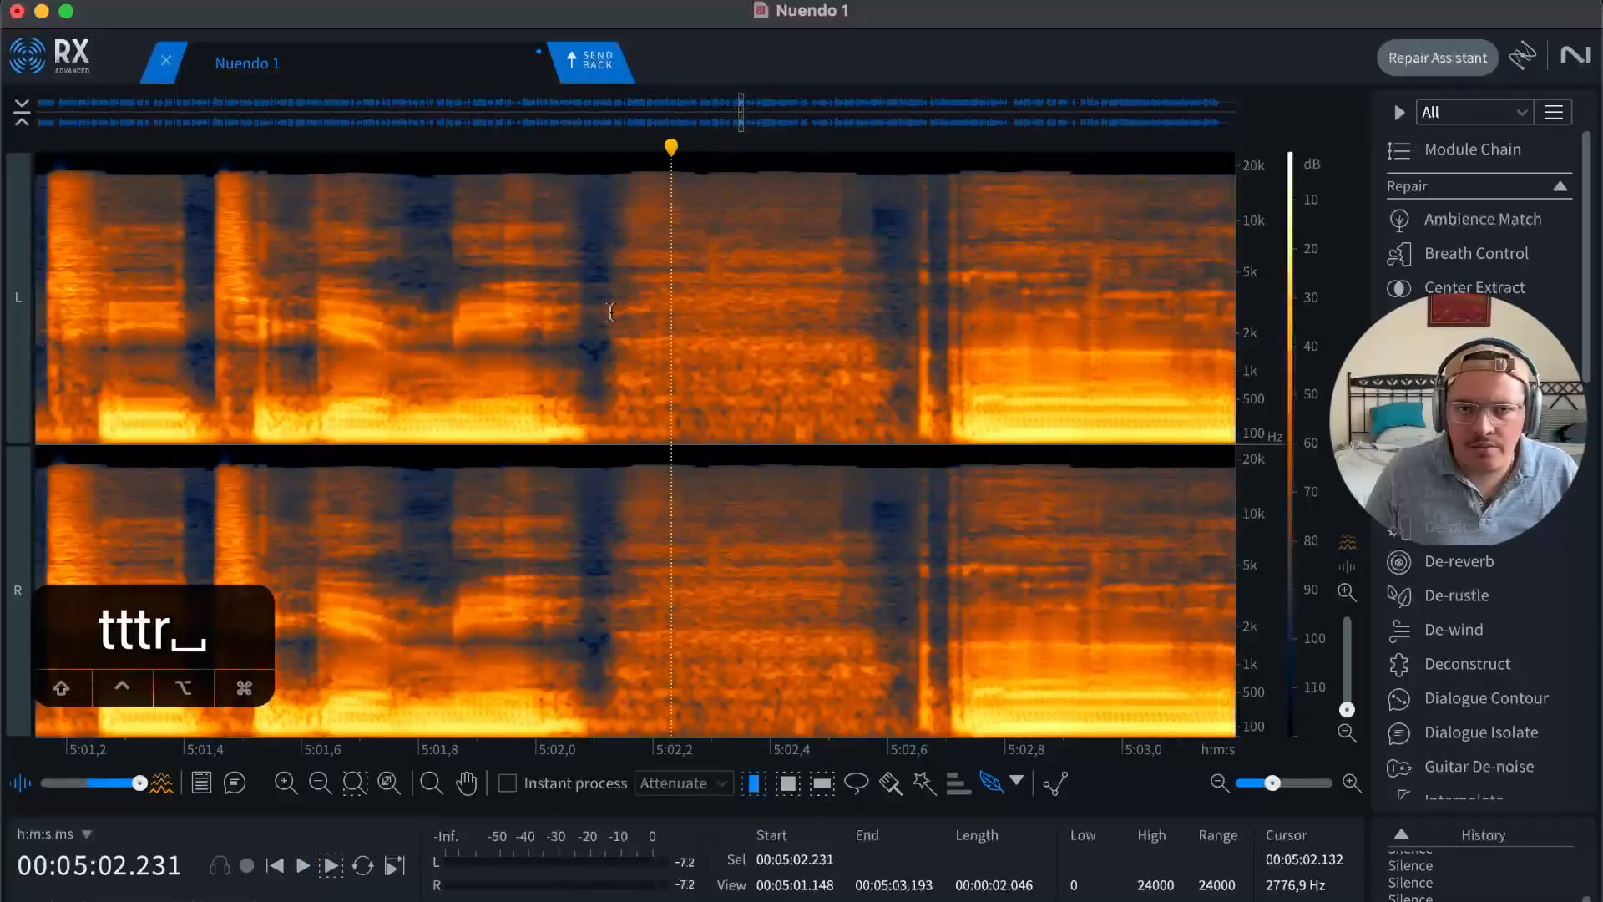
pyautogui.moveTo(583, 308); pyautogui.dragTo(741, 292)
pyautogui.click(769, 298)
pyautogui.moveTo(597, 292); pyautogui.dragTo(943, 288)
pyautogui.hotkey('shift', 'Delete')
pyautogui.click(795, 310)
pyautogui.press('space')
pyautogui.press('r')
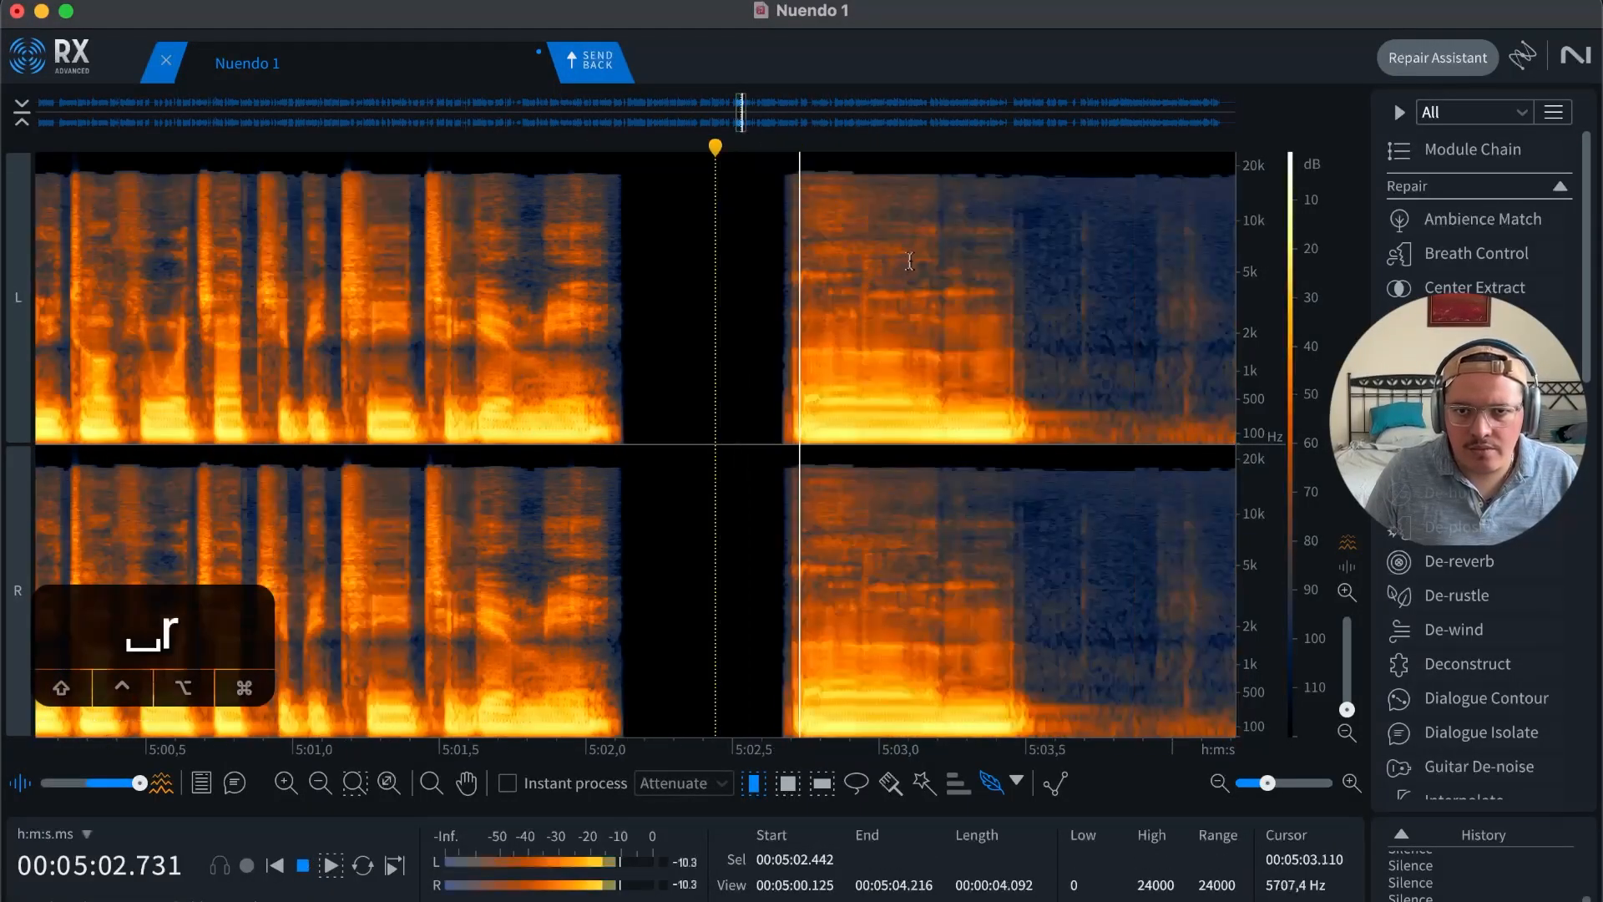
# Step: Audition the passage from 5:02.44 to about 5:07.1 to find where the unwanted section ends
pyautogui.press('r')
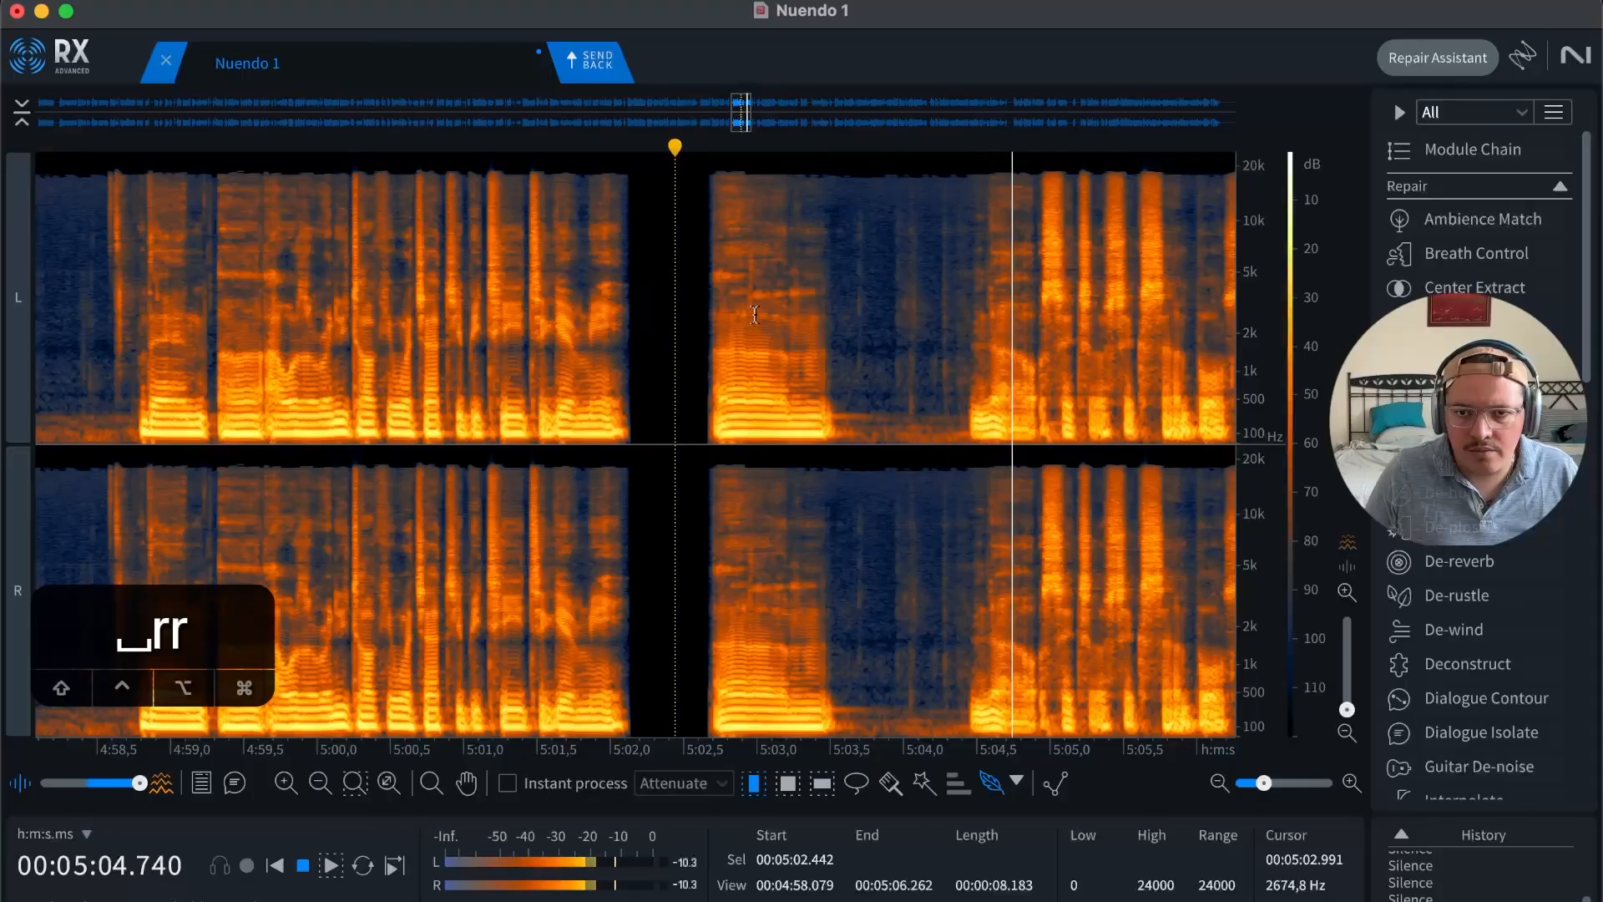
pyautogui.press('r')
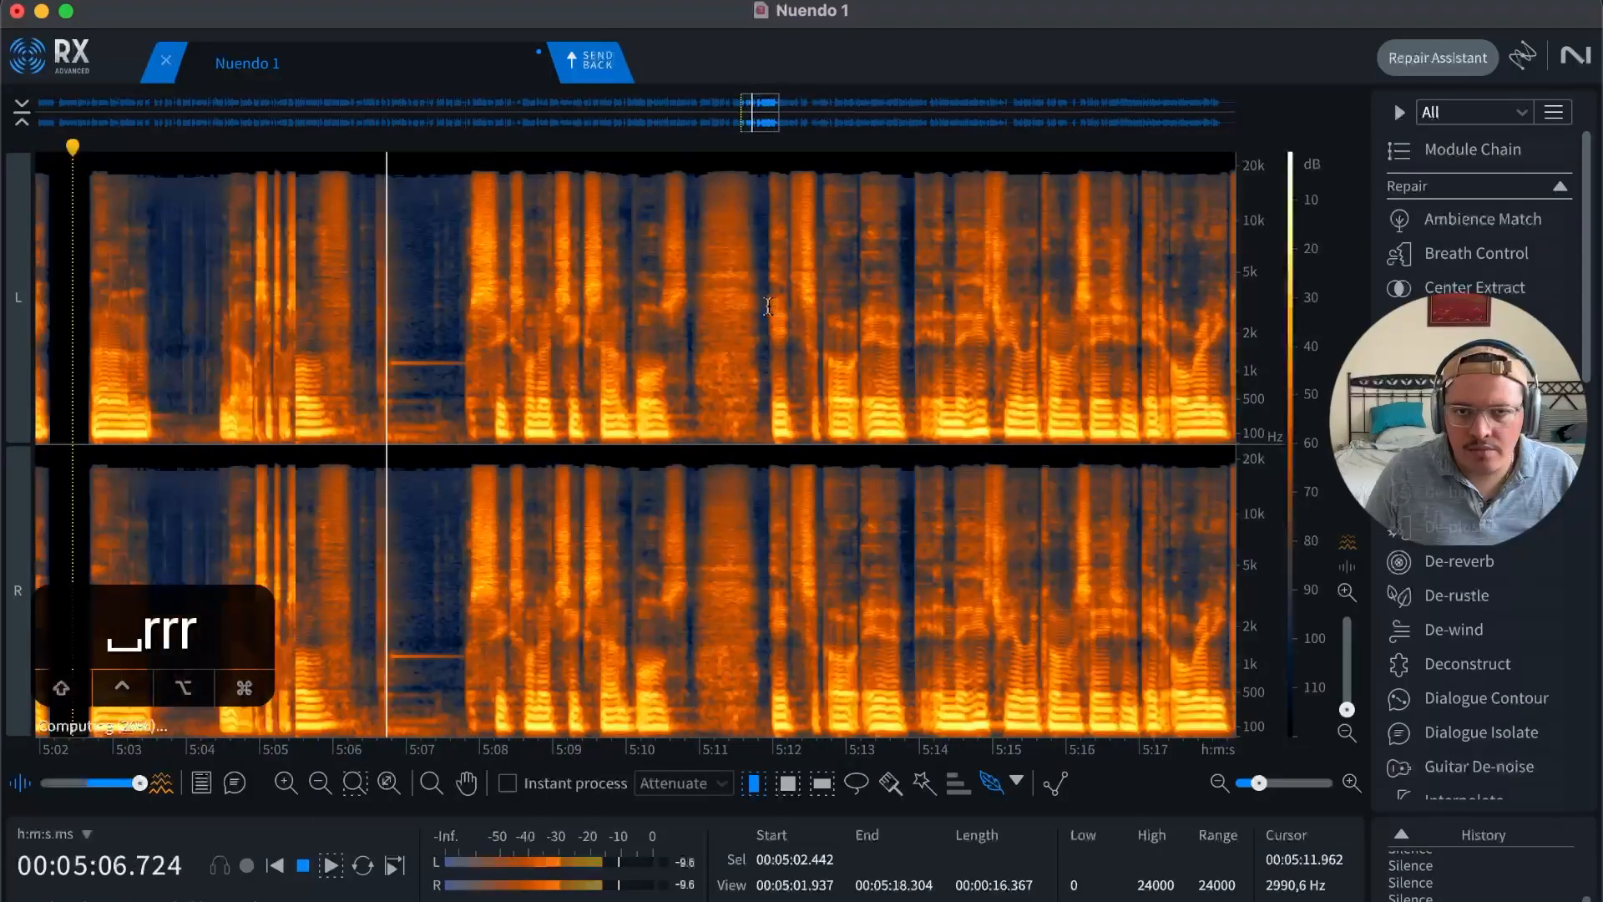
pyautogui.press('space')
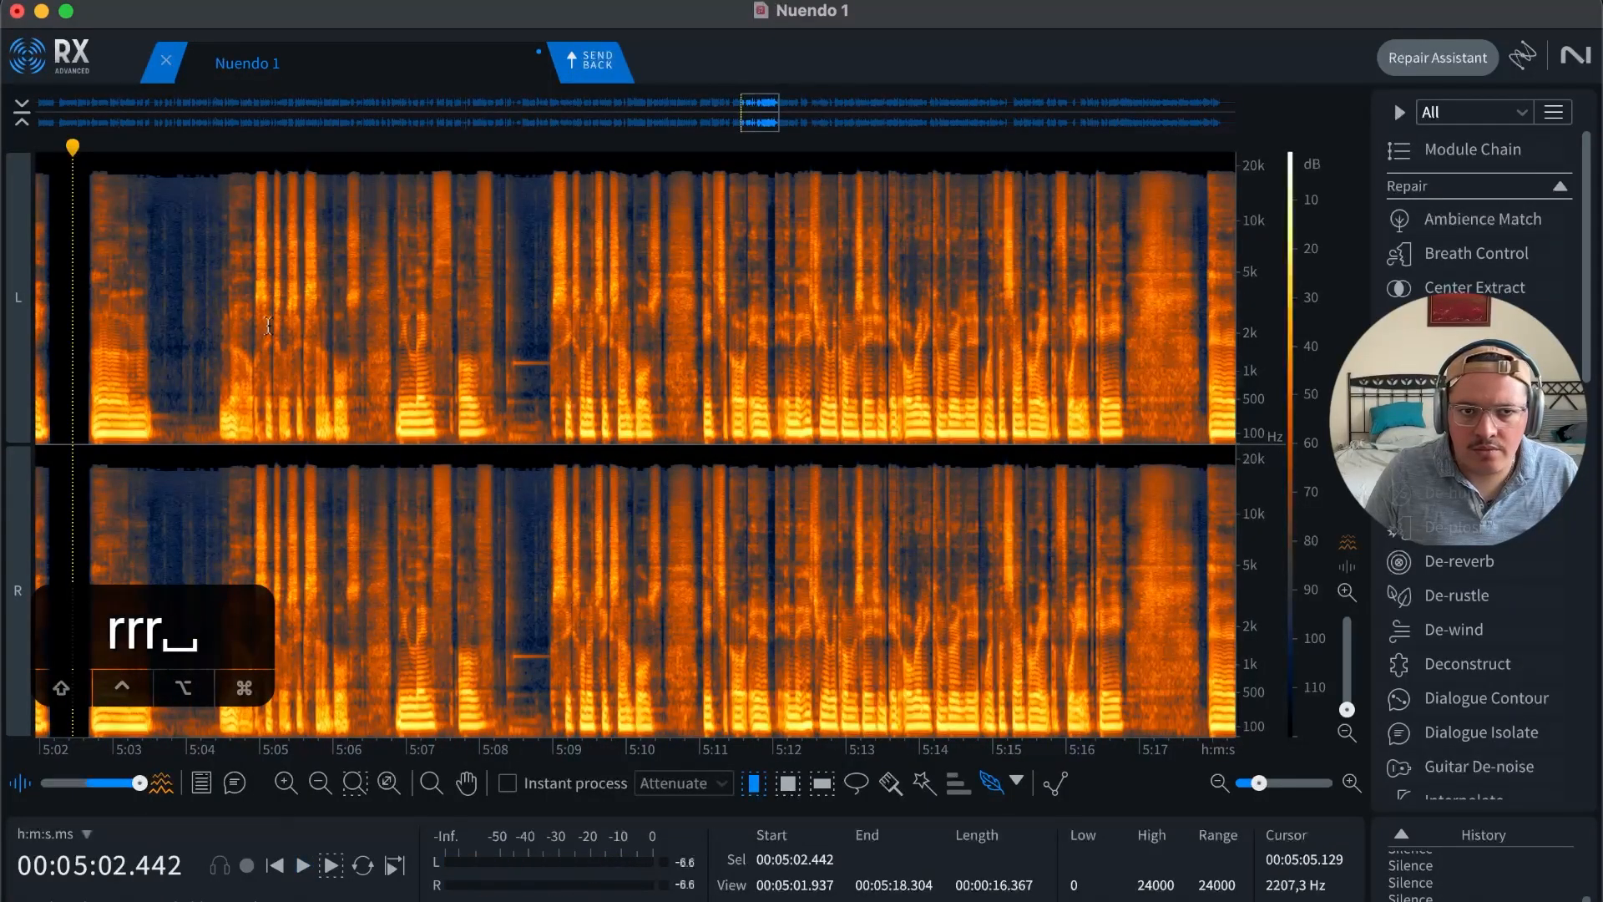
pyautogui.press('space')
pyautogui.press('t')
pyautogui.press('t')
pyautogui.press('t')
pyautogui.press('space')
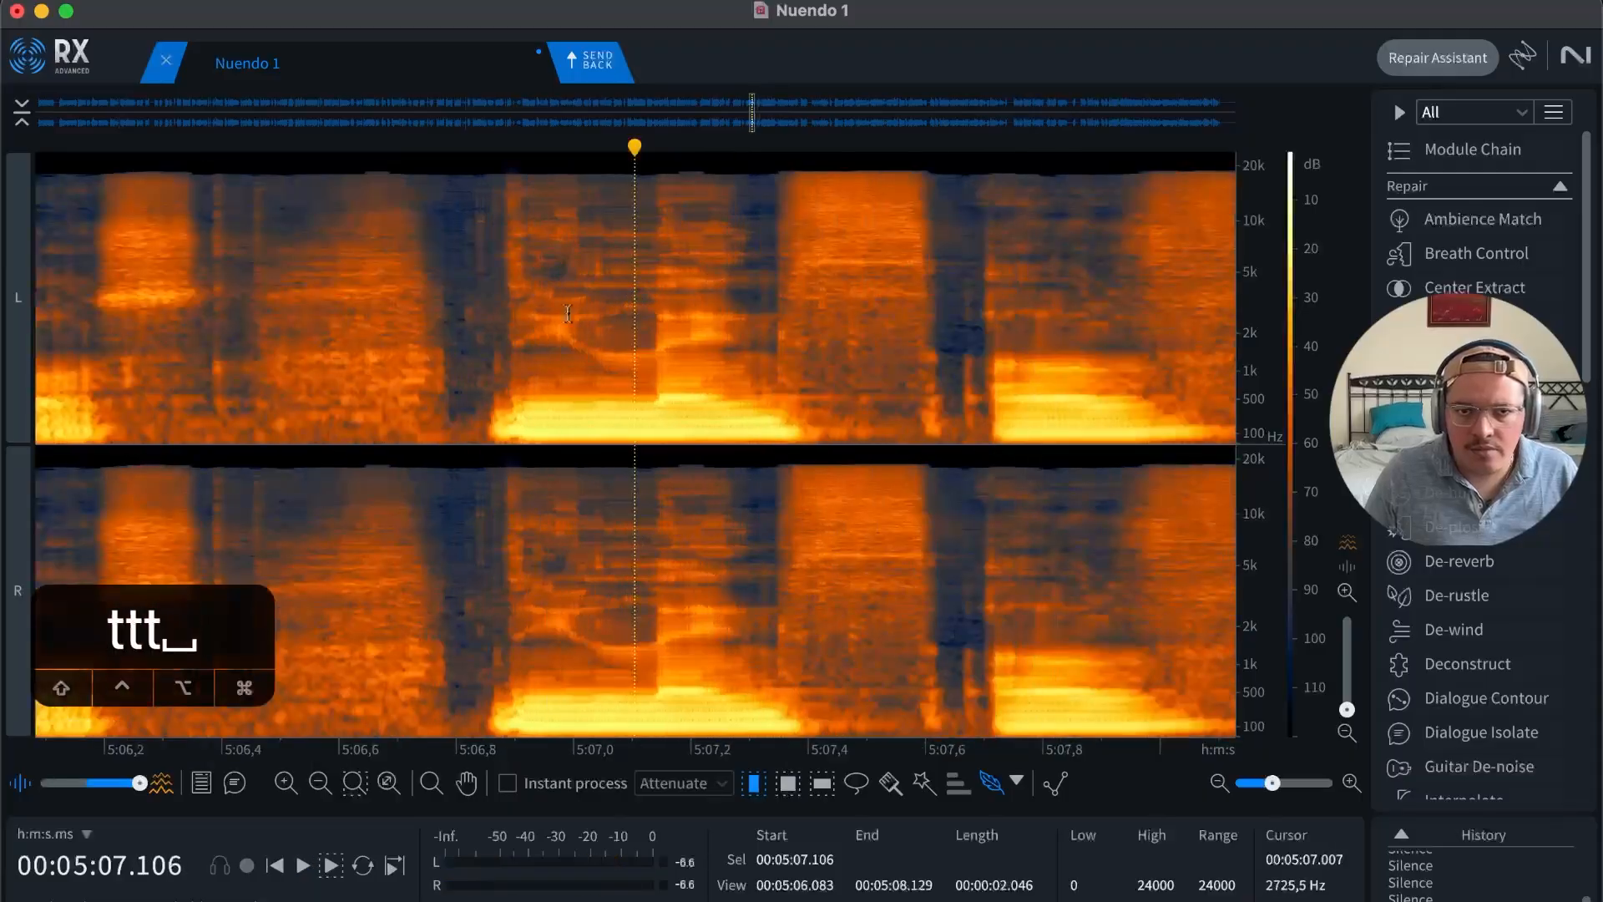
pyautogui.click(480, 308)
pyautogui.press('space')
pyautogui.press('space')
pyautogui.press('r')
pyautogui.press('r')
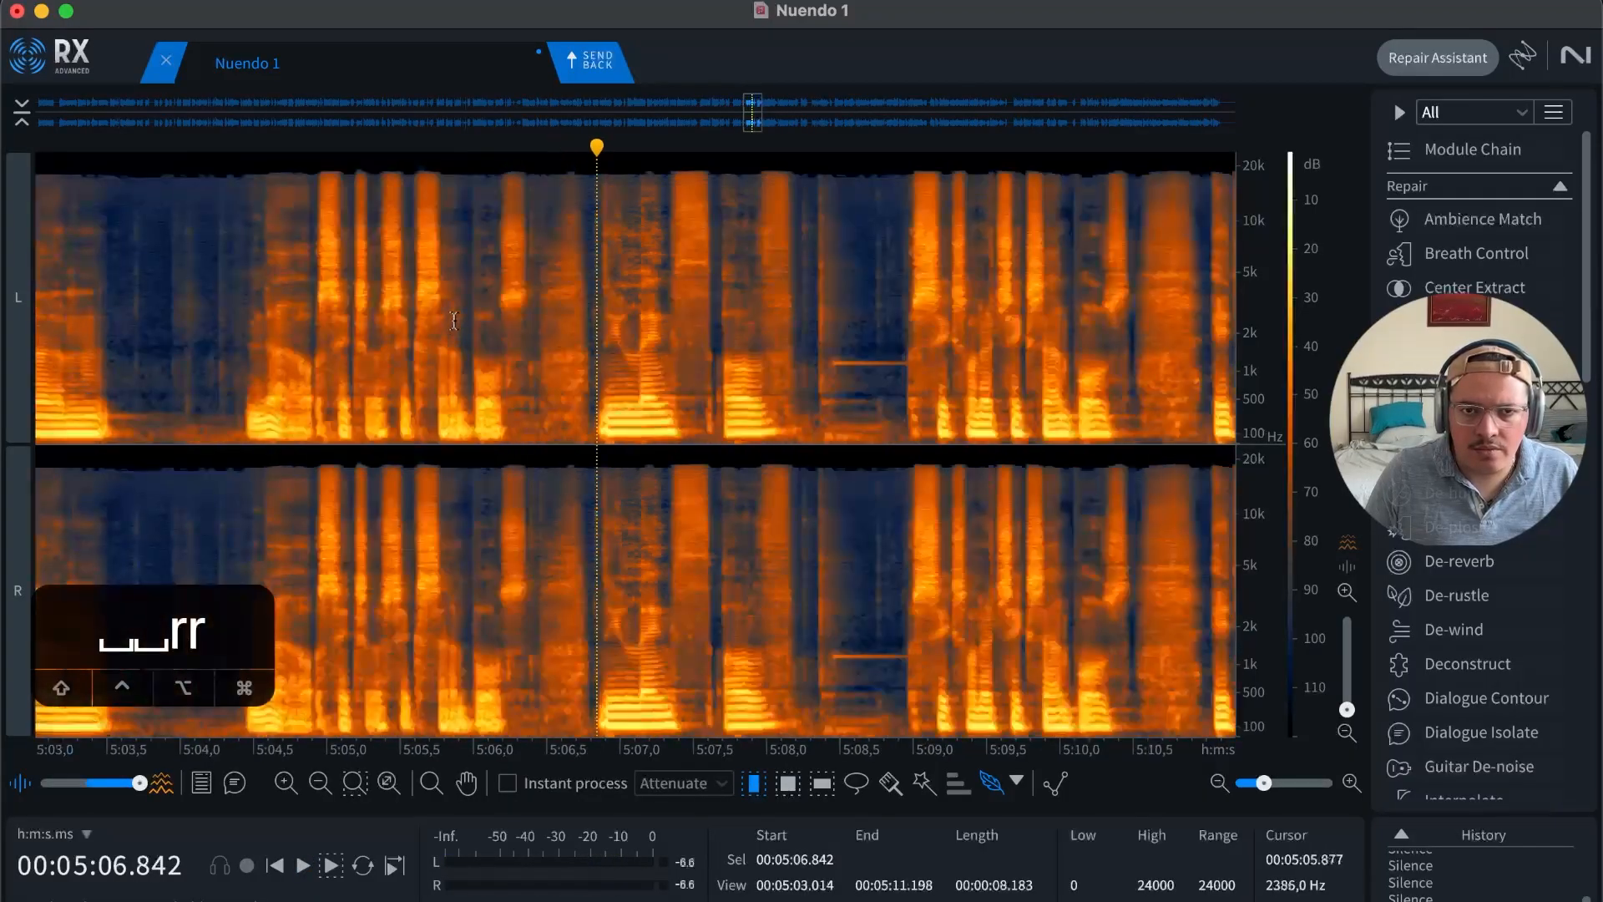
pyautogui.moveTo(443, 325); pyautogui.dragTo(412, 318)
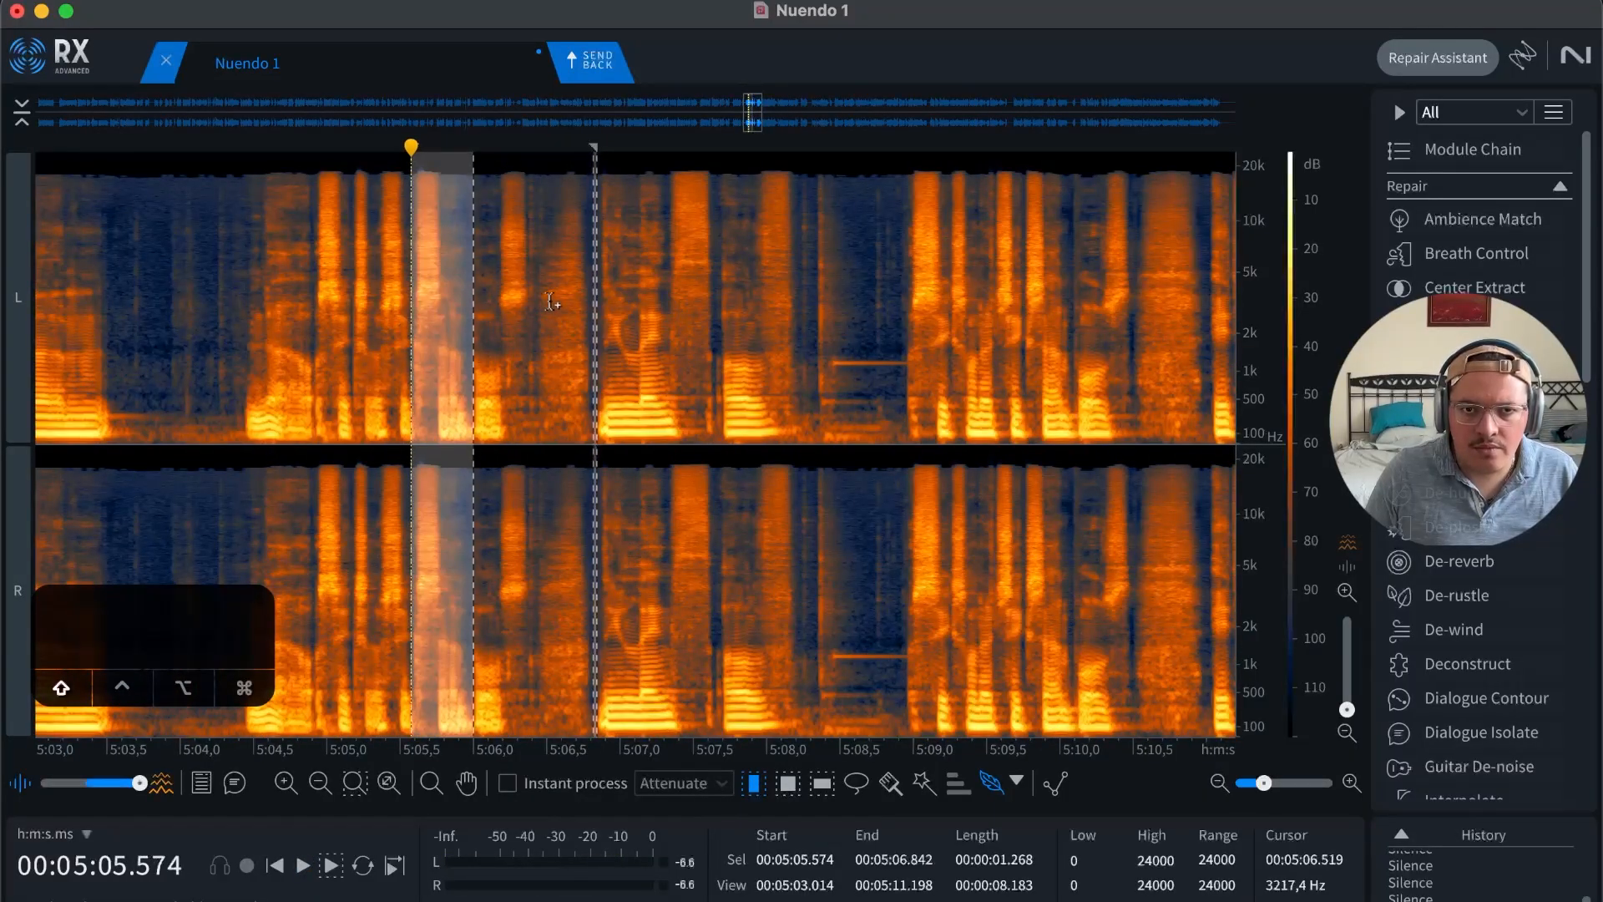
pyautogui.press('t')
pyautogui.press('t')
pyautogui.press('t')
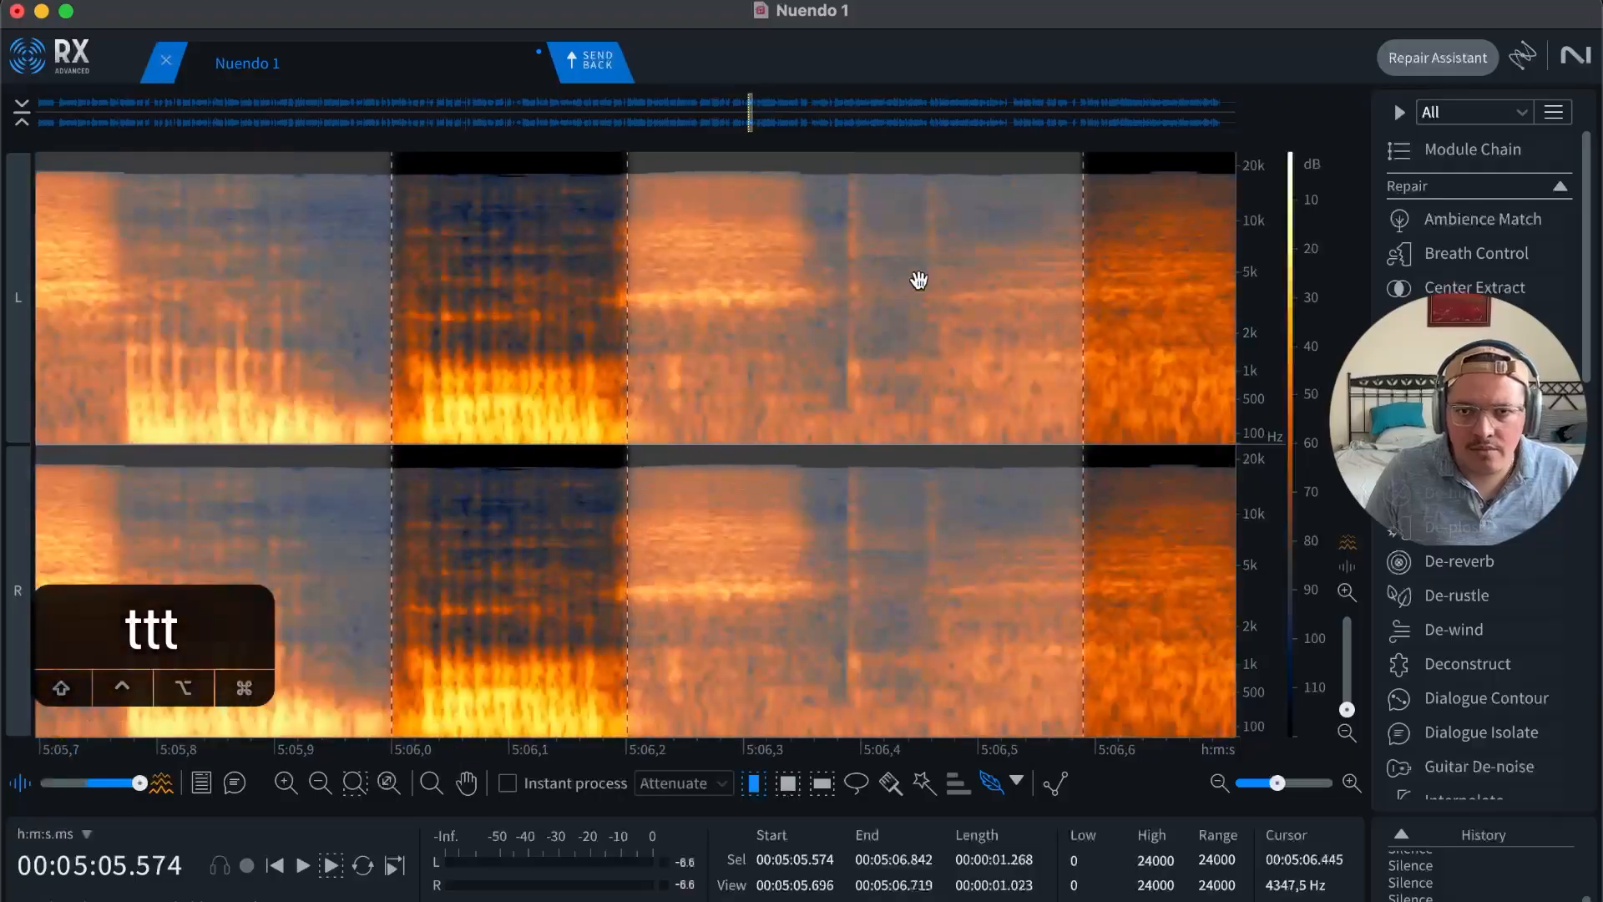
pyautogui.press('r')
pyautogui.press('1')
# Step: Silence the unwanted passage from 5:02.649 to 5:06.816 and audition the edit from 5:00.69 and 5:06.70
pyautogui.click(983, 300)
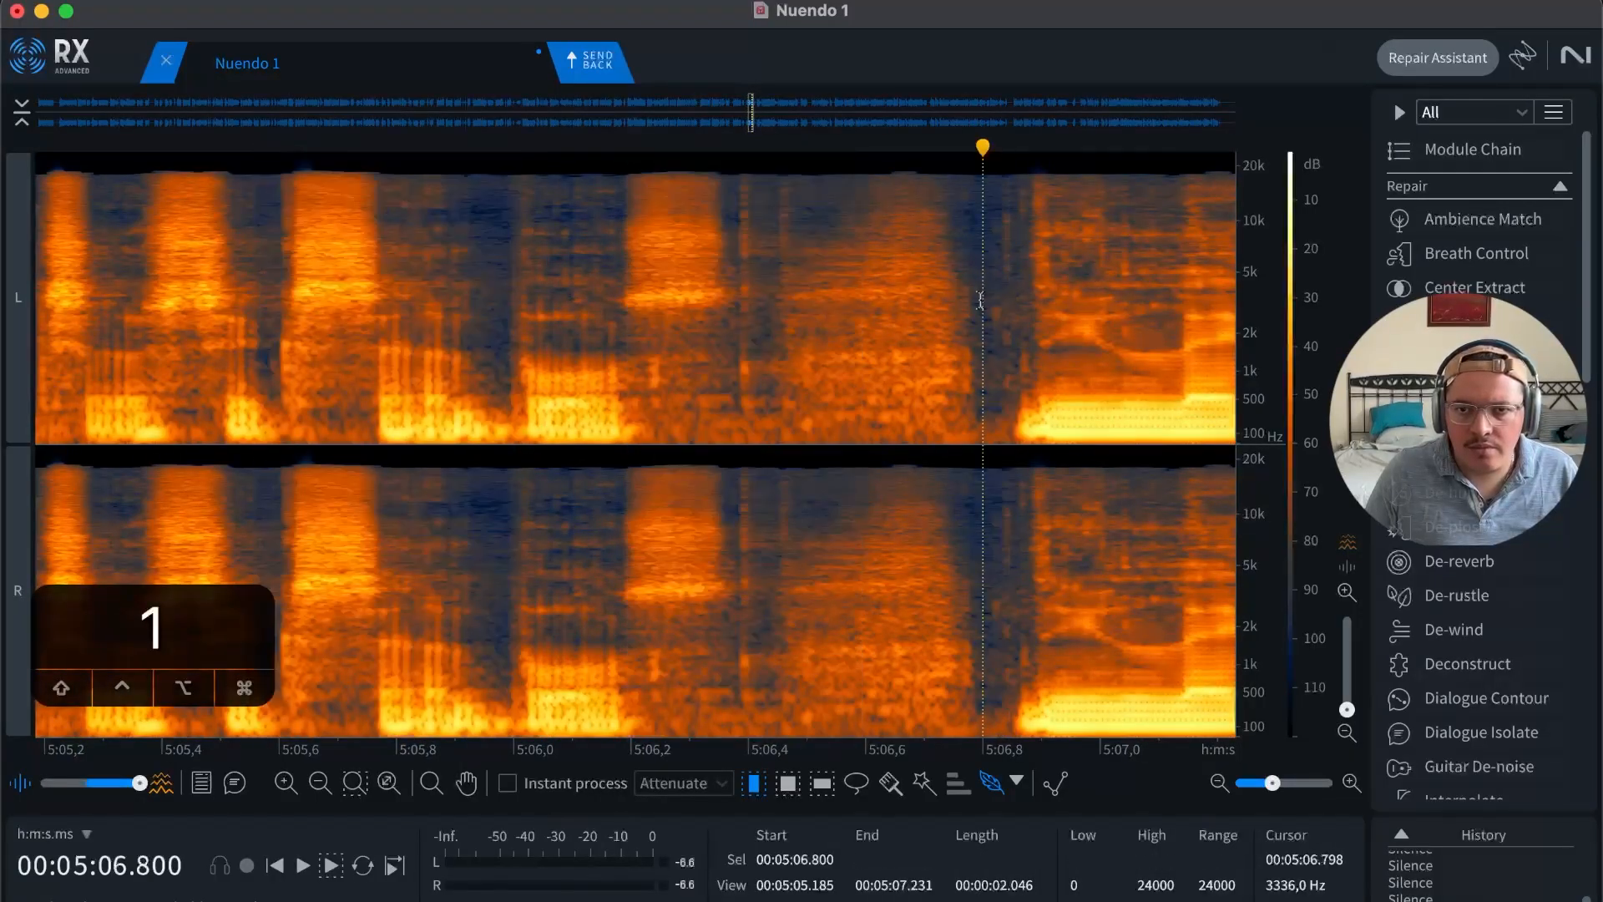
pyautogui.press('space')
pyautogui.press('space')
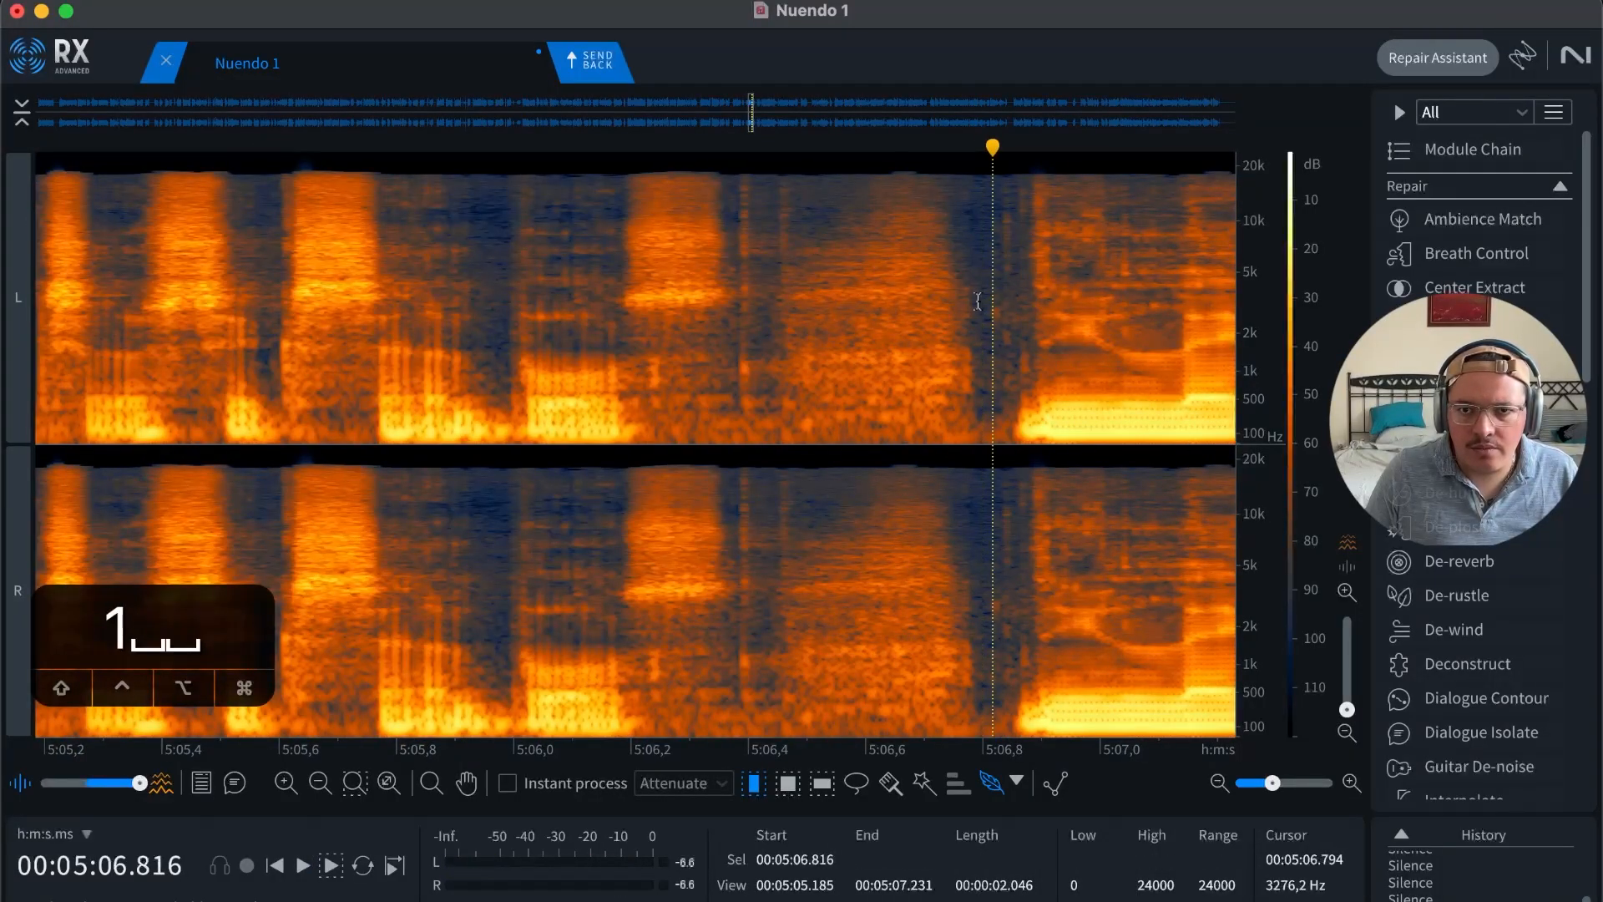
pyautogui.moveTo(977, 300); pyautogui.dragTo(368, 322)
pyautogui.press('r')
pyautogui.press('r')
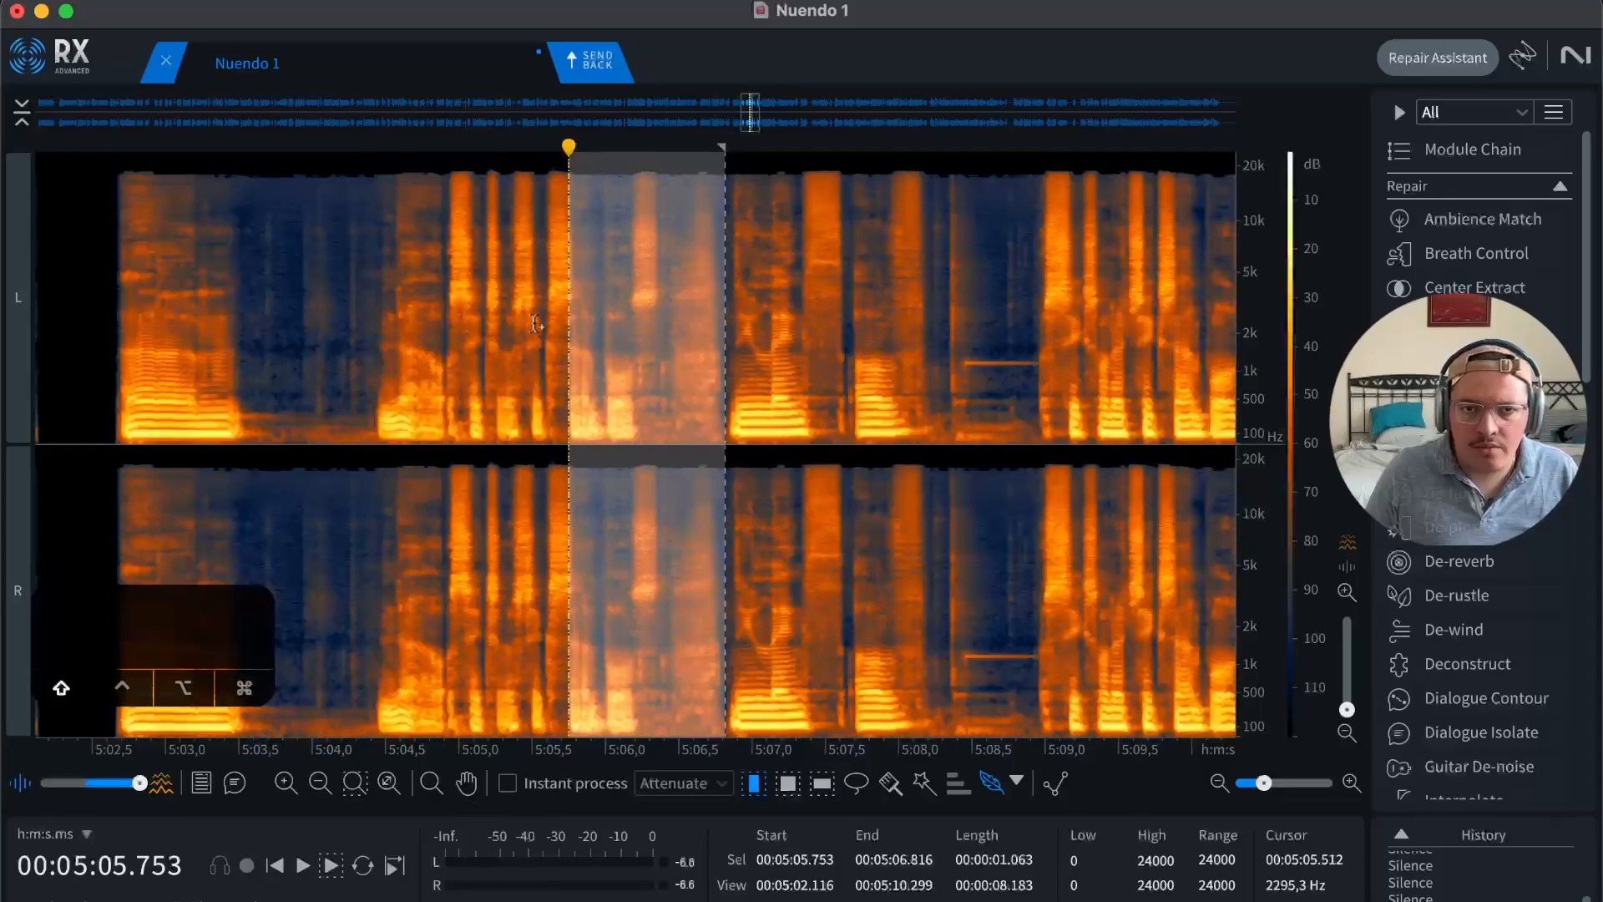
pyautogui.moveTo(577, 324); pyautogui.dragTo(450, 338)
pyautogui.press('r')
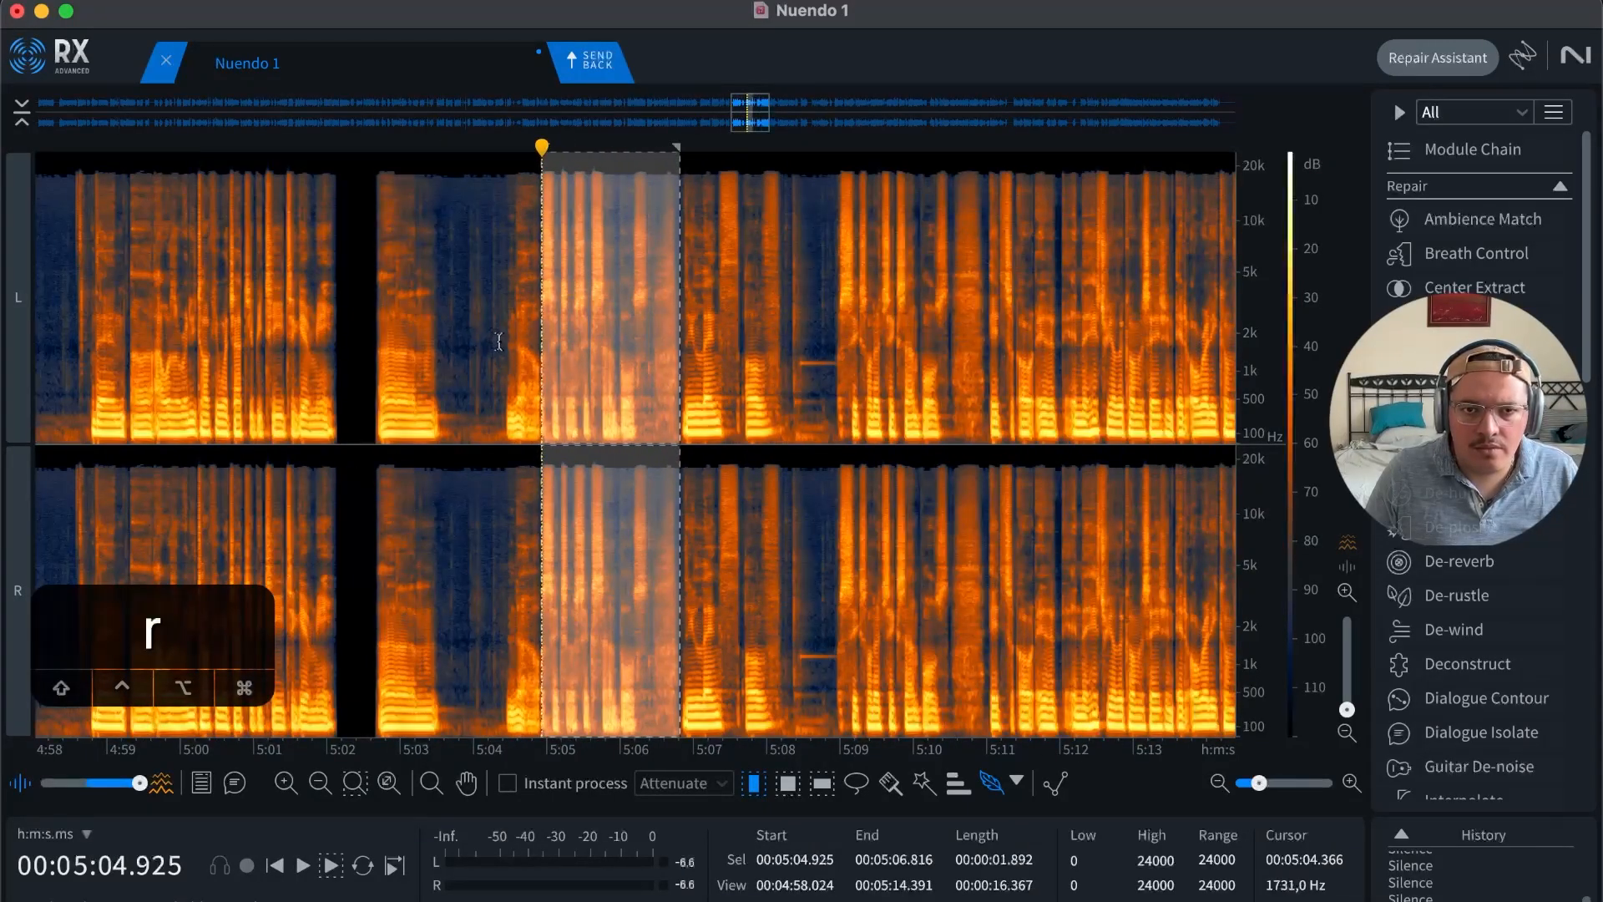
pyautogui.moveTo(557, 332); pyautogui.dragTo(374, 344)
pyautogui.press('space')
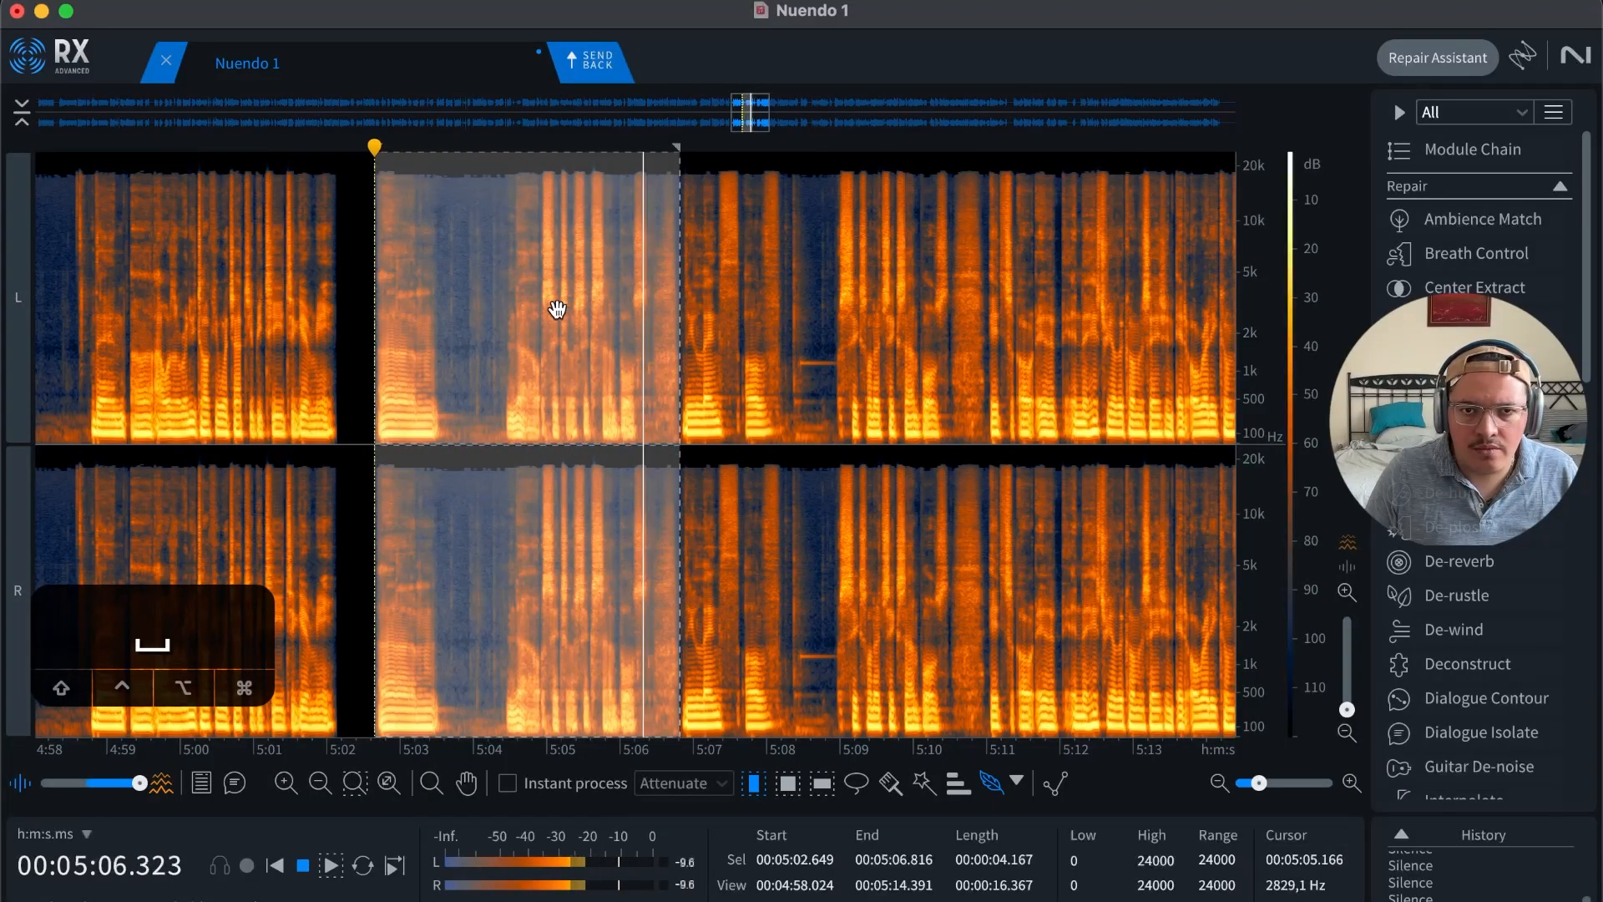
pyautogui.press('BackSpace')
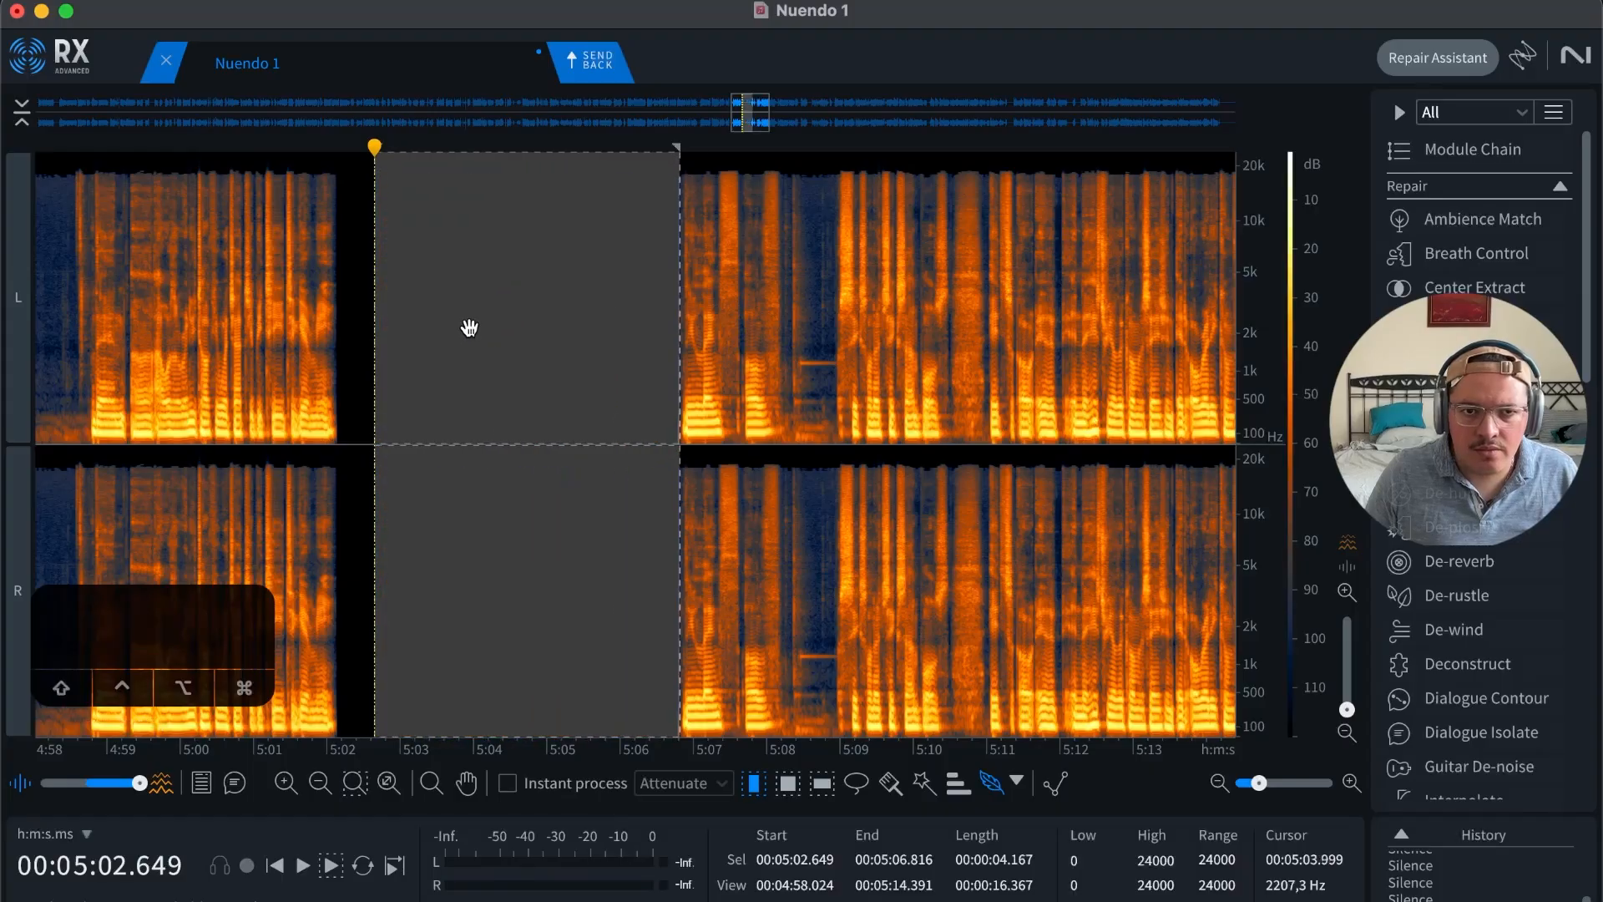
pyautogui.press('space')
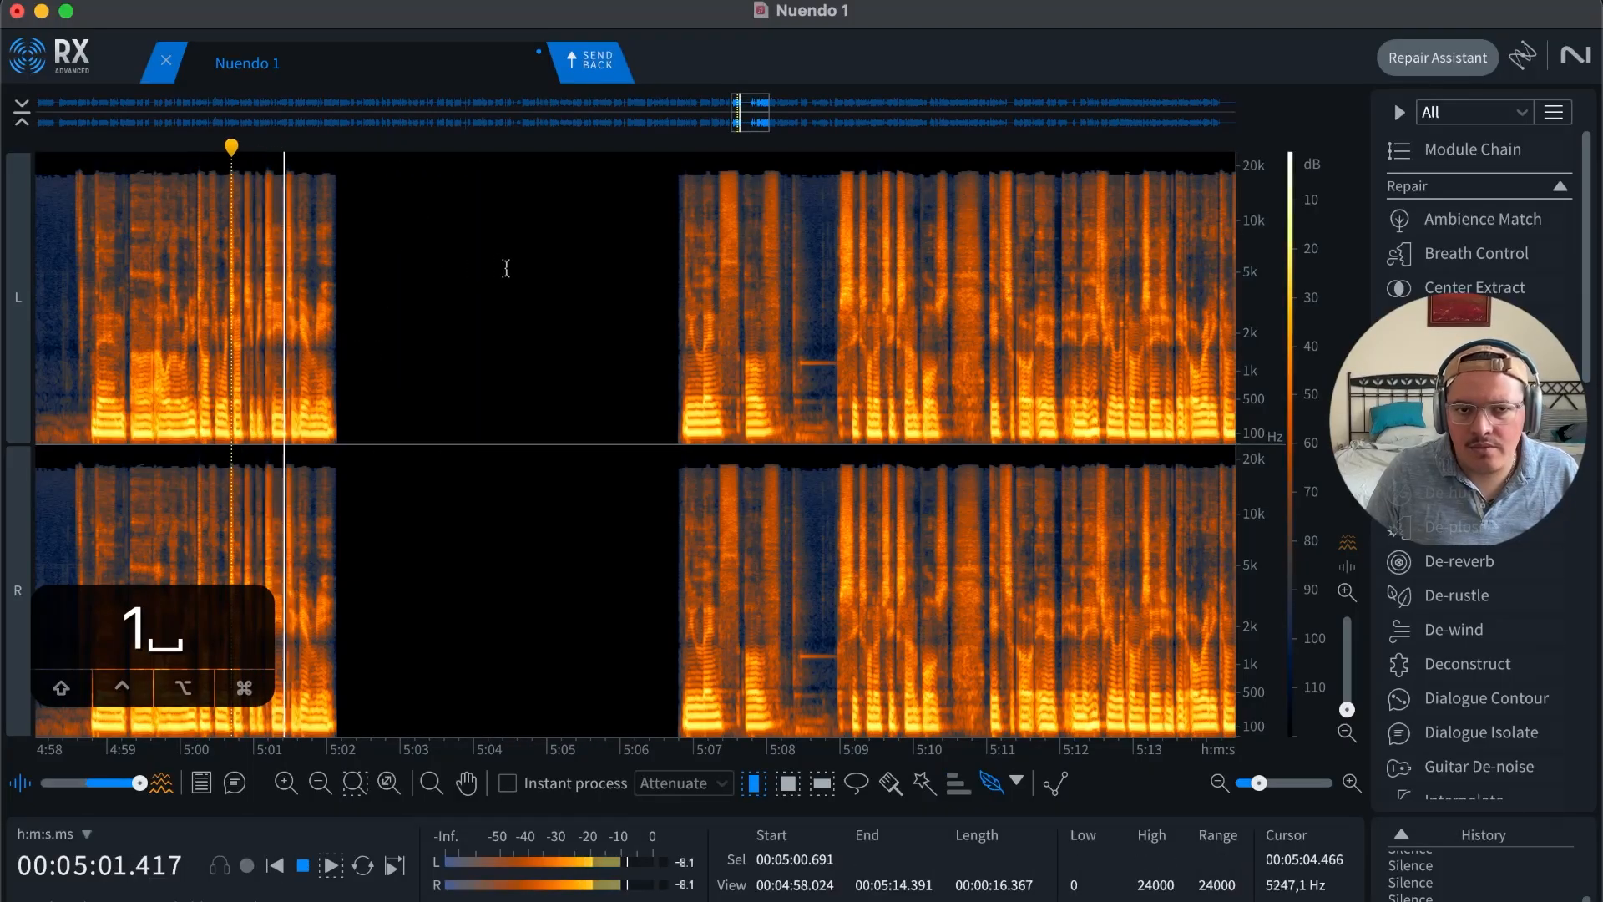
pyautogui.press('space')
pyautogui.moveTo(640, 288); pyautogui.dragTo(644, 287)
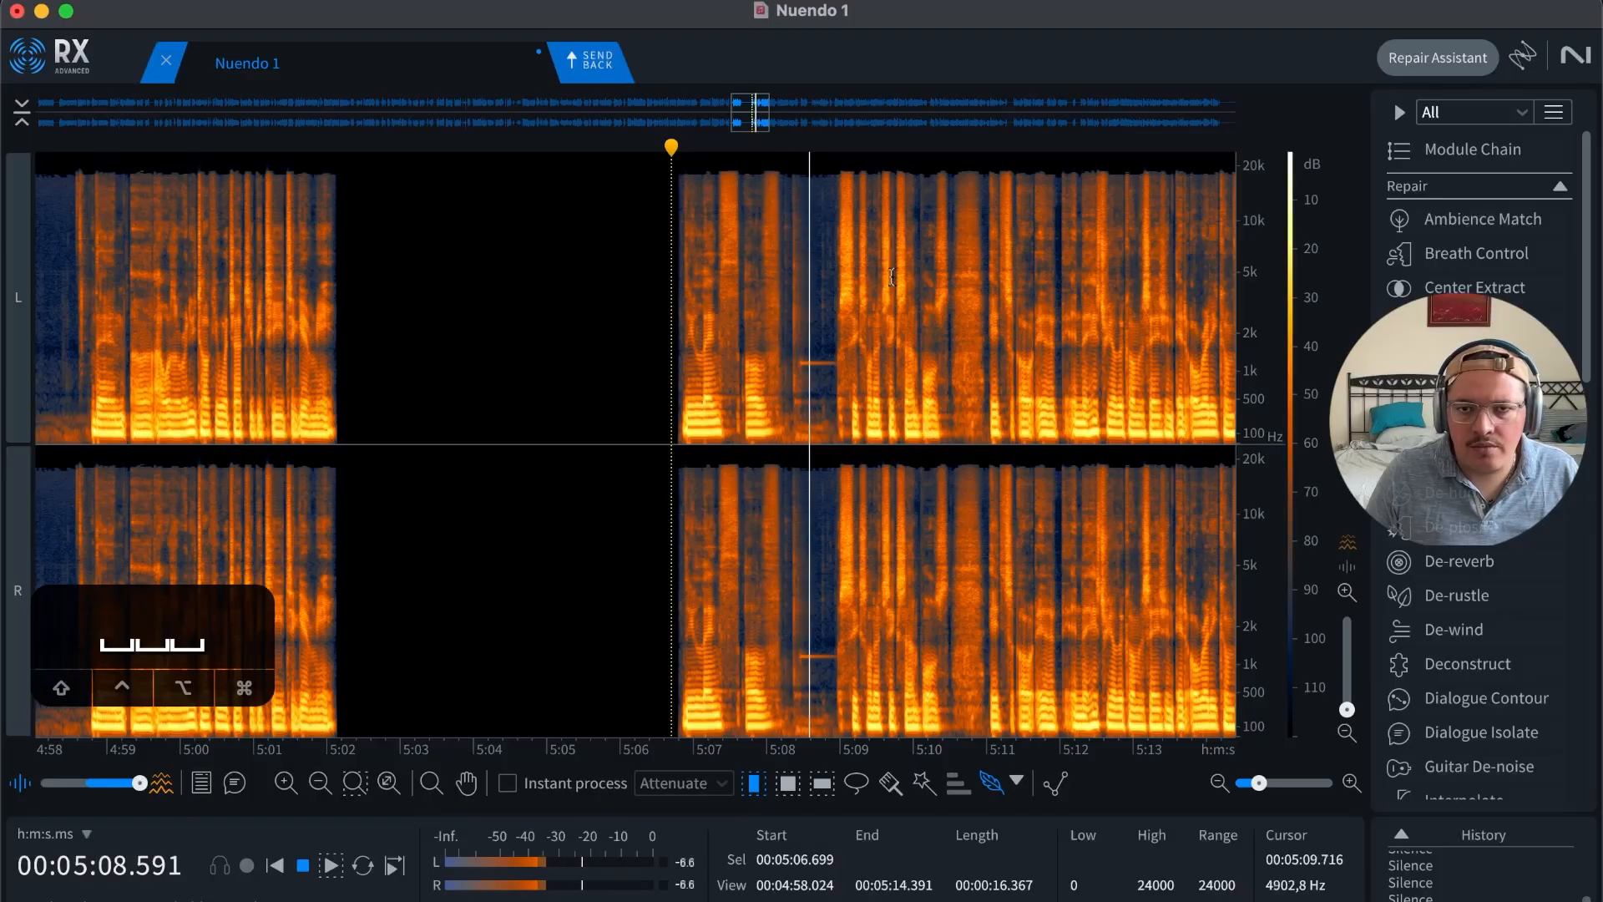
# Step: Silence the breath from about 5:10.53 to 5:11.01 and resume playback from 5:10.97
pyautogui.press('t')
pyautogui.press('t')
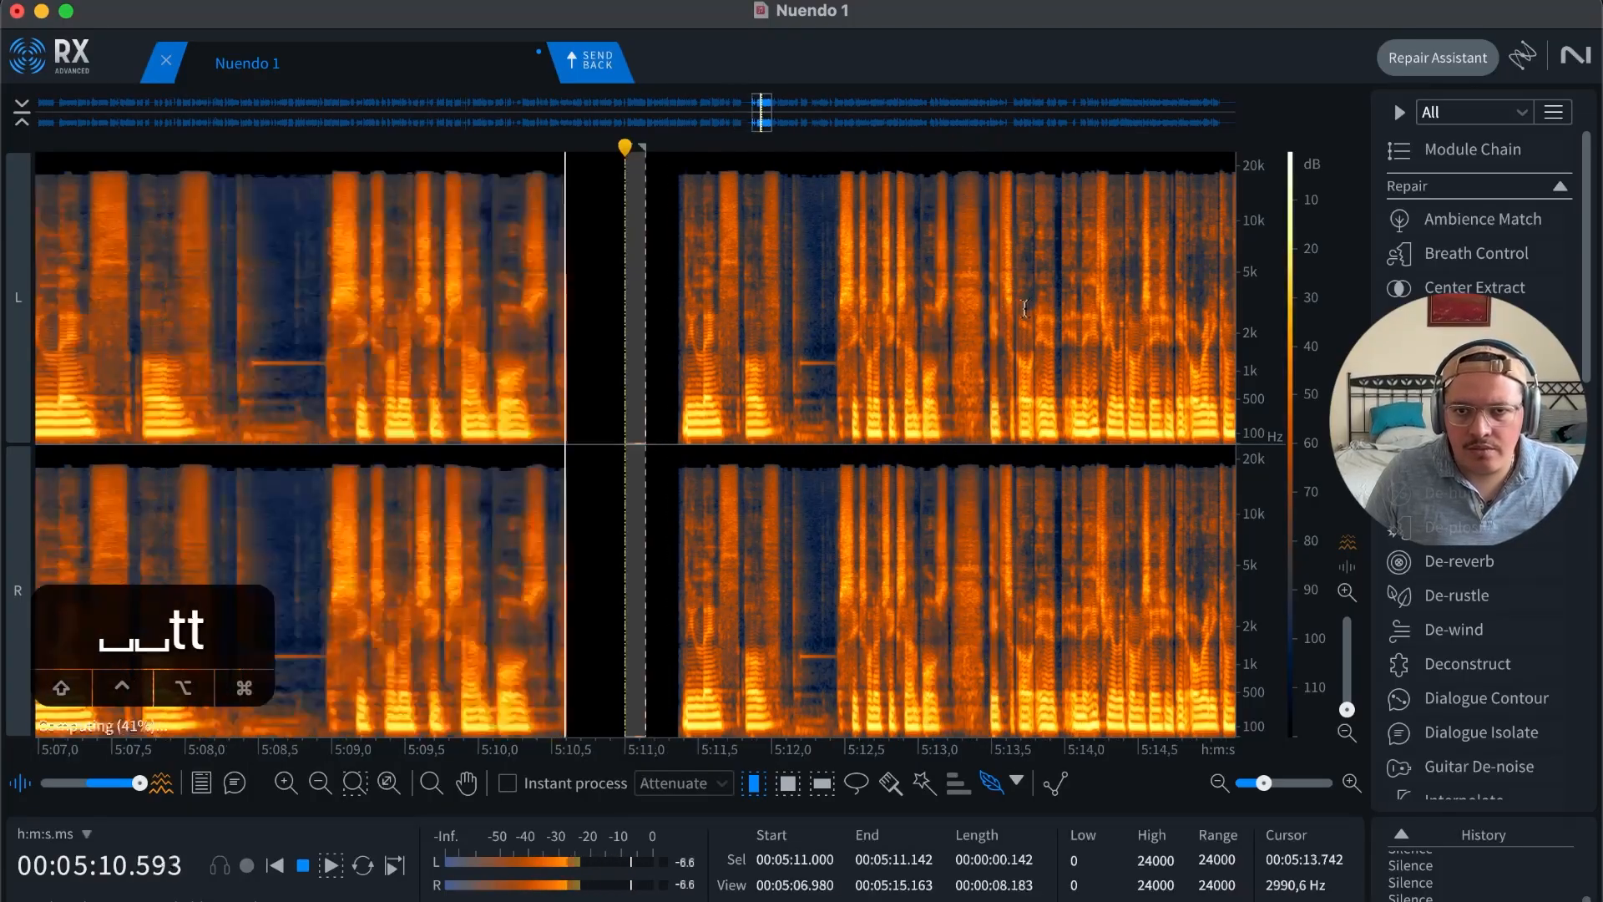
pyautogui.press('space')
pyautogui.click(574, 332)
pyautogui.press('t')
pyautogui.press('t')
pyautogui.moveTo(452, 330); pyautogui.dragTo(1014, 329)
pyautogui.press('BackSpace')
pyautogui.press('r')
pyautogui.press('space')
pyautogui.press('r')
pyautogui.press('r')
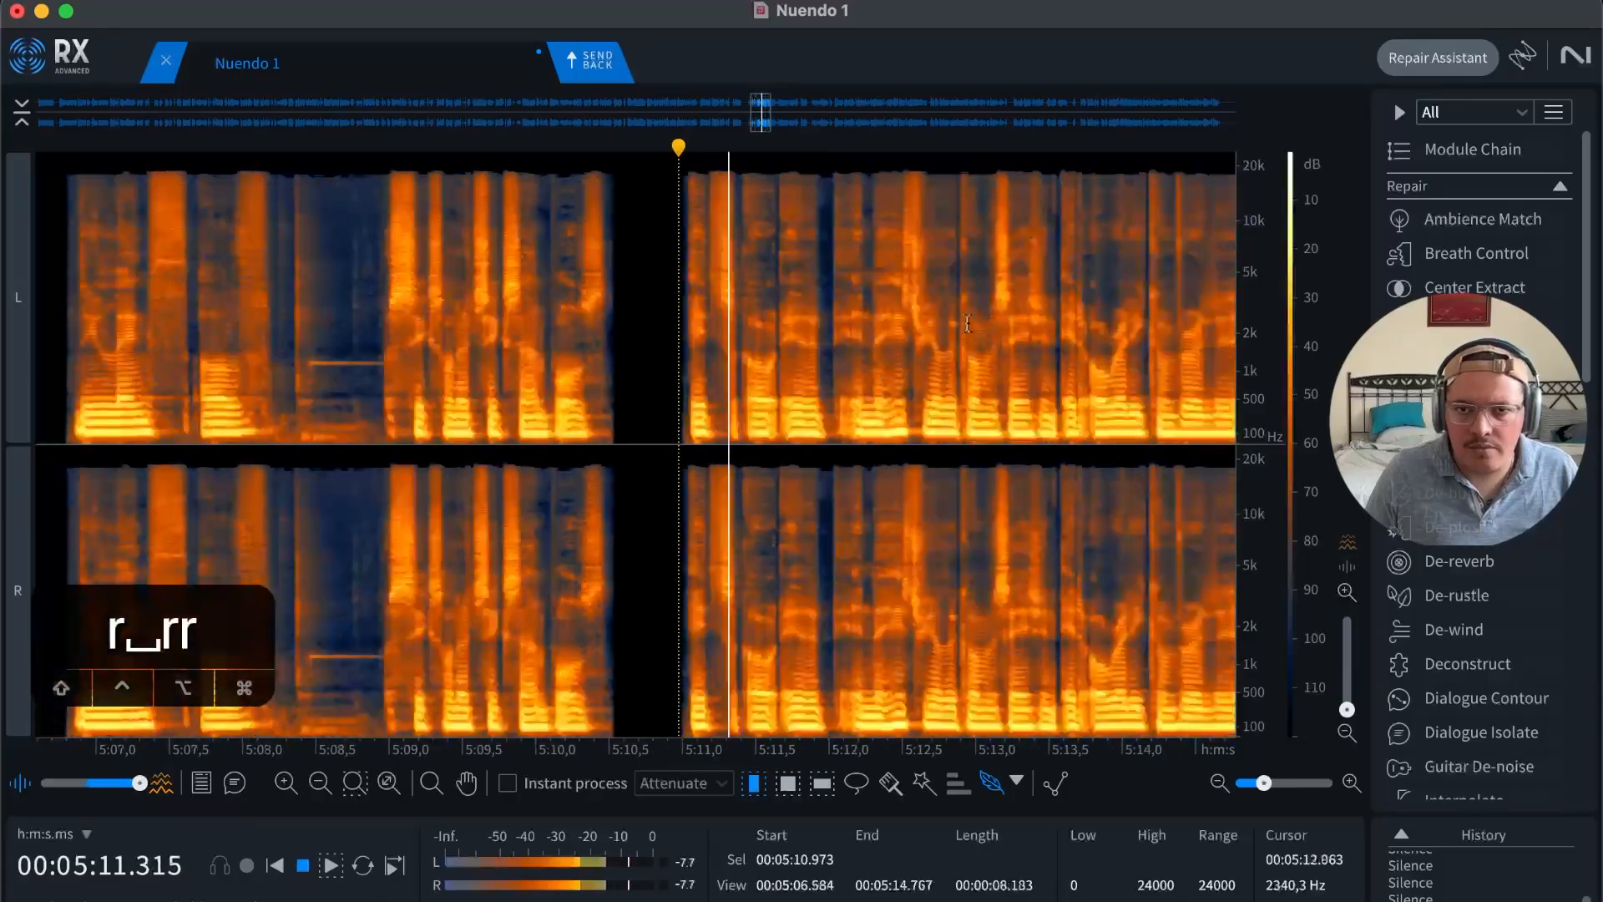
# Step: Silence the breath between words from 5:16.800 to 5:17.899
pyautogui.press('r')
pyautogui.click(1114, 327)
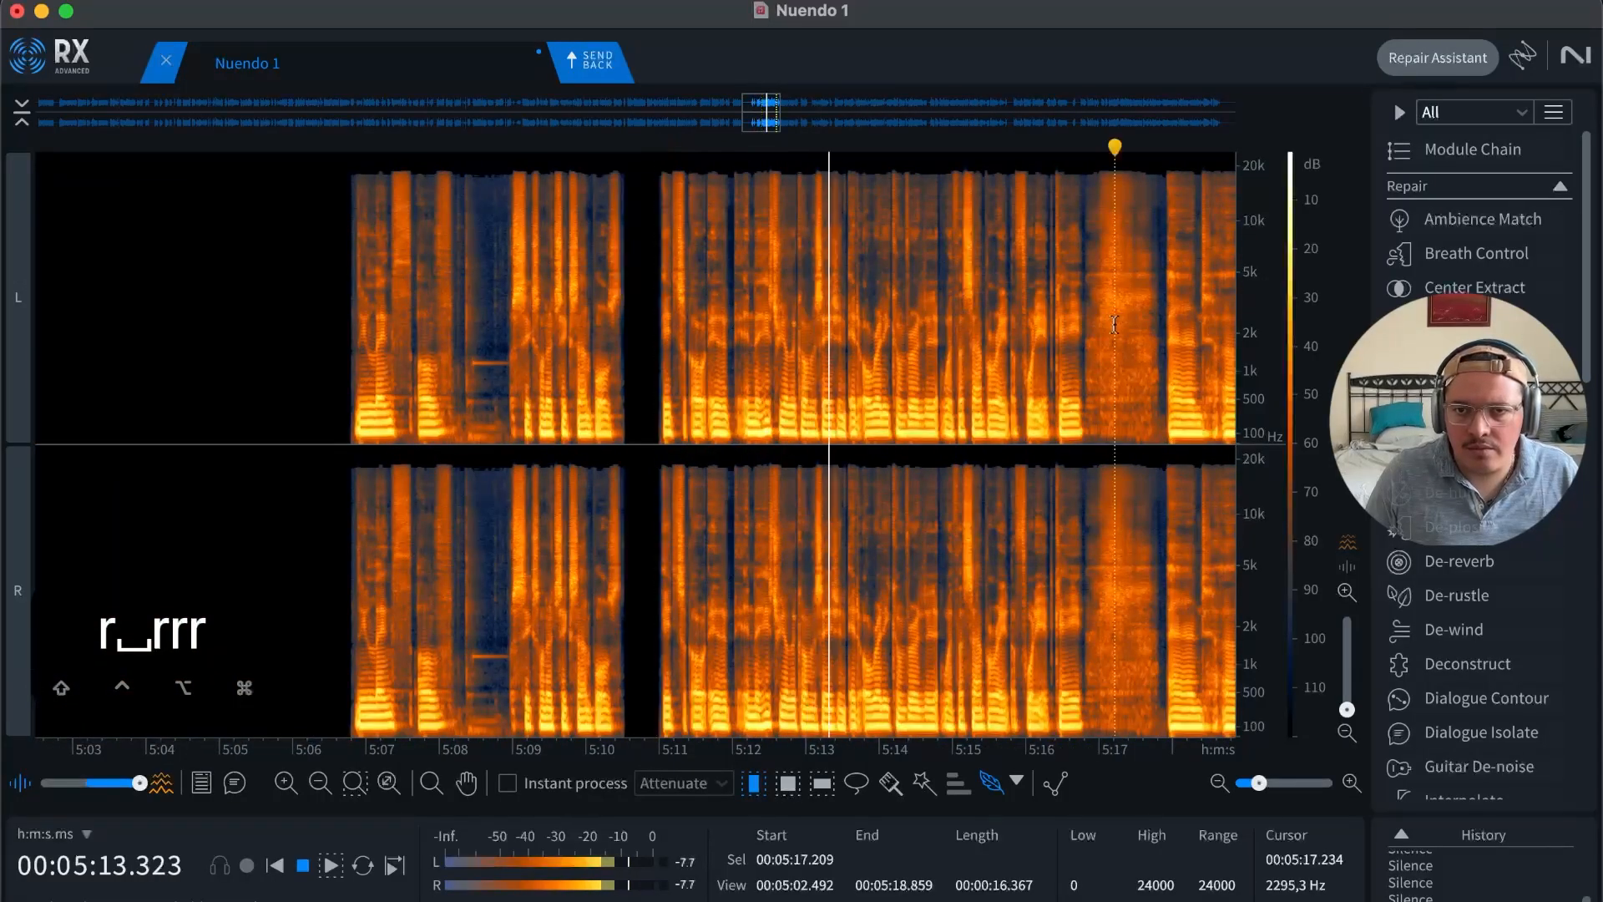
pyautogui.press('t')
pyautogui.press('t')
pyautogui.press('t')
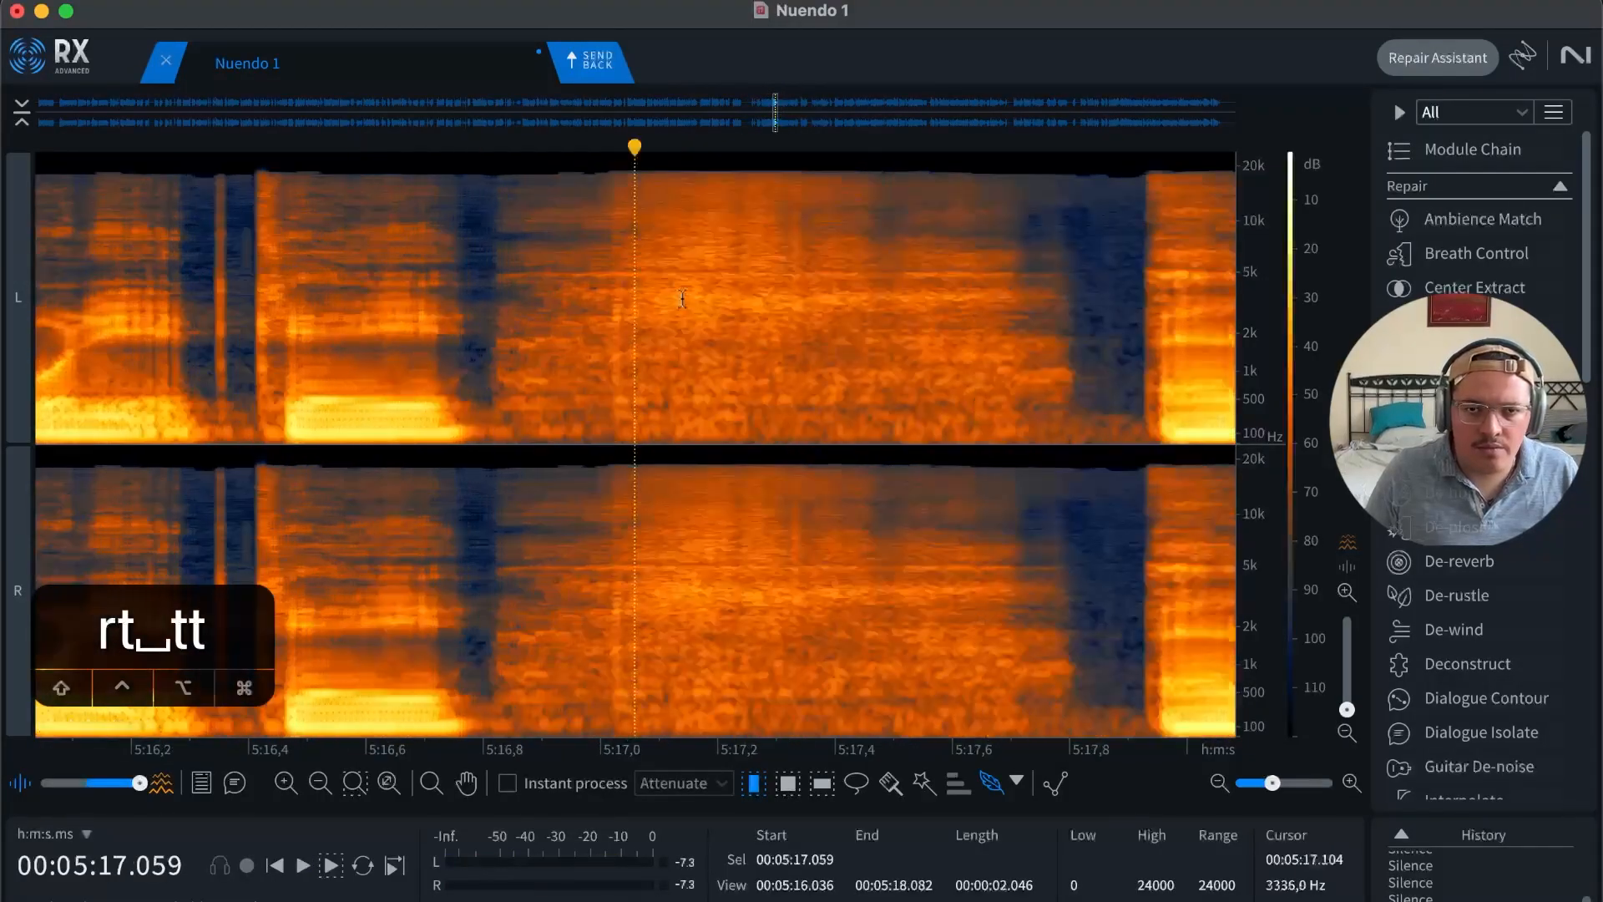
pyautogui.doubleClick(474, 306)
pyautogui.click(801, 288)
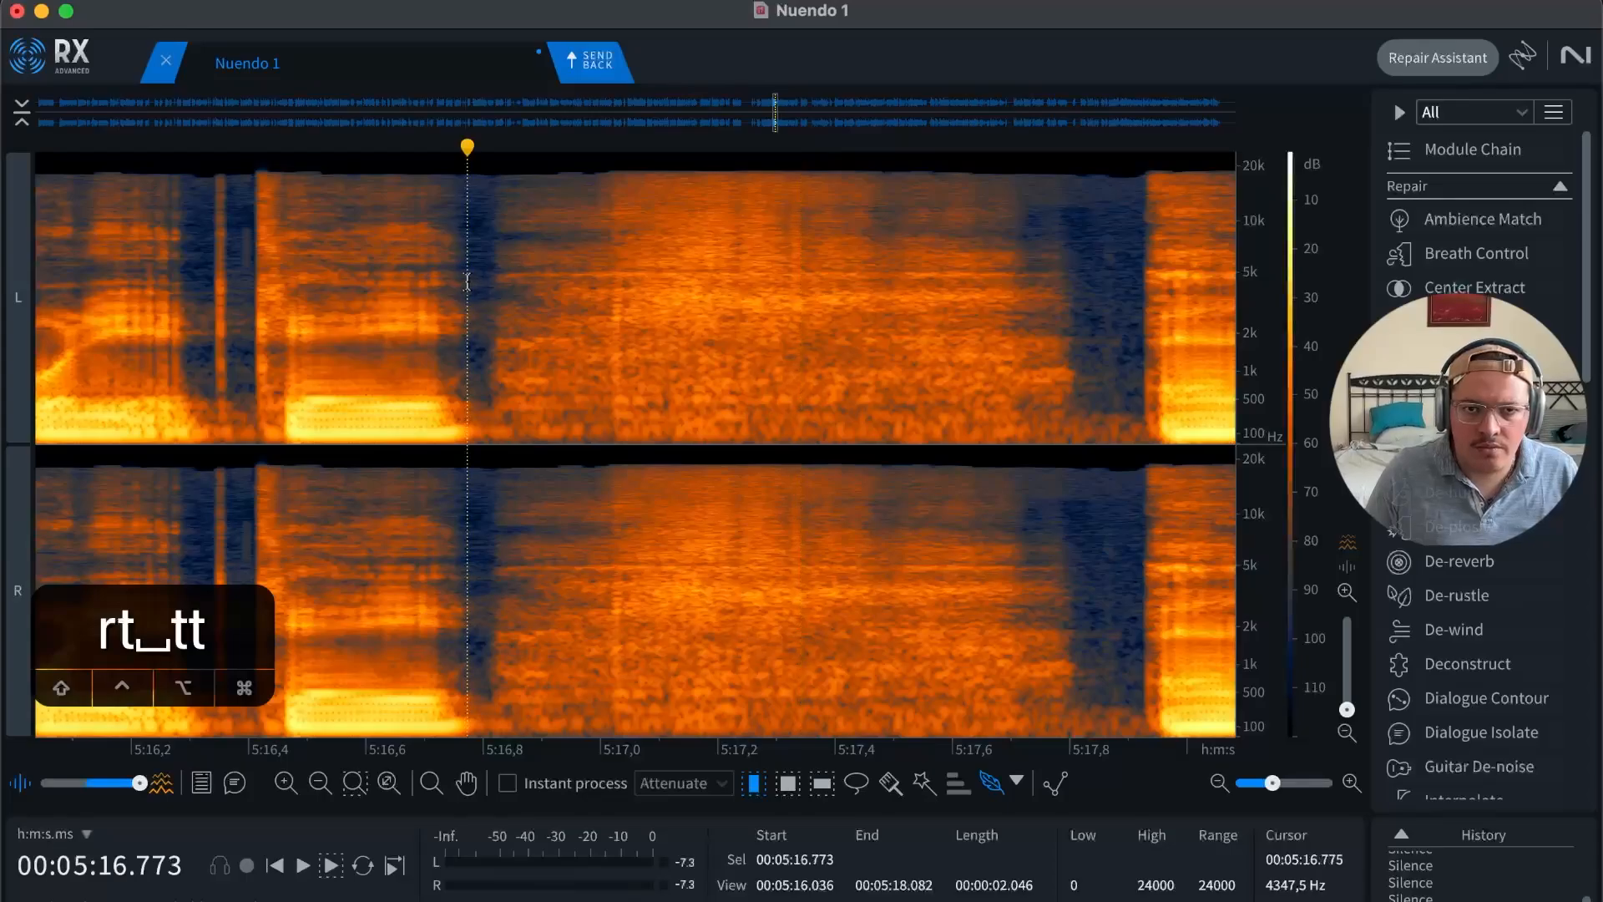
pyautogui.moveTo(466, 282); pyautogui.dragTo(1127, 298)
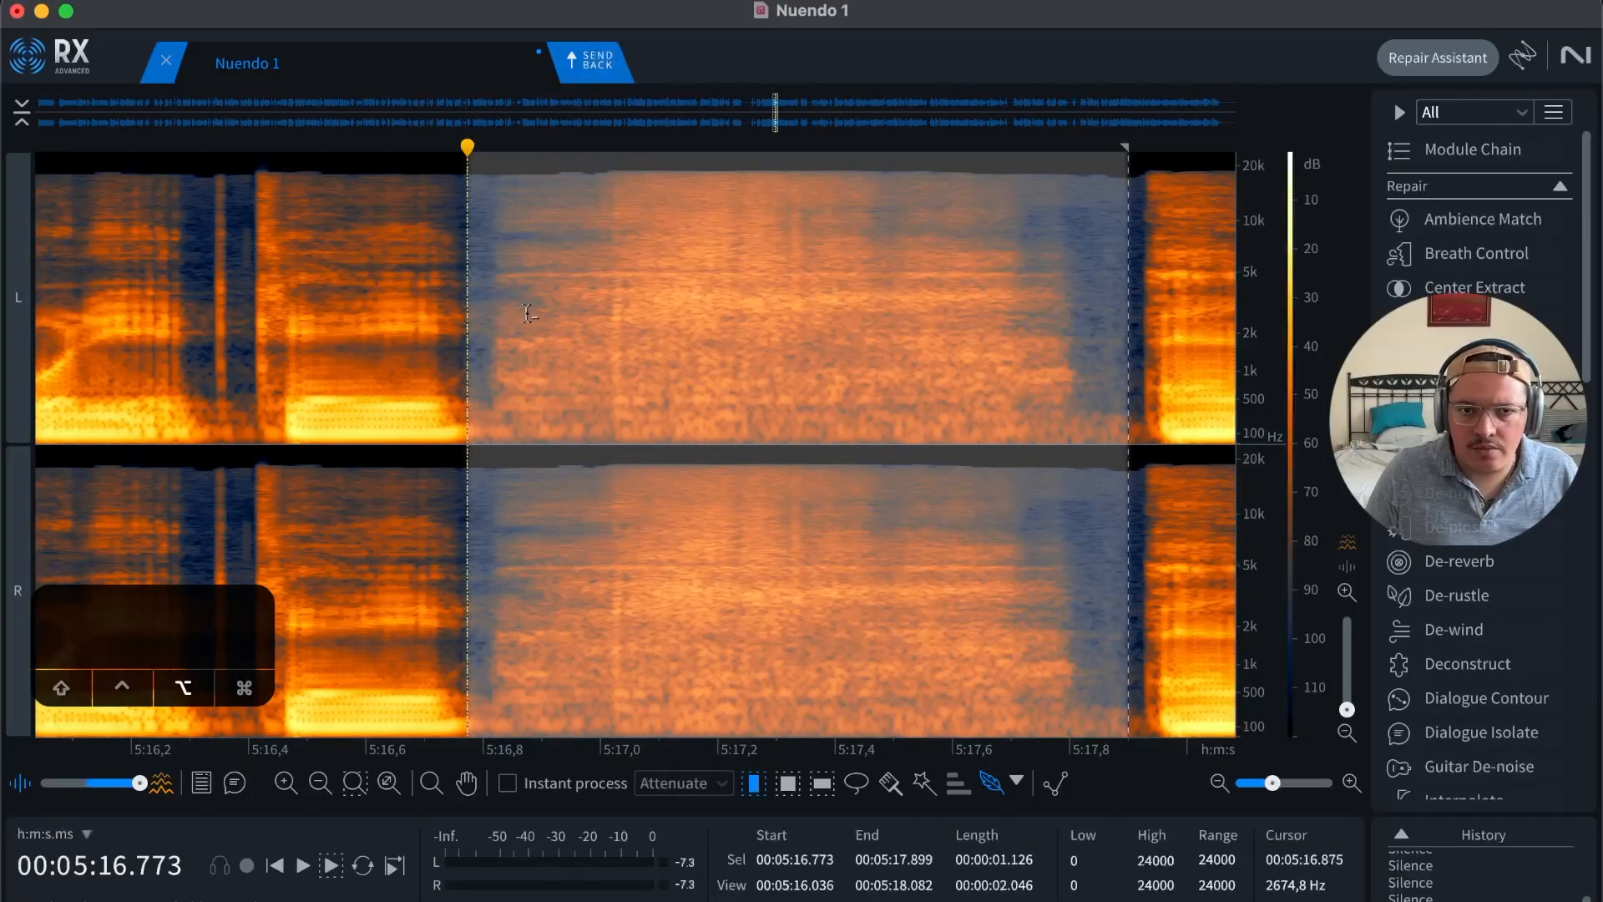
pyautogui.moveTo(482, 322); pyautogui.dragTo(456, 334)
pyautogui.press('super+BackSpace')
pyautogui.press('r')
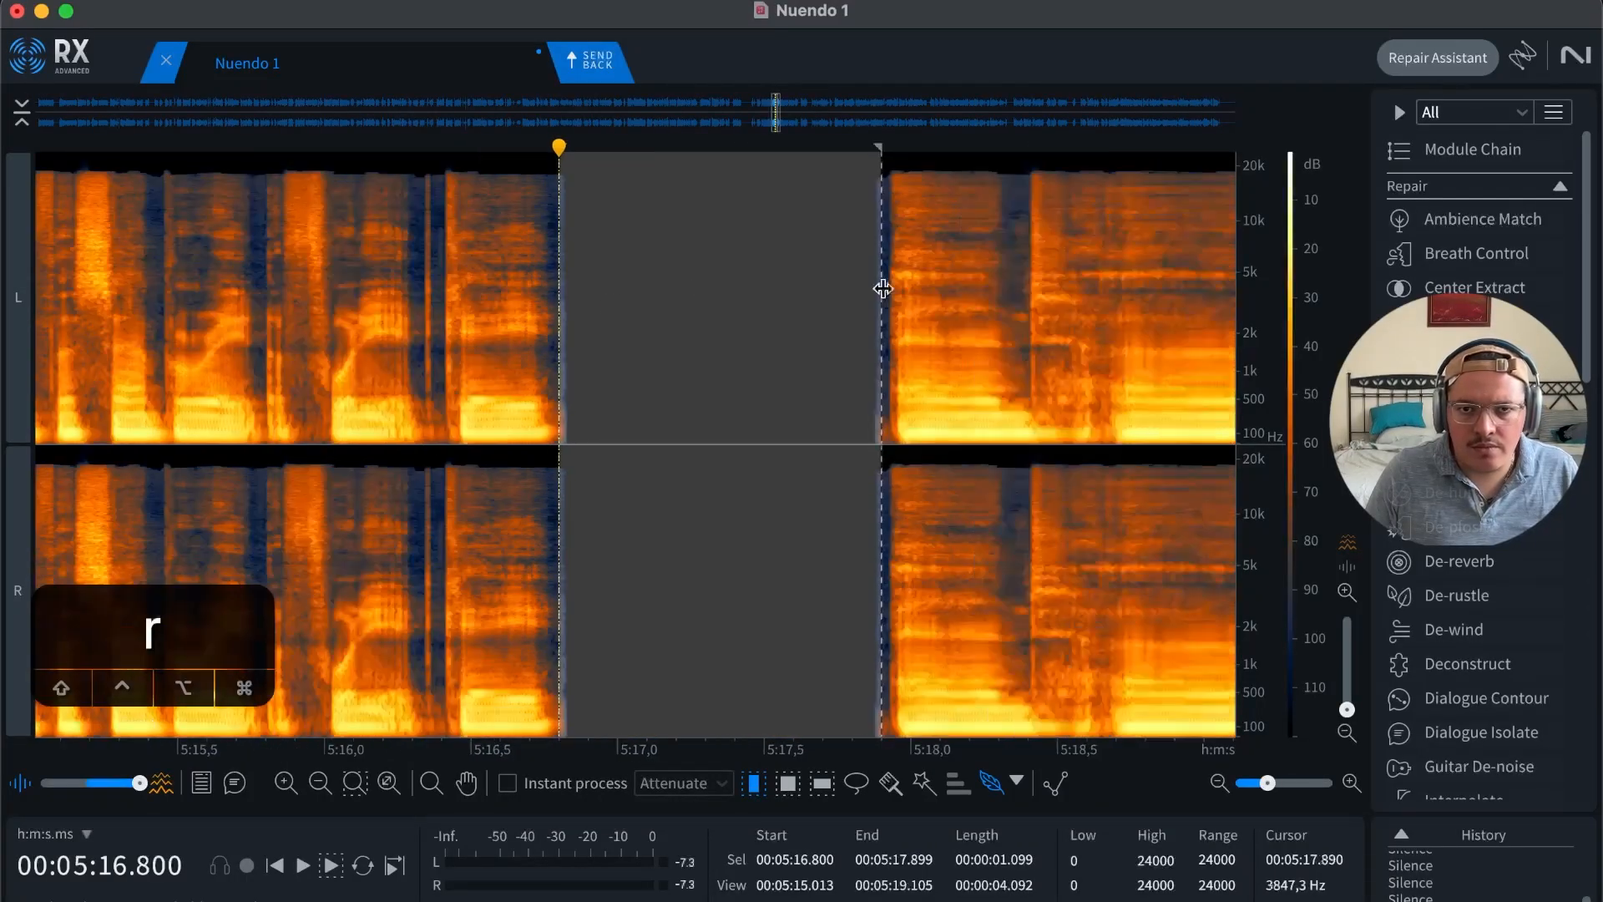
# Step: Audition the recording from 5:17.736 onwards, then again from 5:25.130, to find the next breath
pyautogui.press('1')
pyautogui.click(833, 302)
pyautogui.press('space')
pyautogui.press('r')
pyautogui.press('r')
pyautogui.press('r')
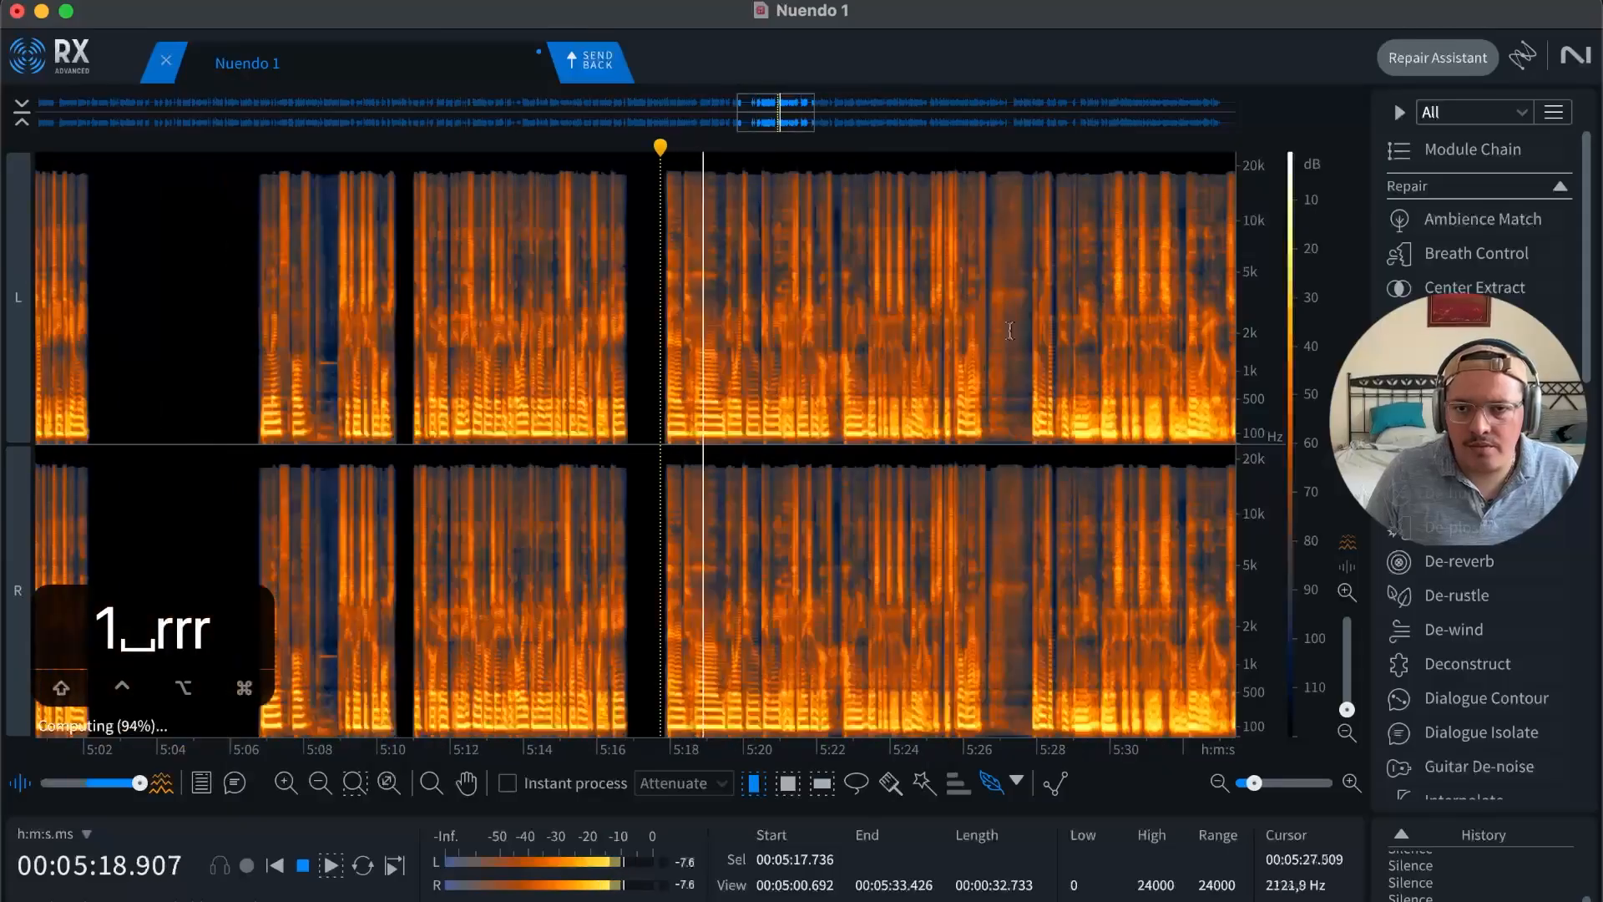
pyautogui.click(979, 326)
pyautogui.press('t')
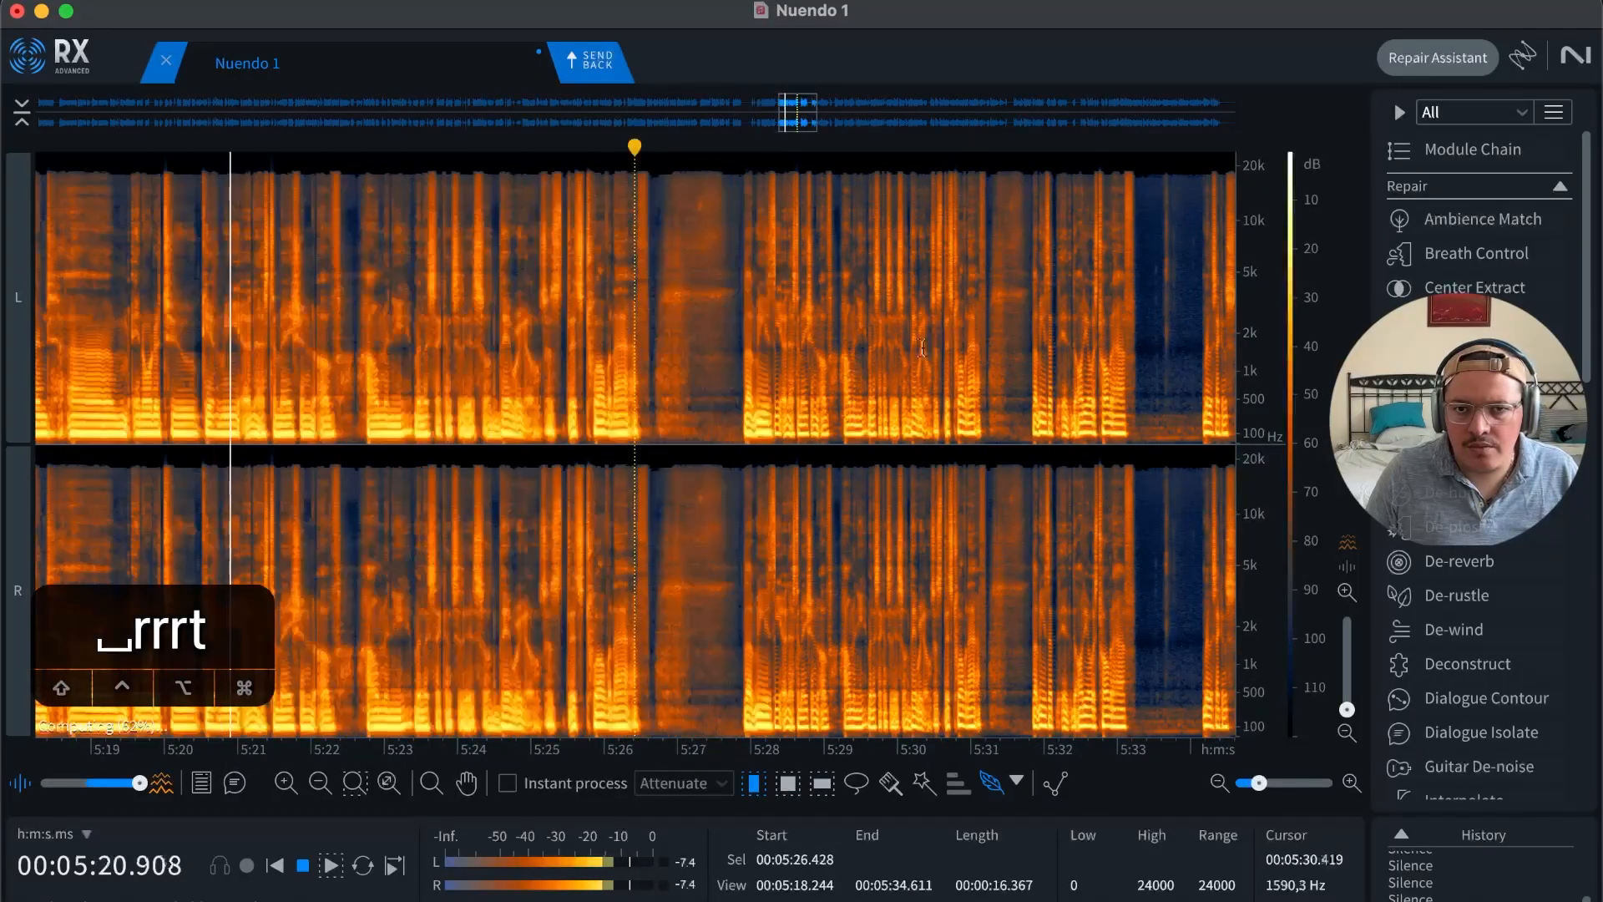
pyautogui.press('t')
pyautogui.press('r')
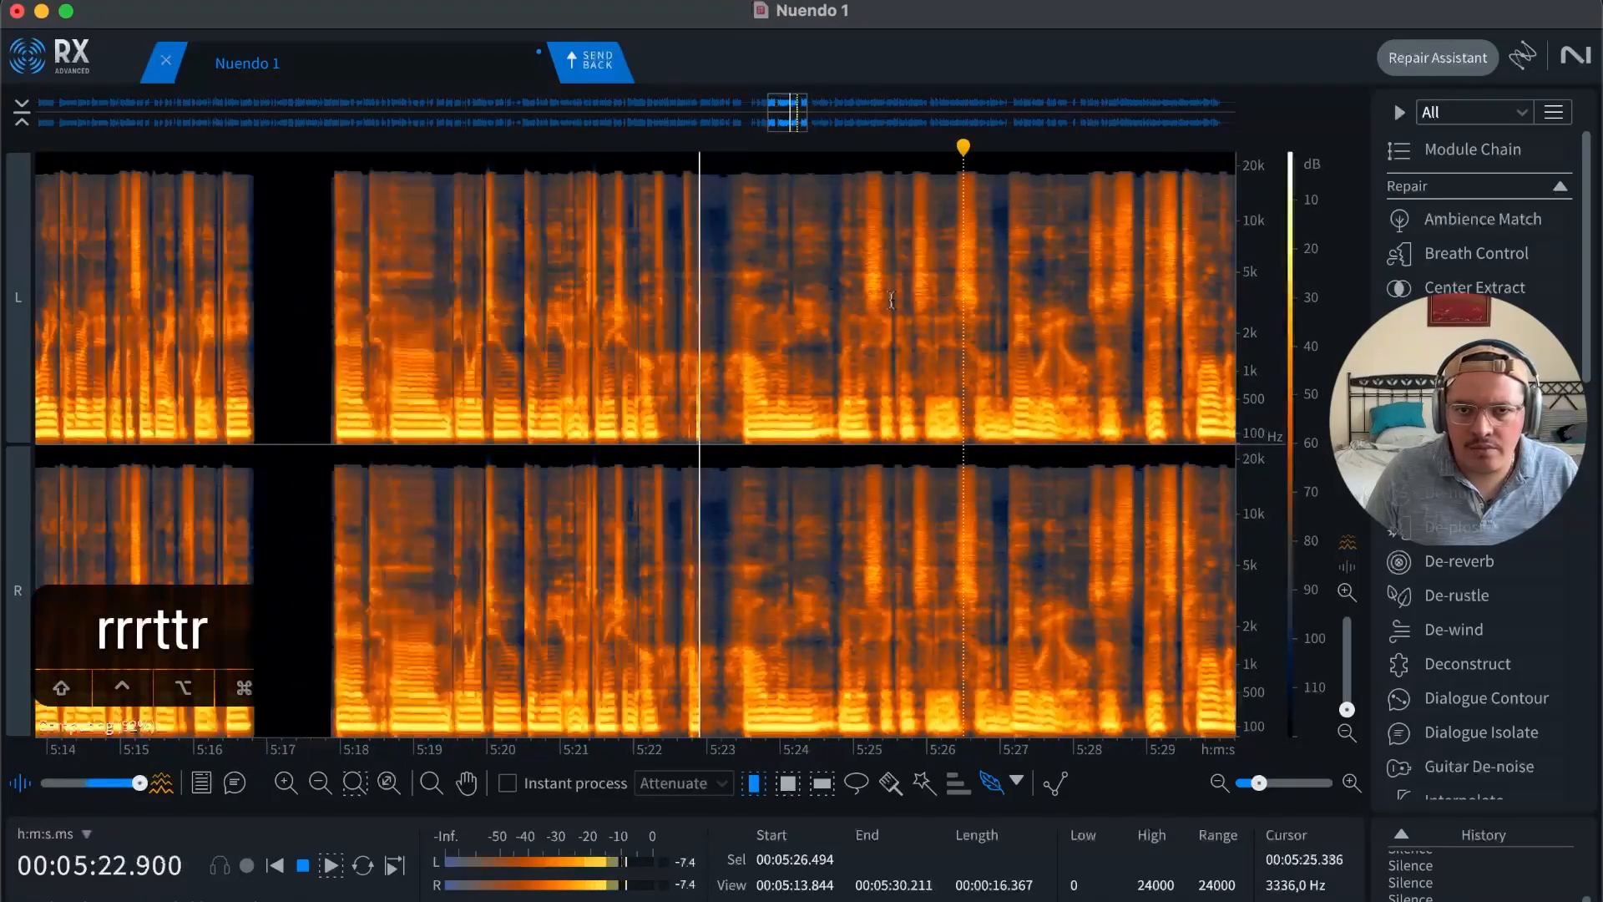
pyautogui.click(860, 350)
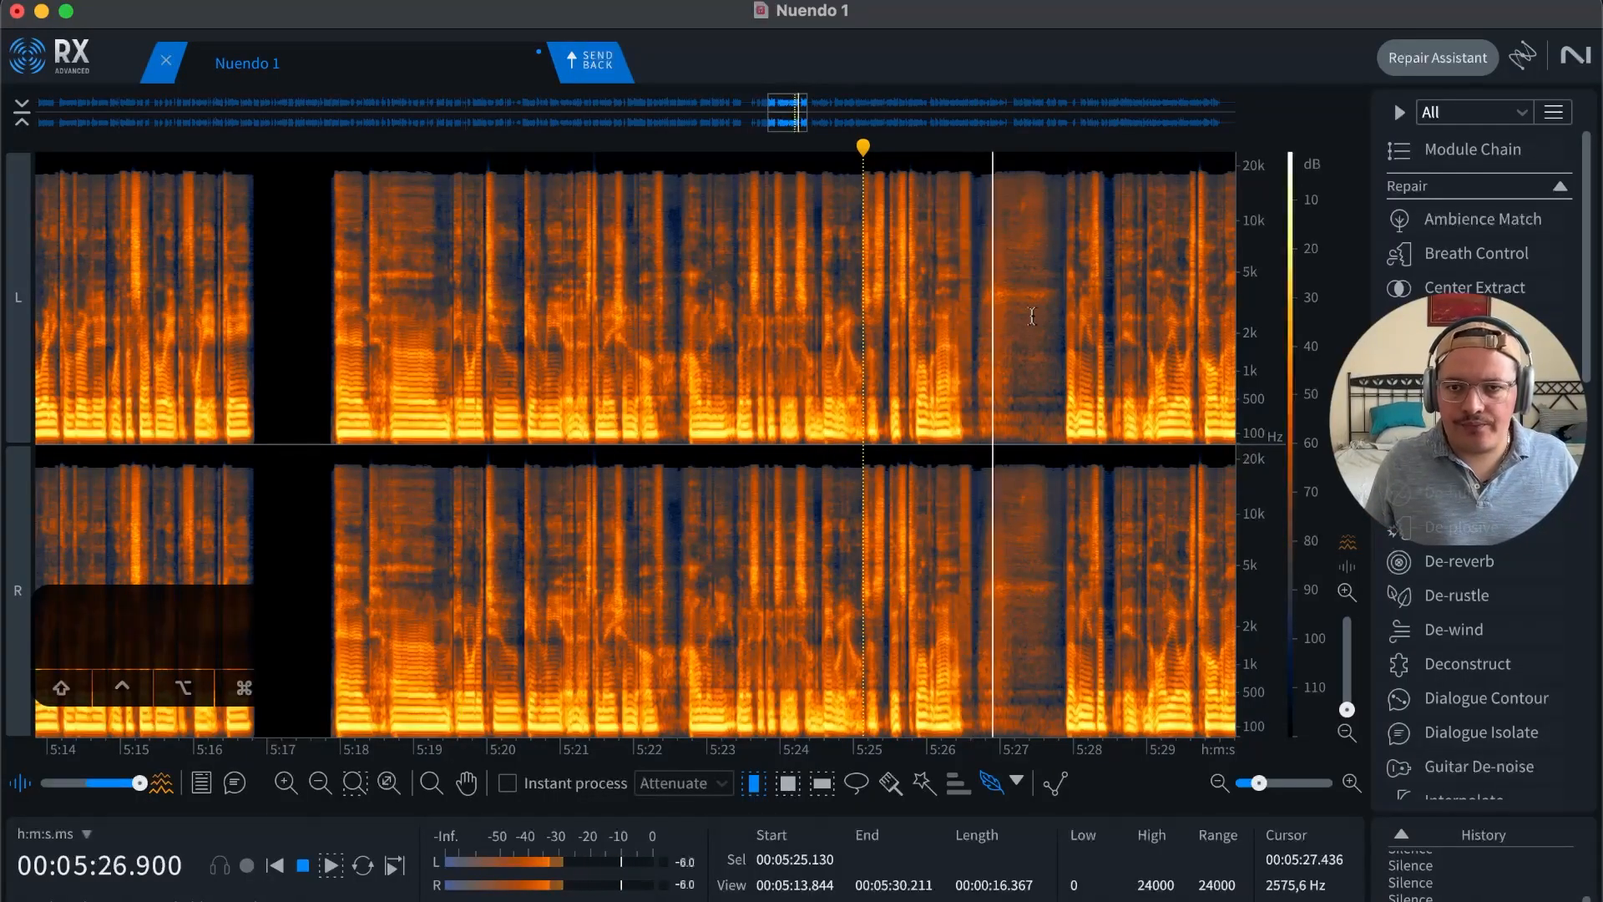
# Step: Silence the breath from about 5:26.7 to 5:27.9 and resume playback from 5:27.788
pyautogui.press('t')
pyautogui.press('t')
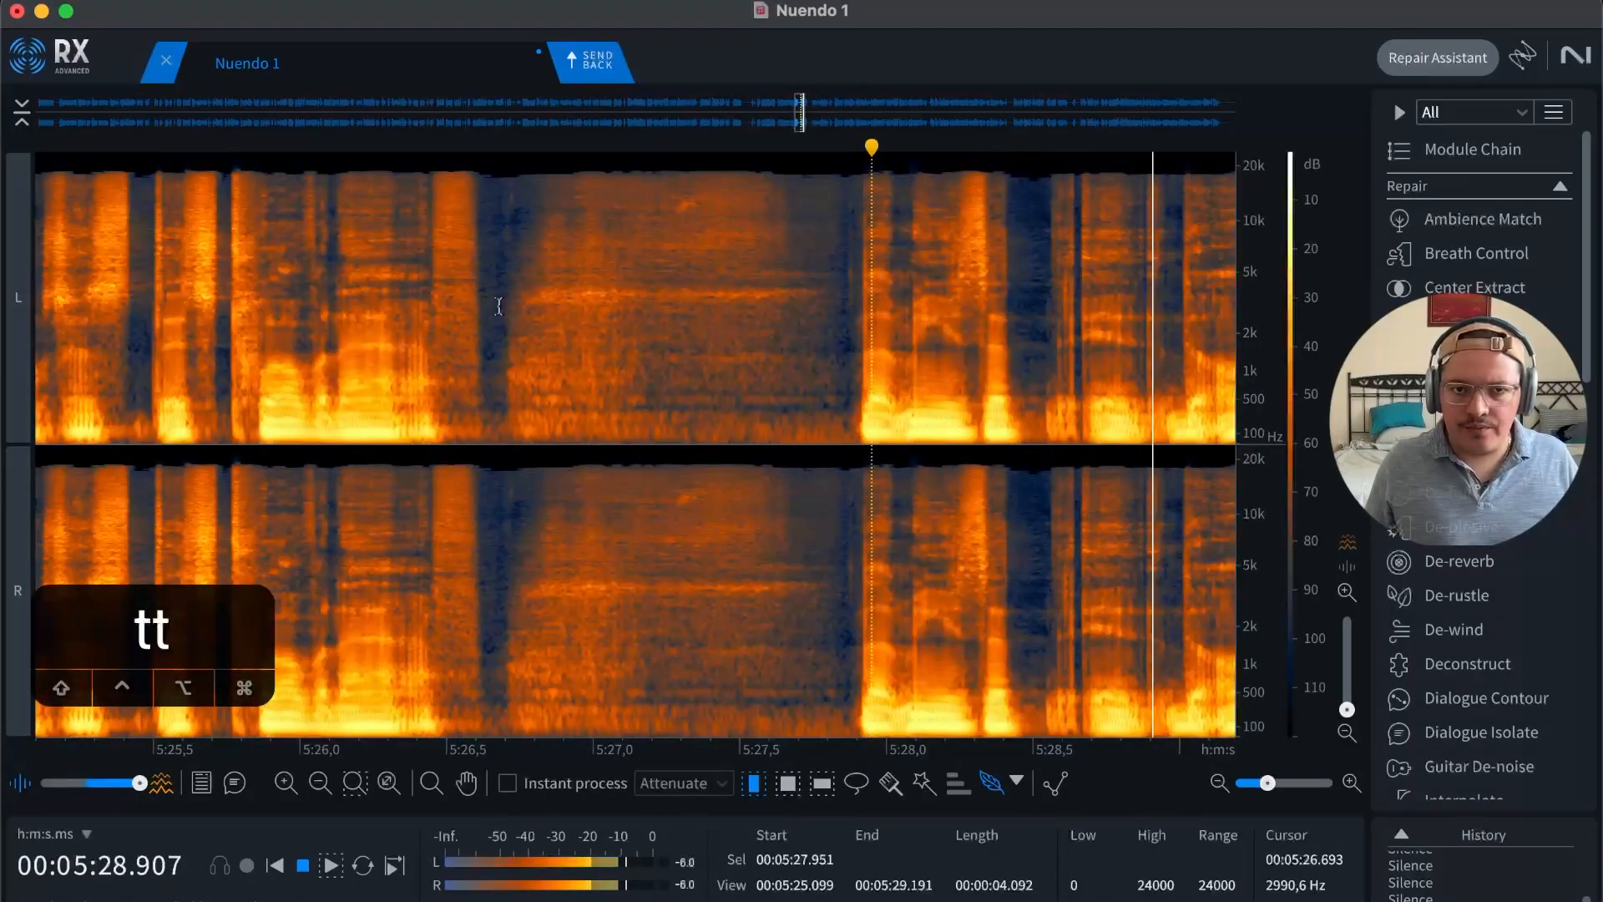
pyautogui.press('r')
pyautogui.press('r')
pyautogui.click(342, 298)
pyautogui.press('space')
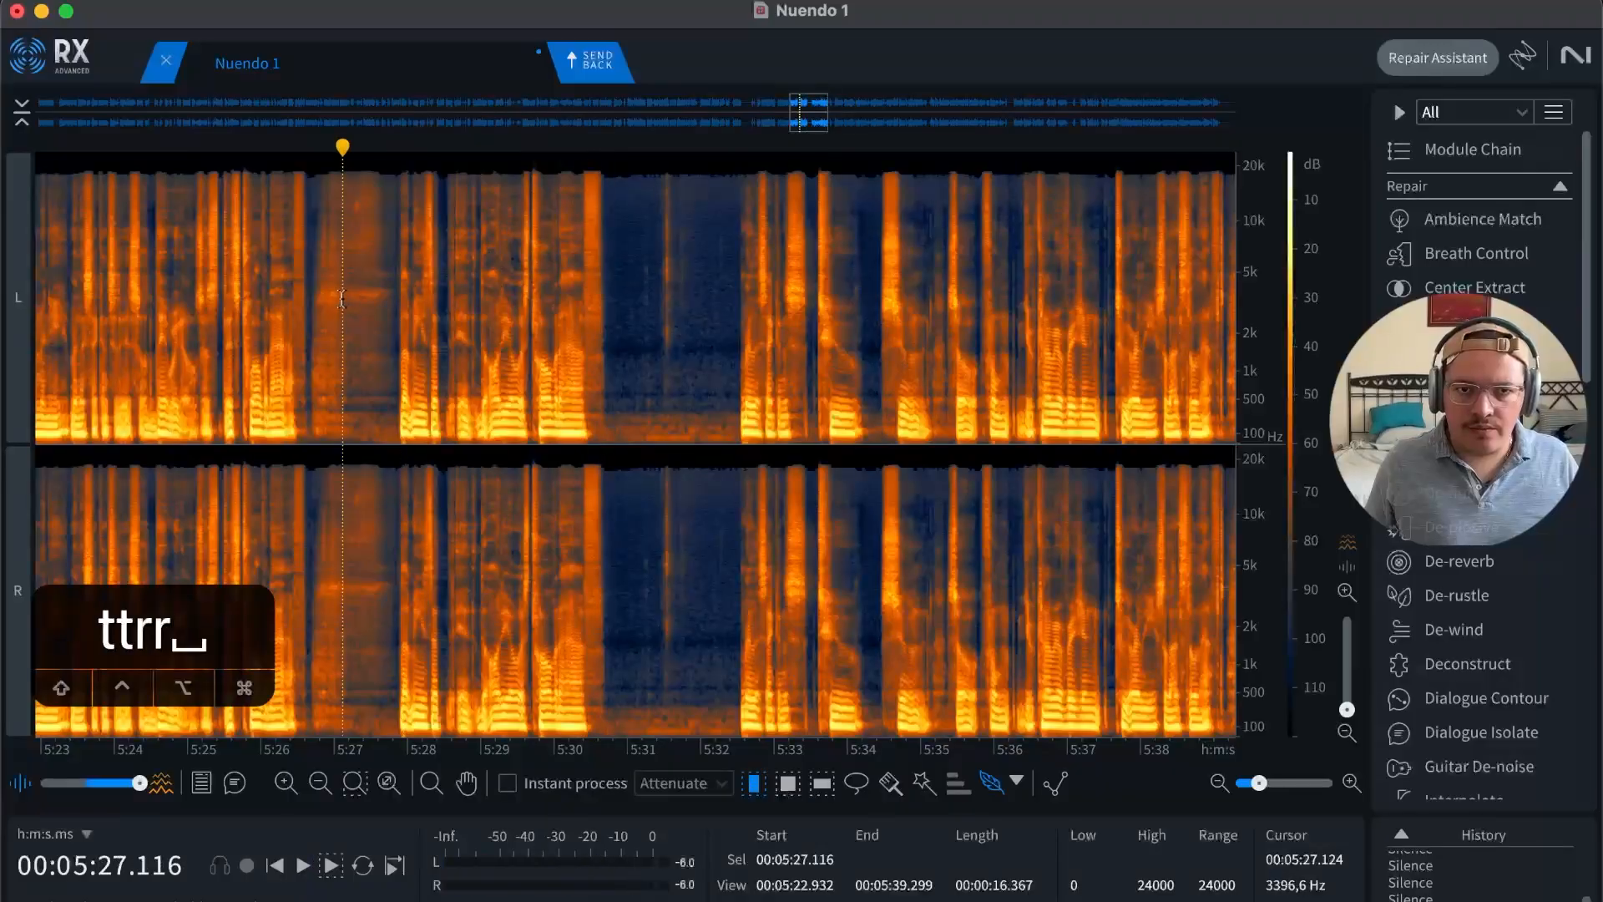
pyautogui.press('t')
pyautogui.press('t')
pyautogui.moveTo(499, 280); pyautogui.dragTo(862, 265)
pyautogui.hotkey('shift', 's')
pyautogui.press('space')
pyautogui.press('r')
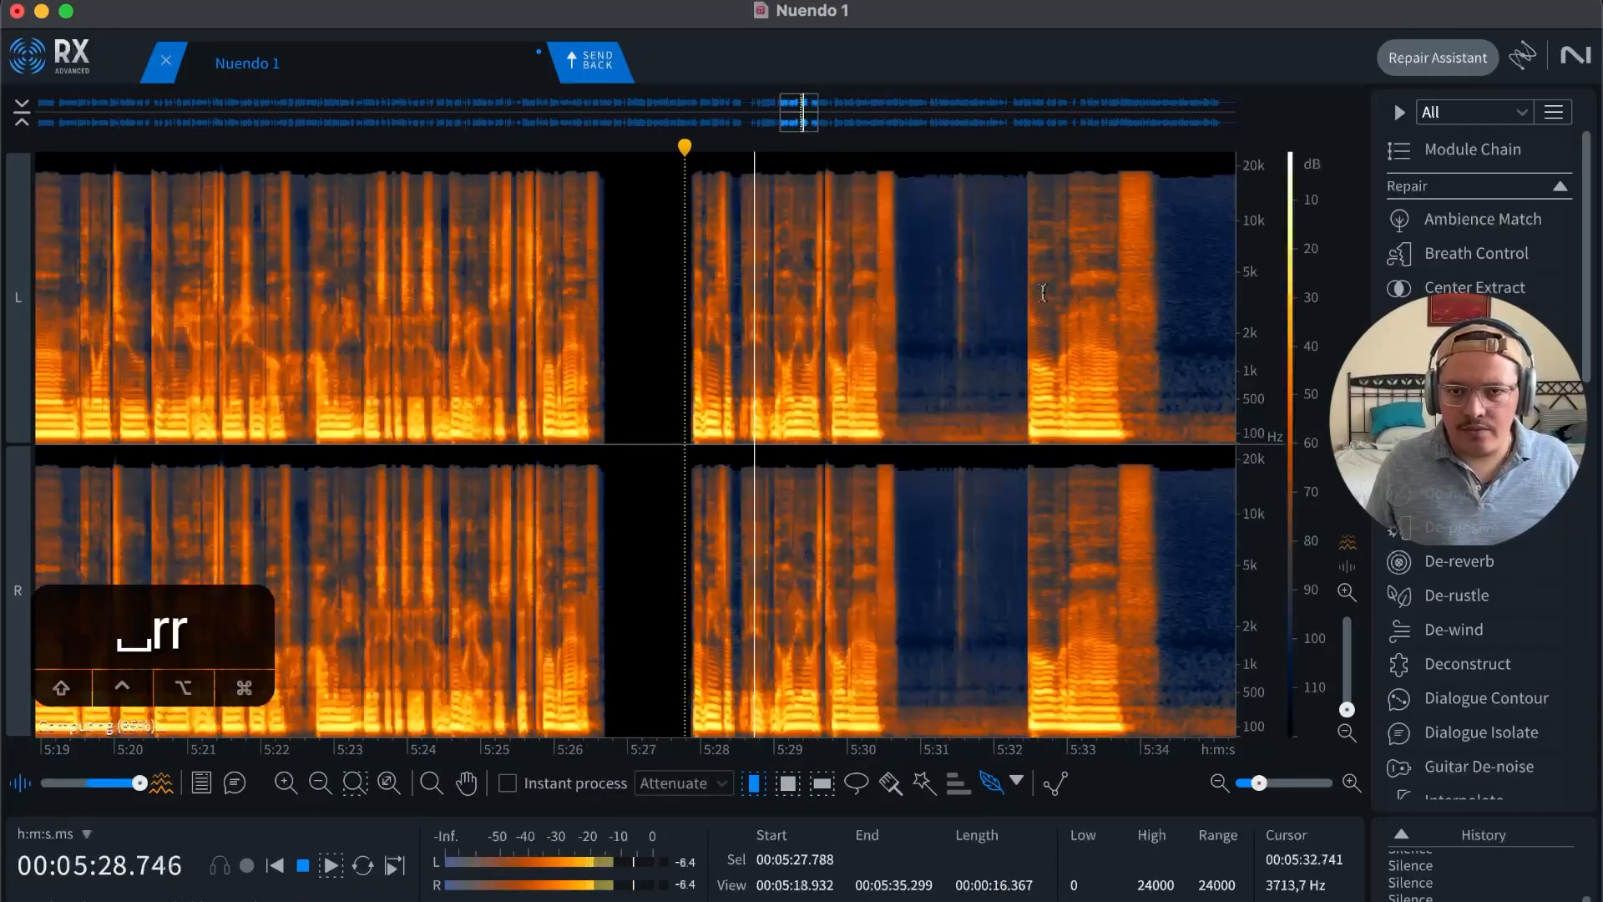
# Step: Silence the unwanted fragment from about 5:28.50 to 5:28.97 and resume playback from 5:28.909
pyautogui.press('space')
pyautogui.press('t')
pyautogui.press('t')
pyautogui.press('t')
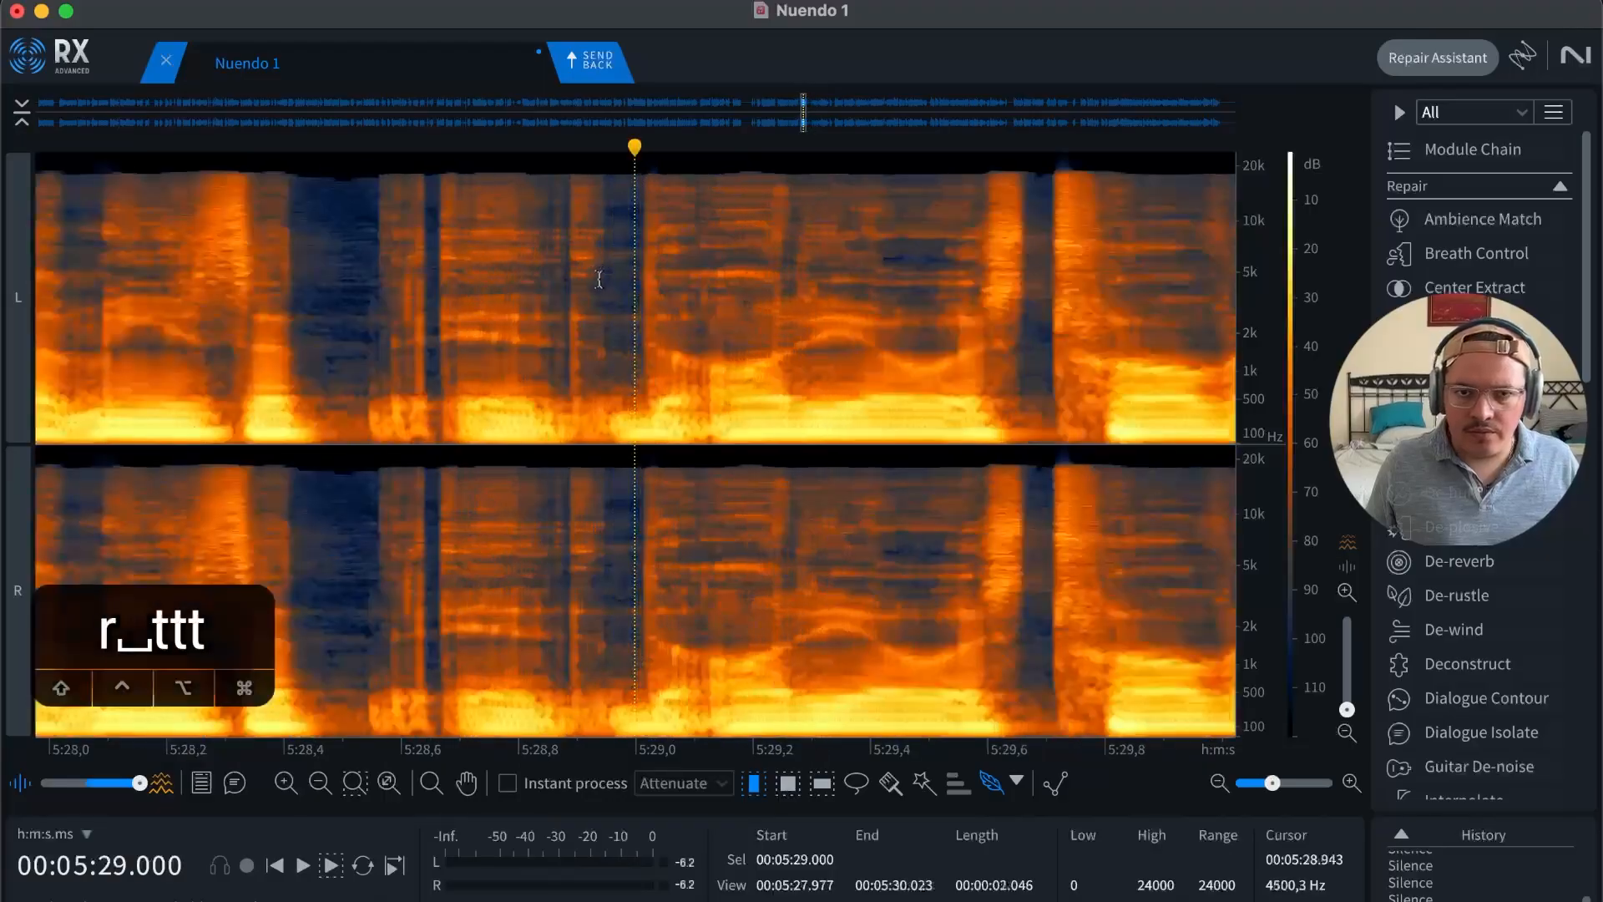
pyautogui.press('space')
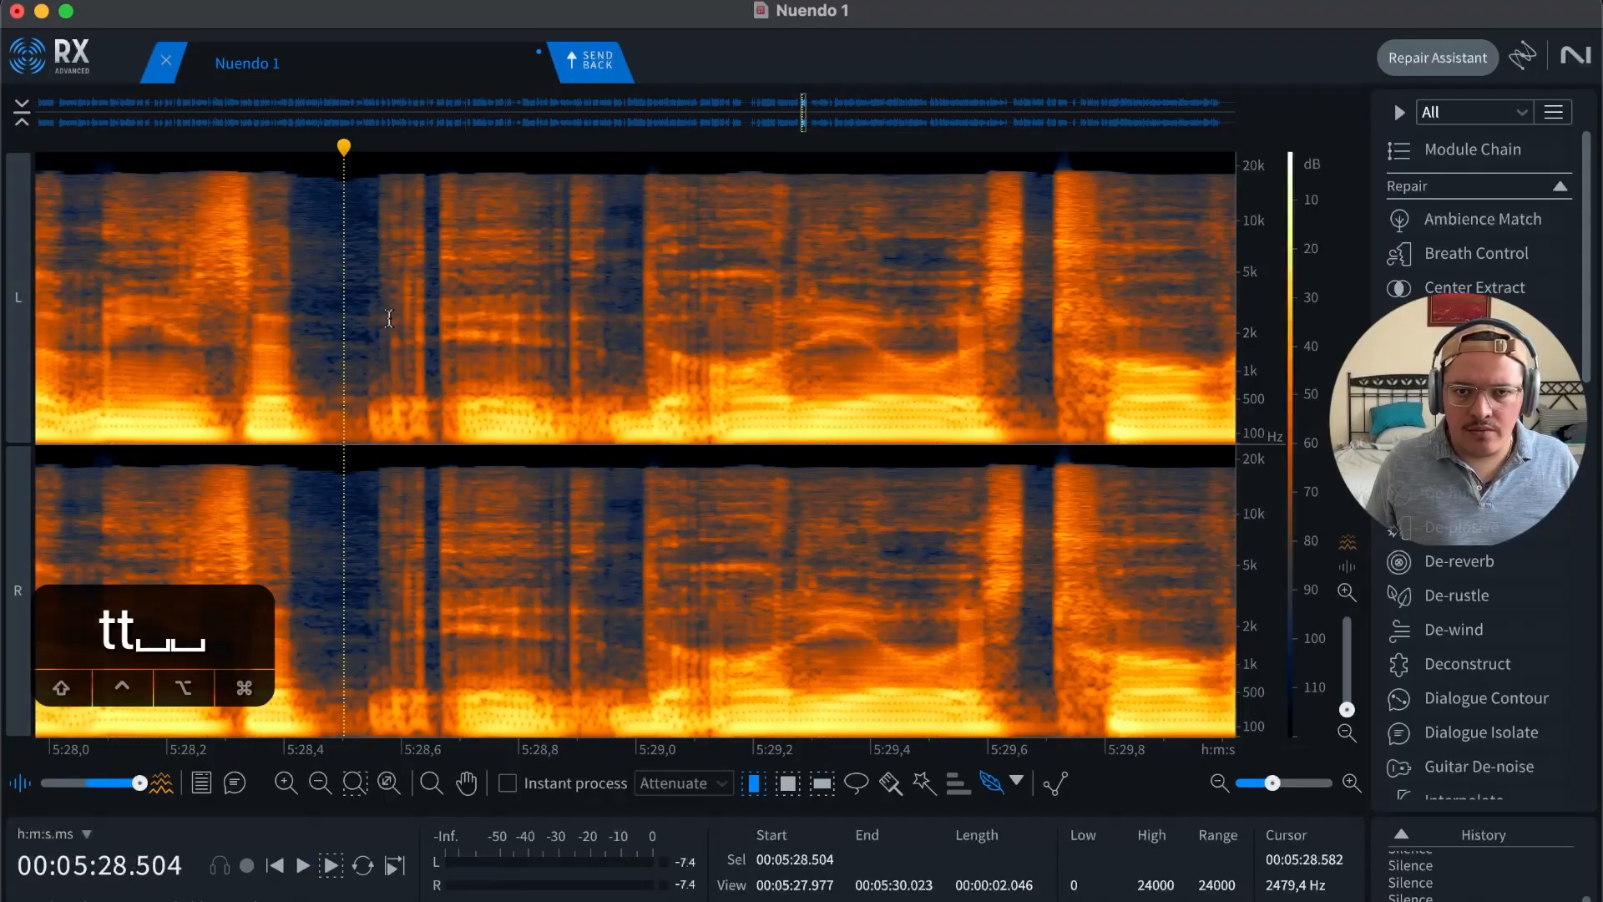
pyautogui.moveTo(332, 298); pyautogui.dragTo(620, 284)
pyautogui.press('BackSpace')
pyautogui.click(582, 300)
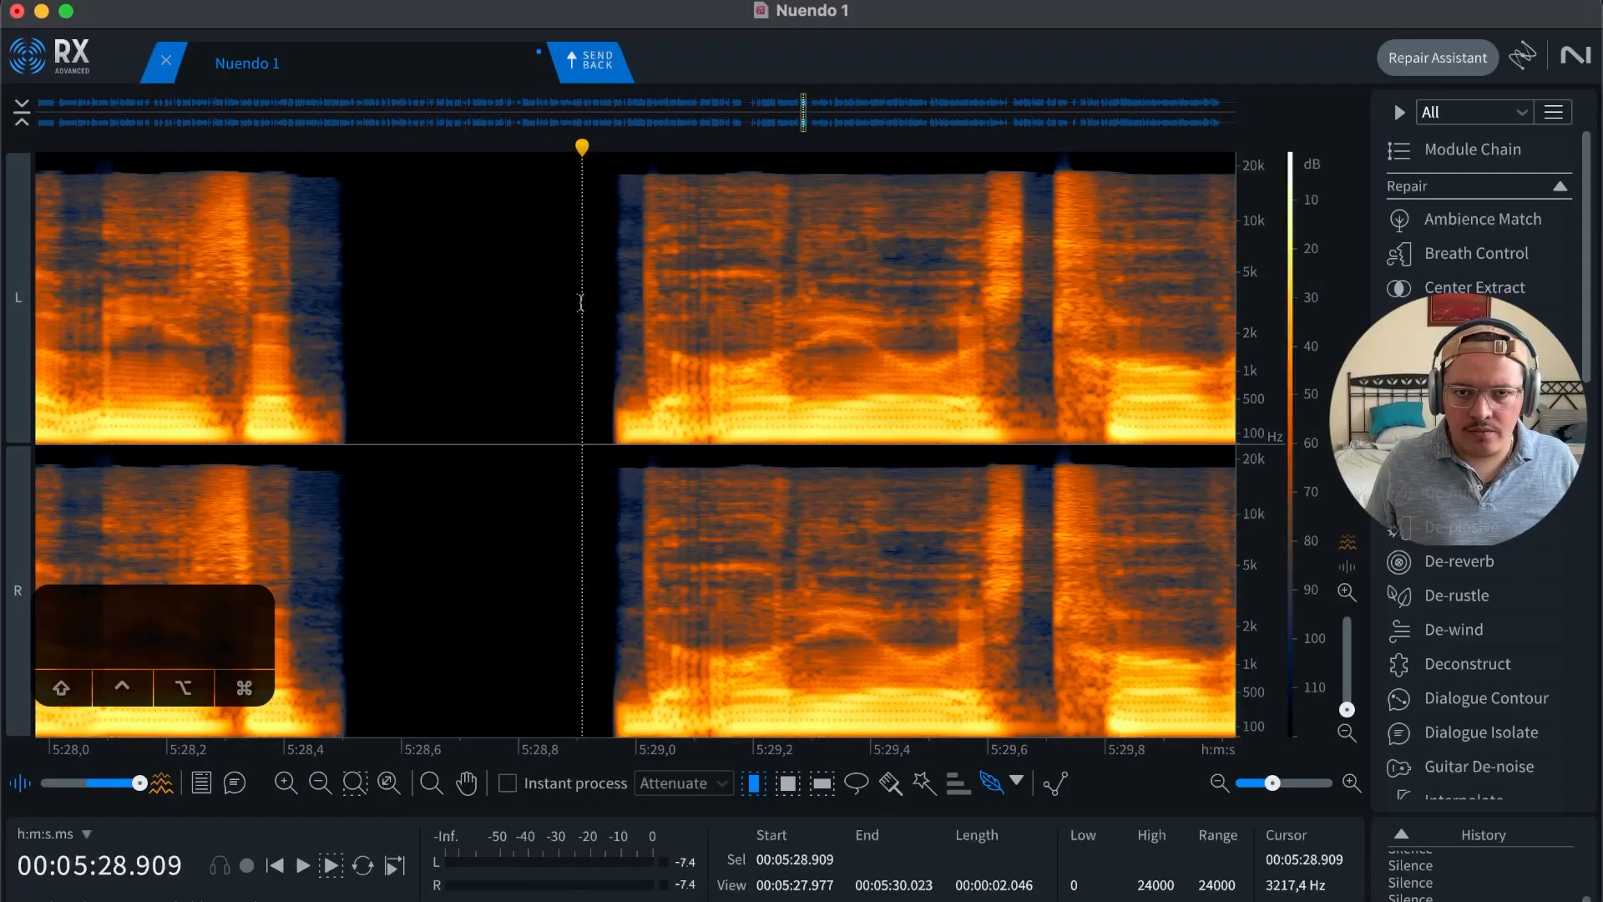
pyautogui.press('space')
# Step: Silence the noisy pause from about 5:30.7 to 5:32.5 and resume playback from 5:32.424
pyautogui.press('r')
pyautogui.press('r')
pyautogui.press('t')
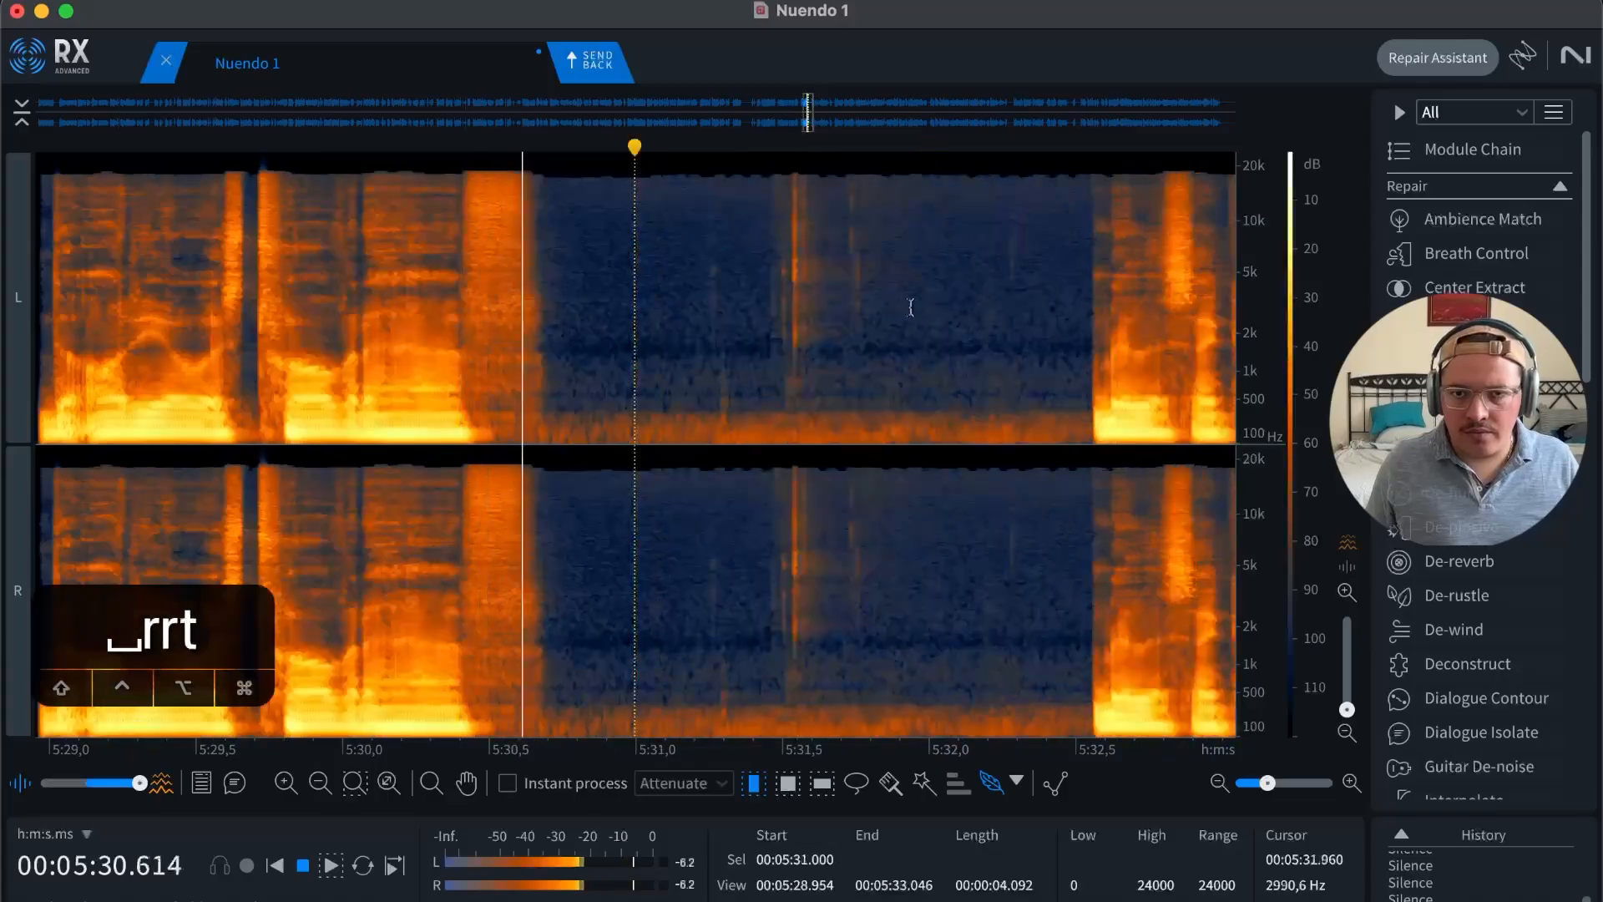
pyautogui.press('r')
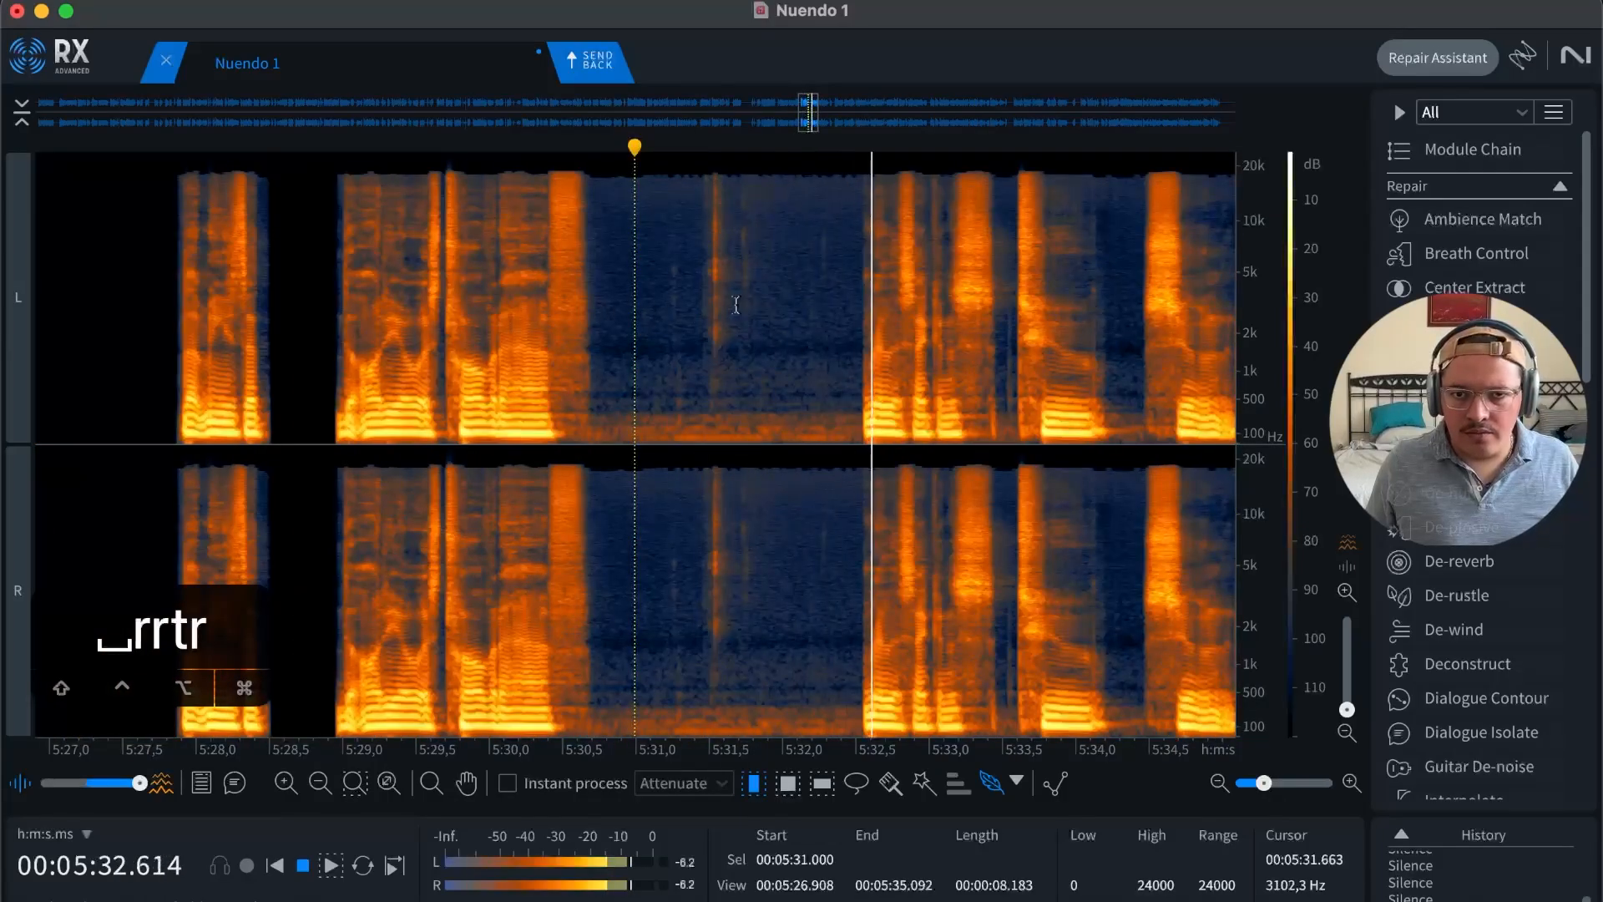
pyautogui.press('t')
pyautogui.press('r')
pyautogui.press('r')
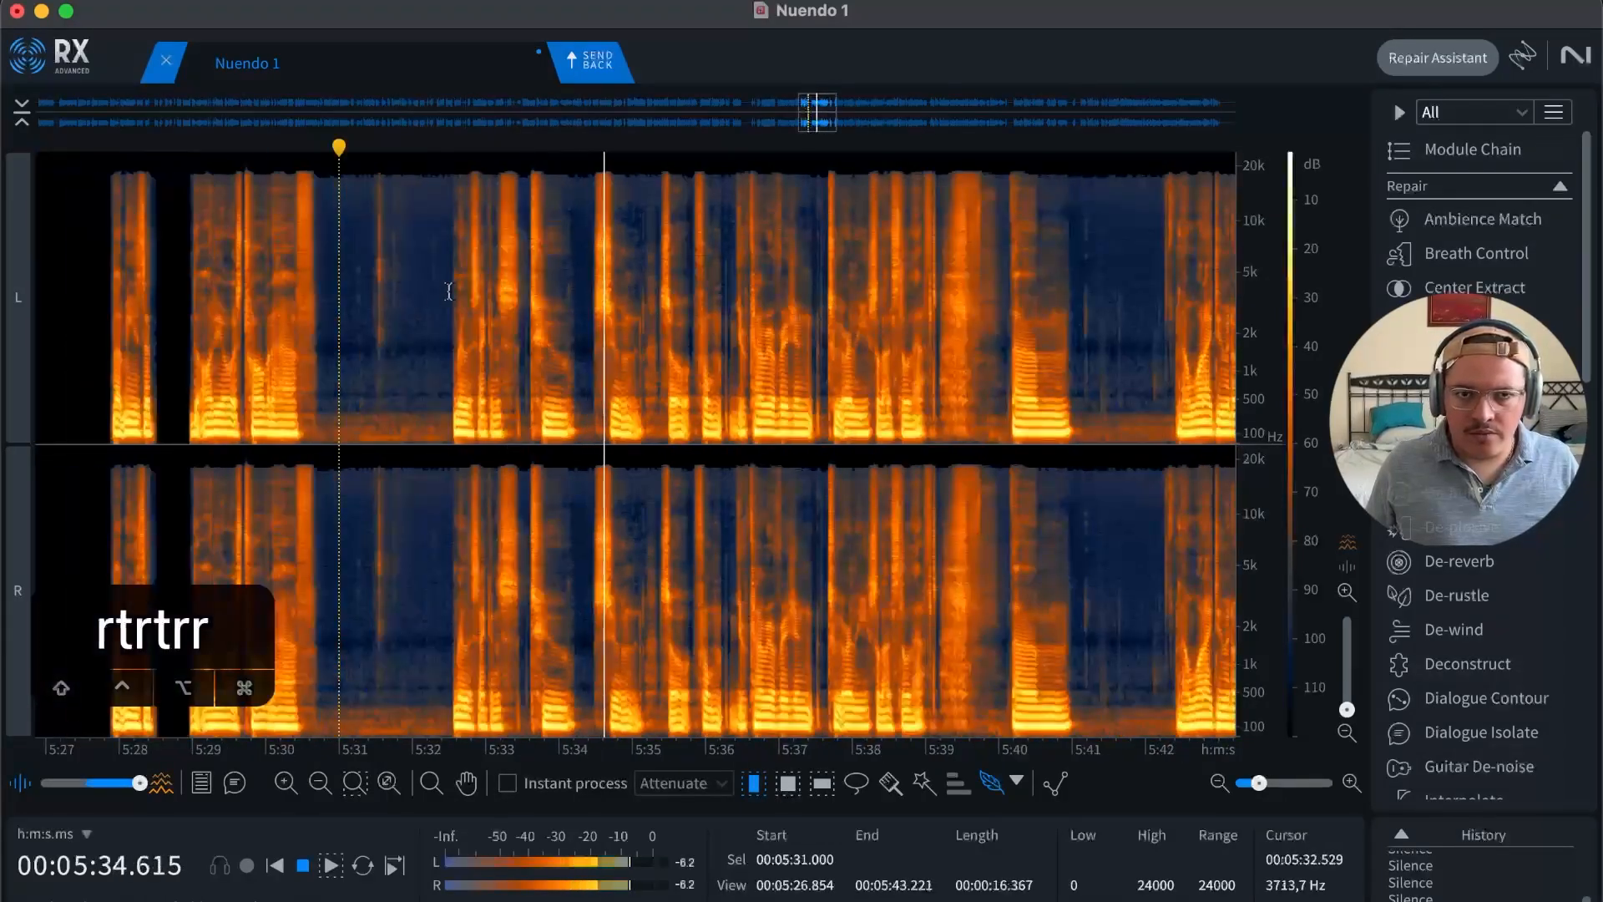
pyautogui.press('space')
pyautogui.click(399, 311)
pyautogui.press('t')
pyautogui.press('t')
pyautogui.moveTo(413, 313); pyautogui.dragTo(882, 274)
pyautogui.hotkey('shift', 's')
pyautogui.press('space')
# Step: Apply Mouth De-click to the clicks from 5:34.973 to 5:35.247 and resume playback
pyautogui.press('r')
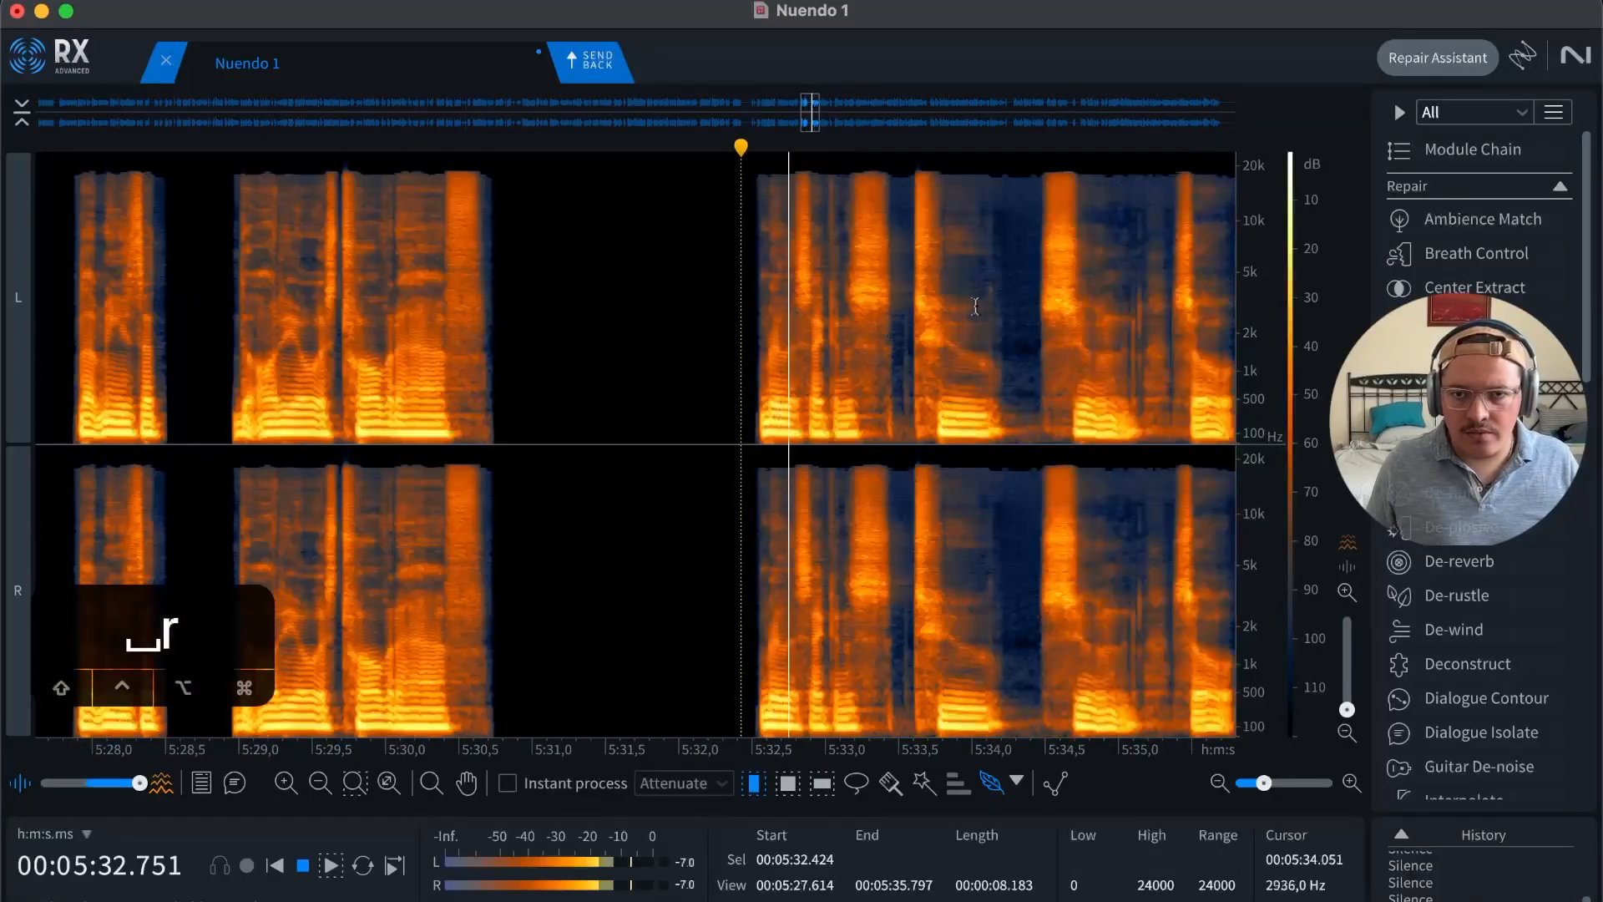
pyautogui.press('r')
pyautogui.press('t')
pyautogui.press('t')
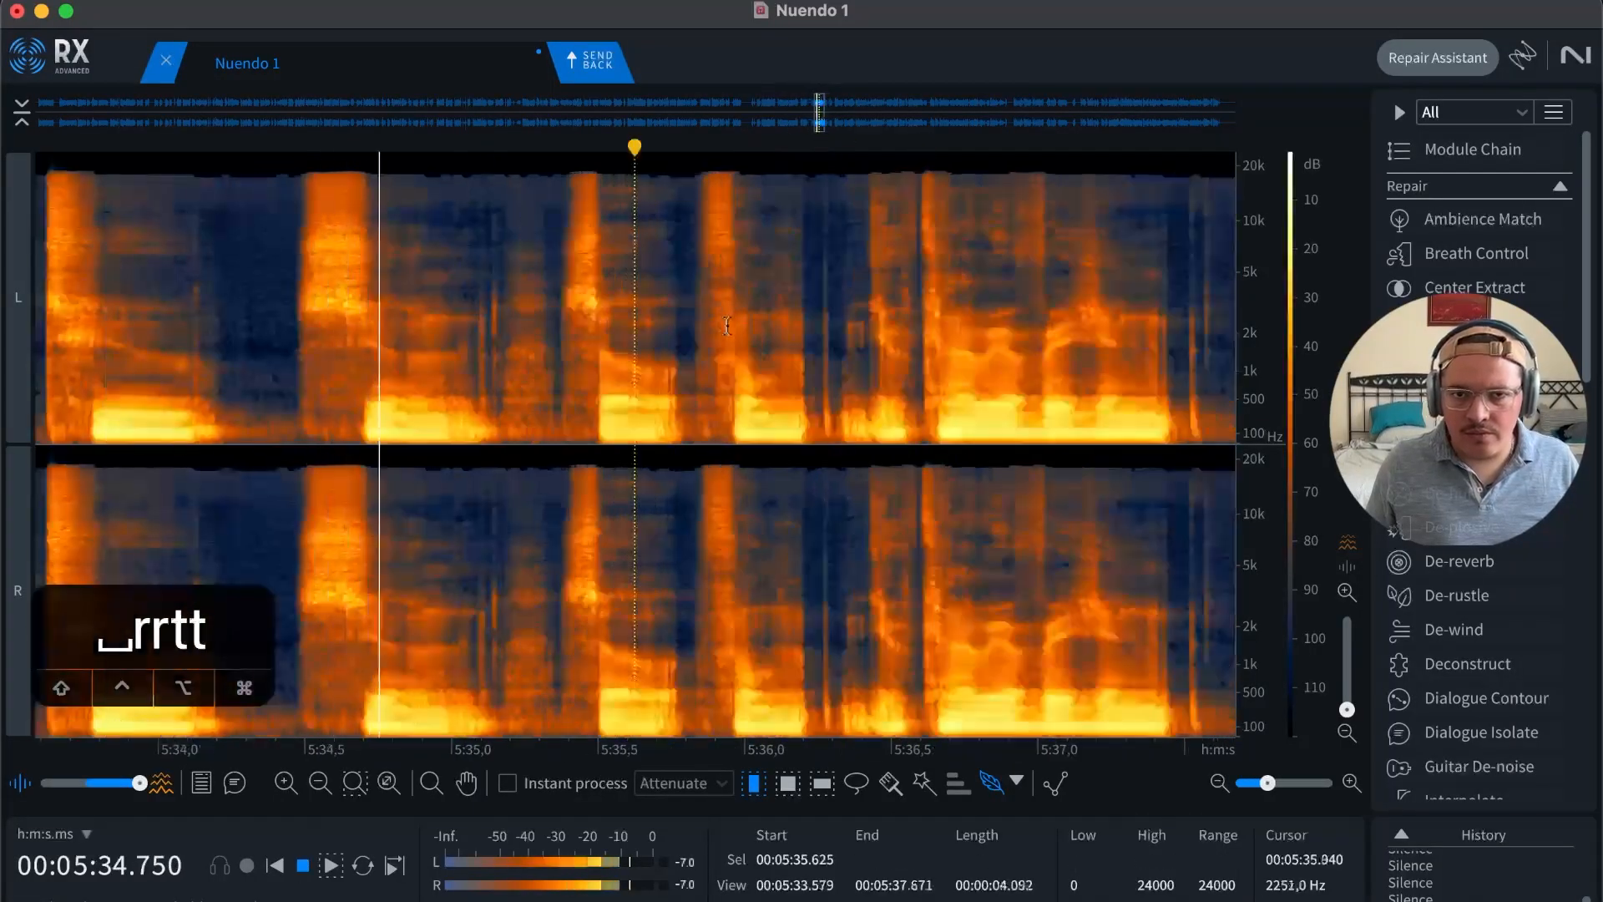
pyautogui.press('space')
pyautogui.press('m')
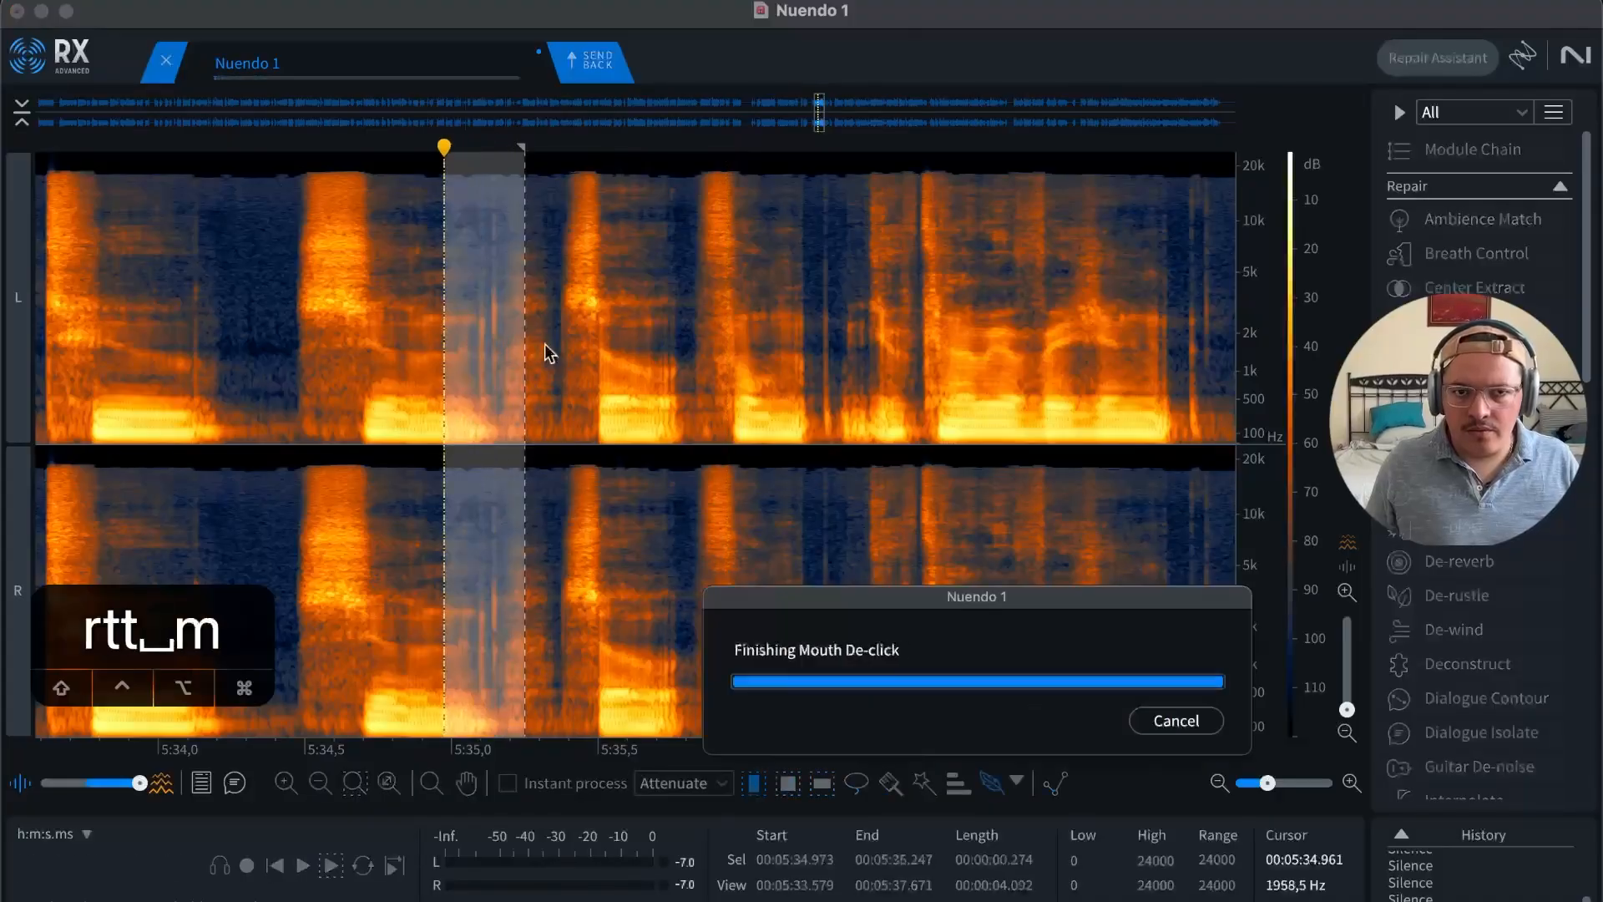
pyautogui.press('space')
# Step: Silence the breath from 5:39.150 to 5:40.150
pyautogui.press('r')
pyautogui.press('r')
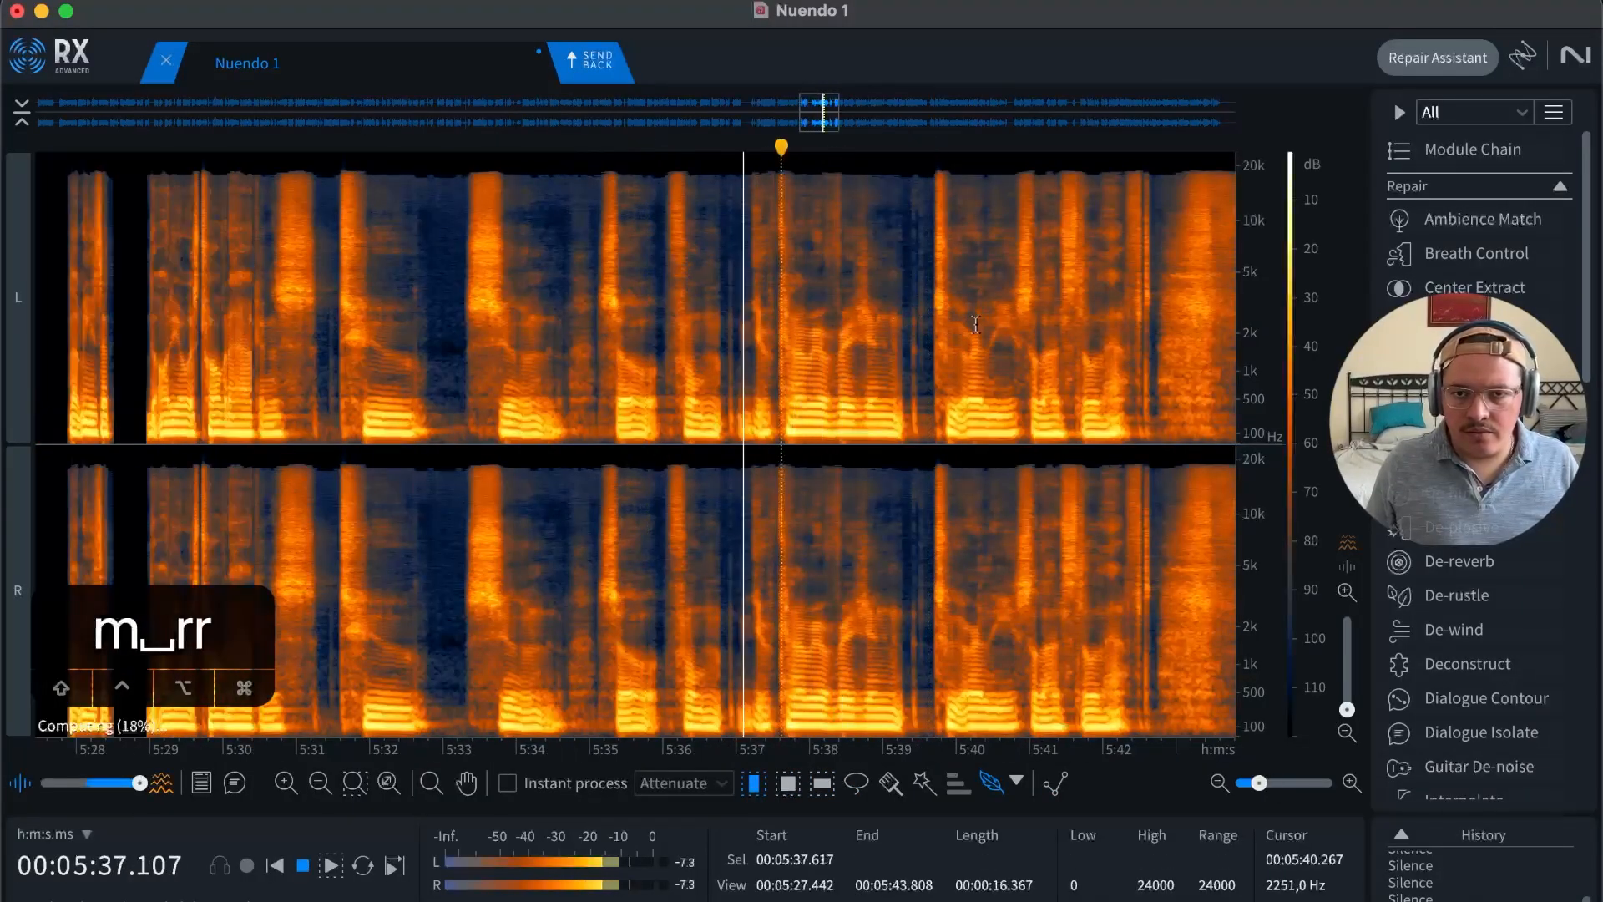
pyautogui.press('space')
pyautogui.click(898, 292)
pyautogui.press('t')
pyautogui.press('t')
pyautogui.press('t')
pyautogui.moveTo(798, 317); pyautogui.dragTo(792, 316)
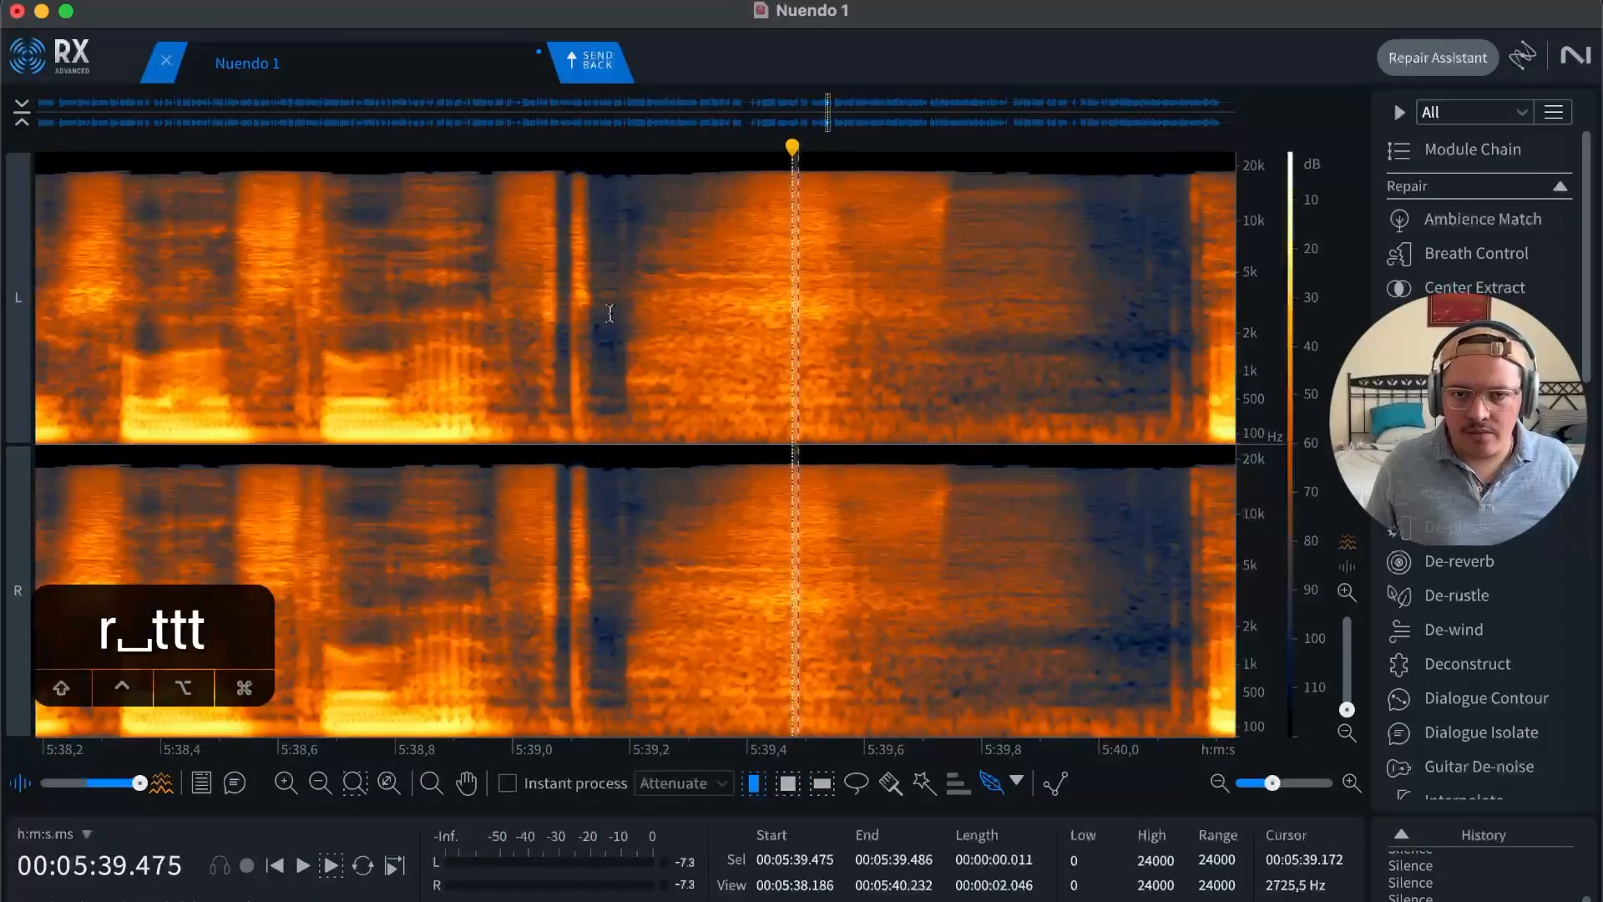
pyautogui.moveTo(610, 314); pyautogui.dragTo(1197, 287)
pyautogui.press('BackSpace')
pyautogui.press('r')
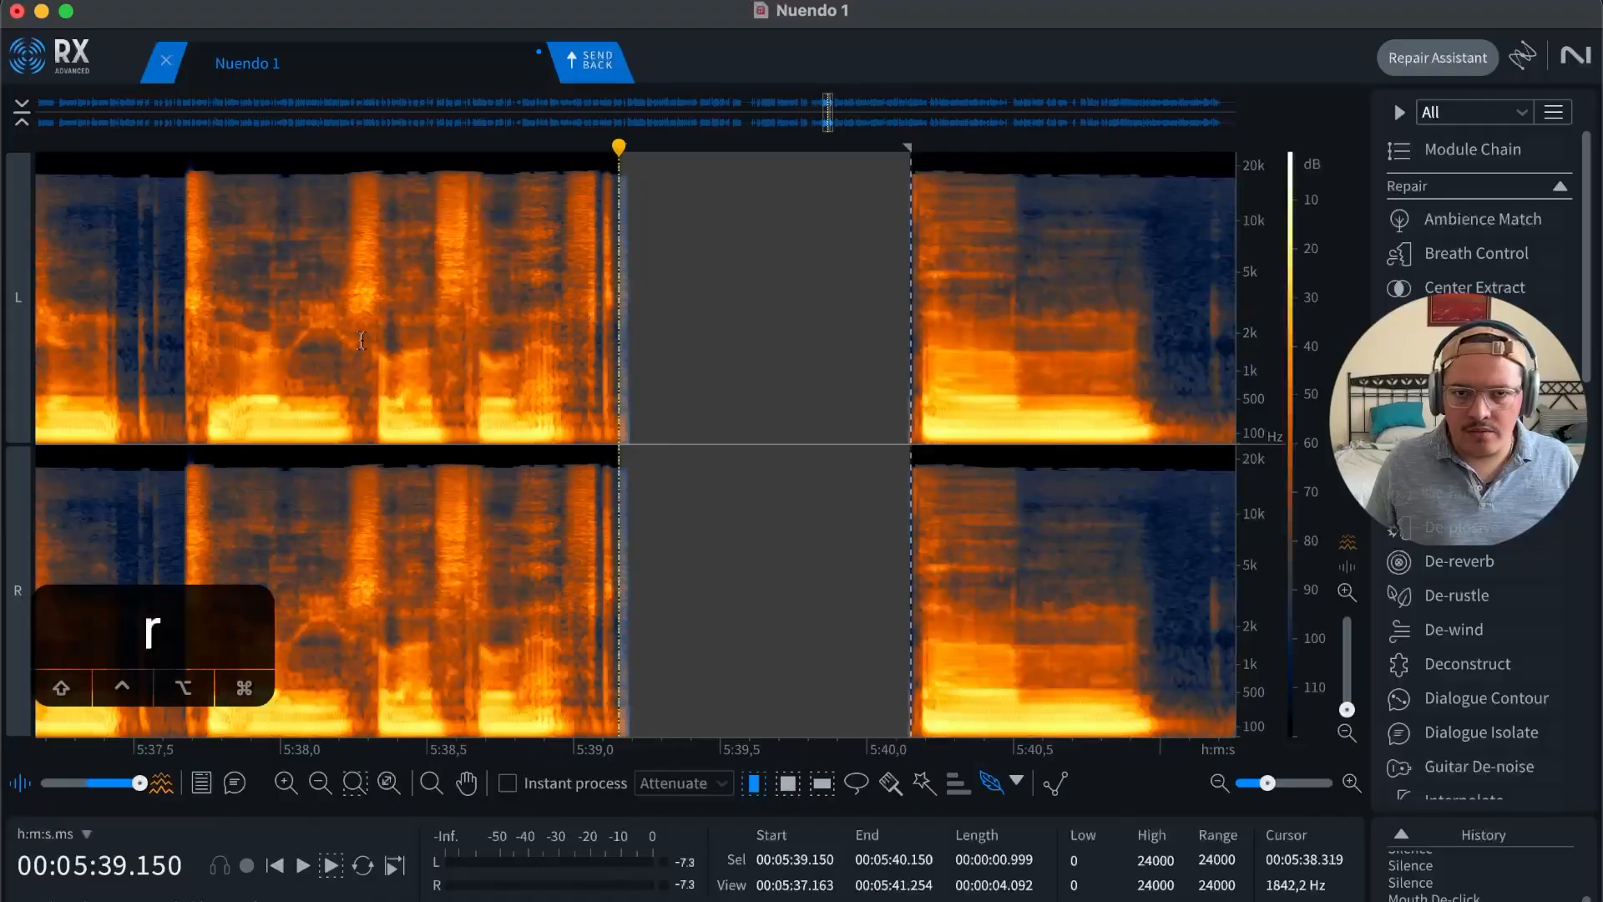
# Step: Audition the passage around the silenced breath from 5:38.191
pyautogui.click(338, 309)
pyautogui.press('space')
pyautogui.press('r')
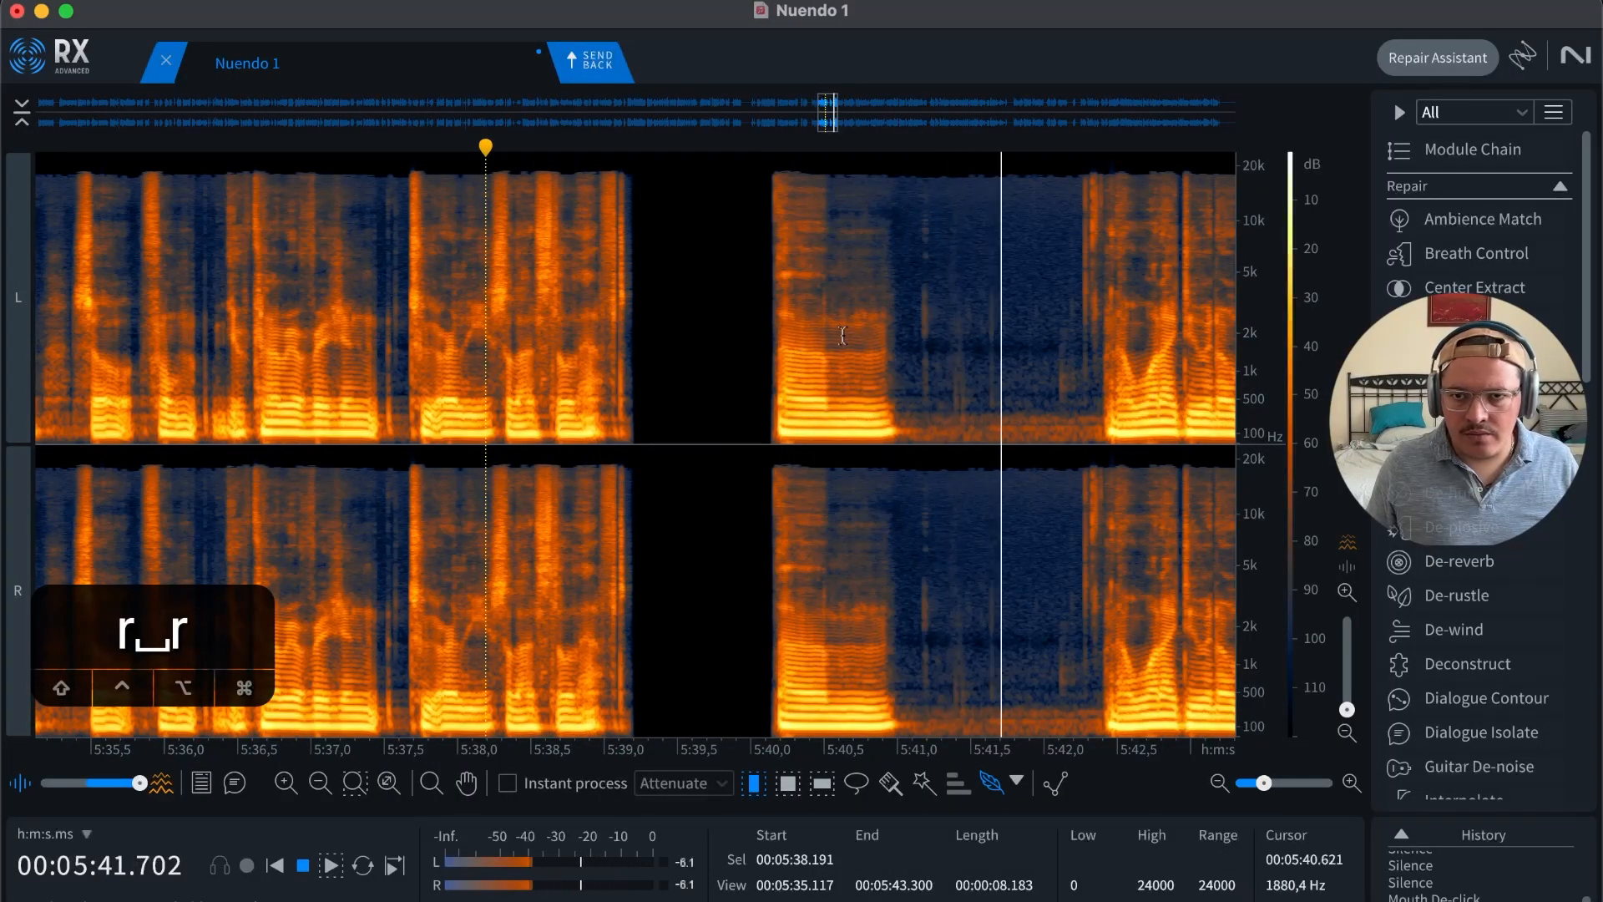
pyautogui.press('space')
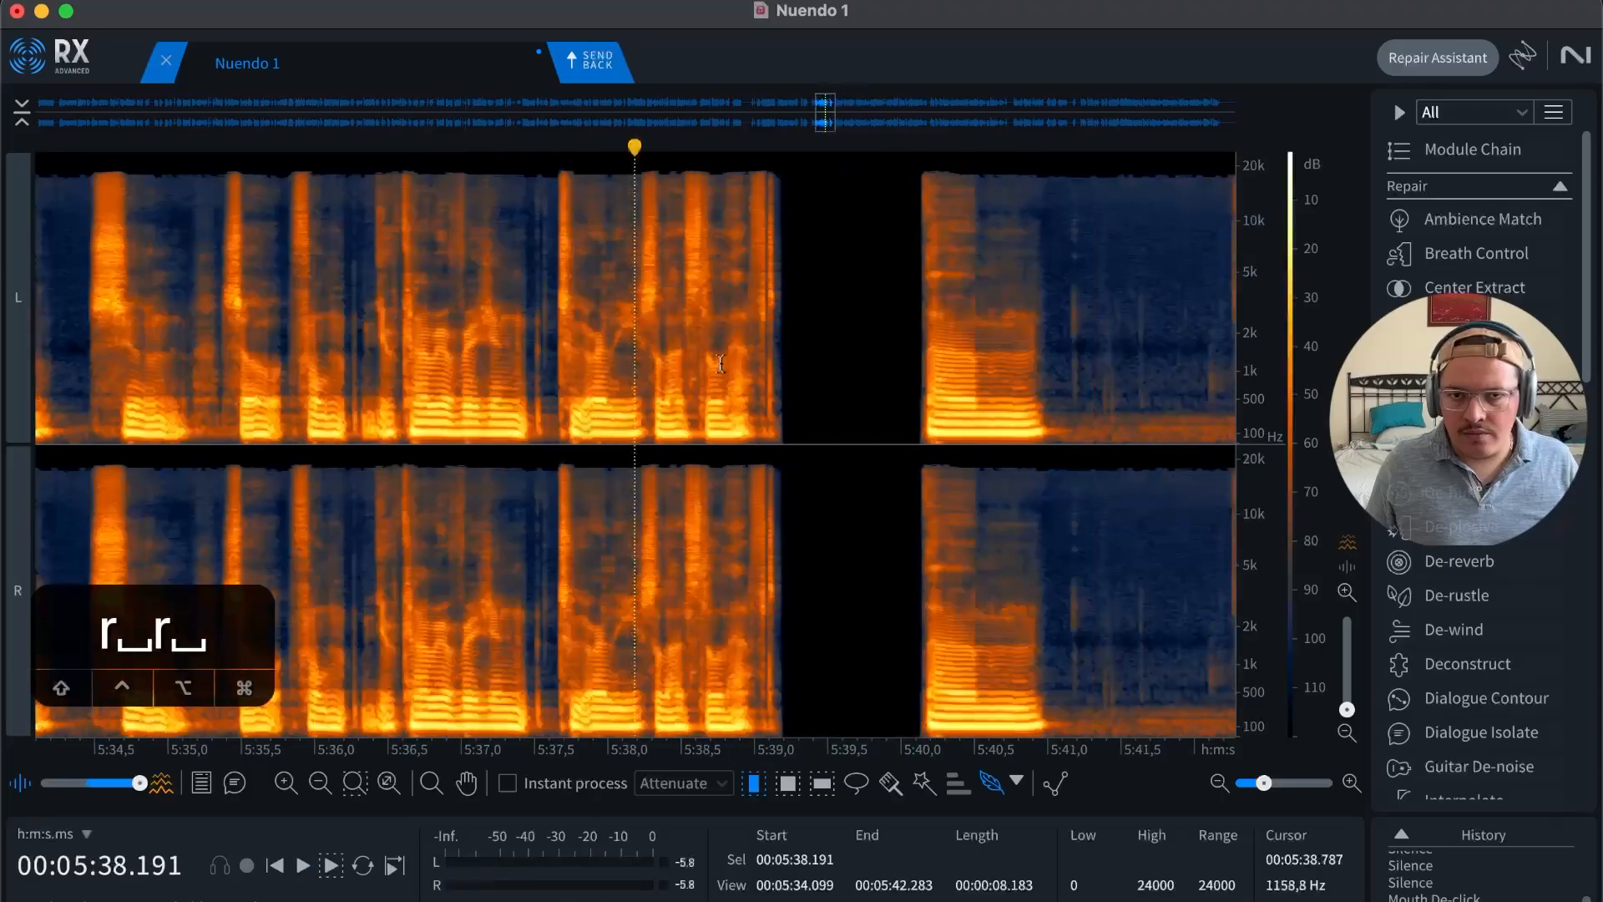
# Step: Silence the discarded sound and pause from 5:40.150 to 5:42.334
pyautogui.press('t')
pyautogui.moveTo(556, 326); pyautogui.dragTo(875, 325)
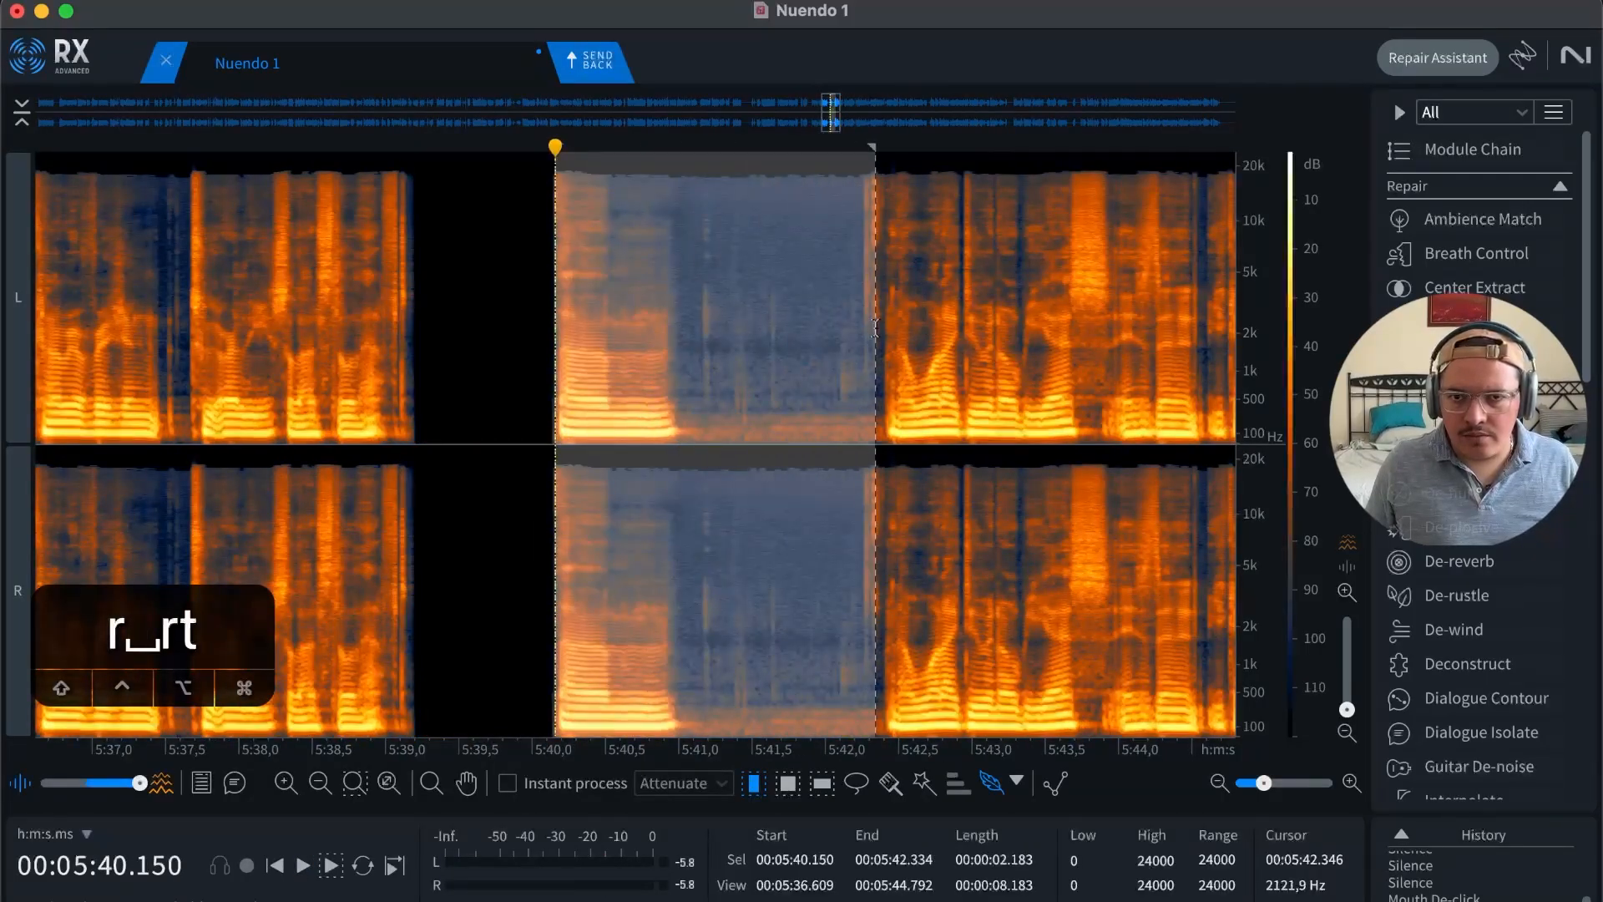
pyautogui.press('BackSpace')
pyautogui.click(746, 337)
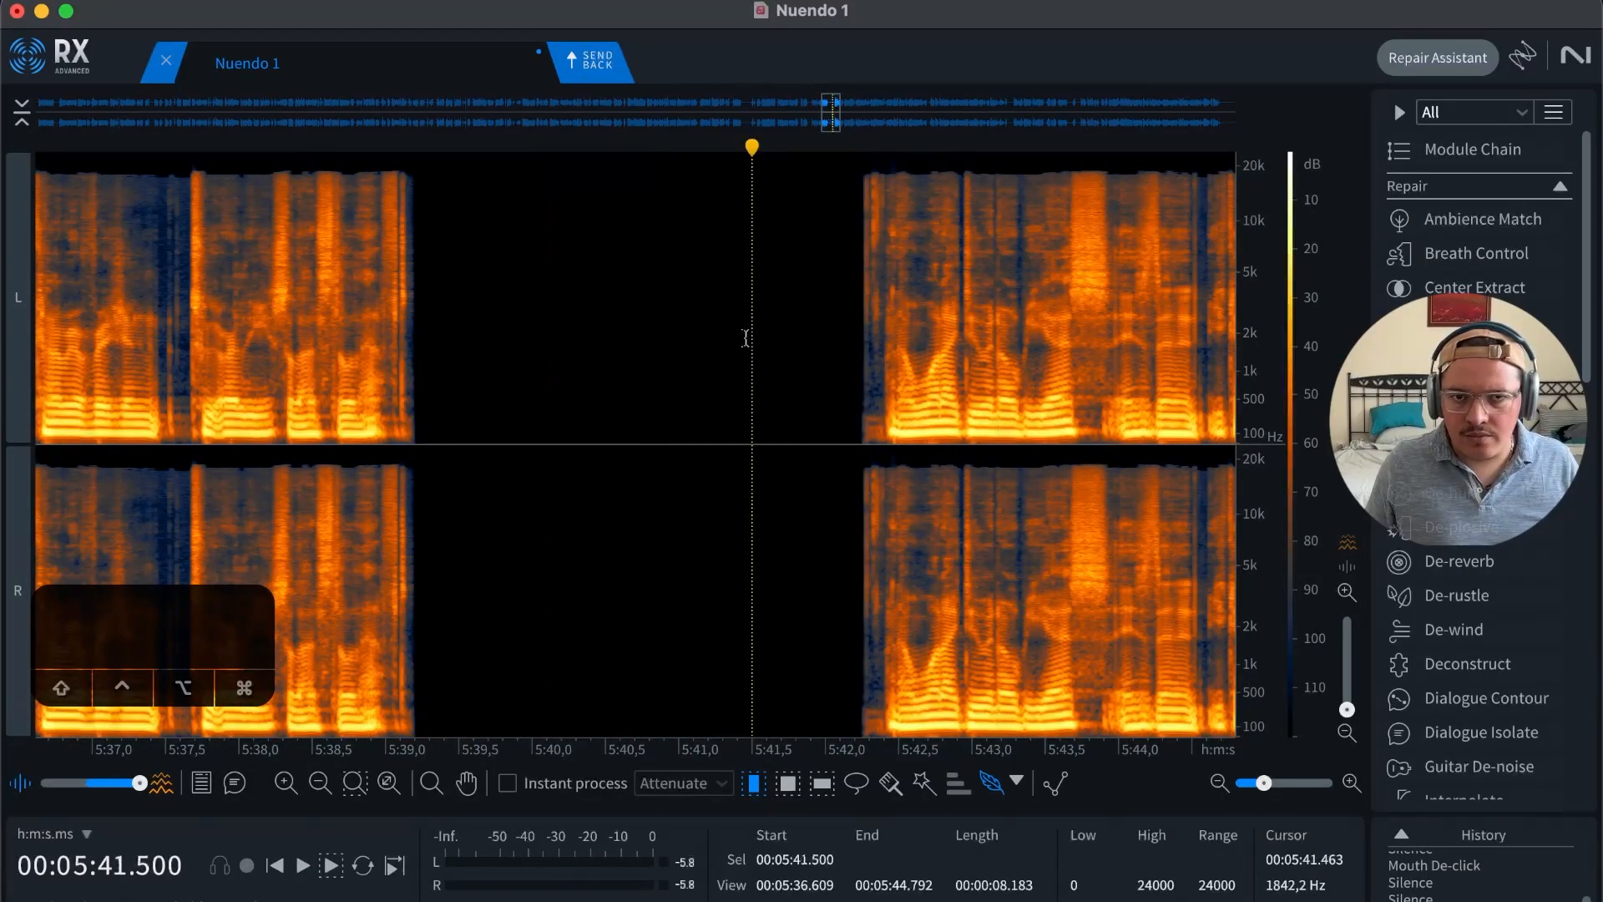
# Step: Silence the leftover noise before the next word, from 5:42.187 to 5:42.385, and play from 5:42.273
pyautogui.press('t')
pyautogui.press('t')
pyautogui.press('t')
pyautogui.click(871, 331)
pyautogui.moveTo(791, 334); pyautogui.dragTo(1020, 299)
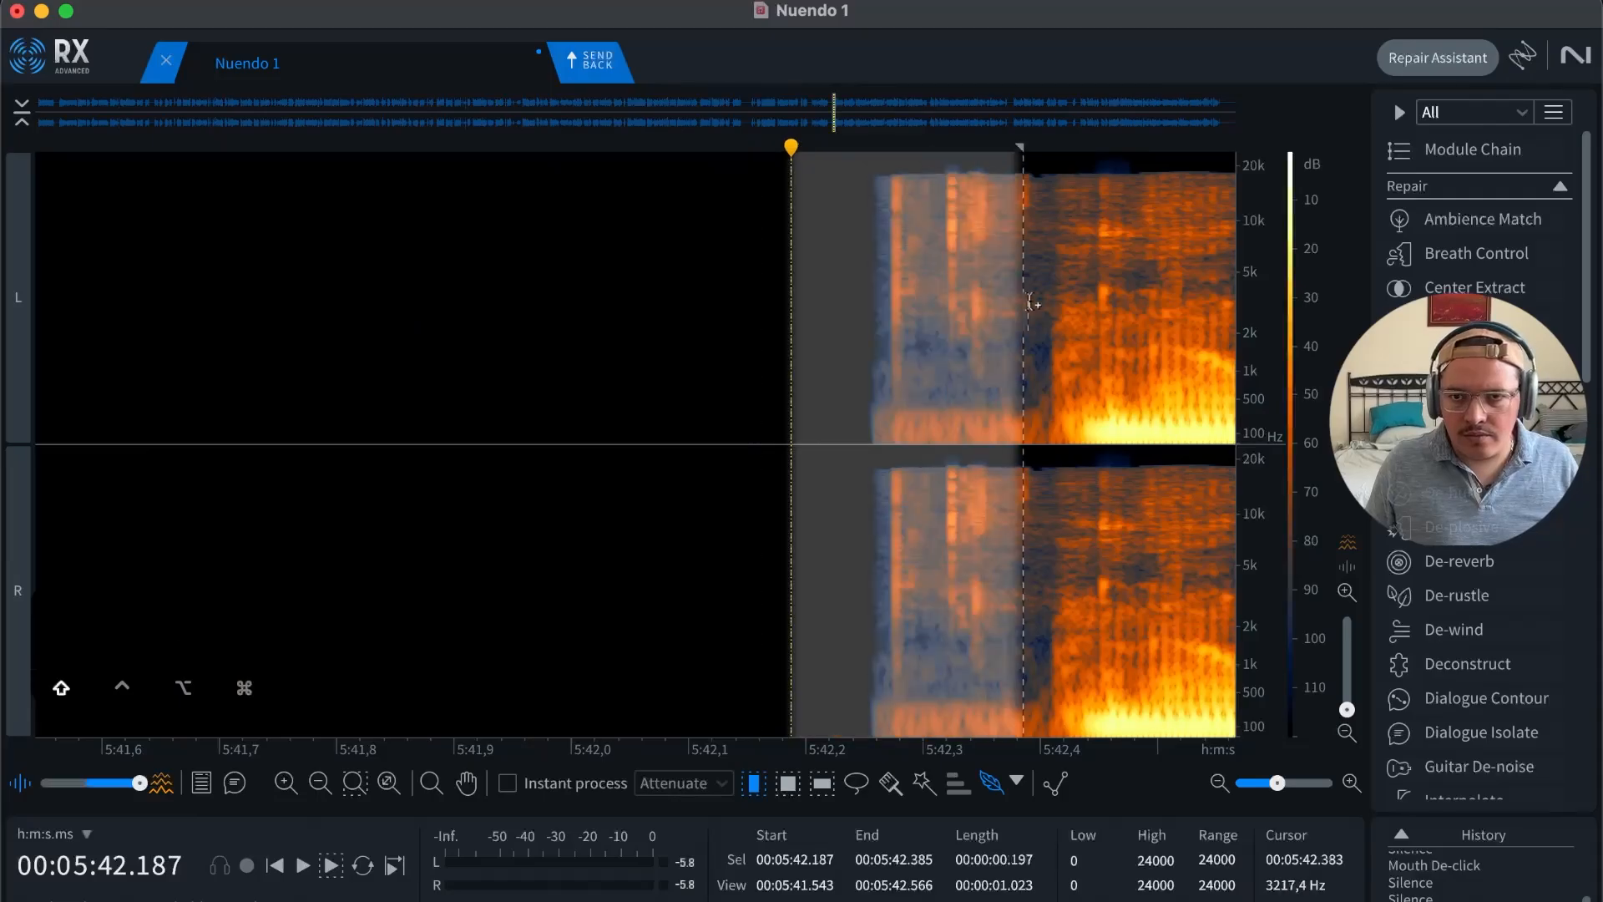
pyautogui.press('BackSpace')
pyautogui.click(891, 329)
pyautogui.press('r')
pyautogui.press('space')
# Step: Silence the breath from 5:45.772 to about 5:46.37 and audition the edit from 5:44.905
pyautogui.press('r')
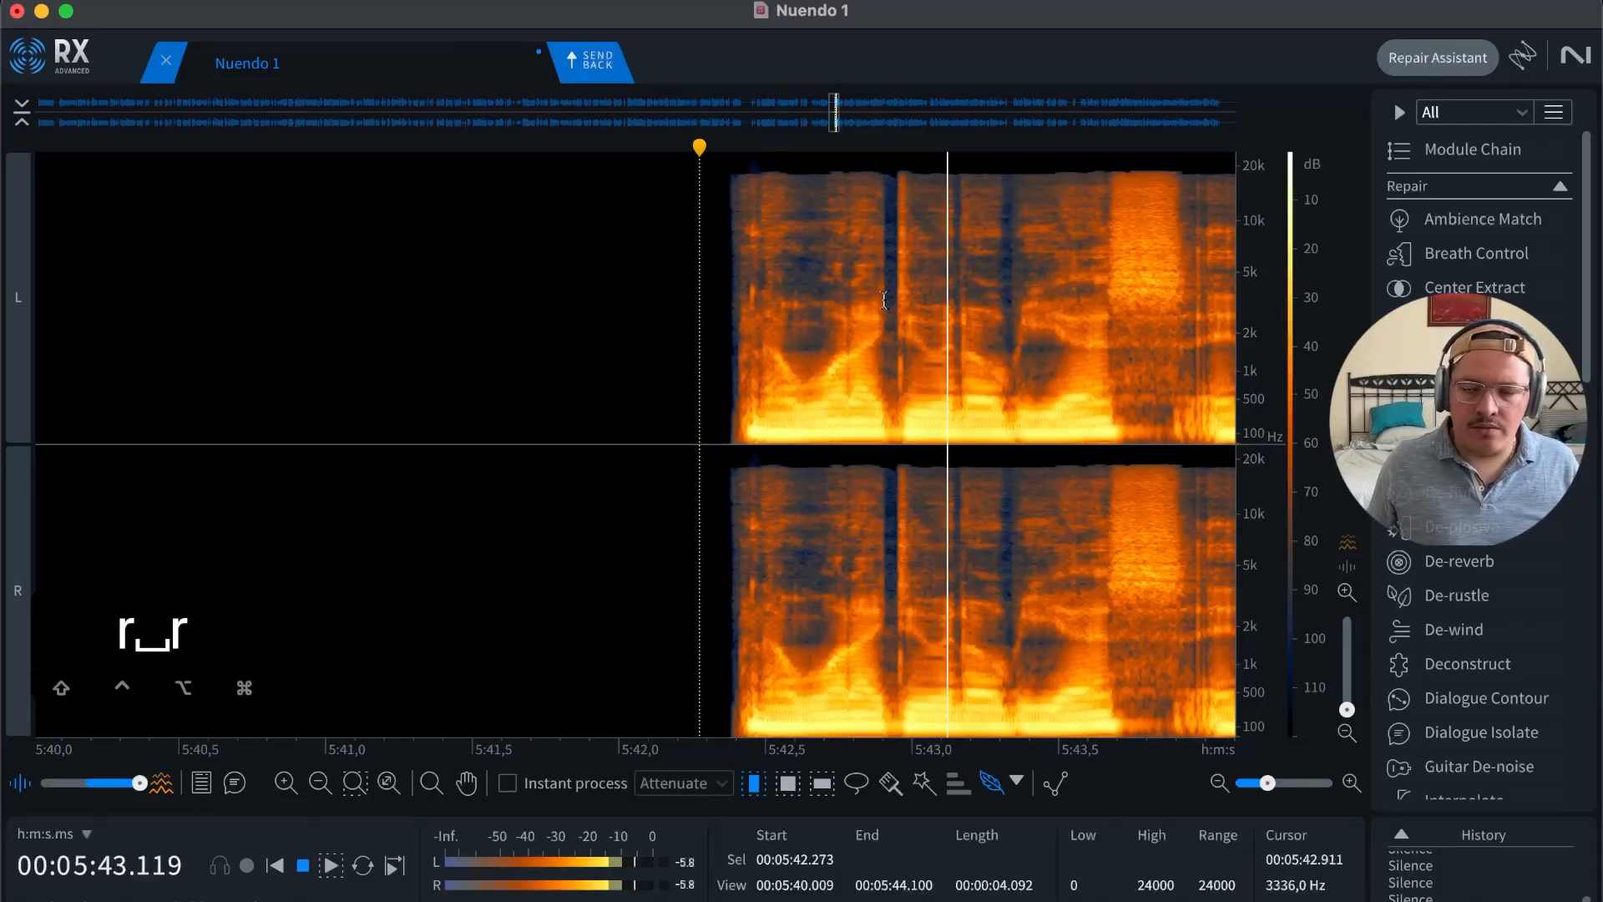
pyautogui.press('r')
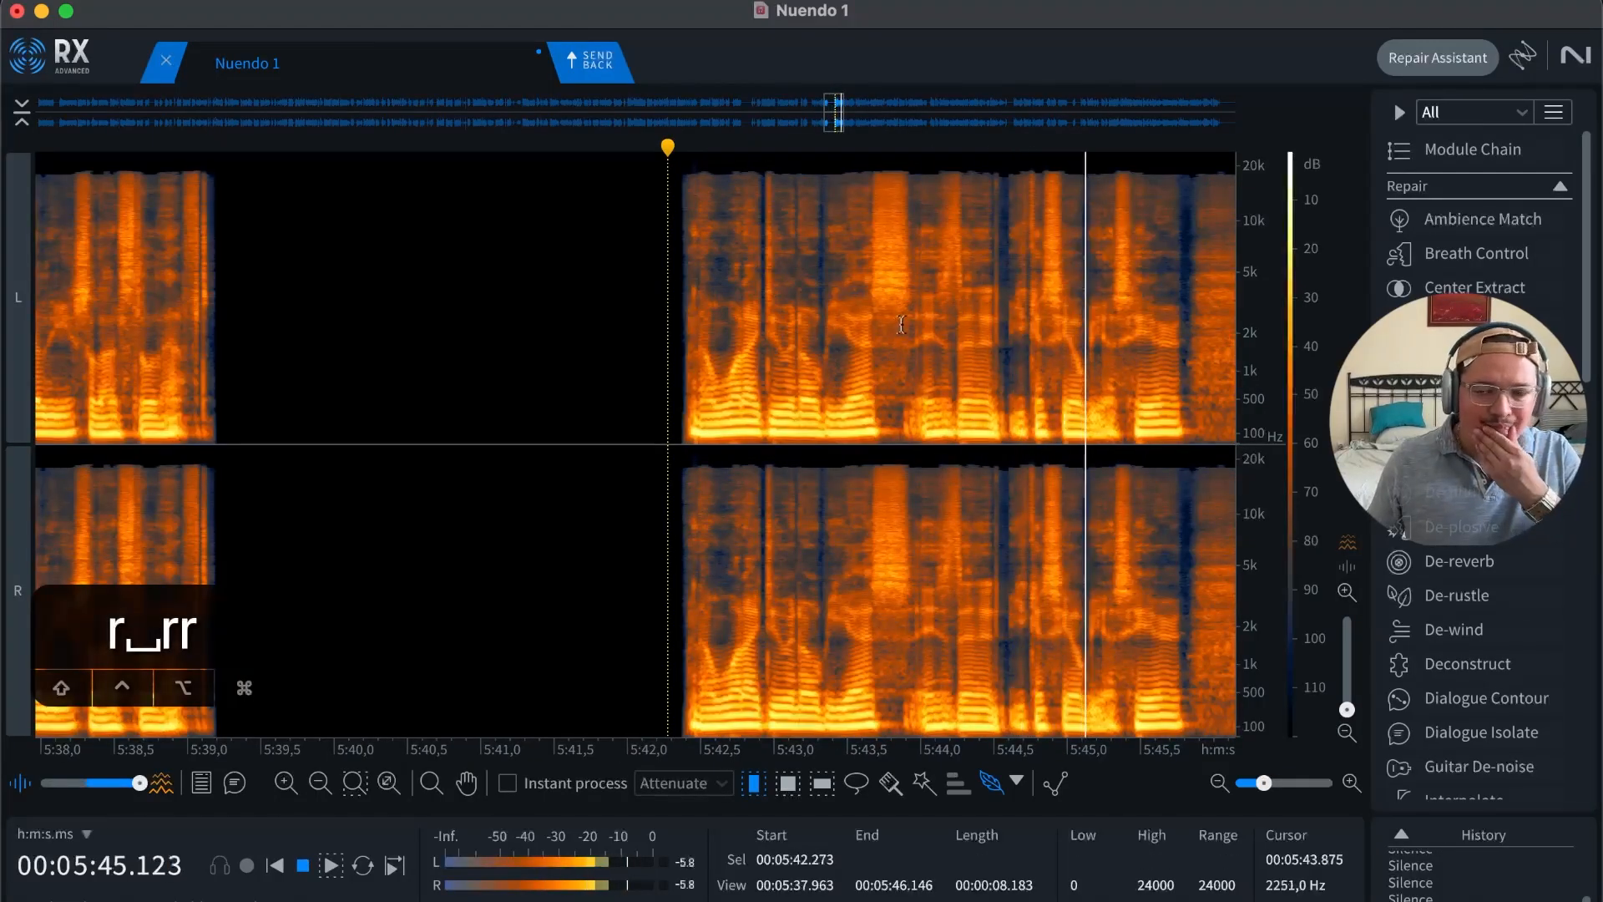
pyautogui.press('r')
pyautogui.press('space')
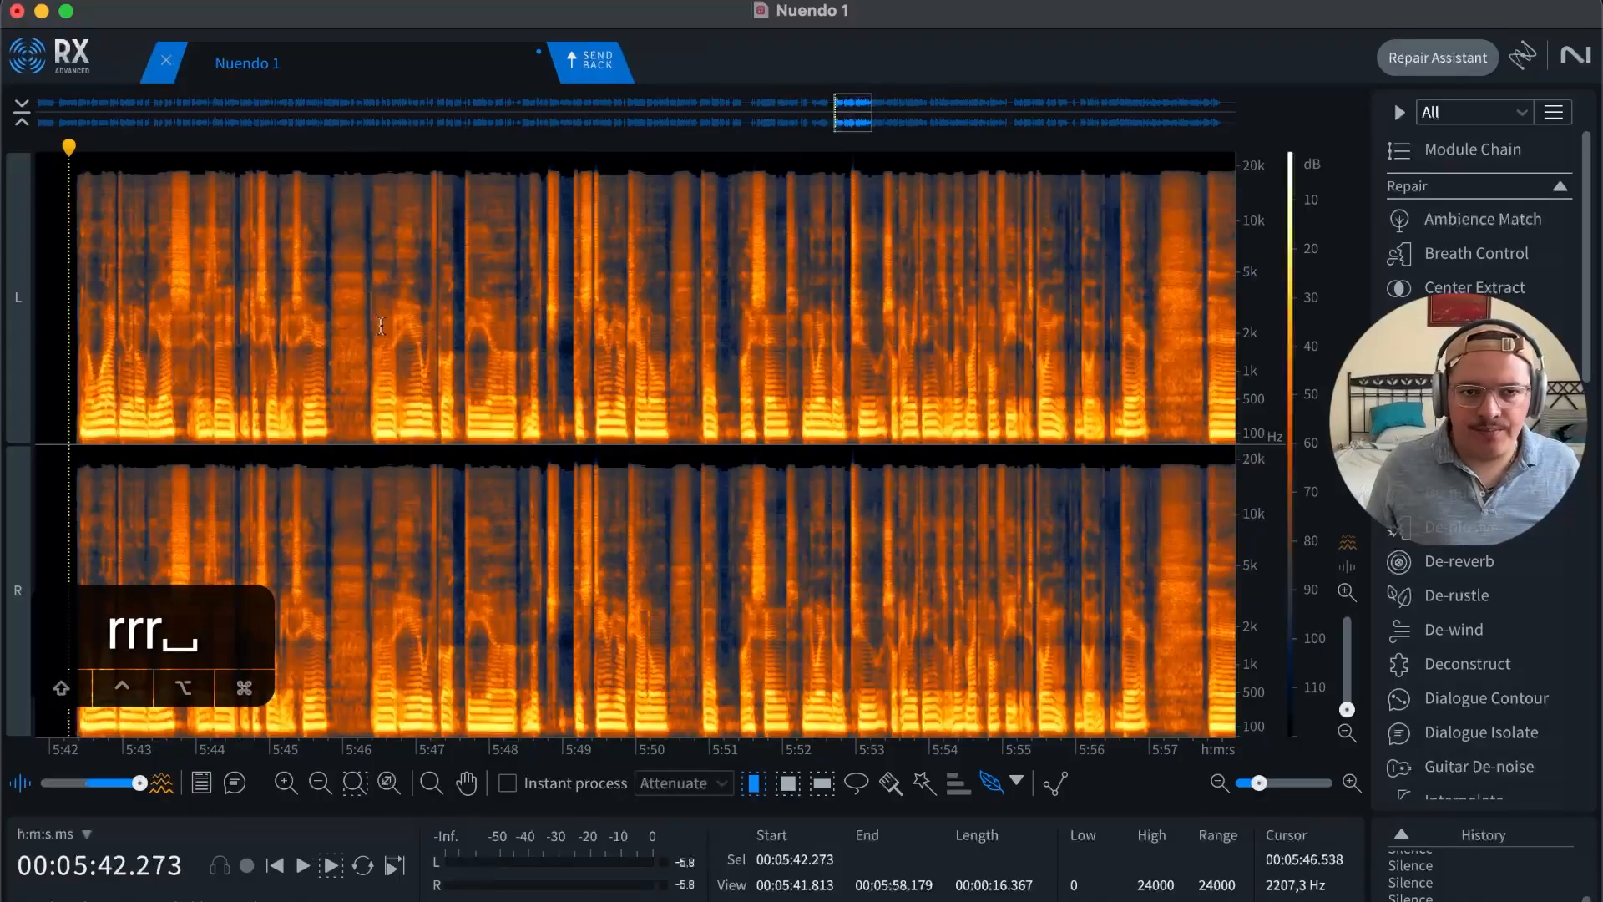
pyautogui.click(493, 309)
pyautogui.press('t')
pyautogui.press('t')
pyautogui.press('t')
pyautogui.click(754, 312)
pyautogui.click(610, 315)
pyautogui.moveTo(610, 315); pyautogui.dragTo(964, 300)
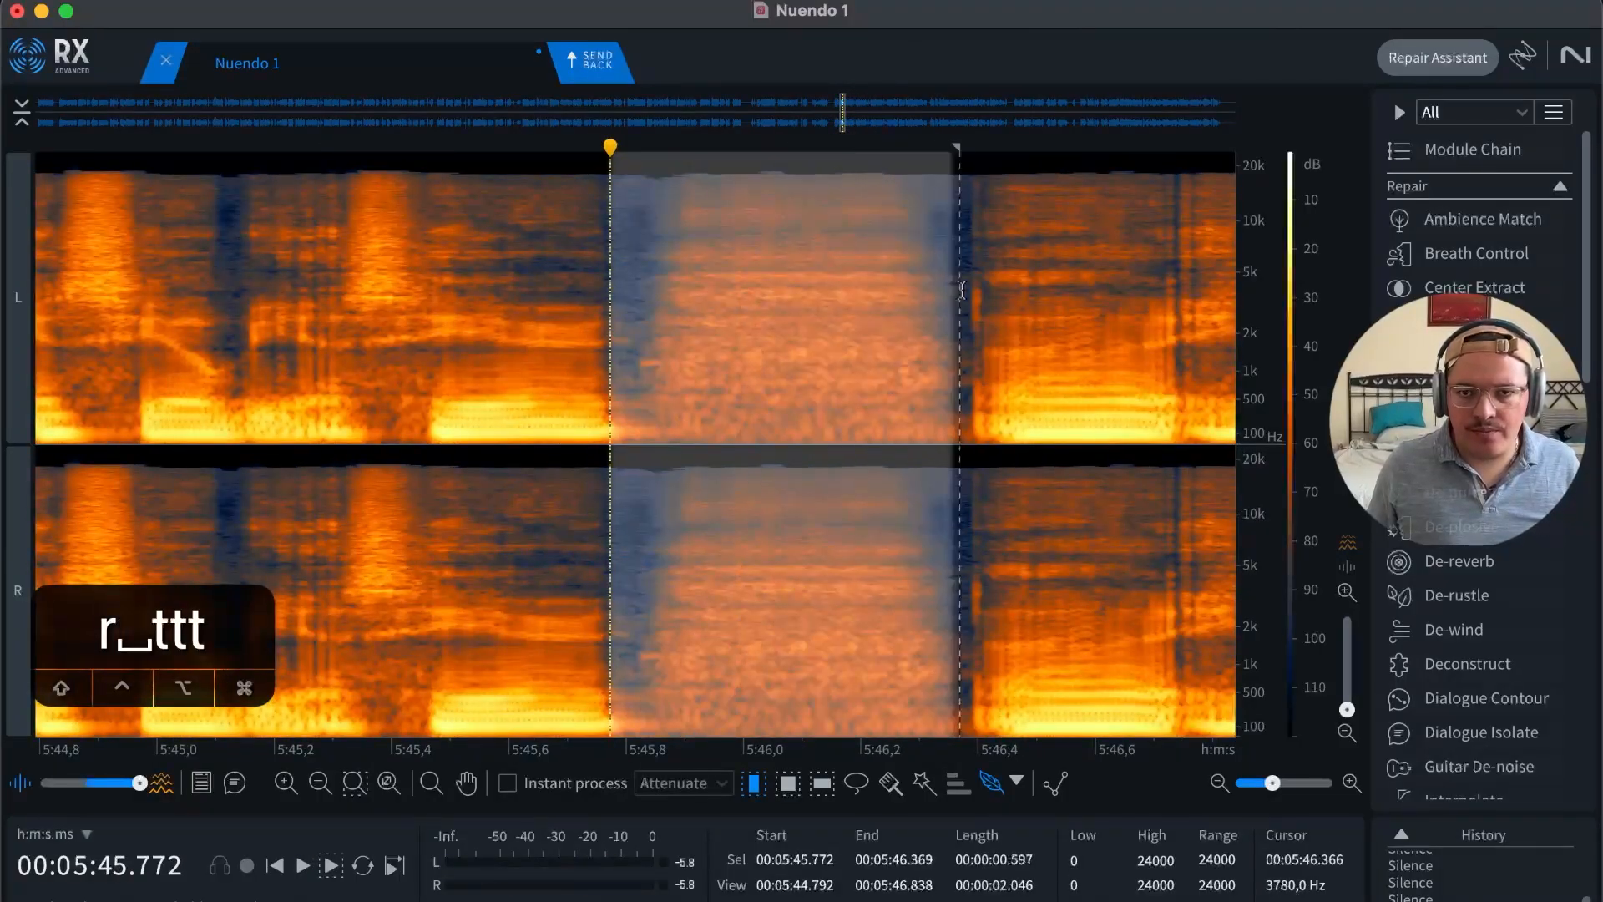
pyautogui.press('BackSpace')
pyautogui.click(914, 290)
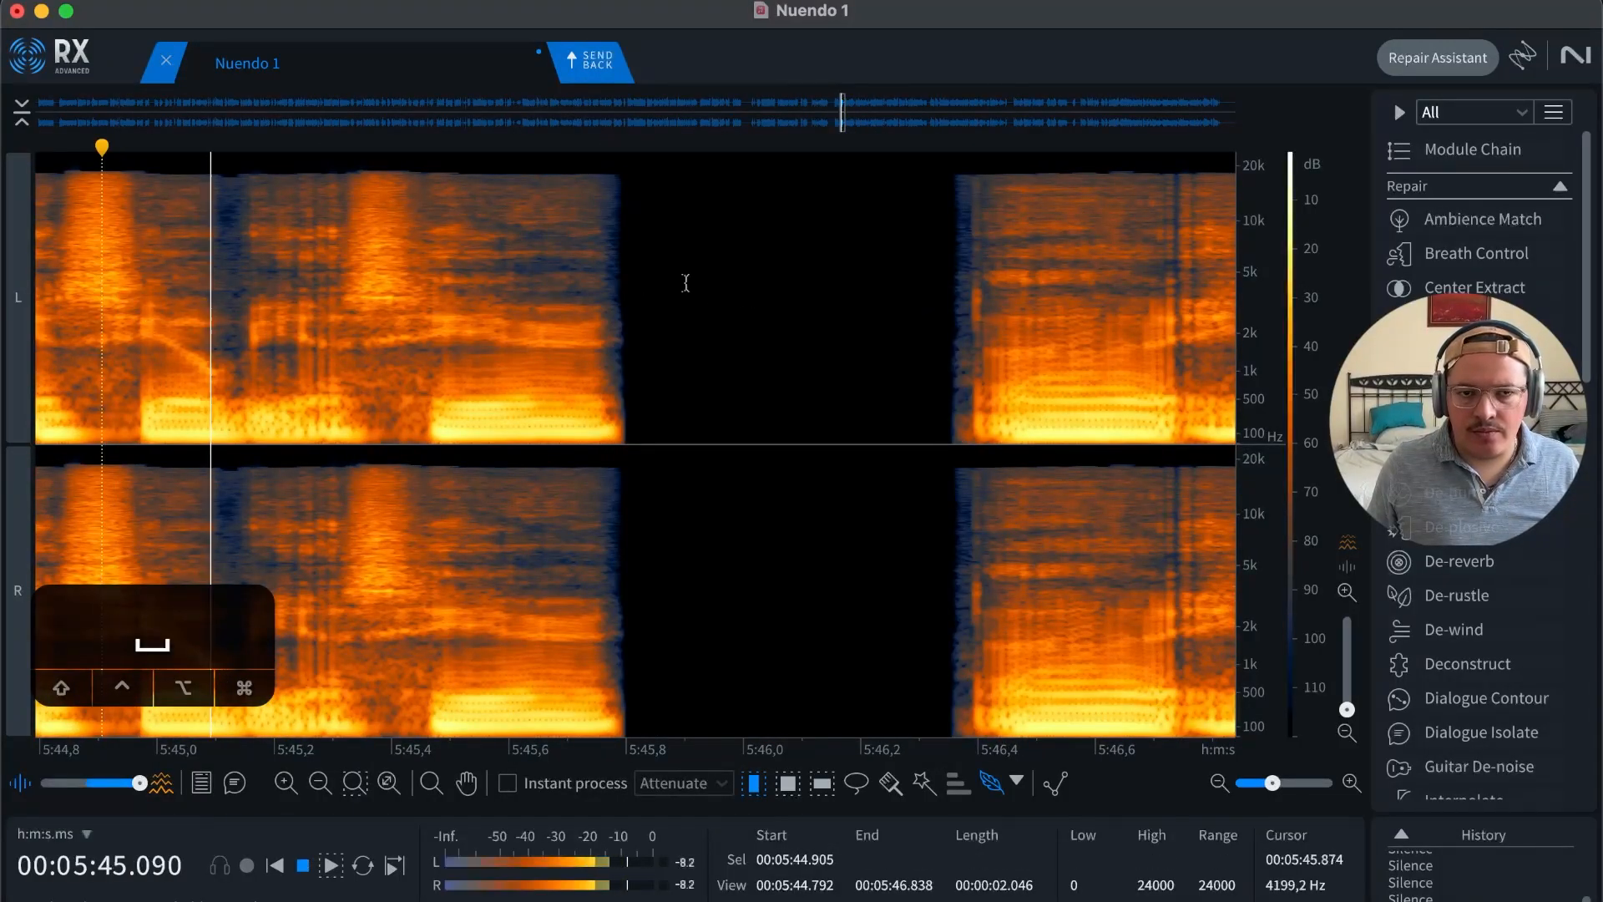
pyautogui.press('r')
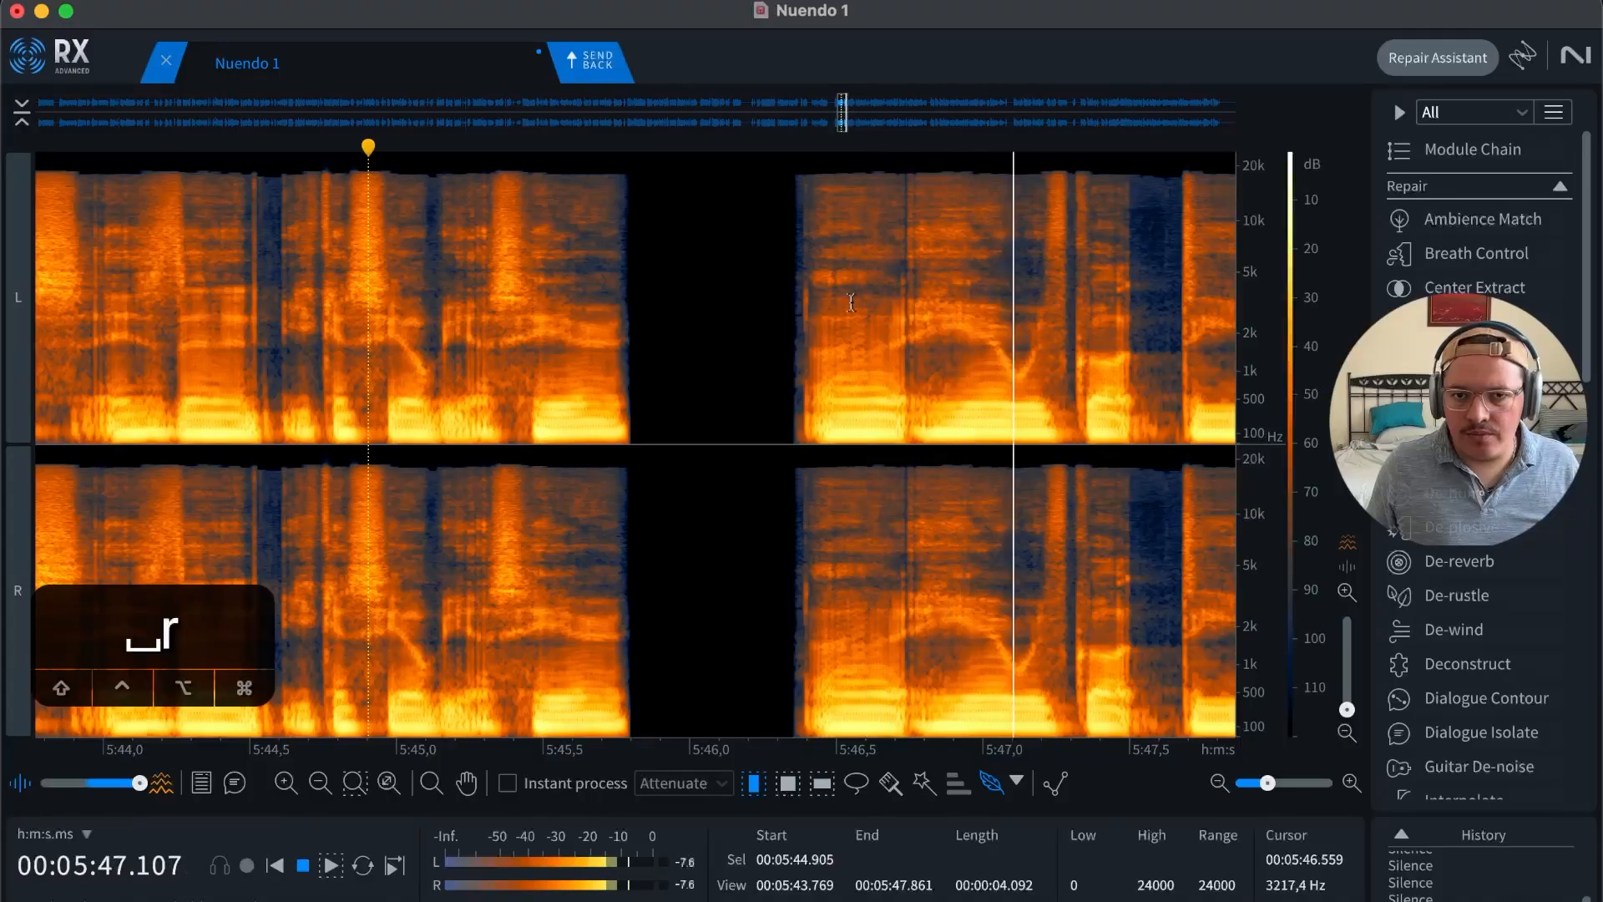
# Step: Silence the sound before the next word, from 5:46.318 to 5:46.751, and audition the edit from 5:46.414
pyautogui.press('r')
pyautogui.press('space')
pyautogui.press('t')
pyautogui.press('space')
pyautogui.press('t')
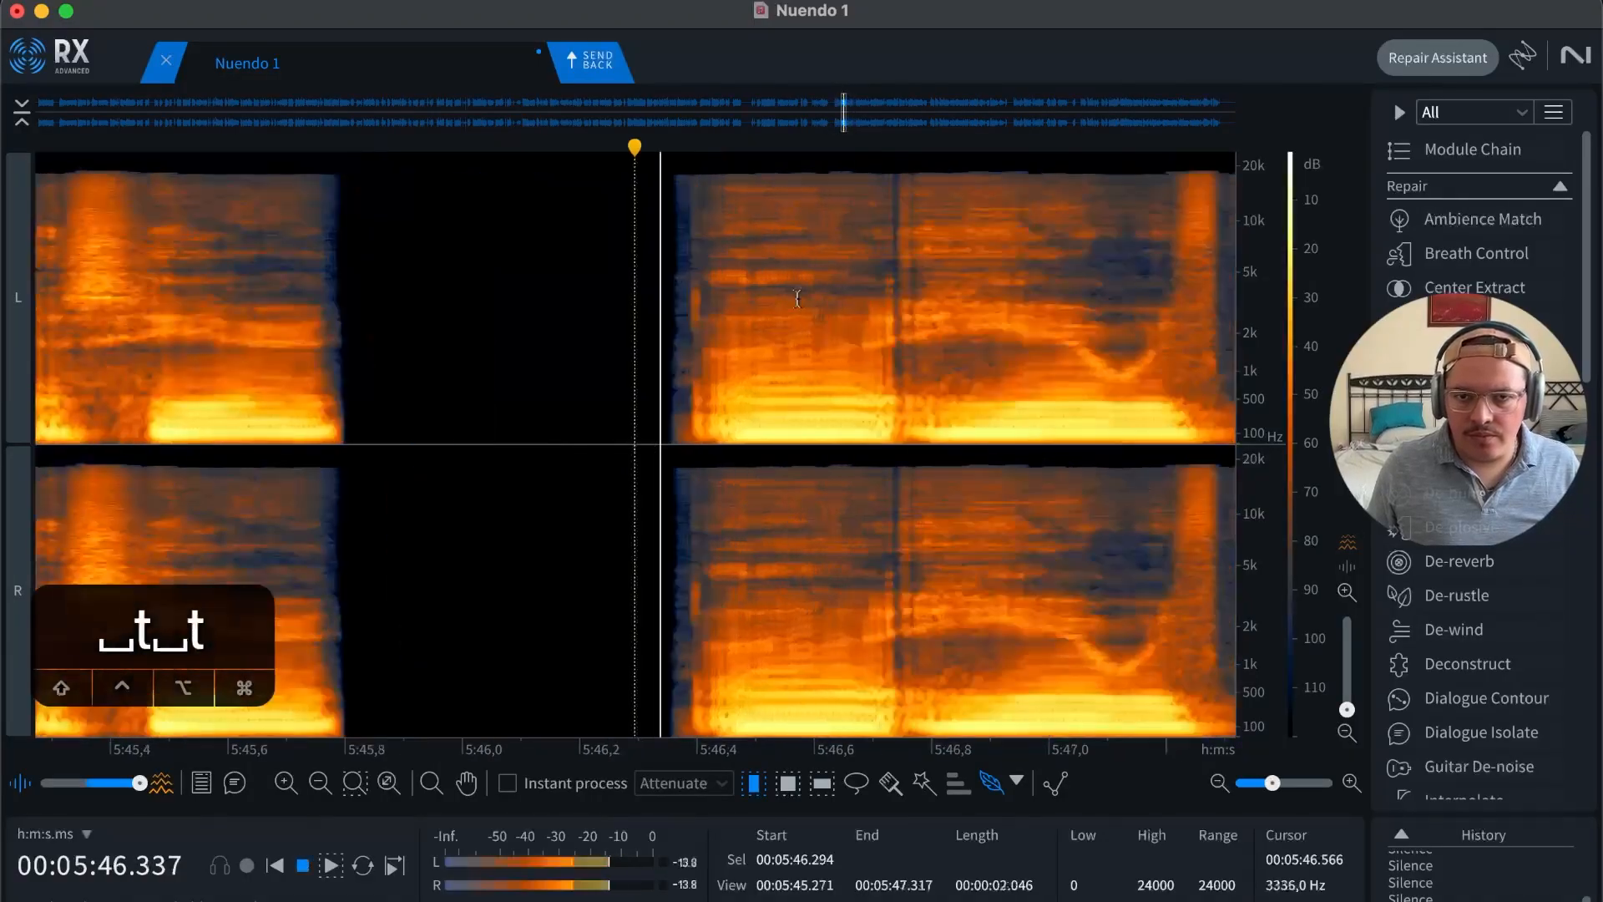
pyautogui.press('space')
pyautogui.moveTo(649, 317); pyautogui.dragTo(904, 326)
pyautogui.press('Delete')
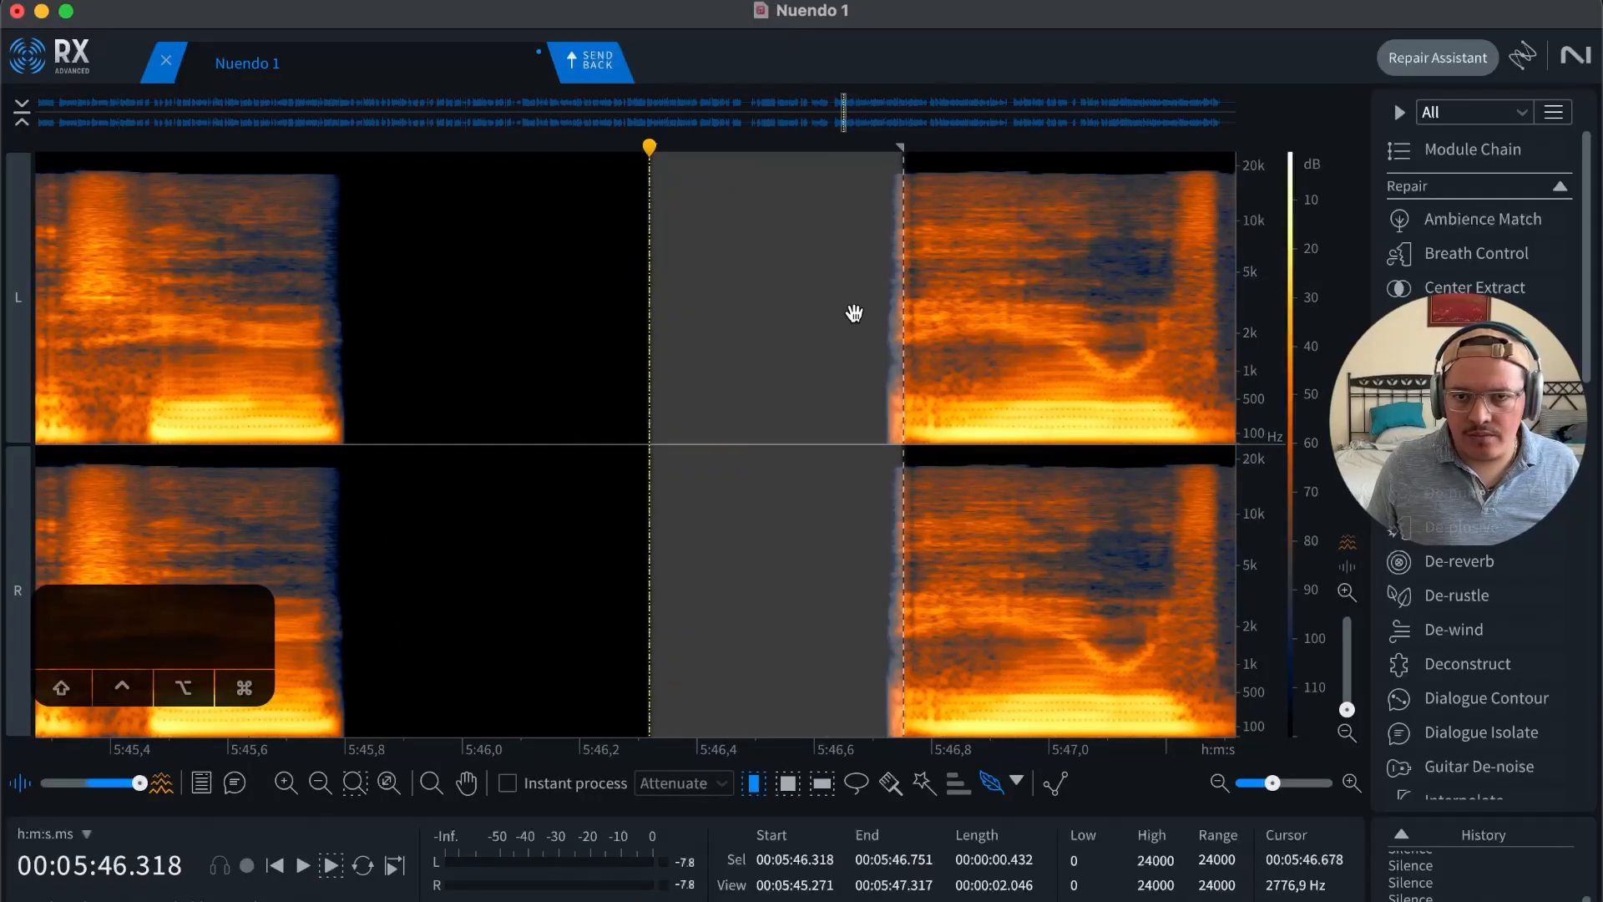
pyautogui.click(706, 320)
pyautogui.press('space')
pyautogui.press('r')
pyautogui.press('r')
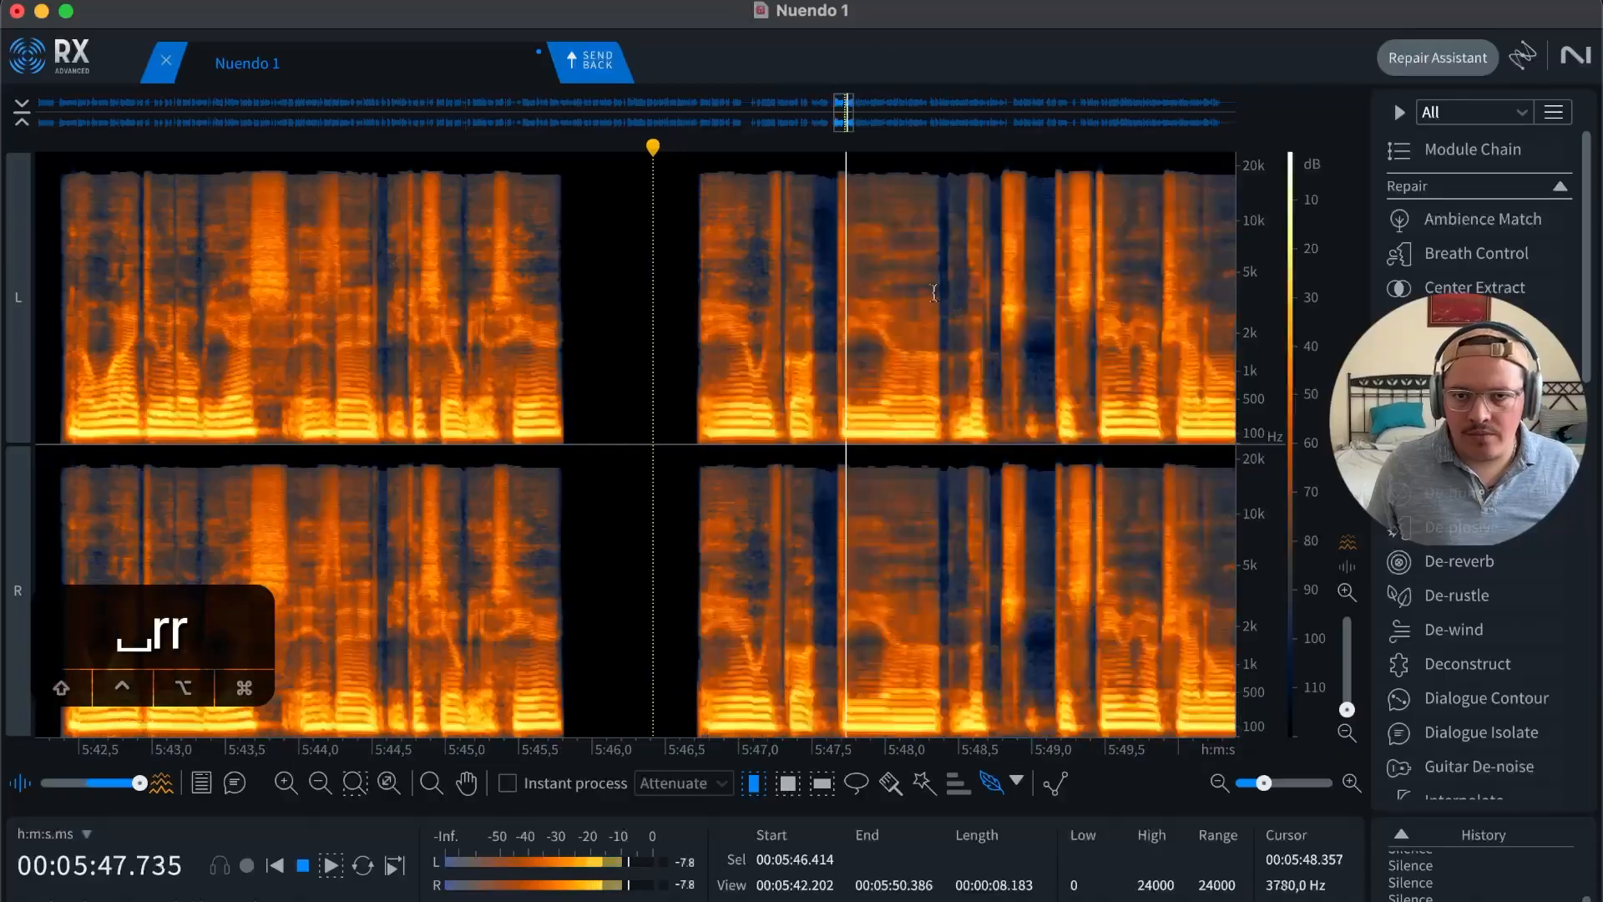
# Step: Audition the speech from 5:47.596 to locate the next unwanted sound
pyautogui.press('space')
pyautogui.click(885, 294)
pyautogui.press('t')
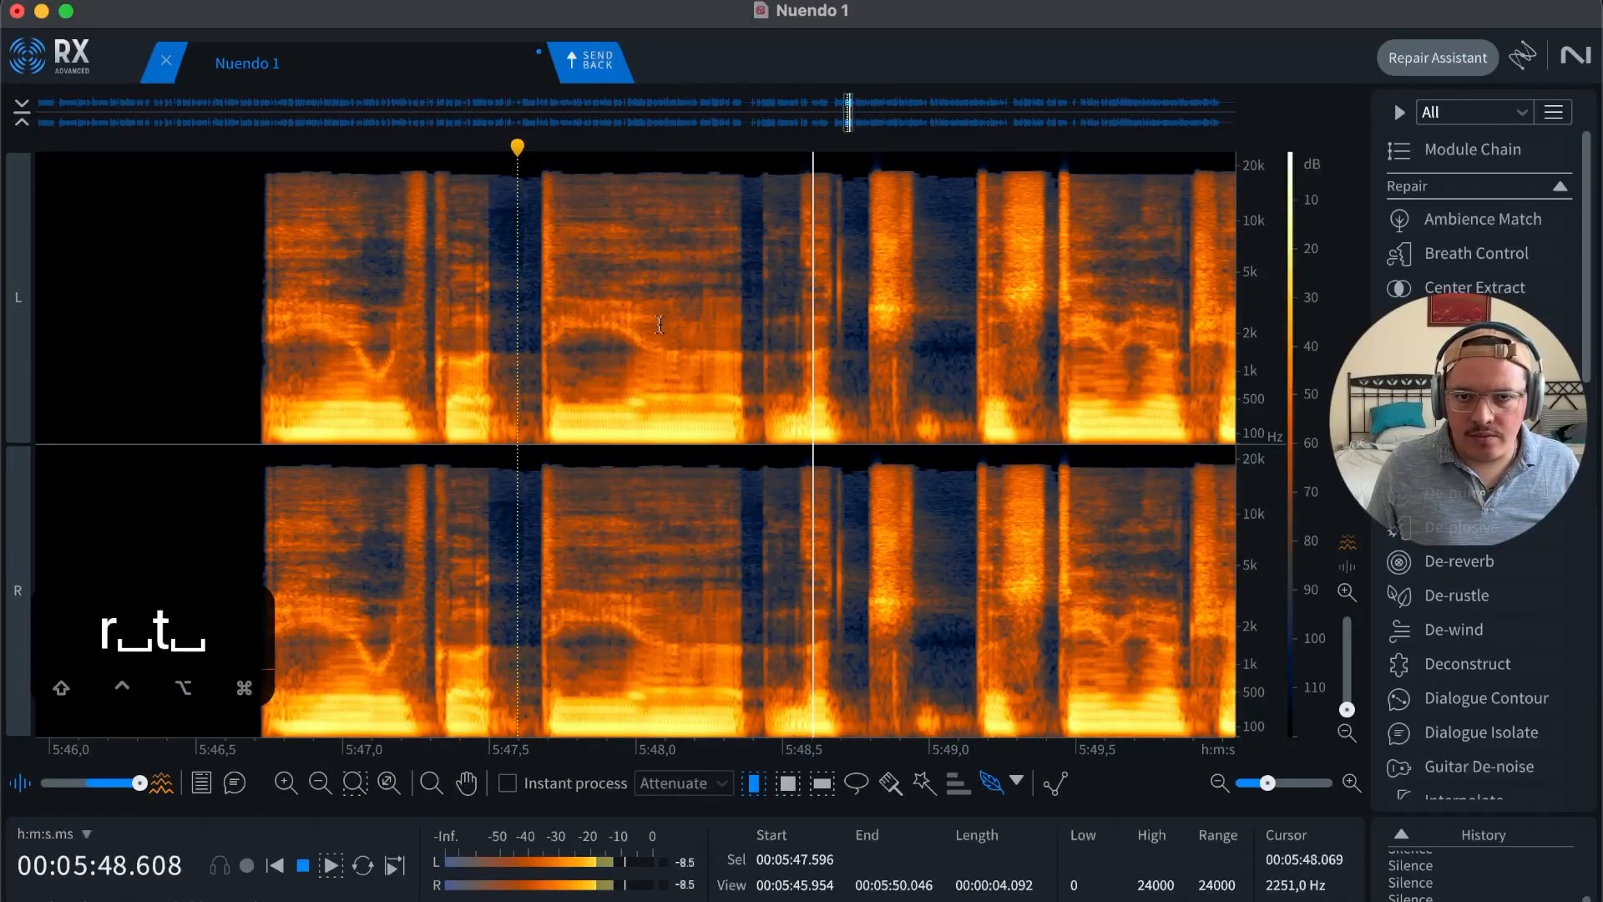
pyautogui.press('r')
pyautogui.press('space')
# Step: Silence the discarded sound and pause from about 5:48.79 to 5:49.17 and audition the surrounding passage
pyautogui.click(766, 300)
pyautogui.press('t')
pyautogui.press('t')
pyautogui.press('t')
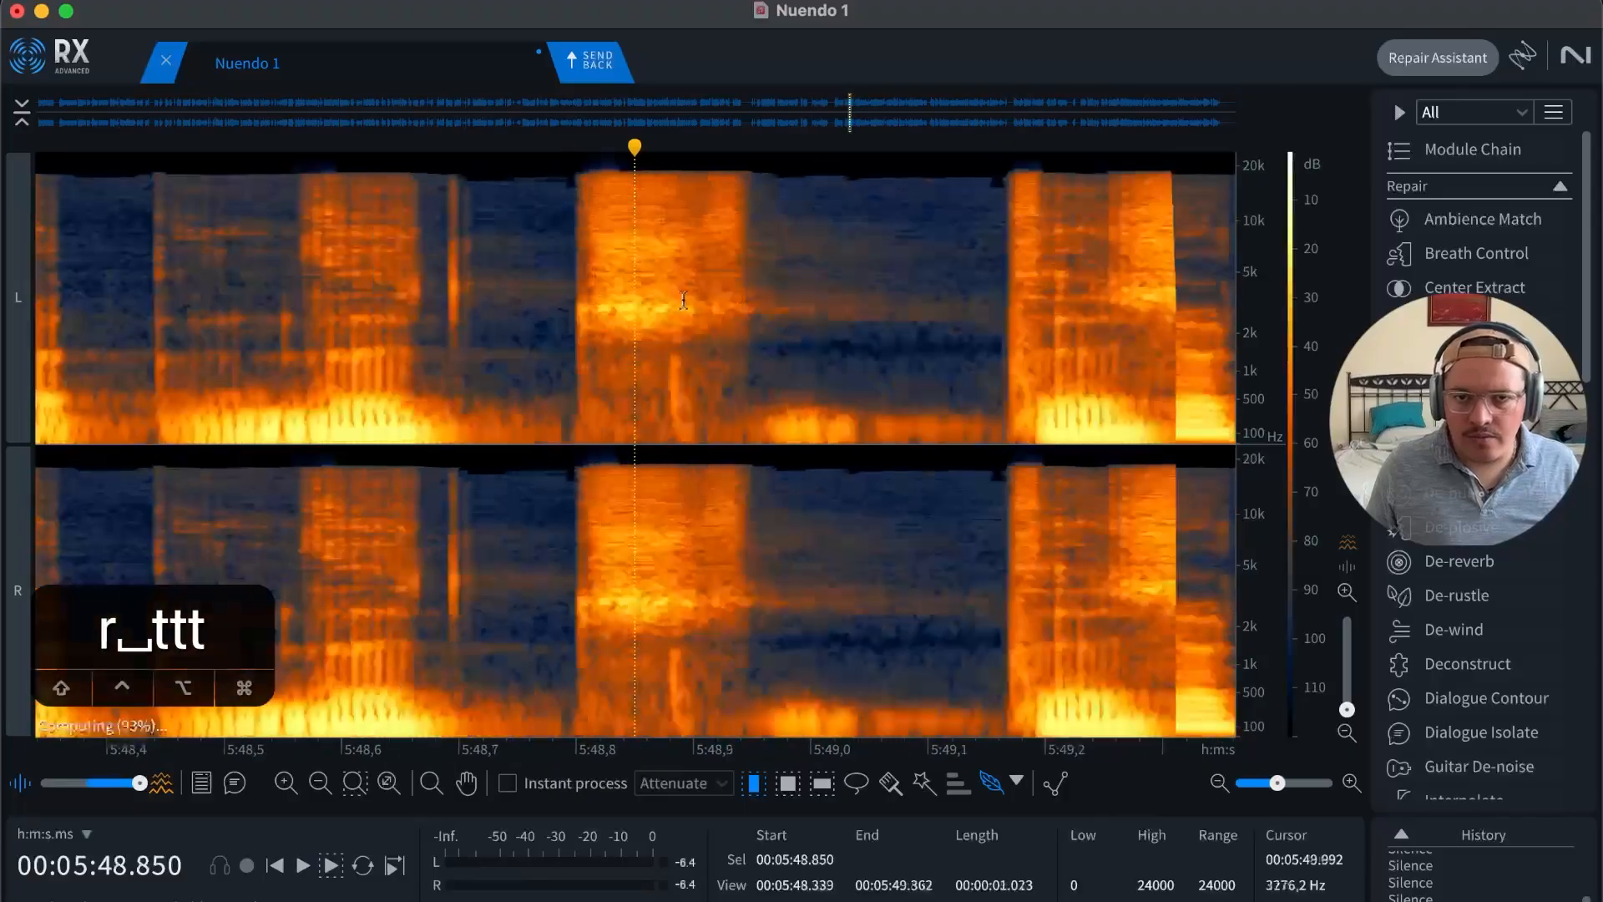
pyautogui.click(697, 339)
pyautogui.moveTo(566, 313); pyautogui.dragTo(1004, 300)
pyautogui.press('BackSpace')
pyautogui.press('r')
pyautogui.press('space')
pyautogui.press('r')
pyautogui.press('space')
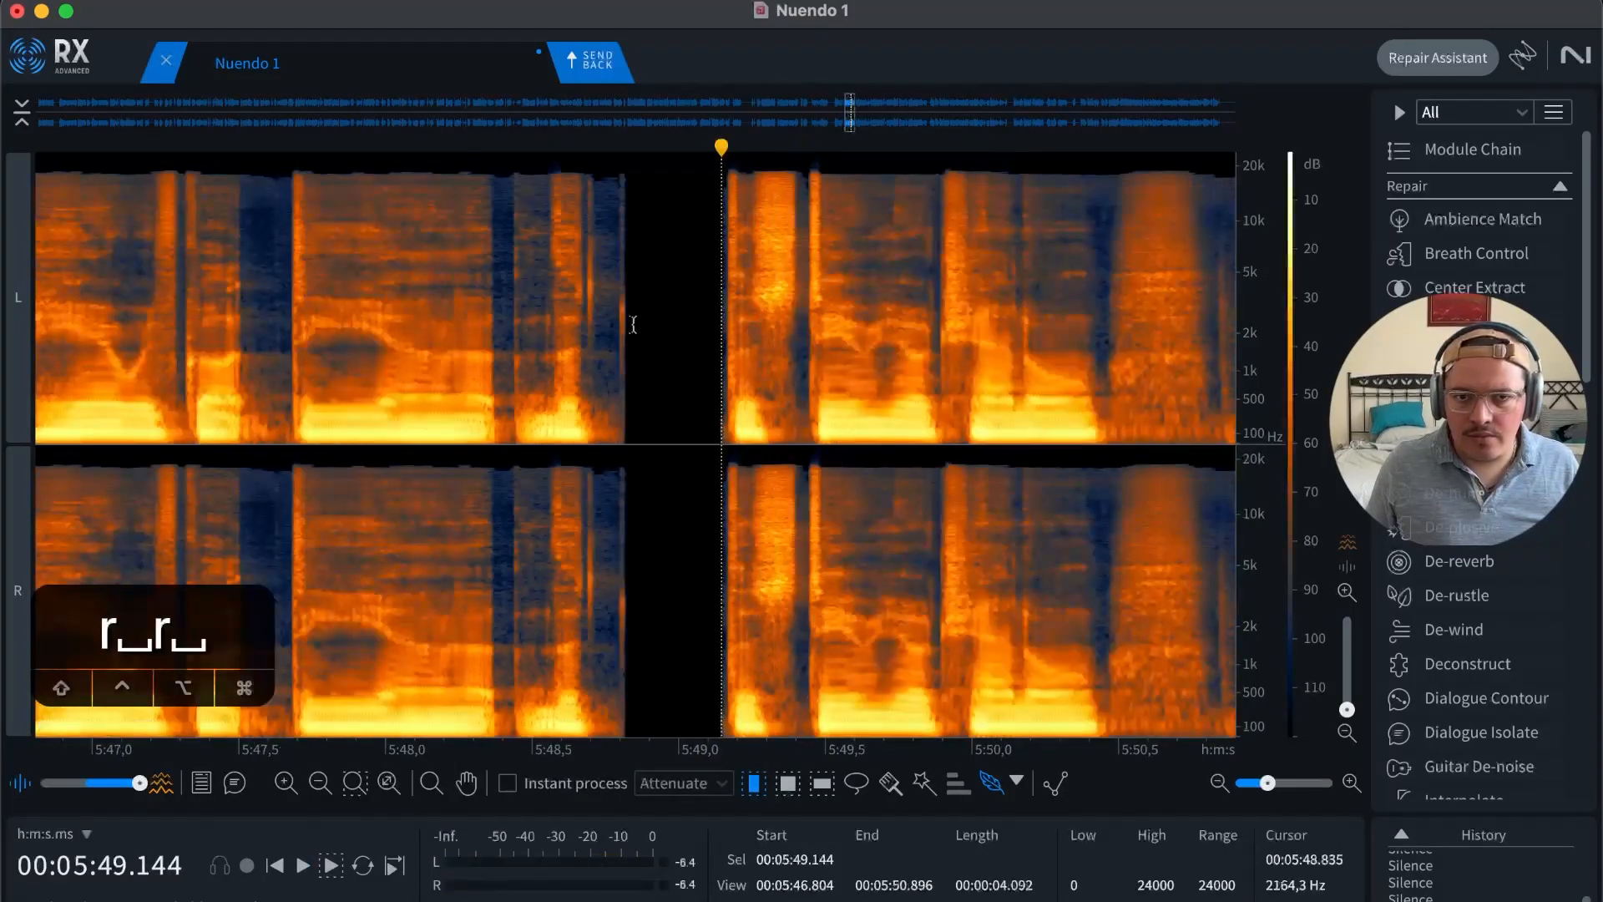
# Step: Silence the leftover noise at the edges of the gap around 5:48.8 and play from 5:48.965
pyautogui.moveTo(640, 327); pyautogui.dragTo(609, 366)
pyautogui.press('BackSpace')
pyautogui.moveTo(715, 315); pyautogui.dragTo(721, 319)
pyautogui.press('r')
pyautogui.press('space')
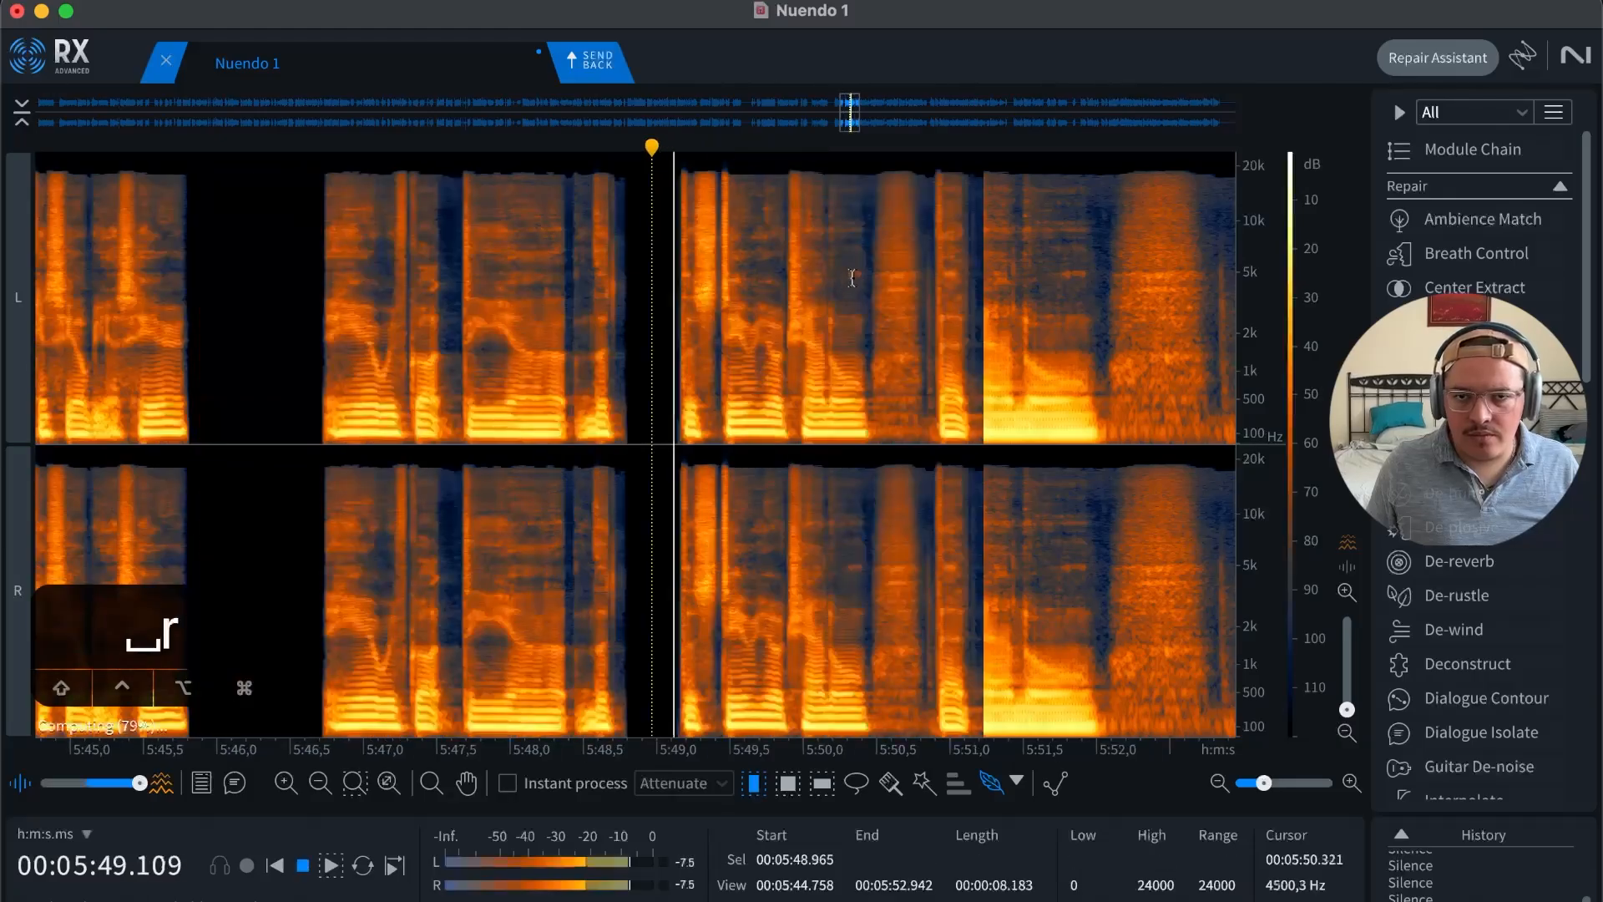
# Step: Silence the breath from about 5:50.45 to 5:50.90 and audition the edit from 5:50.837
pyautogui.press('t')
pyautogui.press('t')
pyautogui.press('t')
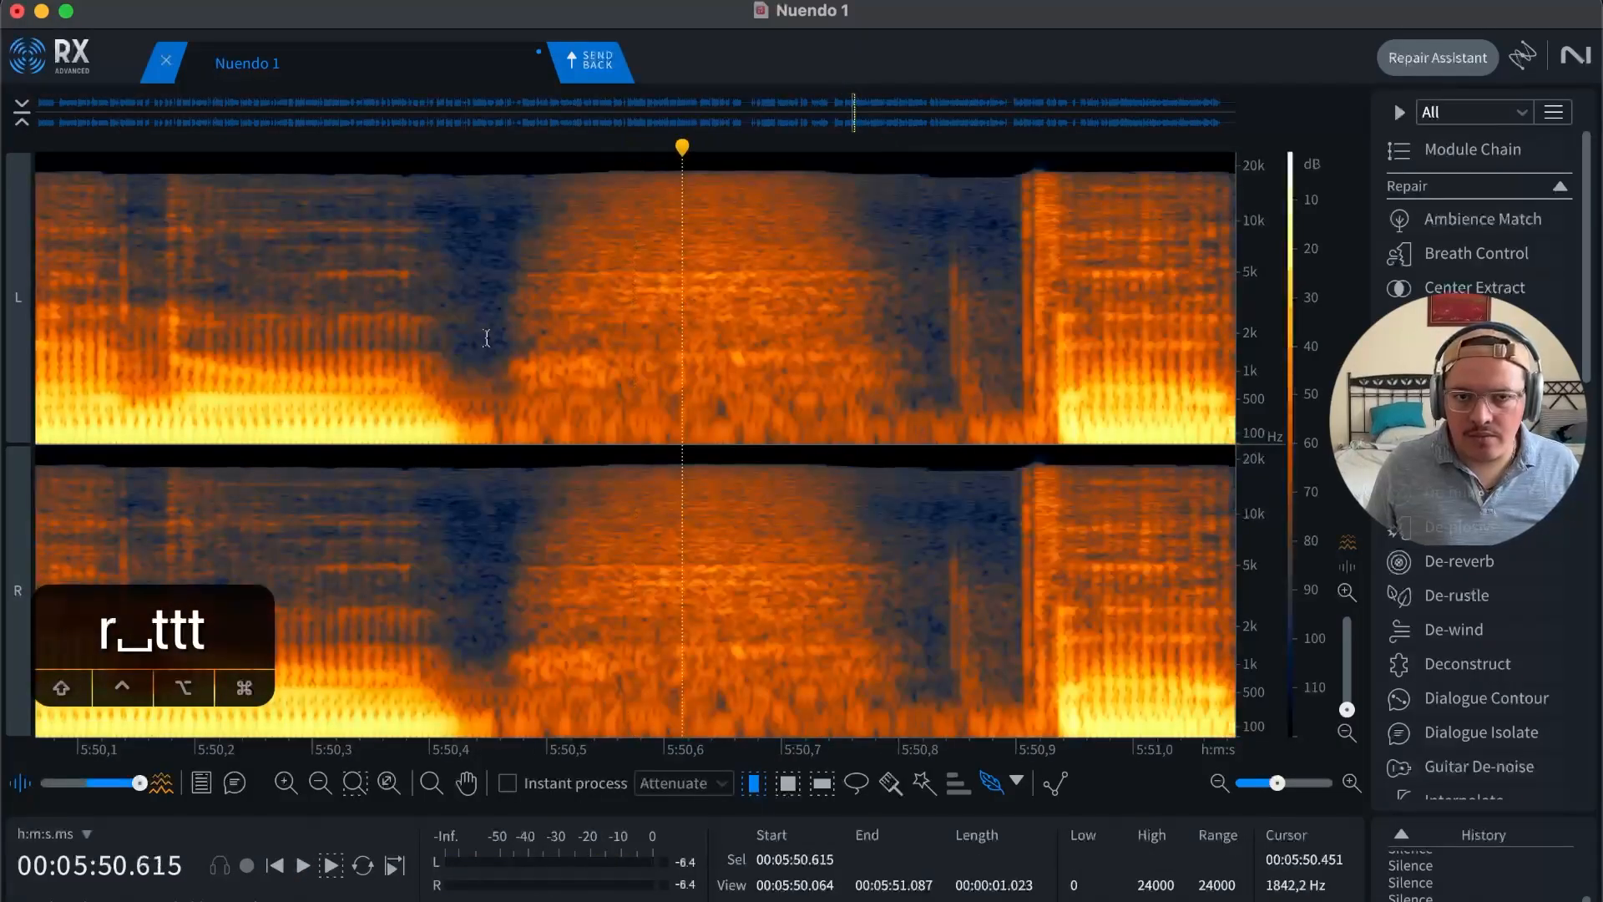
pyautogui.moveTo(490, 334); pyautogui.dragTo(1012, 317)
pyautogui.hotkey('shift', 's')
pyautogui.click(941, 310)
pyautogui.press('space')
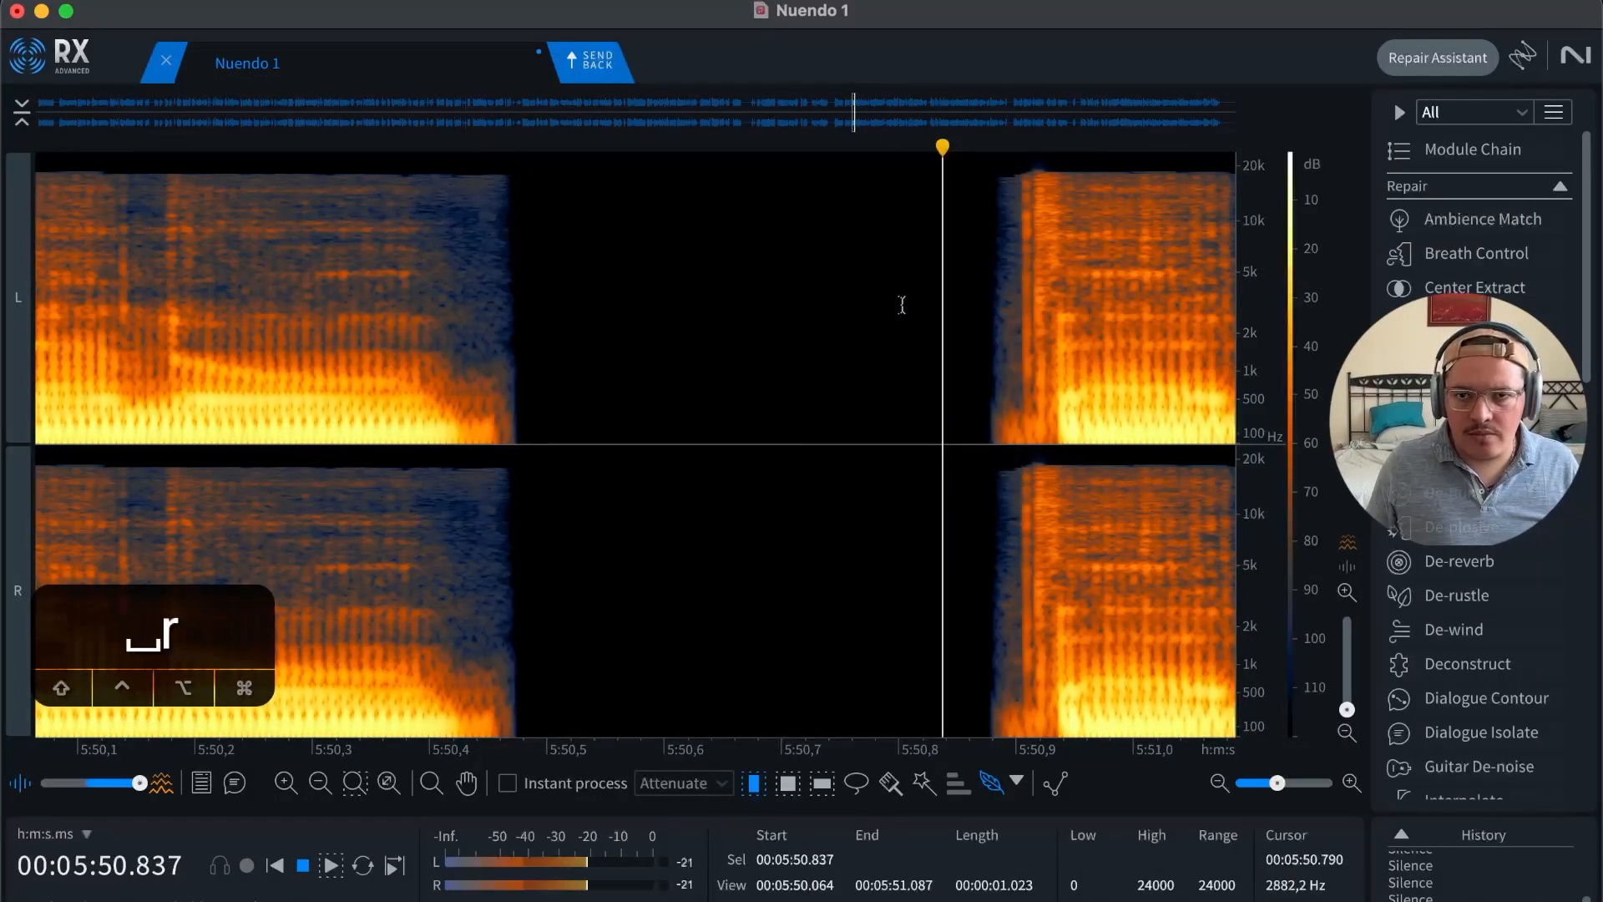
pyautogui.press('r')
pyautogui.press('r')
pyautogui.press('r')
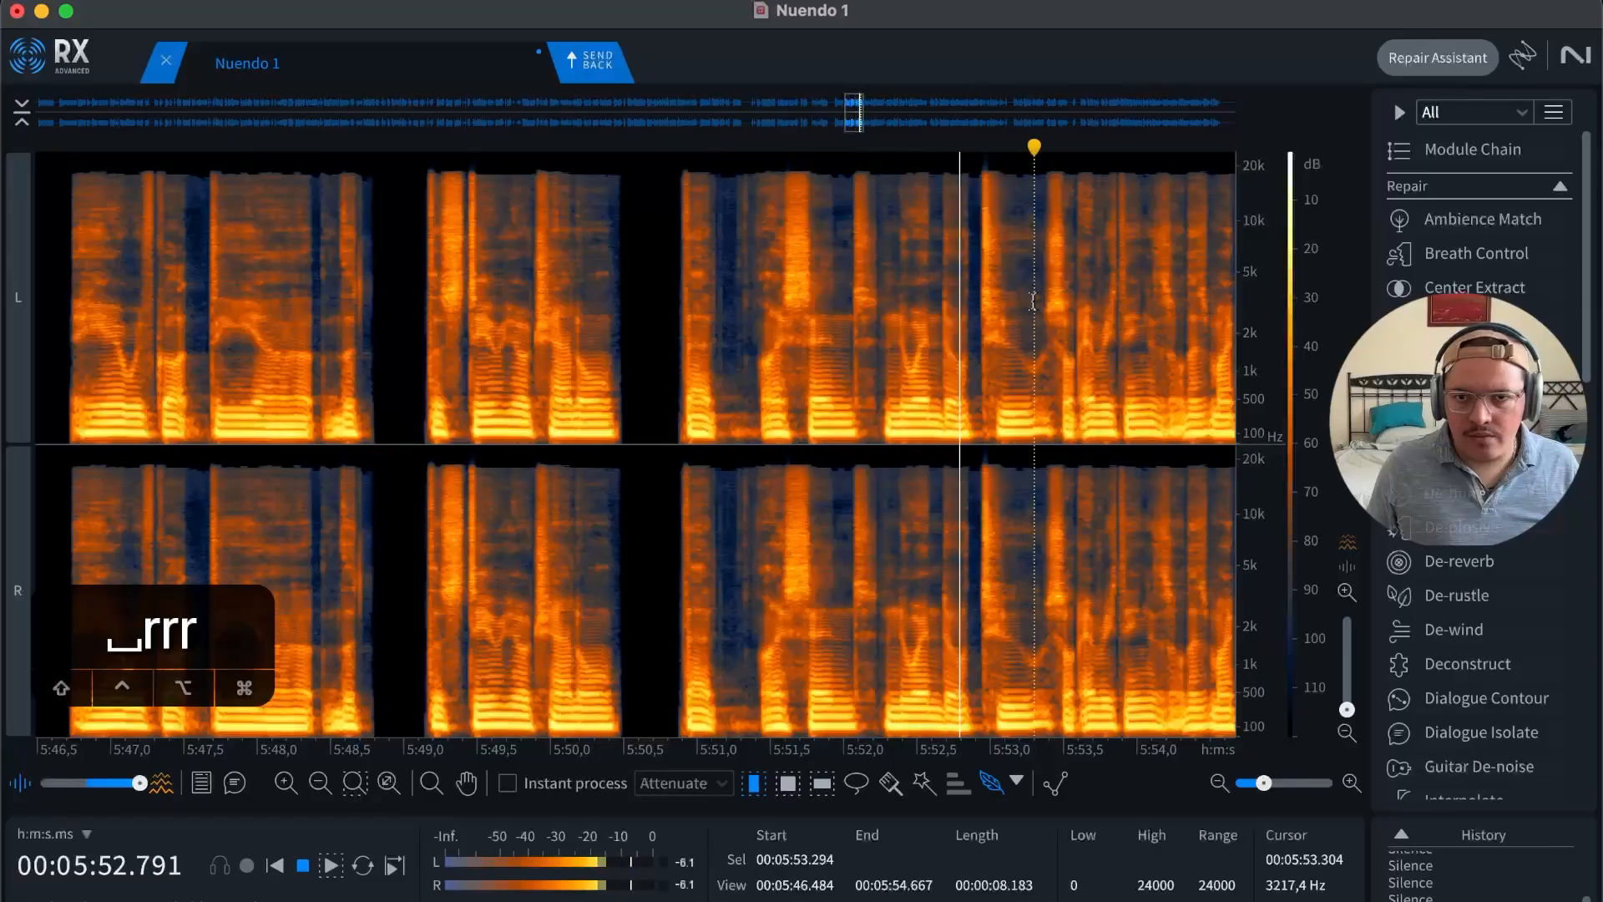
# Step: Audition the following speech up to the breath just after 5:57.000
pyautogui.press('r')
pyautogui.press('t')
pyautogui.press('t')
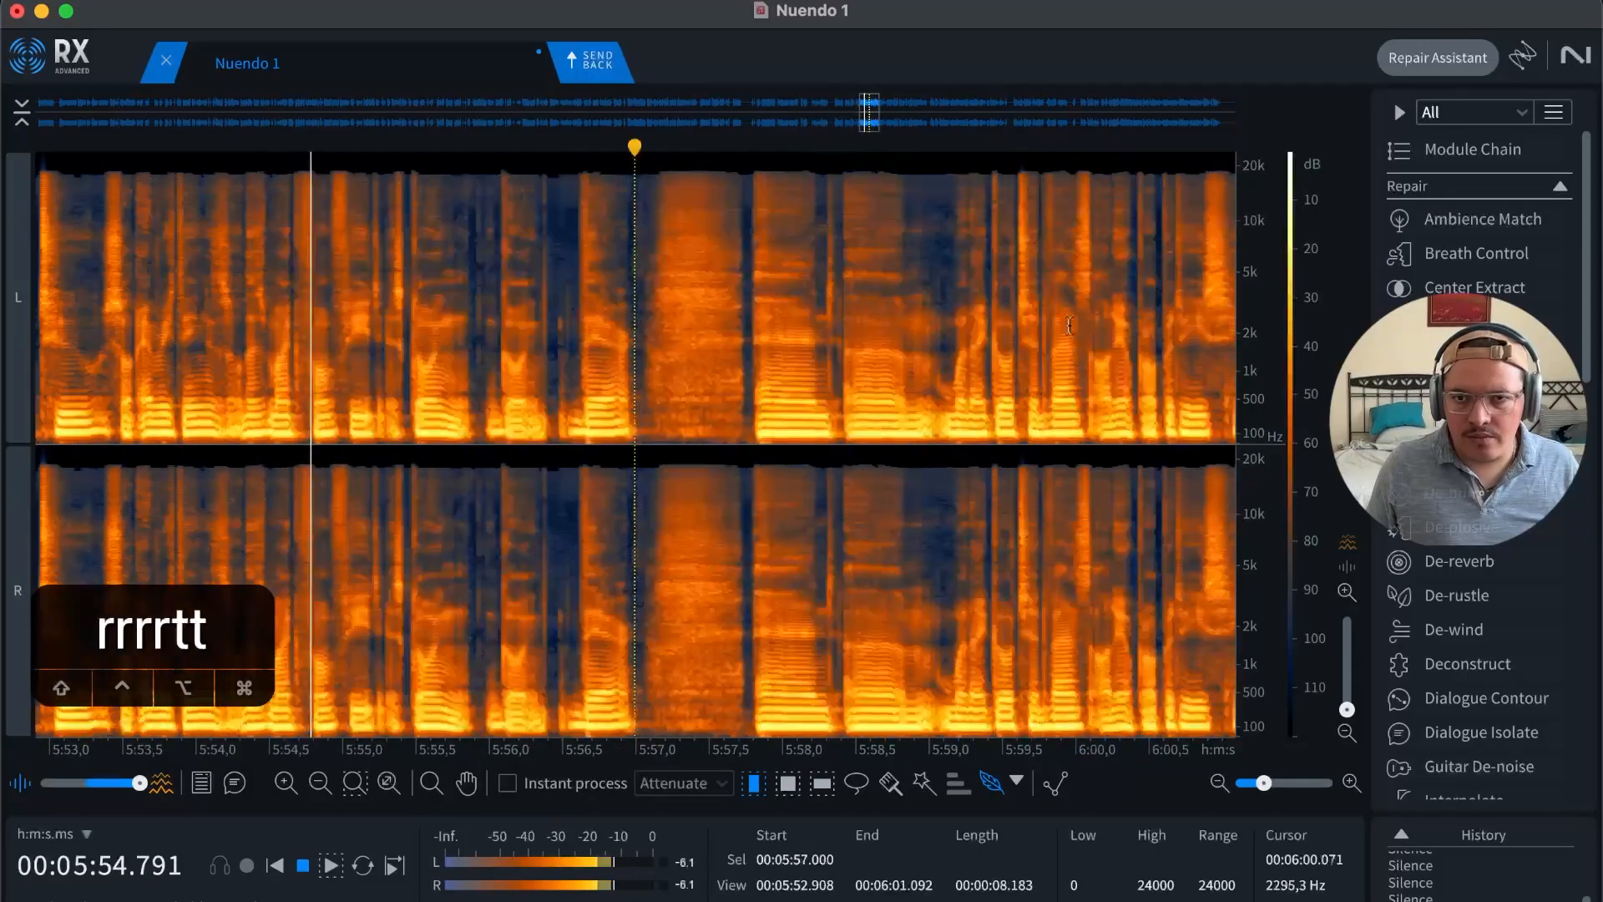
pyautogui.press('r')
pyautogui.press('r')
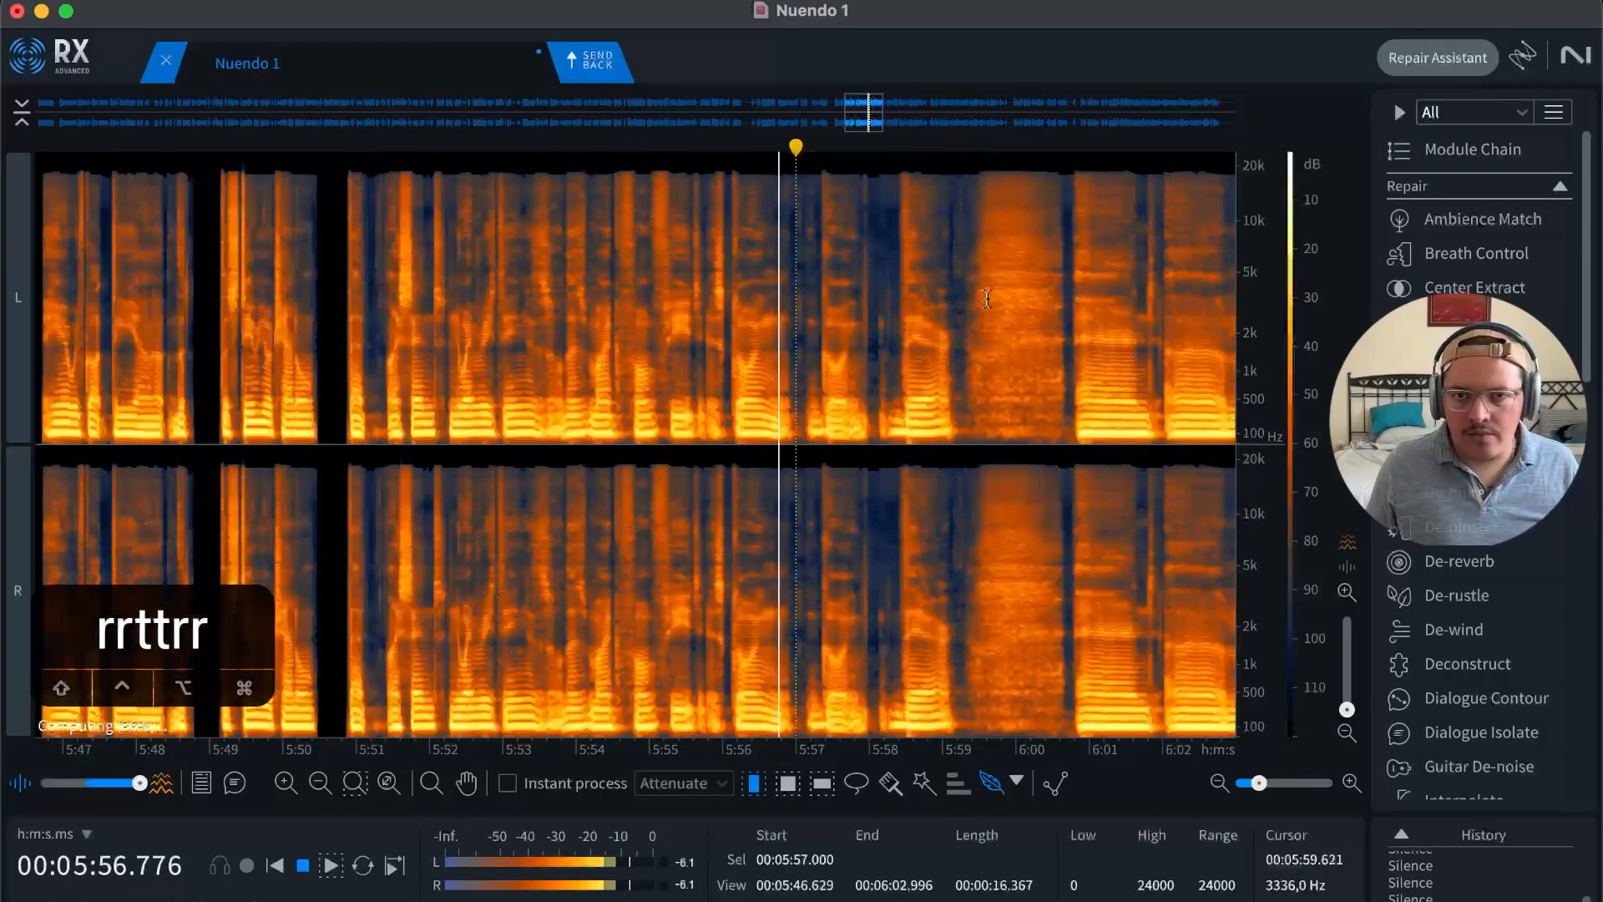
pyautogui.press('r')
pyautogui.press('space')
pyautogui.press('t')
pyautogui.press('space')
pyautogui.press('t')
pyautogui.press('t')
pyautogui.press('t')
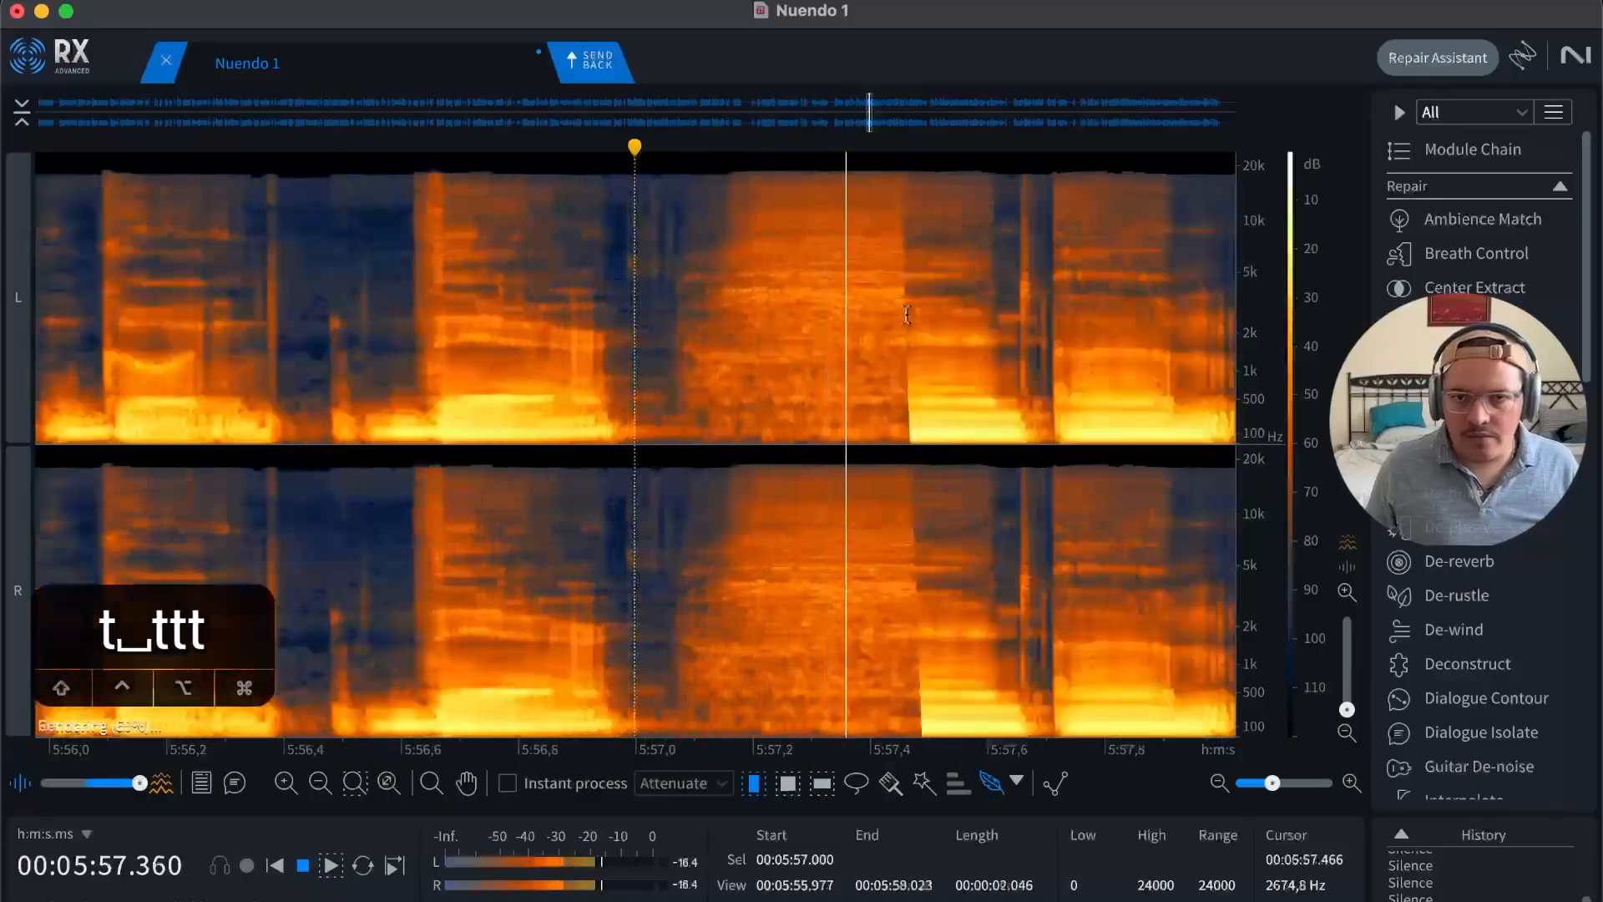
# Step: Silence the breath from about 5:57.1 to 5:57.8, apply Mouth De-click in the same passage, and play from 5:57.624
pyautogui.press('space')
pyautogui.press('m')
pyautogui.moveTo(601, 326); pyautogui.dragTo(1085, 281)
pyautogui.click(744, 330)
pyautogui.press('m')
pyautogui.click(1002, 307)
pyautogui.press('r')
pyautogui.press('space')
pyautogui.press('r')
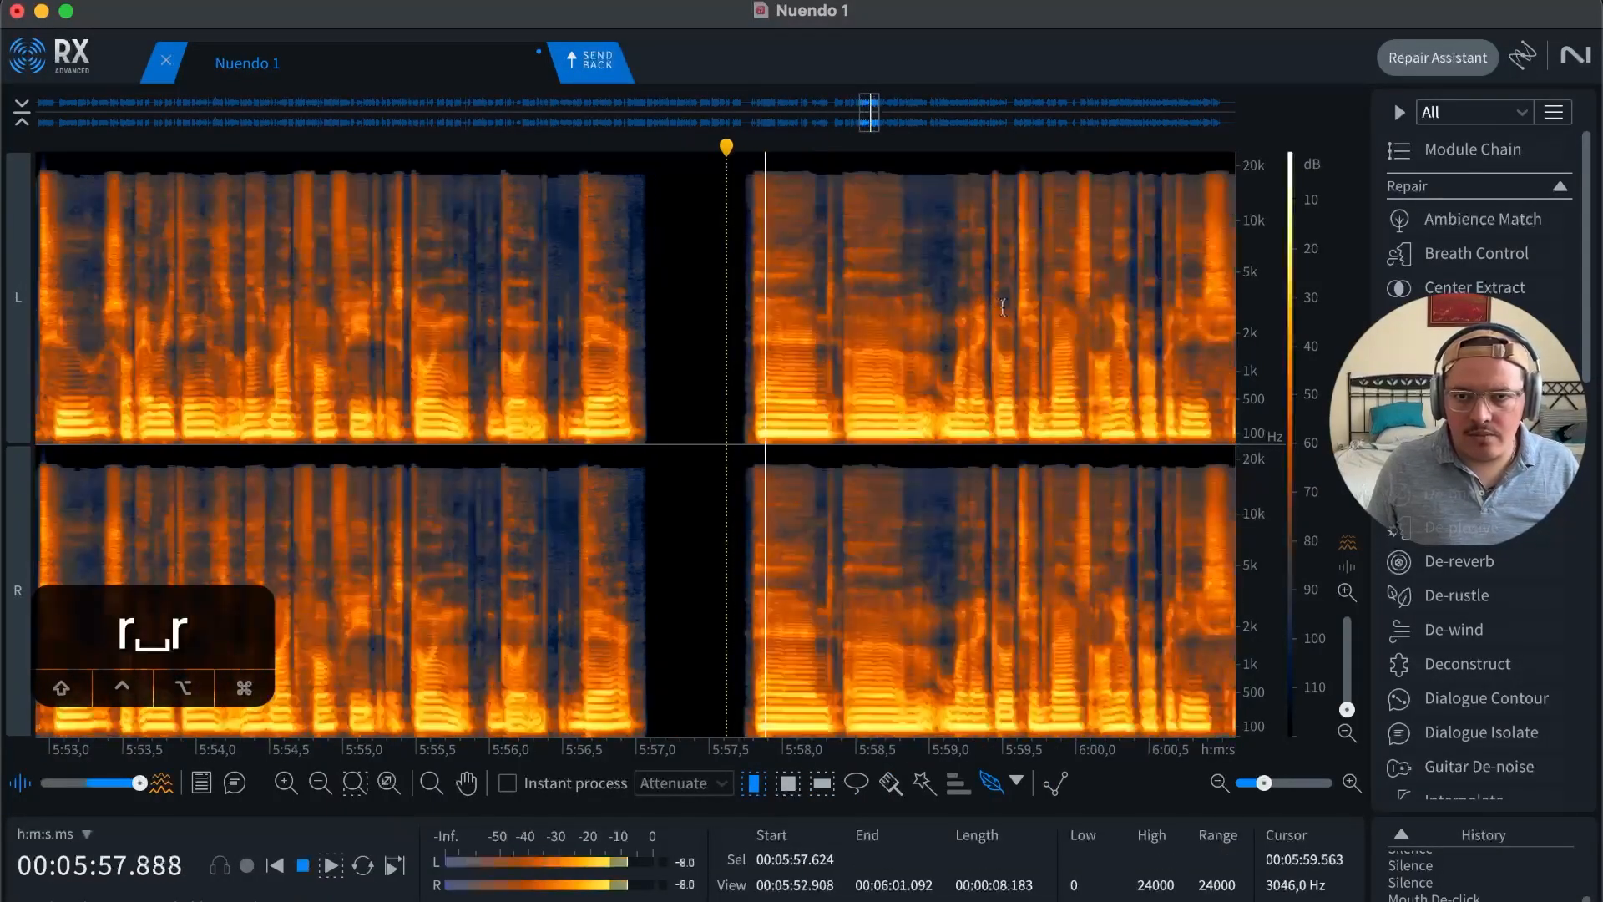
pyautogui.press('r')
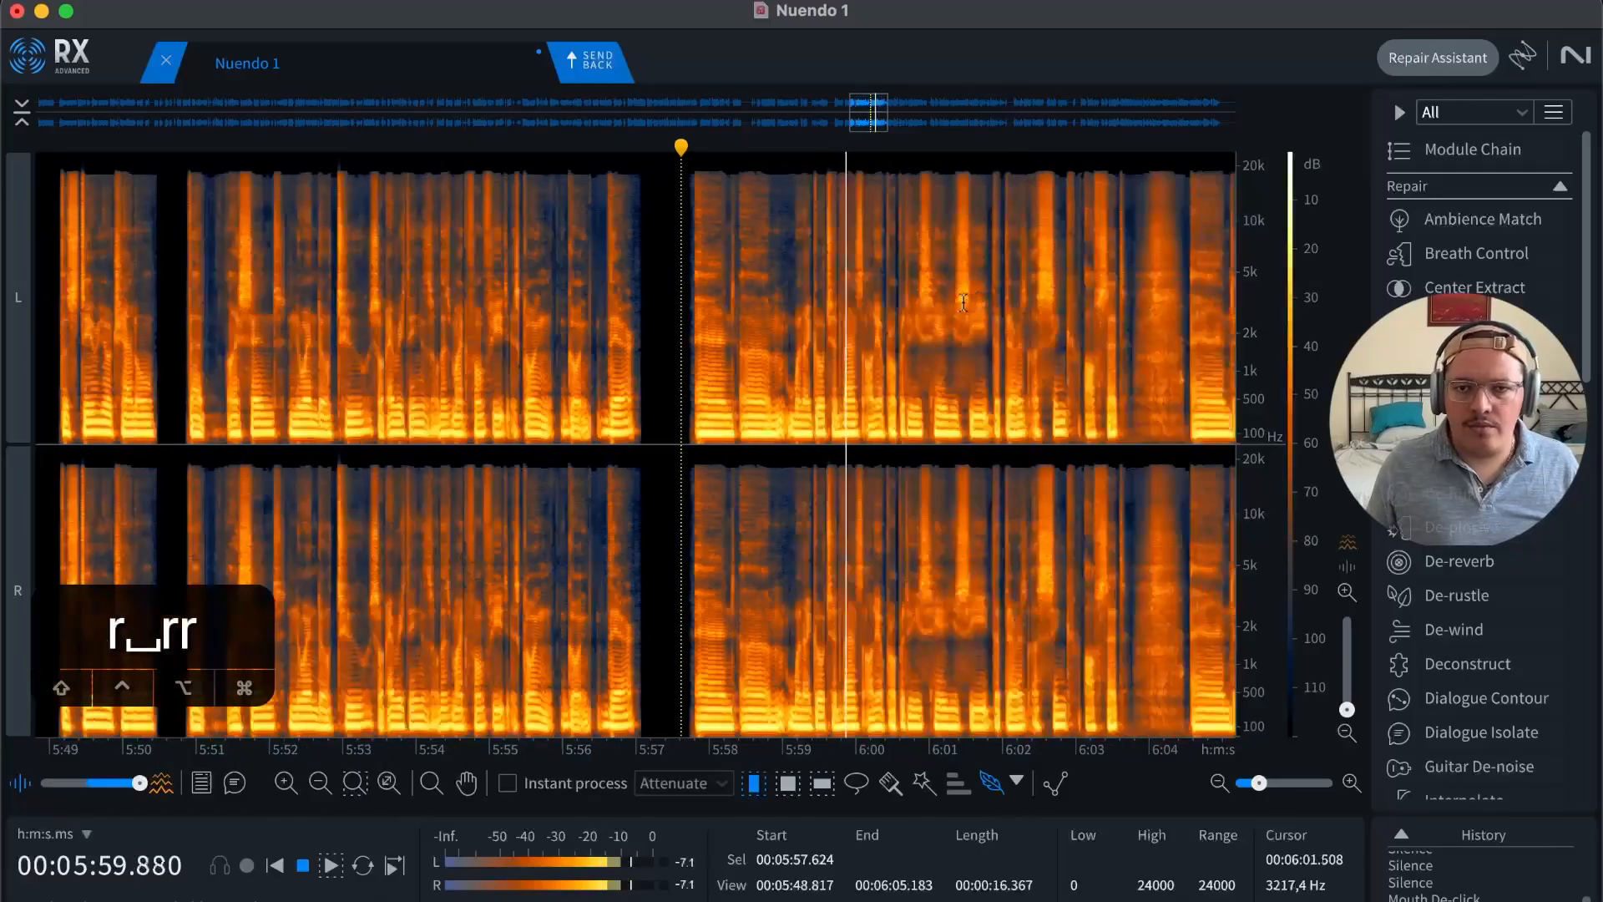
# Step: Silence the breath from 6:03.726 to 6:04.562 and audition the edit from about 6:04.47
pyautogui.click(1119, 312)
pyautogui.press('t')
pyautogui.press('t')
pyautogui.press('t')
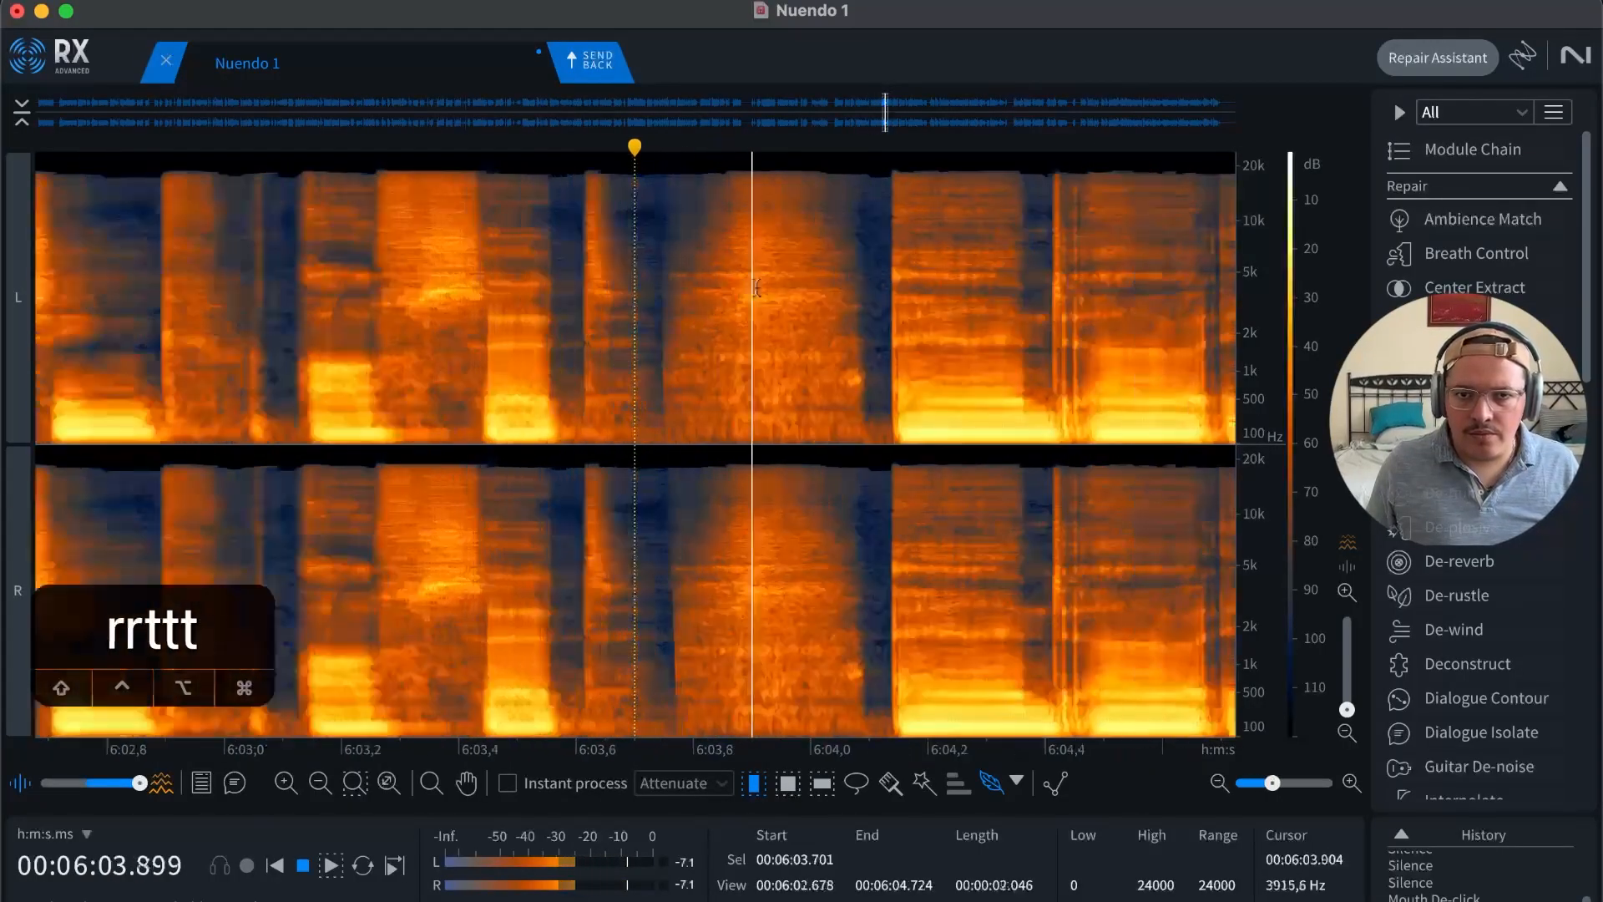
pyautogui.press('space')
pyautogui.moveTo(650, 326); pyautogui.dragTo(1140, 293)
pyautogui.hotkey('shift', 's')
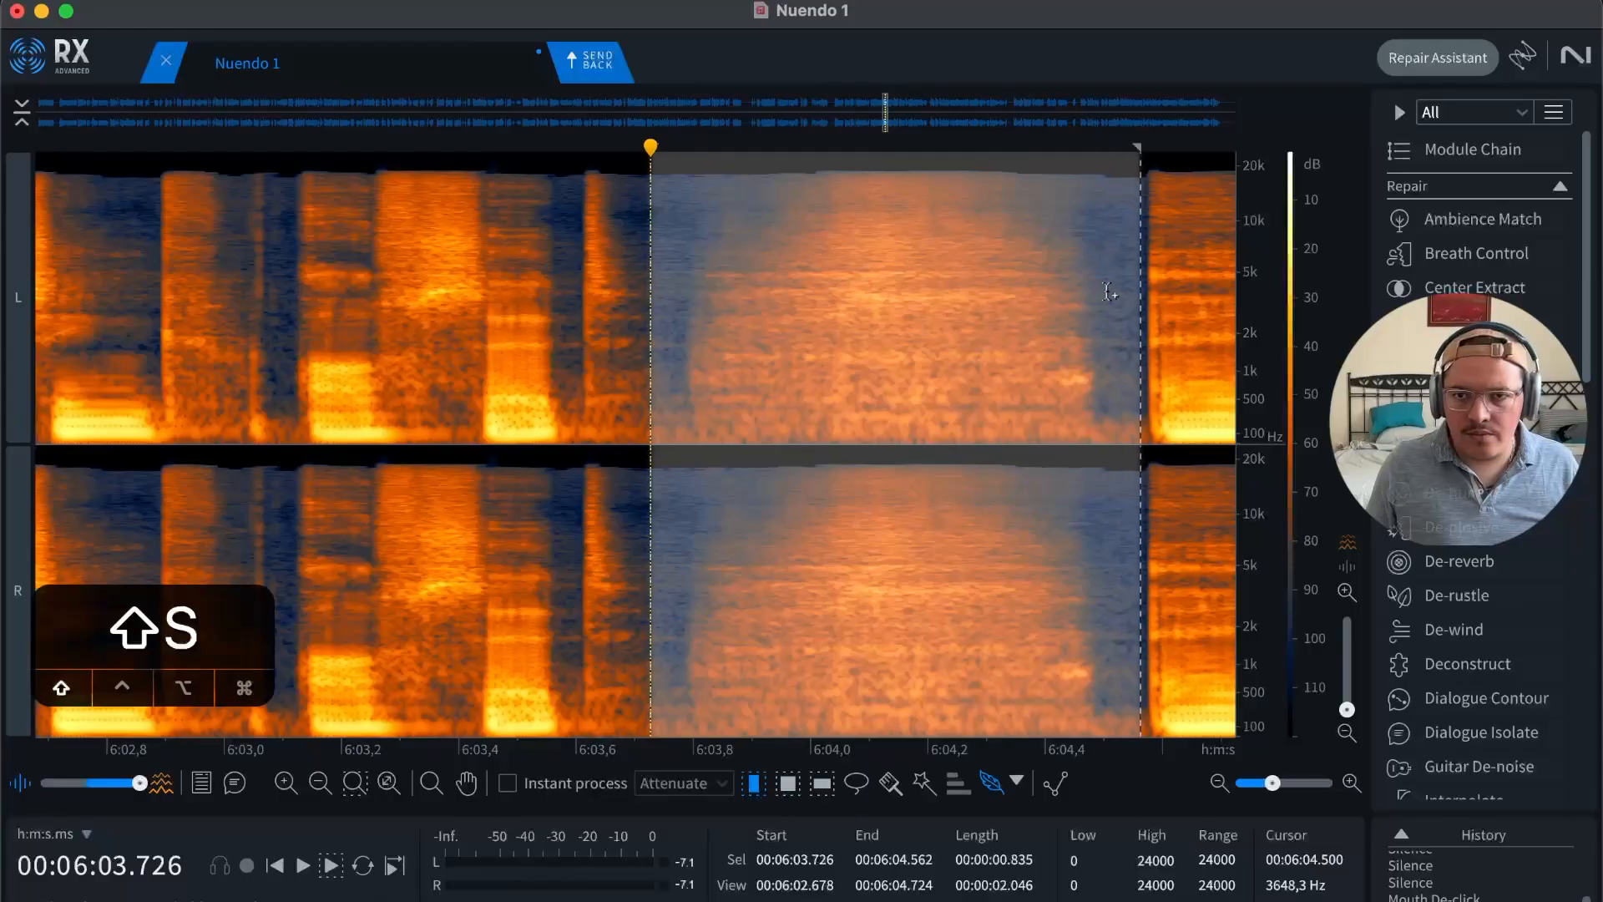
pyautogui.click(1087, 295)
pyautogui.press('r')
pyautogui.press('space')
pyautogui.press('r')
pyautogui.press('r')
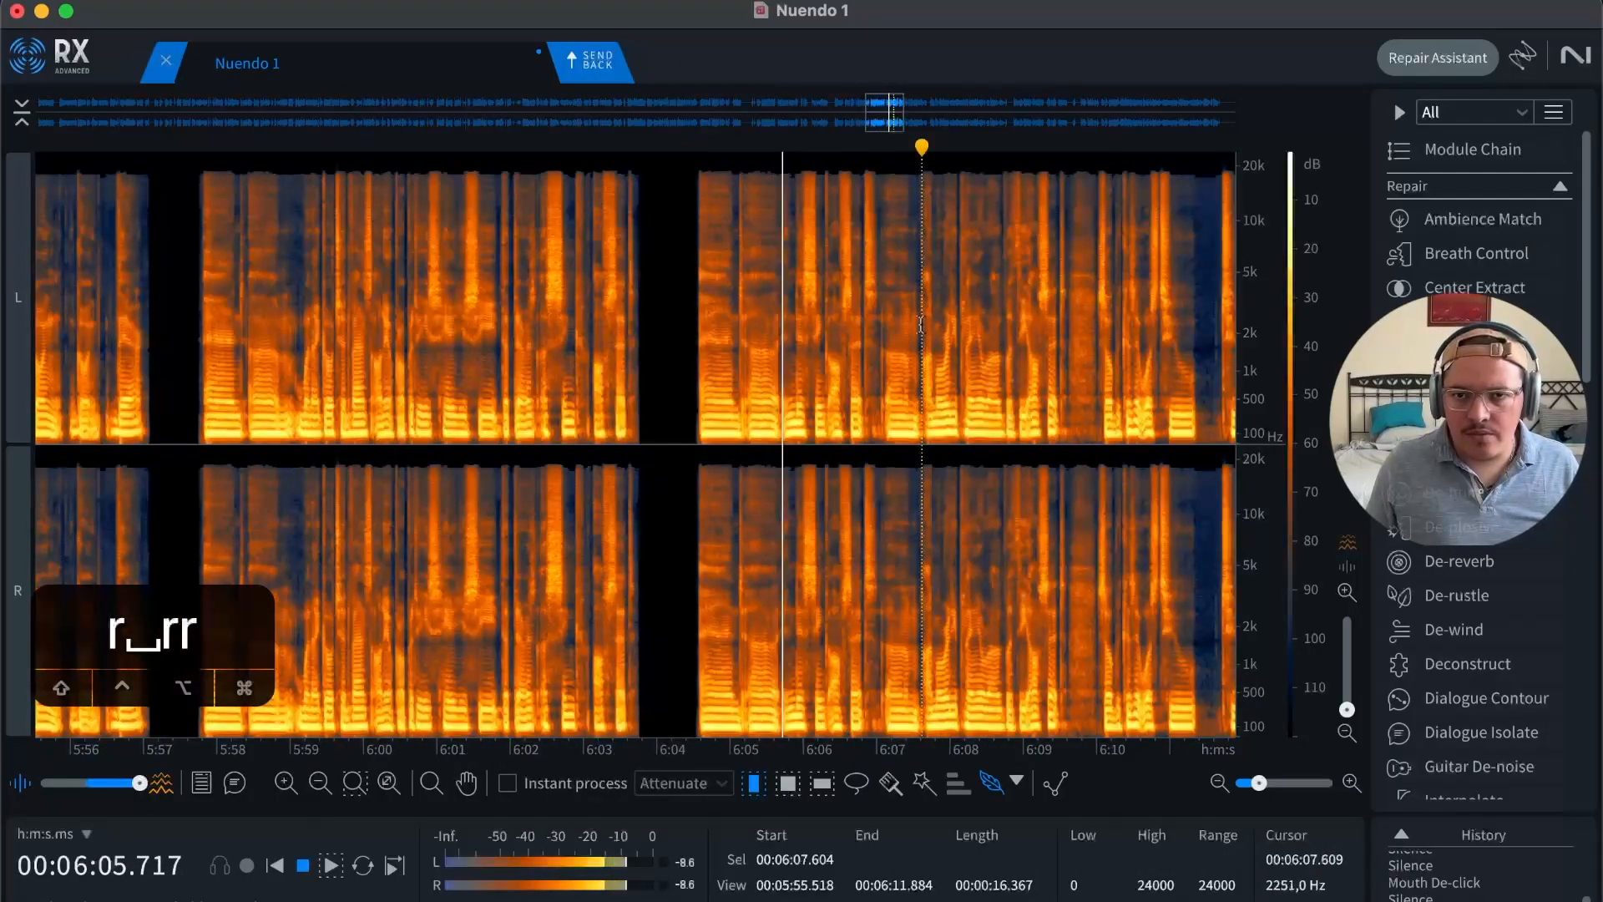
# Step: Play the following speech through to the breath near 6:09.558
pyautogui.press('t')
pyautogui.press('t')
pyautogui.press('r')
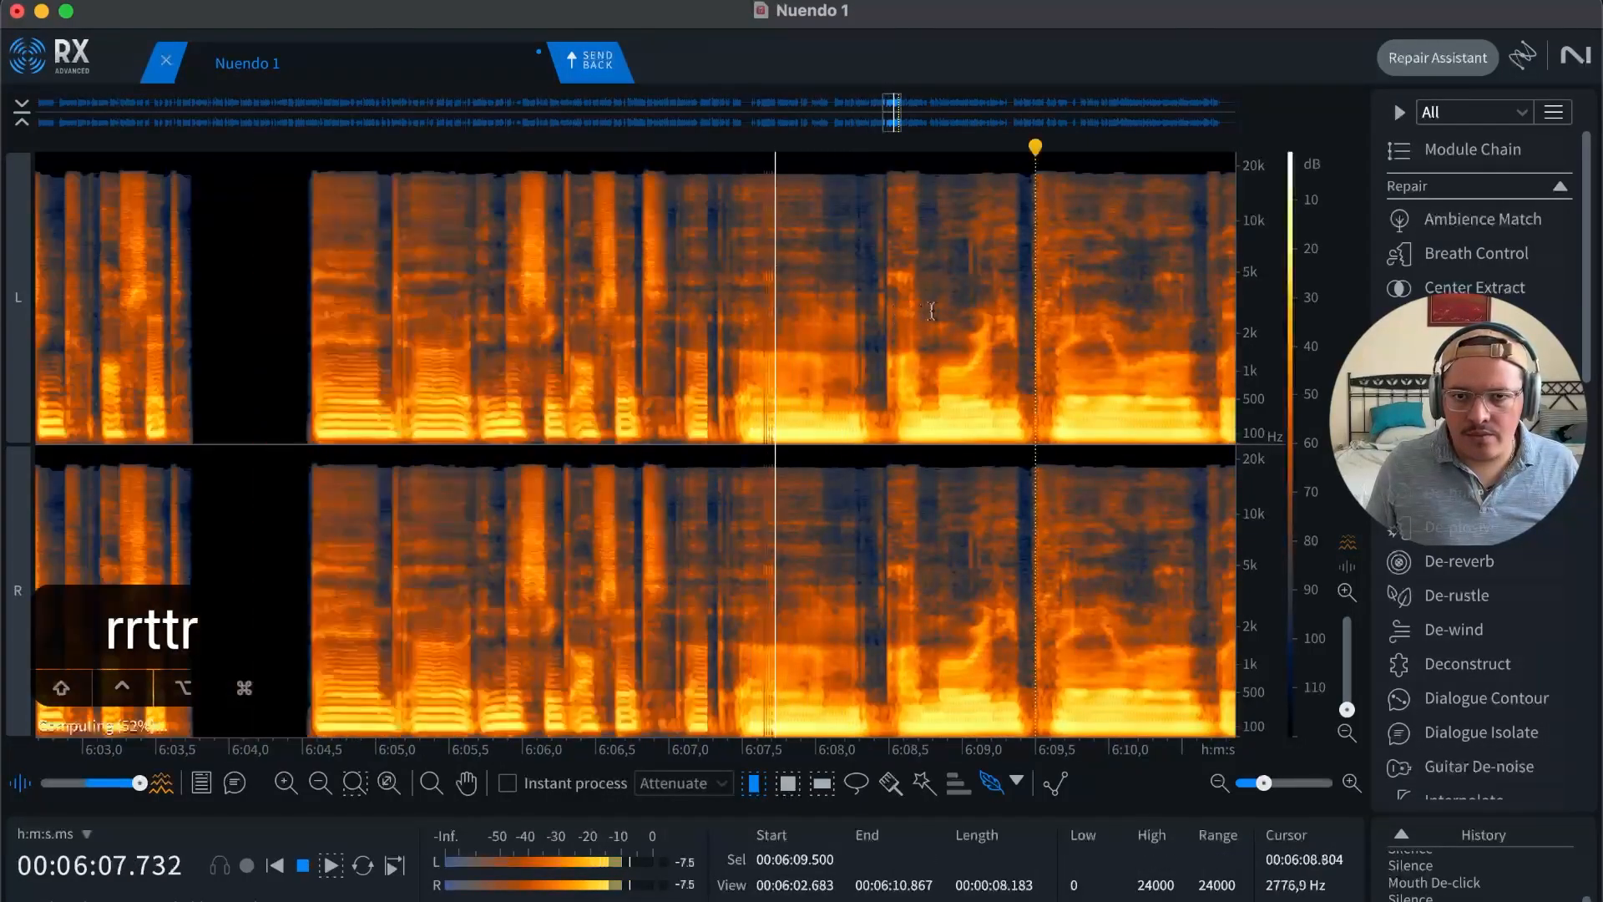
pyautogui.press('space')
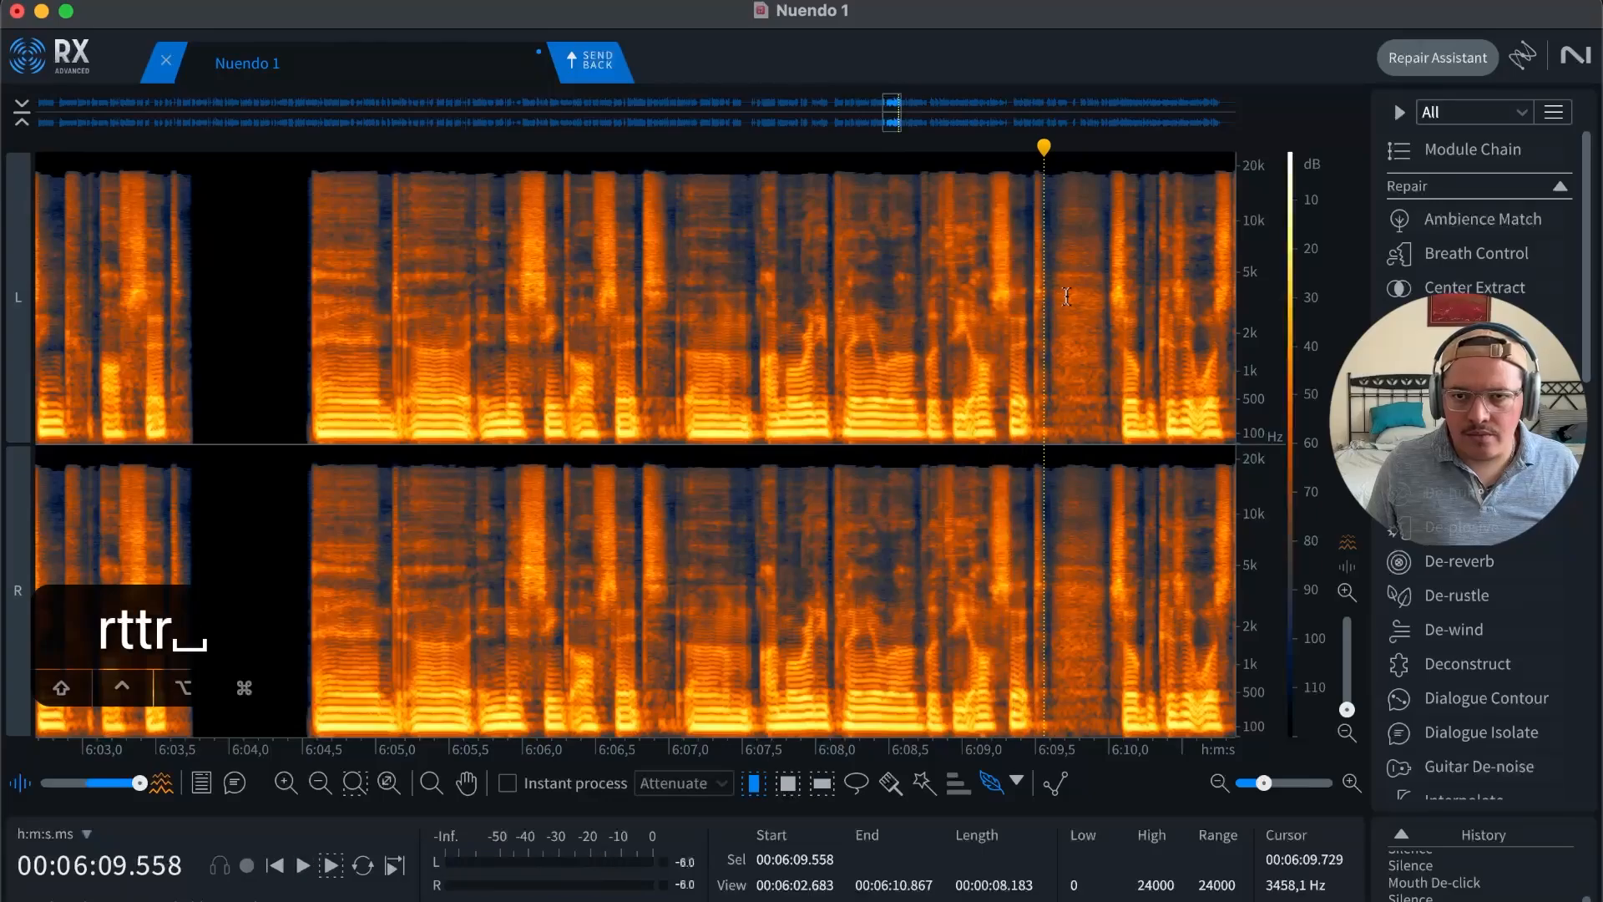
# Step: Silence the breath from about 6:09.63 to 6:10.00 and audition the edit from 6:09.900
pyautogui.press('t')
pyautogui.press('t')
pyautogui.press('t')
pyautogui.press('t')
pyautogui.press('r')
pyautogui.moveTo(800, 311); pyautogui.dragTo(1162, 292)
pyautogui.hotkey('shift', 'BackSpace')
pyautogui.click(1036, 312)
pyautogui.press('r')
pyautogui.press('space')
pyautogui.press('r')
pyautogui.press('r')
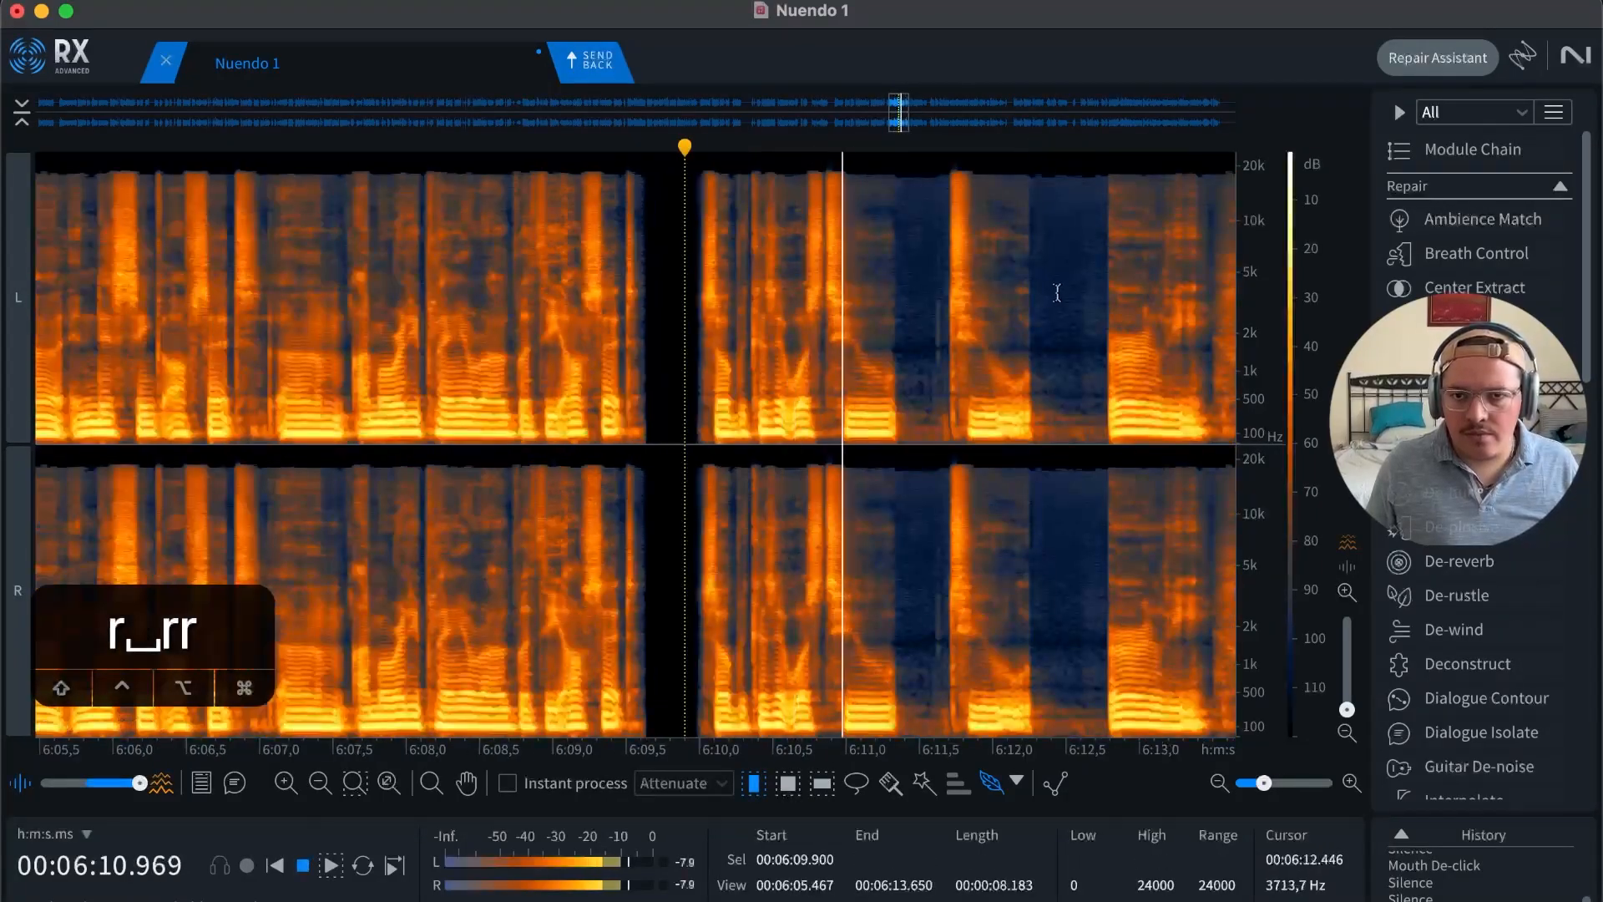
pyautogui.press('r')
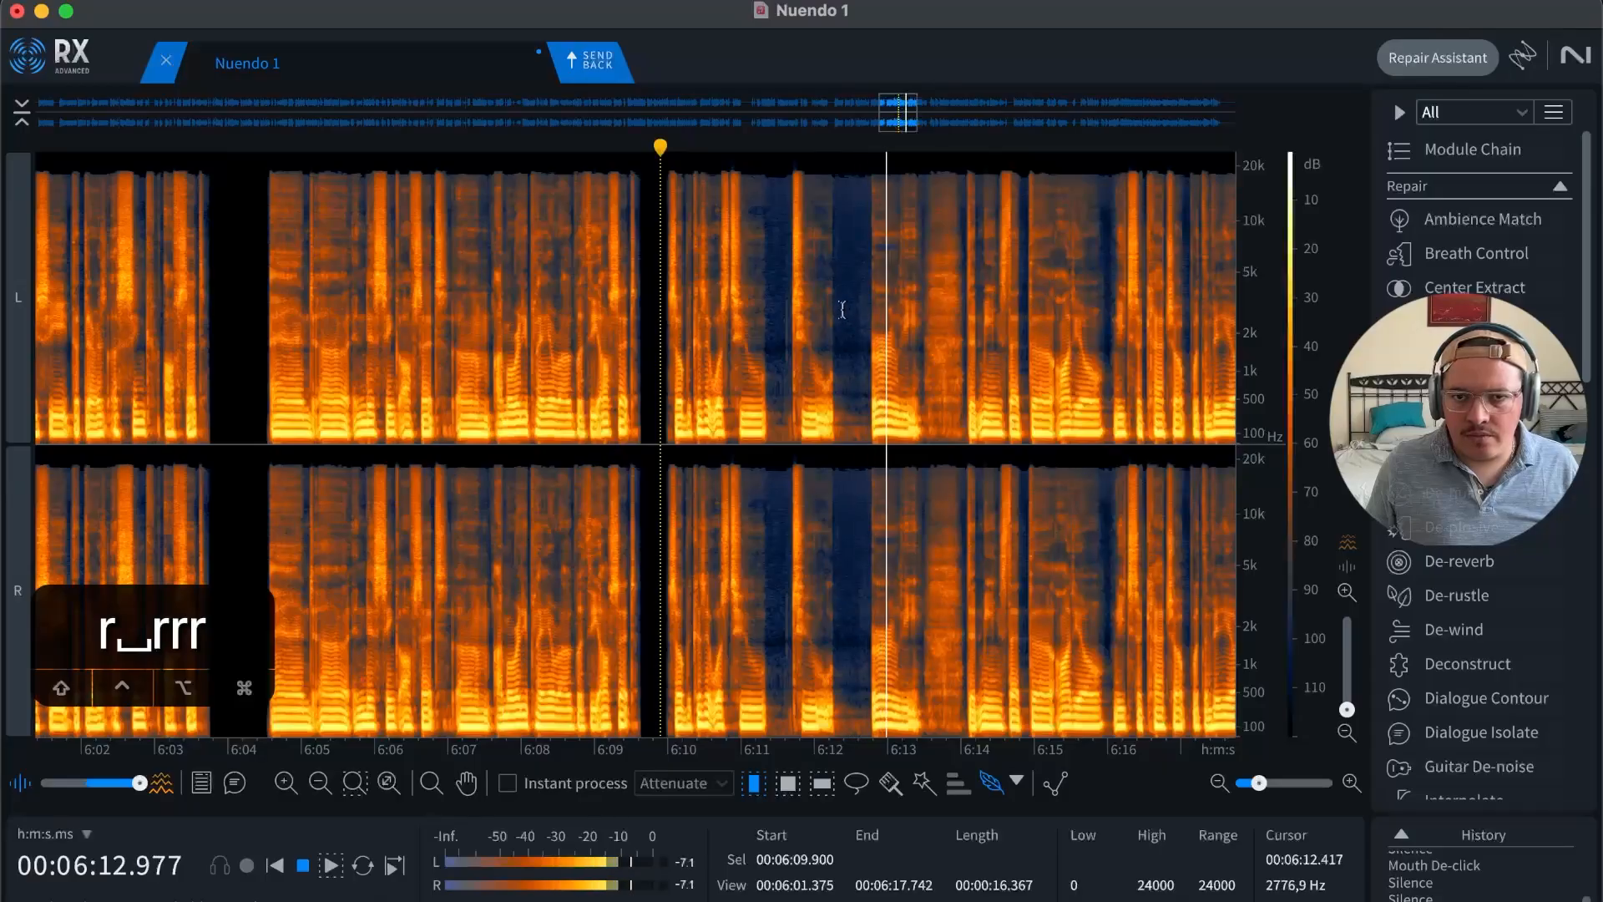
# Step: Silence the discarded word and surrounding pauses from about 6:11.33 to 6:12.78 and audition from 6:12.500
pyautogui.click(778, 317)
pyautogui.press('space')
pyautogui.press('t')
pyautogui.press('t')
pyautogui.press('t')
pyautogui.press('r')
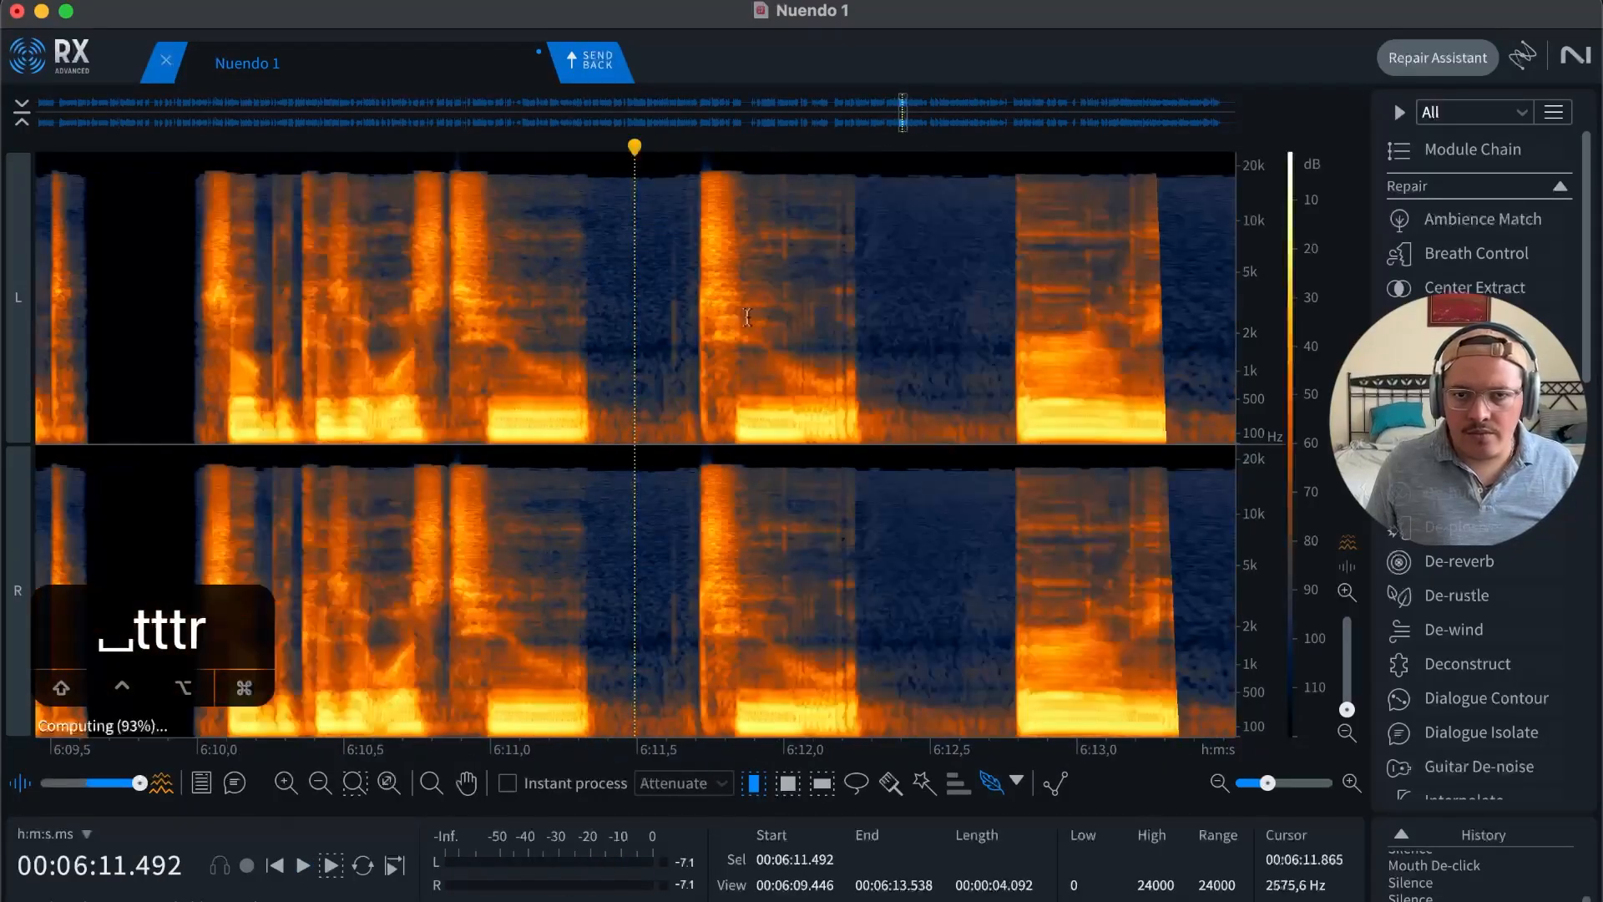
pyautogui.moveTo(588, 363); pyautogui.dragTo(1013, 332)
pyautogui.press('Delete')
pyautogui.click(930, 321)
pyautogui.press('r')
pyautogui.press('space')
pyautogui.press('r')
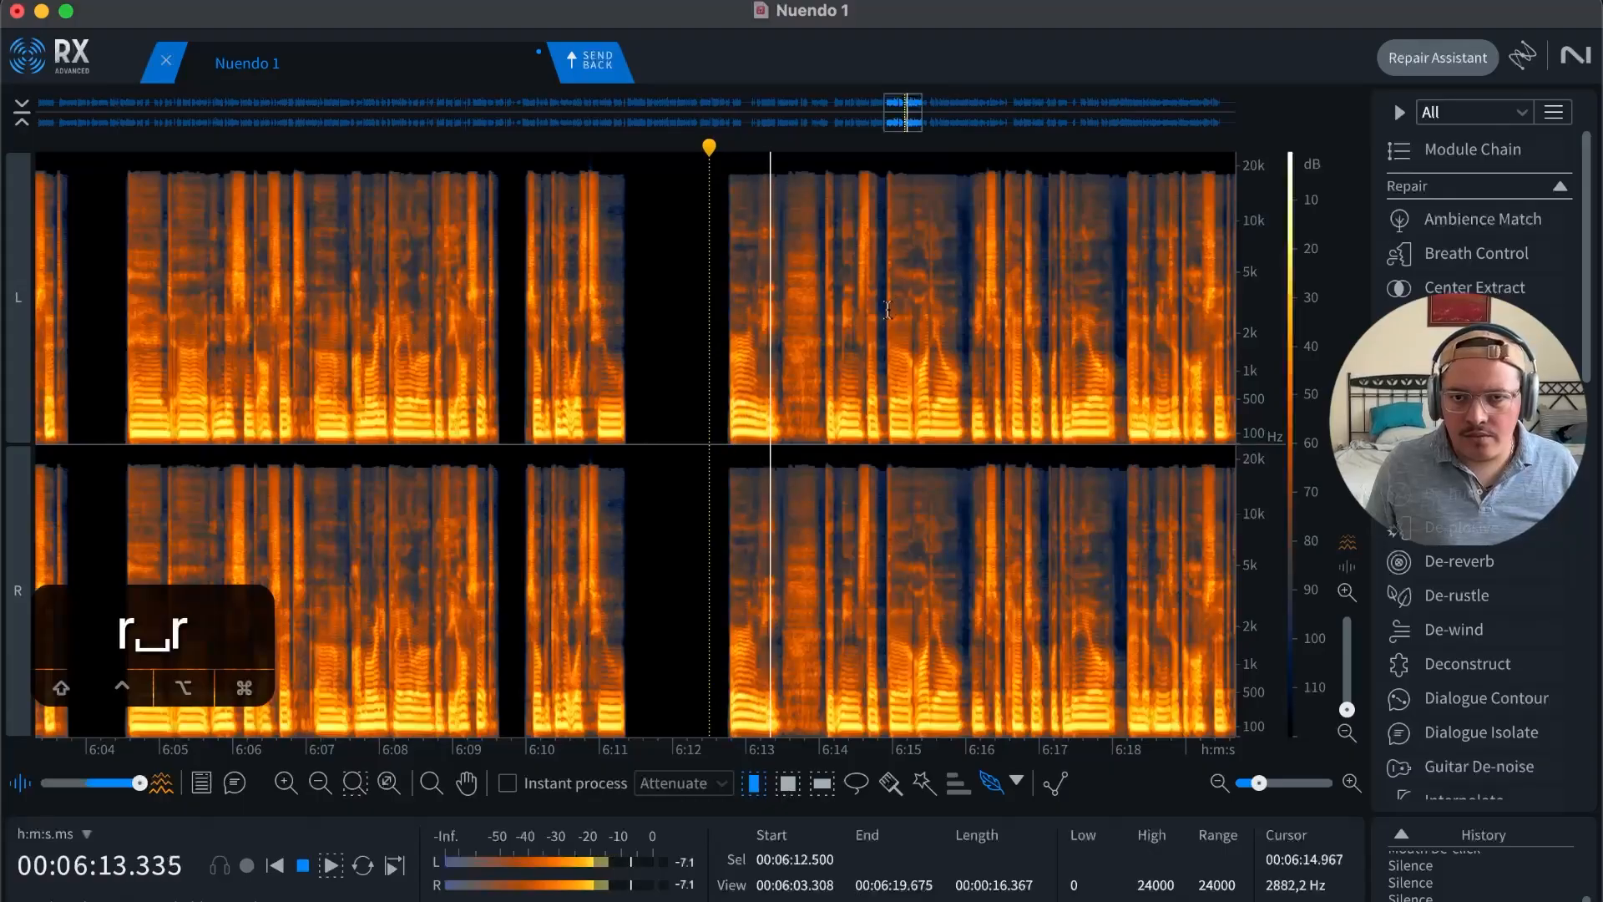
# Step: Silence the breath from about 6:13.50 to 6:14.08 and audition the edit from 6:13.935
pyautogui.press('space')
pyautogui.press('t')
pyautogui.press('t')
pyautogui.press('t')
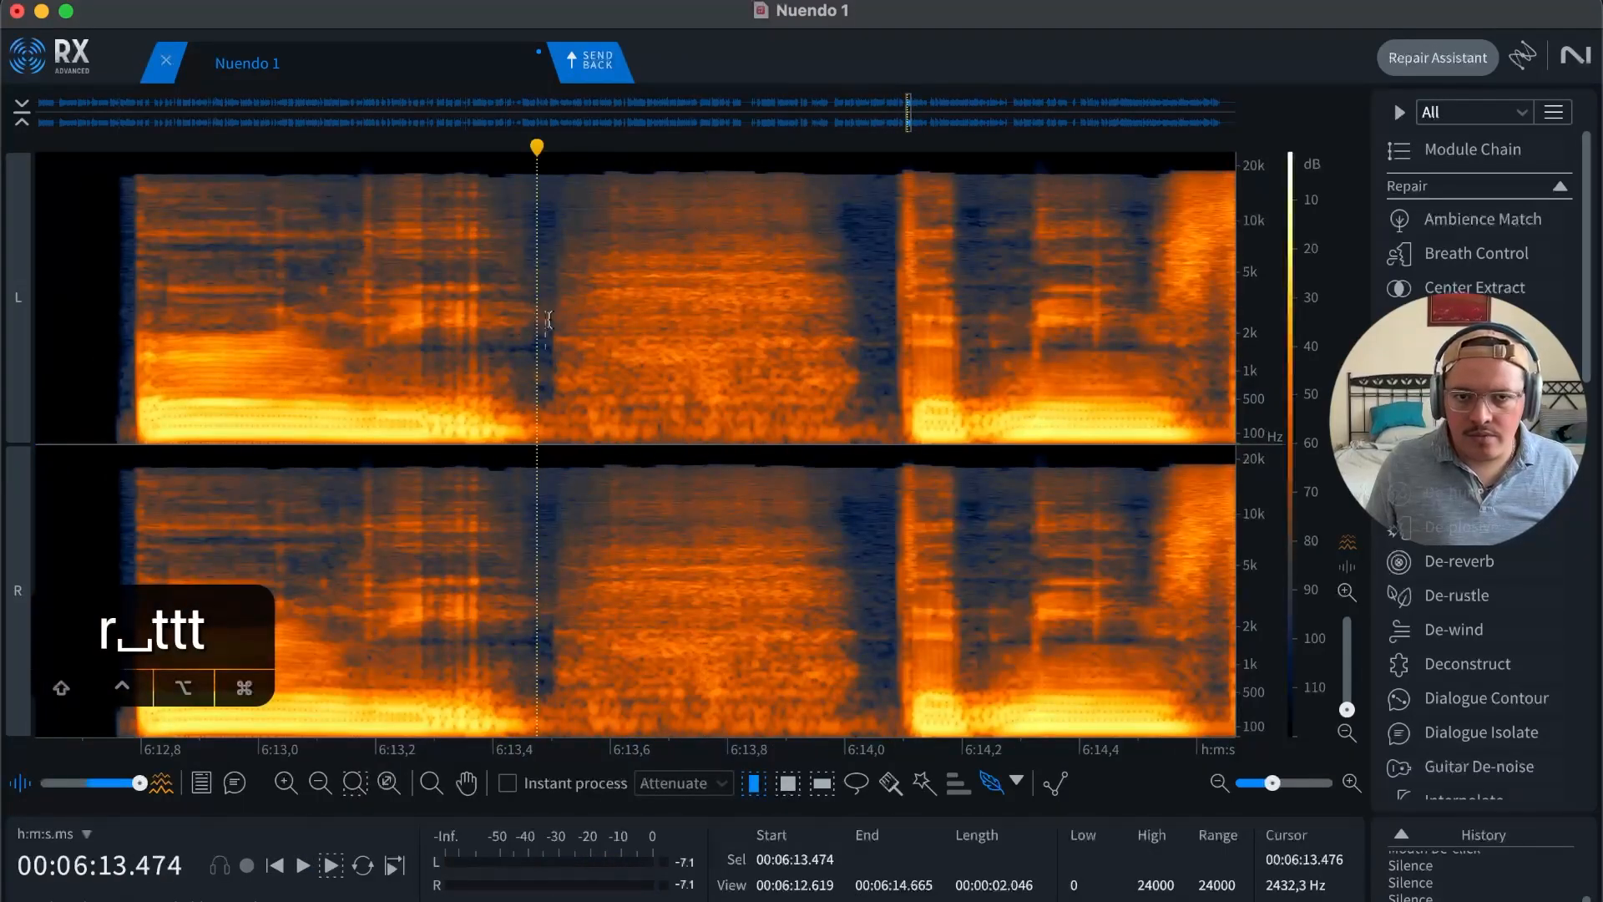
pyautogui.moveTo(549, 320); pyautogui.dragTo(894, 297)
pyautogui.press('Delete')
pyautogui.click(807, 292)
pyautogui.press('r')
pyautogui.press('space')
pyautogui.press('r')
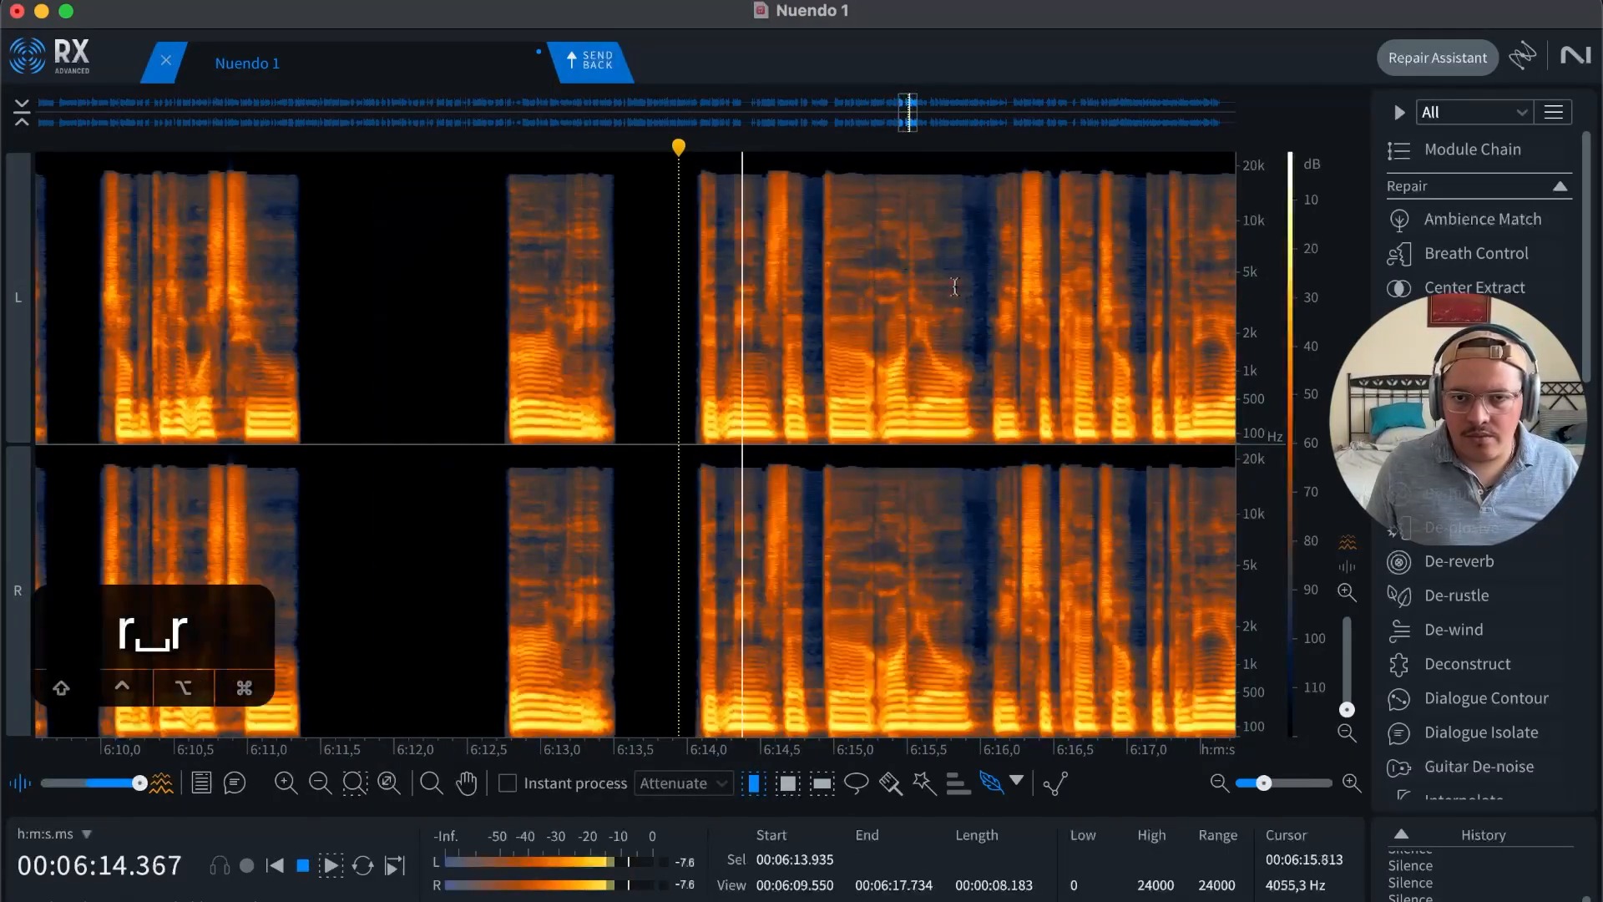
# Step: Silence the breath from 6:20.142 to 6:20.834 and audition the edit from 6:20.615
pyautogui.click(978, 294)
pyautogui.press('r')
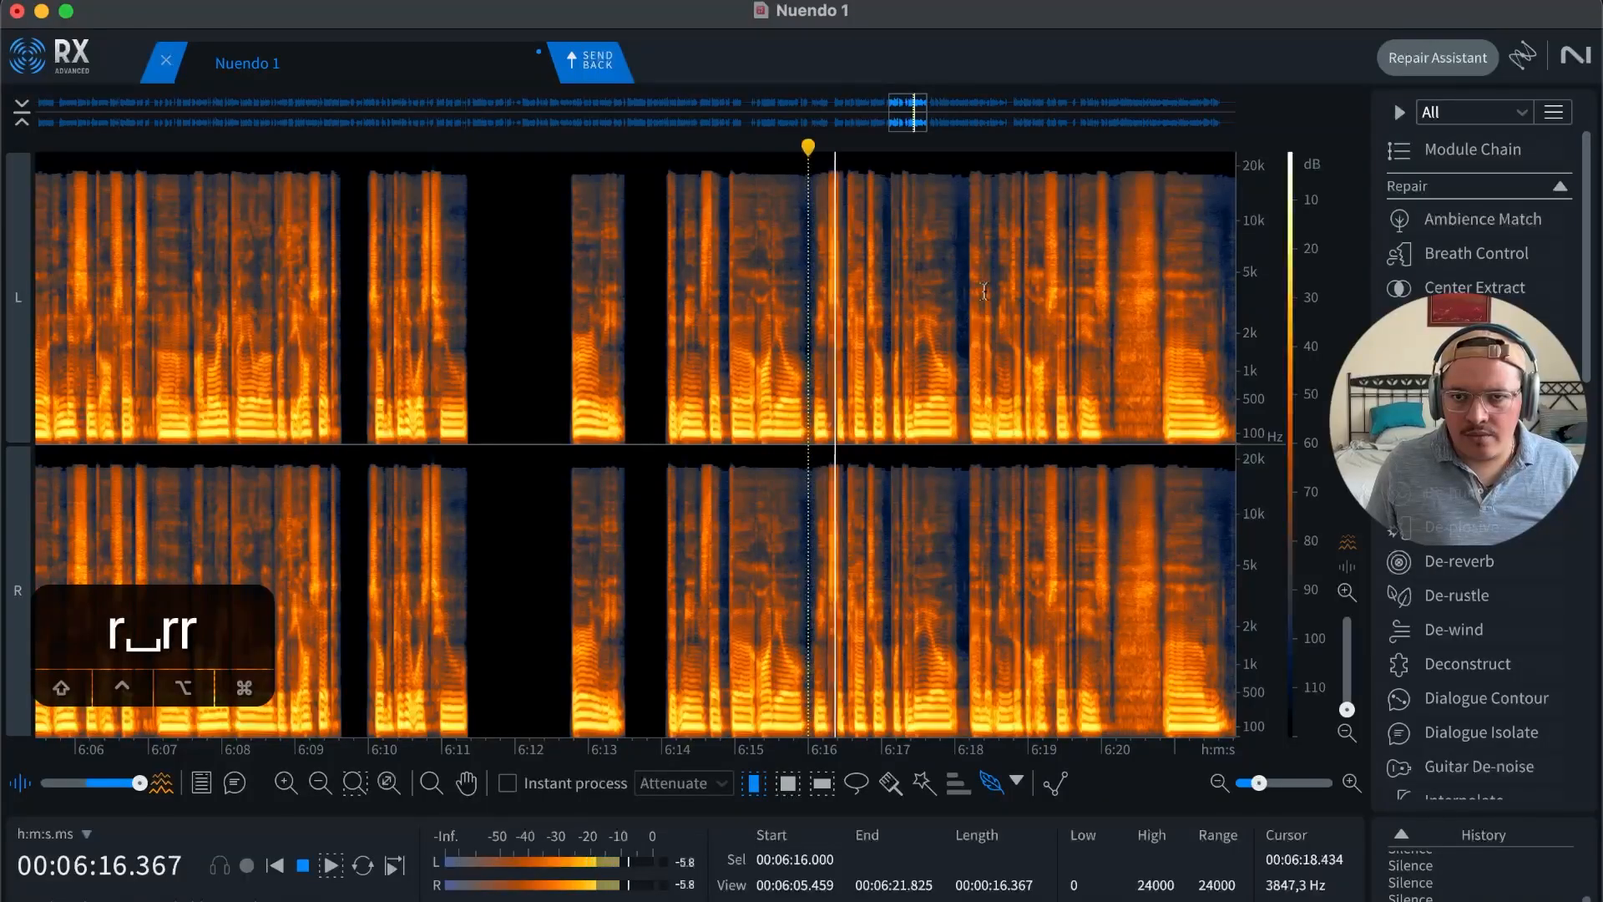
pyautogui.press('t')
pyautogui.click(706, 328)
pyautogui.press('t')
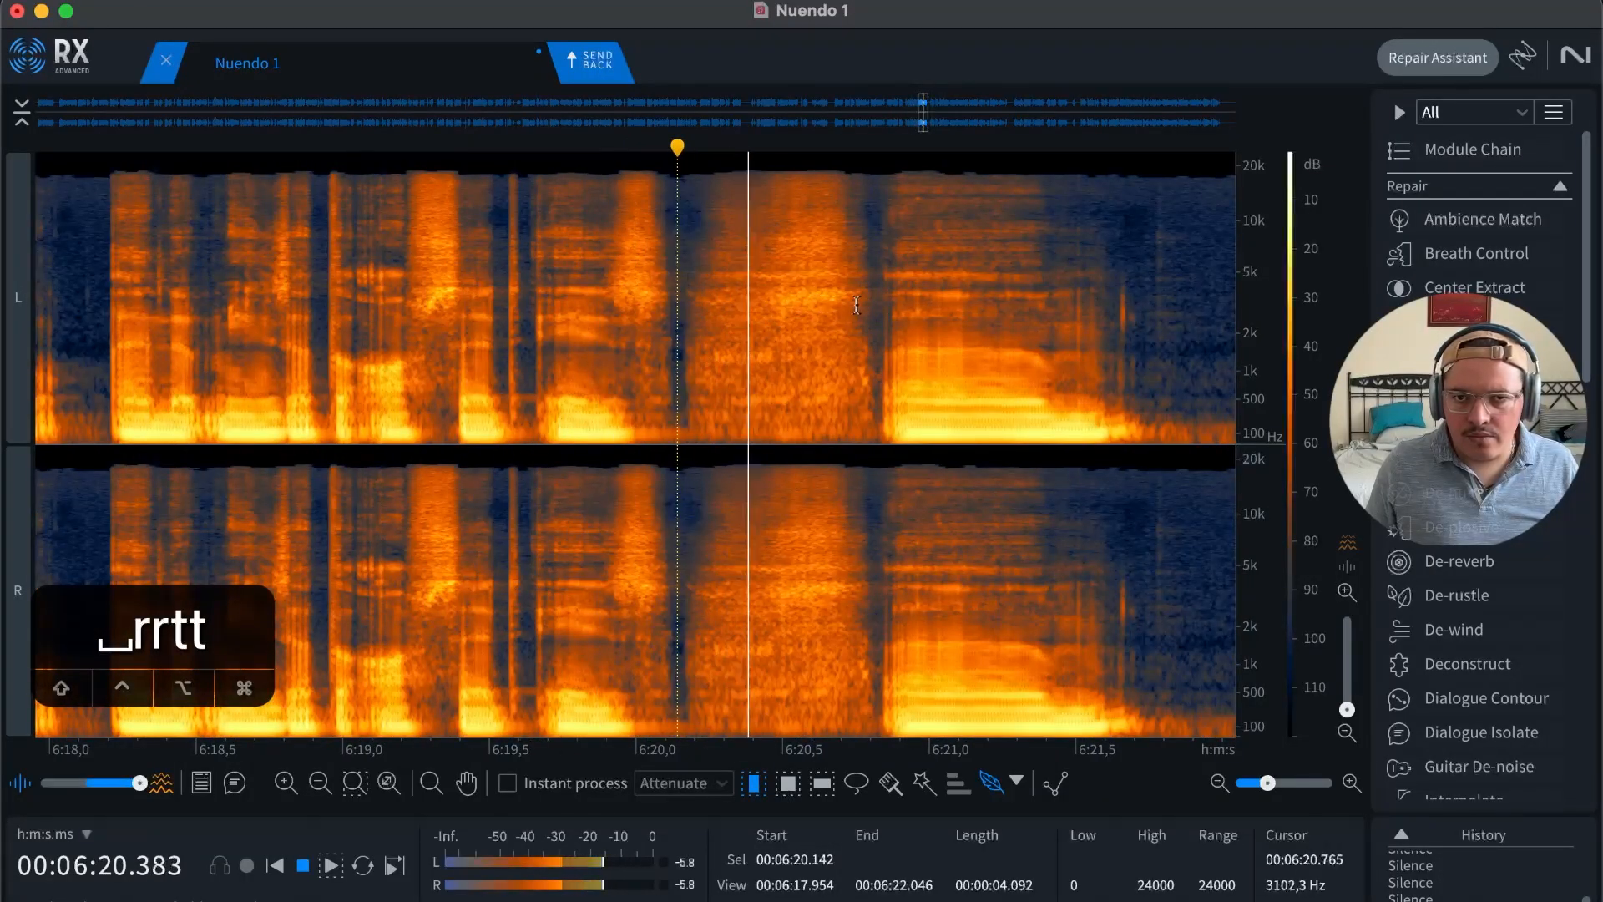
pyautogui.keyDown('shift'); pyautogui.click(884, 342); pyautogui.keyUp('shift')
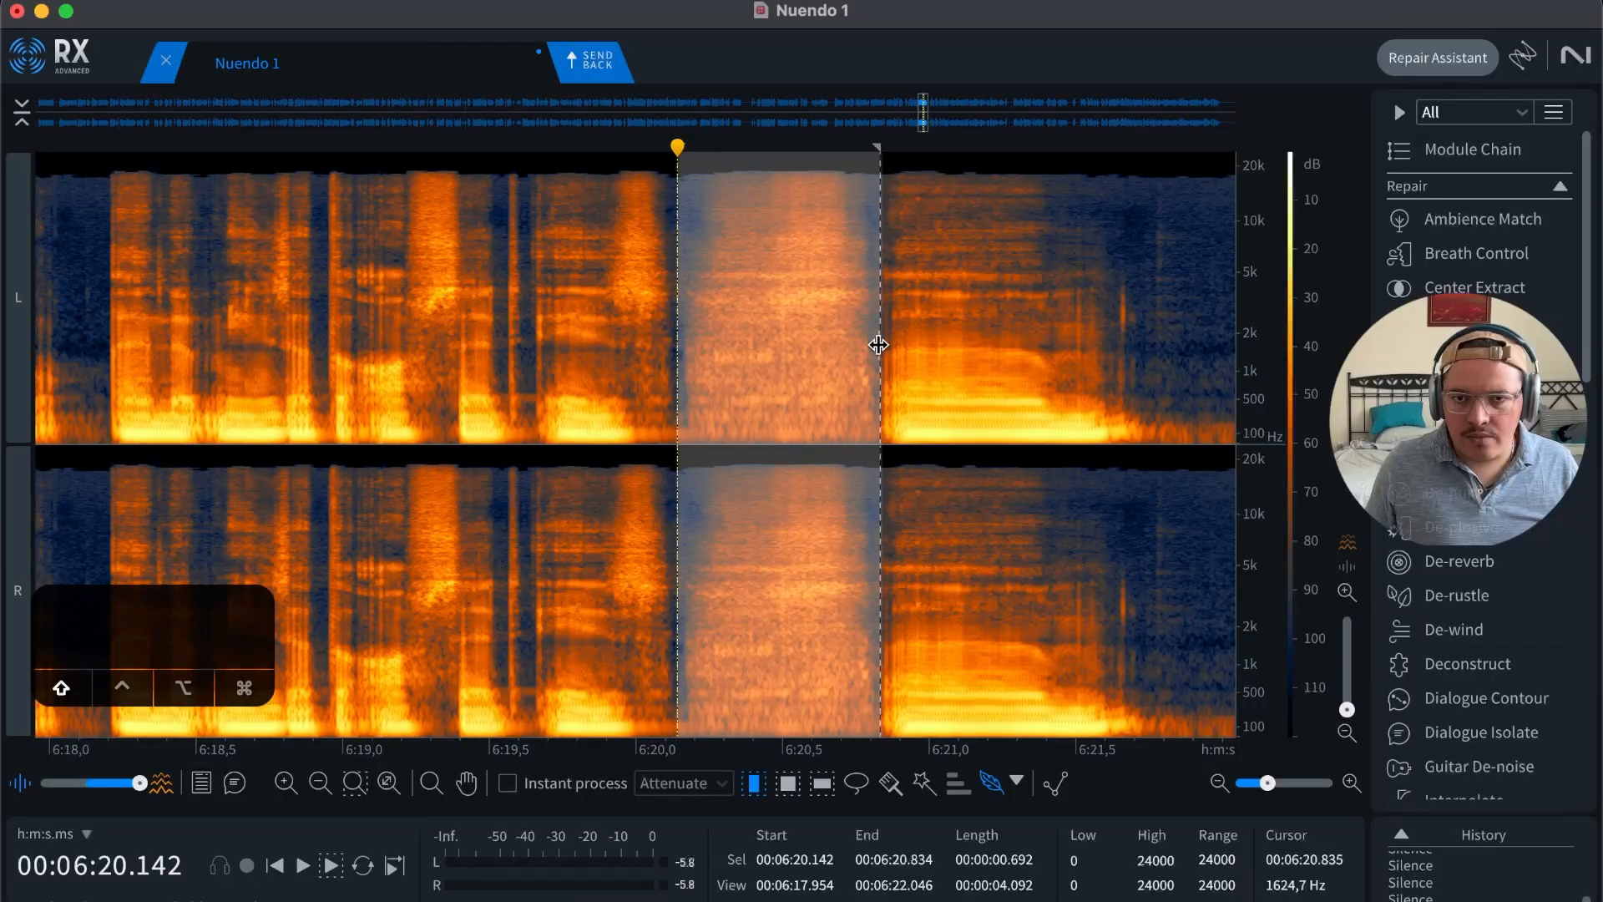
pyautogui.press('BackSpace')
pyautogui.click(813, 333)
pyautogui.press('space')
pyautogui.press('r')
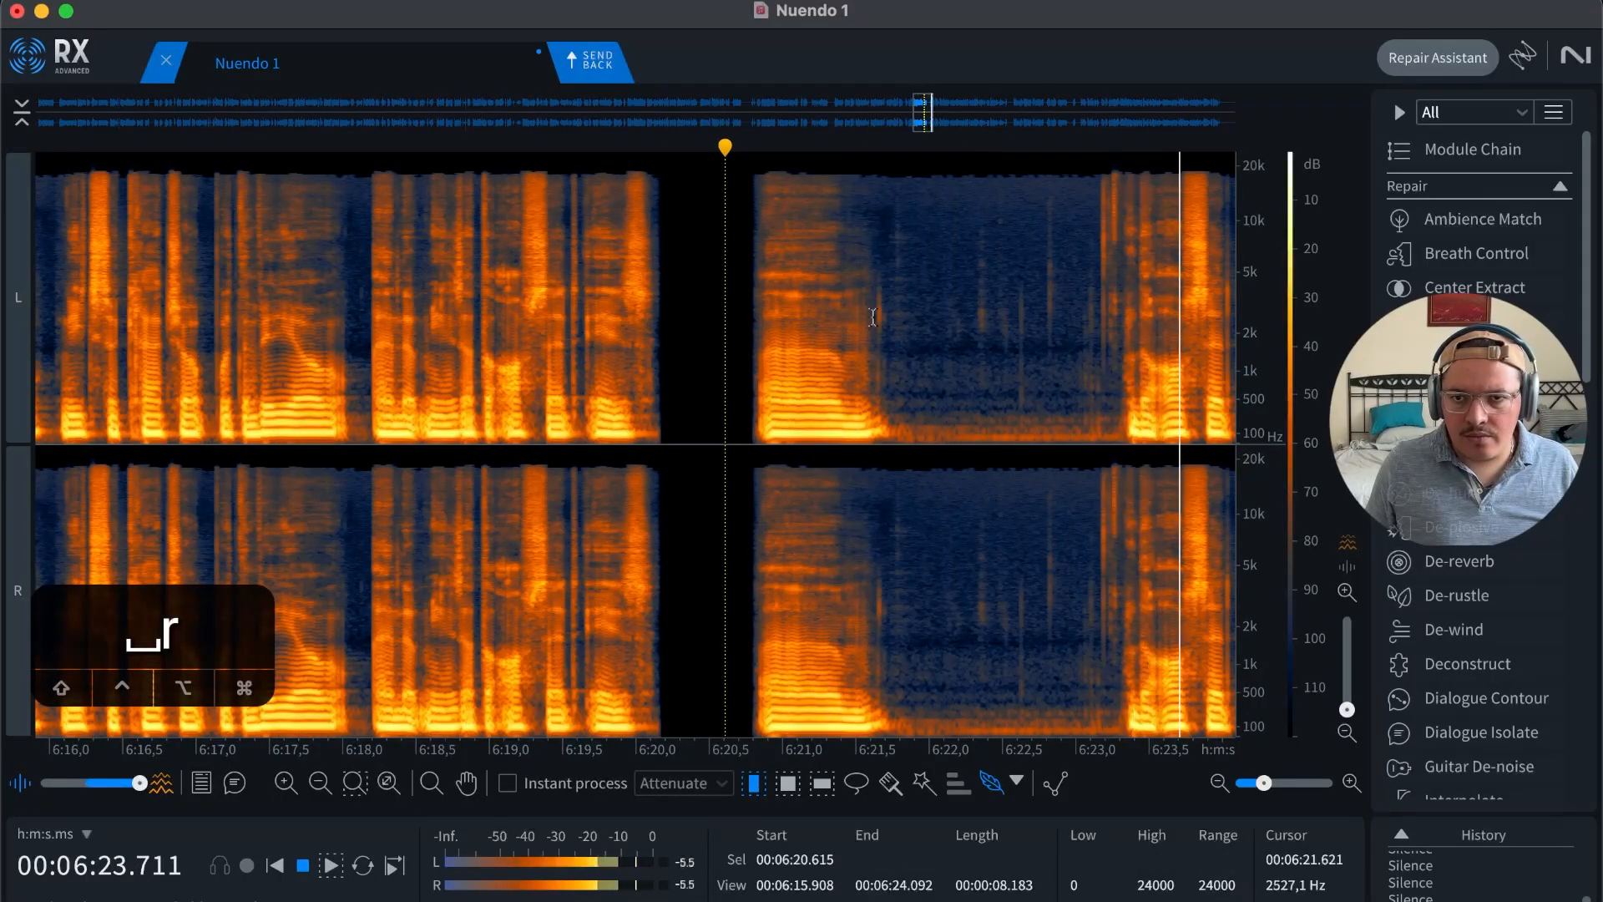
pyautogui.press('r')
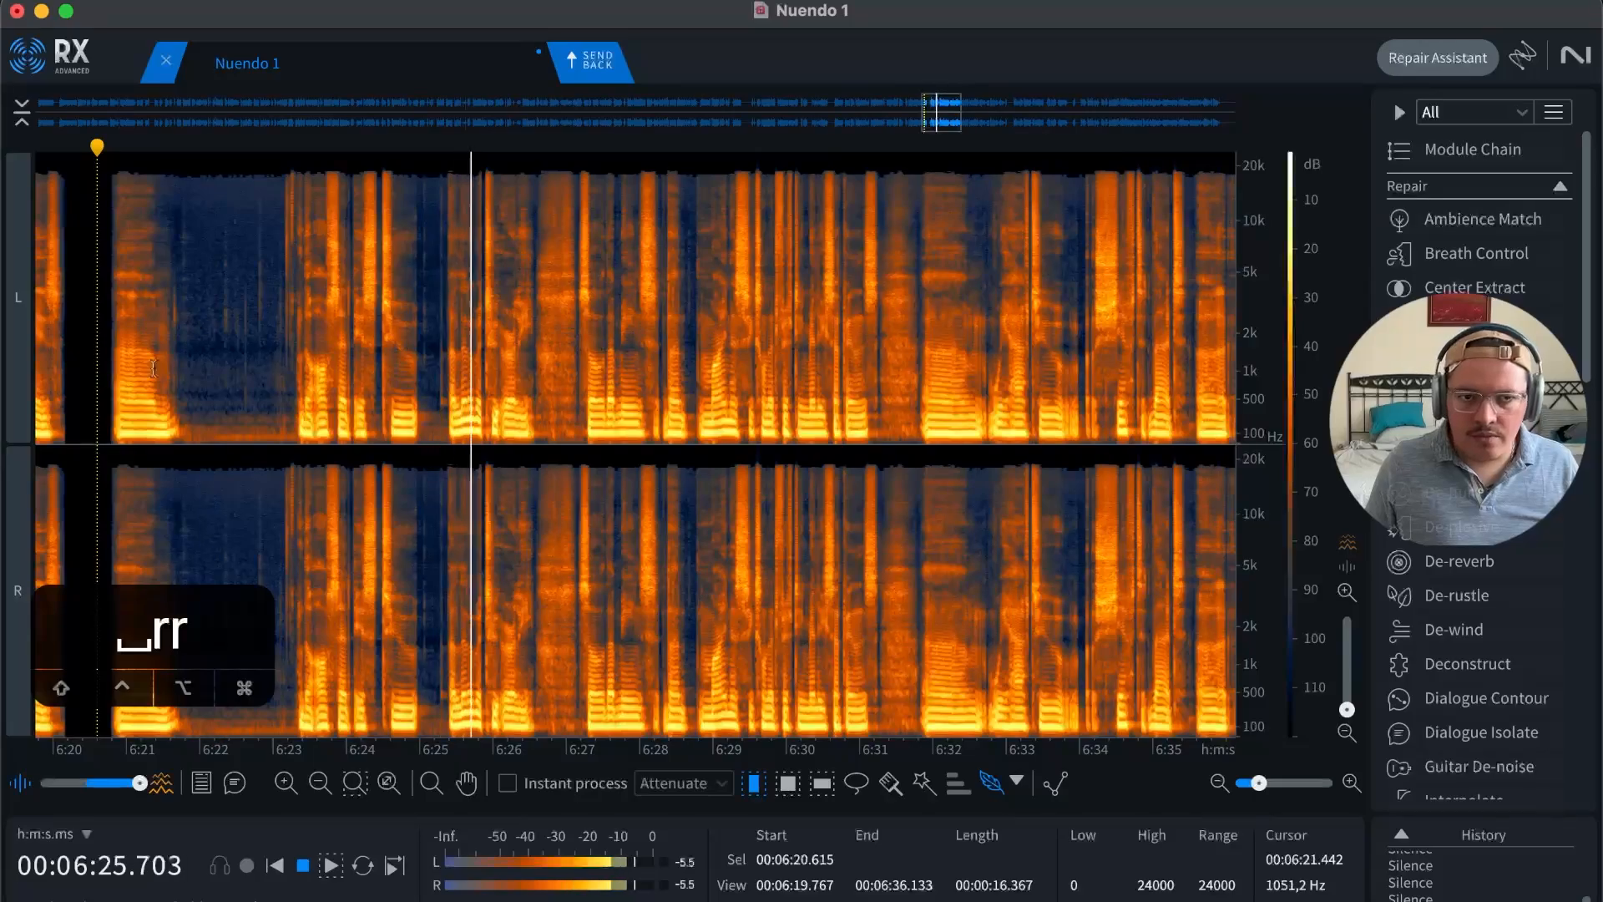
# Step: Audition the sound after the silenced breath, starting from 6:19.263
pyautogui.press('space')
pyautogui.press('t')
pyautogui.press('t')
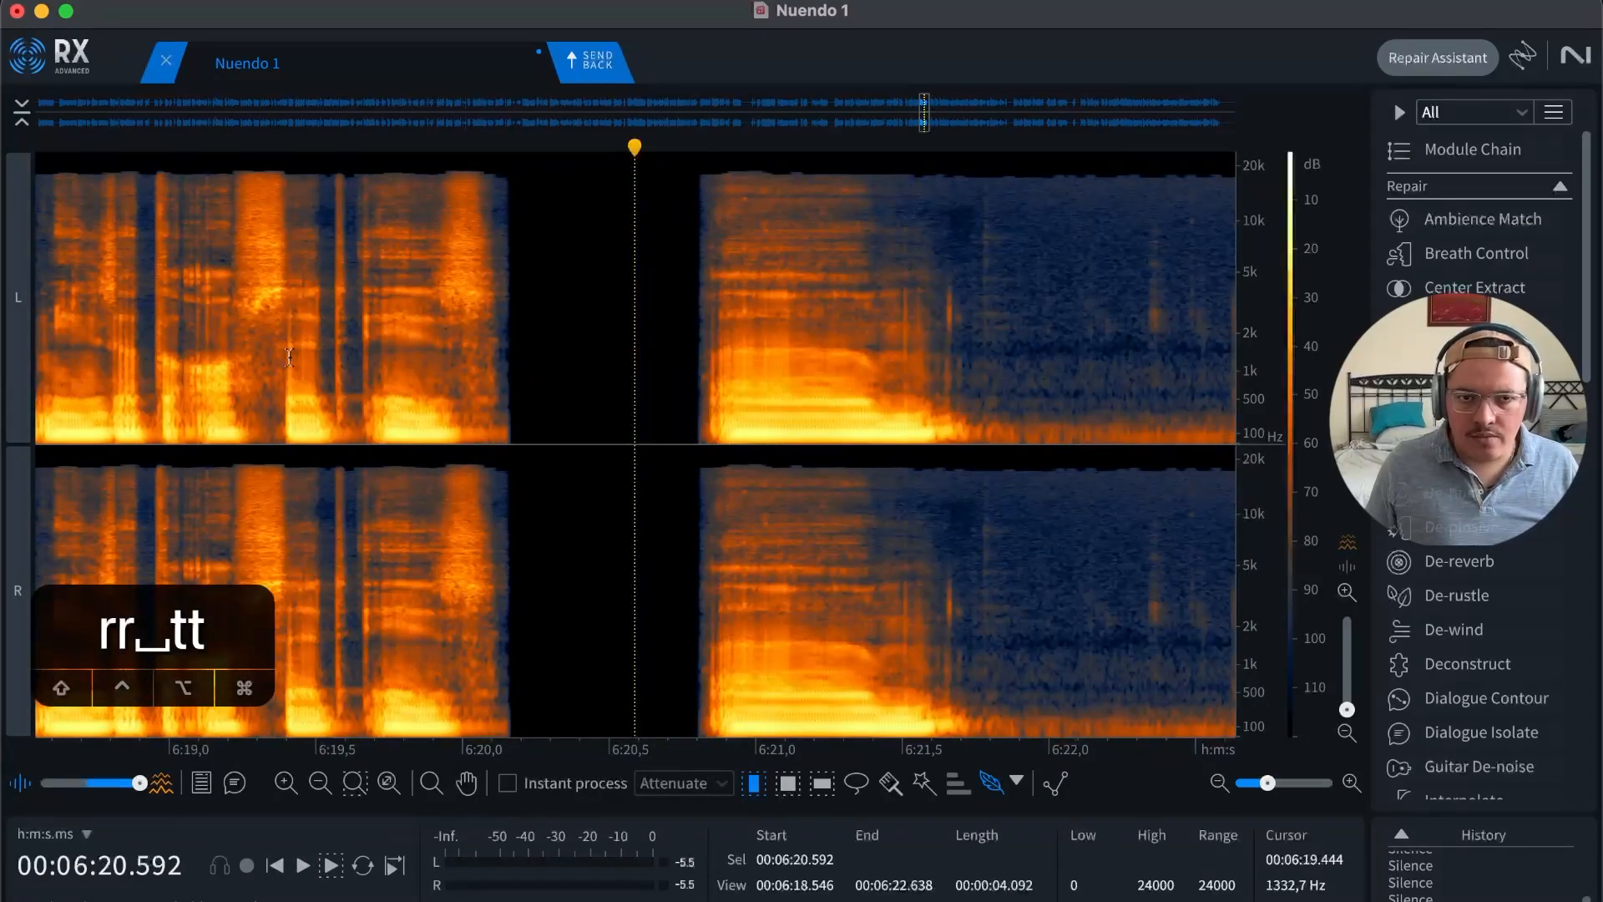
pyautogui.click(246, 347)
pyautogui.press('space')
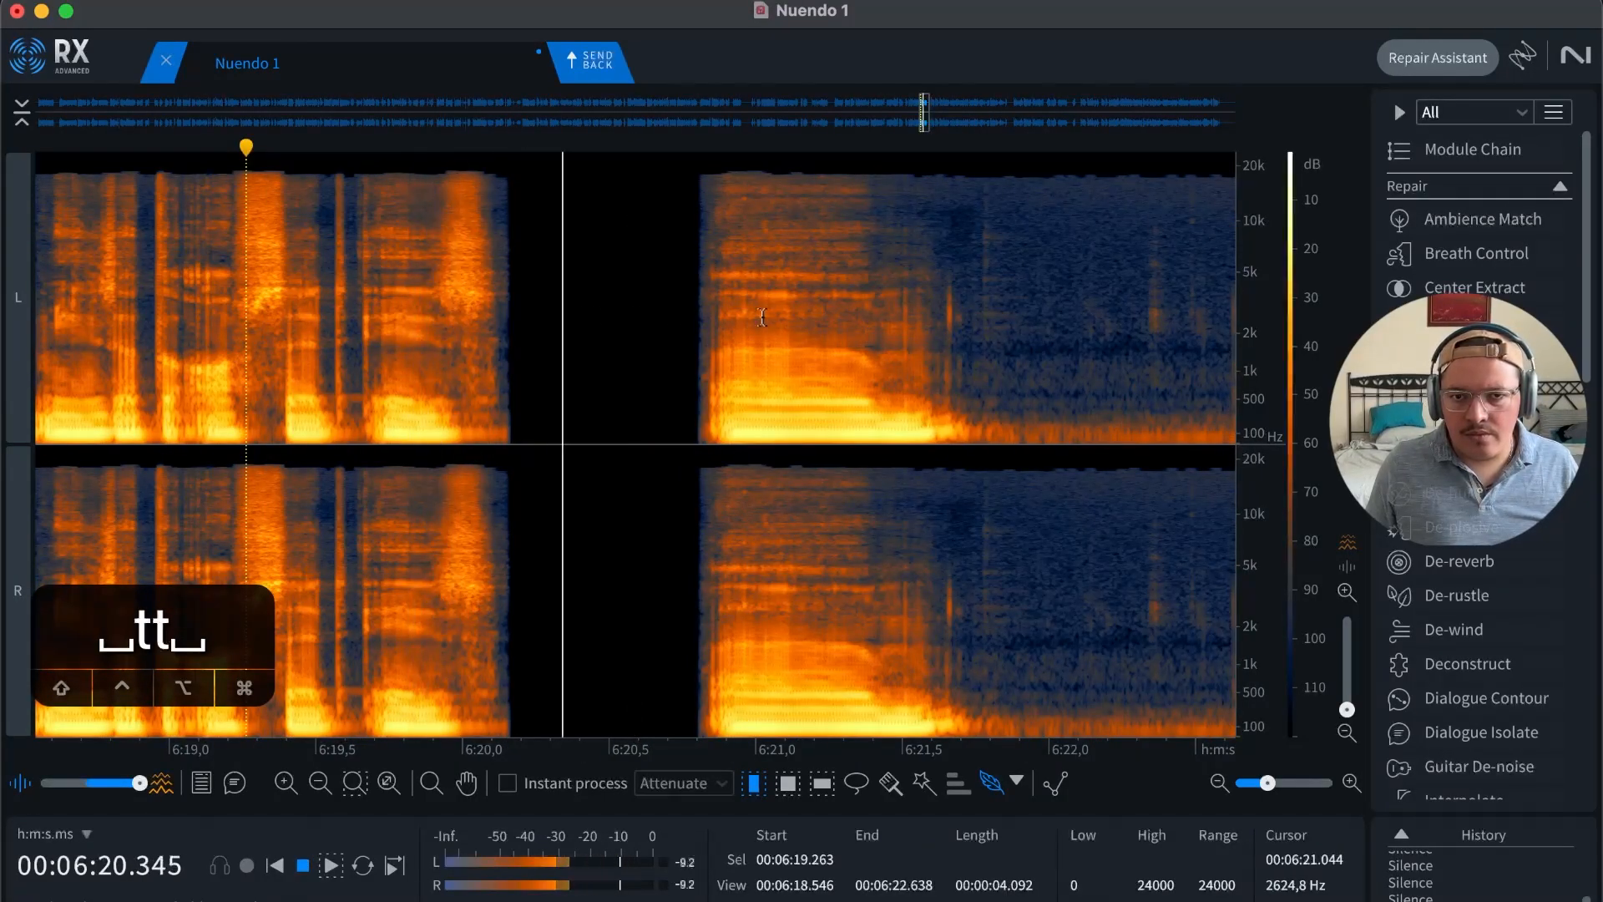
# Step: Silence the discarded sound and the pause after it, from 6:20.810 to about 6:23.24
pyautogui.moveTo(699, 331); pyautogui.dragTo(1178, 321)
pyautogui.press('r')
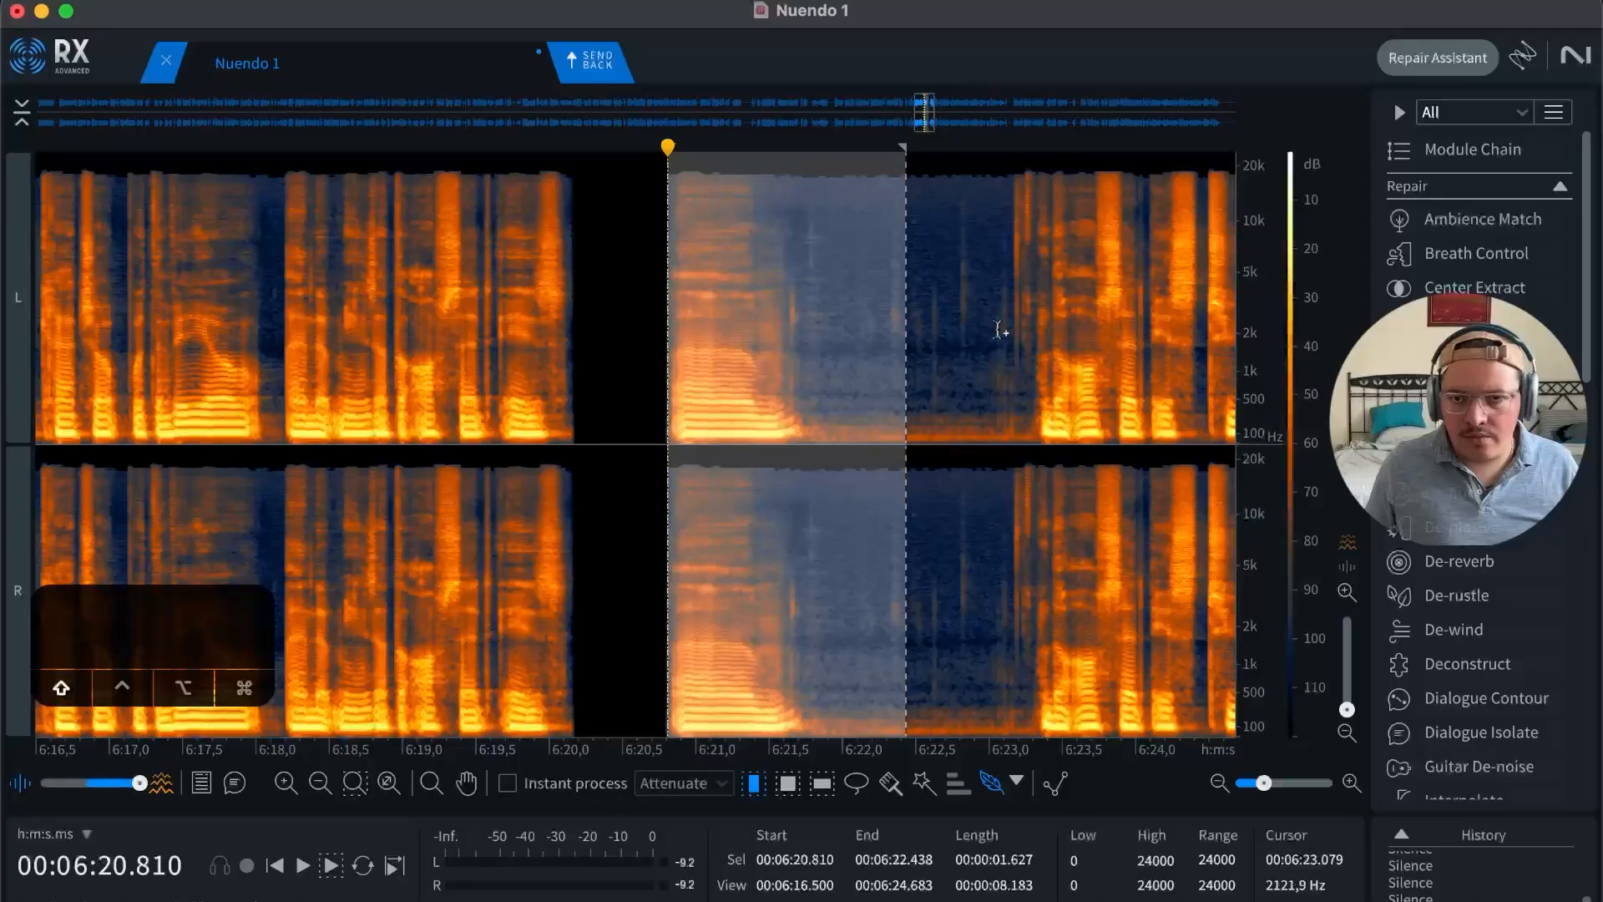
pyautogui.moveTo(908, 336); pyautogui.dragTo(1026, 341)
pyautogui.press('BackSpace')
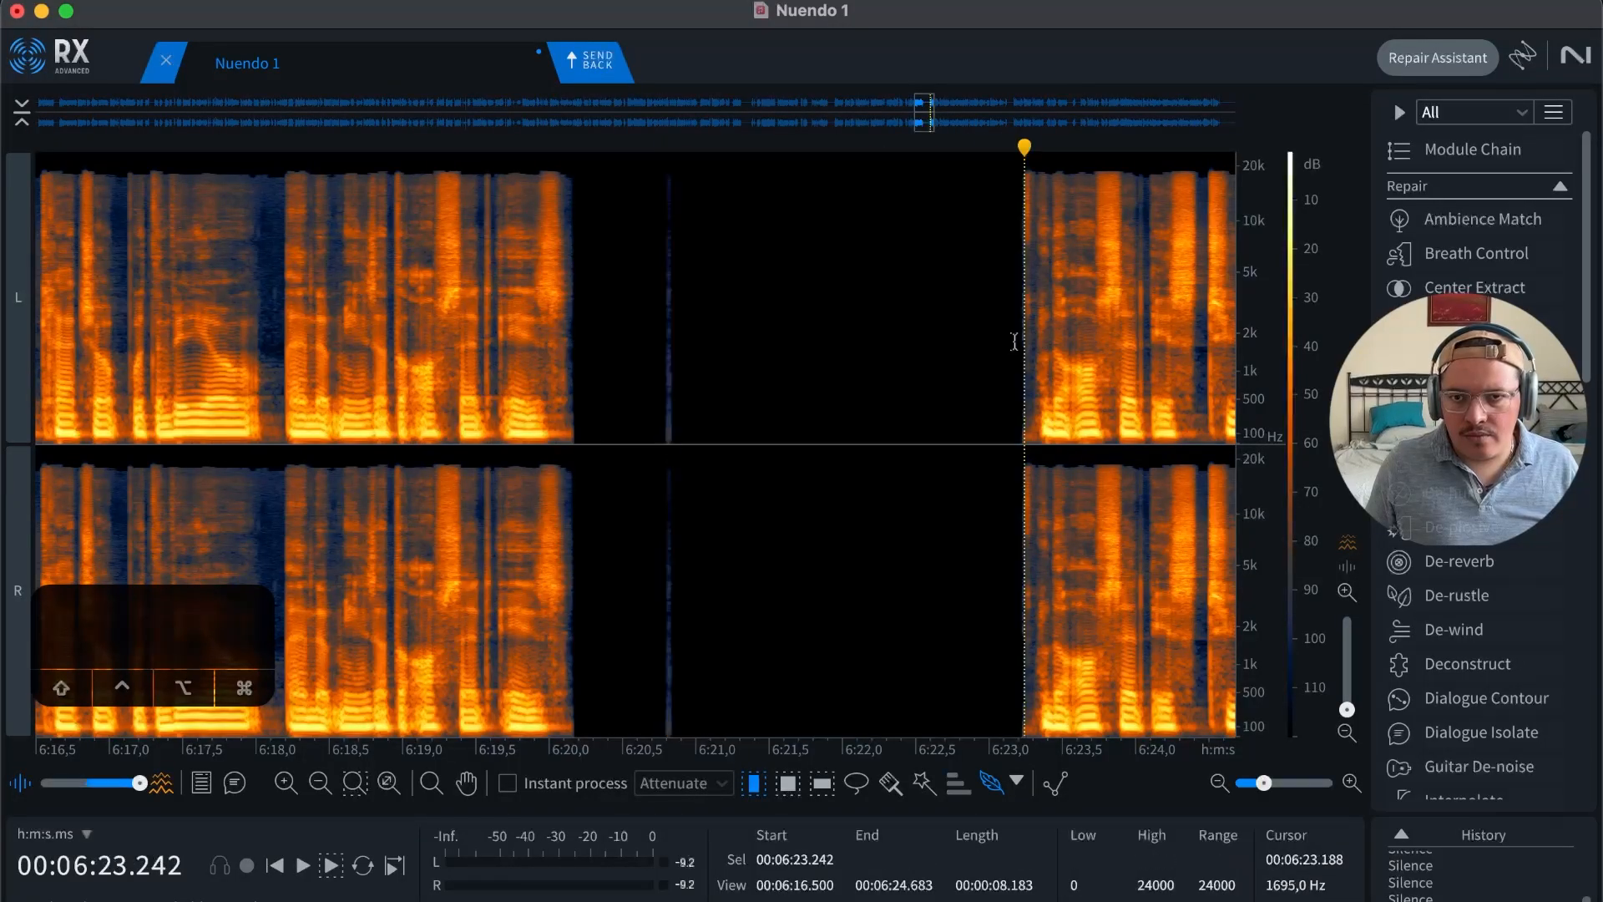
# Step: Silence the leftover sliver of sound near 6:20.8 inside the silenced pause
pyautogui.click(982, 342)
pyautogui.press('space')
pyautogui.press('t')
pyautogui.press('r')
pyautogui.press('space')
pyautogui.press('BackSpace')
pyautogui.moveTo(377, 348)
pyautogui.mouseDown()
pyautogui.moveTo(321, 354)
pyautogui.moveTo(351, 351)
pyautogui.mouseUp()
# Step: Audition the start of the phrase after the pause and silence the sound before it, from 6:23.237 to 6:23.333
pyautogui.click(672, 324)
pyautogui.press('t')
pyautogui.press('space')
pyautogui.press('t')
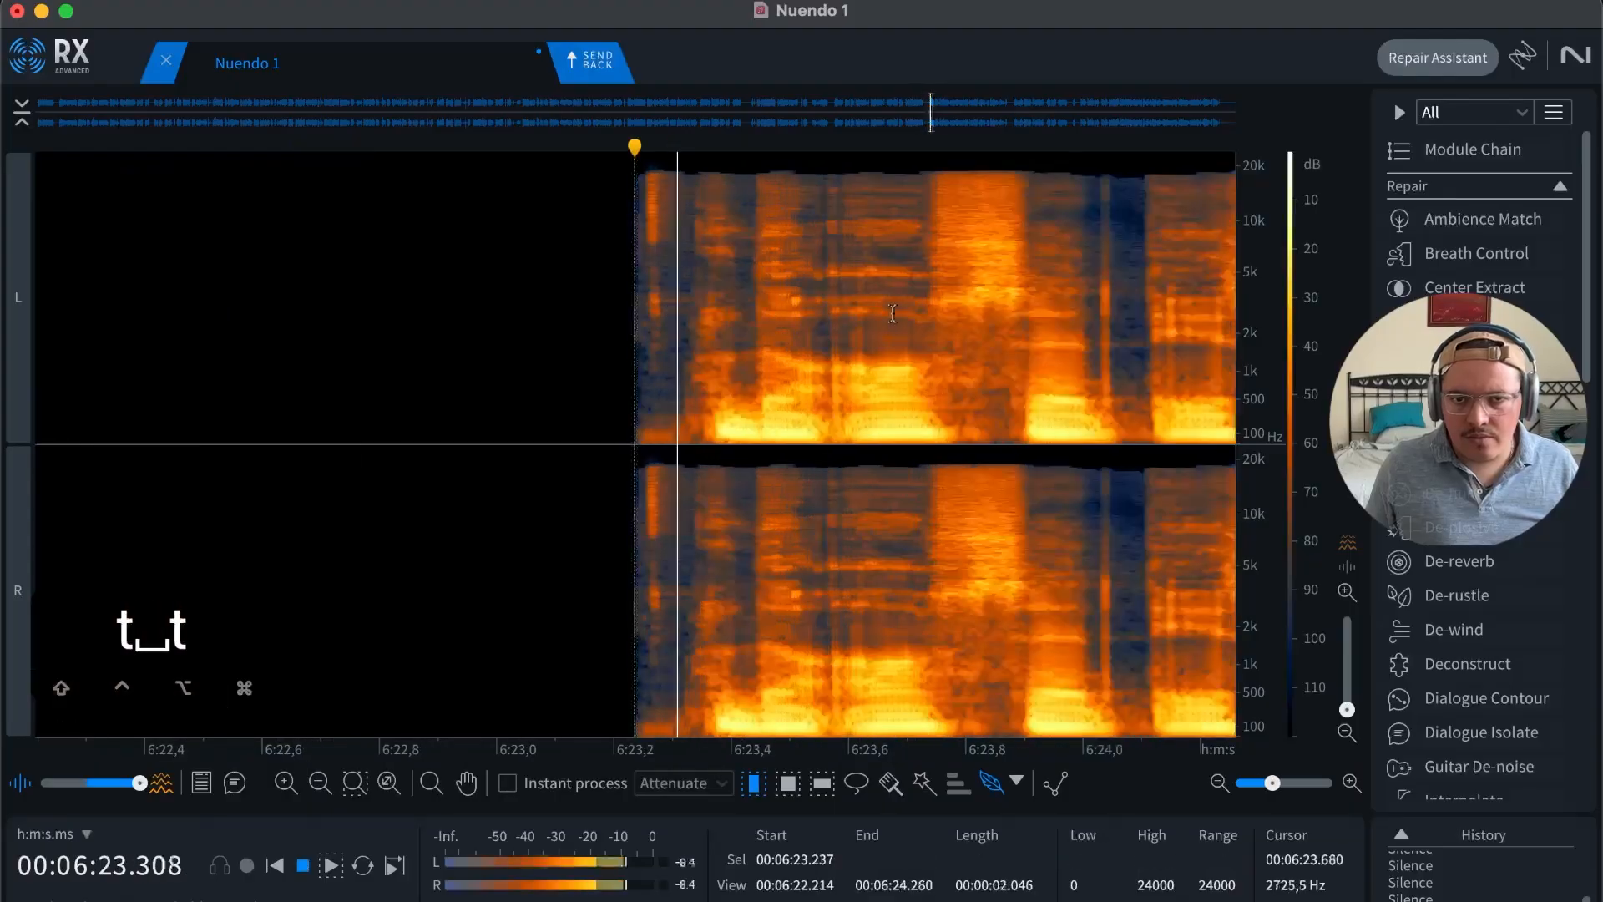
pyautogui.press('space')
pyautogui.moveTo(635, 336); pyautogui.dragTo(691, 337)
pyautogui.press('BackSpace')
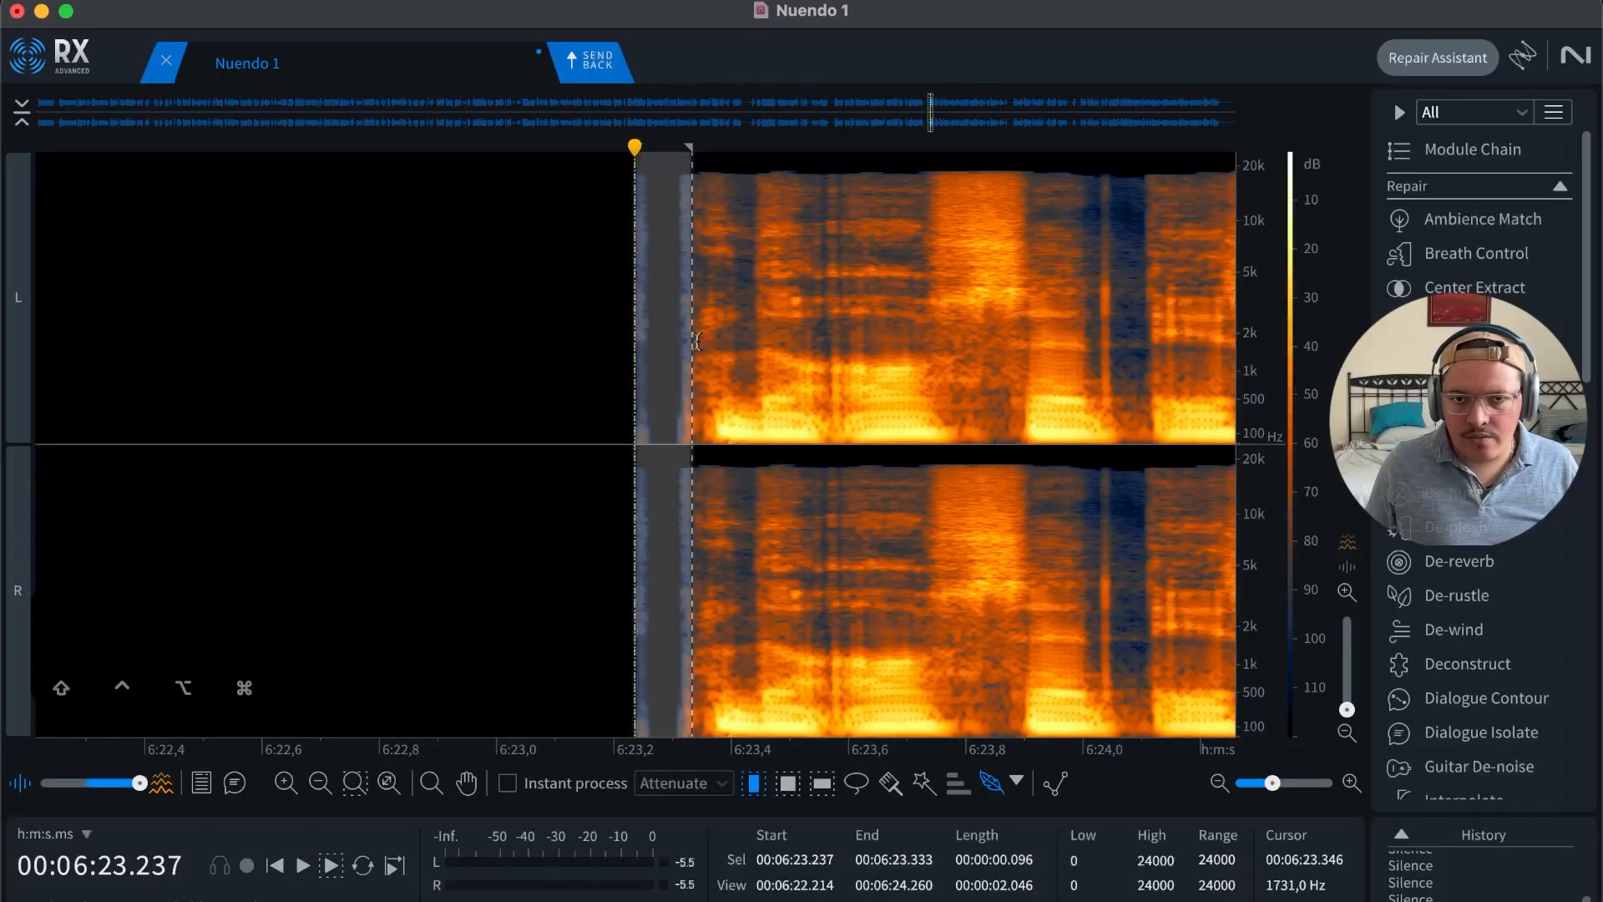
# Step: Silence the remaining sliver of sound around 6:23.24 and audition the edit from 6:23.200
pyautogui.doubleClick(591, 343)
pyautogui.click(640, 344)
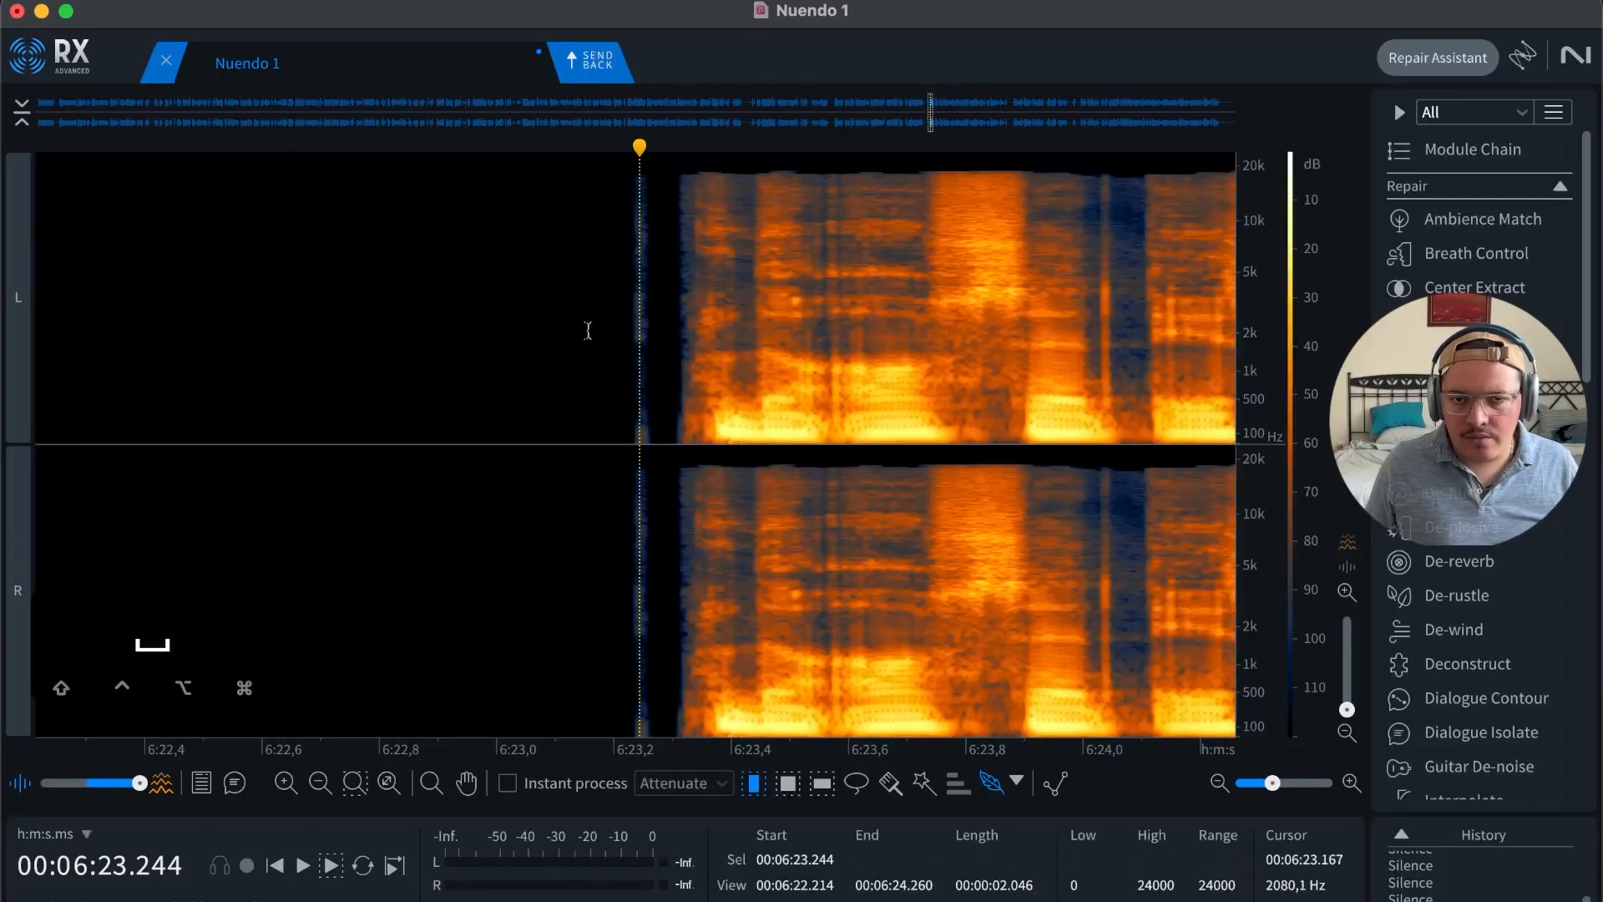
pyautogui.moveTo(592, 329); pyautogui.dragTo(675, 330)
pyautogui.click(615, 334)
pyautogui.press('space')
pyautogui.press('r')
pyautogui.press('r')
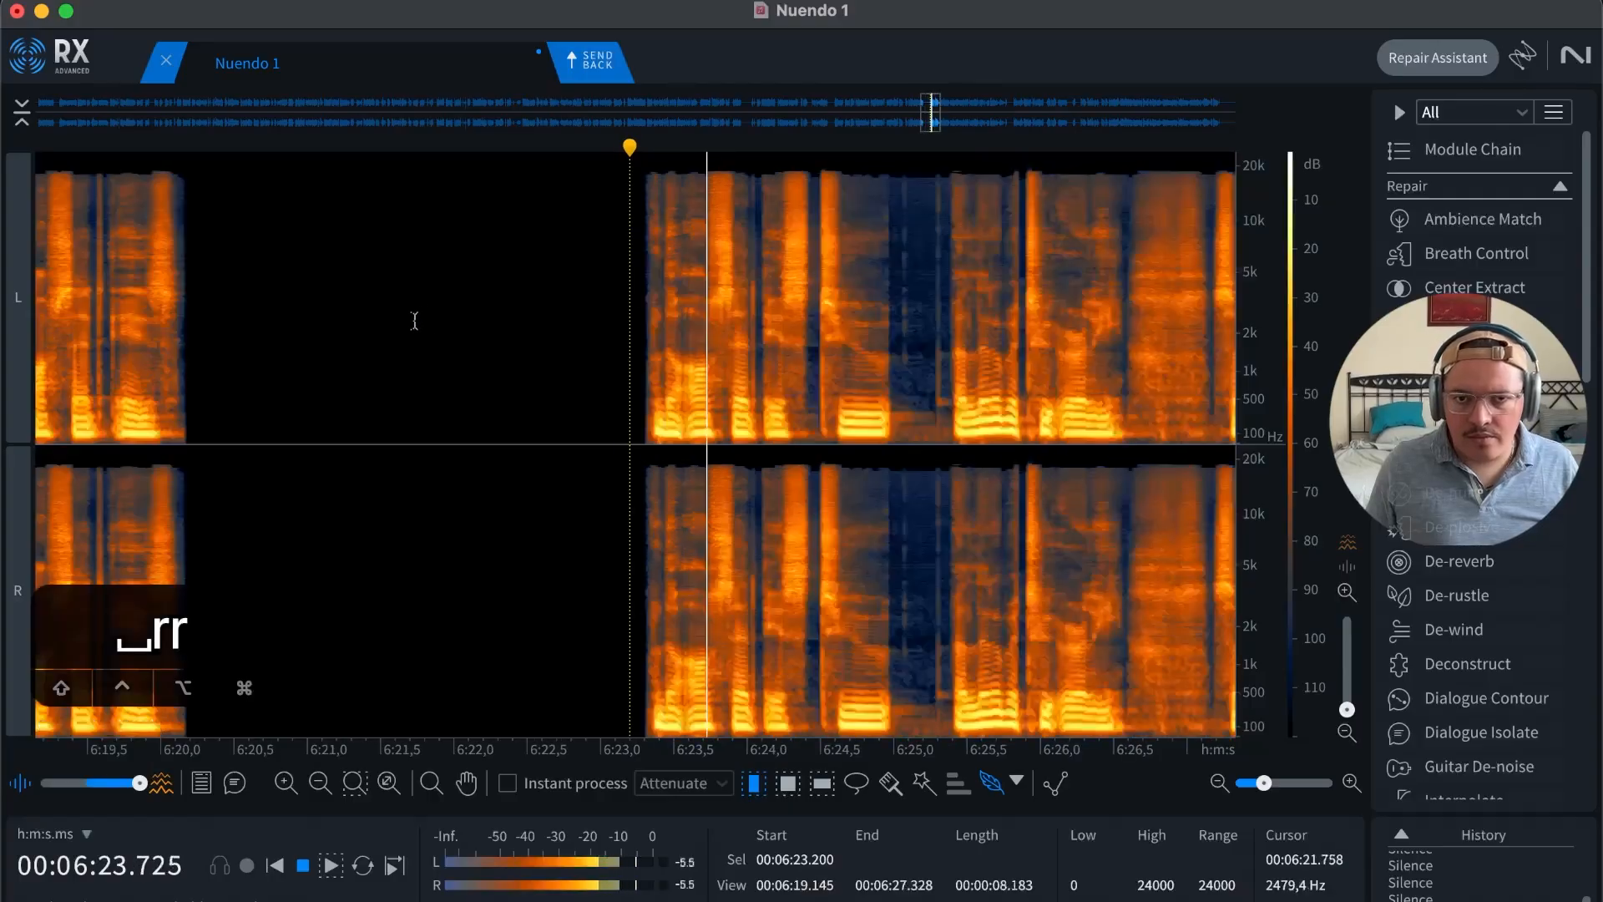
# Step: Audition the end of the phrase before the pause, starting from points between 6:18.673 and 6:19.335
pyautogui.press('r')
pyautogui.press('t')
pyautogui.press('space')
pyautogui.press('t')
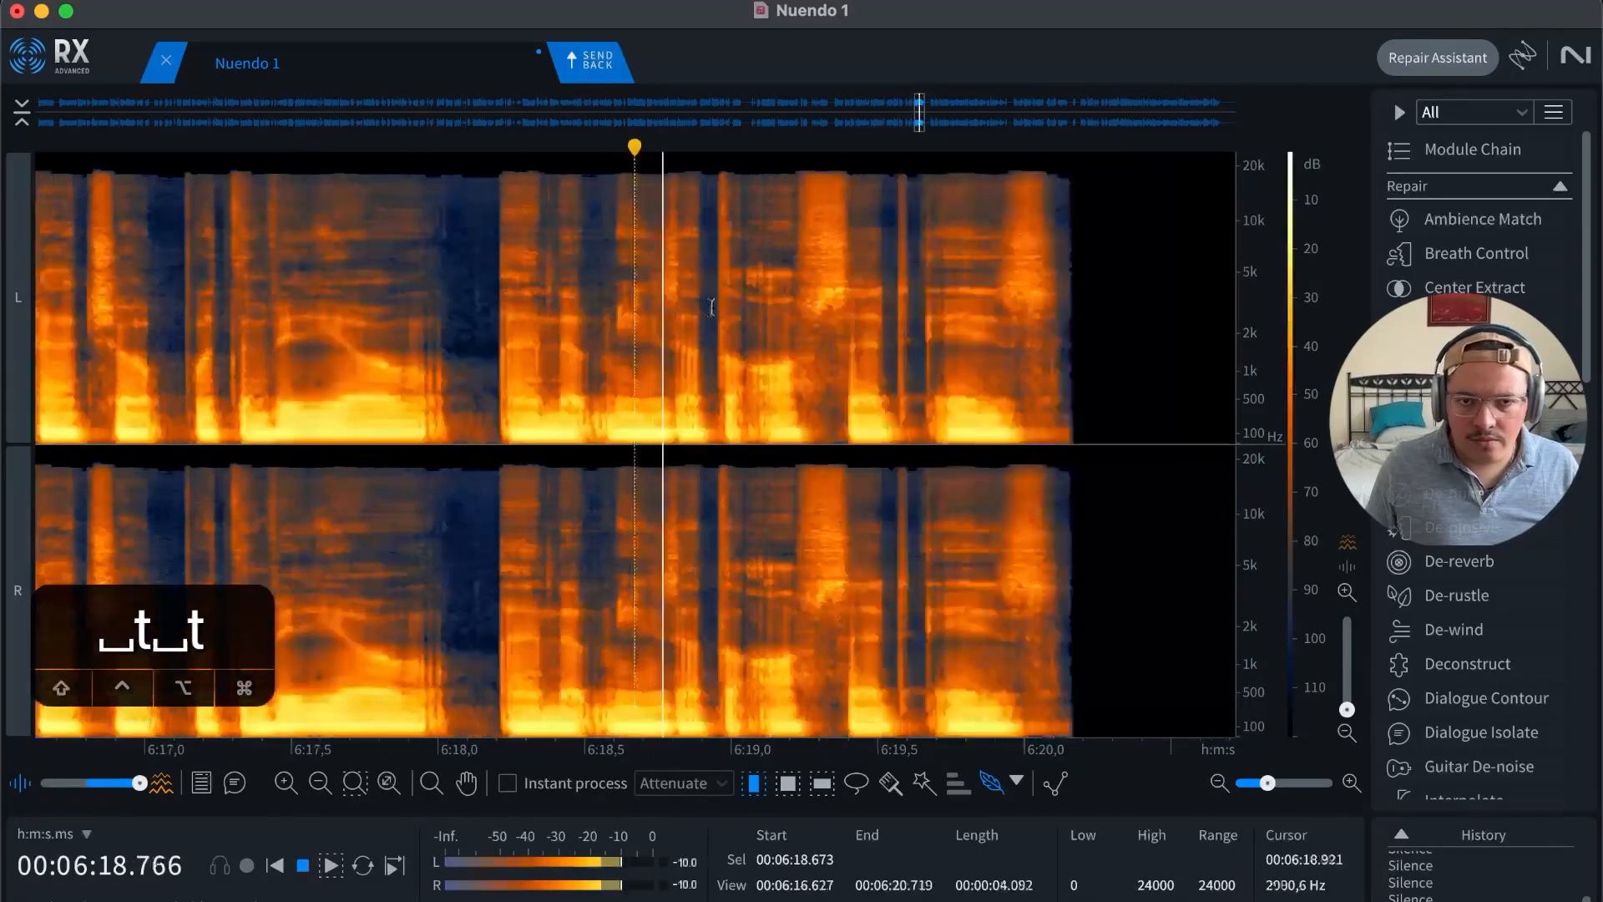
pyautogui.press('space')
pyautogui.press('t')
pyautogui.press('t')
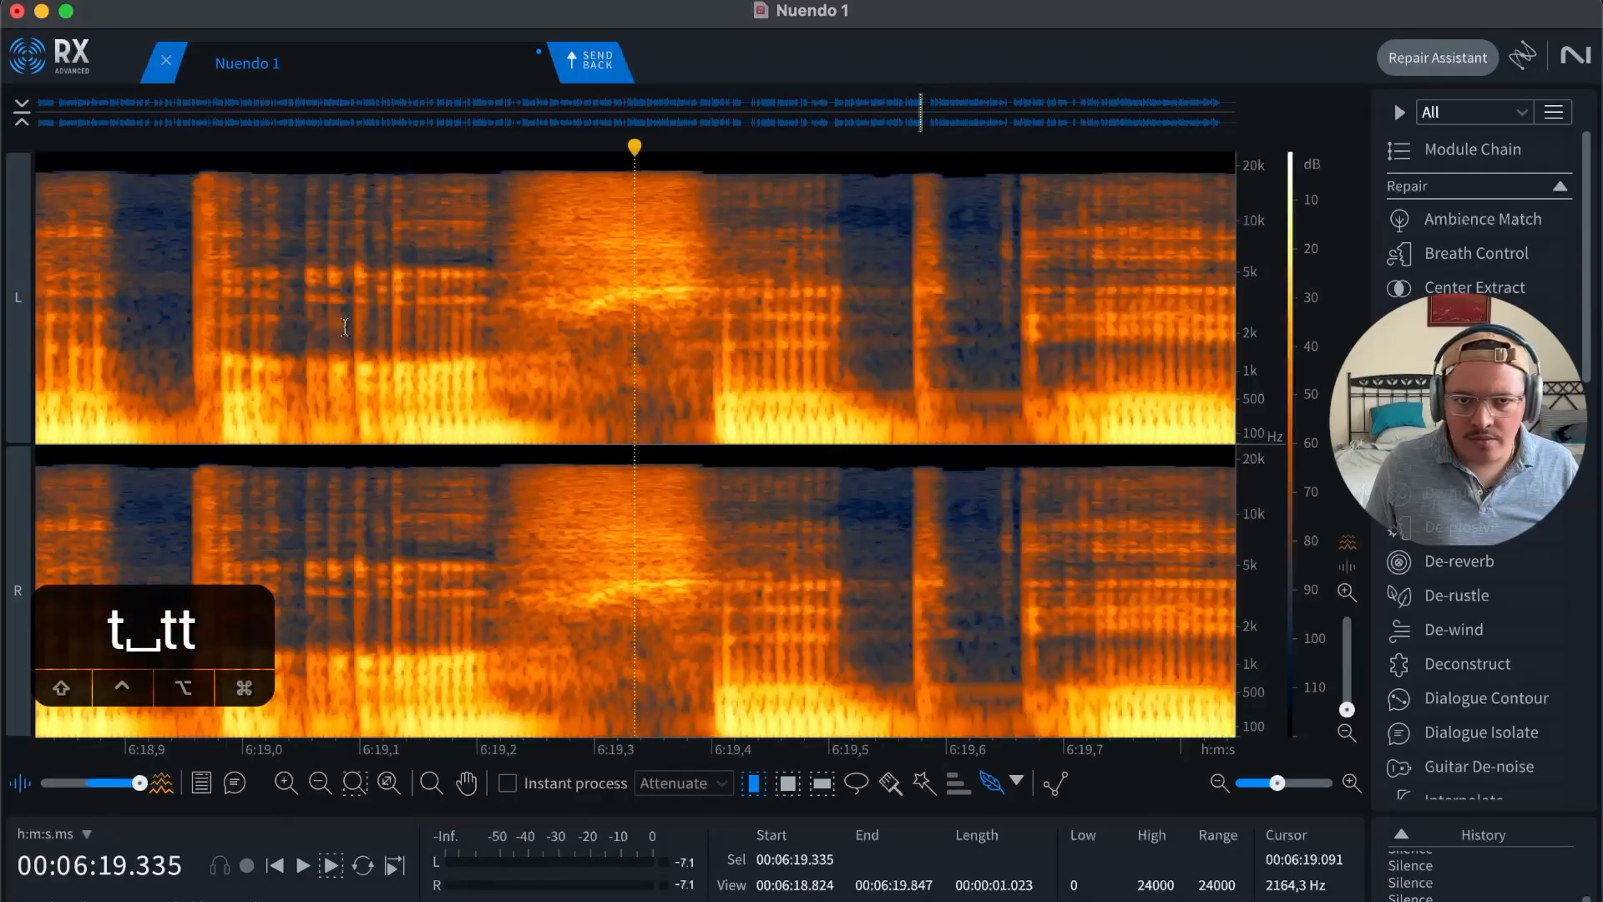
pyautogui.press('space')
pyautogui.press('r')
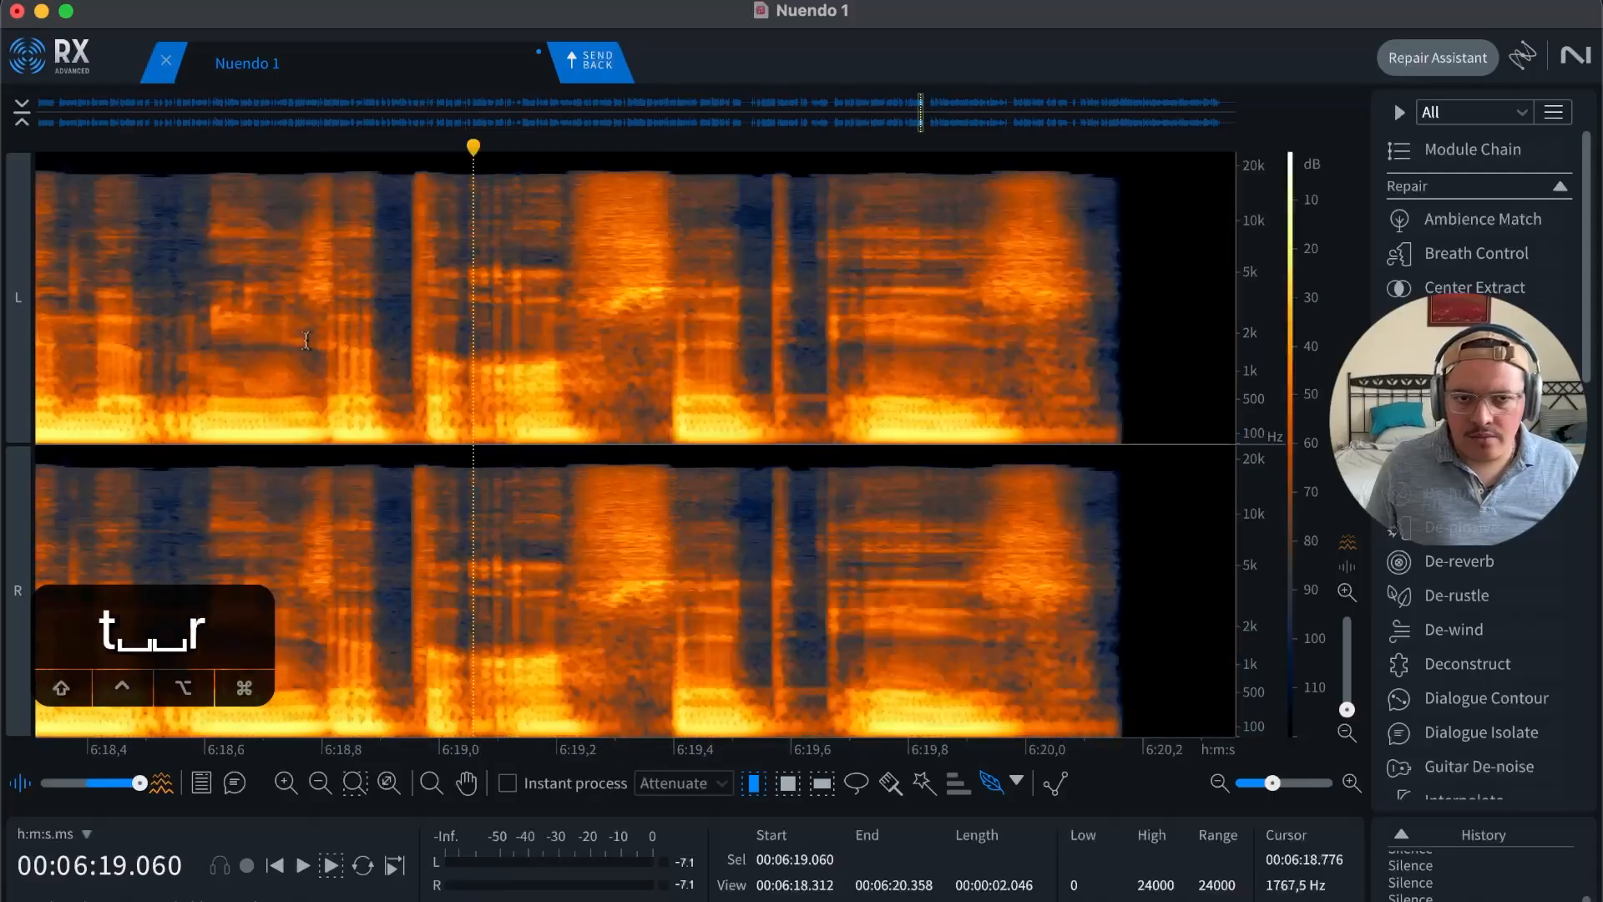
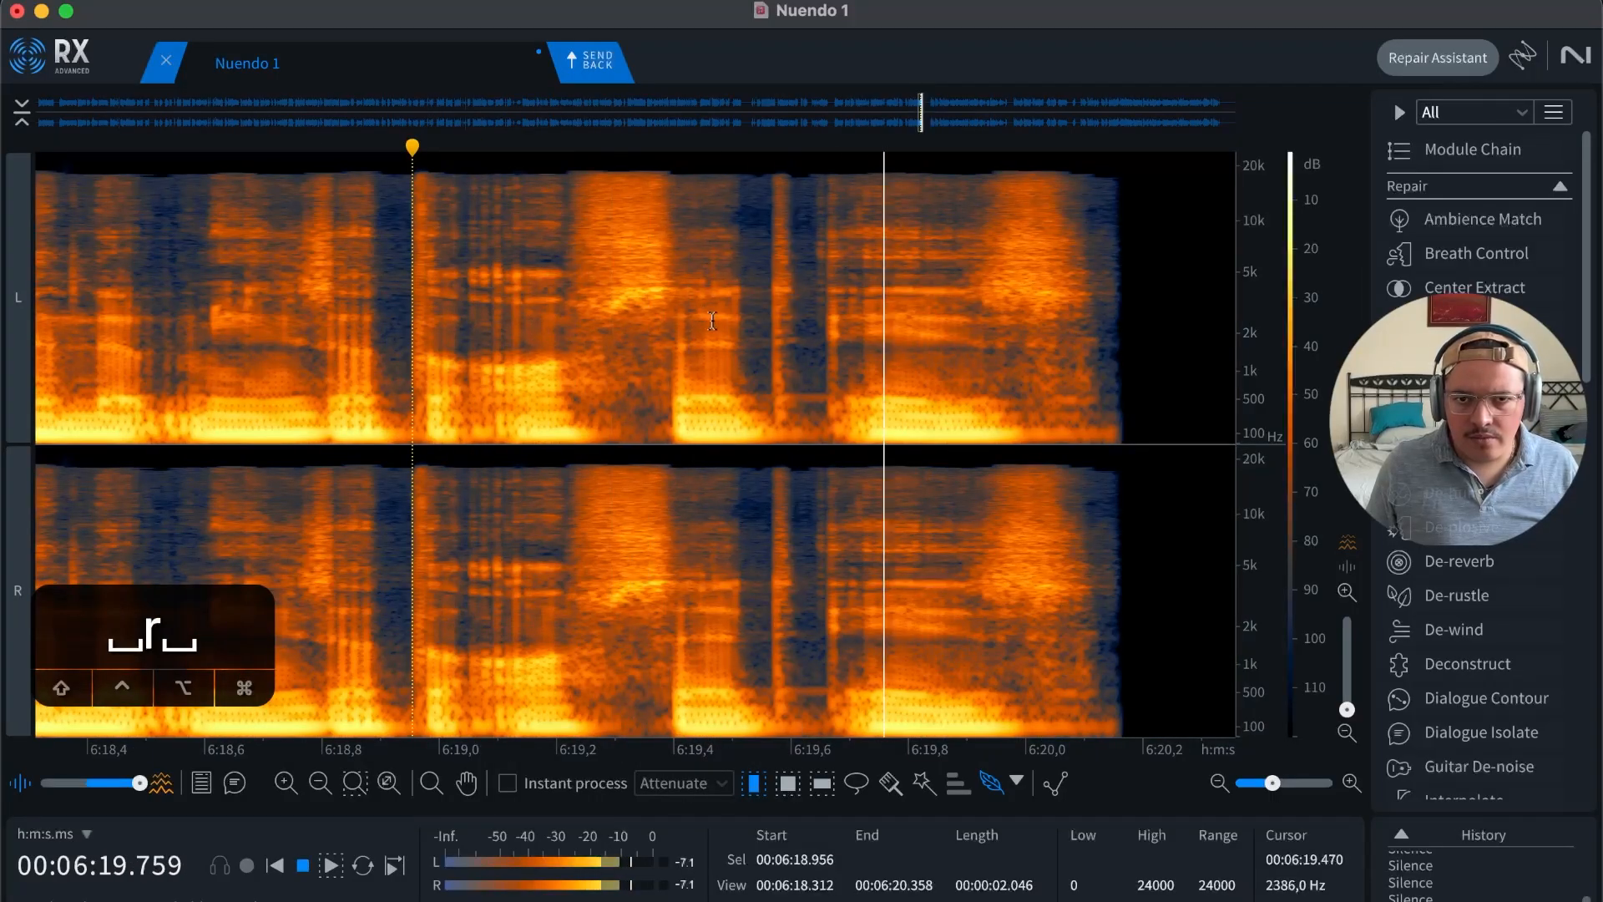
# Step: Try silencing the speech from 6:18.956 to 6:20.261 and the leftover edge from 6:18.934 to 6:19.007
pyautogui.press('space')
pyautogui.press('r')
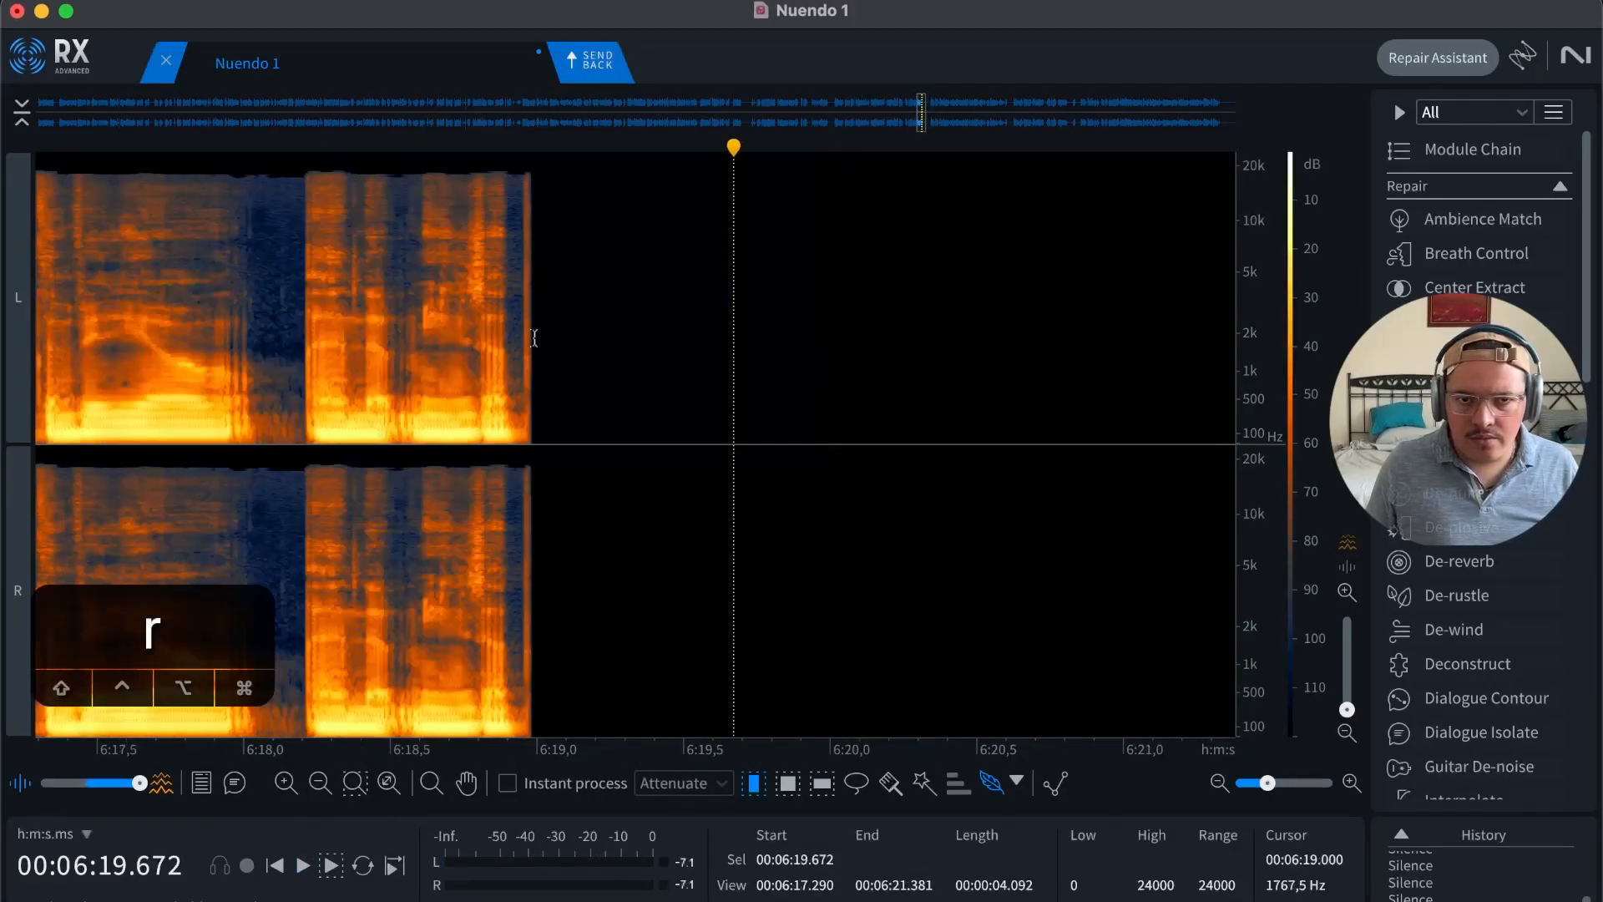
pyautogui.press('t')
pyautogui.press('t')
pyautogui.moveTo(771, 300); pyautogui.dragTo(727, 295)
pyautogui.press('BackSpace')
pyautogui.press('r')
pyautogui.click(231, 339)
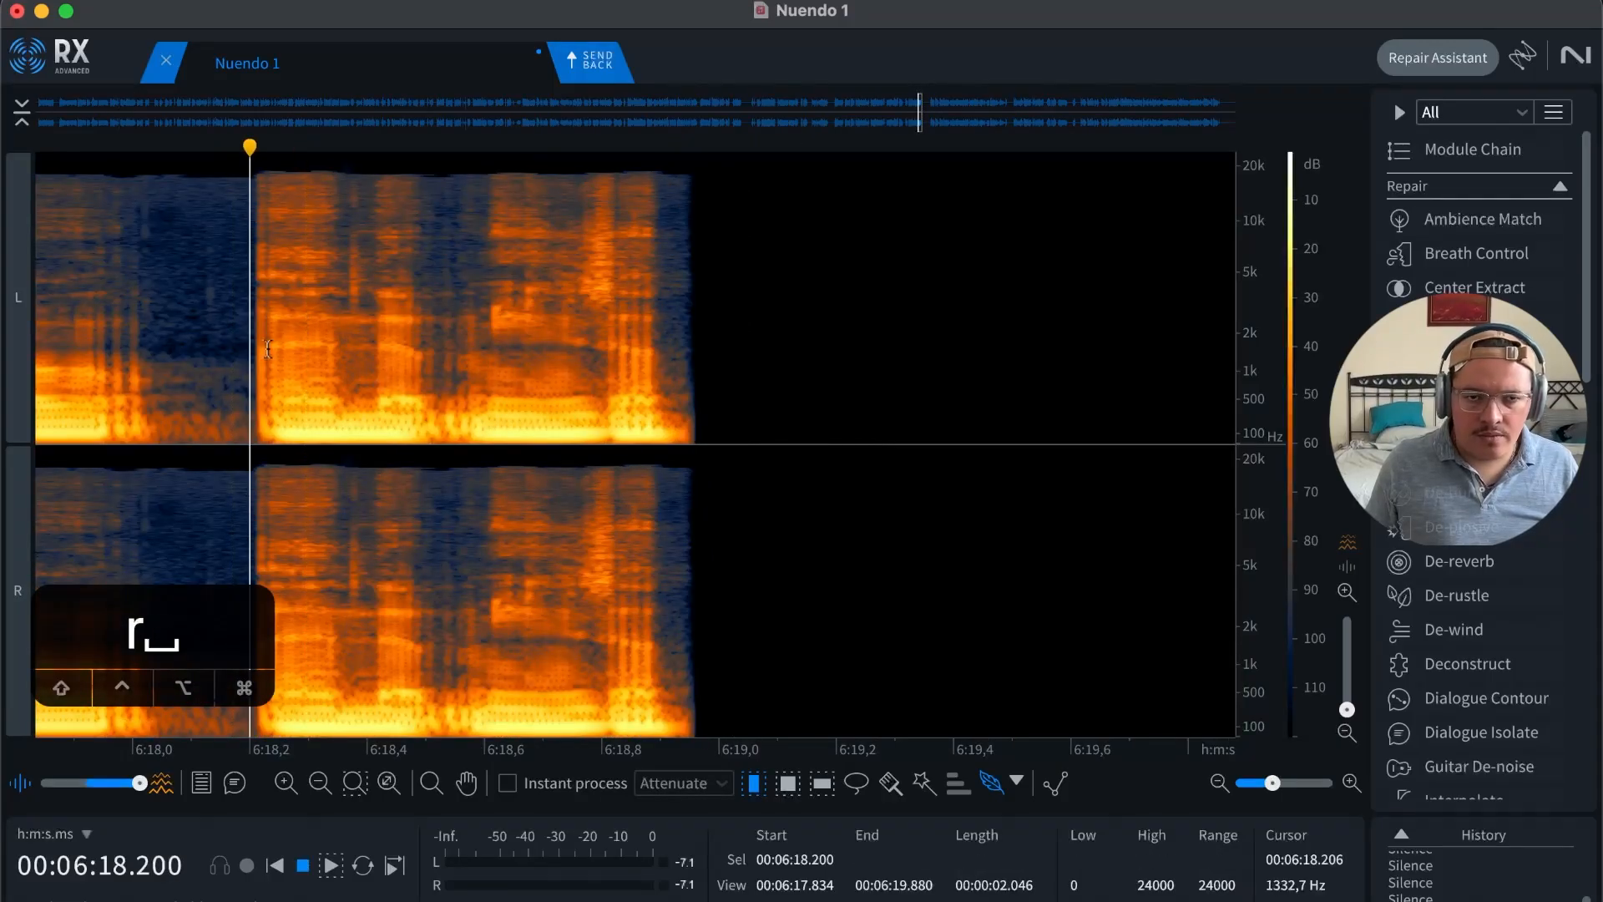
# Step: Undo the last two silence edits and audition the speech leading up to the pause
pyautogui.press('super+z')
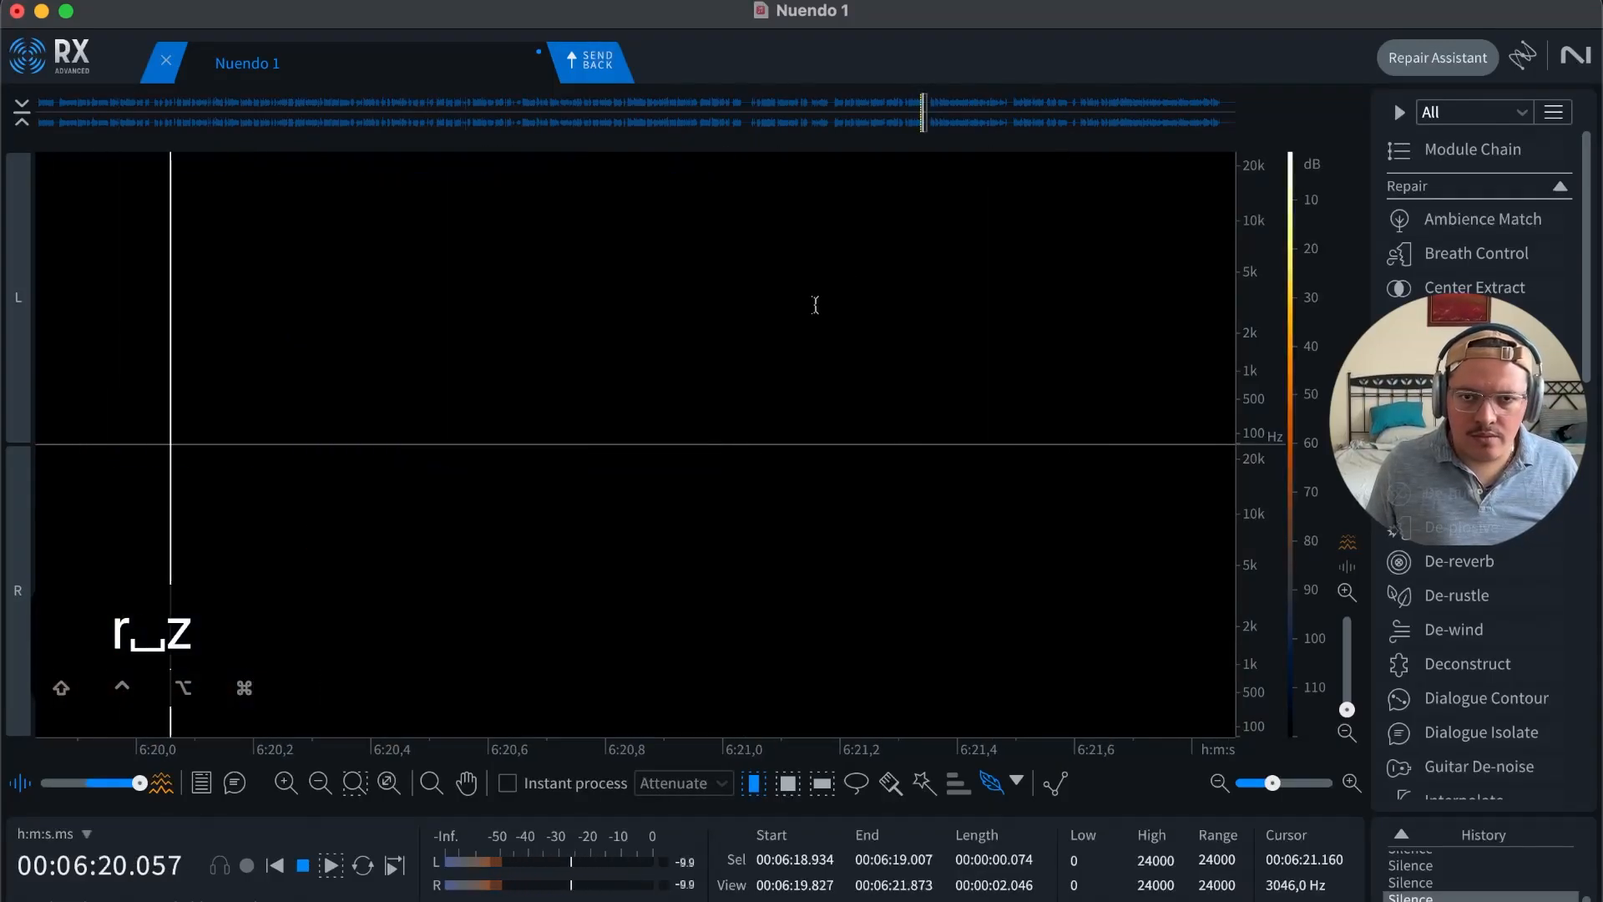
pyautogui.press('super+z')
pyautogui.press('r')
pyautogui.press('space')
pyautogui.press('r')
pyautogui.press('r')
pyautogui.press('space')
pyautogui.press('t')
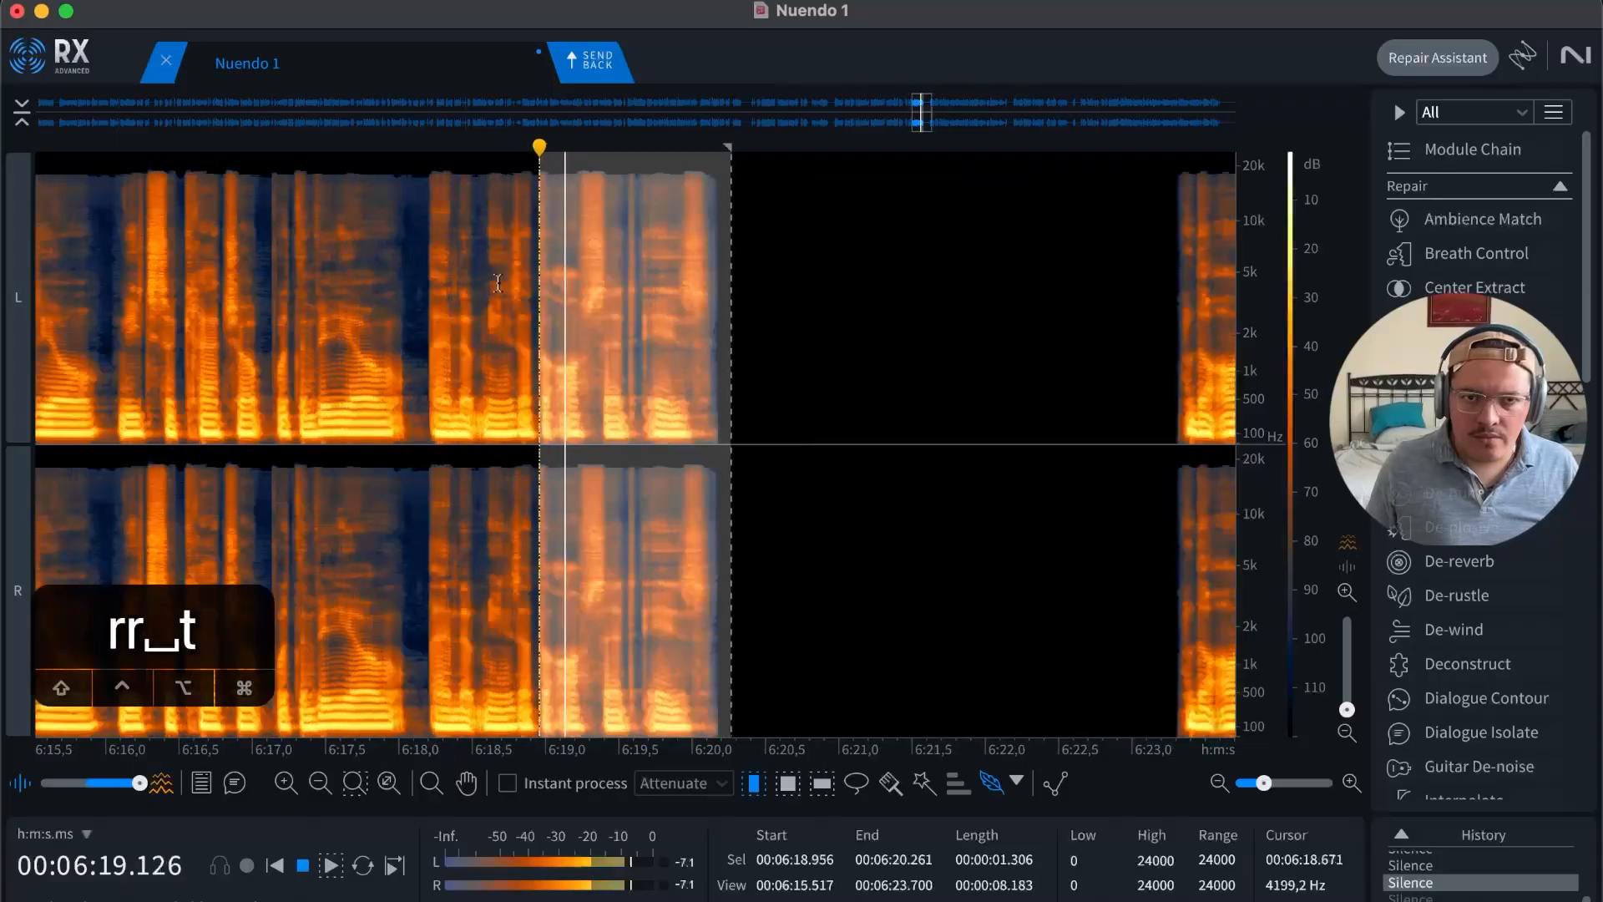
pyautogui.moveTo(514, 286); pyautogui.dragTo(508, 279)
pyautogui.press('space')
# Step: Audition the speech after the silenced pause, starting from 6:23.196 and again from 6:24.500
pyautogui.click(1161, 267)
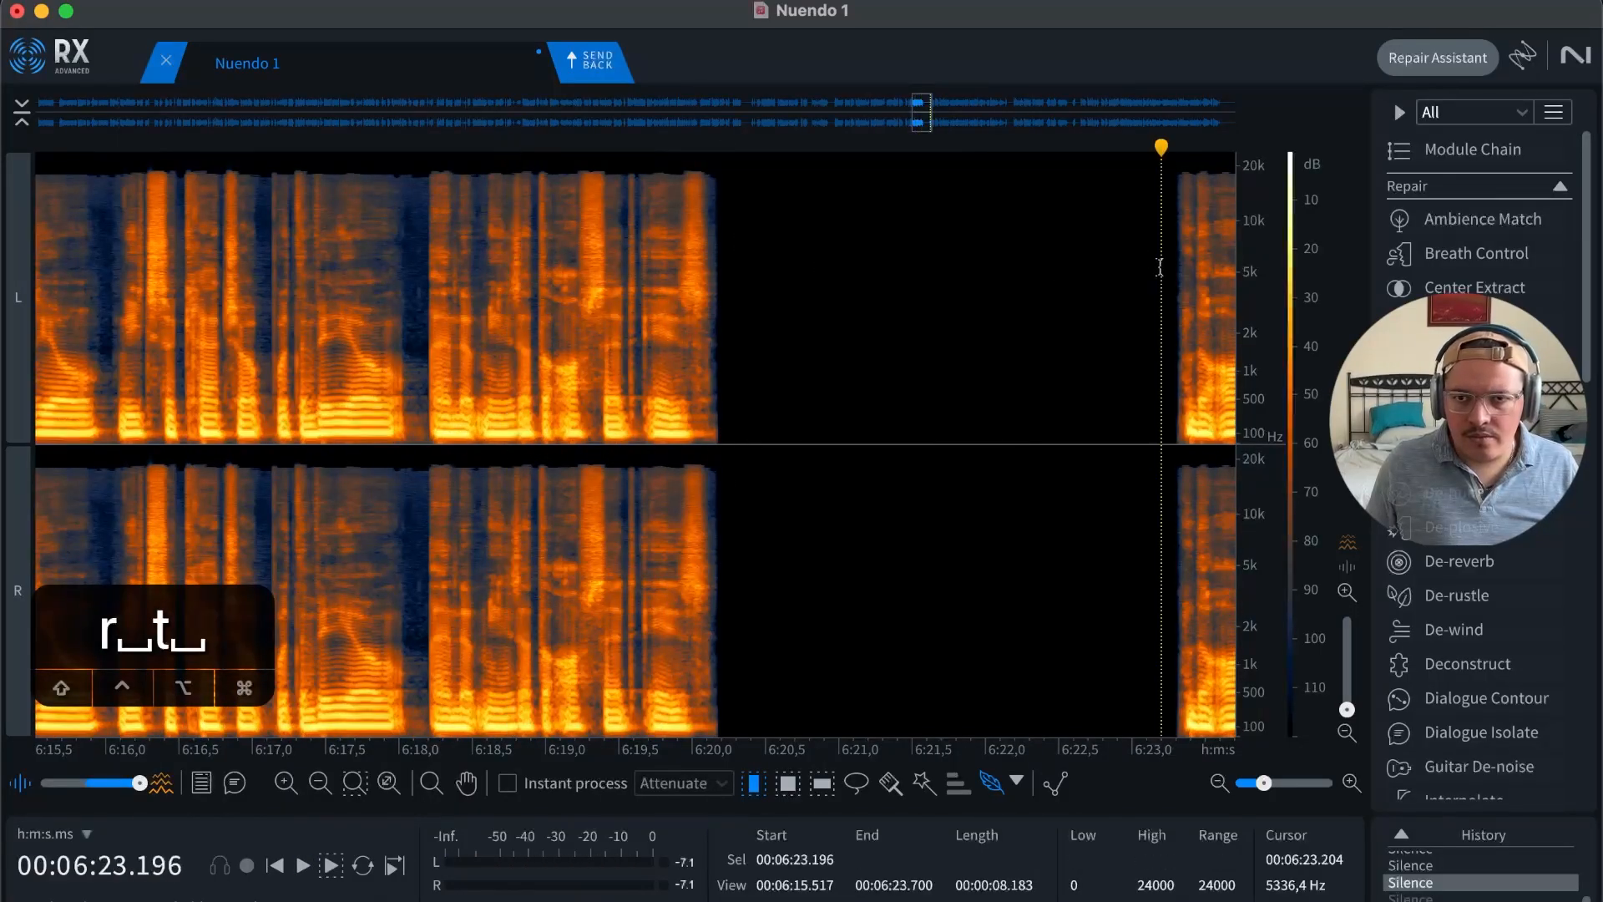
pyautogui.press('space')
pyautogui.press('r')
pyautogui.press('t')
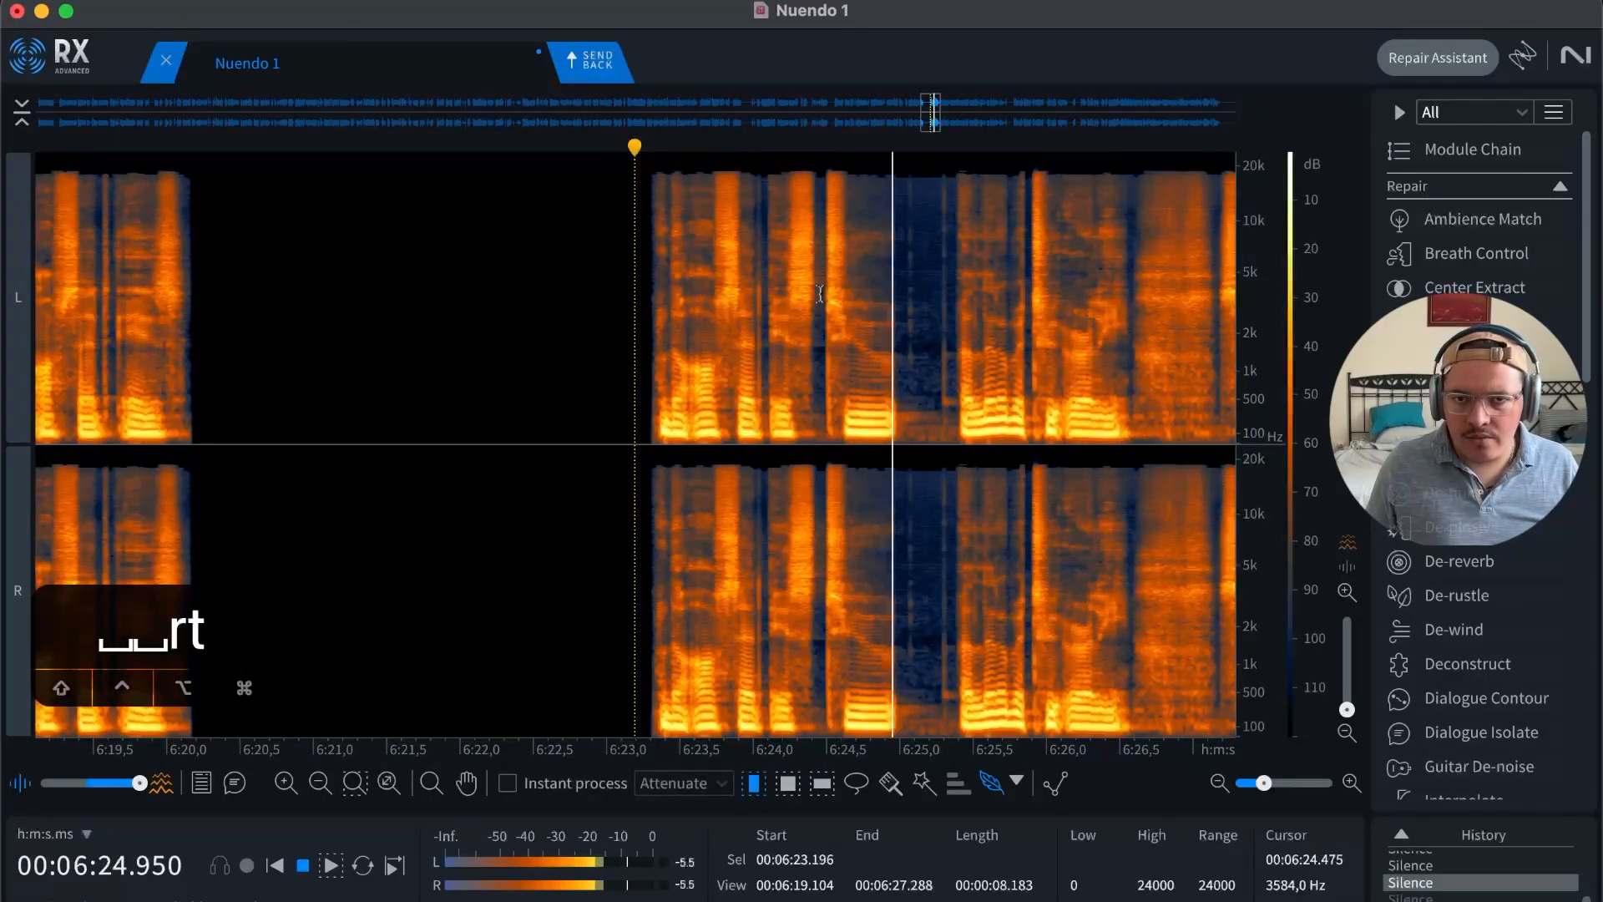
pyautogui.click(823, 293)
pyautogui.press('space')
pyautogui.press('t')
pyautogui.press('t')
pyautogui.press('t')
pyautogui.press('space')
pyautogui.press('r')
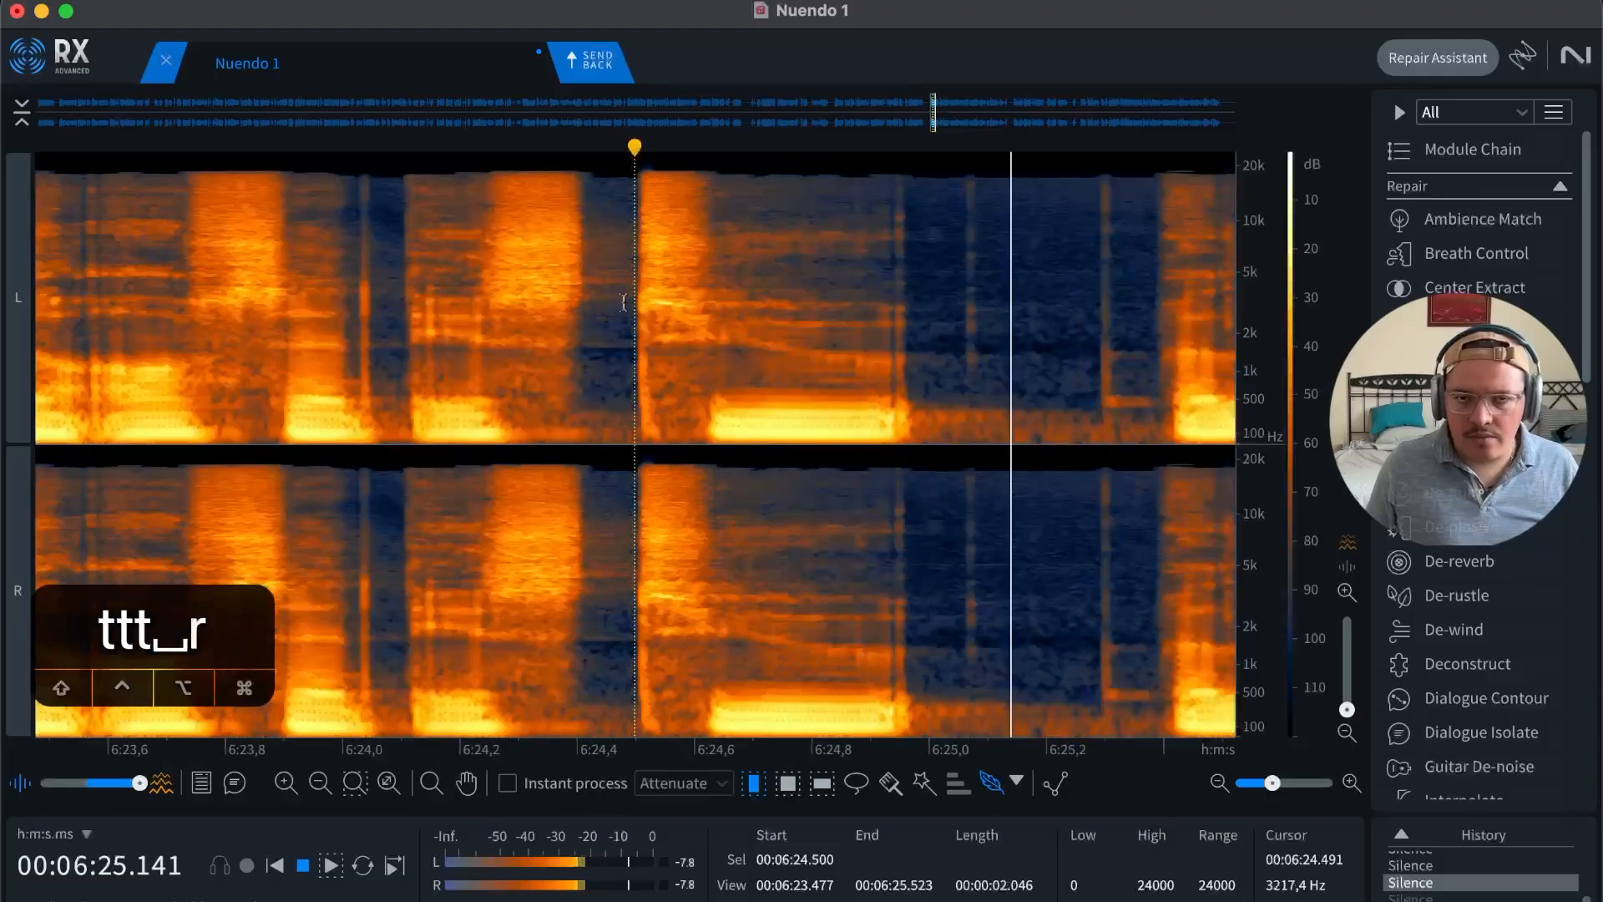
pyautogui.press('r')
pyautogui.press('r')
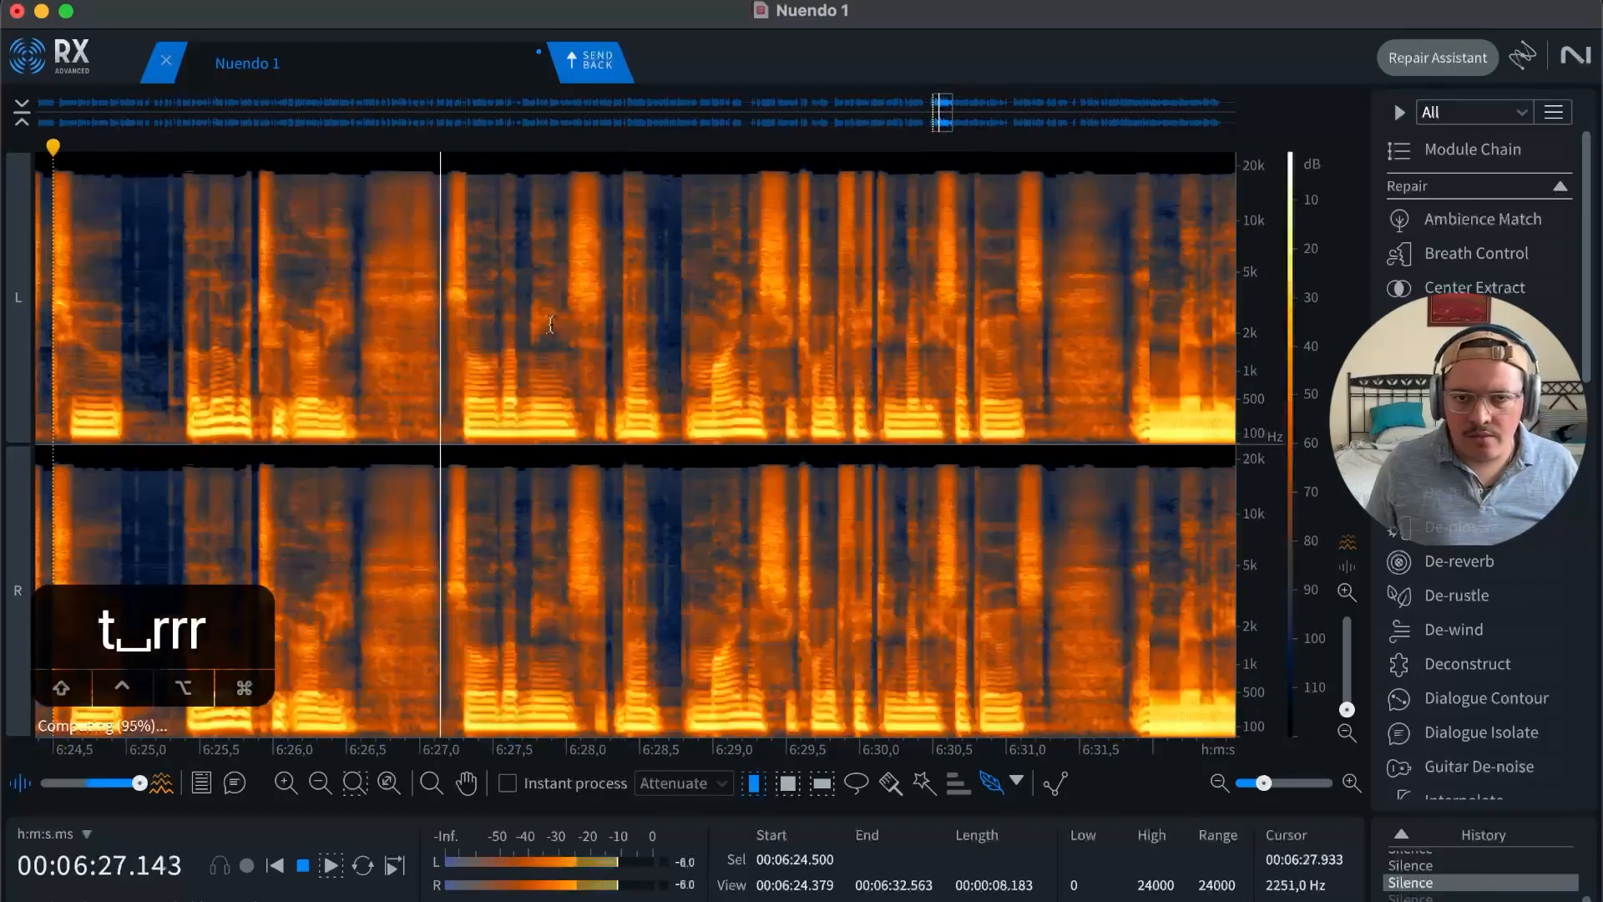
# Step: Silence the breath from 6:26.575 to 6:27.177 and audition the edit
pyautogui.press('space')
pyautogui.press('t')
pyautogui.press('t')
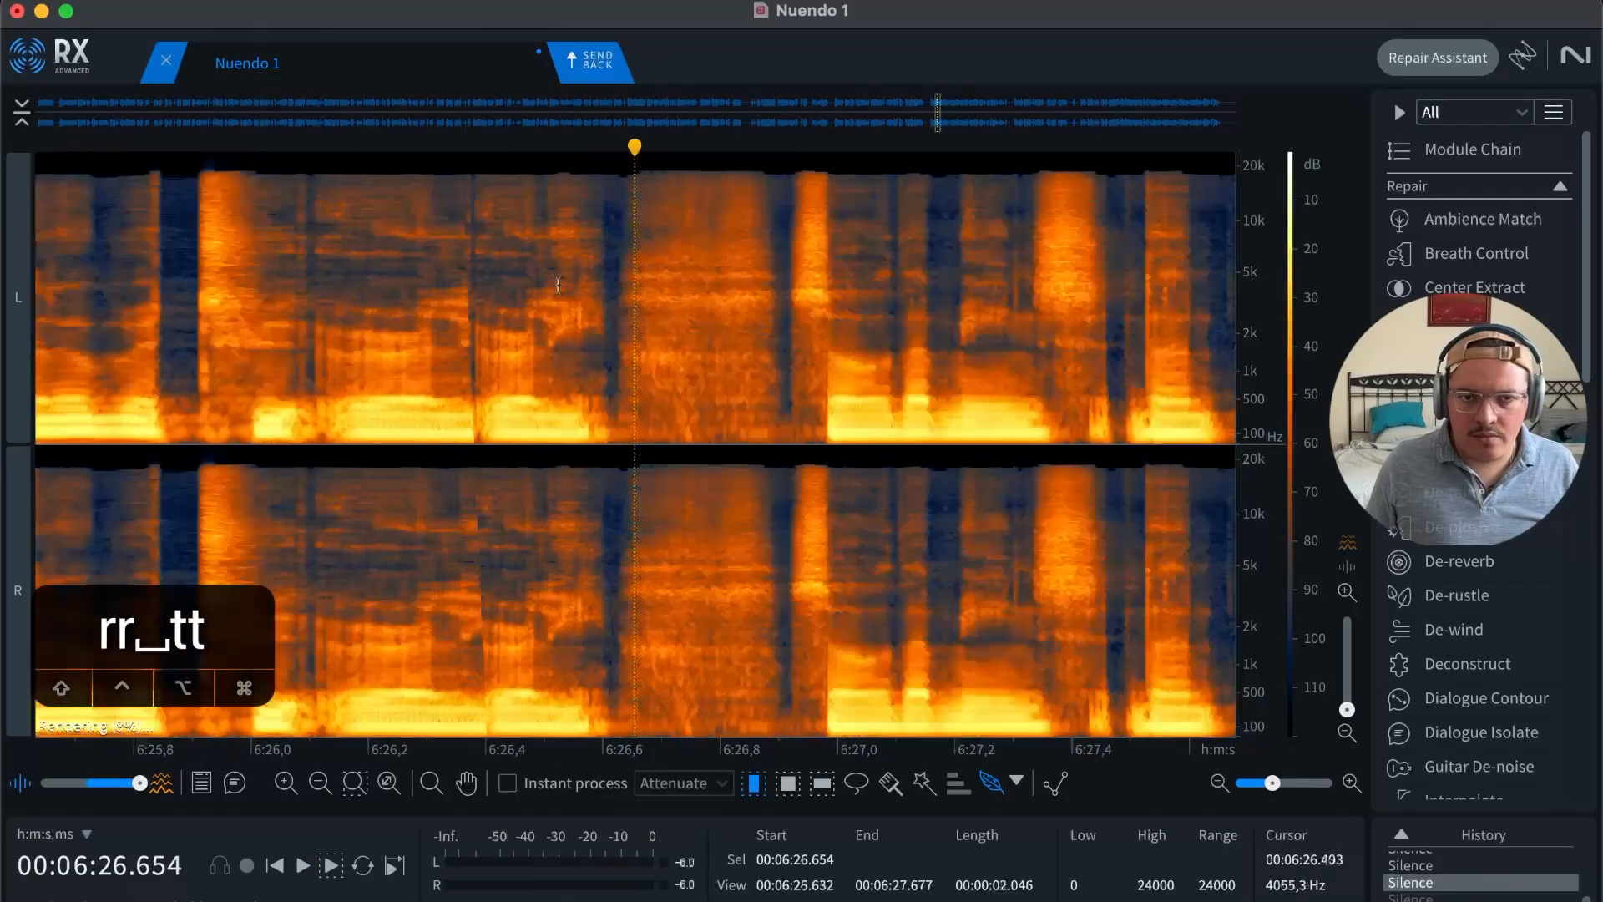
pyautogui.moveTo(588, 268); pyautogui.dragTo(942, 269)
pyautogui.press('BackSpace')
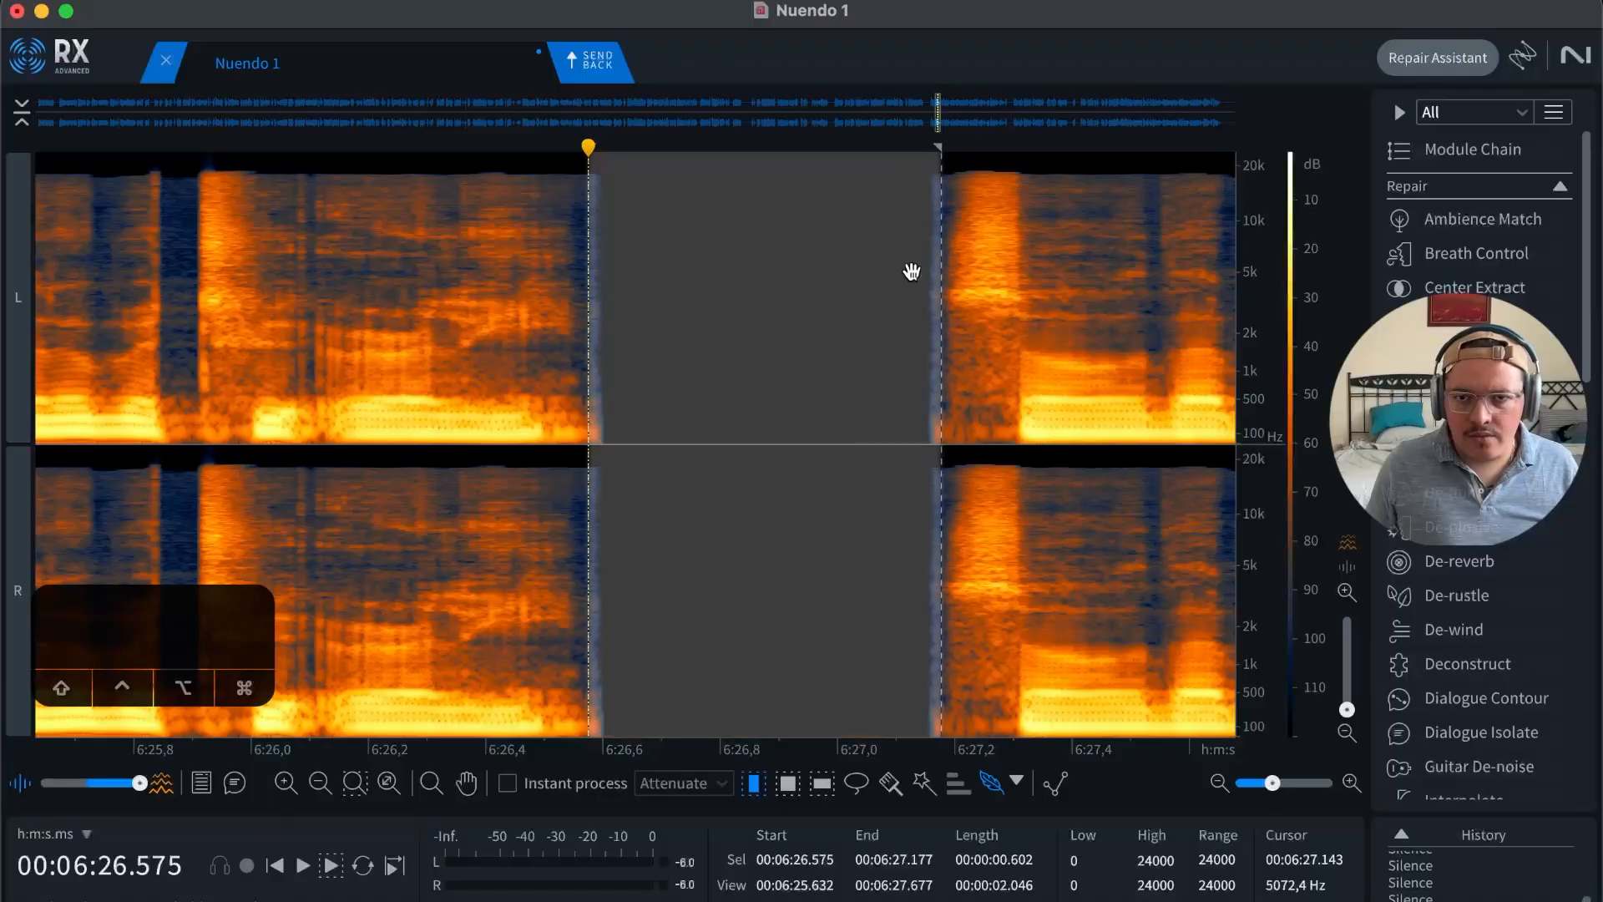
pyautogui.click(895, 274)
pyautogui.press('space')
pyautogui.press('r')
pyautogui.press('r')
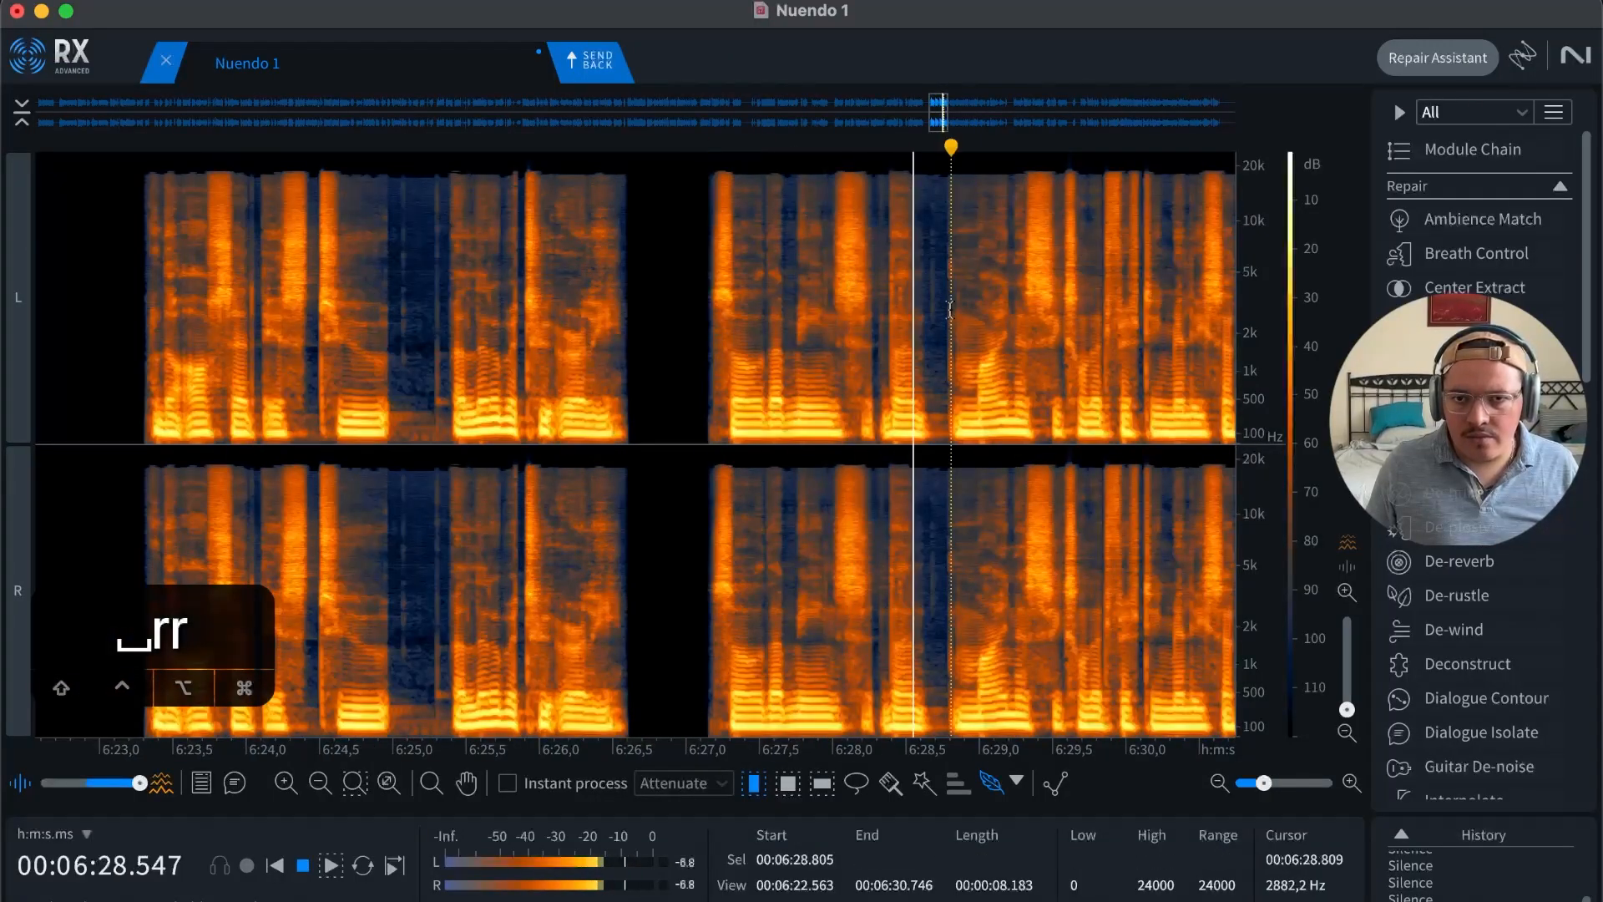
# Step: Audition the phrase from 6:28.805 and silence the breath after it, from 6:31.270 to about 6:31.80
pyautogui.press('t')
pyautogui.press('t')
pyautogui.press('r')
pyautogui.press('r')
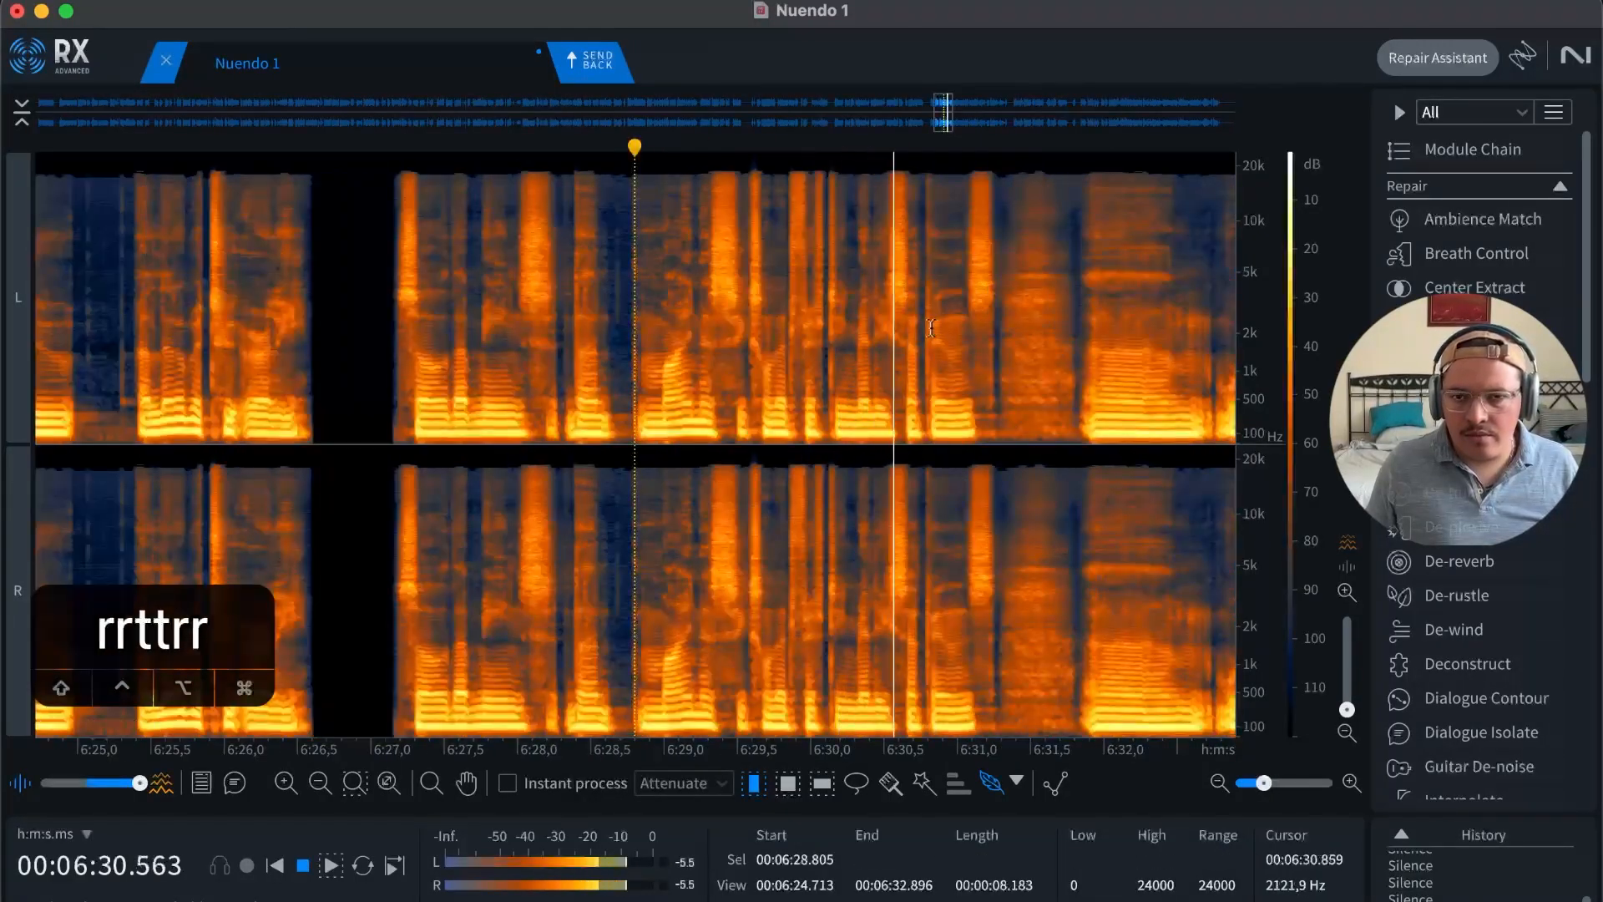
pyautogui.press('space')
pyautogui.press('t')
pyautogui.press('t')
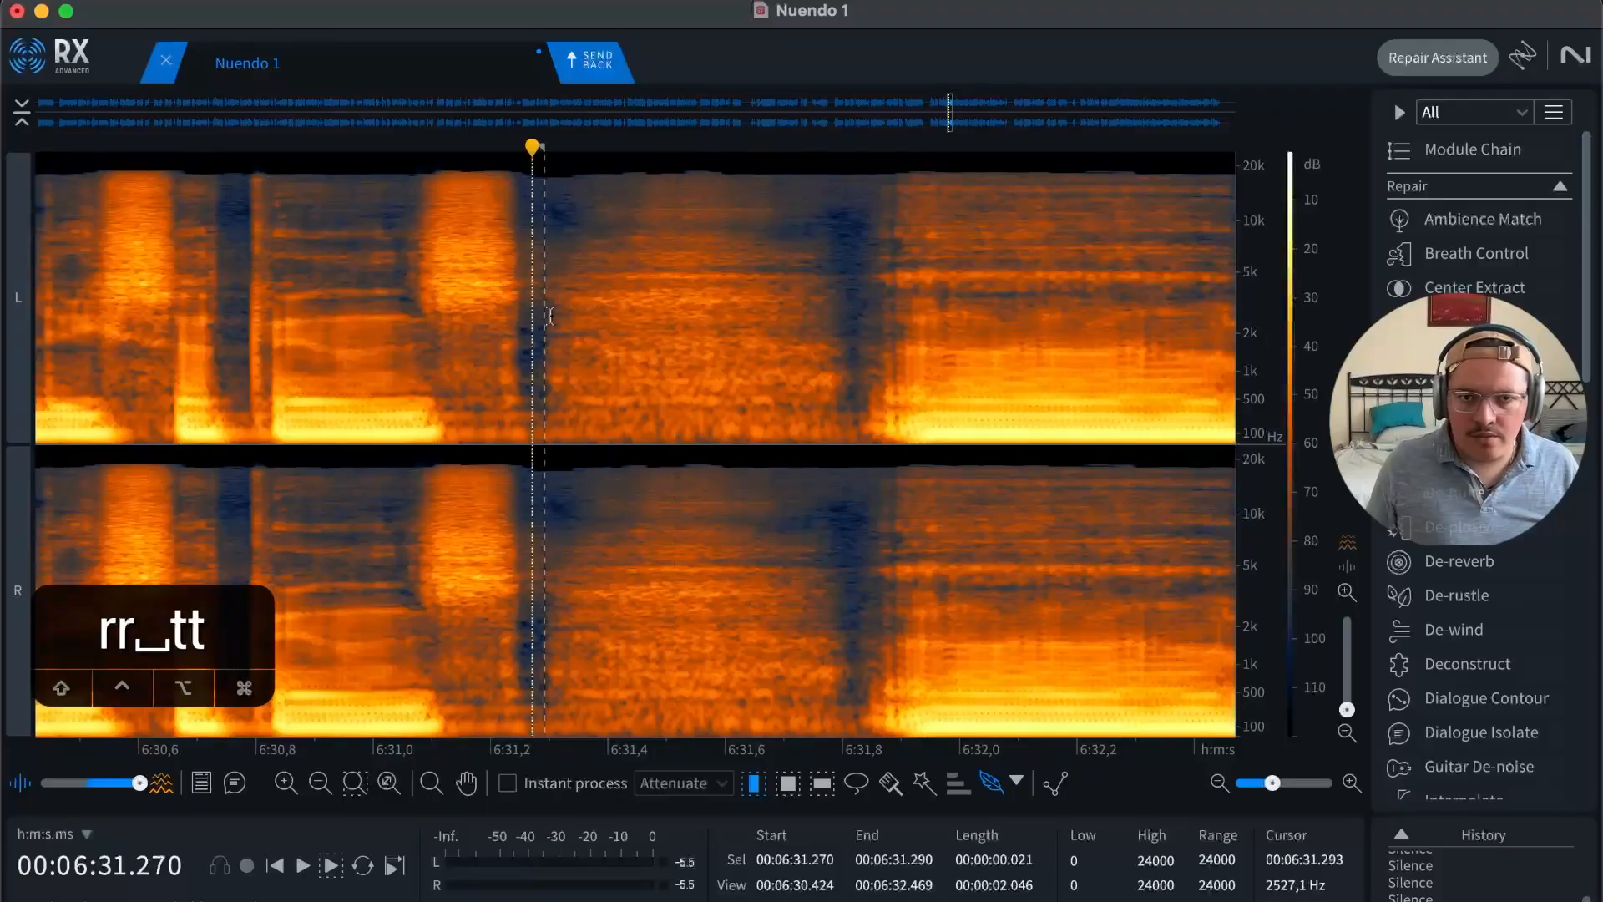
pyautogui.moveTo(550, 316); pyautogui.dragTo(827, 318)
pyautogui.press('BackSpace')
# Step: Audition from 6:31.737 and silence the discarded sound from 6:31.643 to about 6:32.76
pyautogui.click(798, 322)
pyautogui.press('space')
pyautogui.press('r')
pyautogui.press('r')
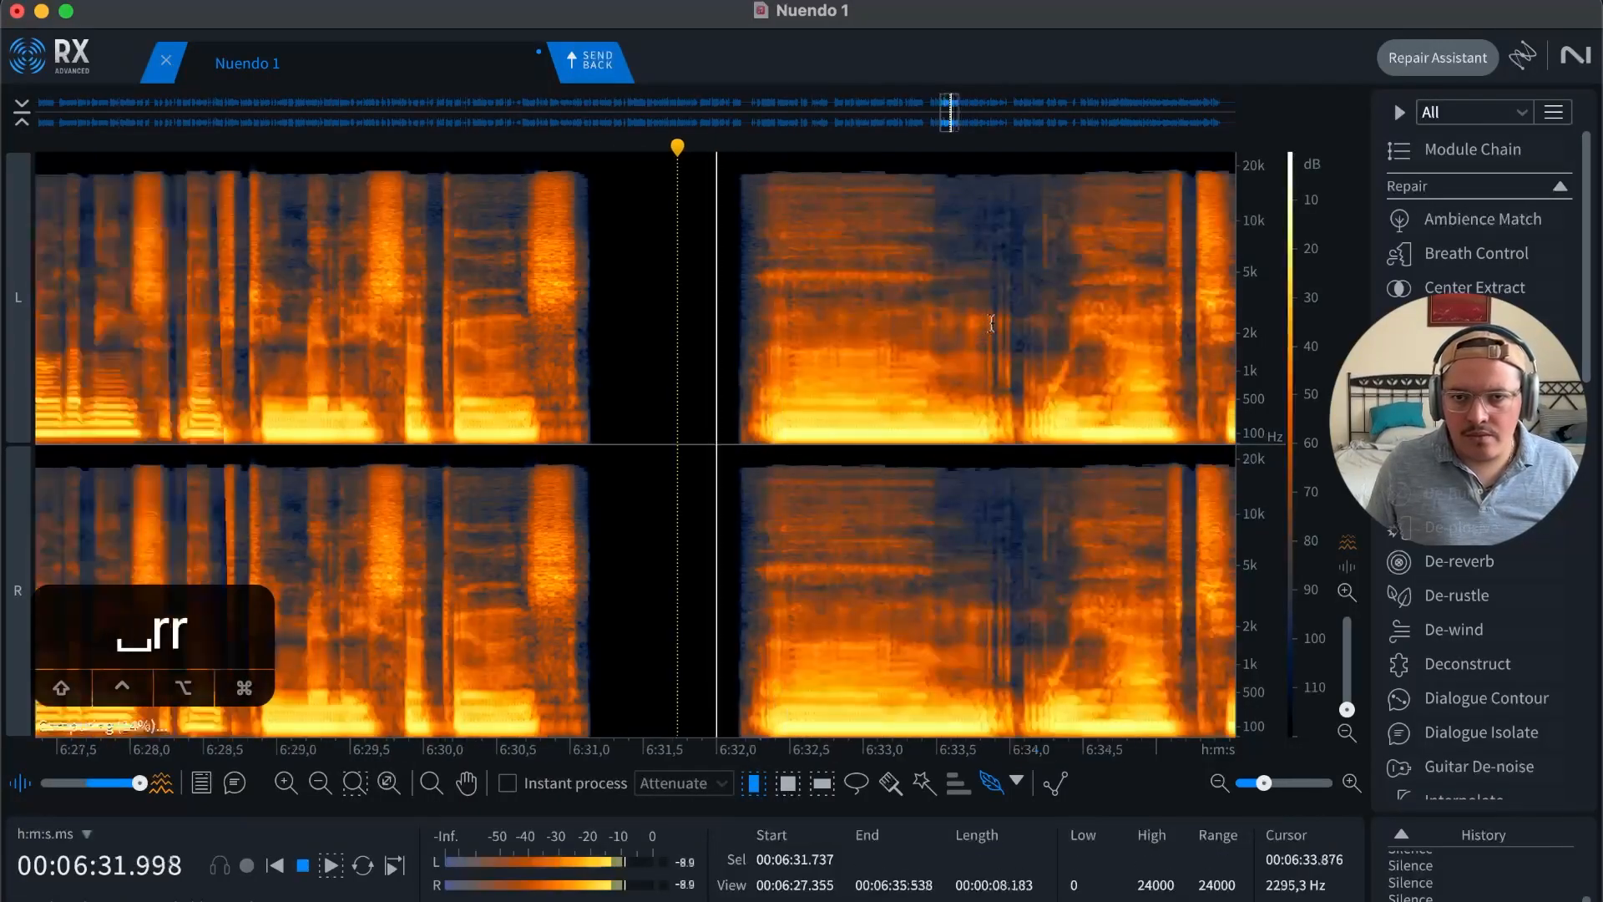
pyautogui.press('t')
pyautogui.press('space')
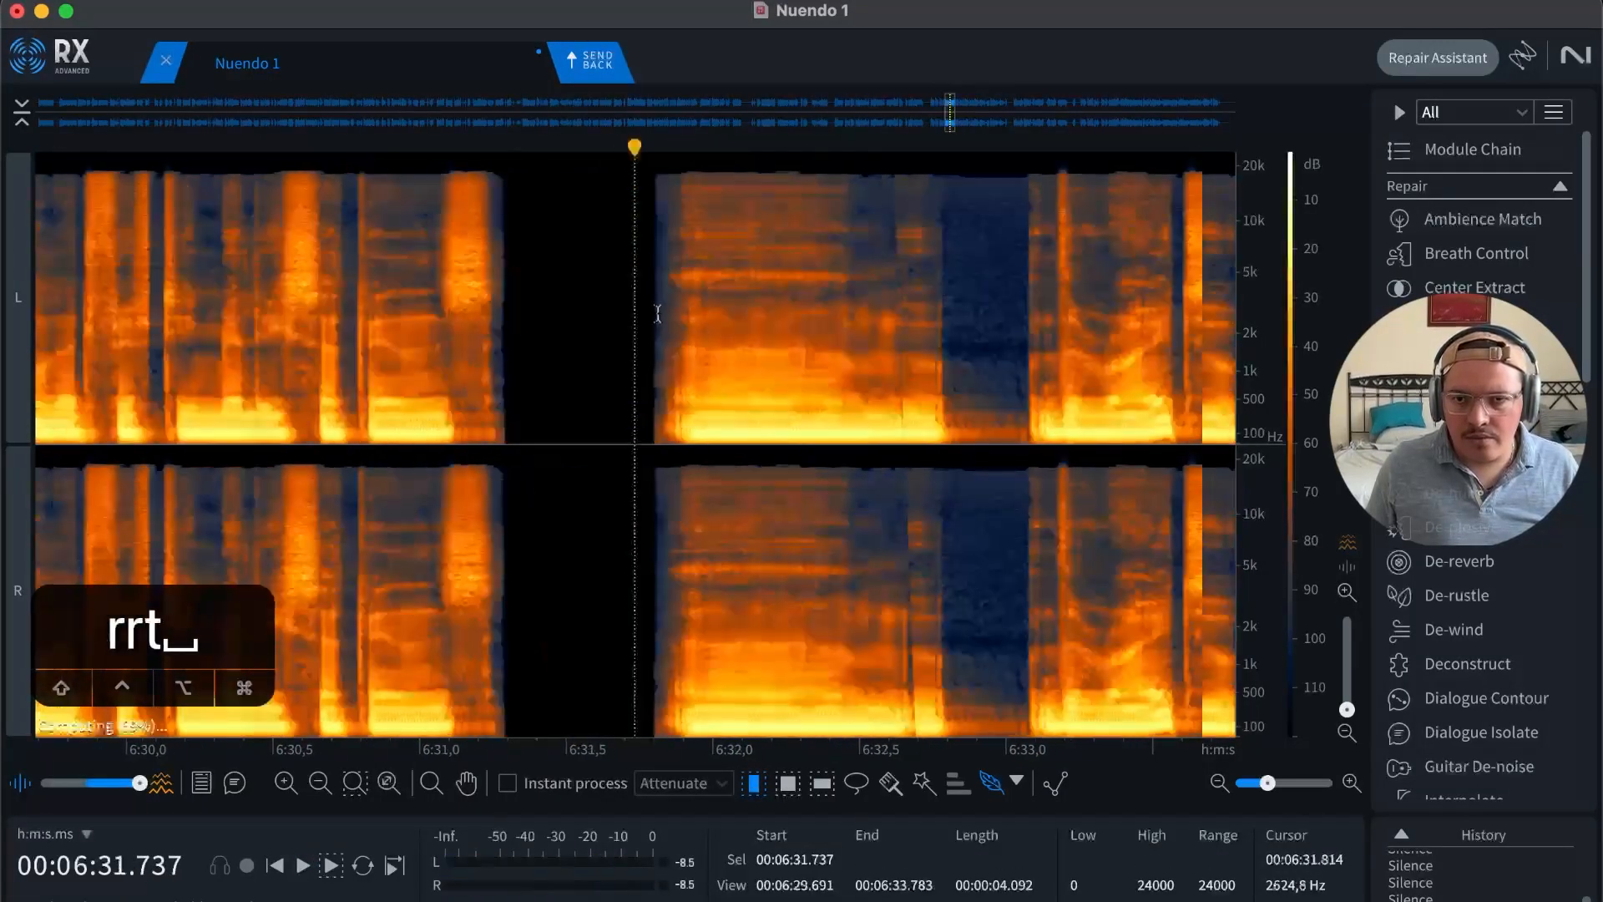
pyautogui.moveTo(609, 301); pyautogui.dragTo(941, 299)
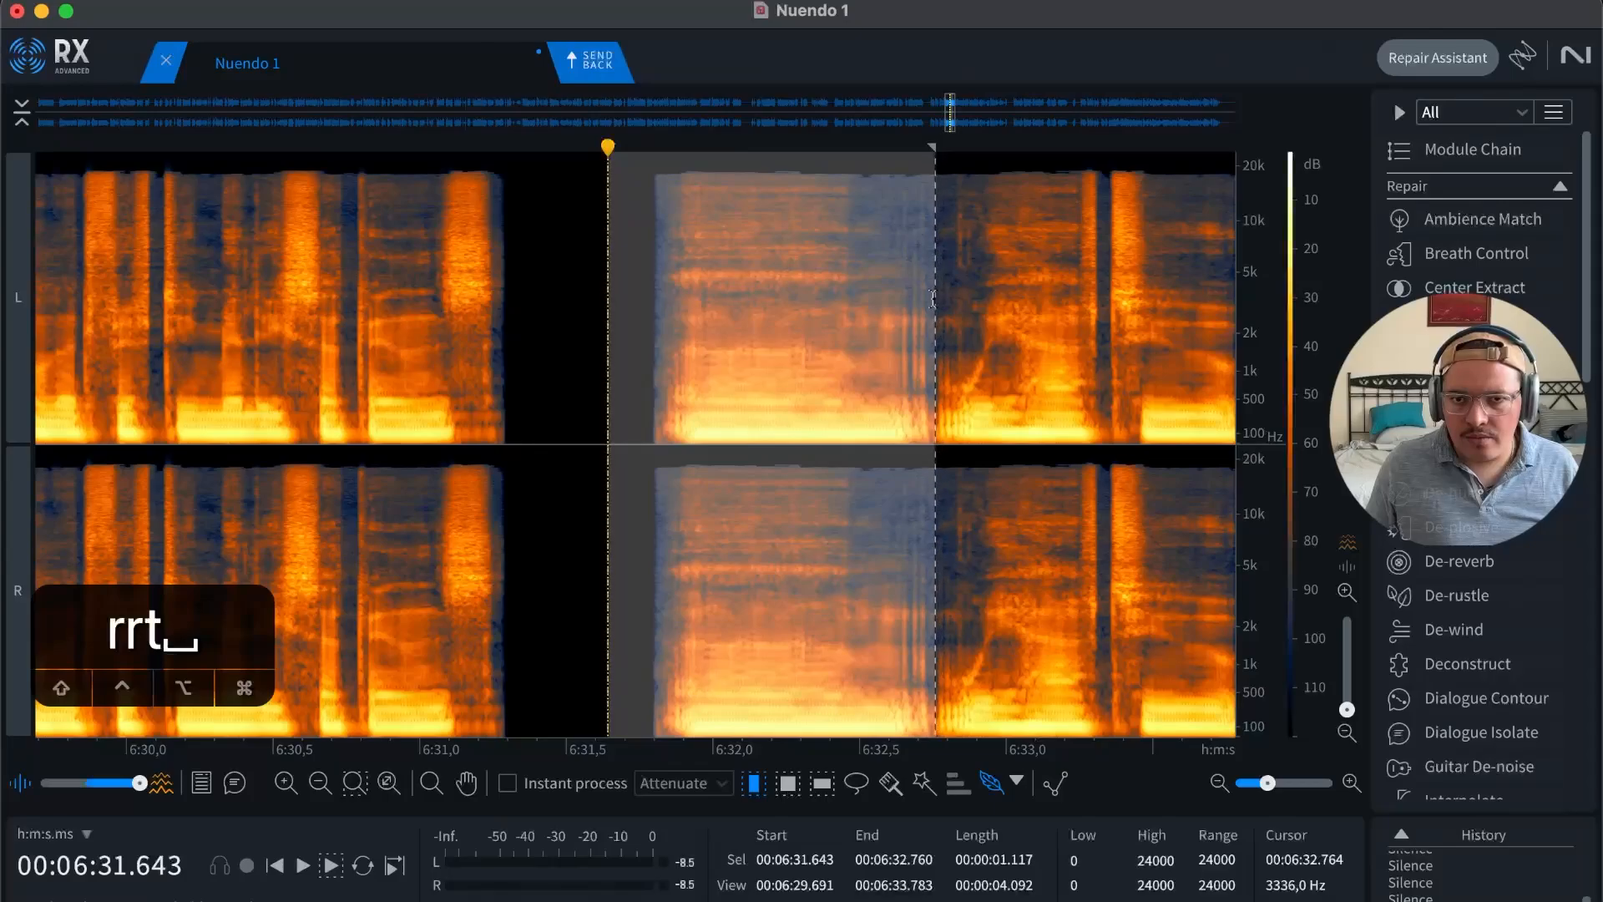
pyautogui.press('Delete')
# Step: Silence the short unwanted sound between words, from about 6:34.08 to 6:34.22
pyautogui.press('r')
pyautogui.click(632, 292)
pyautogui.press('t')
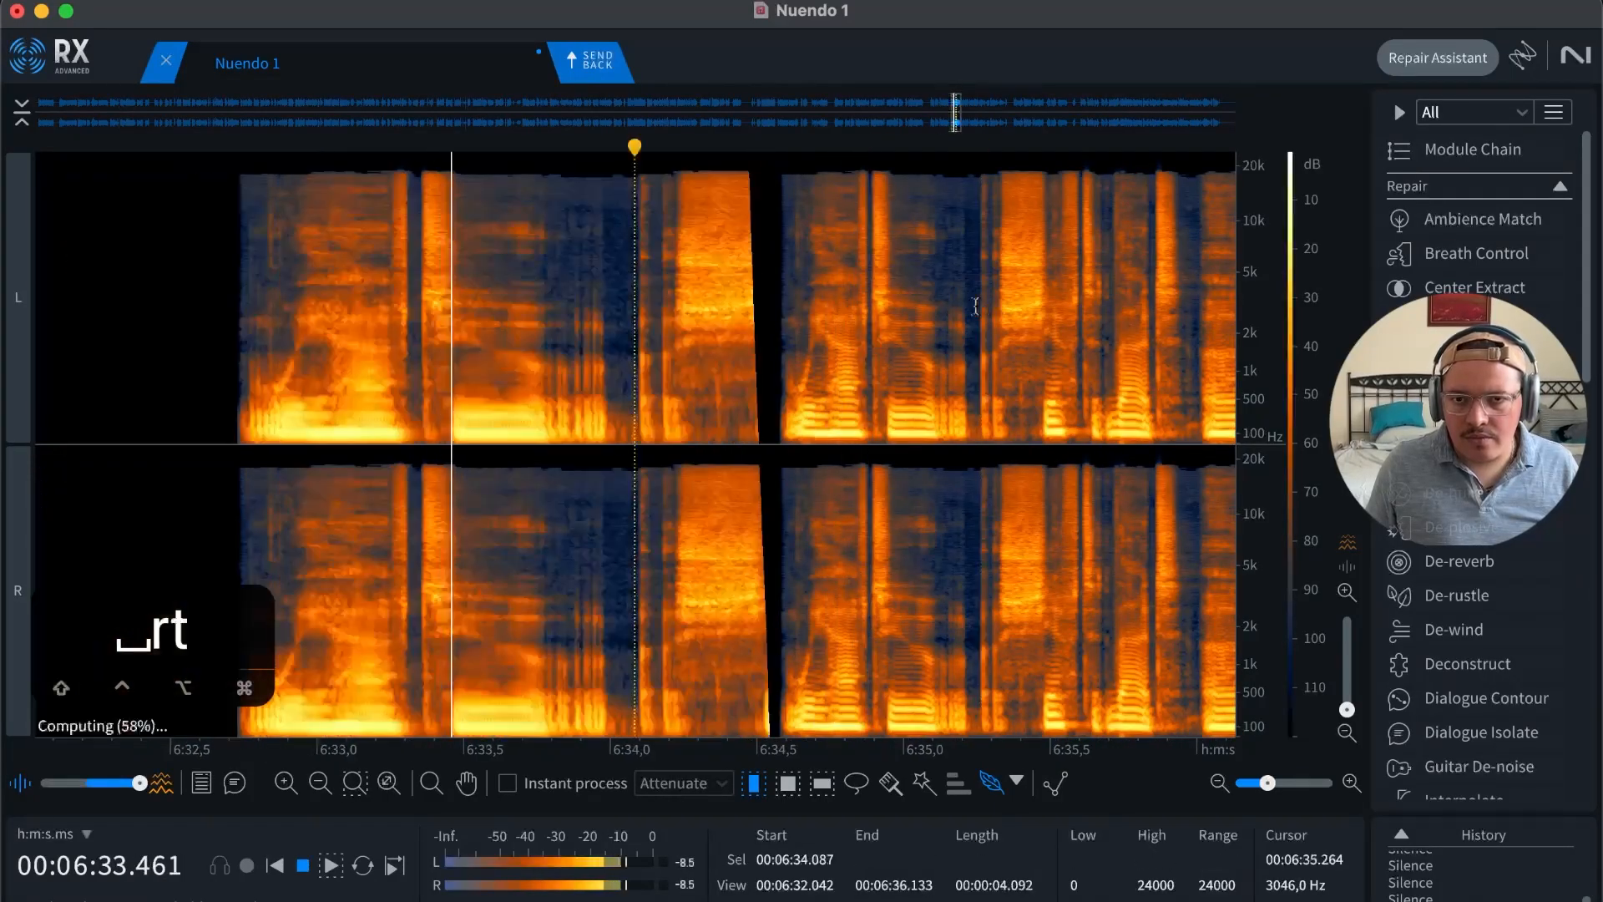
pyautogui.press('t')
pyautogui.press('space')
pyautogui.moveTo(616, 292); pyautogui.dragTo(689, 305)
pyautogui.press('Delete')
pyautogui.hotkey('shift', 's')
pyautogui.hotkey('shift', 's')
pyautogui.hotkey('shift', 's')
pyautogui.hotkey('shift', 's')
# Step: Audition the speech after the last edit, starting from 6:34.188 and again from 6:35.188
pyautogui.click(693, 311)
pyautogui.press('space')
pyautogui.press('r')
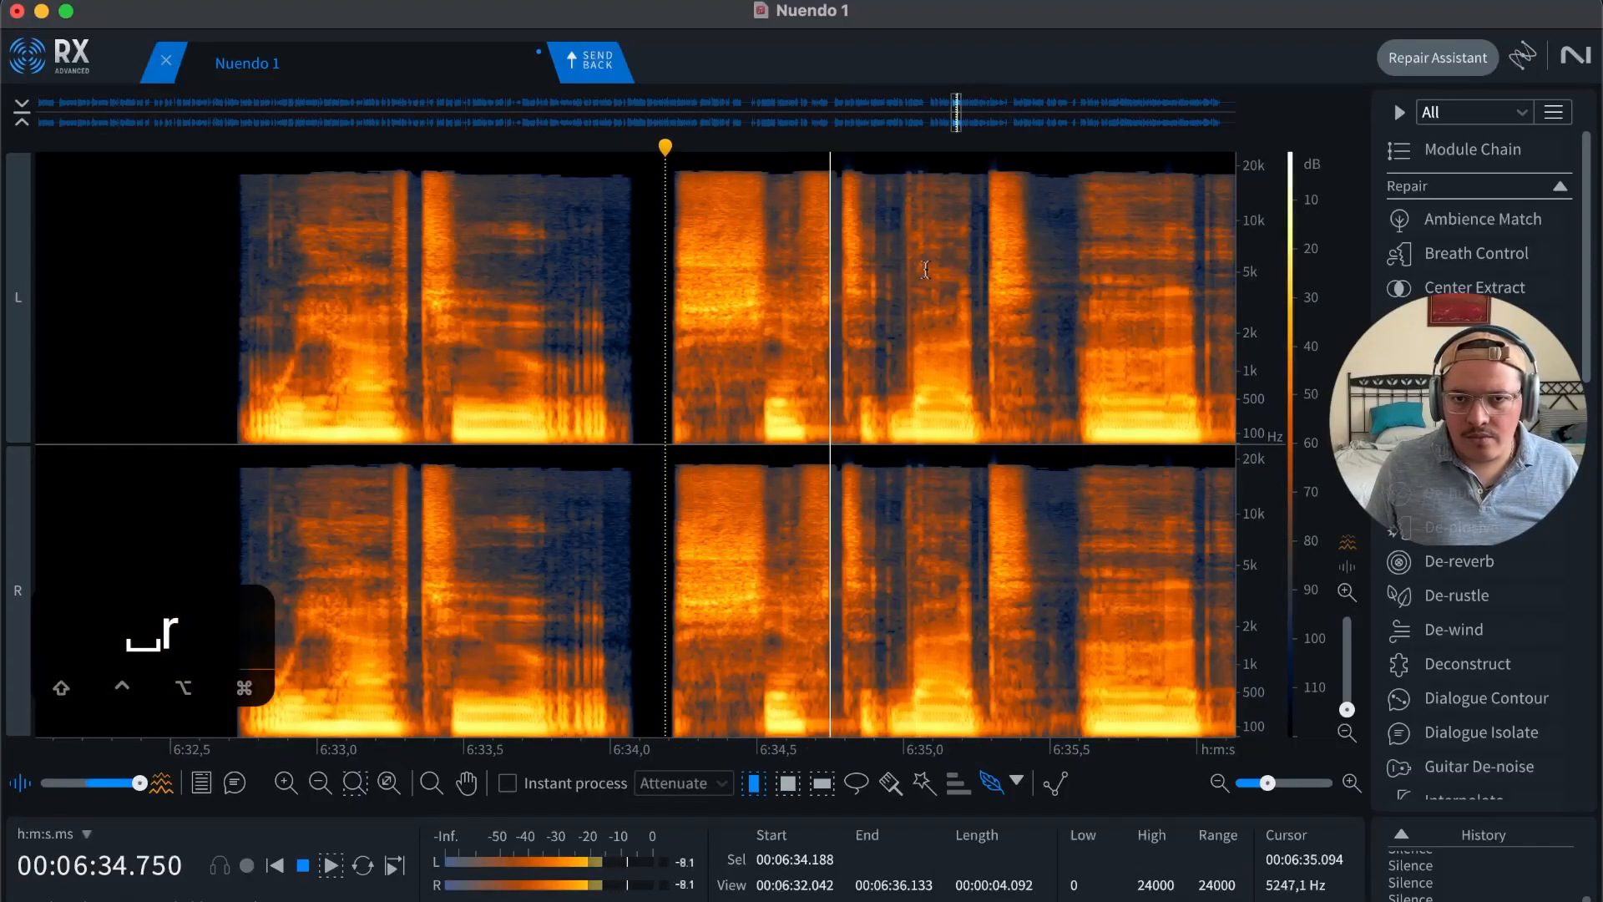
pyautogui.press('r')
pyautogui.press('t')
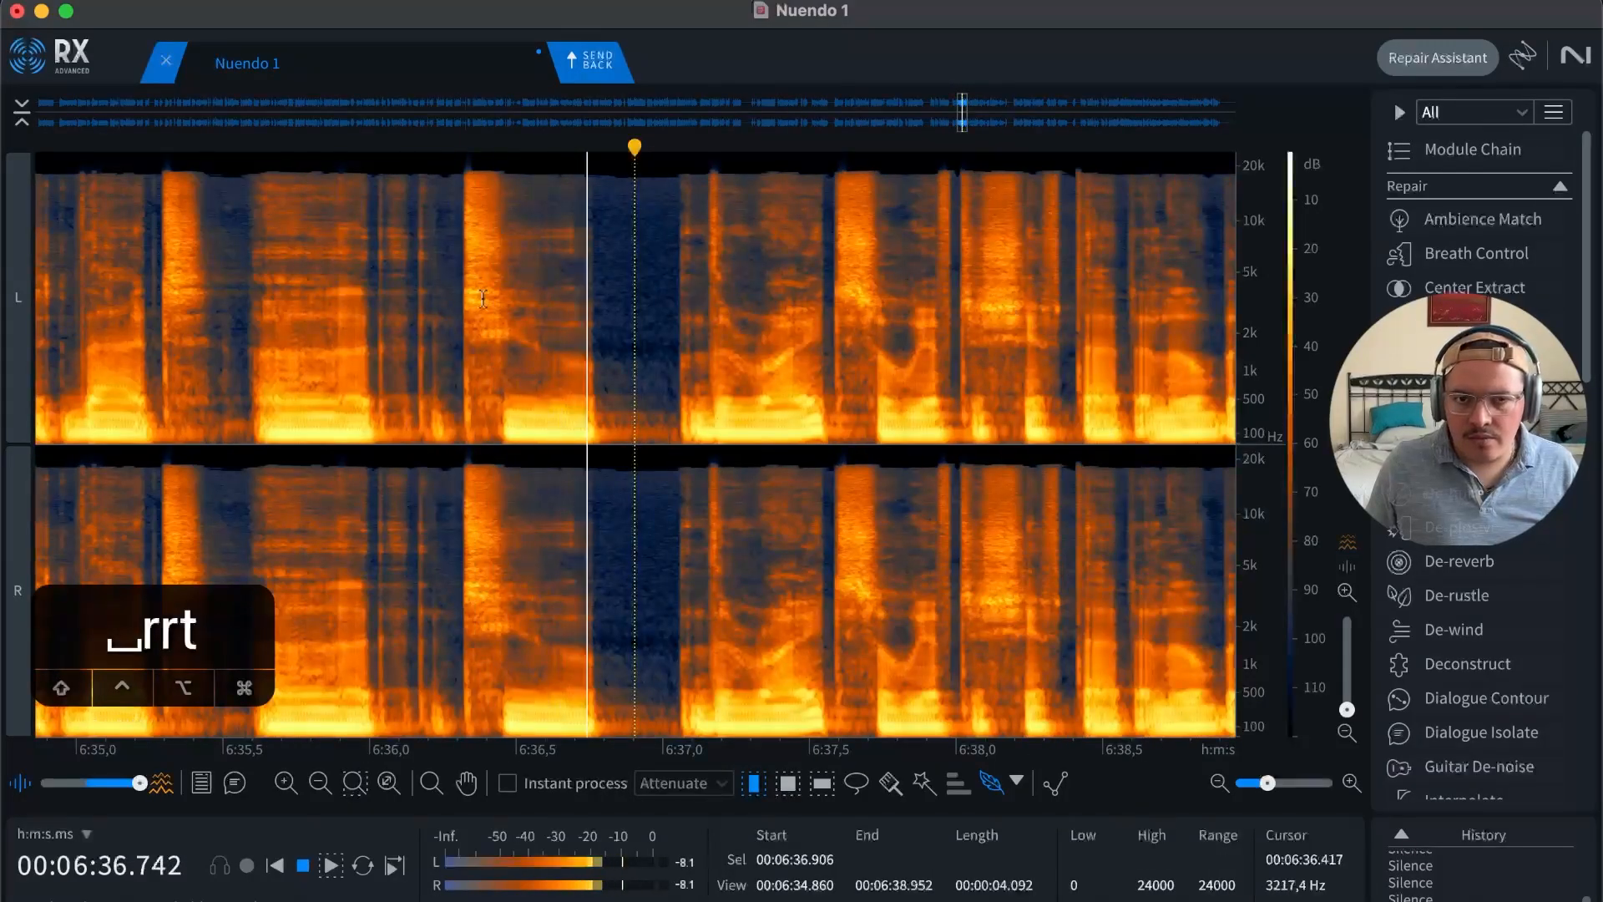
pyautogui.press('space')
pyautogui.press('t')
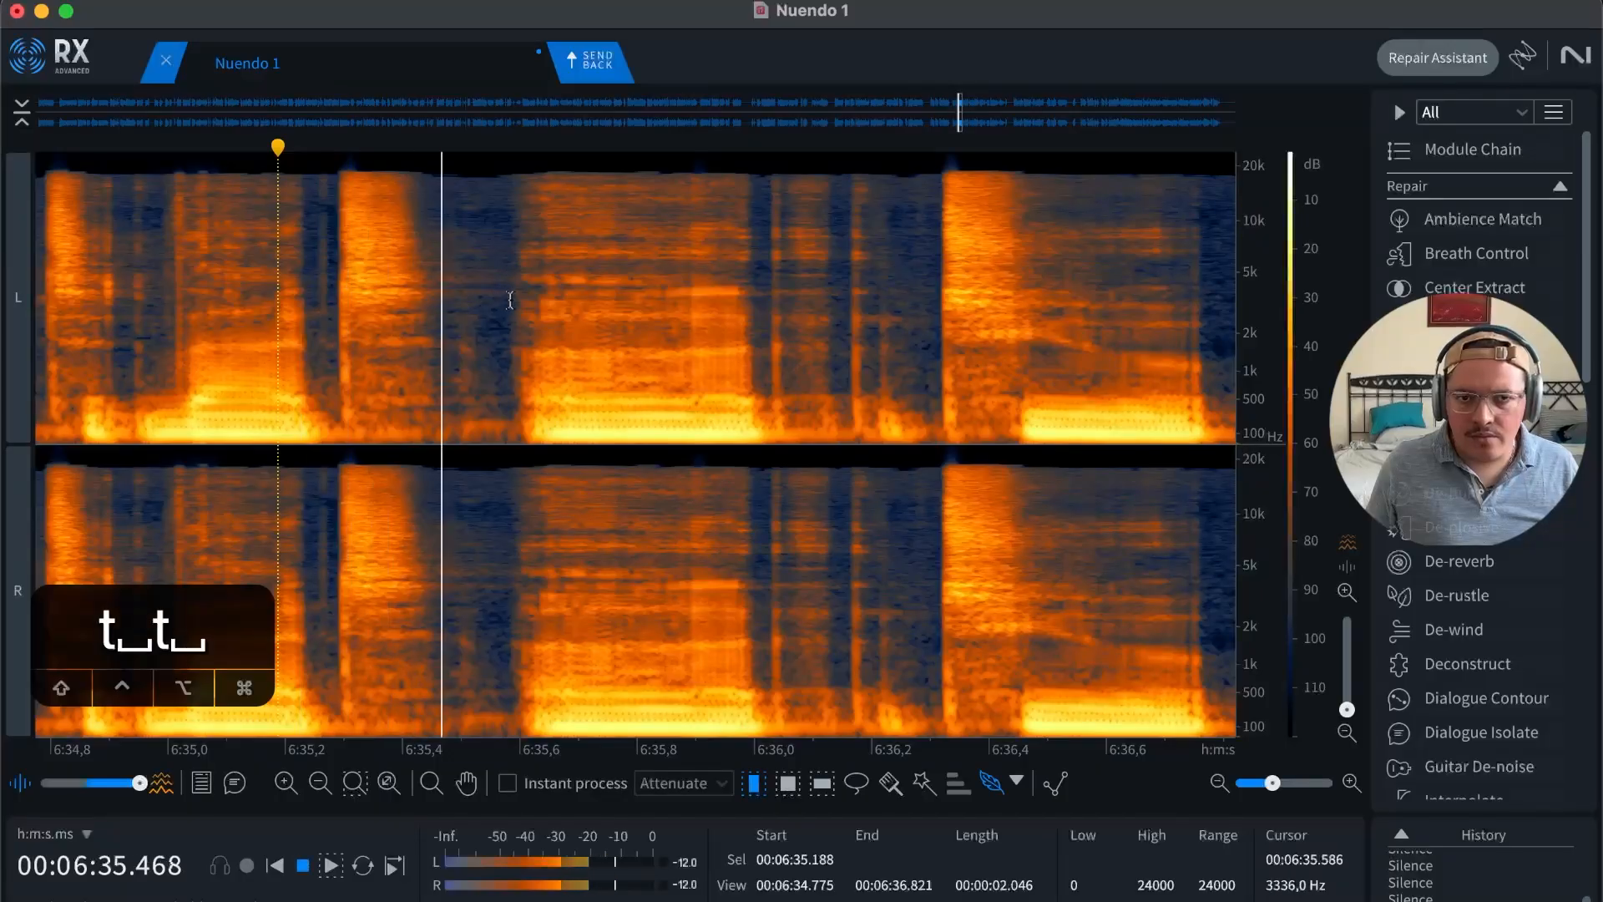
pyautogui.press('space')
# Step: Silence the discarded passage from 6:35.560 to 6:36.292 and audition the edit from 6:35.171
pyautogui.moveTo(497, 275); pyautogui.dragTo(924, 282)
pyautogui.press('space')
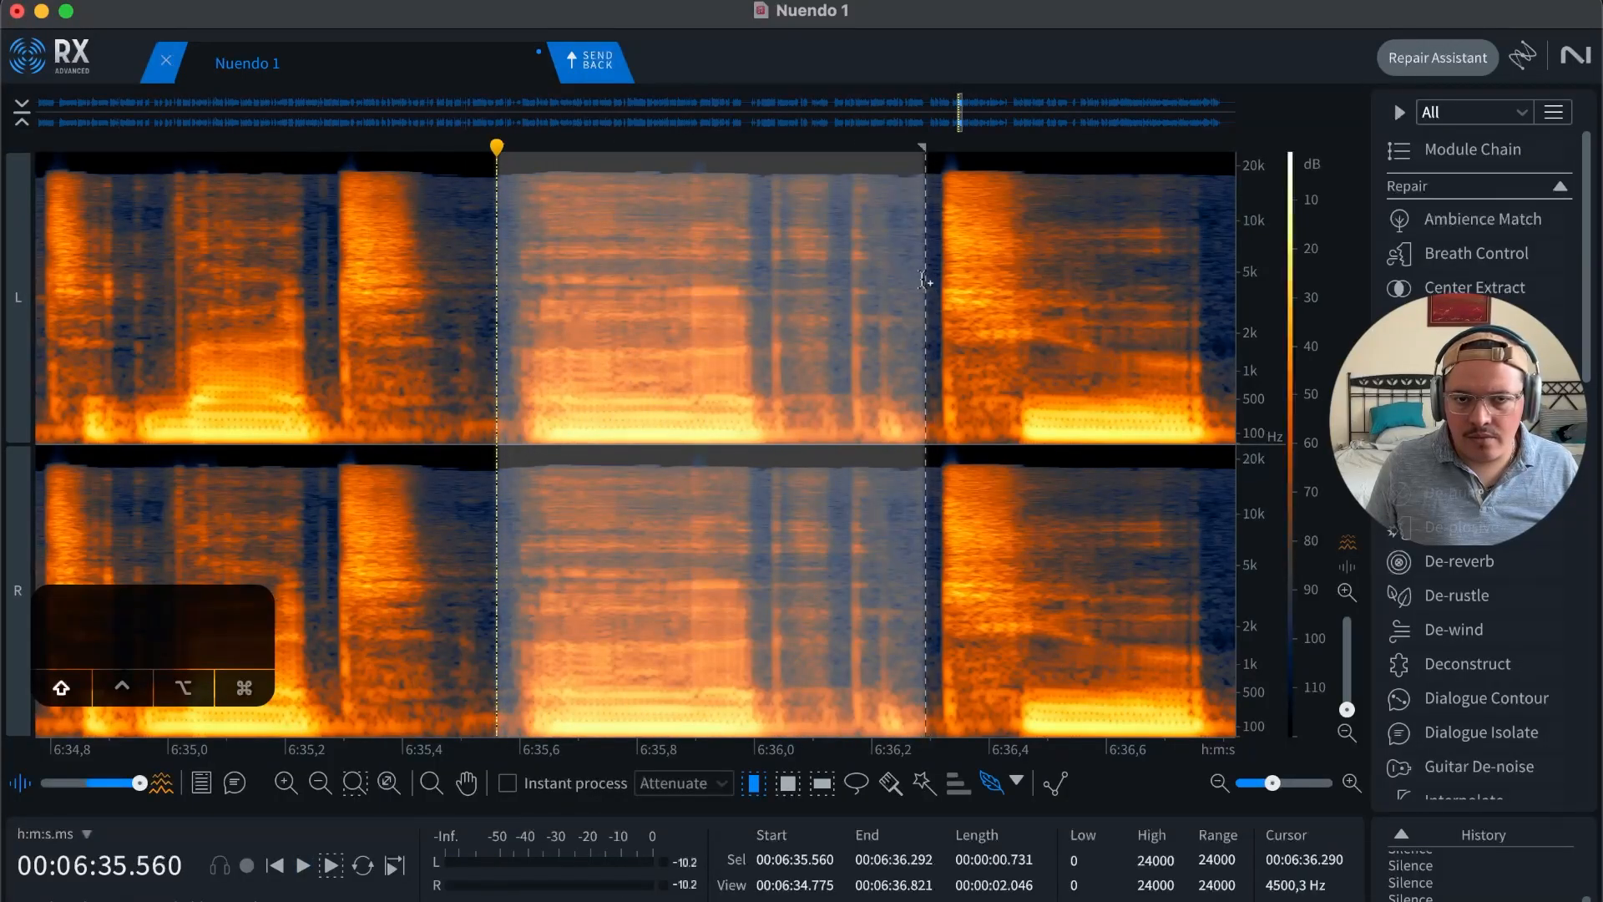
pyautogui.press('Delete')
pyautogui.moveTo(579, 289); pyautogui.dragTo(576, 290)
pyautogui.click(468, 294)
pyautogui.click(267, 292)
pyautogui.press('space')
pyautogui.press('r')
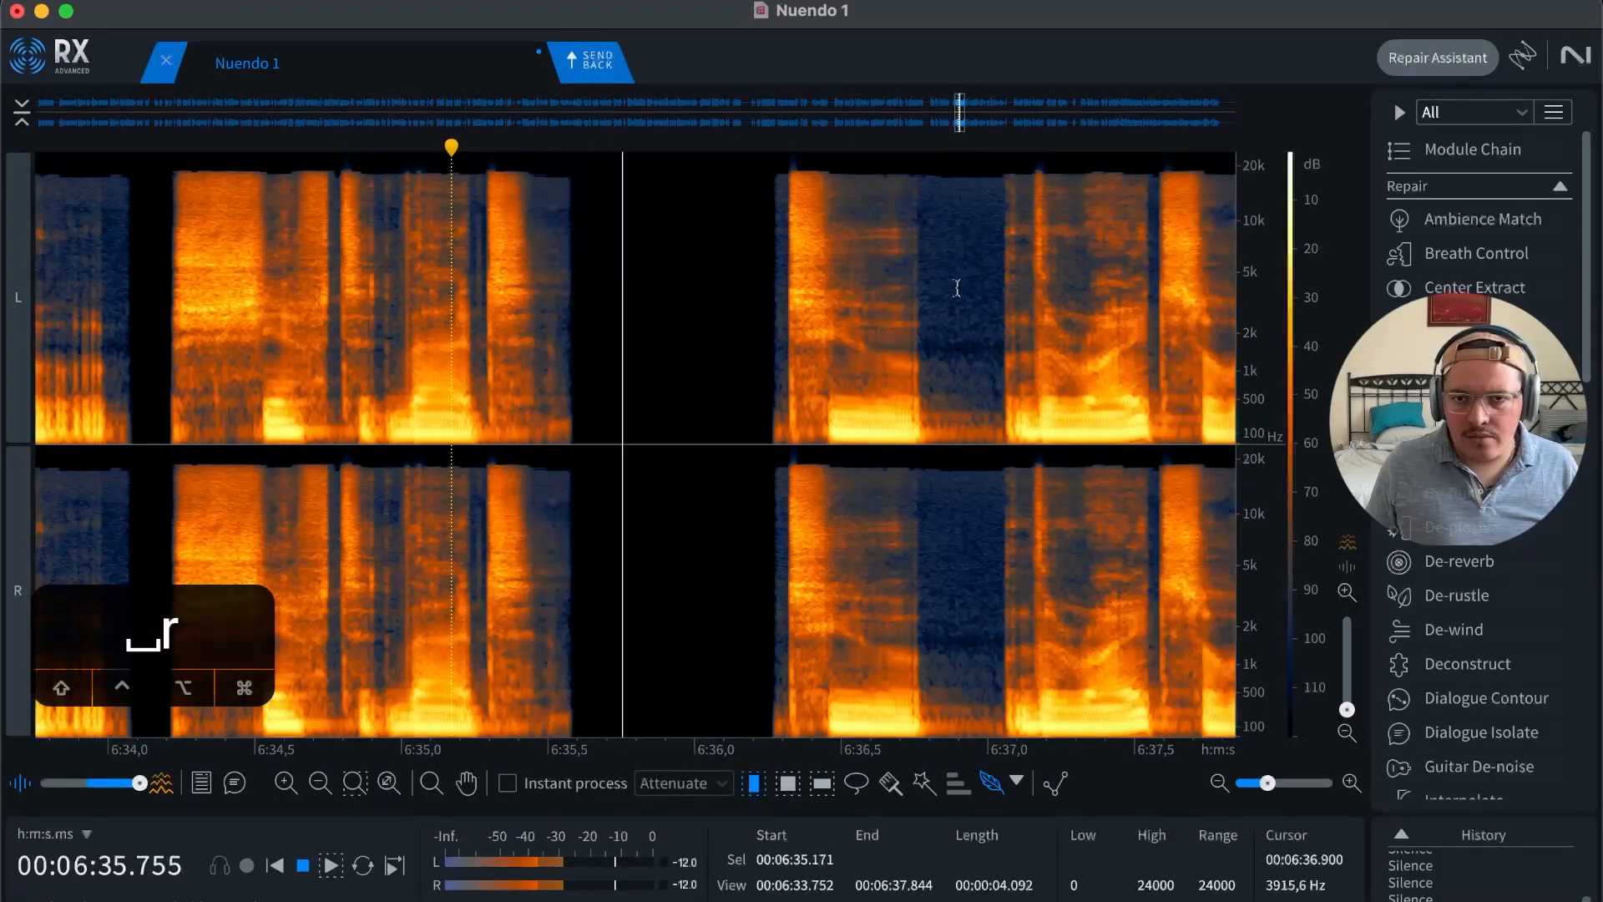
# Step: Audition the speech from 6:36.950 and silence the breath after it, from about 6:39.45 to 6:40.04
pyautogui.press('r')
pyautogui.press('r')
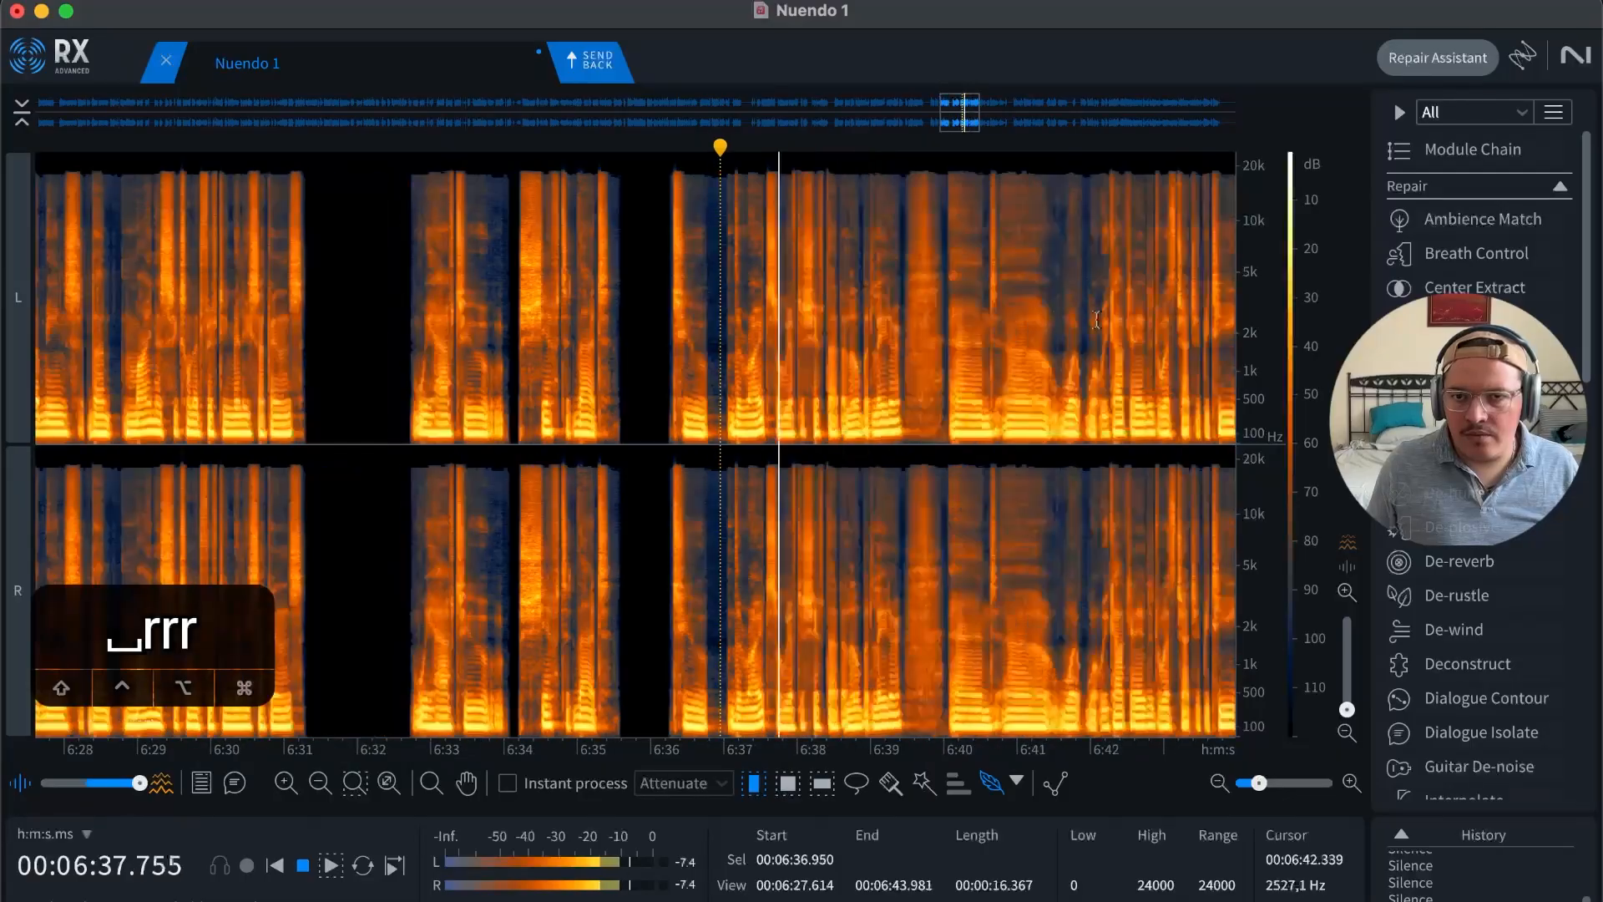
pyautogui.press('t')
pyautogui.press('t')
pyautogui.press('t')
pyautogui.press('space')
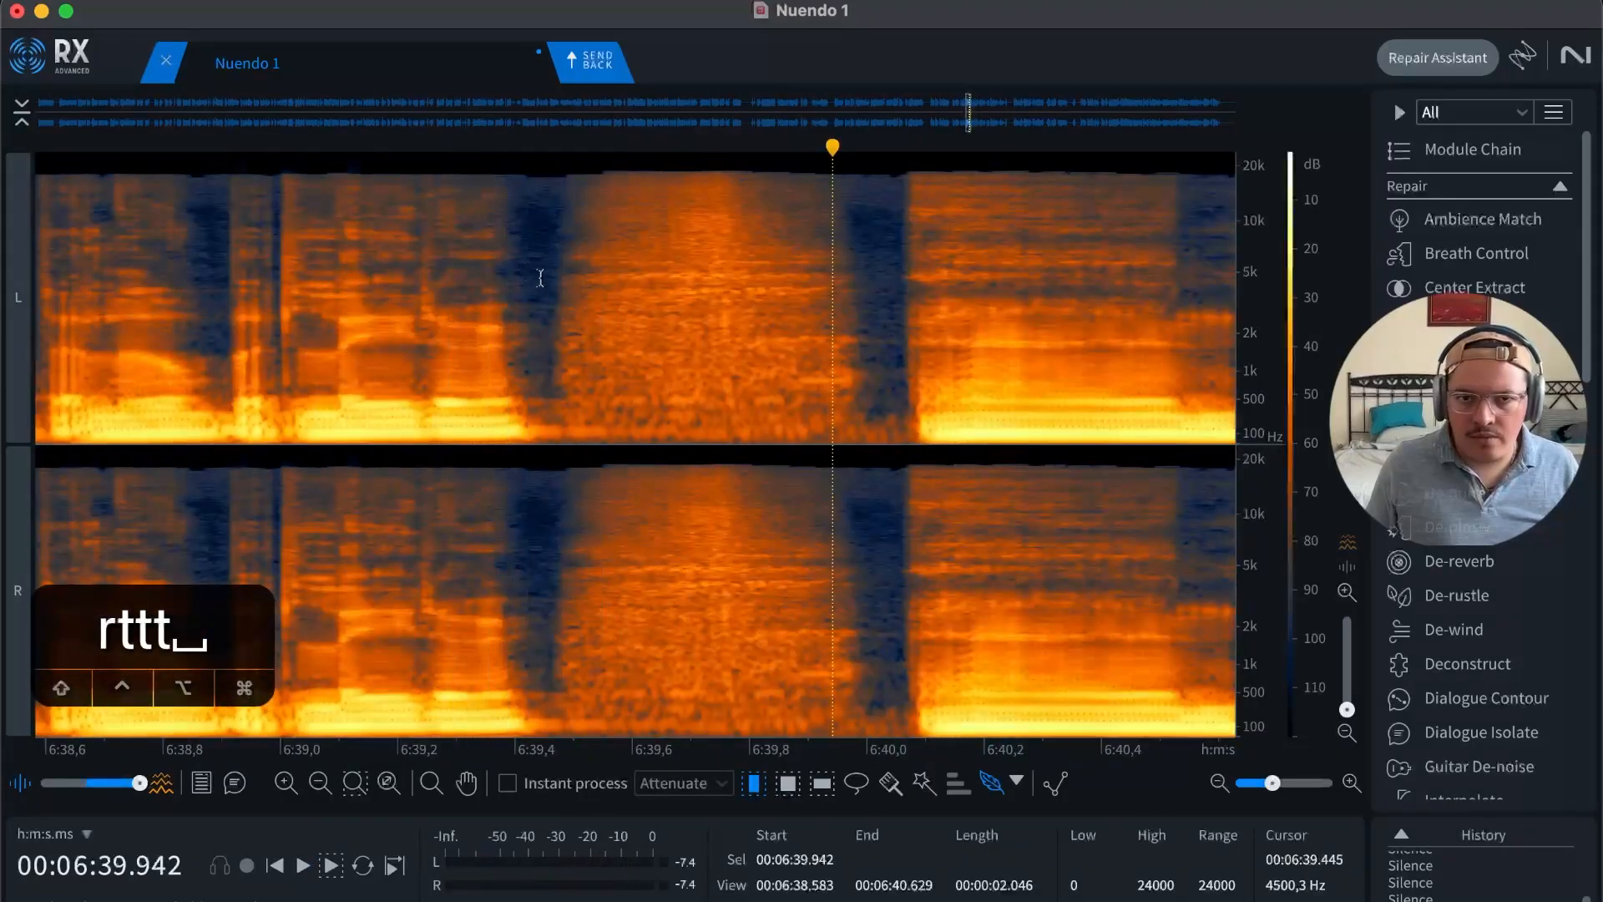
pyautogui.moveTo(544, 267); pyautogui.dragTo(891, 254)
pyautogui.press('Delete')
# Step: Audition the speech after the silenced breath, starting from about 6:39.9
pyautogui.click(823, 274)
pyautogui.press('r')
pyautogui.press('space')
pyautogui.press('r')
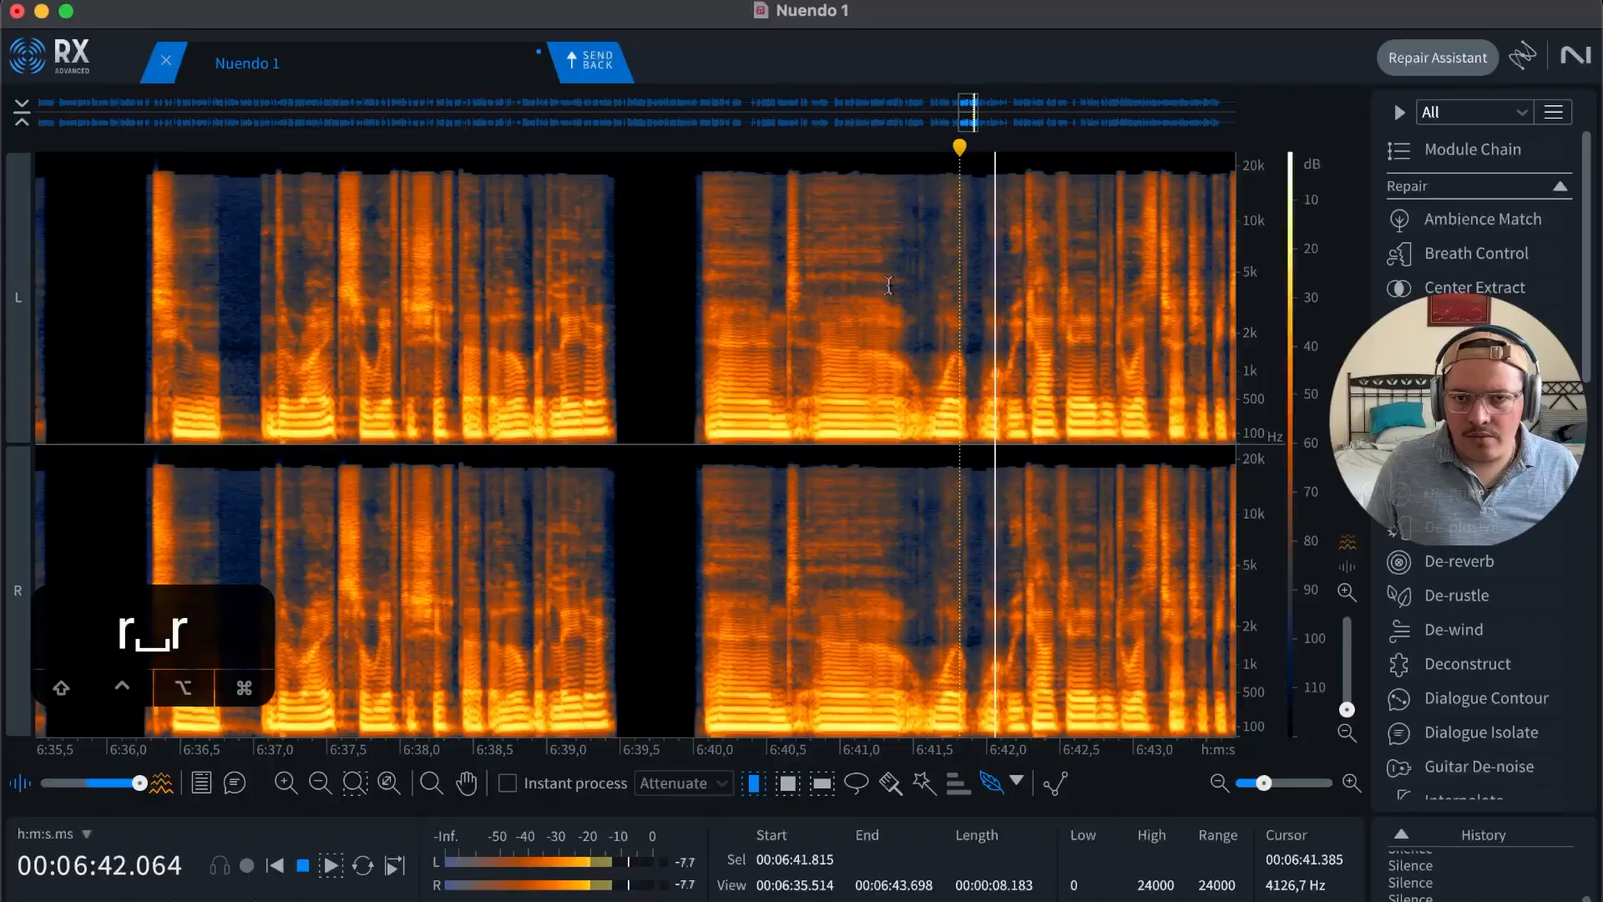
pyautogui.press('r')
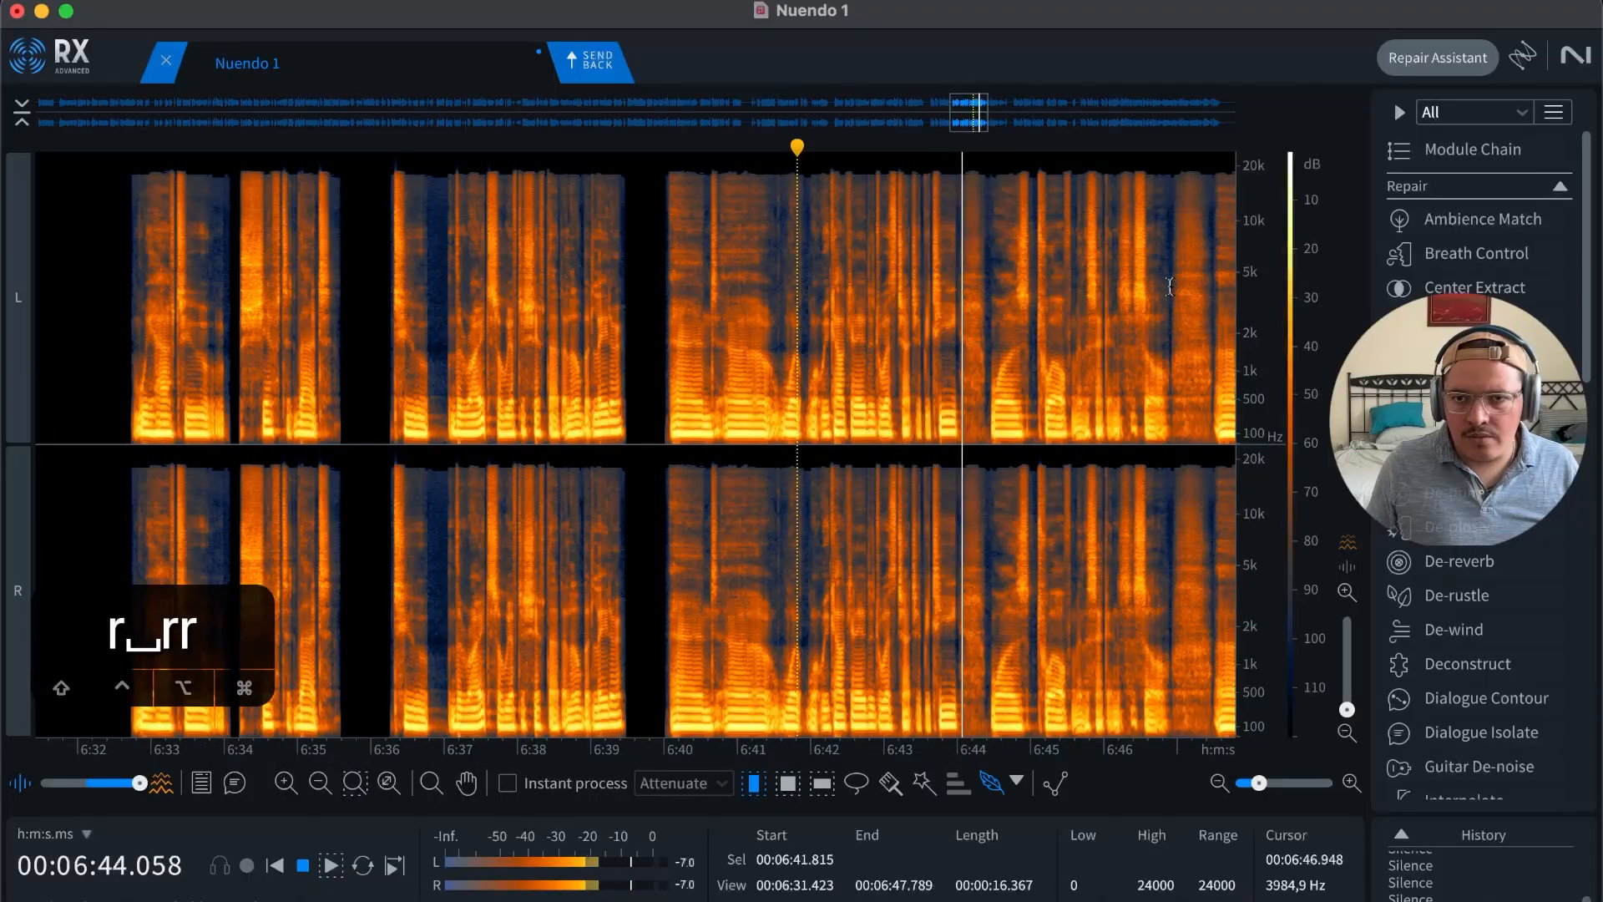
# Step: Silence the breath between words, from about 6:44.02 to 6:44.43
pyautogui.press('t')
pyautogui.press('t')
pyautogui.press('space')
pyautogui.press('t')
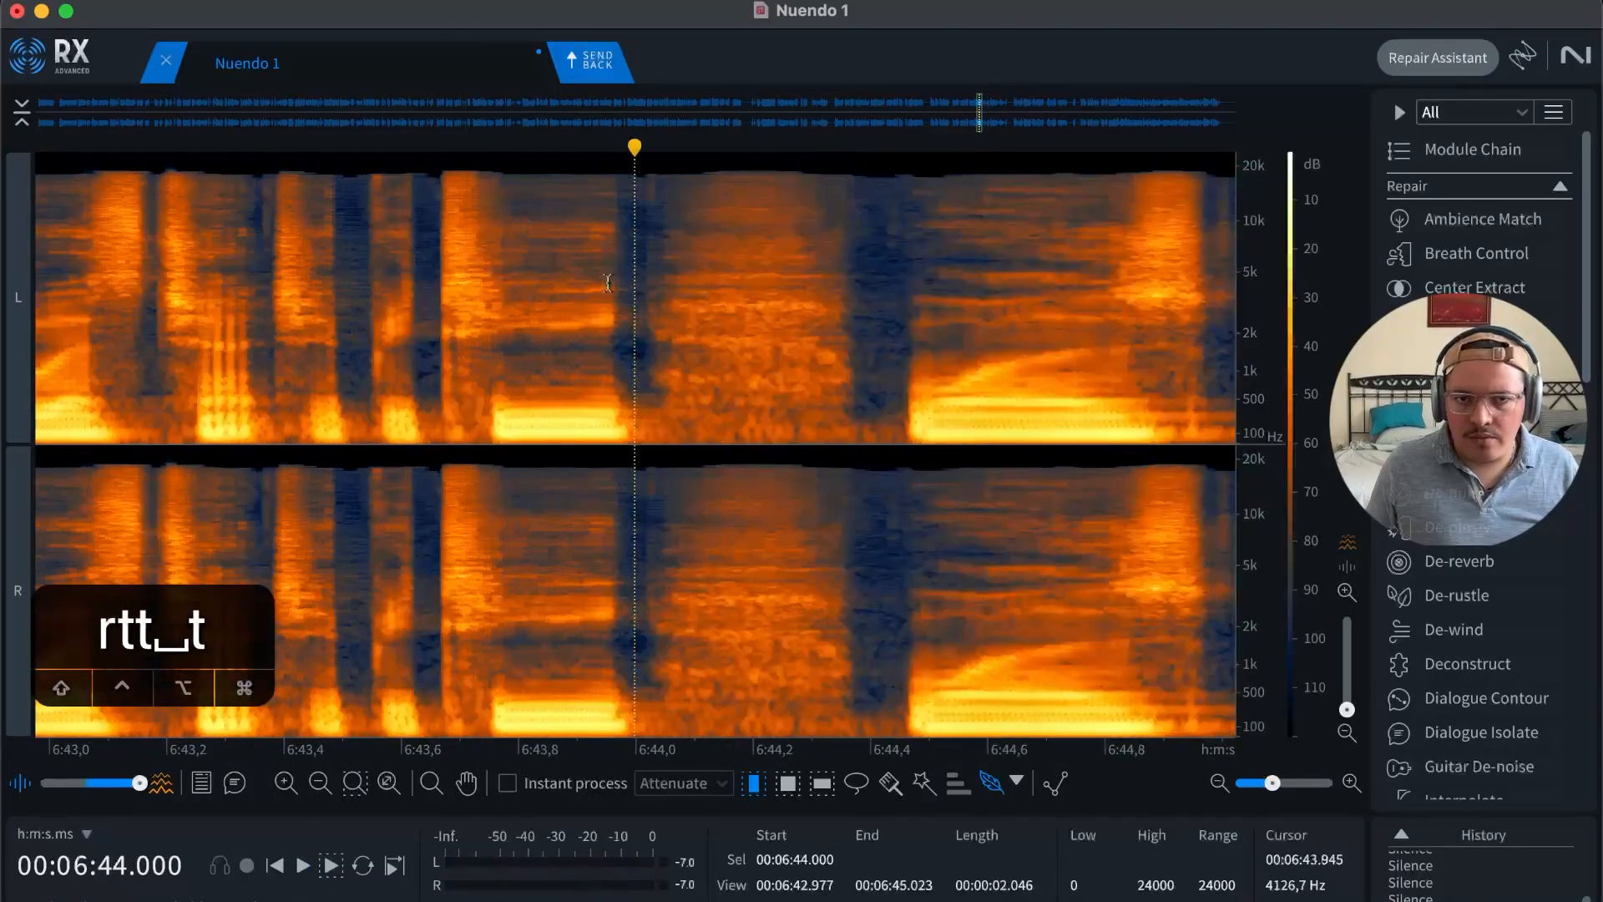
pyautogui.press('t')
pyautogui.moveTo(652, 292); pyautogui.dragTo(1157, 291)
pyautogui.hotkey('shift', 's')
# Step: Audition the speech following the silenced breath, starting from 6:44.347
pyautogui.click(1041, 280)
pyautogui.press('r')
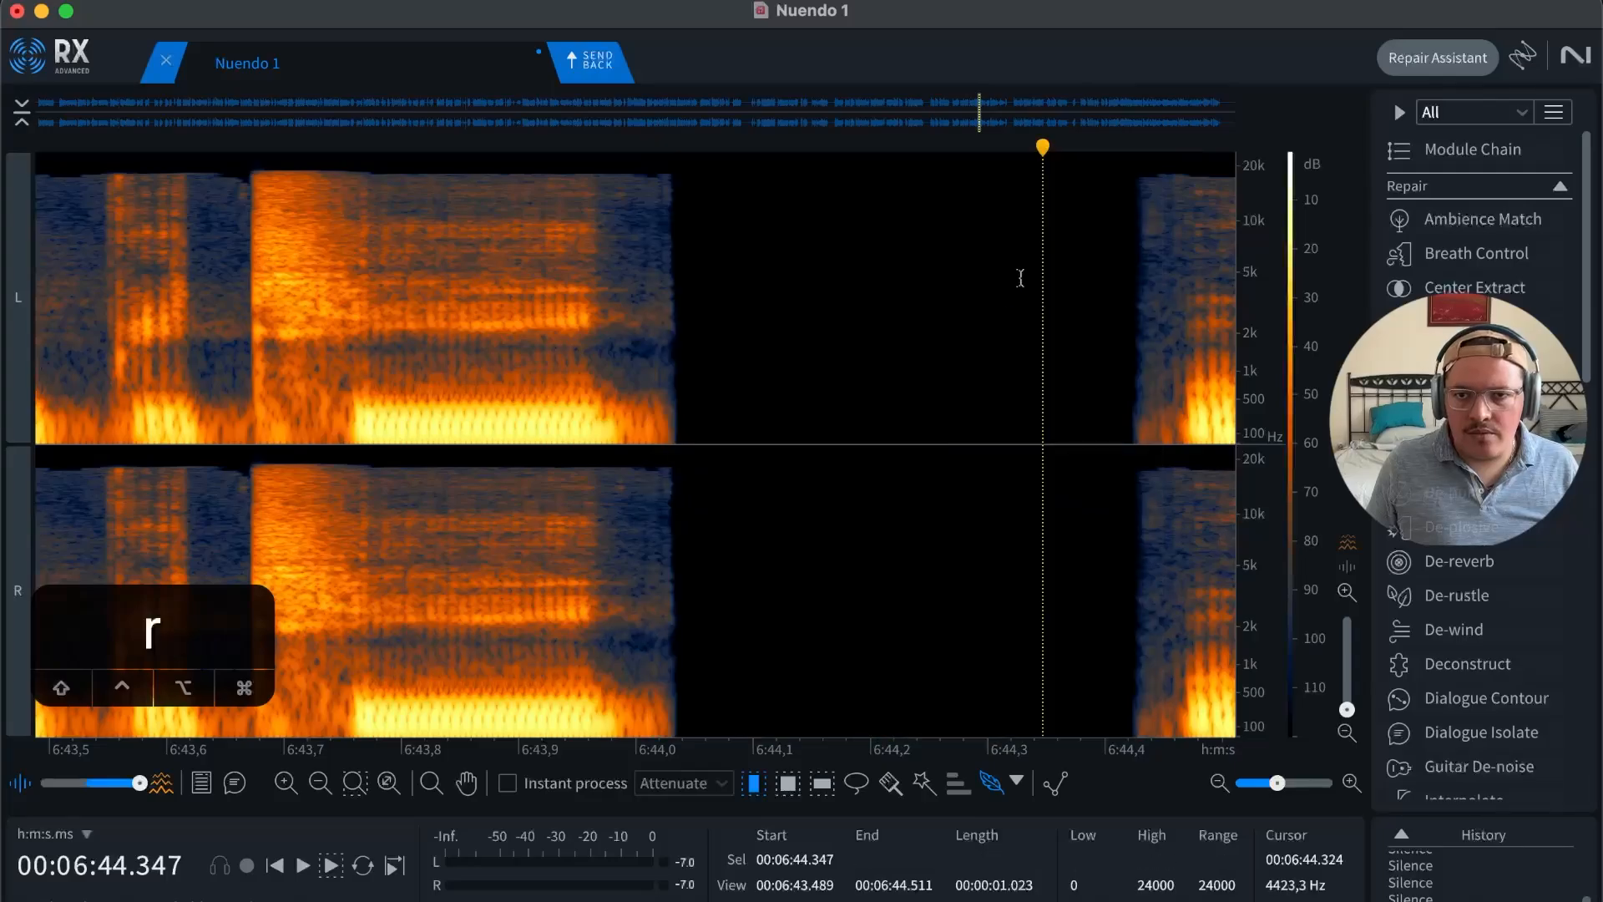
pyautogui.press('space')
pyautogui.press('r')
pyautogui.press('r')
pyautogui.press('space')
# Step: Silence the breath between words from 6:46.908 to 6:47.478
pyautogui.click(1067, 280)
pyautogui.press('t')
pyautogui.press('t')
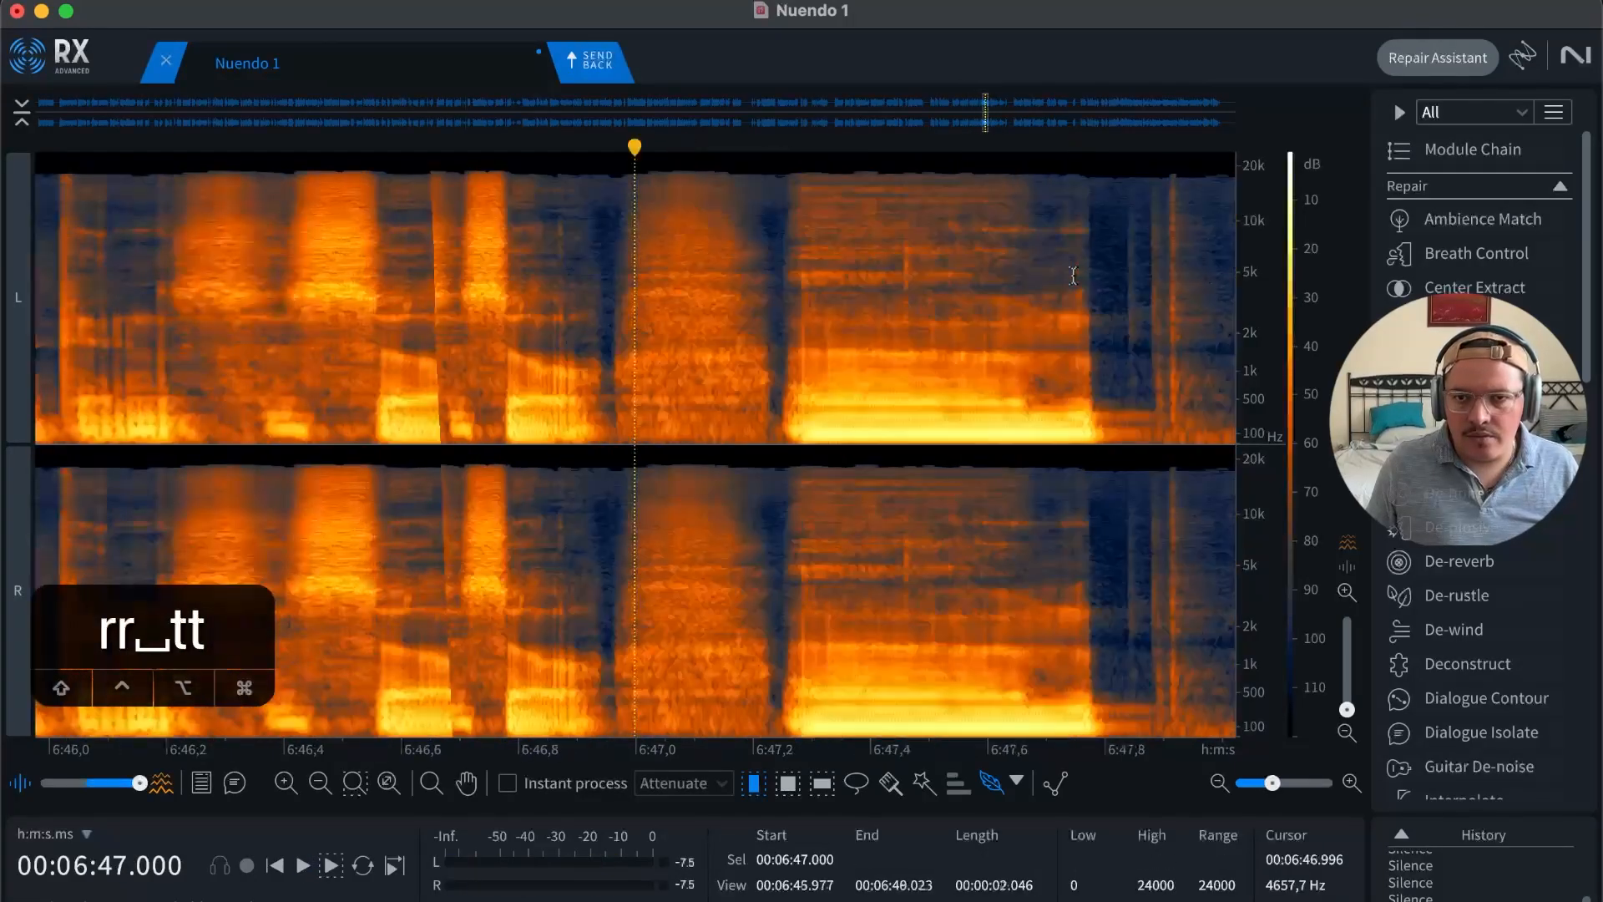
pyautogui.moveTo(578, 292); pyautogui.dragTo(913, 292)
pyautogui.hotkey('shift', 's')
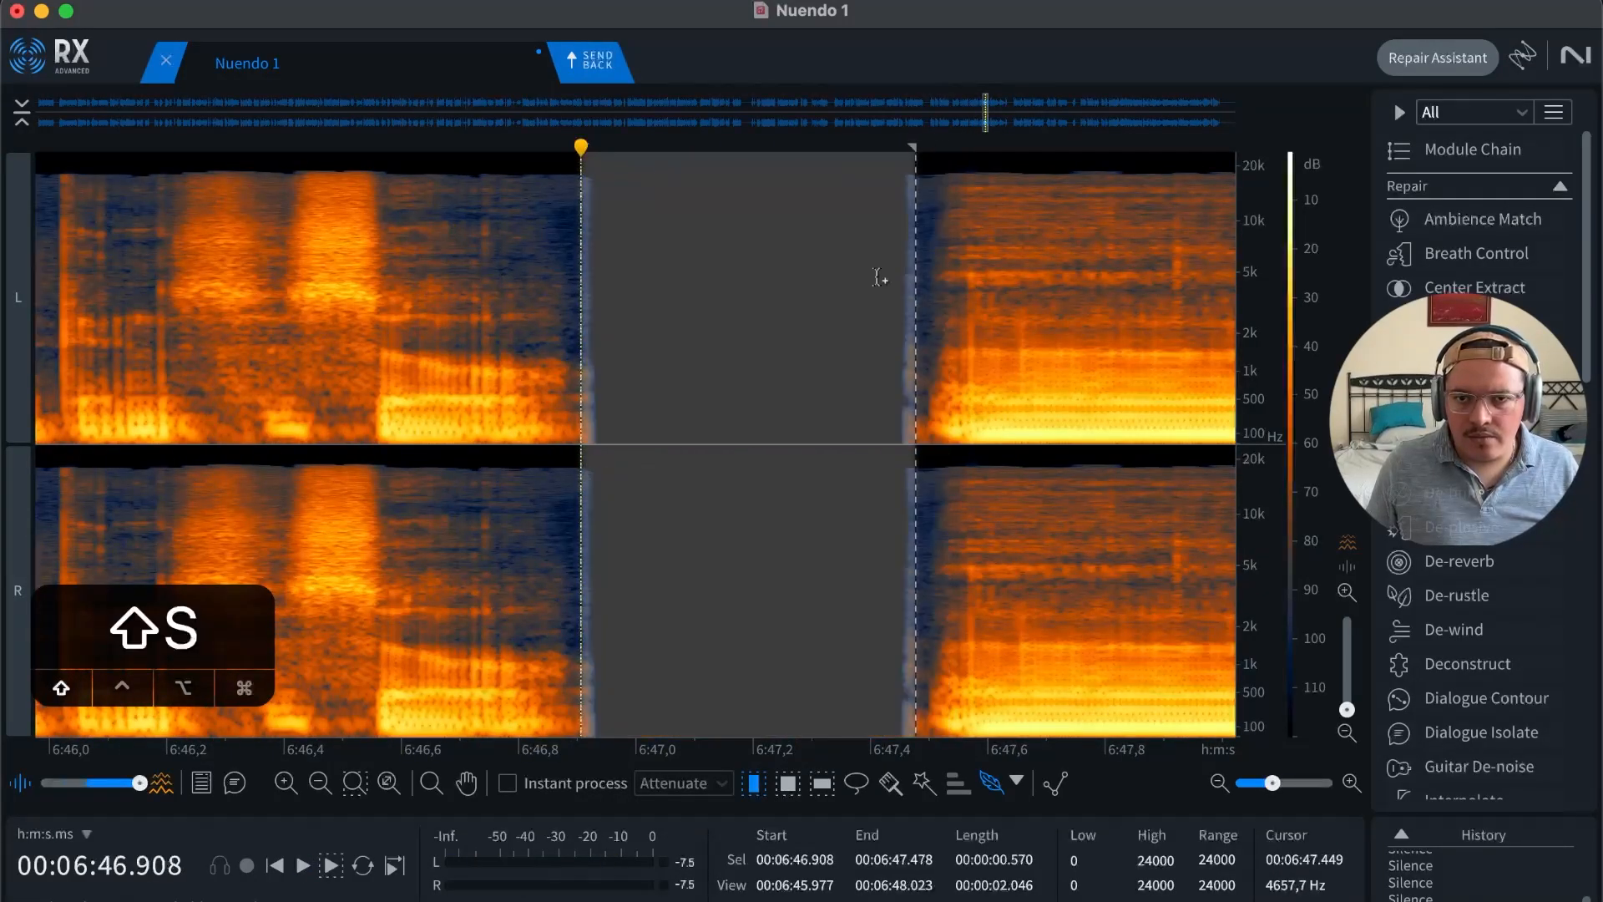
# Step: Audition the edit from 6:47.339 and the speech that follows from 6:48.754
pyautogui.click(834, 292)
pyautogui.press('r')
pyautogui.press('space')
pyautogui.press('r')
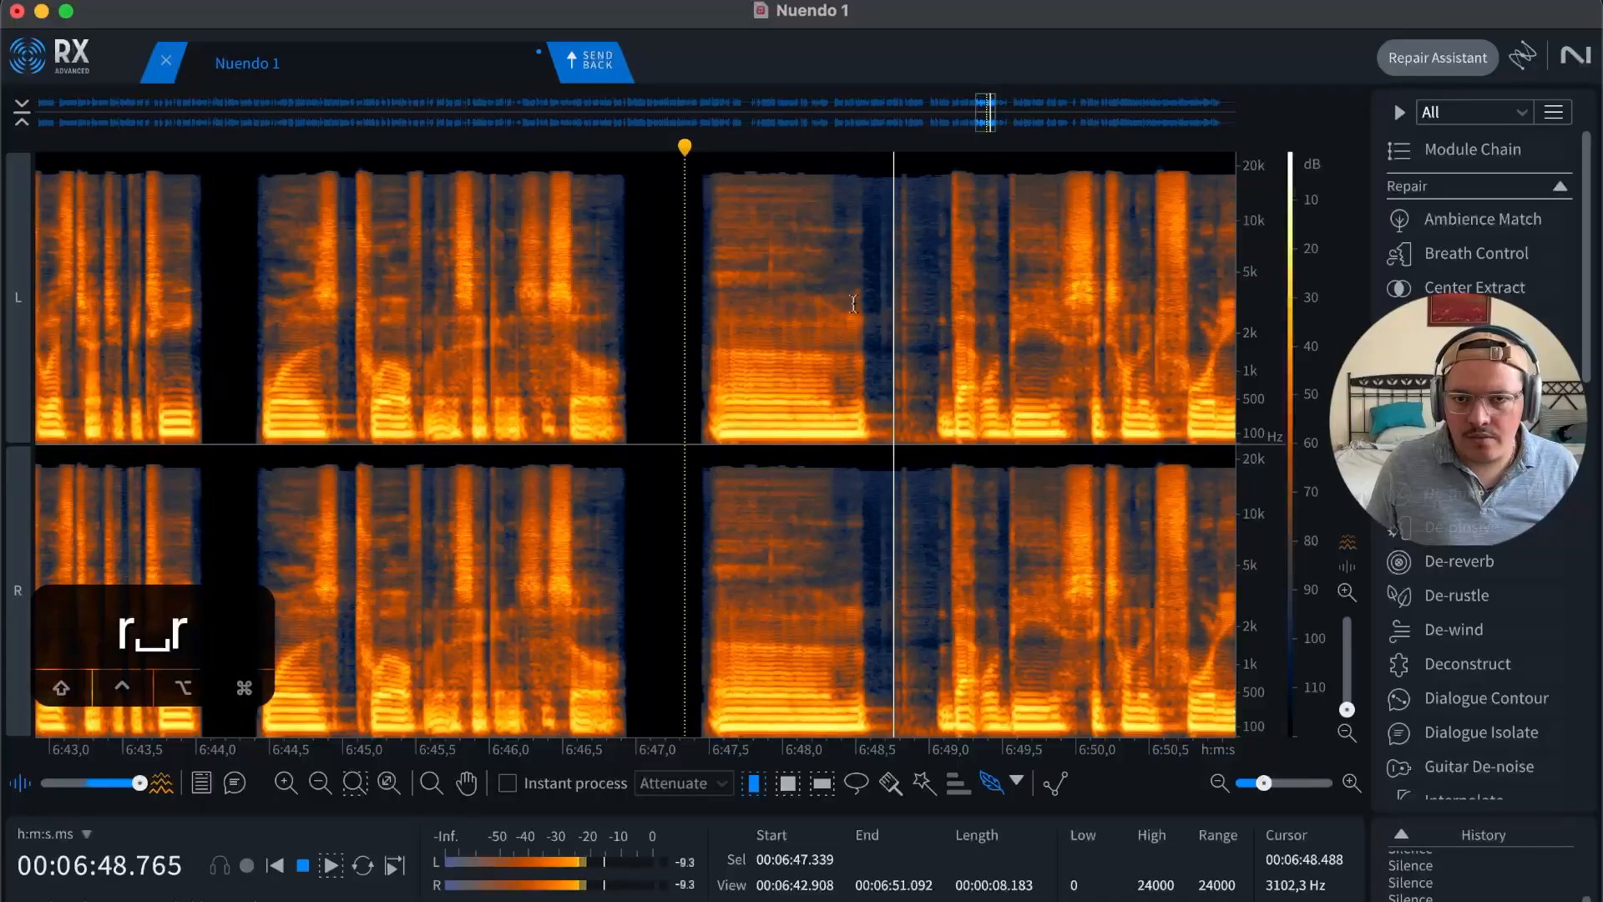
pyautogui.press('space')
pyautogui.moveTo(685, 288); pyautogui.dragTo(925, 283)
pyautogui.click(807, 313)
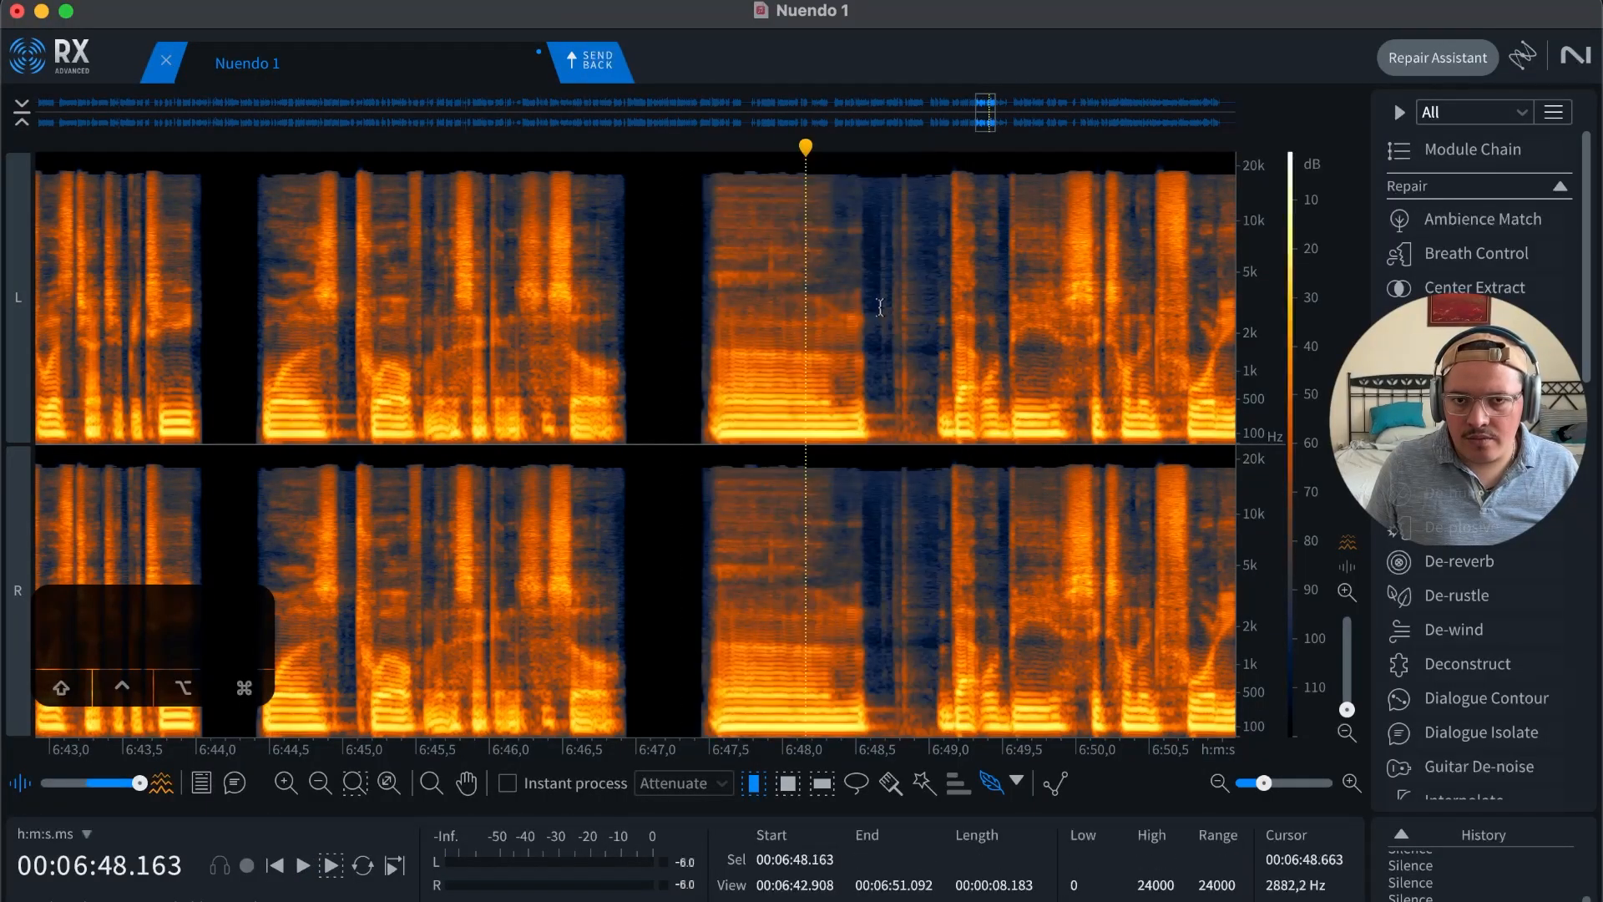
pyautogui.press('r')
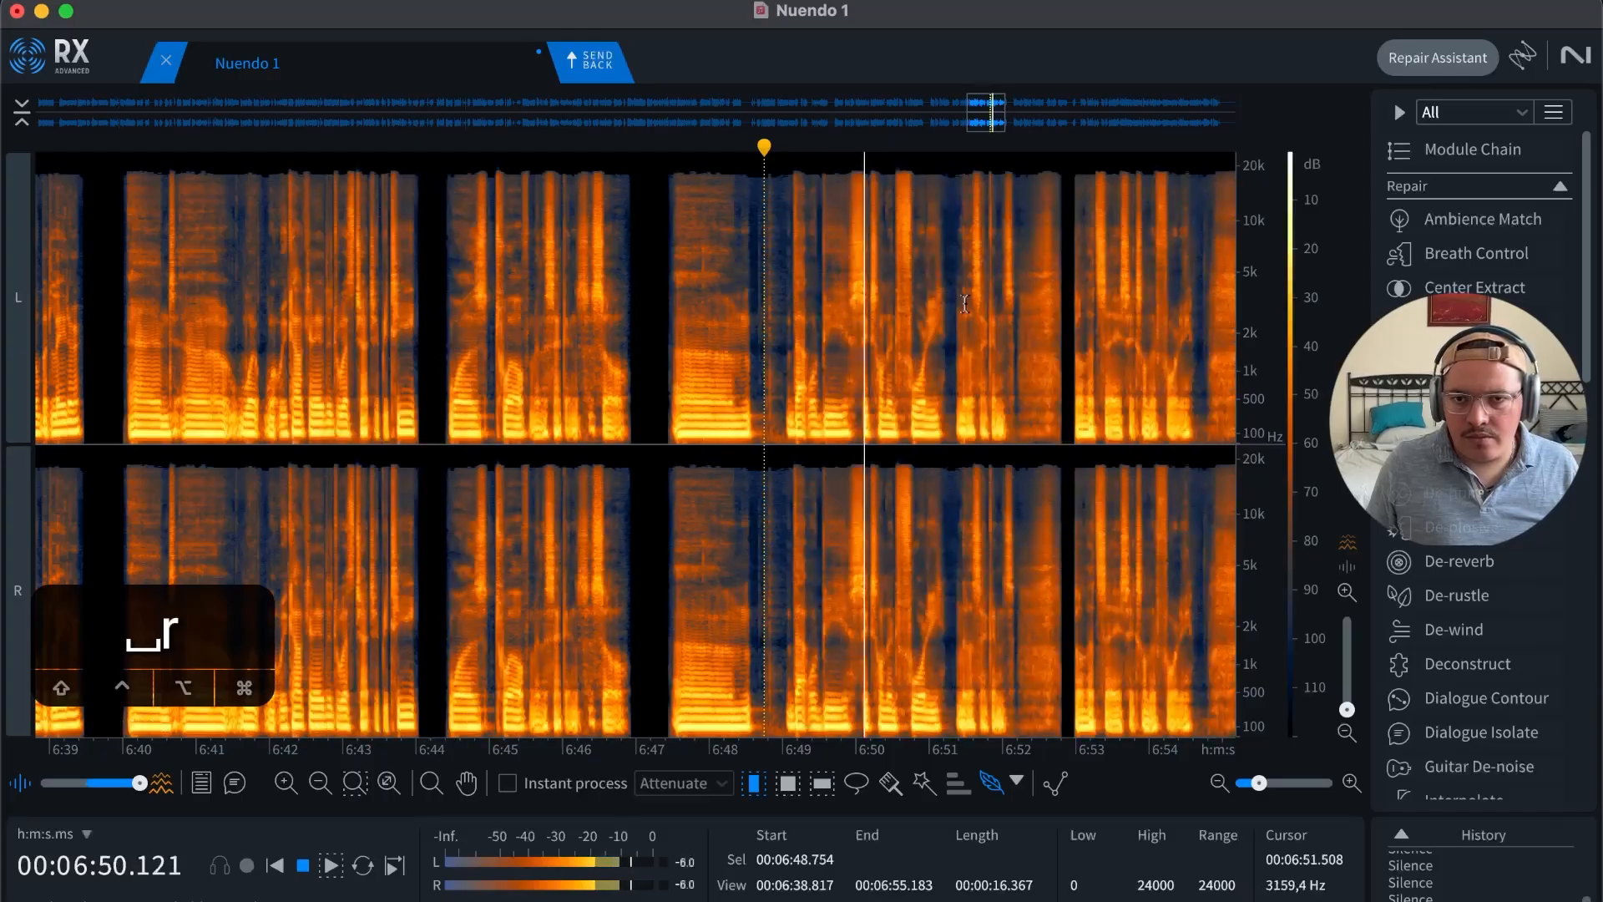
# Step: Silence the breath before the existing silent gap, from 6:52.200 to 6:52.814
pyautogui.press('t')
pyautogui.press('t')
pyautogui.press('t')
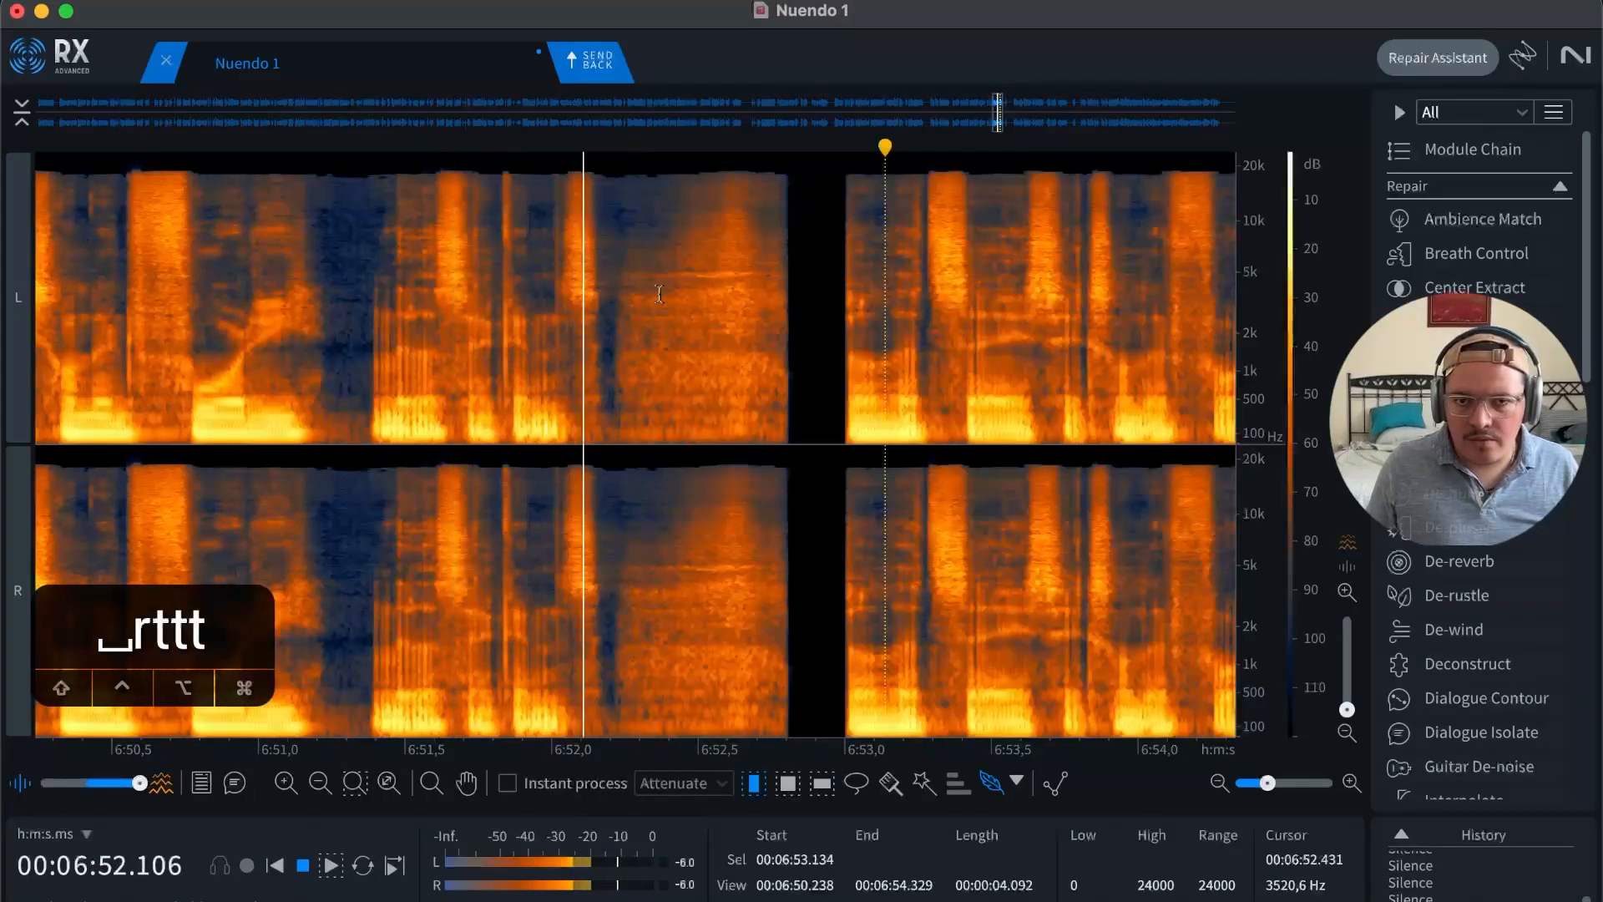
pyautogui.press('r')
pyautogui.press('space')
pyautogui.press('t')
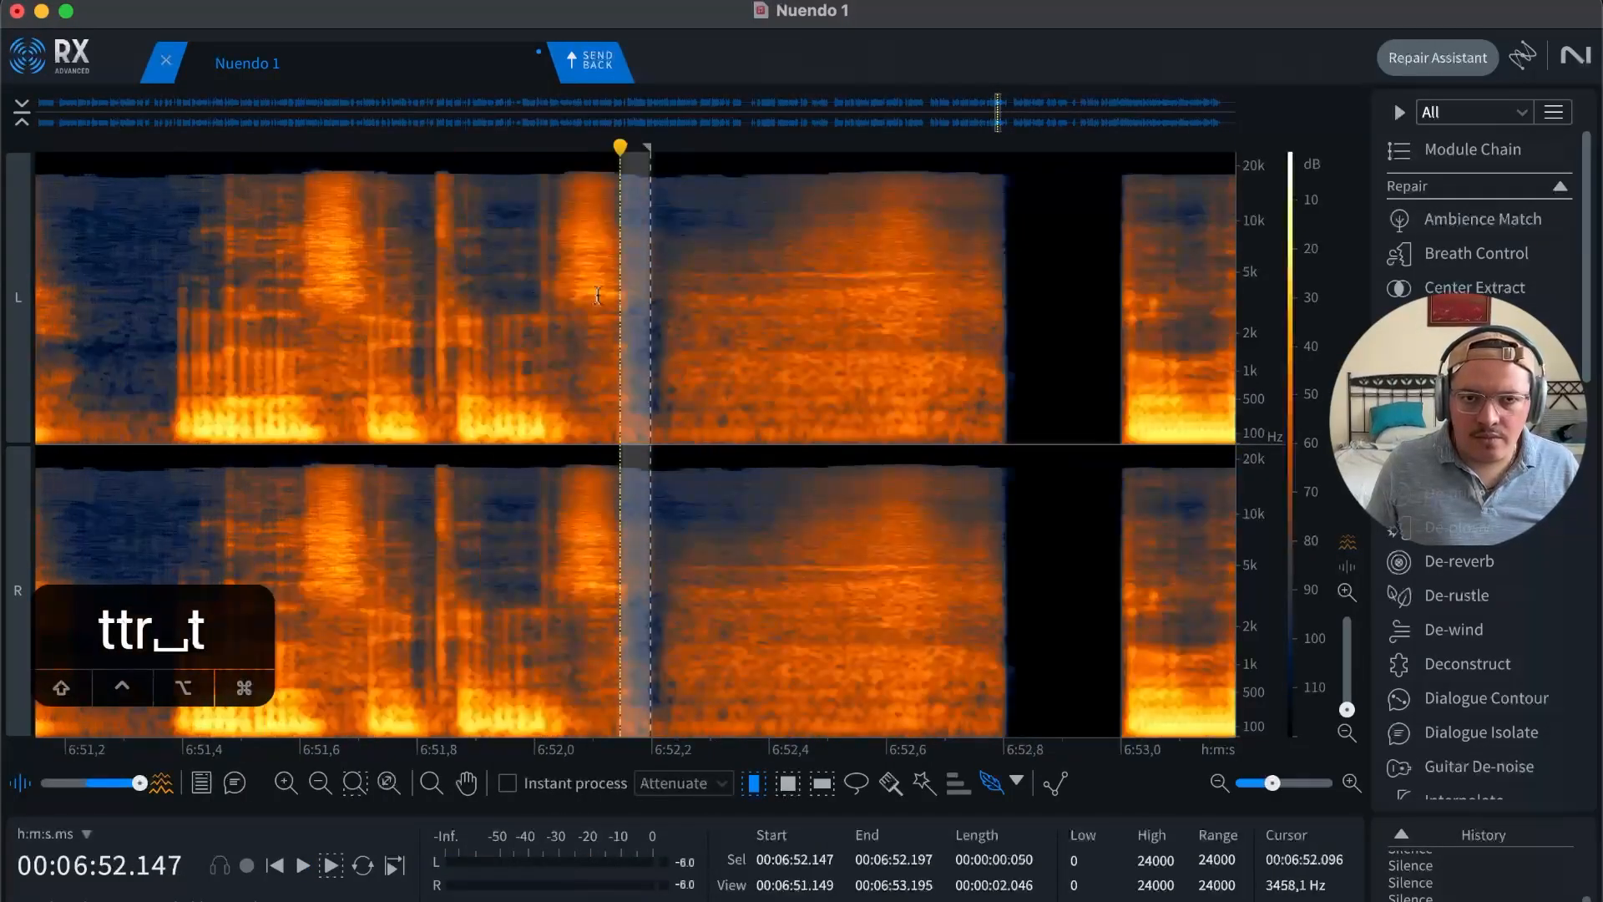
pyautogui.moveTo(659, 313); pyautogui.dragTo(1013, 288)
pyautogui.hotkey('shift', 's')
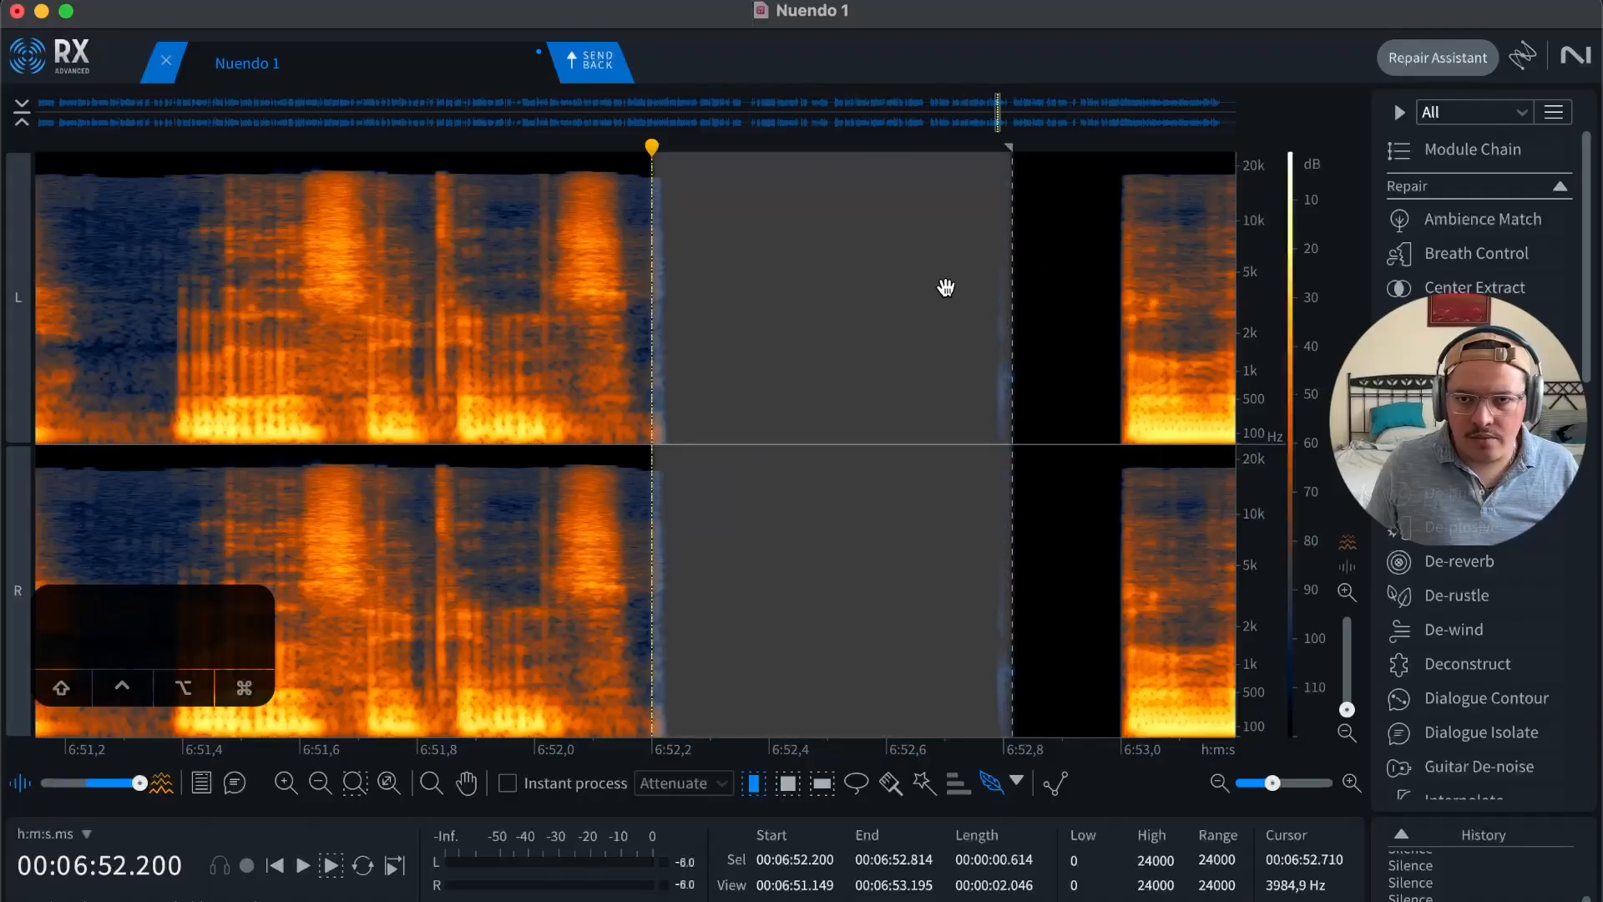
# Step: Audition the speech after the widened silent gap, starting from 6:52.920
pyautogui.click(919, 296)
pyautogui.click(1073, 322)
pyautogui.press('space')
pyautogui.press('r')
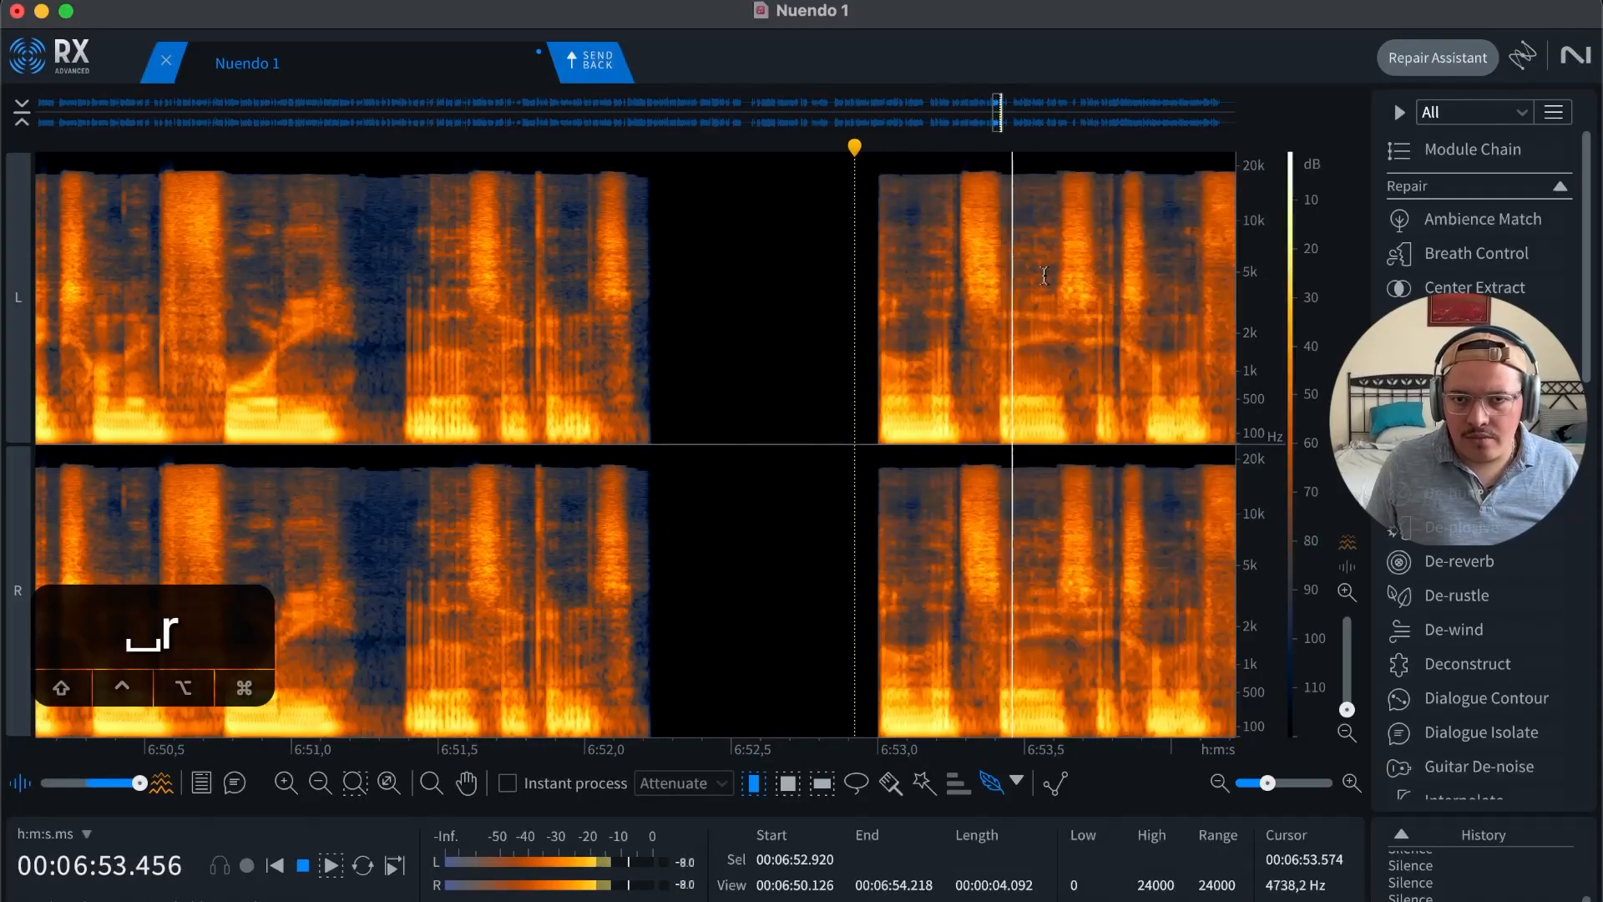
pyautogui.press('r')
pyautogui.press('space')
# Step: Silence the breath from 6:54.691 to 6:55.473 and apply Mouth De-click
pyautogui.press('t')
pyautogui.press('t')
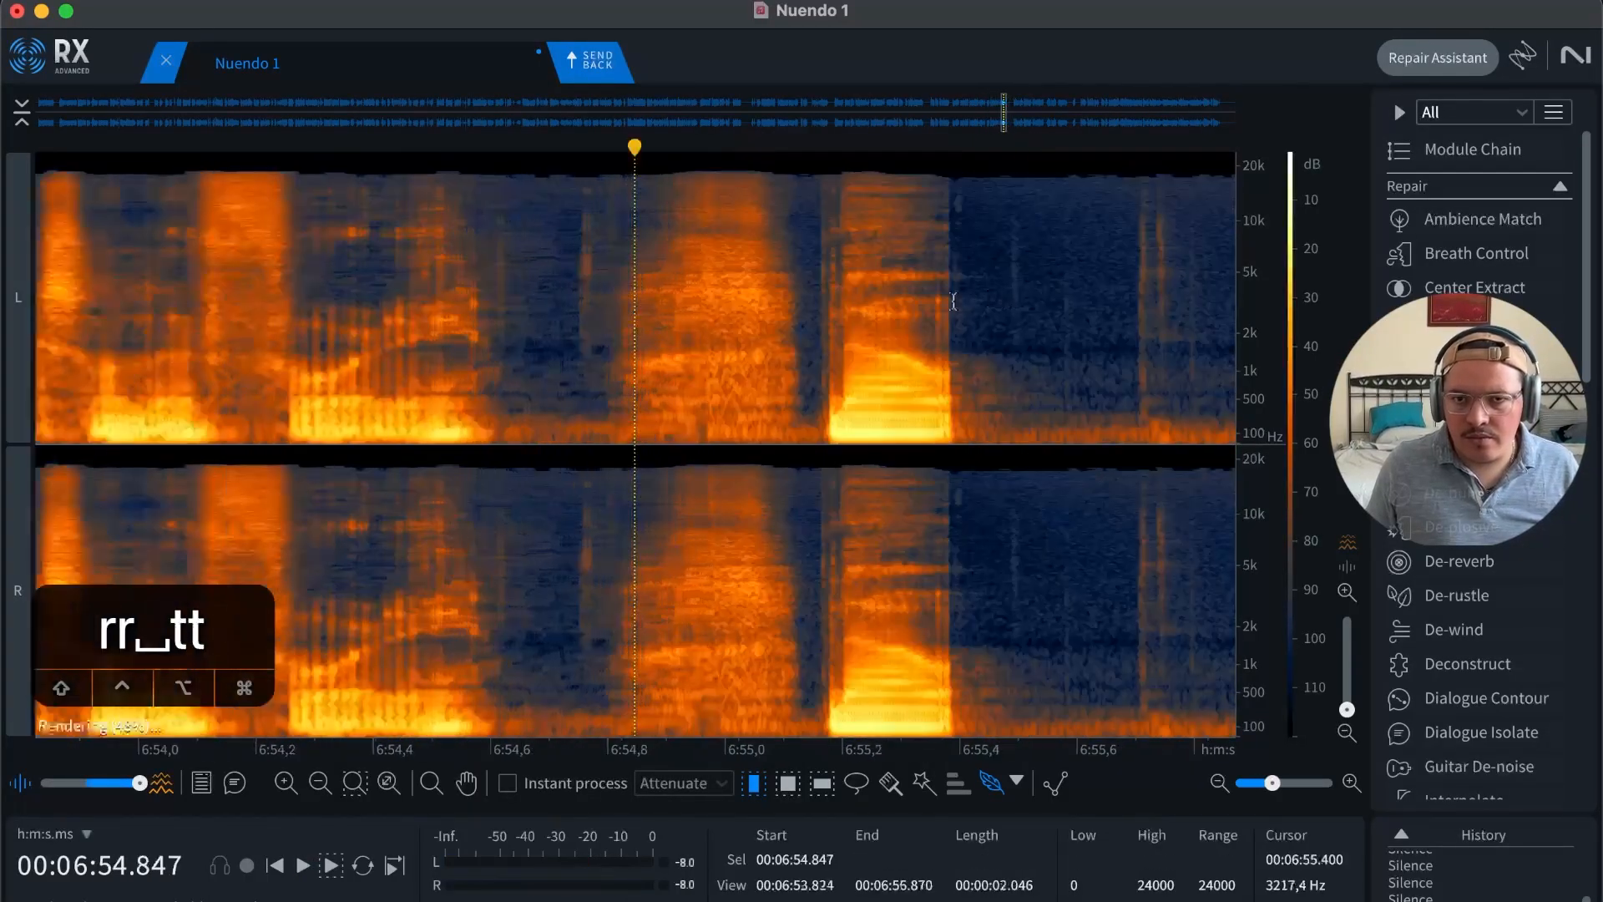
pyautogui.moveTo(541, 288); pyautogui.dragTo(997, 267)
pyautogui.press('m')
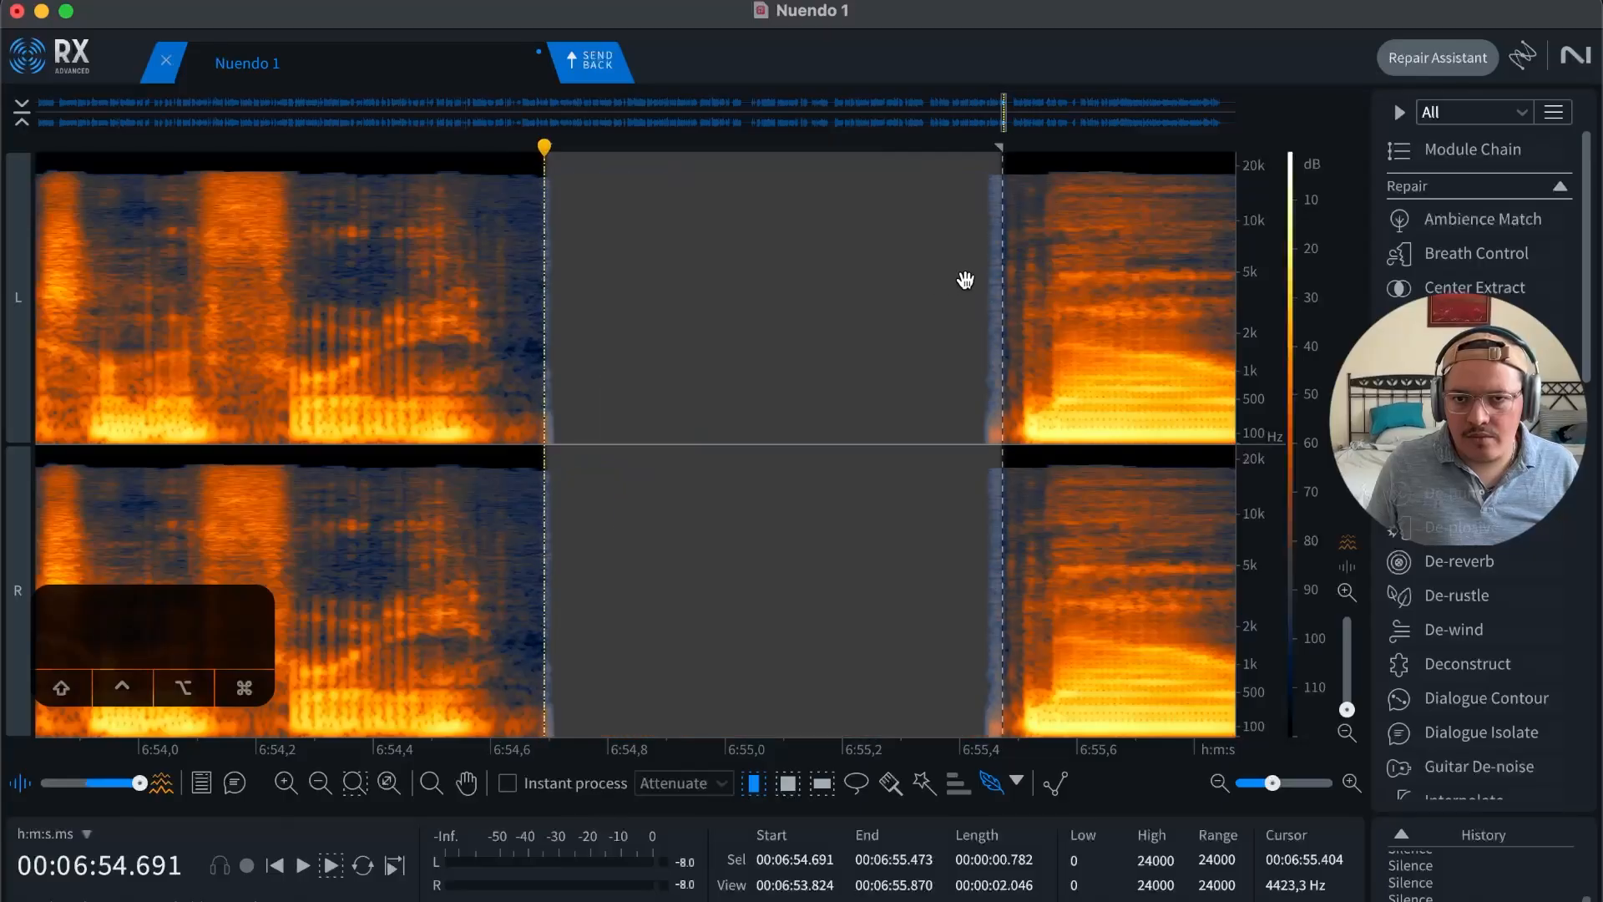
# Step: Audition the recording from 6:55.240 through the long pause to about 7:00
pyautogui.click(866, 300)
pyautogui.press('space')
pyautogui.press('r')
pyautogui.press('r')
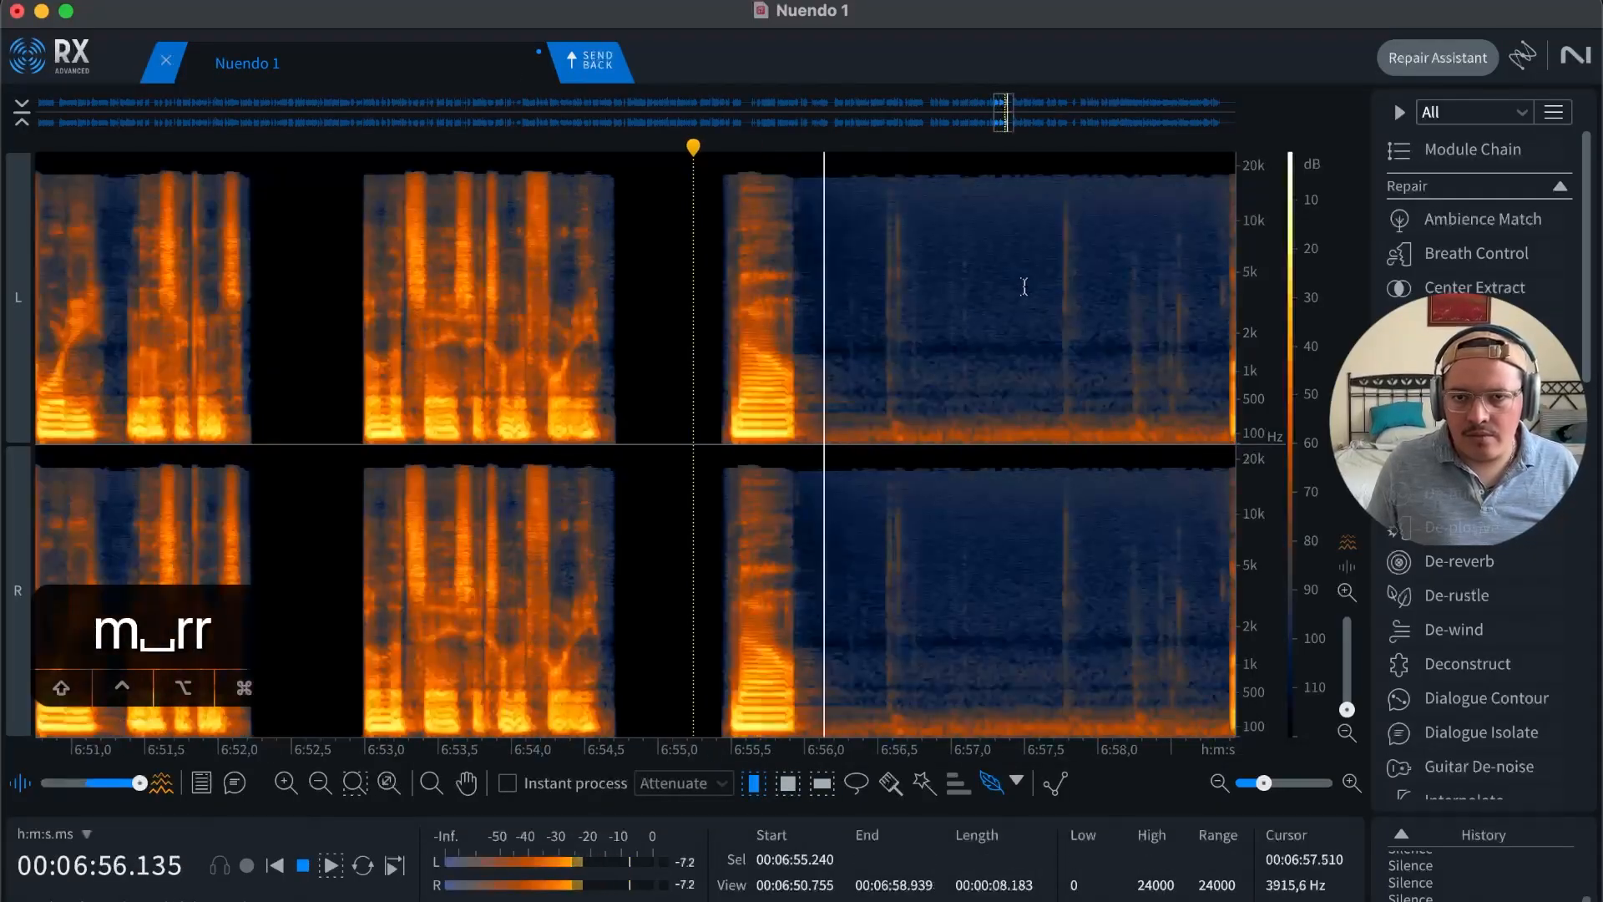
pyautogui.press('r')
pyautogui.press('t')
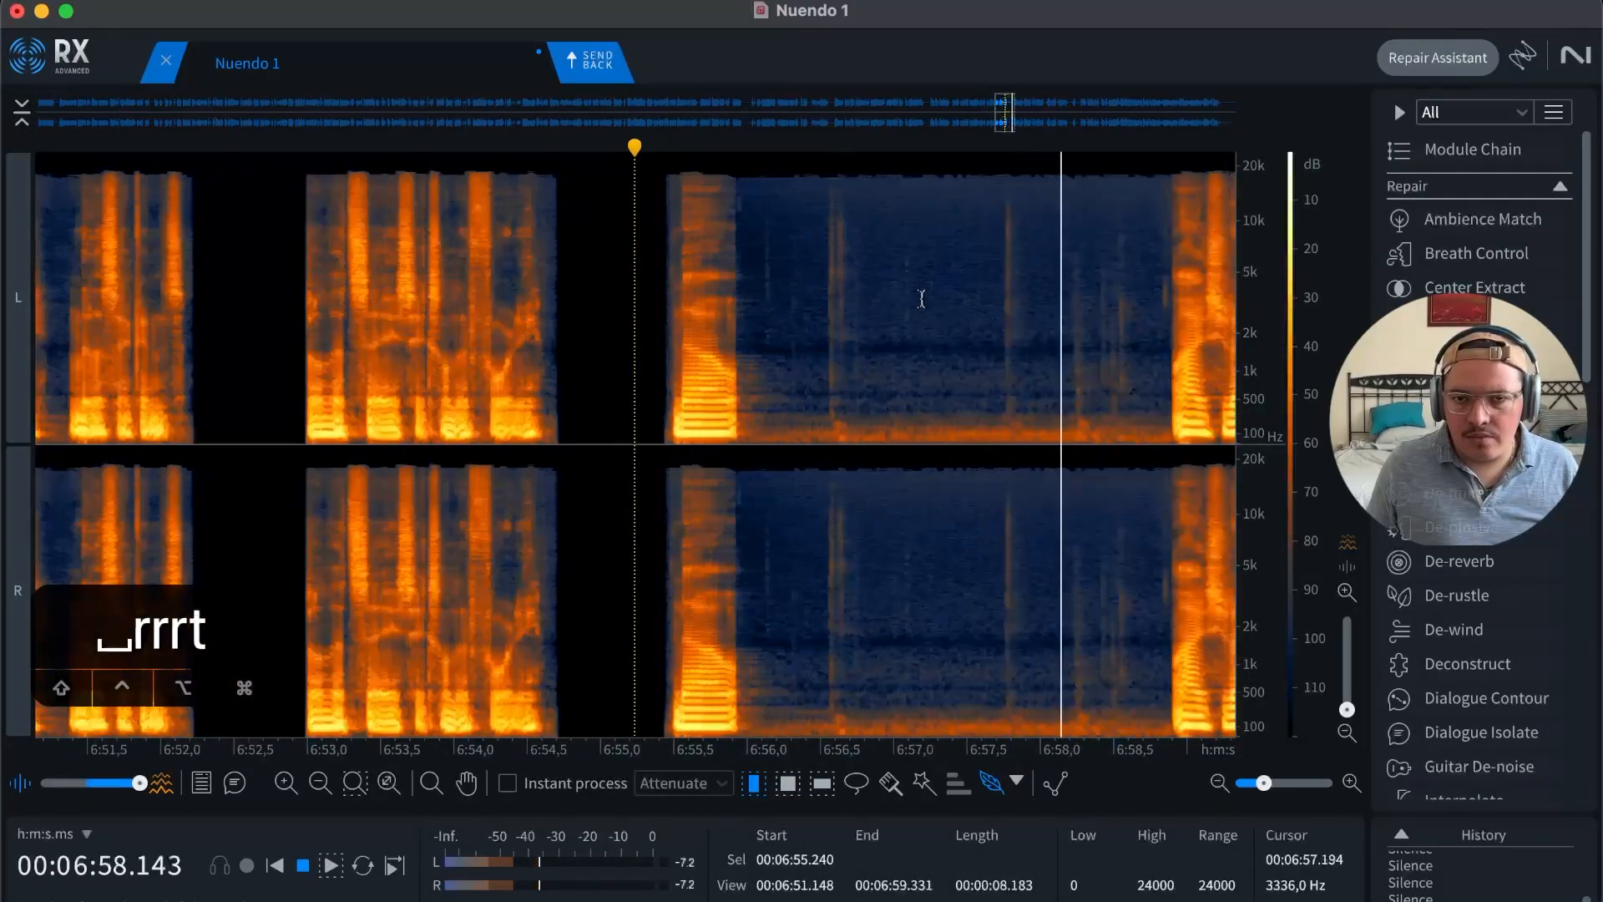
pyautogui.press('r')
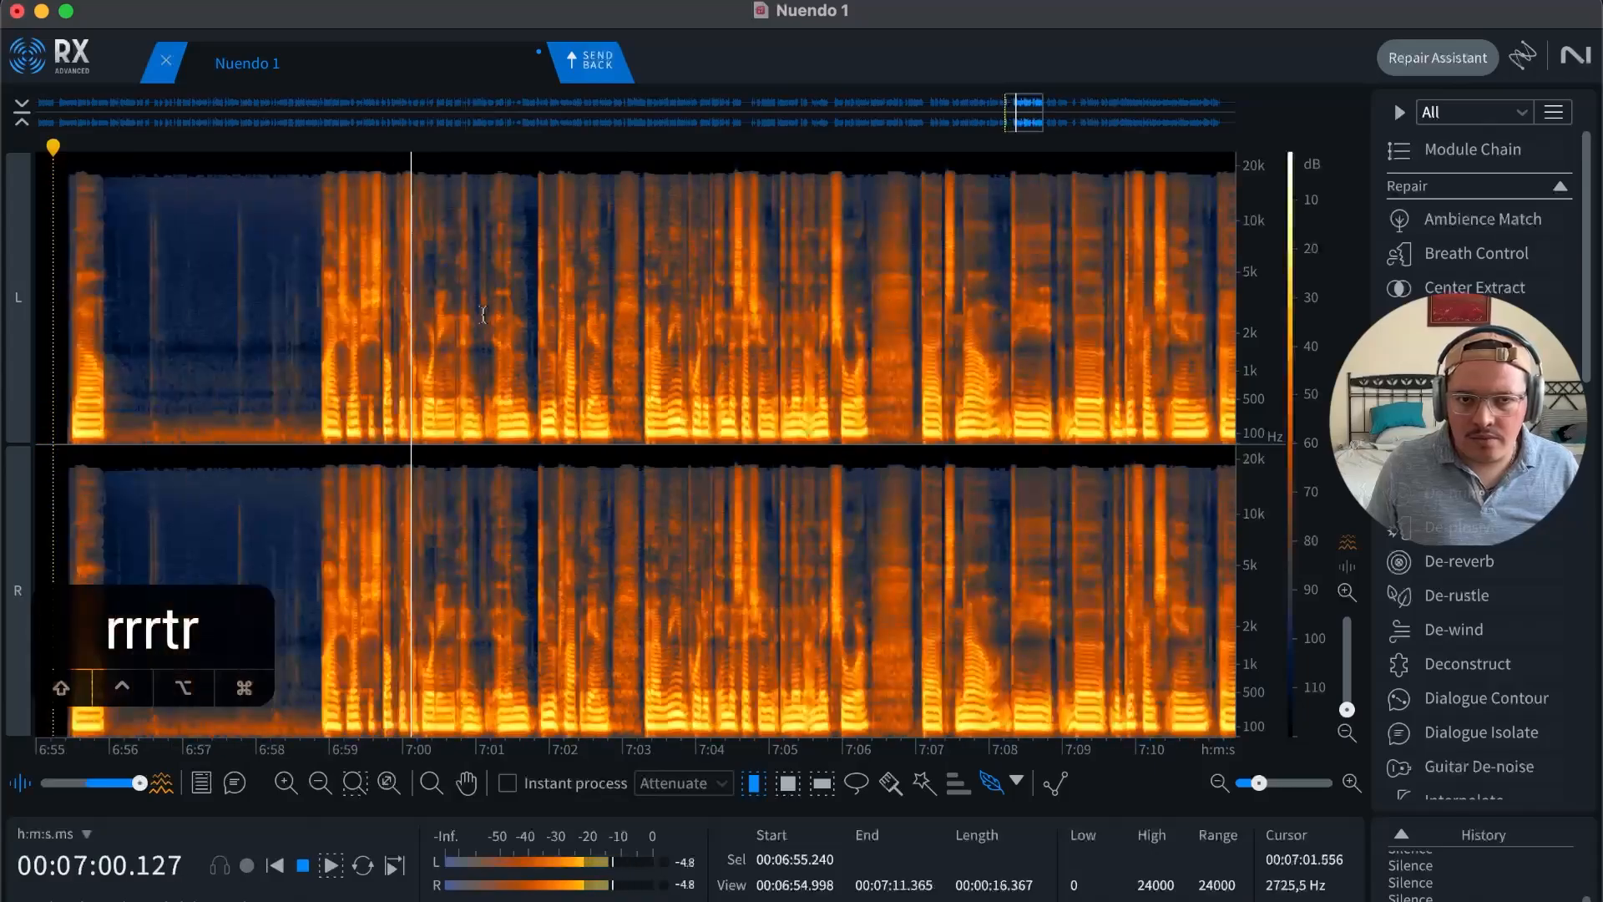
pyautogui.press('r')
pyautogui.press('space')
# Step: Silence the long noisy pause between words, from 6:56.070 to 6:58.862
pyautogui.click(373, 313)
pyautogui.press('t')
pyautogui.press('t')
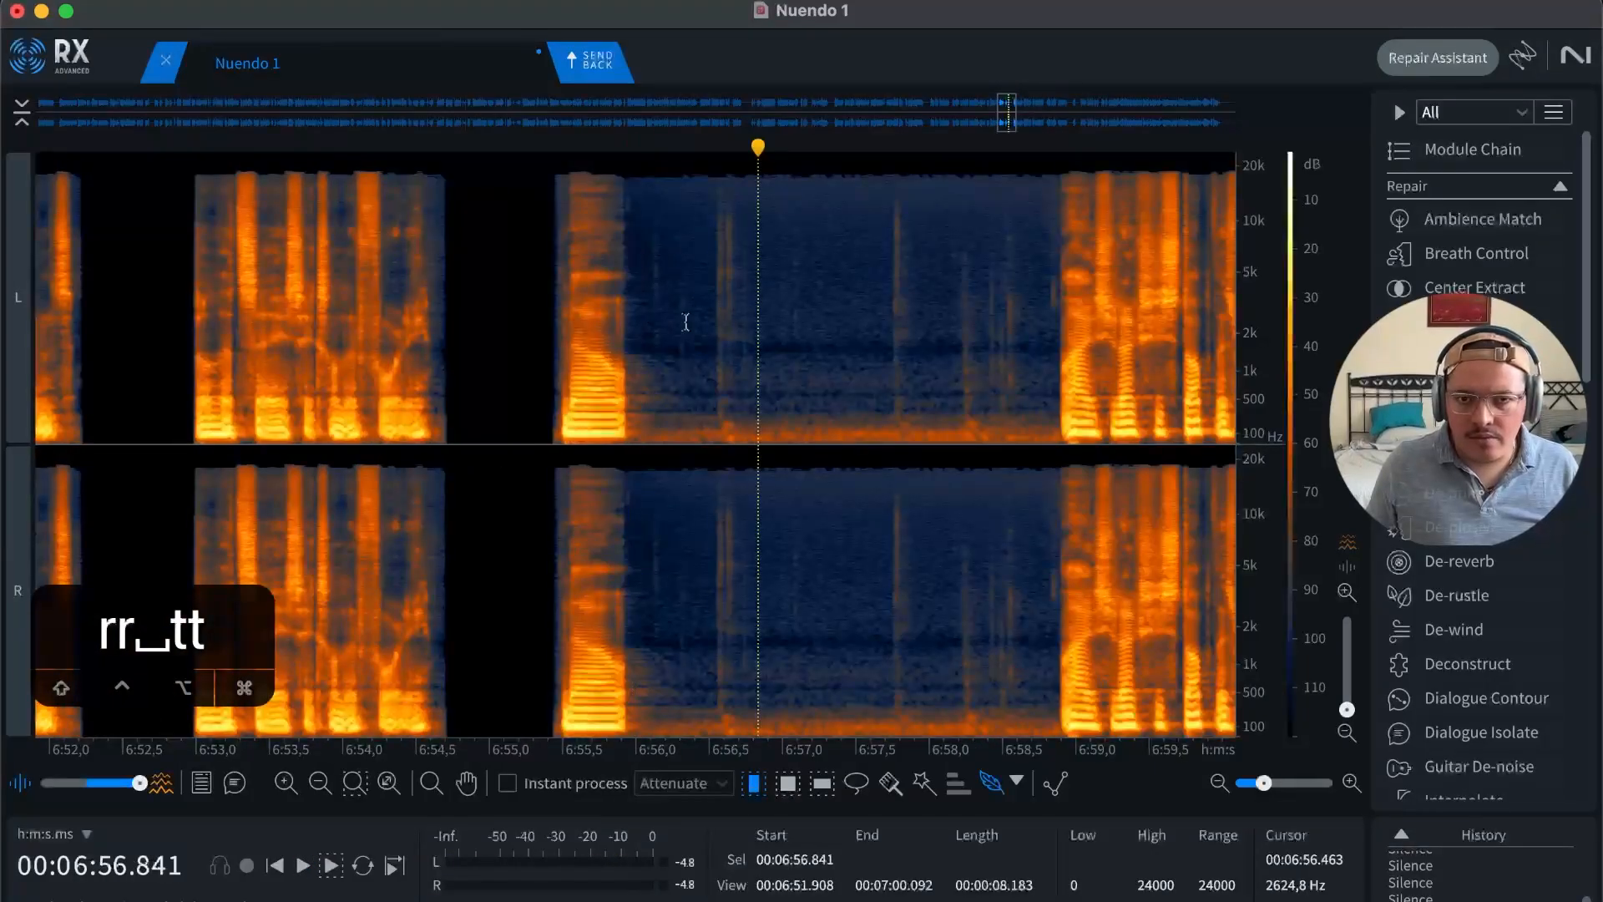
pyautogui.moveTo(645, 360); pyautogui.dragTo(1052, 321)
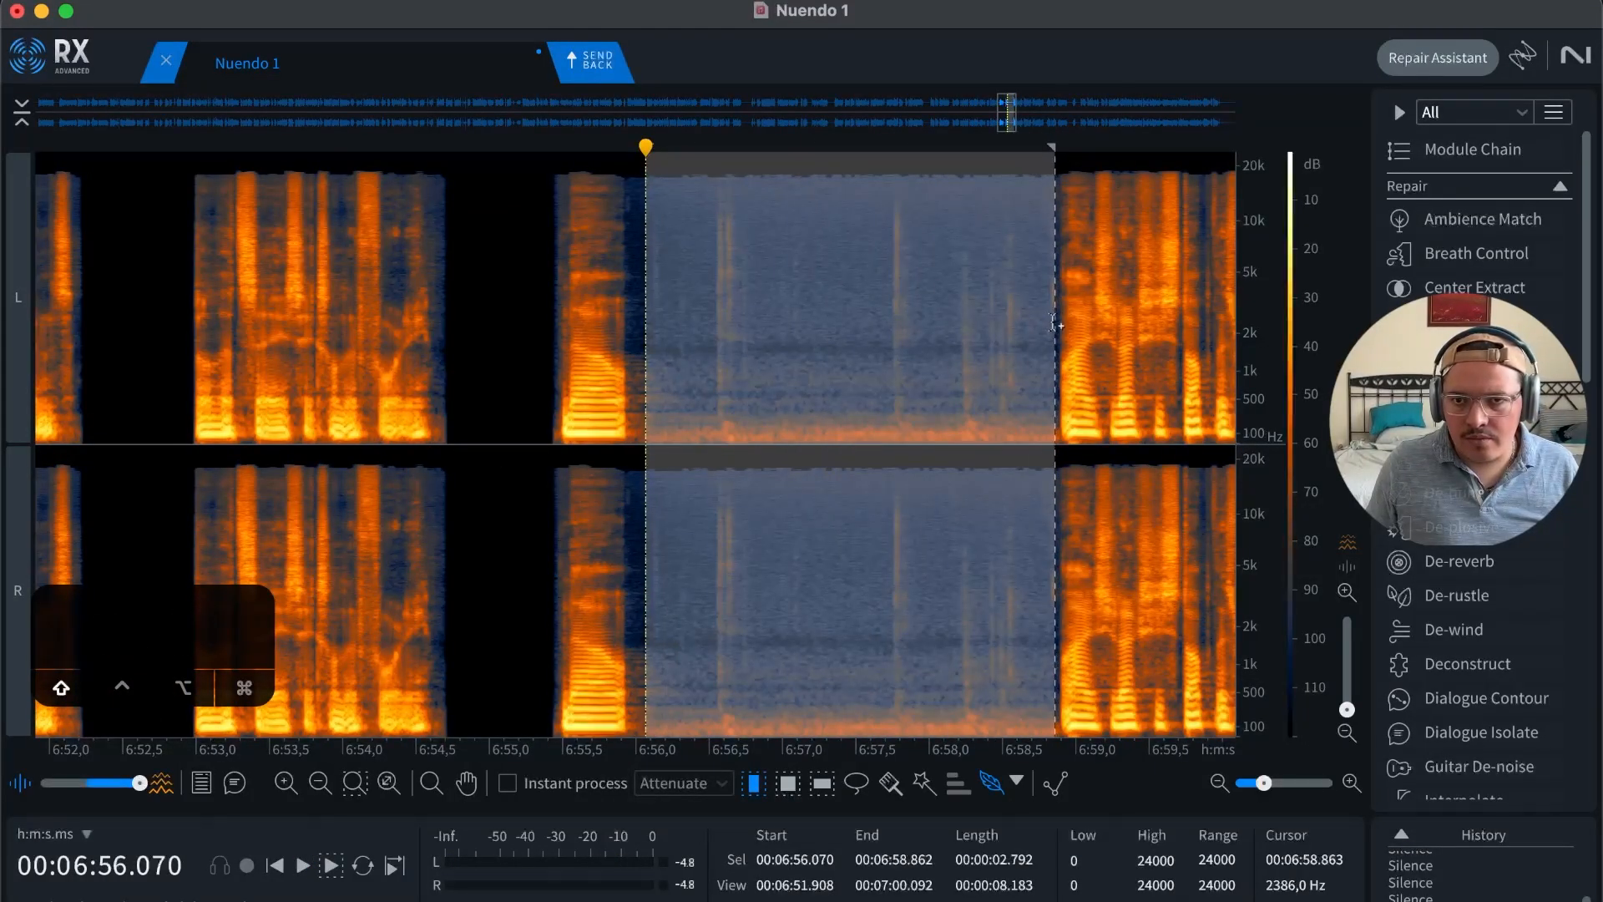
pyautogui.press('BackSpace')
pyautogui.click(1013, 309)
# Step: Audition the speech after the silenced pause from 6:58.892 up to the breath near 7:03
pyautogui.click(1057, 287)
pyautogui.press('space')
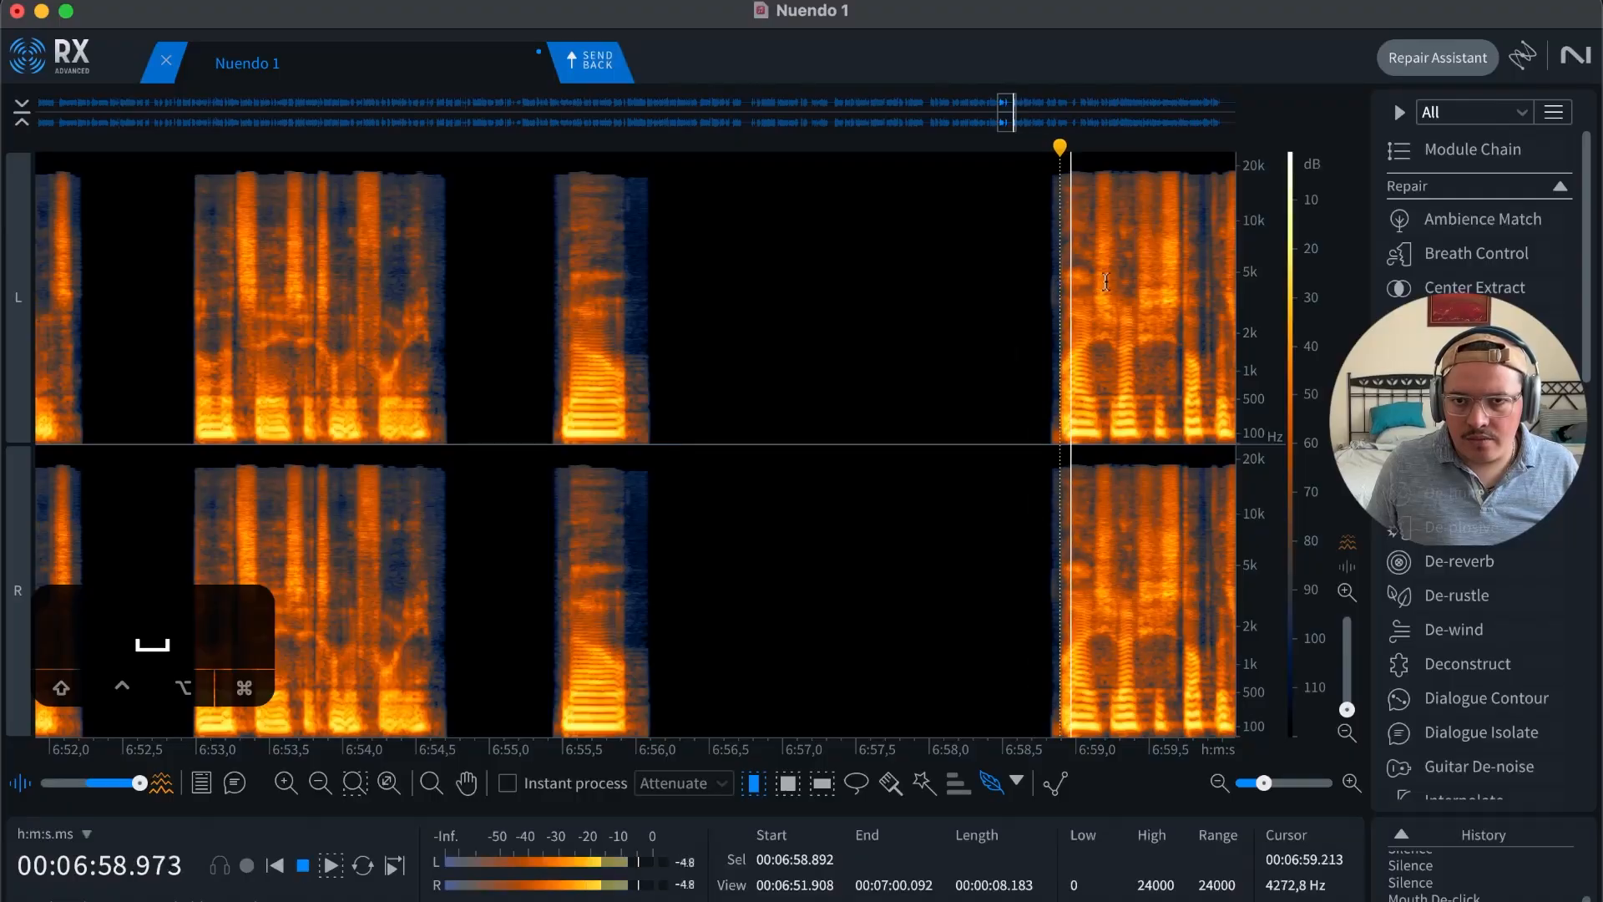
pyautogui.press('r')
pyautogui.press('t')
pyautogui.press('r')
pyautogui.press('t')
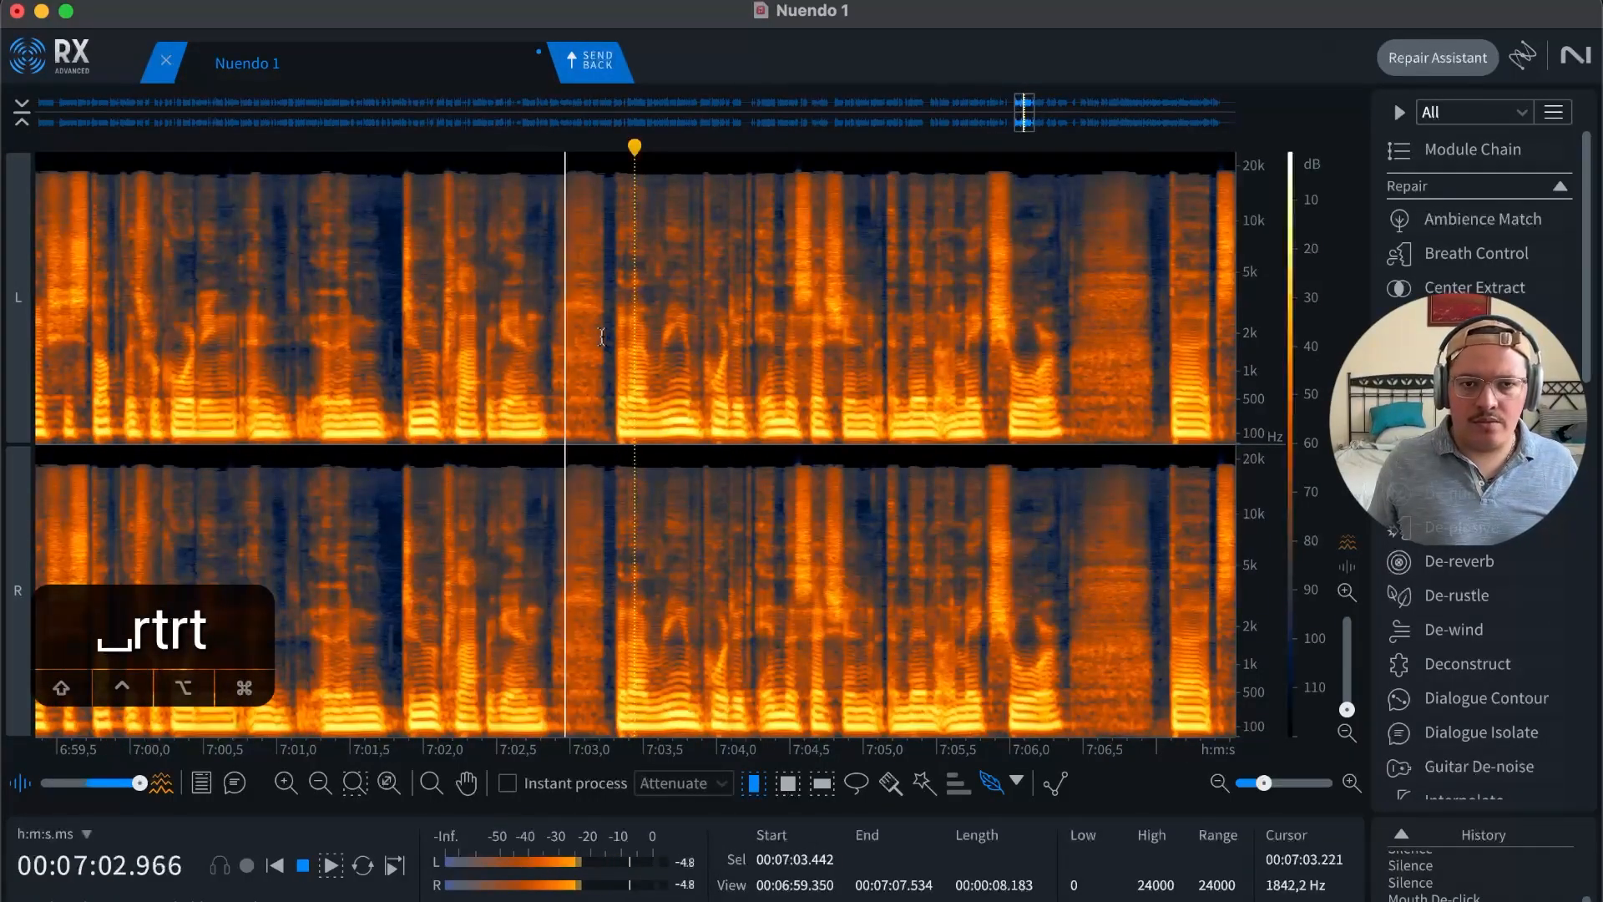
pyautogui.press('space')
# Step: Apply Mouth De-click from 7:02.740 to 7:02.872 and silence the following breath from about 7:02.87 to 7:03.27
pyautogui.press('t')
pyautogui.press('t')
pyautogui.press('t')
pyautogui.press('m')
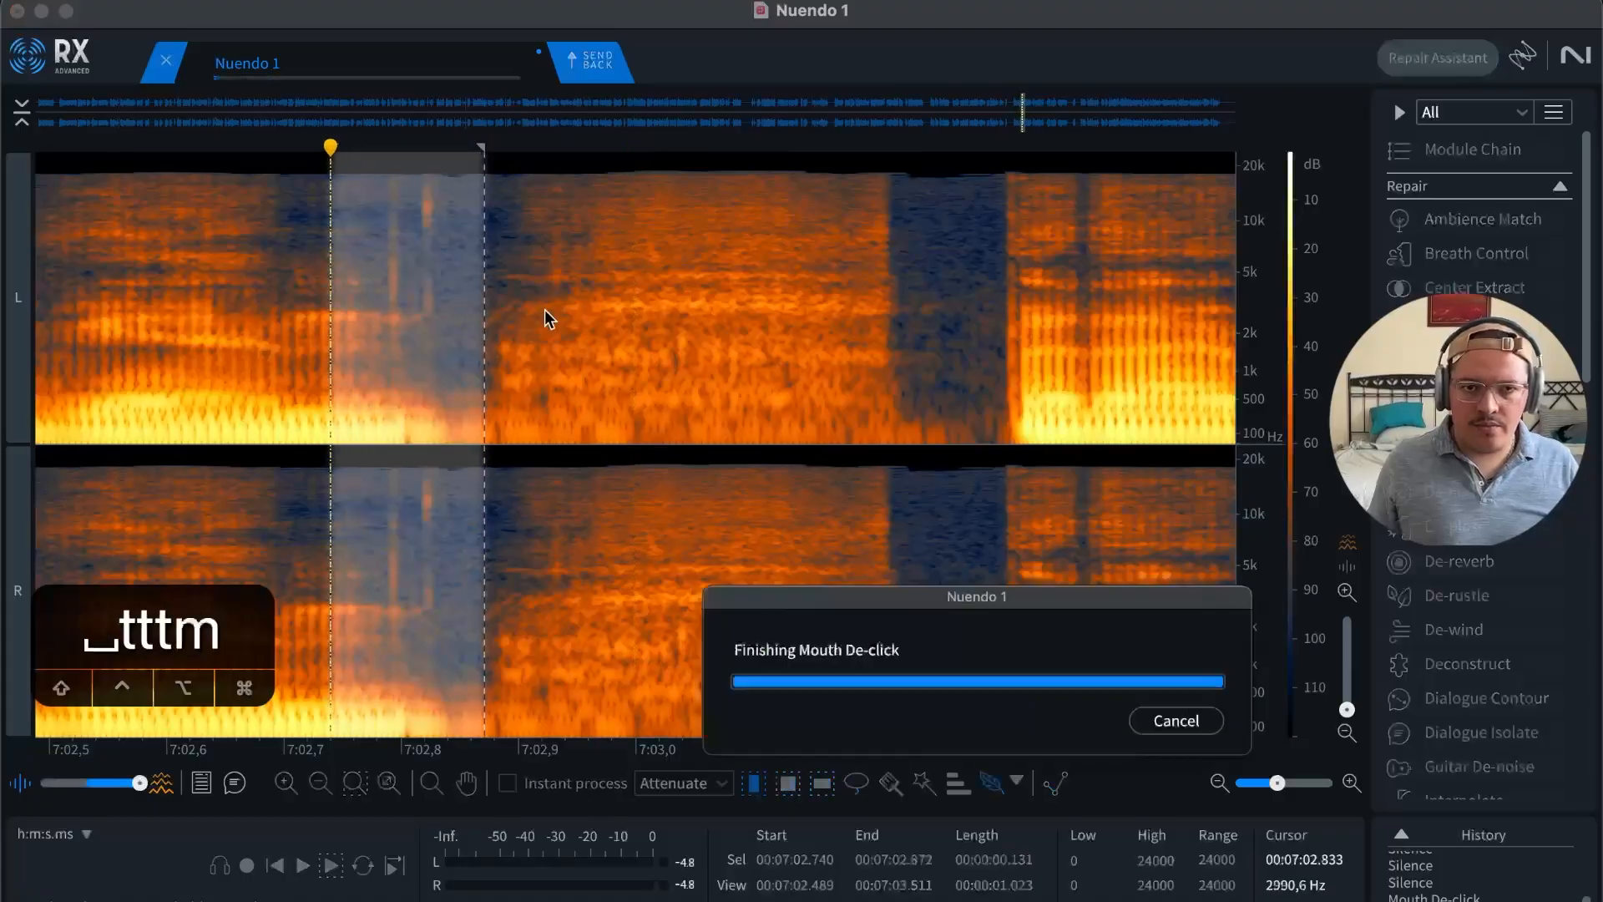
pyautogui.moveTo(465, 284); pyautogui.dragTo(969, 269)
pyautogui.click(949, 275)
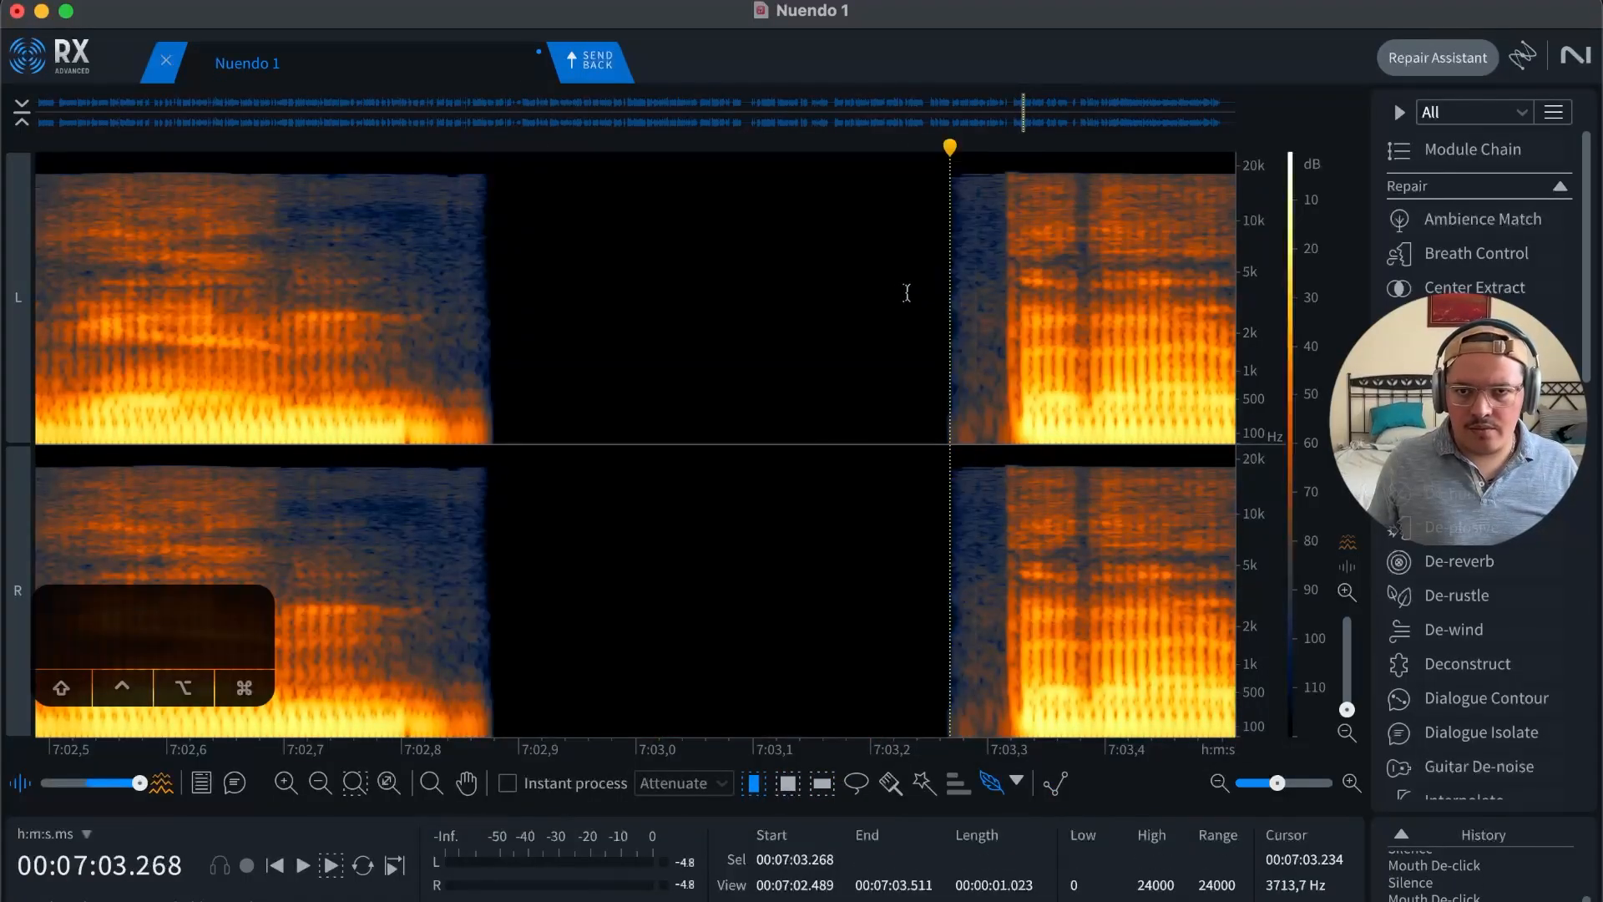
# Step: Audition the speech after the silenced breath, starting from 7:03.200
pyautogui.press('space')
pyautogui.press('r')
pyautogui.press('r')
pyautogui.press('r')
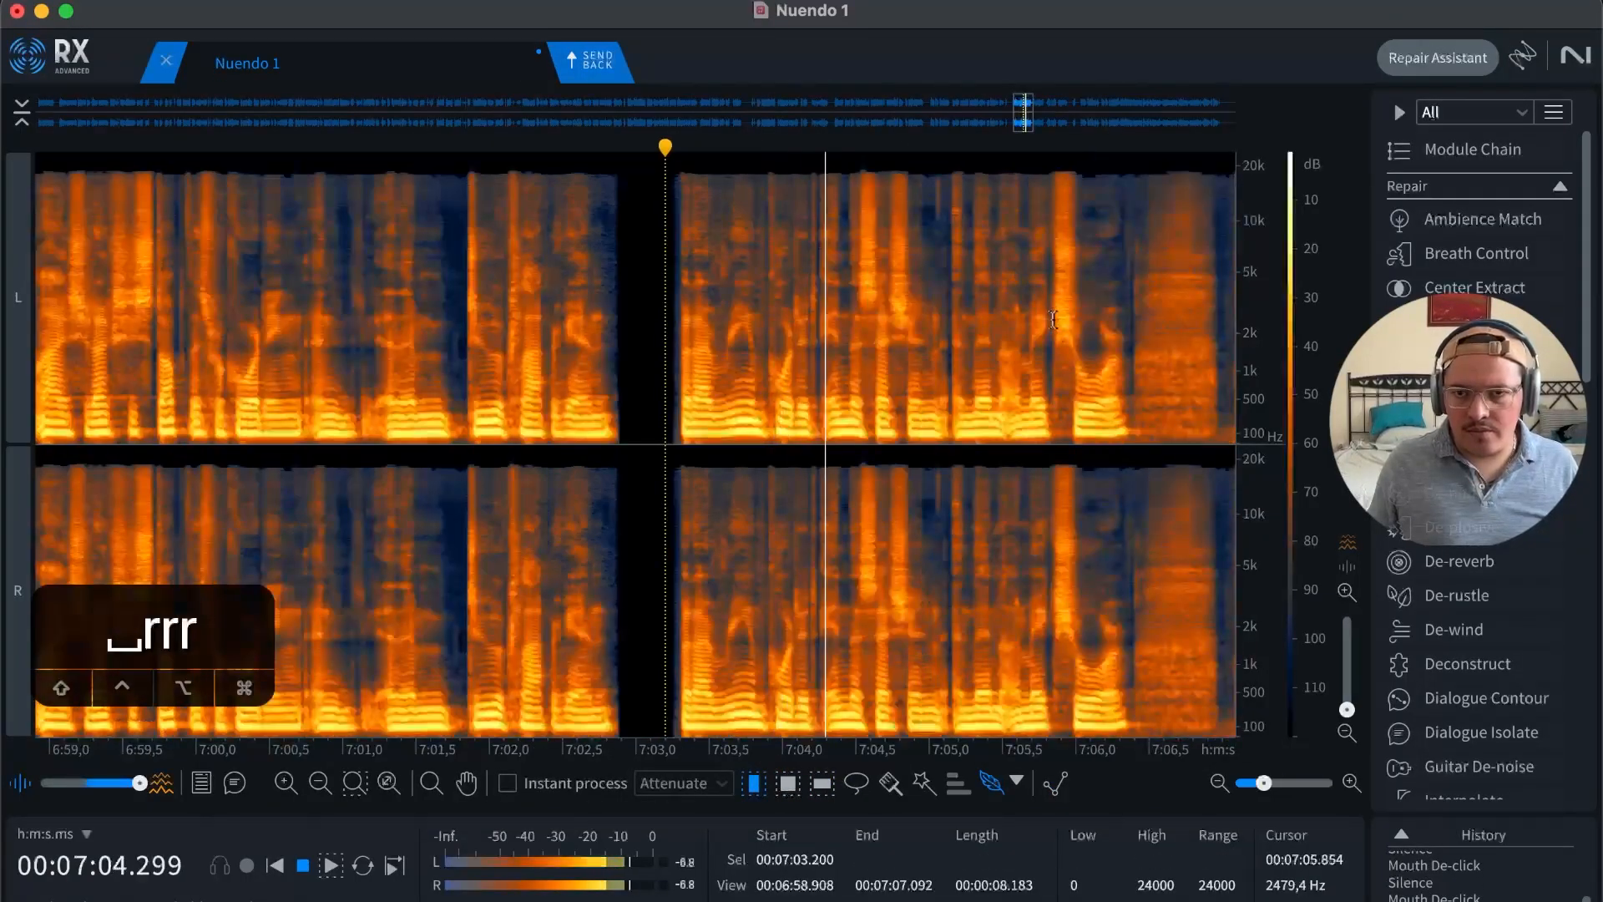
# Step: Silence the breath between phrases, from about 7:06.39 to 7:07.05
pyautogui.moveTo(1149, 298); pyautogui.dragTo(1159, 298)
pyautogui.press('t')
pyautogui.press('t')
pyautogui.press('r')
pyautogui.press('r')
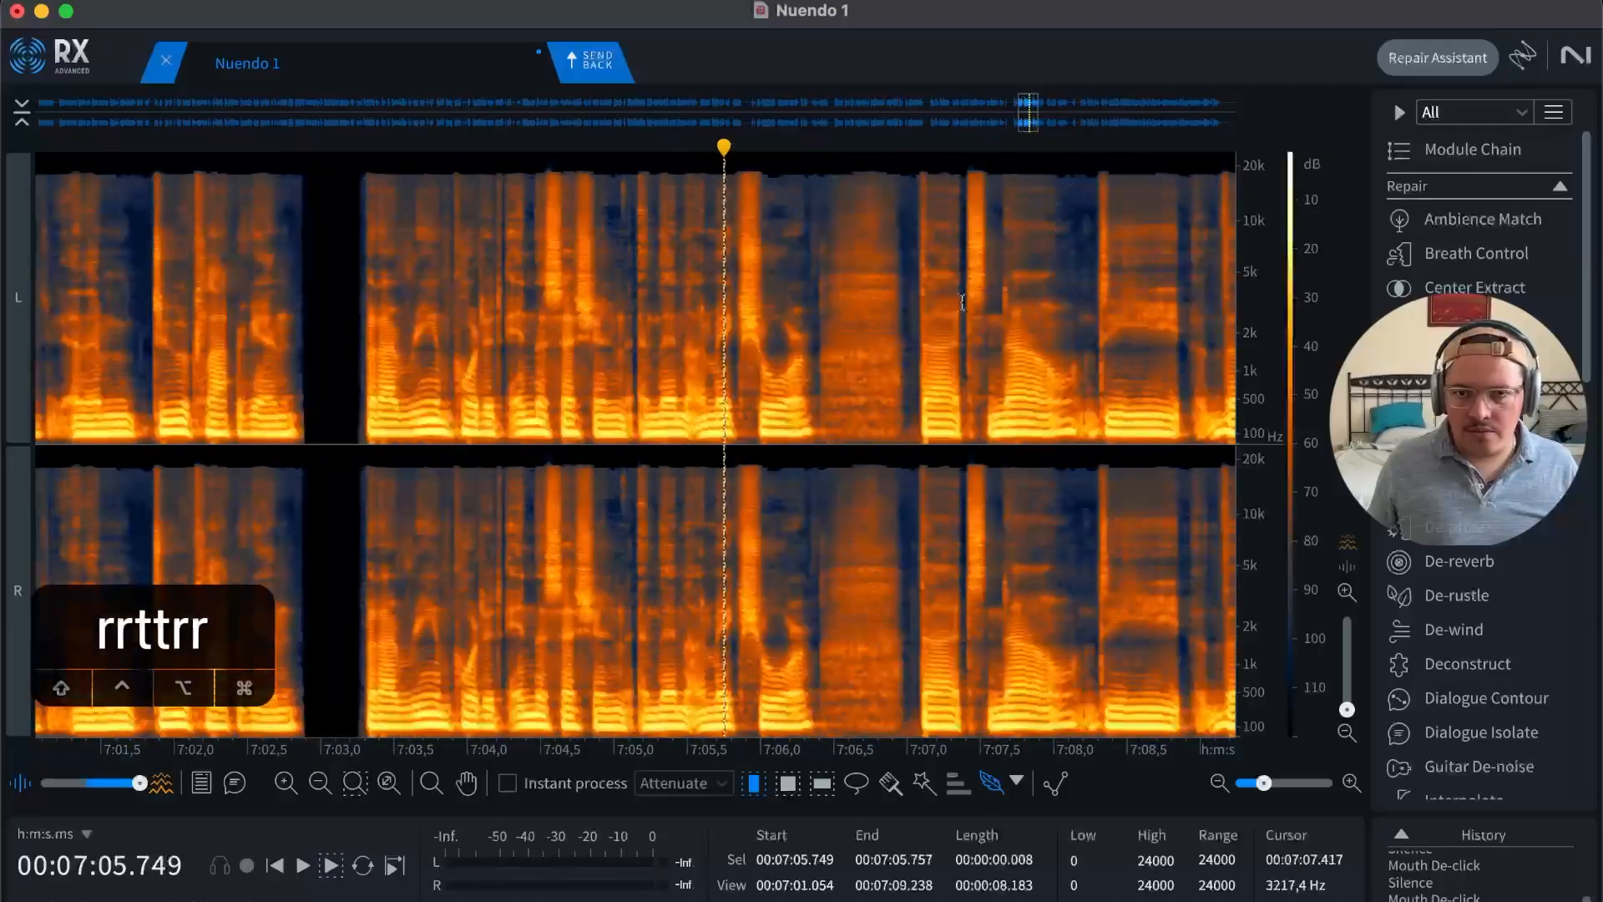
pyautogui.press('t')
pyautogui.press('t')
pyautogui.moveTo(501, 292); pyautogui.dragTo(903, 271)
pyautogui.press('shift+super+e')
# Step: Audition the speech after the silenced breath, starting from 7:06.905
pyautogui.click(807, 288)
pyautogui.press('r')
pyautogui.press('space')
pyautogui.press('r')
pyautogui.press('r')
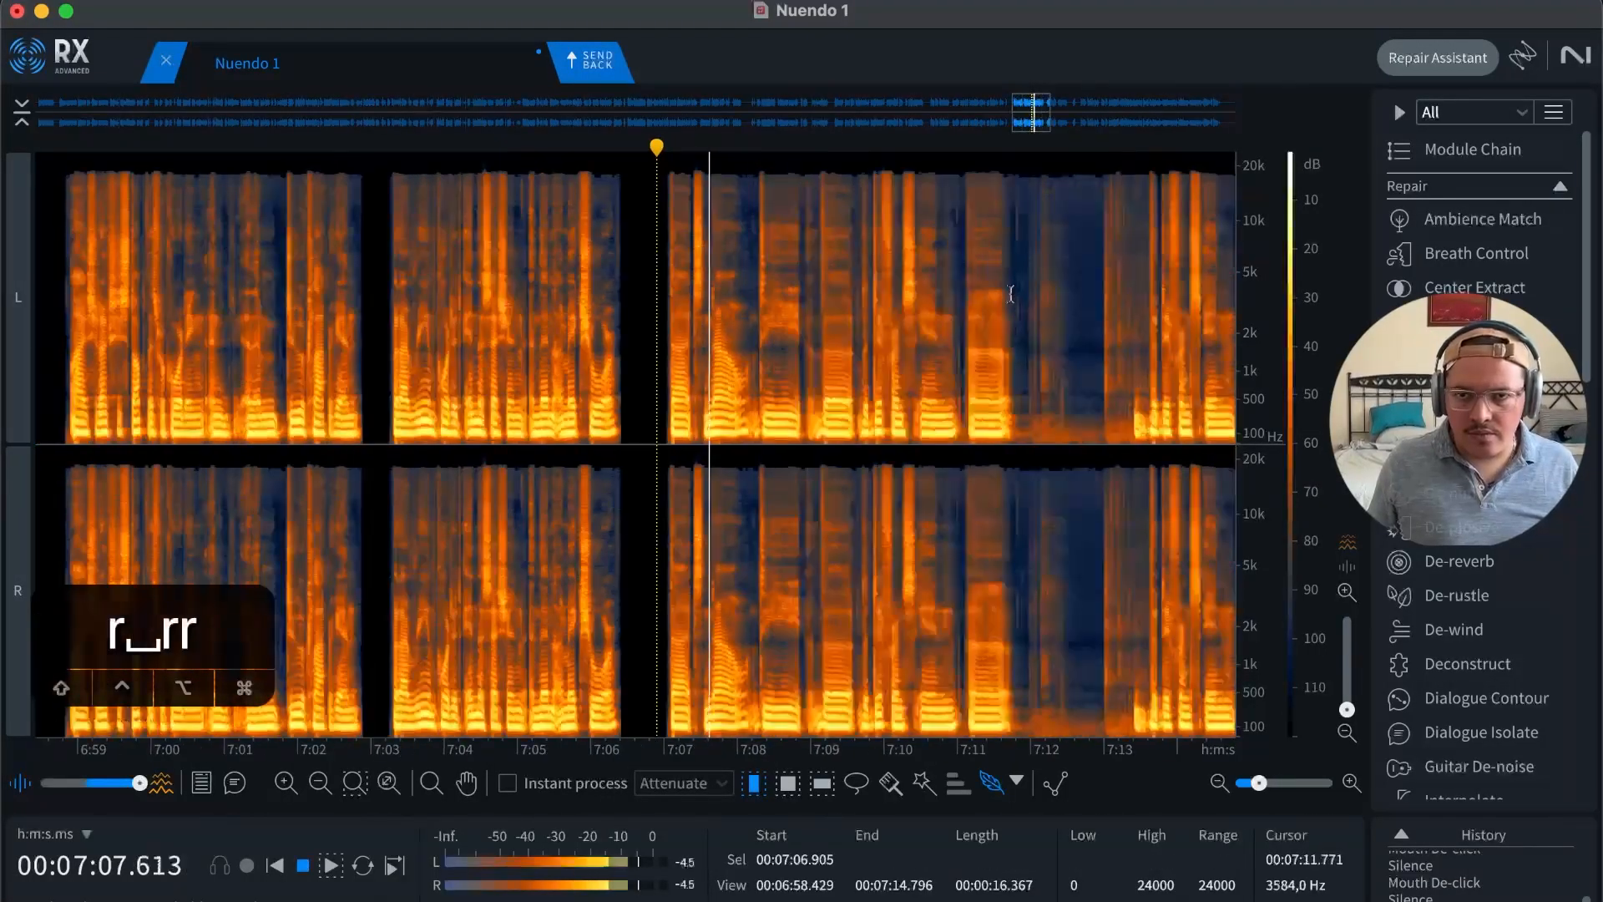
# Step: Audition the speech from about 7:07 to 7:27, examining the spectrogram for breaths and unwanted sounds
pyautogui.click(1039, 305)
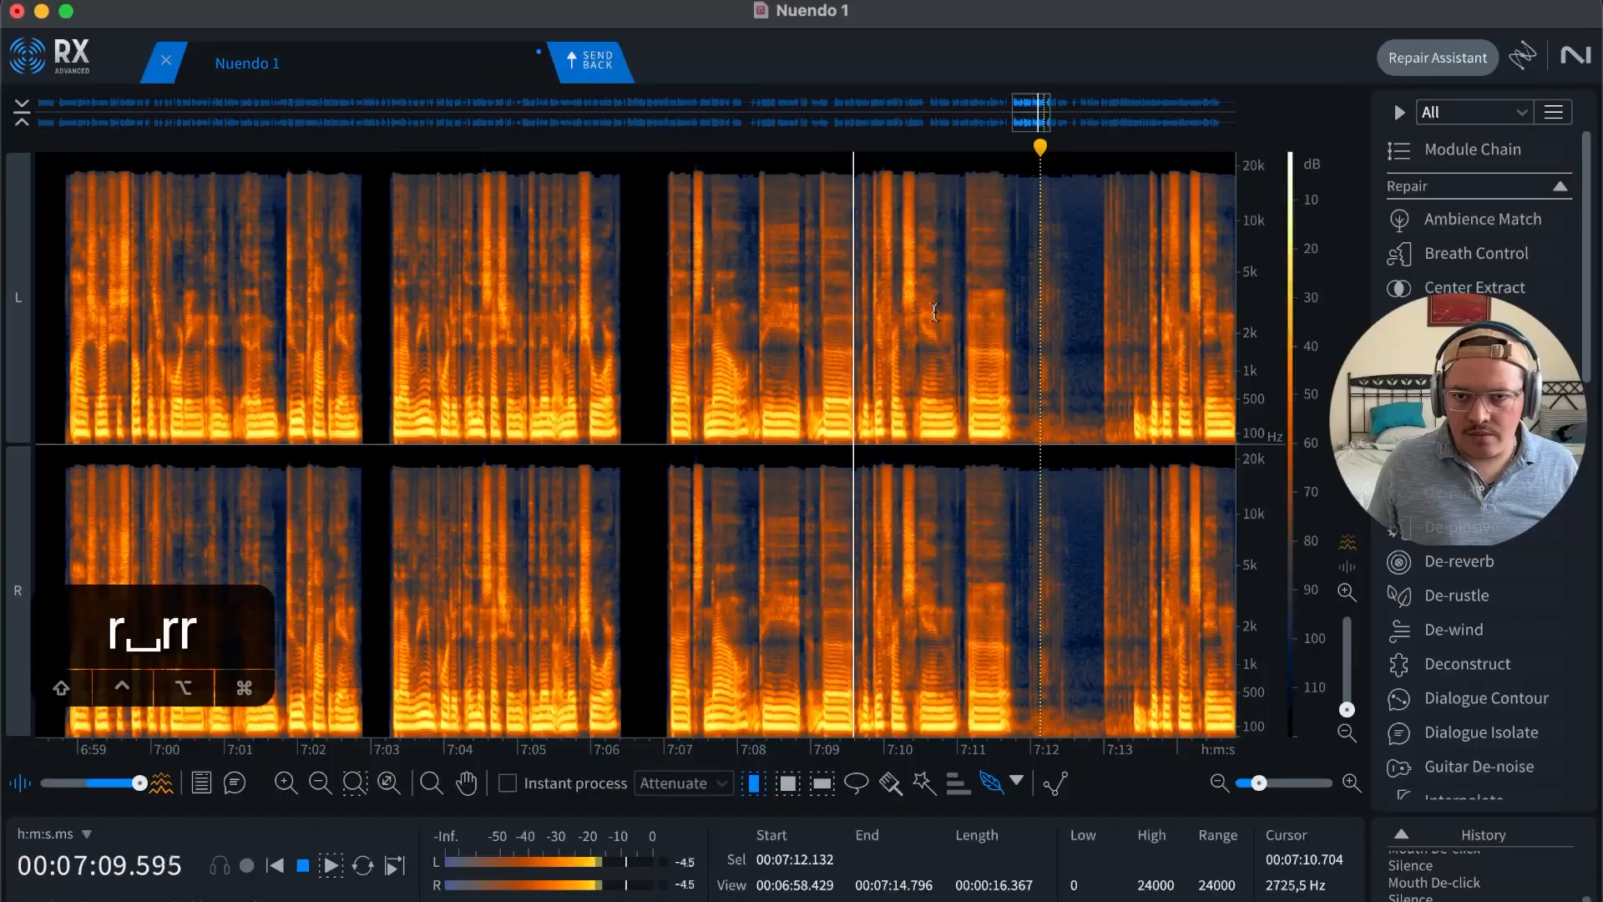
pyautogui.press('t')
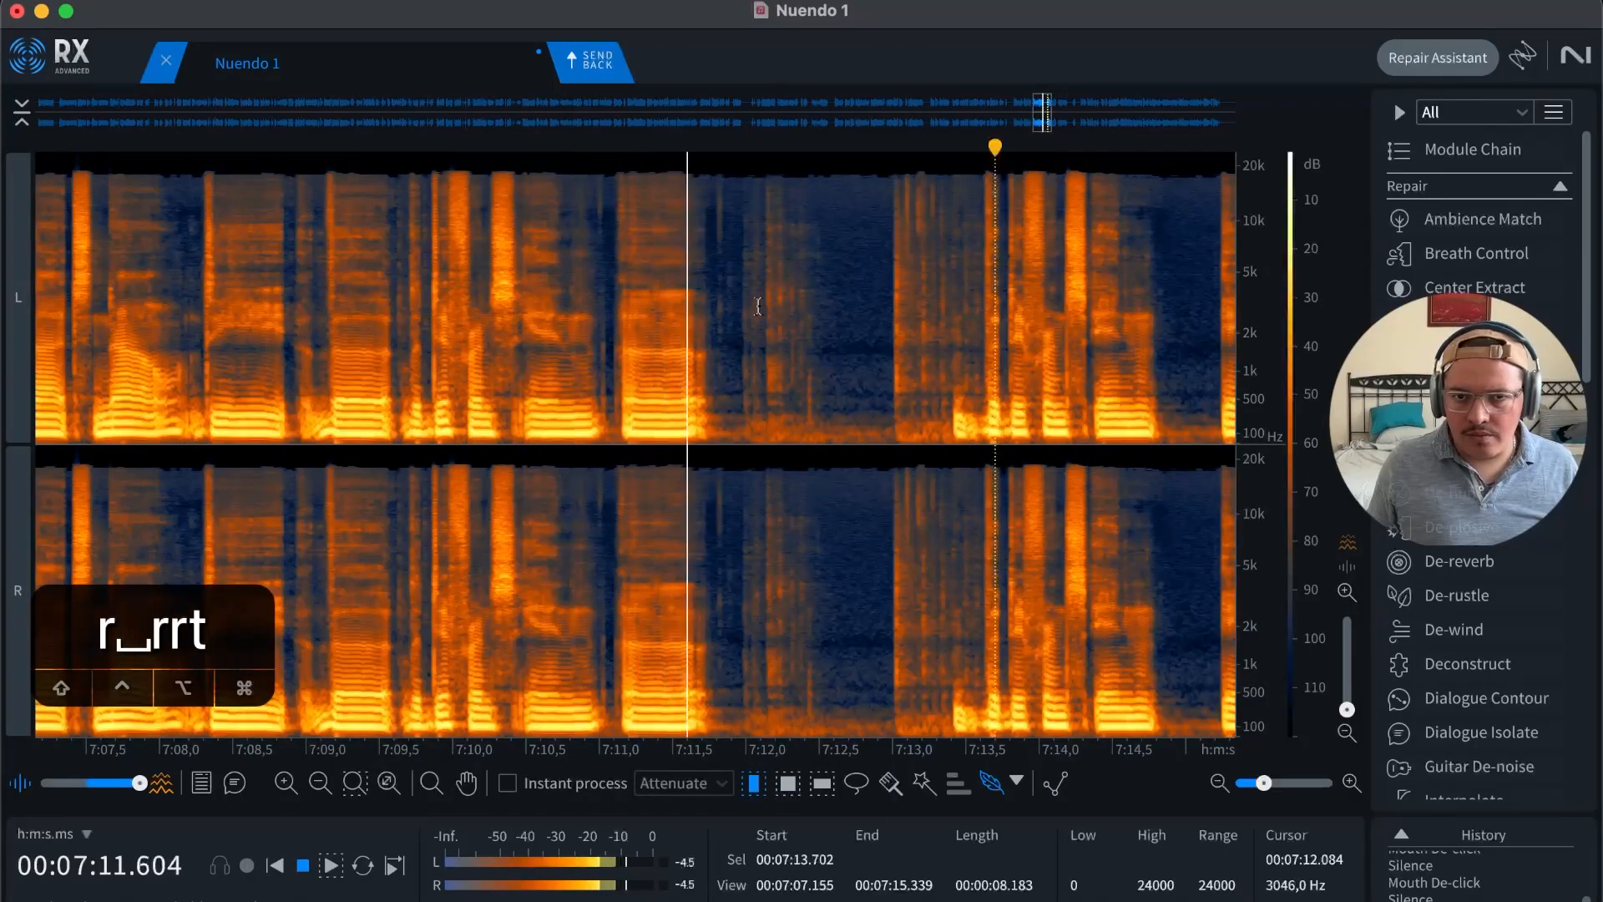
pyautogui.press('t')
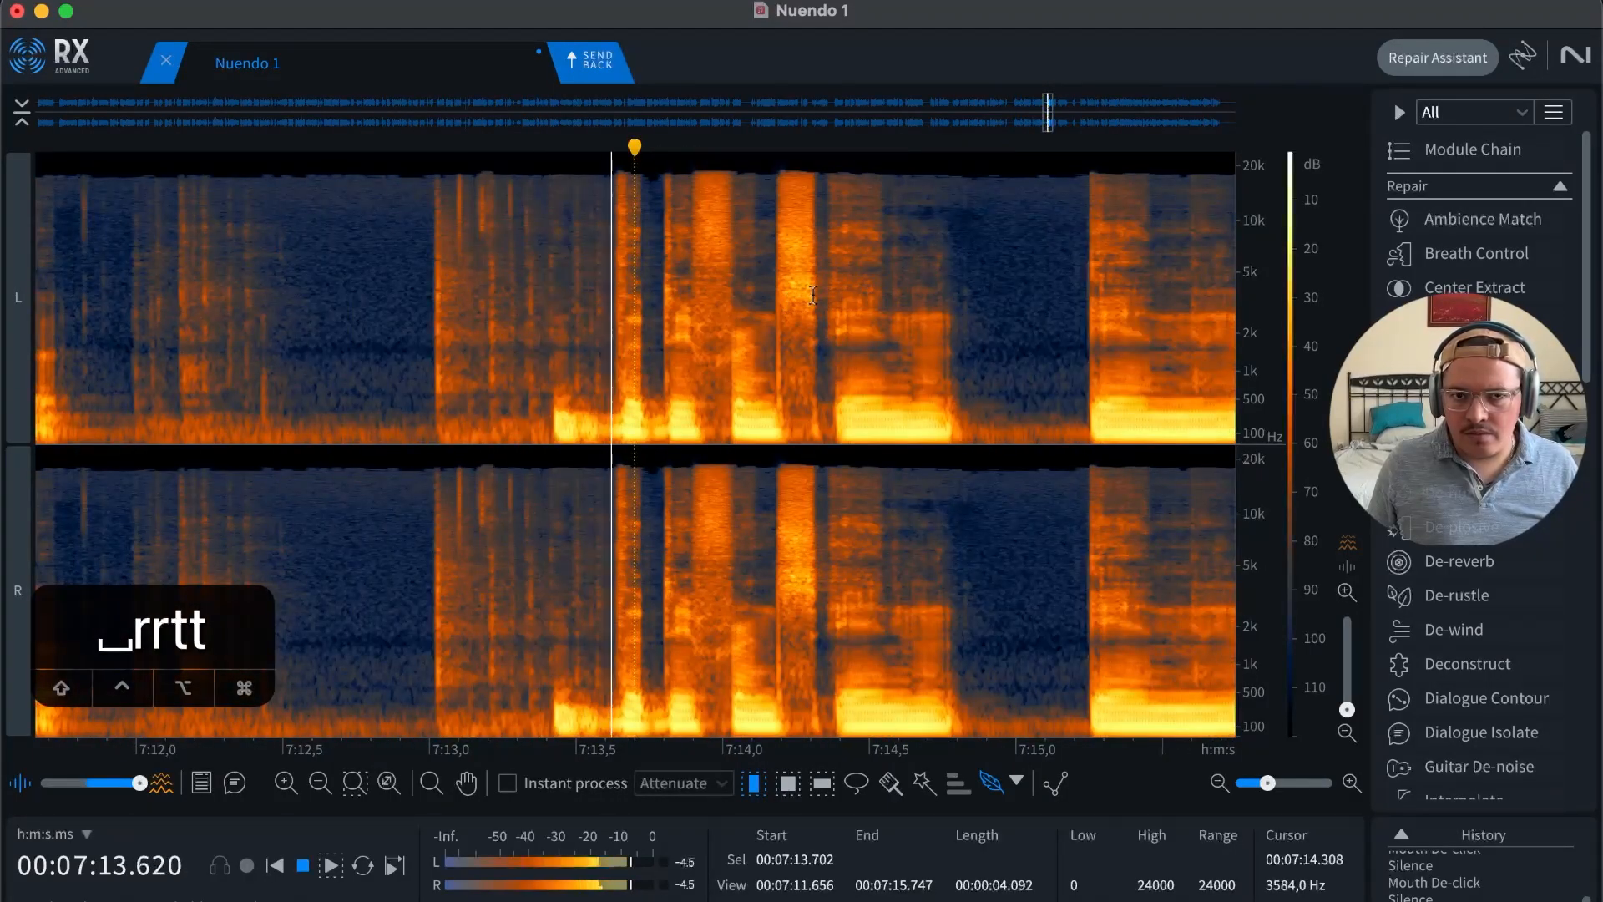
pyautogui.press('r')
pyautogui.press('r')
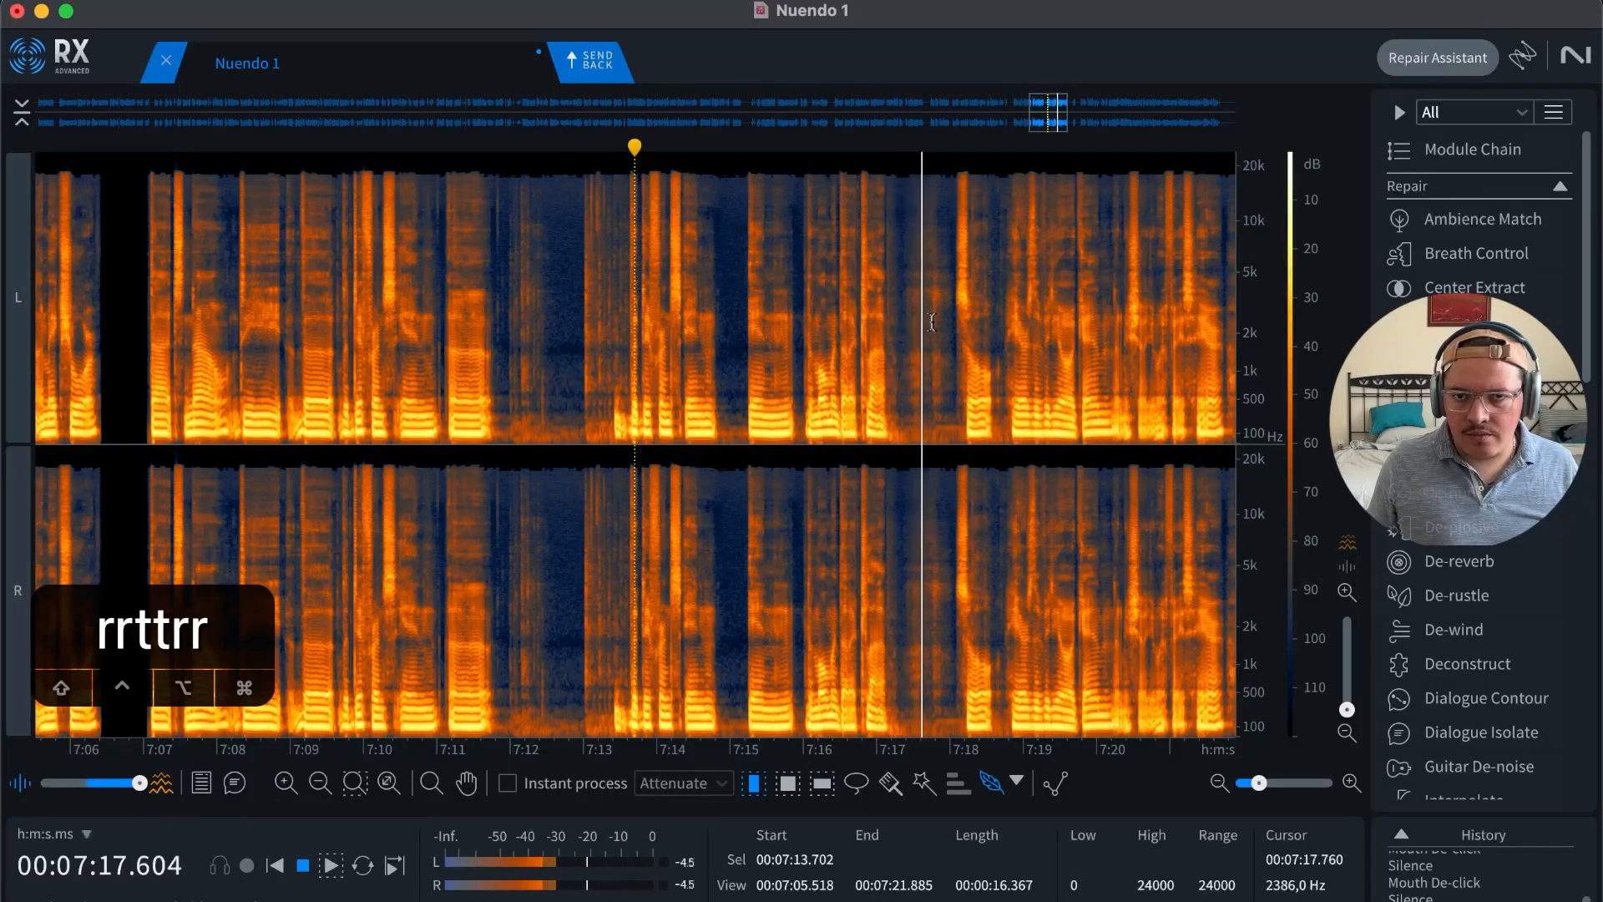
pyautogui.press('r')
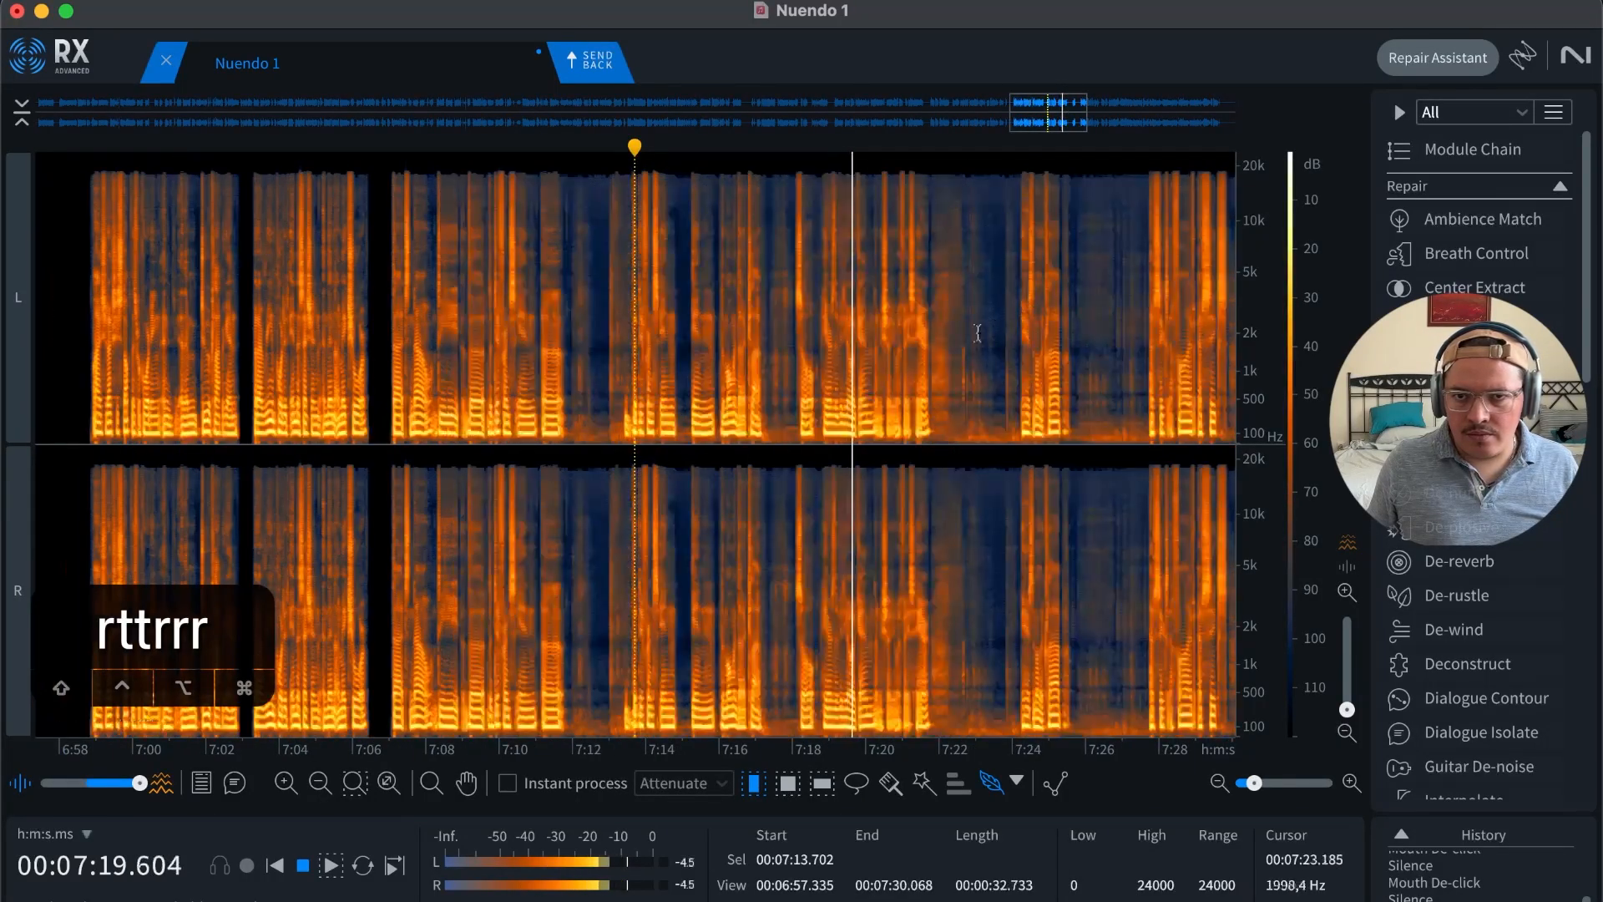
pyautogui.press('t')
pyautogui.press('t')
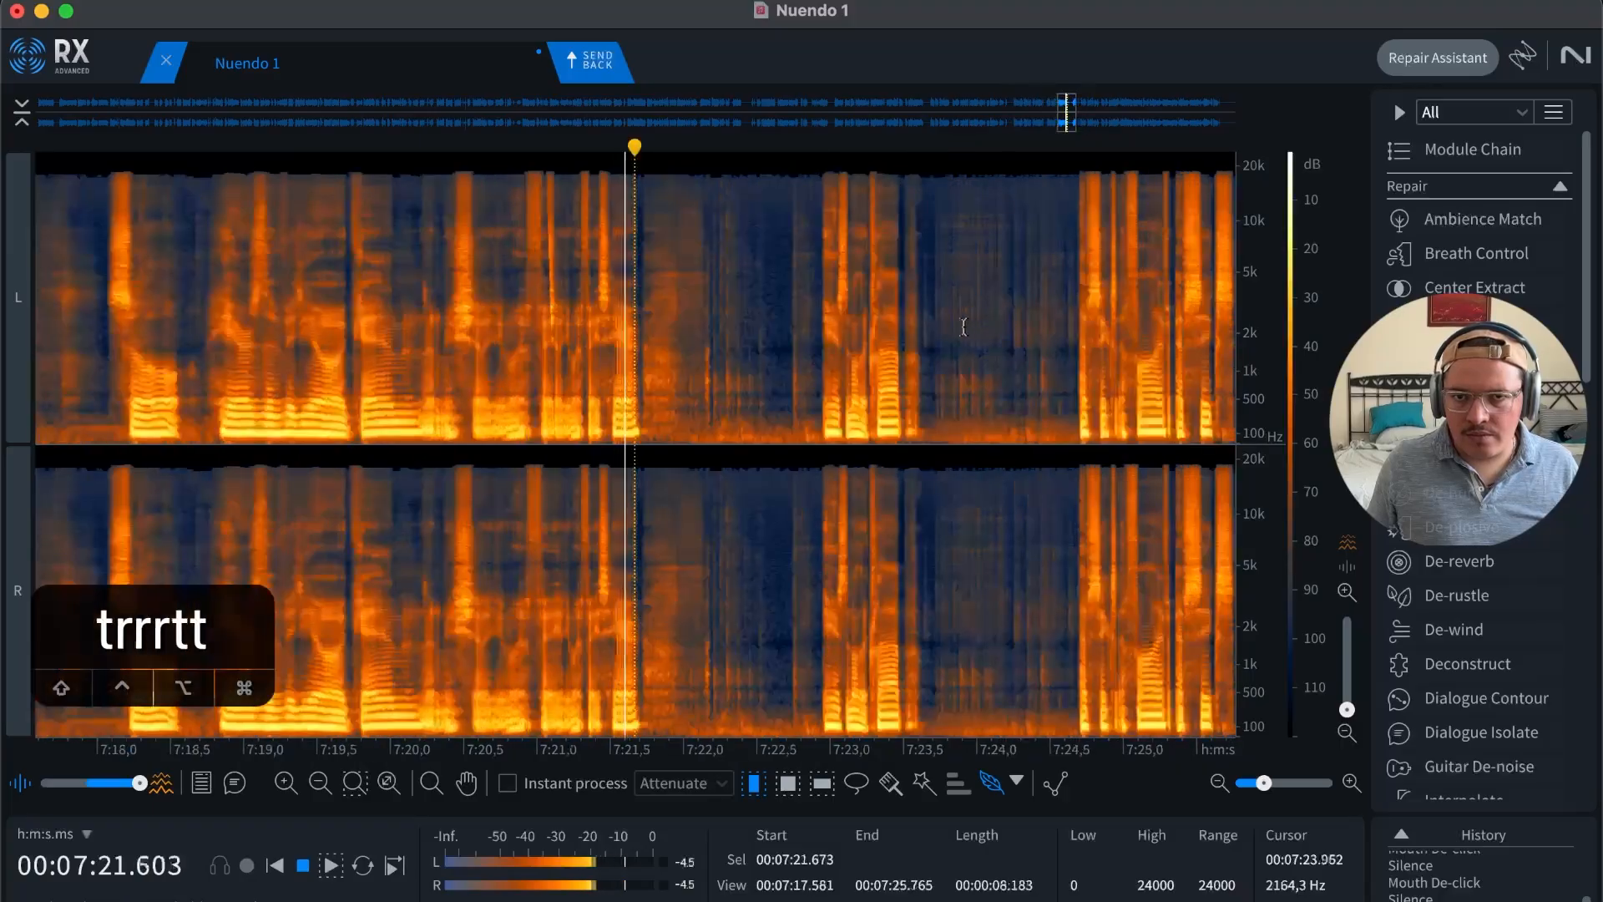
pyautogui.click(716, 331)
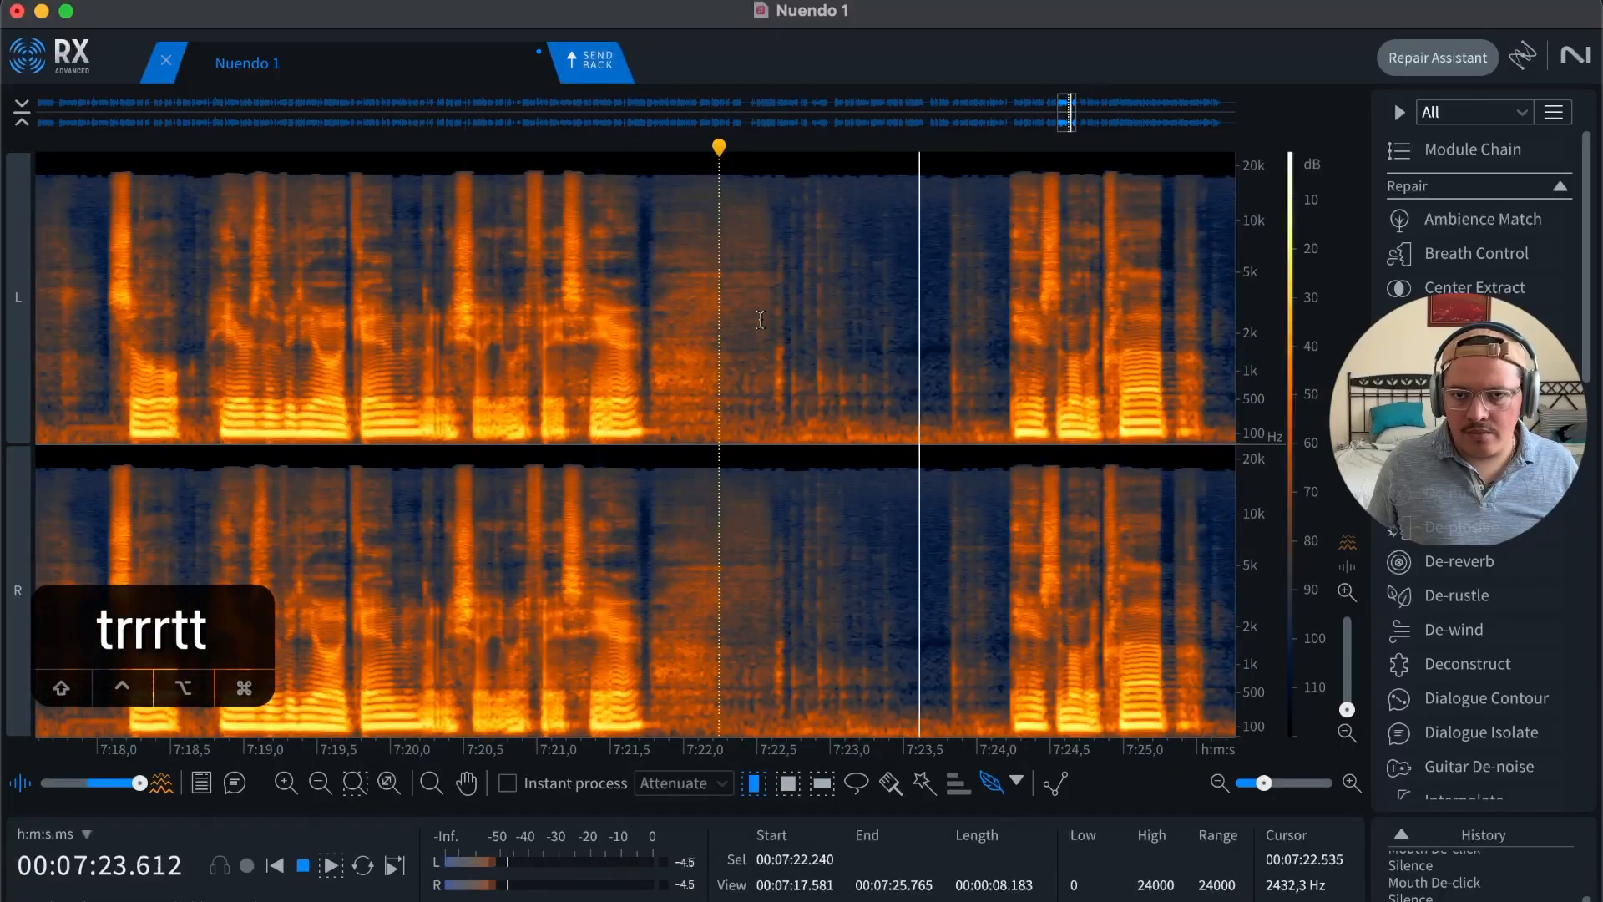
pyautogui.press('r')
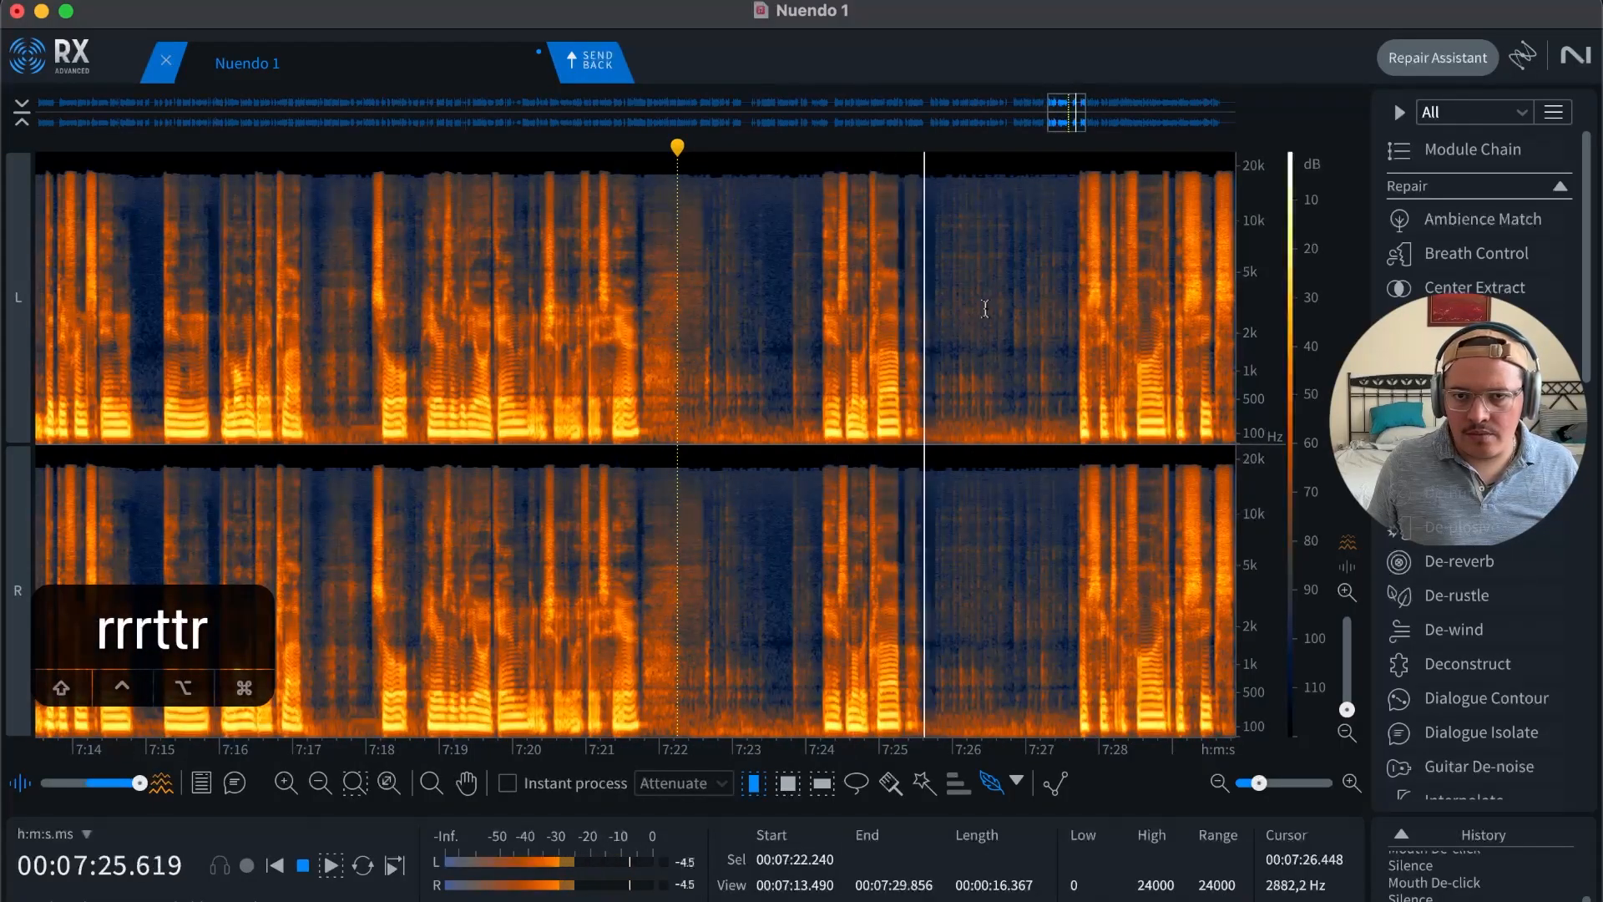
pyautogui.click(1075, 308)
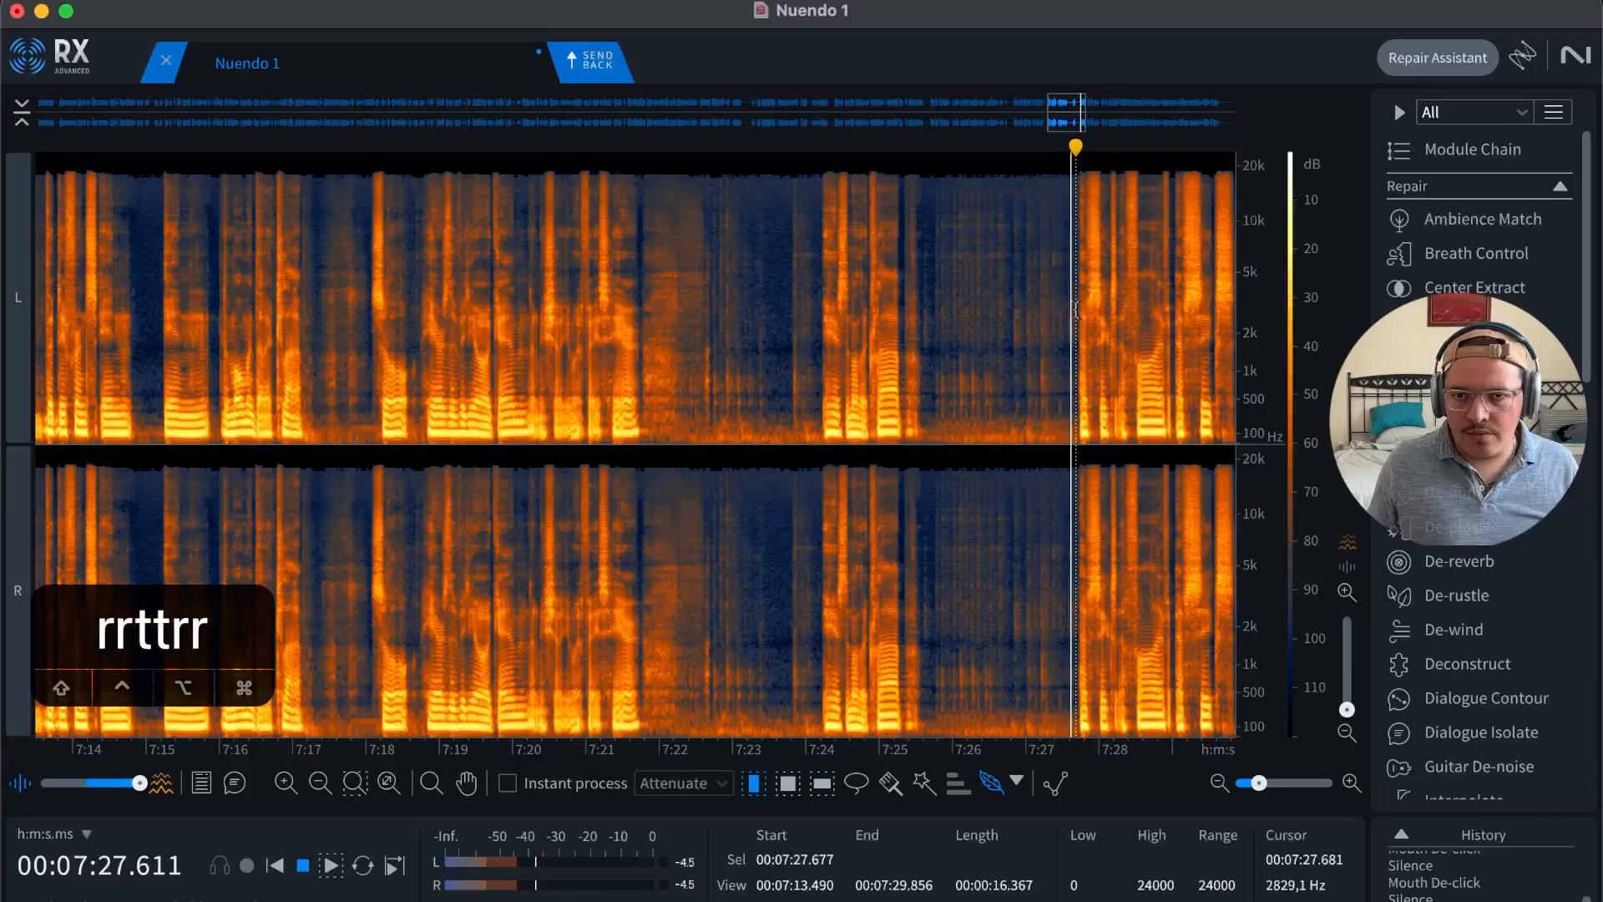
# Step: Continue auditioning the speech from about 7:27 to 7:37, inspecting the gaps between phrases in the spectrogram
pyautogui.press('r')
pyautogui.click(988, 334)
pyautogui.press('r')
pyautogui.press('t')
pyautogui.press('t')
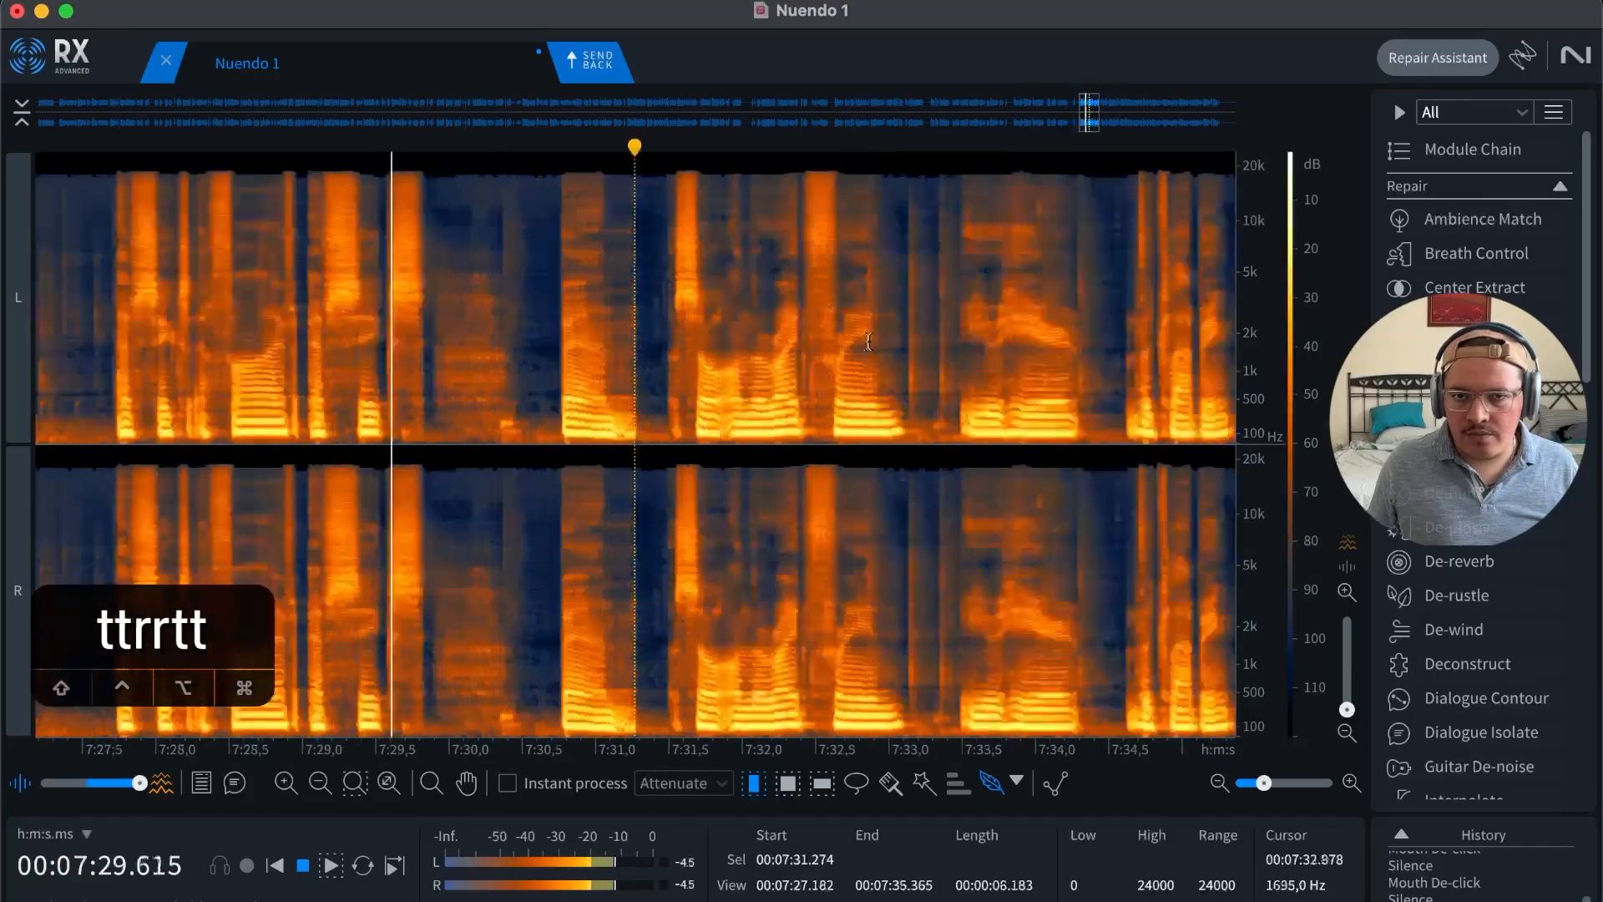
pyautogui.press('t')
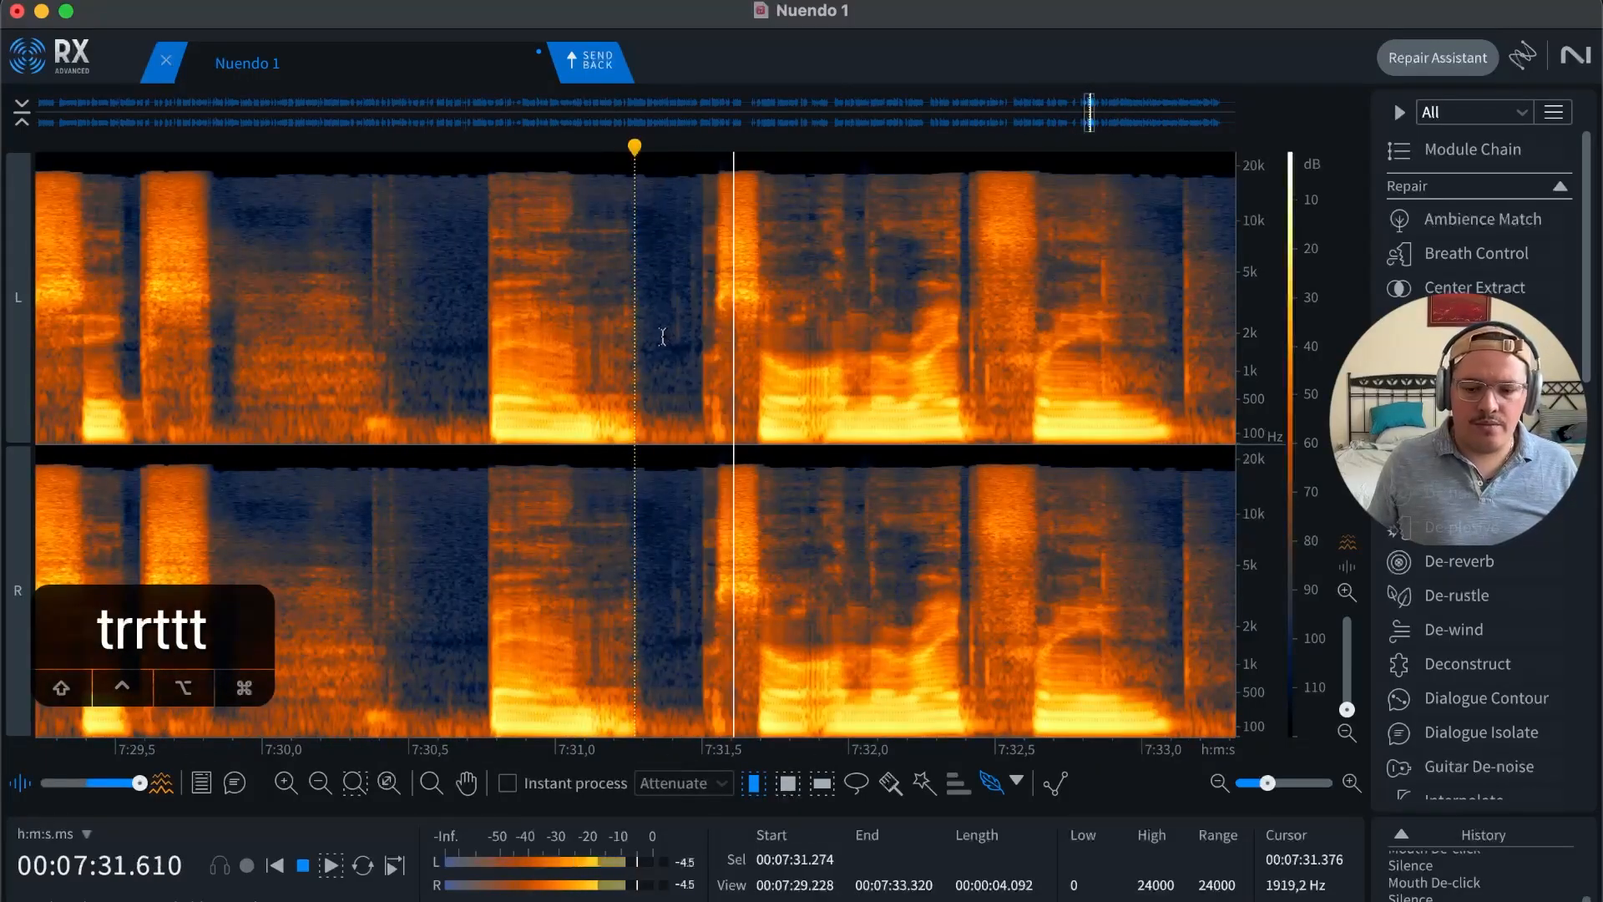
pyautogui.press('r')
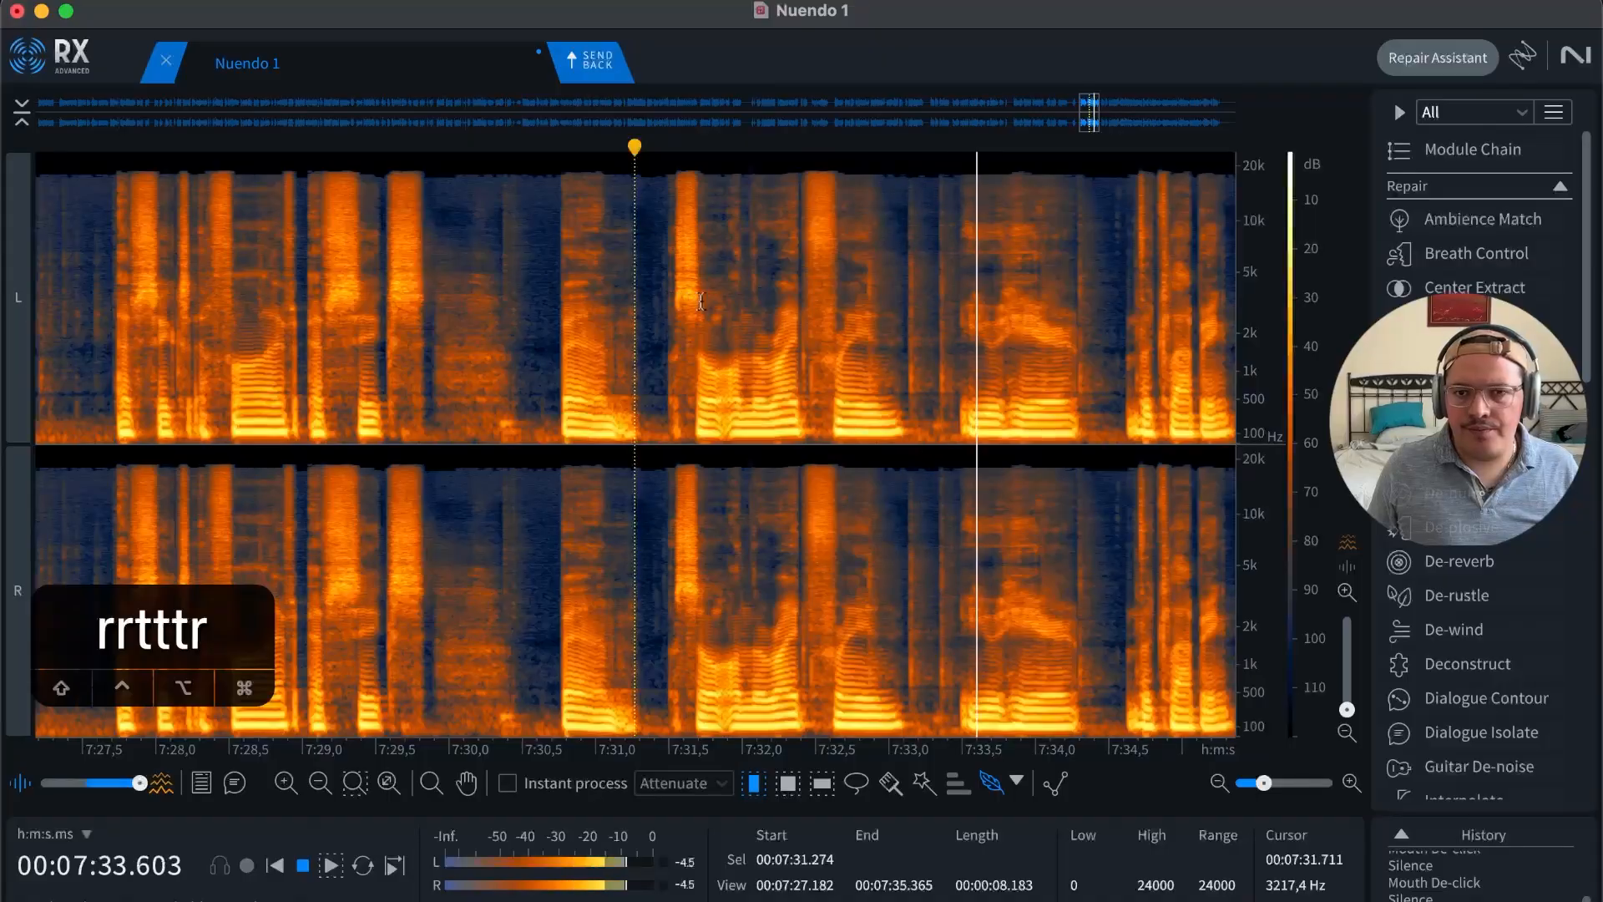
pyautogui.press('r')
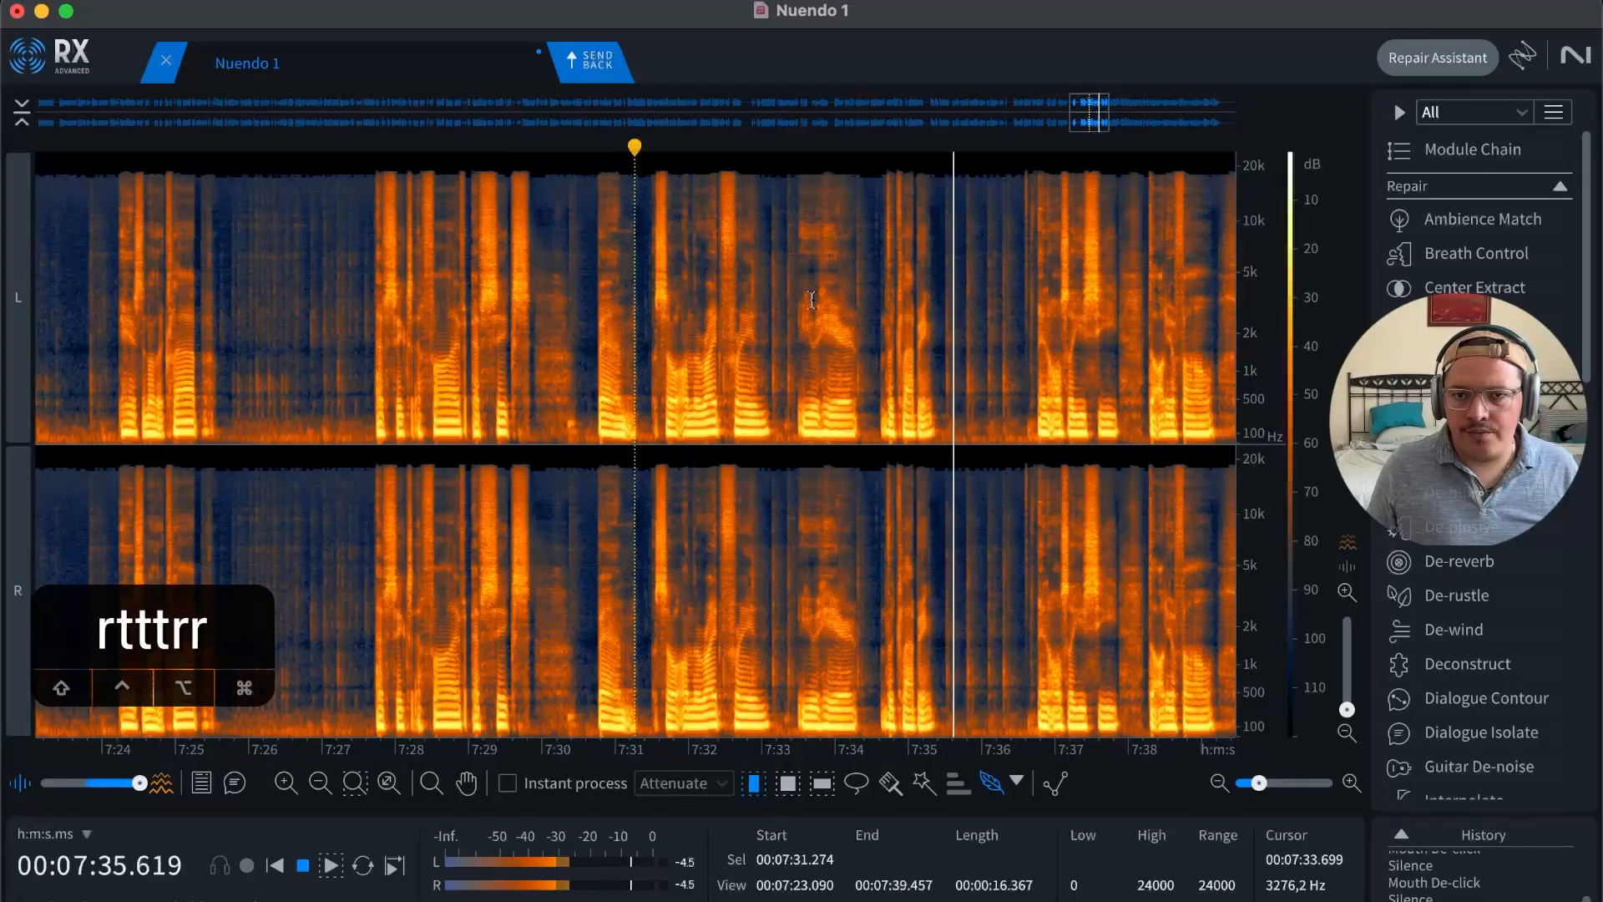
pyautogui.press('r')
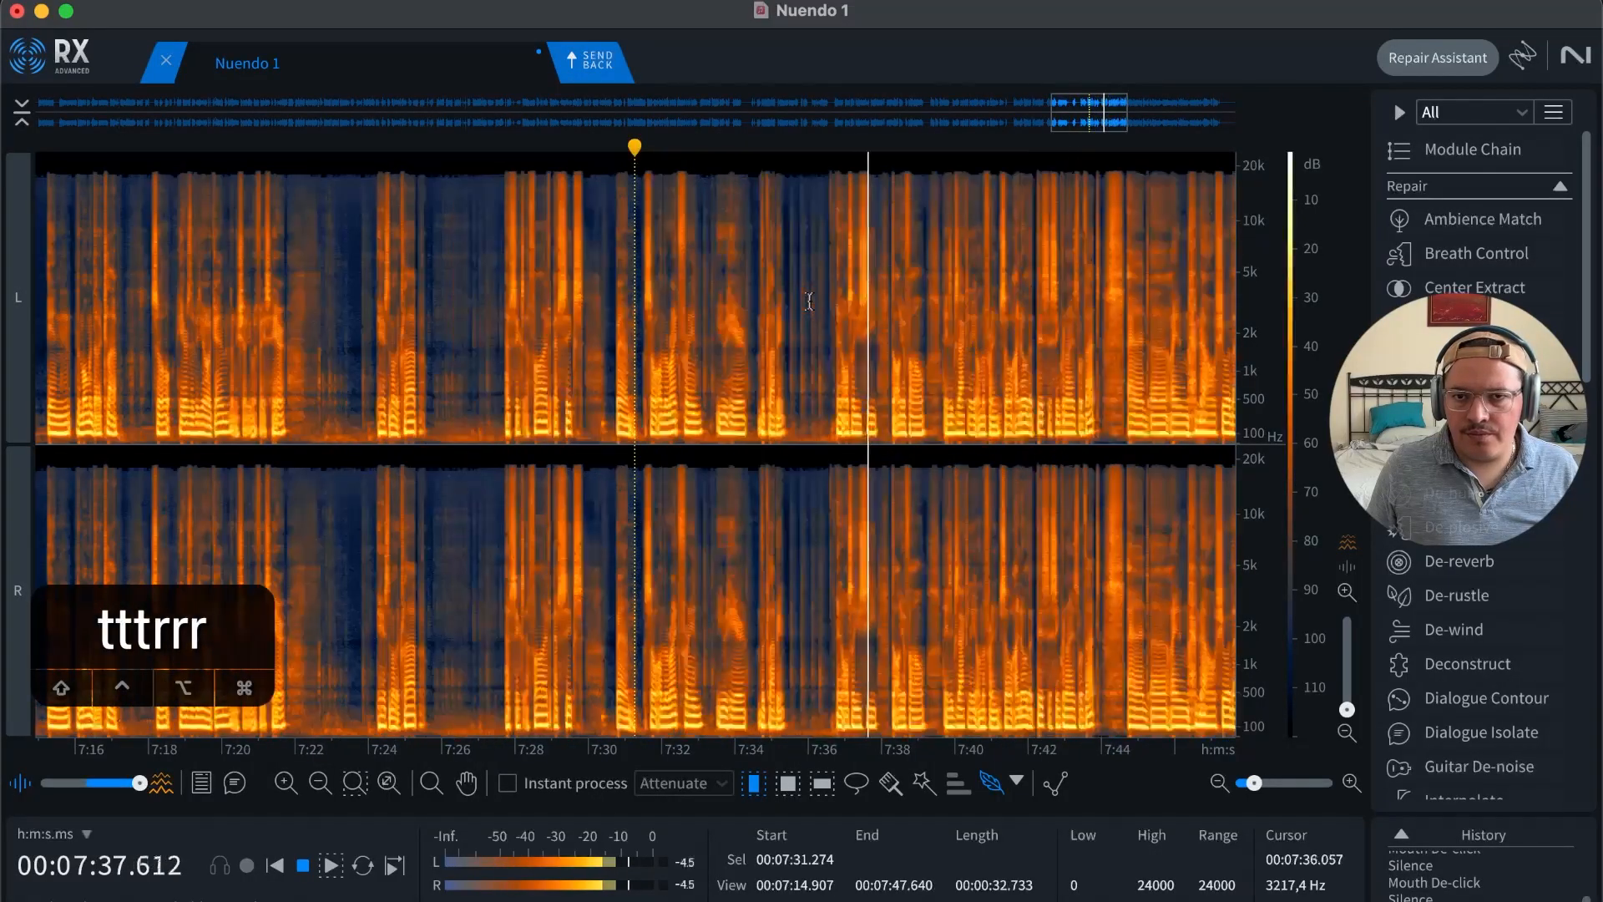
# Step: Show the text search pane beside the spectrogram
pyautogui.moveTo(972, 343); pyautogui.dragTo(977, 342)
pyautogui.press('t')
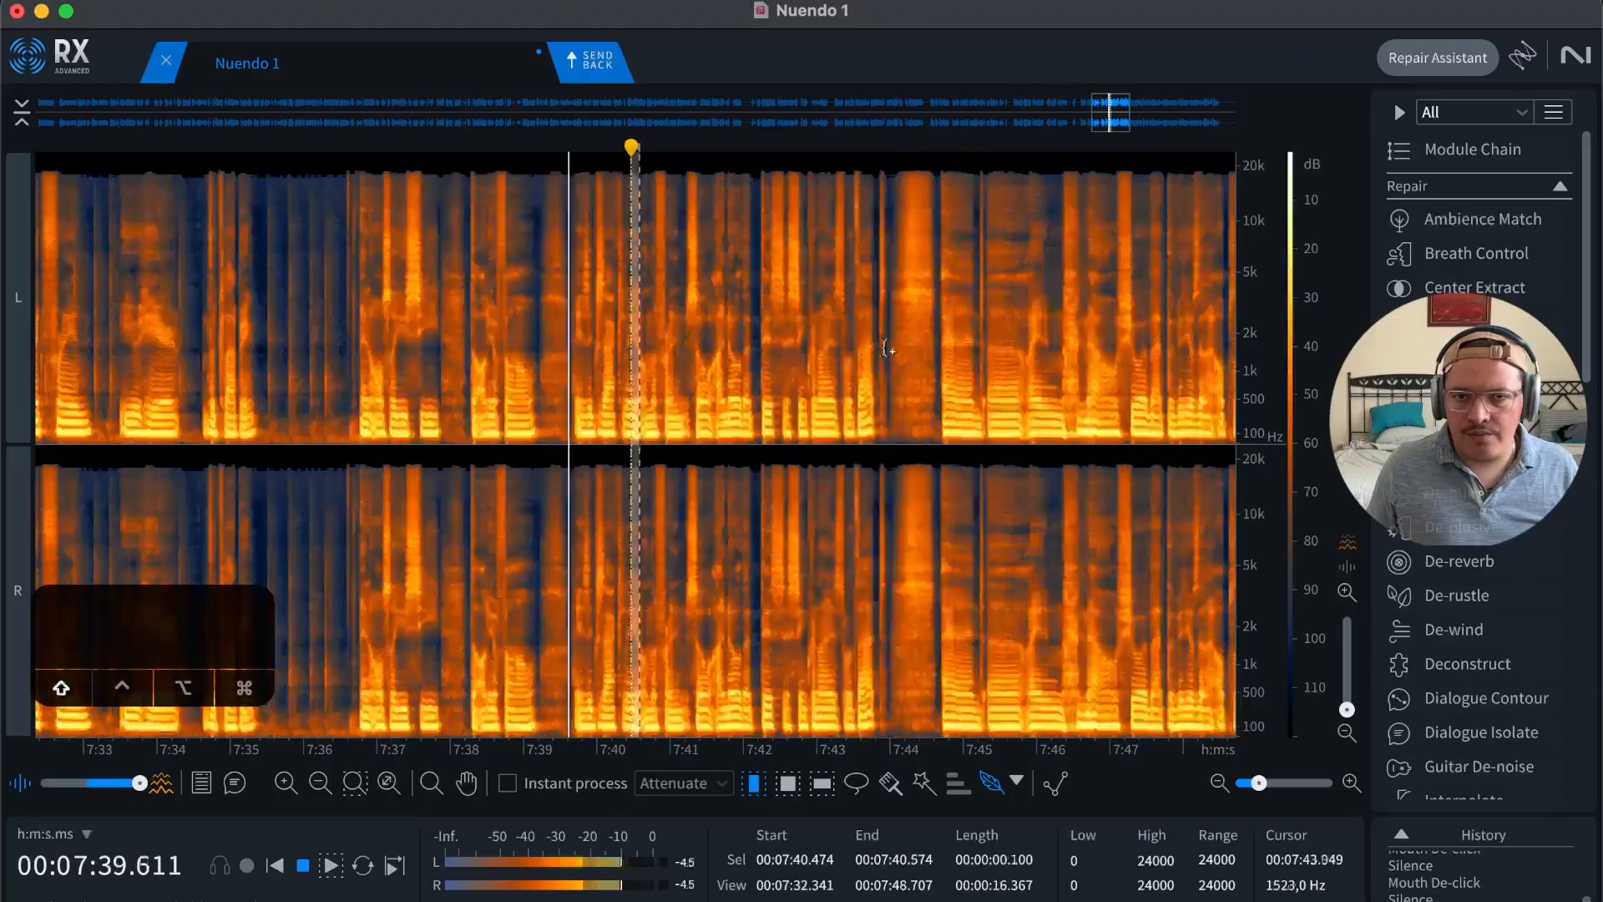
pyautogui.keyDown('shift'); pyautogui.click(689, 344); pyautogui.keyUp('shift')
pyautogui.hotkey('shift', 't')
pyautogui.click(1009, 314)
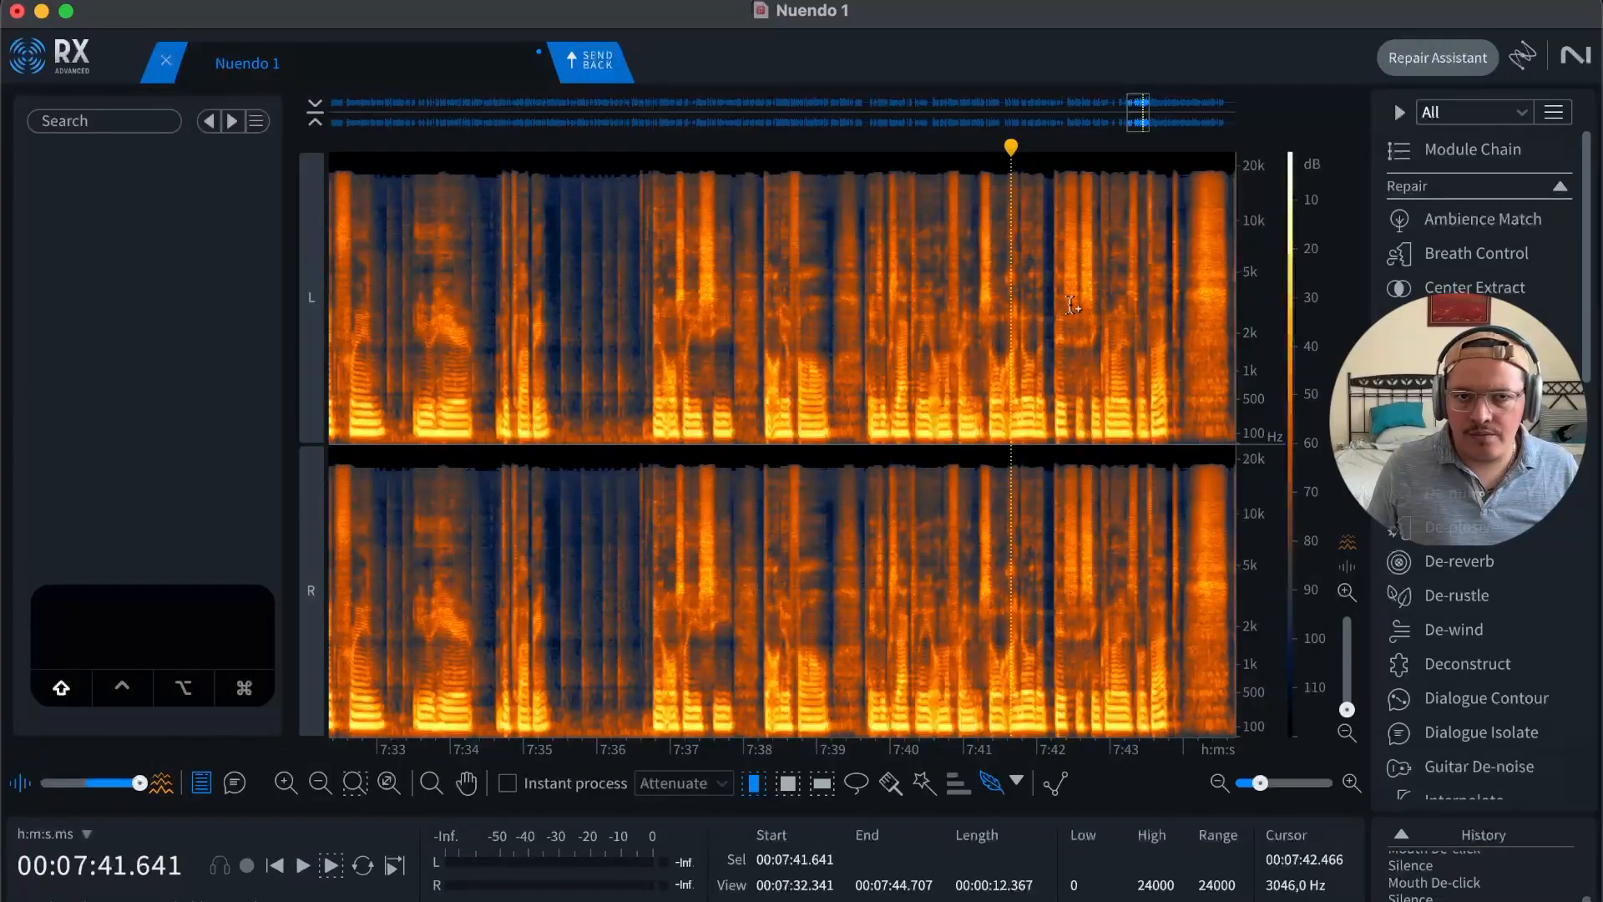
# Step: Audition the speech starting from 7:40.891
pyautogui.click(956, 316)
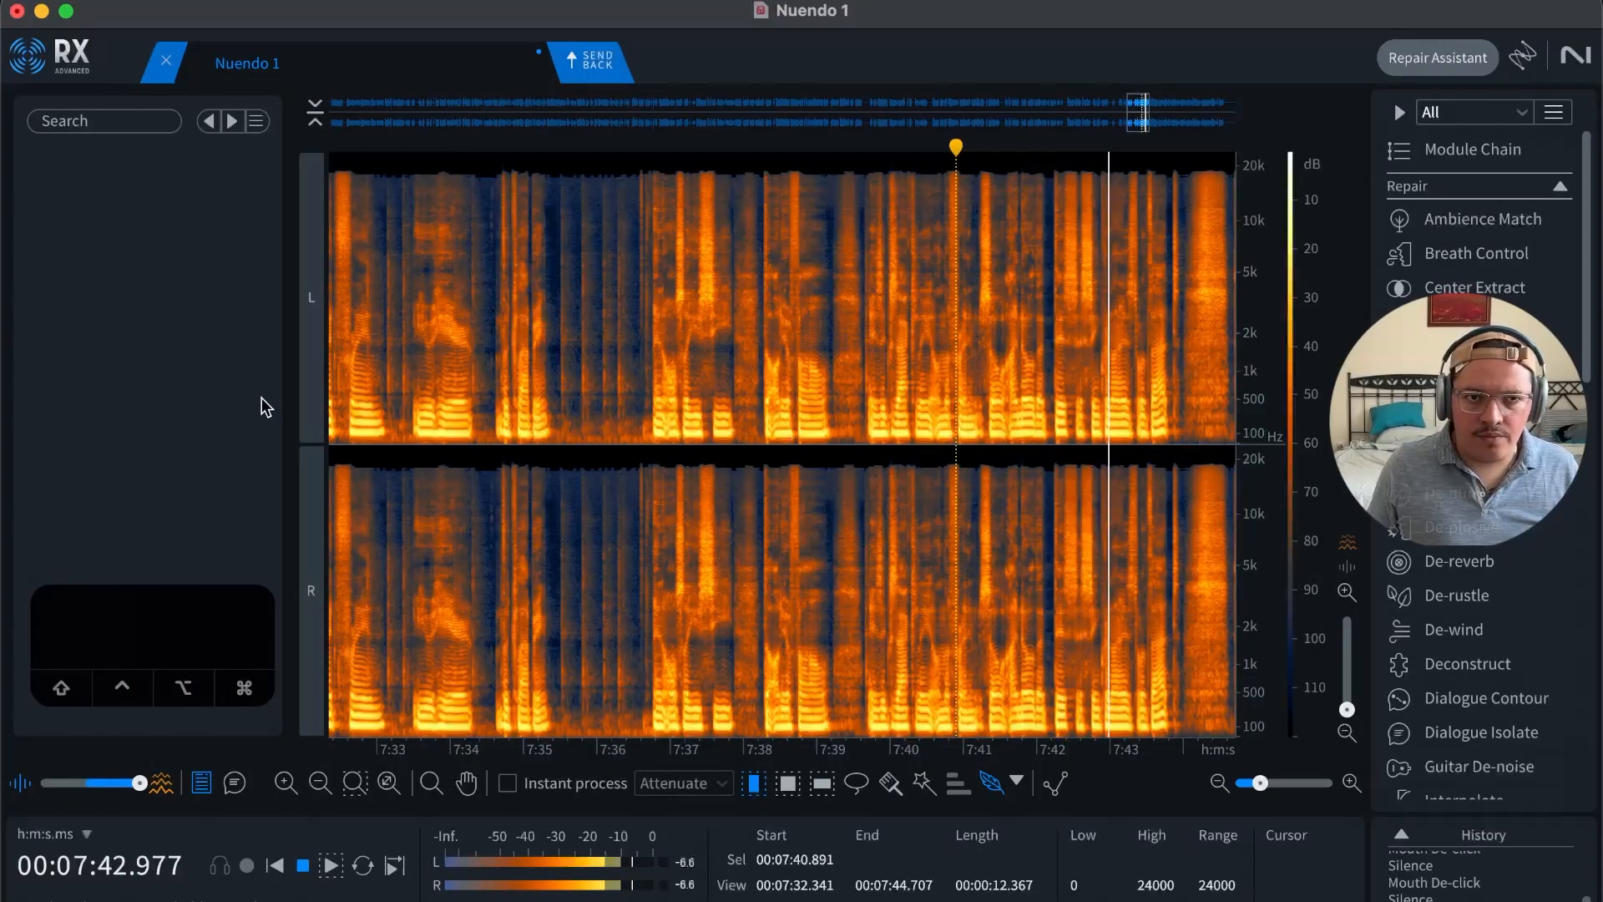
pyautogui.press('r')
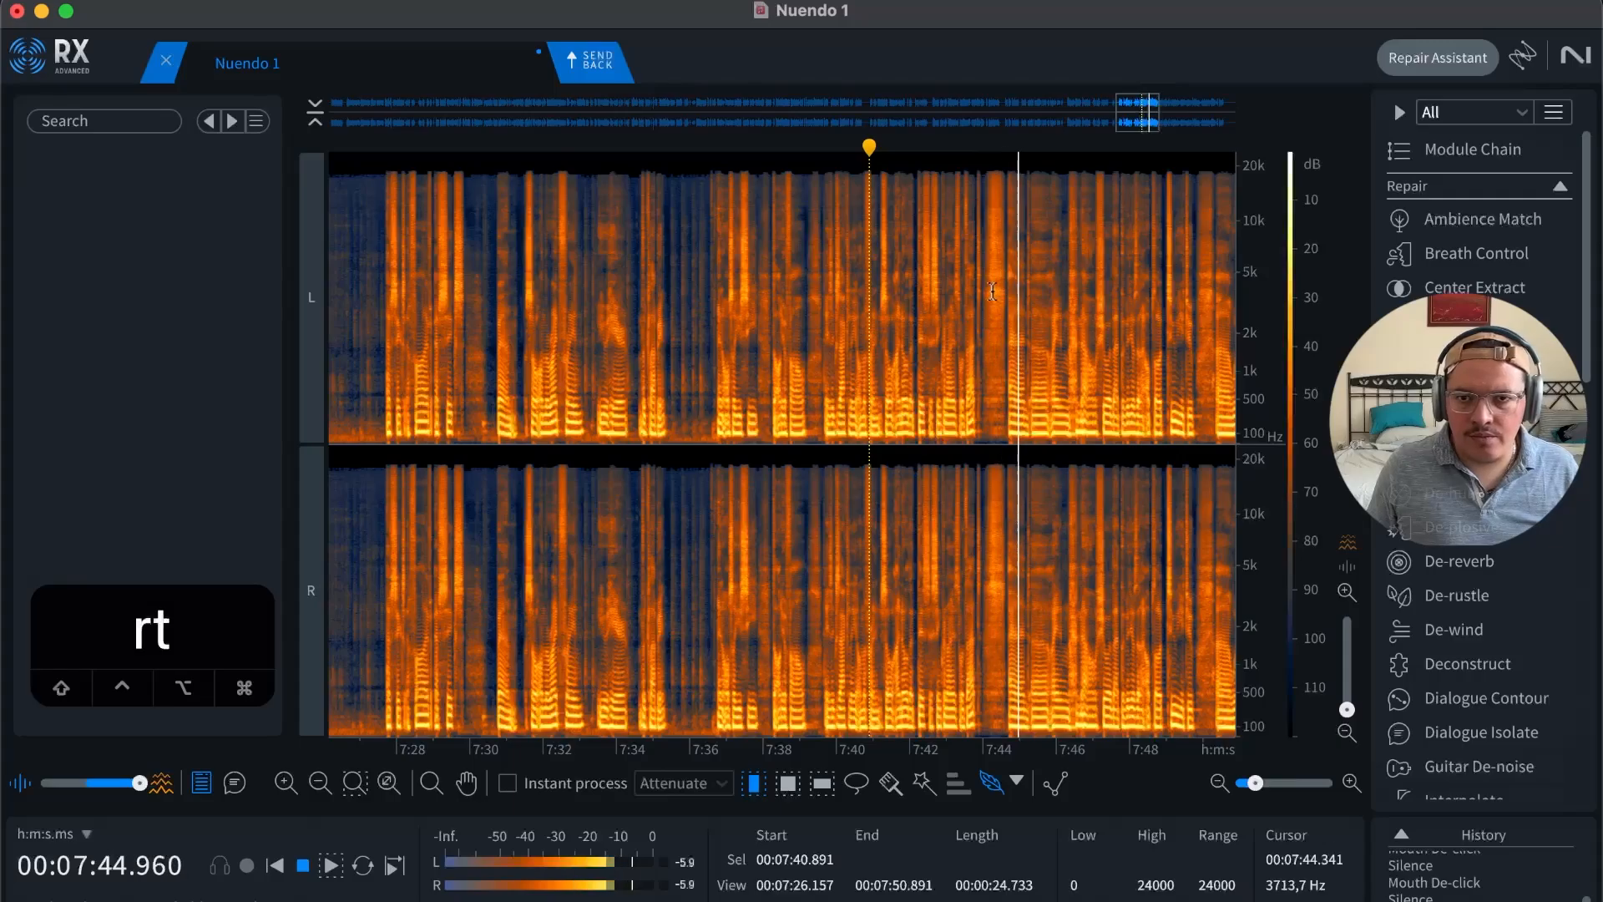
pyautogui.press('t')
pyautogui.press('space')
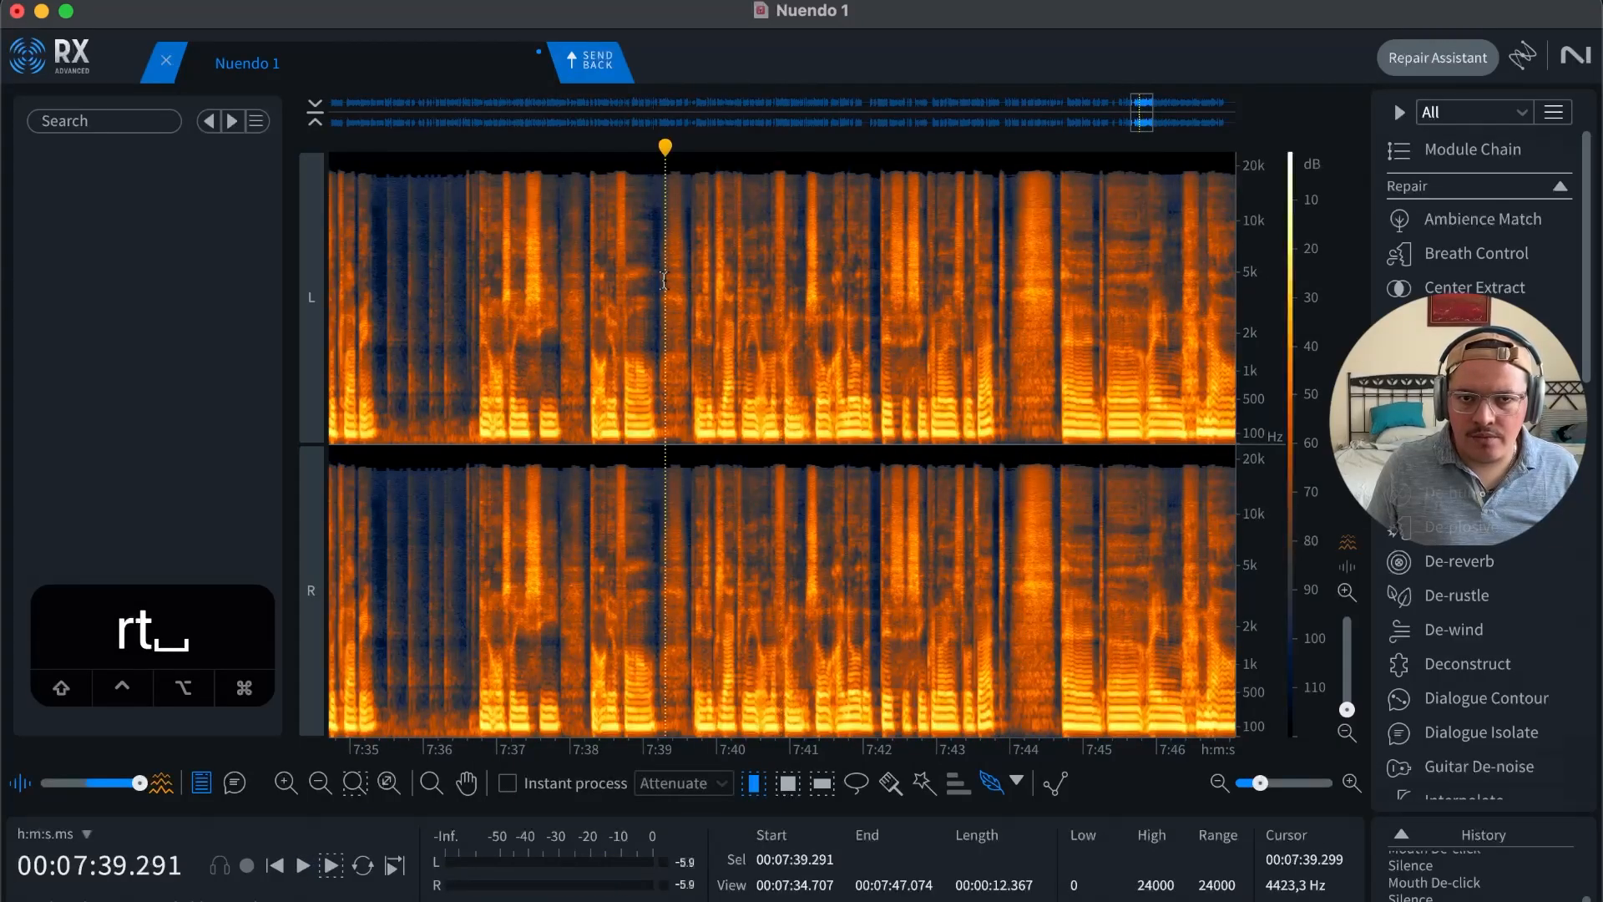
# Step: Silence the breath between phrases, from 7:39.200 to 7:39.658
pyautogui.press('t')
pyautogui.press('space')
pyautogui.press('t')
pyautogui.press('t')
pyautogui.press('space')
pyautogui.moveTo(729, 275); pyautogui.dragTo(993, 259)
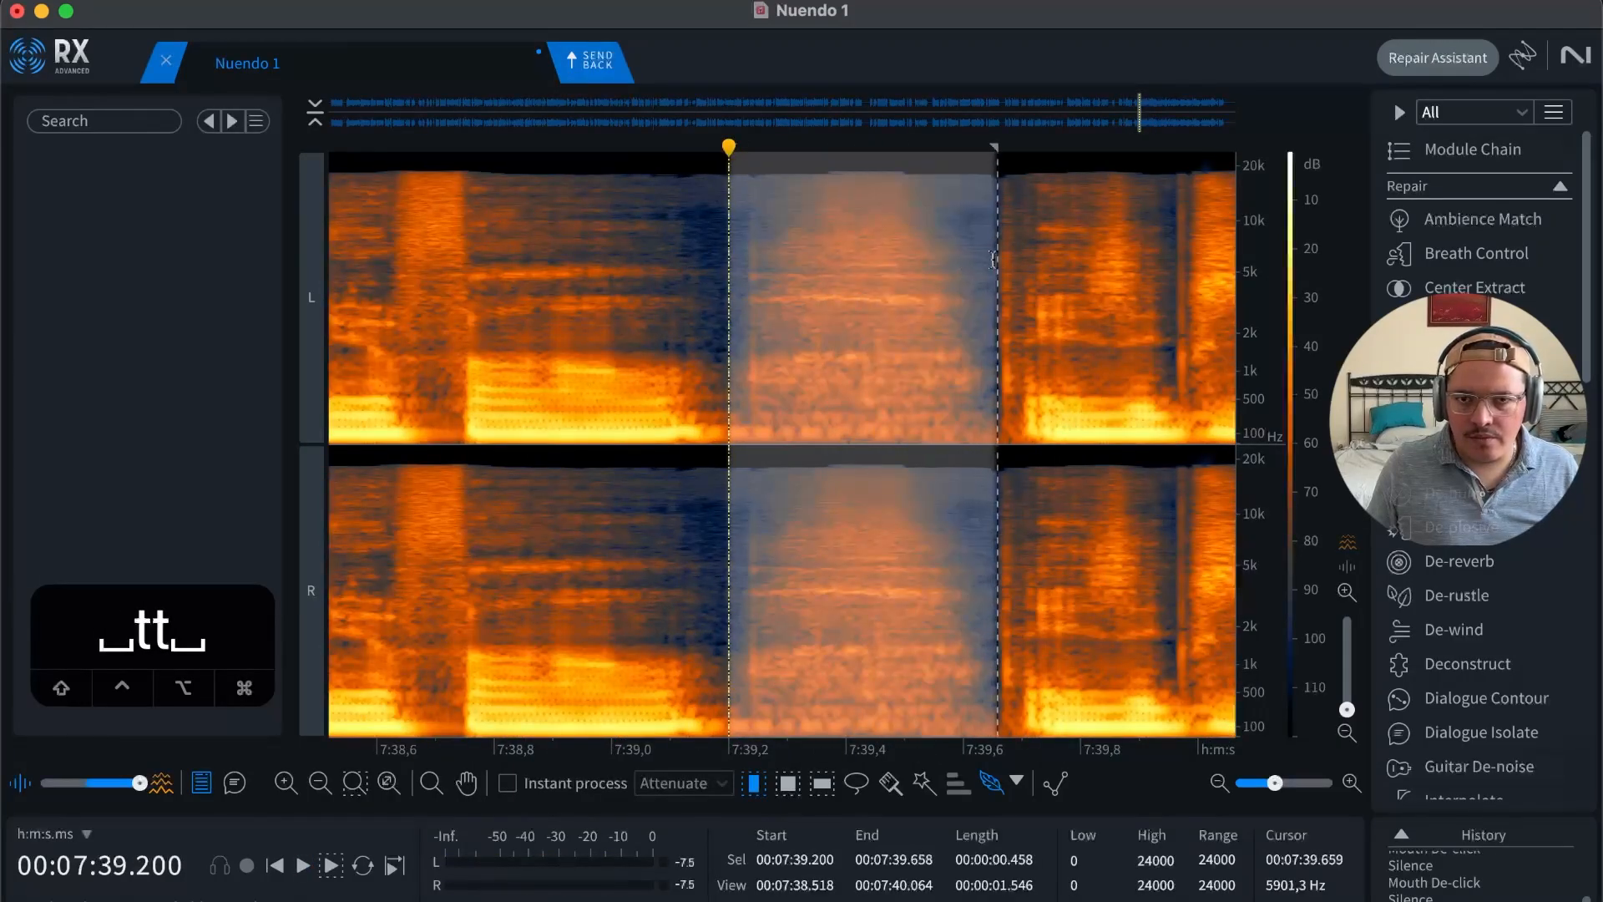
# Step: Audition the speech after the silenced breath, starting from 7:39.519
pyautogui.press('r')
pyautogui.press('r')
pyautogui.press('space')
pyautogui.press('r')
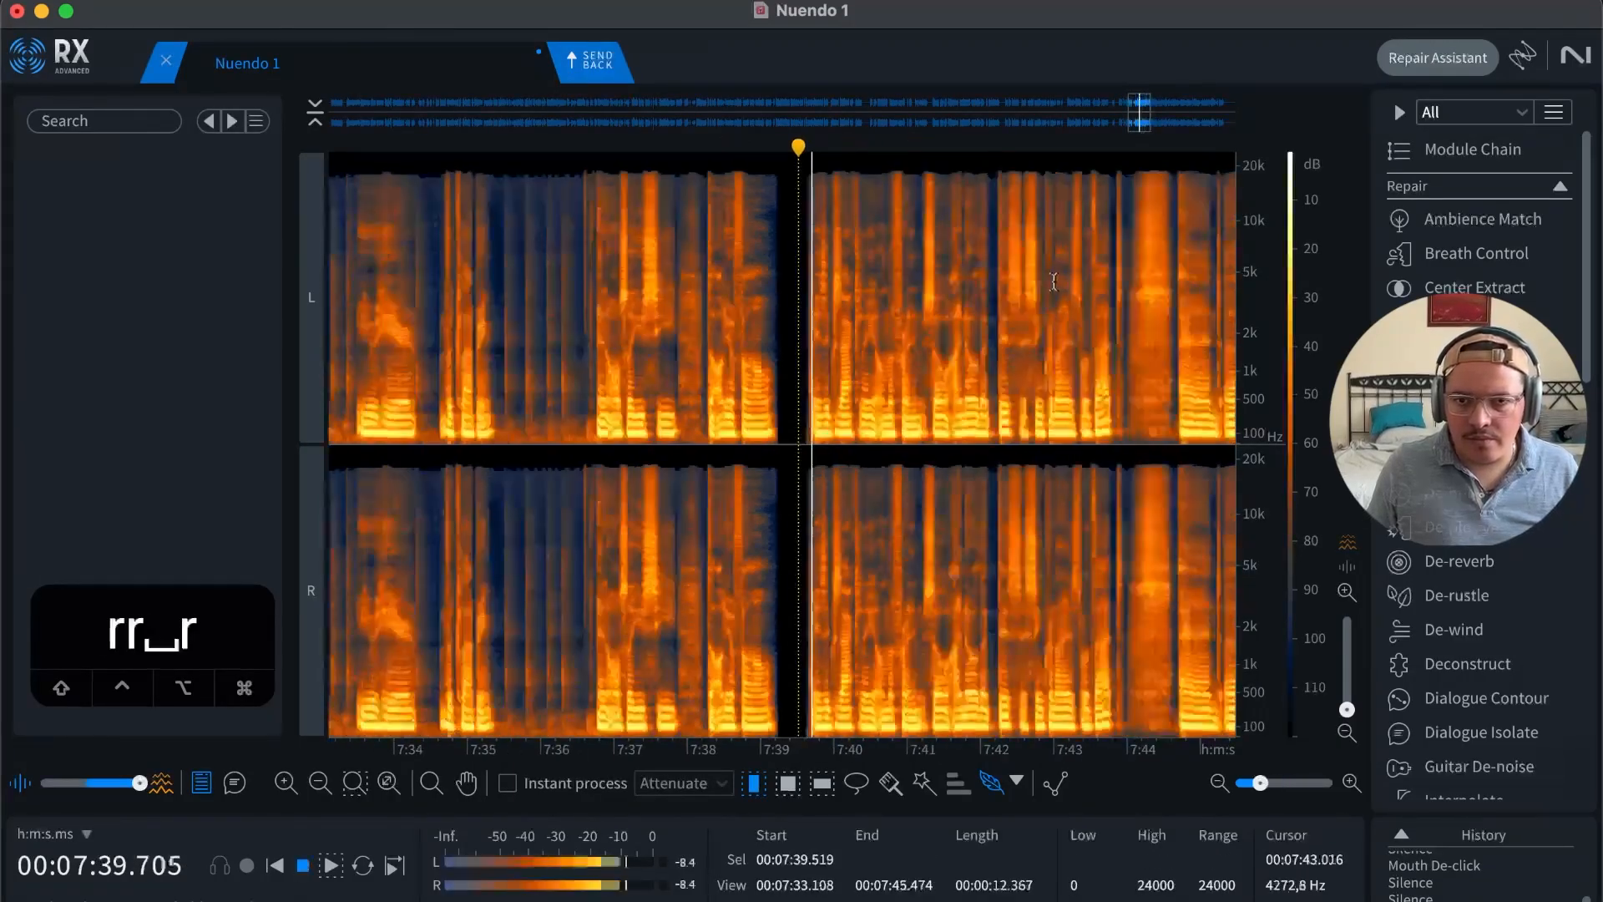
pyautogui.press('space')
# Step: Silence the loud breath between phrases, from about 7:43.98 to 7:44.68
pyautogui.click(1137, 253)
pyautogui.press('t')
pyautogui.press('t')
pyautogui.press('t')
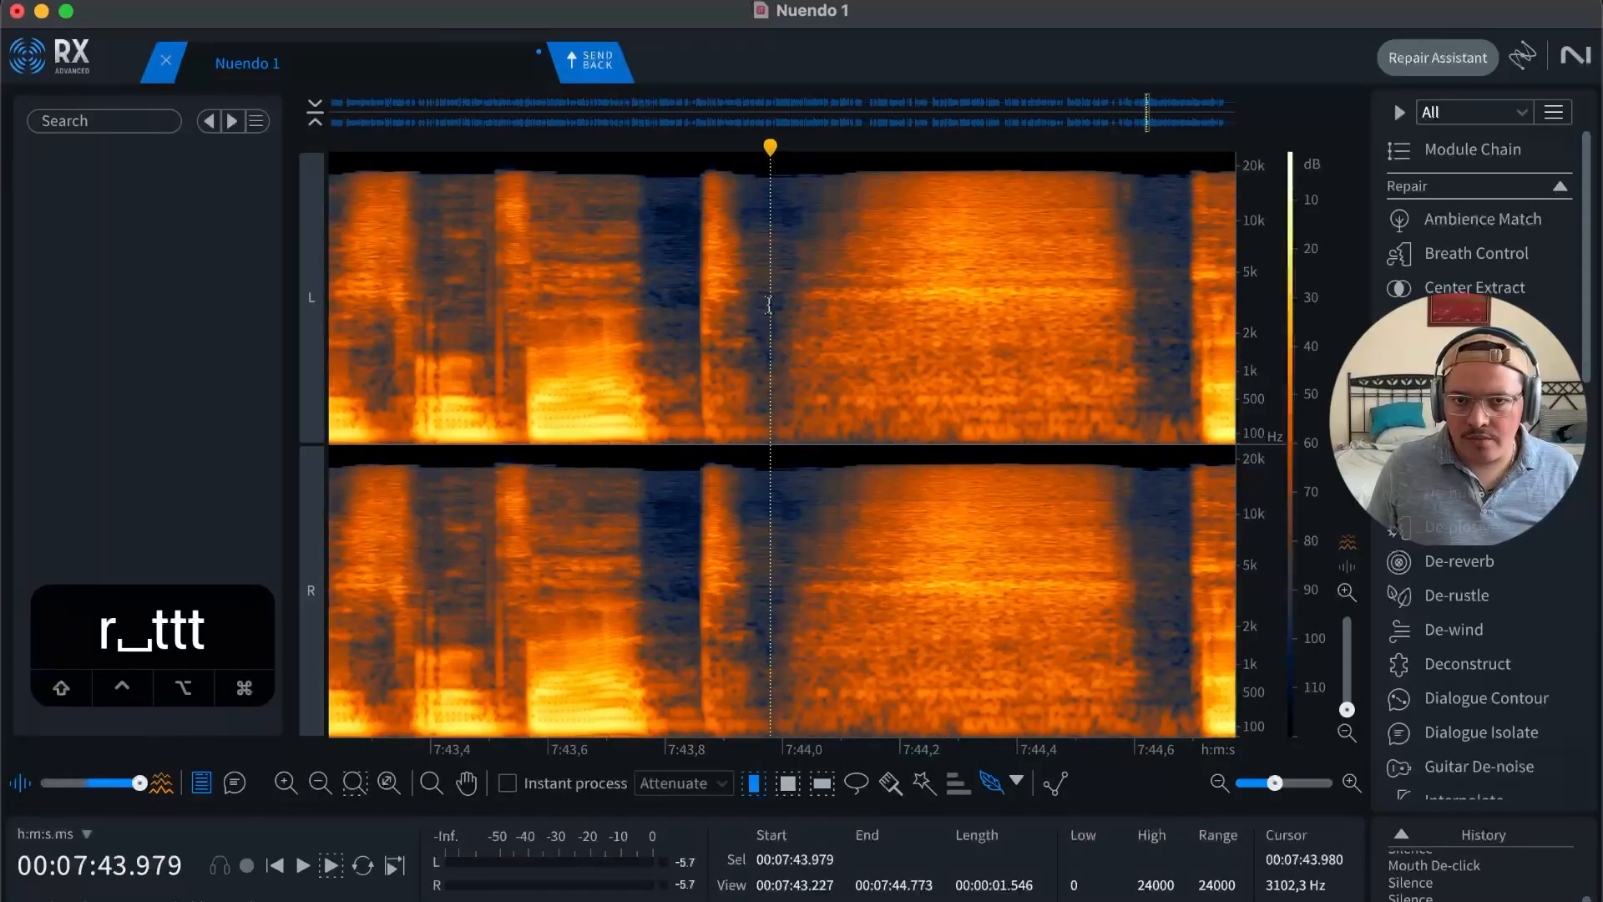
pyautogui.moveTo(769, 303); pyautogui.dragTo(1182, 288)
# Step: Audition the speech after the silenced breath, starting from 7:44.555
pyautogui.click(1108, 276)
pyautogui.press('r')
pyautogui.press('space')
pyautogui.press('r')
pyautogui.press('r')
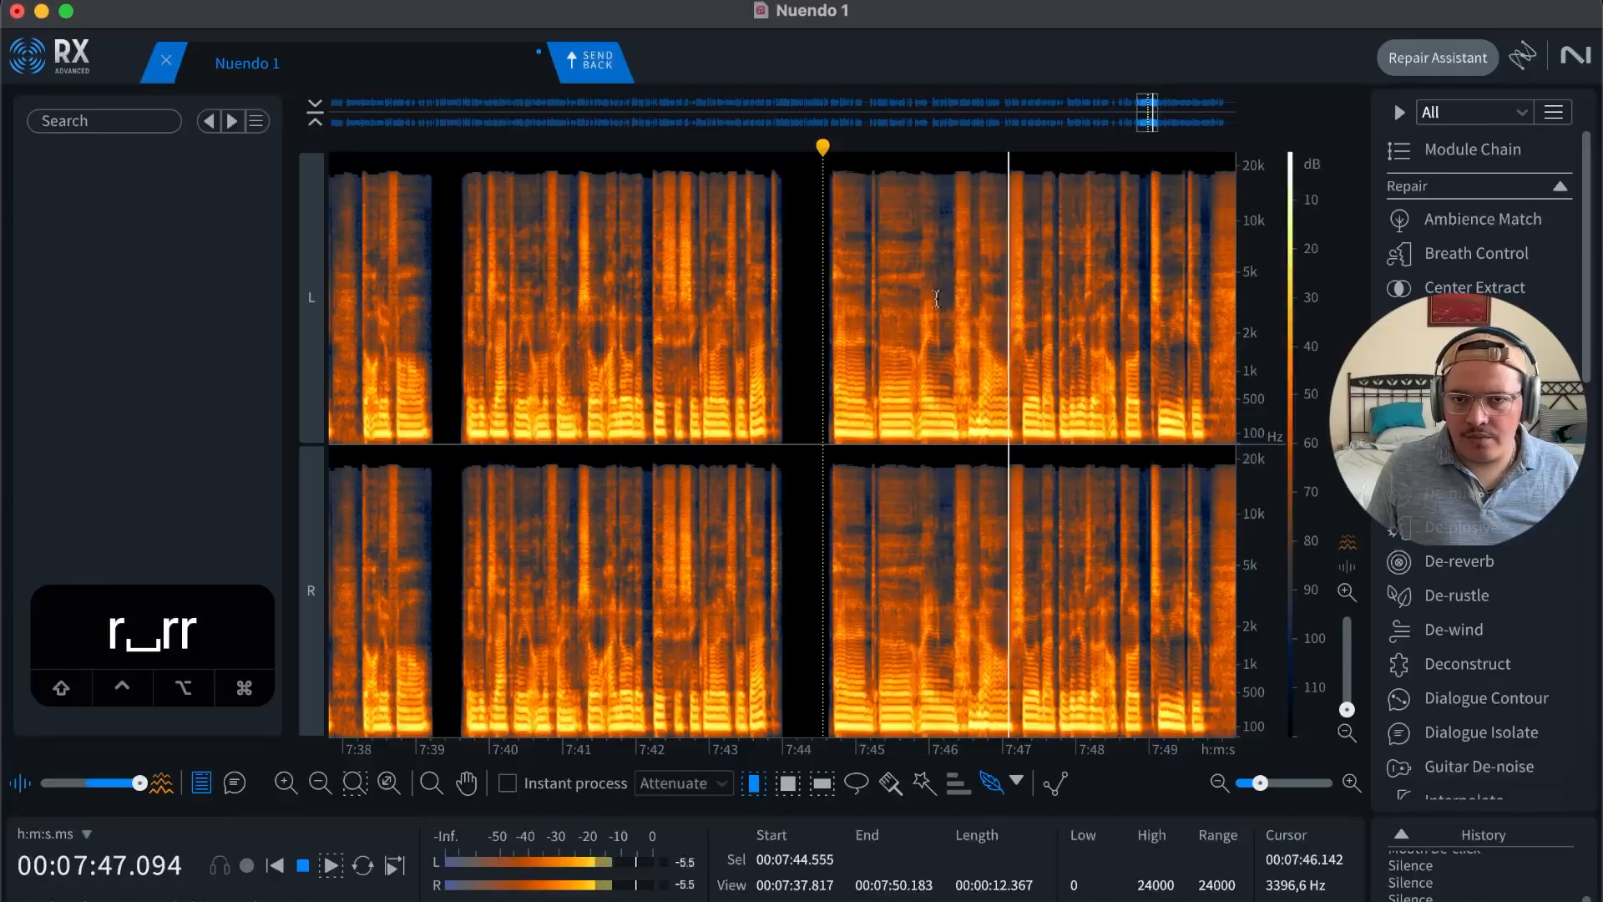
# Step: Silence the breath before the following phrase, from about 7:49.80 to 7:50.34
pyautogui.press('r')
pyautogui.press('t')
pyautogui.press('t')
pyautogui.press('t')
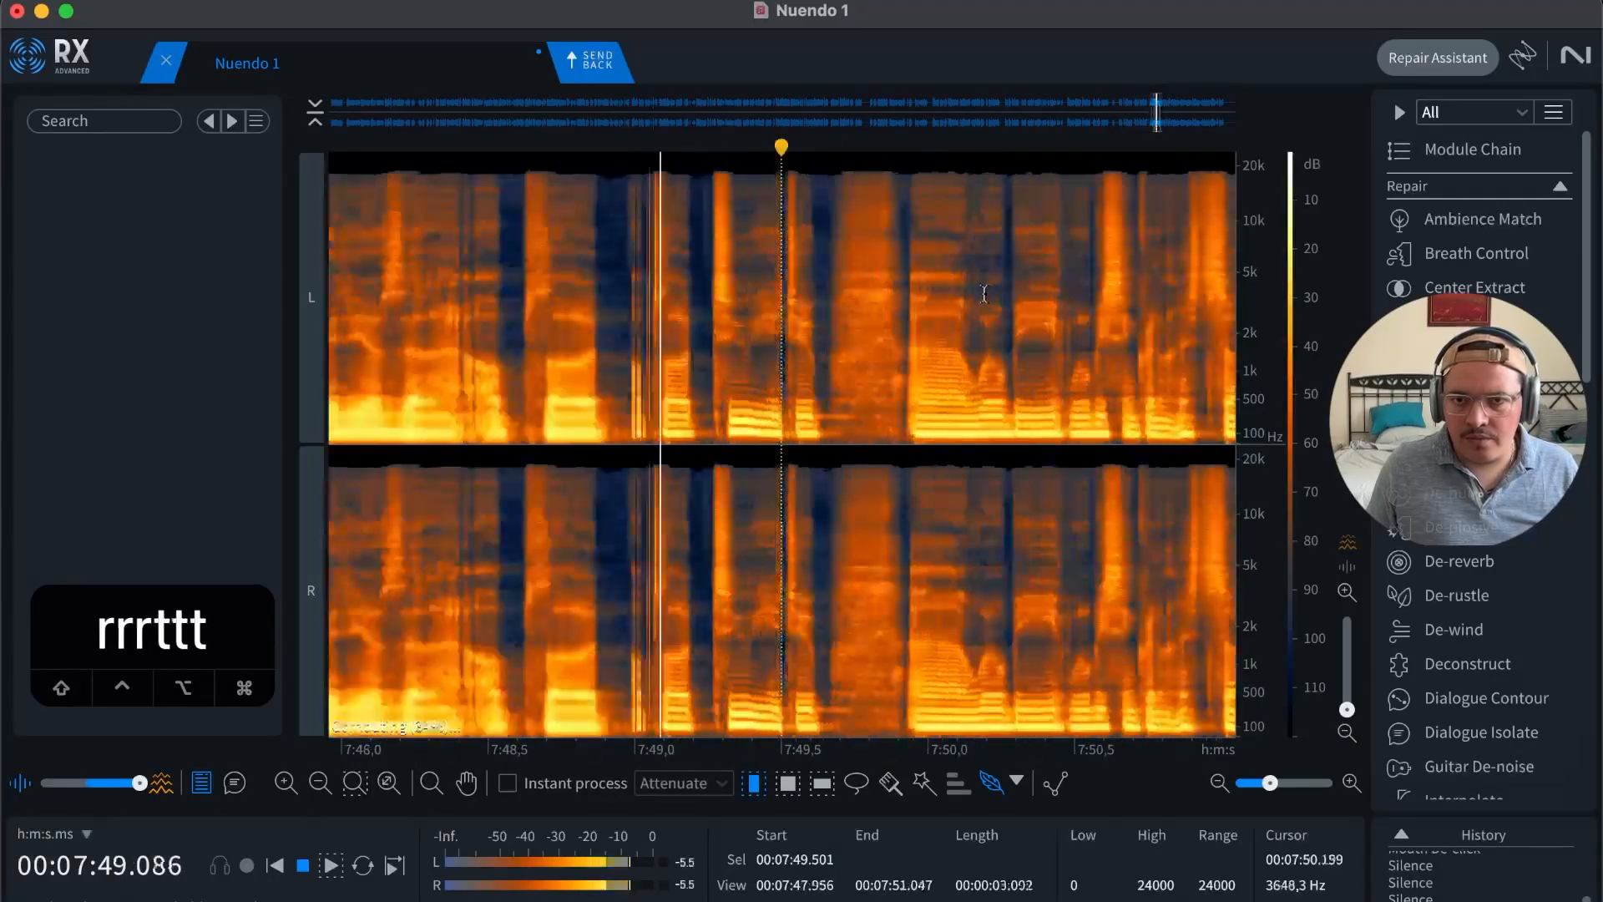
pyautogui.press('space')
pyautogui.moveTo(868, 293); pyautogui.dragTo(1034, 274)
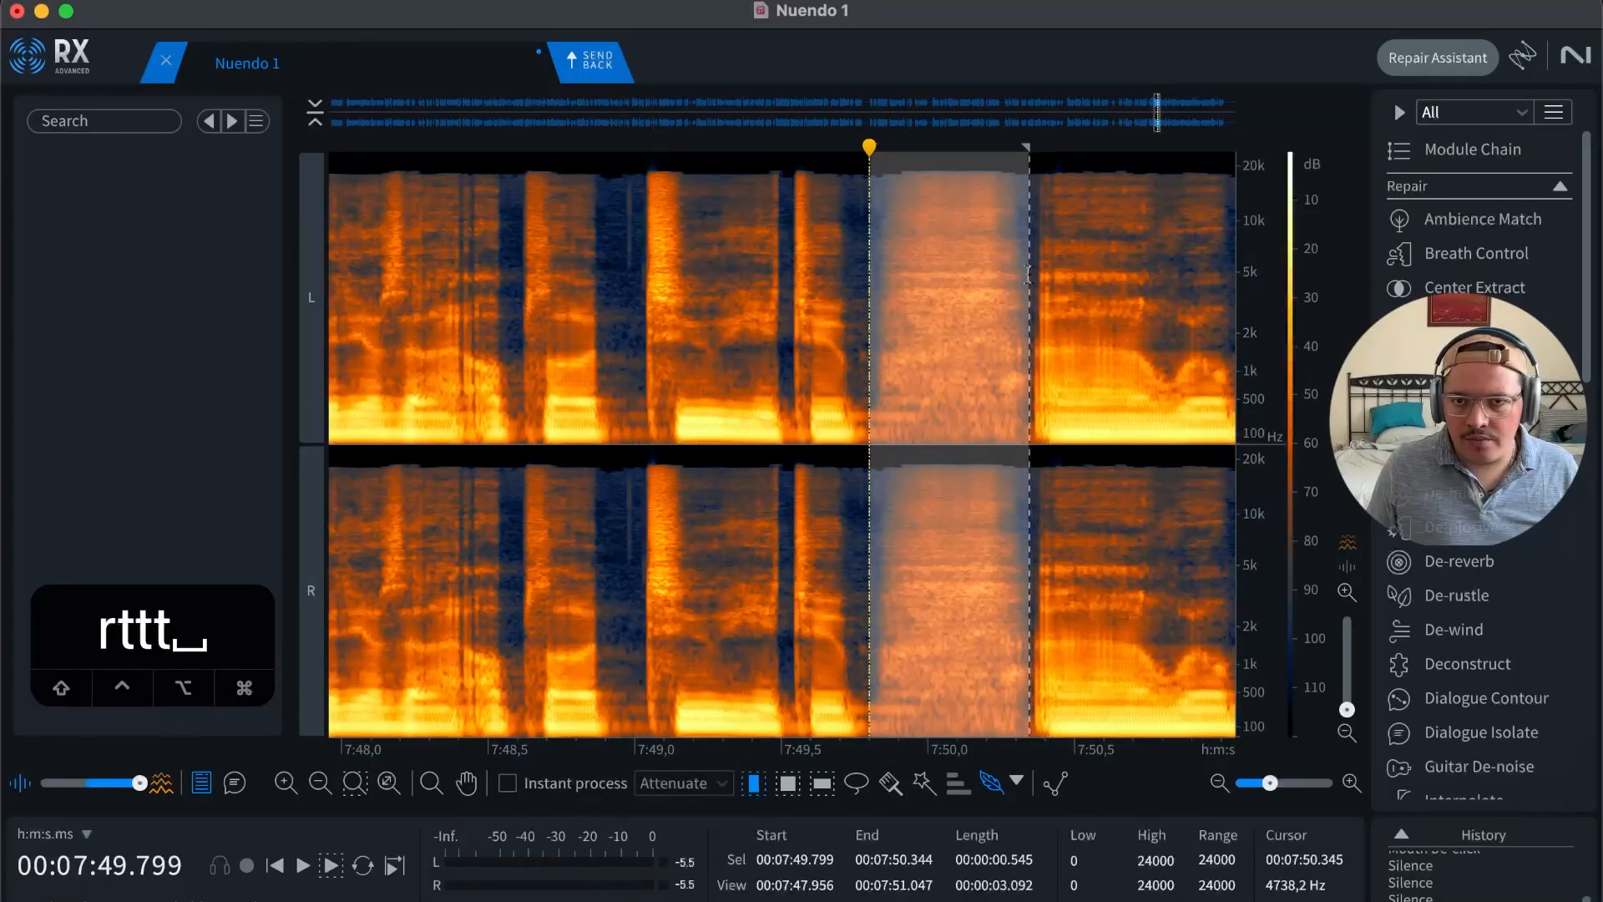
# Step: Audition the speech after the silenced breath, starting from 7:50.316, and inspect its opening words
pyautogui.click(1028, 274)
pyautogui.press('space')
pyautogui.press('r')
pyautogui.press('r')
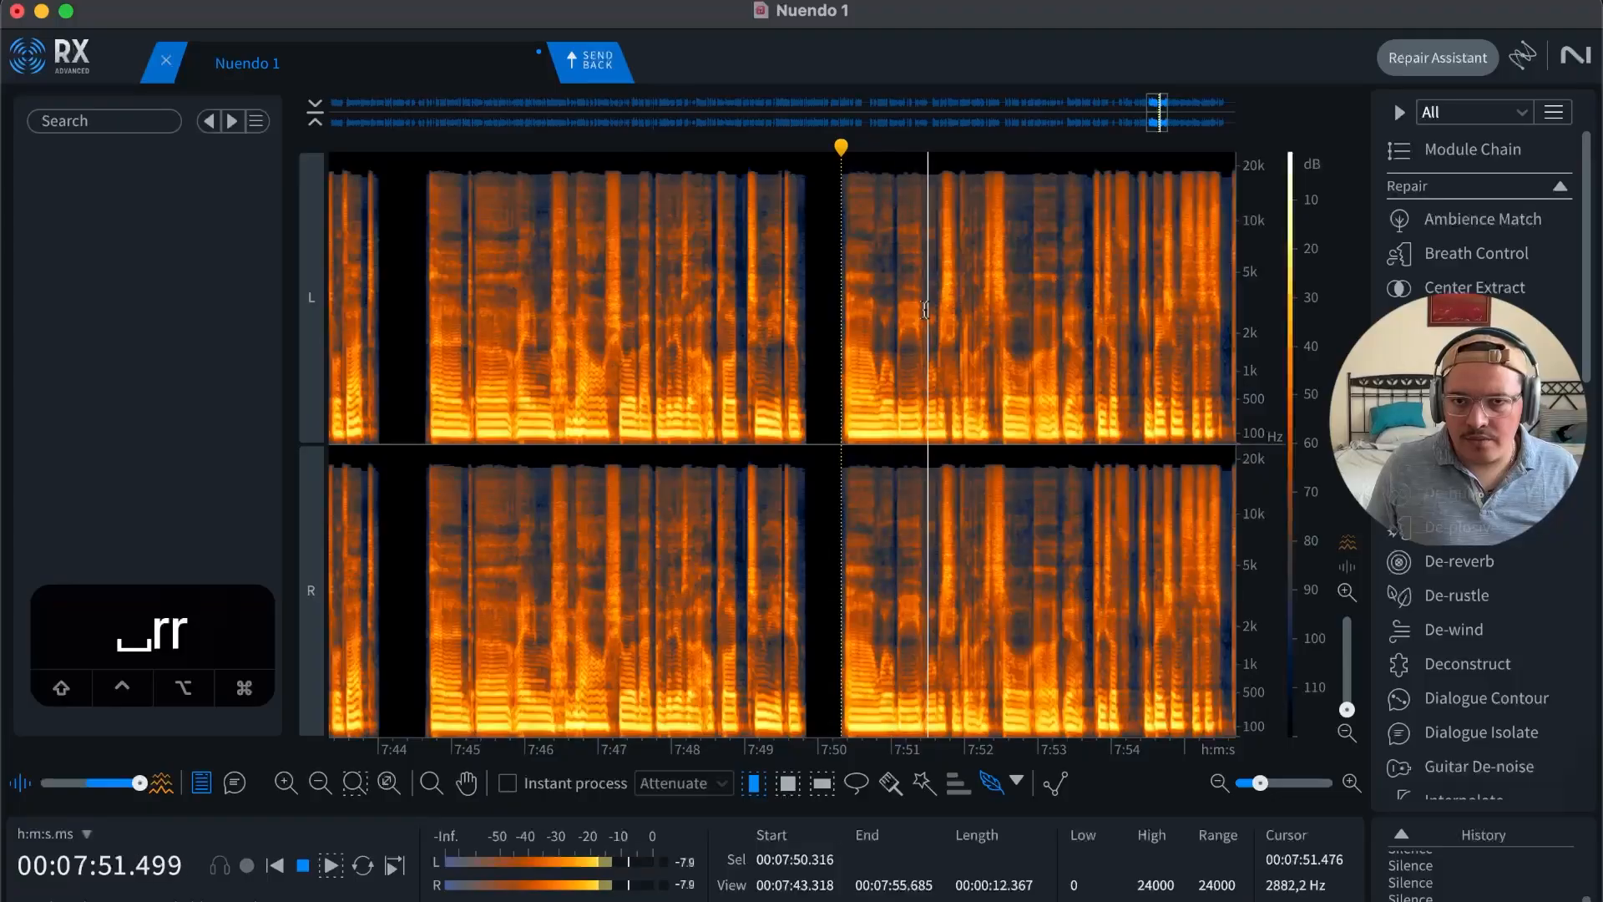
pyautogui.press('t')
pyautogui.press('t')
pyautogui.press('space')
pyautogui.press('space')
pyautogui.press('t')
pyautogui.press('r')
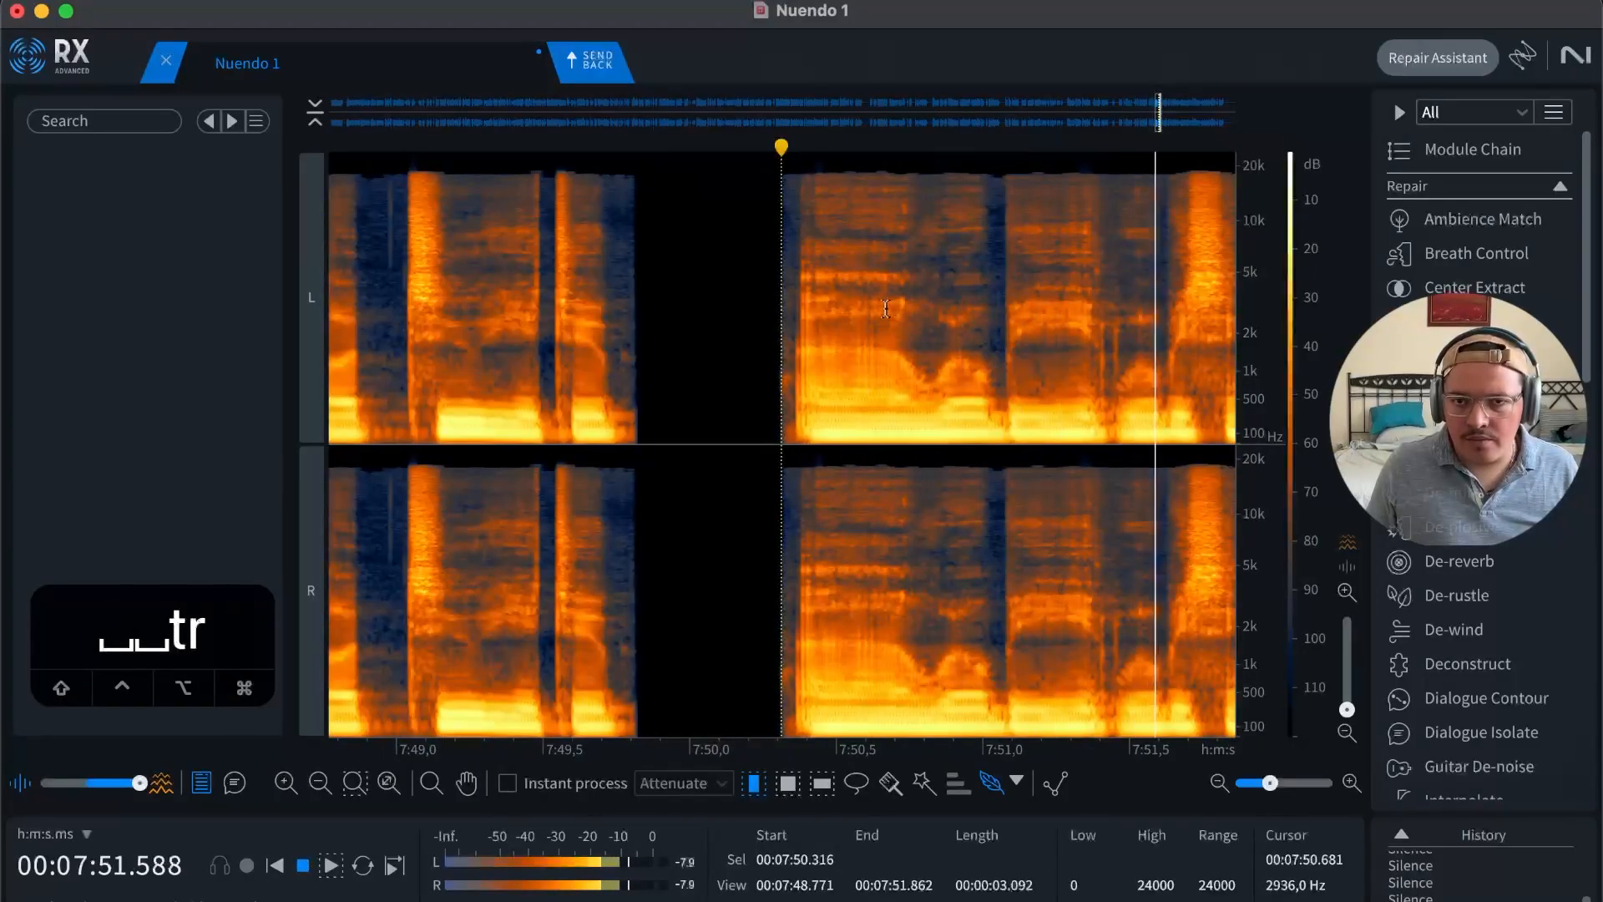
# Step: Silence the discarded speech at the start of the phrase, from 7:50.206 to 7:51.445
pyautogui.press('space')
pyautogui.press('r')
pyautogui.press('space')
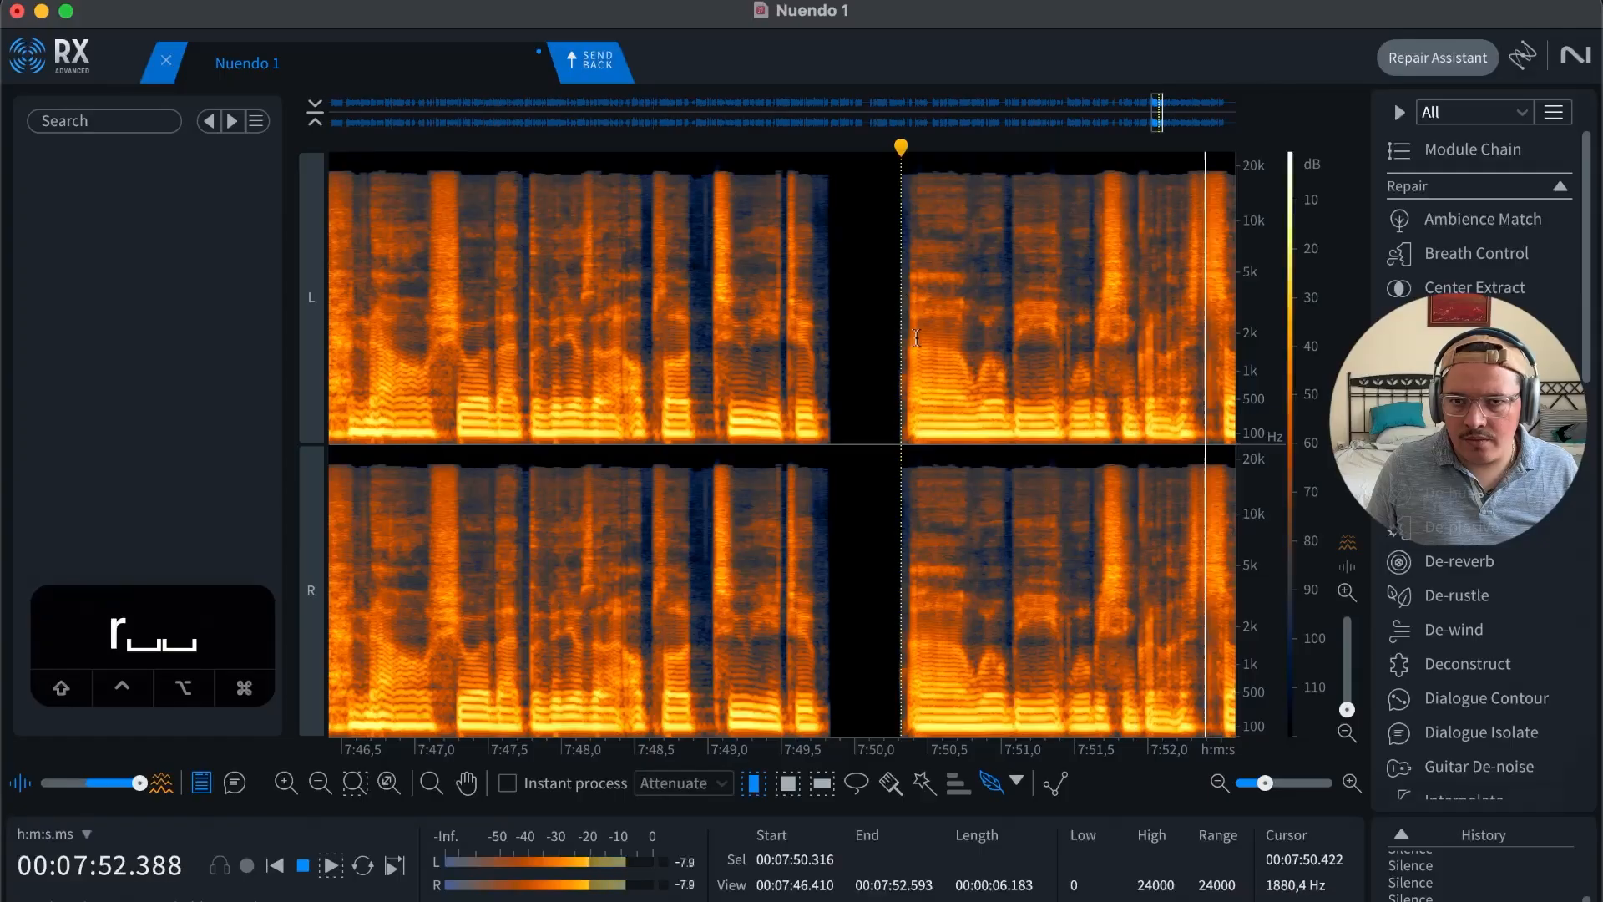
pyautogui.press('space')
pyautogui.moveTo(885, 326); pyautogui.dragTo(1069, 312)
pyautogui.press('BackSpace')
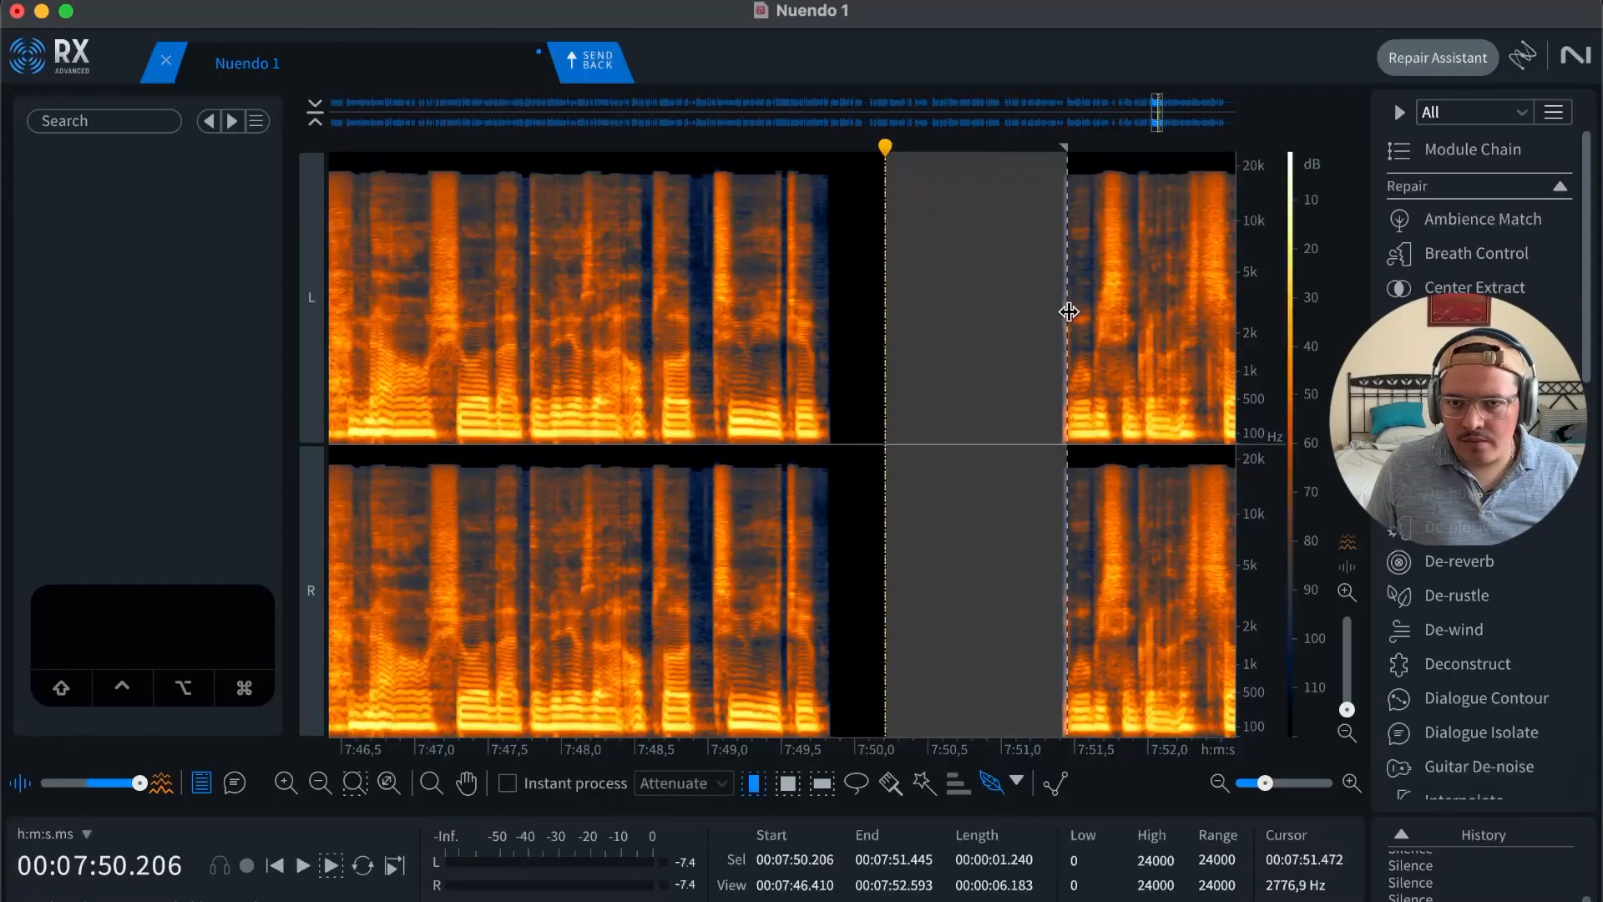
# Step: Audition the speech after the silenced passage, starting from 7:50.922
pyautogui.click(990, 312)
pyautogui.press('space')
pyautogui.press('t')
pyautogui.press('r')
pyautogui.press('r')
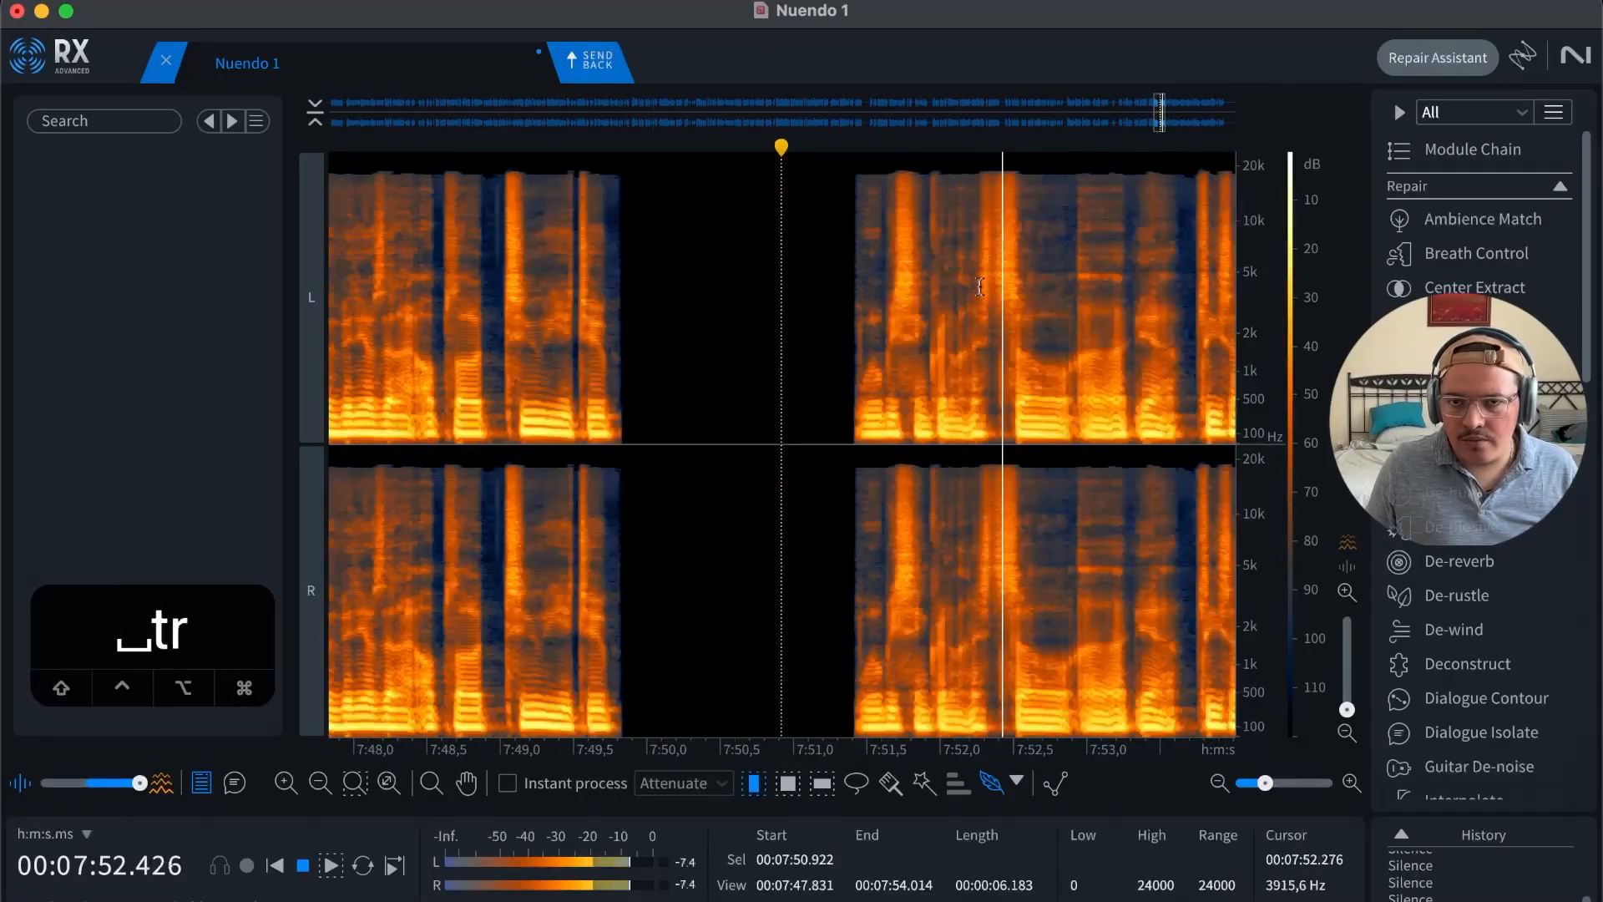
pyautogui.click(1064, 302)
pyautogui.press('space')
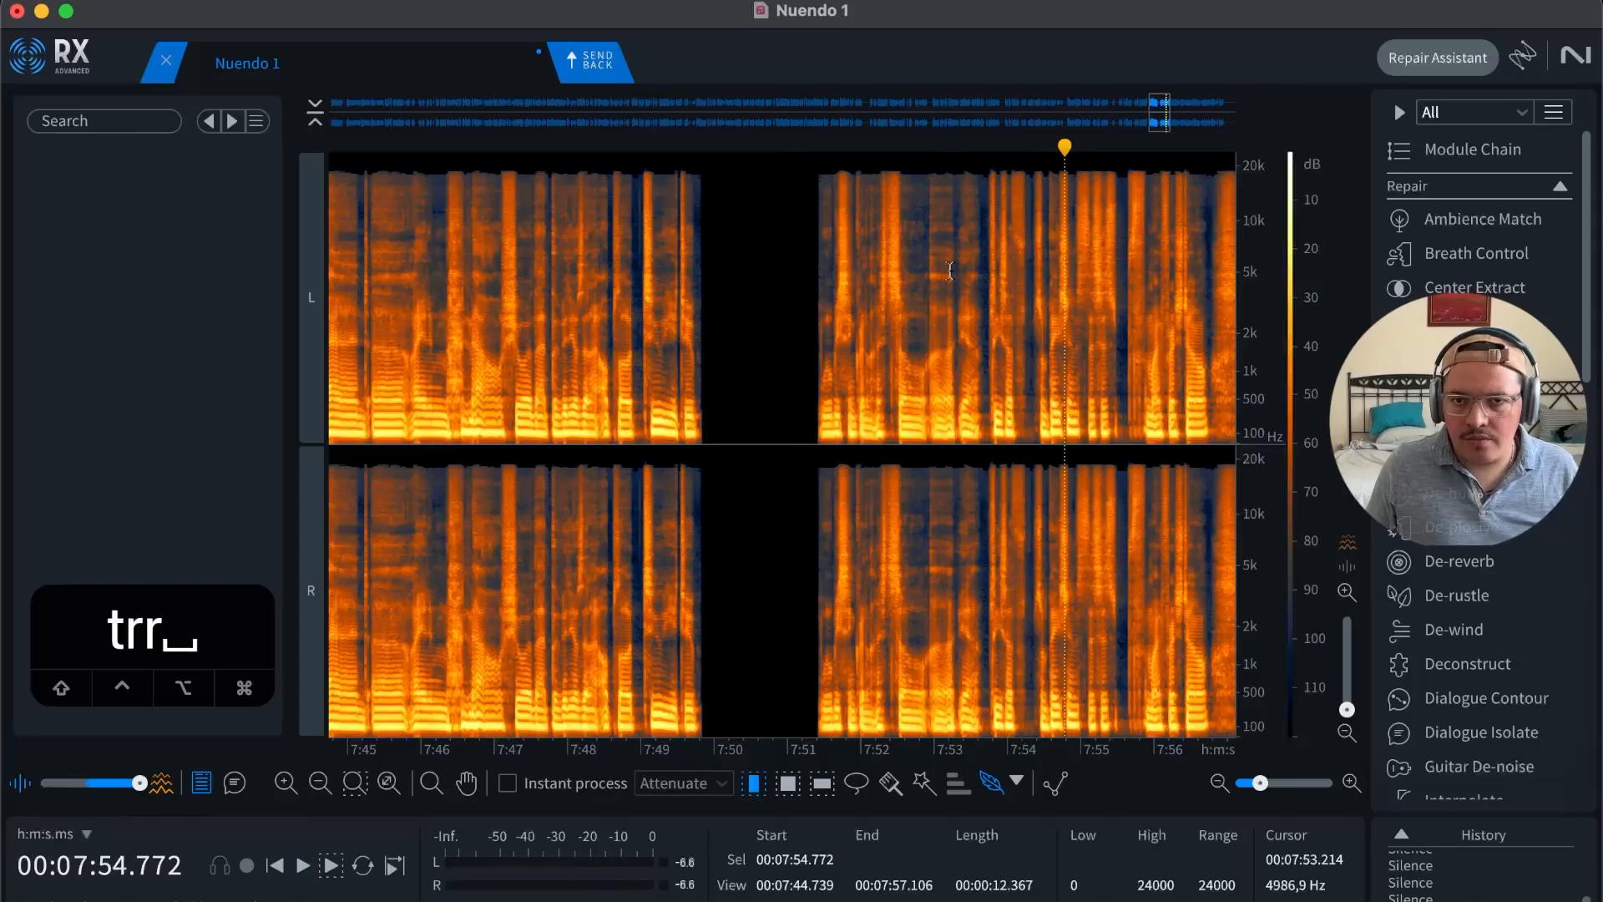
# Step: Inspect the words around 7:53 and audition them starting from 7:52.500
pyautogui.click(954, 267)
pyautogui.press('t')
pyautogui.press('t')
pyautogui.press('t')
pyautogui.press('space')
pyautogui.press('r')
pyautogui.press('space')
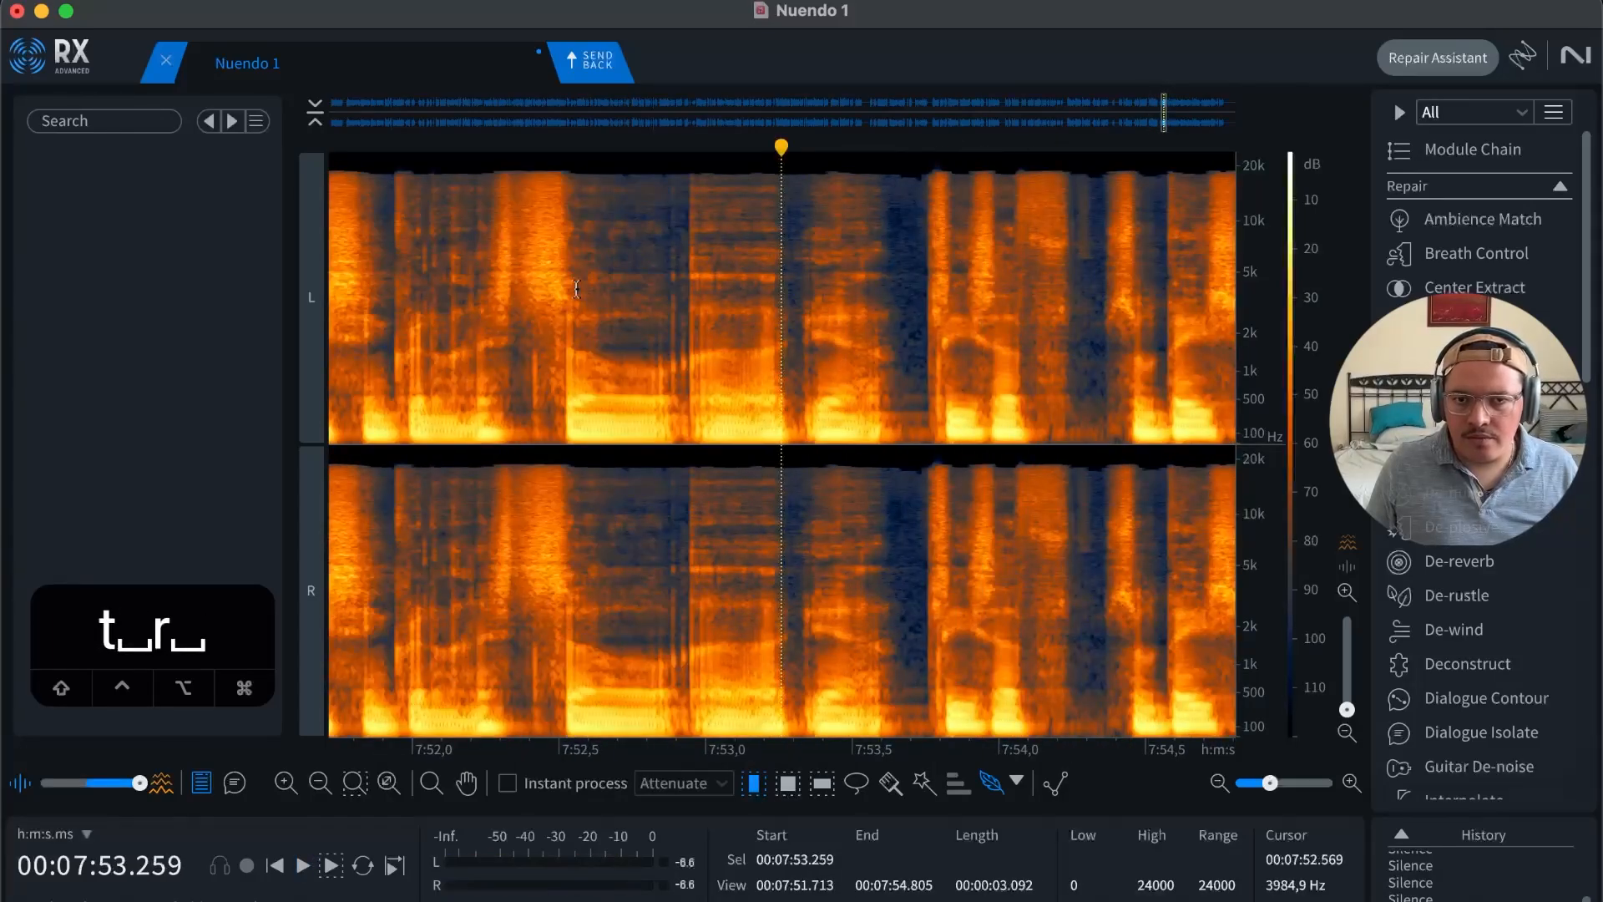
pyautogui.click(558, 280)
pyautogui.press('space')
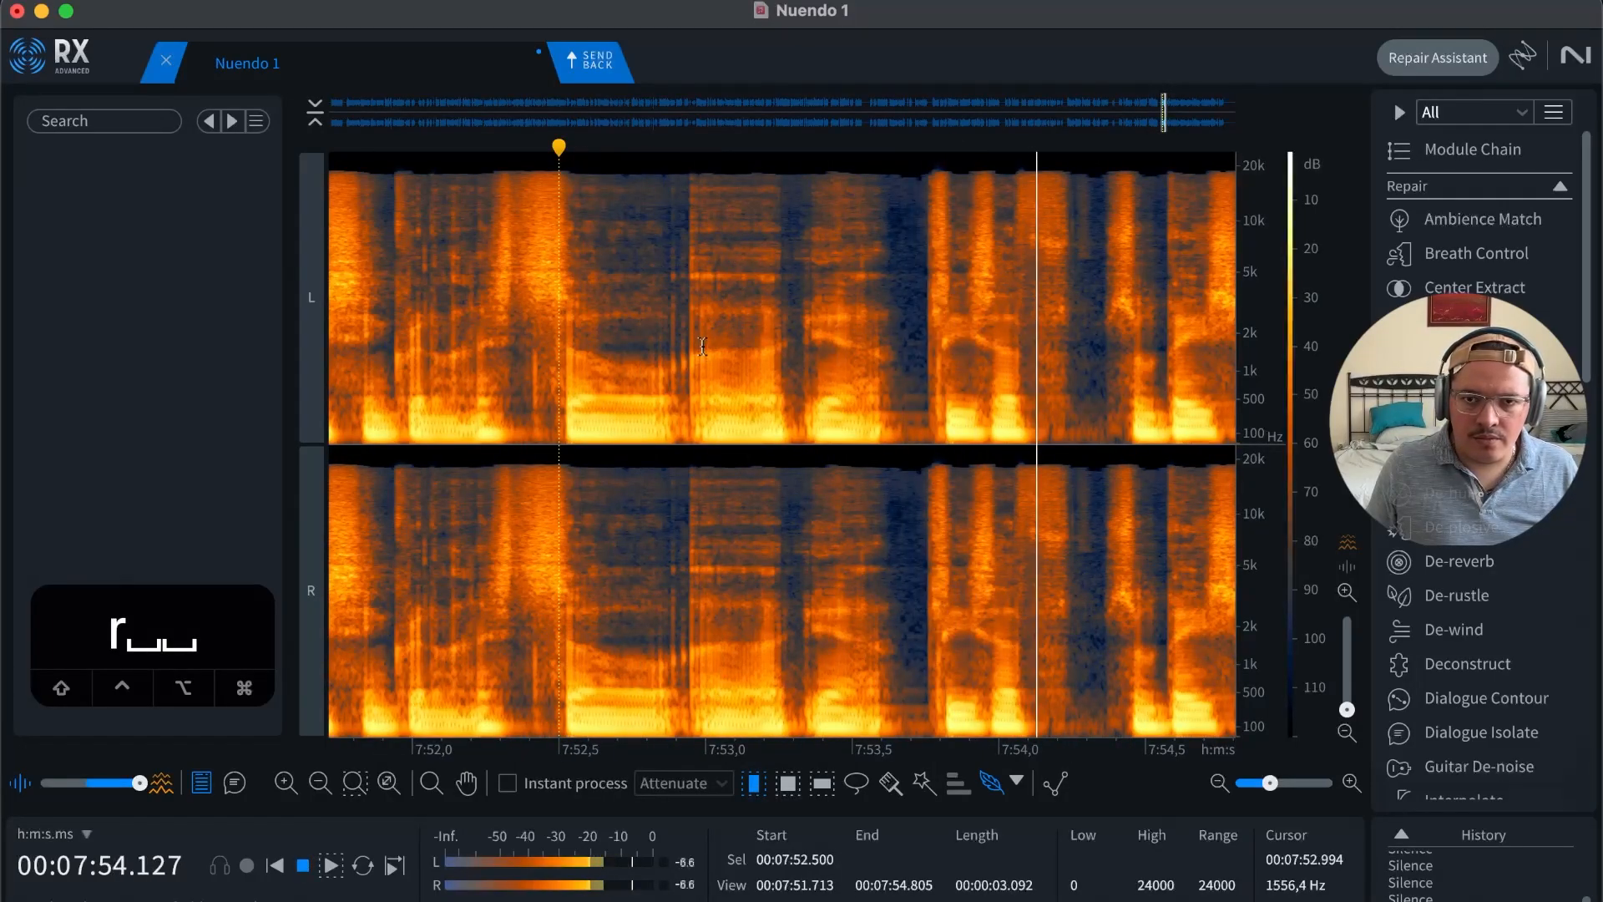
# Step: Silence the discarded passage from 7:52.913 to 7:53.733 and audition the transition starting from 7:52.284
pyautogui.press('space')
pyautogui.moveTo(682, 364); pyautogui.dragTo(920, 316)
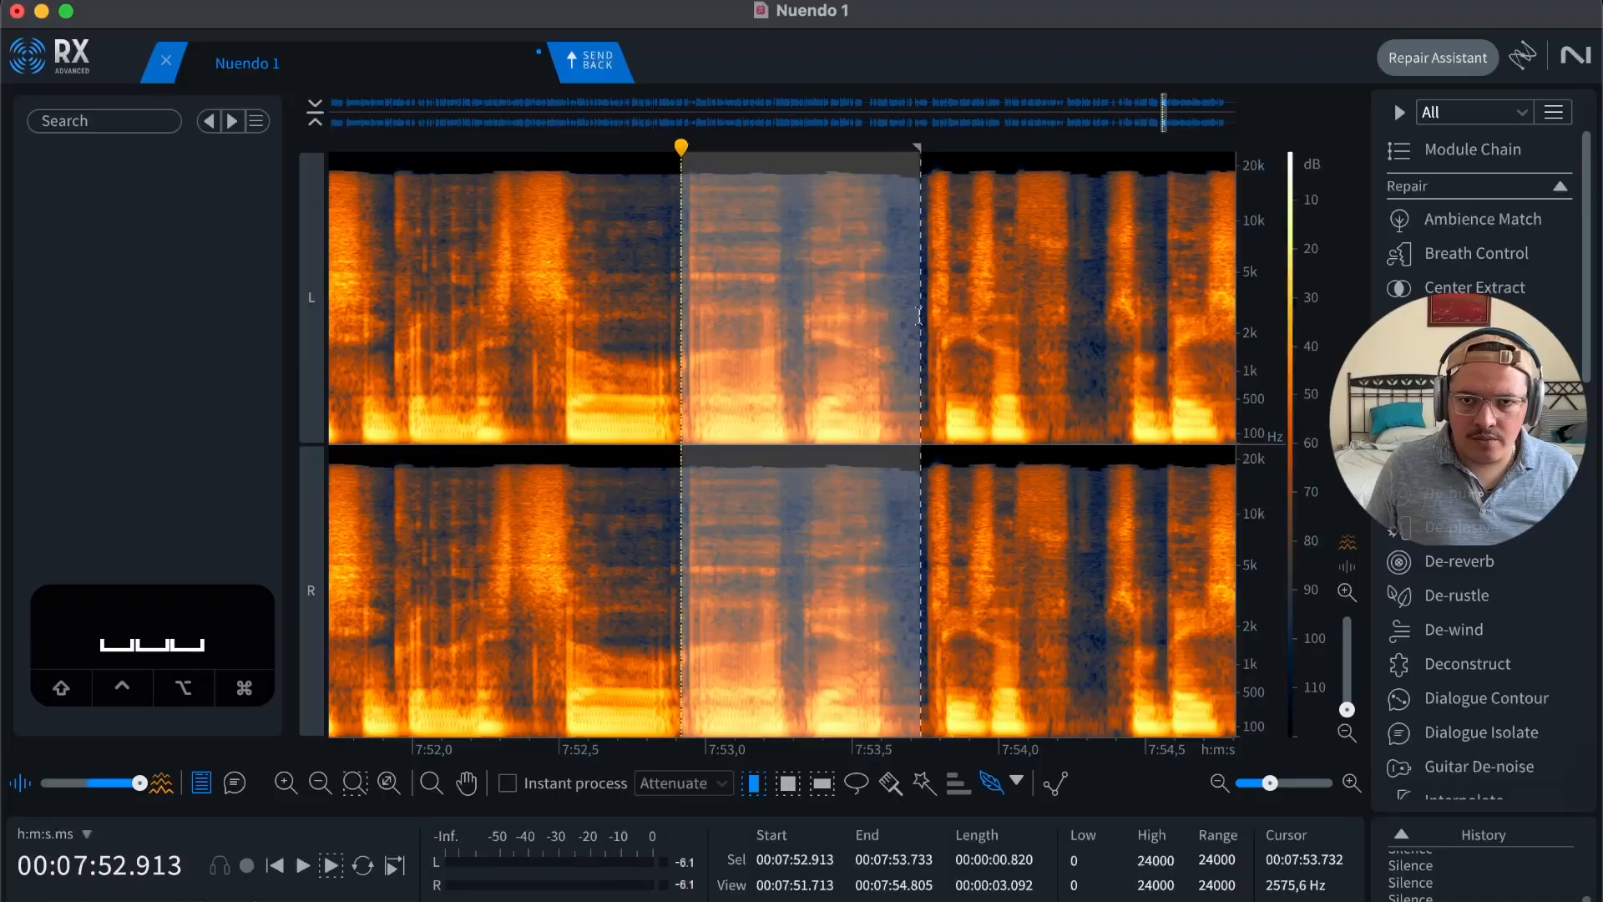
pyautogui.press('Delete')
pyautogui.press('space')
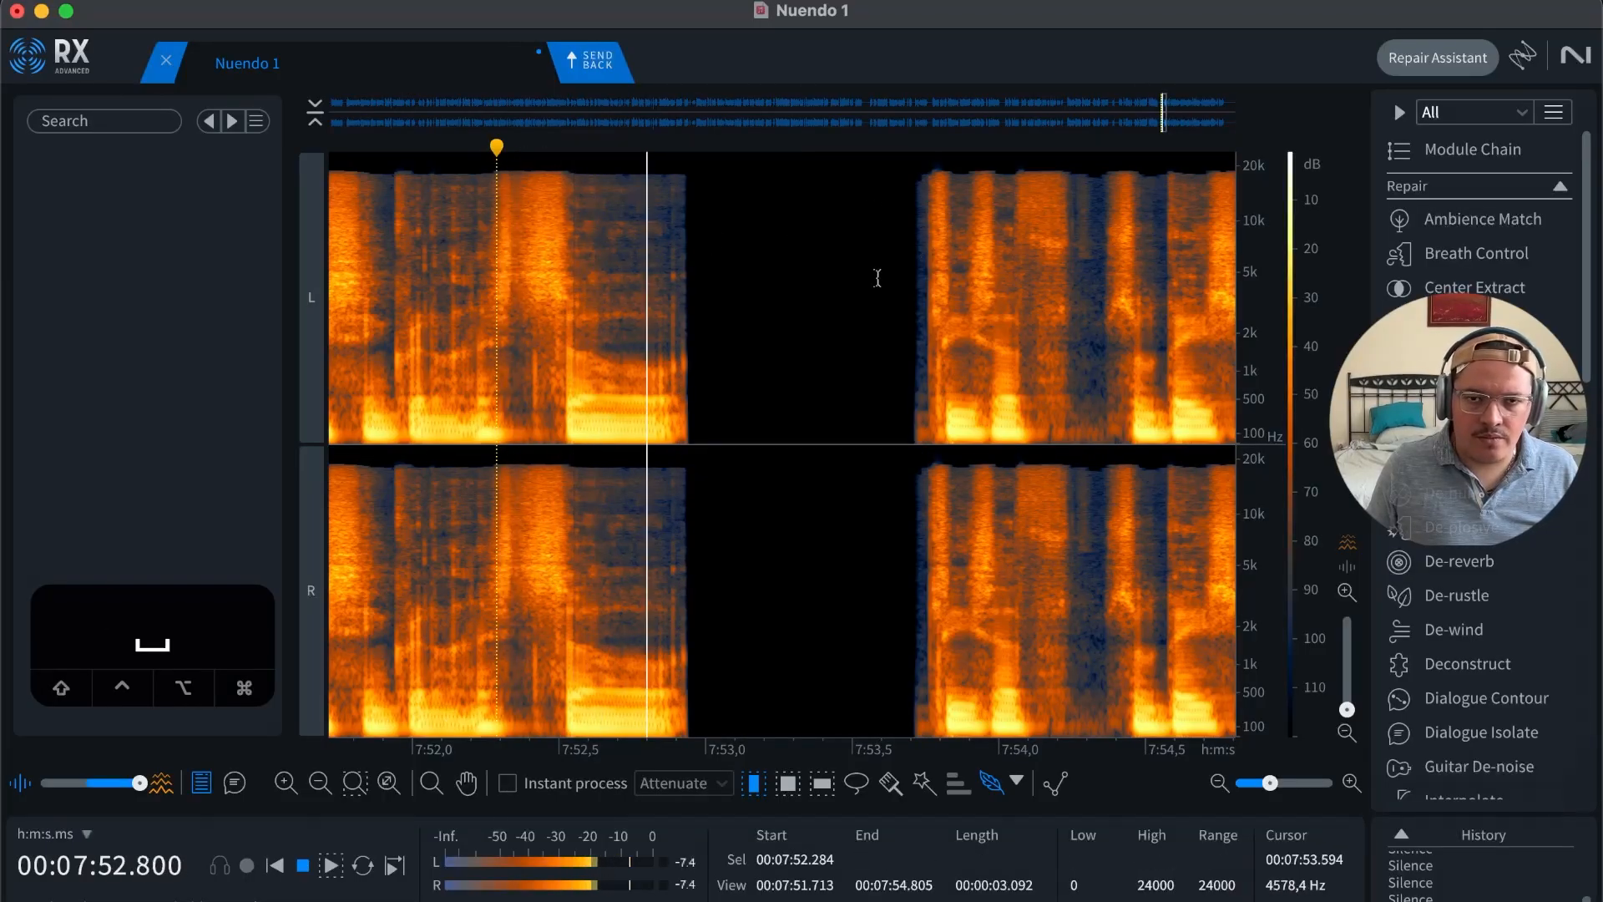
# Step: Silence the breath between words from about 7:56.8 to 7:57.4
pyautogui.press('r')
pyautogui.press('r')
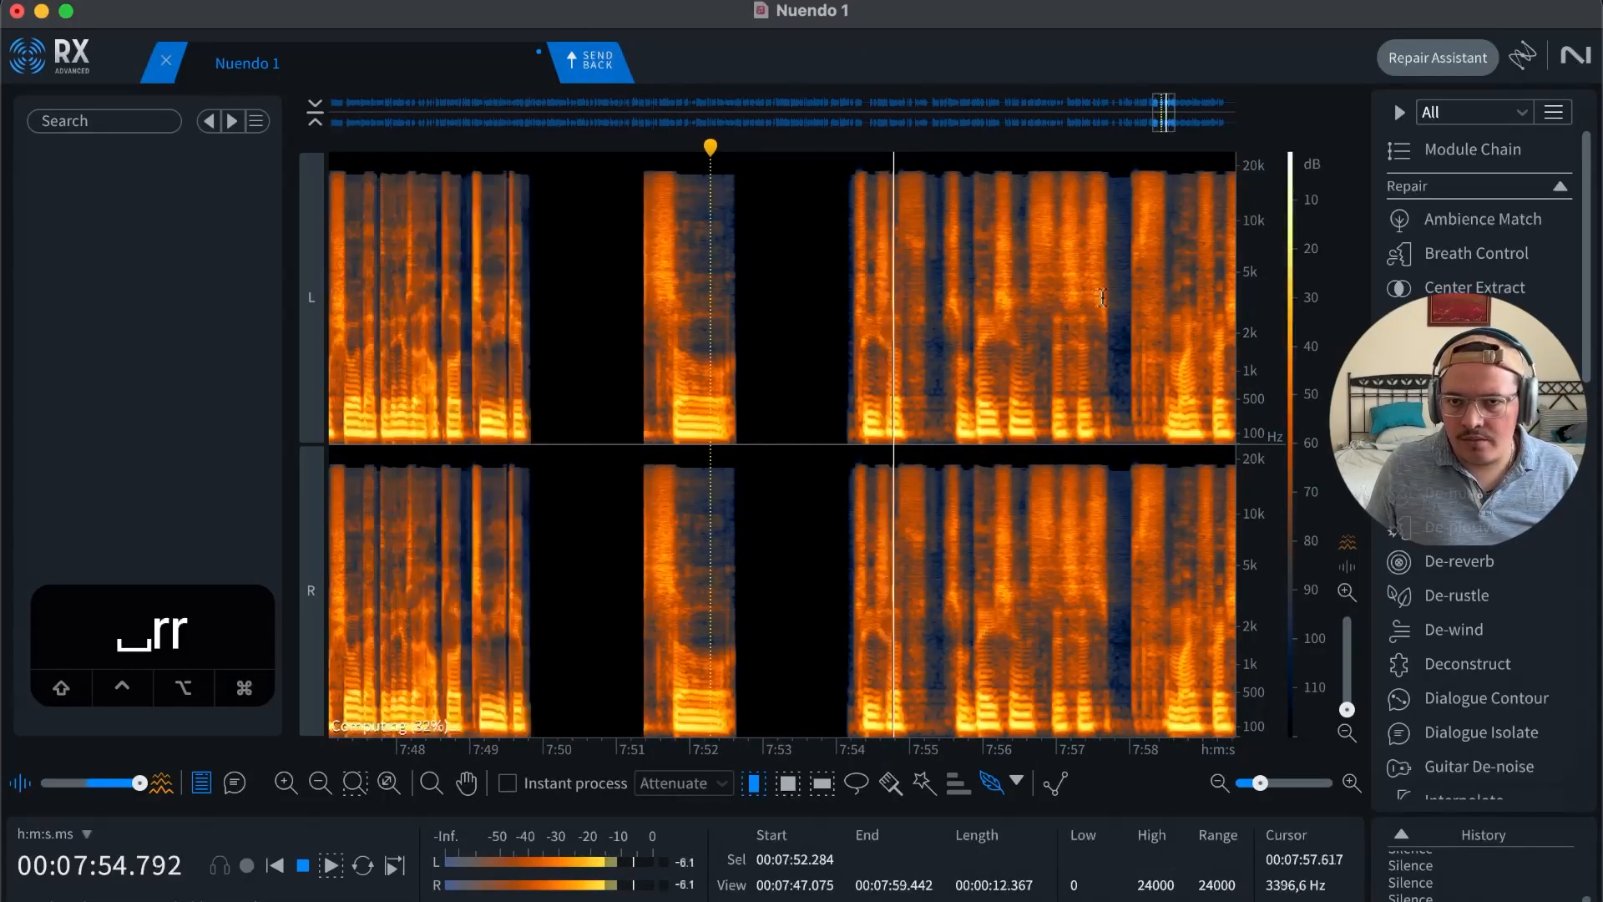
pyautogui.press('t')
pyautogui.press('t')
pyautogui.press('t')
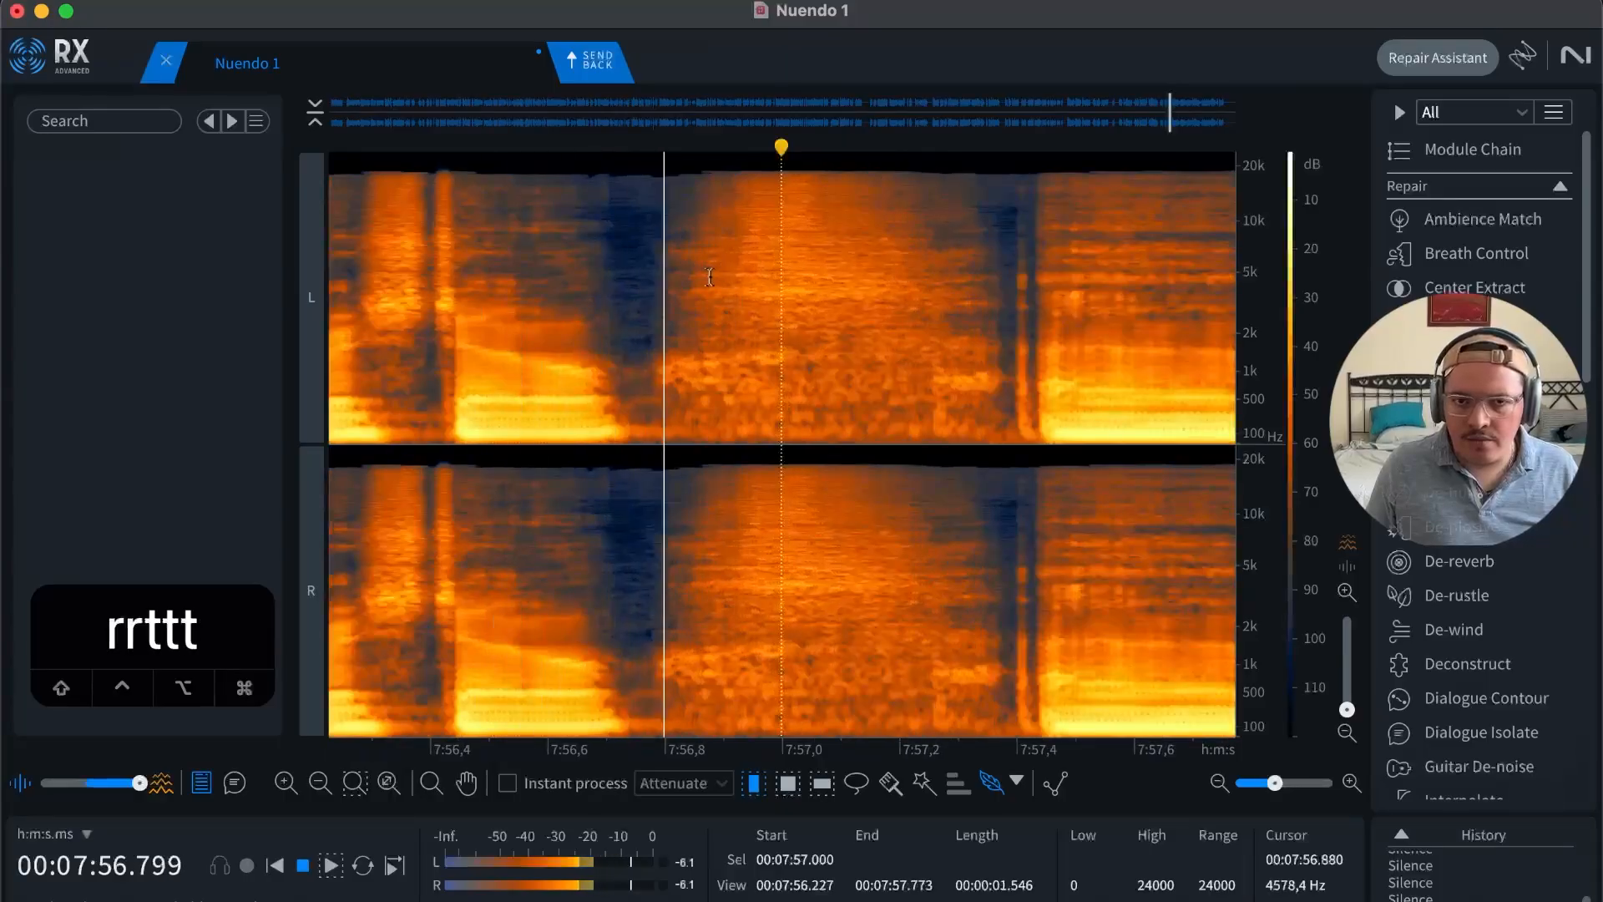
pyautogui.press('space')
pyautogui.moveTo(649, 267); pyautogui.dragTo(1017, 267)
pyautogui.press('Delete')
# Step: Audition the speech following the silenced breath, starting from 7:57.291
pyautogui.click(953, 273)
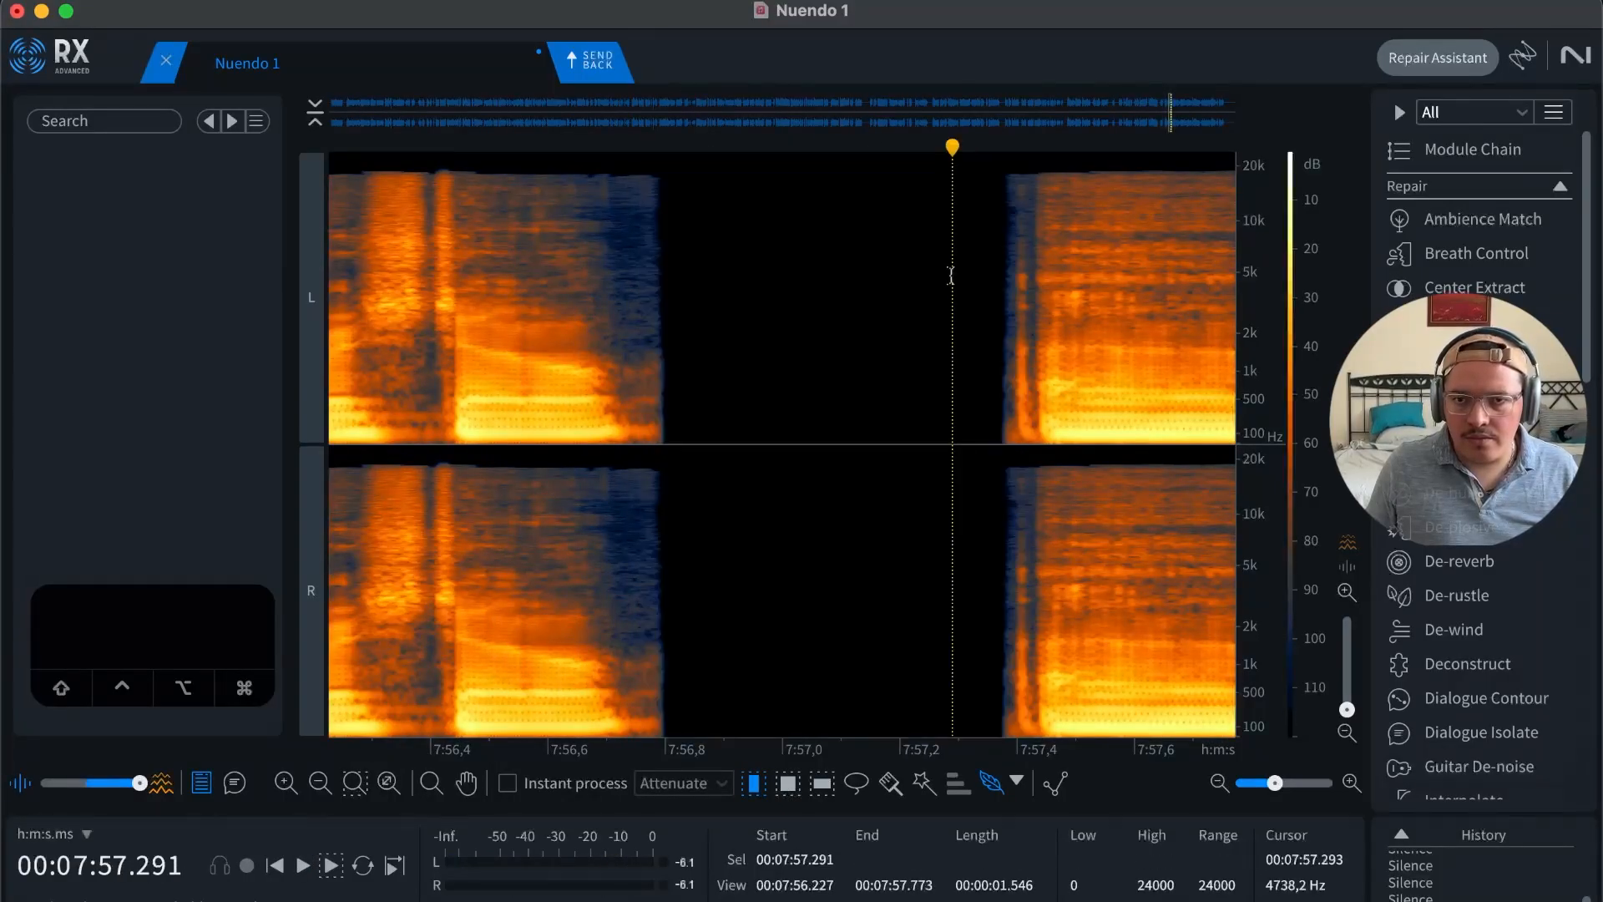
pyautogui.press('r')
pyautogui.press('space')
pyautogui.press('r')
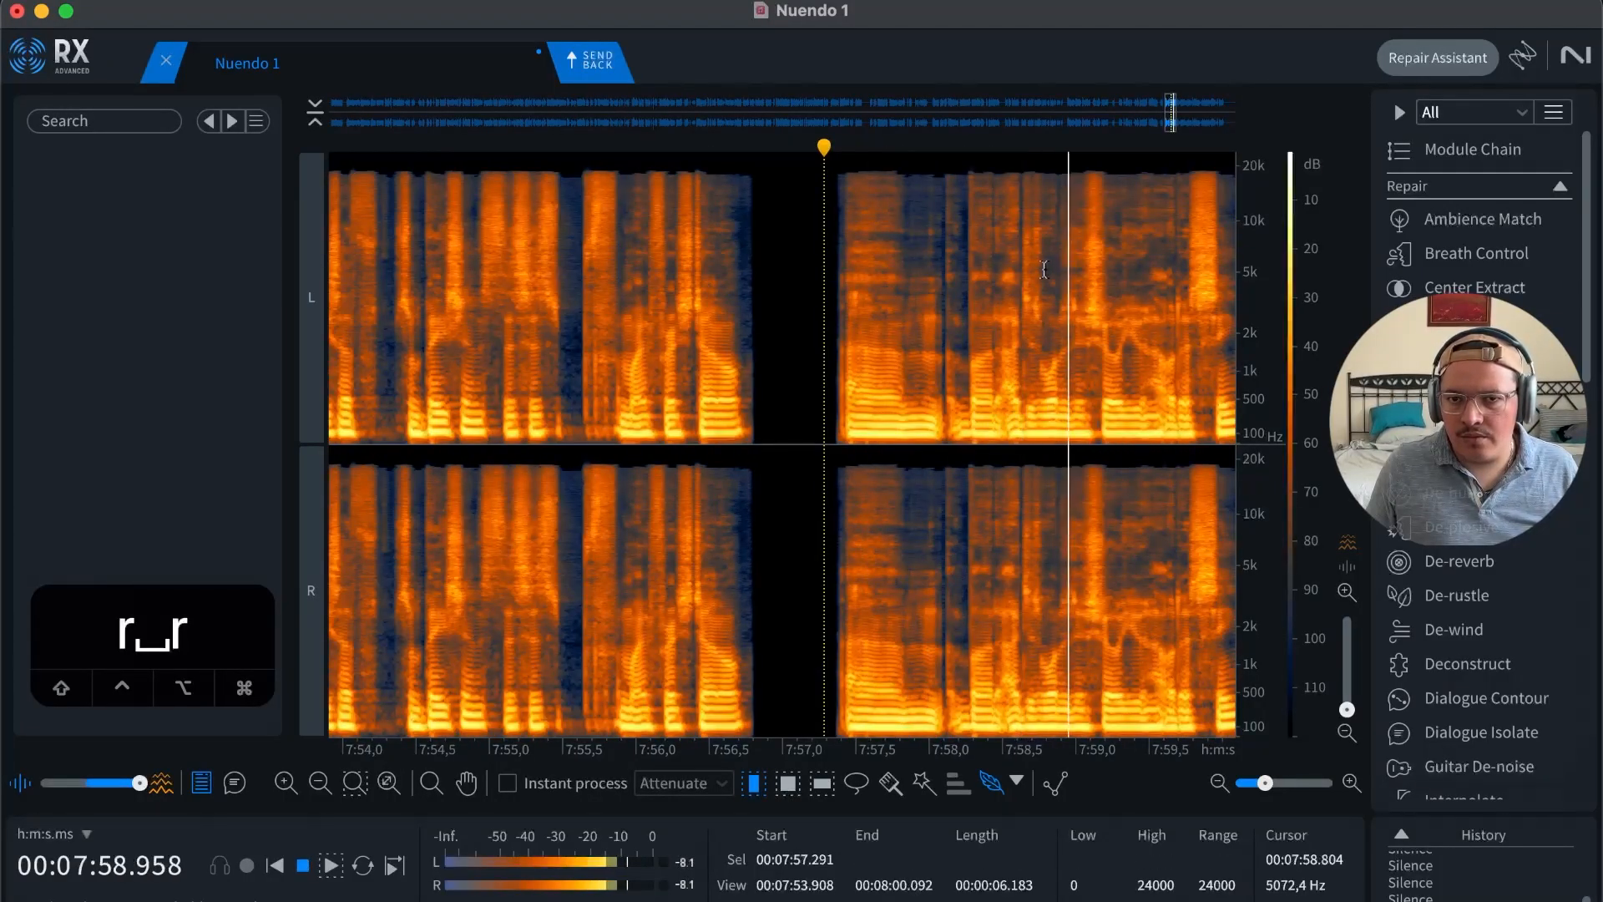
pyautogui.press('space')
pyautogui.press('t')
pyautogui.press('t')
pyautogui.press('t')
pyautogui.press('r')
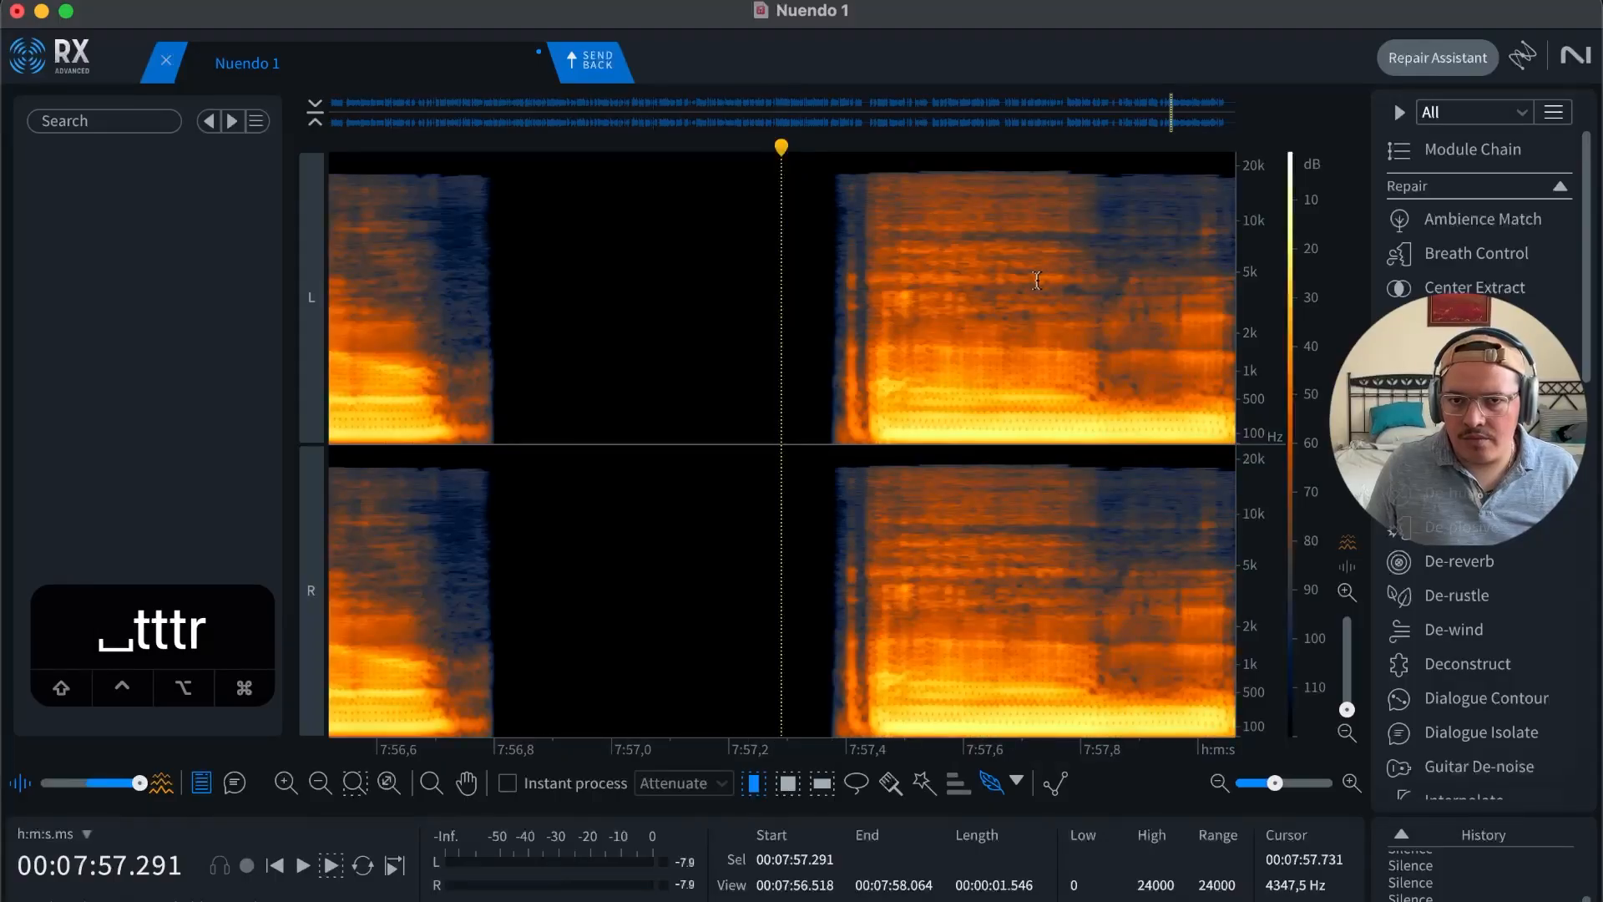
pyautogui.press('r')
pyautogui.press('space')
pyautogui.press('r')
pyautogui.press('r')
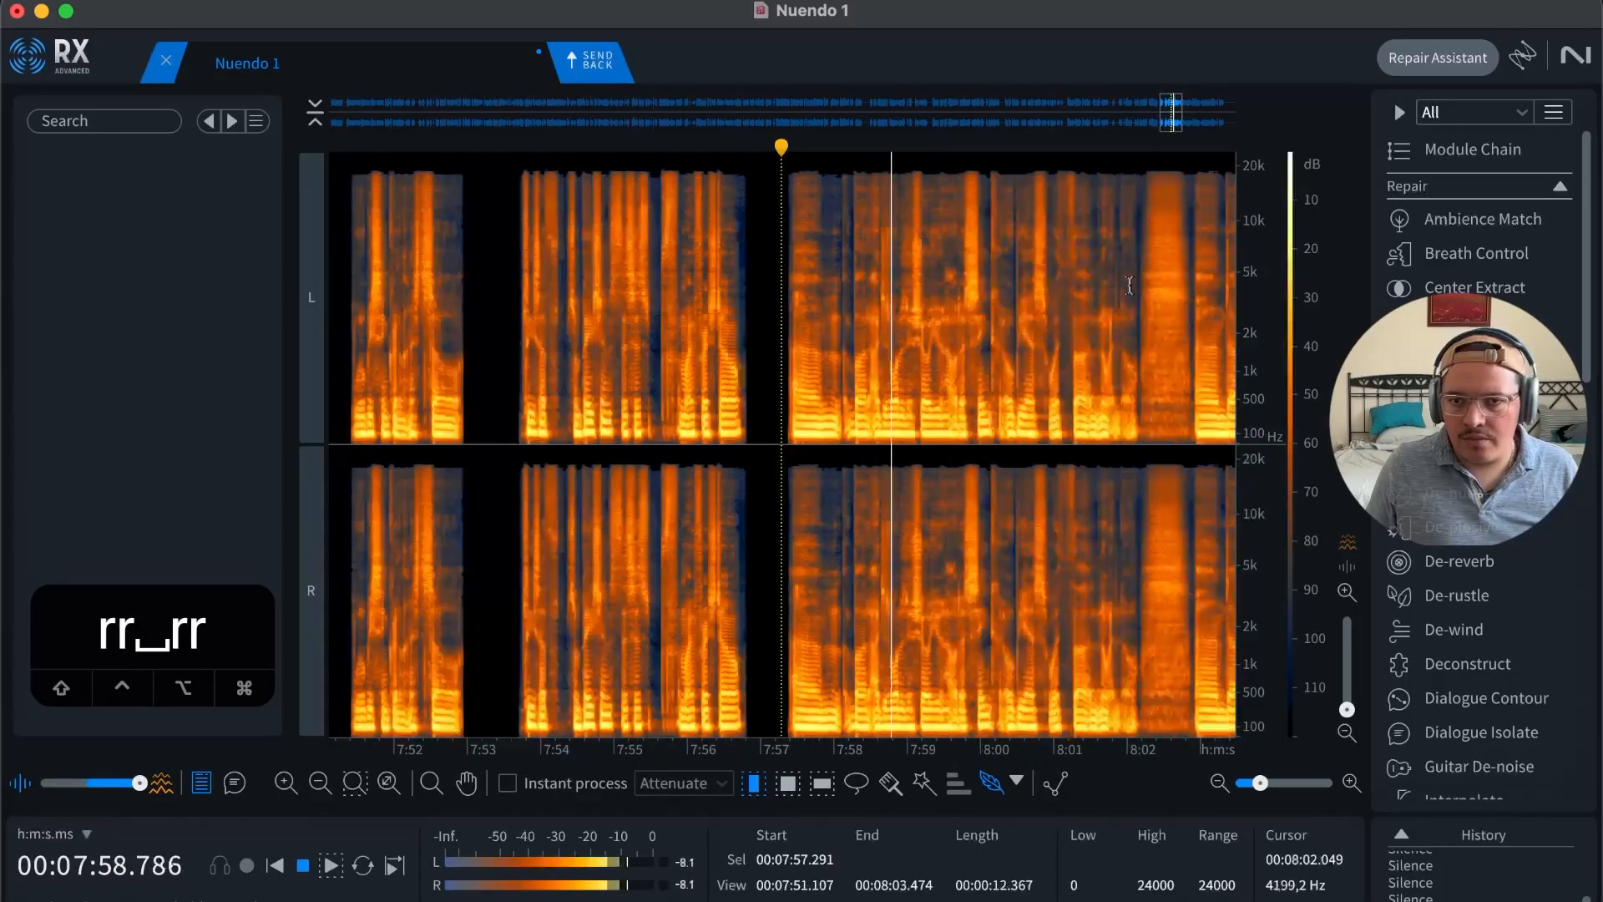
# Step: Silence the breath between phrases from 8:02.150 to 8:02.922
pyautogui.click(1162, 288)
pyautogui.press('t')
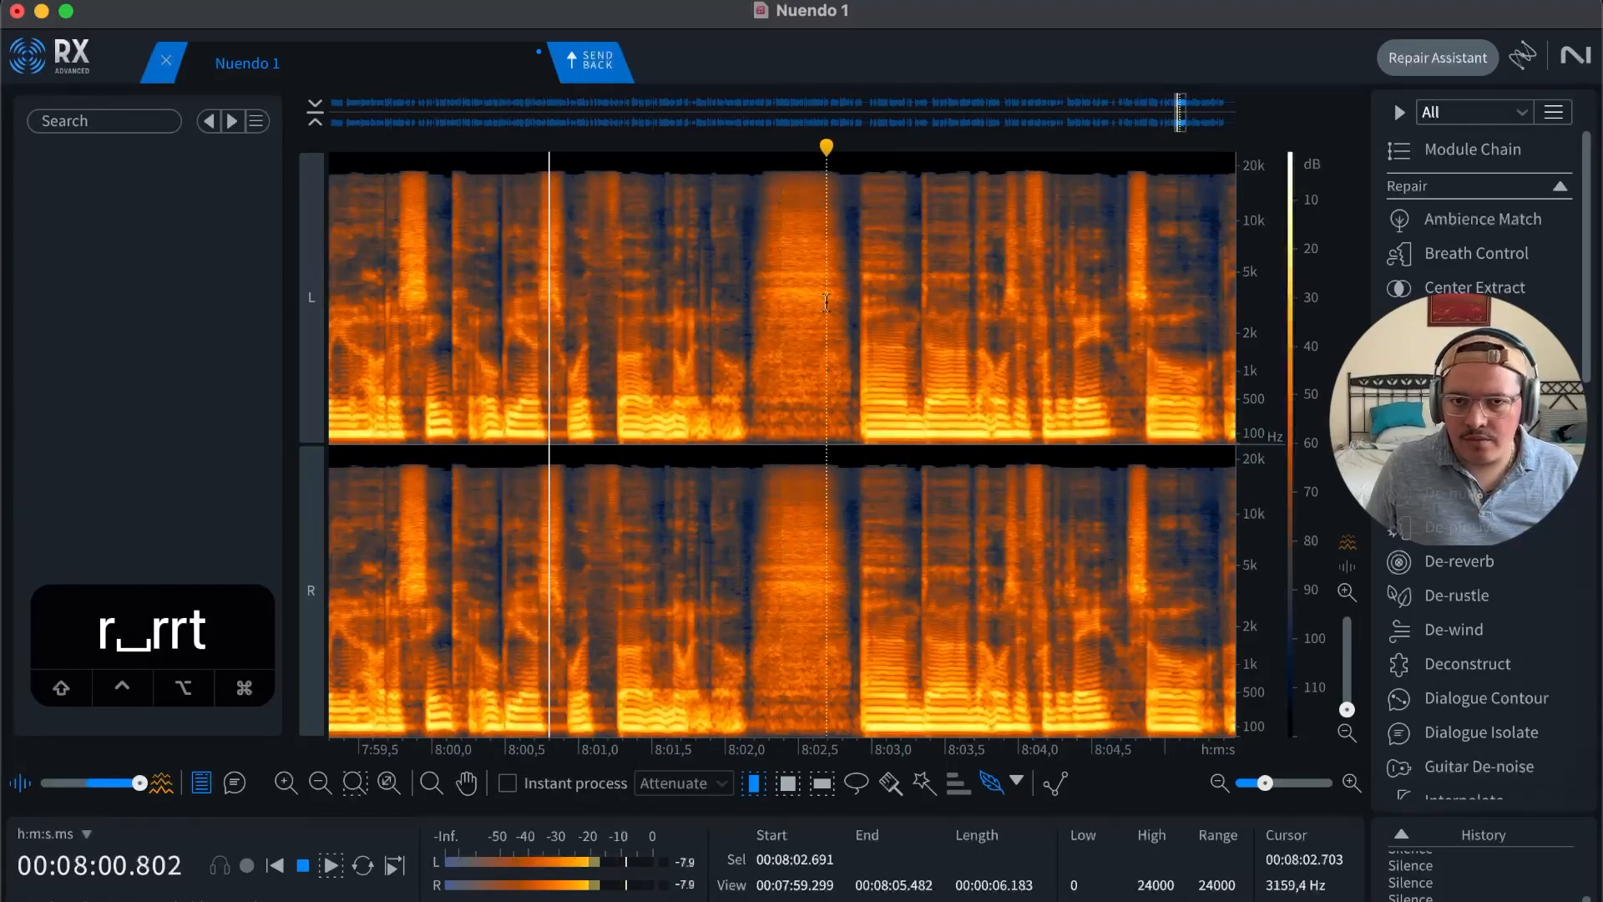
pyautogui.press('t')
pyautogui.press('r')
pyautogui.press('space')
pyautogui.press('t')
pyautogui.press('t')
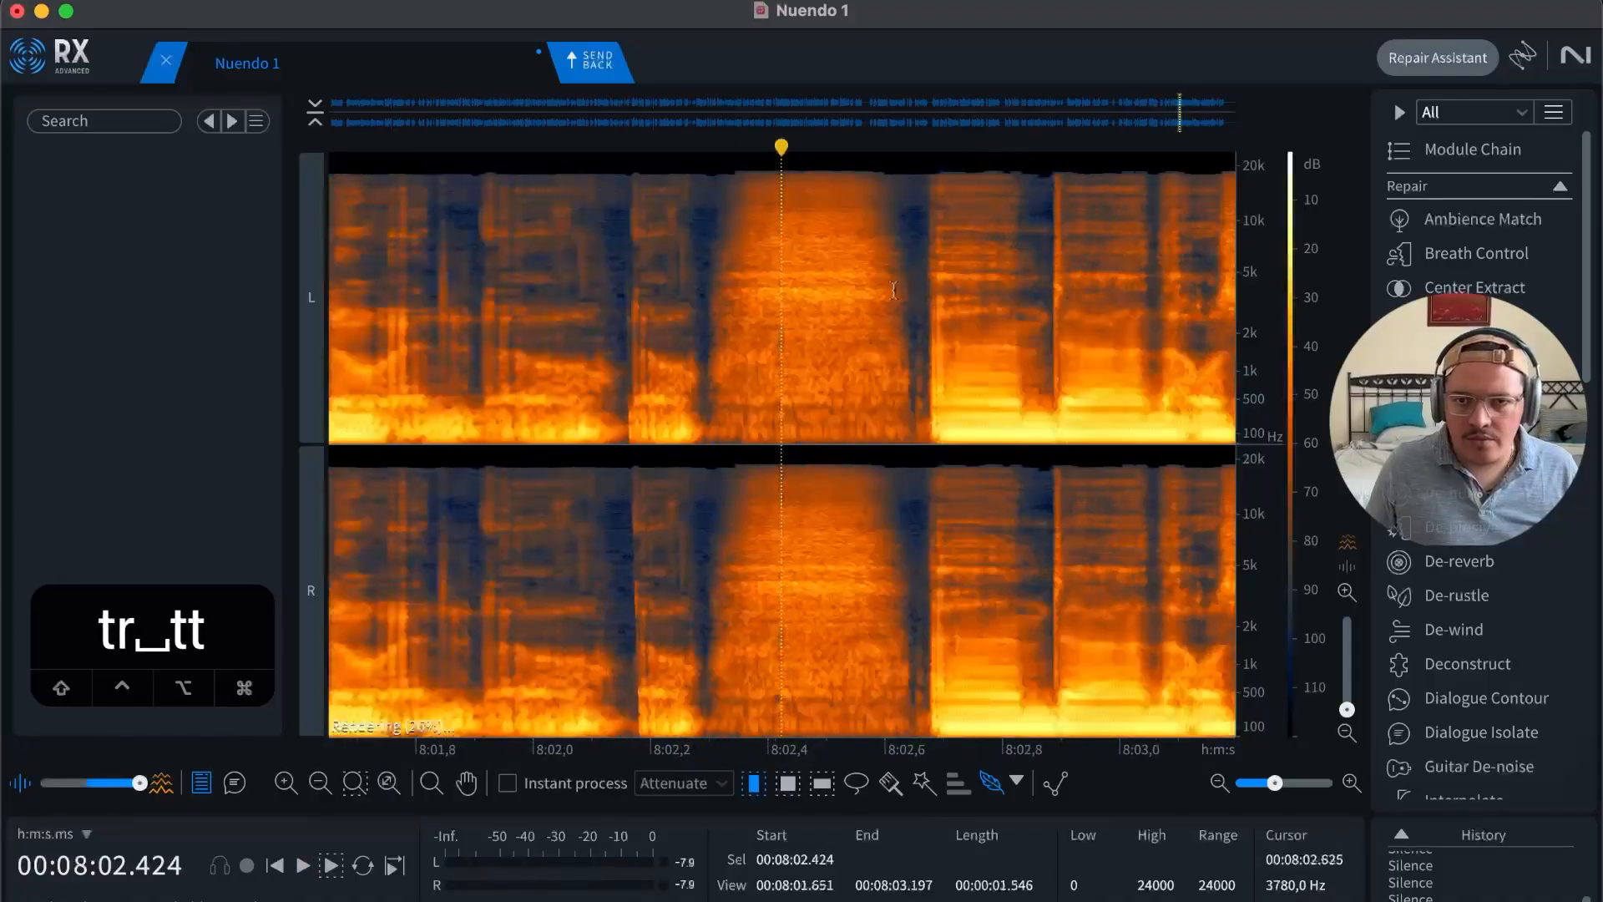
pyautogui.click(801, 299)
pyautogui.moveTo(621, 299); pyautogui.dragTo(1074, 267)
pyautogui.press('Delete')
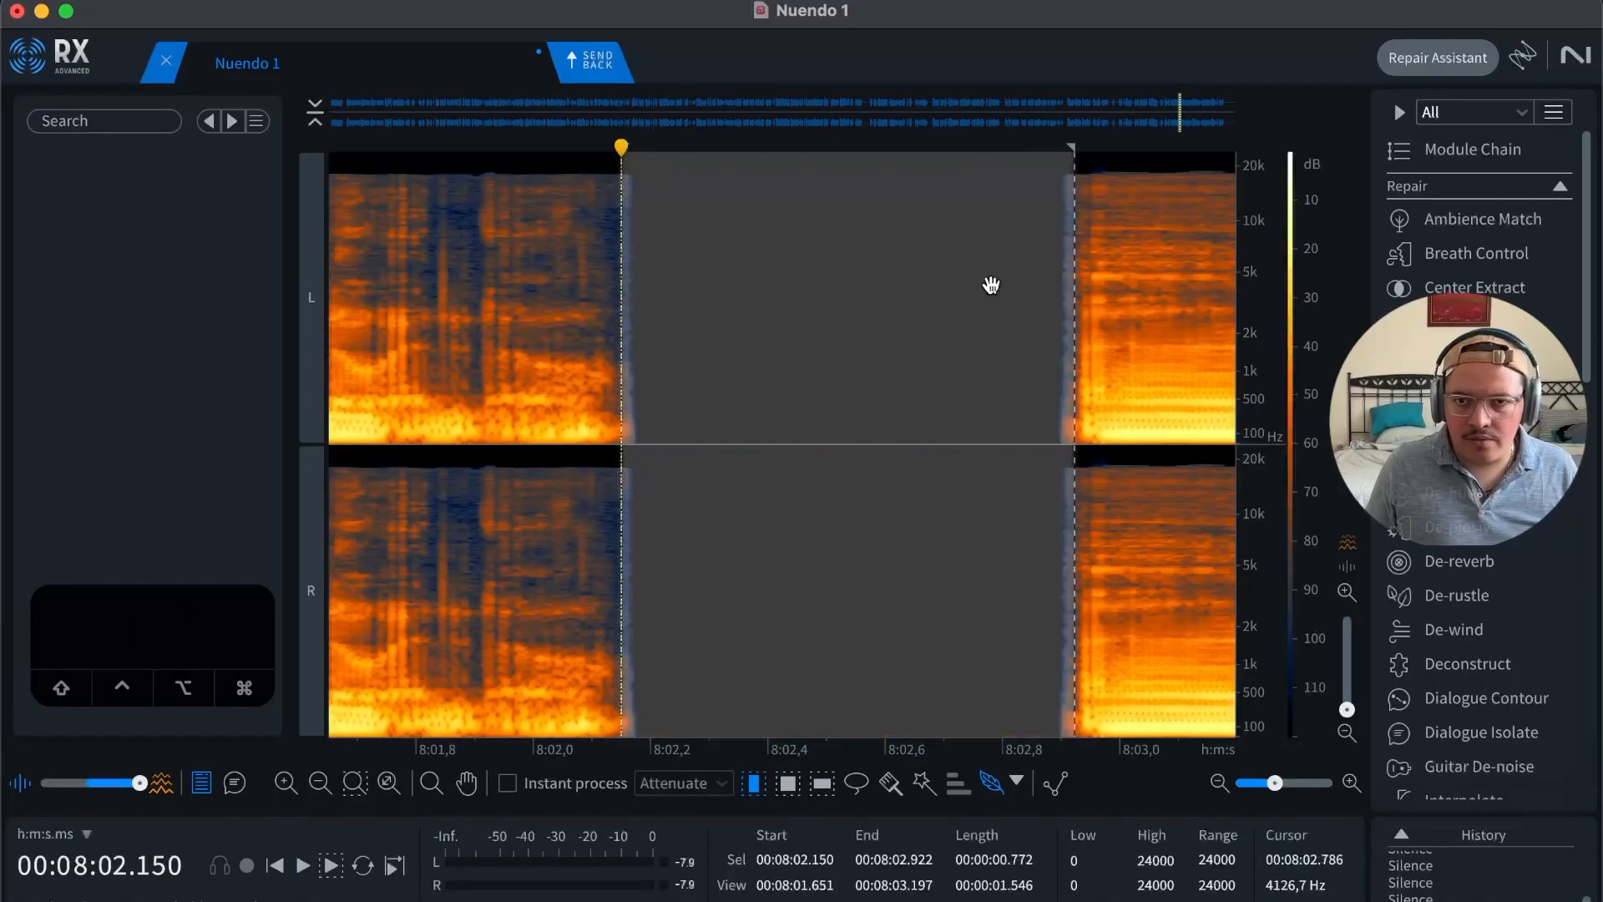
# Step: Audition the speech after the silenced breath, starting from 8:02.779
pyautogui.click(990, 285)
pyautogui.press('r')
pyautogui.press('space')
pyautogui.press('r')
pyautogui.press('r')
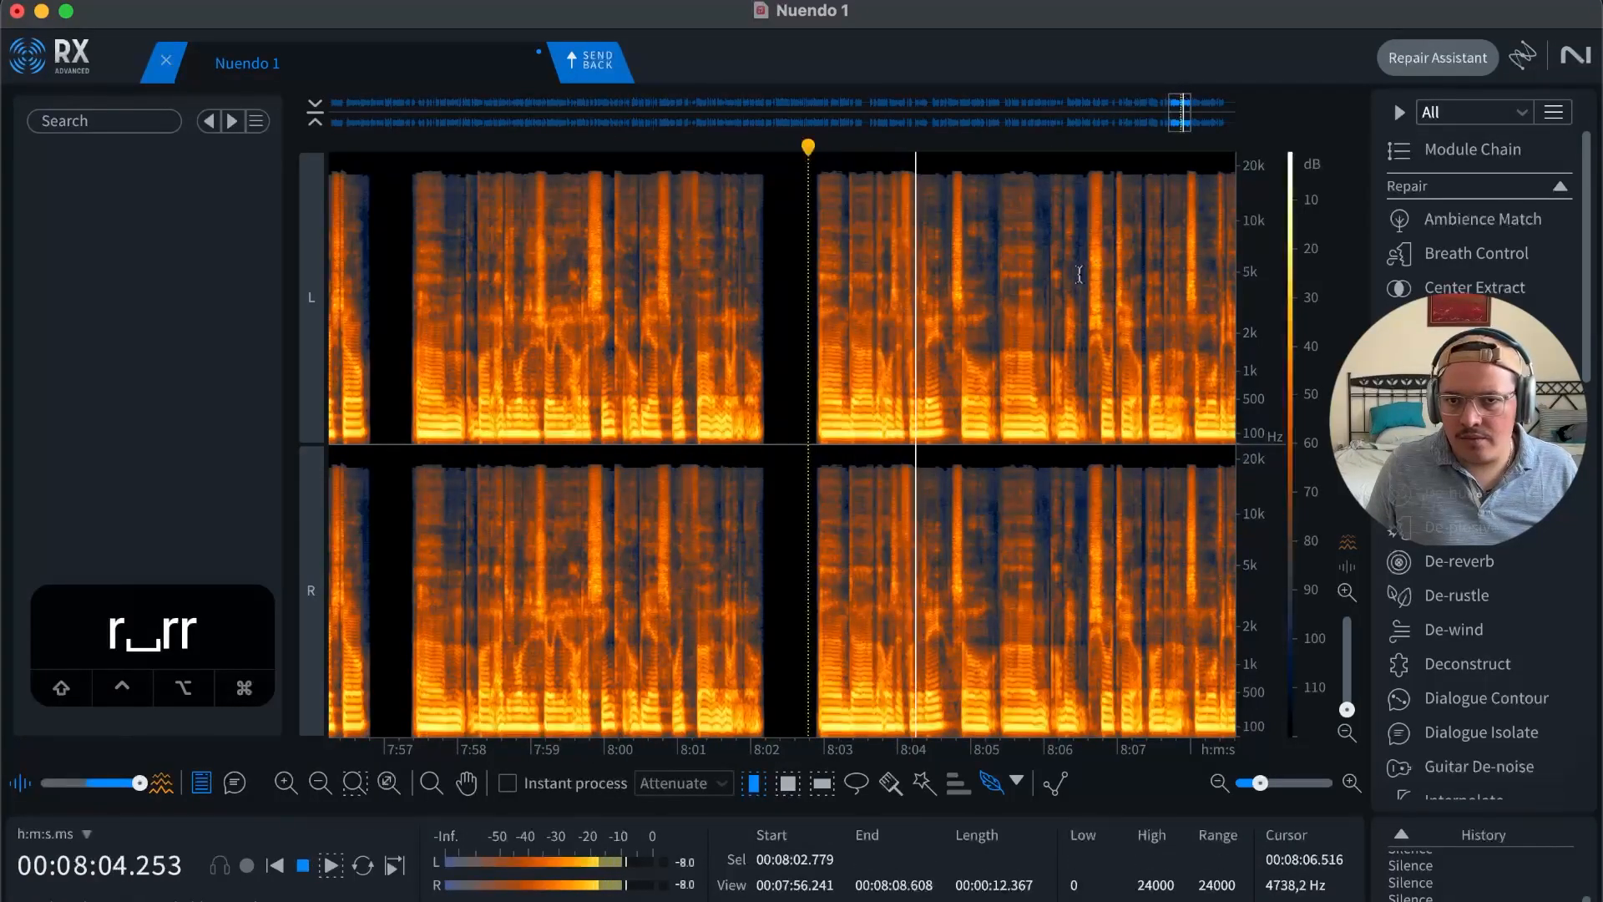
pyautogui.press('r')
# Step: Silence the breath between phrases from 8:13.800 to 8:14.418
pyautogui.moveTo(1200, 125); pyautogui.dragTo(1260, 127)
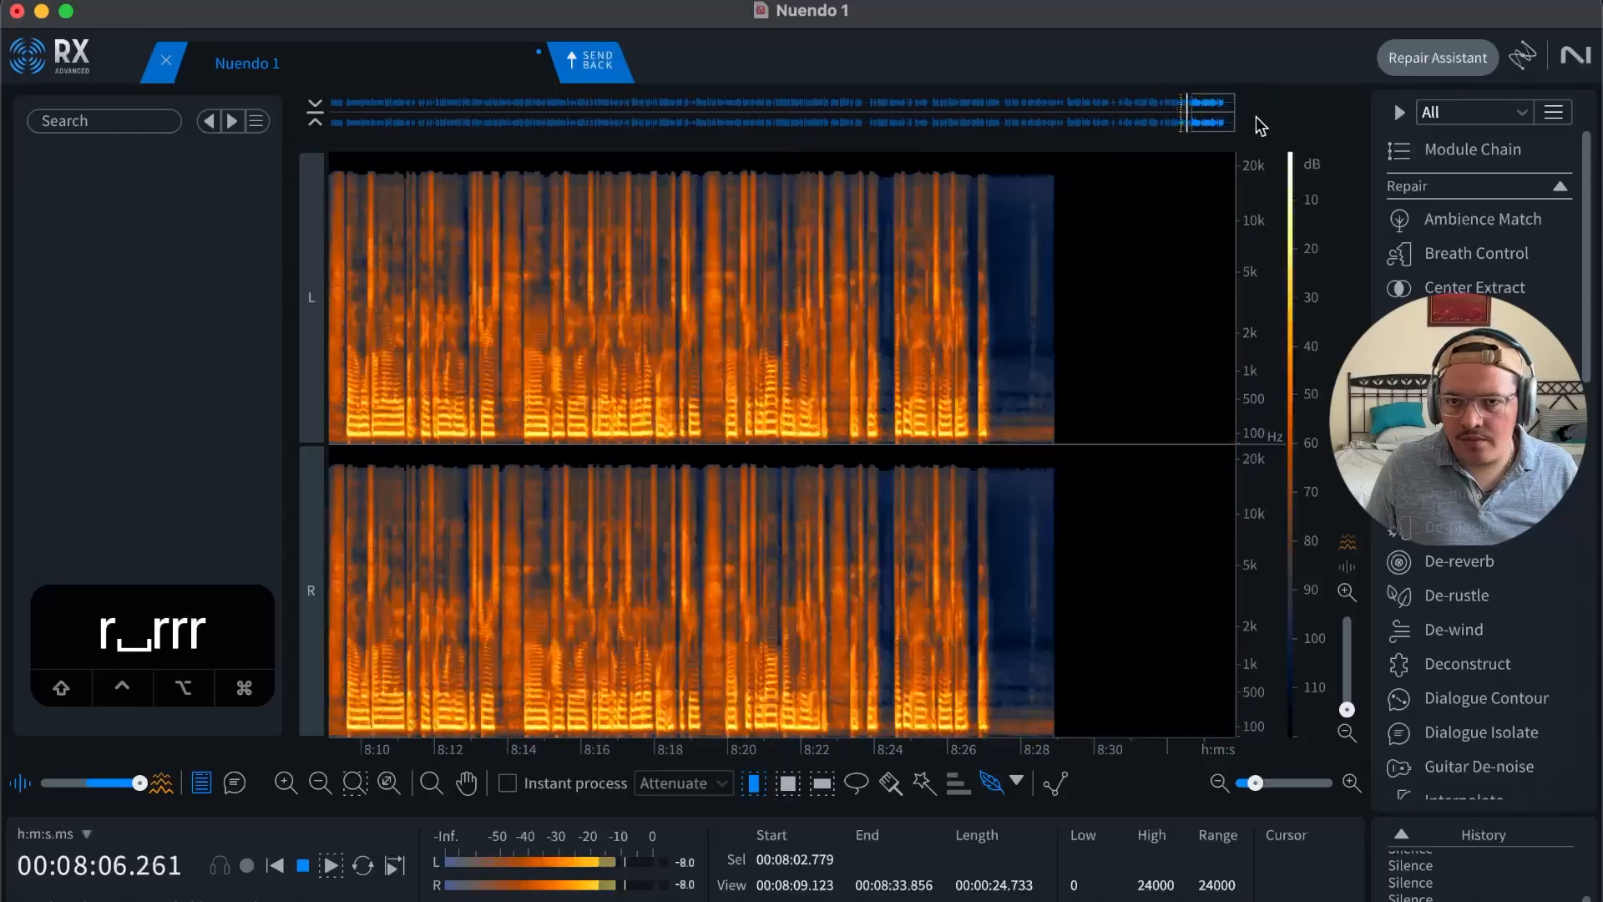
pyautogui.press('r')
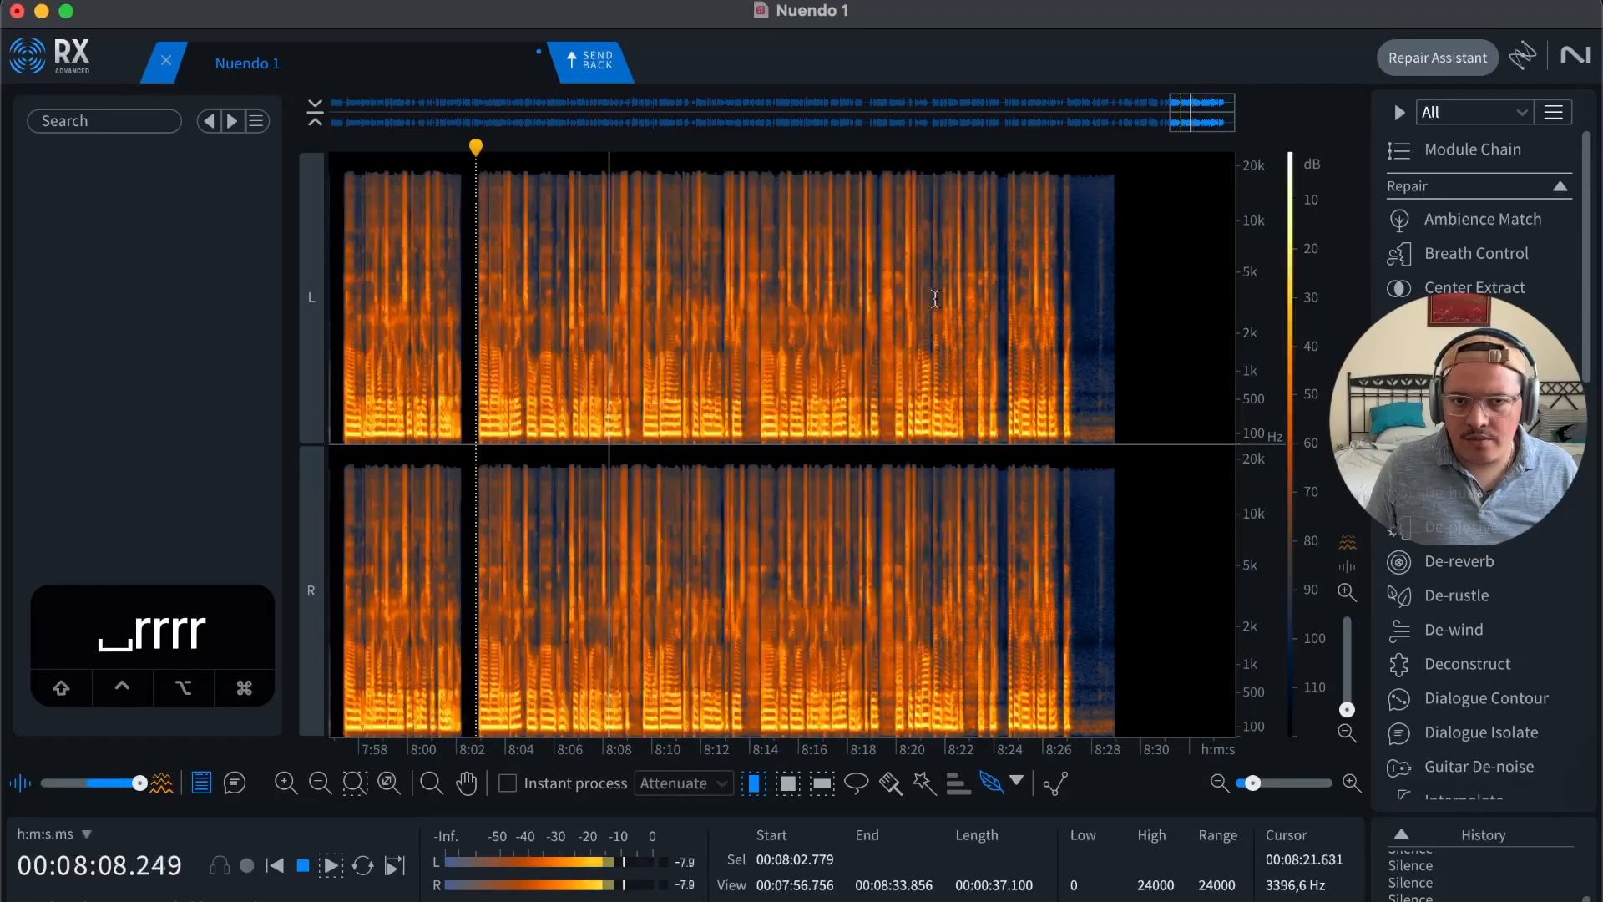
pyautogui.press('t')
pyautogui.press('r')
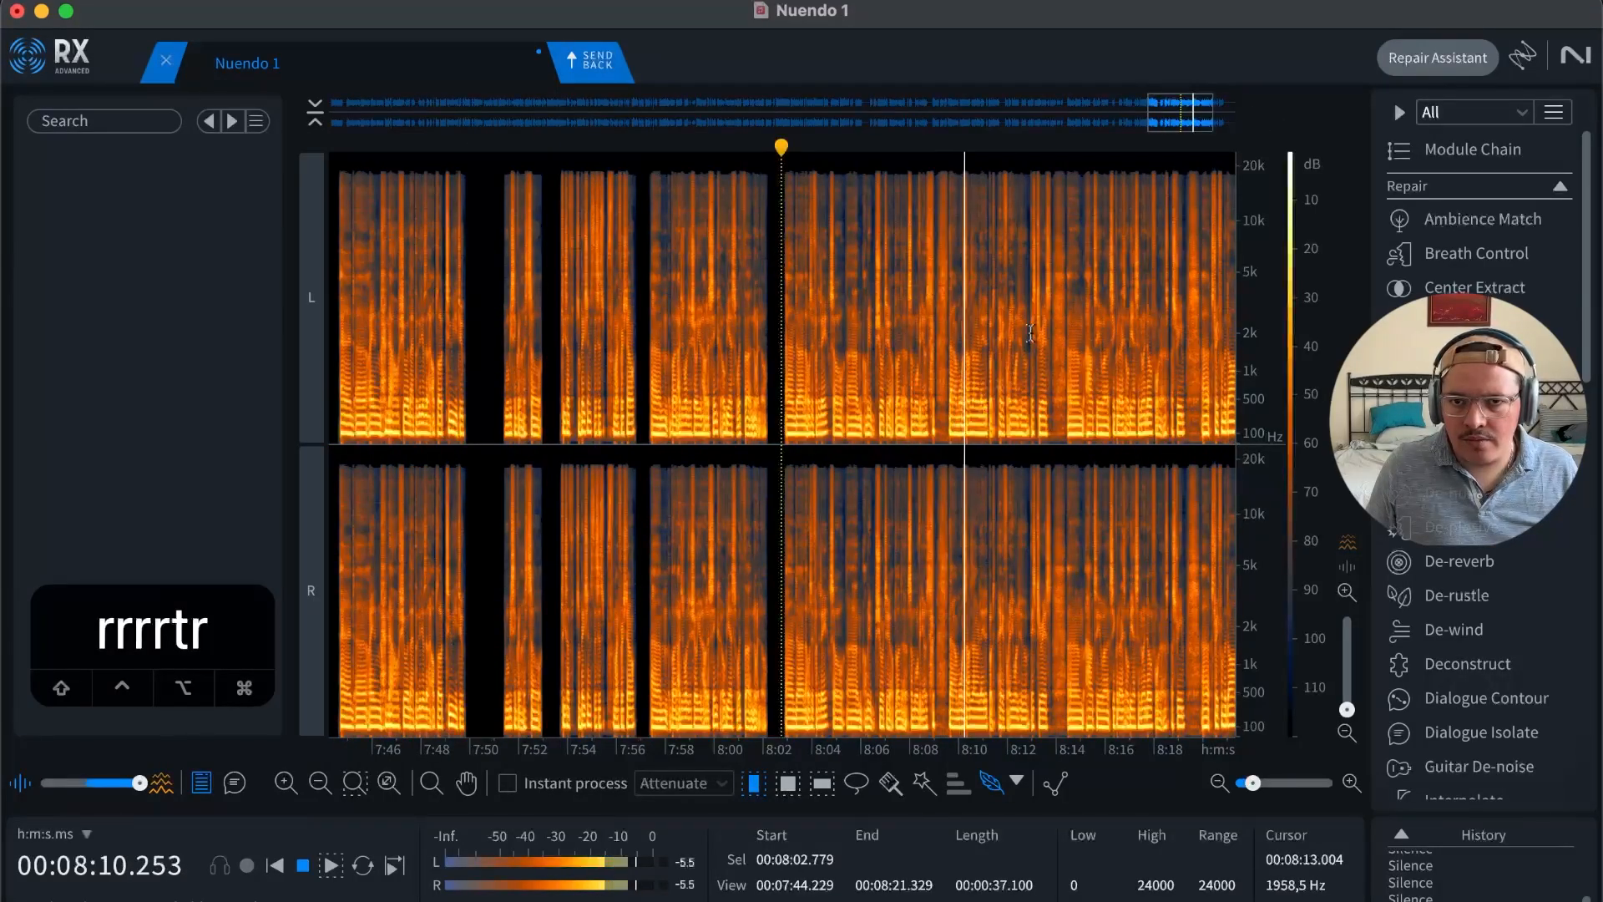
pyautogui.press('t')
pyautogui.press('t')
pyautogui.press('t')
pyautogui.press('t')
pyautogui.press('t')
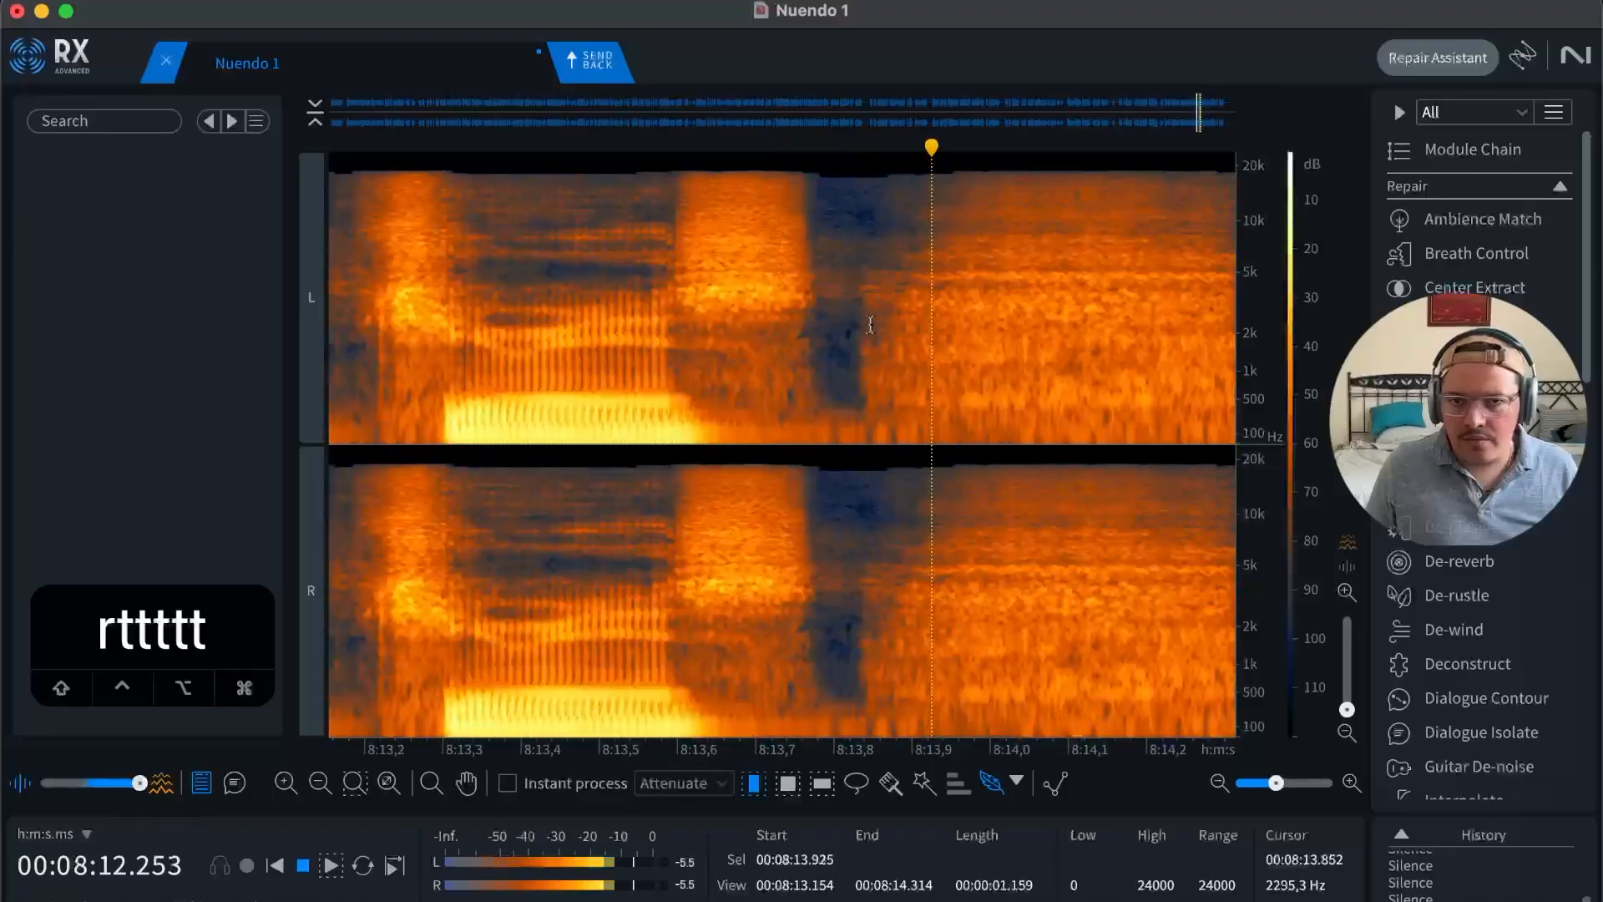
pyautogui.press('r')
pyautogui.moveTo(808, 317); pyautogui.dragTo(1049, 317)
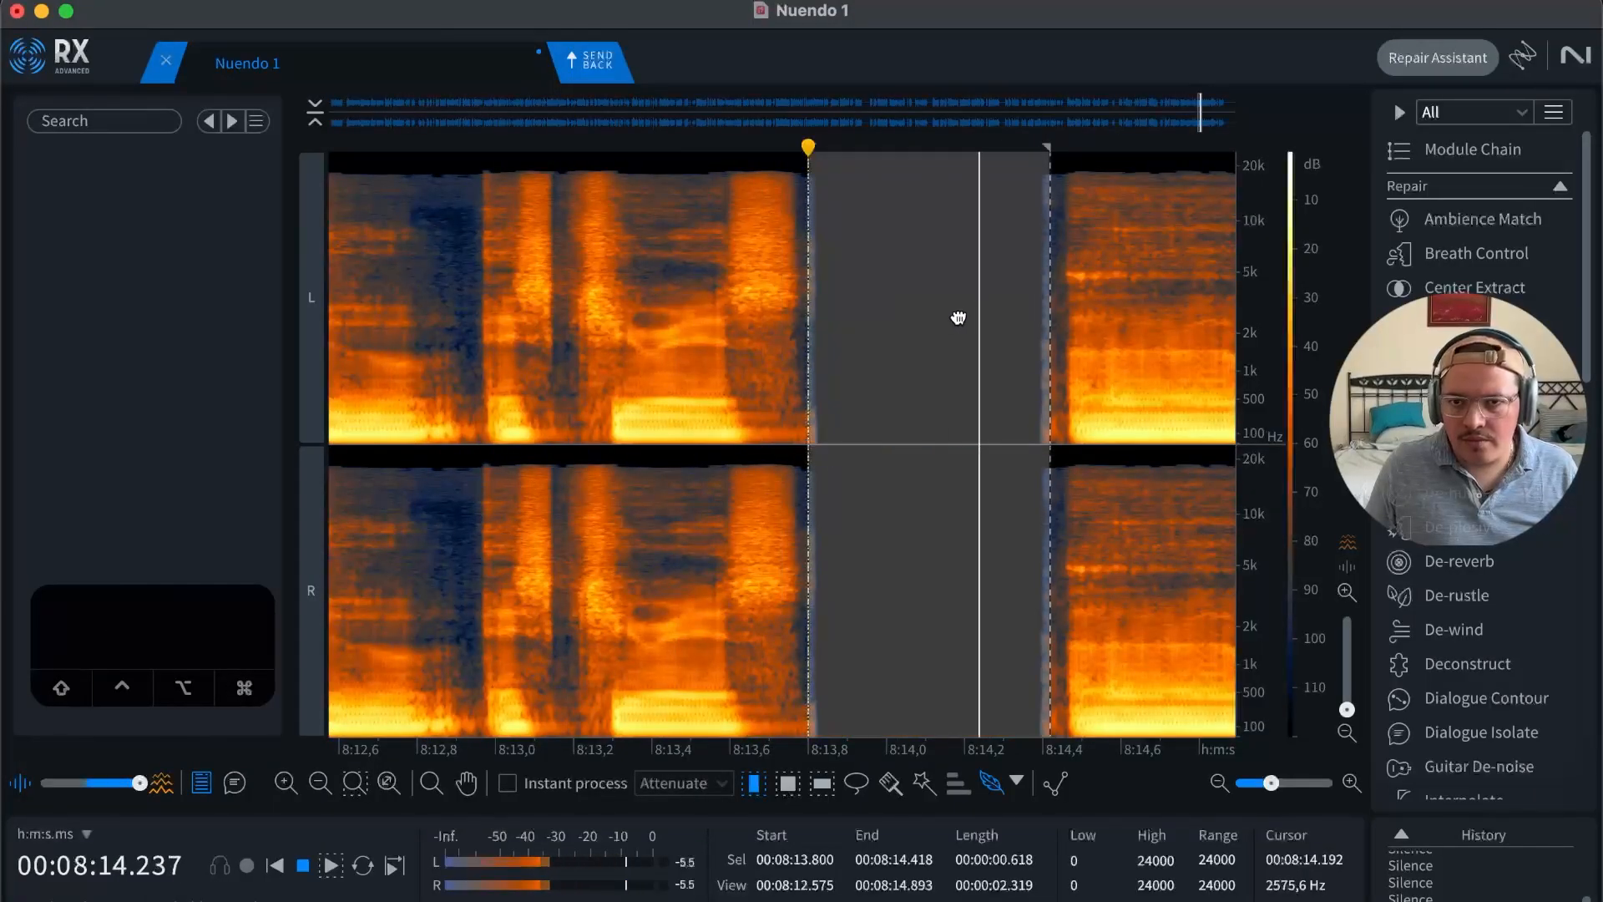
# Step: Audition the transition across the silenced breath, starting from 8:12.830
pyautogui.press('r')
pyautogui.click(604, 251)
pyautogui.press('space')
pyautogui.press('r')
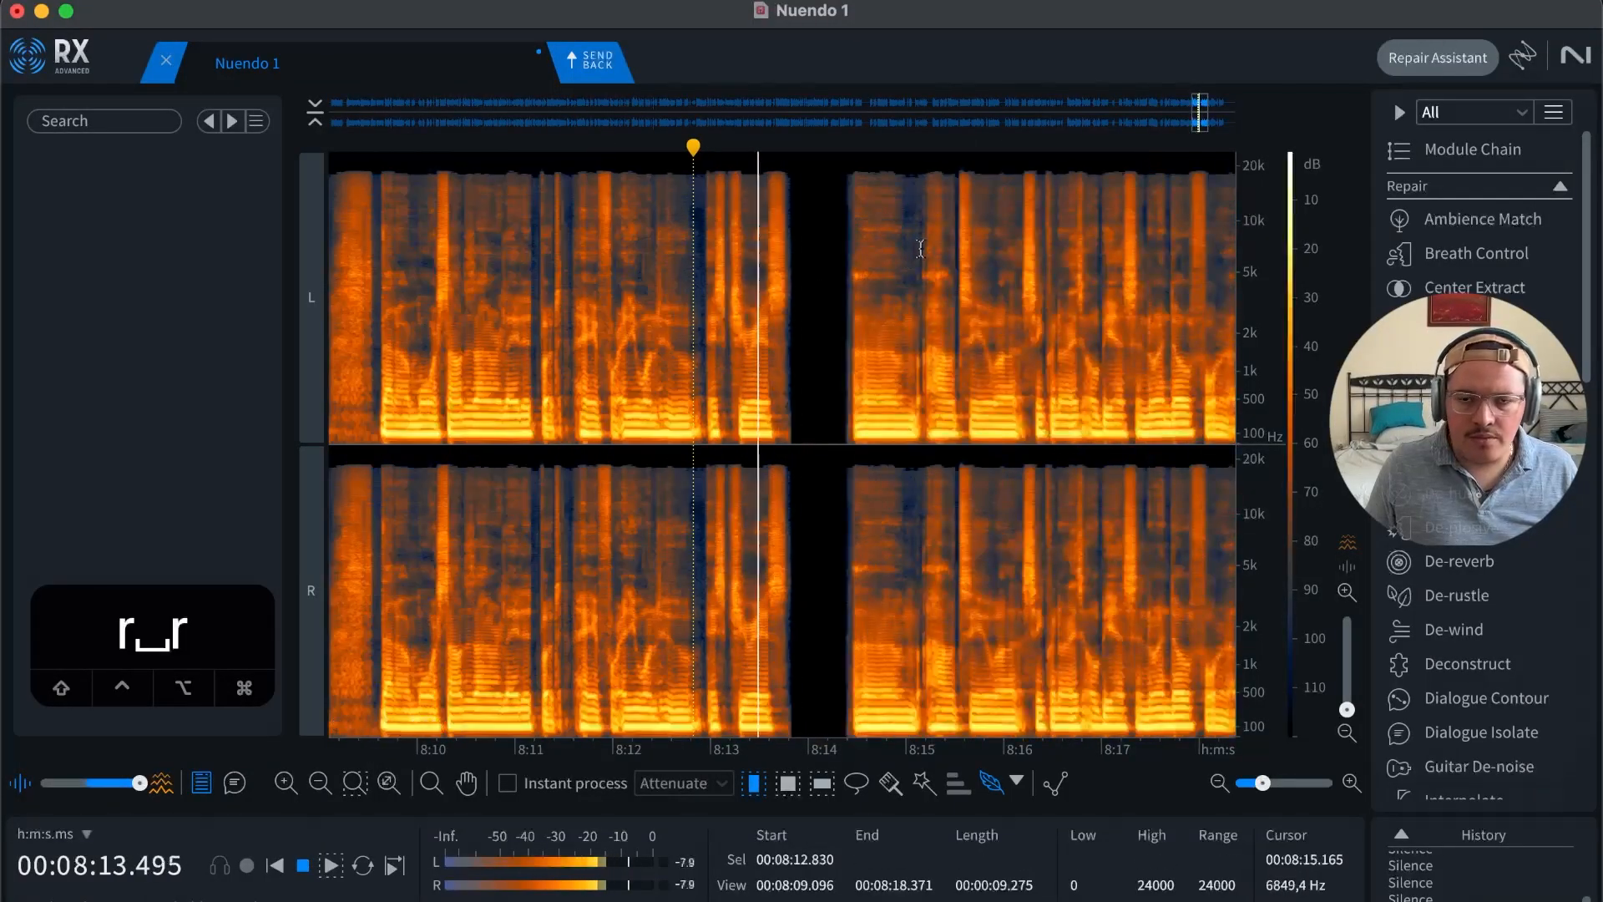
pyautogui.press('r')
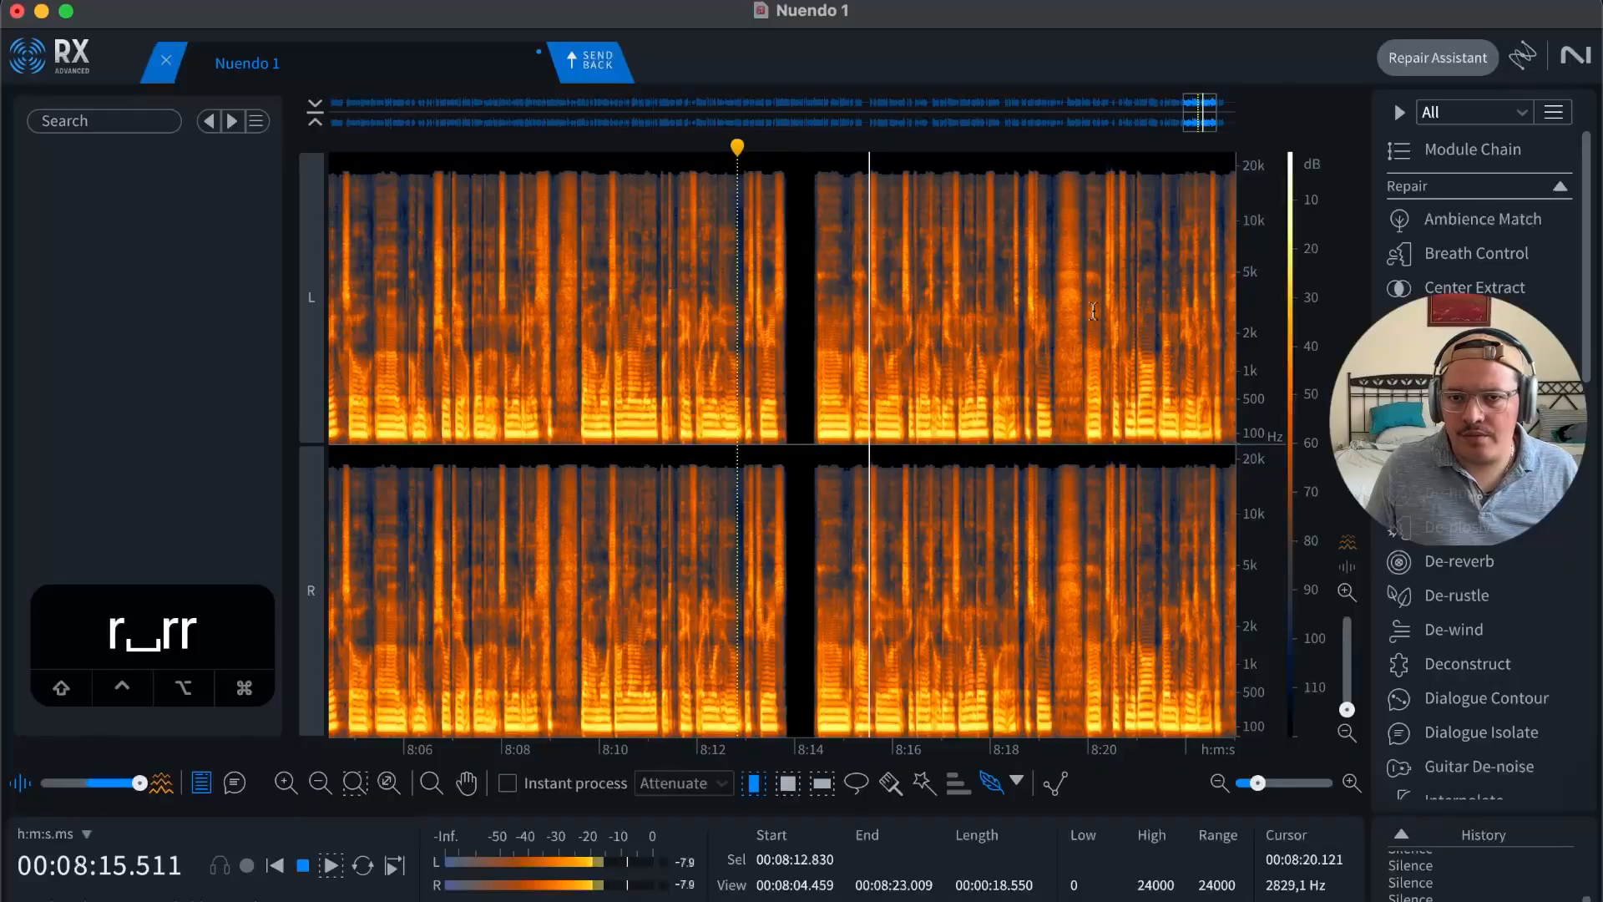
# Step: Silence the breath after the phrase, from 8:19.285 to about 8:19.87
pyautogui.click(1056, 309)
pyautogui.press('t')
pyautogui.press('t')
pyautogui.press('r')
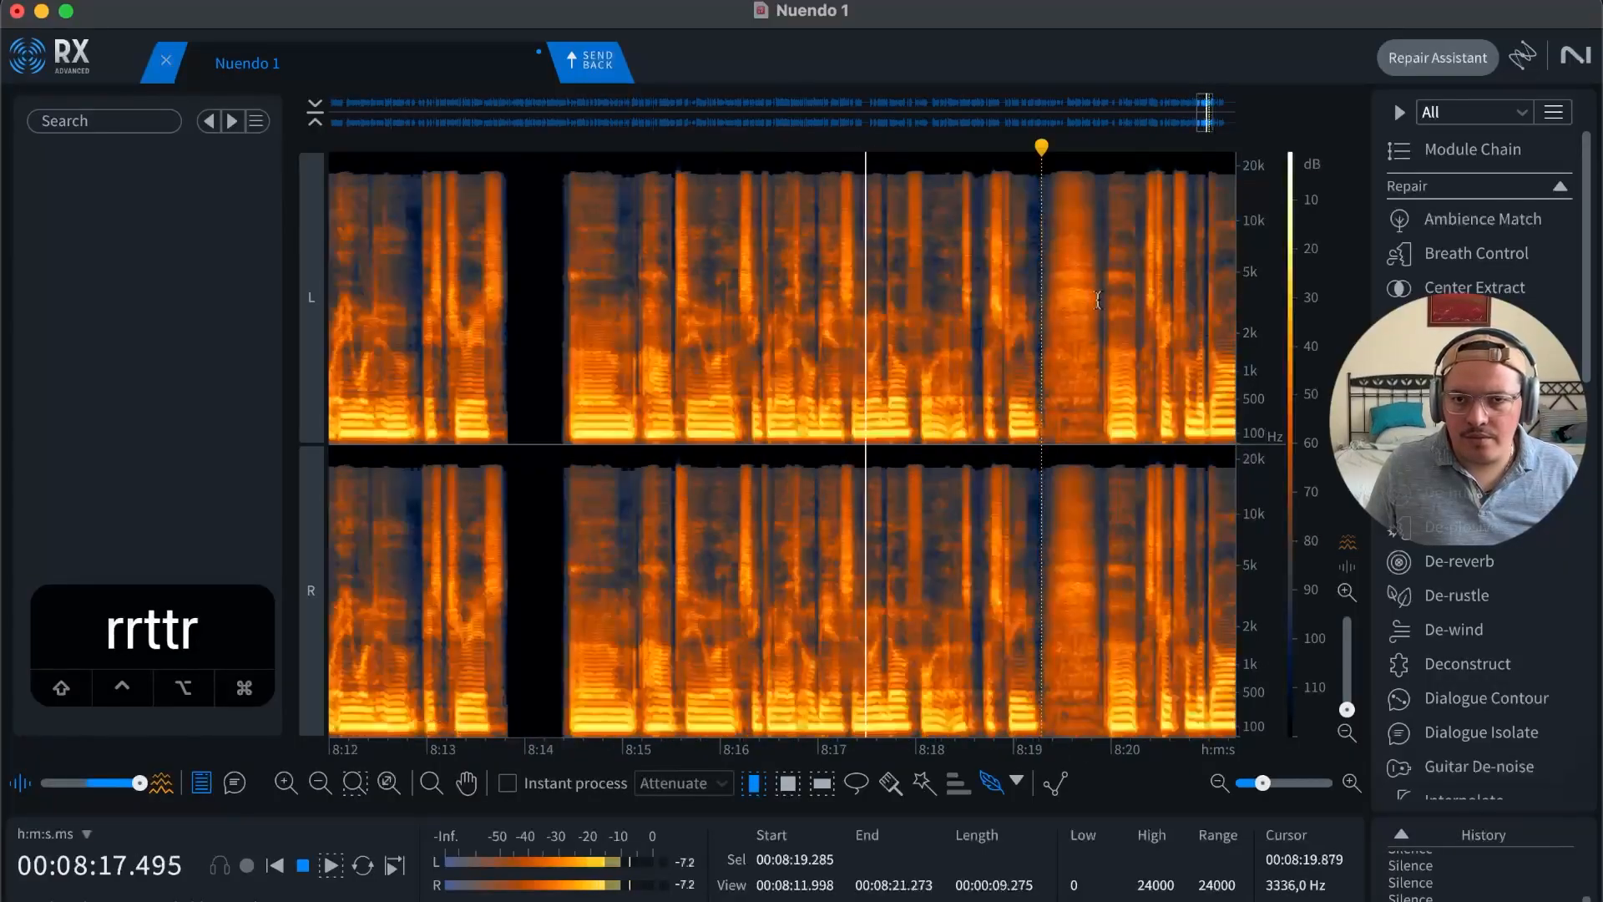
pyautogui.press('space')
pyautogui.press('t')
pyautogui.press('t')
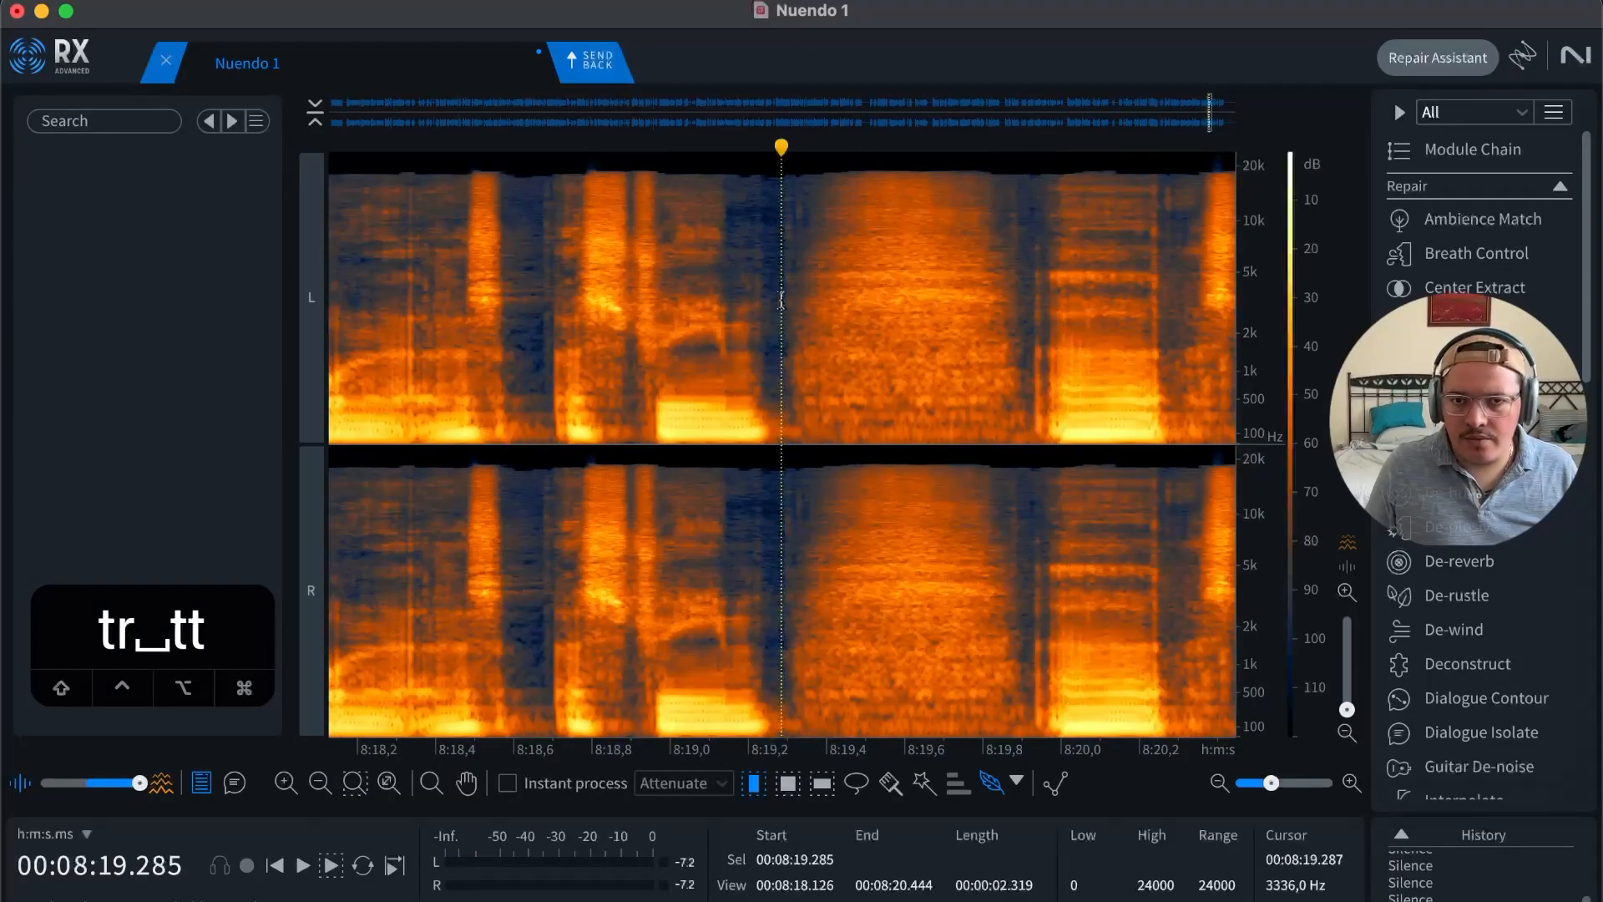
pyautogui.moveTo(780, 298); pyautogui.dragTo(1012, 283)
pyautogui.press('BackSpace')
# Step: Audition the speech after the silenced breath, starting from 8:19.800
pyautogui.press('space')
pyautogui.press('r')
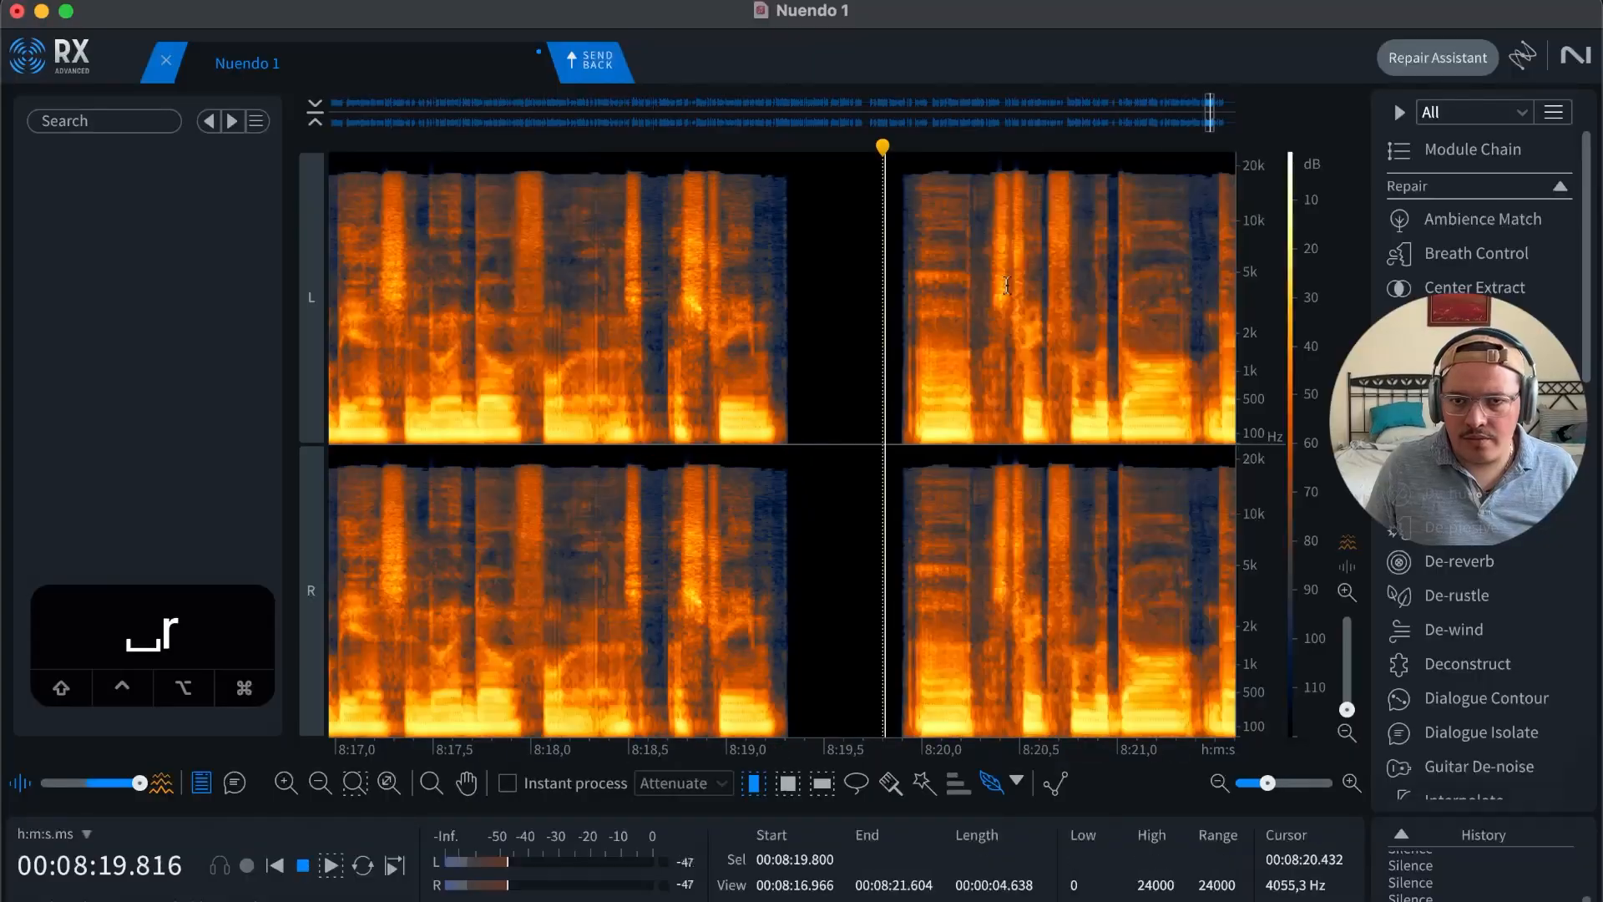
pyautogui.press('r')
pyautogui.press('r')
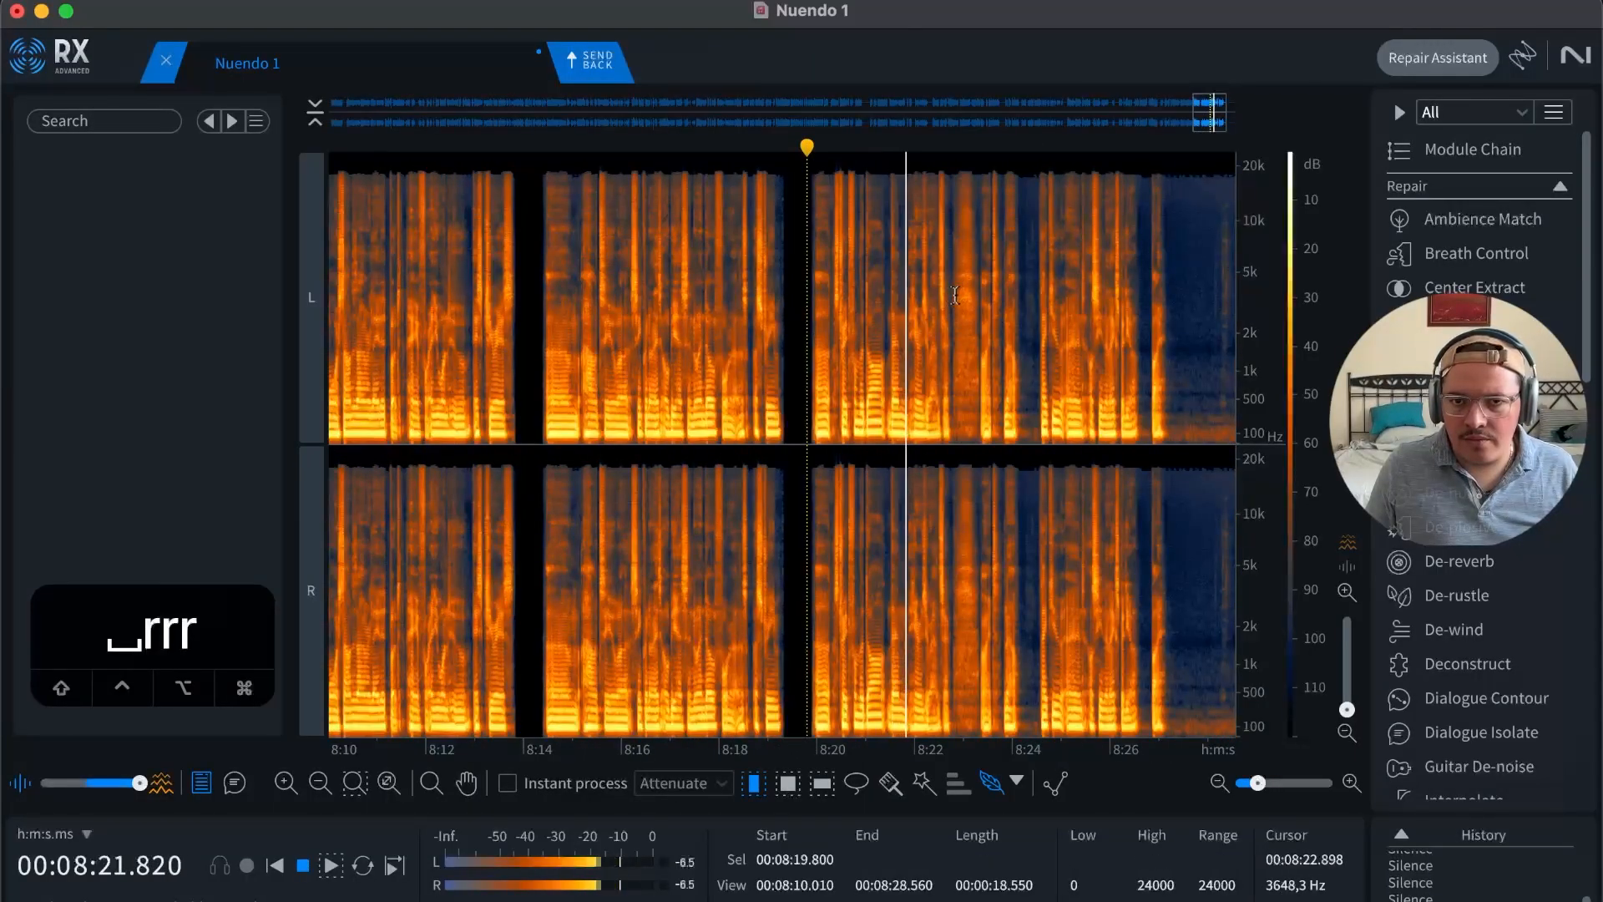
pyautogui.press('space')
# Step: Silence the unwanted short sound from 8:19.941 to 8:20.282 and audition the result
pyautogui.press('t')
pyautogui.press('space')
pyautogui.press('t')
pyautogui.press('t')
pyautogui.press('space')
pyautogui.moveTo(838, 280); pyautogui.dragTo(974, 273)
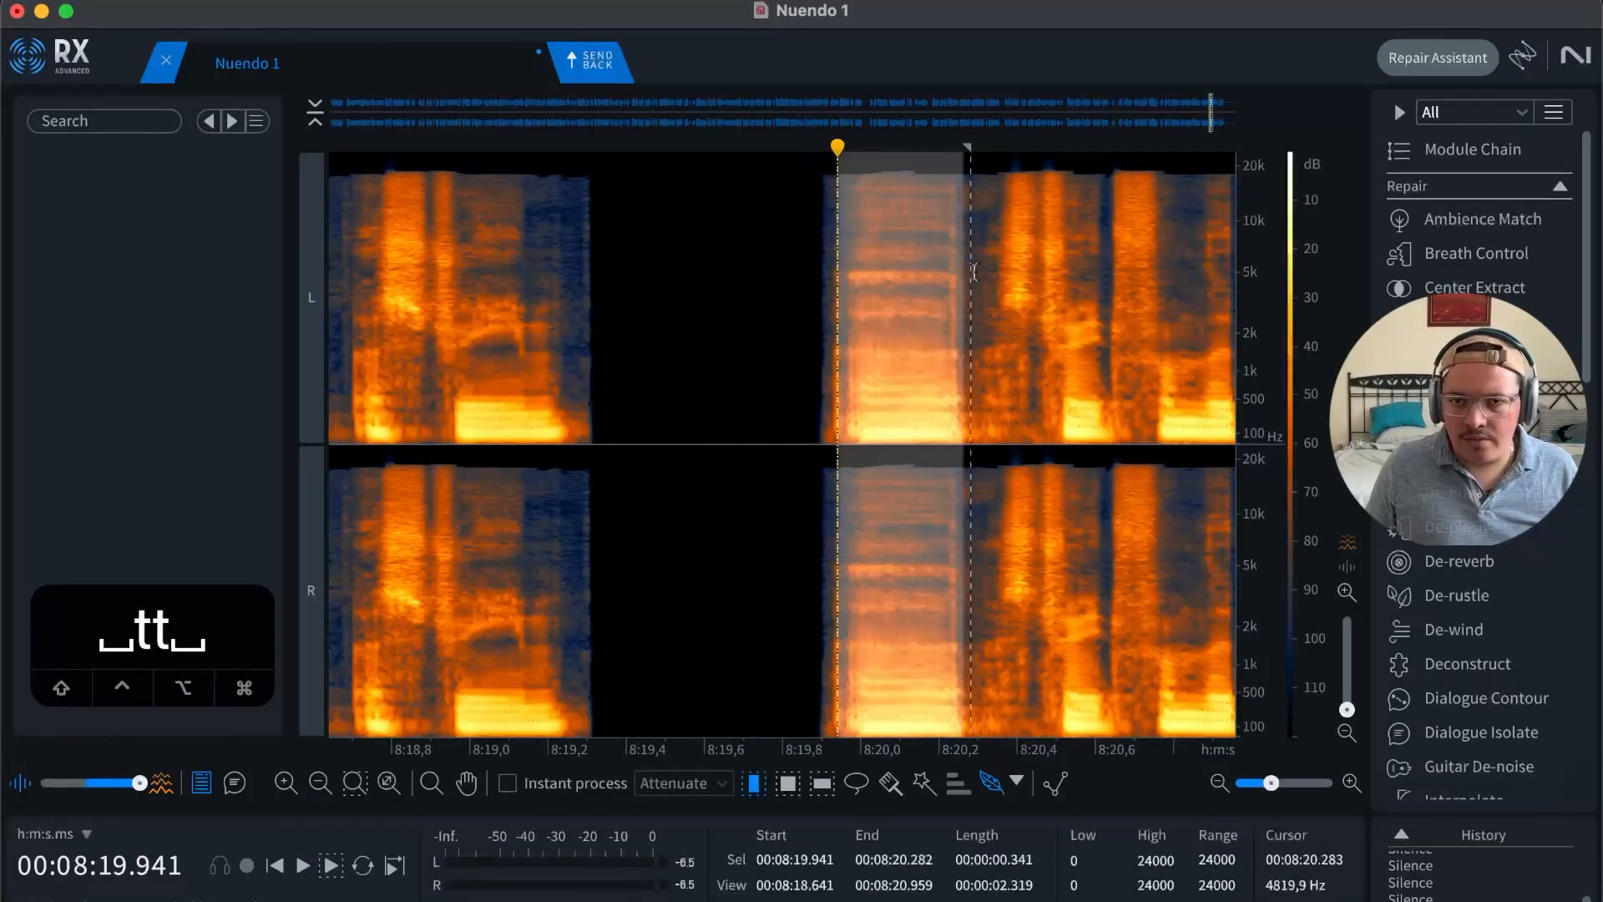
pyautogui.press('BackSpace')
pyautogui.press('space')
pyautogui.press('space')
# Step: Audition the remaining speech in the phrase, starting from 8:21.413
pyautogui.press('r')
pyautogui.moveTo(840, 302); pyautogui.dragTo(751, 306)
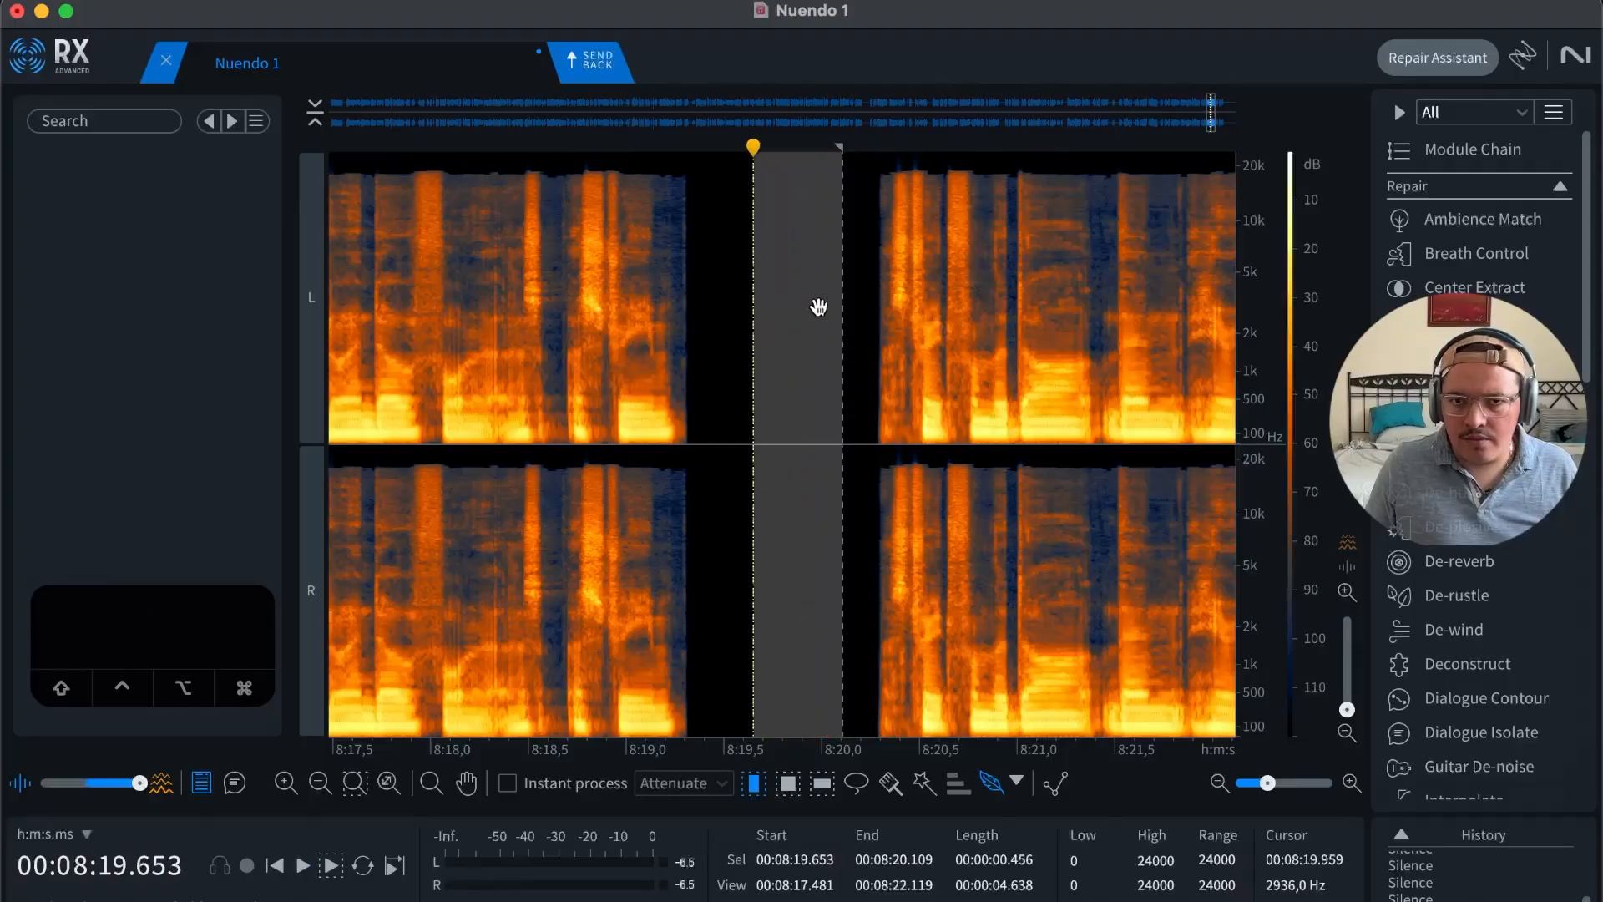
pyautogui.press('r')
pyautogui.click(938, 287)
pyautogui.press('space')
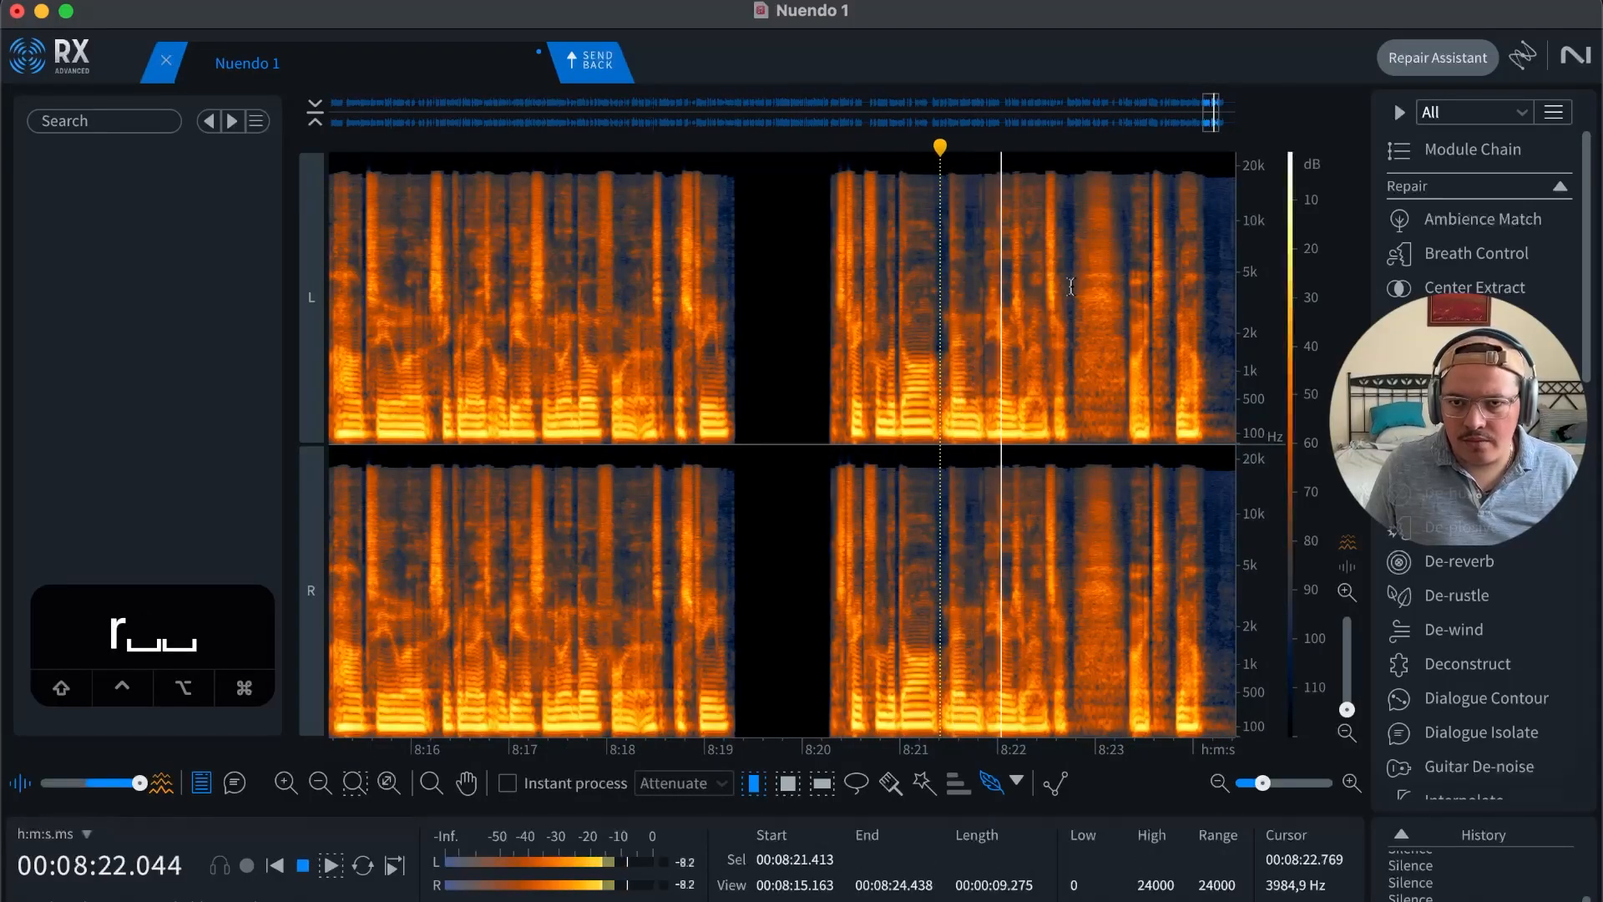
# Step: Silence the breath between words from 8:22.744 to 8:23.352
pyautogui.press('t')
pyautogui.press('t')
pyautogui.press('t')
pyautogui.moveTo(728, 284); pyautogui.dragTo(1202, 278)
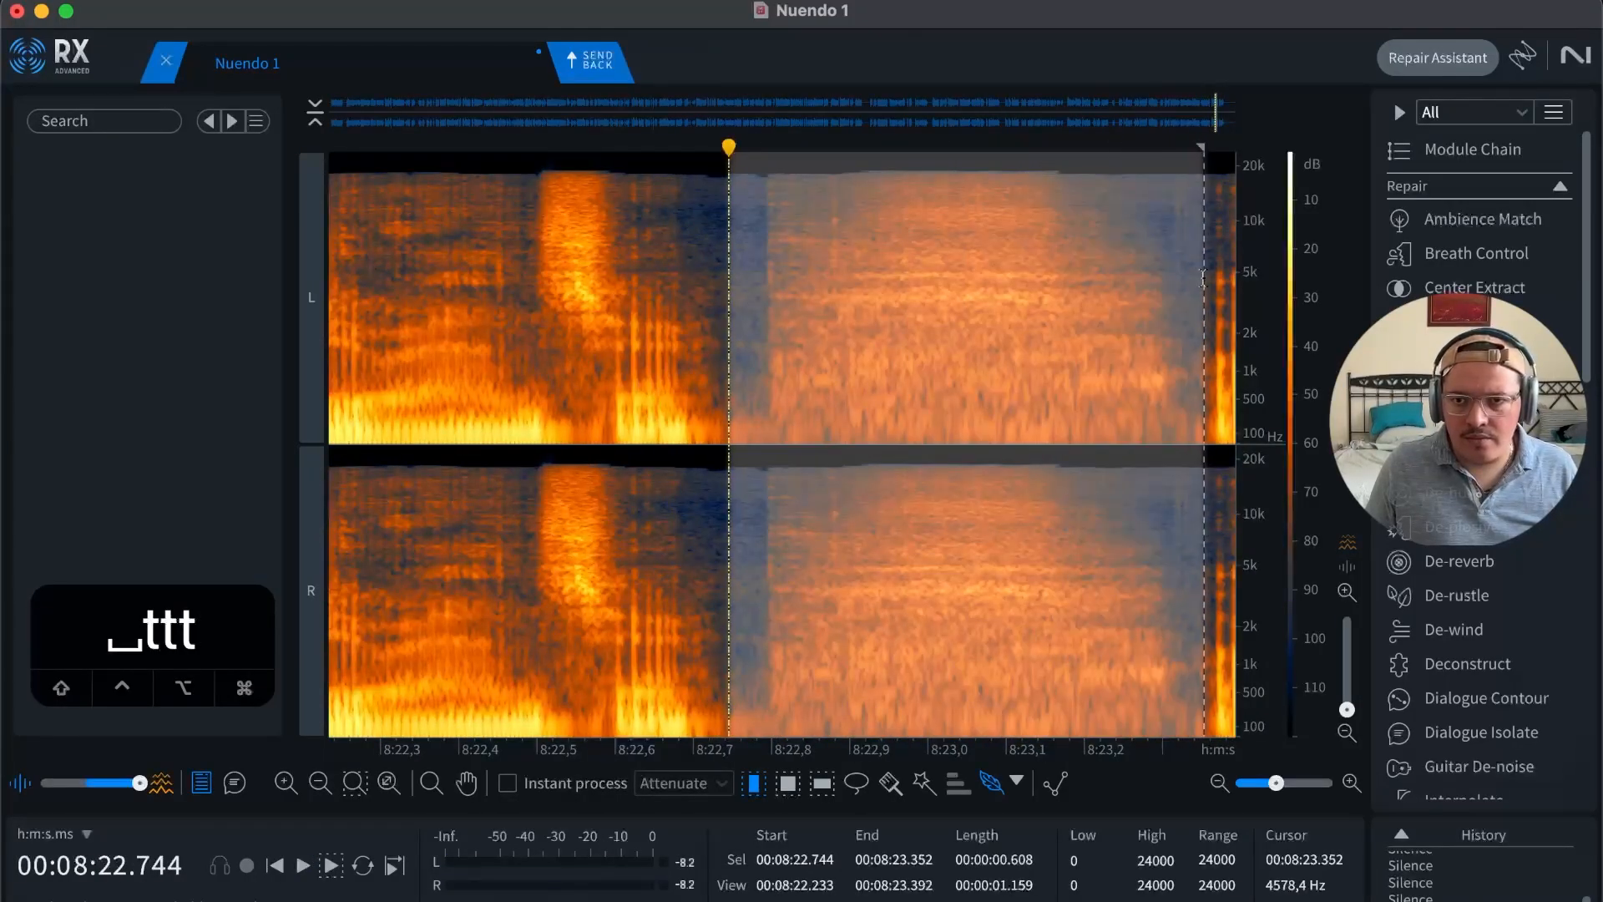
pyautogui.press('BackSpace')
# Step: Audition the closing words of the recording, starting from 8:23.300
pyautogui.press('r')
pyautogui.click(971, 279)
pyautogui.press('space')
pyautogui.press('r')
pyautogui.press('r')
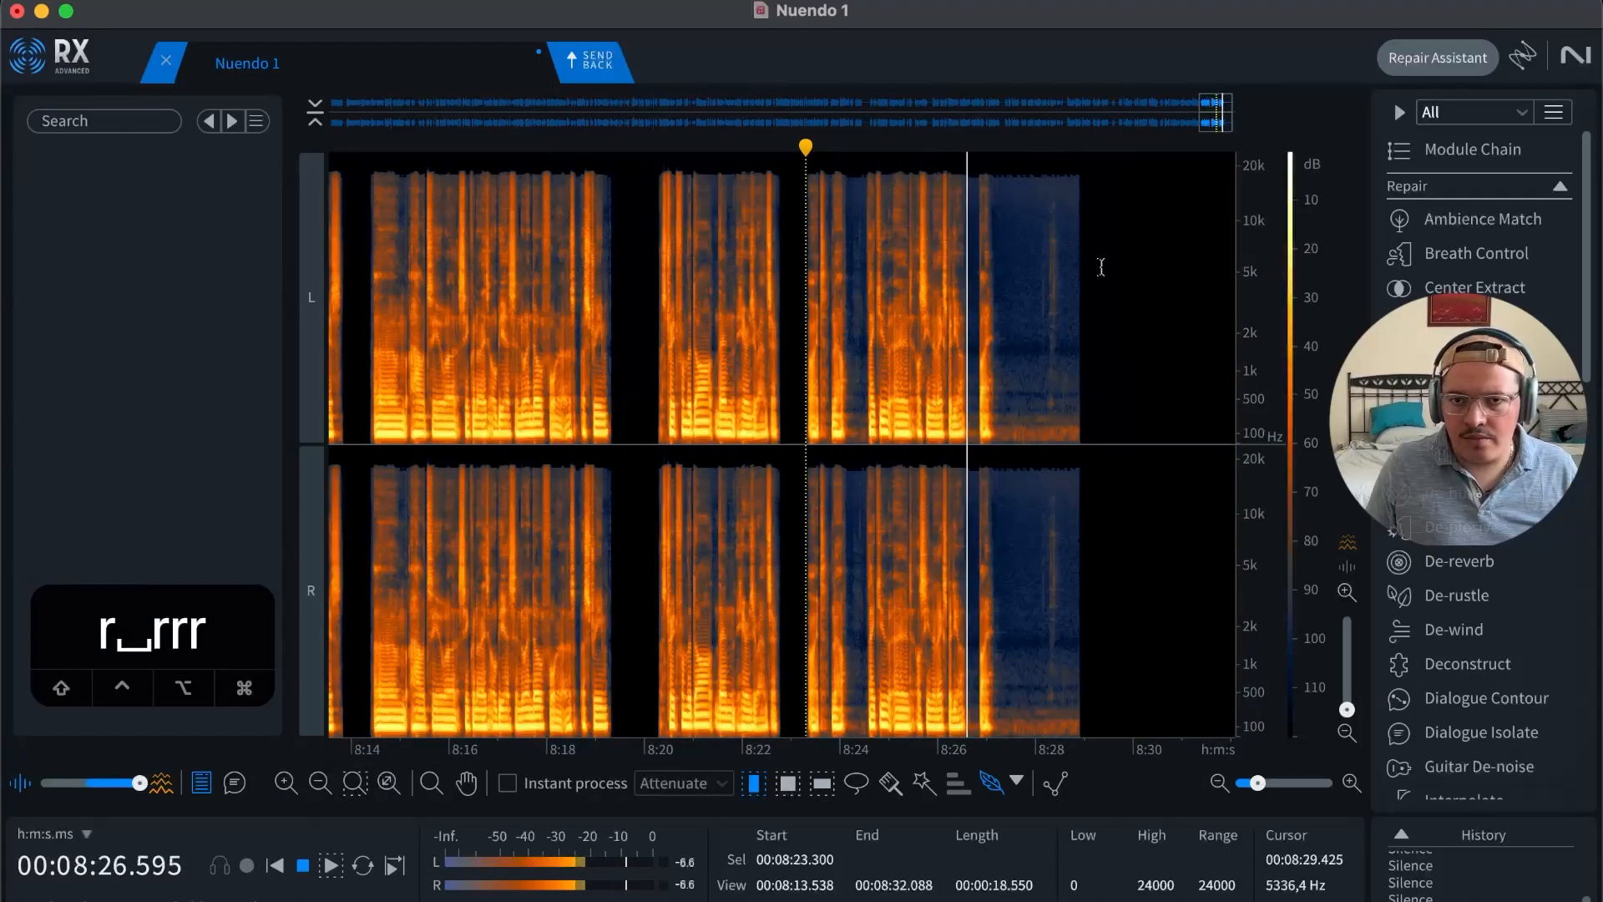
pyautogui.press('space')
# Step: Silence the background noise after the last word, from about 8:27.3 to the end, and display the full recording
pyautogui.press('t')
pyautogui.press('t')
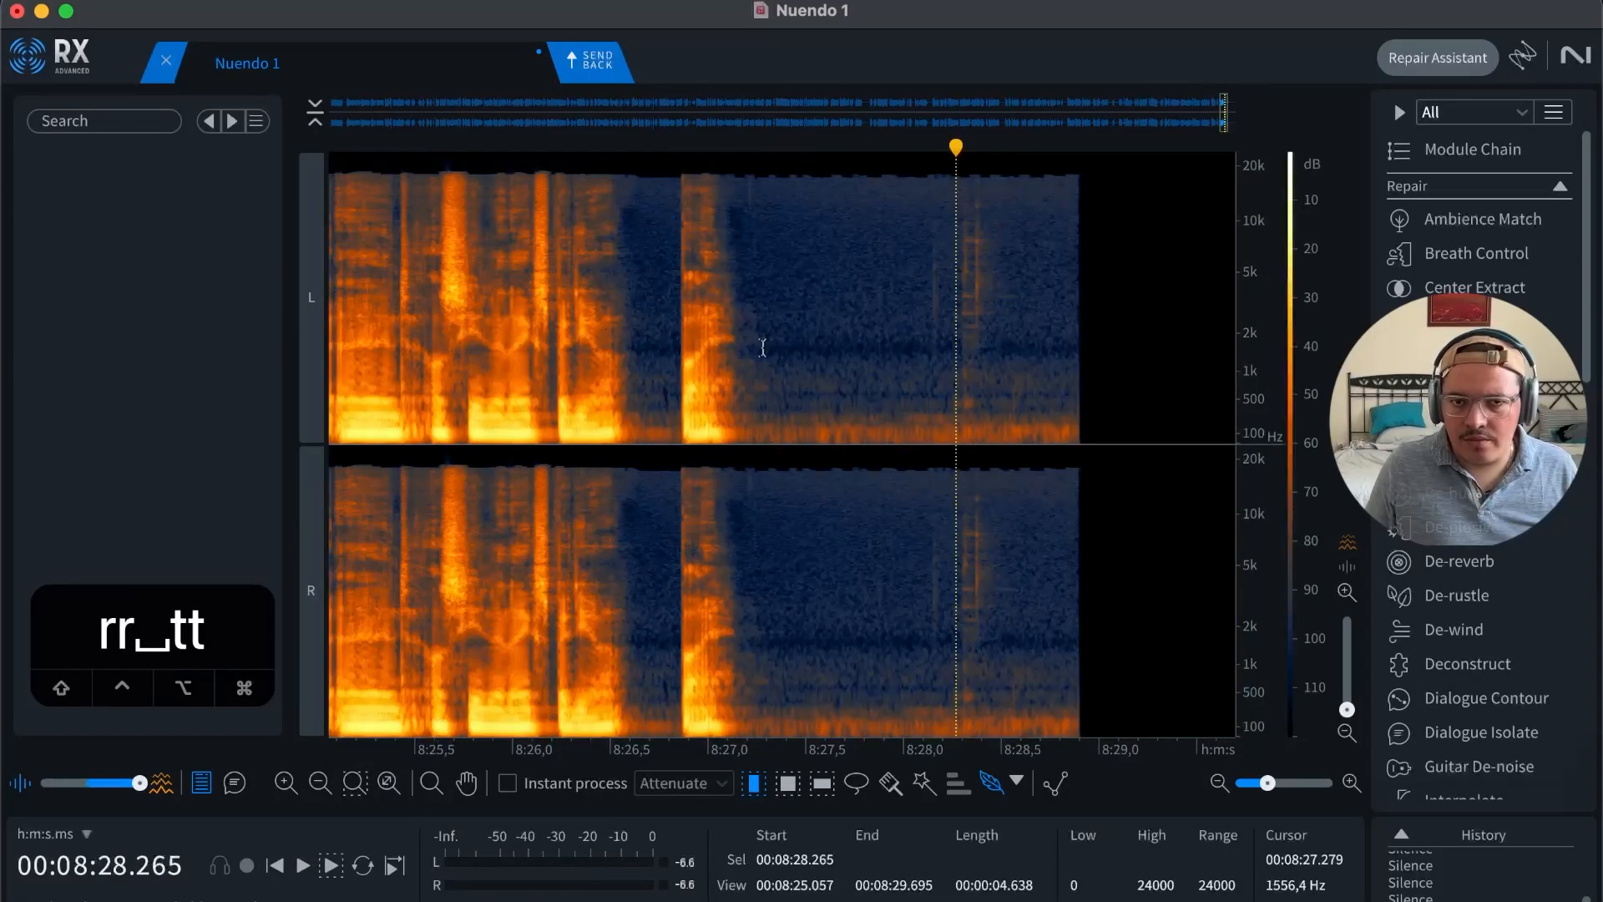
pyautogui.moveTo(764, 347); pyautogui.dragTo(1273, 307)
pyautogui.press('BackSpace')
pyautogui.click(1064, 337)
pyautogui.press('r')
pyautogui.press('r')
pyautogui.press('r')
pyautogui.press('r')
pyautogui.press('r')
pyautogui.press('r')
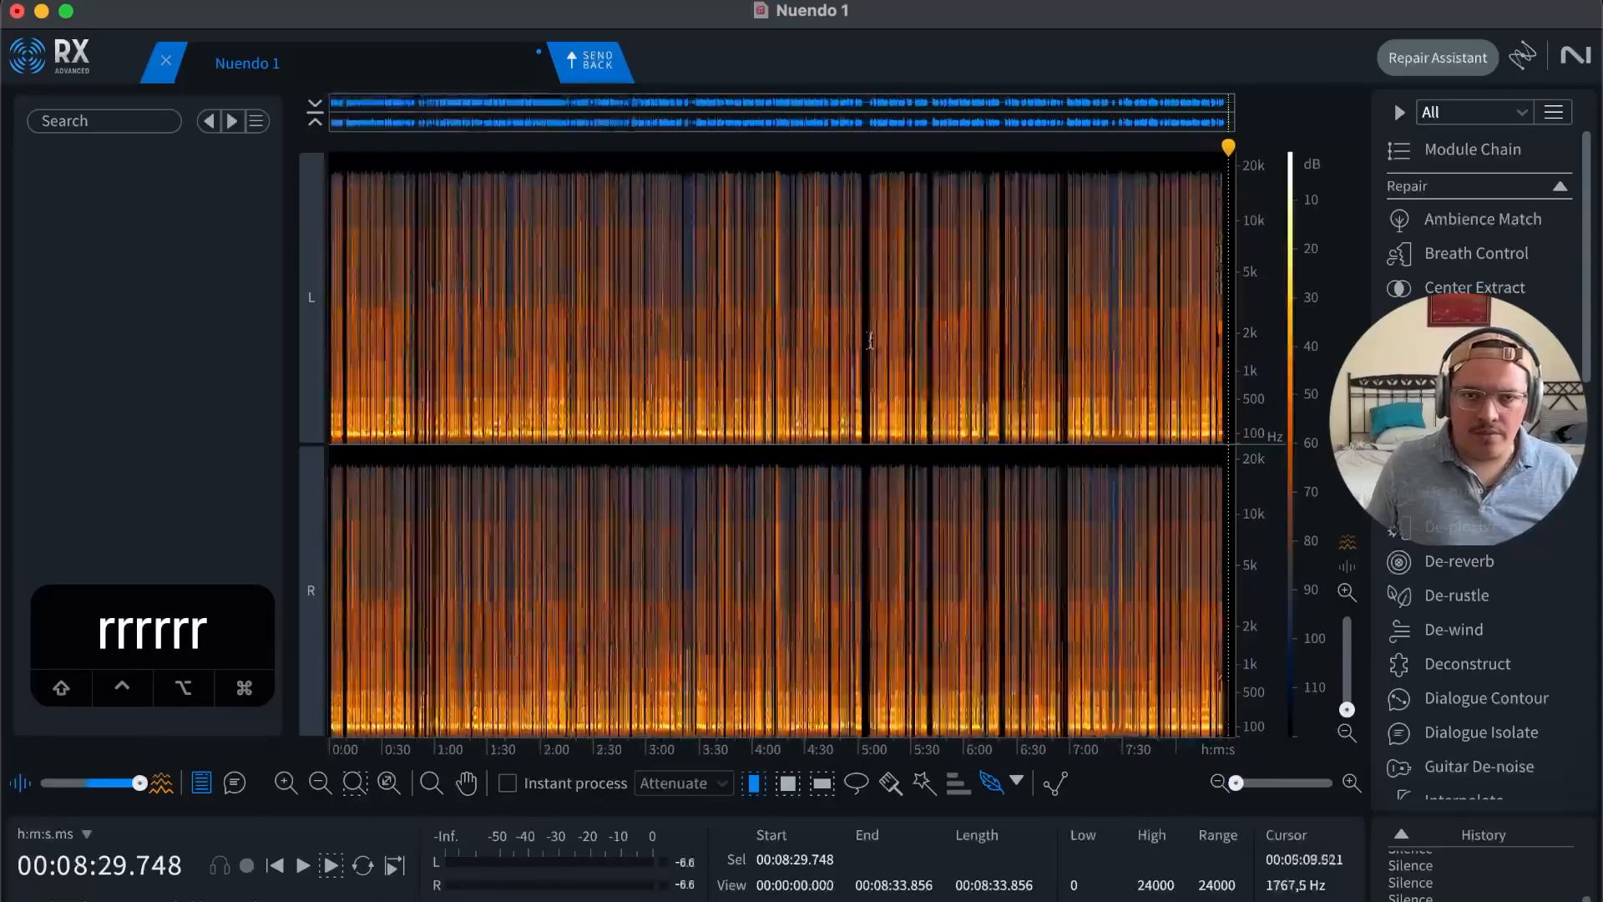
# Step: Look at the Nuendo project timeline and return to the full recording in iZotope RX 11 Audio Editor
pyautogui.press('super+Tab')
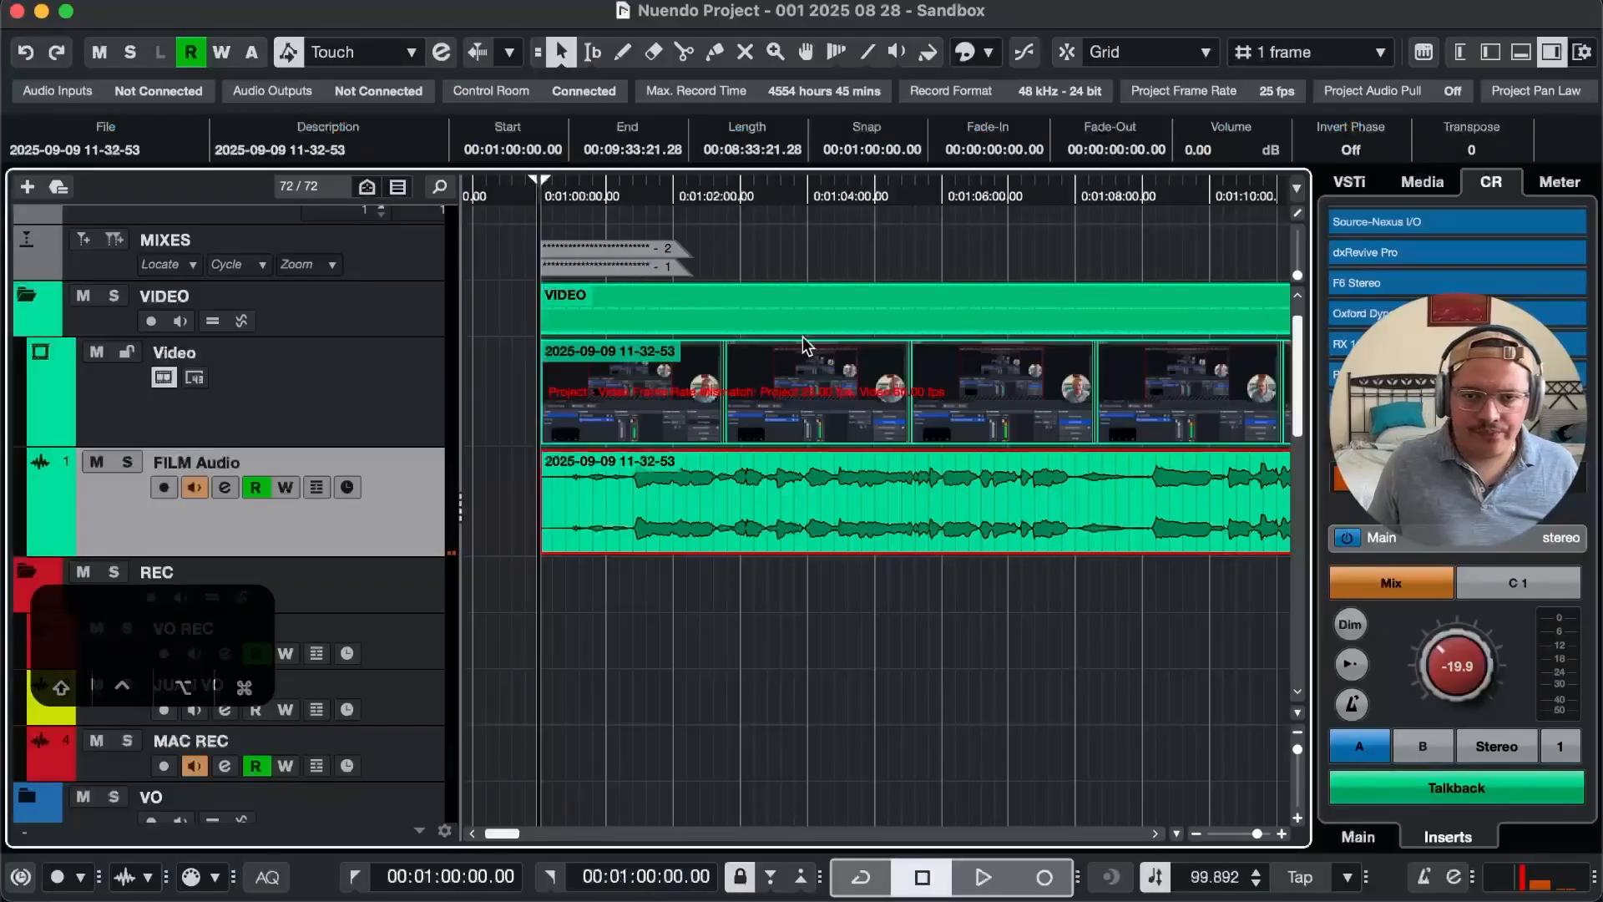
pyautogui.press('super+Tab')
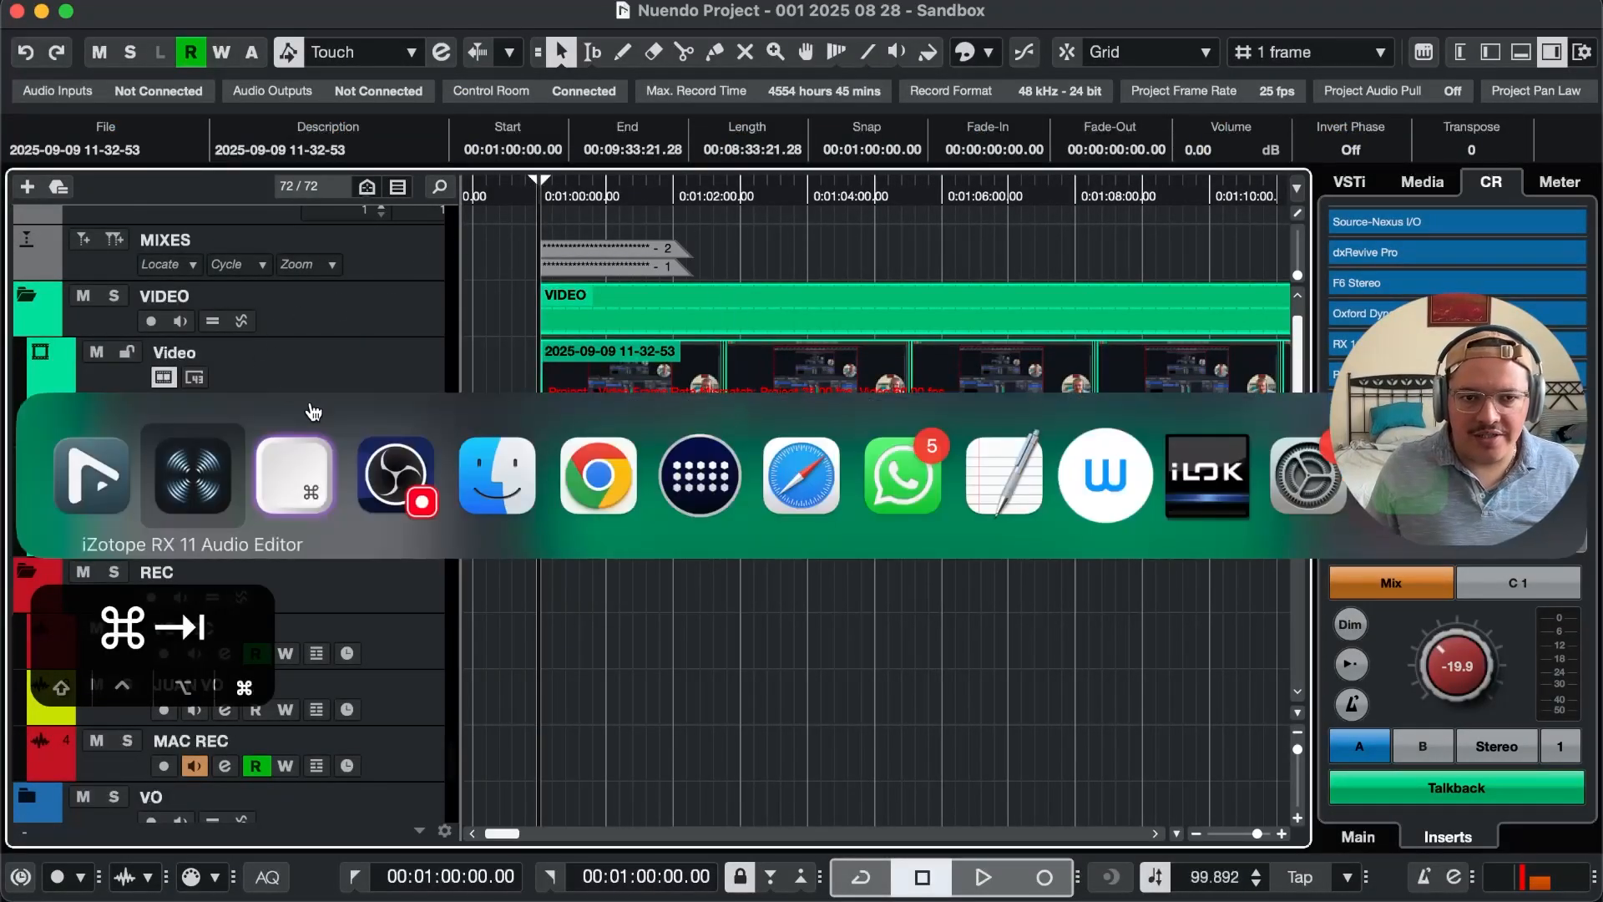
pyautogui.click(599, 474)
pyautogui.press('super+Tab')
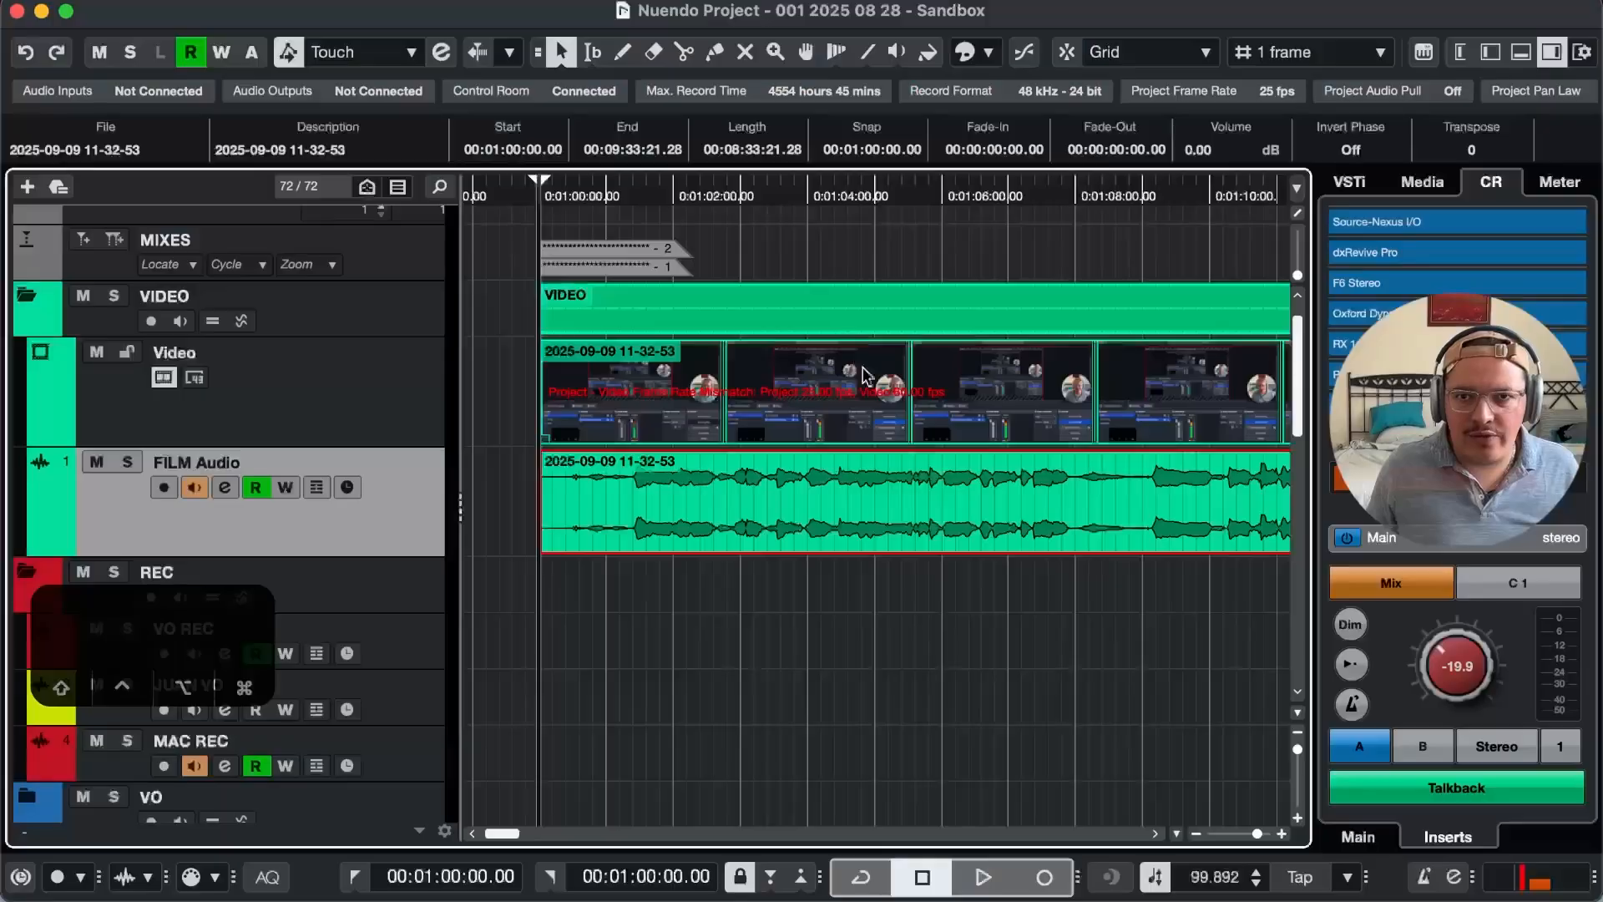
pyautogui.press('super+Tab')
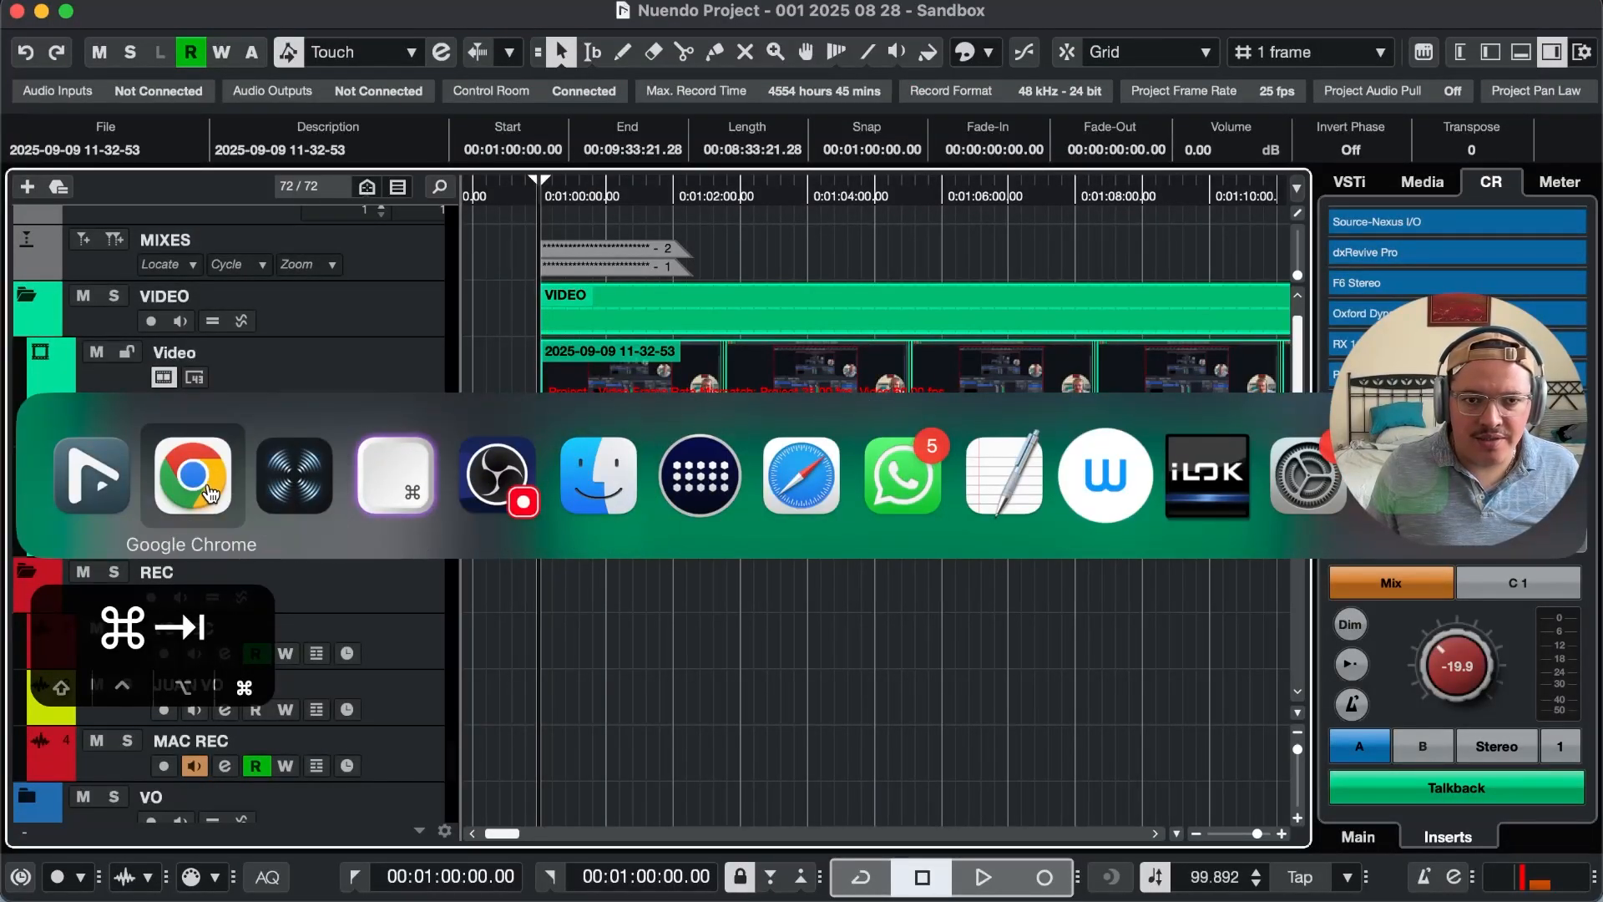
pyautogui.click(515, 469)
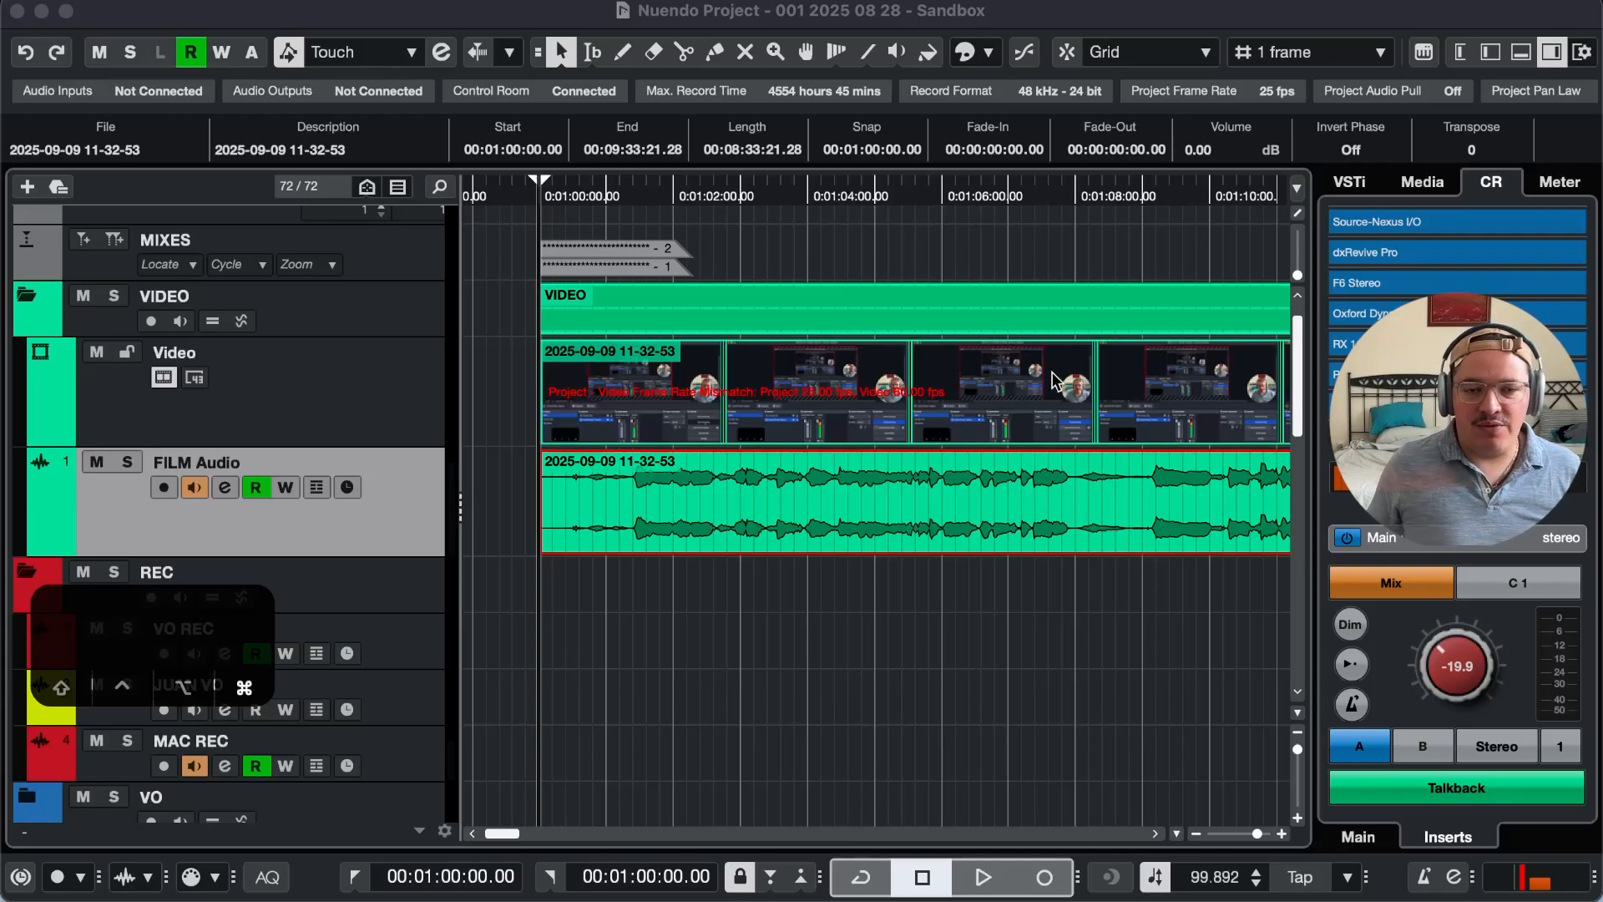
pyautogui.press('super+Tab')
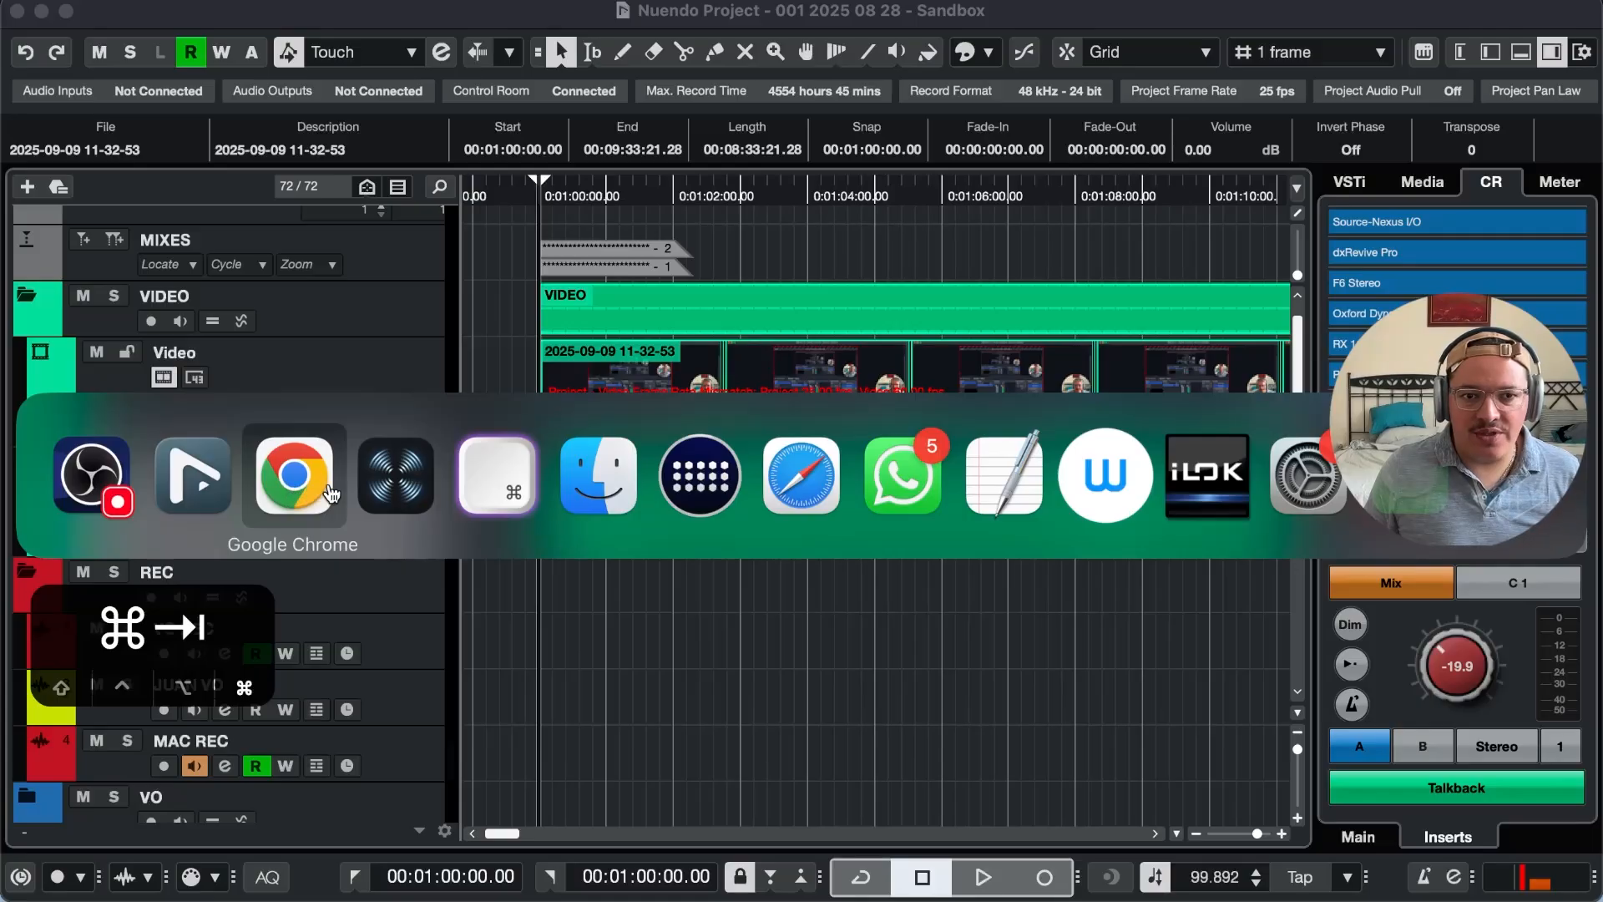
pyautogui.click(405, 488)
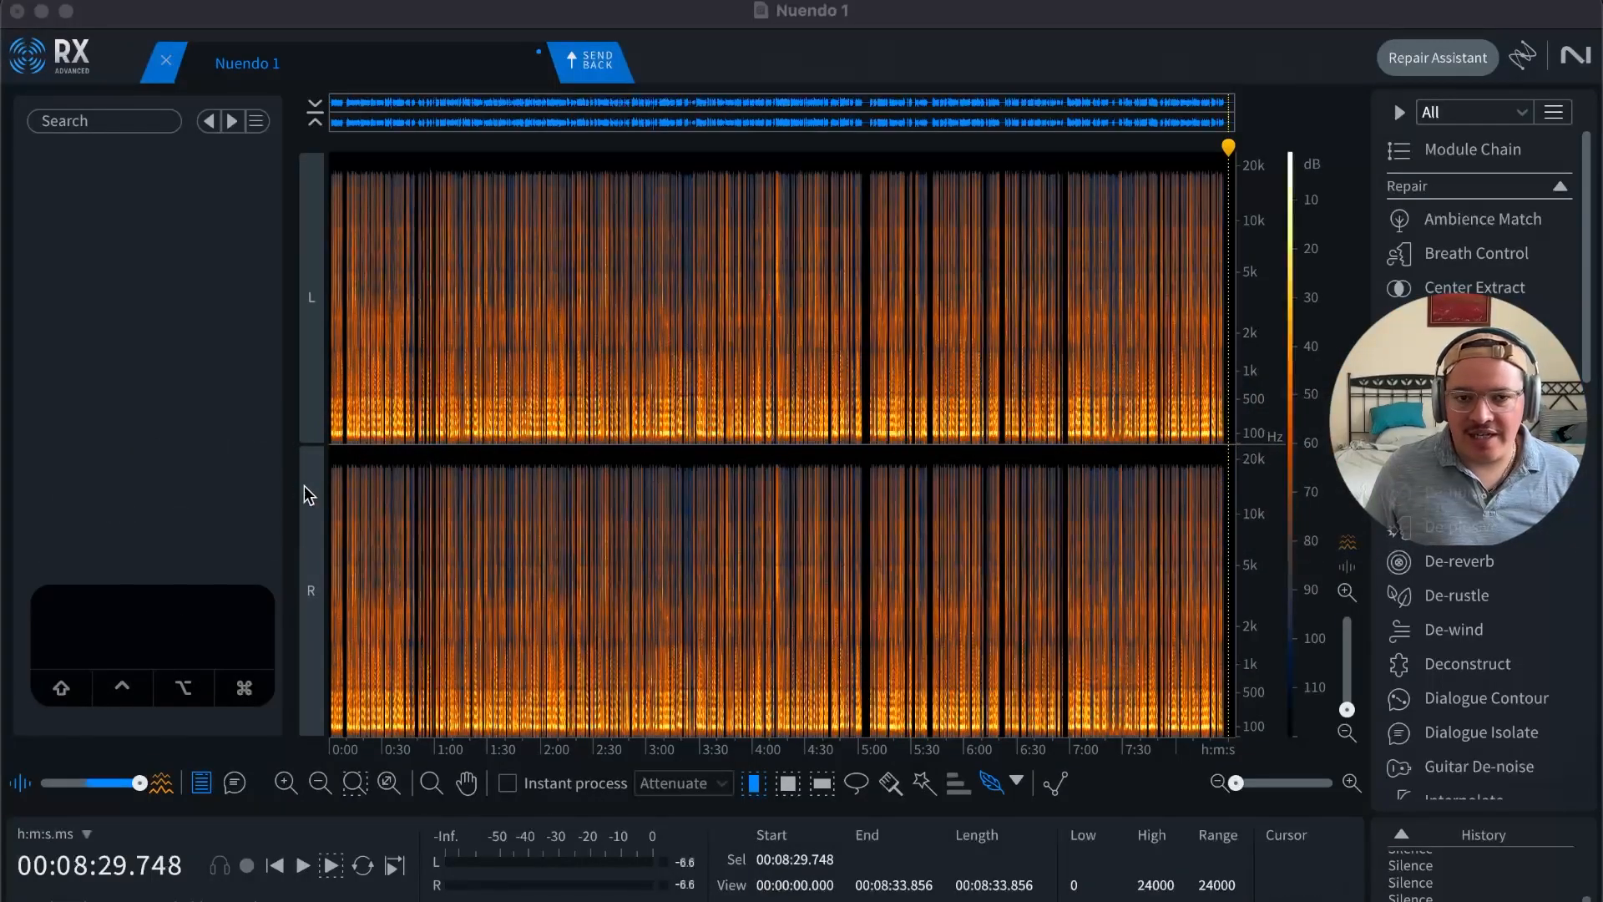
# Step: Switch to Nuendo 13 and examine the start of the FILM Audio clip and its RX 11 Connect offline process
pyautogui.press('super+Tab')
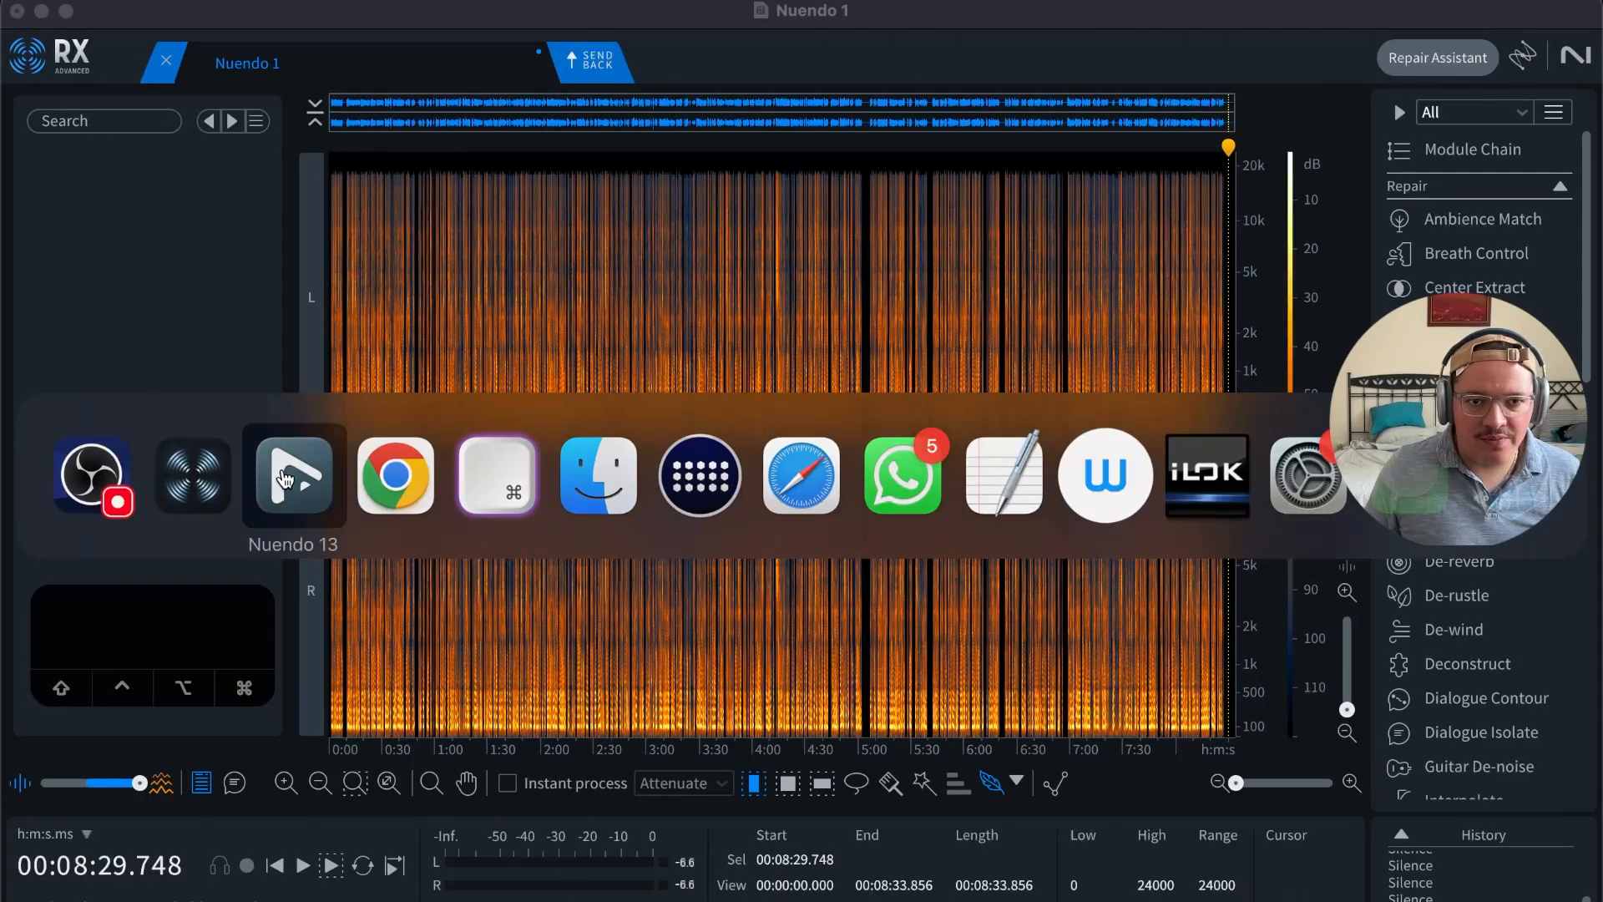
pyautogui.click(306, 487)
pyautogui.press('h')
pyautogui.press('h')
pyautogui.press('h')
pyautogui.press('h')
pyautogui.press('h')
pyautogui.press('h')
pyautogui.press('h')
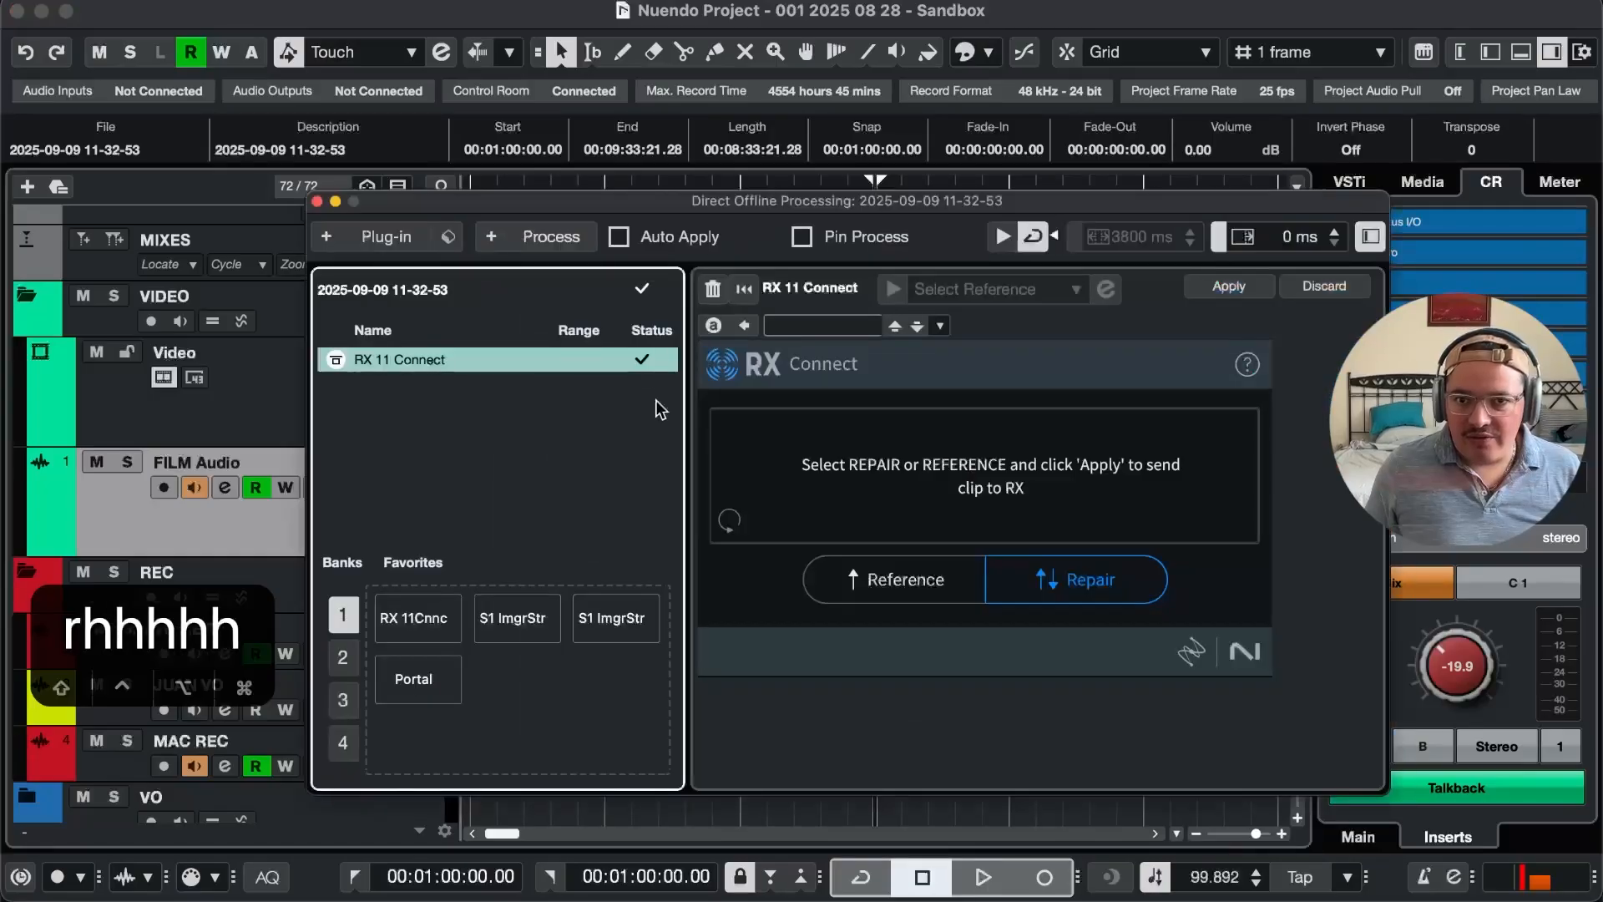
pyautogui.press('h')
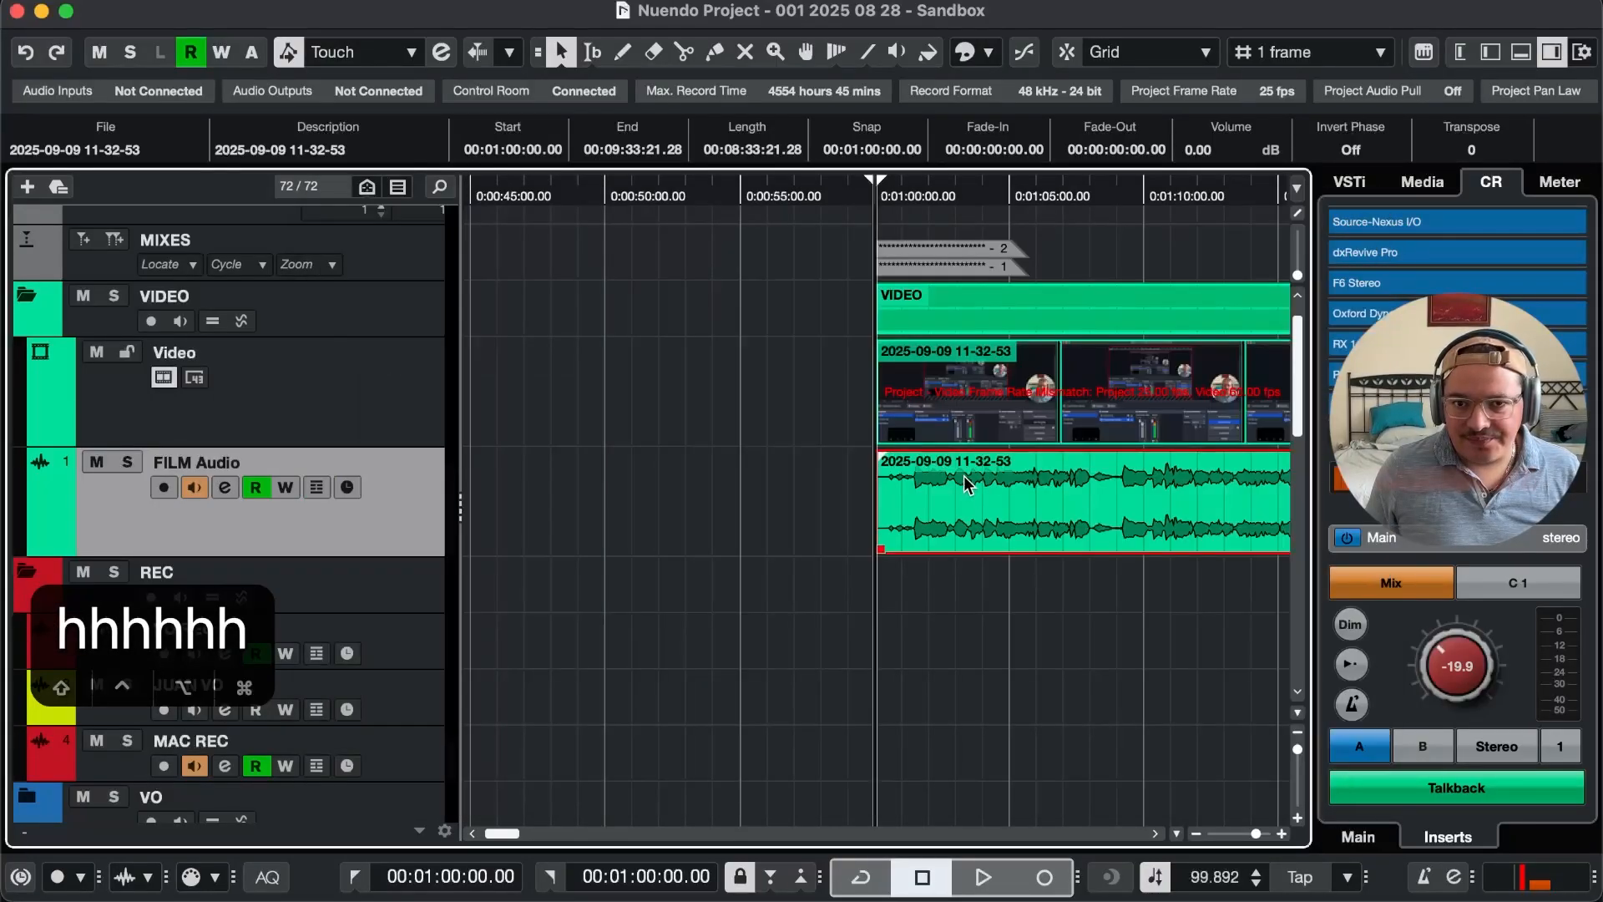
pyautogui.press('h')
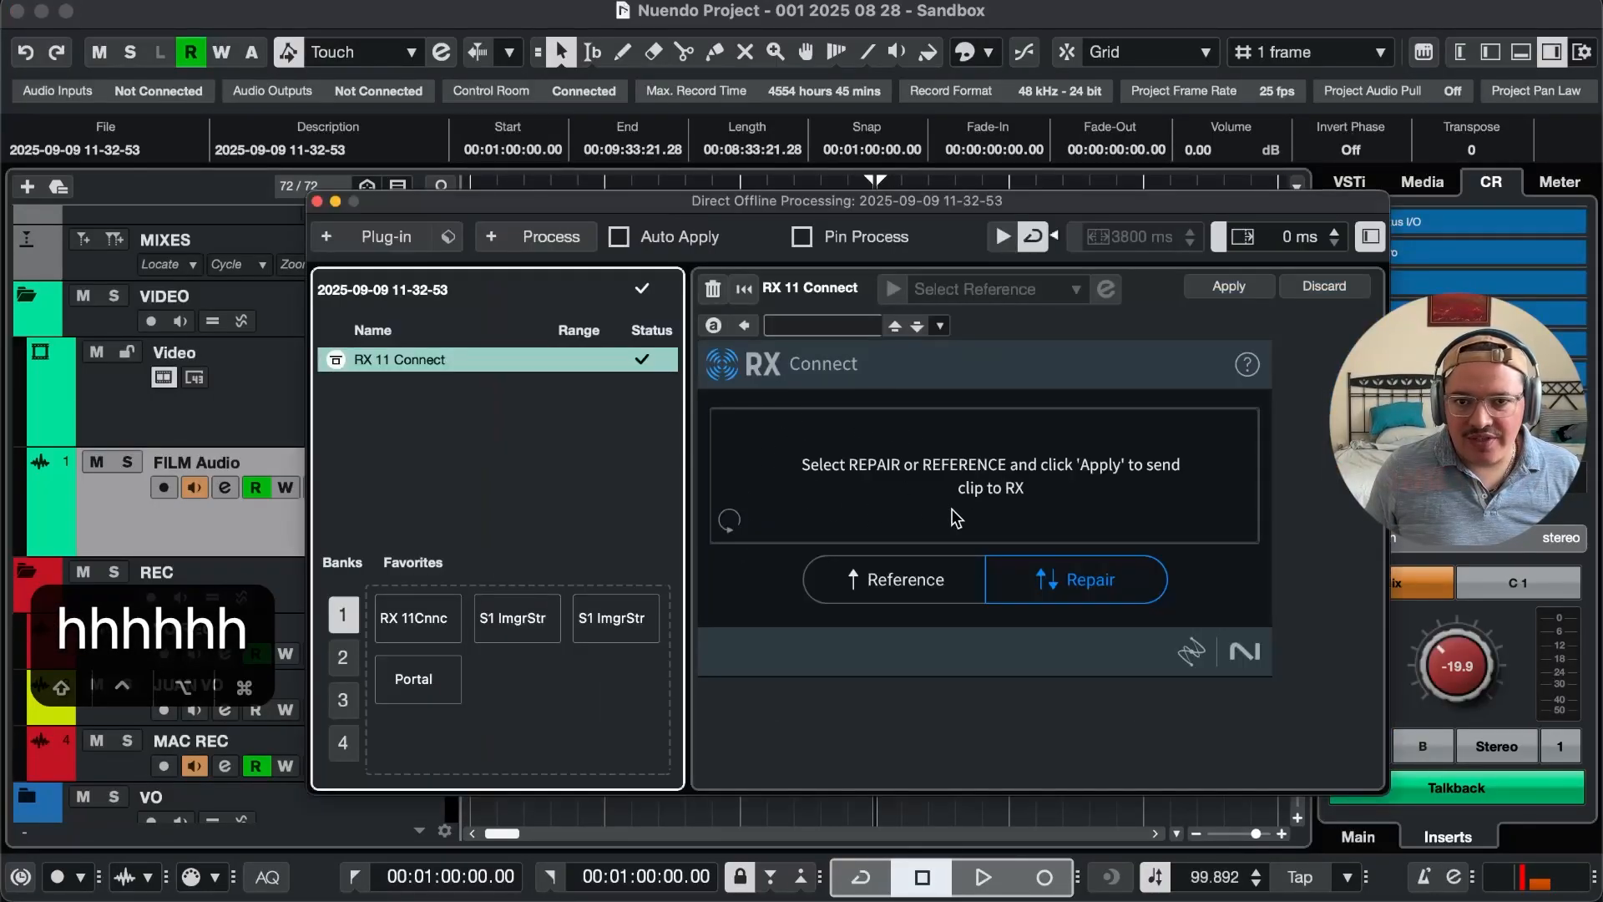
# Step: Switch to RX 11, send the cleaned recording back to Nuendo, and apply it to the clip through RX 11 Connect
pyautogui.press('super+Tab')
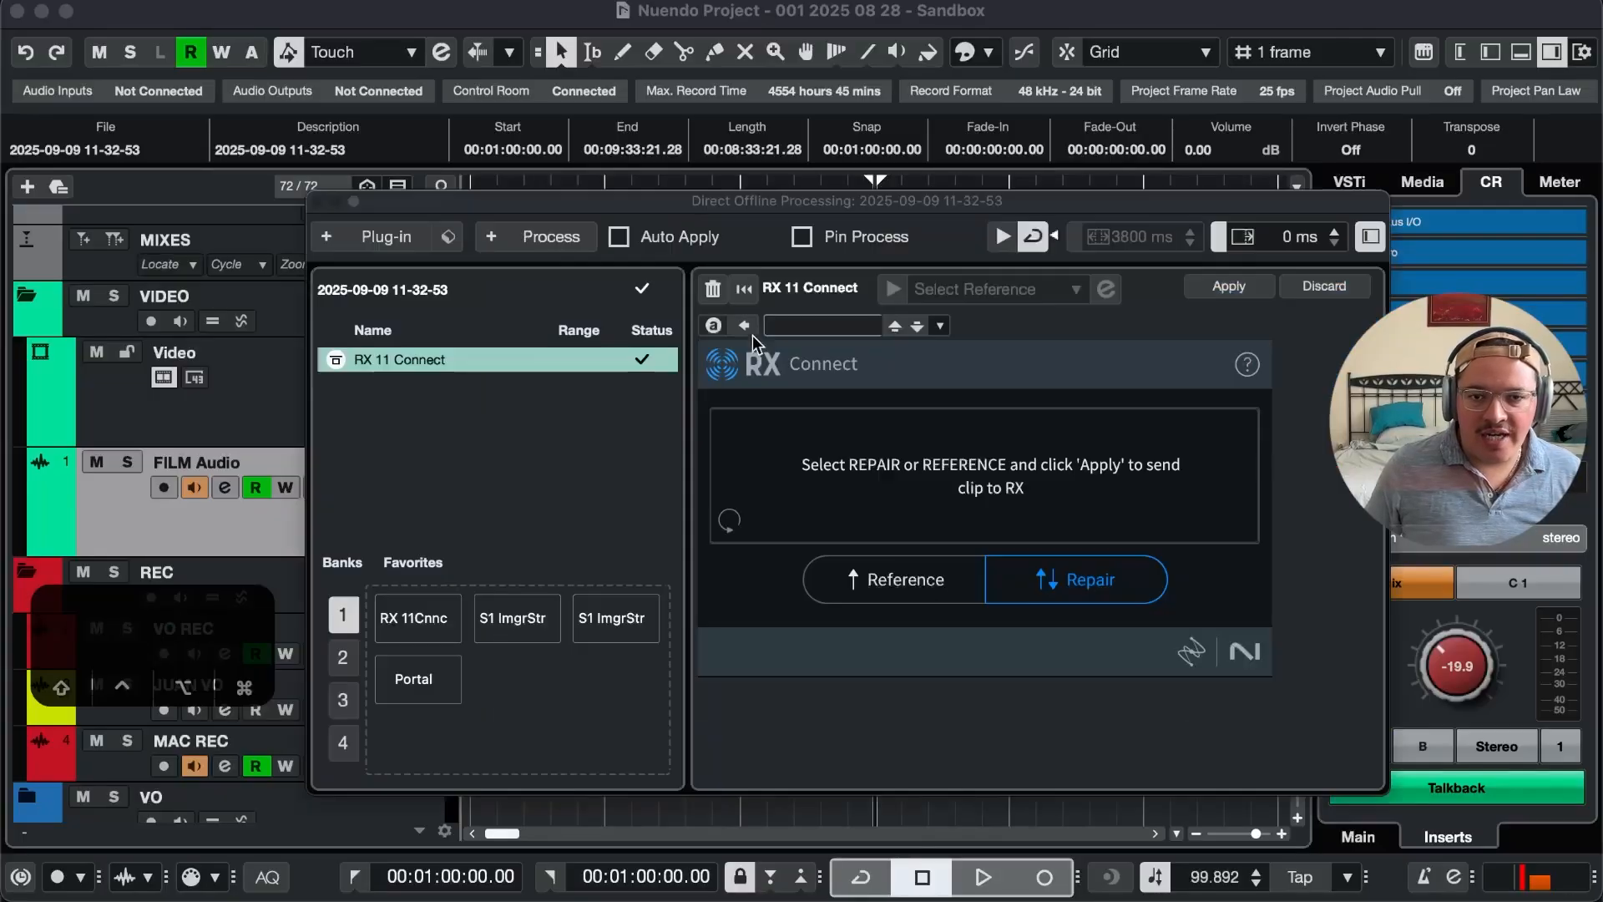
pyautogui.press('super+Tab')
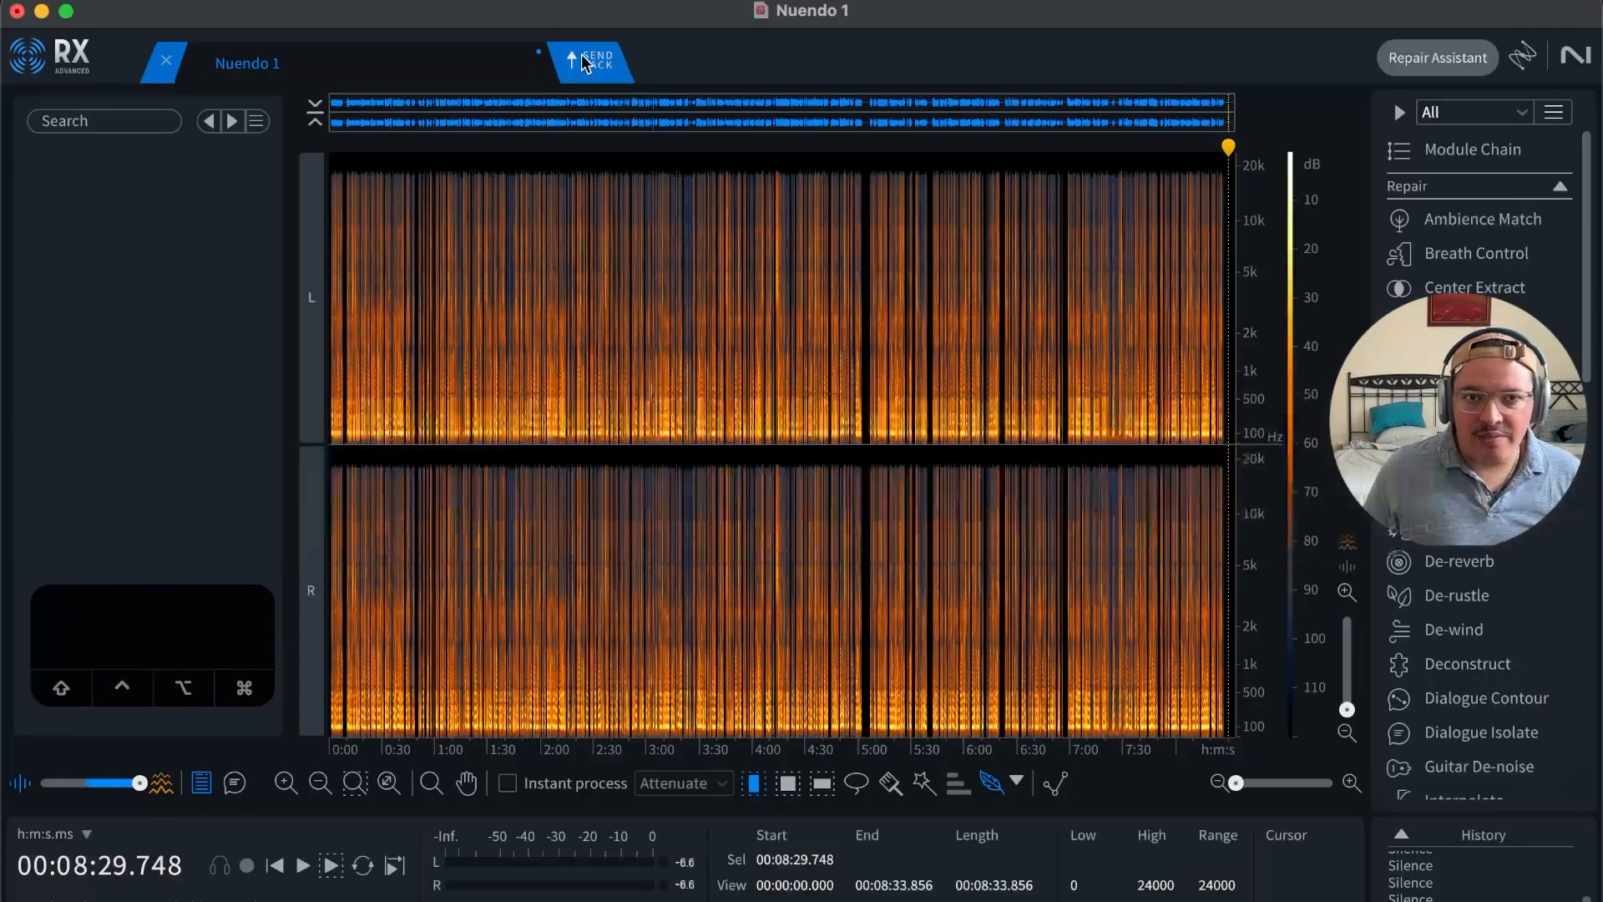
pyautogui.click(592, 61)
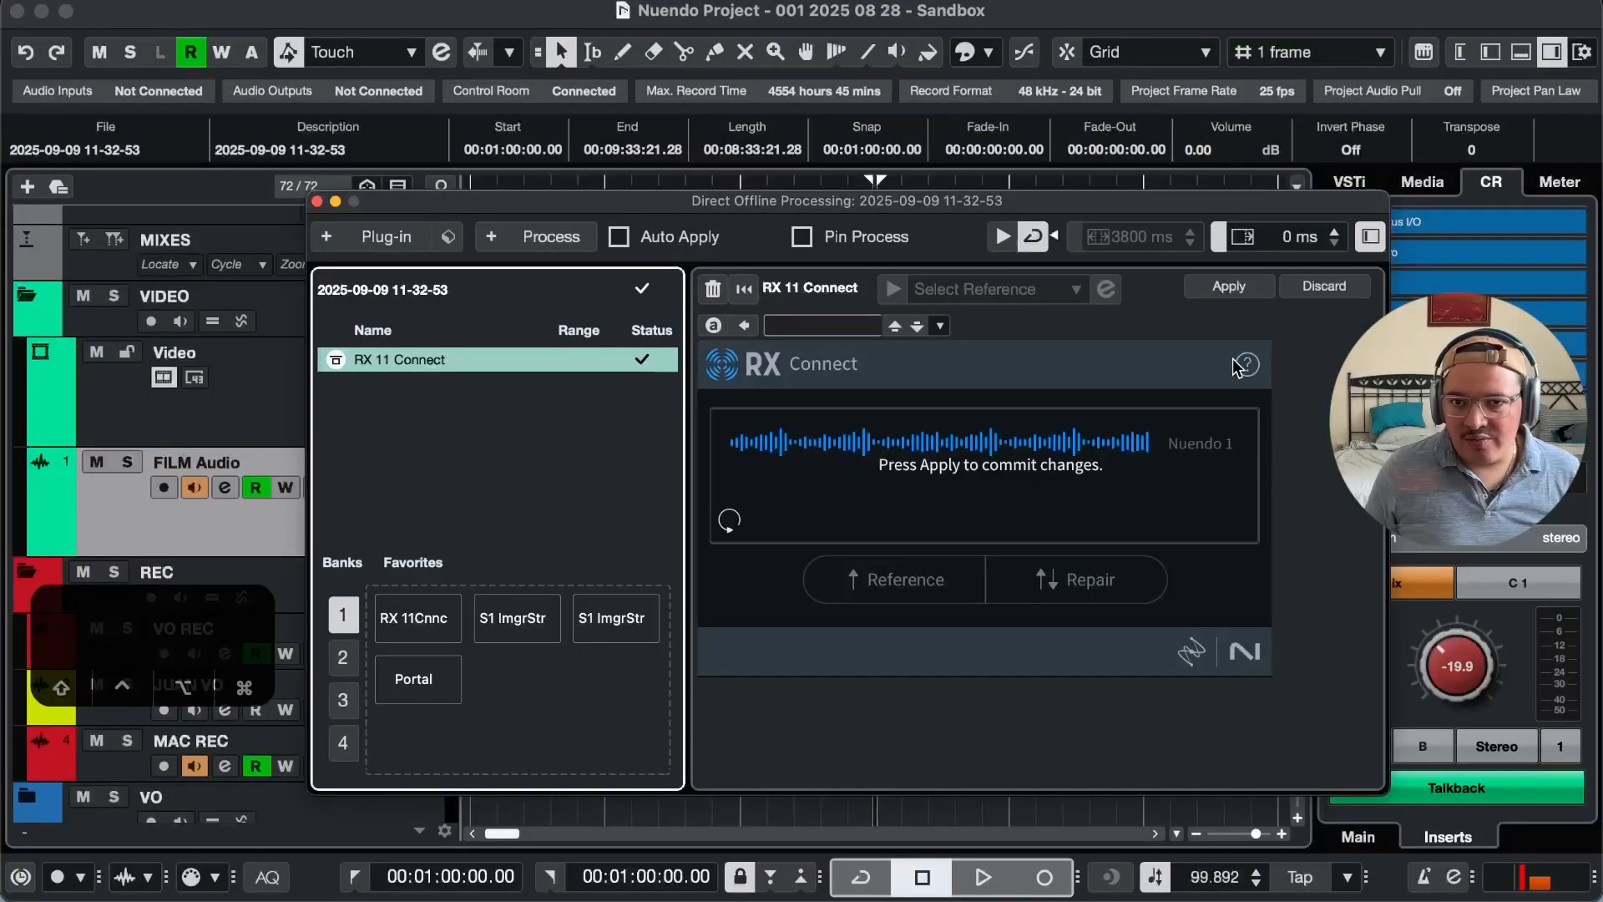
pyautogui.click(1228, 286)
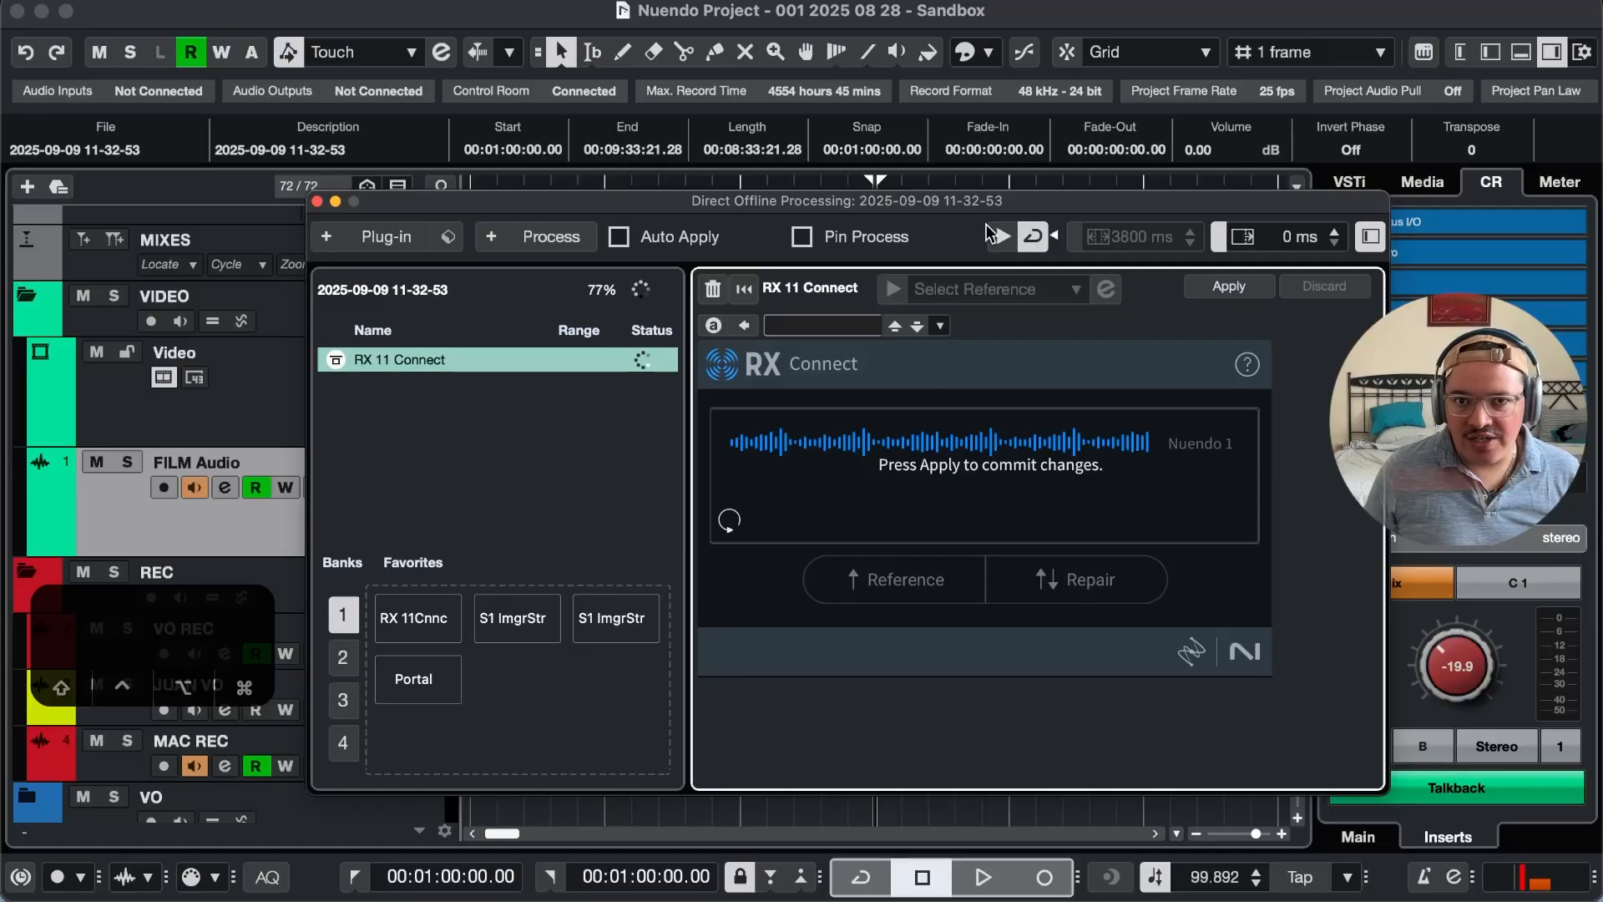
# Step: Move the Direct Offline Processing window aside and make the clip's RX 11 Connect processing permanent
pyautogui.moveTo(997, 204); pyautogui.dragTo(856, 153)
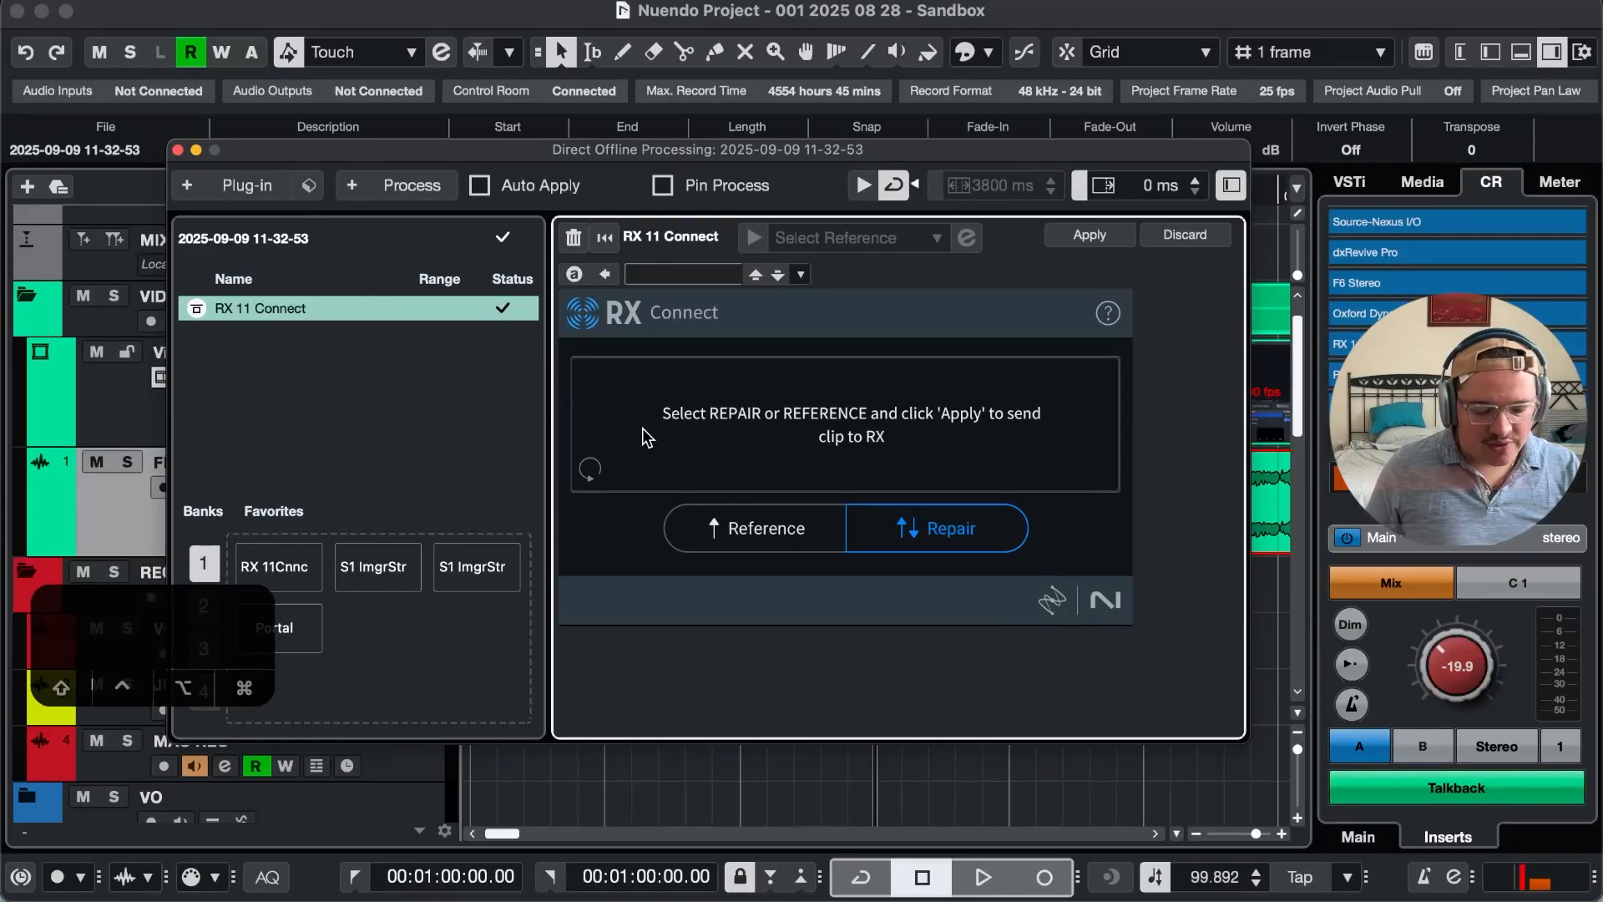
pyautogui.press('F7')
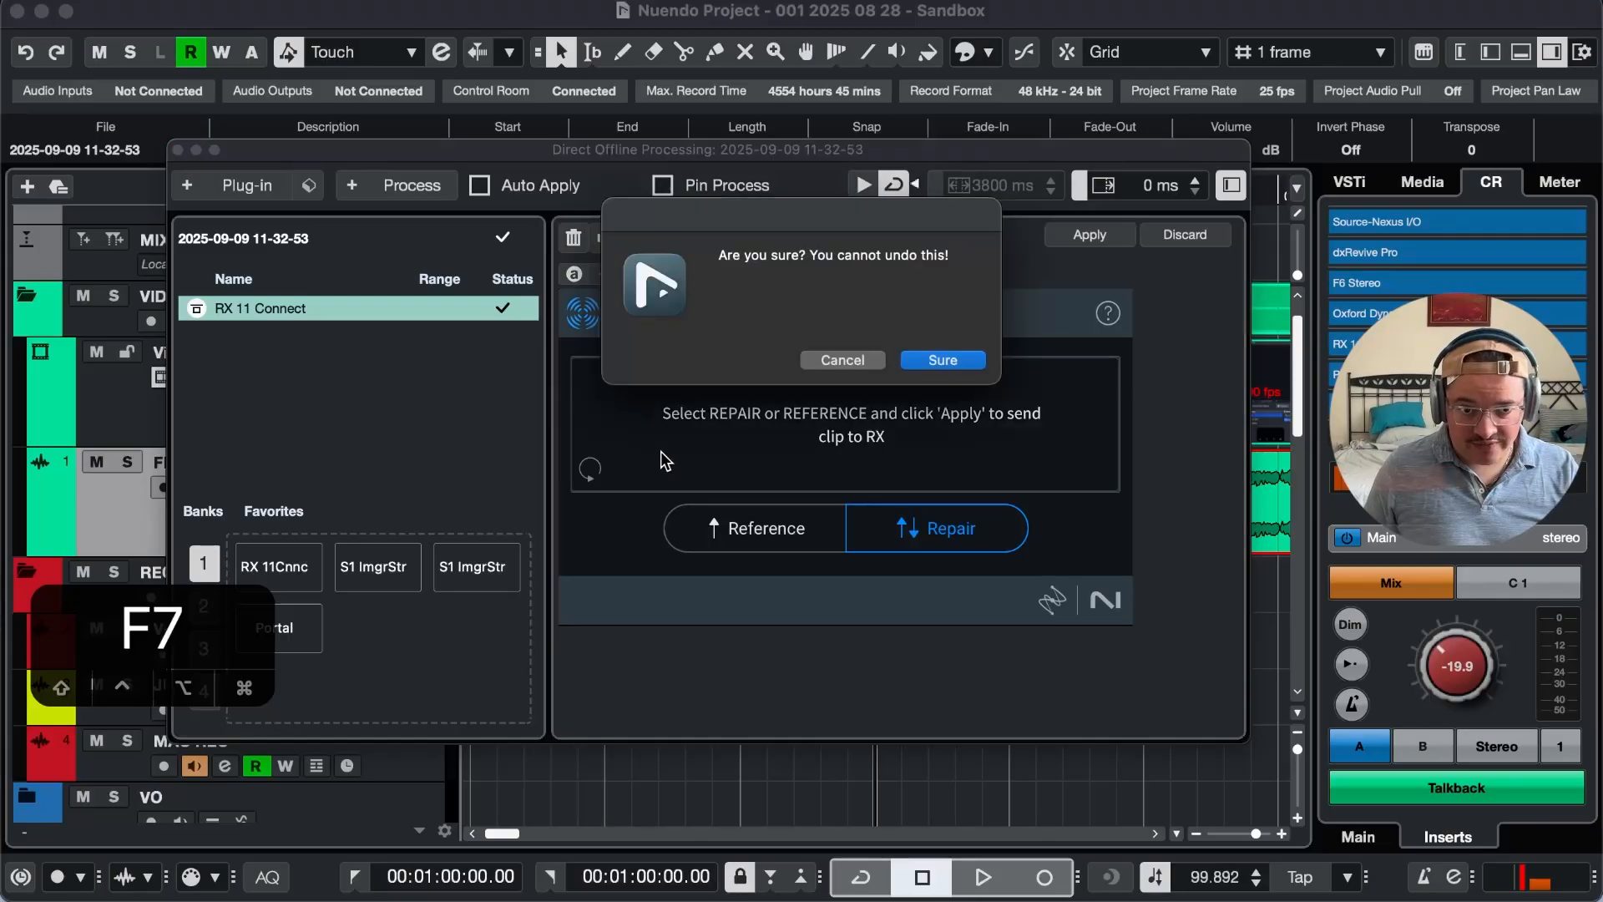
pyautogui.press('Return')
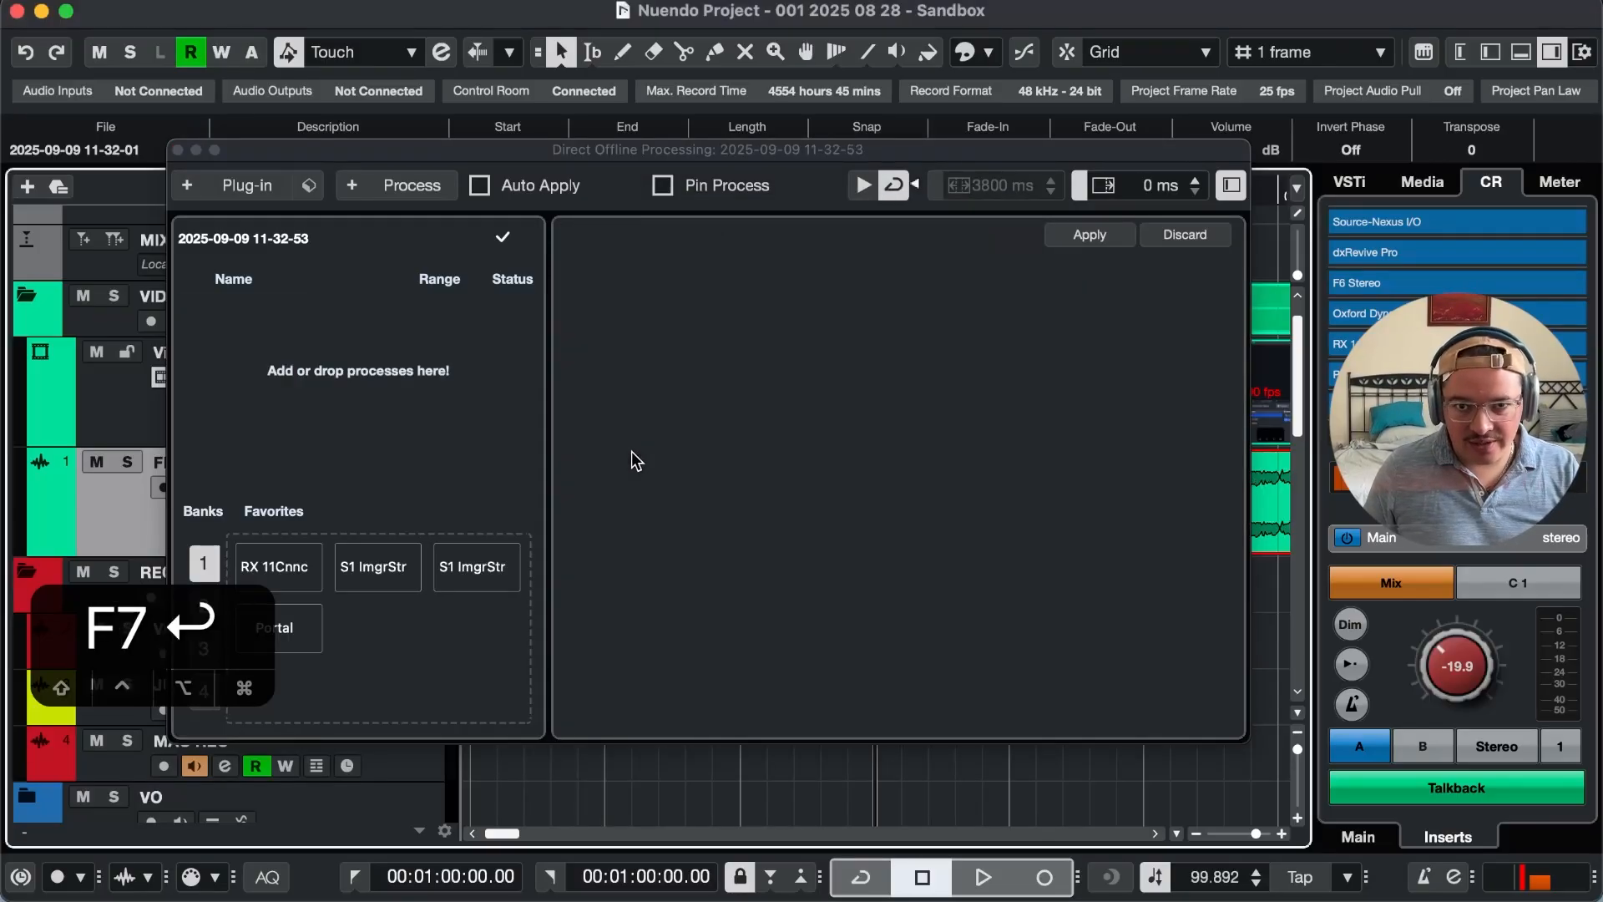
# Step: Examine the cleaned FILM Audio waveform in detail and along the clip's full length
pyautogui.press('h')
pyautogui.press('r')
pyautogui.press('r')
pyautogui.press('r')
pyautogui.press('r')
pyautogui.press('r')
pyautogui.press('r')
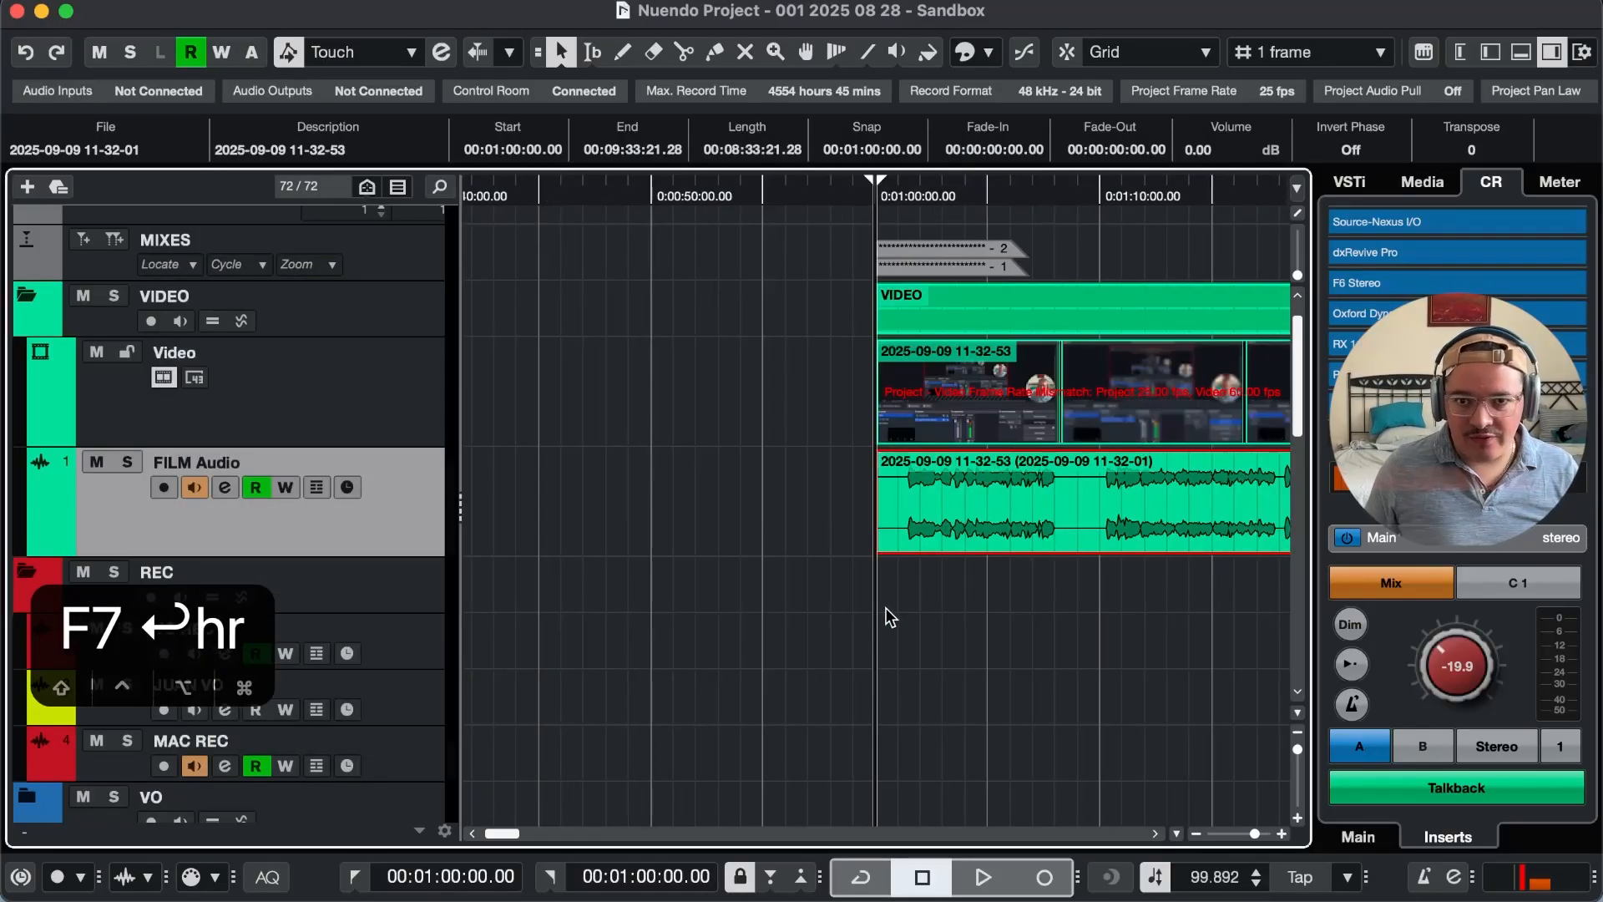
pyautogui.click(944, 616)
pyautogui.click(960, 505)
pyautogui.press('e')
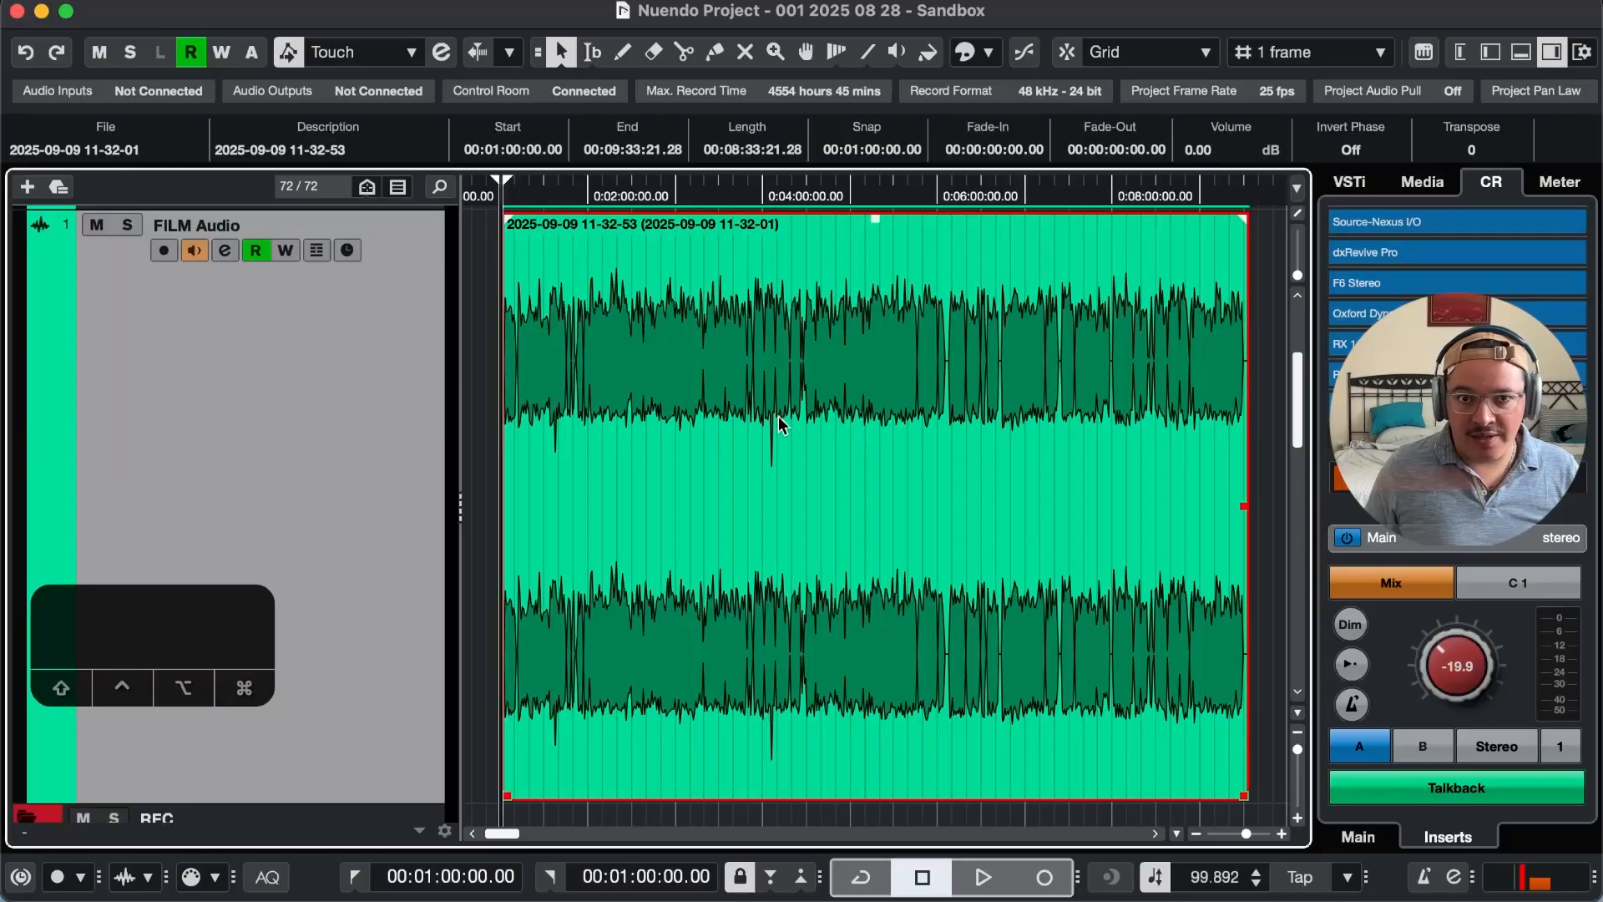
pyautogui.press('e')
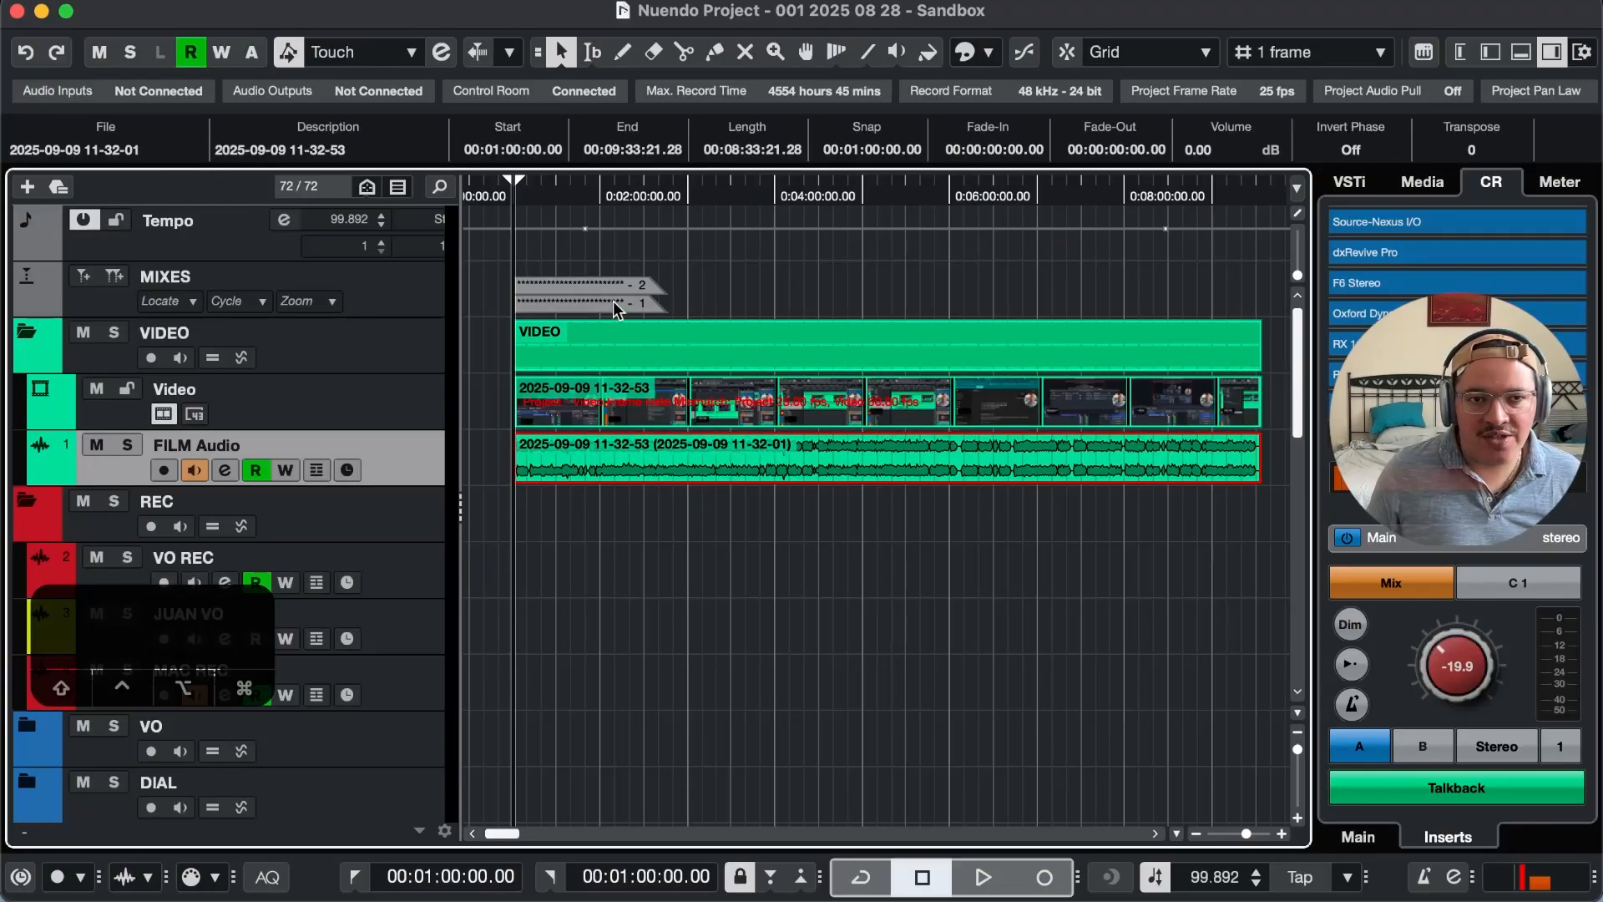
pyautogui.click(176, 149)
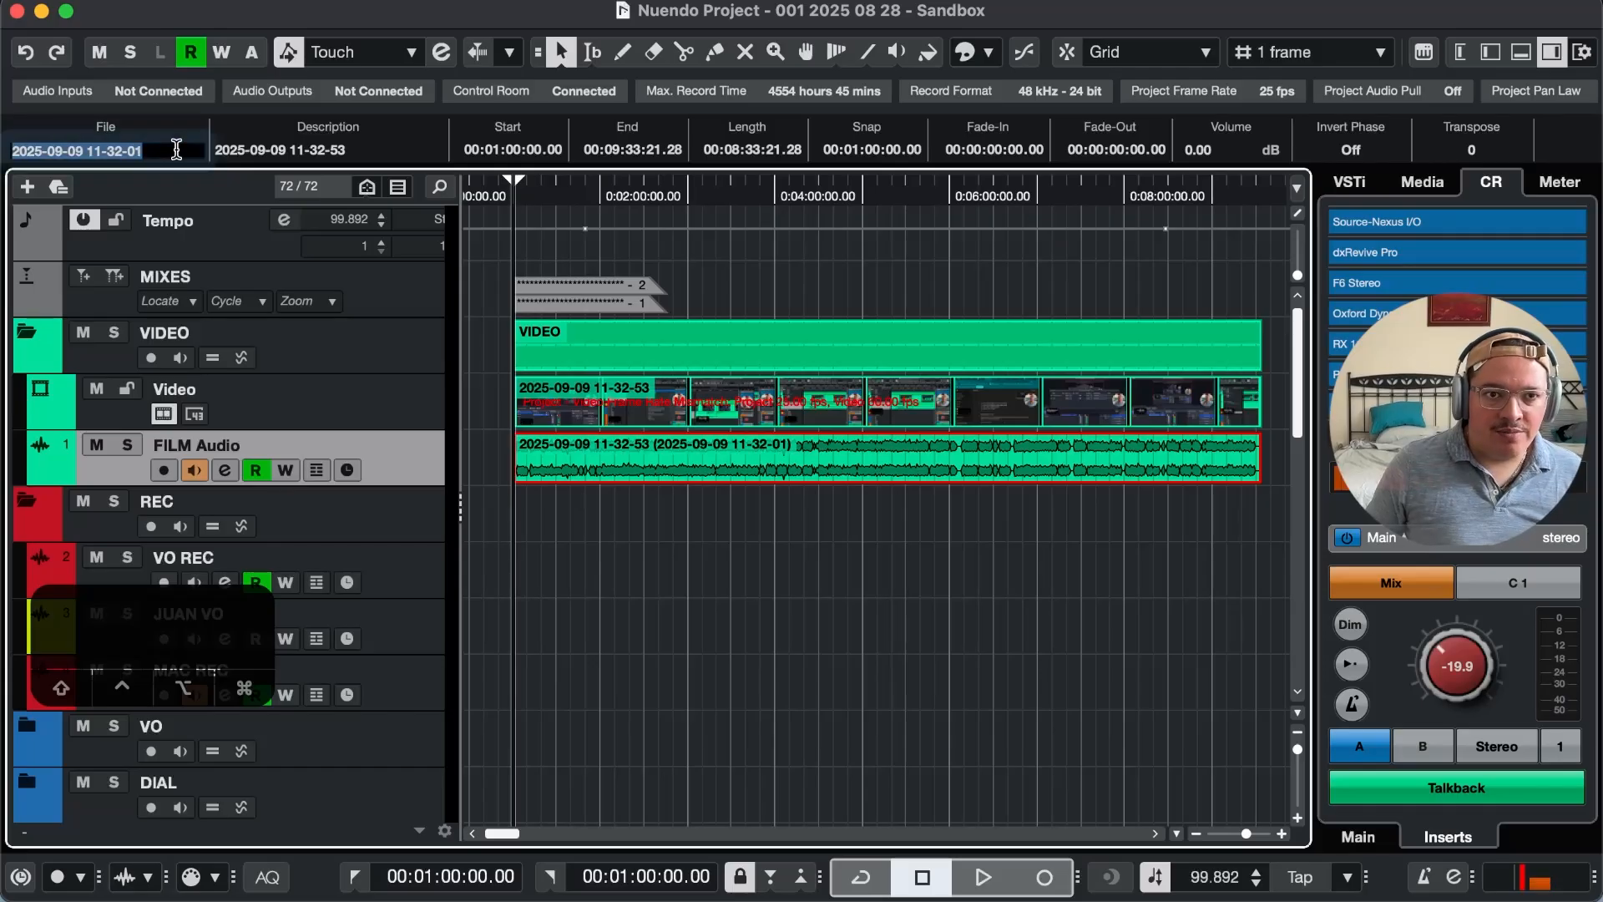
pyautogui.press('Right')
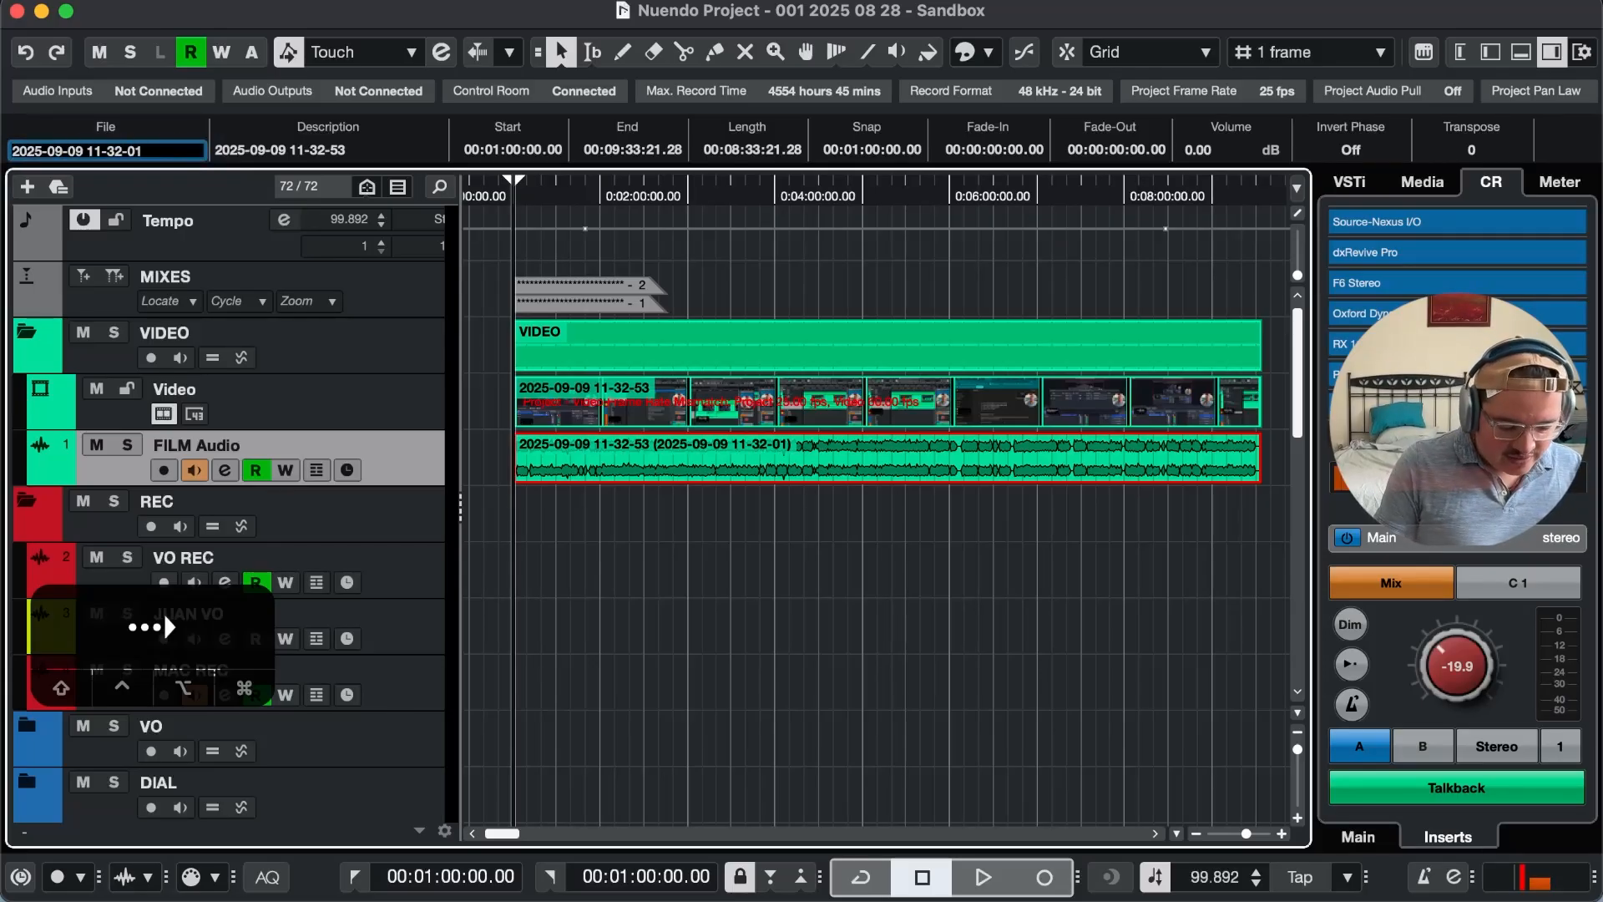
pyautogui.write('_')
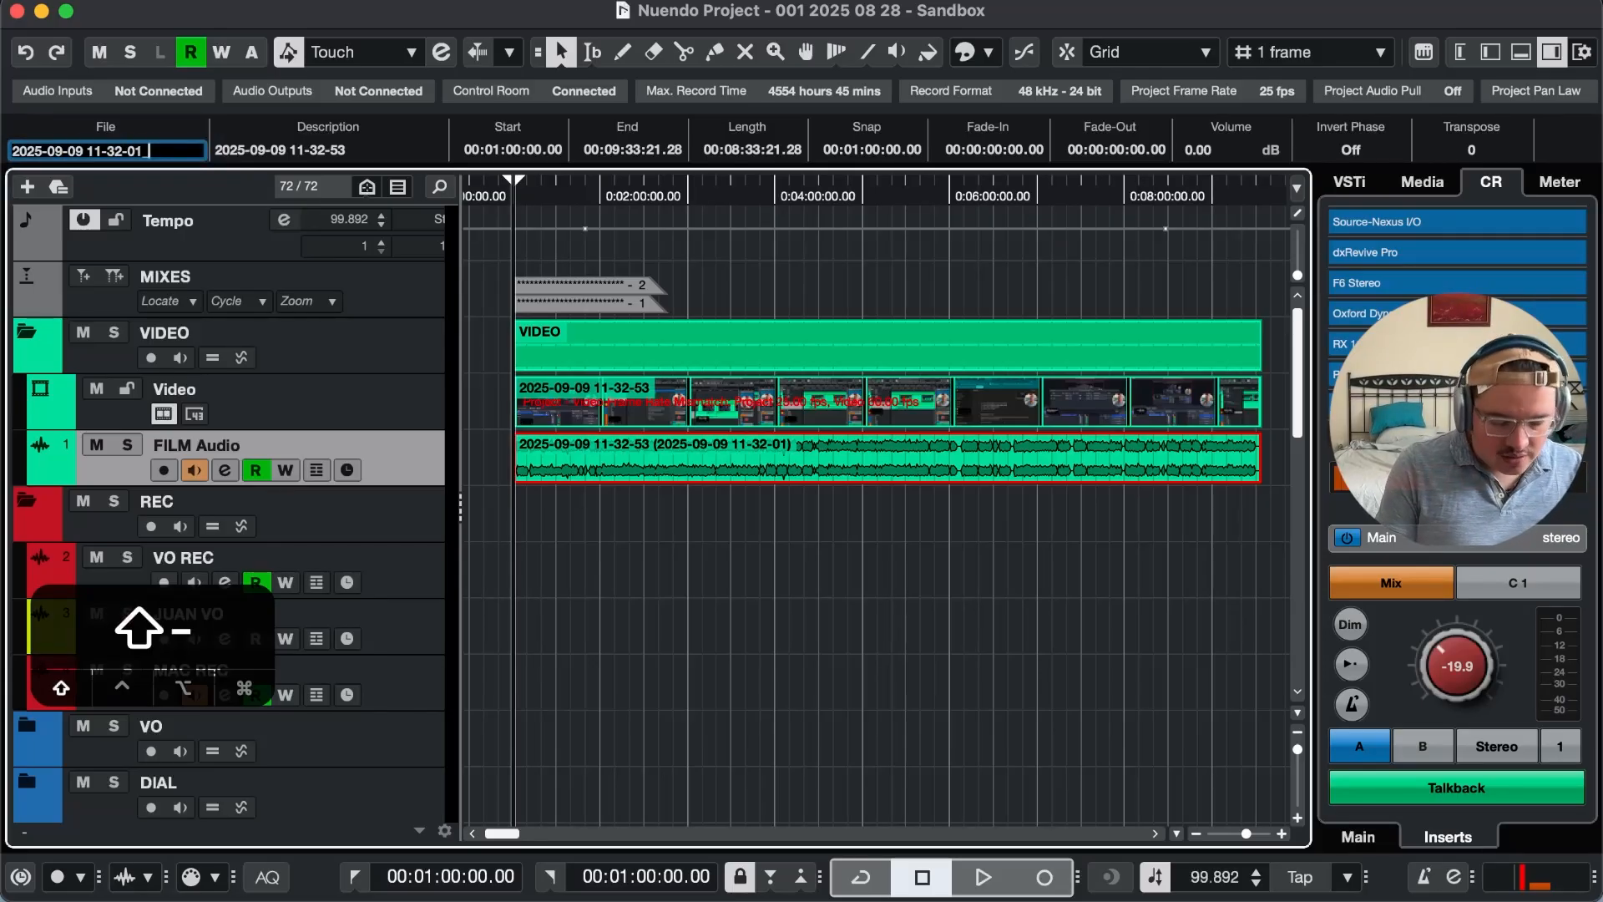
pyautogui.write('RX')
pyautogui.press('Return')
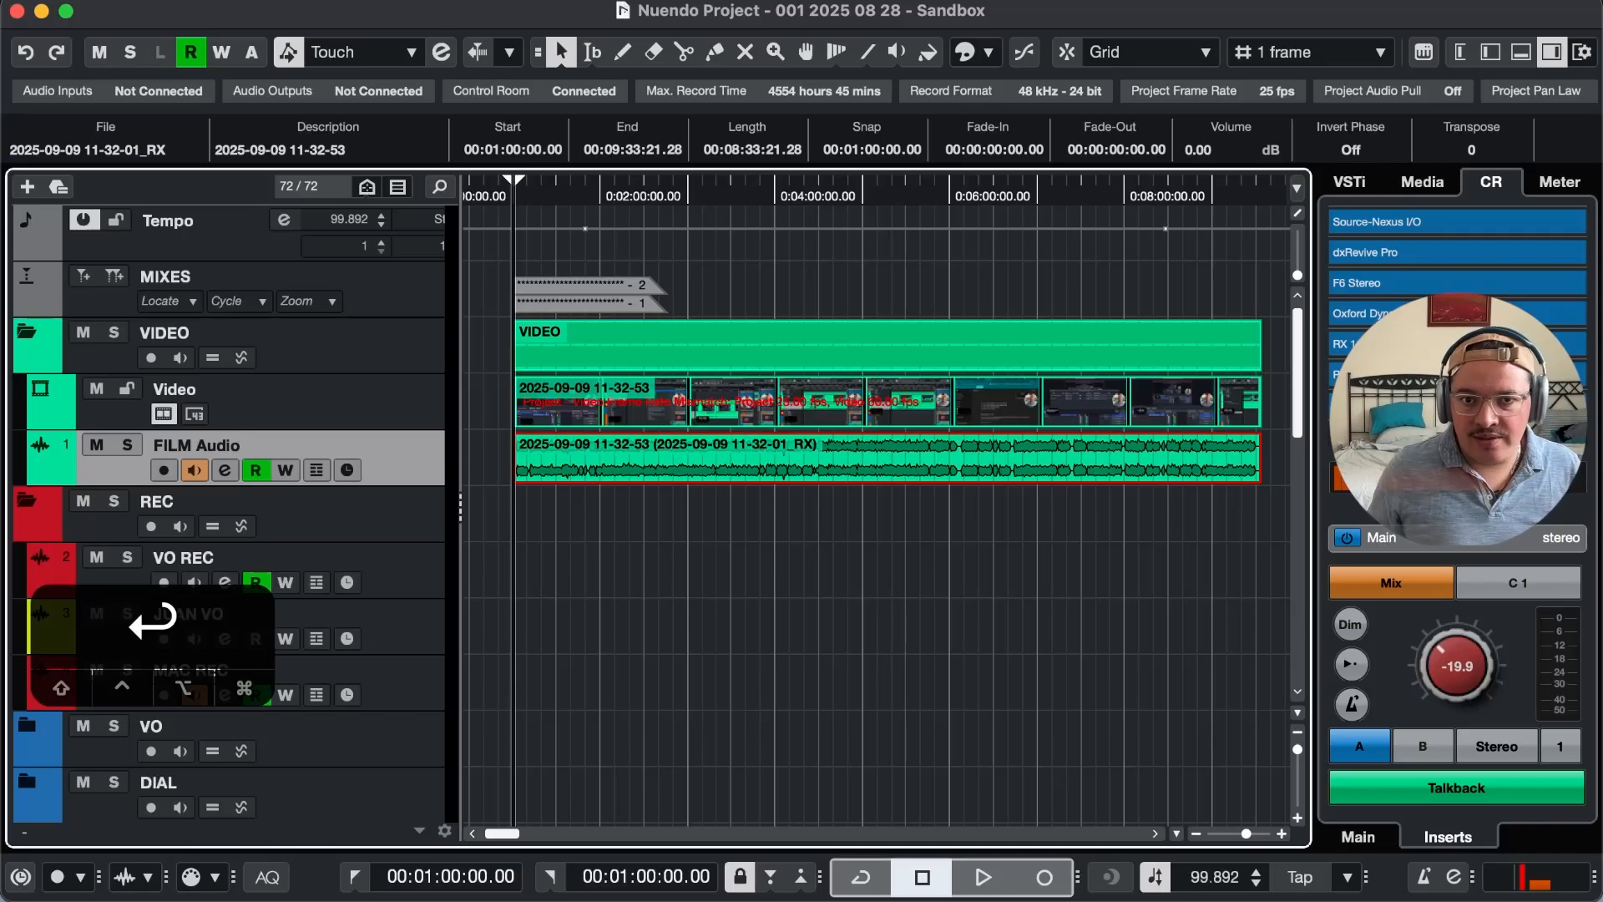
pyautogui.click(991, 562)
# Step: Switch to Finder and look through the screen recordings in the Movies folder
pyautogui.press('super+Tab')
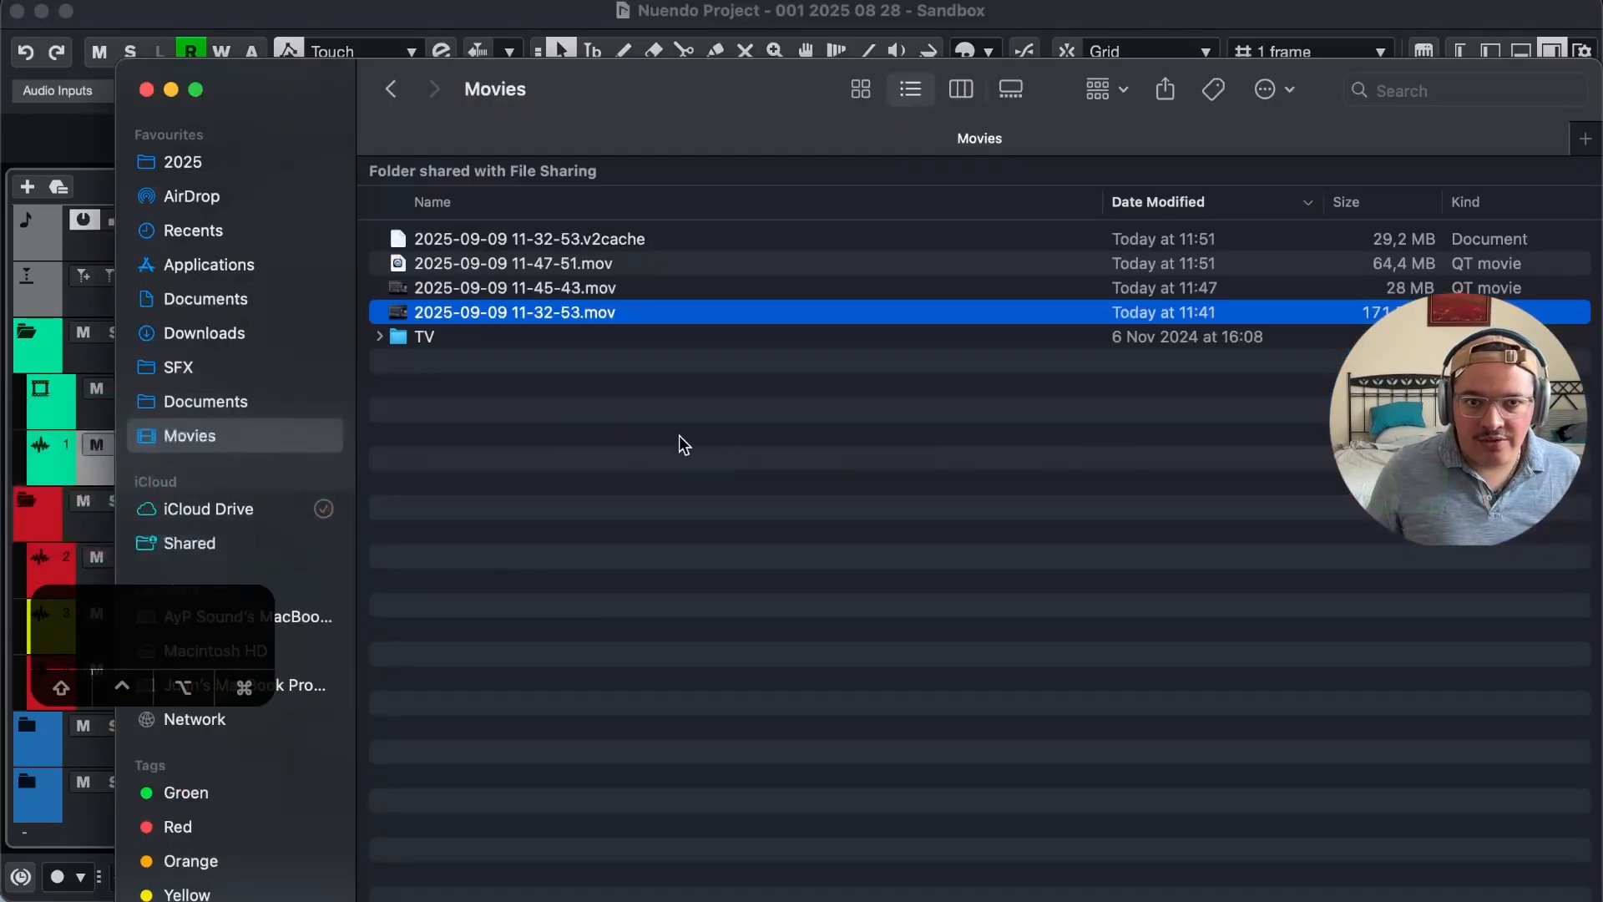
pyautogui.click(646, 462)
pyautogui.press('Down')
pyautogui.press('Down')
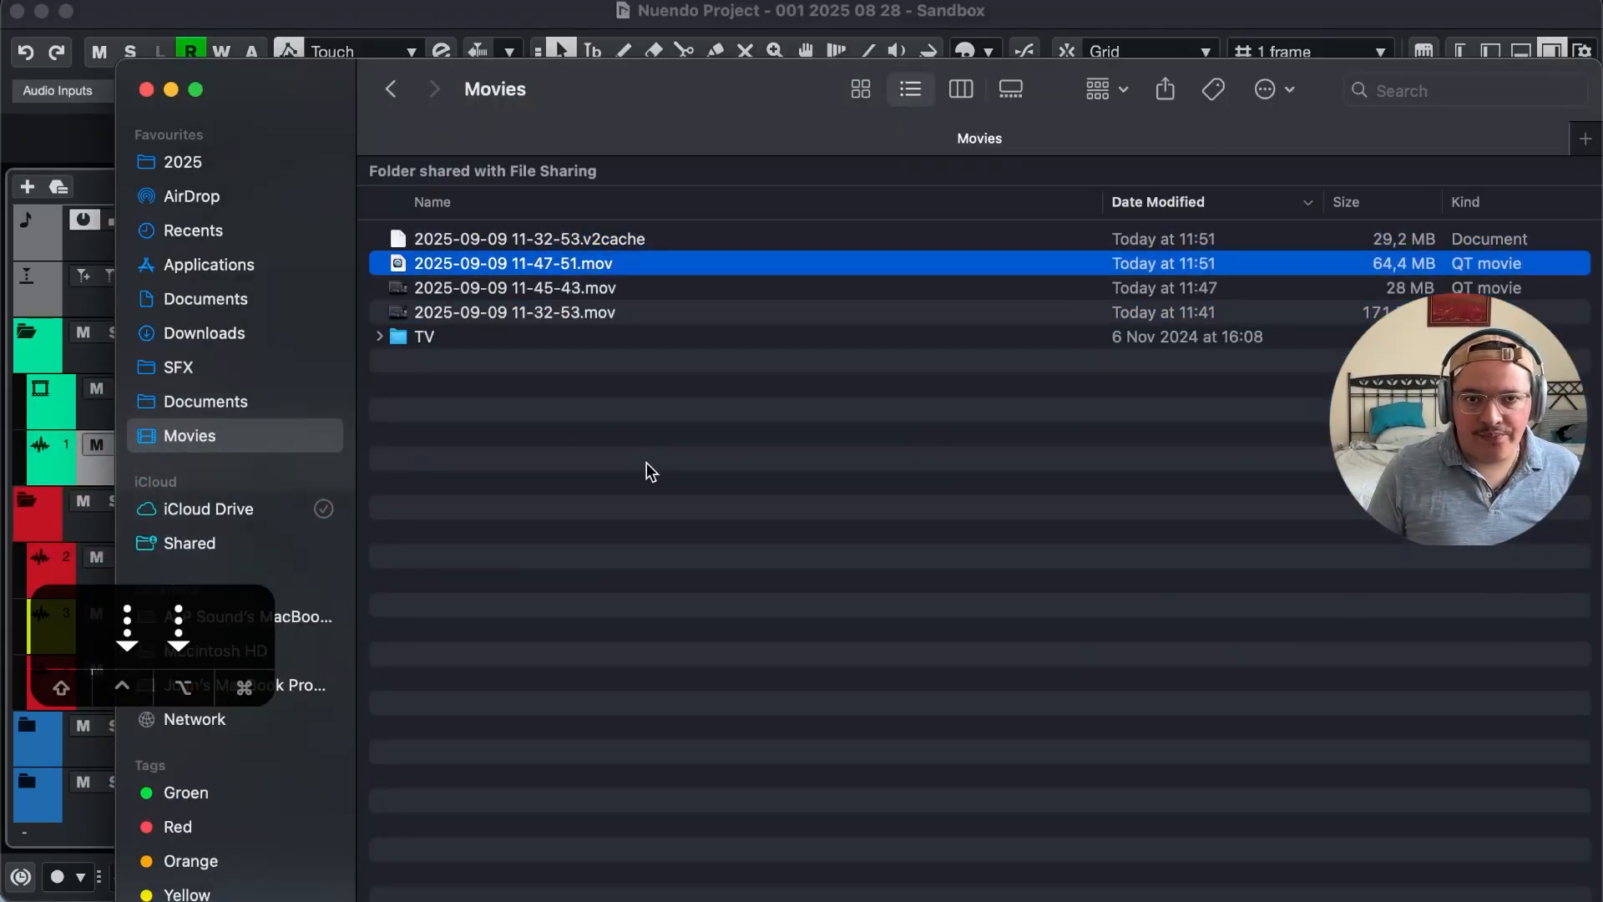
pyautogui.press('Down')
pyautogui.press('Down')
pyautogui.press('super+Tab')
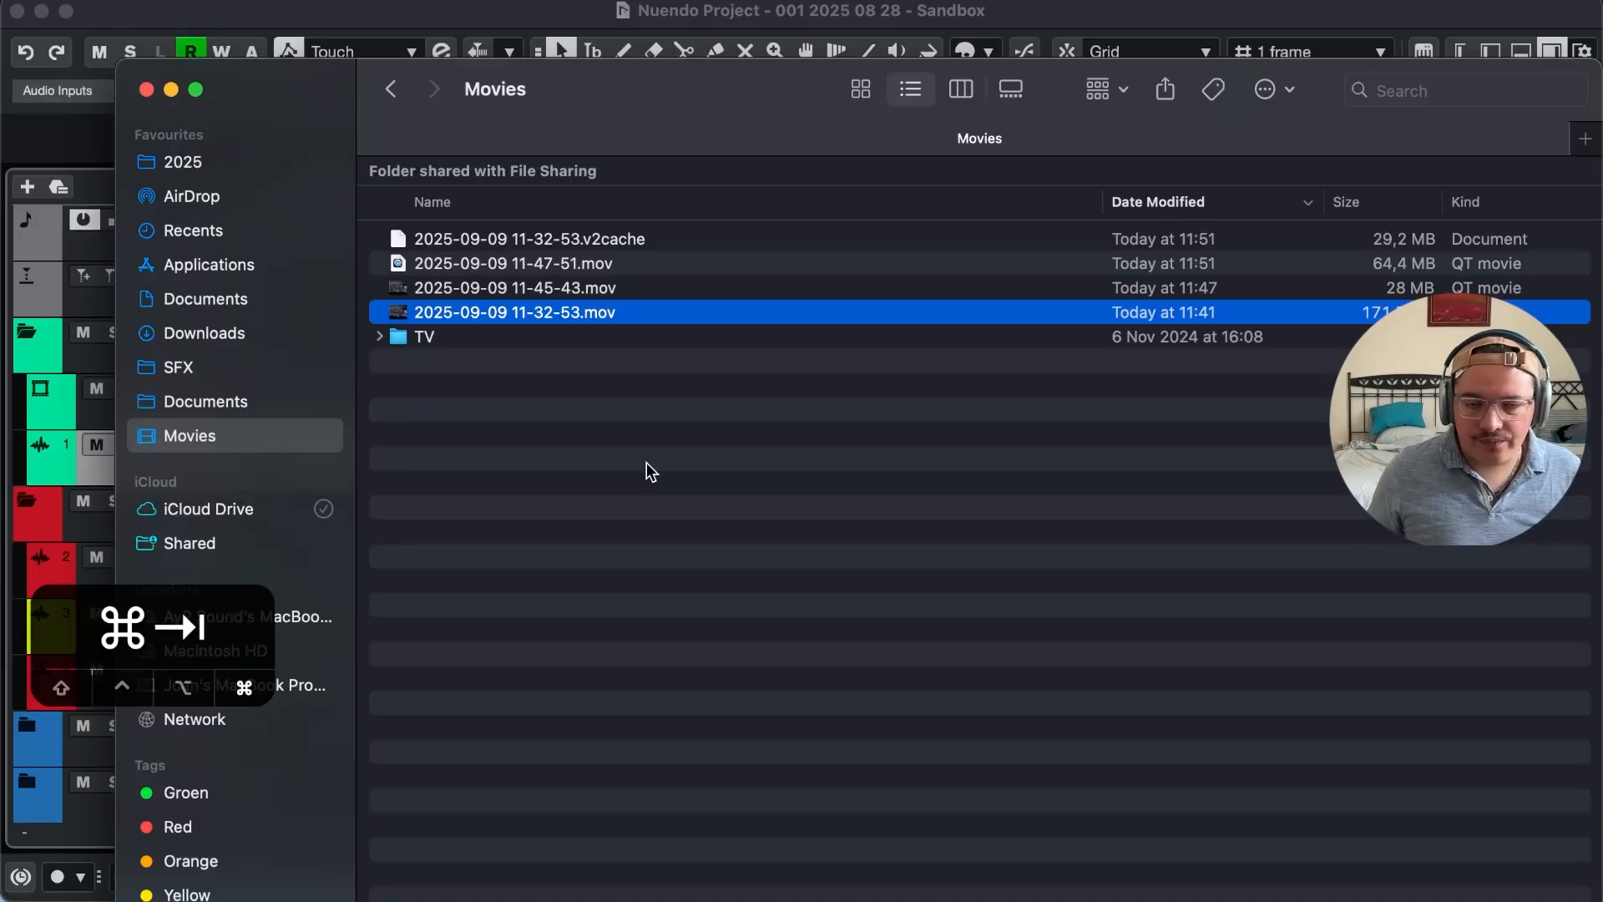
pyautogui.press('super+Tab')
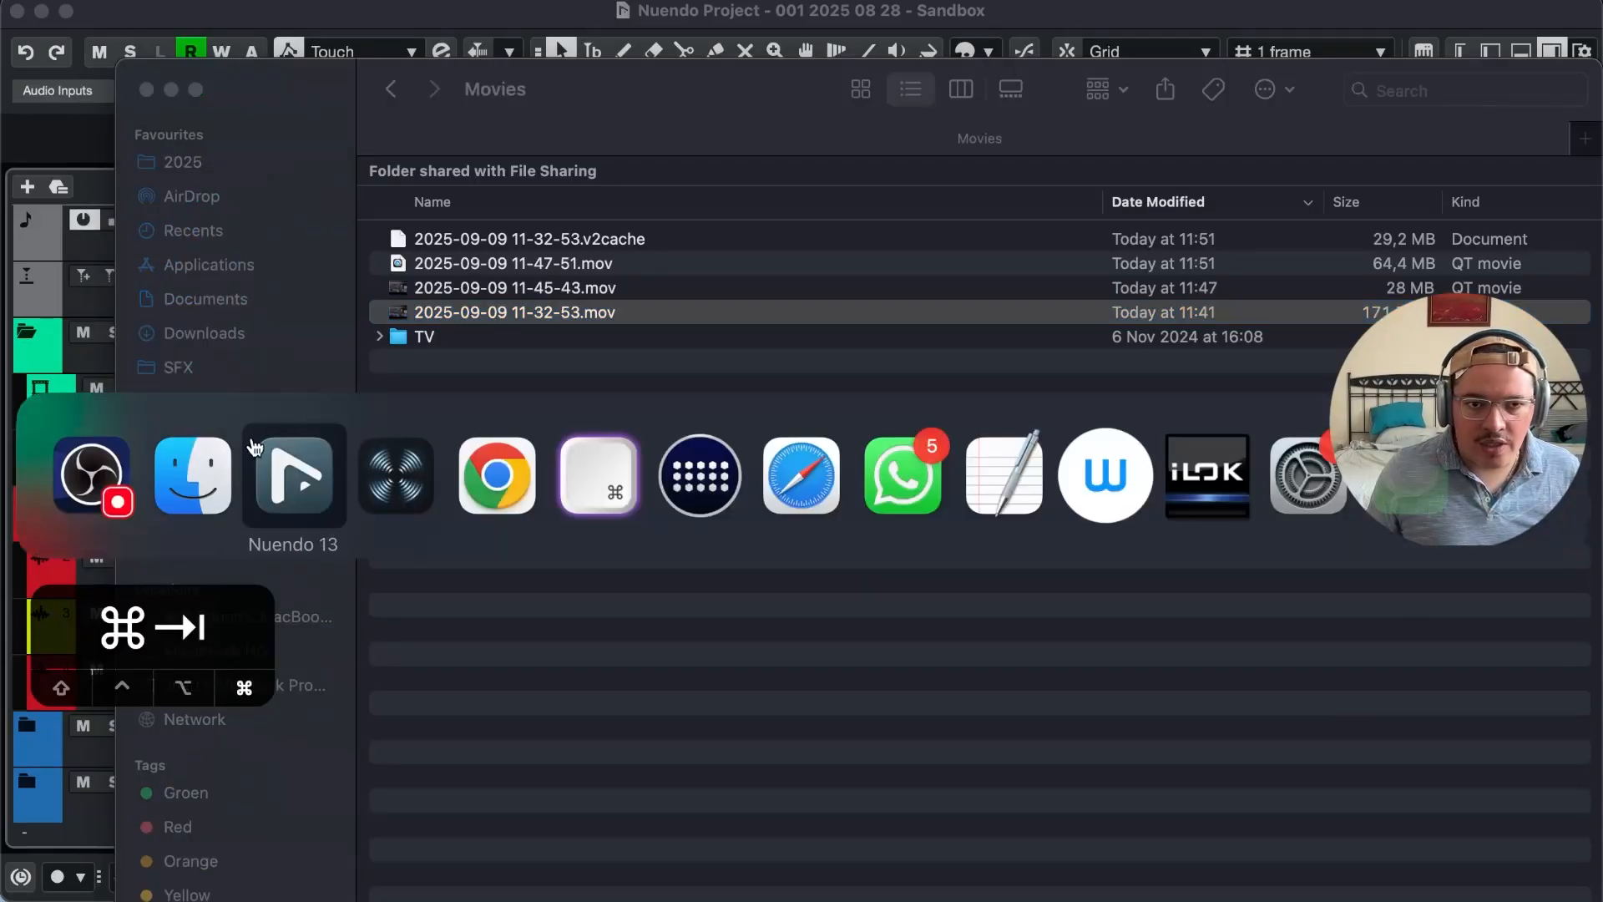
pyautogui.click(698, 451)
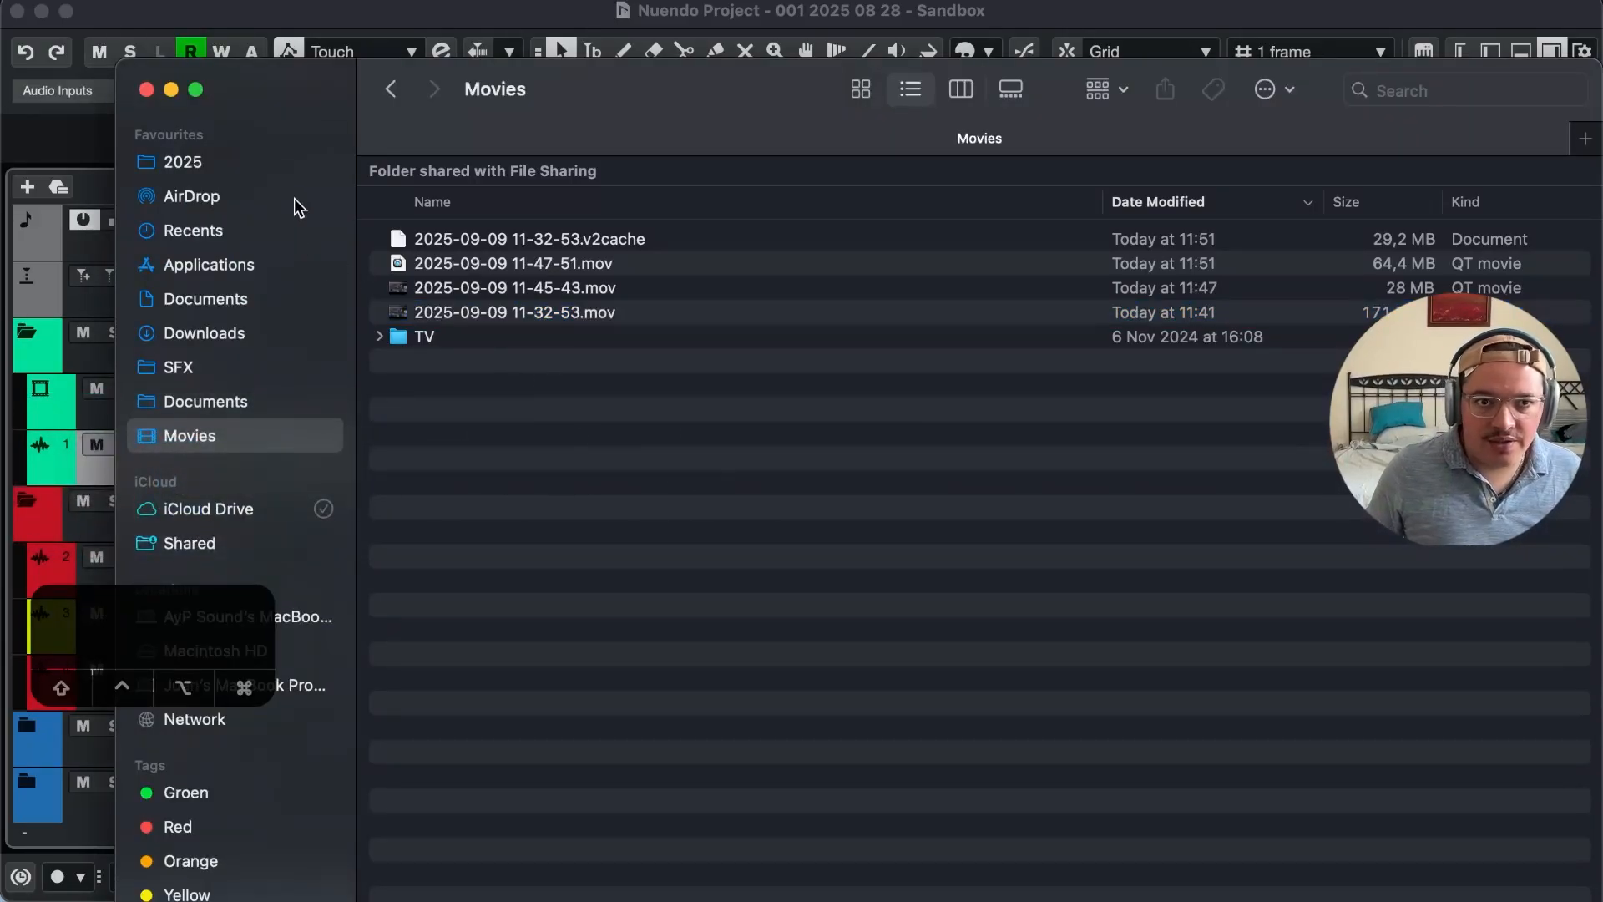
pyautogui.click(259, 164)
pyautogui.click(597, 800)
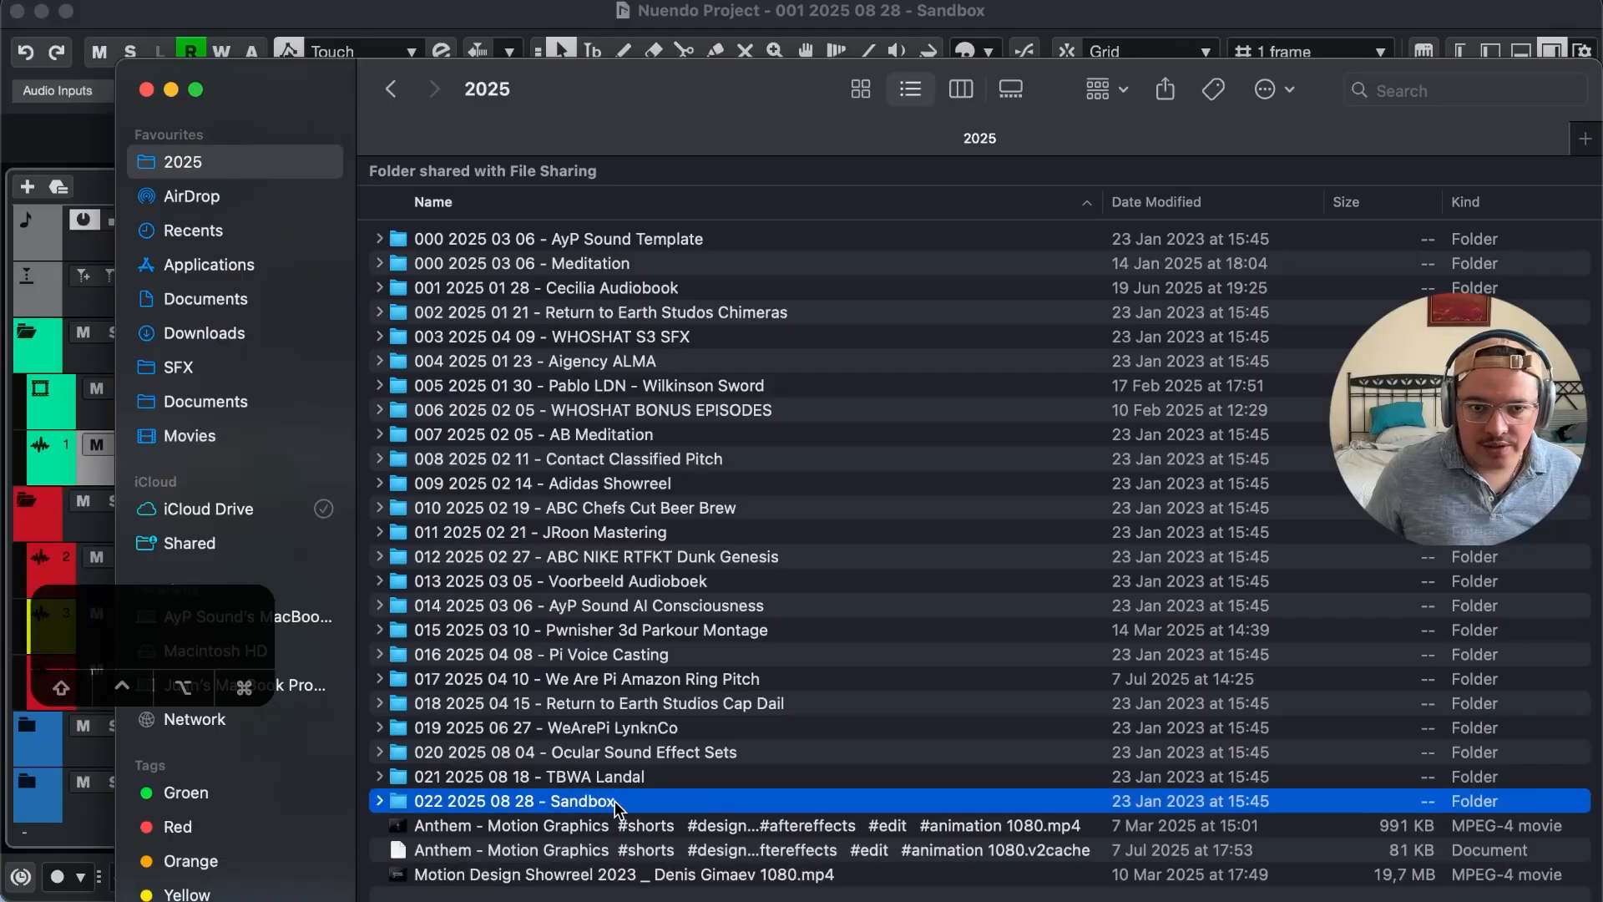
pyautogui.press('super+Down')
pyautogui.press('Down')
pyautogui.press('Down')
pyautogui.press('Down')
pyautogui.press('super+Down')
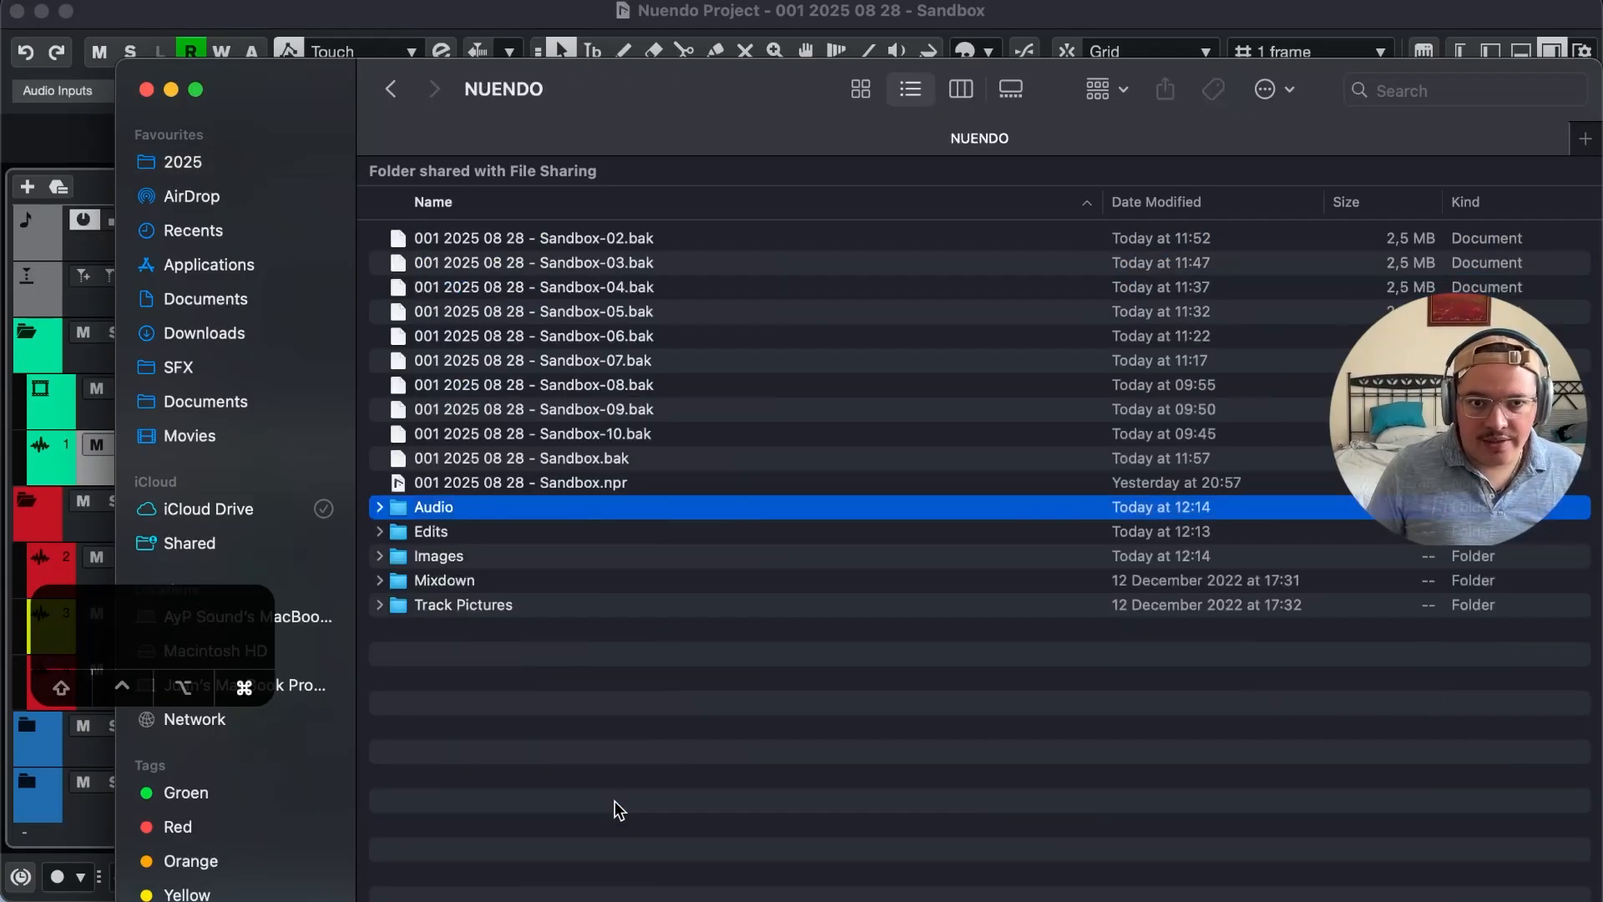
pyautogui.press('super+Down')
pyautogui.press('Down')
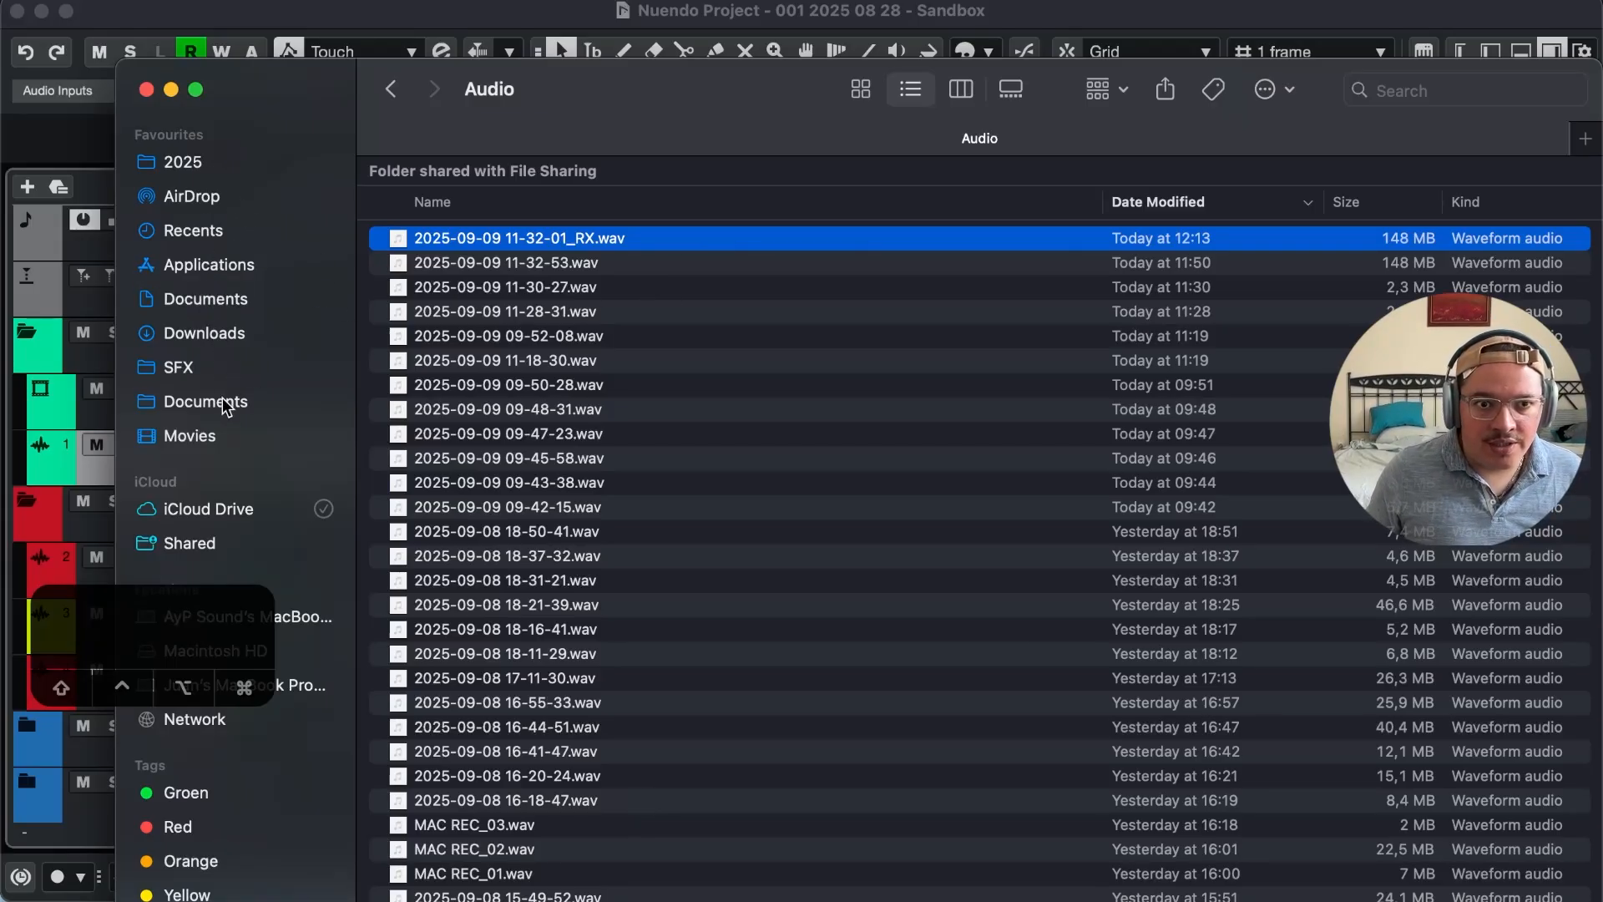
pyautogui.click(219, 435)
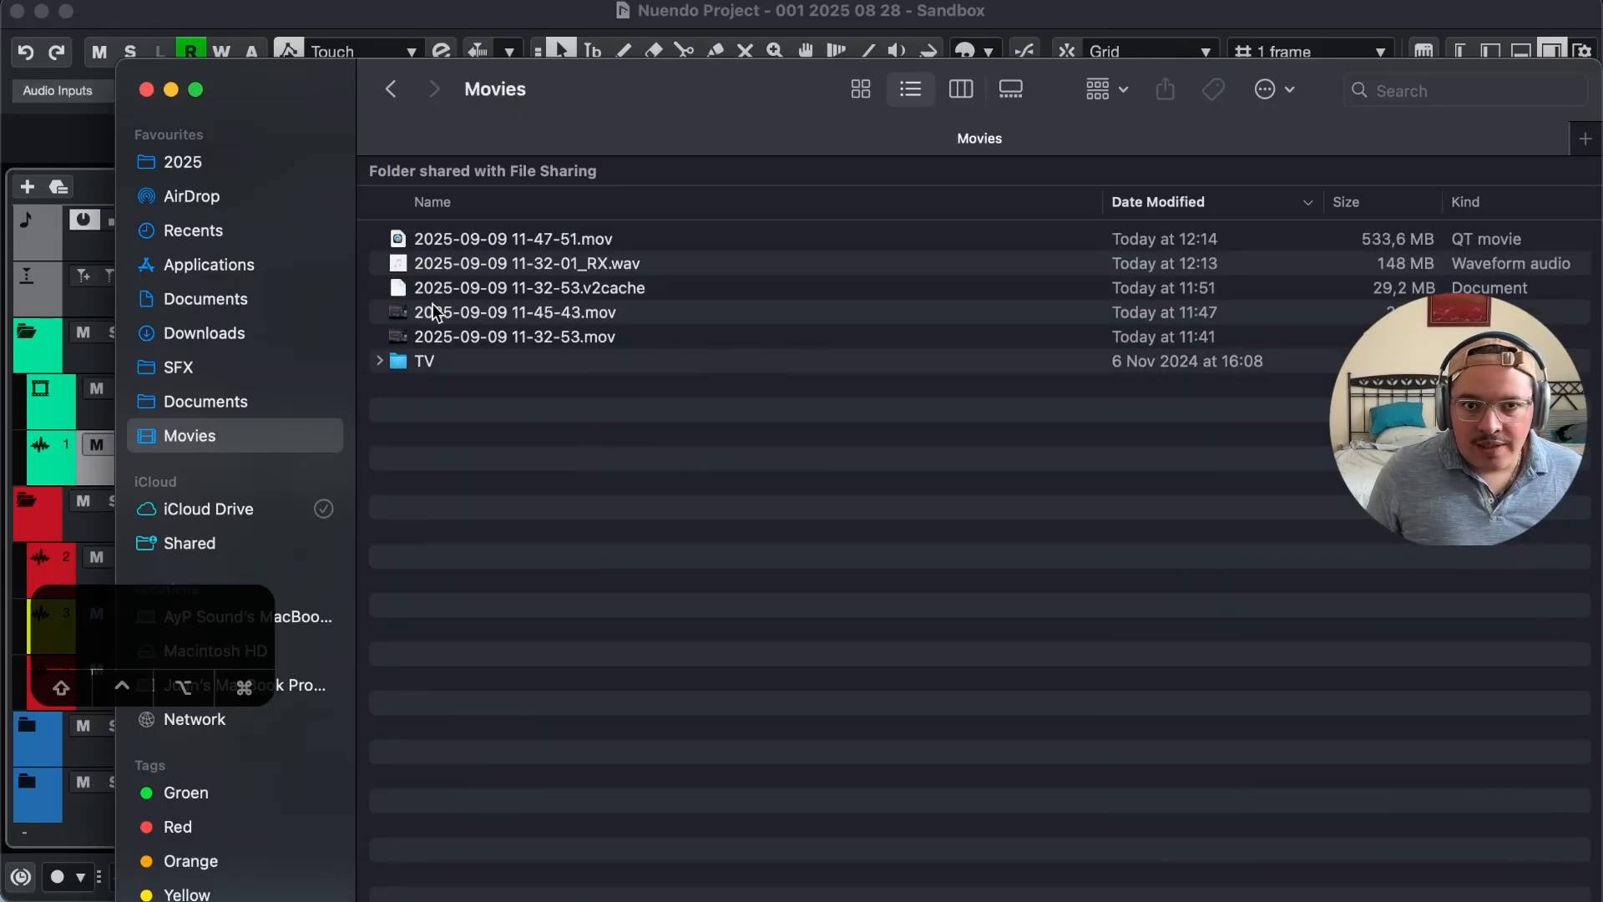
pyautogui.click(594, 265)
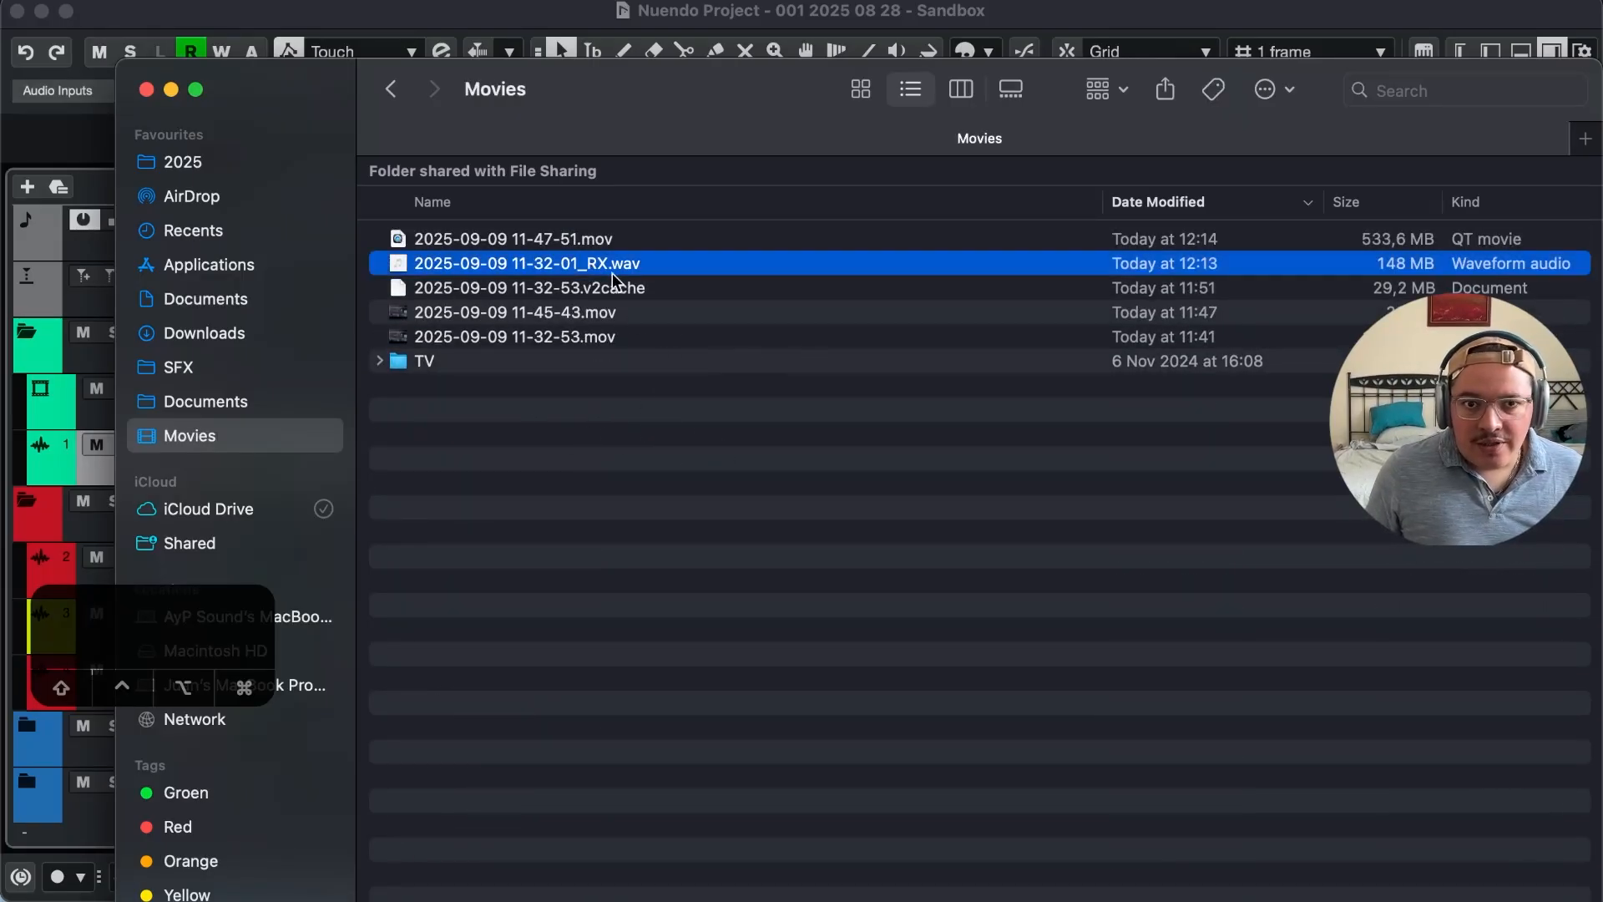
pyautogui.click(665, 201)
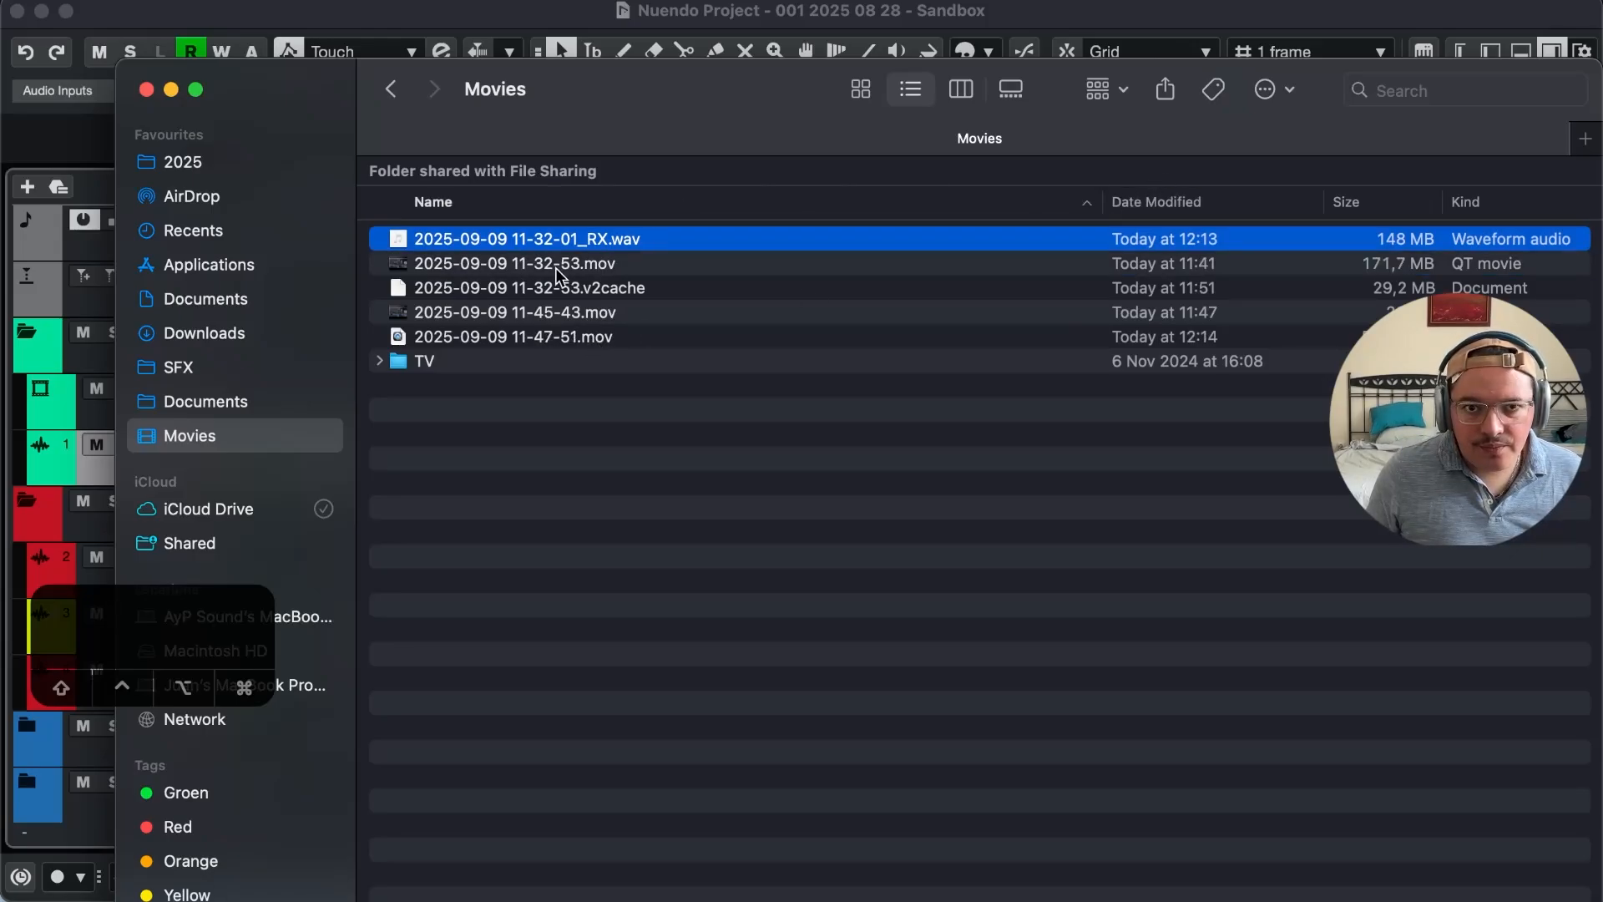
pyautogui.click(1194, 202)
pyautogui.click(1217, 198)
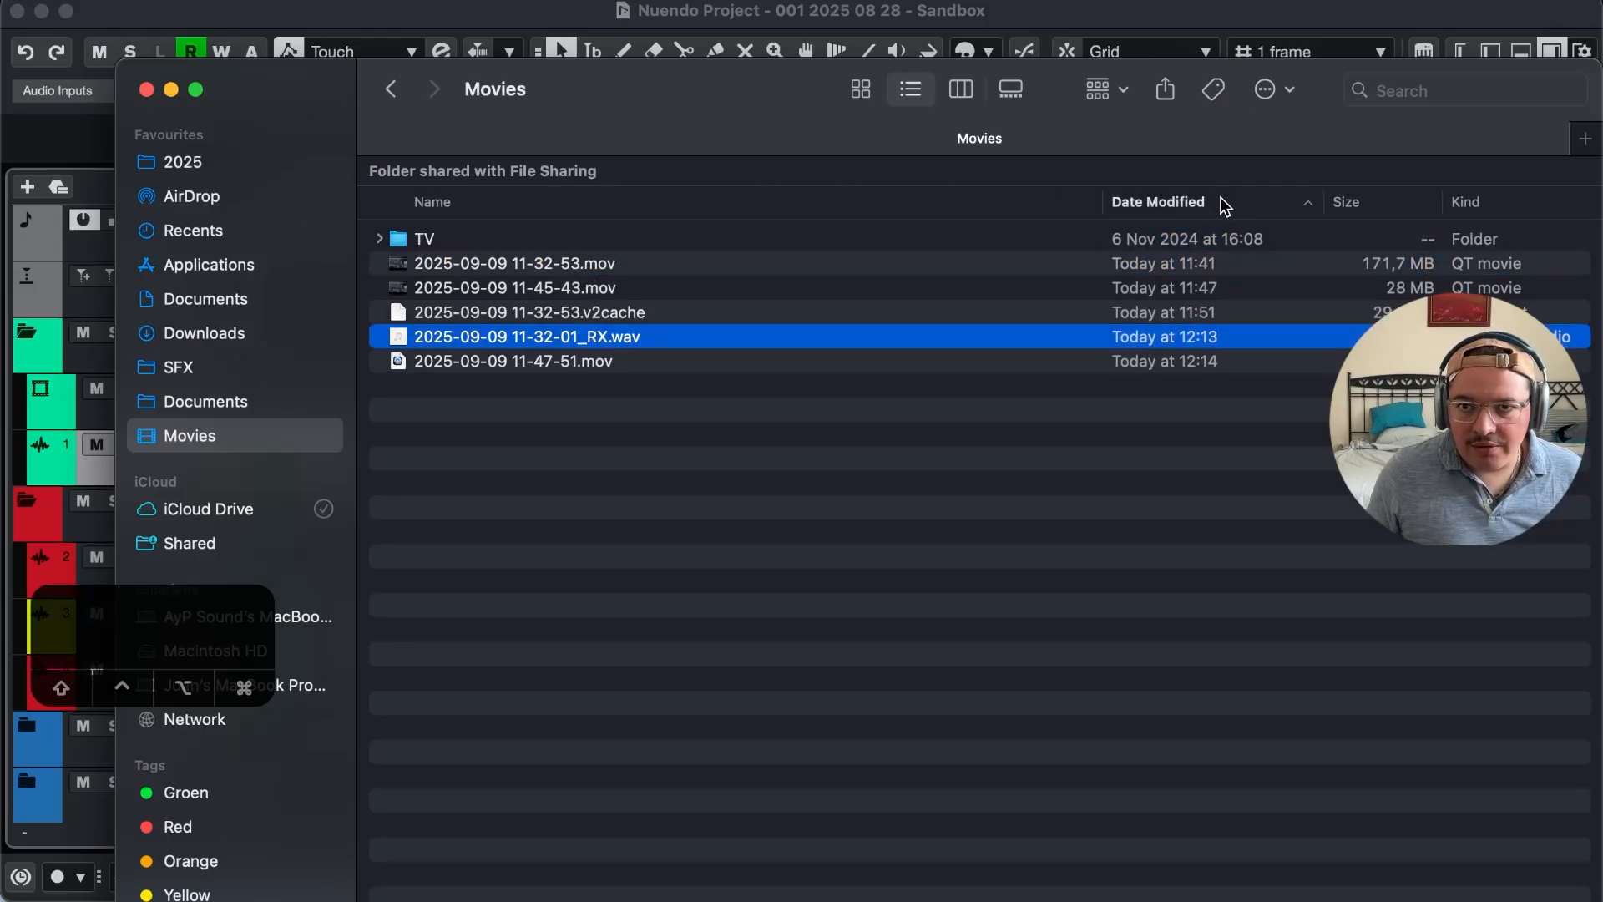
pyautogui.click(1215, 198)
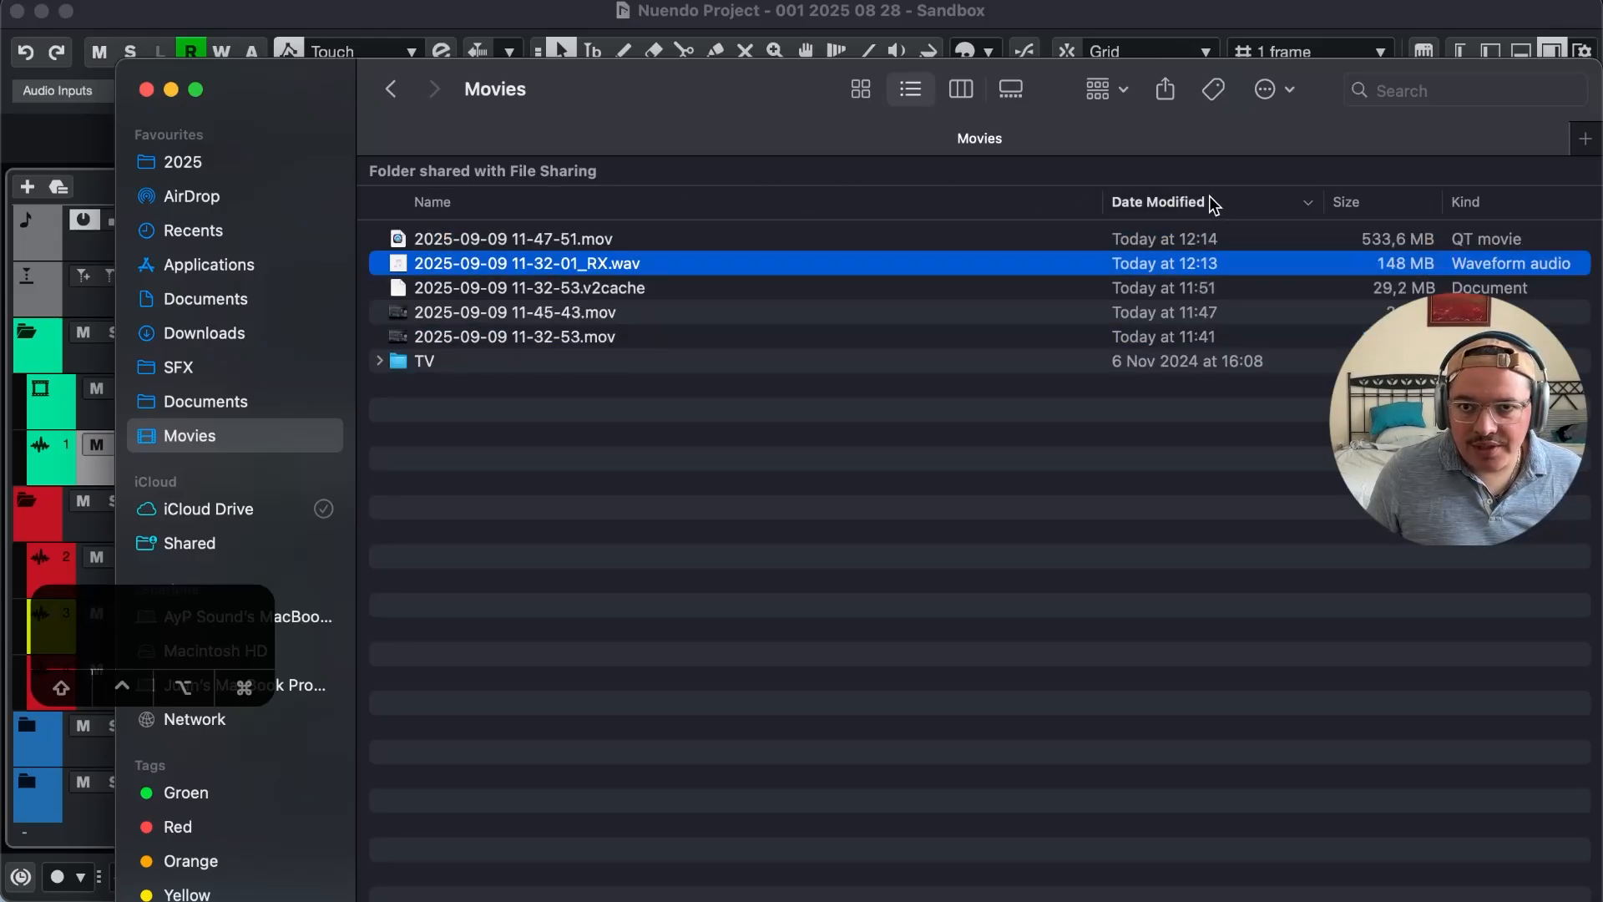
pyautogui.click(686, 201)
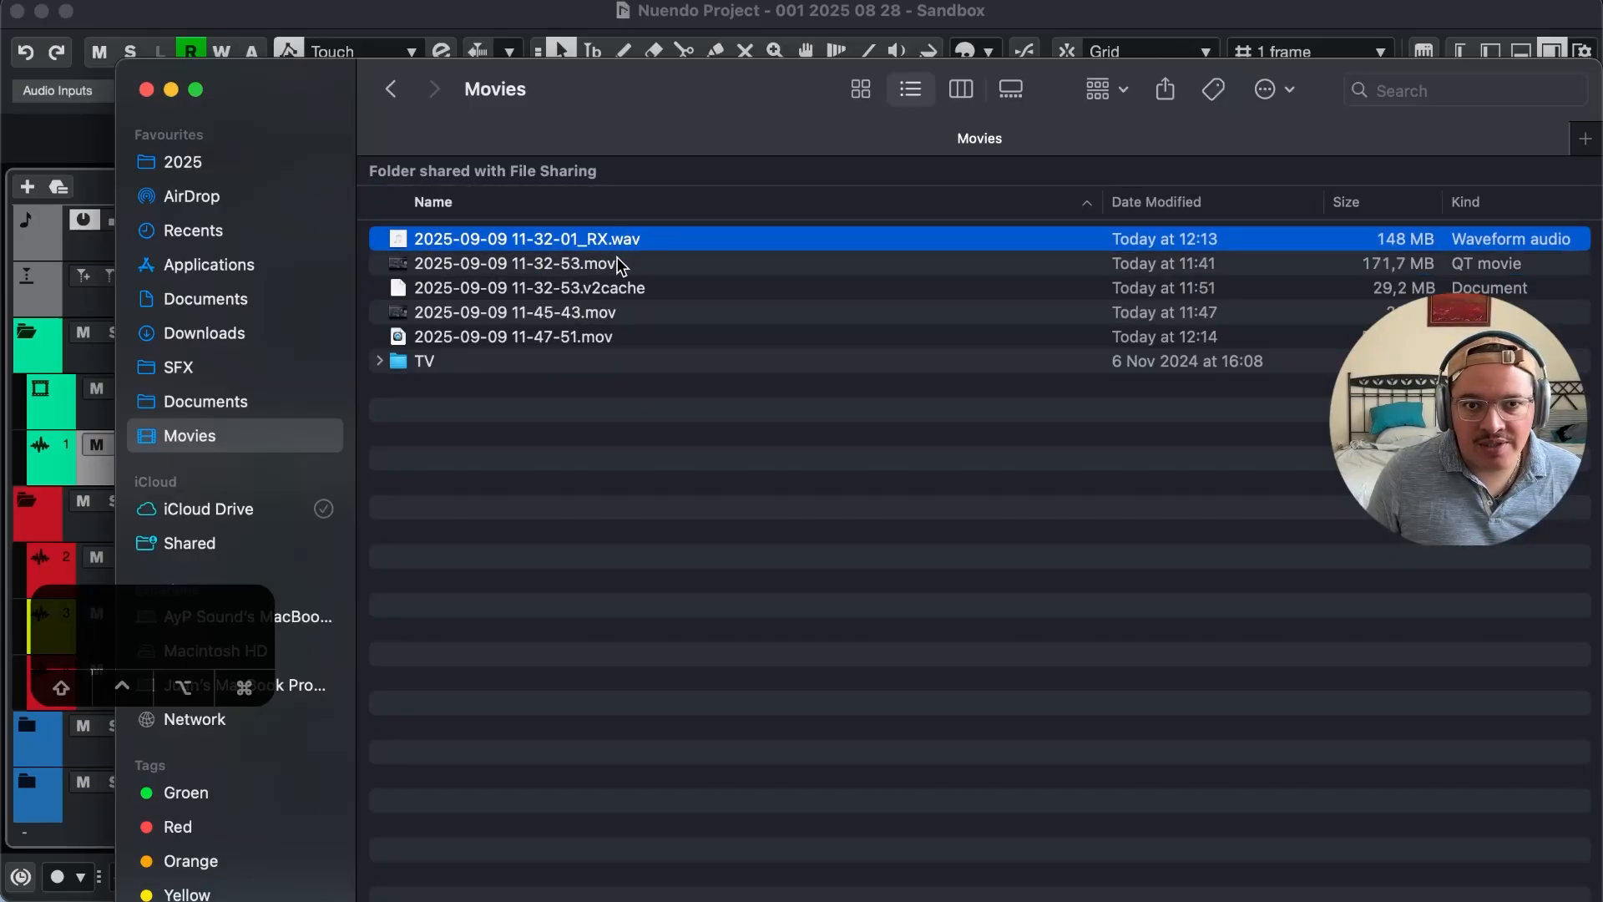
pyautogui.click(618, 263)
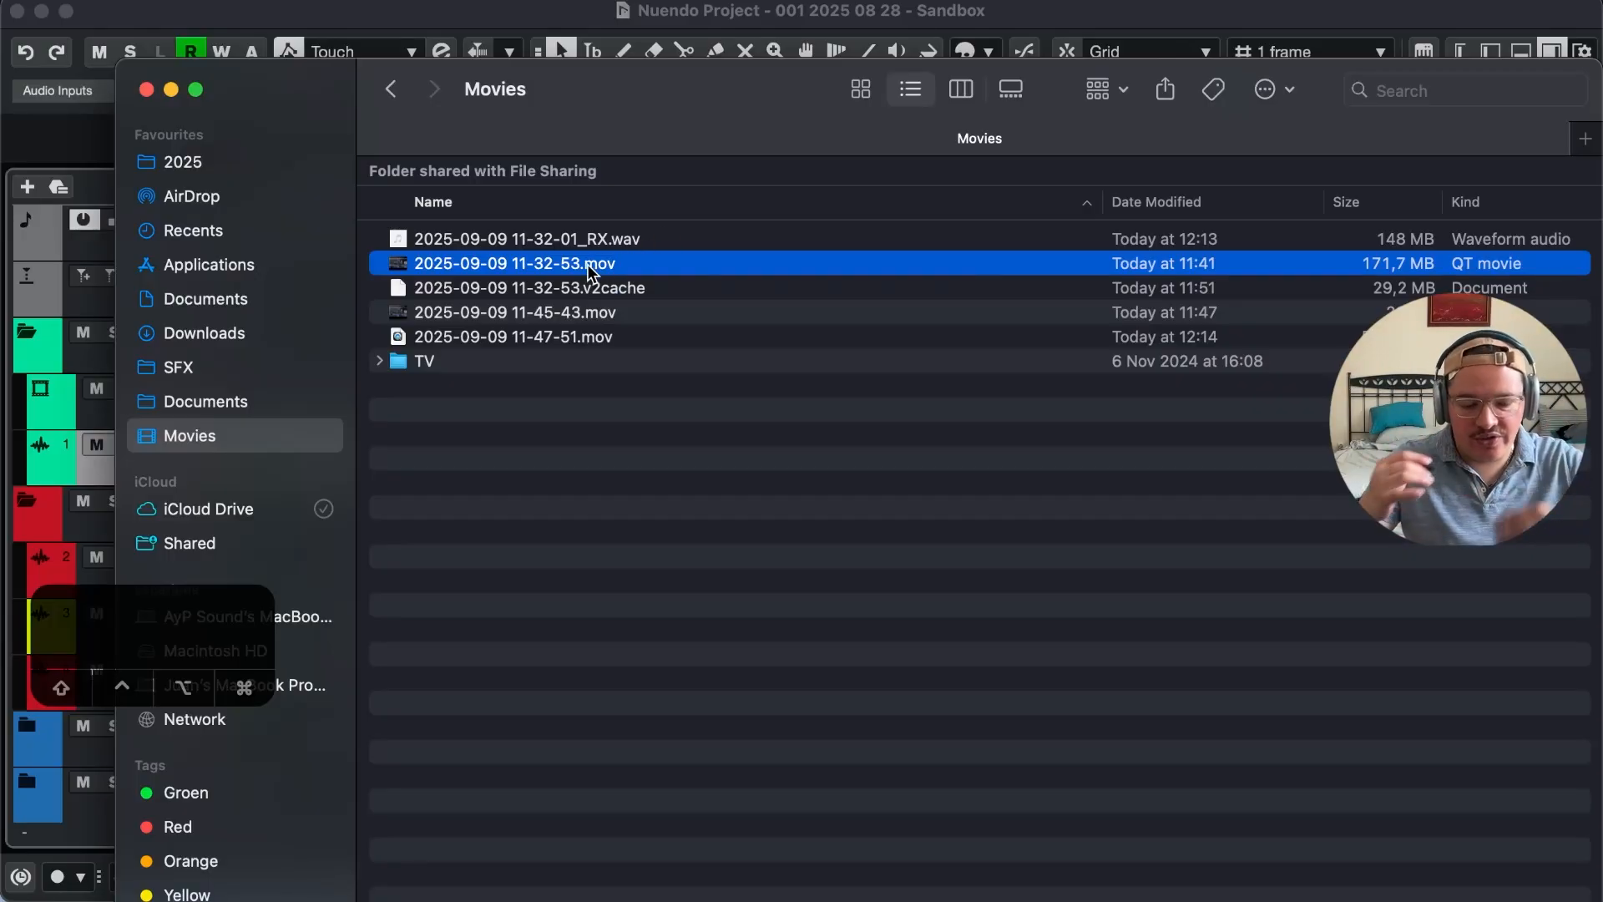
# Step: Search the computer for Shutter Encoder and launch it
pyautogui.hotkey('alt', 'space')
pyautogui.write('shutt')
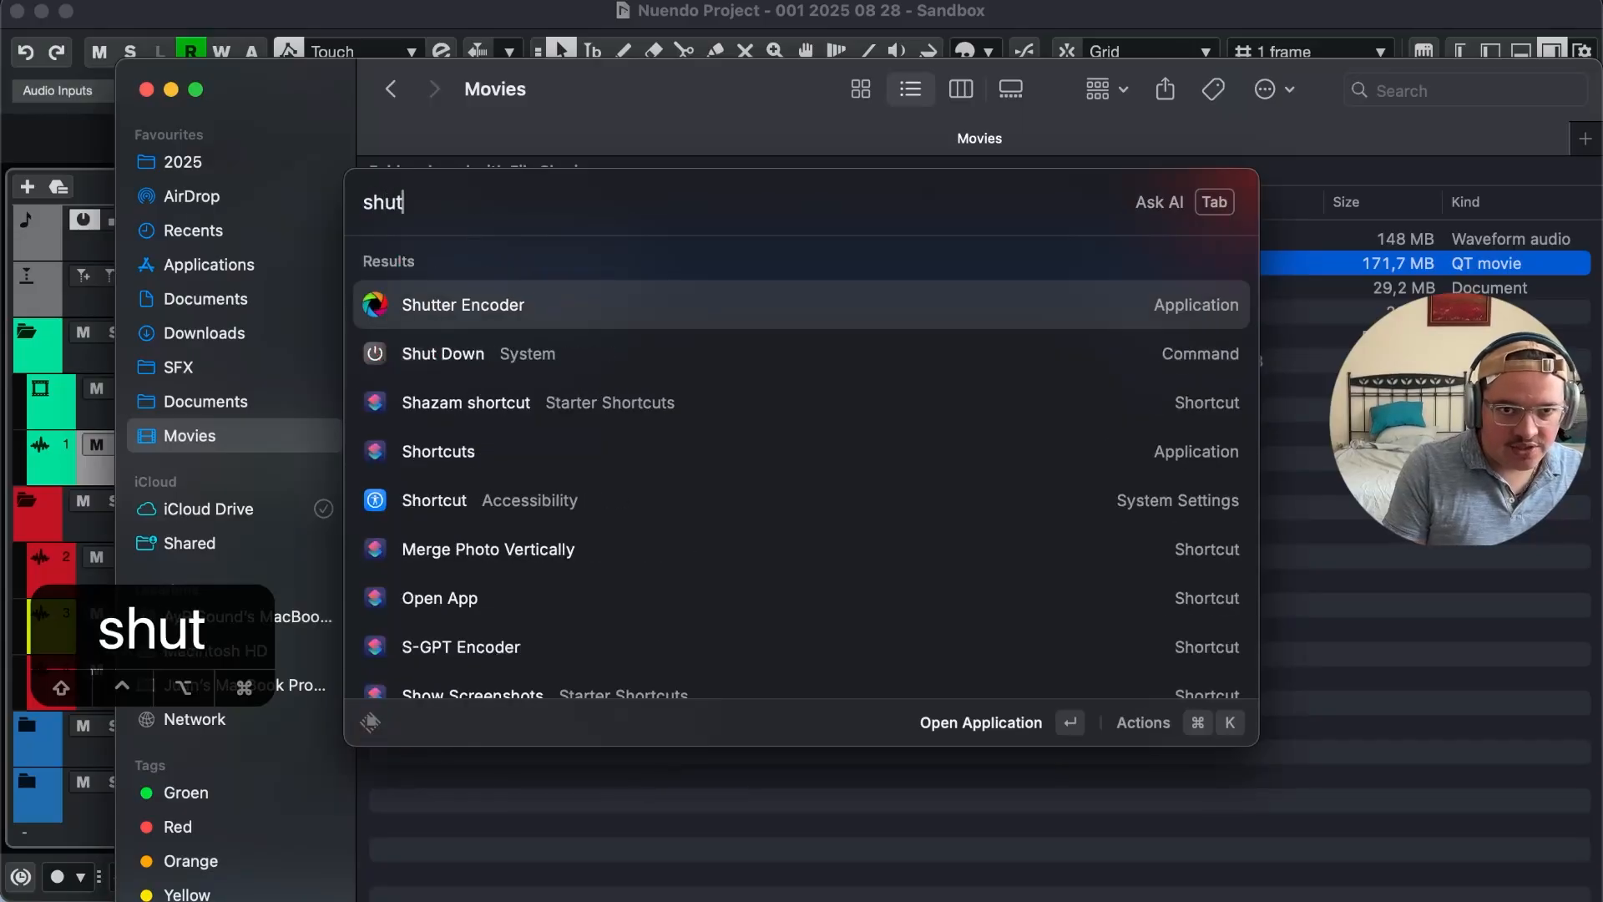
pyautogui.press('Return')
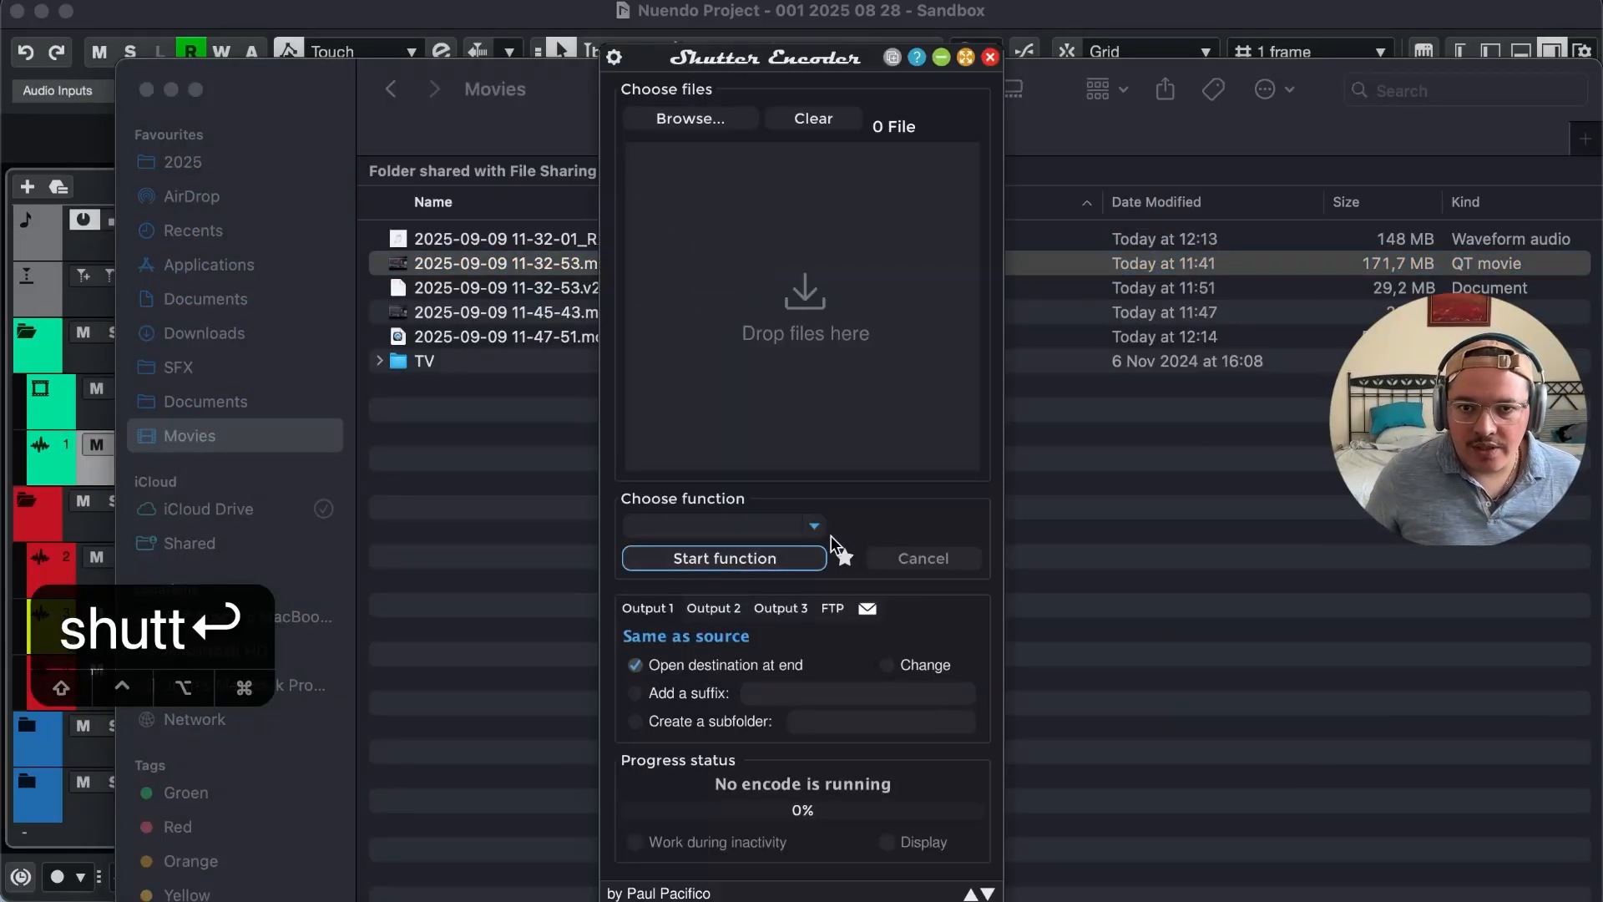
# Step: Decline the version 19.4 update and choose Replace audio as the function
pyautogui.click(814, 525)
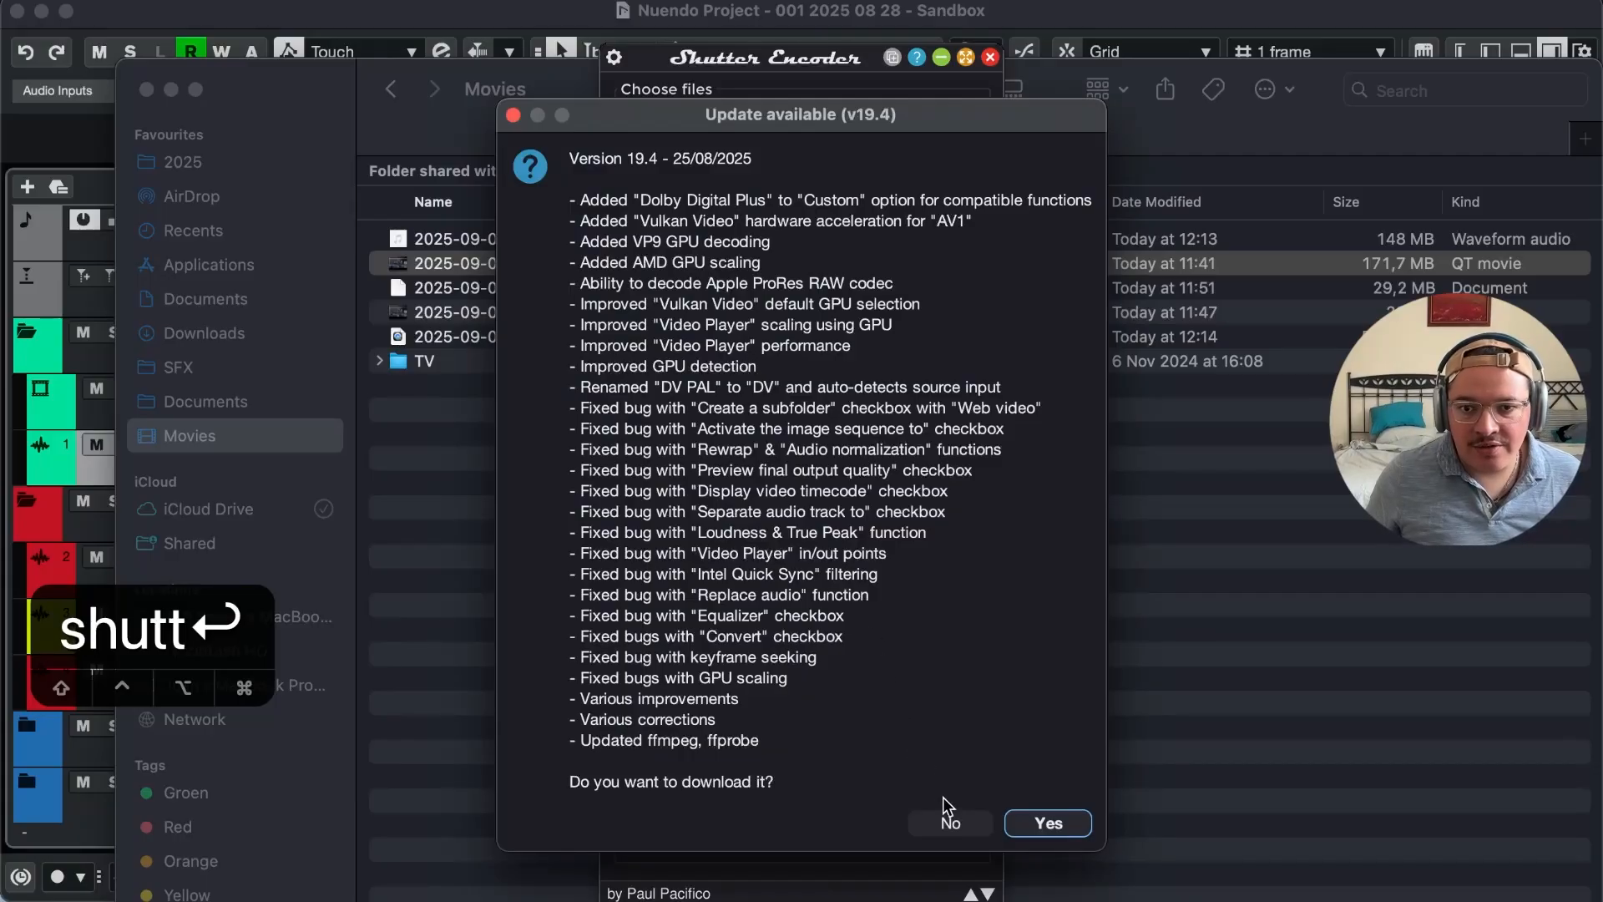
pyautogui.click(950, 823)
pyautogui.click(816, 526)
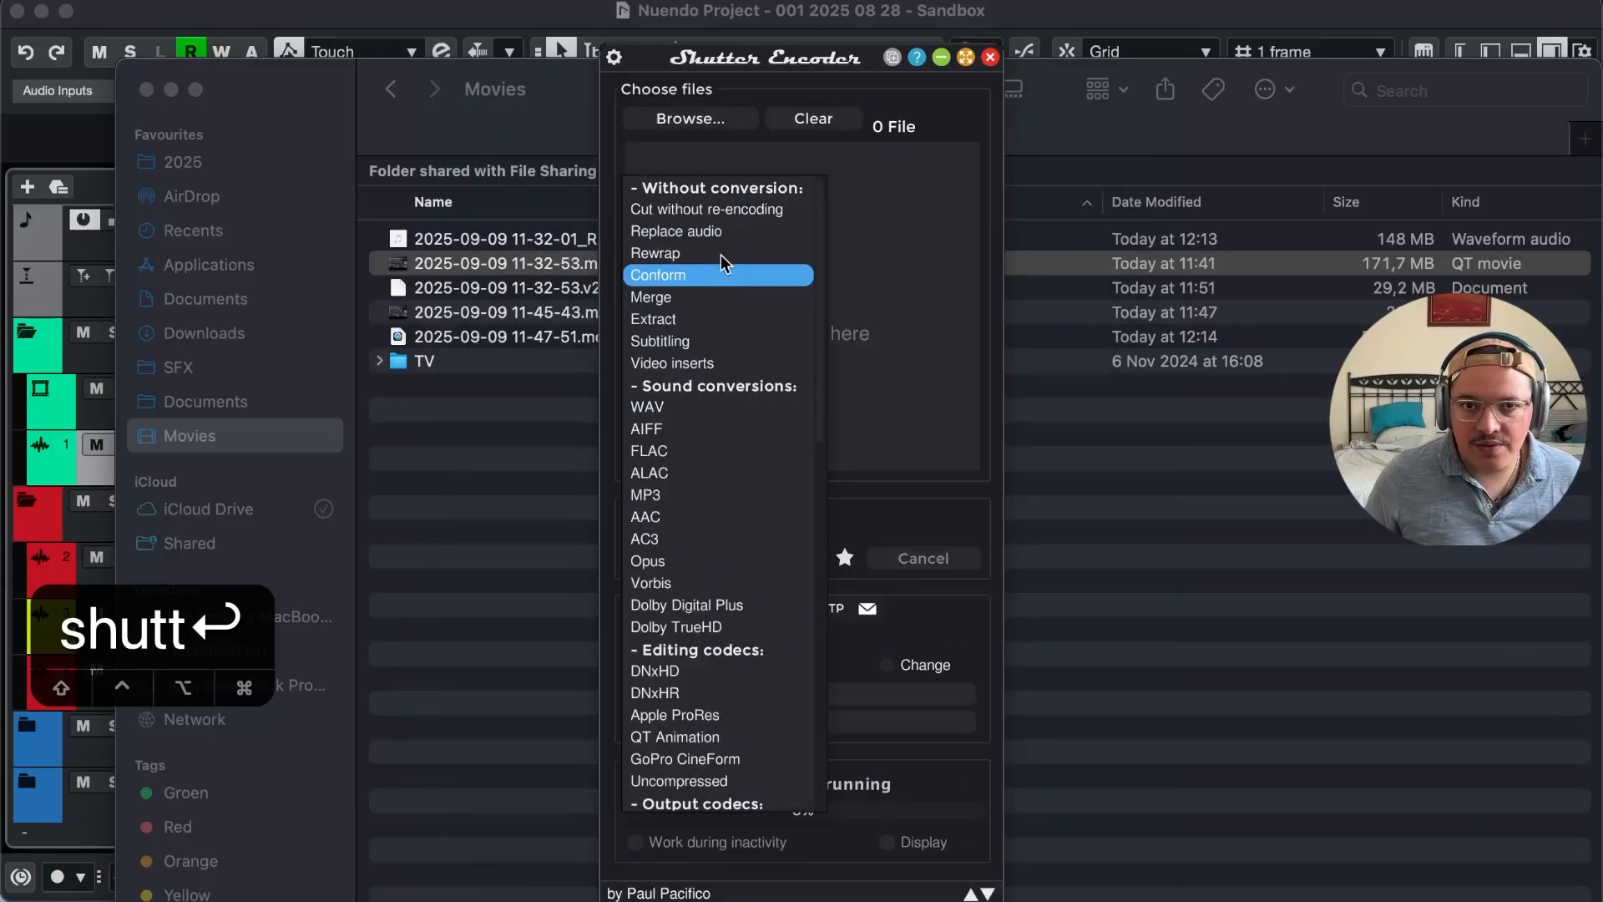
pyautogui.click(668, 233)
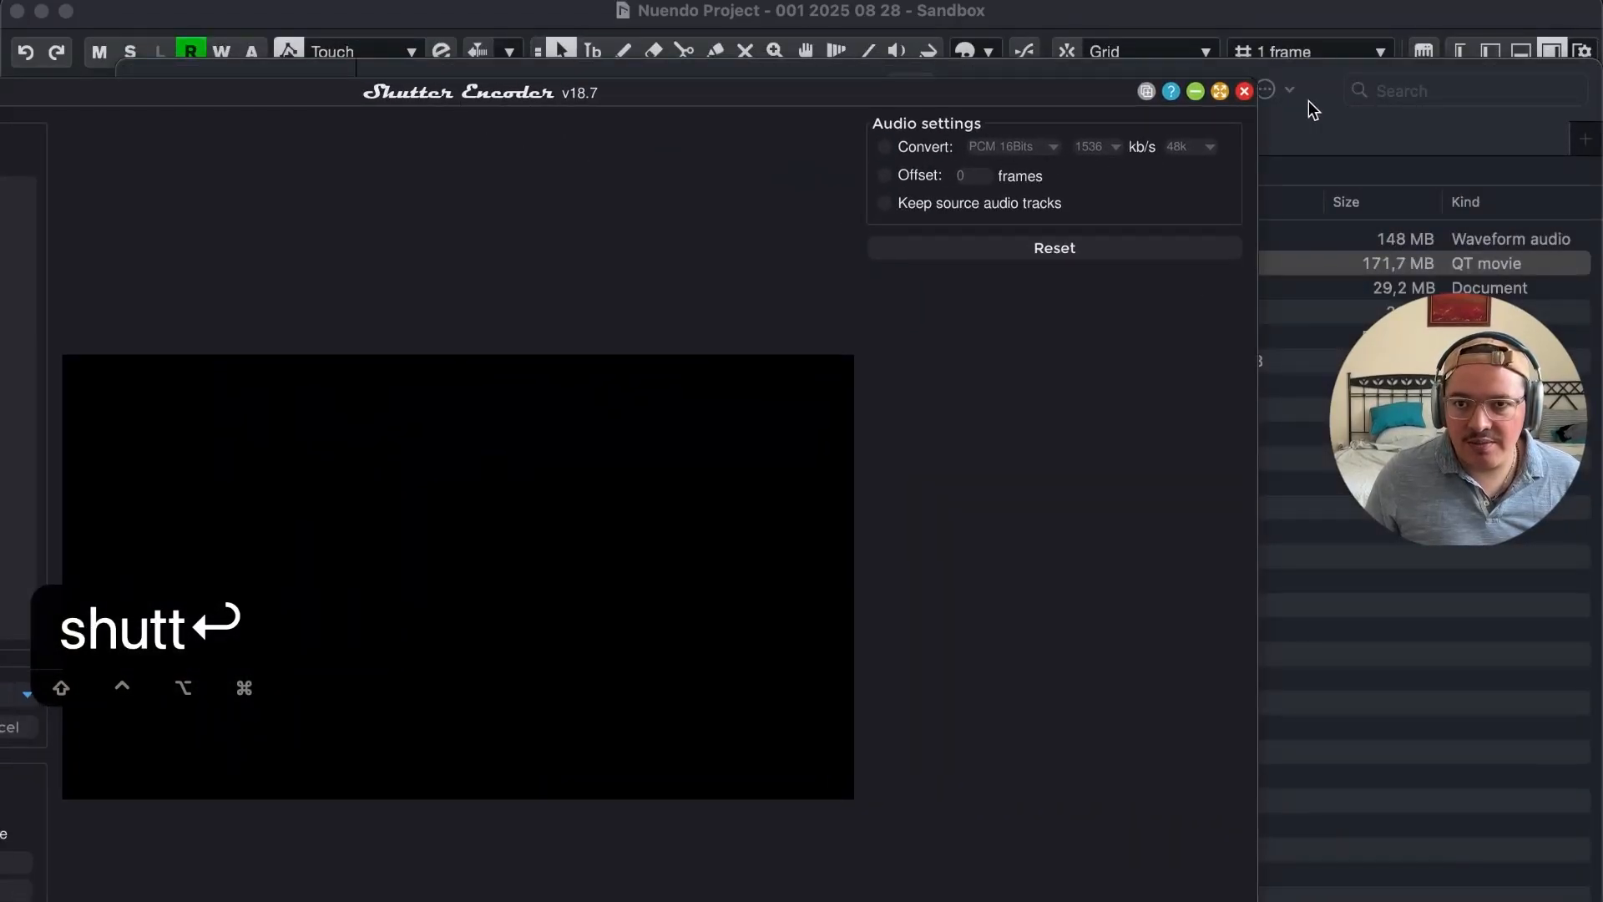
pyautogui.moveTo(881, 97); pyautogui.dragTo(961, 13)
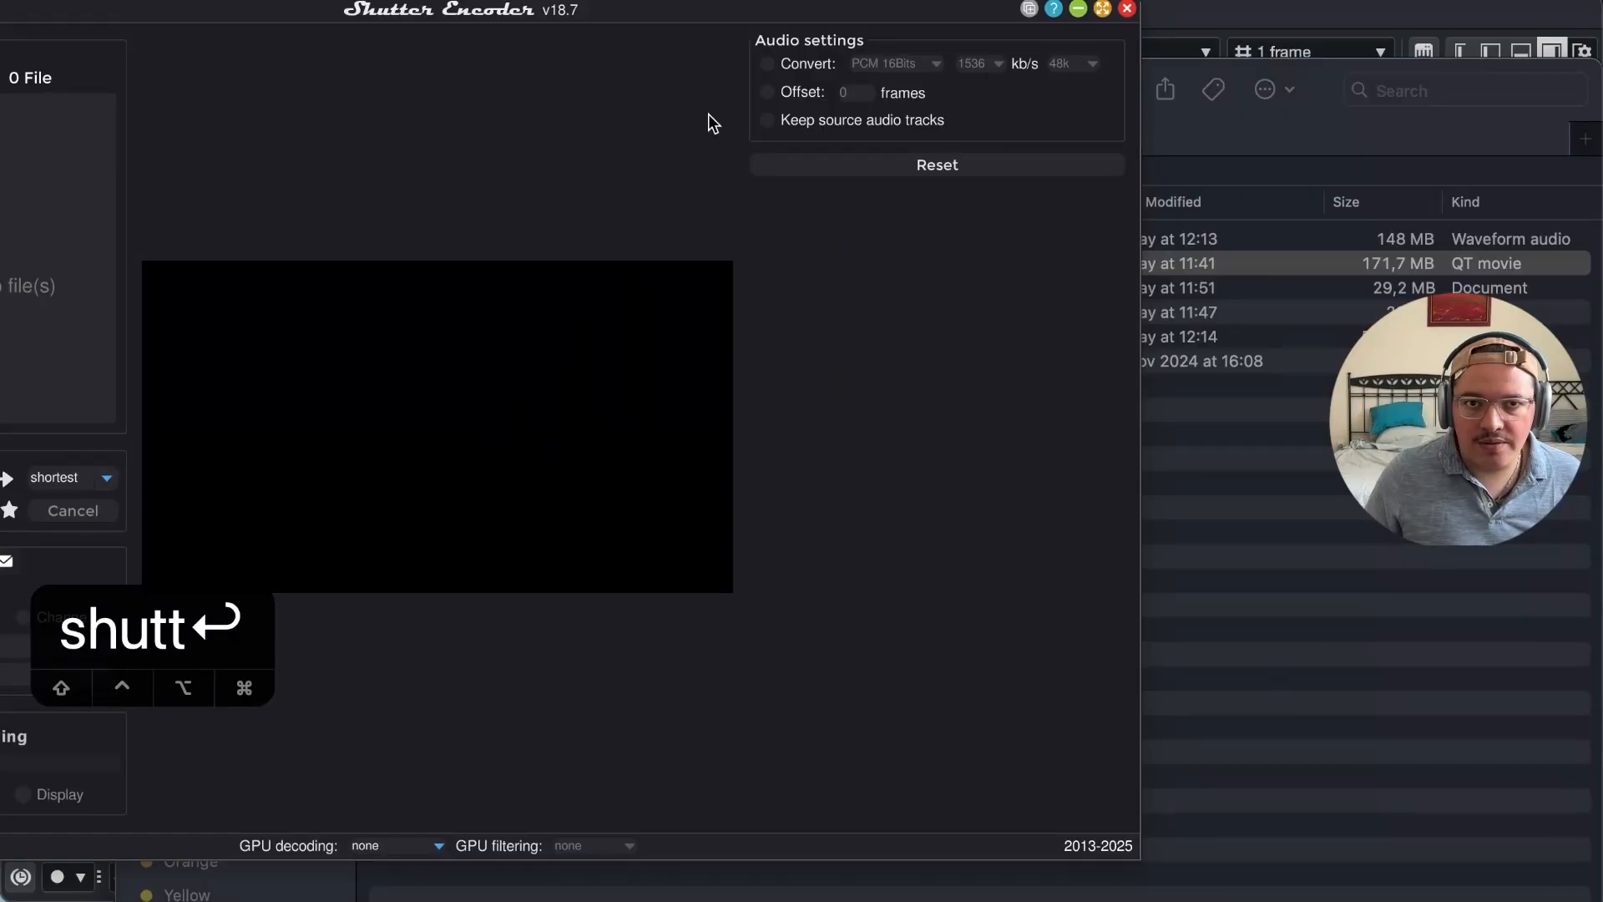
pyautogui.moveTo(662, 10); pyautogui.dragTo(1295, 16)
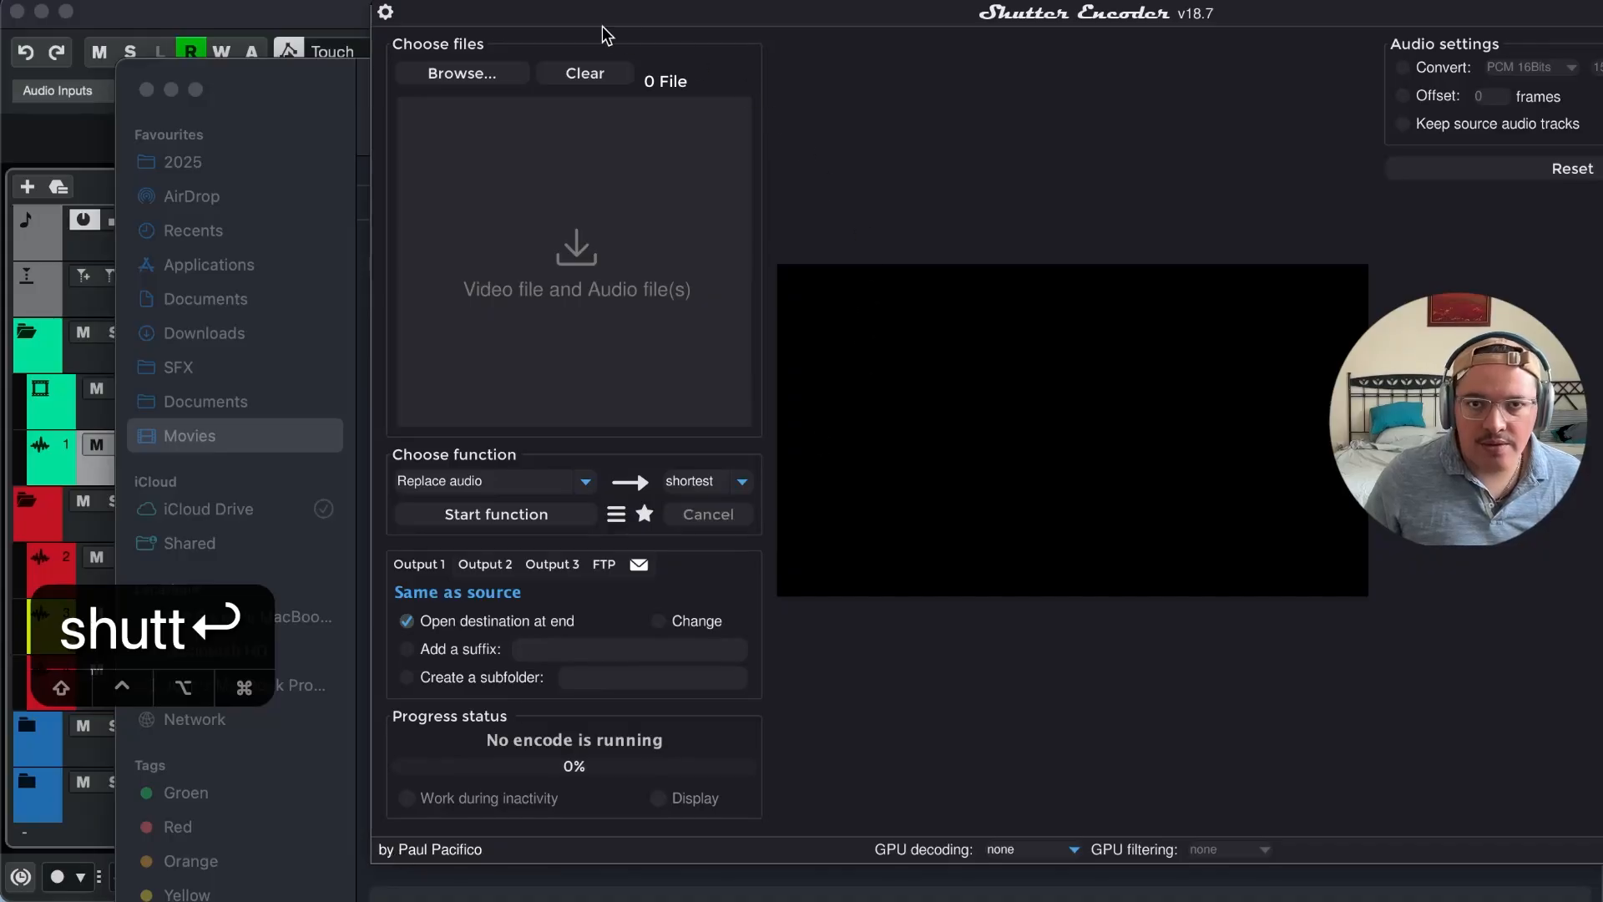
pyautogui.moveTo(637, 25); pyautogui.dragTo(1018, 90)
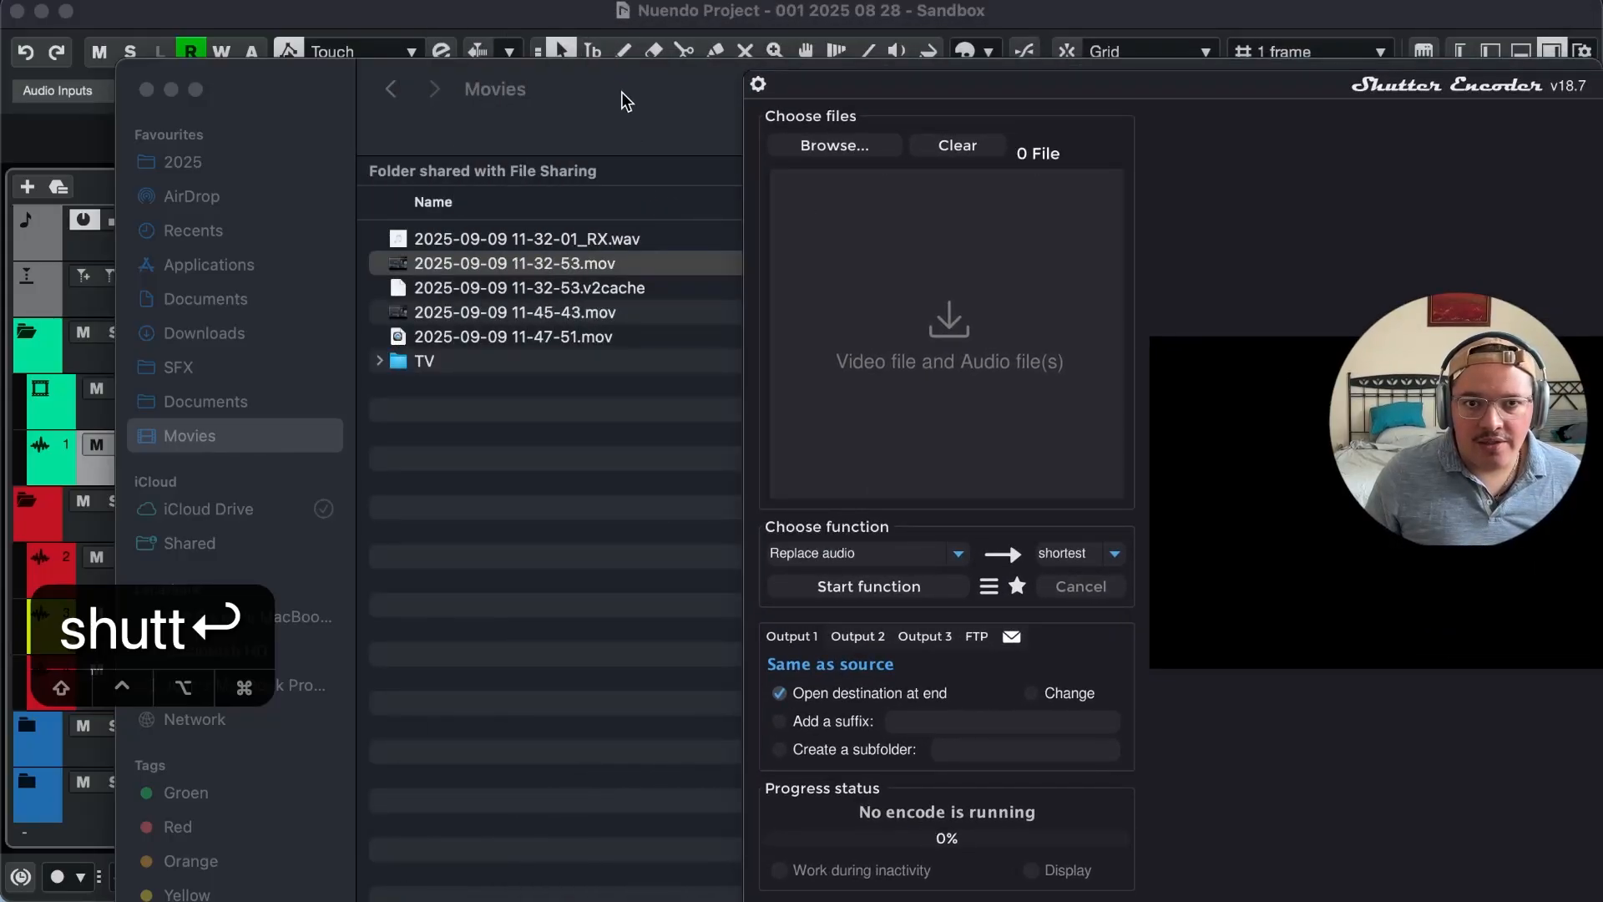
pyautogui.moveTo(626, 101); pyautogui.dragTo(785, 477)
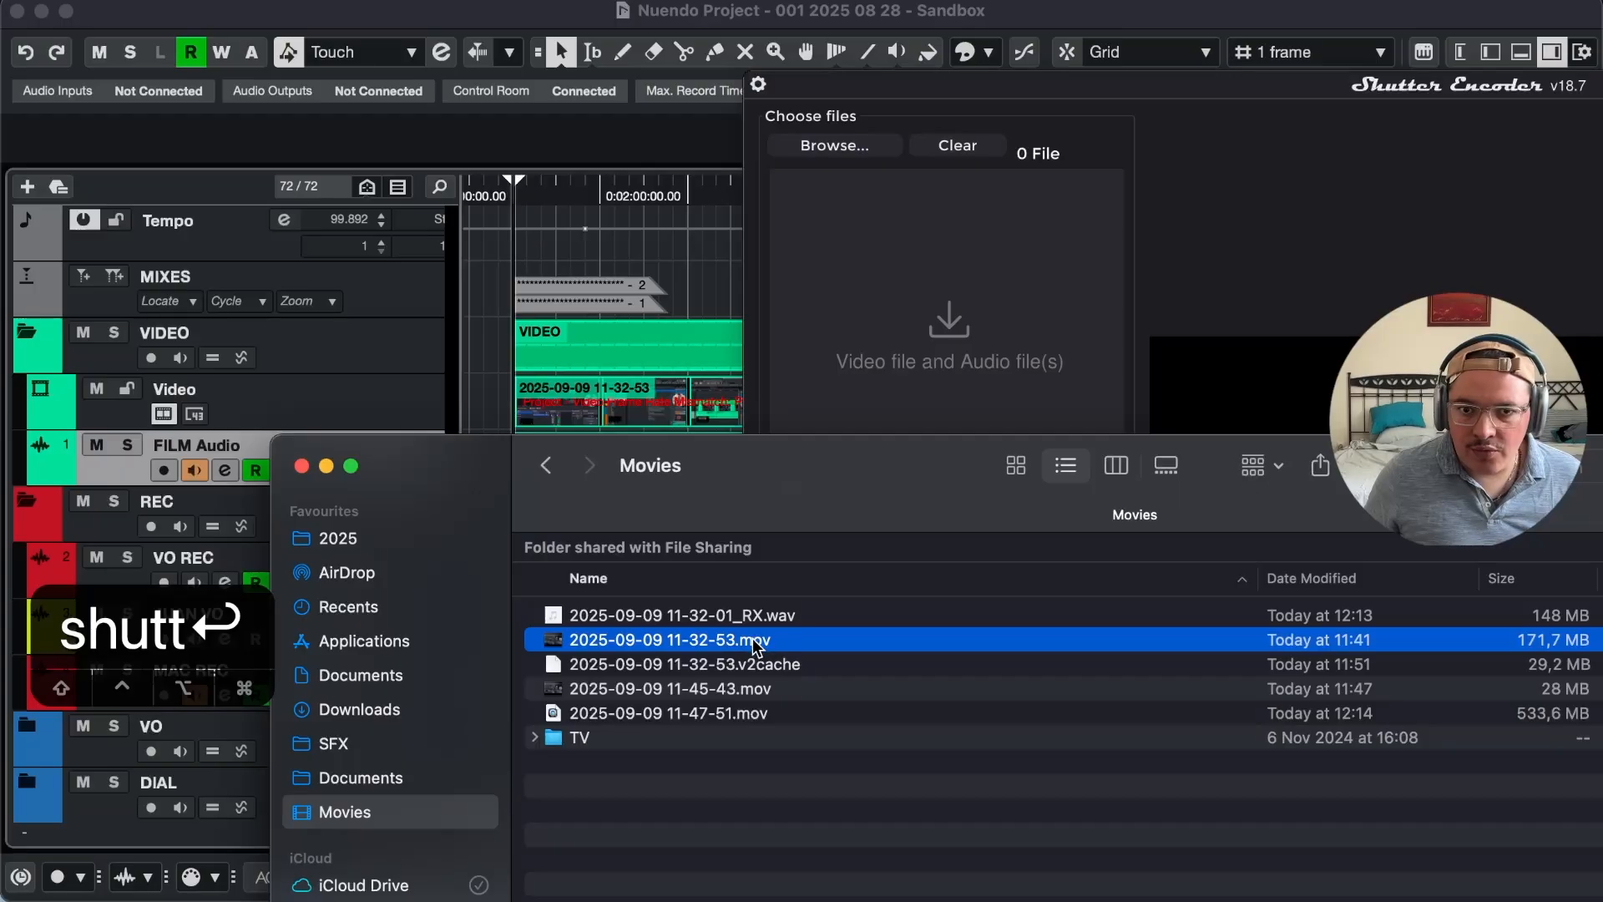
pyautogui.moveTo(754, 643); pyautogui.dragTo(969, 317)
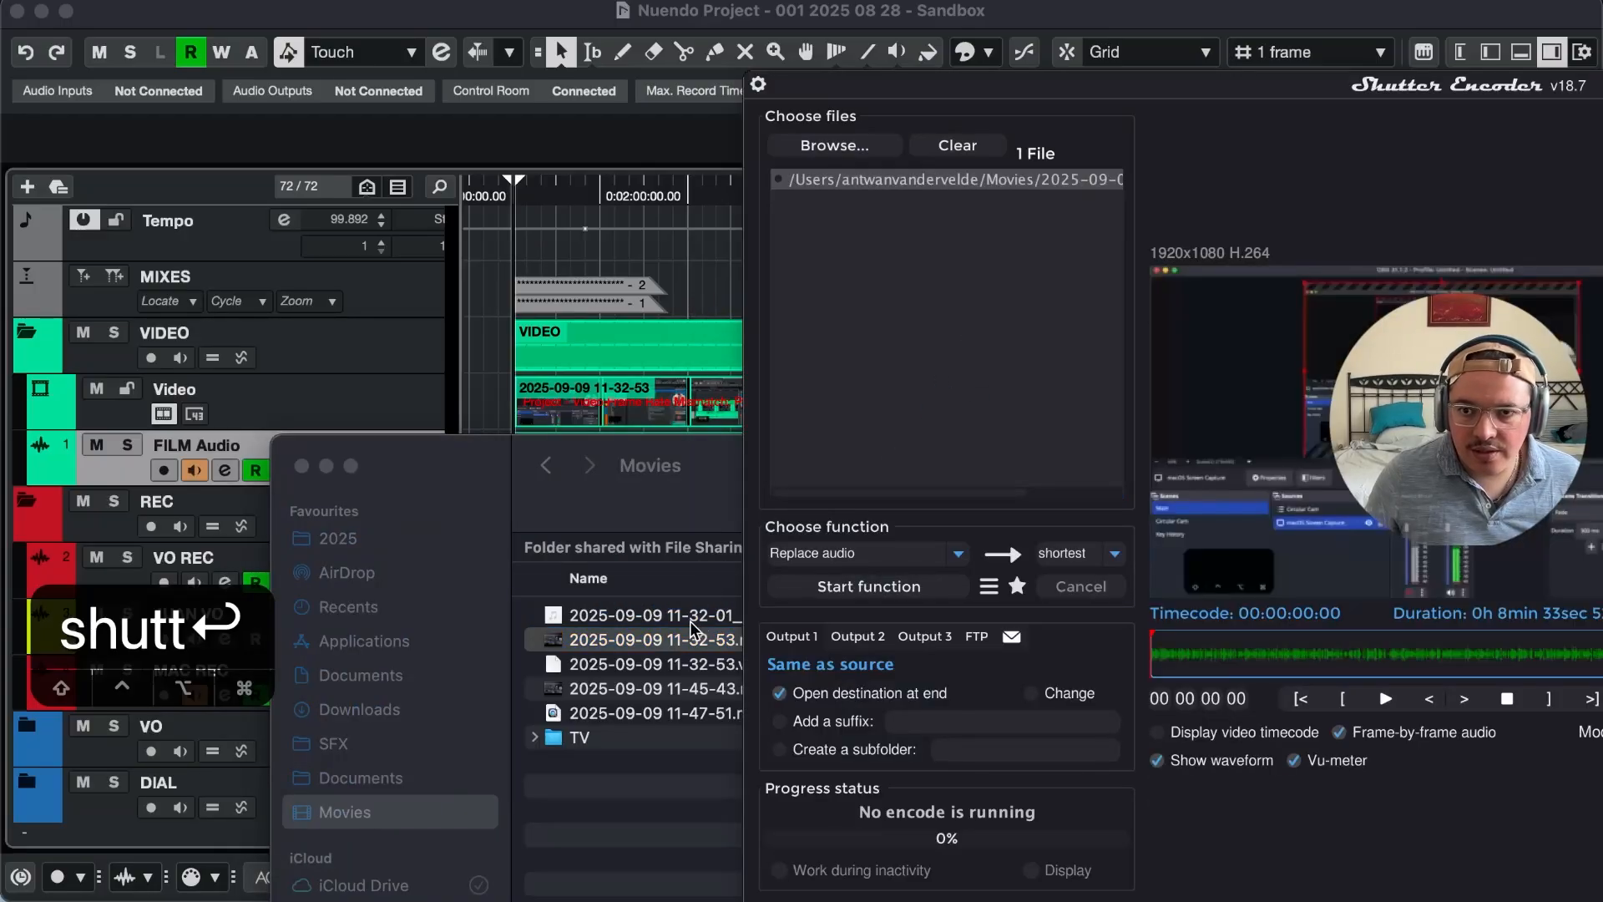
pyautogui.moveTo(681, 619); pyautogui.dragTo(959, 329)
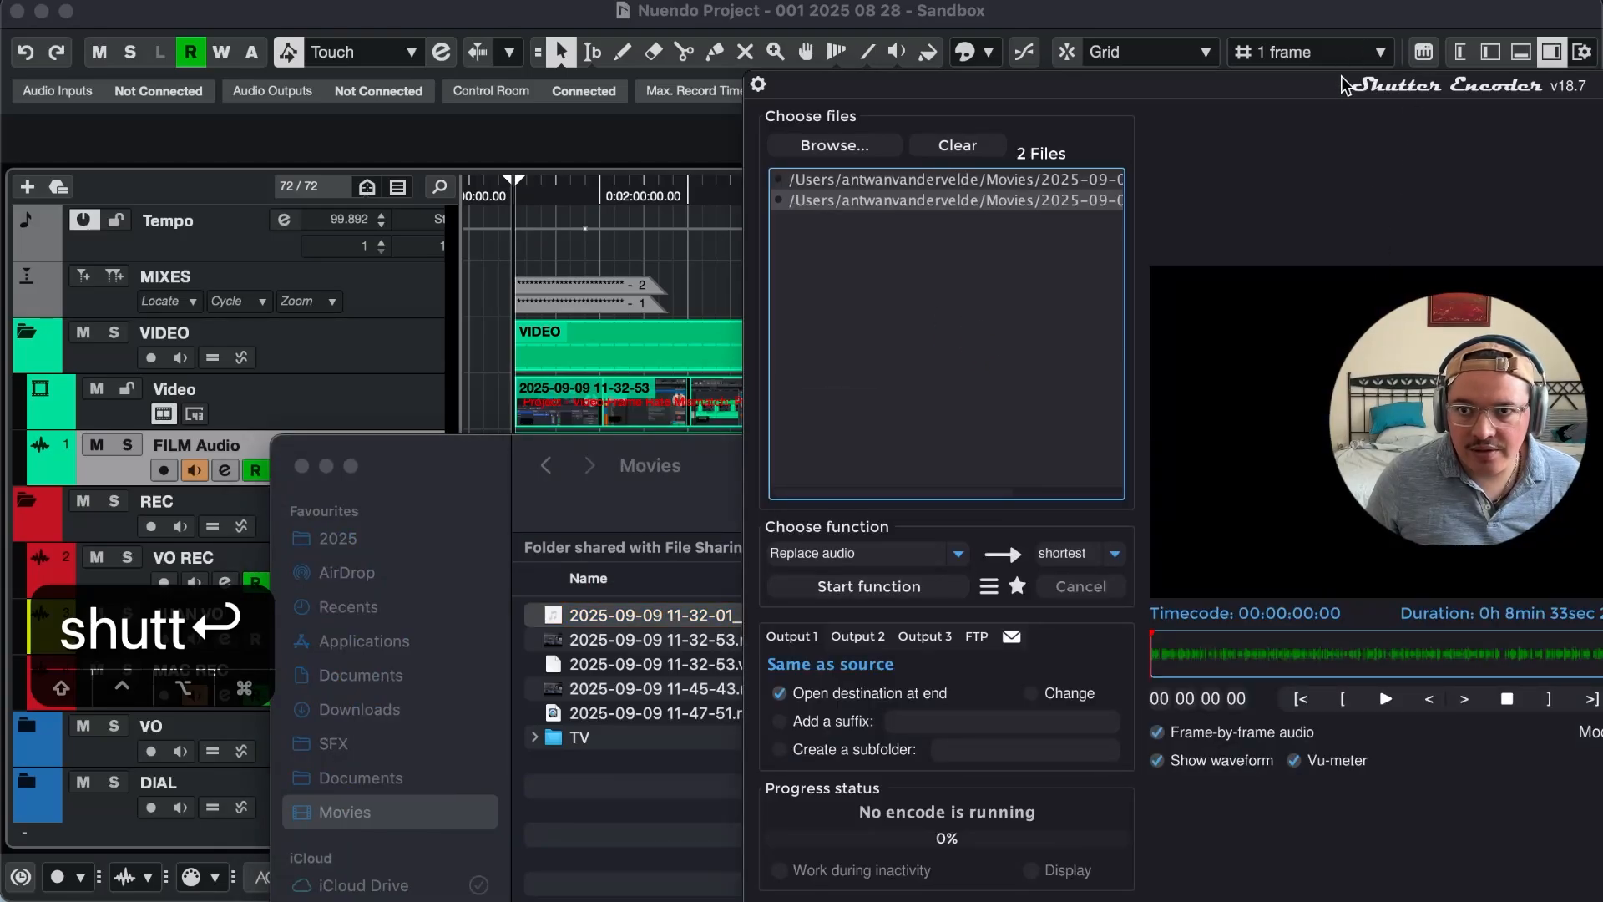
pyautogui.moveTo(1344, 84); pyautogui.dragTo(1269, 101)
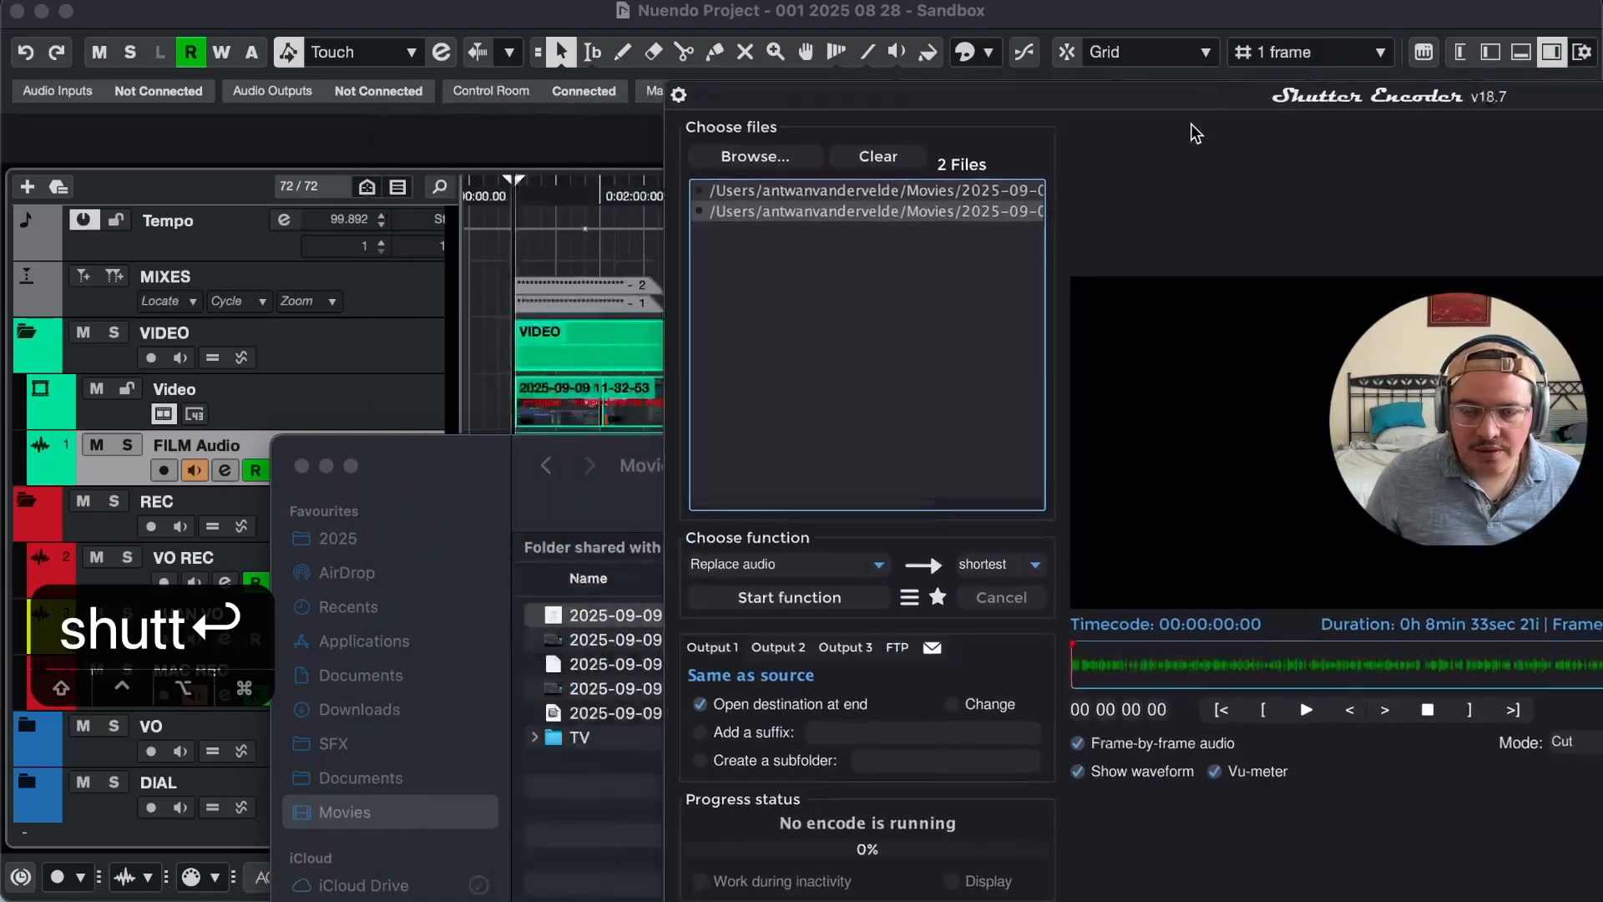
# Step: Switch to Nuendo and compare the names and details of the FILM Audio event and the video event
pyautogui.press('super+Tab')
pyautogui.click(369, 490)
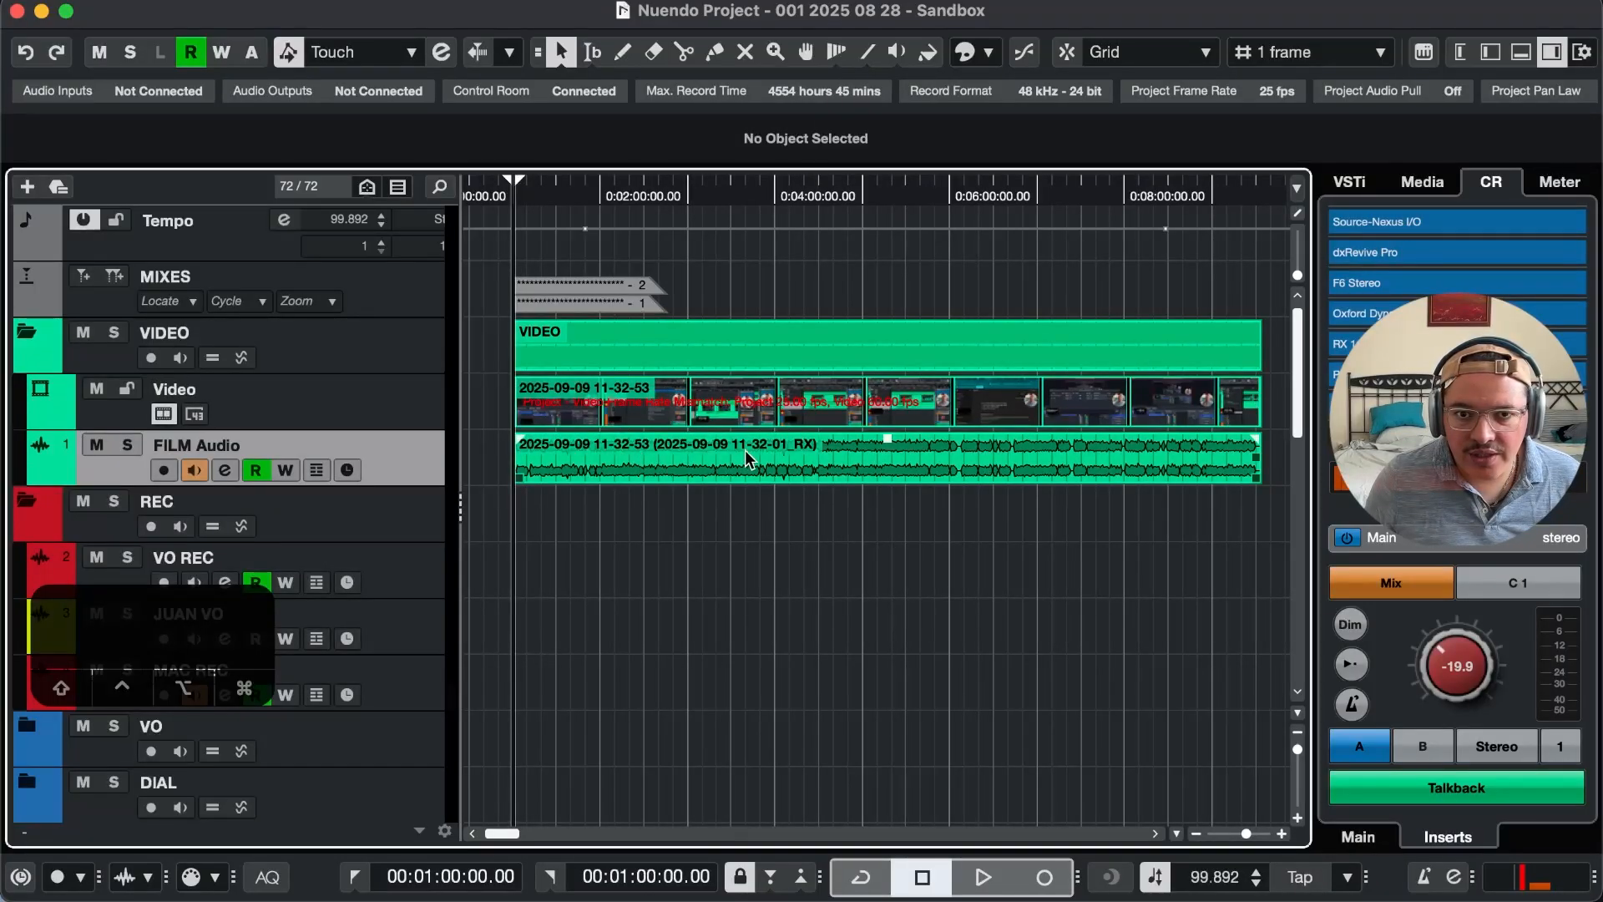
pyautogui.click(718, 474)
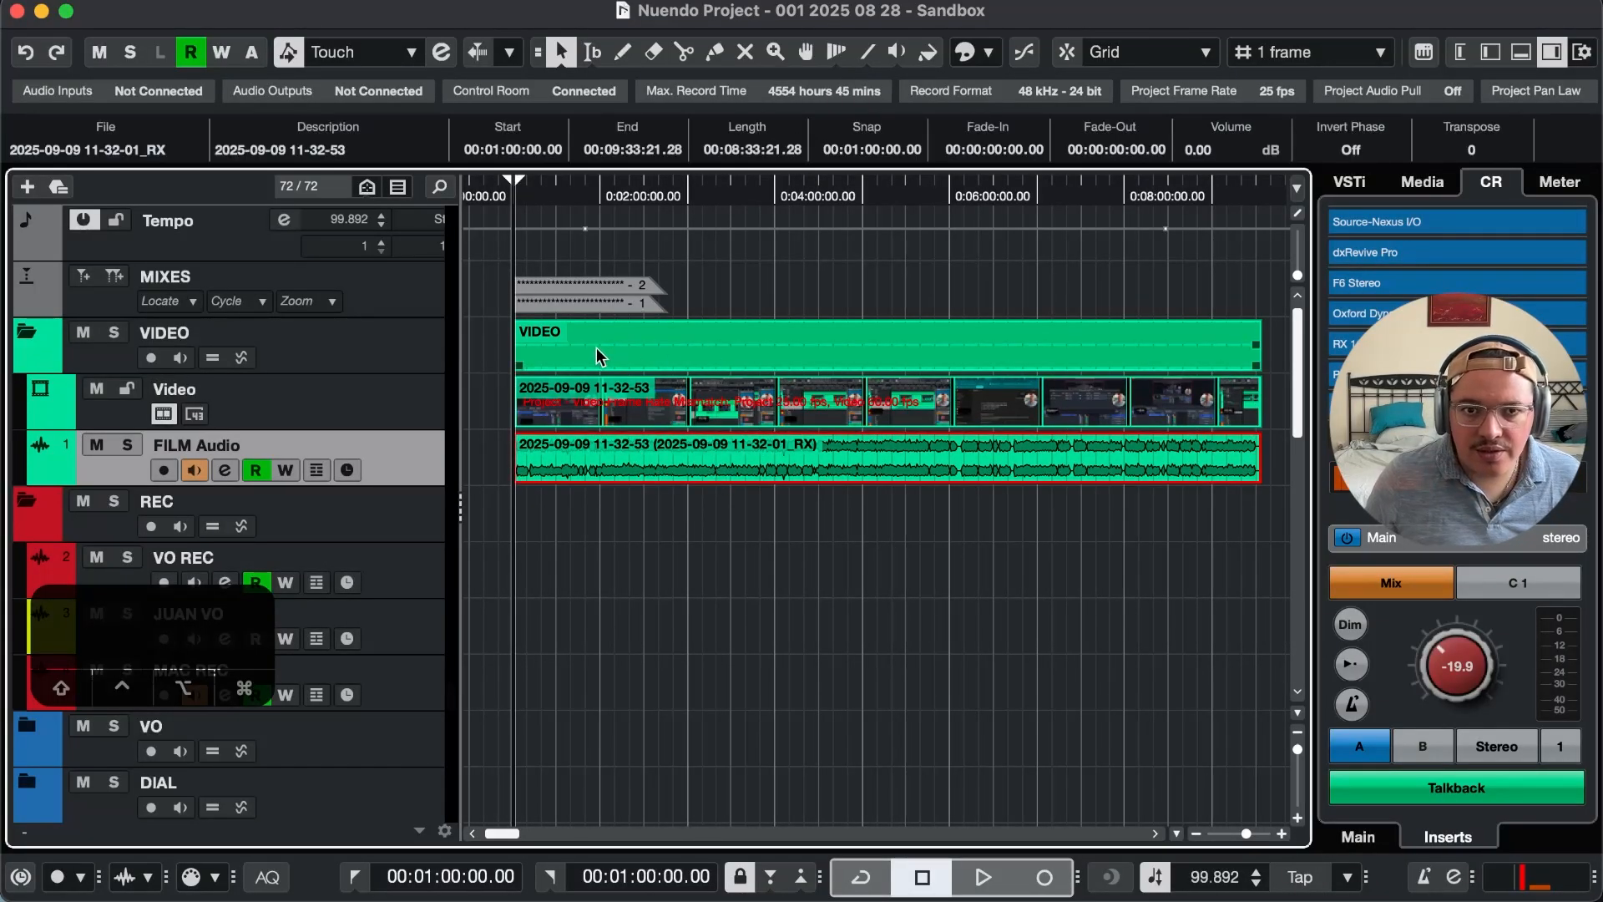
pyautogui.click(596, 401)
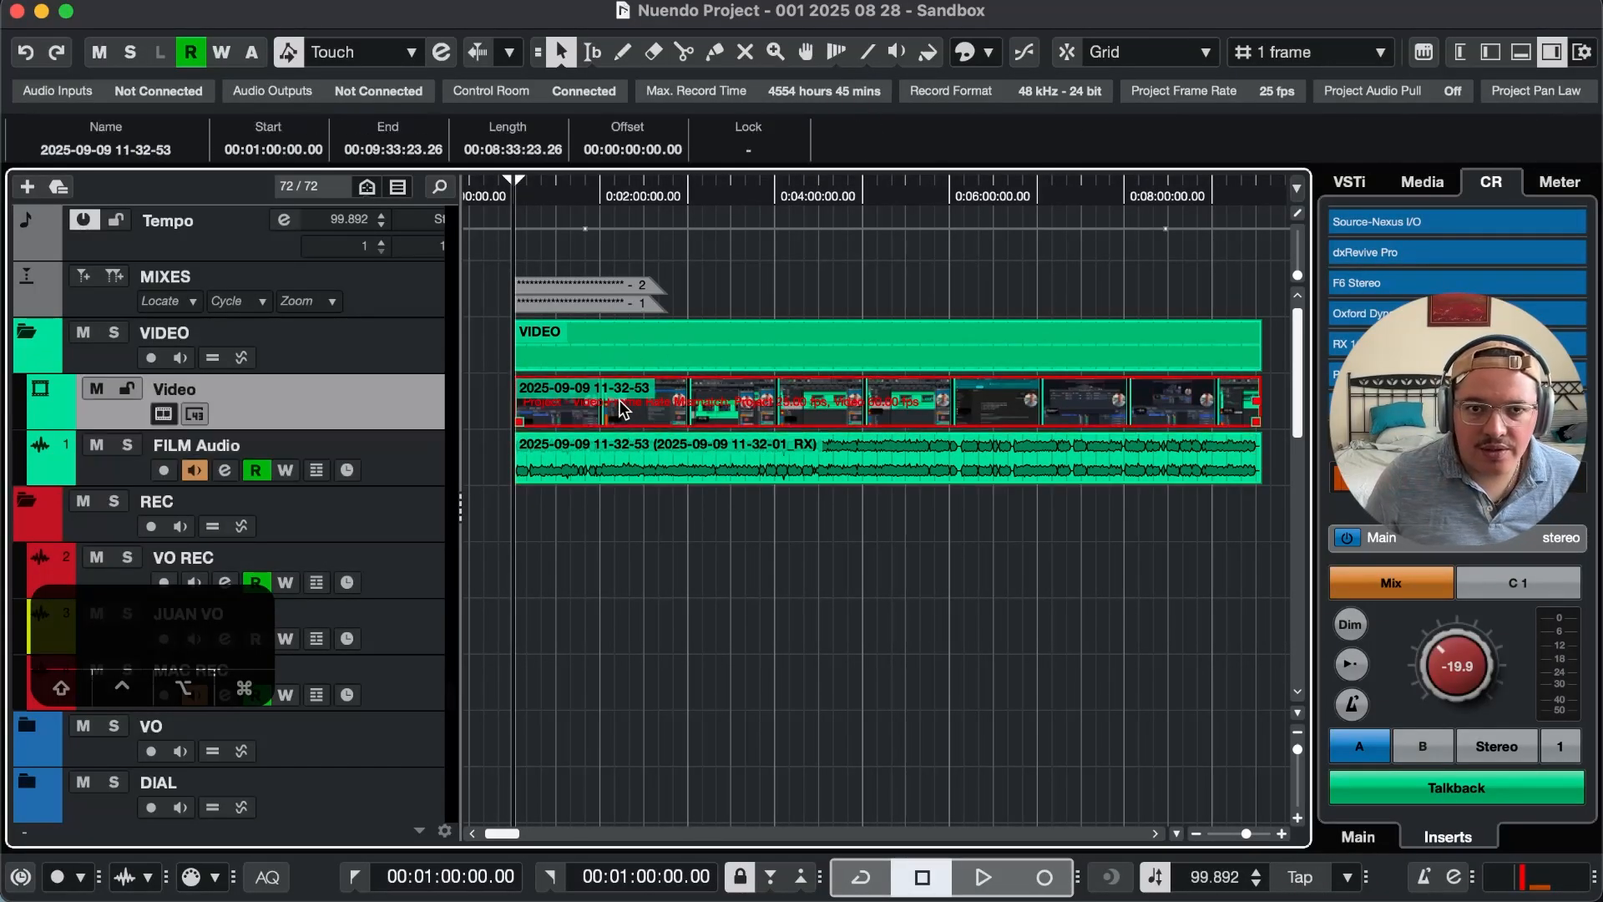
pyautogui.click(101, 147)
pyautogui.press('super+c')
pyautogui.moveTo(734, 537); pyautogui.dragTo(700, 448)
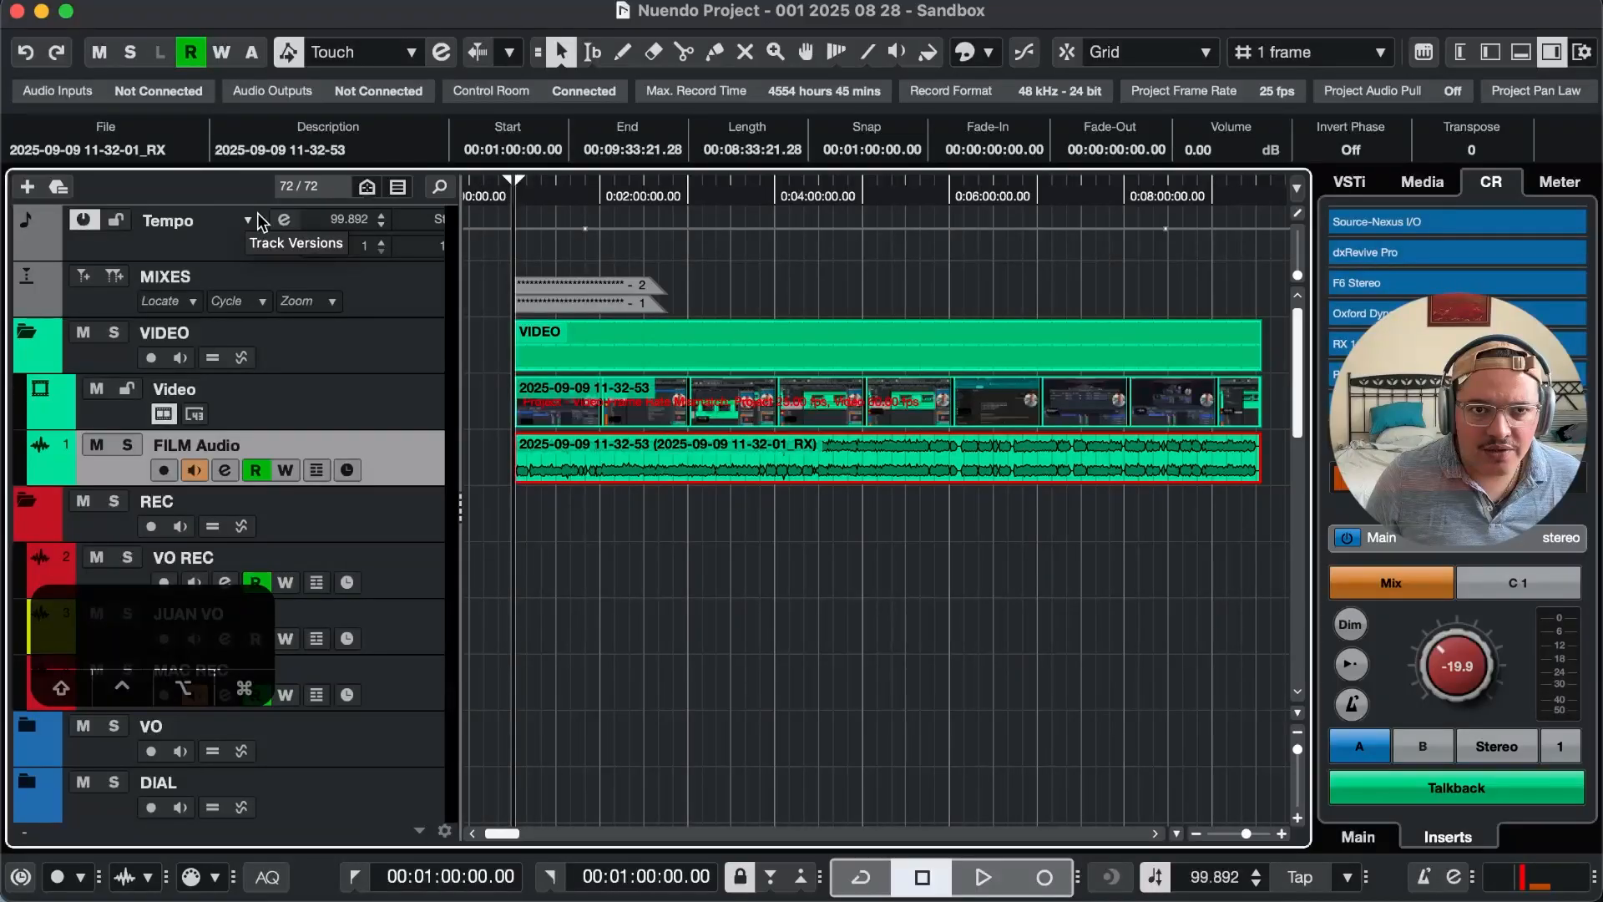
pyautogui.click(749, 555)
pyautogui.press('super+Tab')
pyautogui.press('super+Tab')
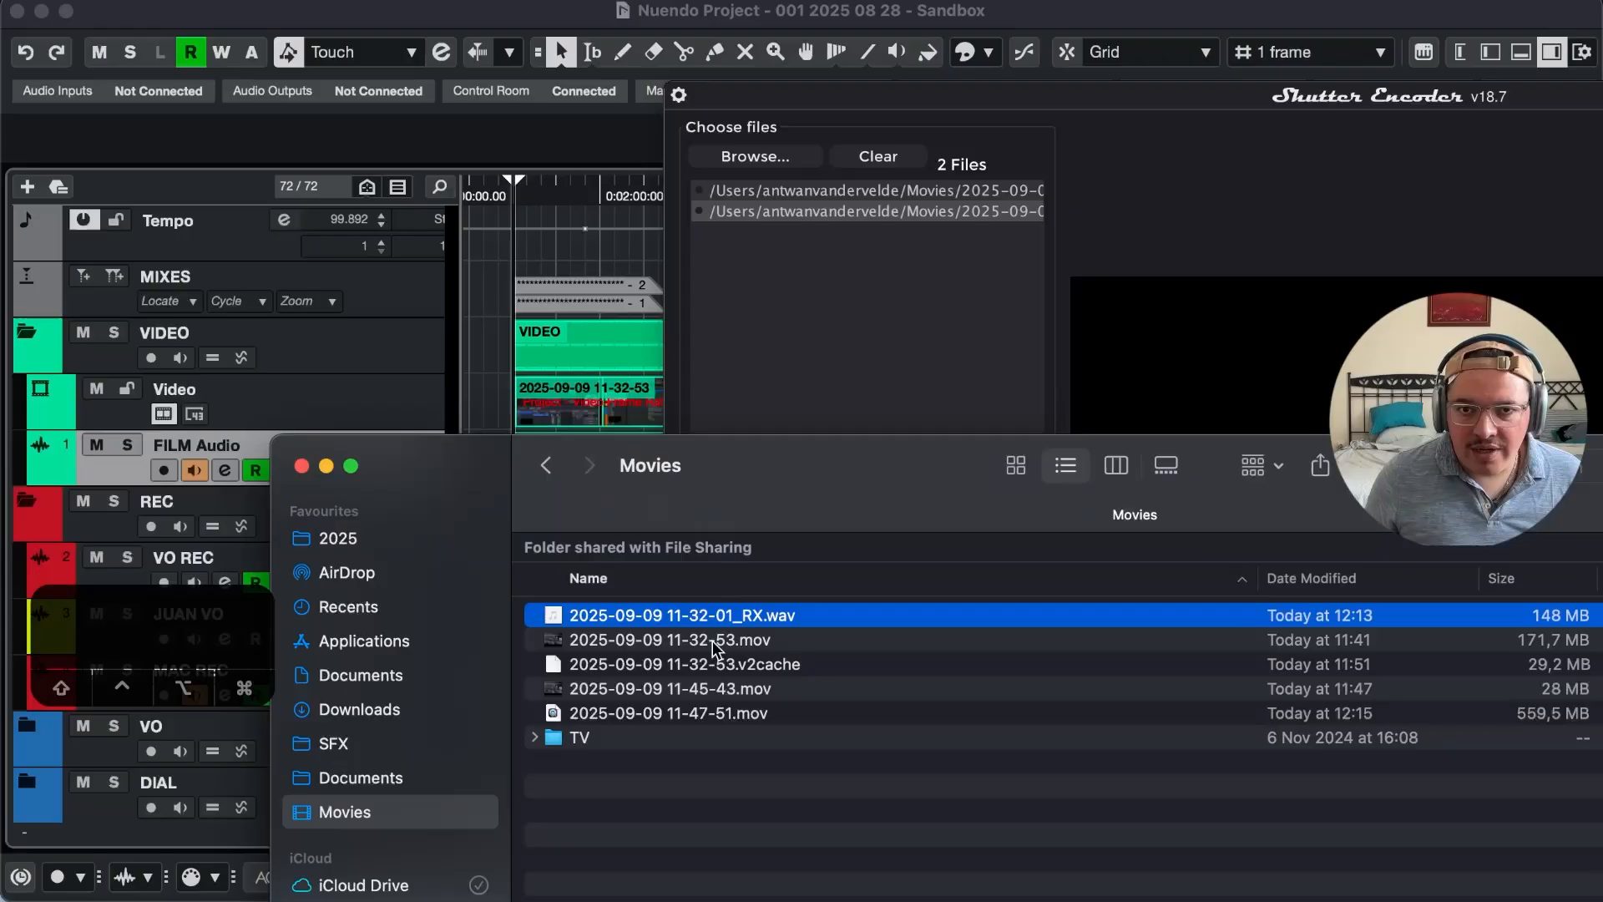
pyautogui.click(1095, 447)
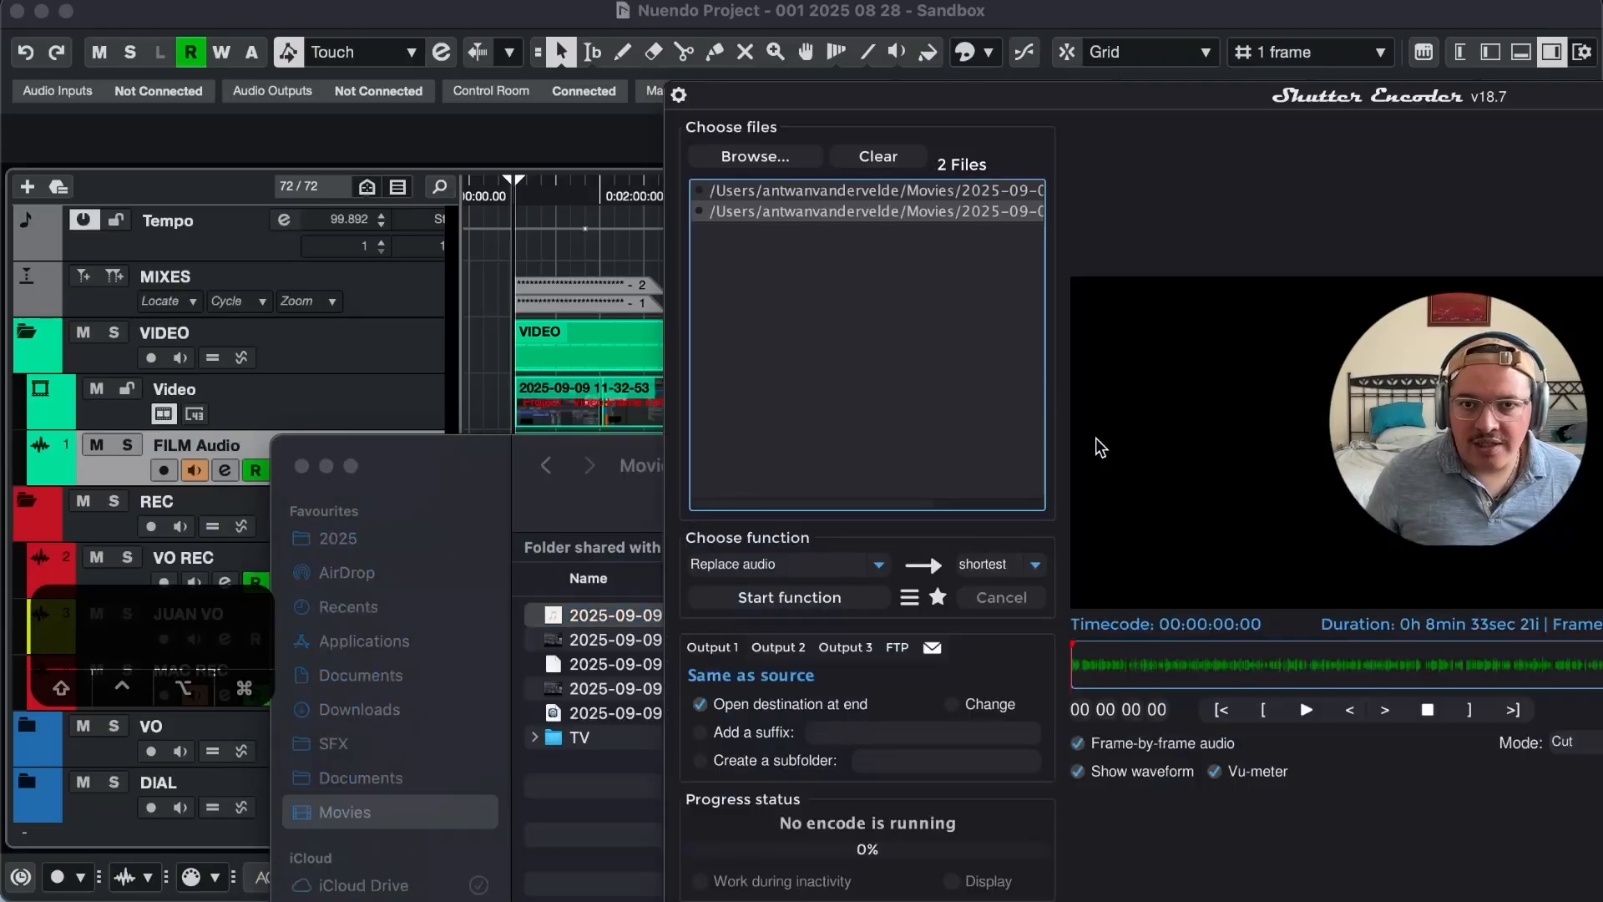
pyautogui.click(822, 599)
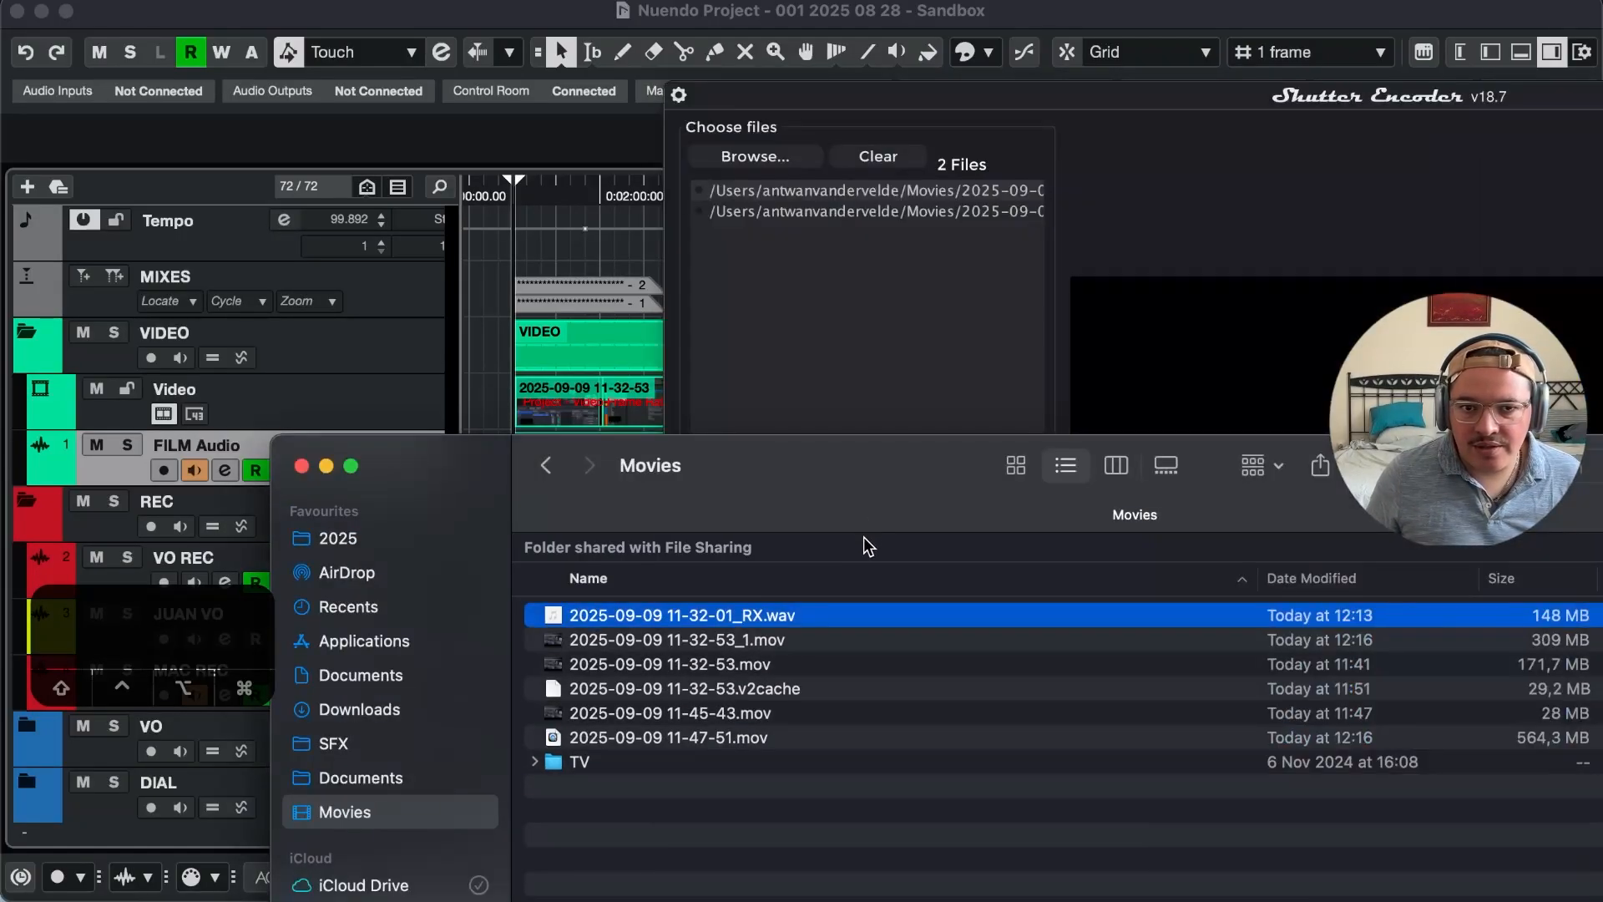
pyautogui.click(808, 642)
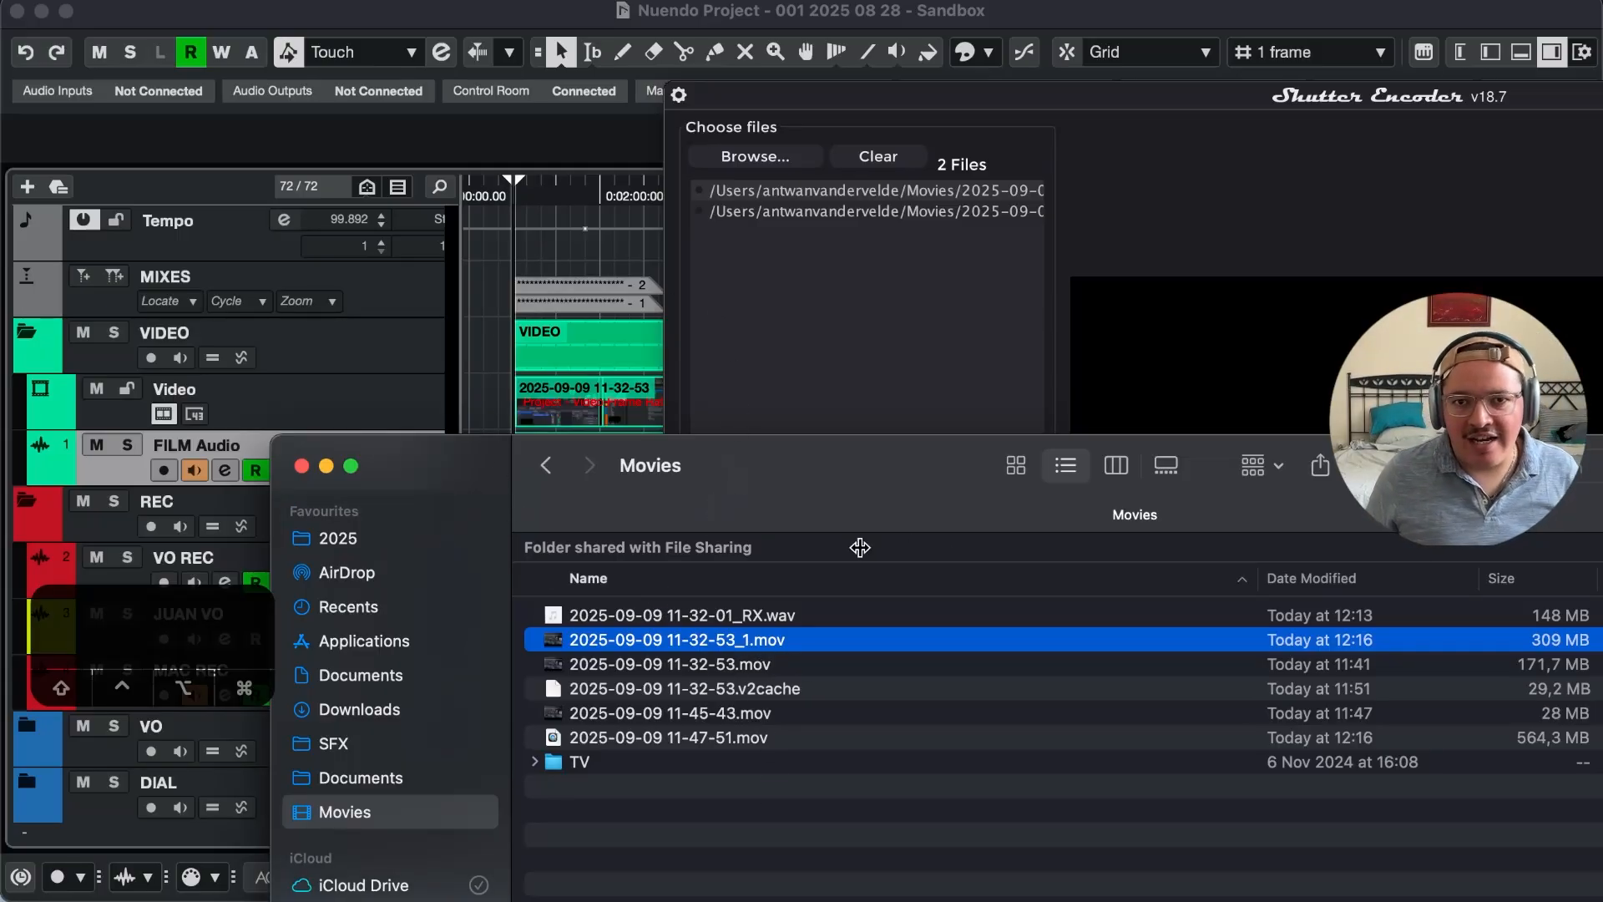
pyautogui.press('super+Tab')
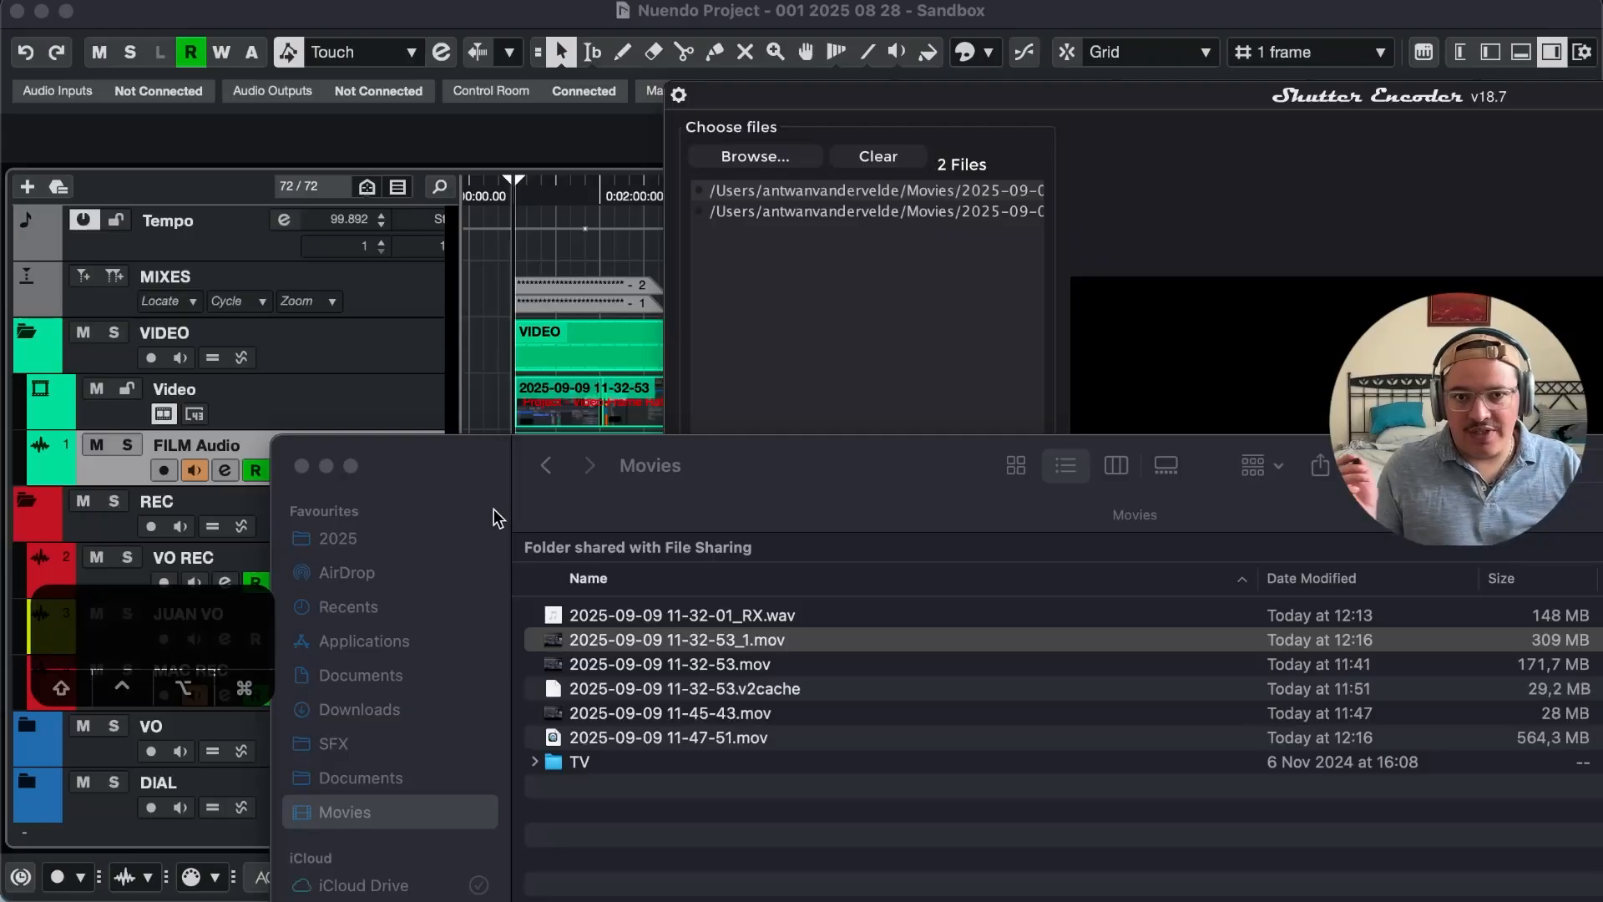